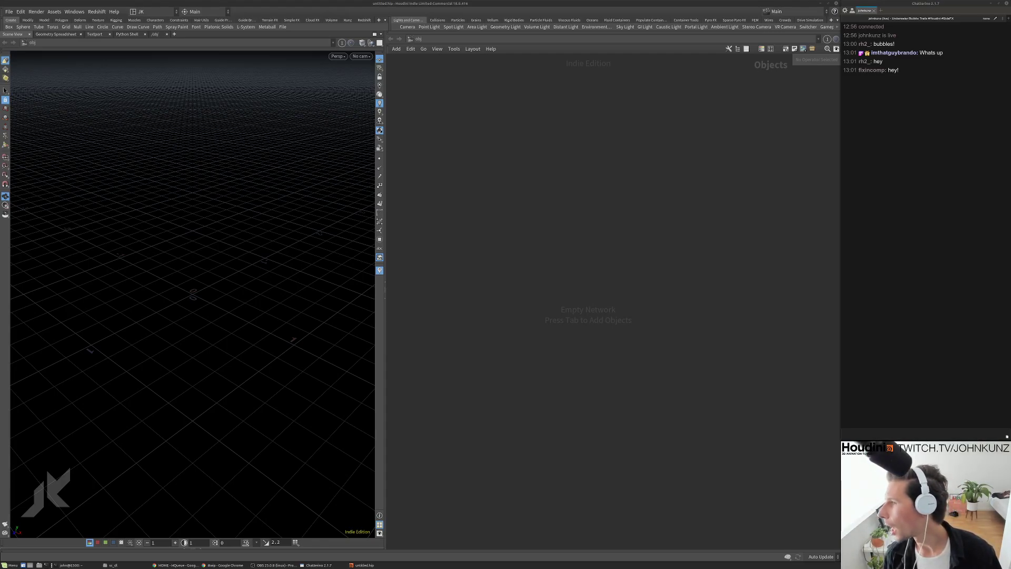
Switch to the Discord wip channel in Chrome and review several moments in the first two seconds of projectile_in_water_research.mp4
key(ctrl+t)
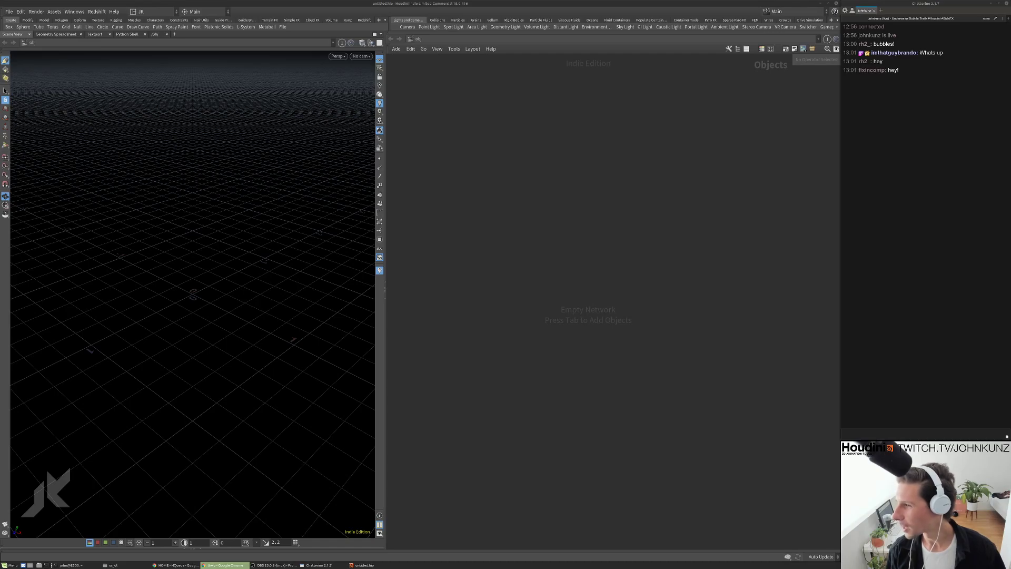
drag(1010, 124, 821, 116)
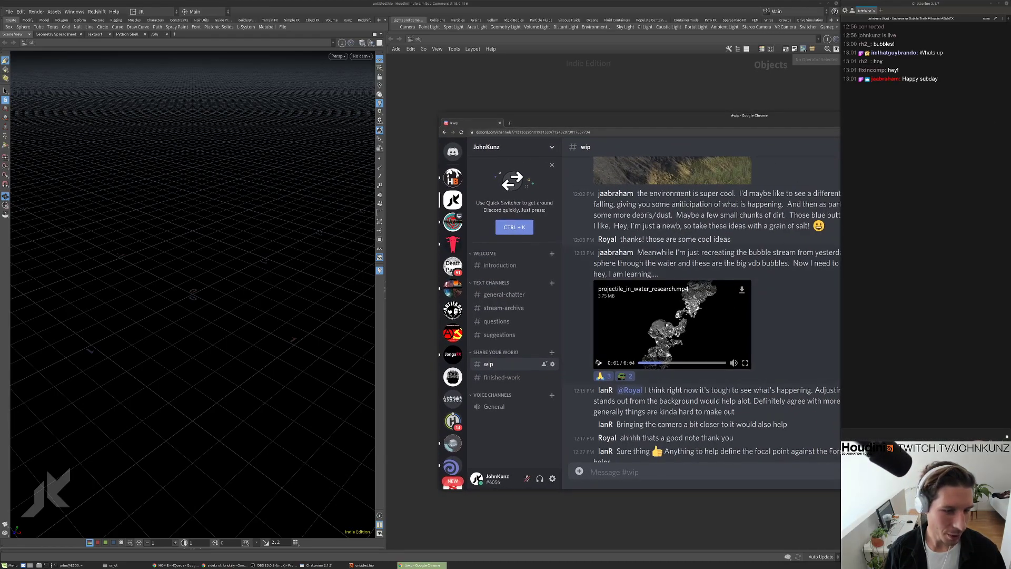
click(643, 363)
click(599, 363)
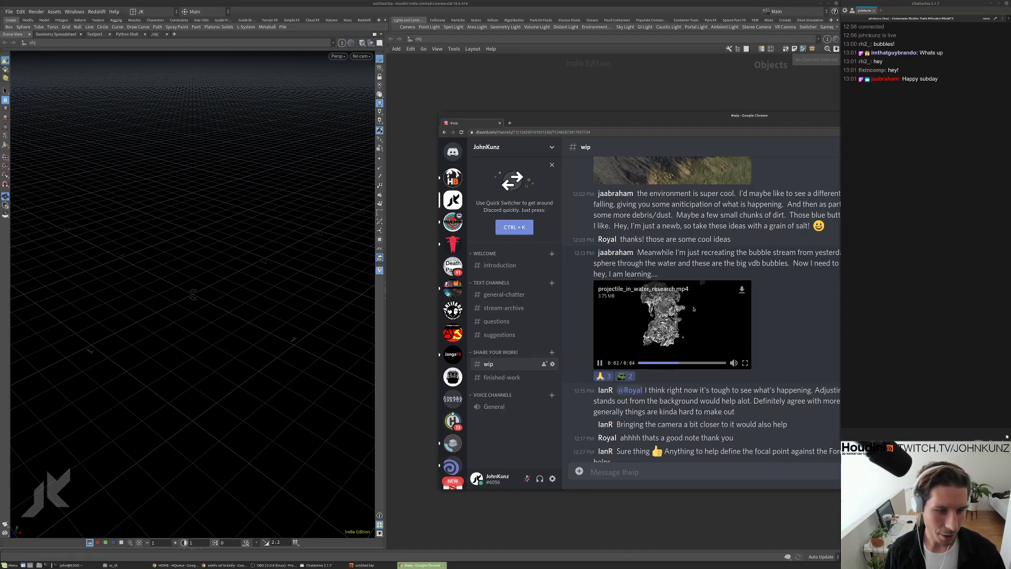
click(643, 364)
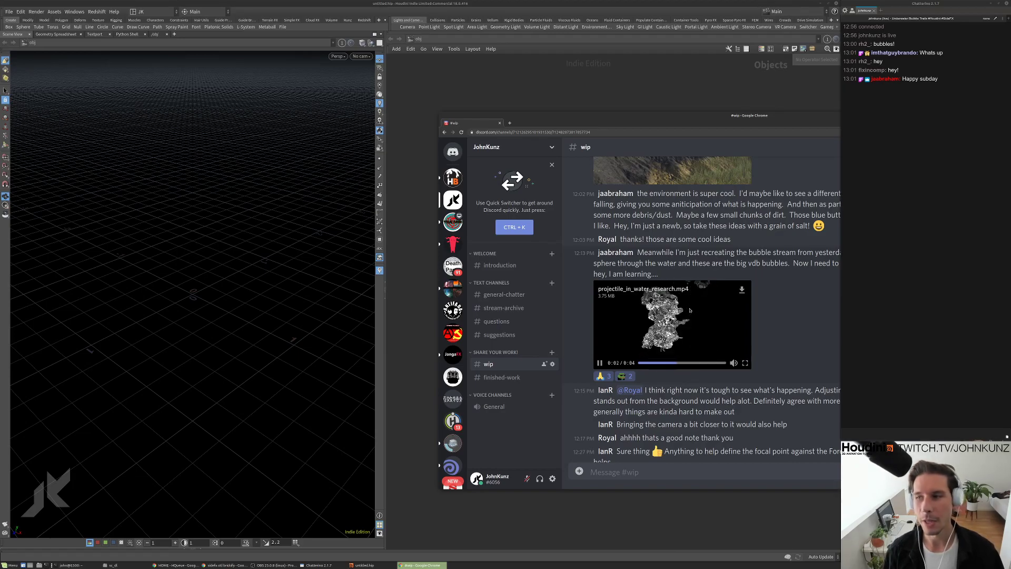
click(639, 363)
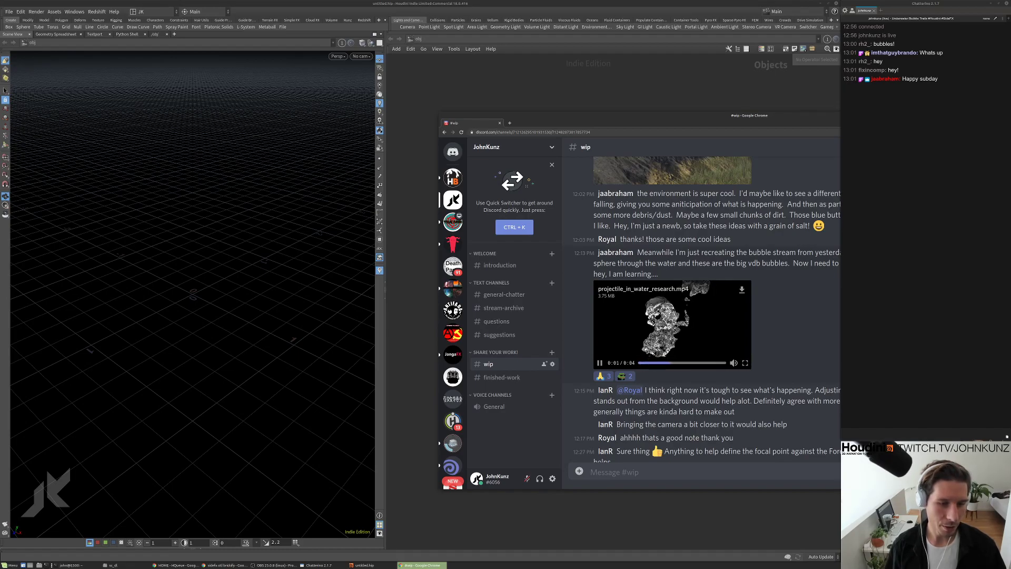
click(599, 363)
click(648, 363)
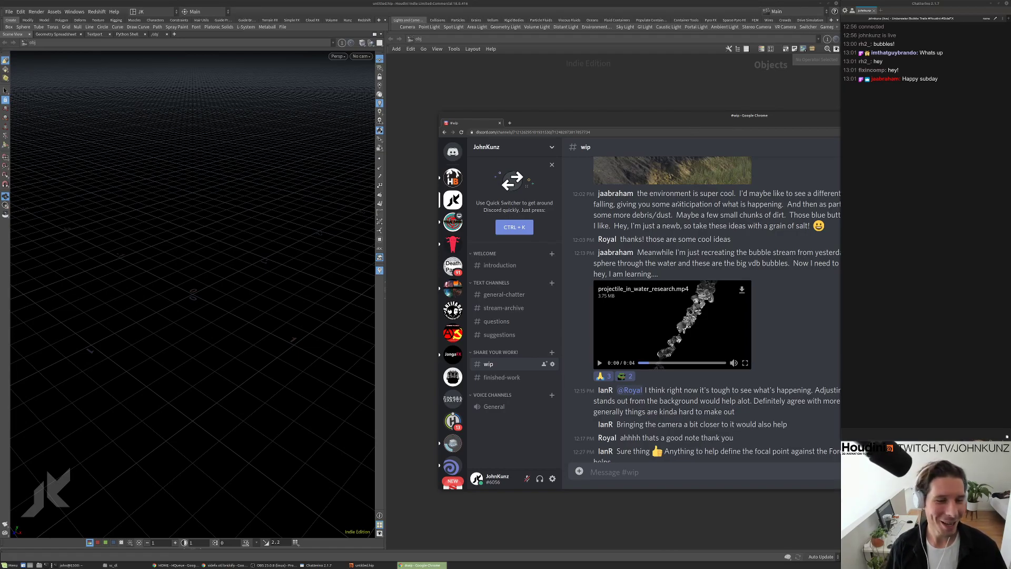
click(620, 351)
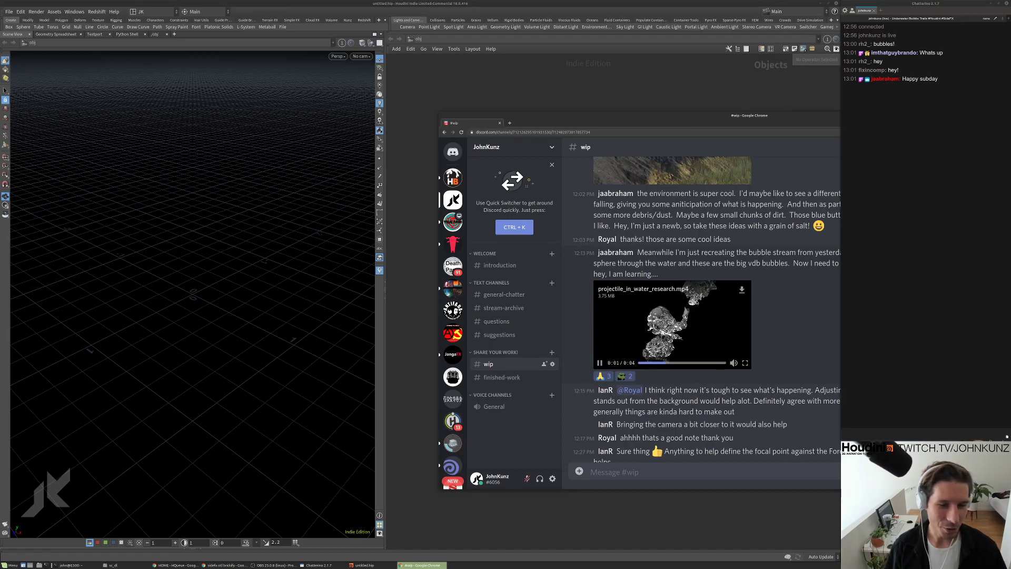
click(600, 362)
click(650, 363)
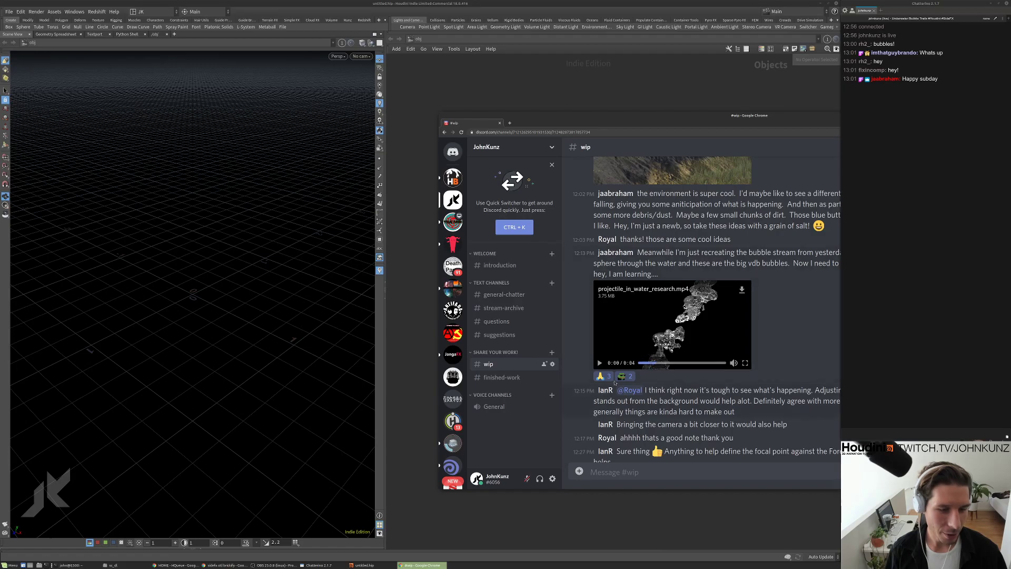
click(648, 363)
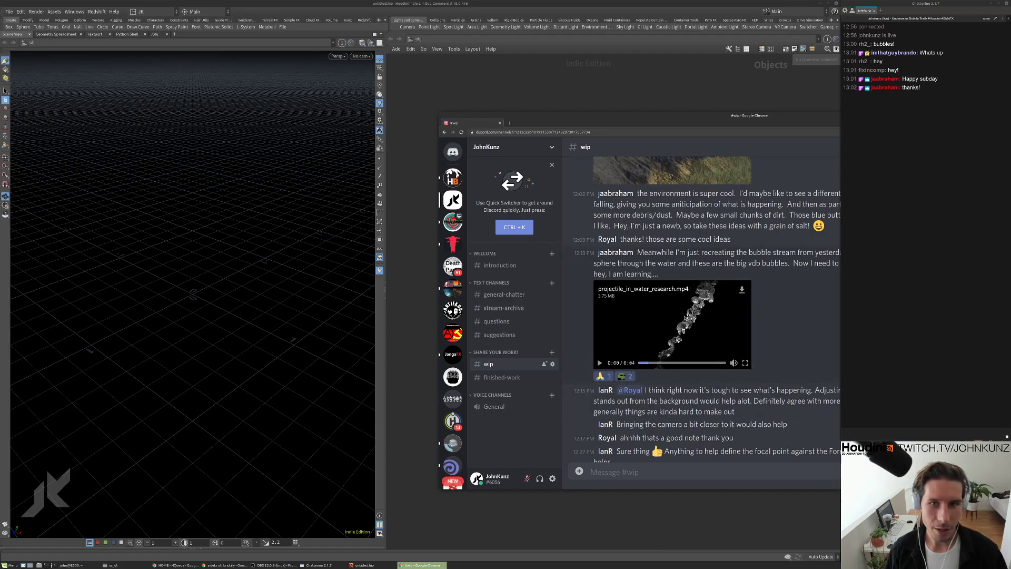
click(656, 363)
click(659, 363)
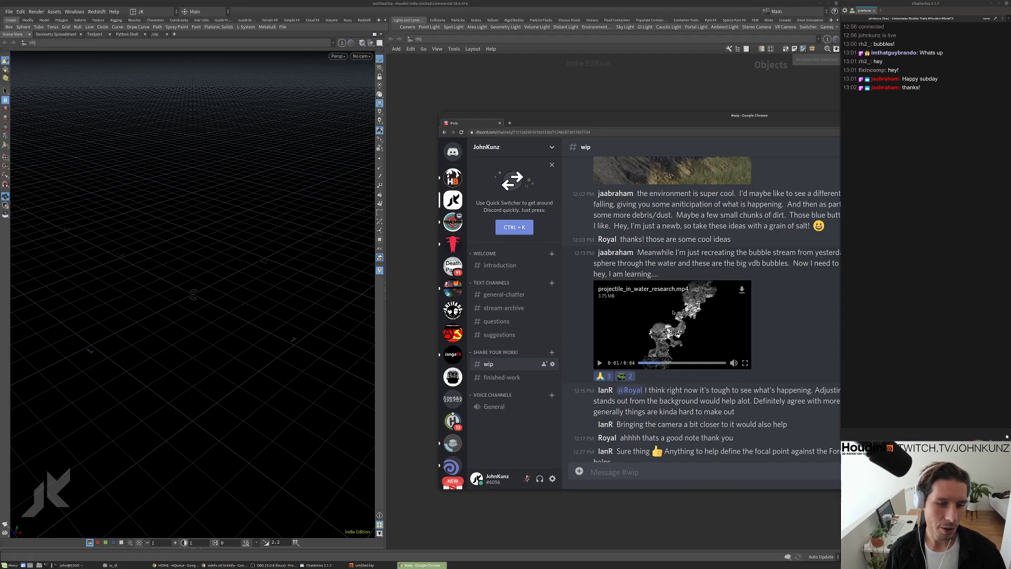
key(alt+F9)
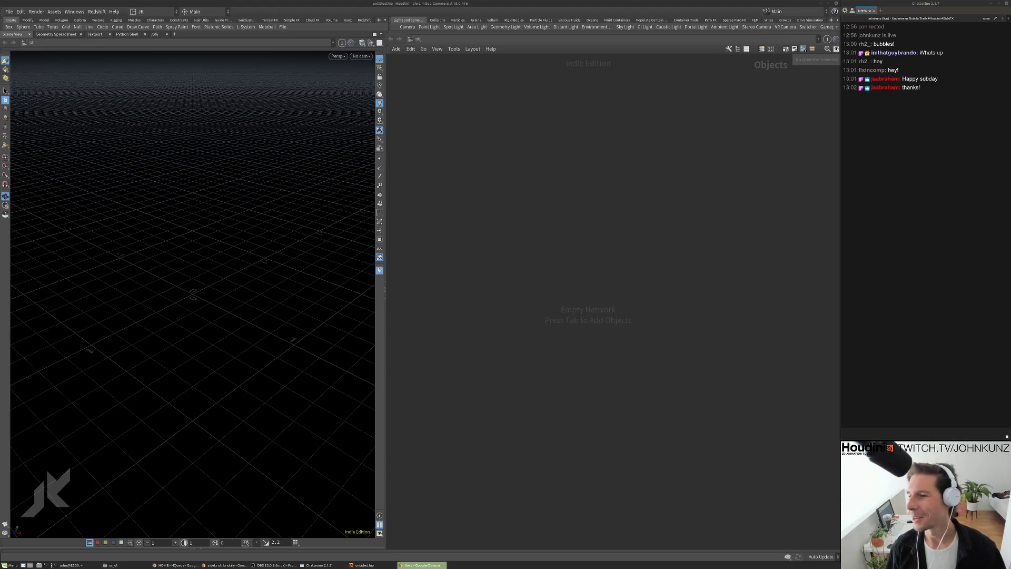
Return to the Discord wip channel and view the purple-and-cyan render and the gold-and-cyan render enlarged
key(alt+Tab)
scroll(679, 320, up, 3)
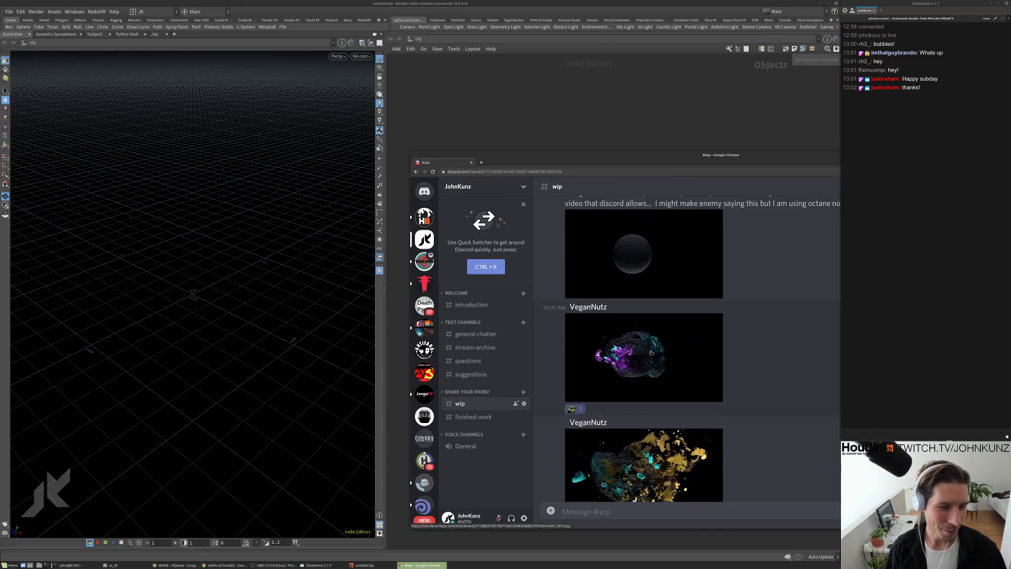
click(651, 352)
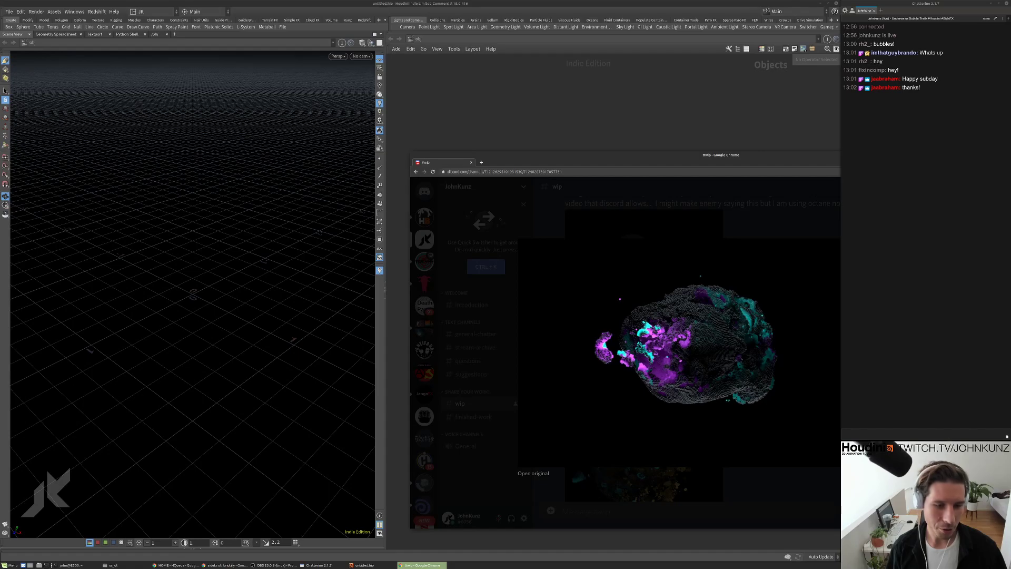
click(808, 499)
scroll(693, 346, down, 2)
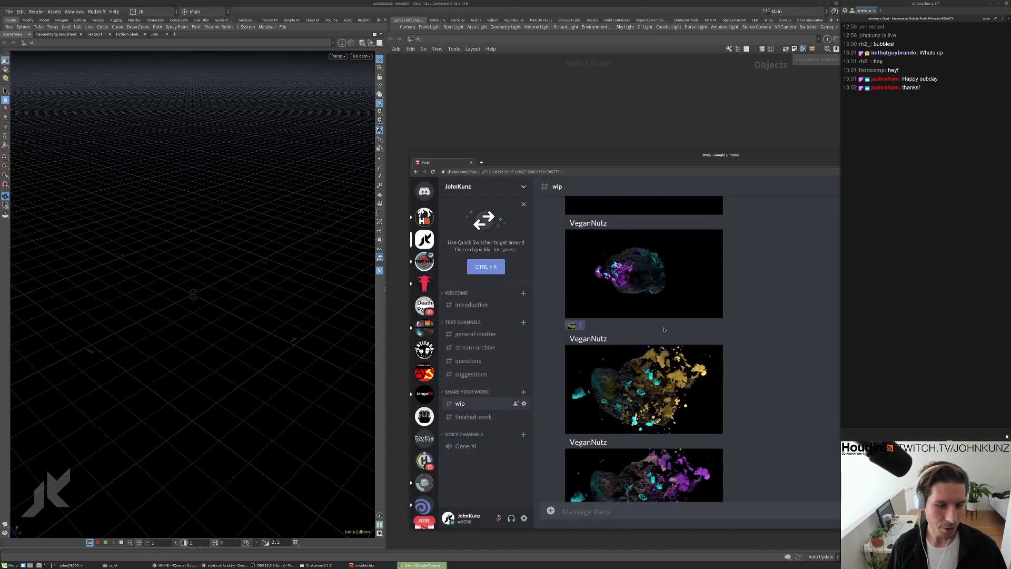
click(693, 346)
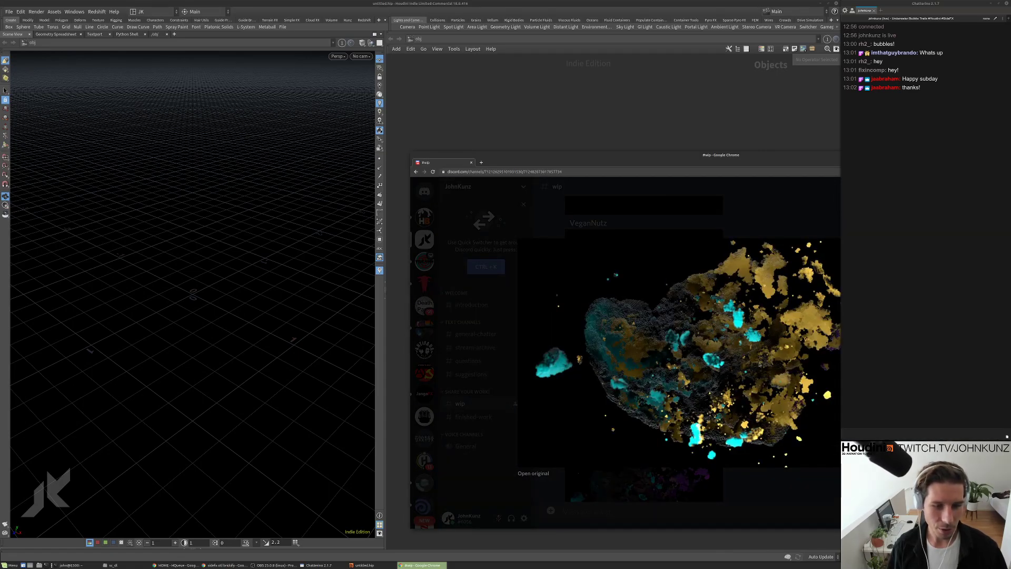
click(747, 482)
View the grey debris close-up further down the wip channel enlarged, then close it and leave Discord
scroll(699, 404, down, 5)
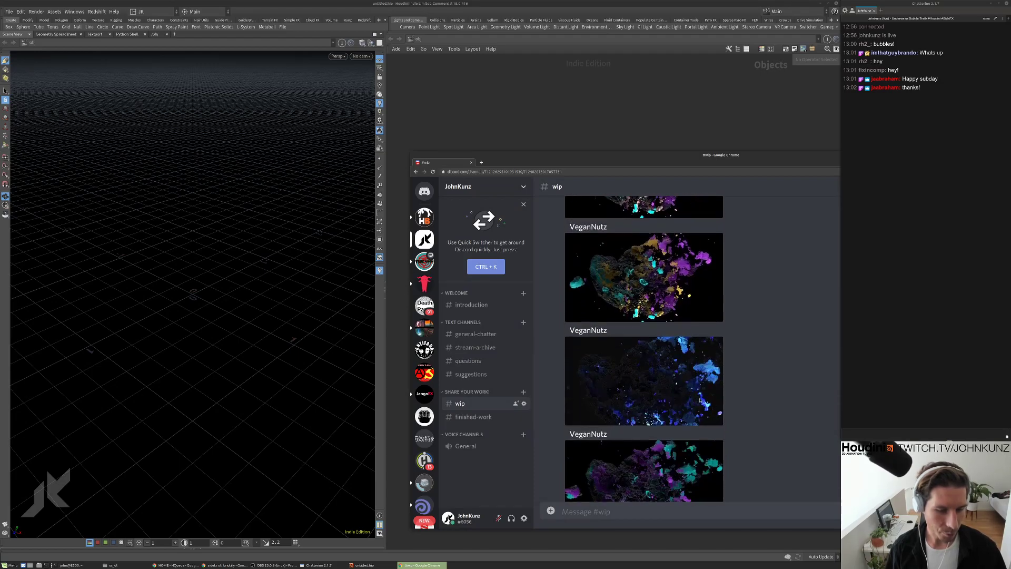
click(703, 379)
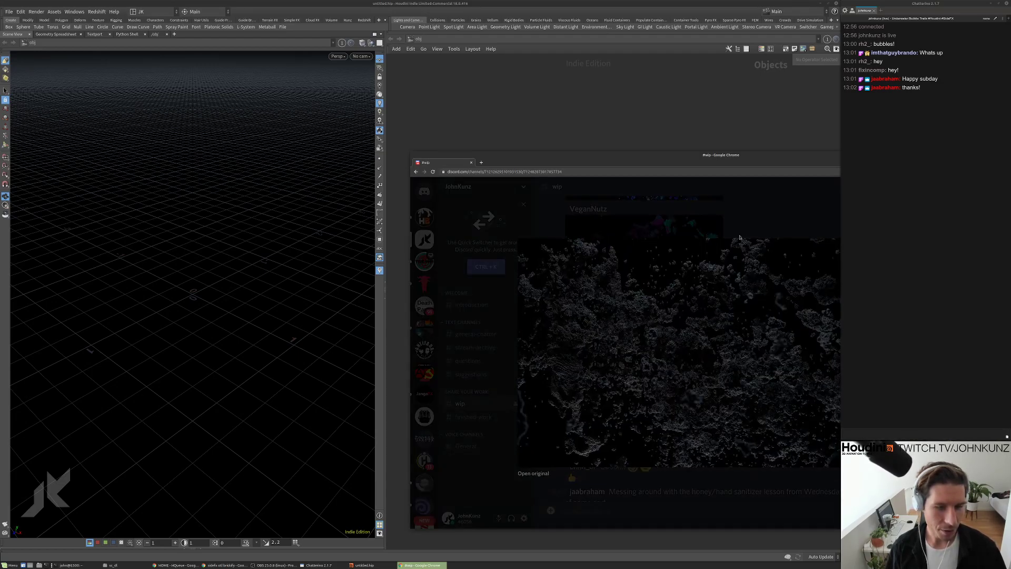
drag(730, 160, 672, 157)
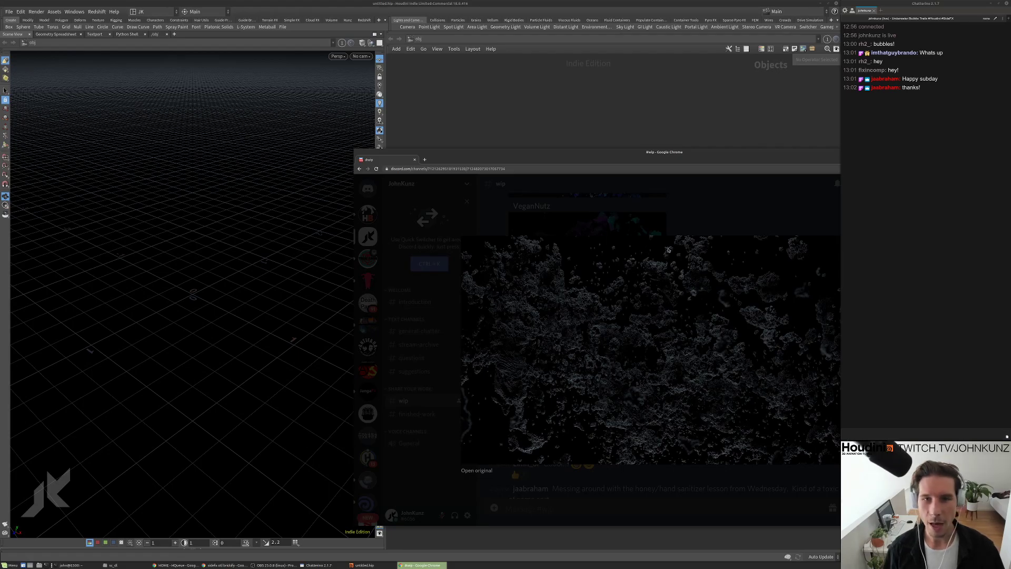
click(749, 212)
key(alt+Tab)
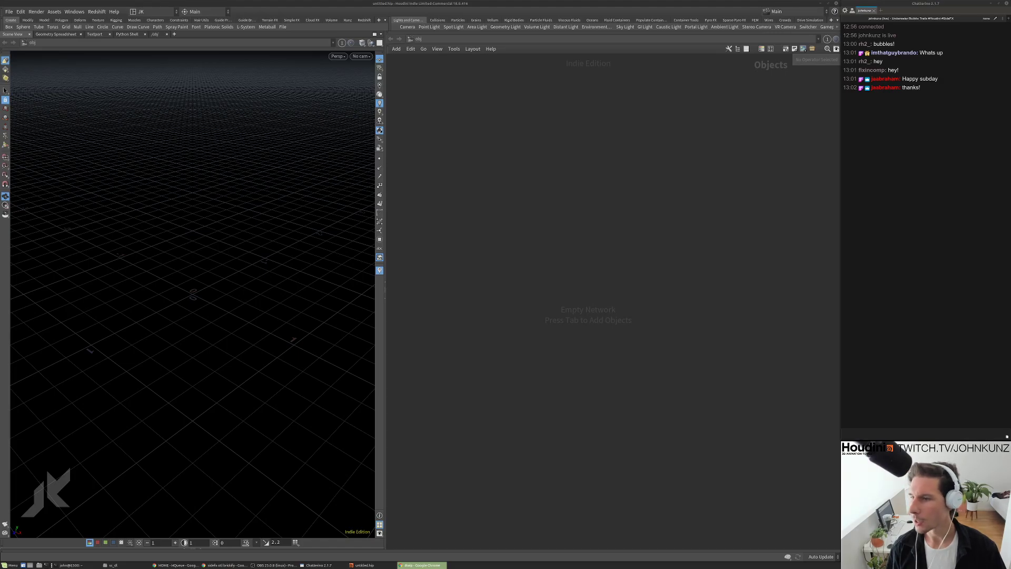
Bring up Instagram, go to the account's own profile and view the newest skull render post enlarged
drag(1010, 142, 732, 143)
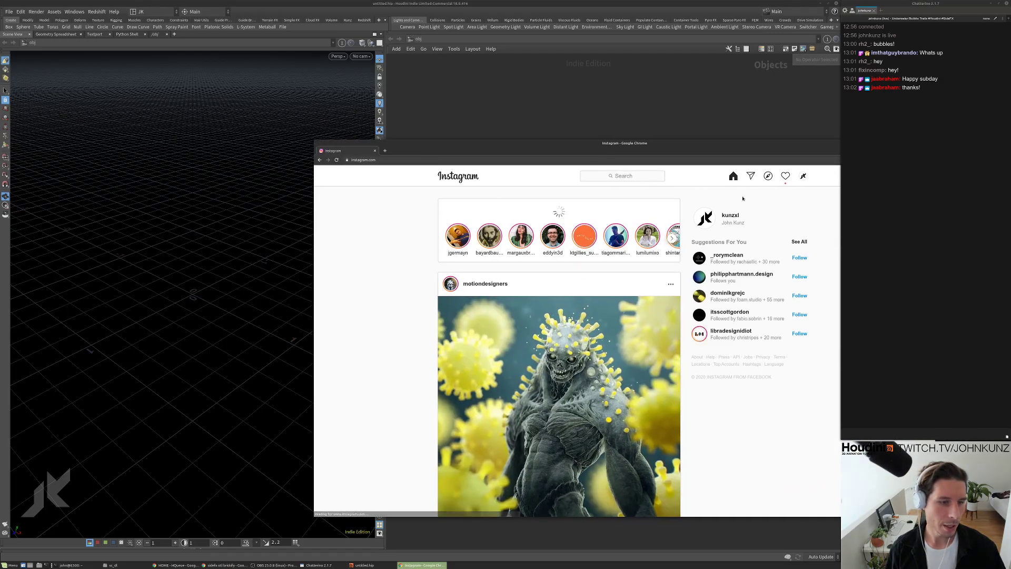
click(803, 176)
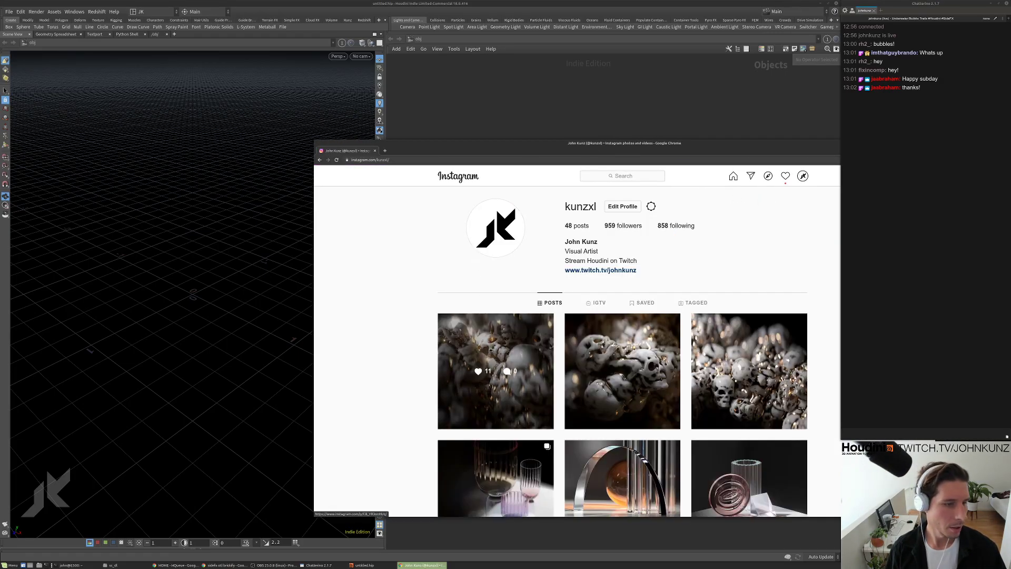
click(490, 348)
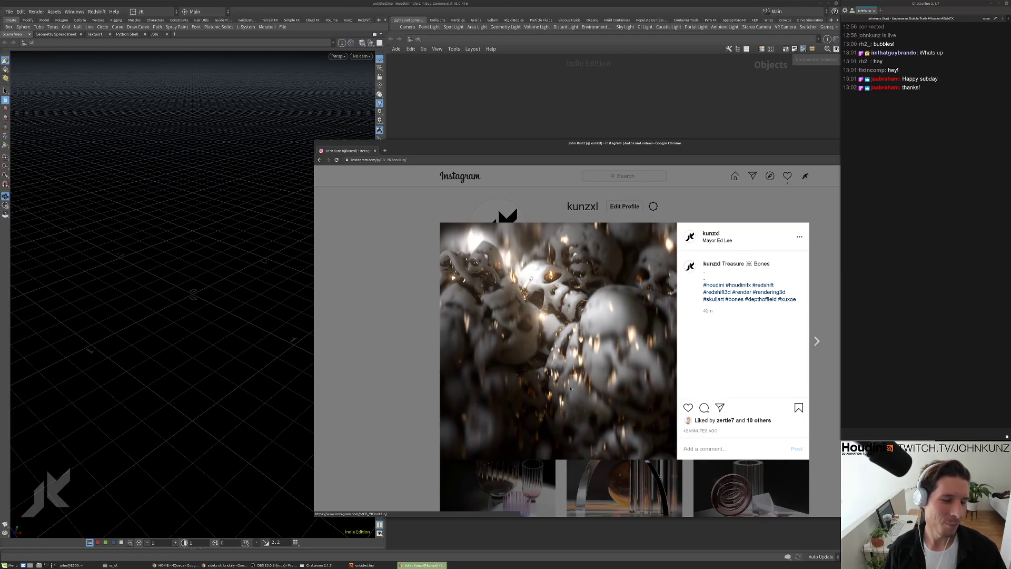
click(328, 300)
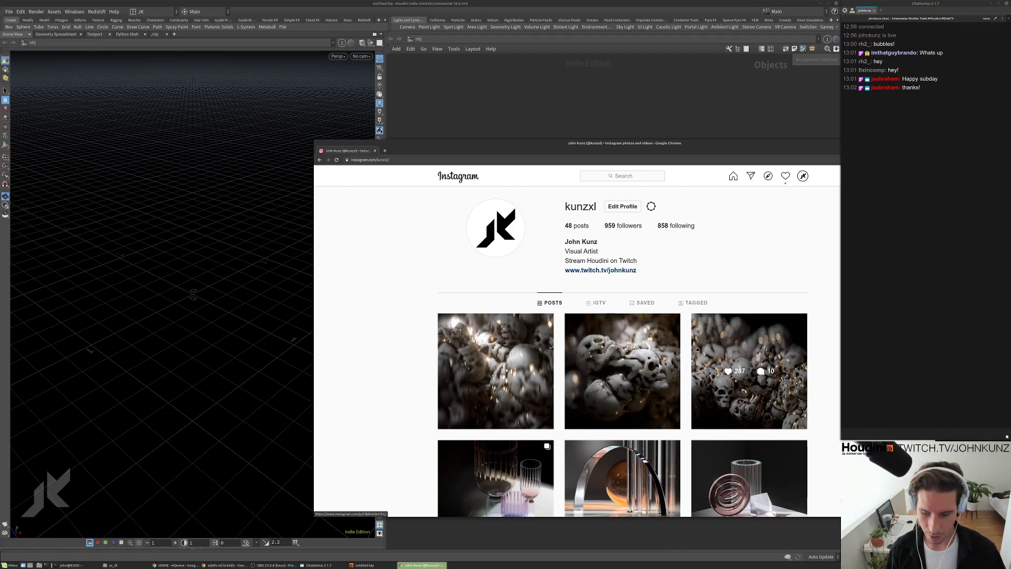
Switch to the terminal, show the current month's calendar with cal and highlight the 19th
click(74, 565)
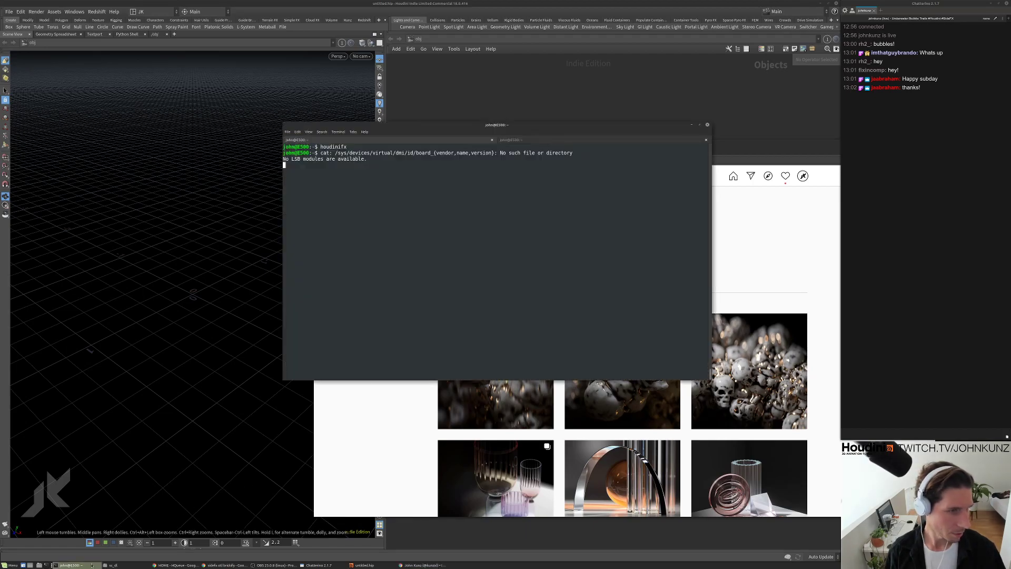
key(Return)
text(cal)
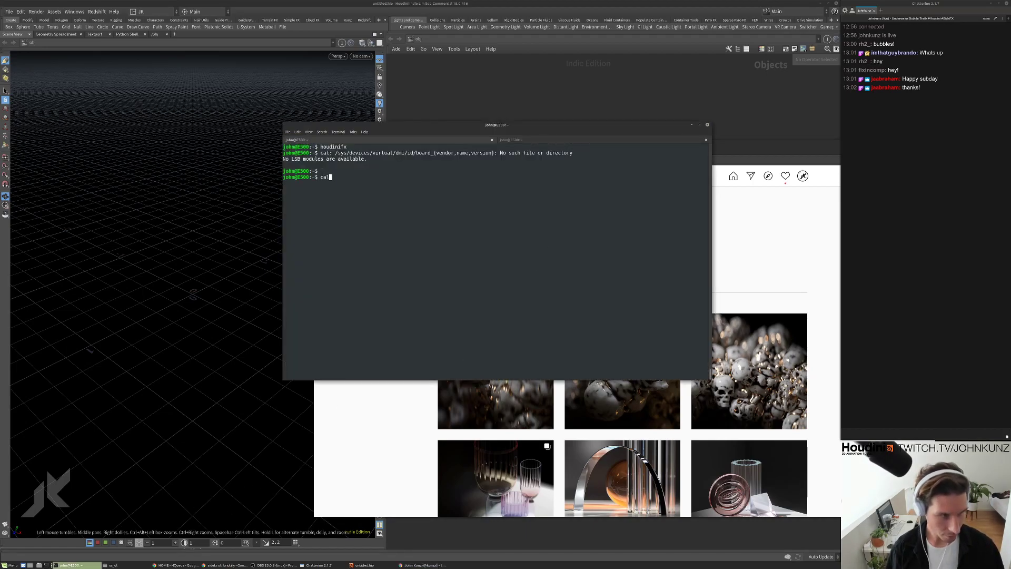
key(Return)
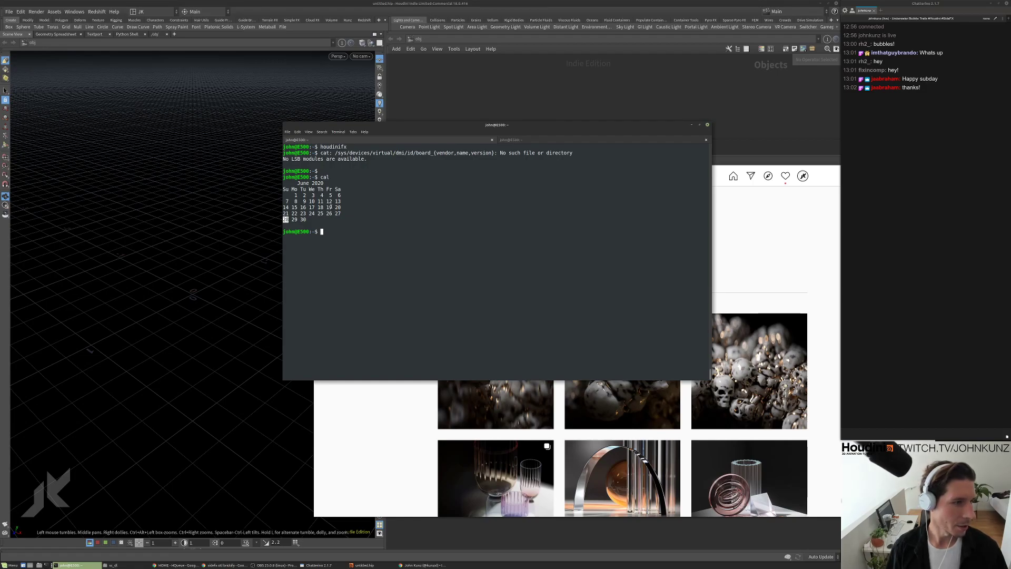
double_click(330, 207)
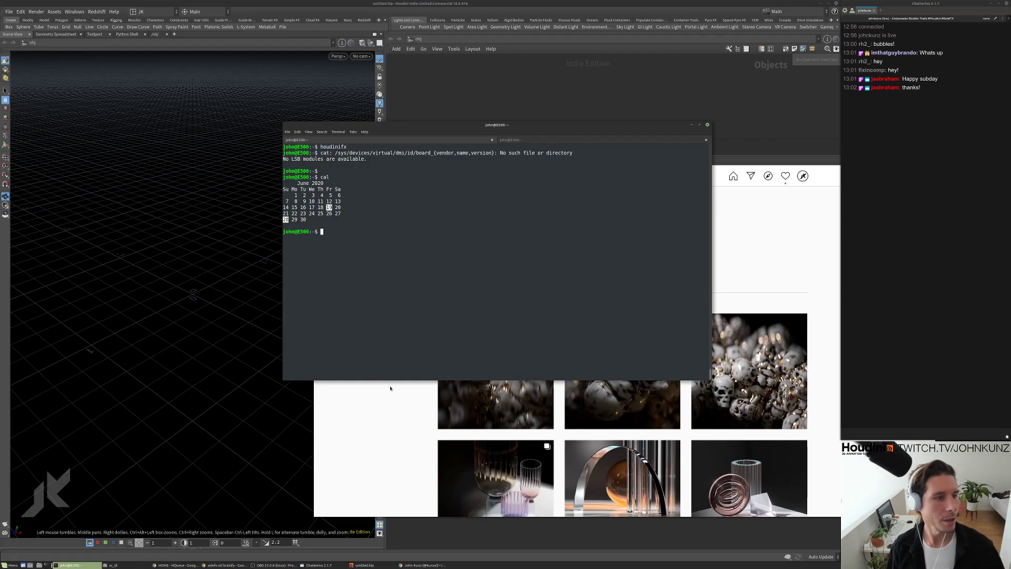
Move the Instagram window off the shared screen, close it and switch back to Houdini
click(391, 443)
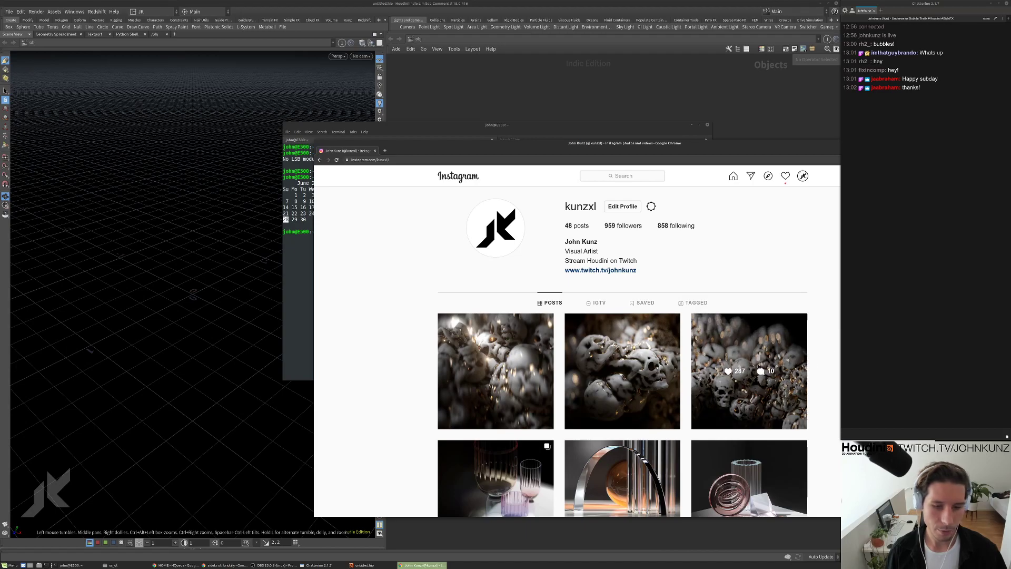
drag(595, 143, 1009, 144)
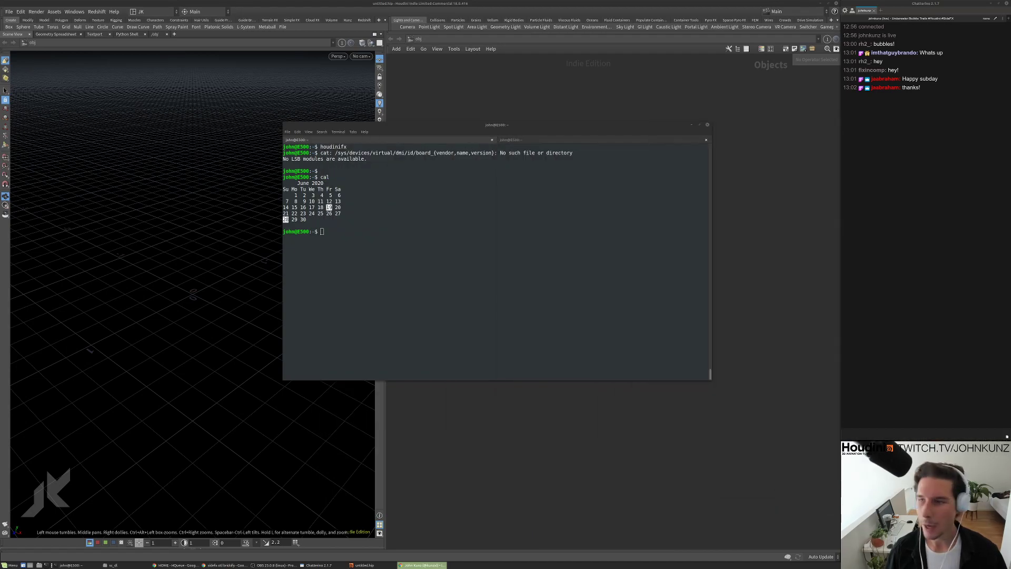
key(ctrl+w)
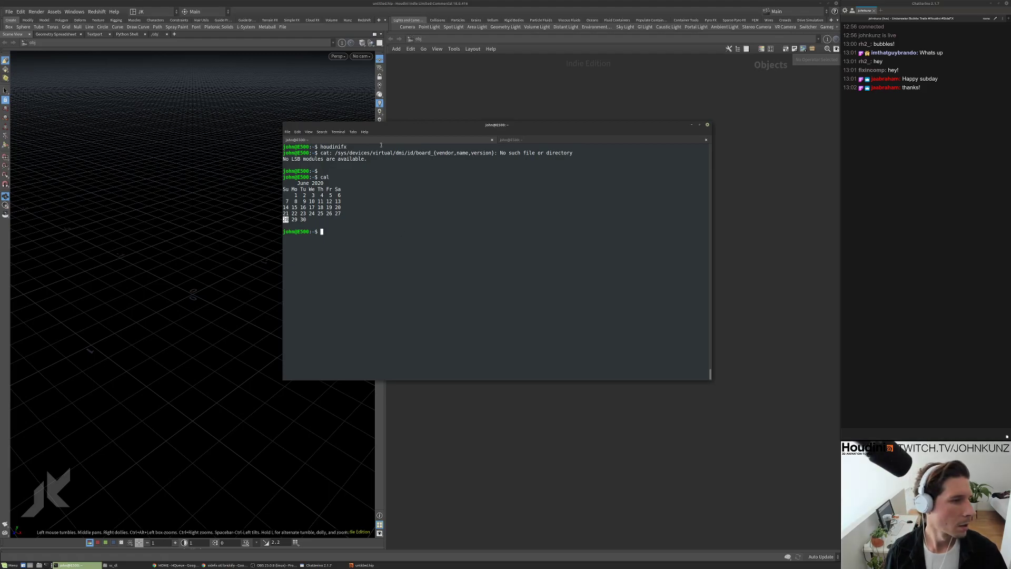
click(738, 143)
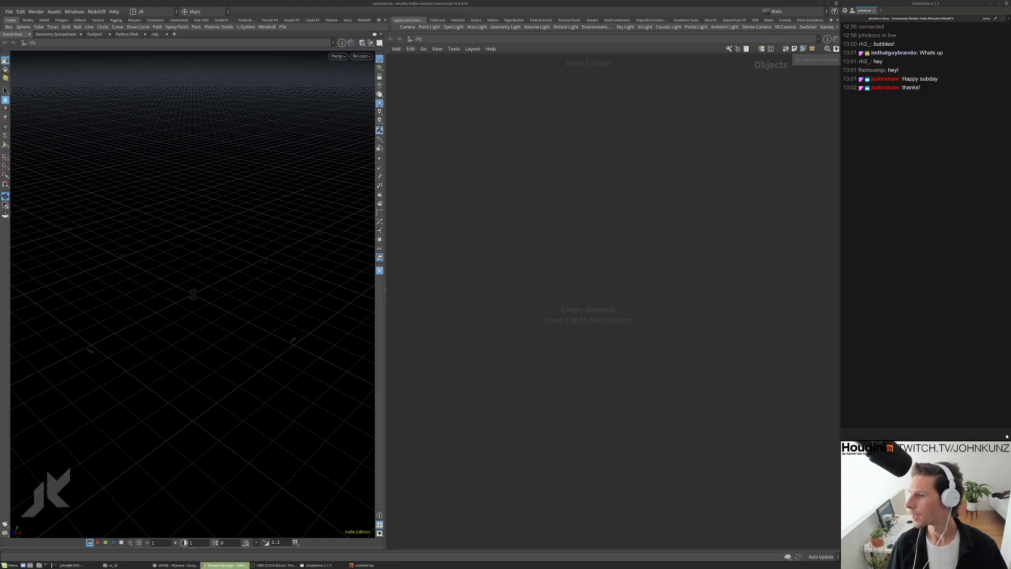
click(165, 188)
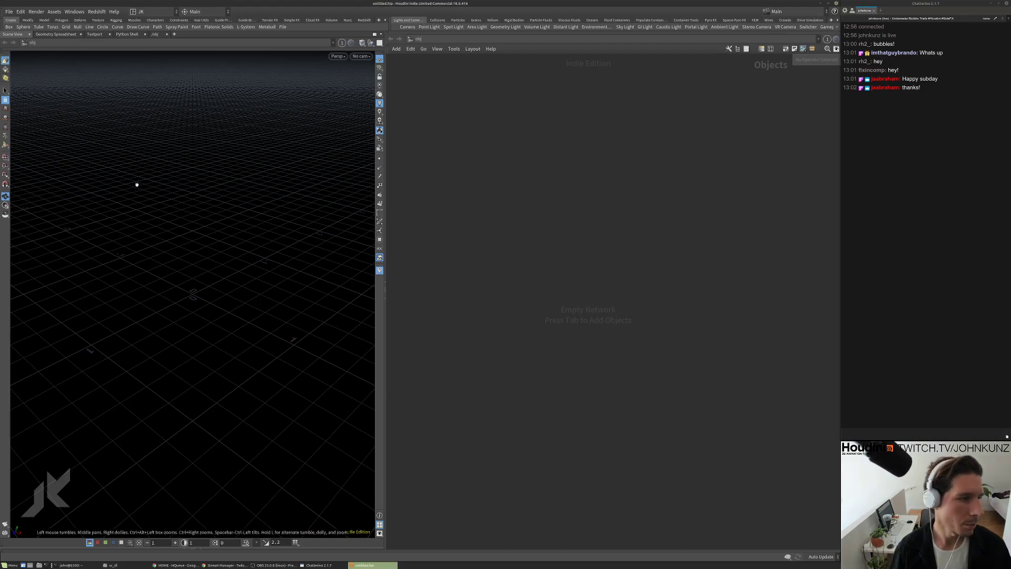
Open projectile_blocking.v5.hiplc from the 2020_06_27 folder in /mnt/data/stream
click(9, 12)
click(21, 30)
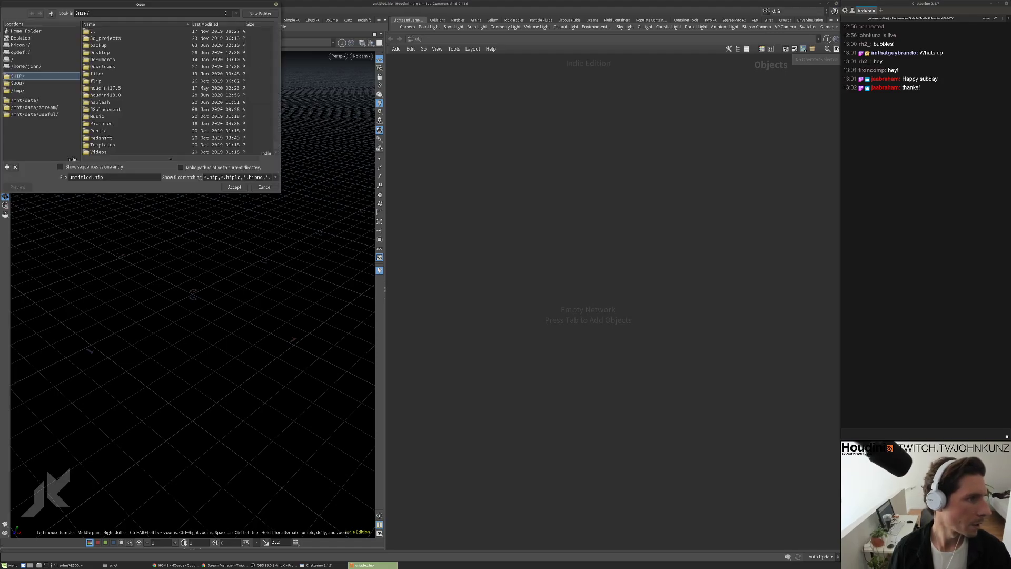
click(495, 232)
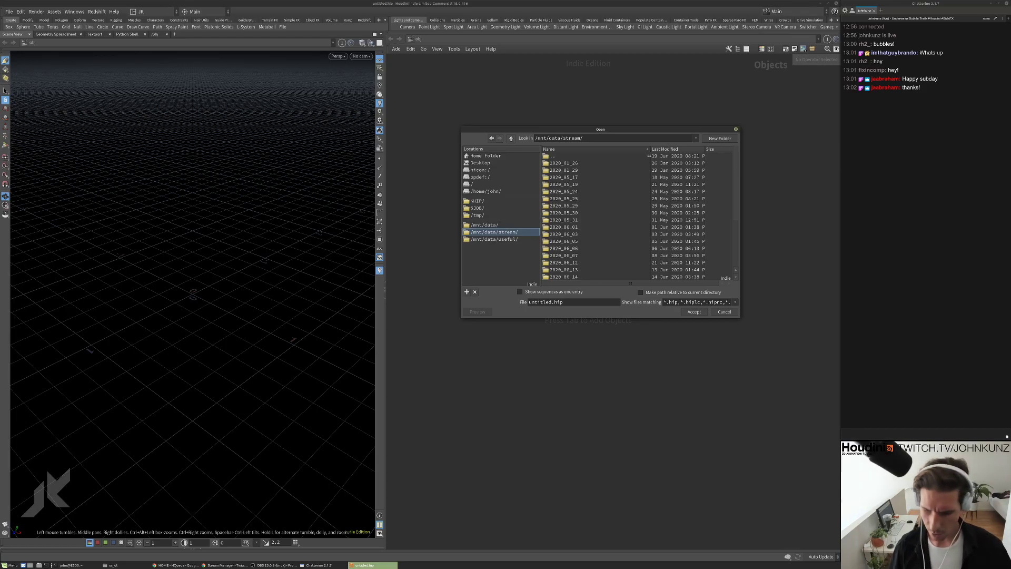
click(588, 150)
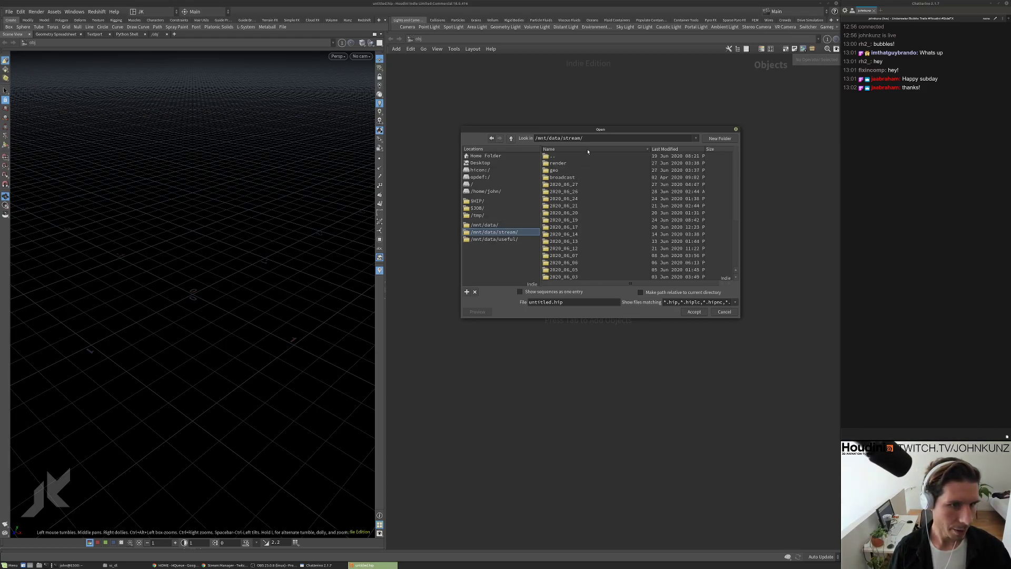
double_click(575, 185)
click(611, 171)
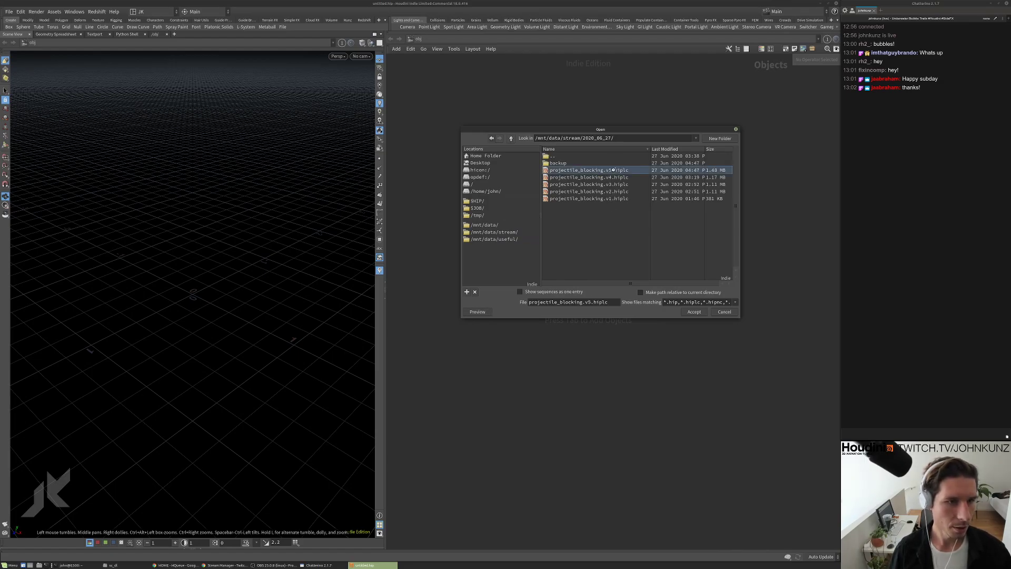
key(Return)
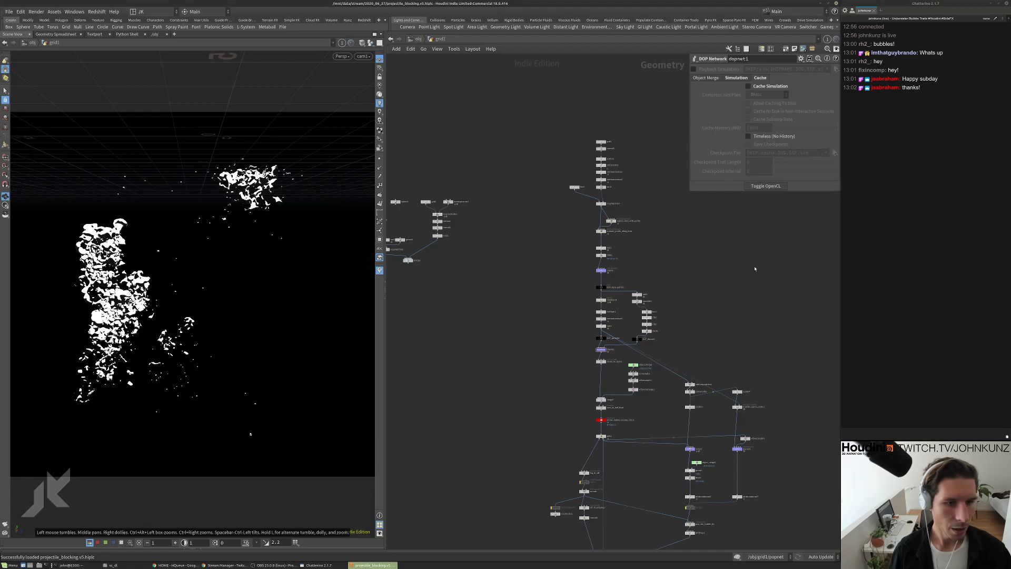
Save the scene as projectile_blocking.v6.hiplc in a new 2020_06_28/scenes folder inside /mnt/data/stream
click(9, 11)
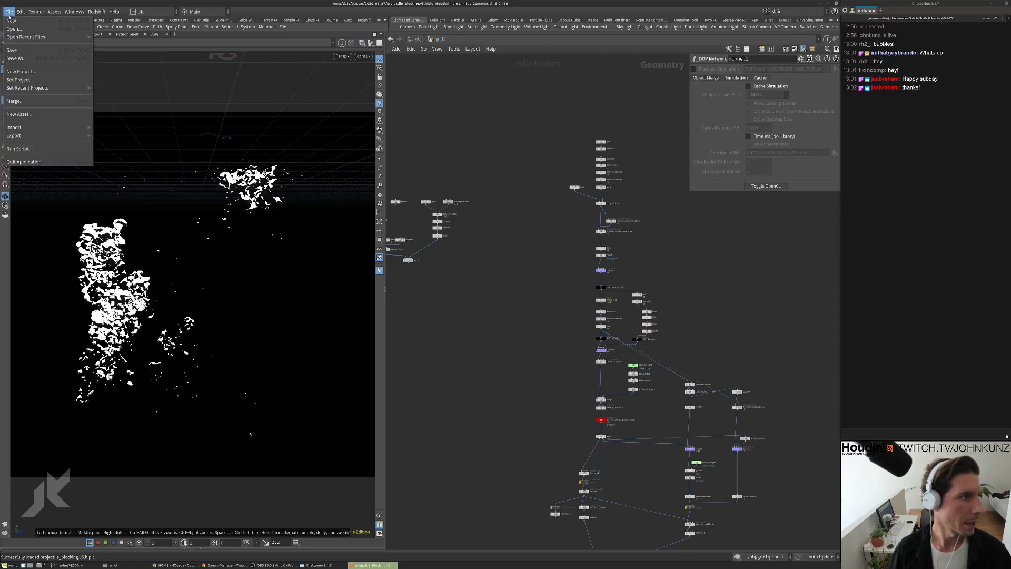
click(32, 59)
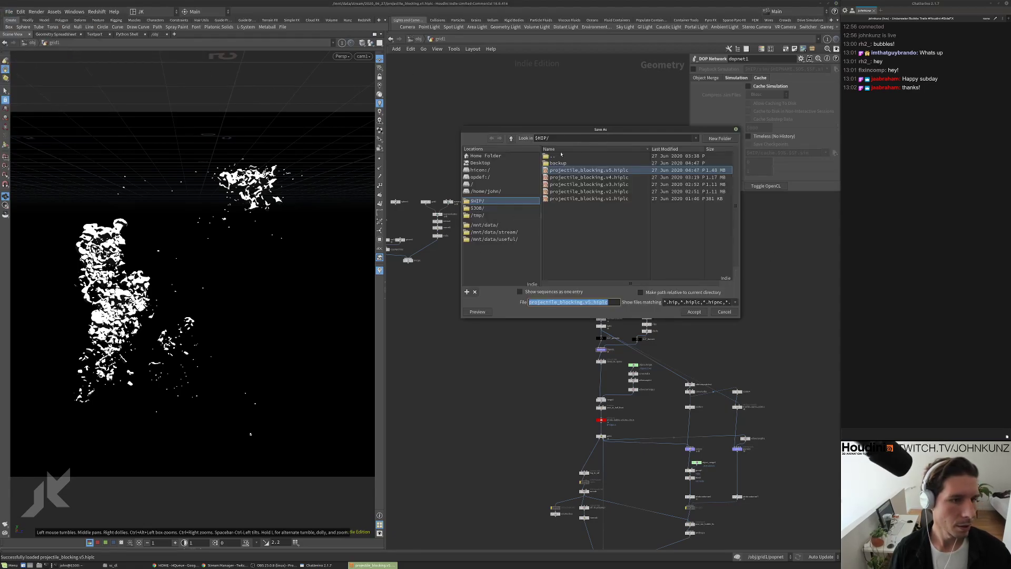
click(511, 139)
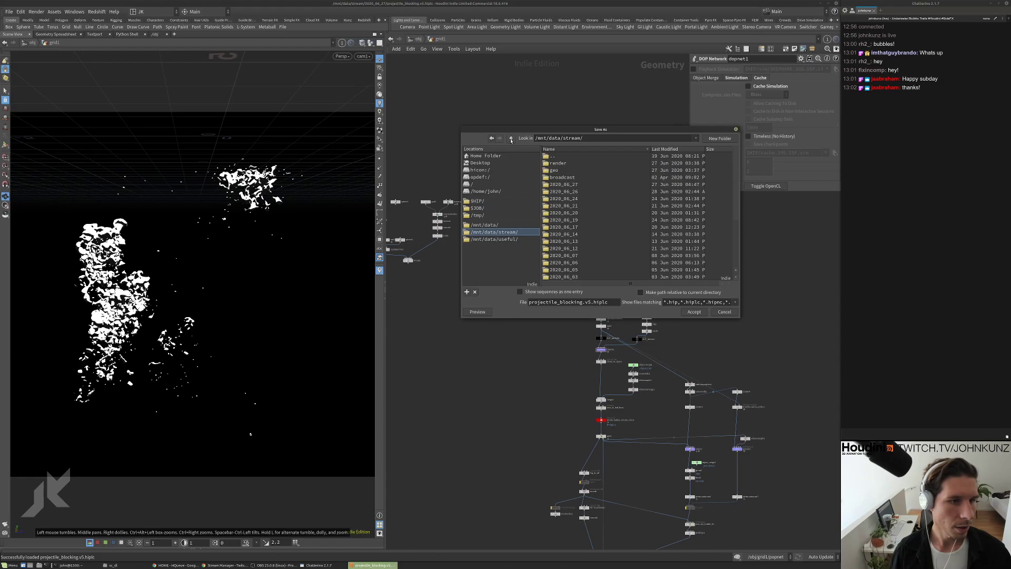
click(720, 138)
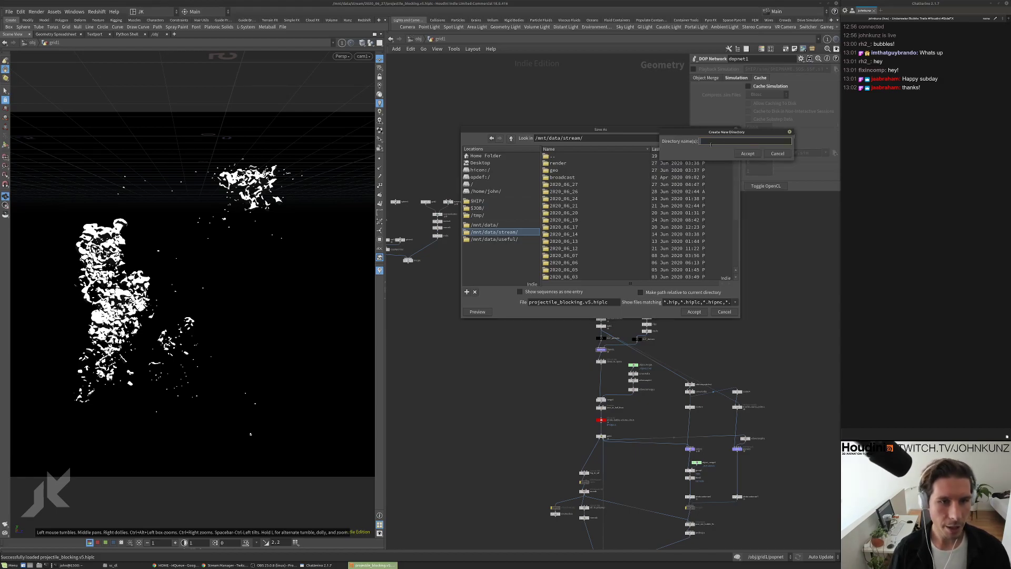
text(2020)
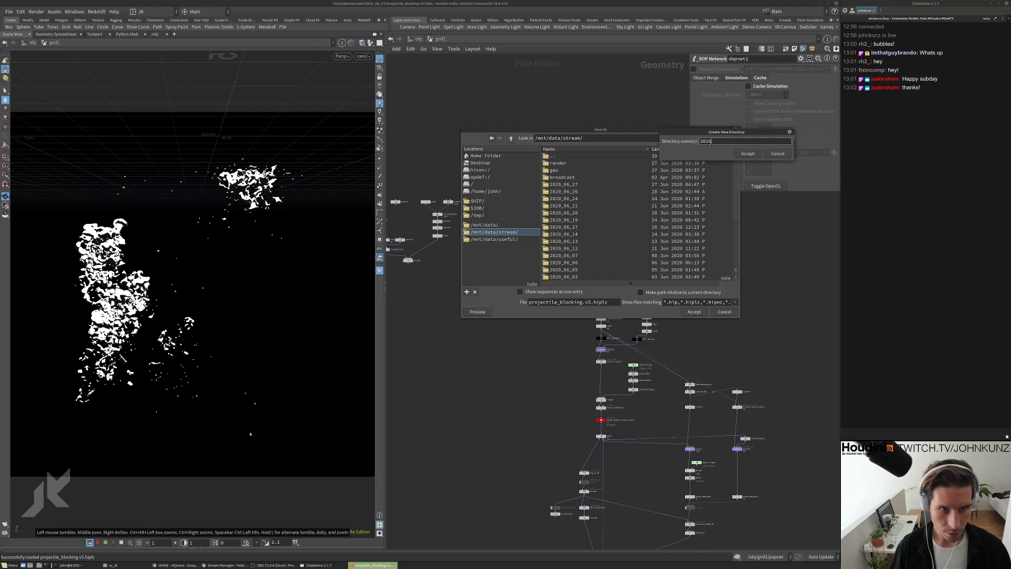
text(_06_28)
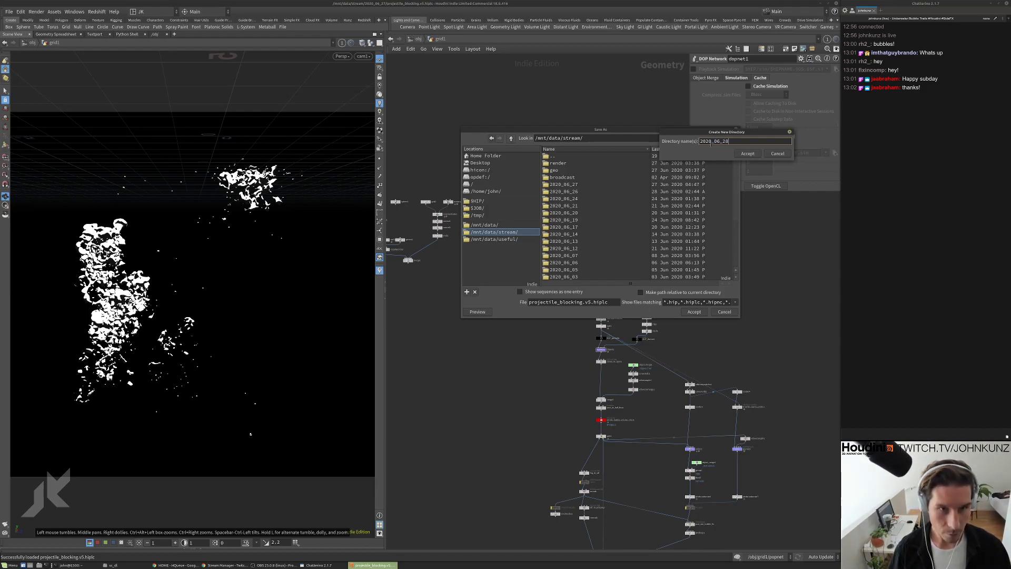
key(Return)
text(scenes)
key(Return)
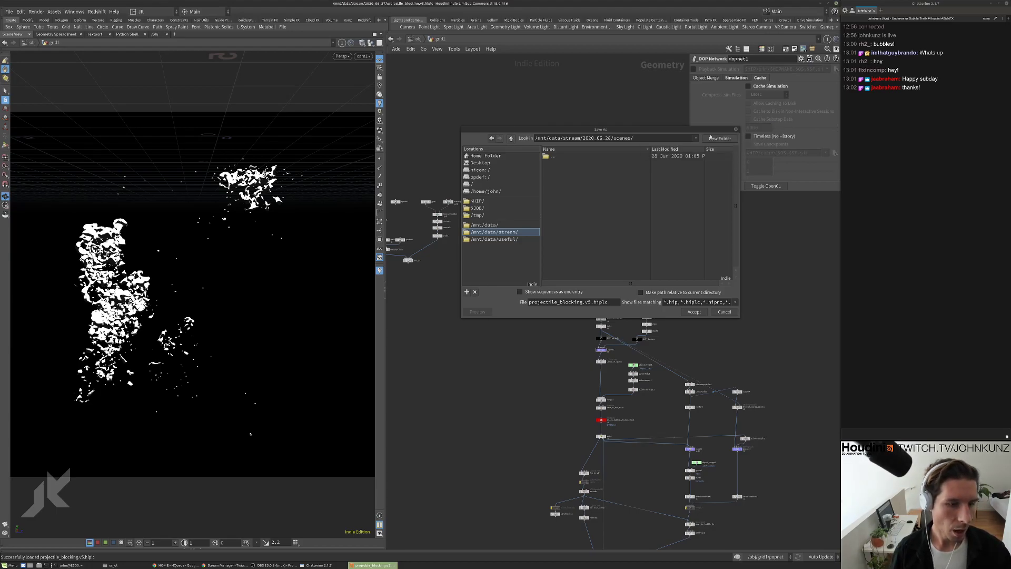
drag(591, 304, 587, 306)
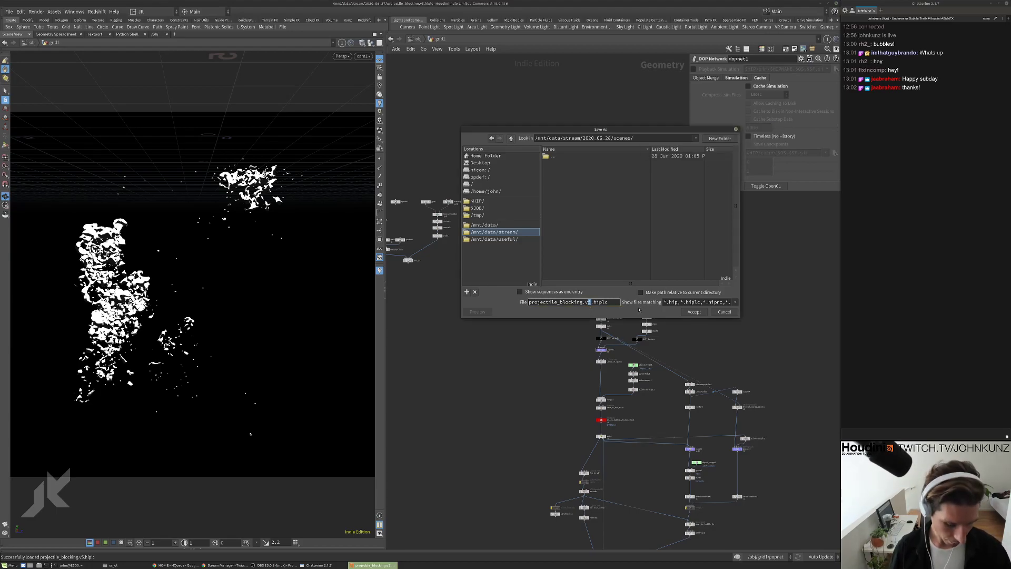
click(687, 312)
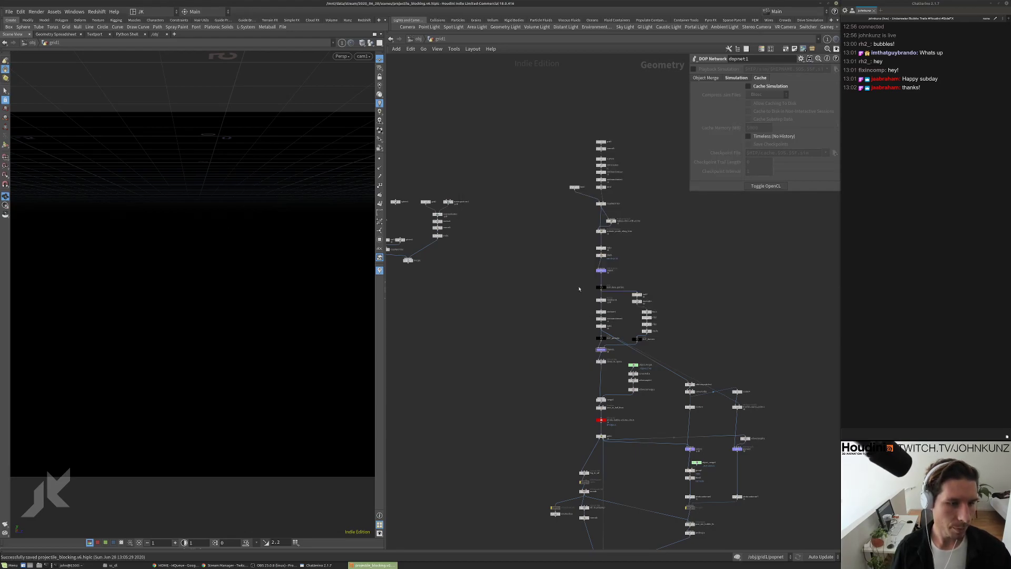
Display the output of the OUT_base_particle null below popnet in the viewport
scroll(656, 252, up, 5)
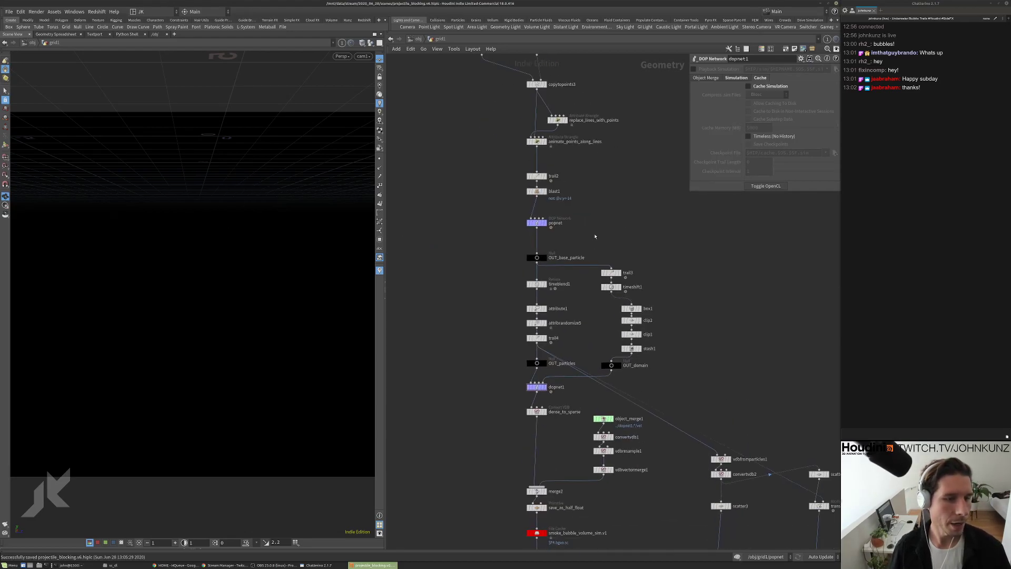
scroll(600, 235, up, 1)
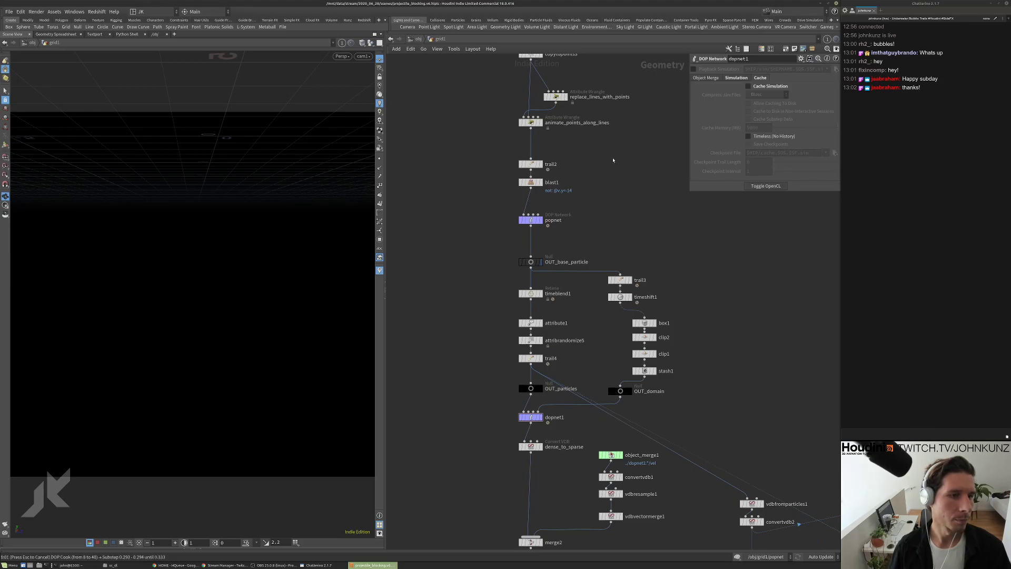
key(Up)
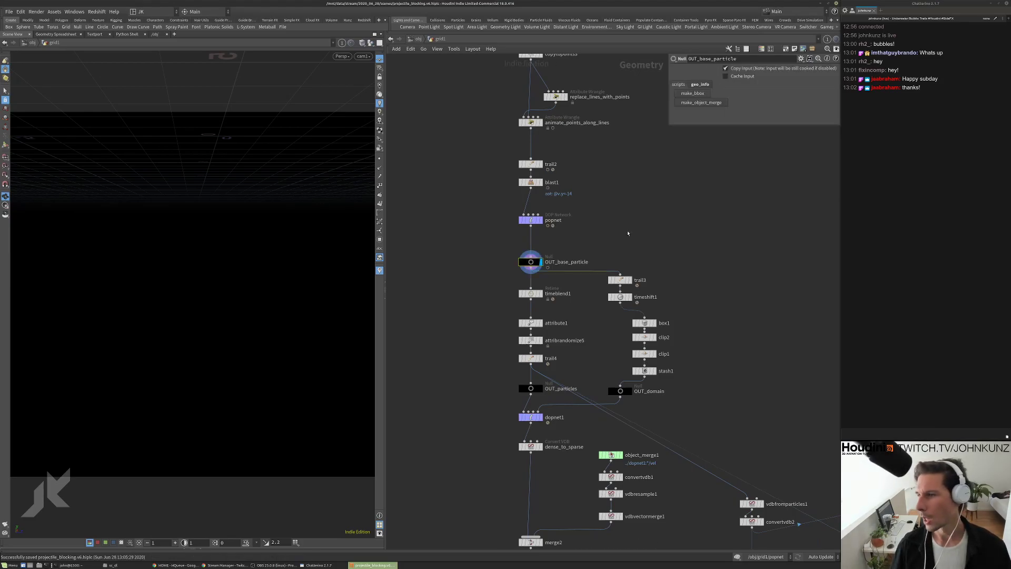
Display each node in turn from grid3 down the chain to attribrandomize4, examining its parameters and viewport result
scroll(627, 232, up, 10)
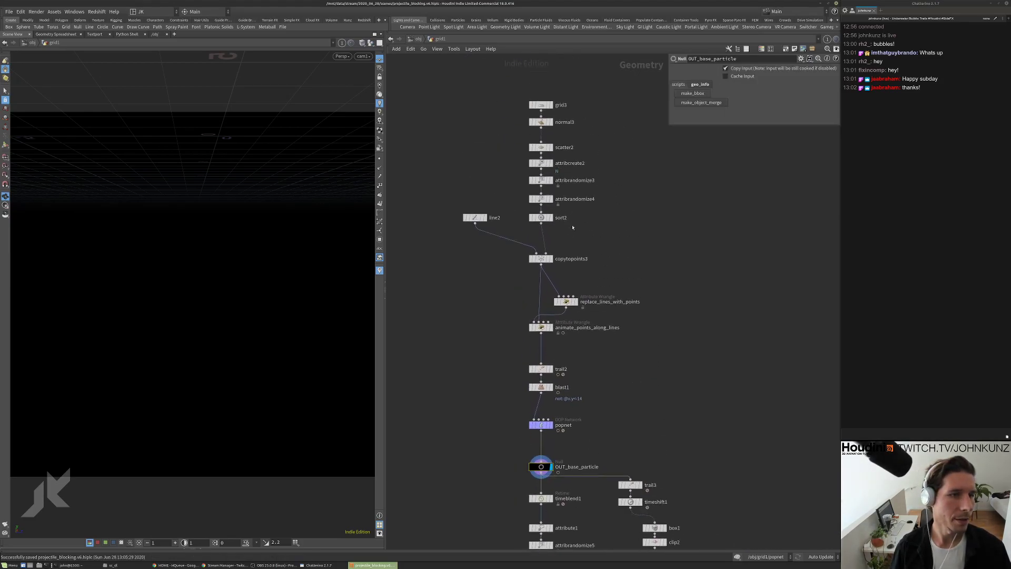
click(539, 104)
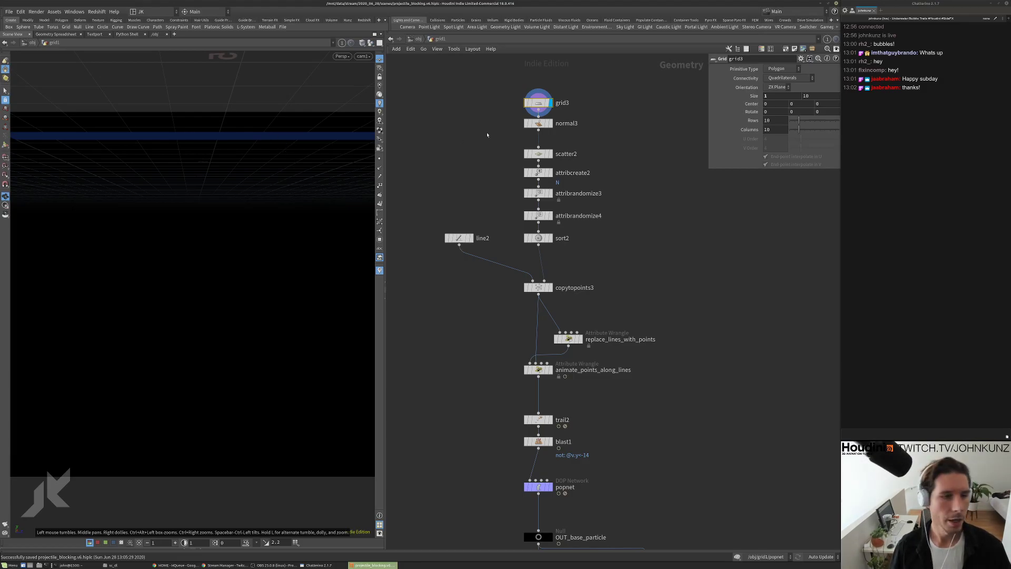
click(537, 124)
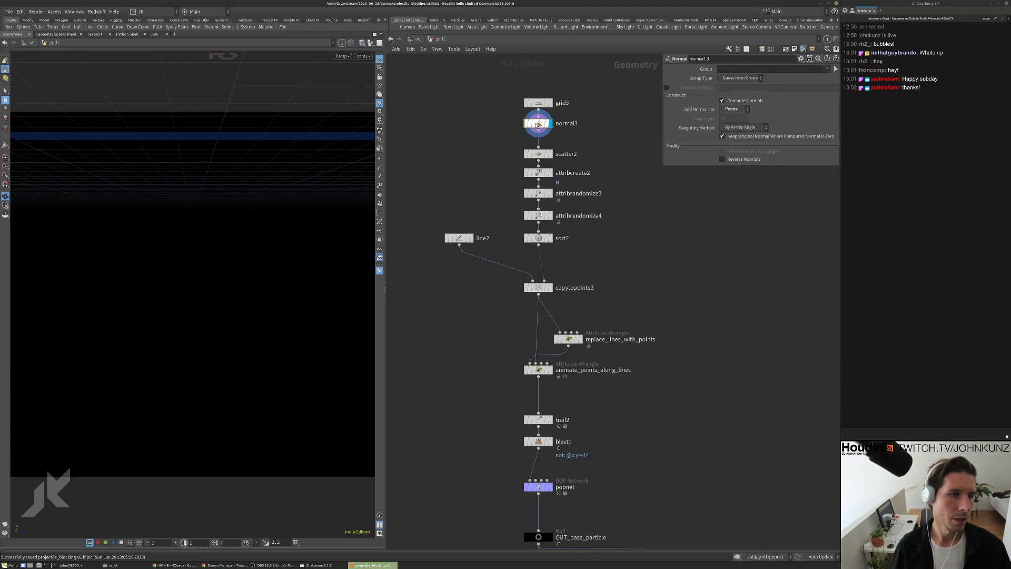
click(536, 154)
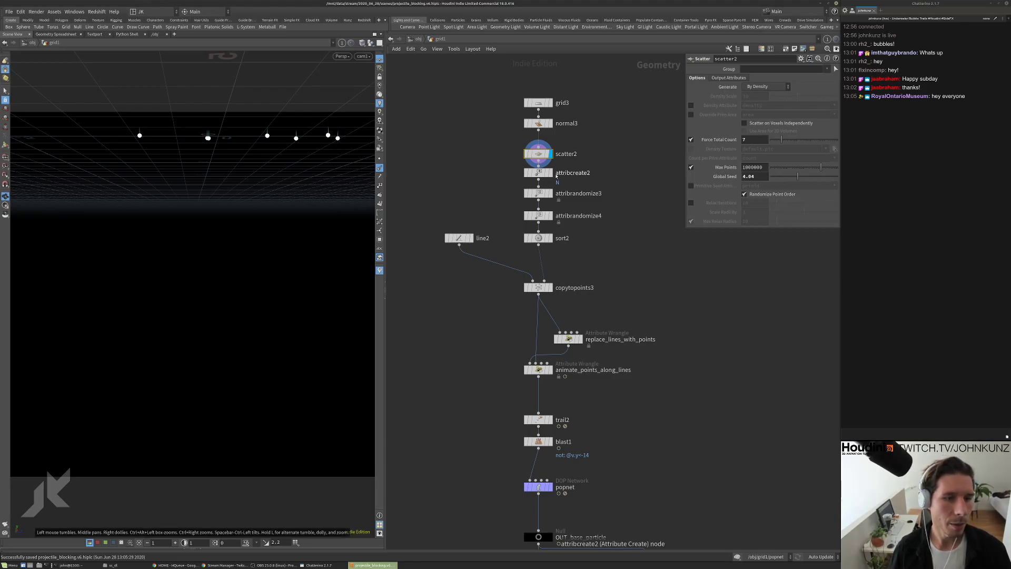
click(542, 173)
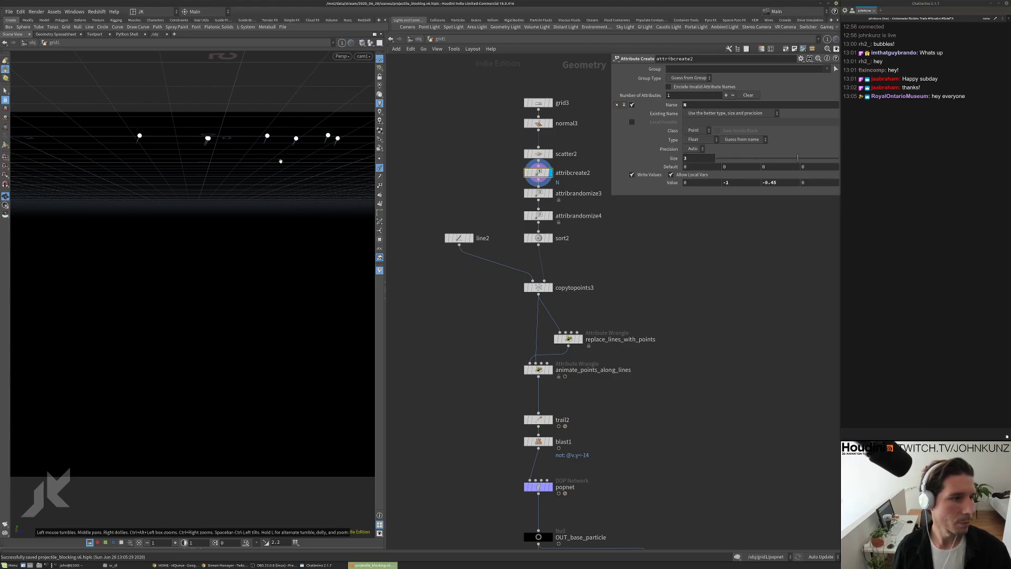
click(547, 194)
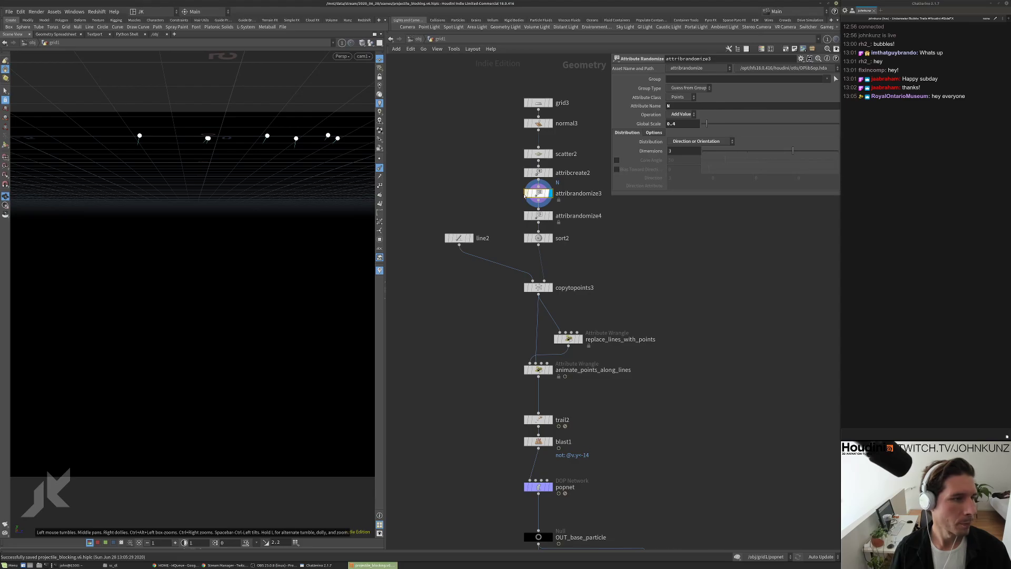
click(549, 215)
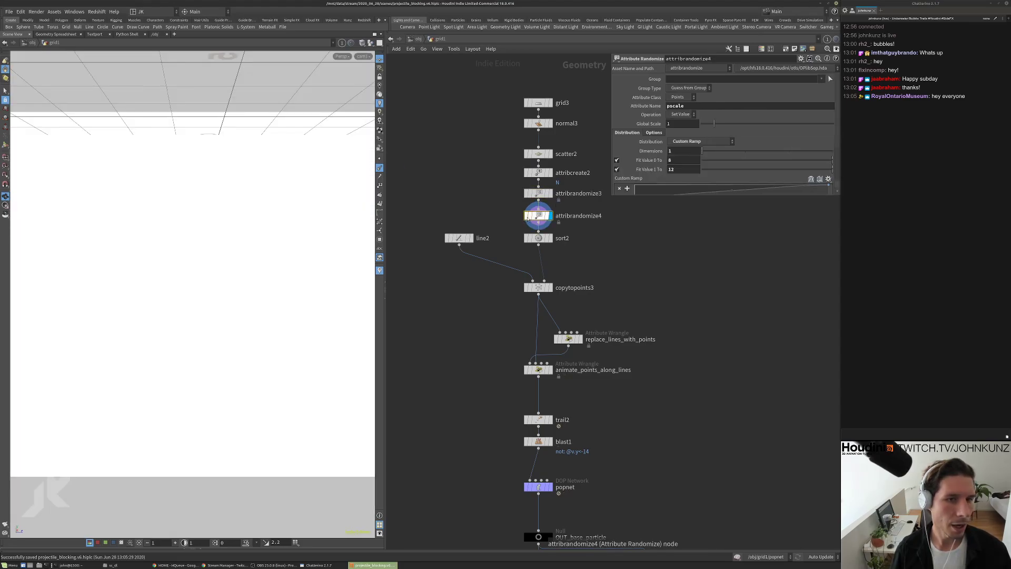
Rename the attribrandomize4 node as pscale
double_click(584, 216)
text(pscale)
key(Return)
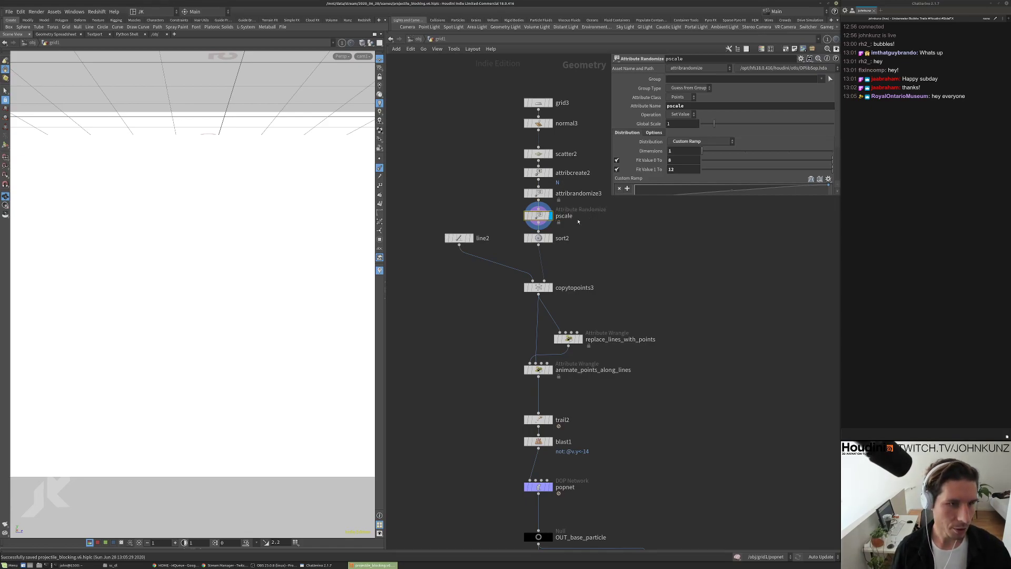
Rename the attribrandomize3 node as jitter_N
scroll(585, 220, up, 3)
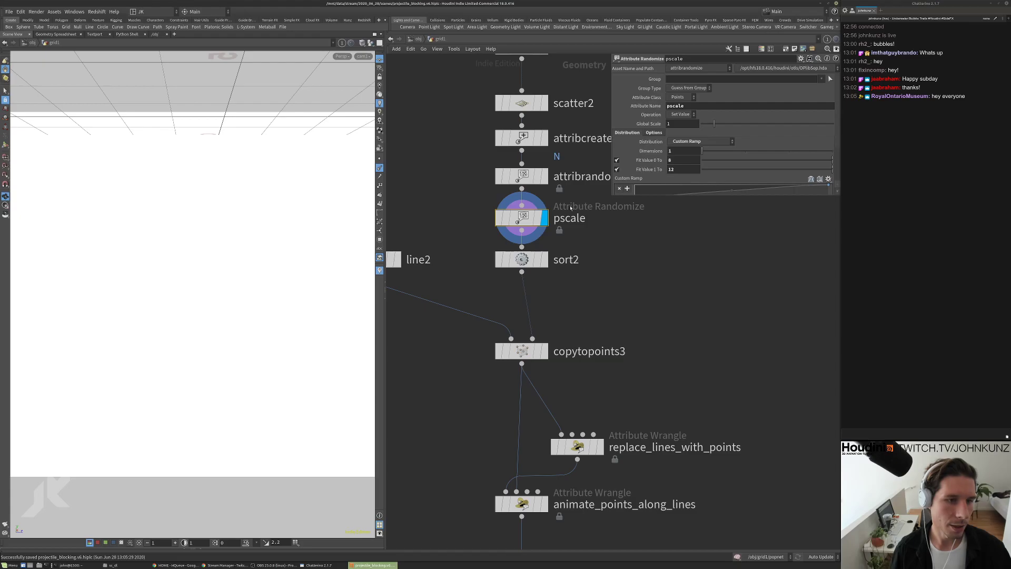
middle_drag(616, 216, 578, 242)
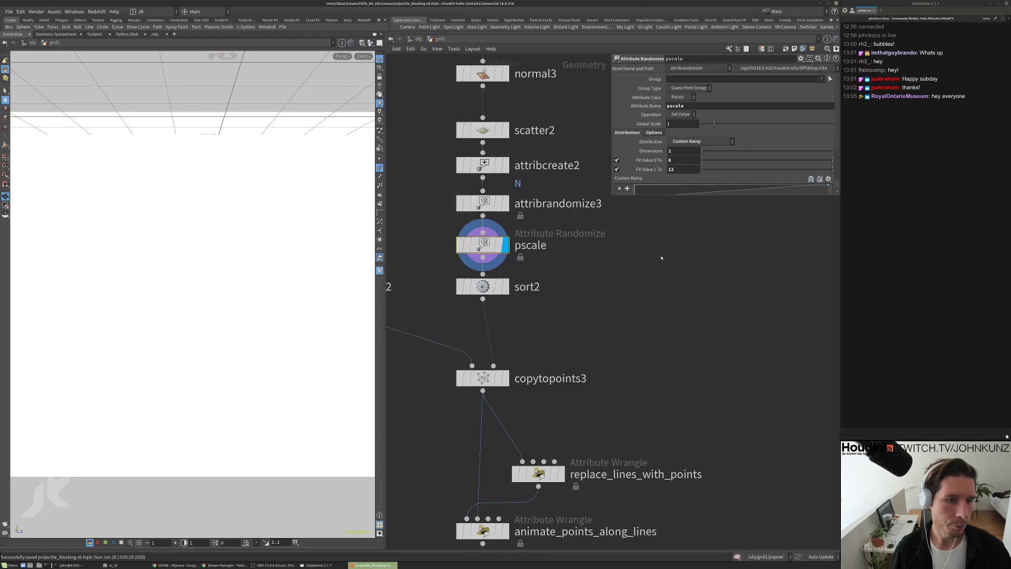
double_click(542, 205)
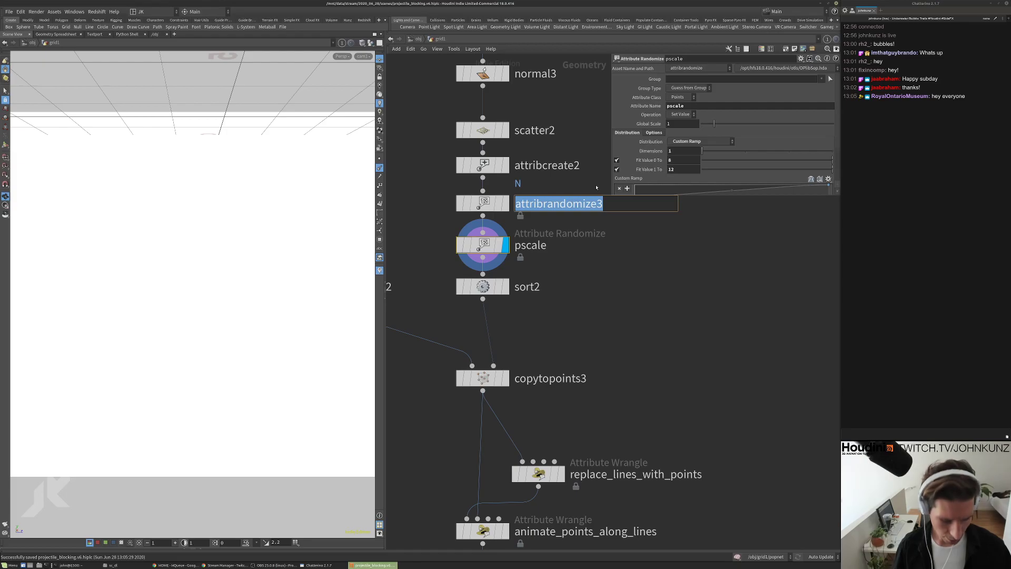
text(rand)
key(BackSpace)
key(BackSpace)
key(BackSpace)
key(BackSpace)
text(jitter_N)
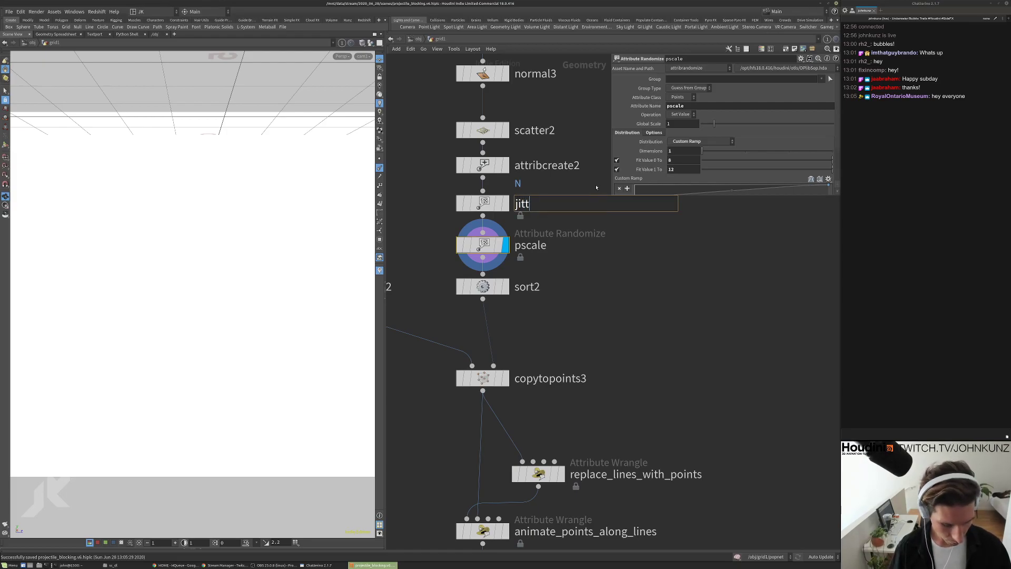
key(Return)
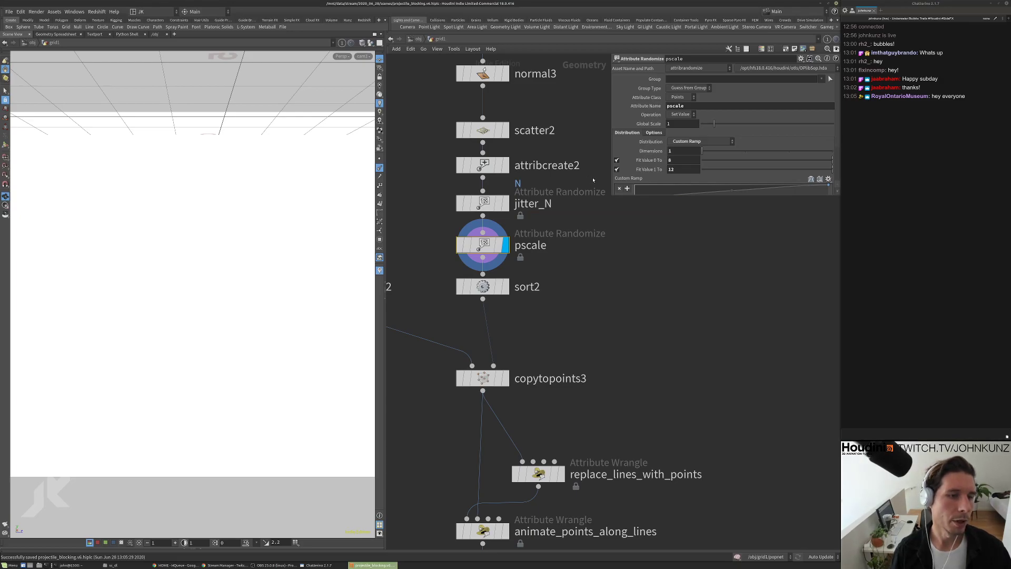
Rename the attribcreate2 node as set_trajectory
middle_drag(597, 227, 562, 248)
click(507, 190)
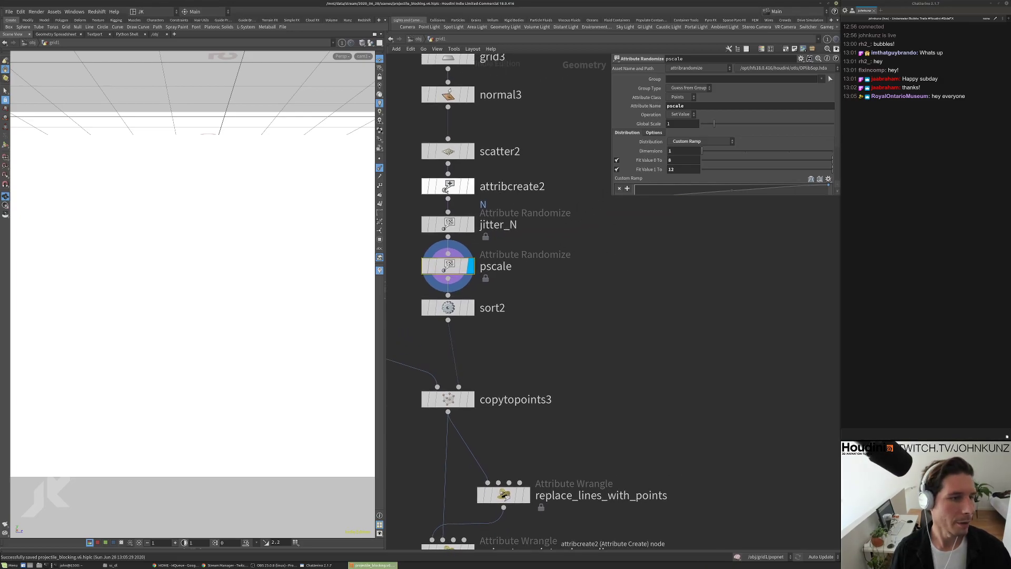
double_click(511, 188)
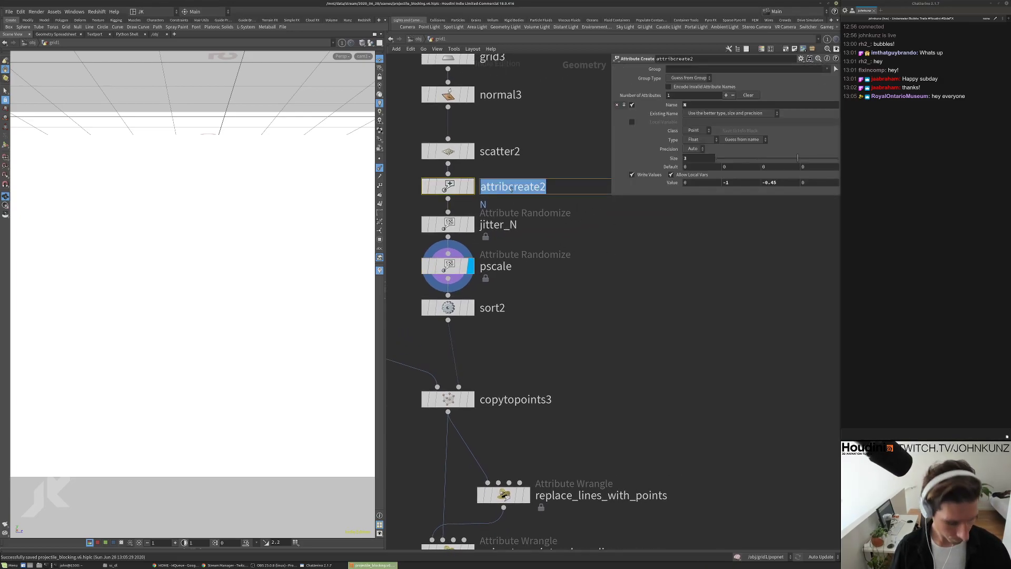
text(set_tr)
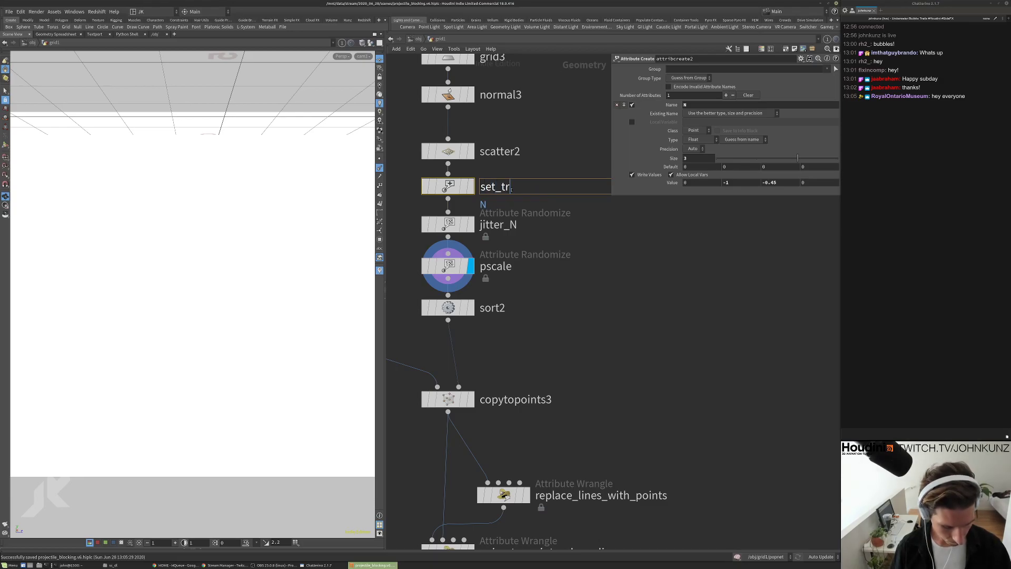
text(ajectory)
key(Return)
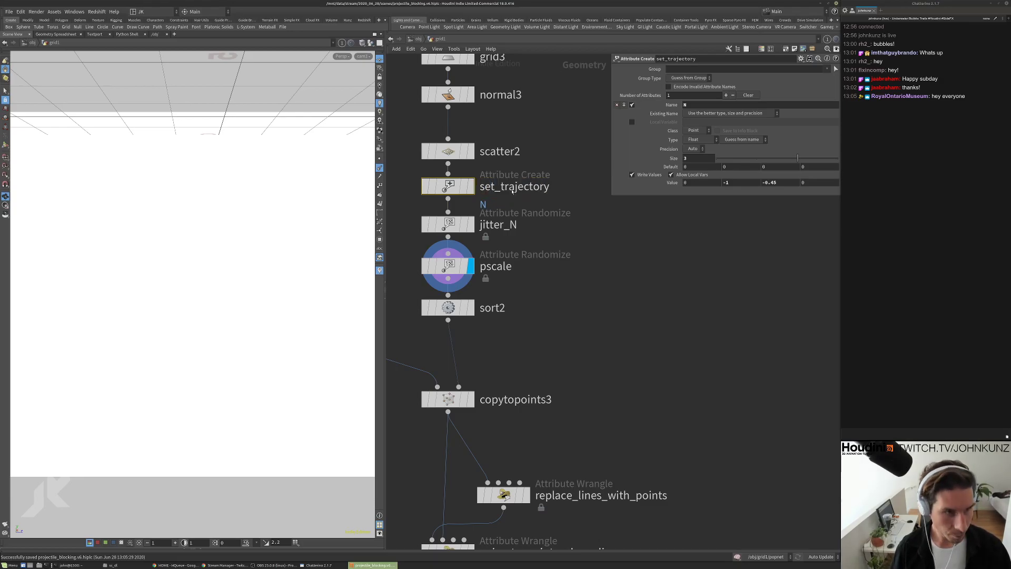
scroll(553, 213, down, 3)
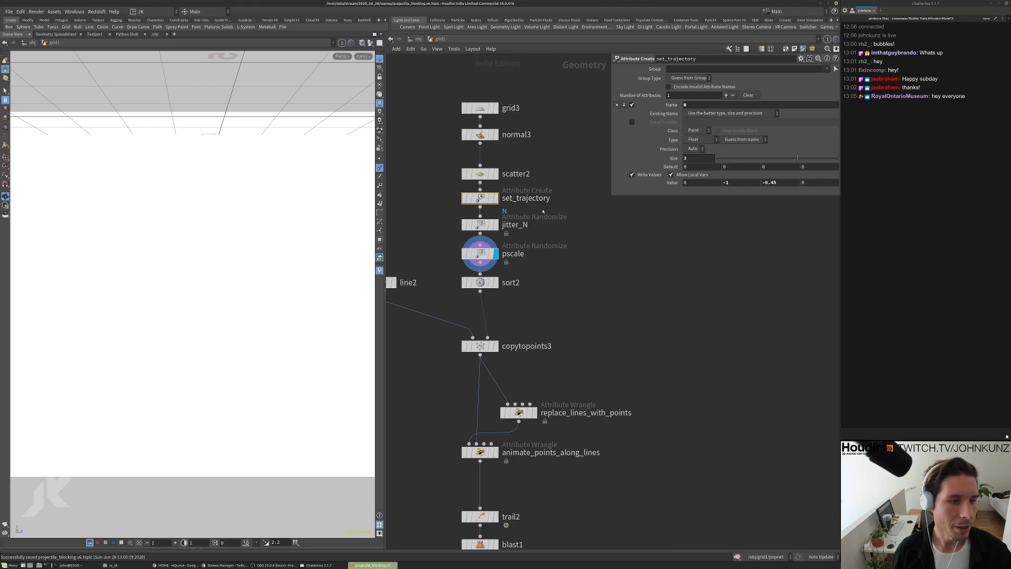
Rename the sort2 node as sort_Z
middle_drag(558, 274, 556, 252)
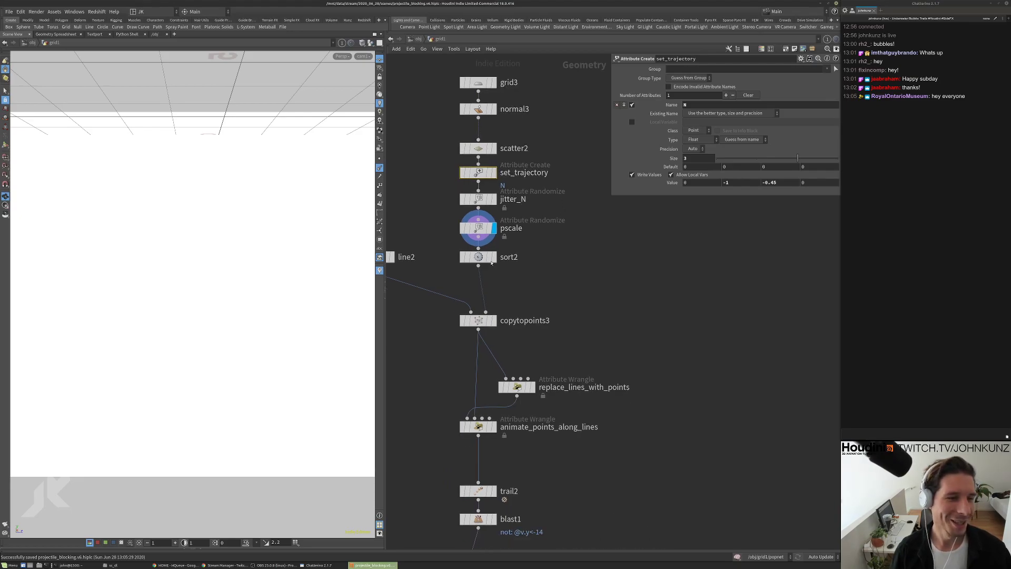
click(481, 261)
click(516, 258)
text(_)
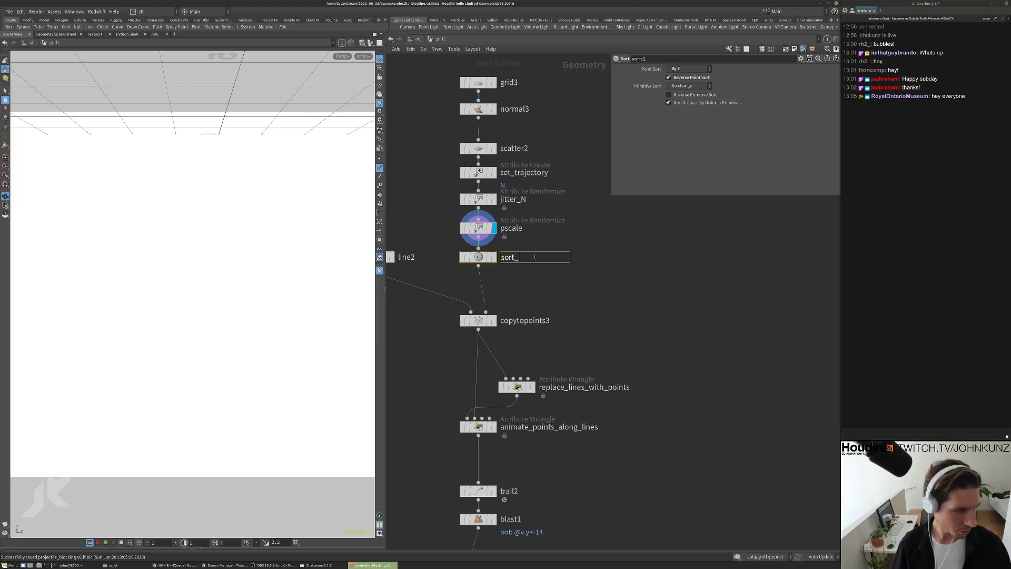
text(Z)
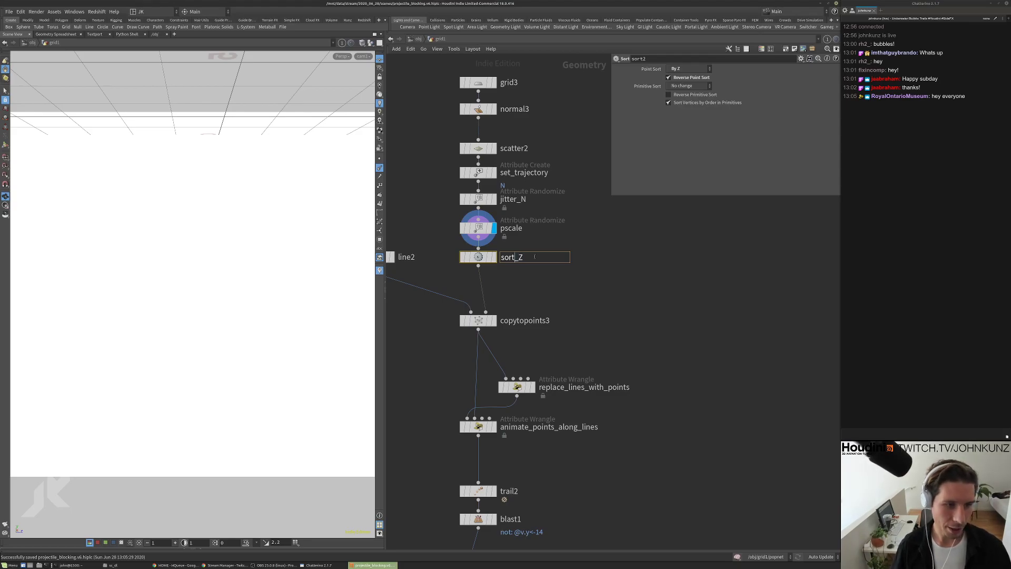
key(Return)
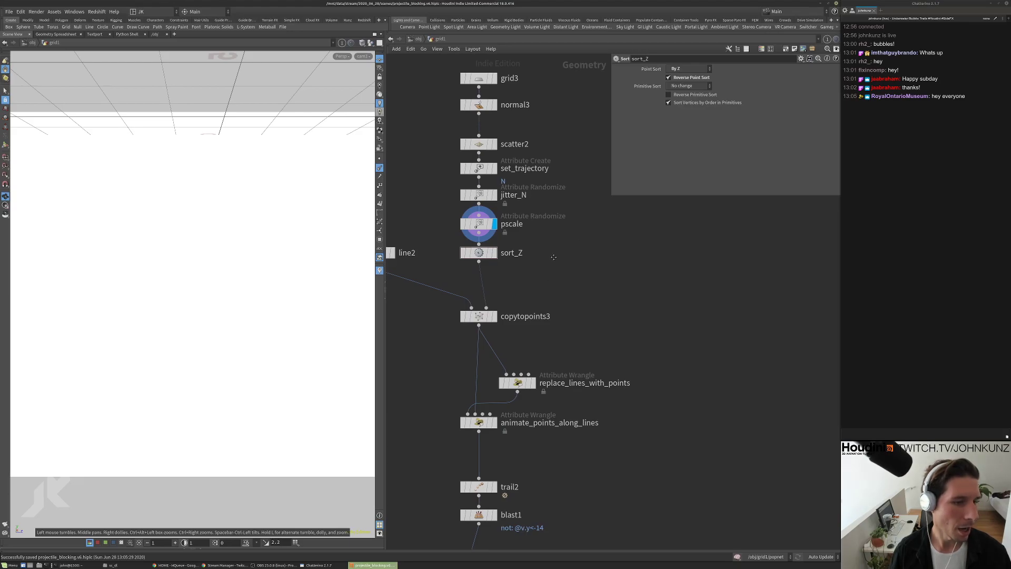
Display sort_Z and copytopoints3 in turn, examining each node's parameters and viewport result
middle_drag(496, 260, 525, 178)
click(525, 178)
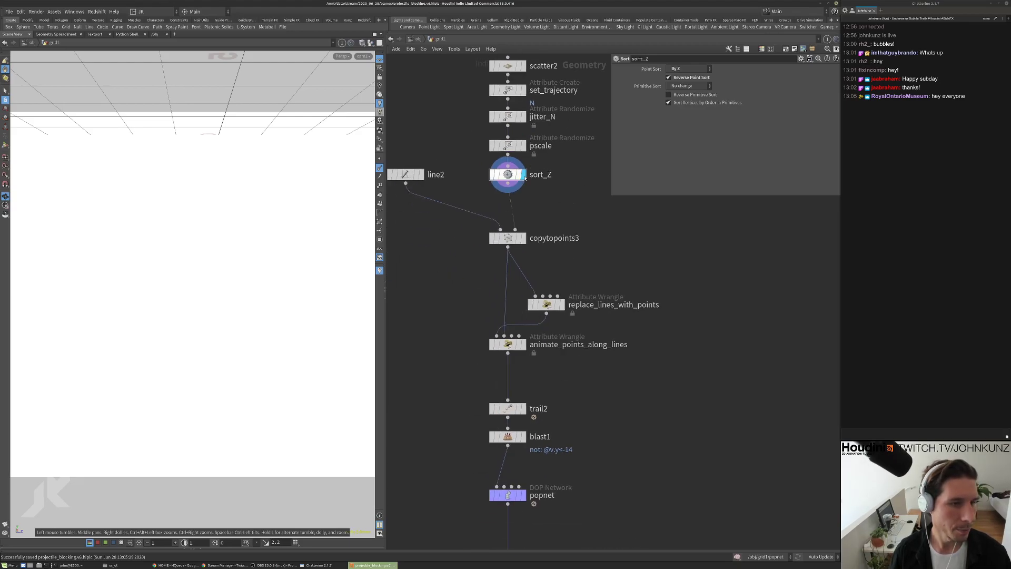
click(523, 238)
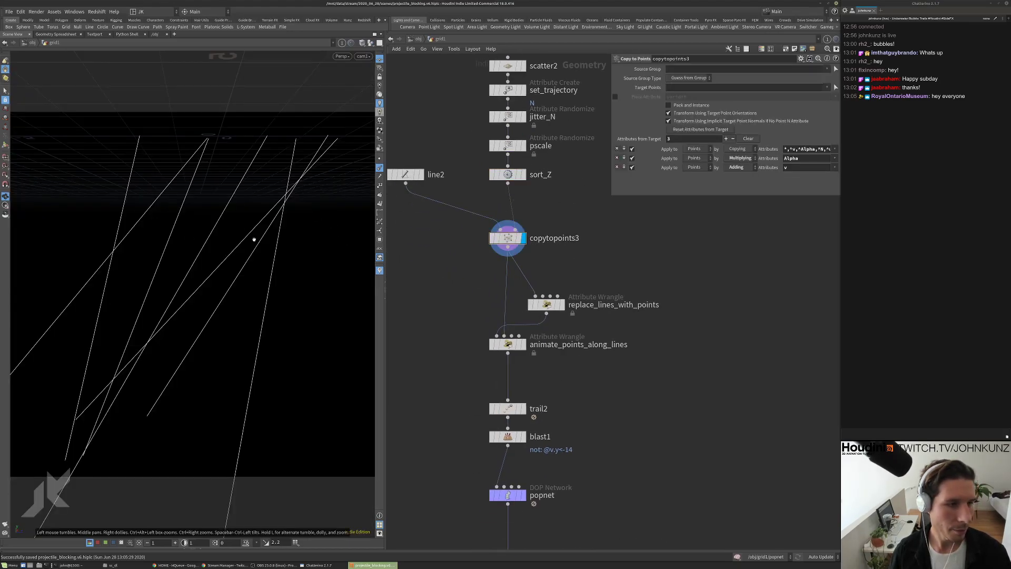
middle_drag(432, 246, 518, 289)
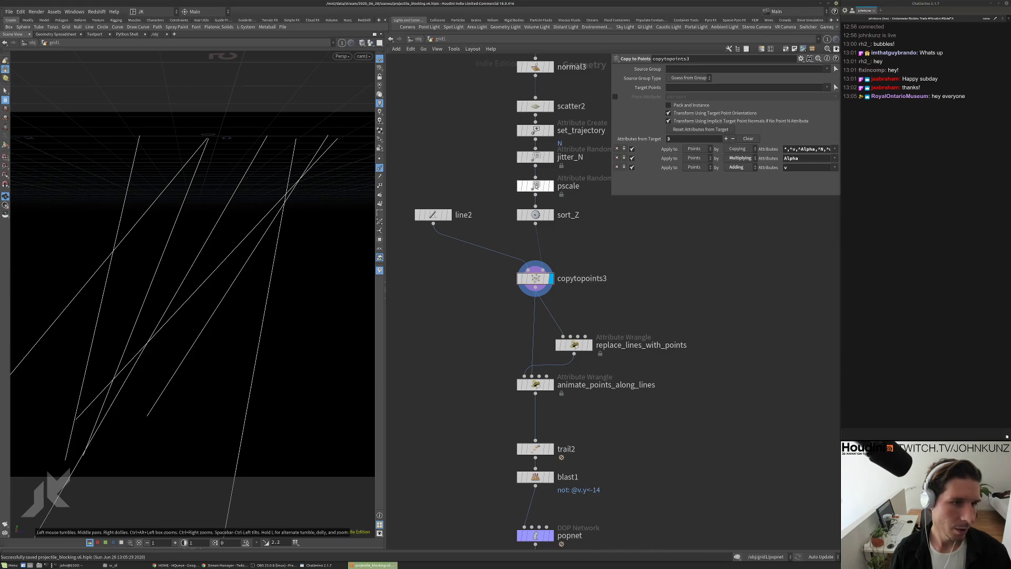
Show the pscale node's parameters in an enlarged parameter pane and move the sort_Z node slightly farther below pscale
click(536, 186)
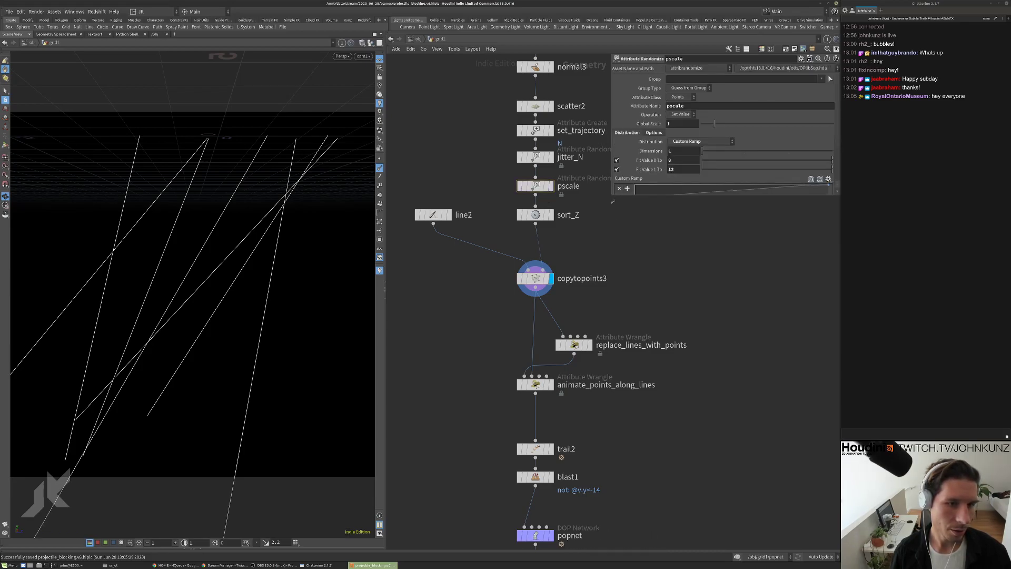
drag(612, 197, 622, 247)
middle_drag(577, 217, 552, 205)
drag(511, 203, 511, 210)
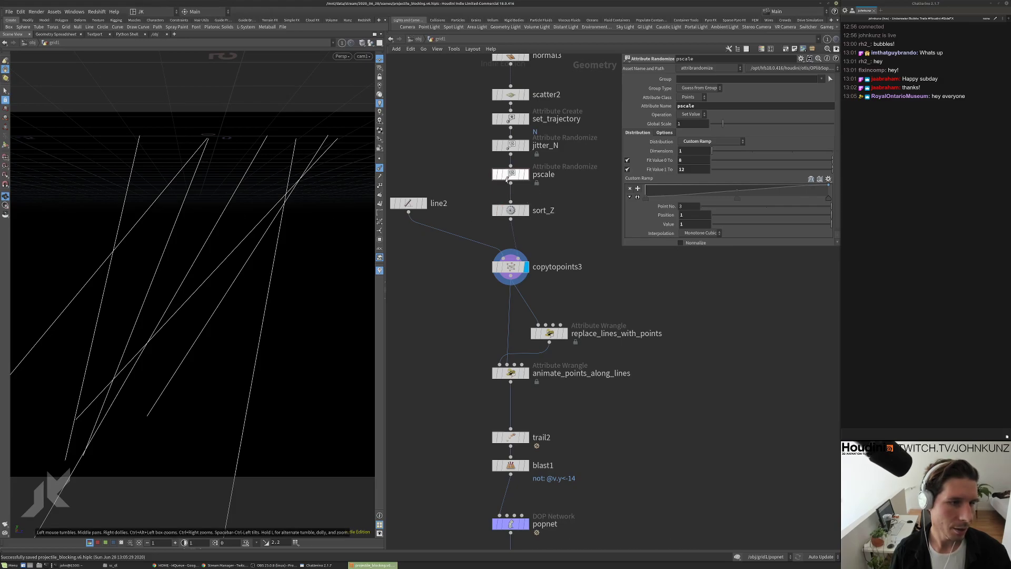
right_click(508, 177)
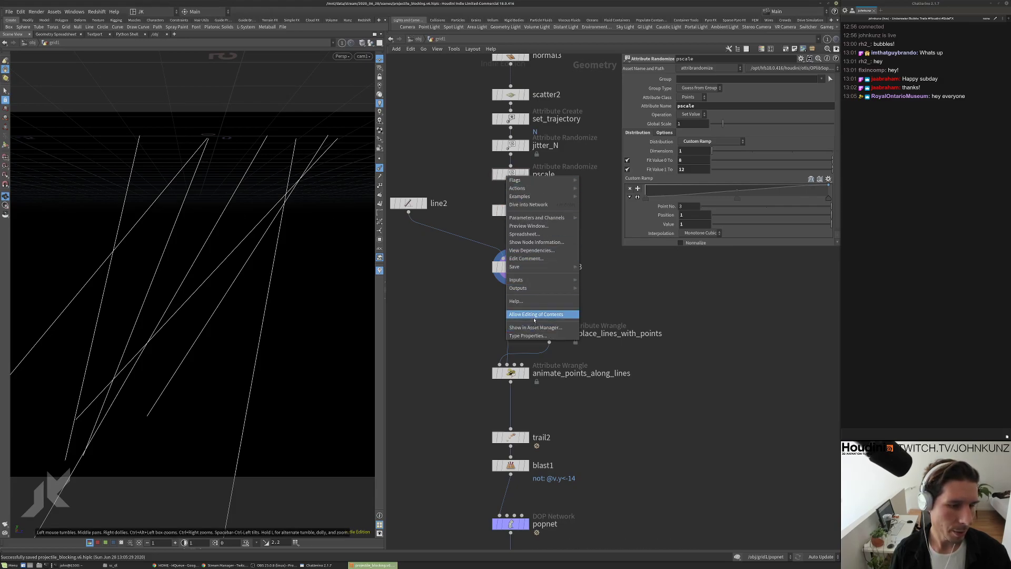
click(536, 313)
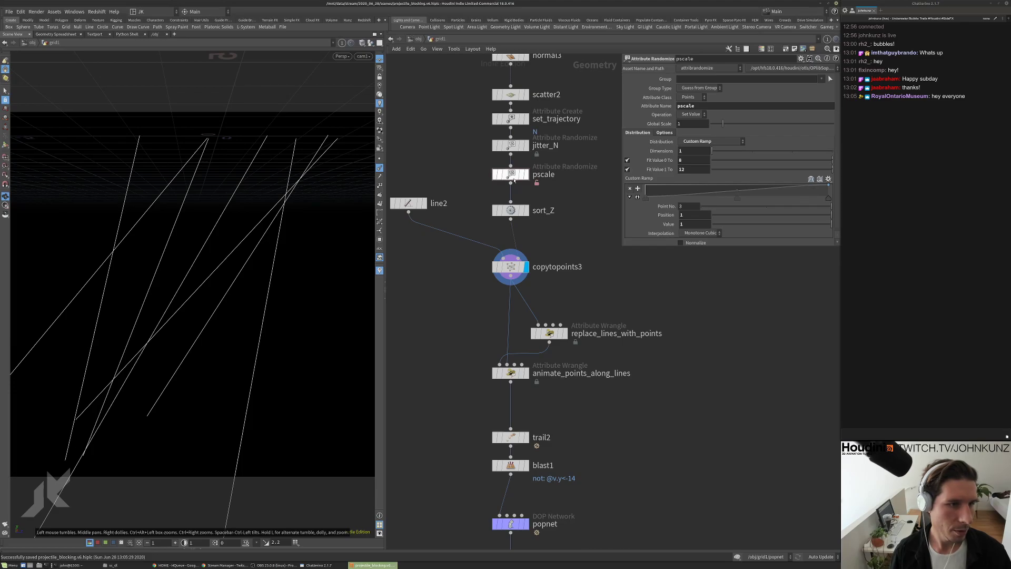
key(ctrl+z)
right_click(514, 178)
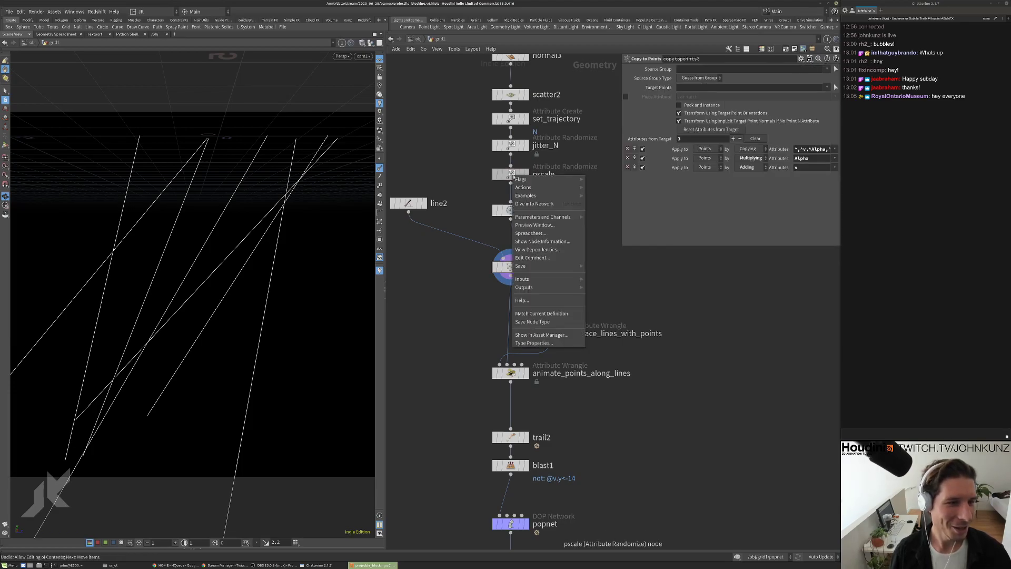
click(540, 313)
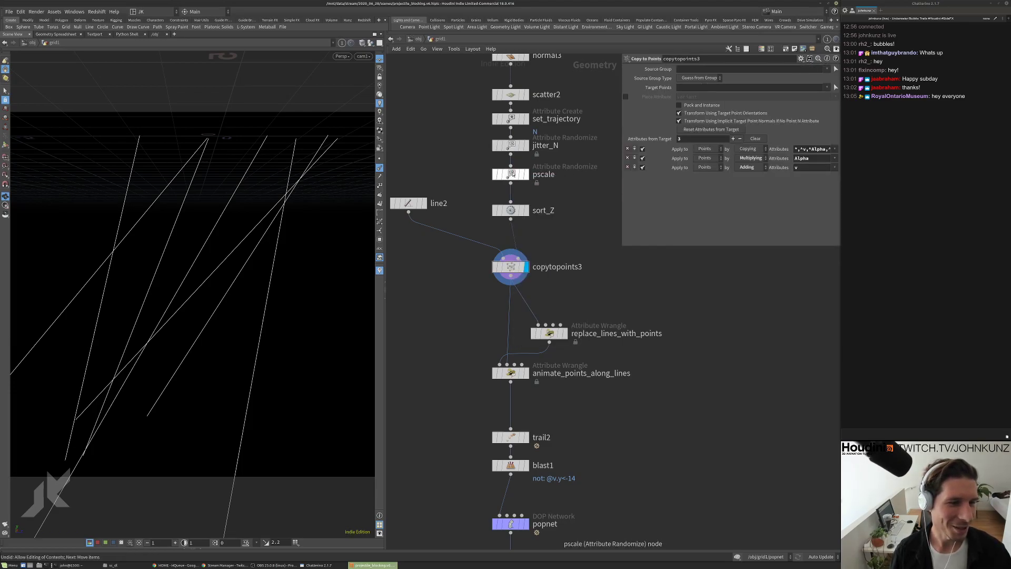
Add the comment "set distance that the projectile travels" to the pscale node, keeping it shown in the network editor
right_click(512, 175)
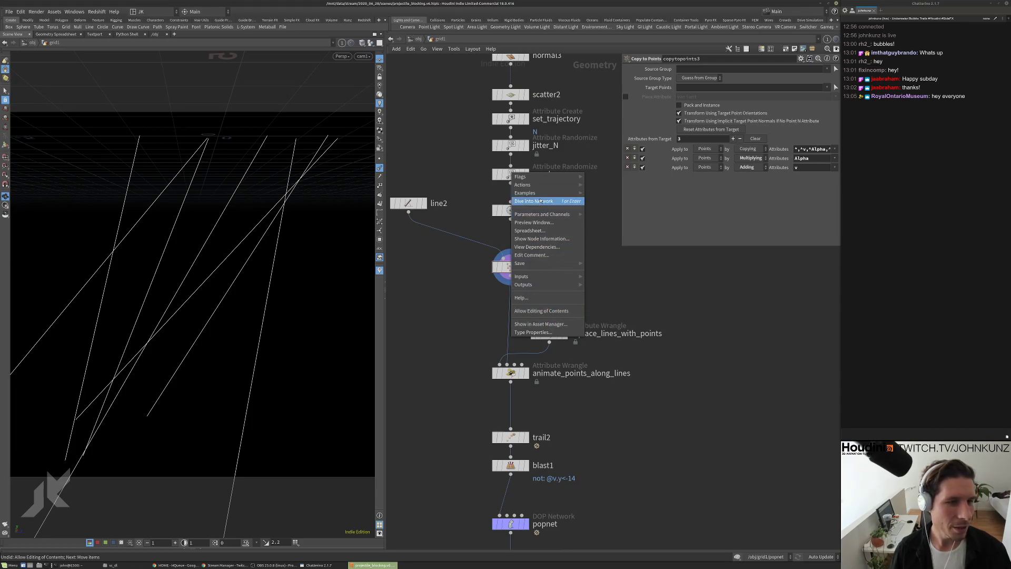
click(532, 255)
drag(540, 195, 666, 196)
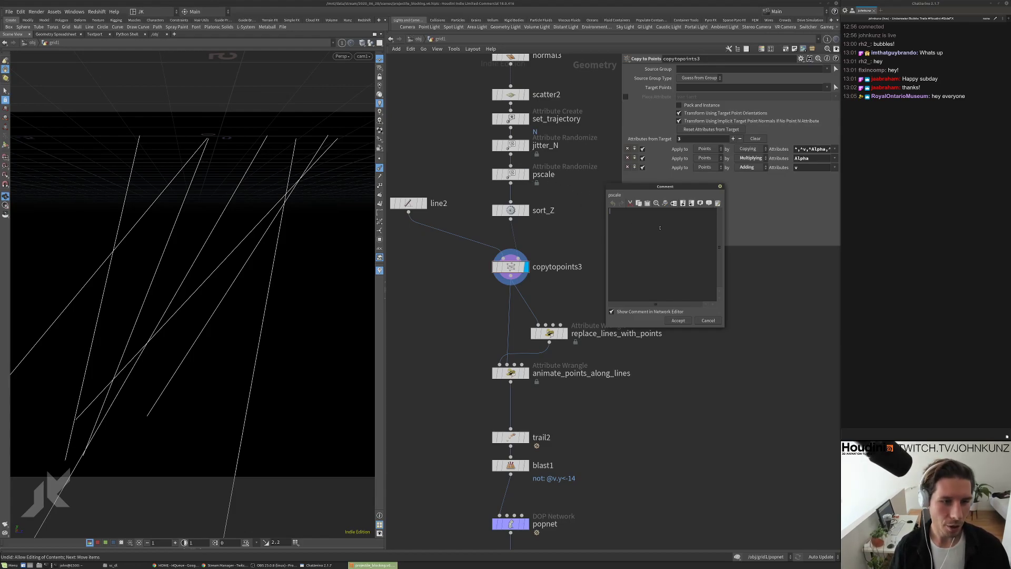
text(set)
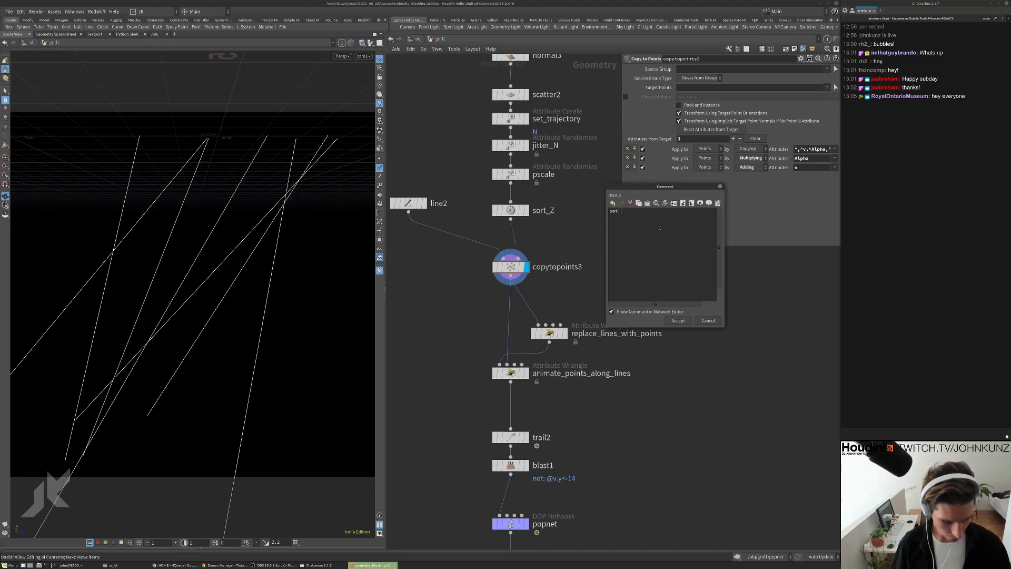
text( distance)
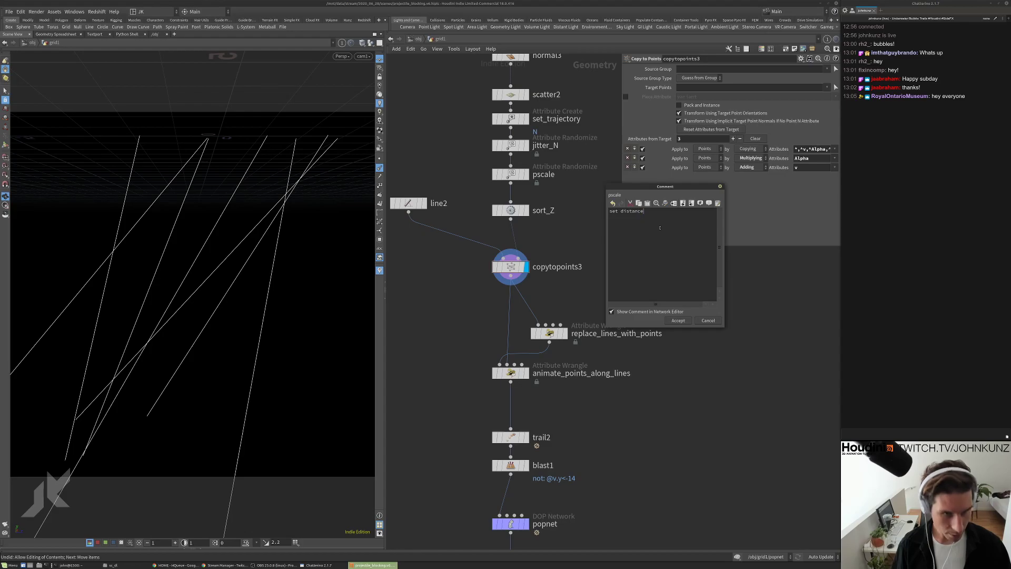
text( that the )
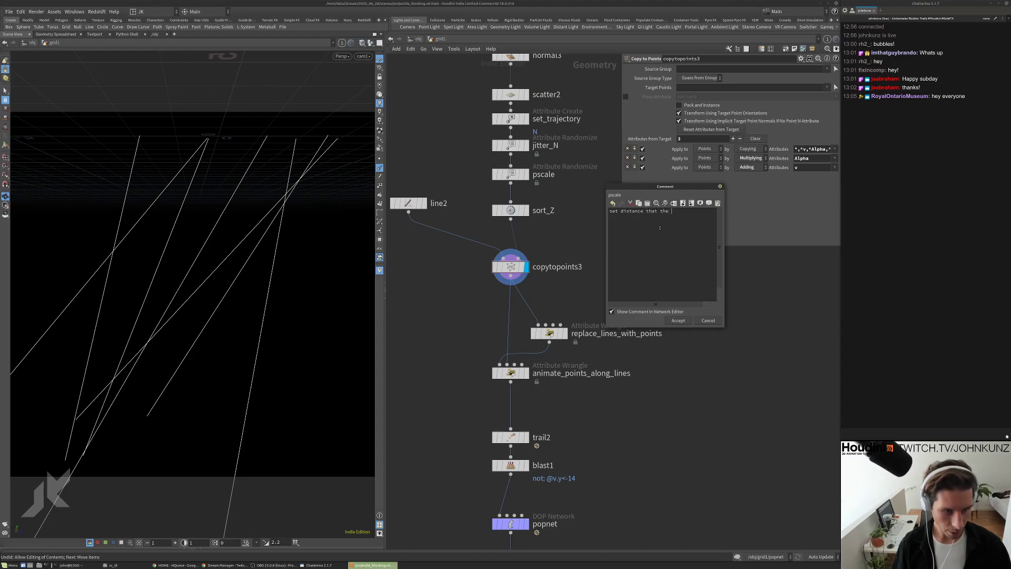
text(projectile )
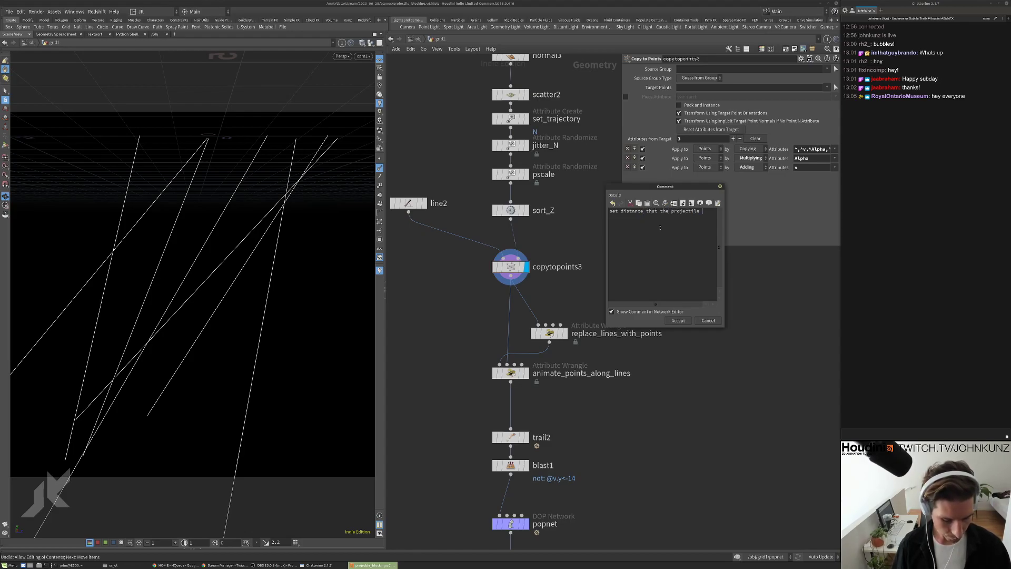
text(travels)
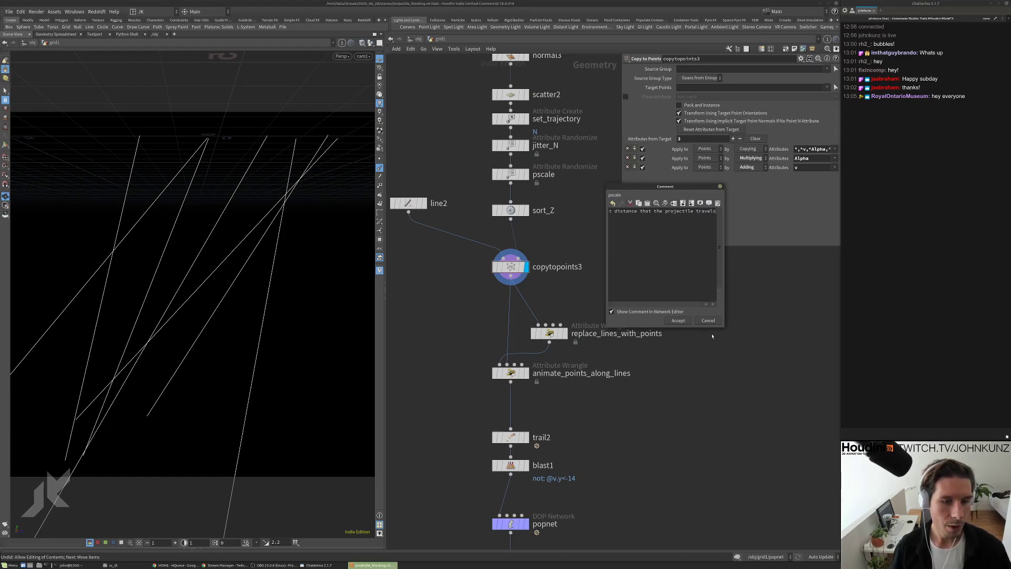
click(678, 320)
Display the animate_points_along_lines node and examine its VEX expression and the point motion in the viewport
mouse_move(581, 228)
middle_down()
mouse_move(488, 251)
mouse_move(516, 233)
mouse_move(489, 218)
mouse_move(556, 230)
mouse_move(581, 214)
middle_up()
middle_drag(494, 286, 486, 256)
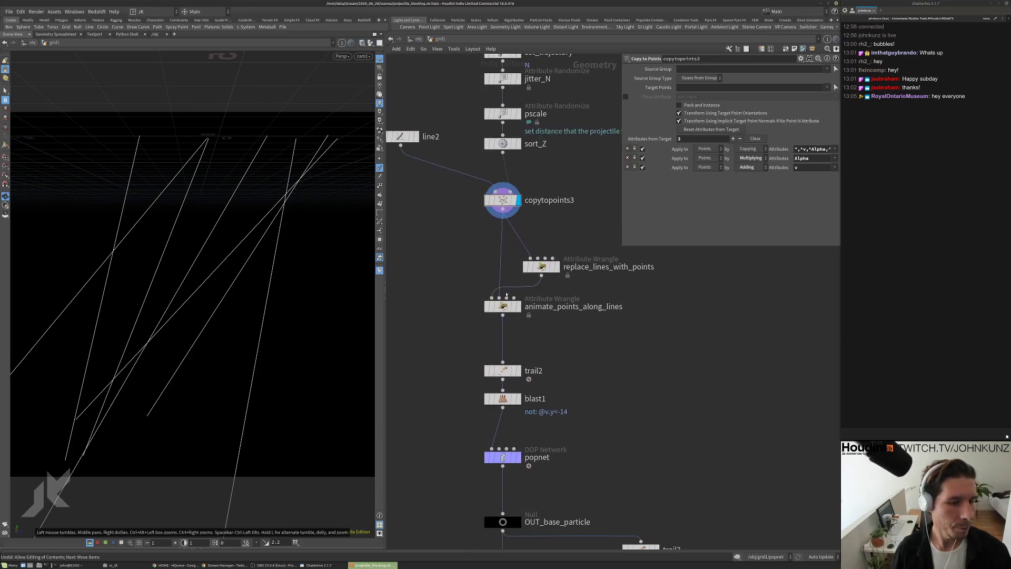
click(519, 305)
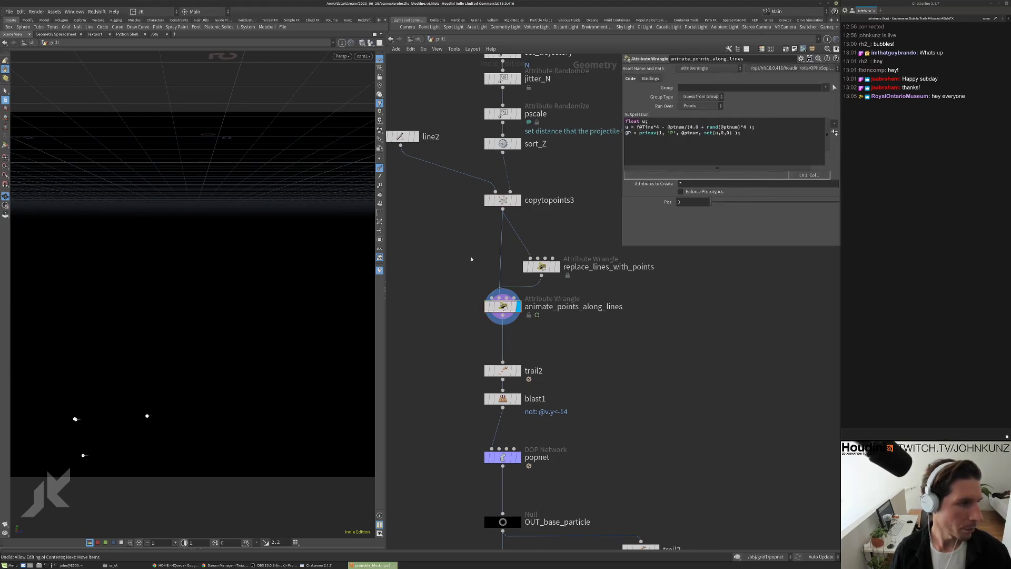
Display the trail2 node and rename it as v_calc
middle_drag(469, 334, 487, 249)
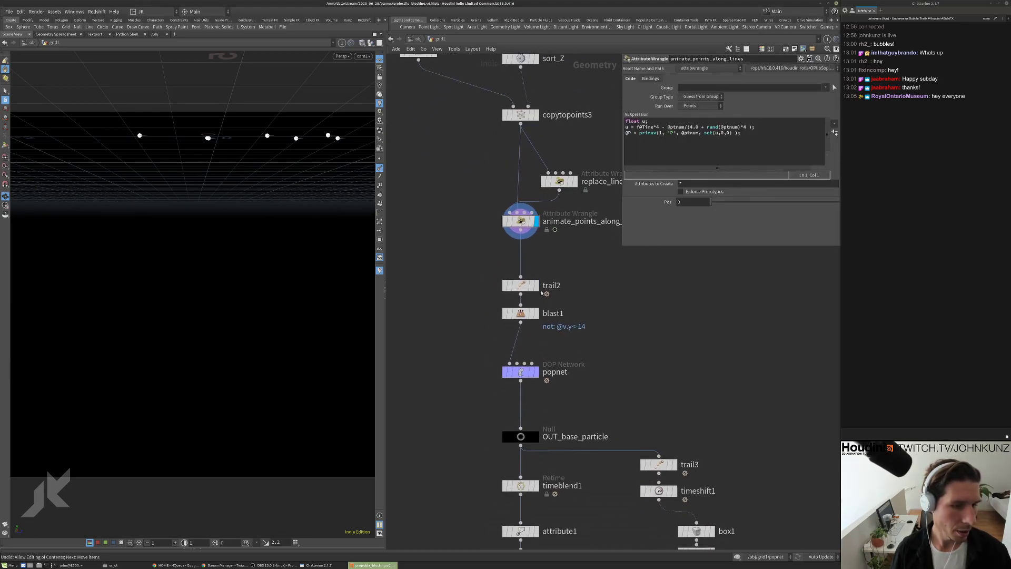
click(536, 286)
click(528, 286)
scroll(537, 318, up, 3)
double_click(547, 285)
text(v)
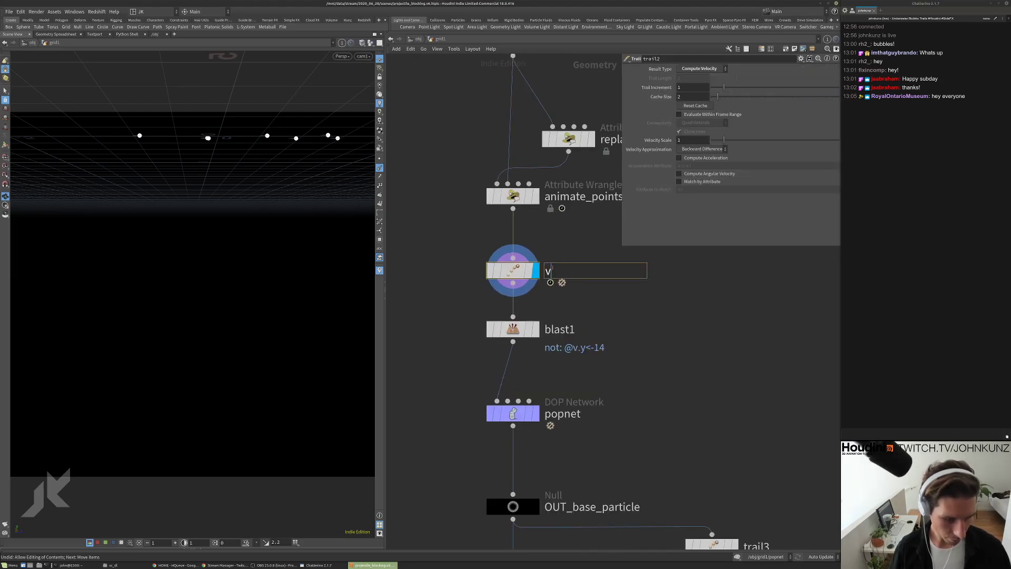
text(_calc)
key(Return)
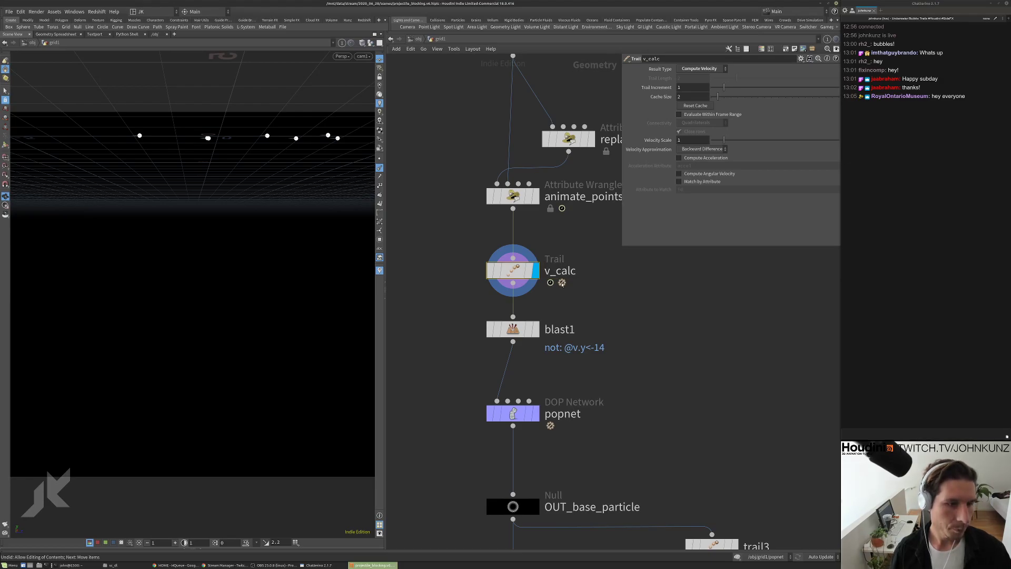
Display blast1 and popnet, then return to blast1 and v_calc, comparing their parameters and particle results
scroll(570, 112, down, 1)
click(533, 296)
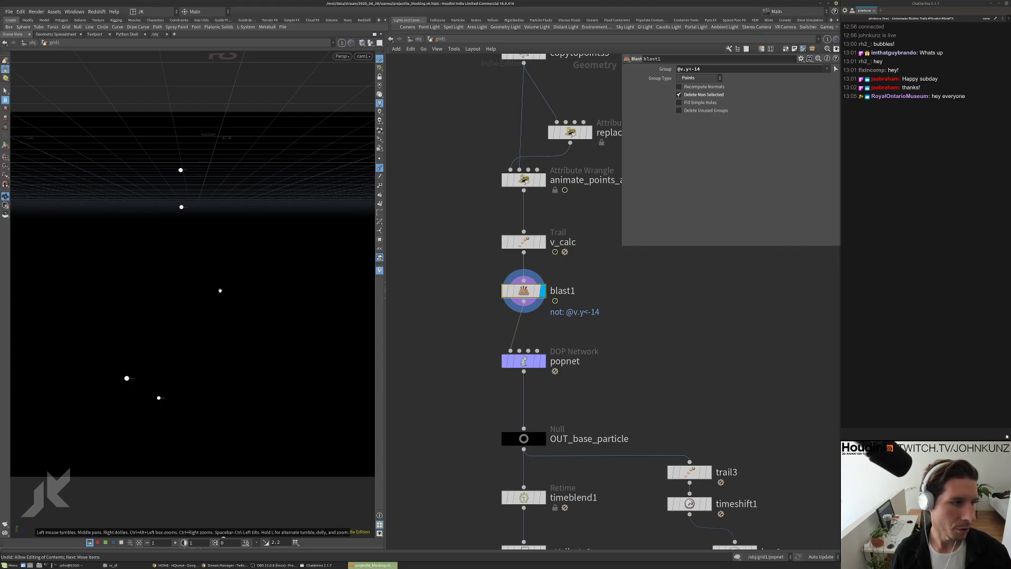
click(543, 361)
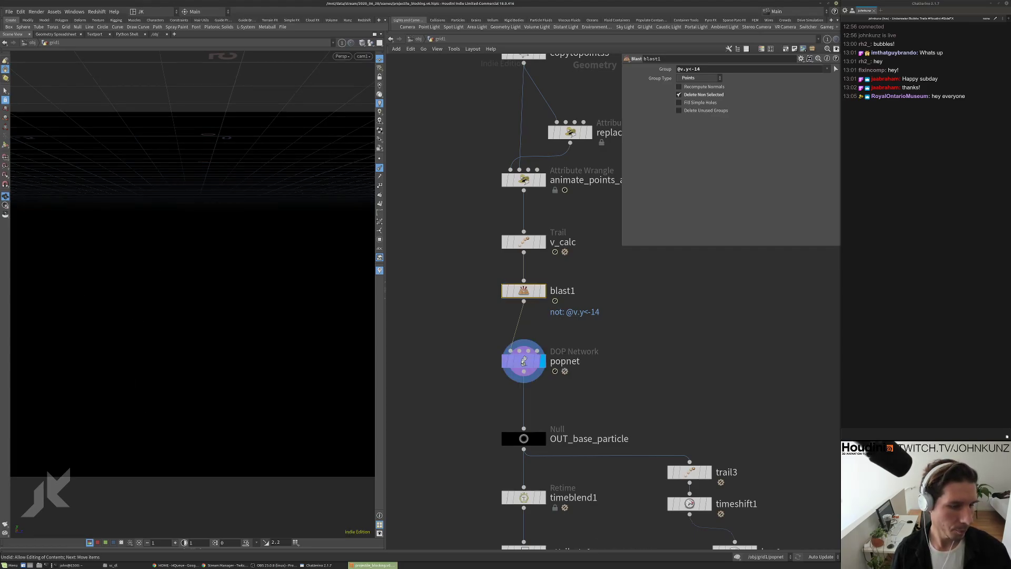
middle_drag(661, 350, 658, 325)
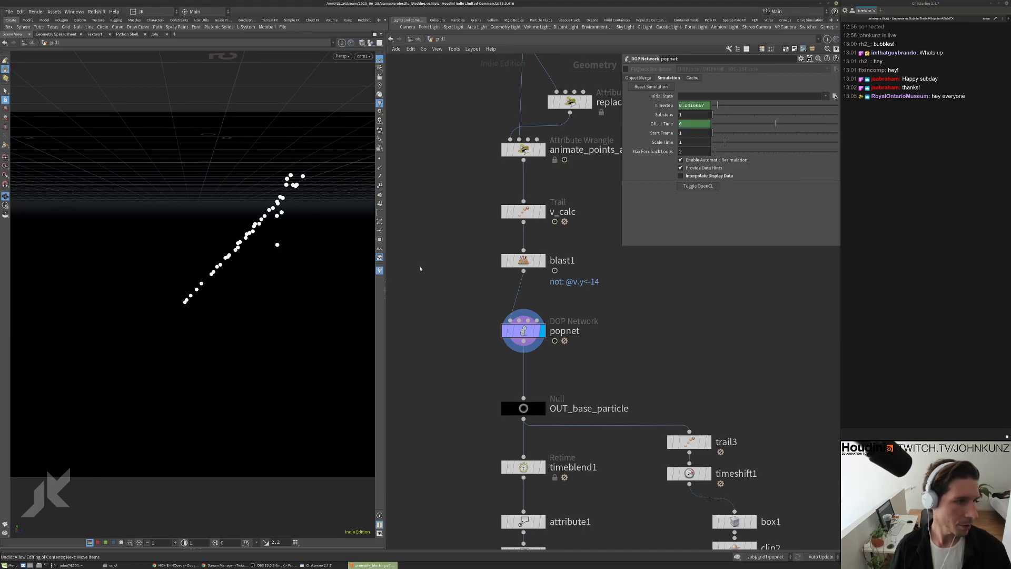
scroll(429, 274, down, 3)
middle_drag(438, 371, 458, 266)
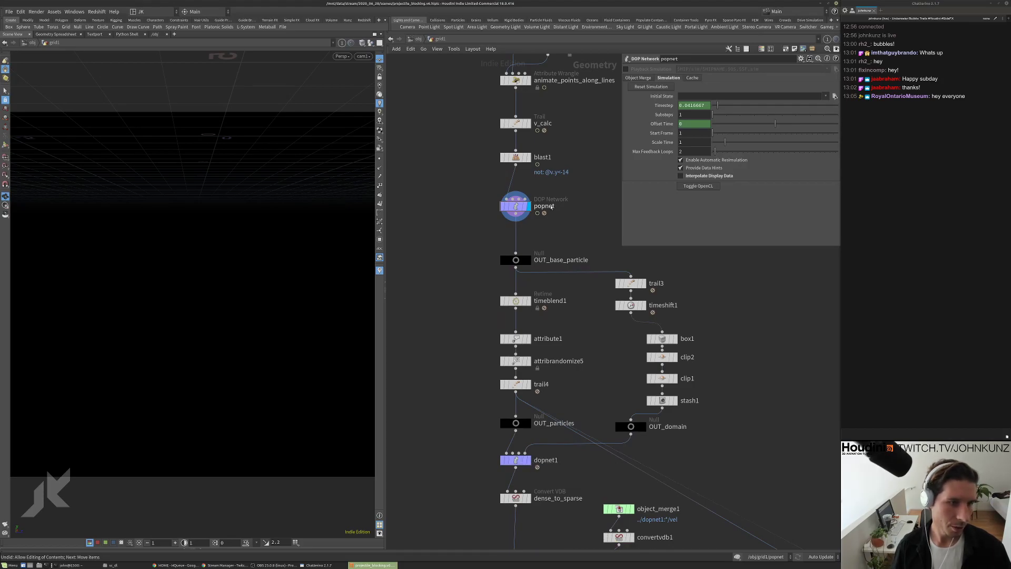
middle_drag(556, 214, 562, 258)
scroll(563, 258, up, 3)
scroll(481, 394, down, 3)
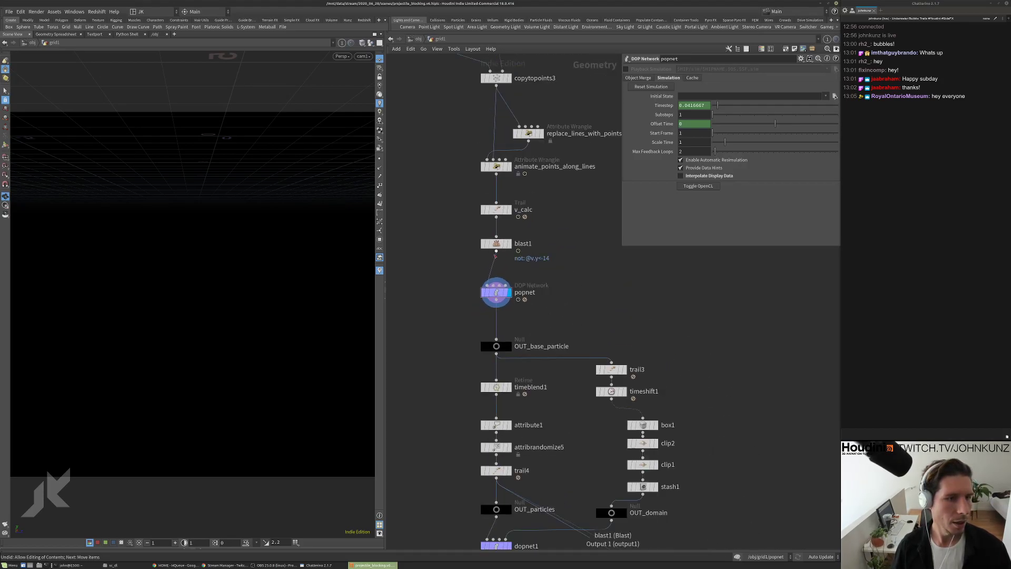
click(500, 245)
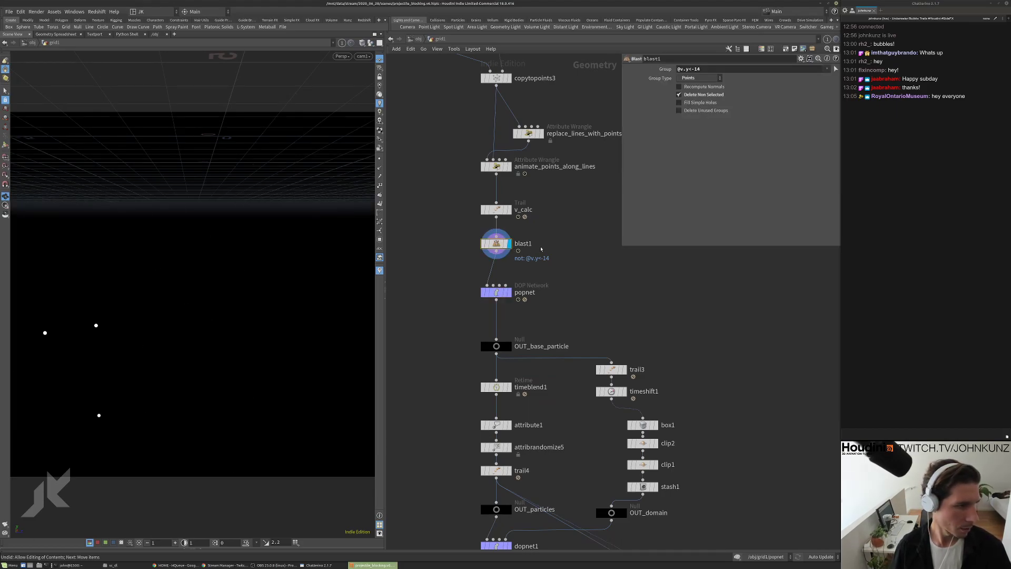
click(509, 209)
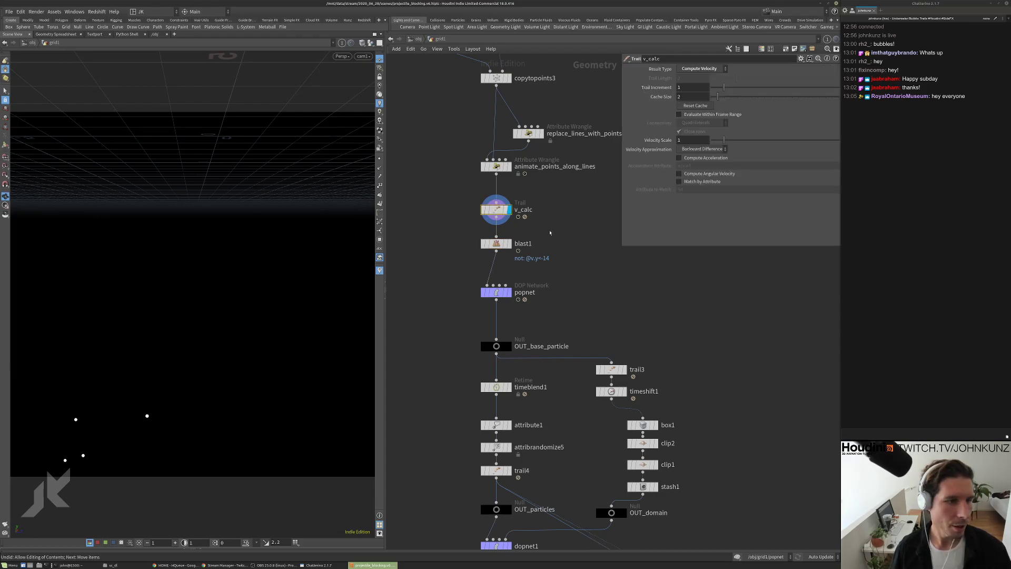
Save the current scene file
click(9, 11)
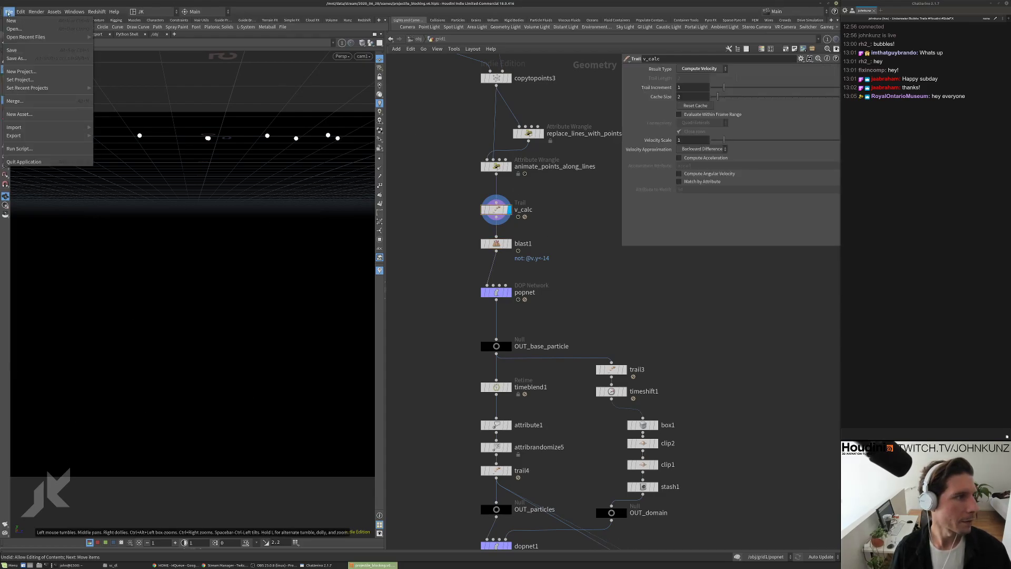
click(82, 70)
scroll(503, 197, down, 5)
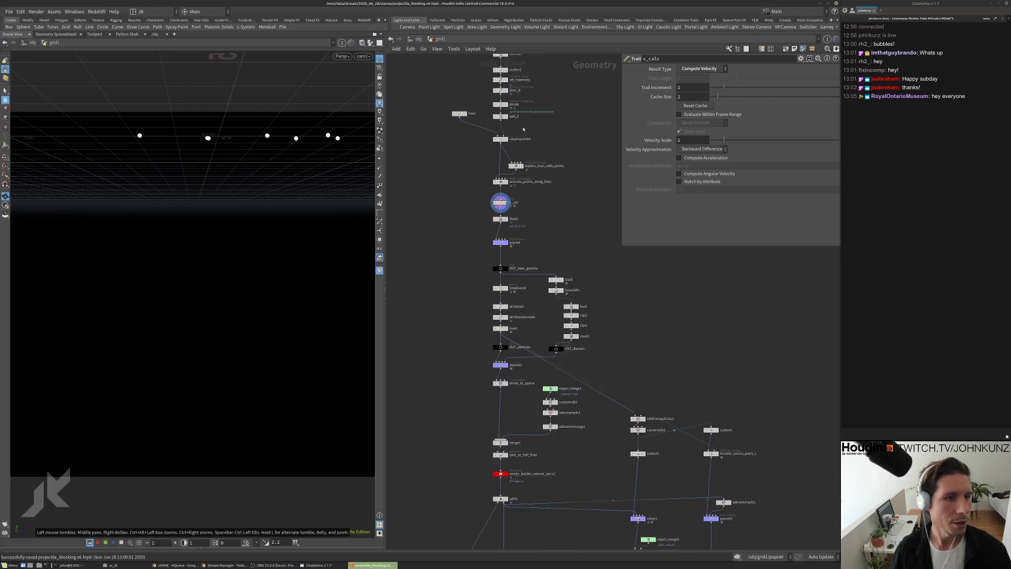
scroll(471, 226, up, 5)
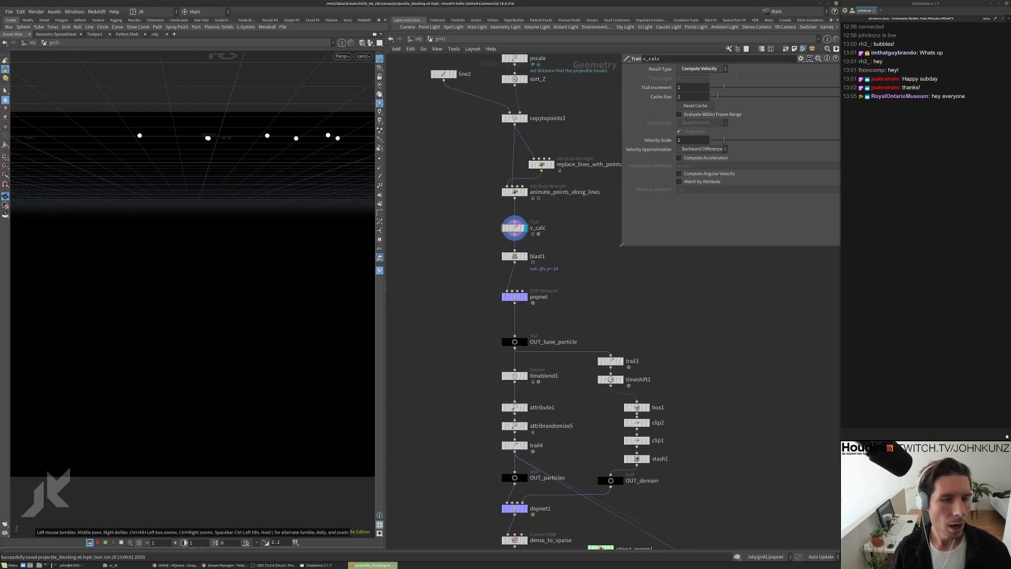
scroll(565, 292, up, 2)
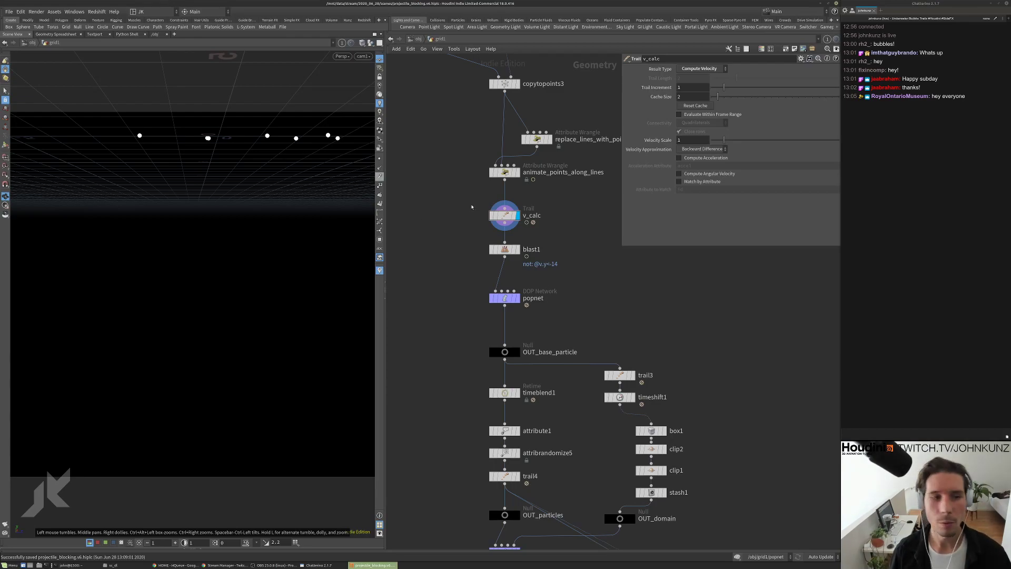
middle_drag(458, 230, 481, 217)
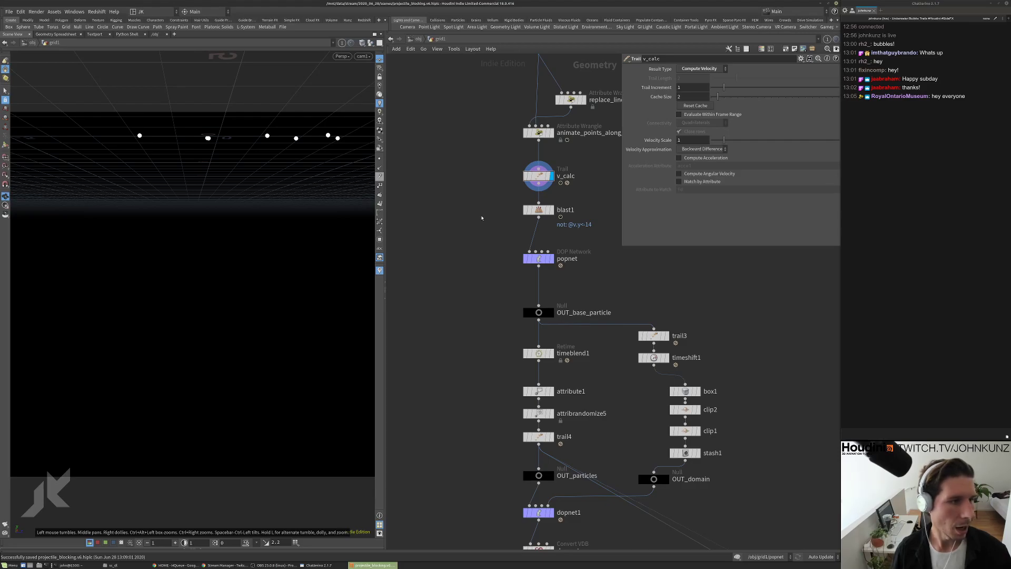
scroll(481, 218, down, 2)
scroll(480, 219, up, 1)
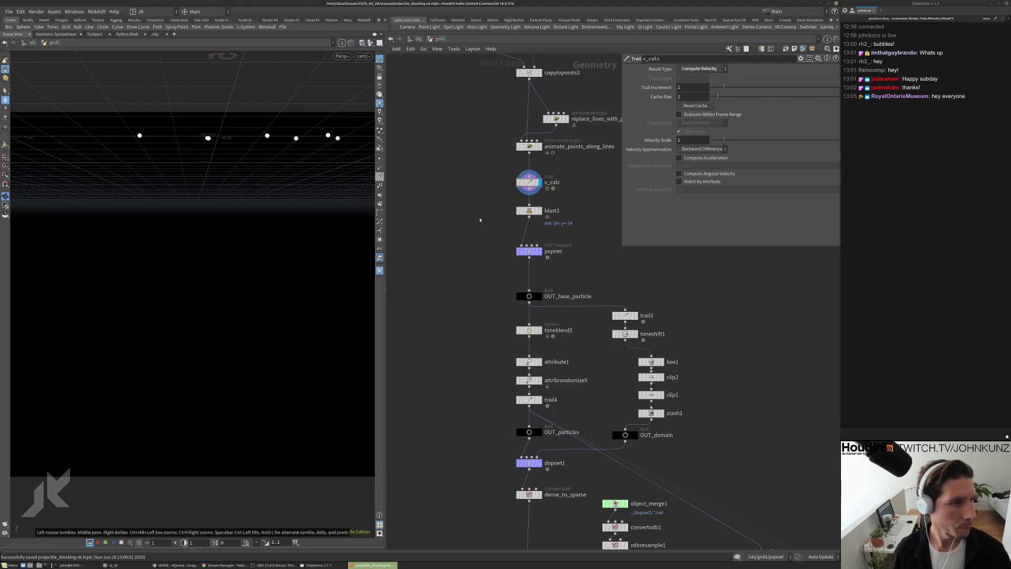
scroll(480, 220, down, 1)
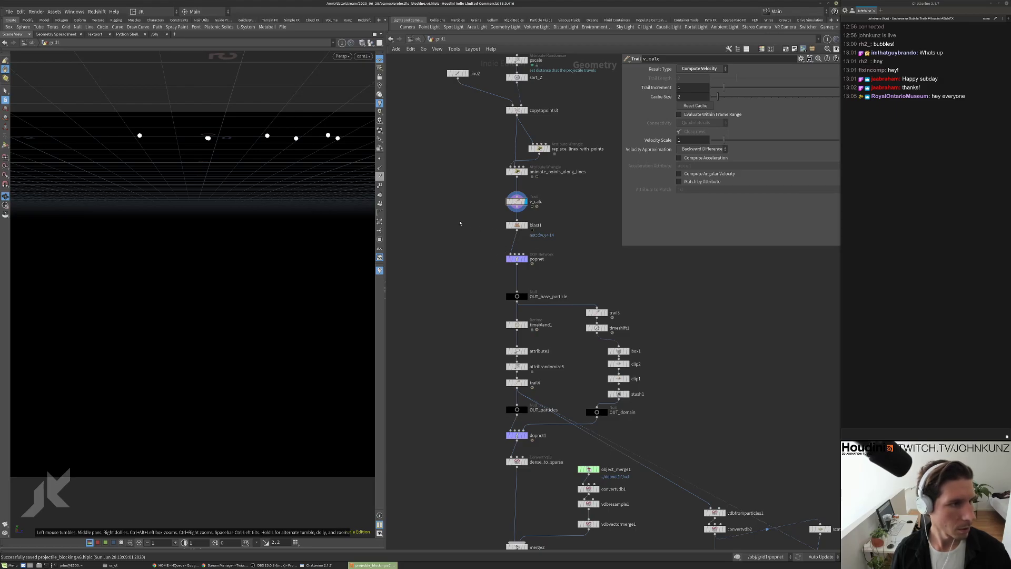
Display the popnet node and then trail4, comparing their particle results in the viewport
scroll(511, 255, up, 2)
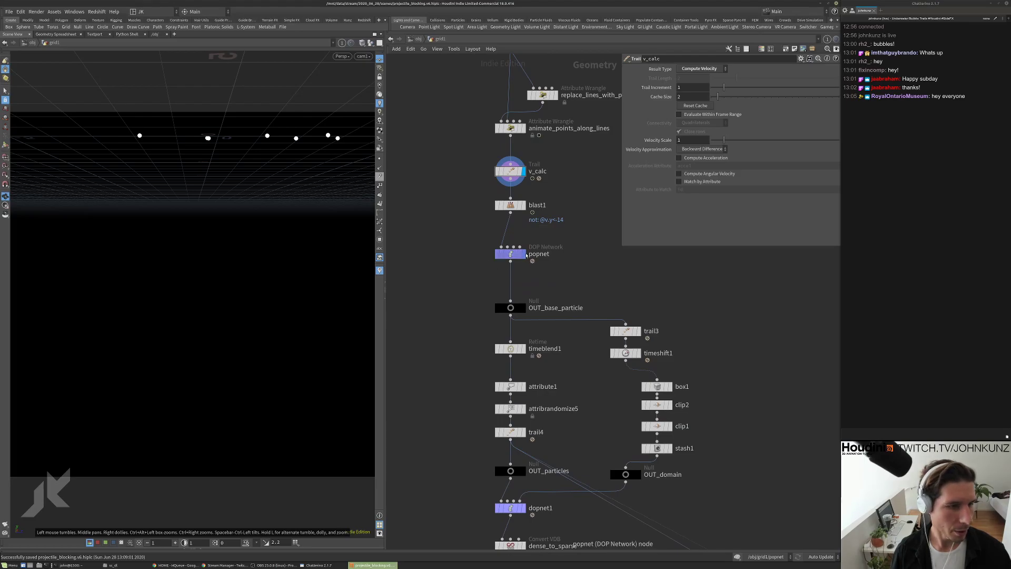
click(511, 256)
middle_drag(553, 277, 553, 230)
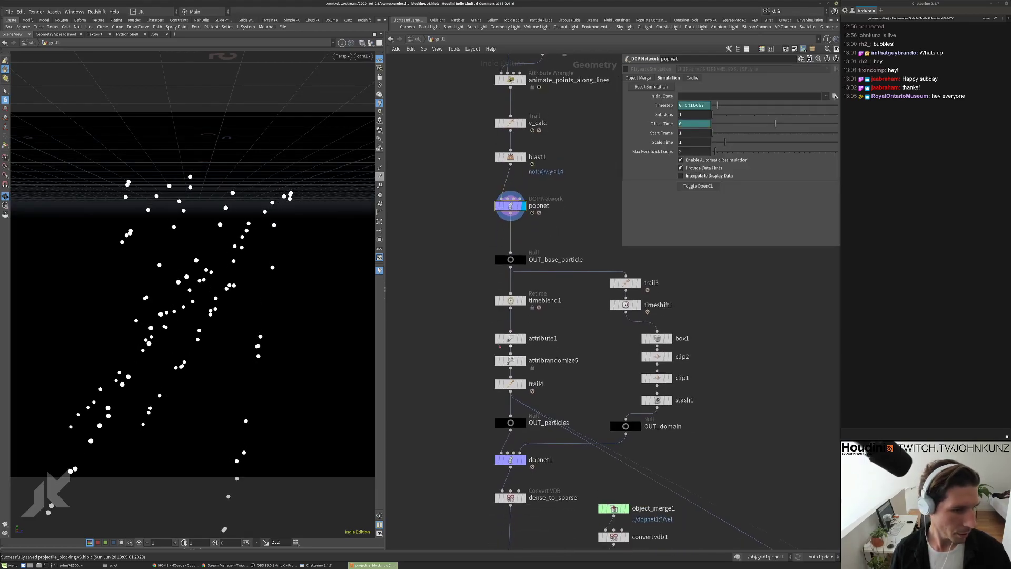
click(526, 387)
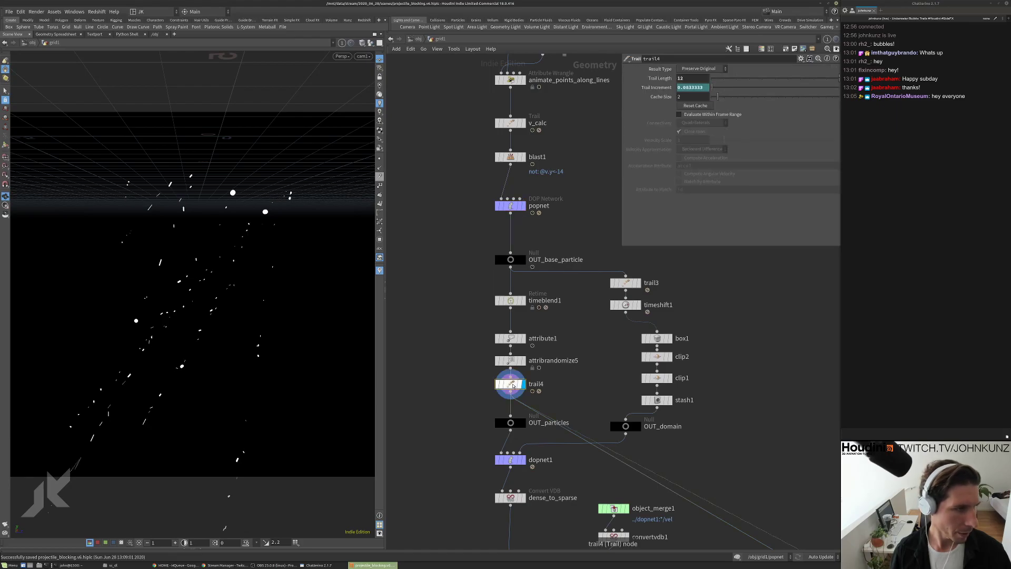
middle_drag(568, 380, 573, 360)
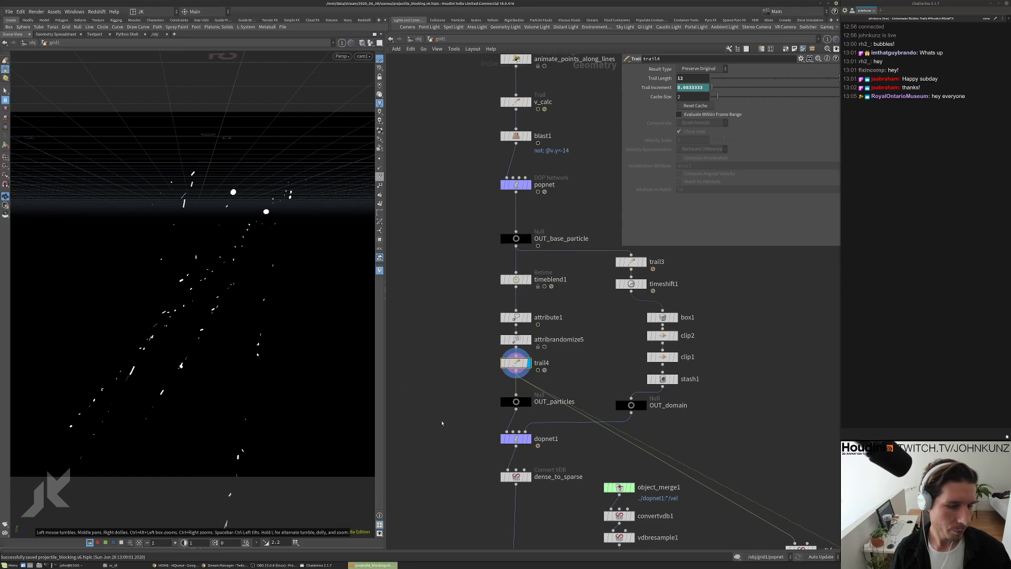
Rename the attribrandomize5 node above trail4 as pscale1
middle_drag(442, 423, 444, 392)
click(518, 309)
scroll(561, 319, up, 2)
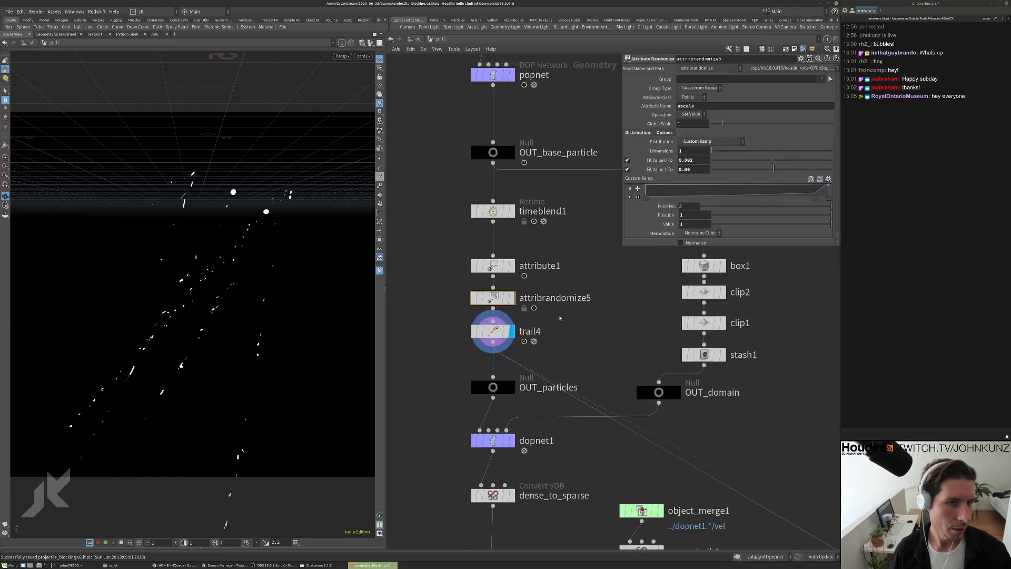
double_click(555, 298)
text(pscale1)
key(Return)
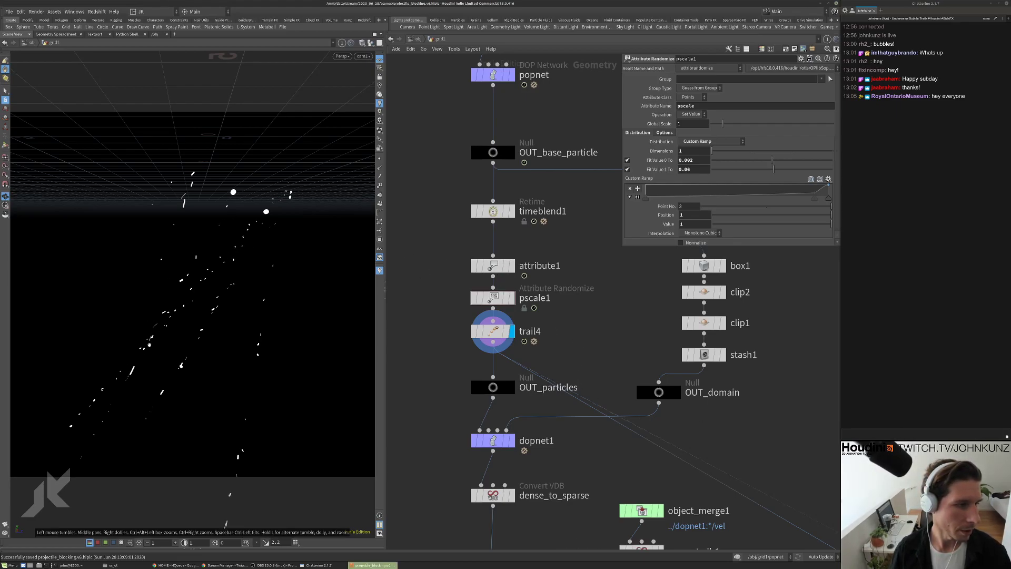
Rename the attribute1 node below timeblend1 as clean_extra_attrs
click(494, 266)
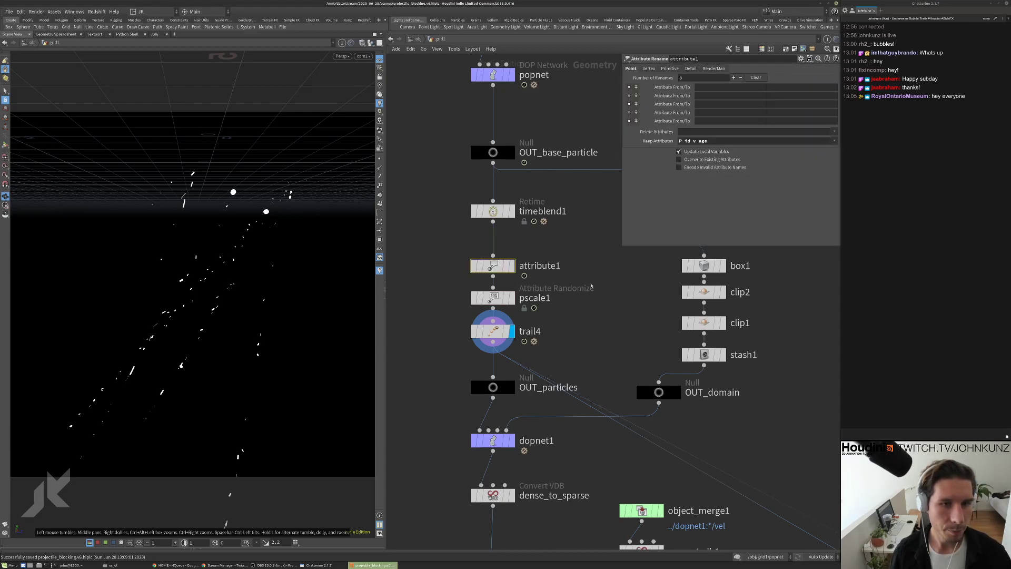
middle_drag(567, 284, 567, 273)
double_click(549, 257)
text(c)
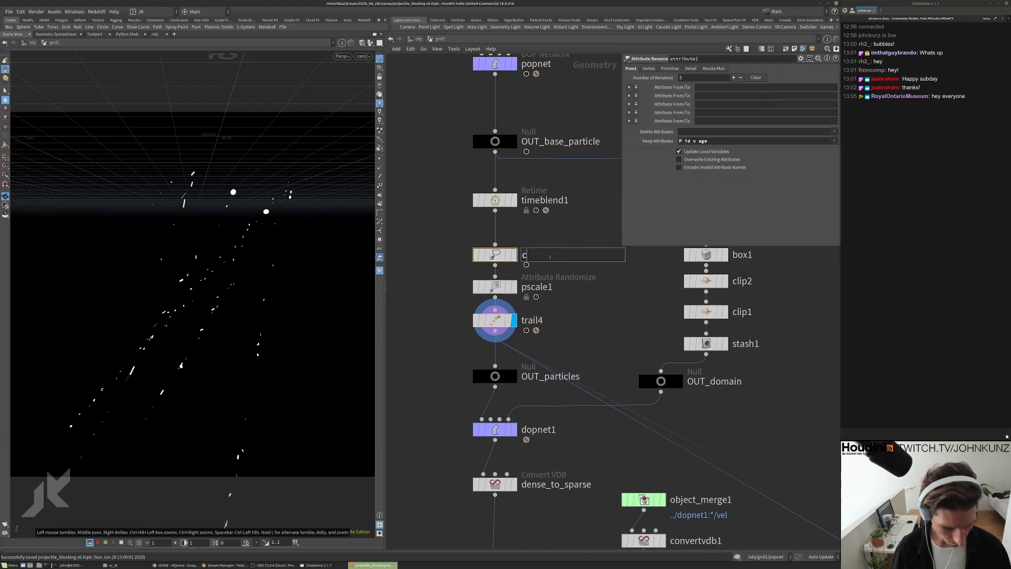
text(lean_extra_)
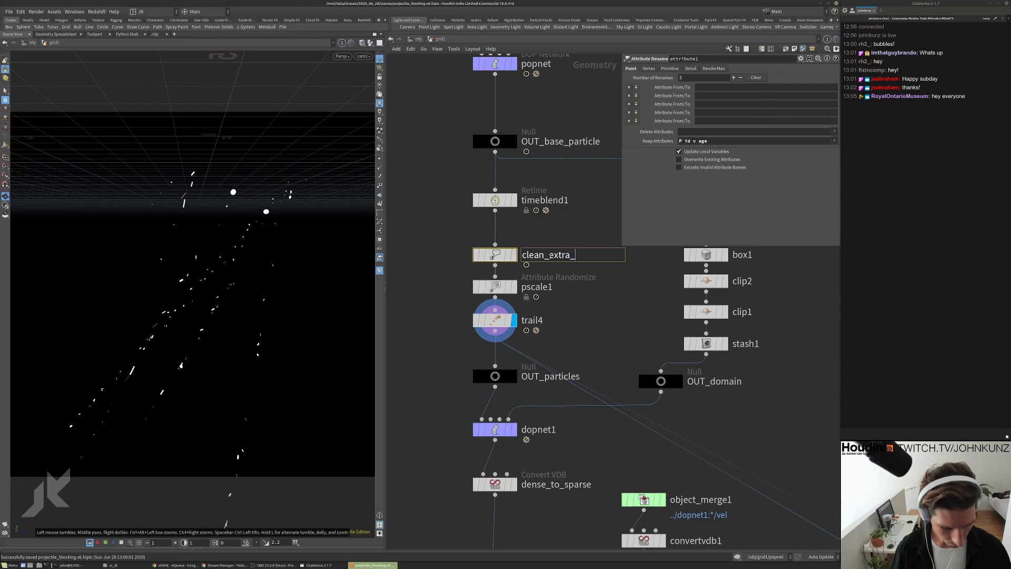
text(attrs)
key(Return)
double_click(524, 201)
key(Escape)
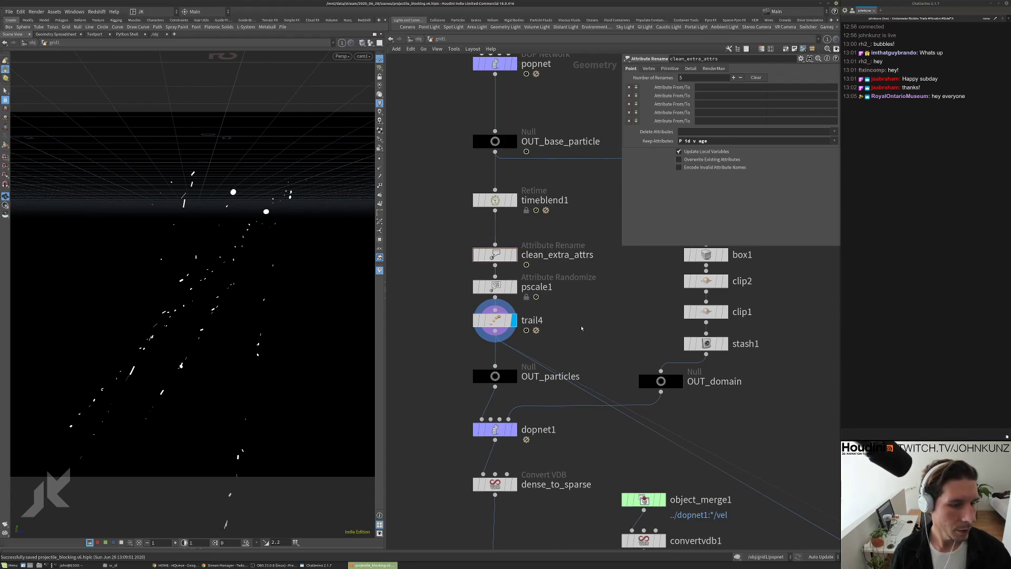
Set the lower fit value (Fit Value 0 To) of the pscale1 node to 0.01
click(495, 287)
drag(696, 162, 690, 160)
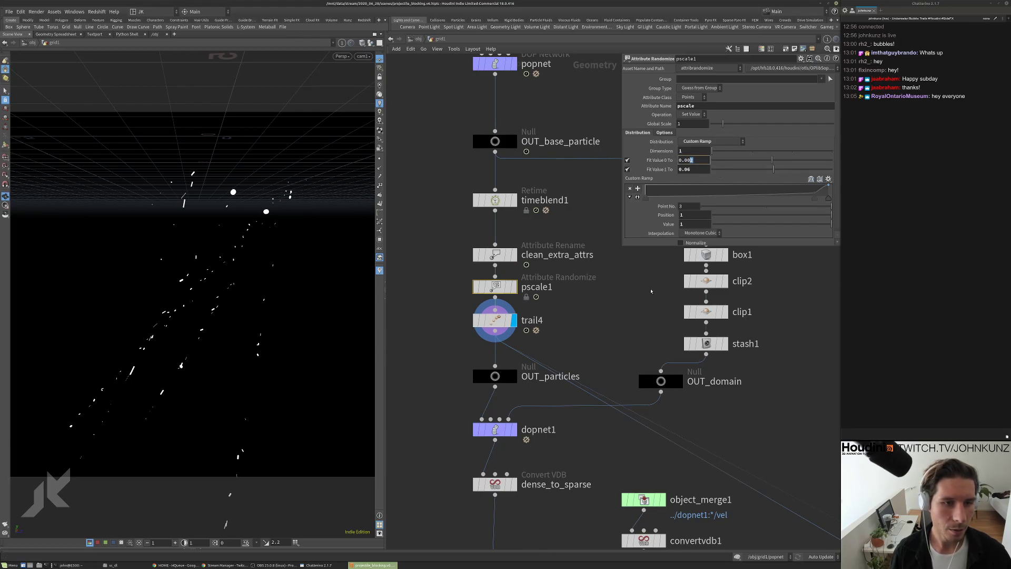
key(BackSpace)
key(BackSpace)
text(1)
key(Return)
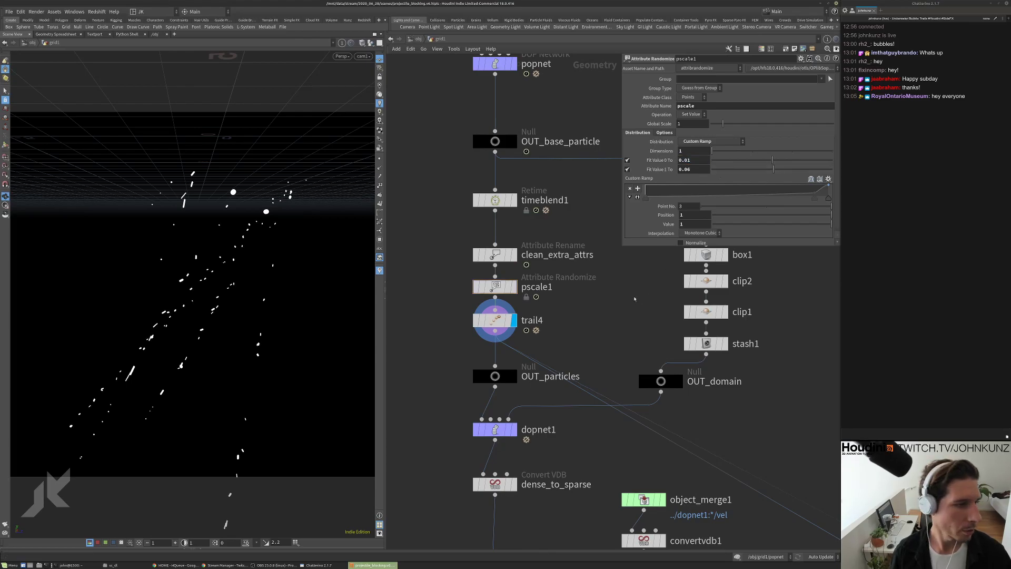
Inside popnet, set the constant birth rate of source_first_input to 1350, and return to the grid1 network
middle_drag(618, 337, 602, 458)
click(478, 184)
double_click(478, 185)
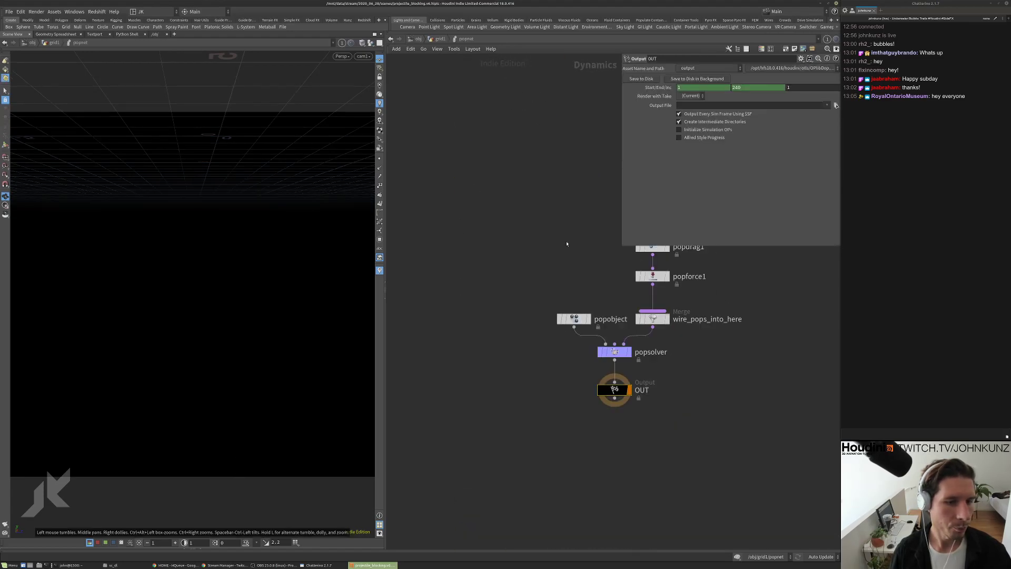
click(584, 213)
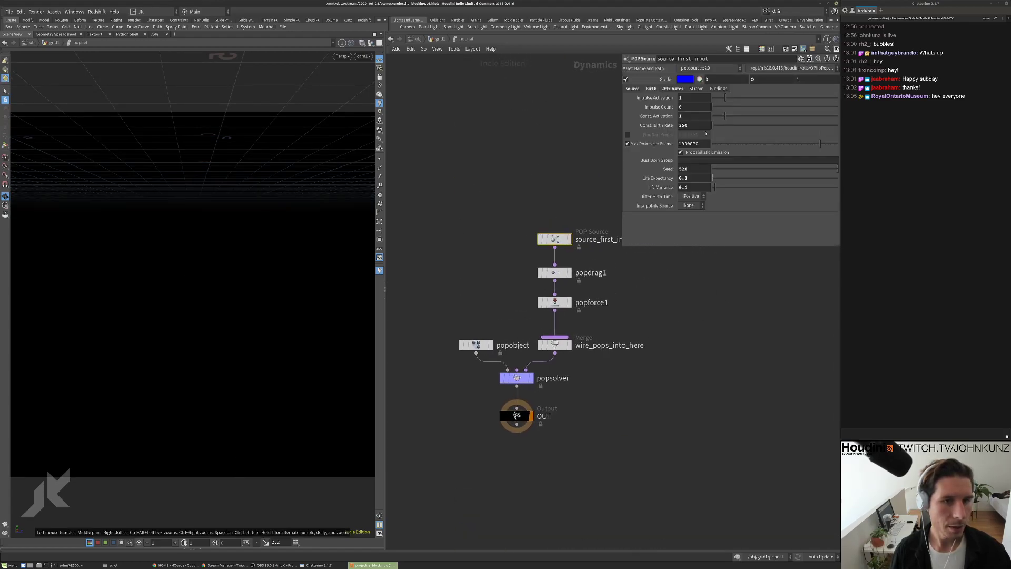
click(679, 125)
text(1)
key(Return)
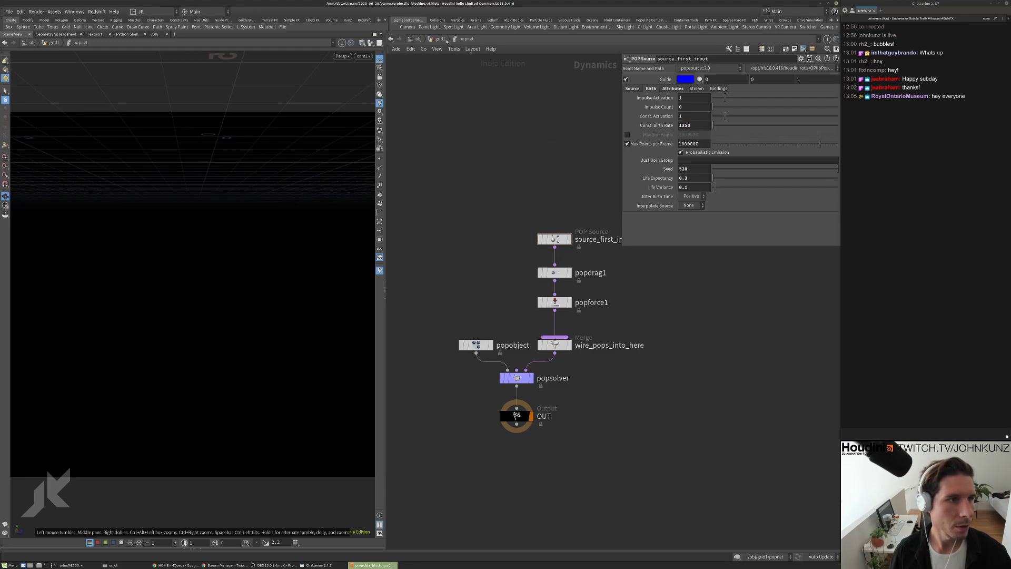
click(446, 40)
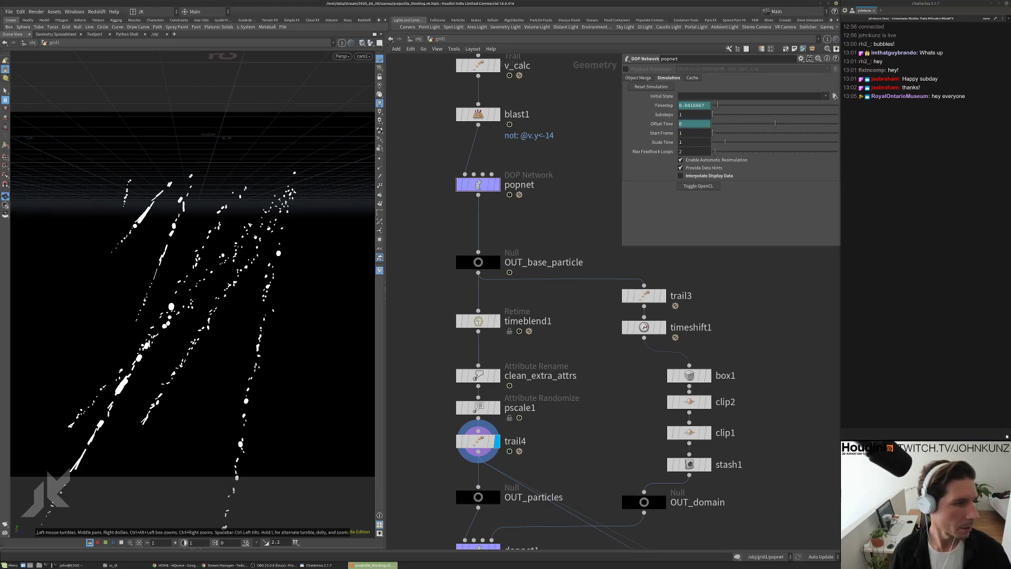
Set the trail length of the trail4 node to 4
middle_drag(508, 253, 532, 176)
click(501, 364)
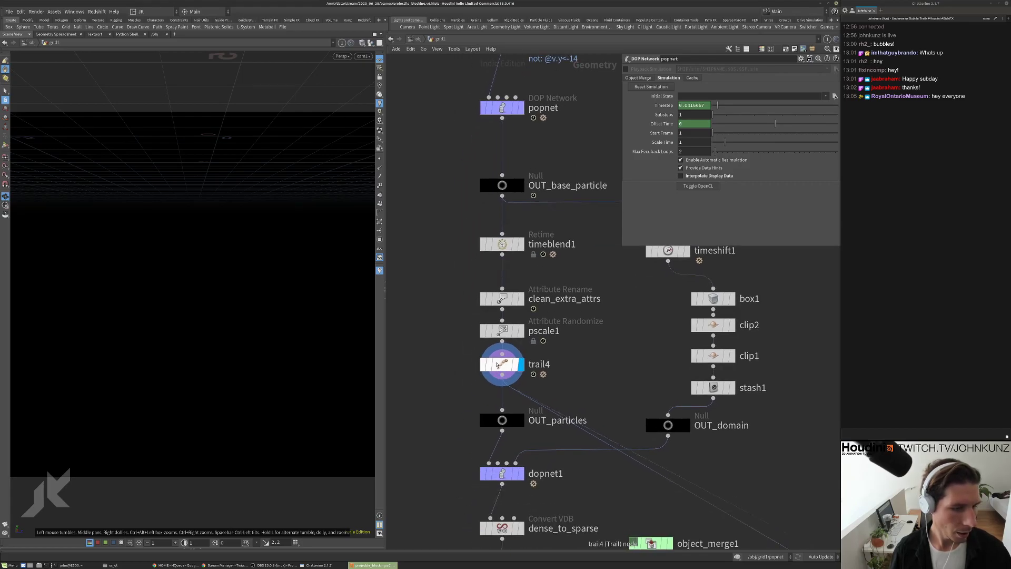
double_click(688, 77)
text(4)
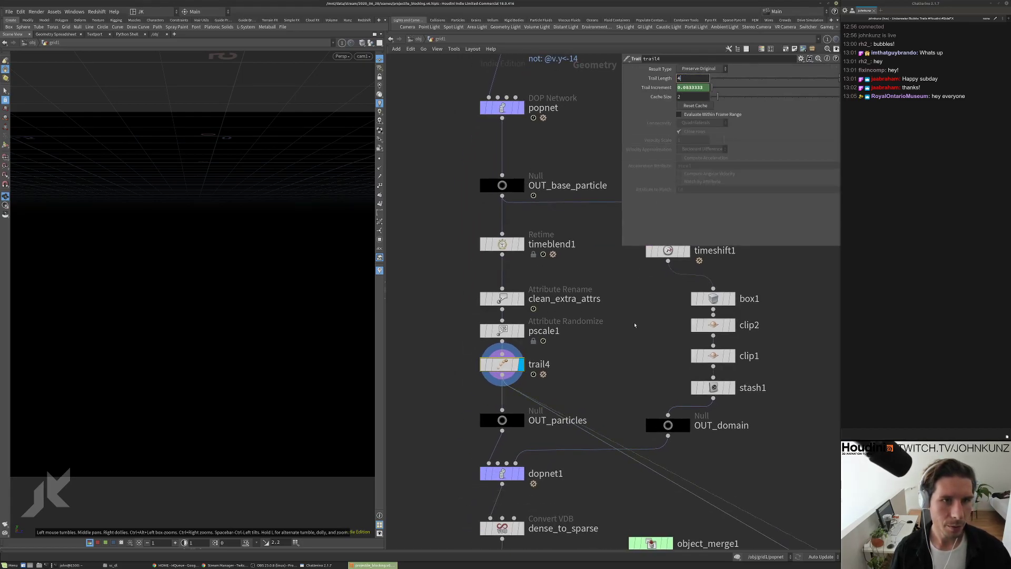
key(Return)
Reopen popnet, raise the constant birth rate of source_first_input to 4350, and return to the grid1 network
middle_drag(506, 107, 505, 126)
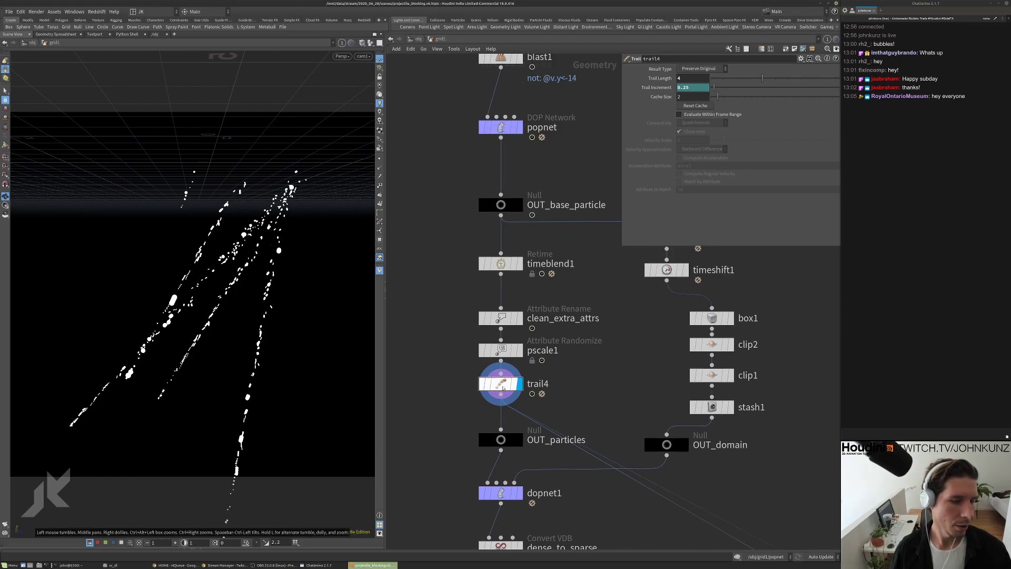
middle_drag(510, 381, 528, 373)
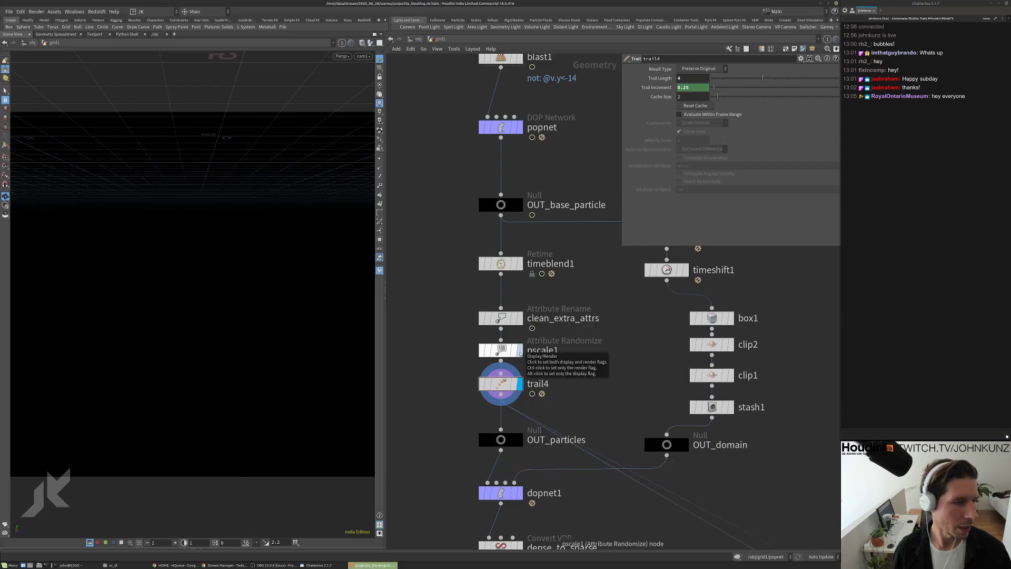
click(502, 127)
double_click(501, 128)
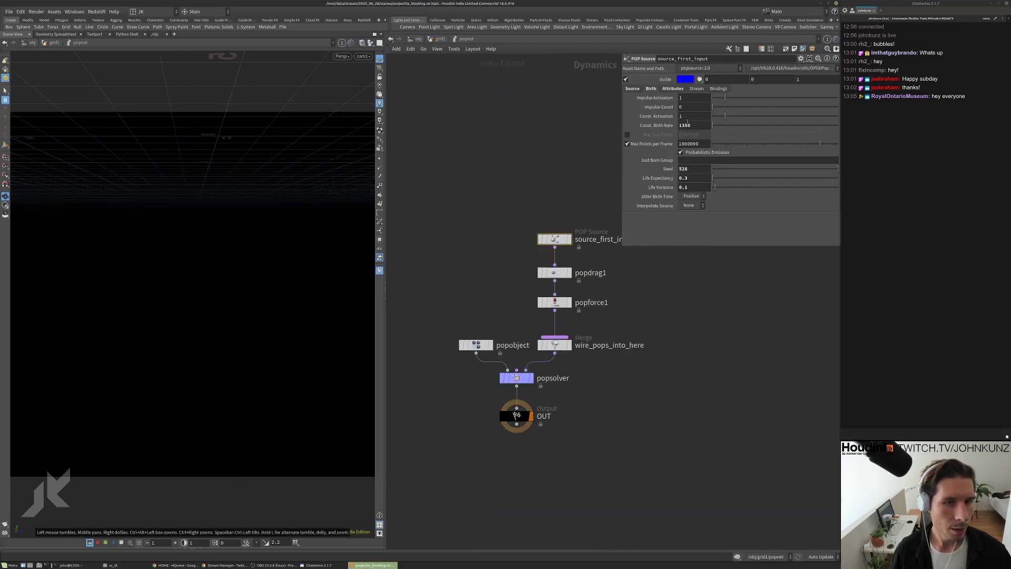
drag(681, 125, 673, 125)
text(4)
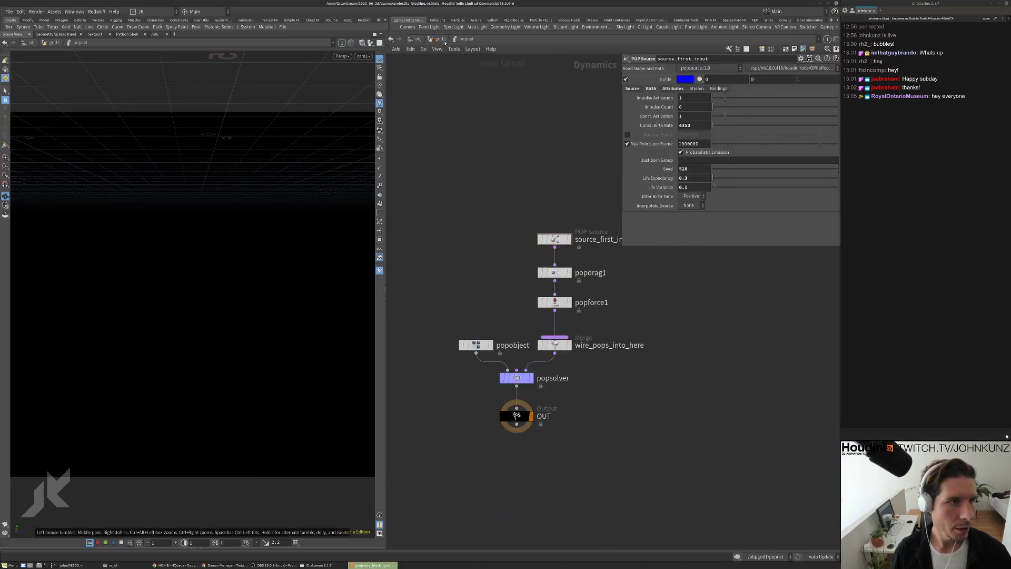
click(442, 40)
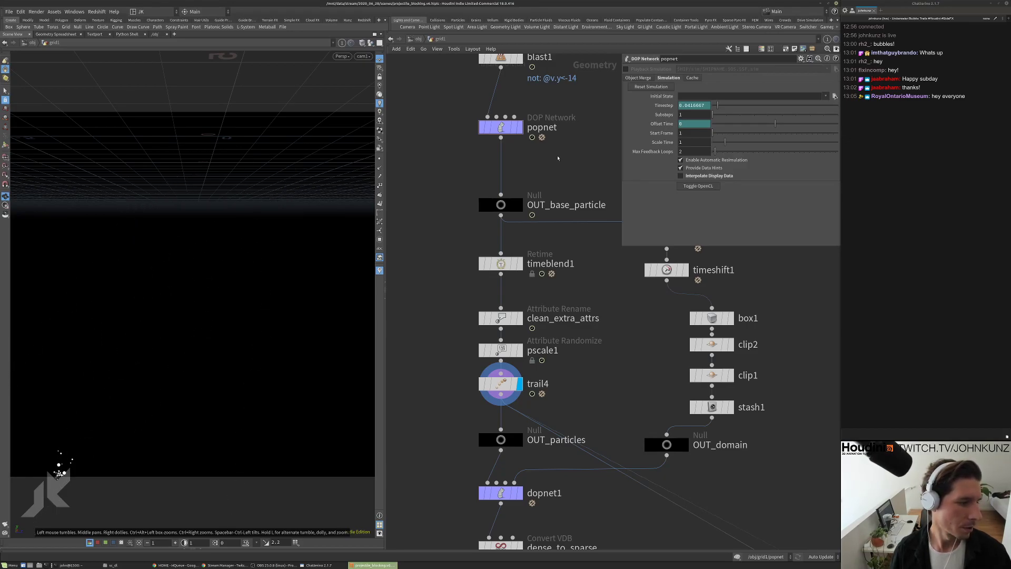
Stash the current input geometry in the stash1 node and show its domain box as a template in the viewport
scroll(488, 284, down, 3)
middle_drag(743, 339, 709, 354)
middle_drag(547, 386, 561, 302)
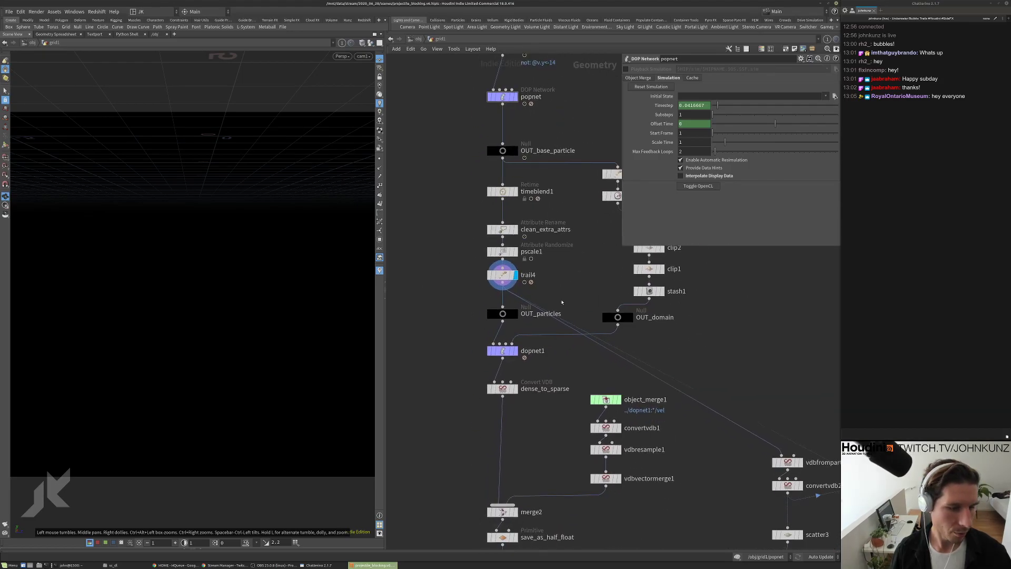
scroll(580, 322, down, 1)
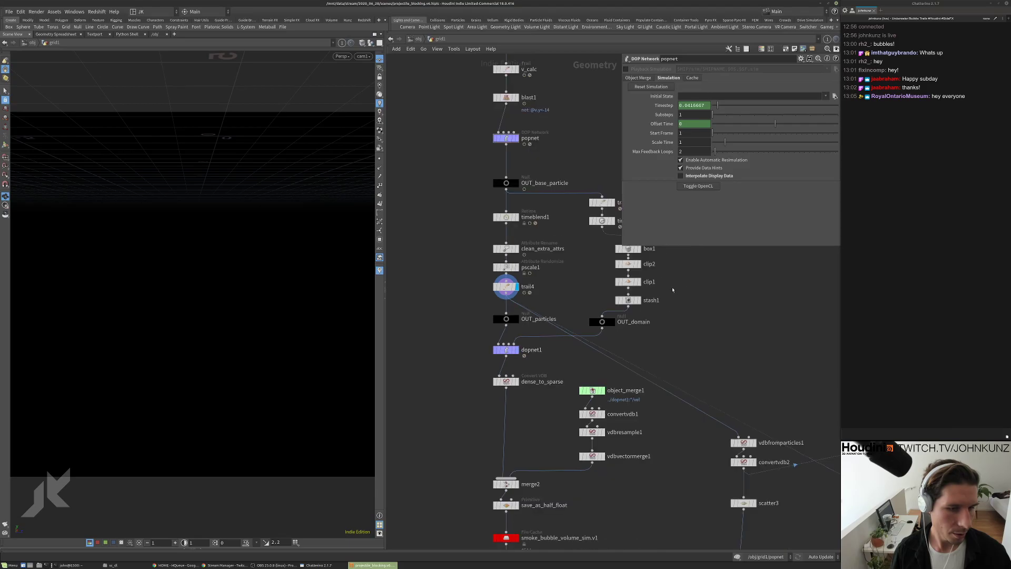
scroll(628, 302, up, 2)
click(628, 301)
click(695, 77)
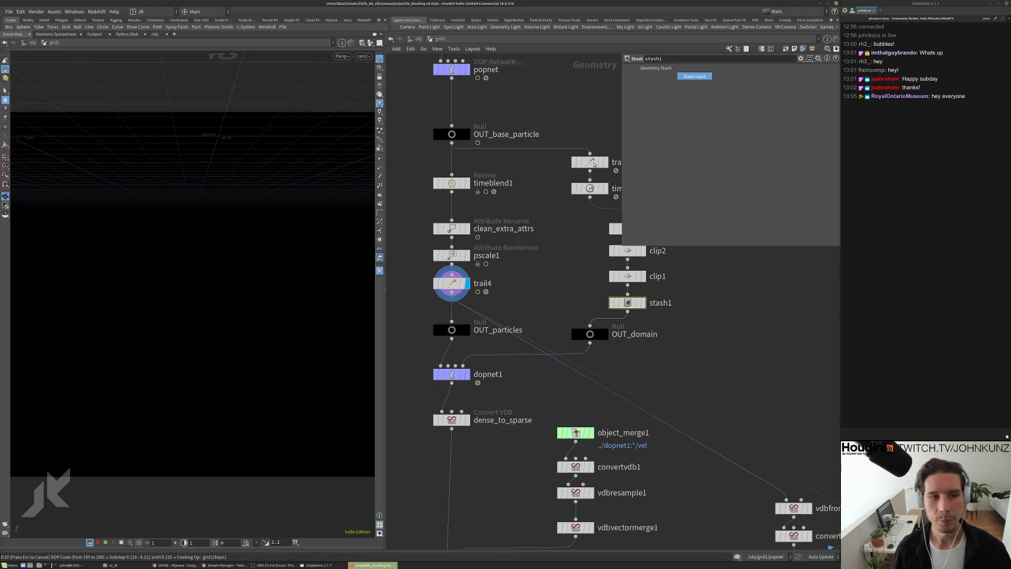
click(642, 303)
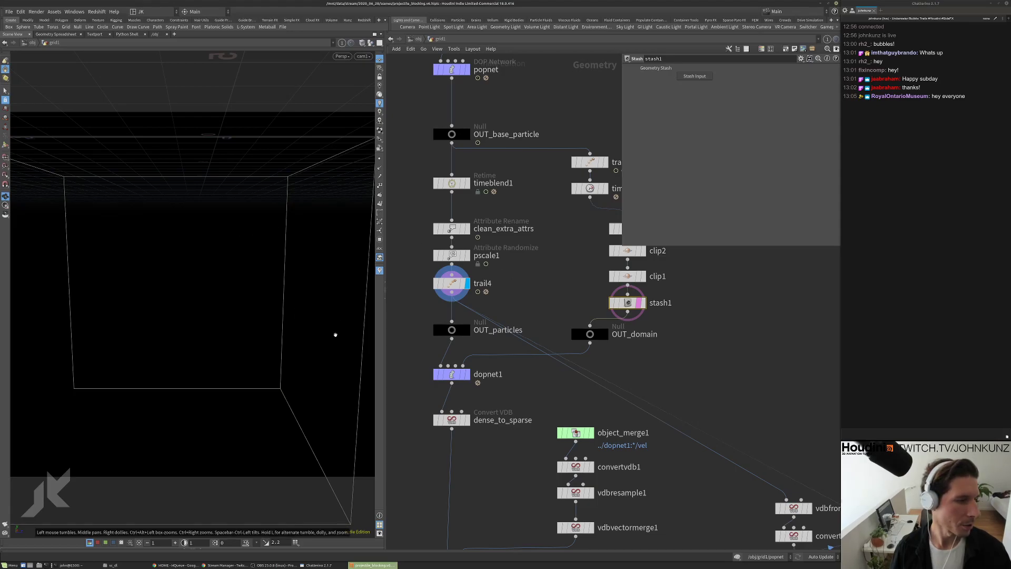
Display the dense_to_sparse node below dopnet1
middle_drag(555, 293, 554, 247)
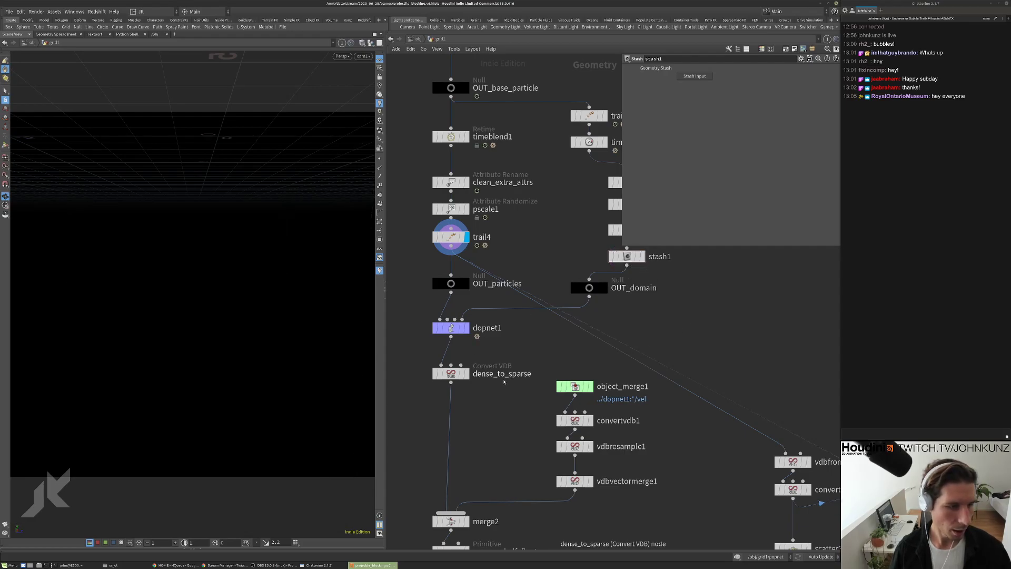
middle_drag(471, 386, 473, 339)
click(457, 326)
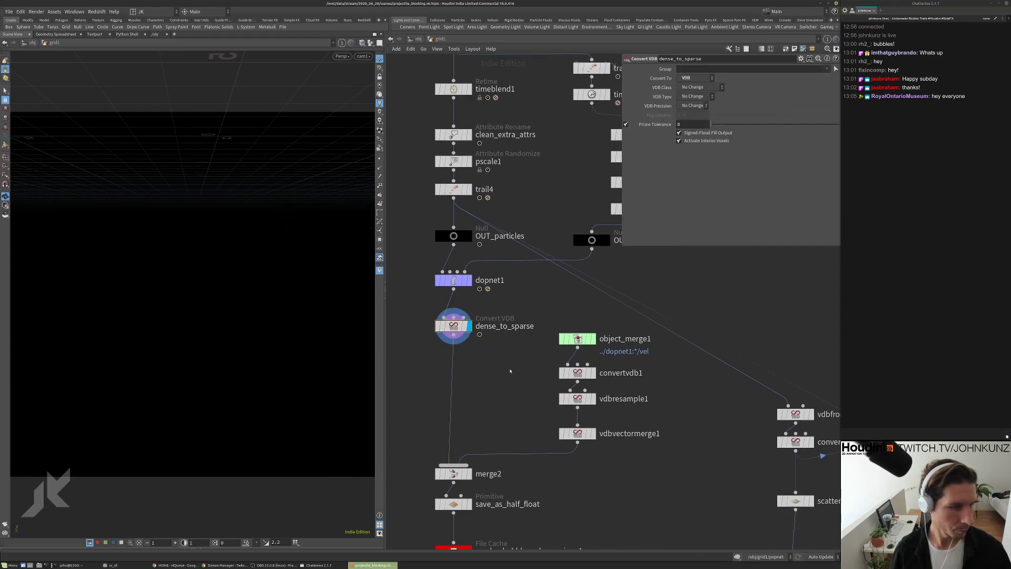
Rename the dopnet1 node as smoke_bubble_sim
middle_drag(508, 369, 524, 357)
double_click(497, 267)
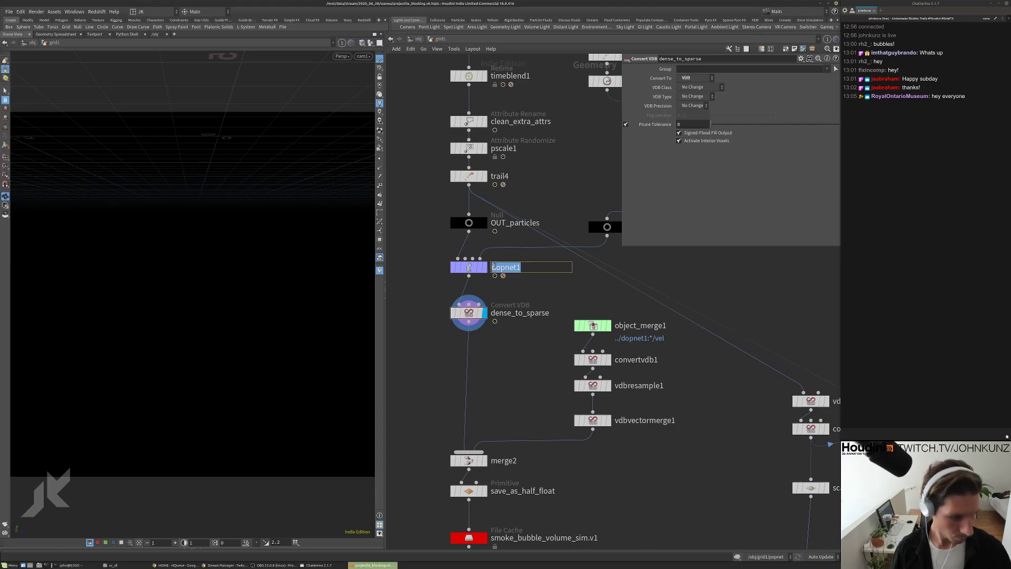
text(smo)
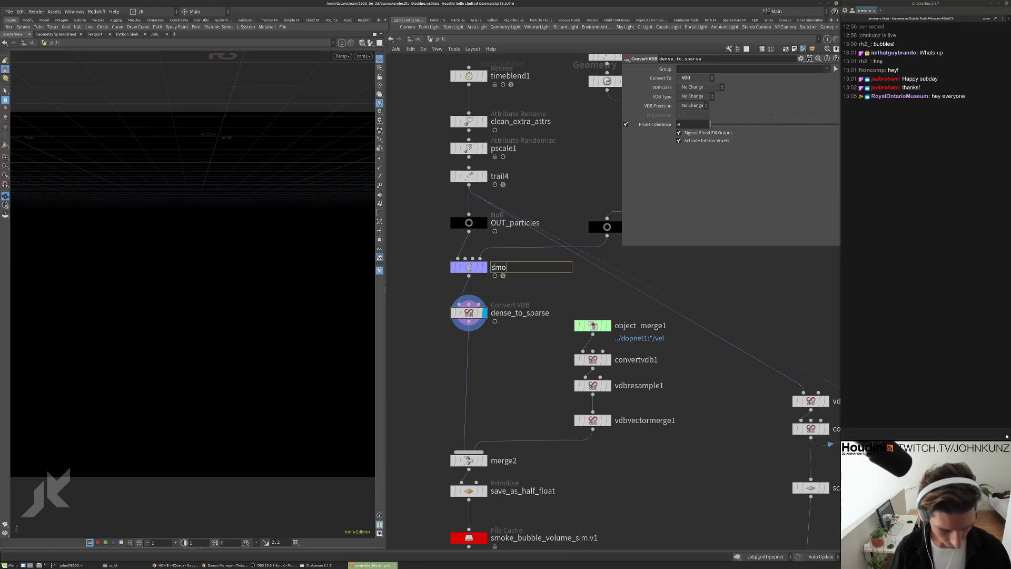
text(ke_bubble_)
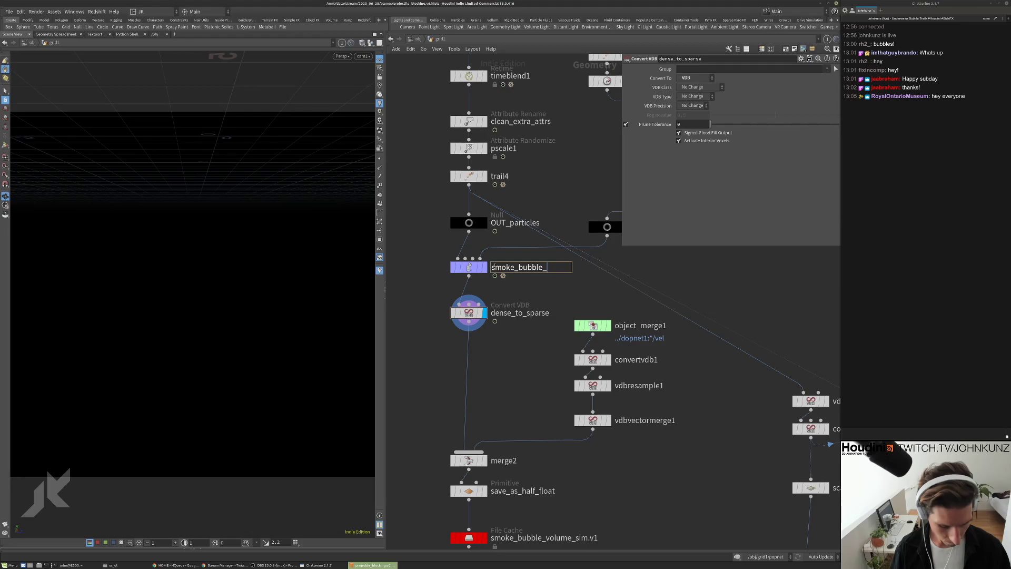
text(sim)
key(Return)
middle_drag(414, 262, 452, 247)
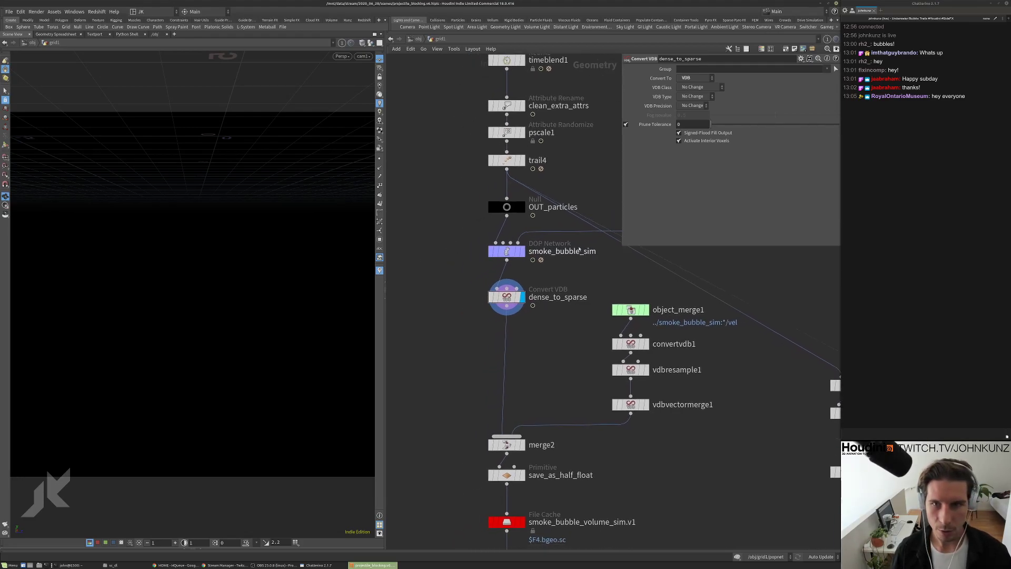
drag(622, 247, 644, 221)
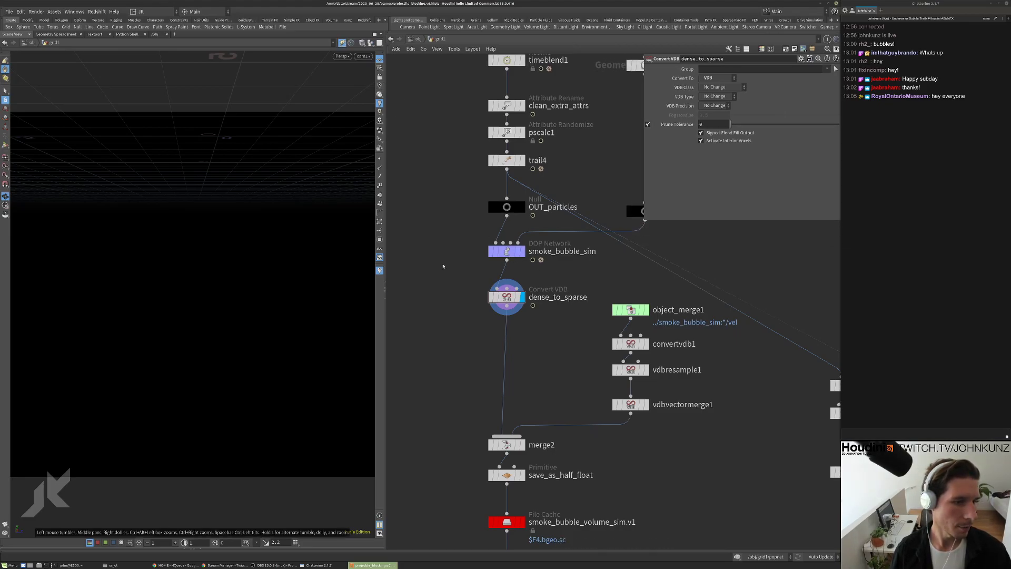
Inside smoke_bubble_sim, rename gasparticletofield1 as density and space out the nodes directly above and below it
double_click(507, 250)
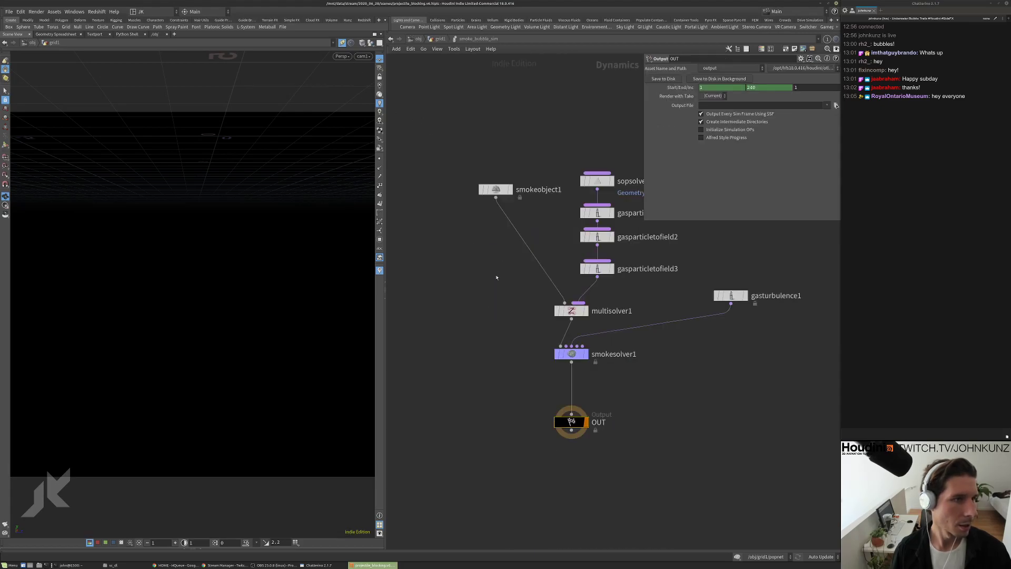
double_click(576, 234)
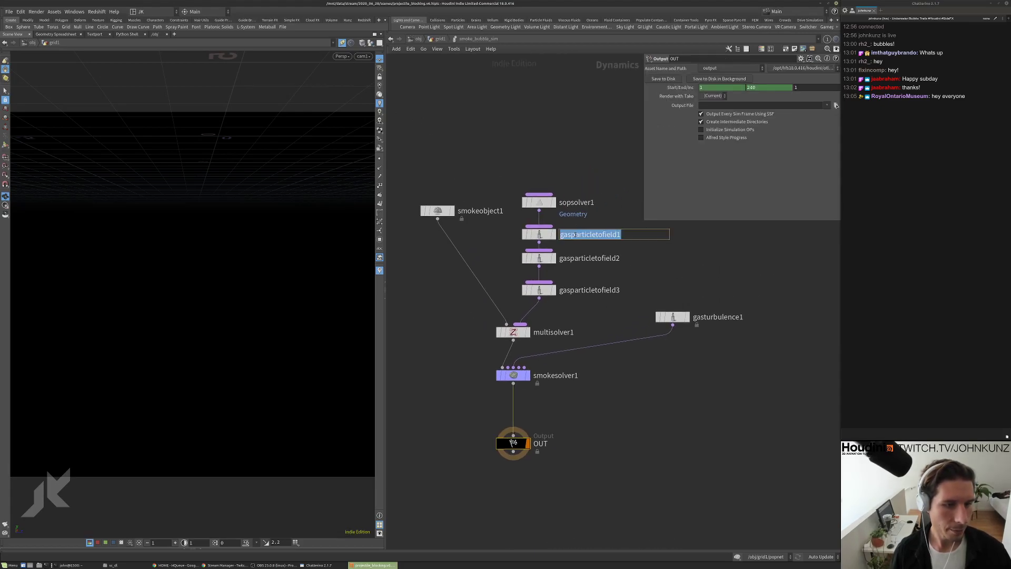
text(density)
key(Return)
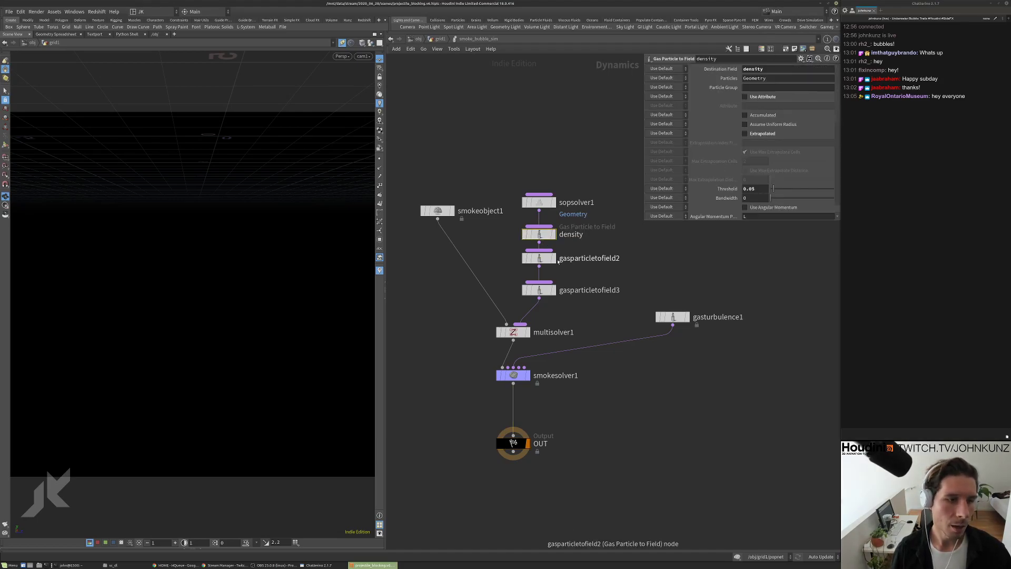
scroll(547, 229, up, 2)
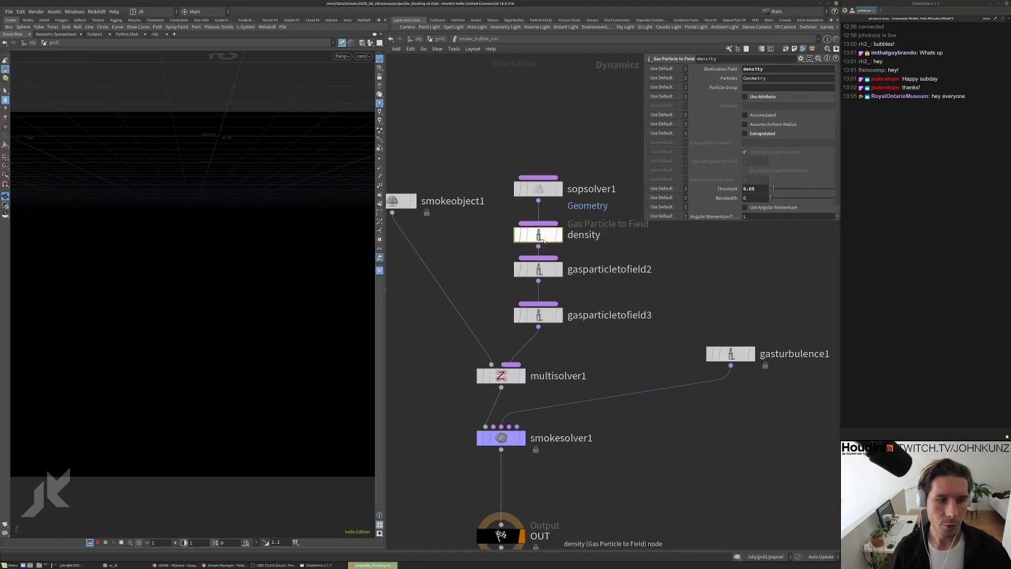
drag(540, 190, 540, 183)
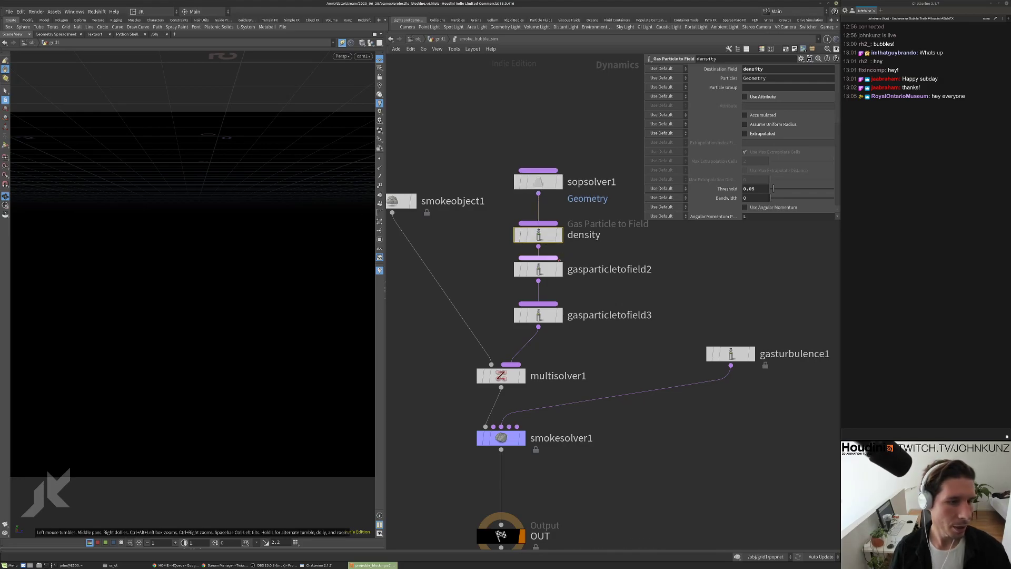
drag(542, 269, 541, 274)
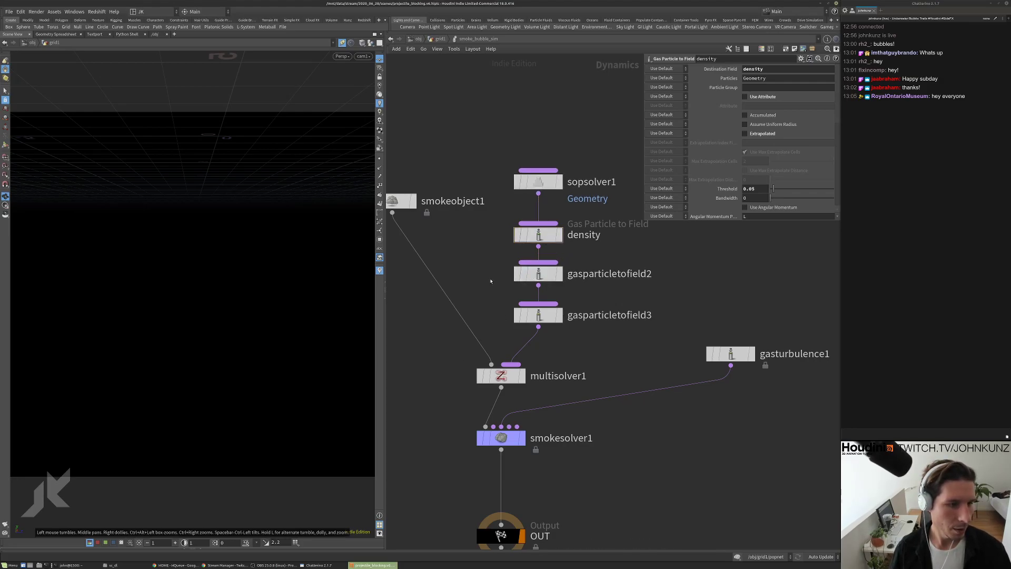
Rename gasparticletofield2 as temperature and gasparticletofield3 as v
click(544, 276)
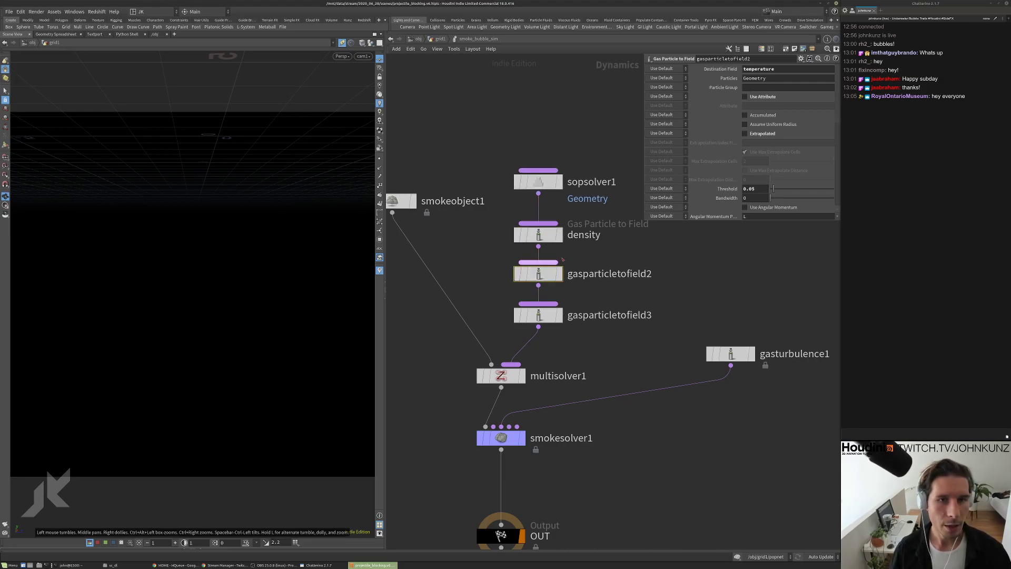
double_click(600, 274)
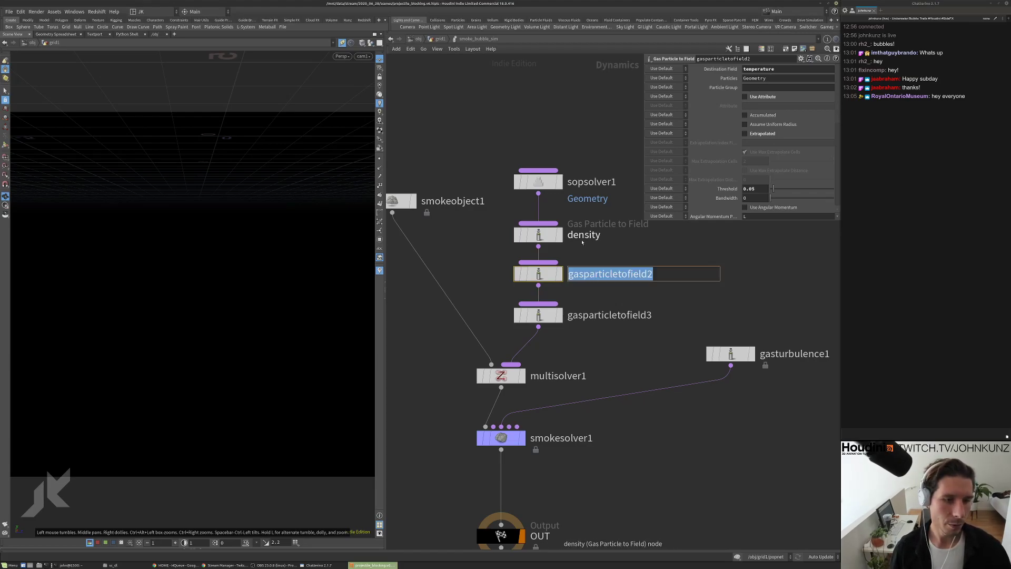
text(temperature)
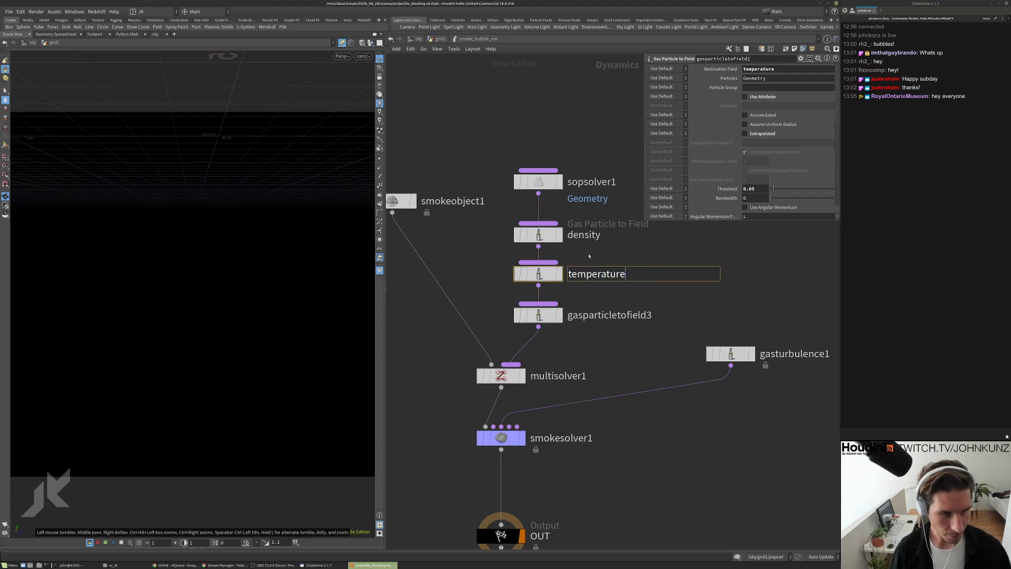
key(Return)
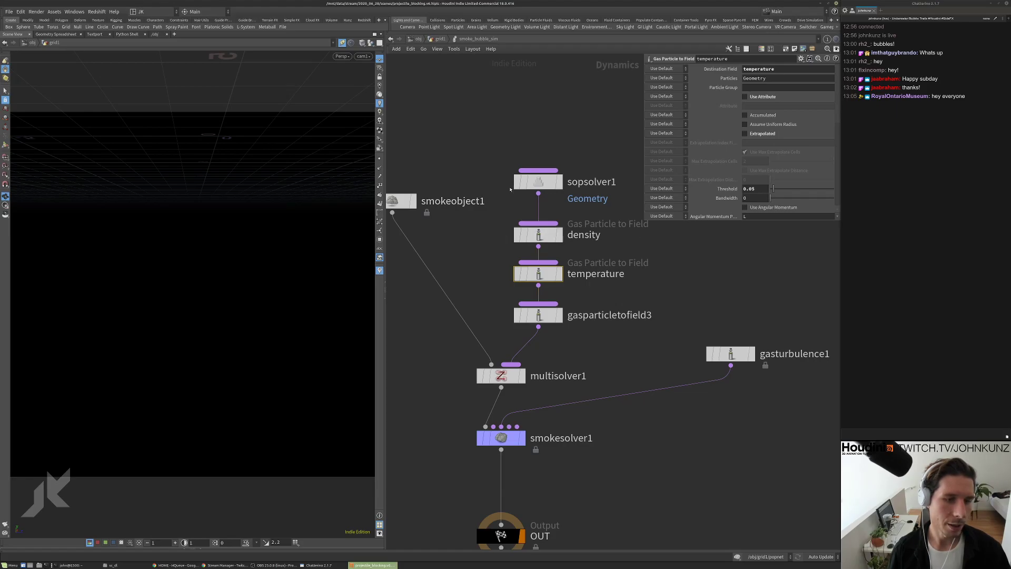
key(F2)
text(v)
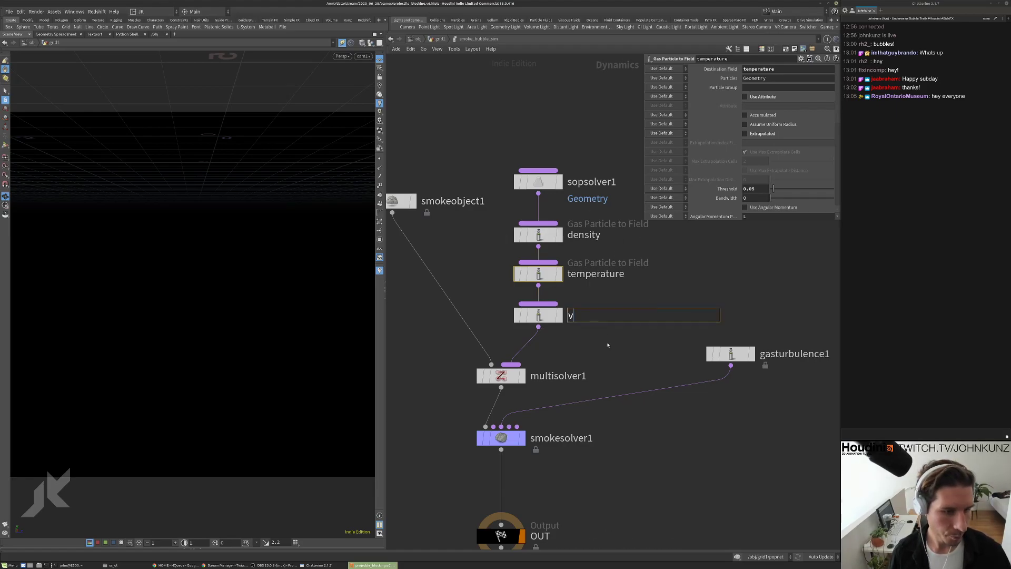
key(Return)
Set the Source Pre-Mult of the v node to 4 and enlarge the parameter pane to show more of its settings
click(545, 315)
scroll(718, 206, down, 3)
scroll(717, 211, down, 3)
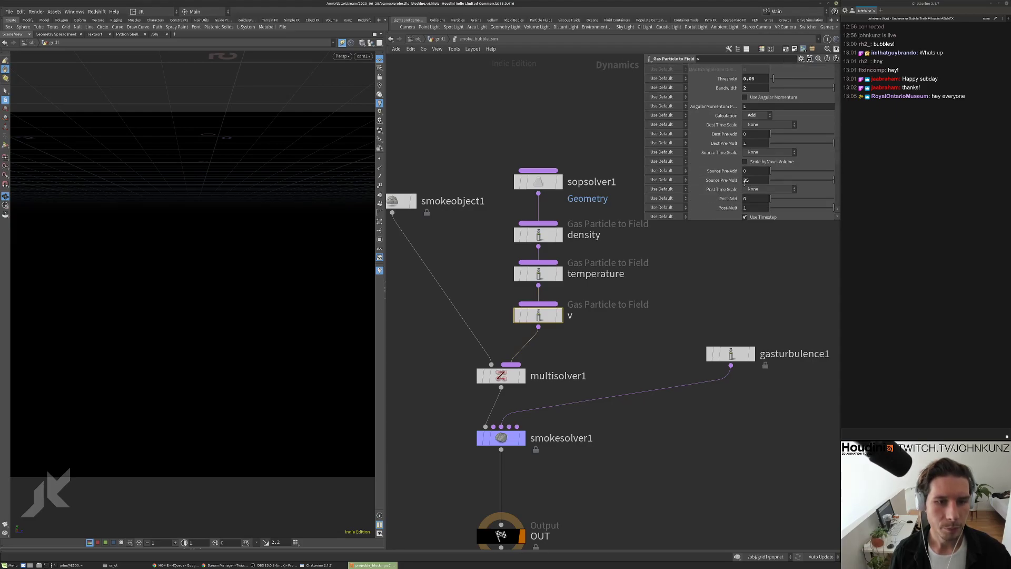
key(Return)
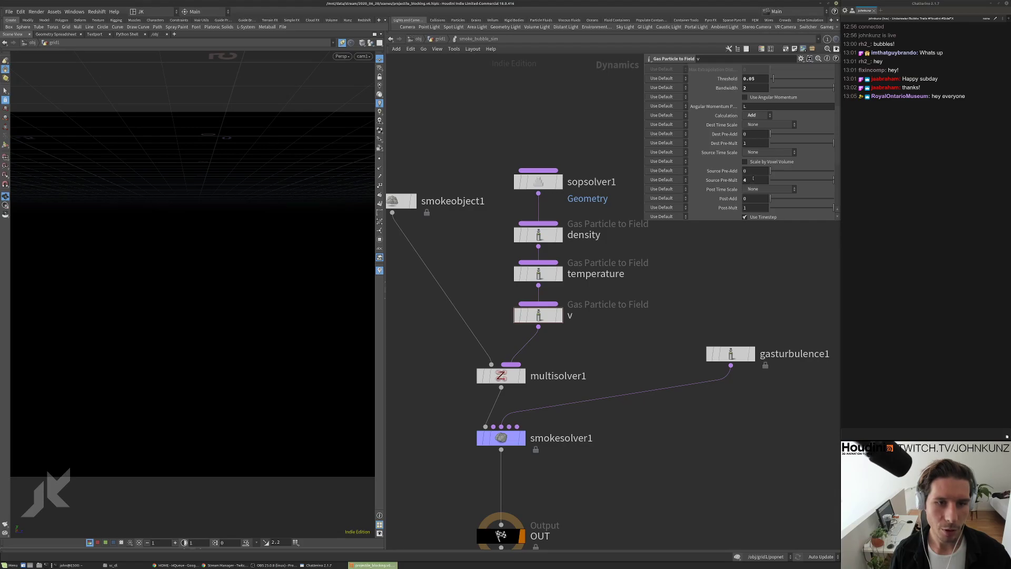
scroll(755, 189, down, 2)
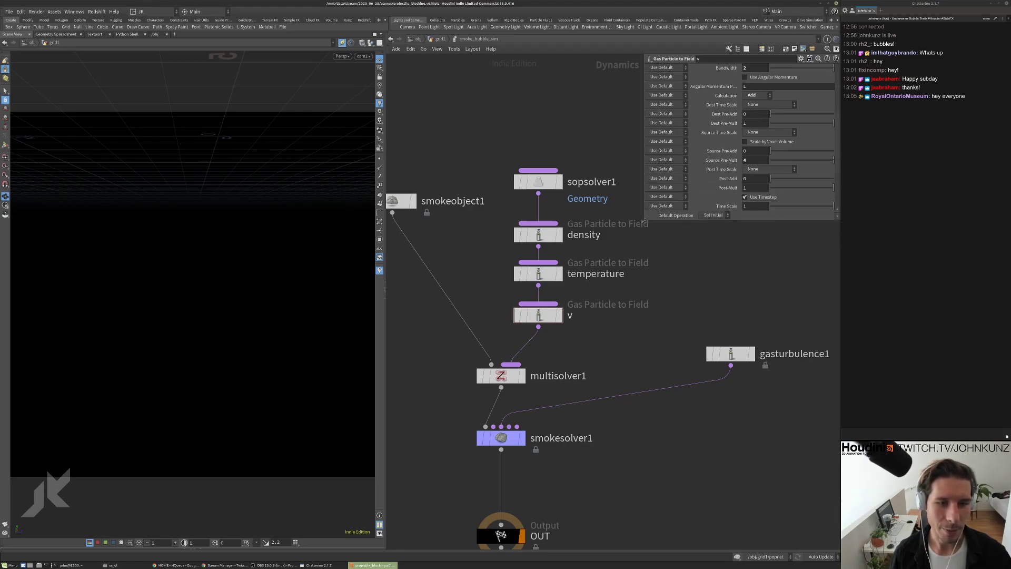
drag(645, 220, 651, 314)
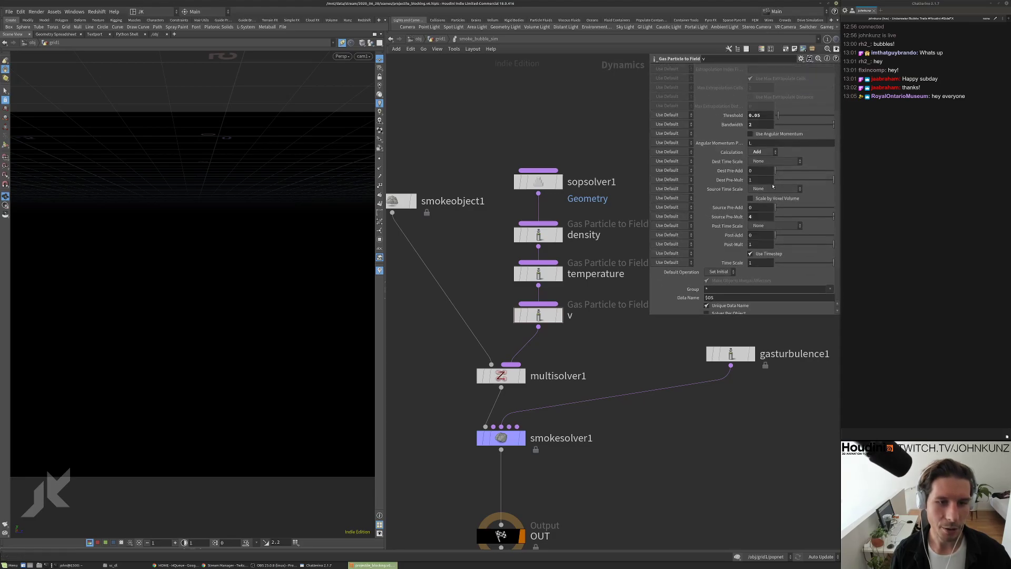
Check the parameters of gasturbulence1 and smokesolver1, and return to the grid1 network
scroll(608, 393, down, 3)
drag(679, 372, 636, 382)
click(634, 379)
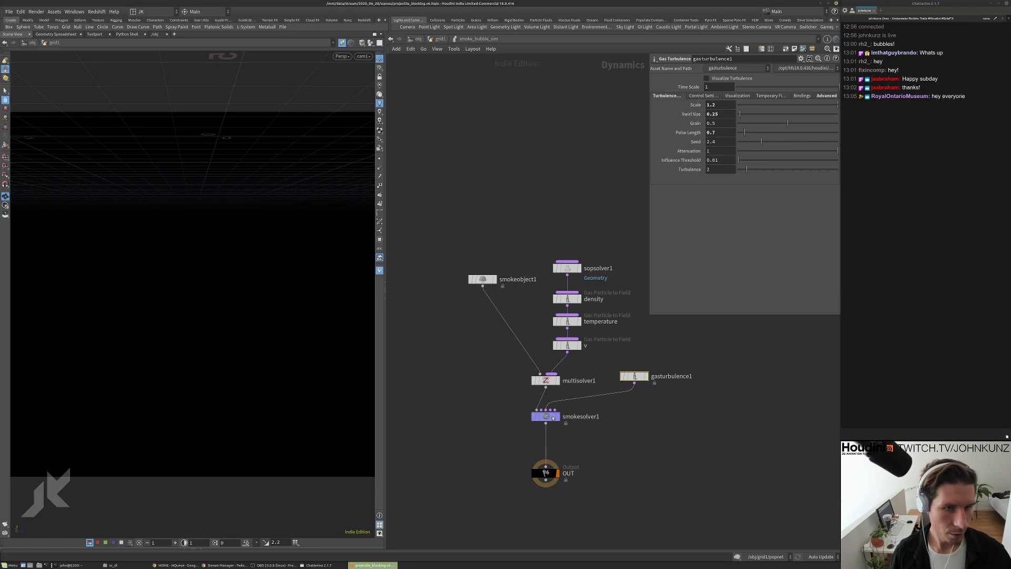
click(548, 417)
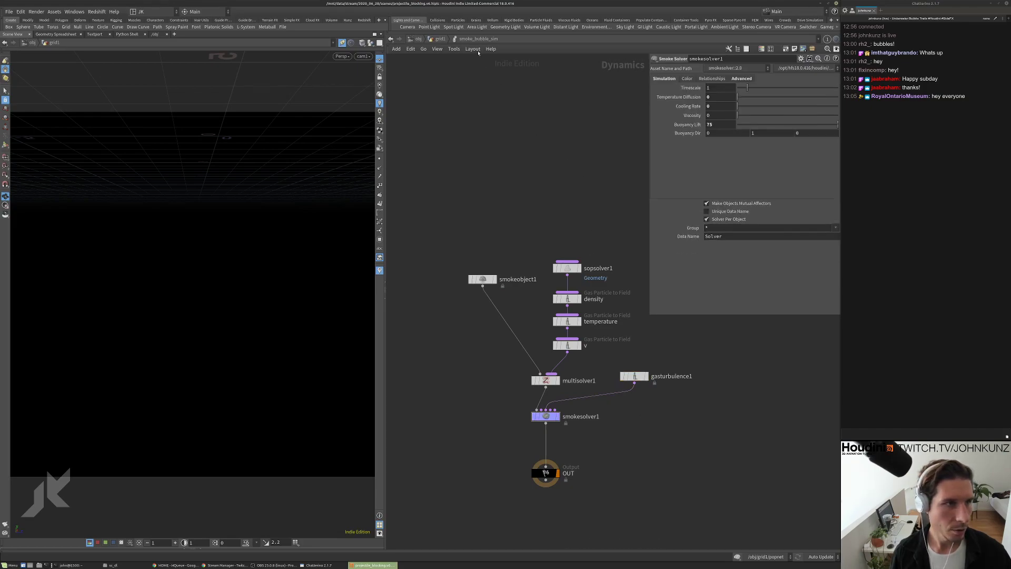
click(440, 39)
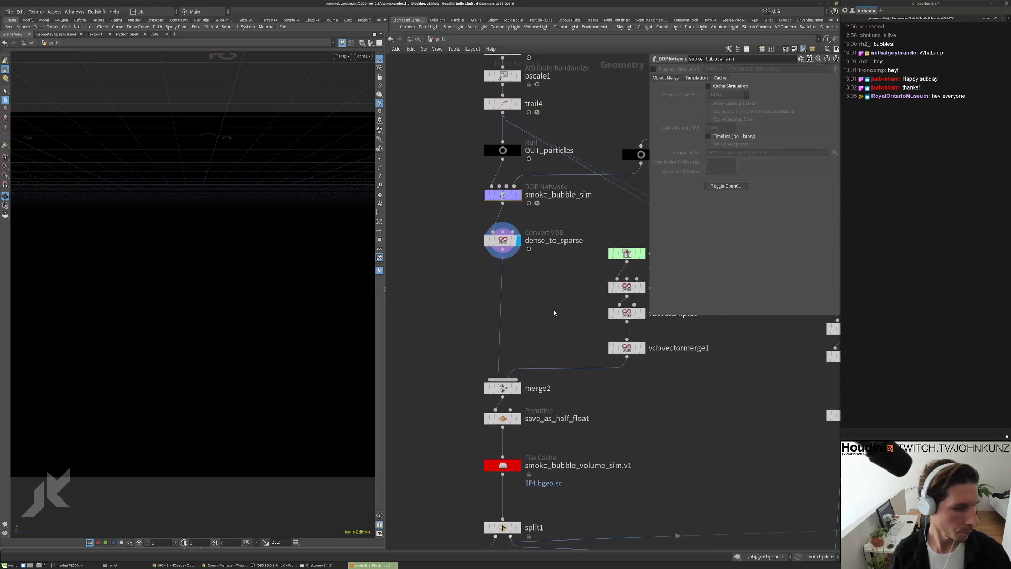
Connect the output of dense_to_sparse directly to fog_to_sdf and display fog_to_sdf in the viewport
scroll(555, 312, down, 8)
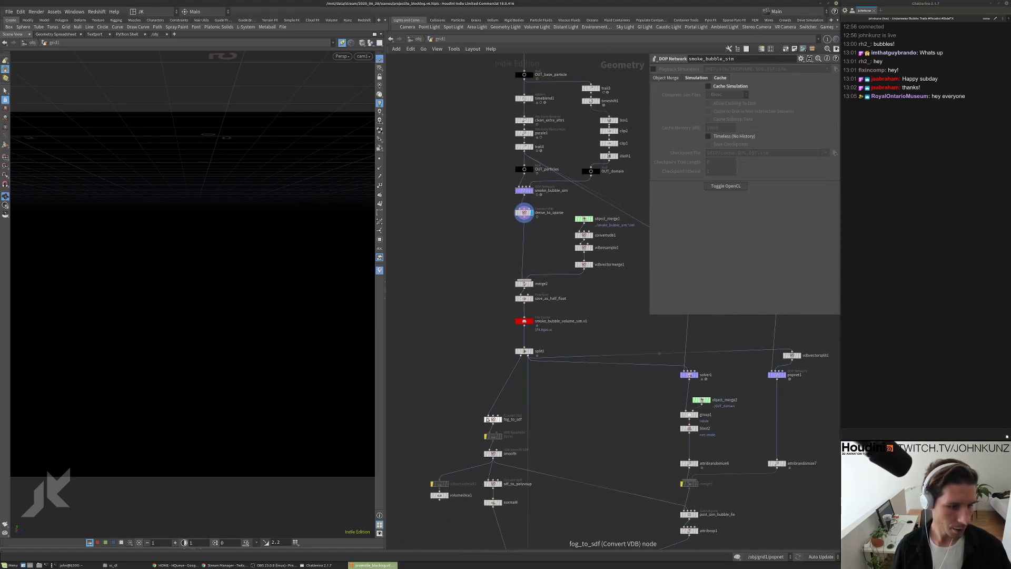
drag(492, 415, 527, 217)
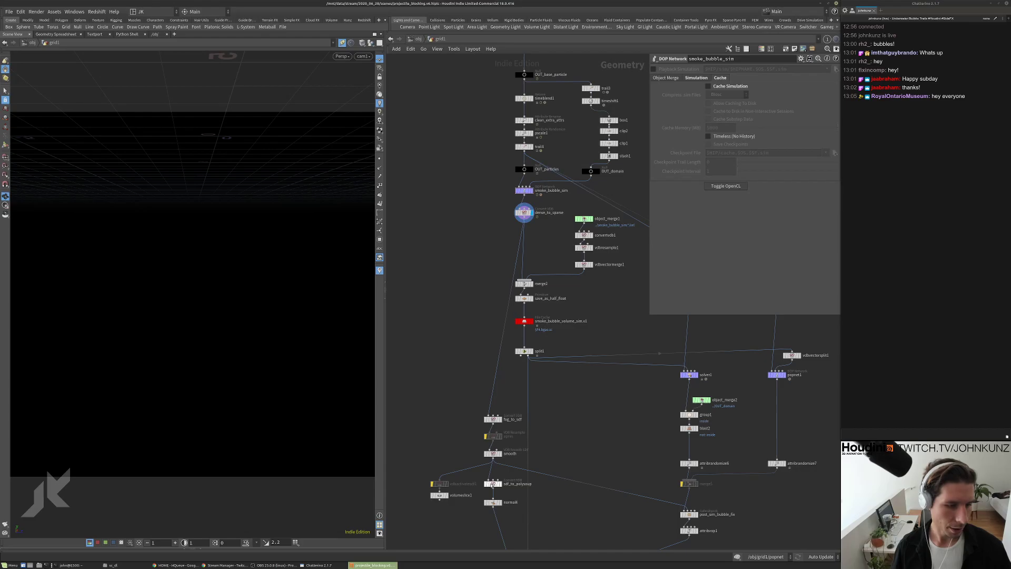
scroll(493, 480, up, 3)
click(496, 394)
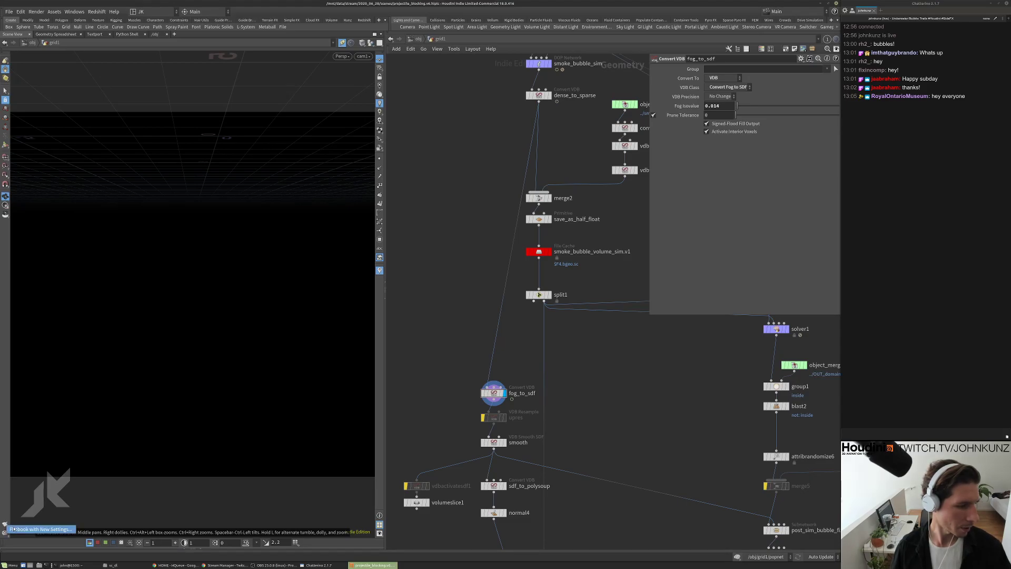
Render a flipbook of the viewport from $RFSTART to frame 72 and place the MPlay window over the network
click(5, 525)
drag(136, 406, 488, 207)
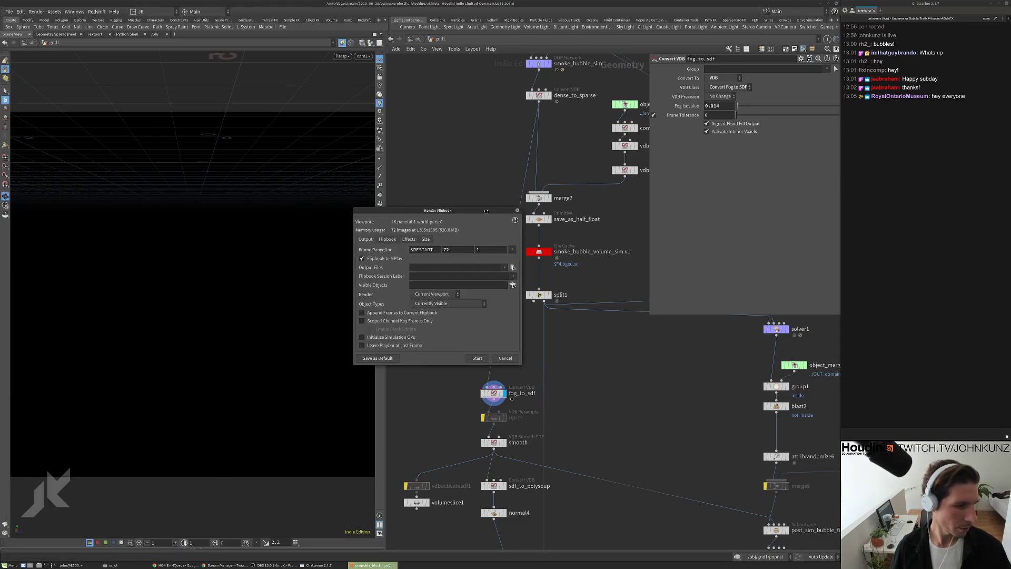
click(477, 355)
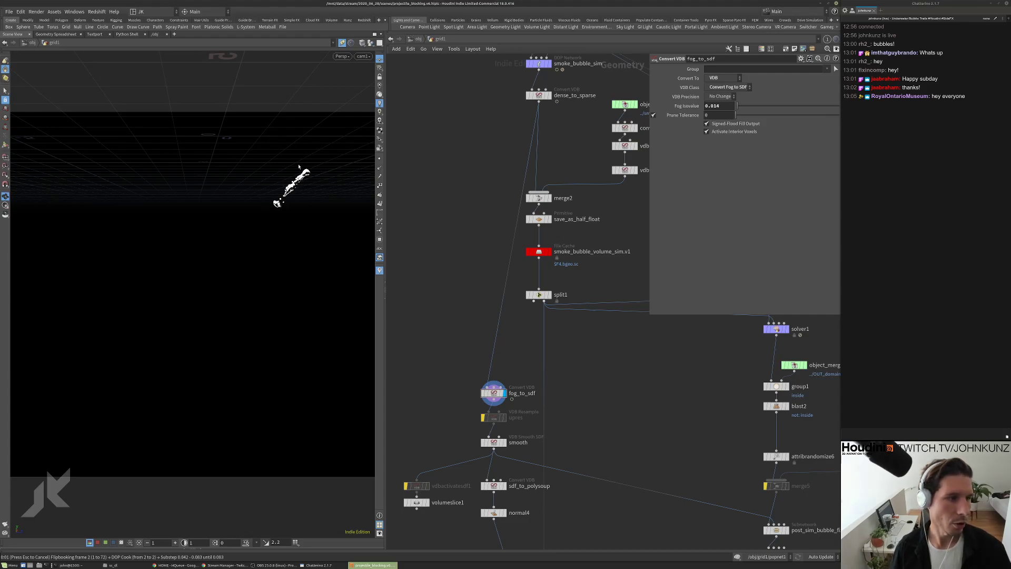
drag(281, 4, 687, 43)
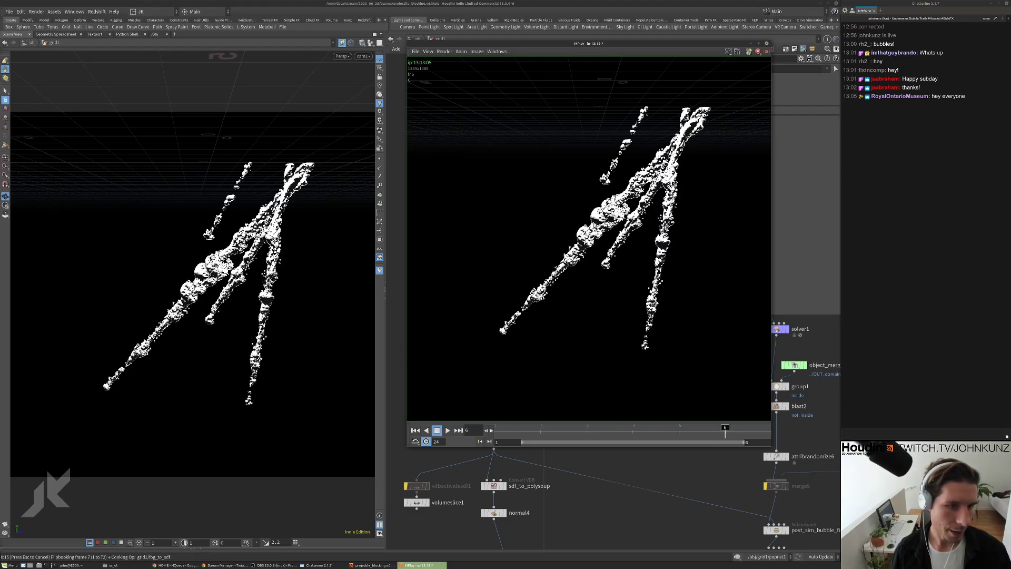
Examine the smoke surface detail in the flipbook up close and step through the rendered frames
scroll(653, 78, up, 5)
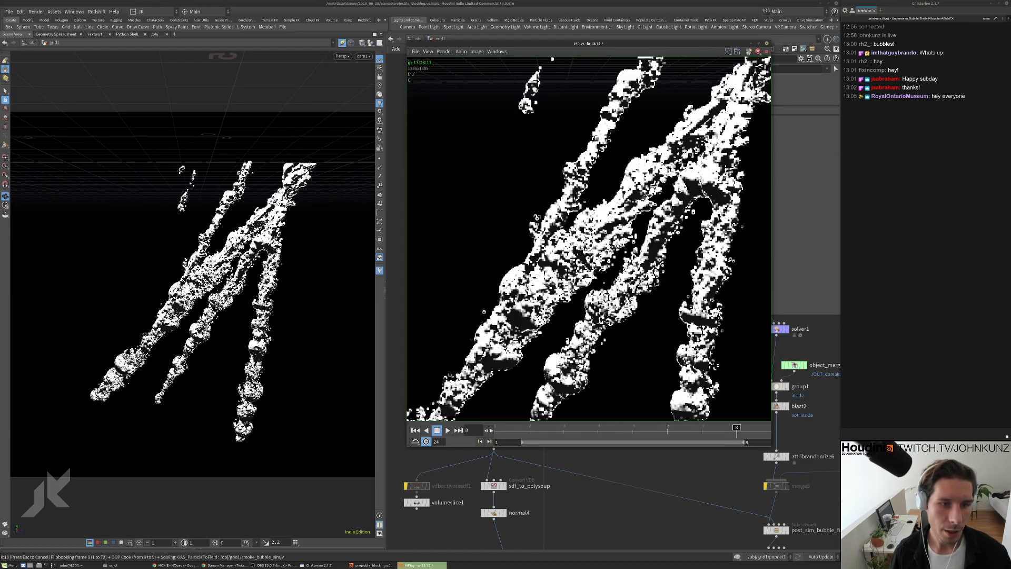
scroll(632, 237, up, 3)
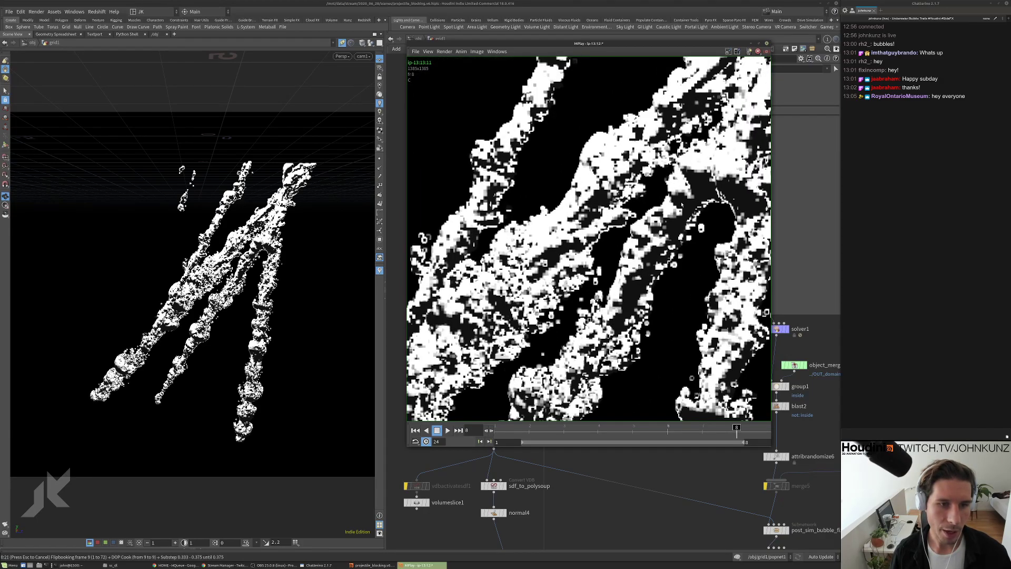
scroll(682, 206, down, 4)
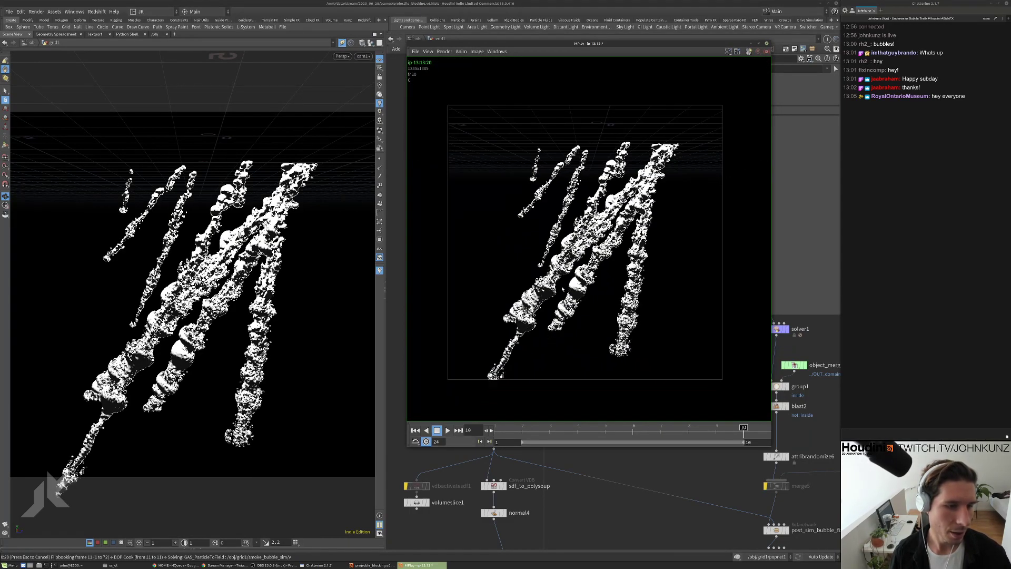
scroll(571, 295, up, 2)
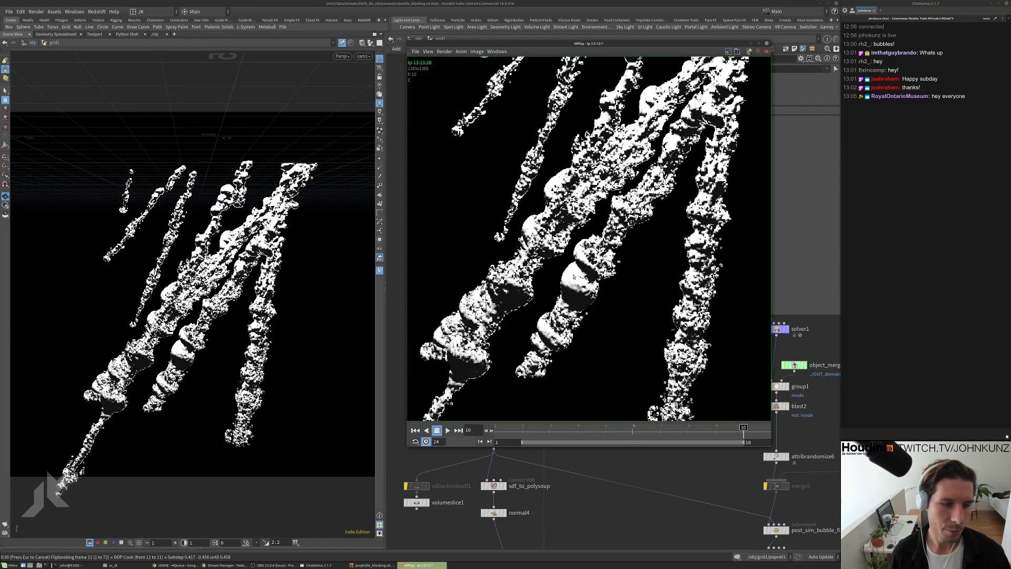
scroll(572, 295, up, 2)
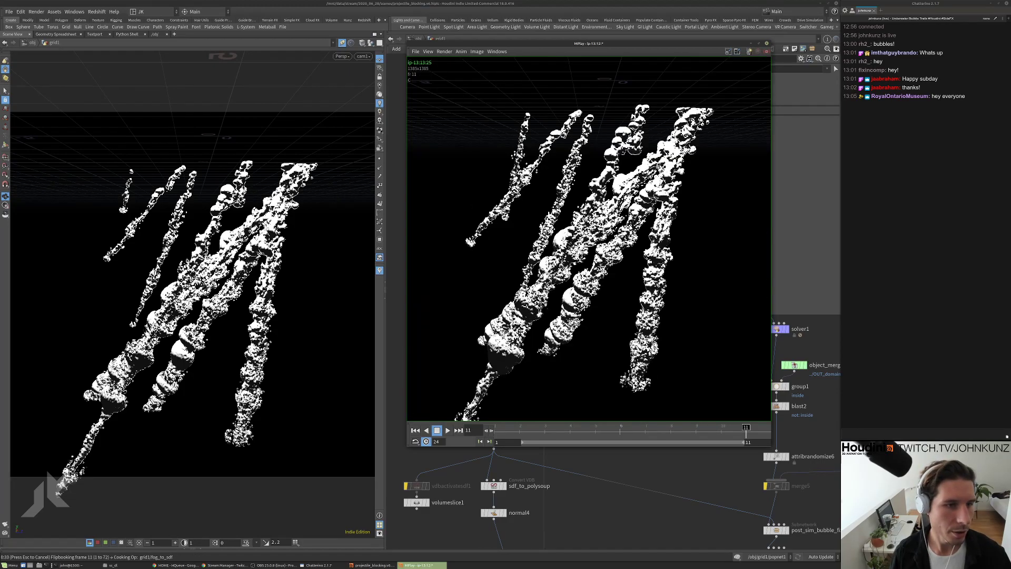
key(ctrl+Up)
key(Up)
key(Up)
key(Right)
key(Right)
key(Right)
key(Right)
key(Right)
key(Right)
key(Right)
key(Right)
key(Right)
key(Right)
key(Right)
key(Right)
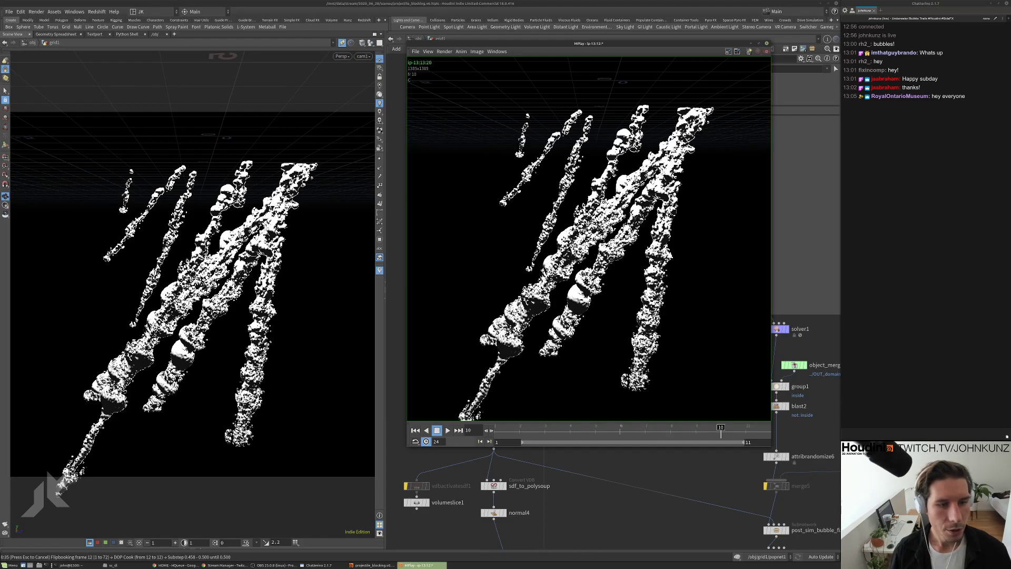
Step through the rendered flipbook frames and play the sequence to examine the smoke surface motion
key(Right)
key(Right)
key(Right)
key(Right)
key(Right)
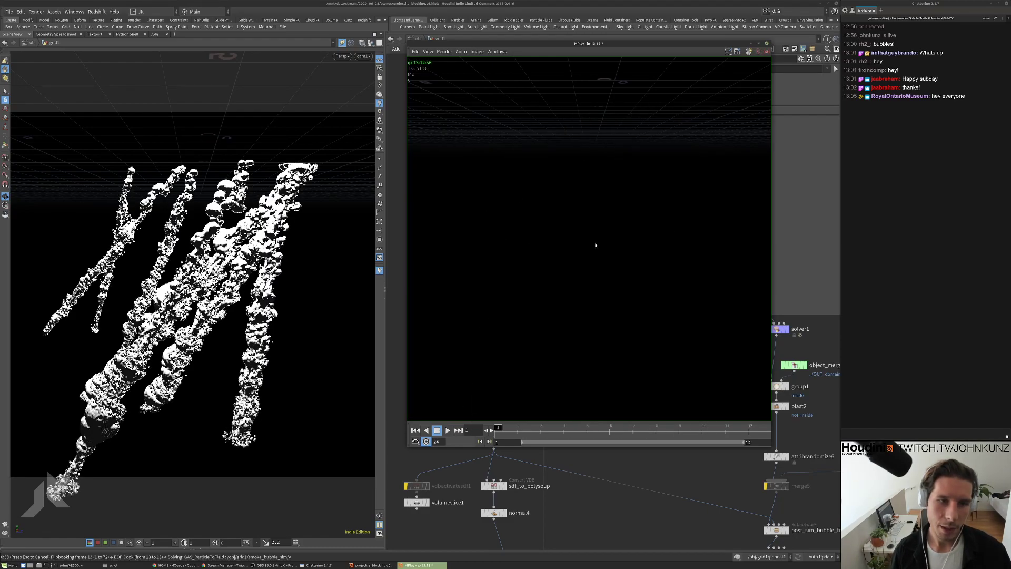
key(Left)
key(Up)
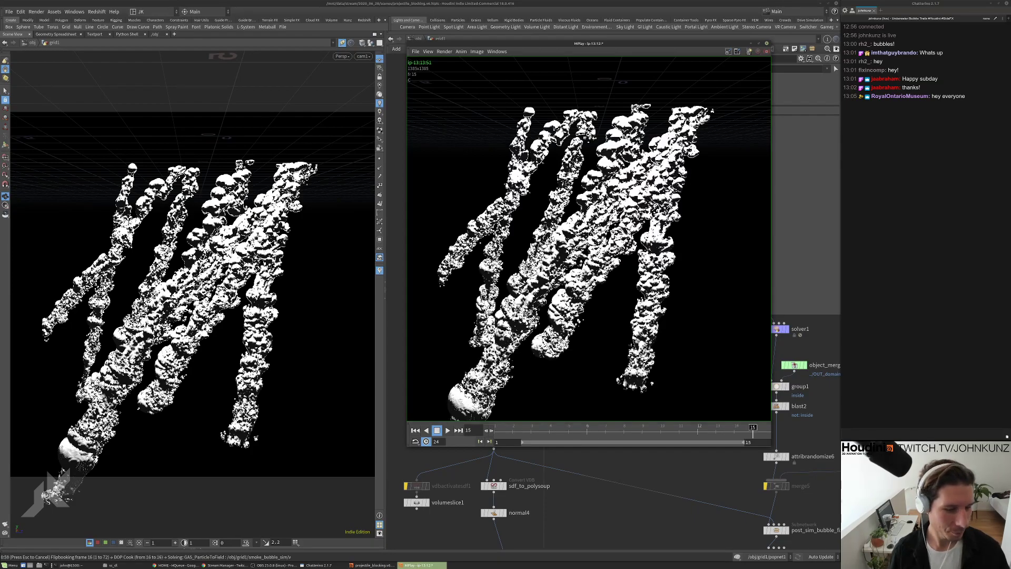
Move the MPlay window away from the network and cancel the running flipbook render
drag(573, 44, 237, 76)
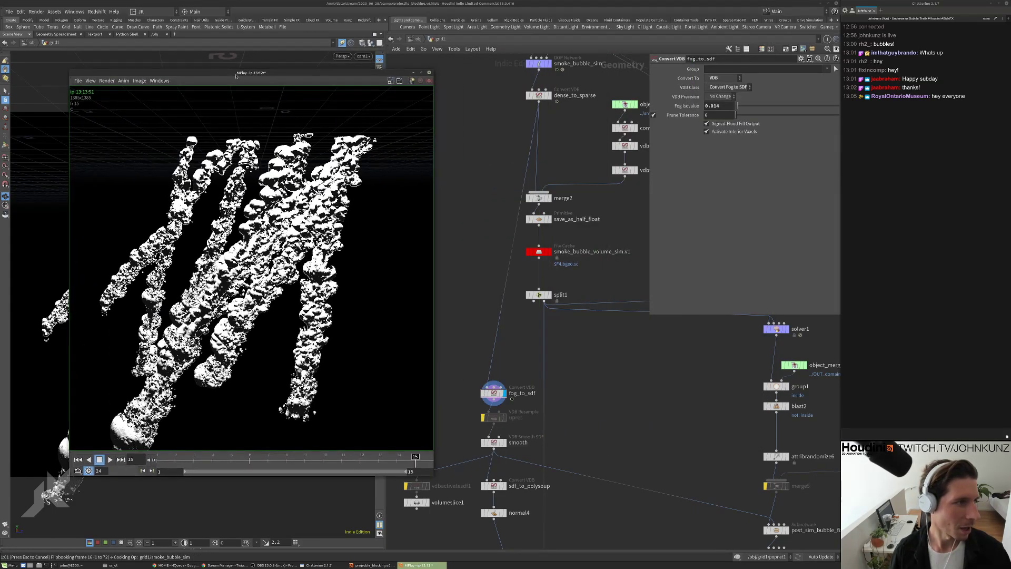
click(447, 166)
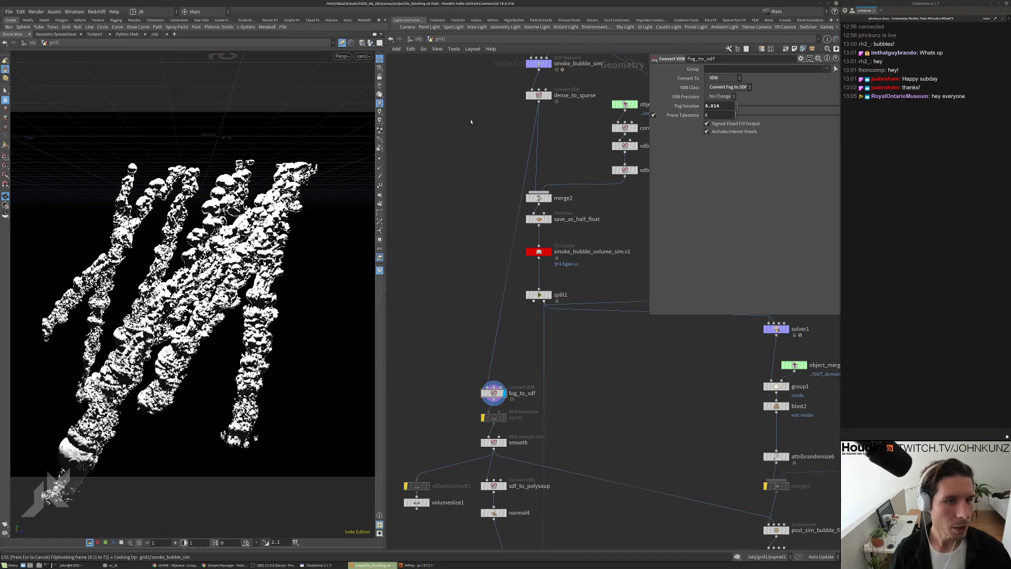
key(Escape)
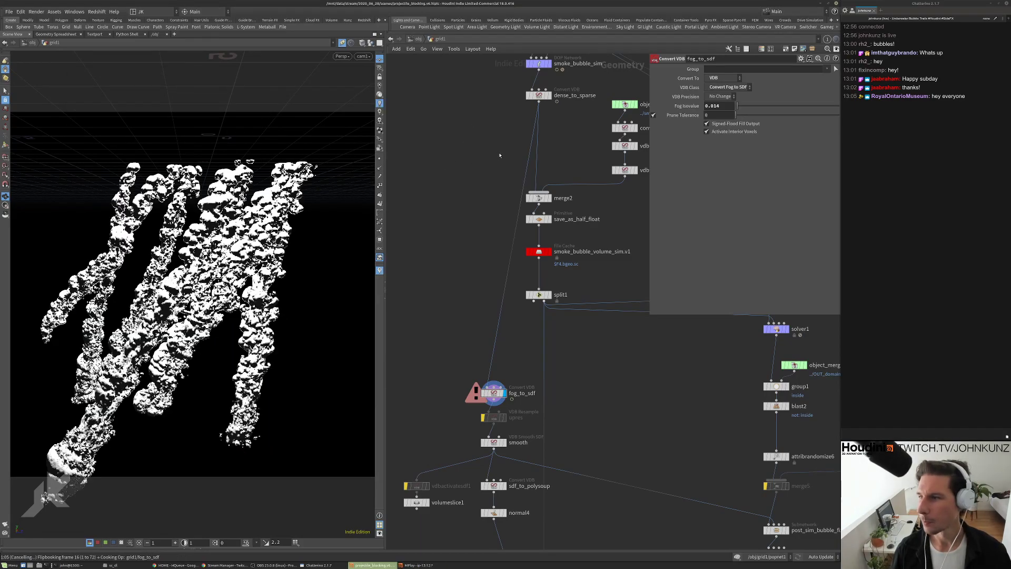
Inside smoke_bubble_sim, set the v node's Source Pre-Mult to 1 and Bandwidth to 1, and return to the grid1 network
middle_drag(500, 140, 505, 186)
double_click(545, 110)
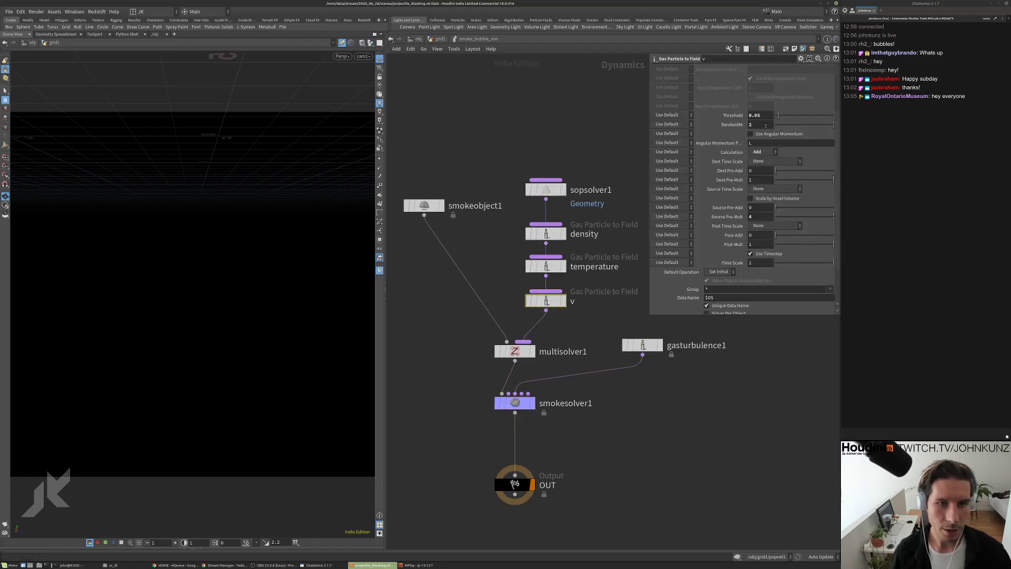
double_click(755, 217)
key(Return)
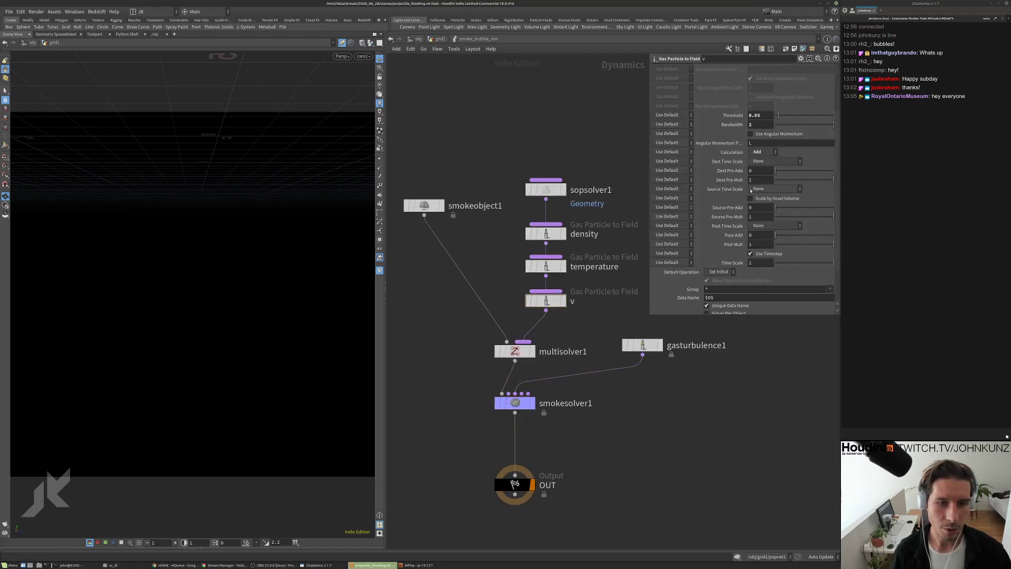
click(756, 126)
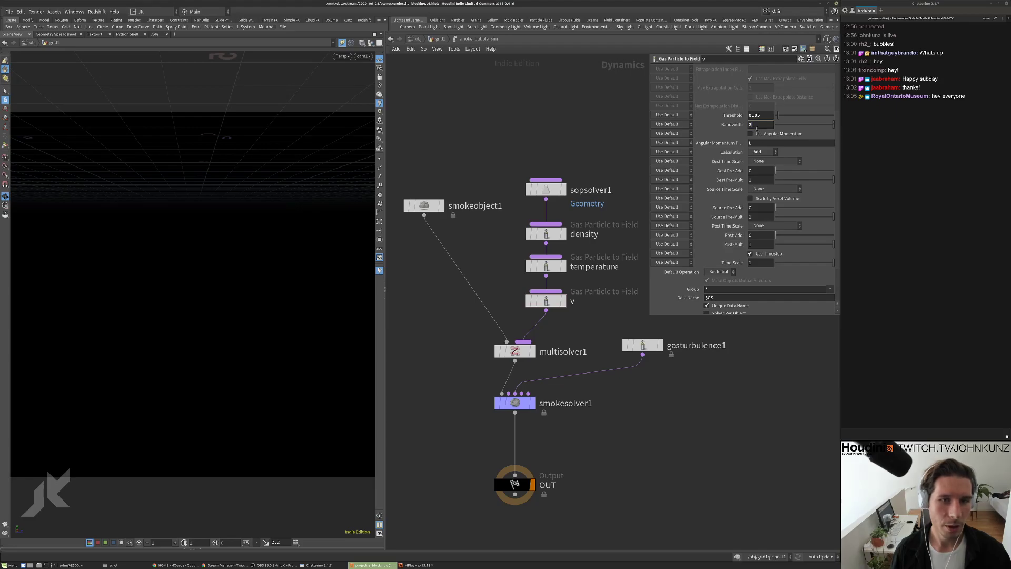
key(Return)
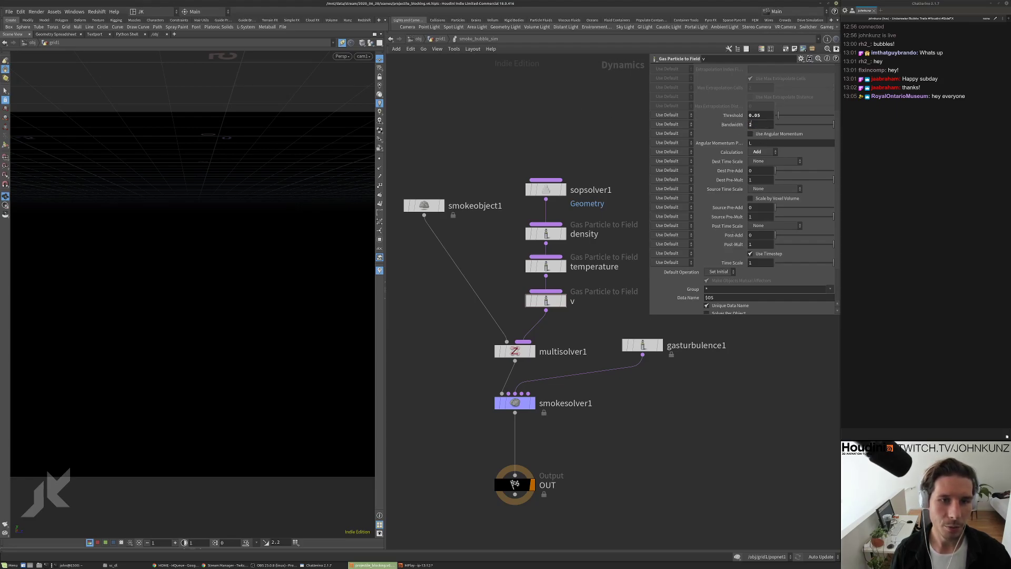
click(439, 39)
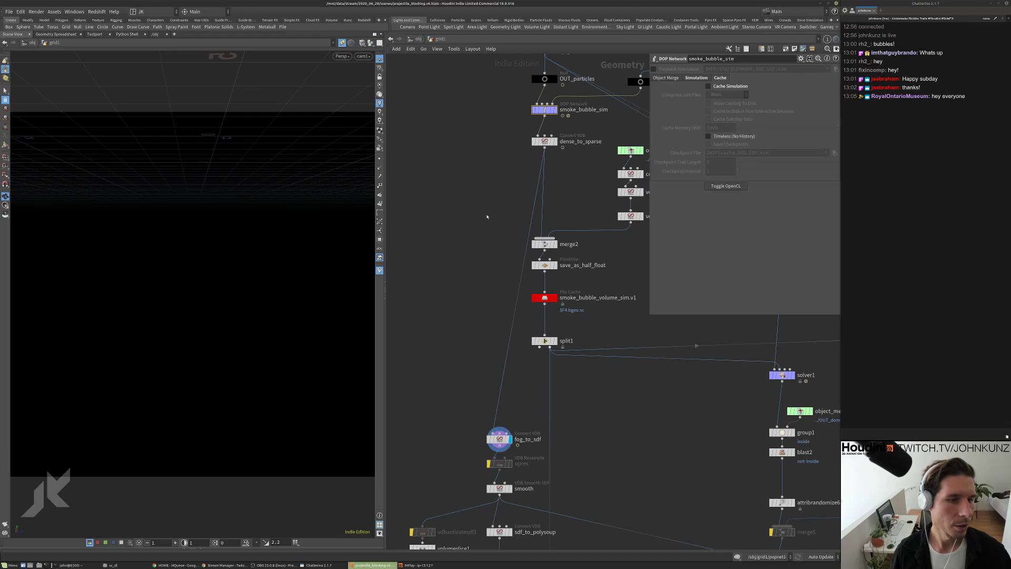
Render a new viewport flipbook of the adjusted simulation and place the MPlay window over the network
click(420, 566)
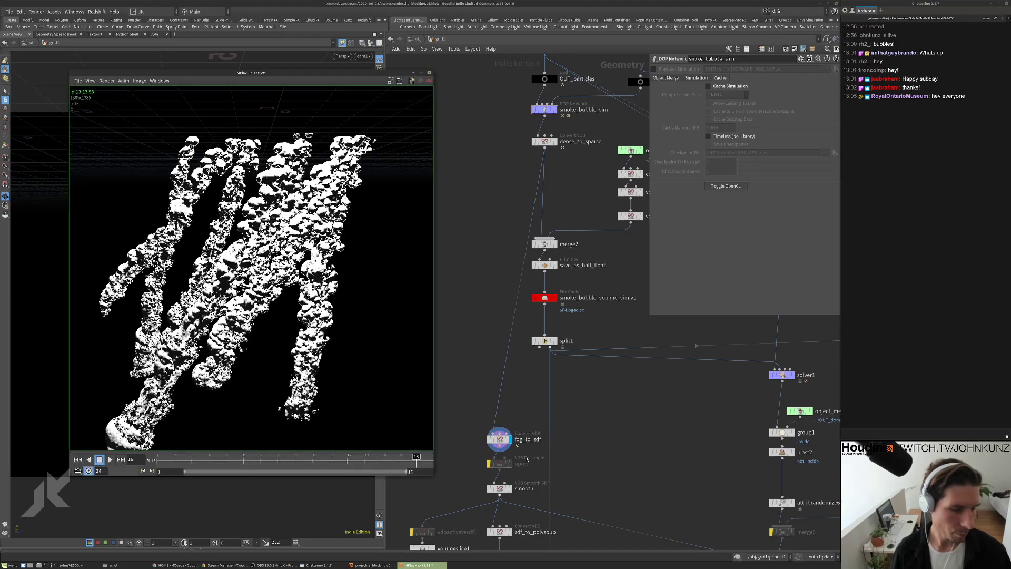
key(alt+Tab)
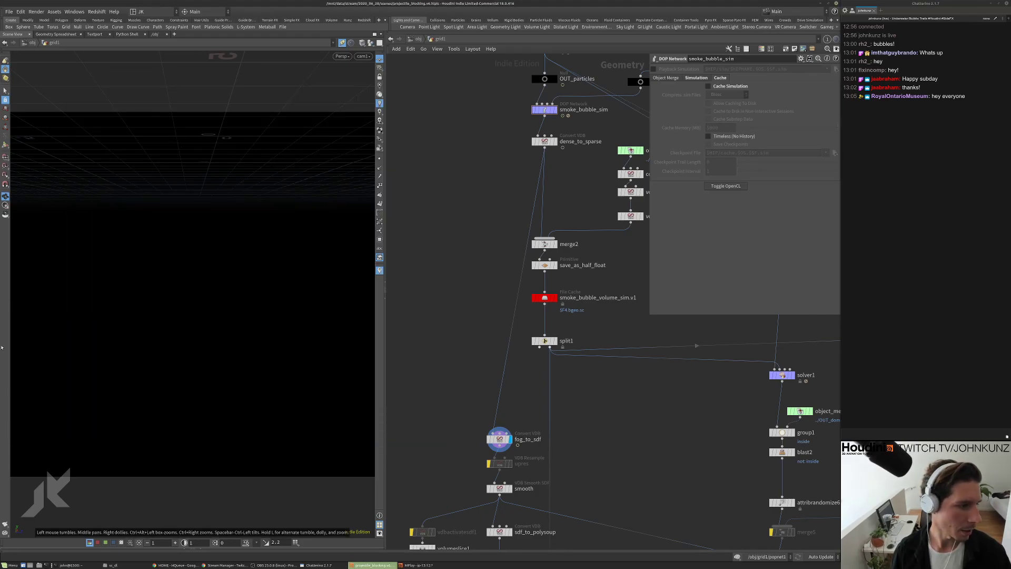
click(5, 524)
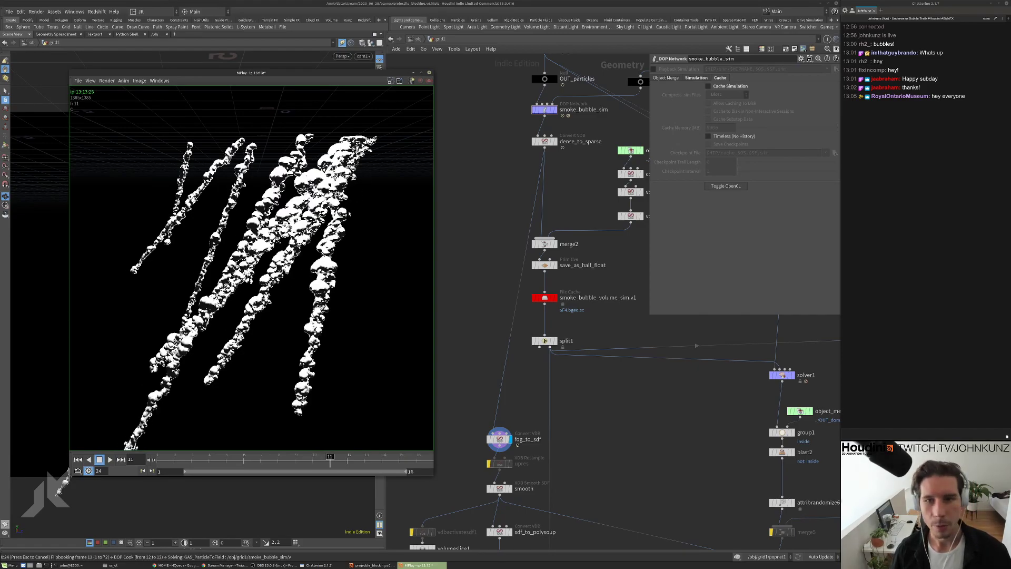
drag(343, 83, 623, 81)
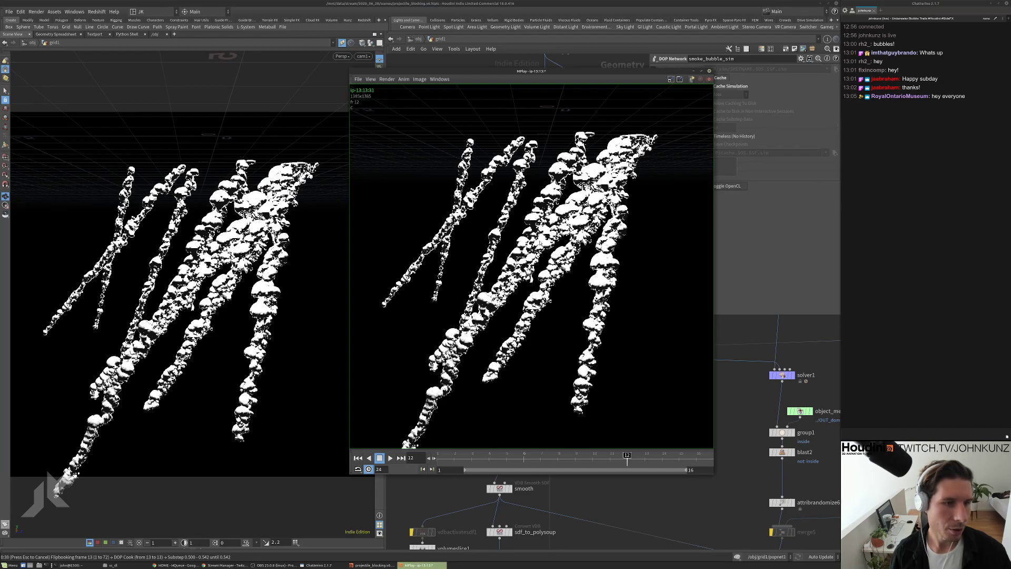
Play back the rendered flipbook frames to check the bubble shapes, and cancel the remaining flipbook render
key(Up)
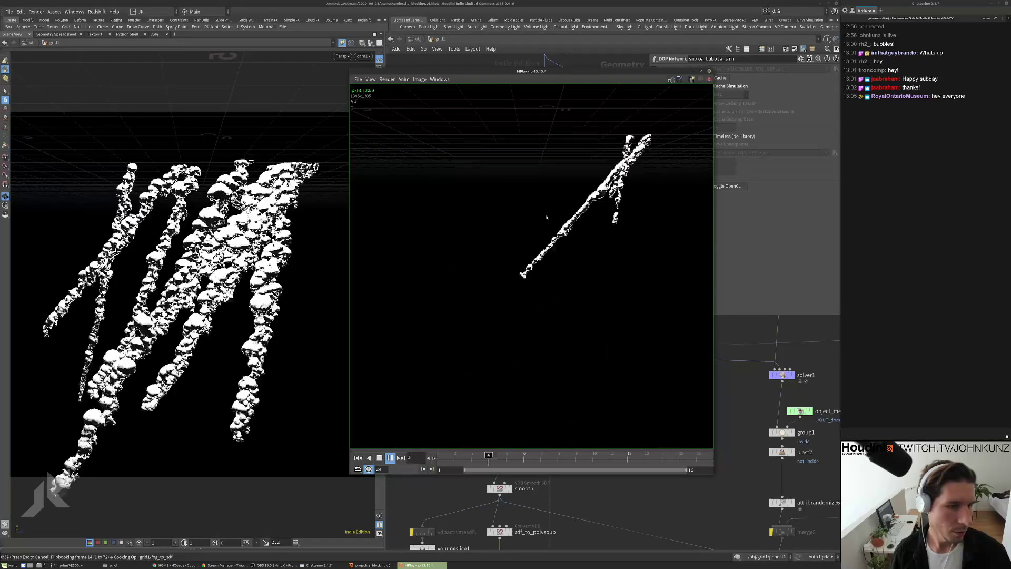
key(Up)
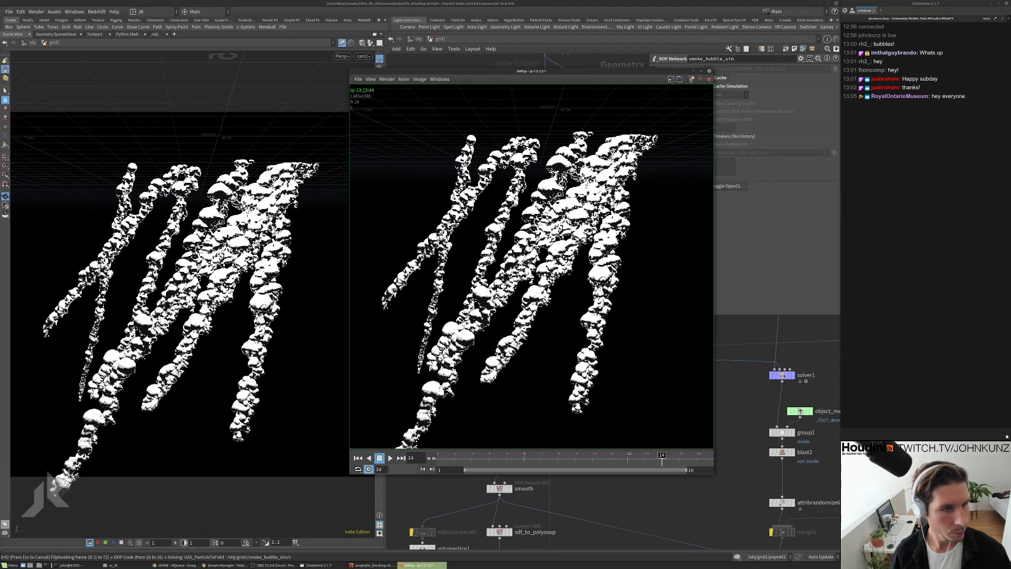
key(Up)
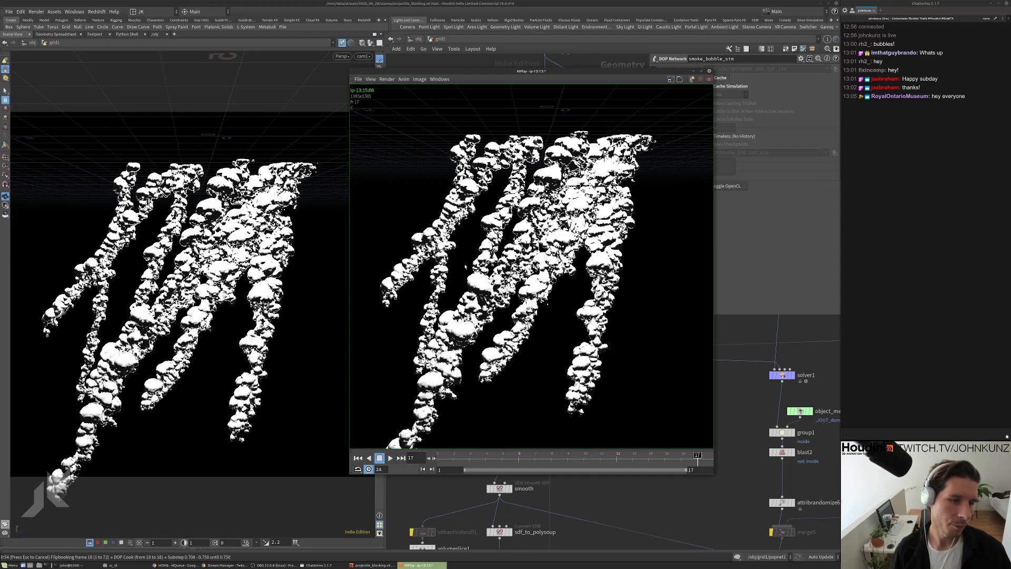
click(728, 391)
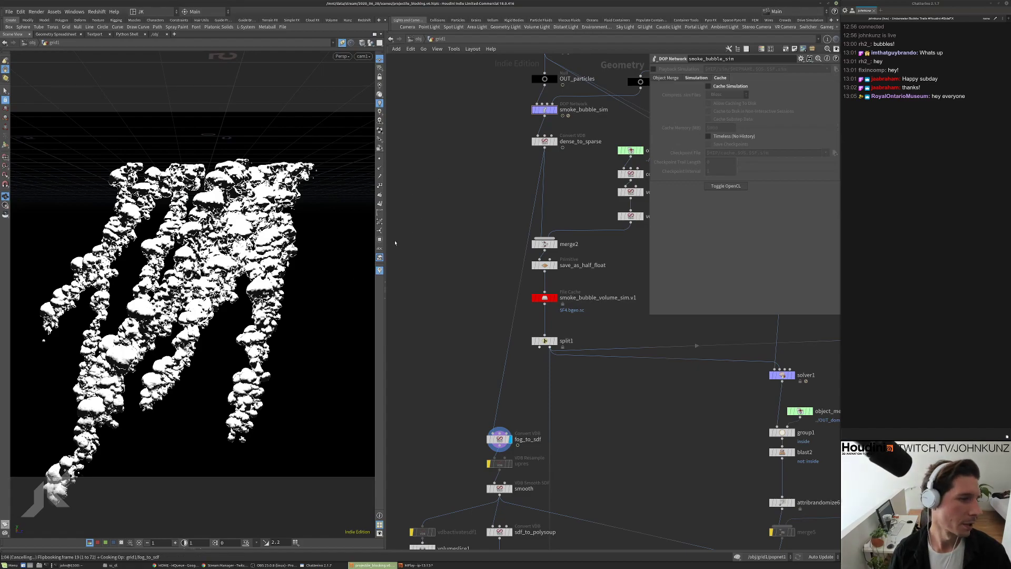
key(Escape)
Display OUT_particles in the viewport and set the constant birth rate of source_first_input in popnet to 2350
middle_drag(459, 189, 463, 259)
scroll(503, 207, up, 2)
middle_drag(502, 207, 474, 264)
scroll(474, 264, down, 1)
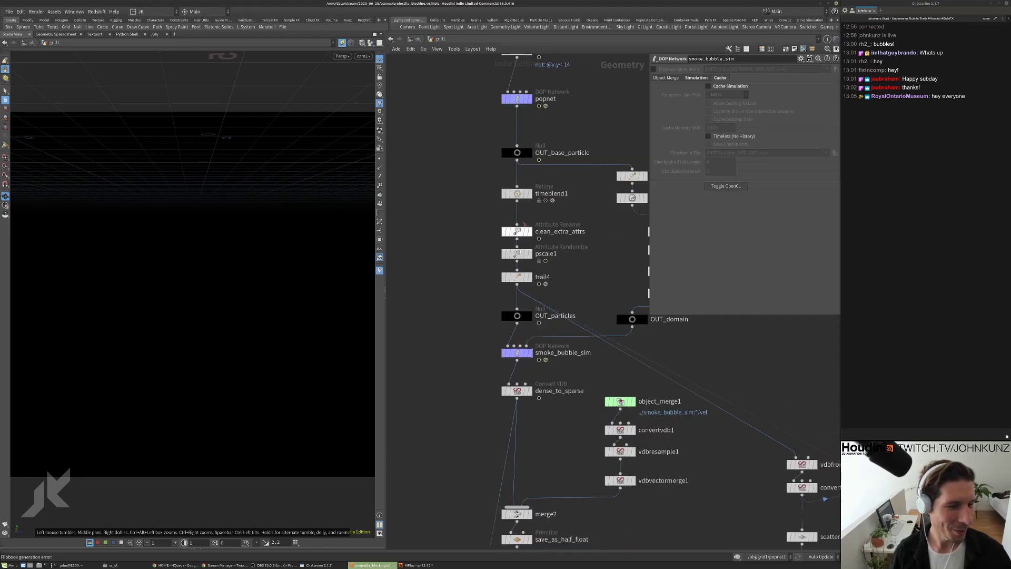
click(516, 100)
click(529, 316)
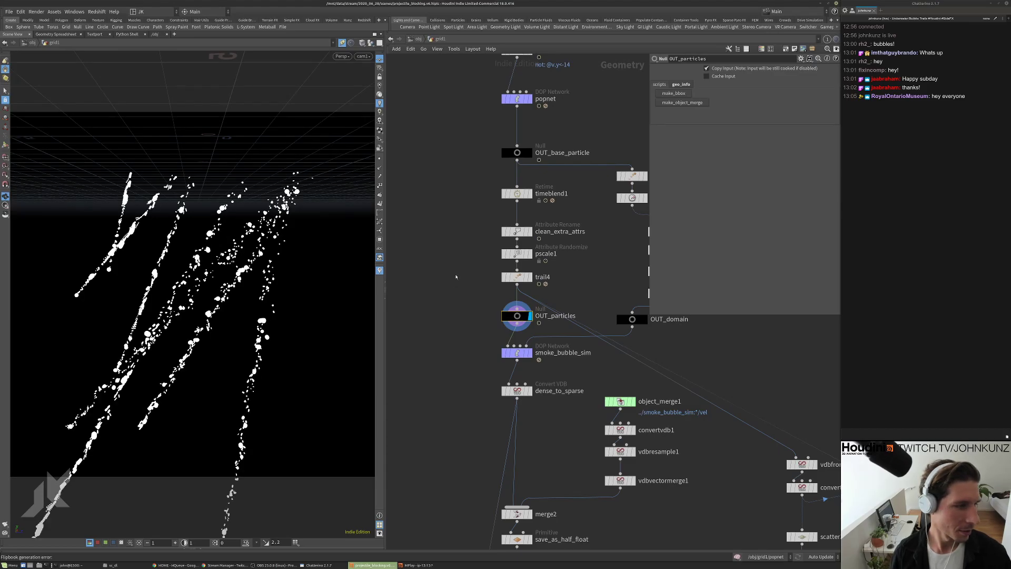
double_click(516, 99)
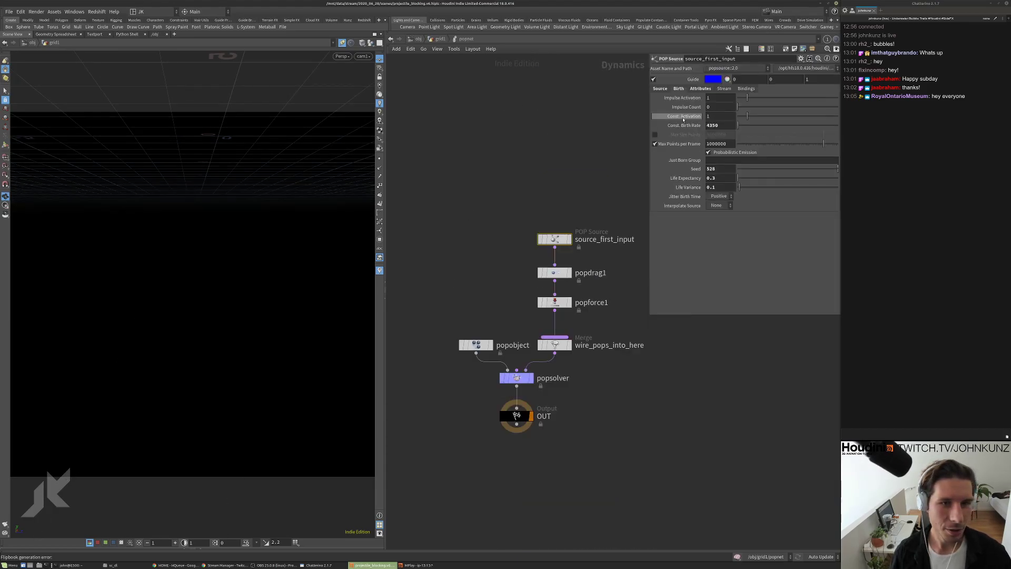
text(2)
key(Return)
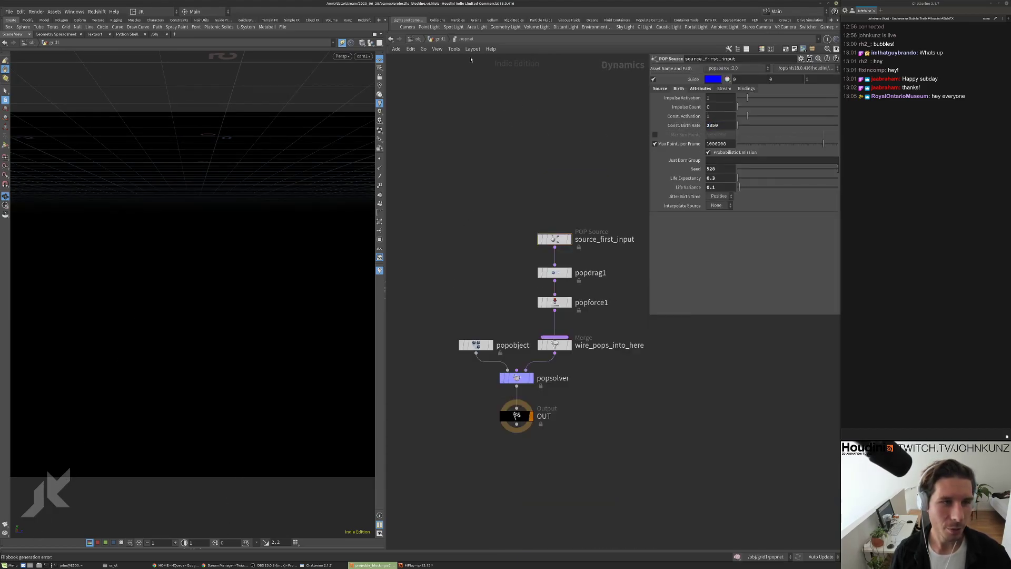
click(437, 40)
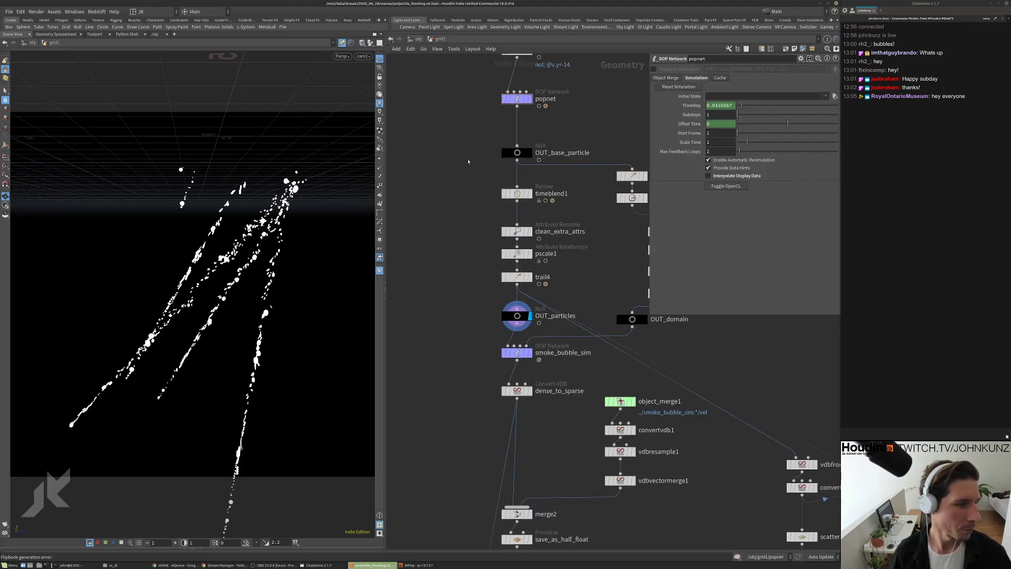
Set the pscale1 random range to fit value 0 to 0.0075 and value 1 to 0.04
middle_drag(459, 246, 458, 224)
click(516, 231)
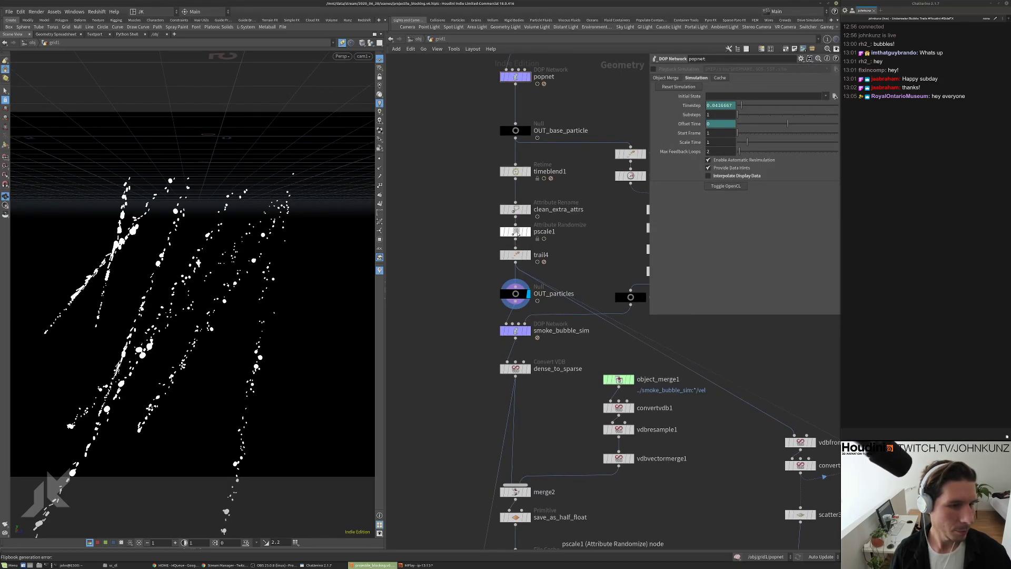
key(BackSpace)
text(4)
key(Return)
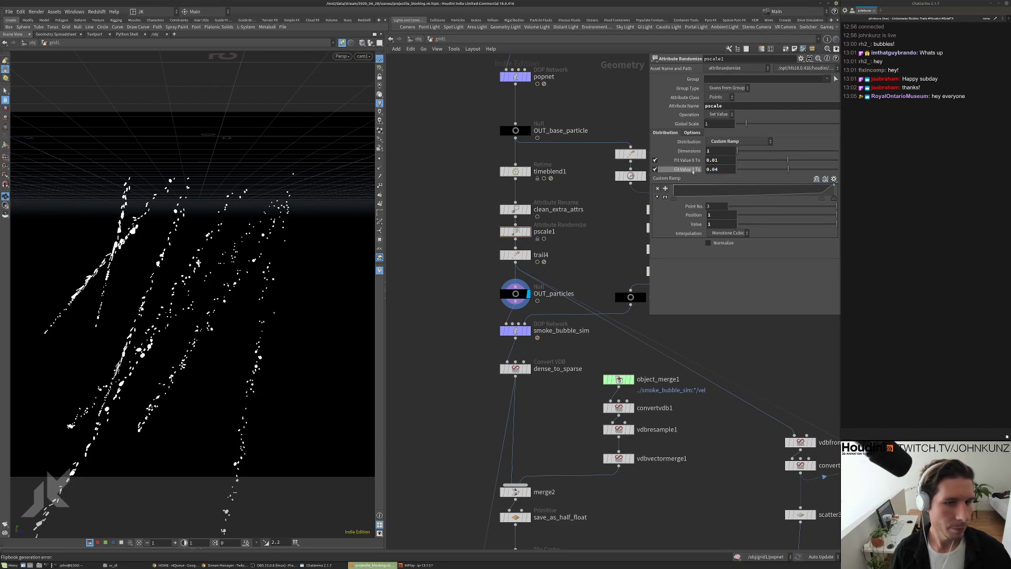
click(715, 161)
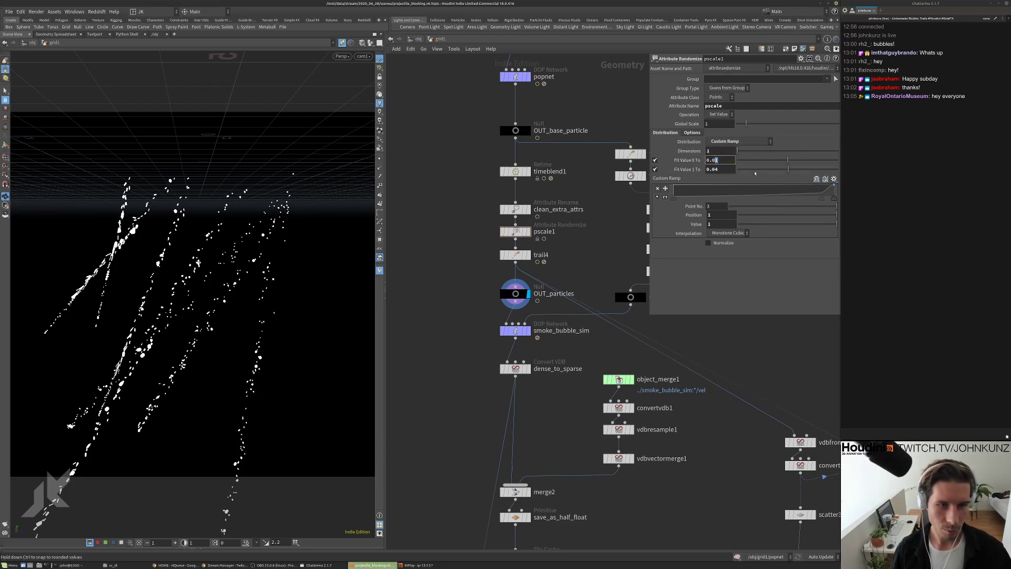
text(0.0075)
key(Return)
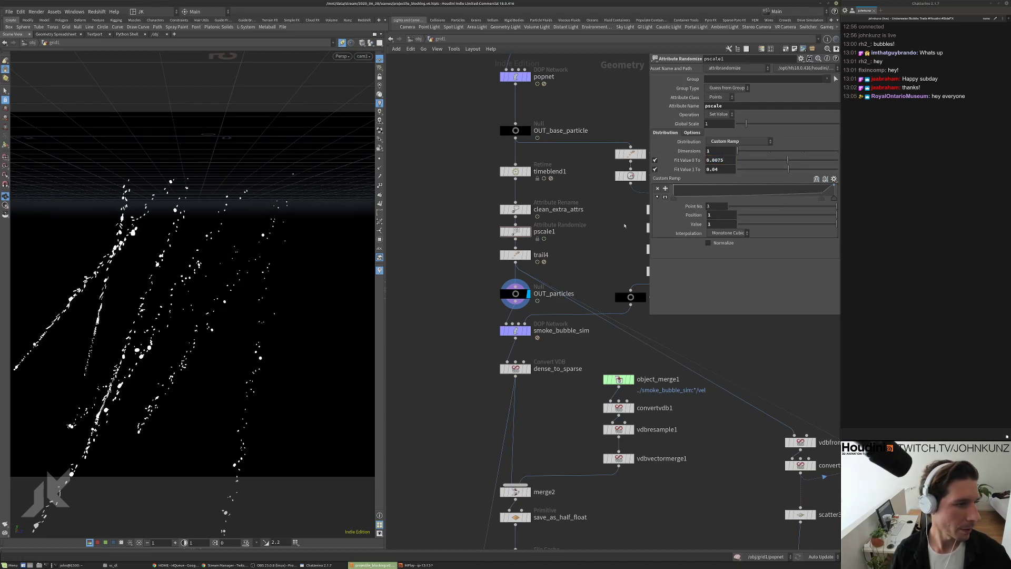
Display fog_to_sdf in the viewport and render a new flipbook with the changed particles
middle_drag(450, 372, 459, 257)
scroll(462, 284, down, 3)
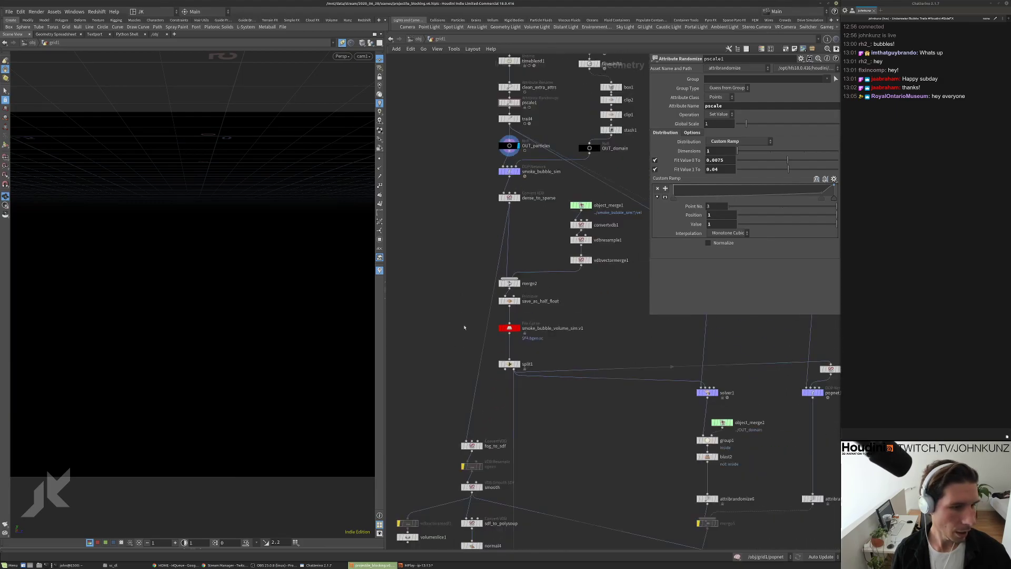
click(472, 446)
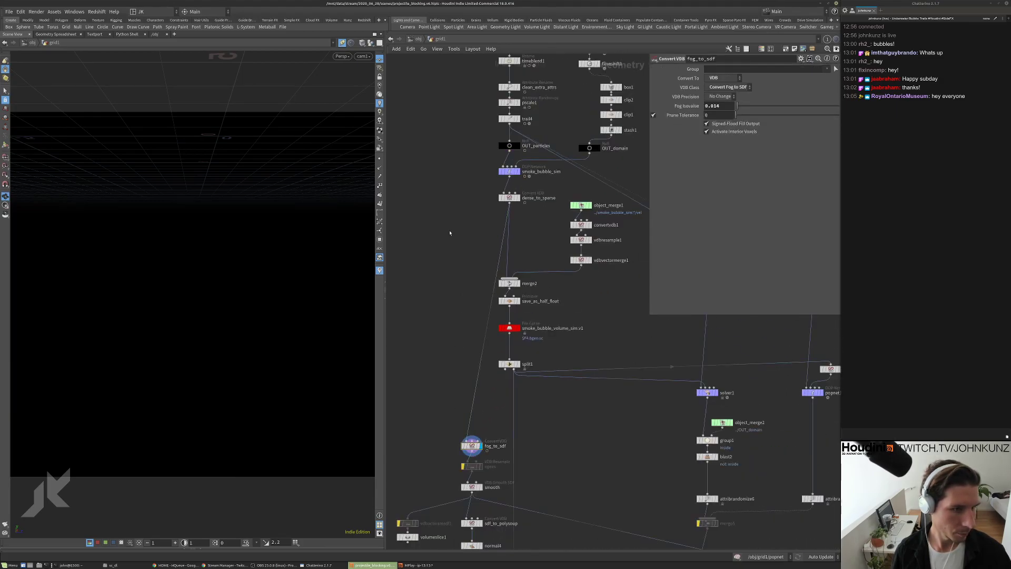
middle_drag(449, 237, 444, 267)
scroll(458, 253, up, 1)
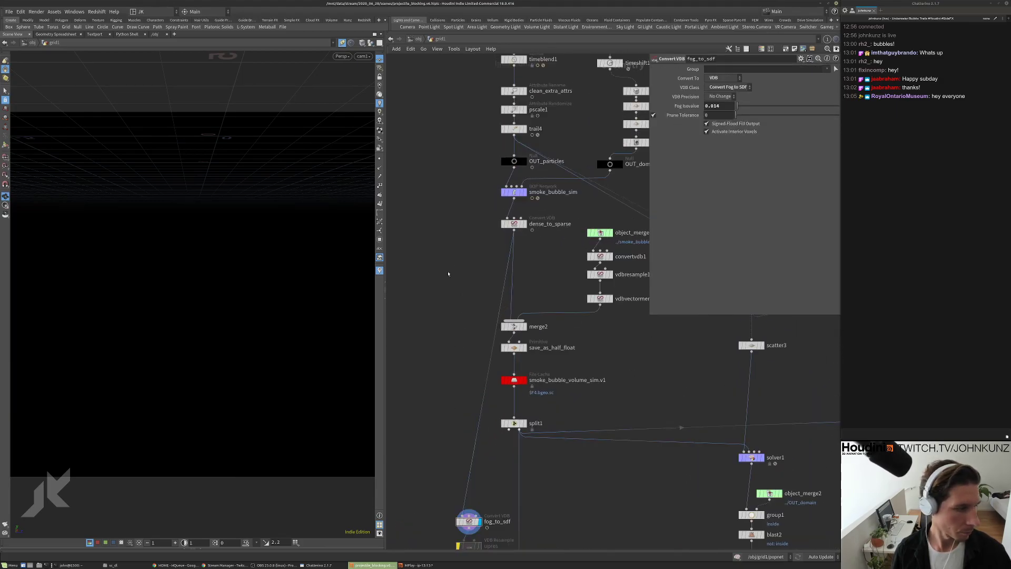
click(90, 542)
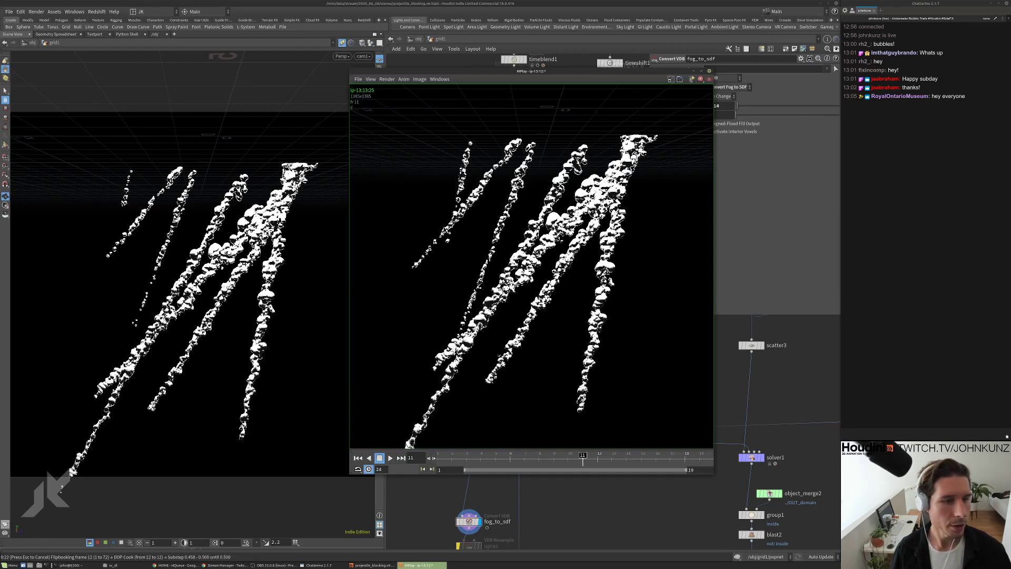
Compare neighbouring frames of the new flipbook and inspect the bubble detail up close
key(Up)
key(Down)
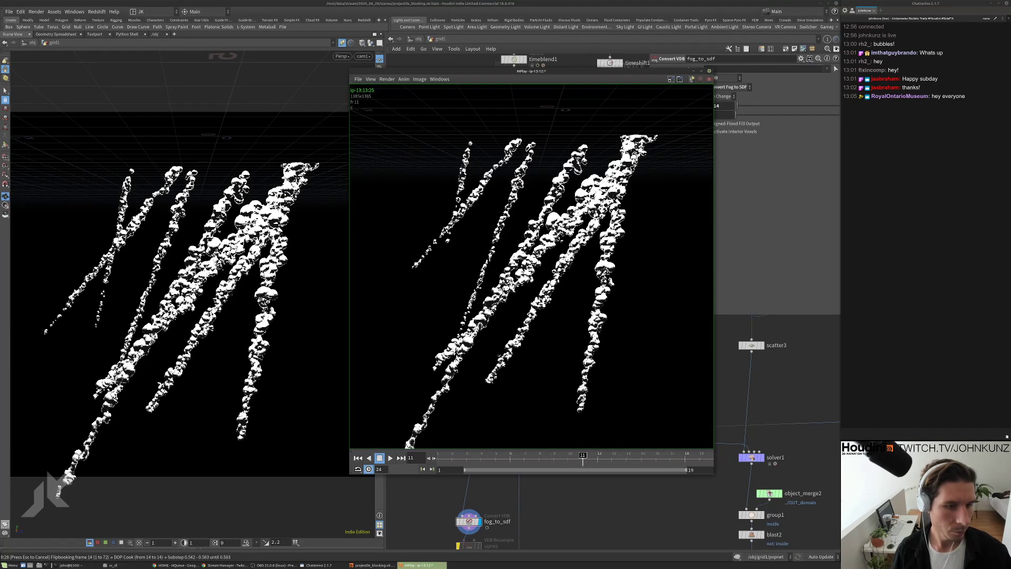
key(Left)
key(Right)
key(Right)
key(Left)
scroll(607, 268, up, 5)
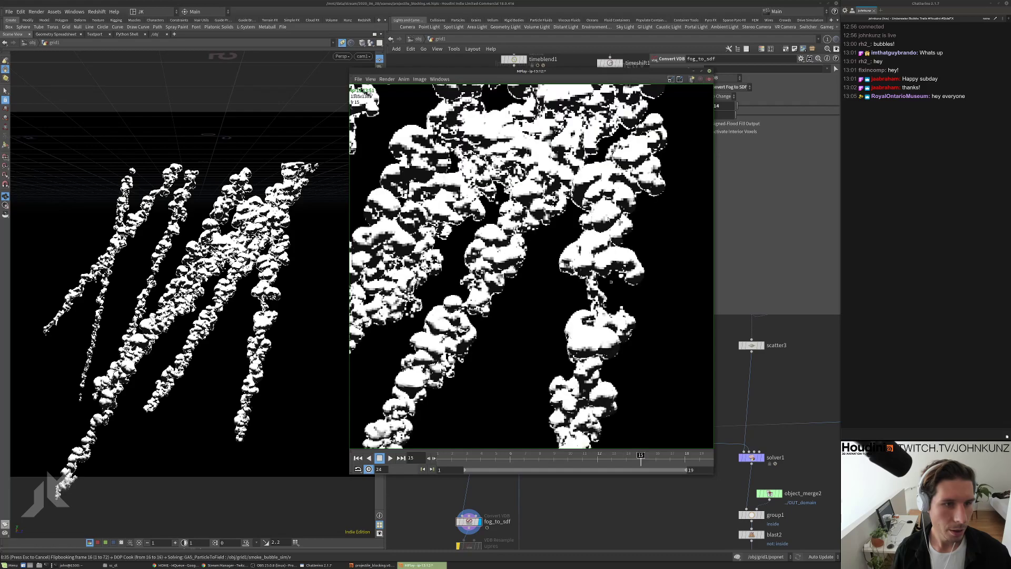
scroll(604, 263, down, 5)
Play the flipbook from the start and step back and forth through the latest frames around frame 16
key(Up)
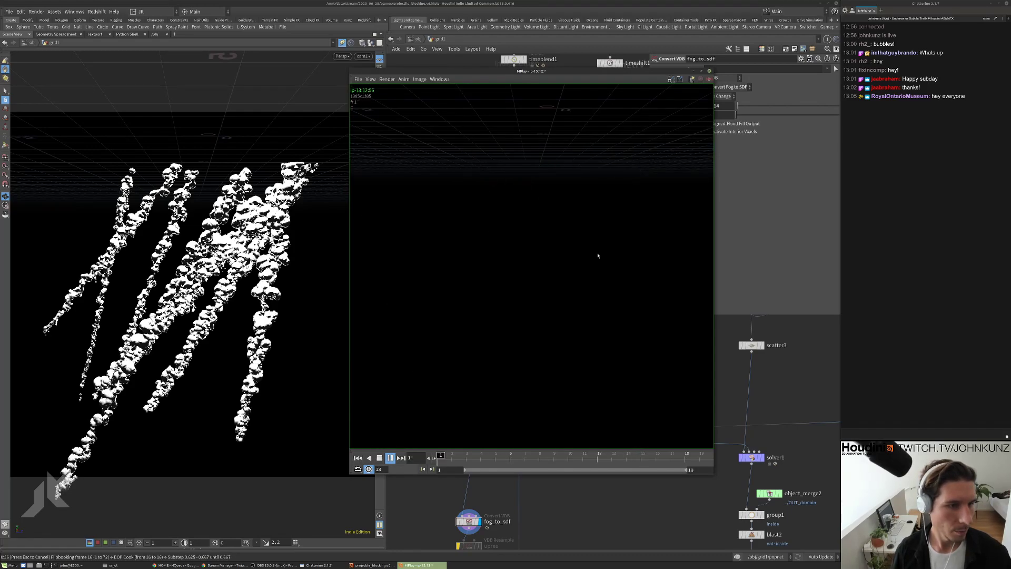
key(Up)
key(Right)
key(Right)
key(Right)
key(Left)
key(Left)
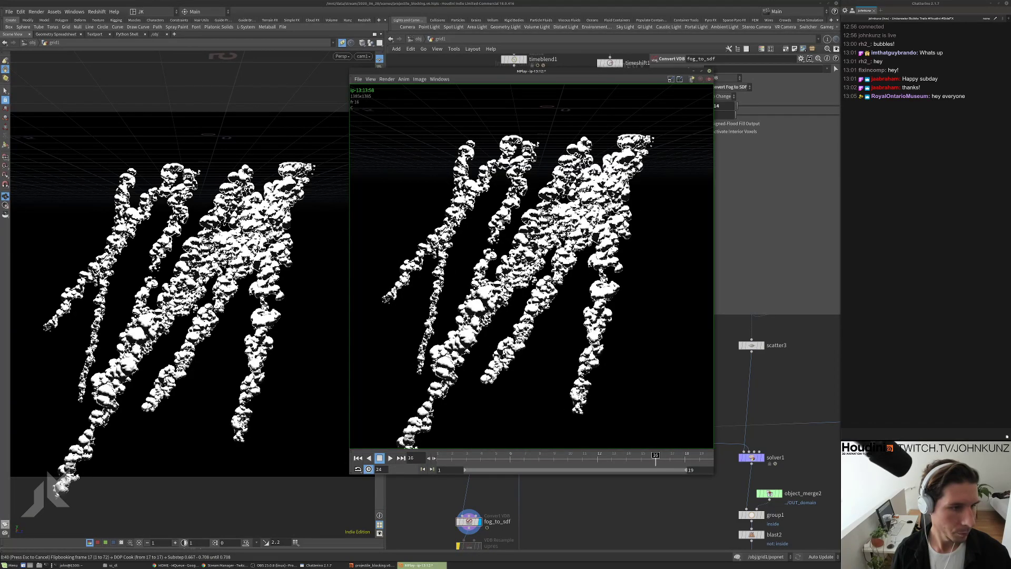
Play and pause the running flipbook to review the bubble motion up to frame 18
key(Up)
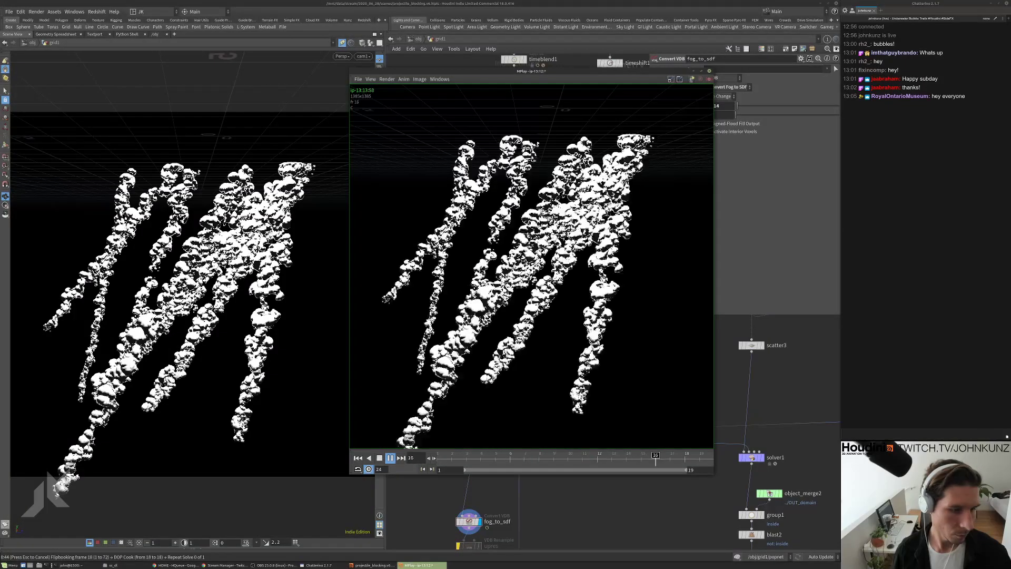
key(Up)
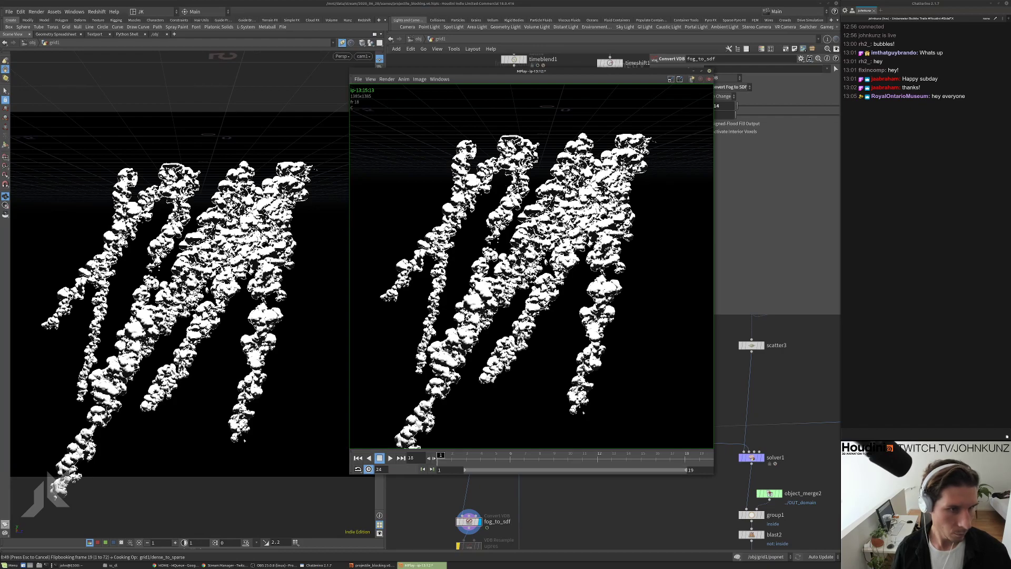
key(Up)
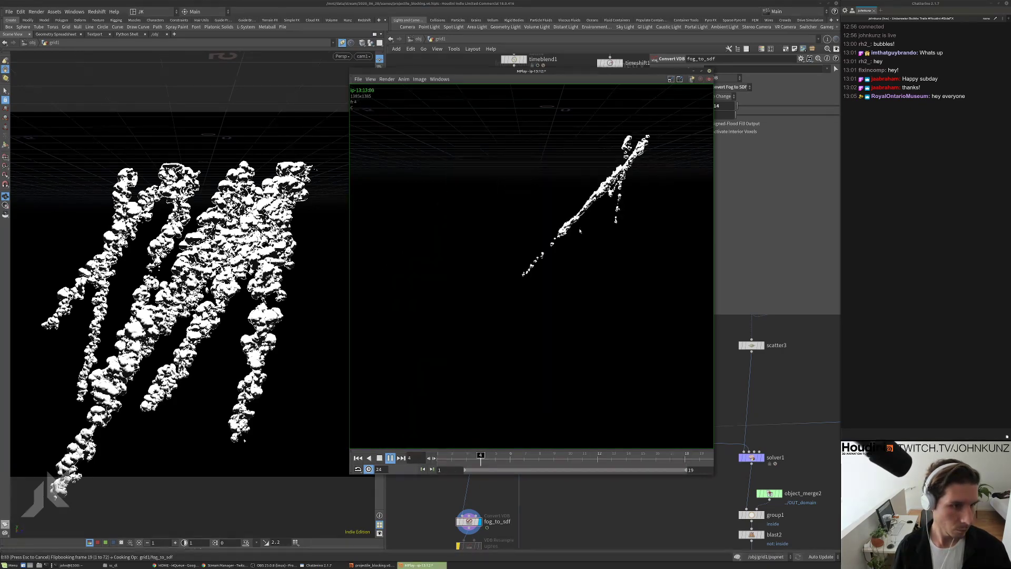
key(Up)
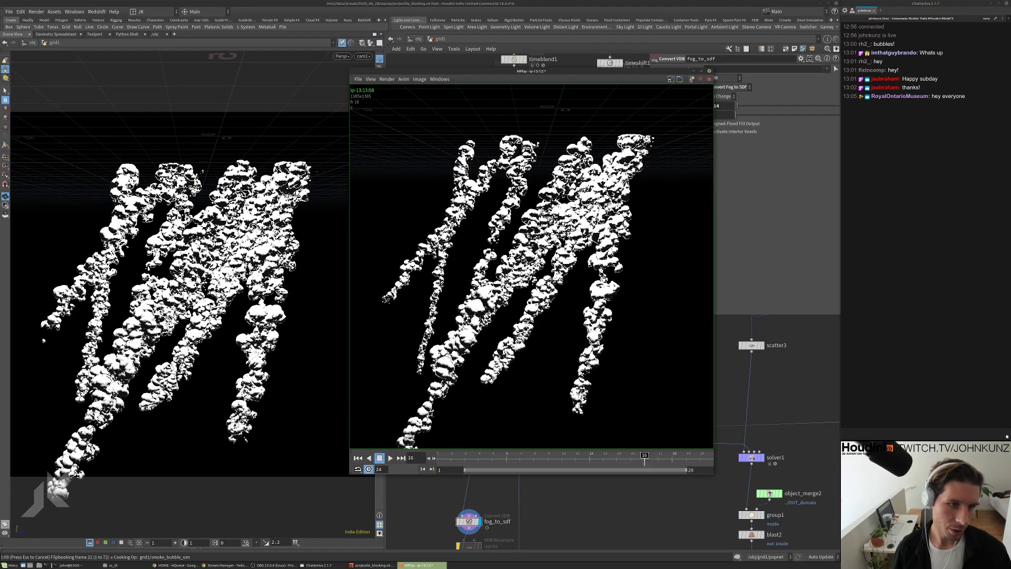
Stop the flipbook render and set smokesolver1's buoyancy lift to 45 inside smoke_bubble_sim
click(726, 370)
key(Escape)
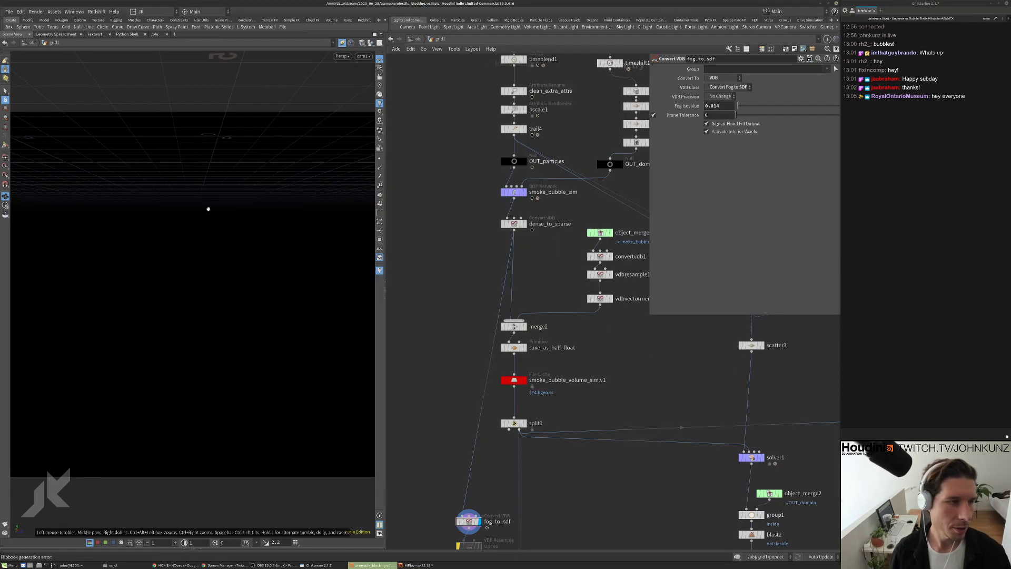
double_click(514, 193)
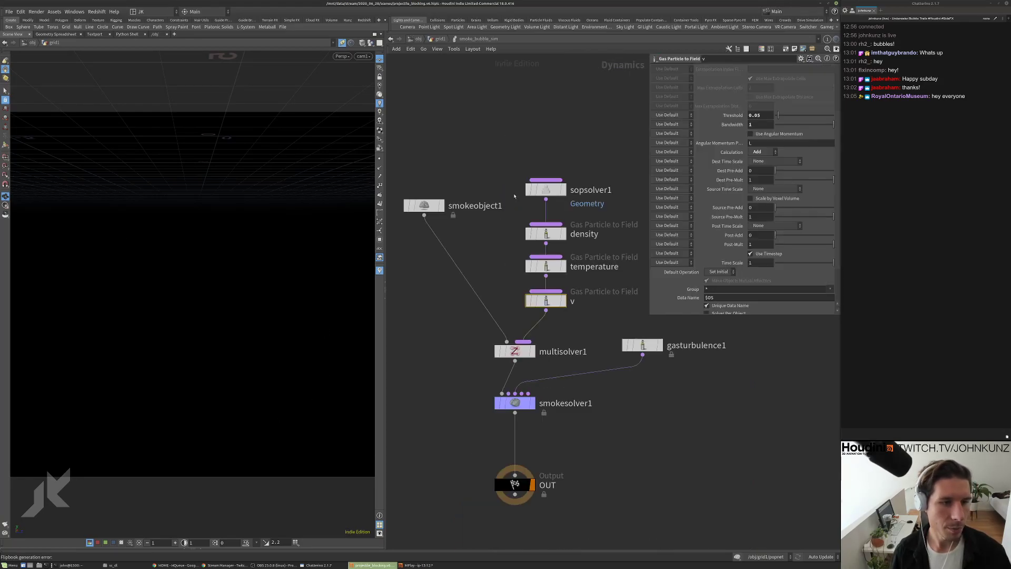
click(521, 365)
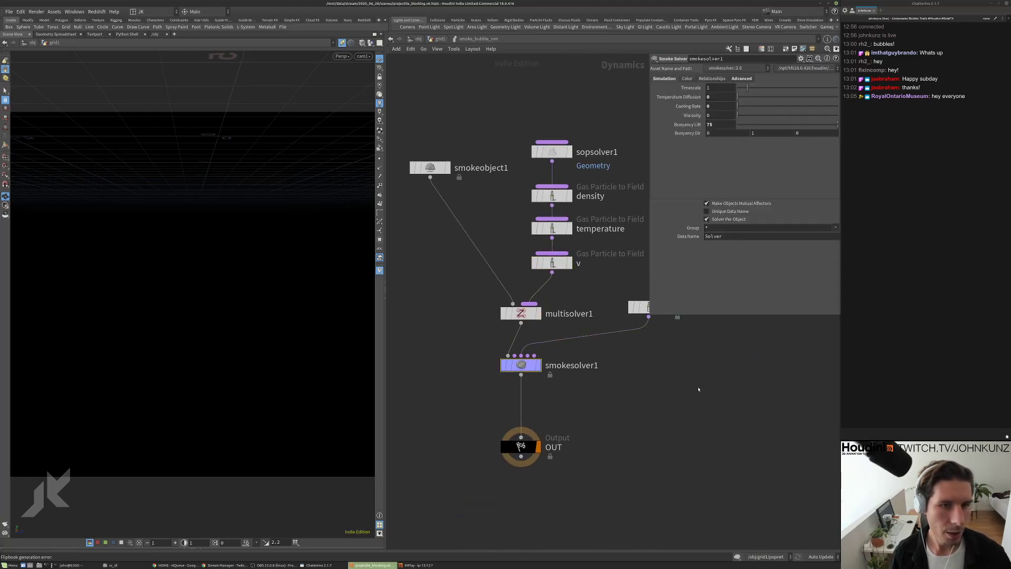
text(45)
key(Return)
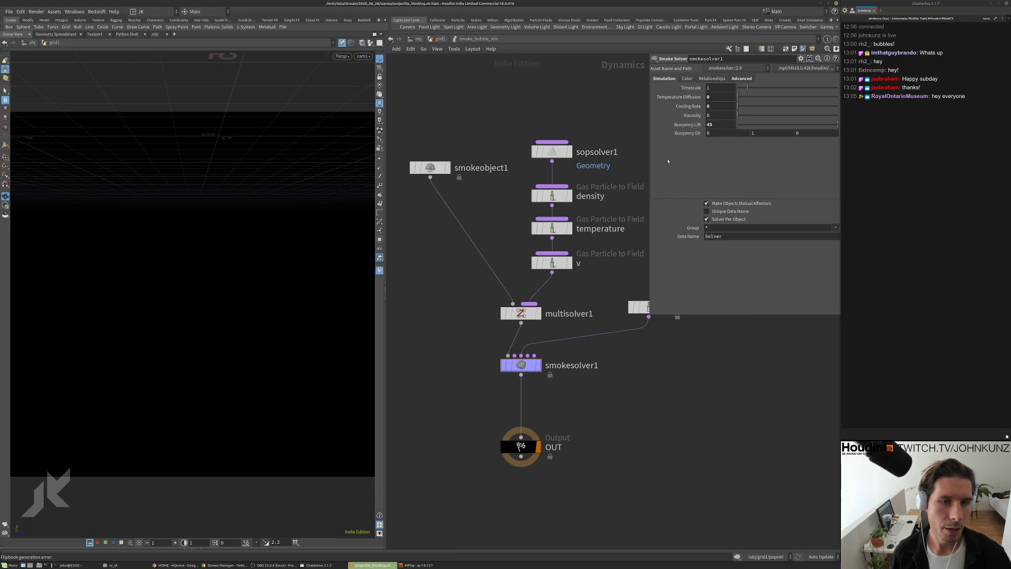
Set the source pre-multiplier of the v Gas Particle to Field node to 4
middle_drag(611, 382, 573, 353)
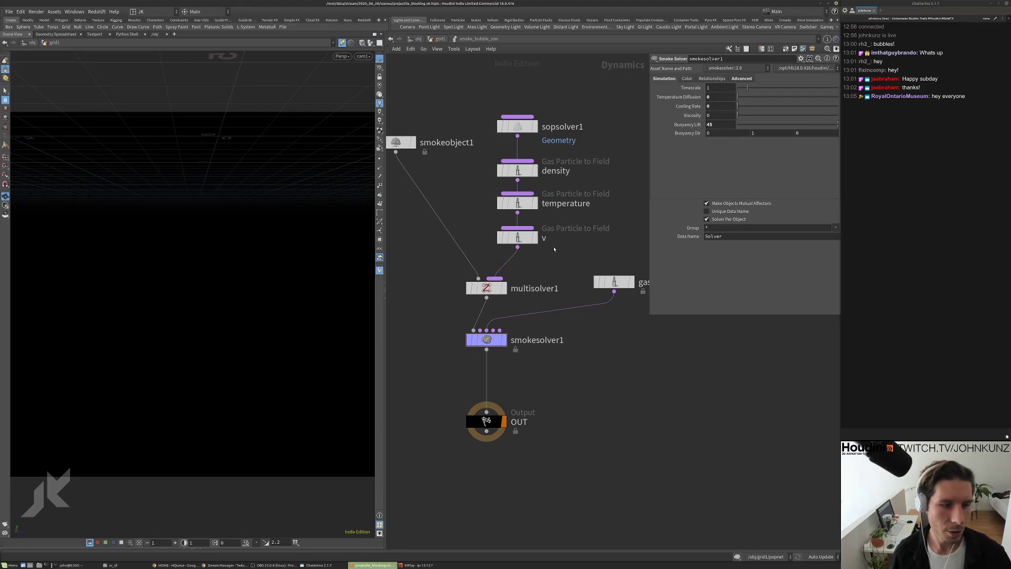
click(517, 237)
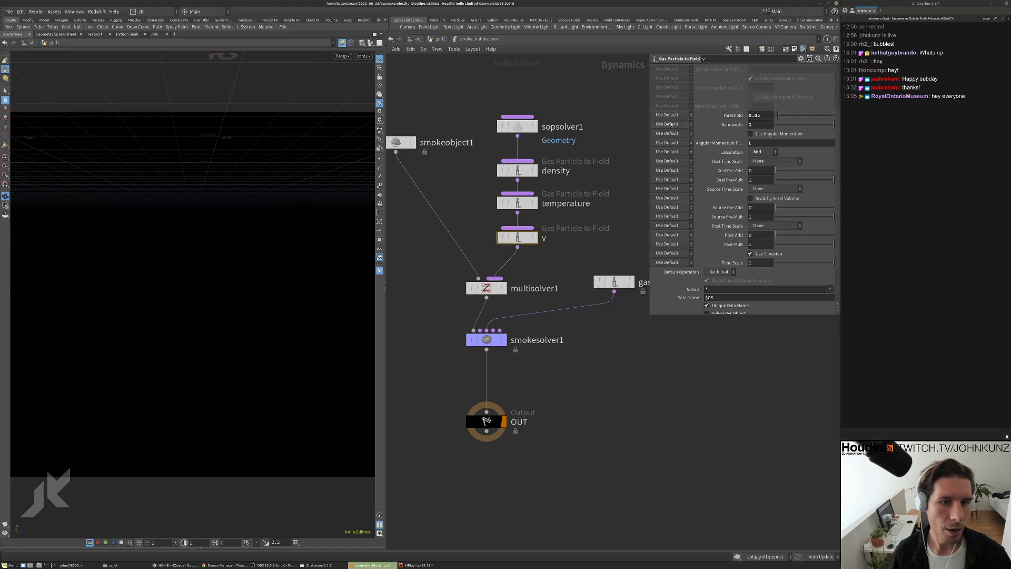
click(758, 216)
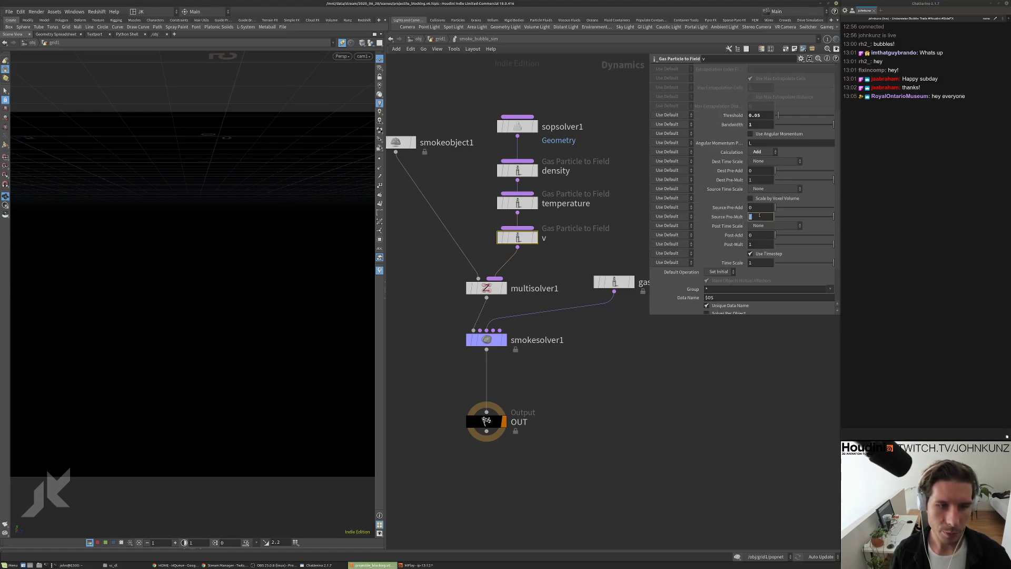
key(Return)
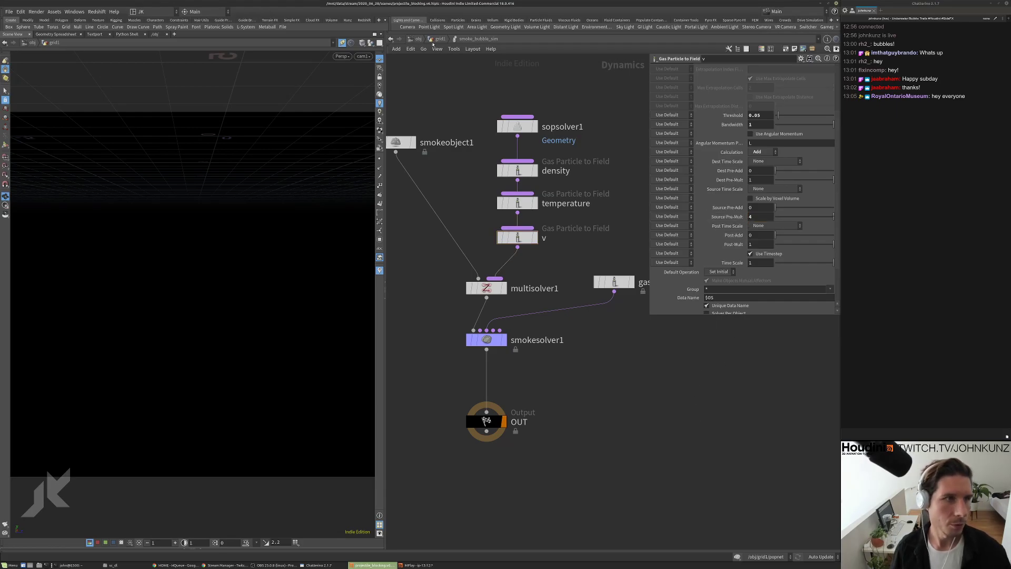
Return to the grid1 network and render a new flipbook with the changed buoyancy and velocity settings
click(437, 39)
middle_drag(452, 334, 458, 309)
click(5, 525)
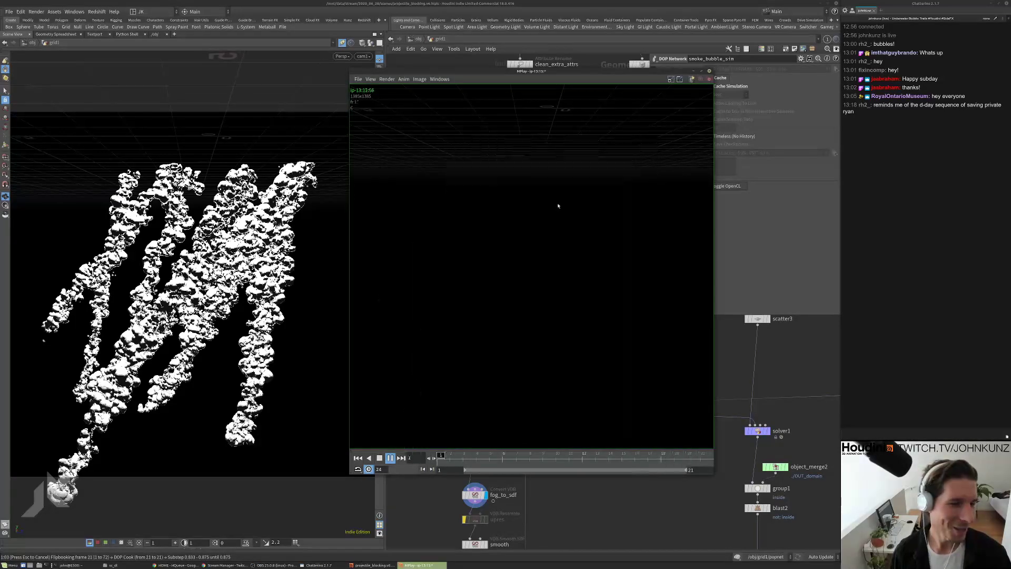
Play the new flipbook from the start and pause on its latest frames to check the smoke shape
key(Up)
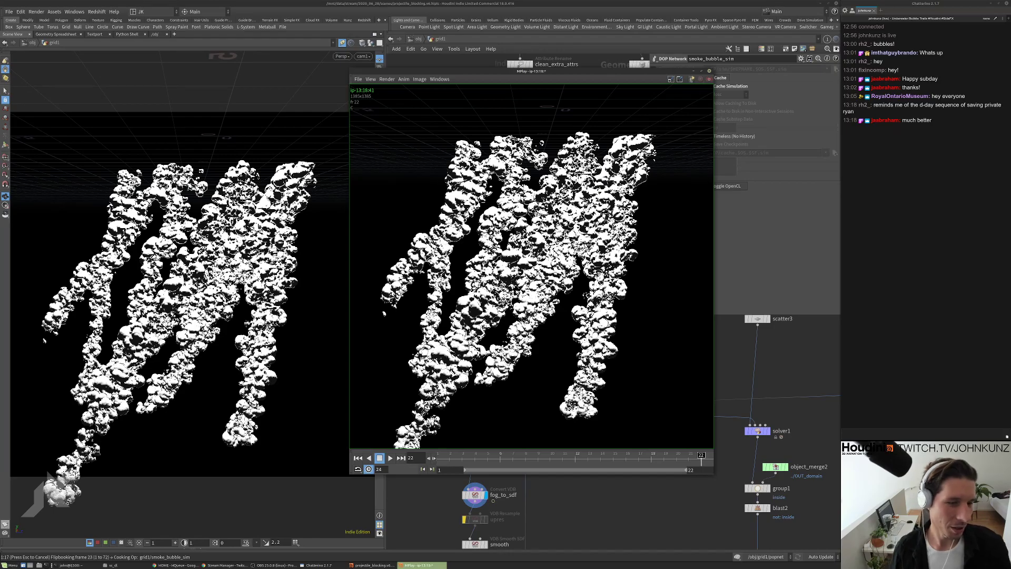
key(Up)
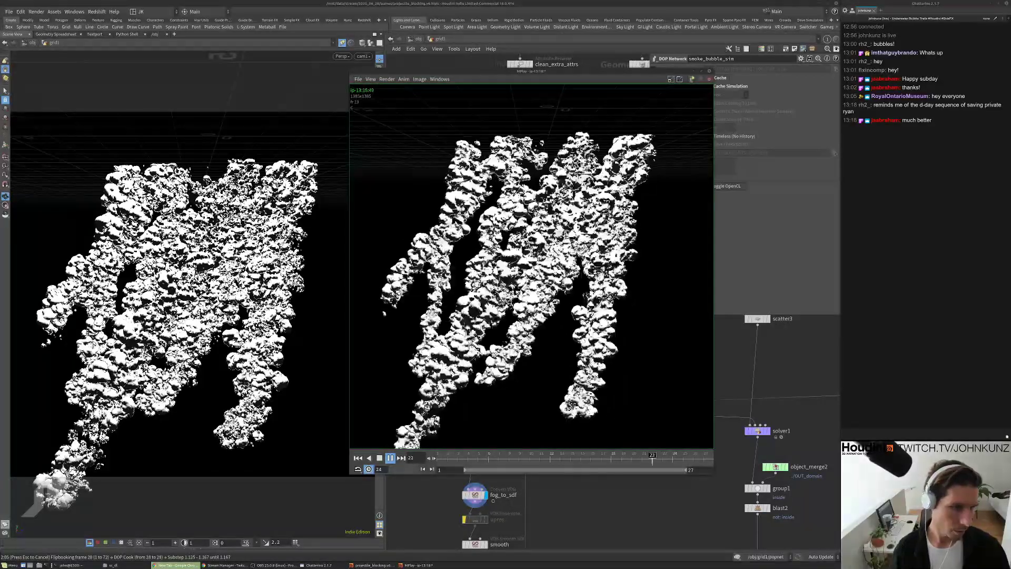
click(519, 228)
key(ctrl+Up)
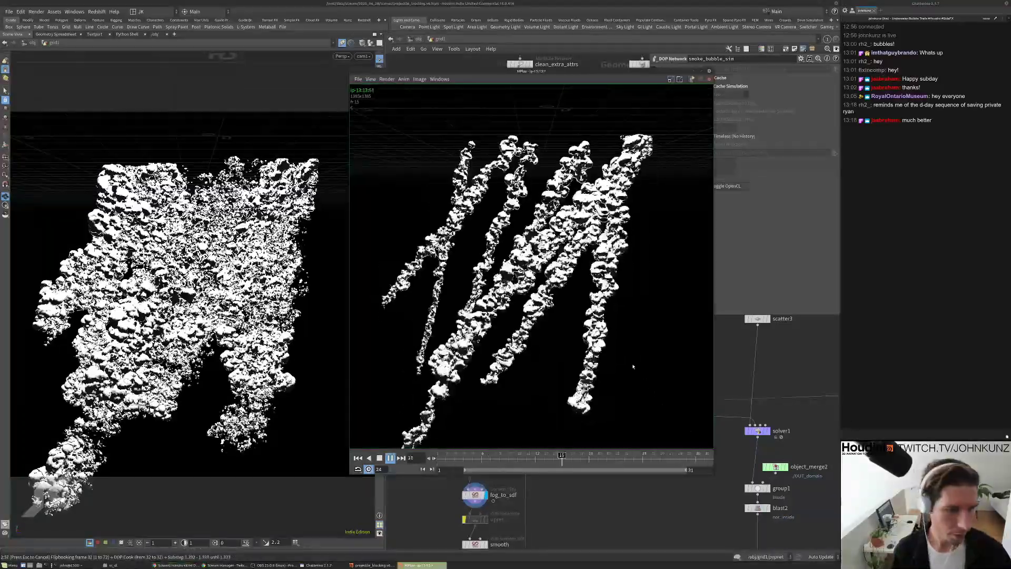
Stop the running flipbook render from the flipbook viewer and return to the network
click(720, 366)
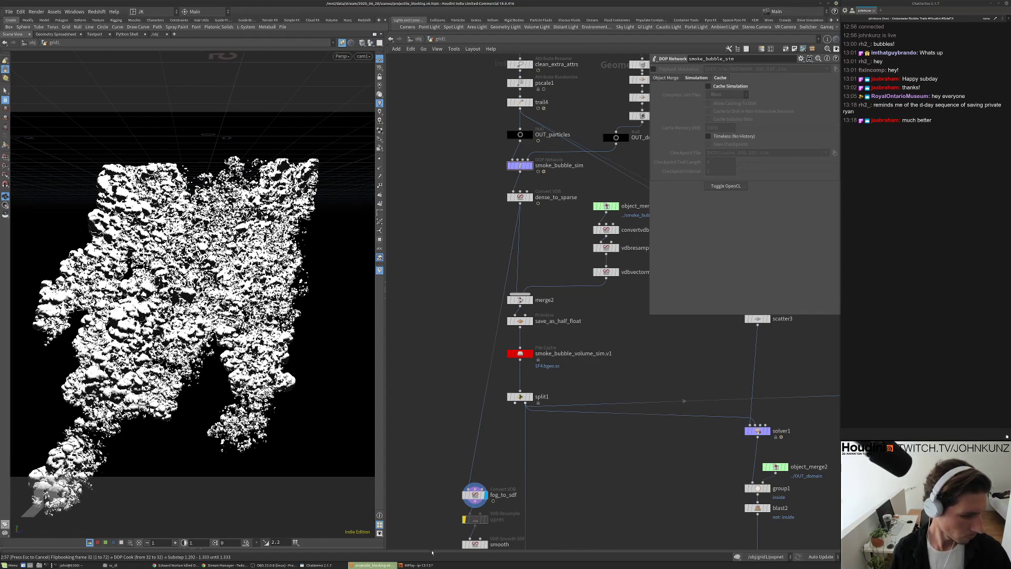
click(421, 565)
key(Escape)
click(426, 499)
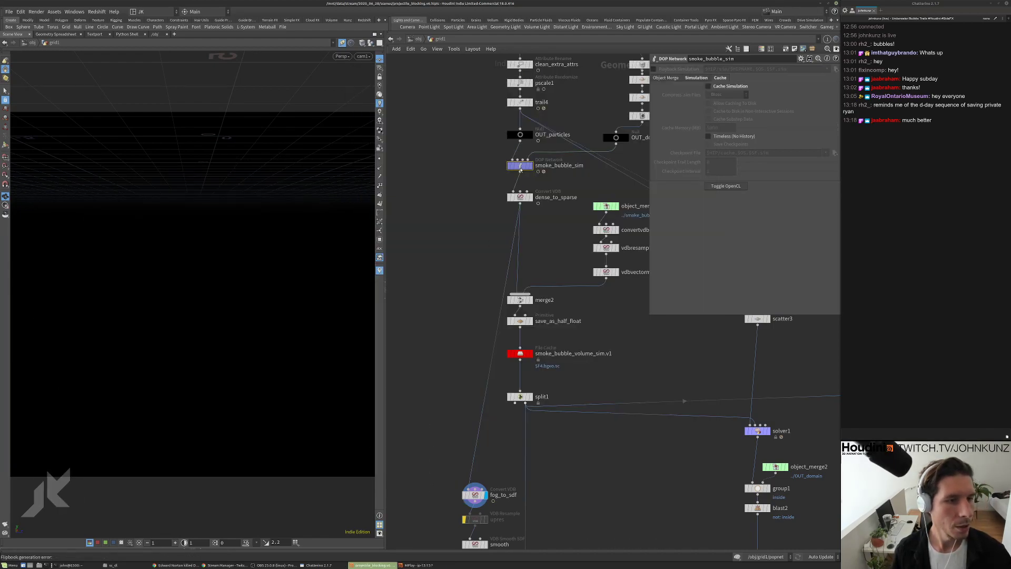
Inside smoke_bubble_sim, set gasturbulence1's scale to 0.5 and its pulse length to 1.2
double_click(519, 166)
click(622, 287)
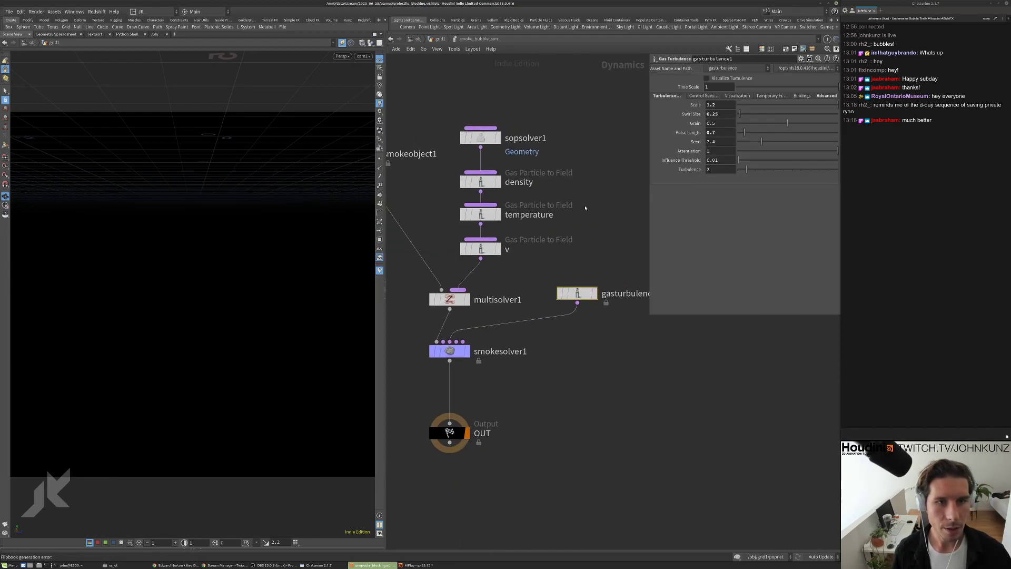
click(716, 104)
text(.5)
key(Return)
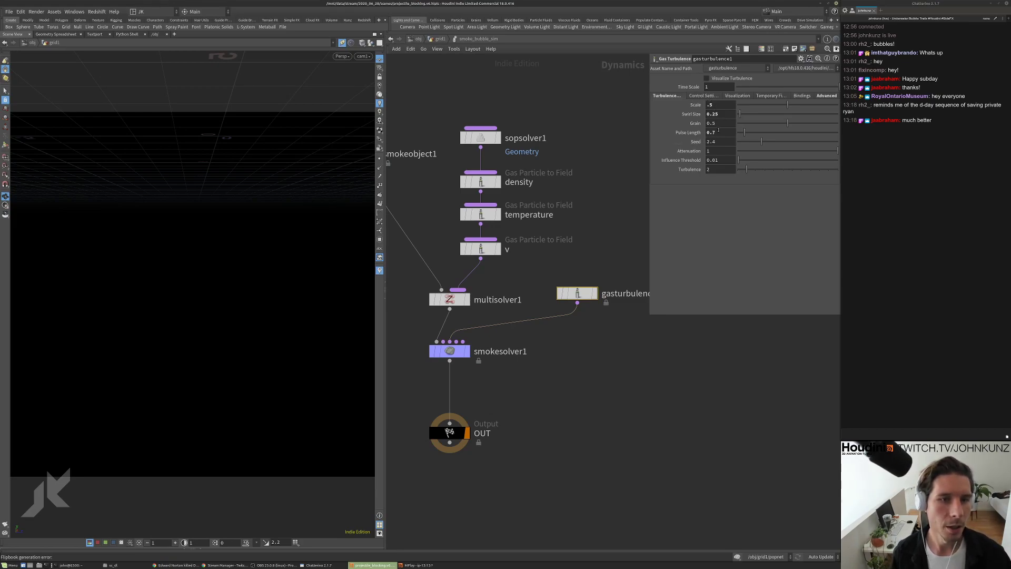
click(708, 132)
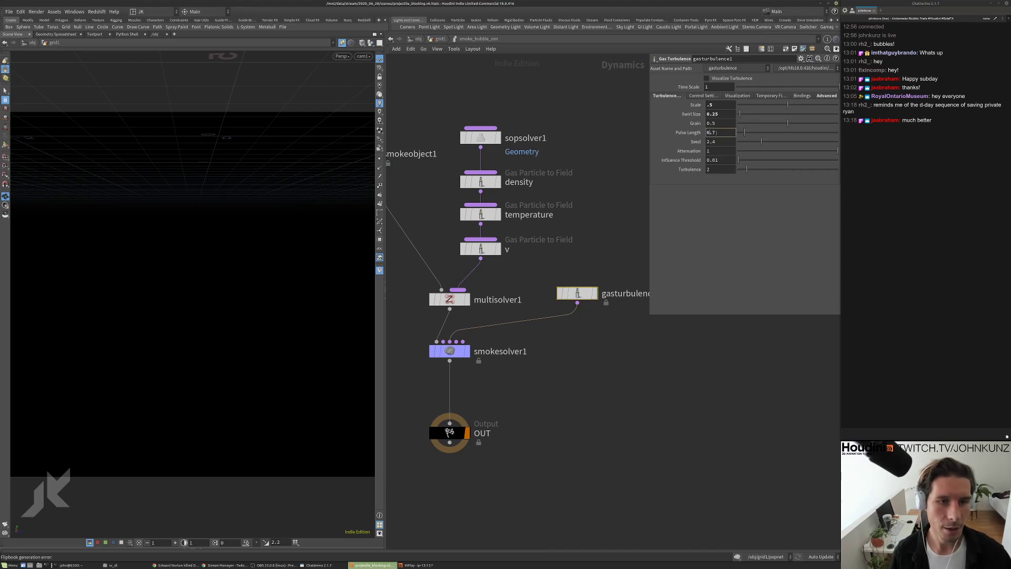
text(1.2)
key(Return)
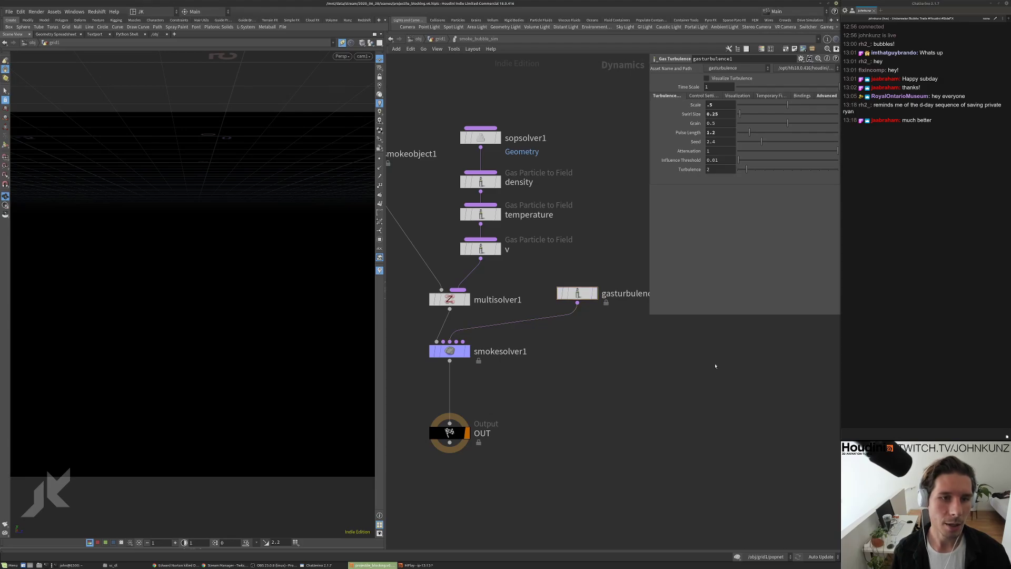
middle_drag(637, 390, 637, 380)
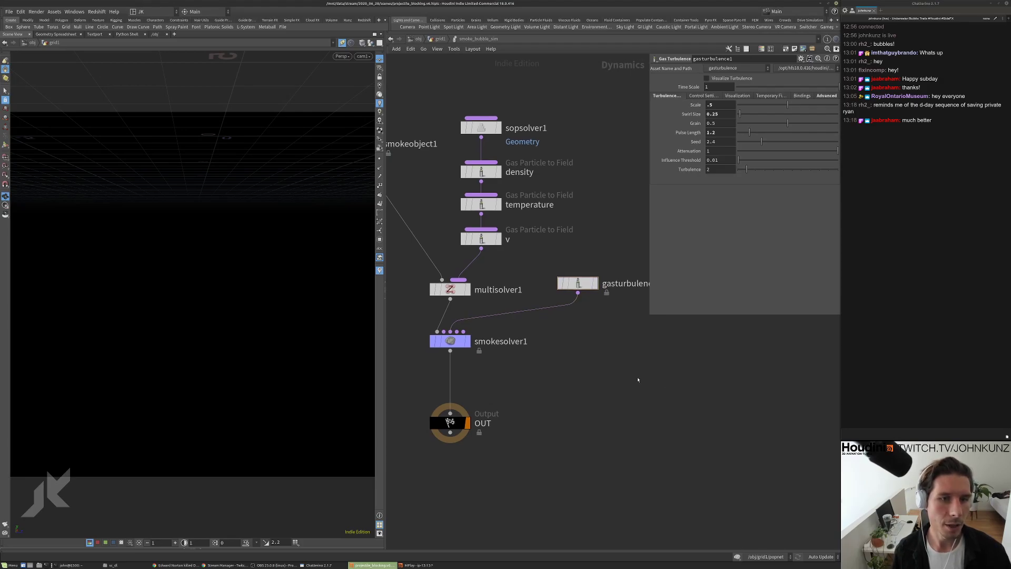
middle_drag(592, 244, 592, 246)
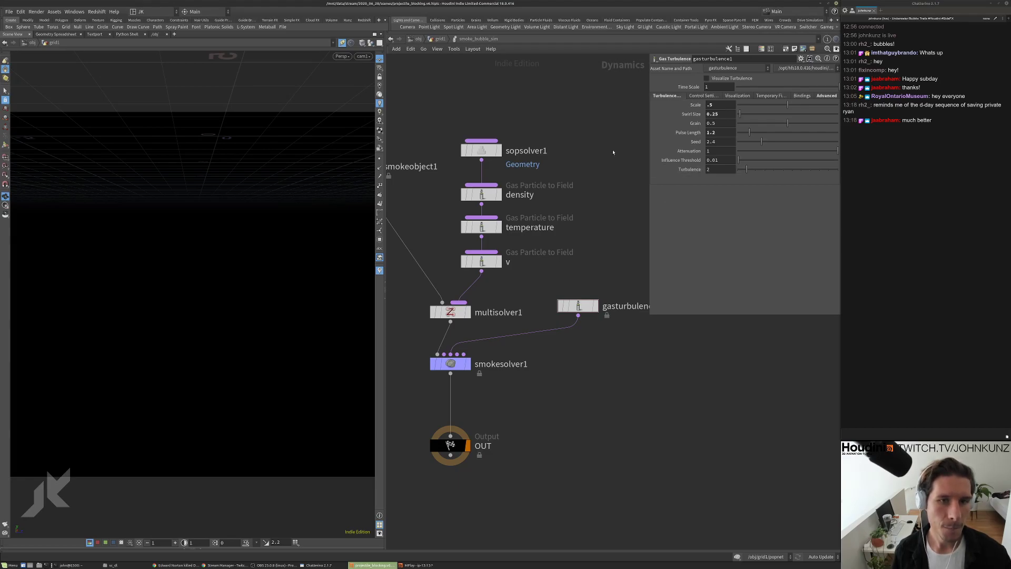
Return to the grid1 network, render a flipbook with the new turbulence, and move the flipbook viewer aside
click(439, 39)
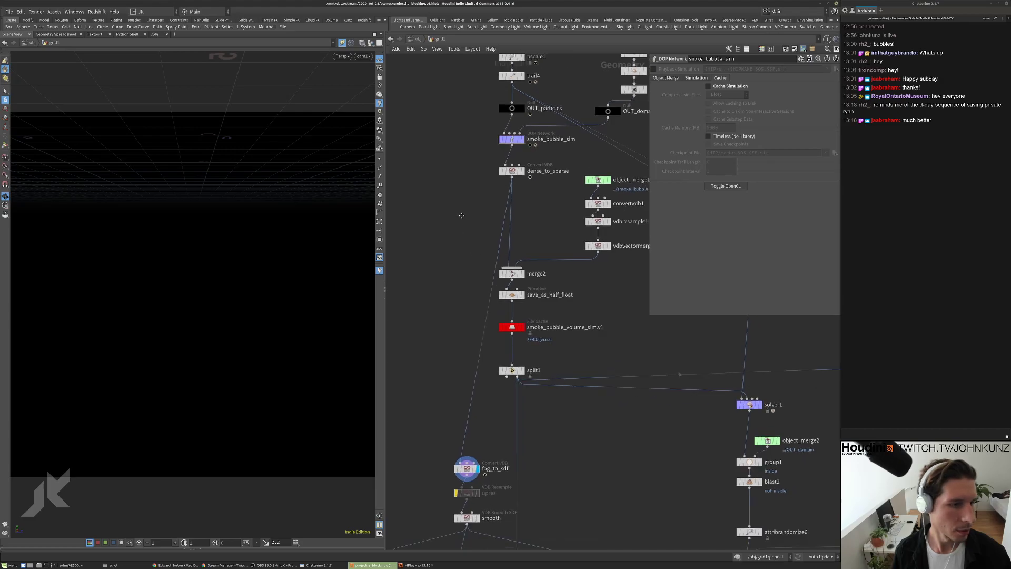
click(5, 524)
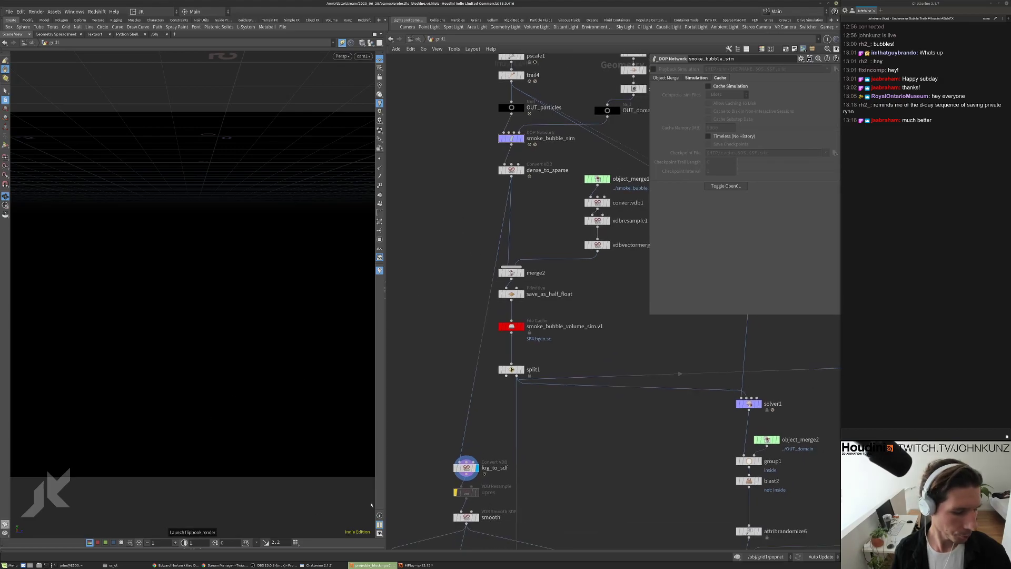
drag(614, 70, 657, 37)
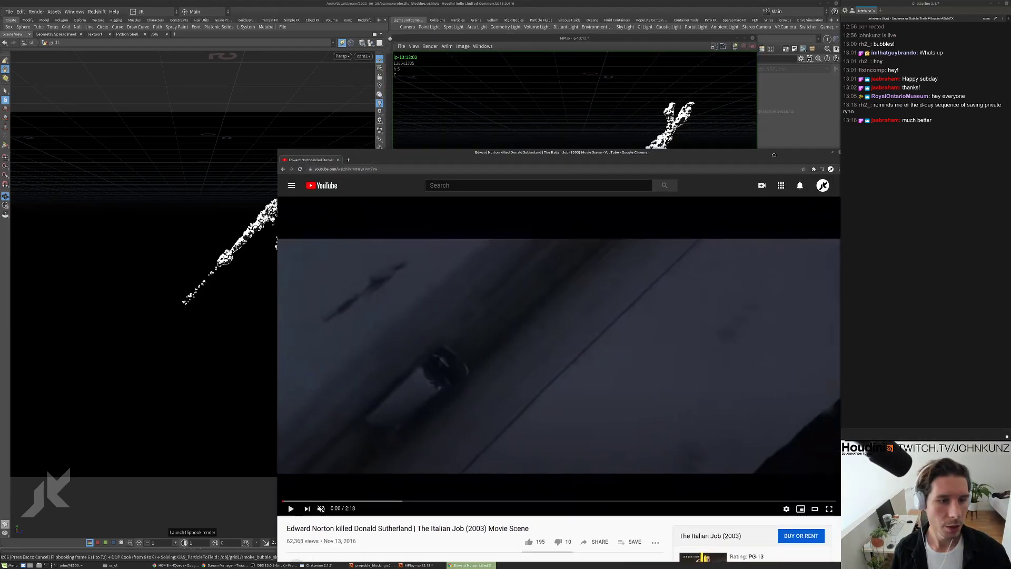
Play The Italian Job scene on YouTube beside the rendering flipbook, skip ahead to 0:53, and return to the flipbook viewer
drag(774, 155, 498, 206)
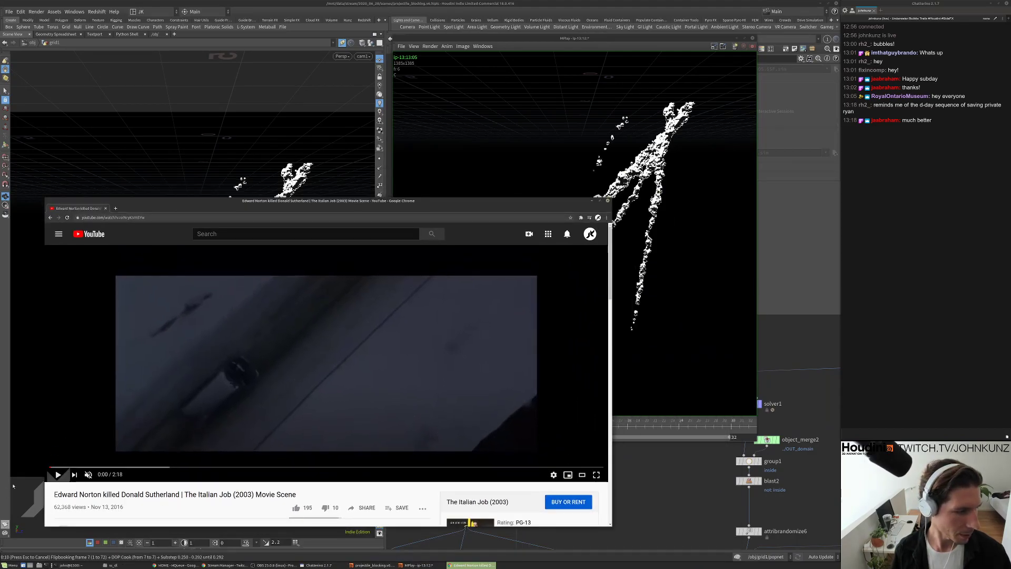
click(58, 474)
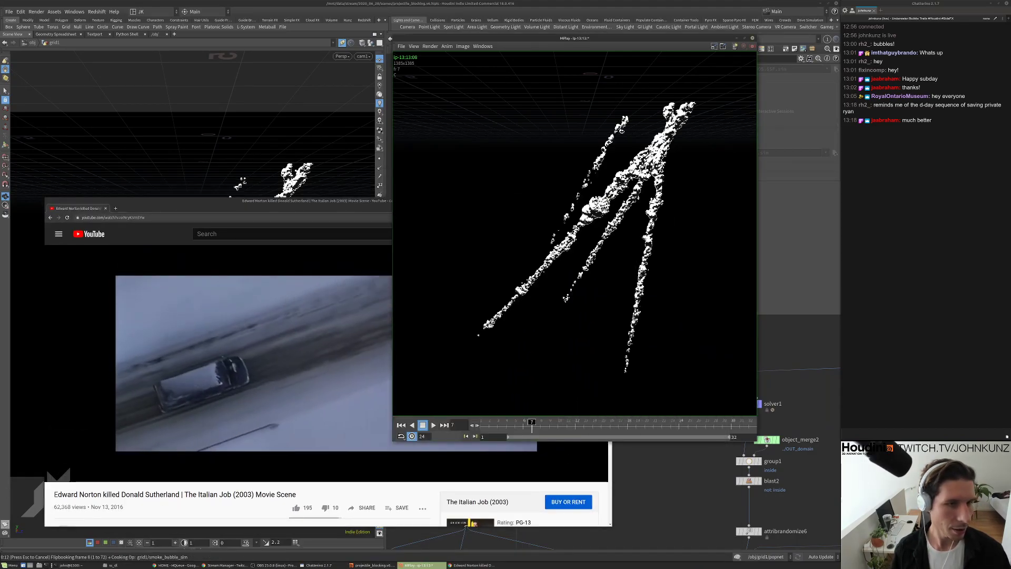
drag(641, 39, 694, 33)
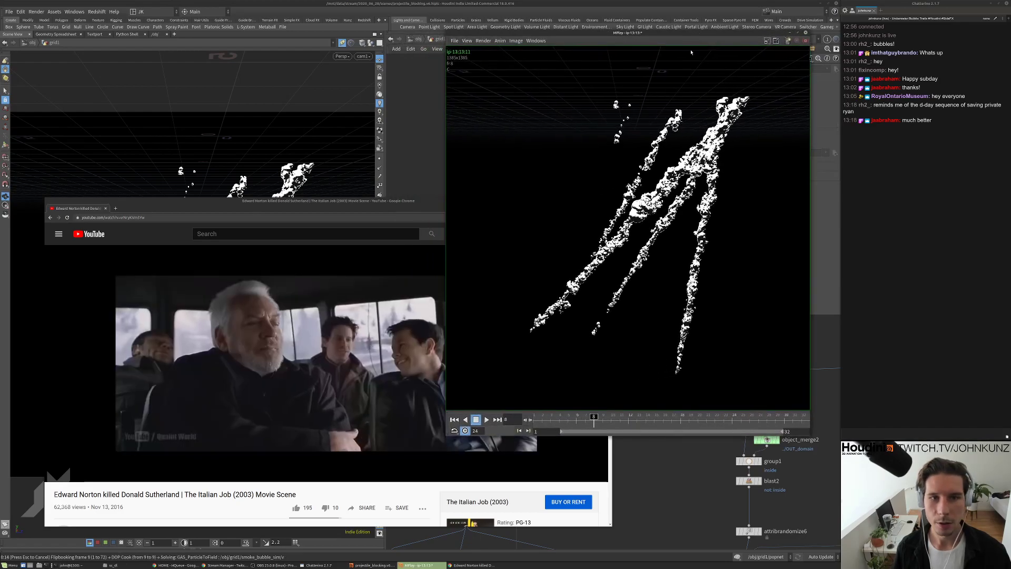
click(336, 210)
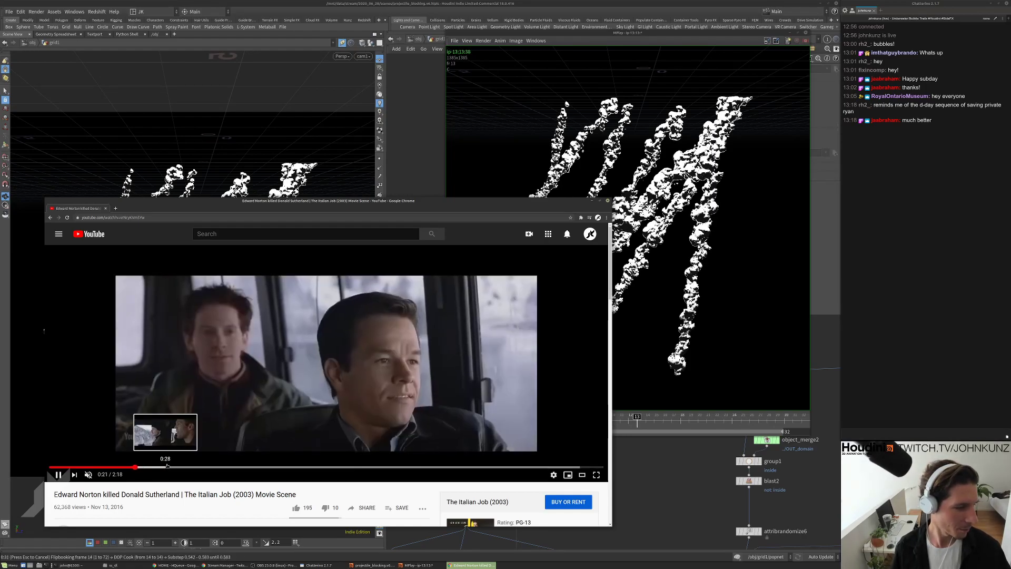
click(228, 467)
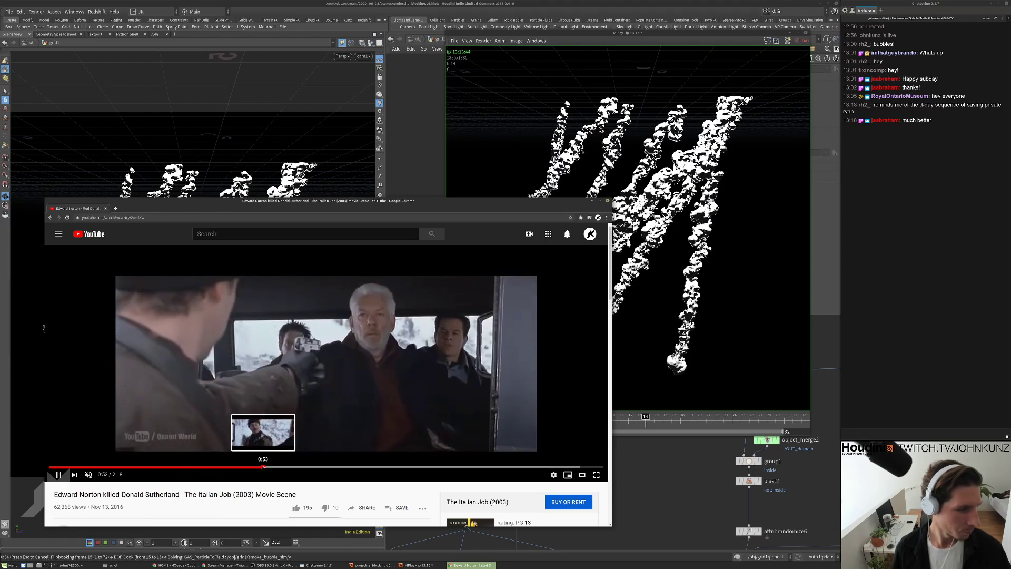
click(264, 467)
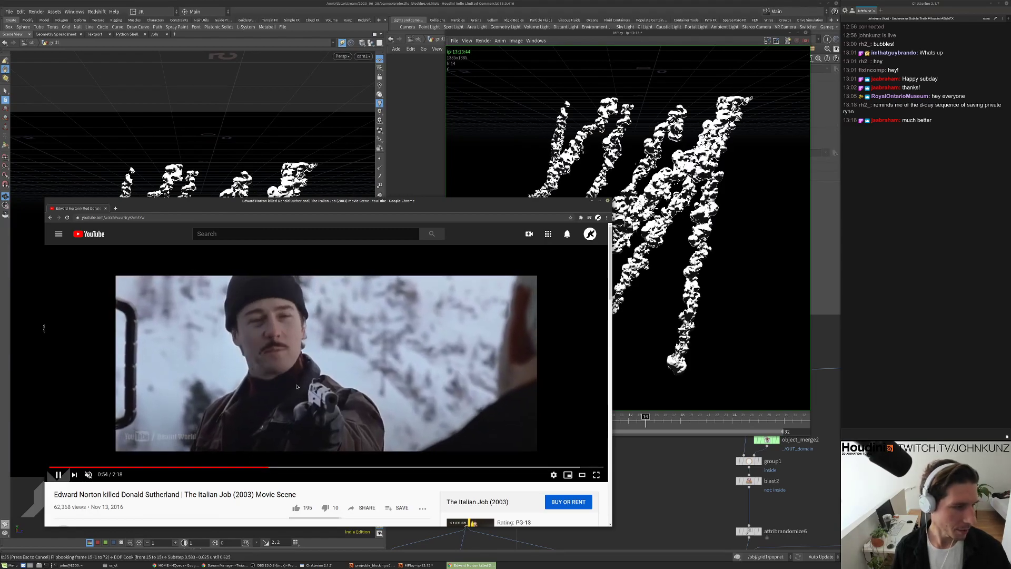
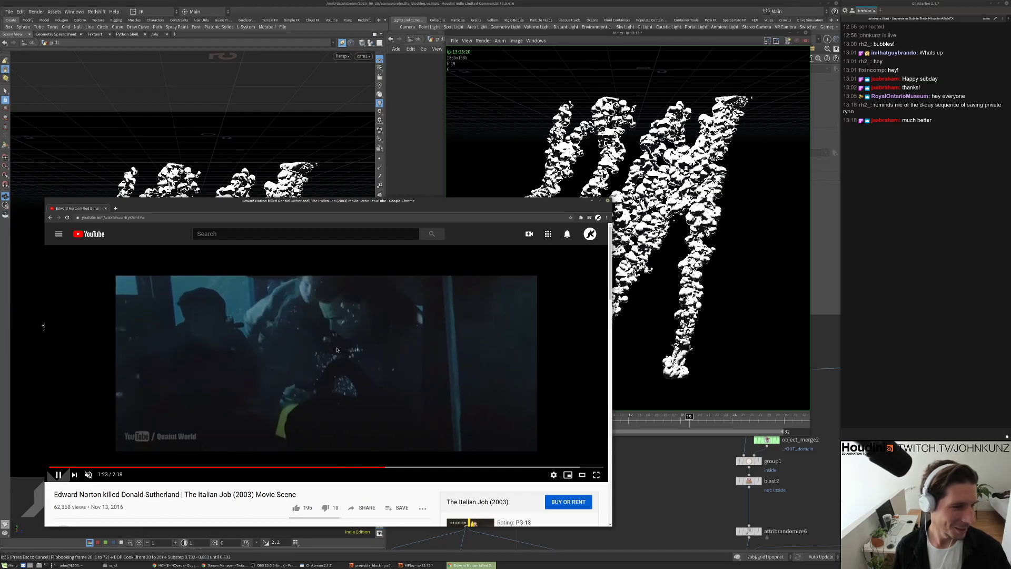
key(alt+Tab)
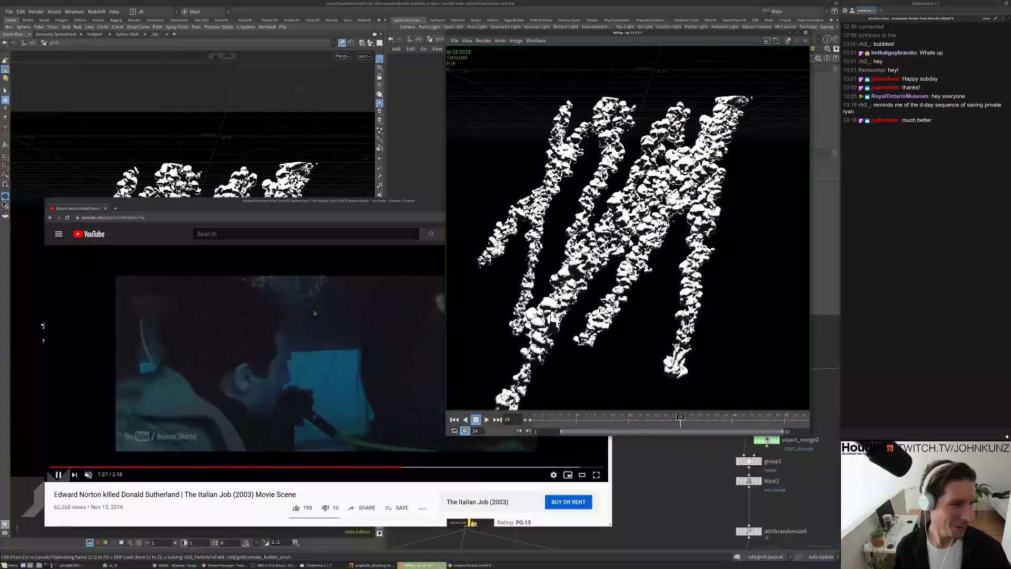
Replay the underwater bullet shots from about 1:24 in the YouTube clip and move the browser window clear of the flipbook viewer
key(alt+Tab)
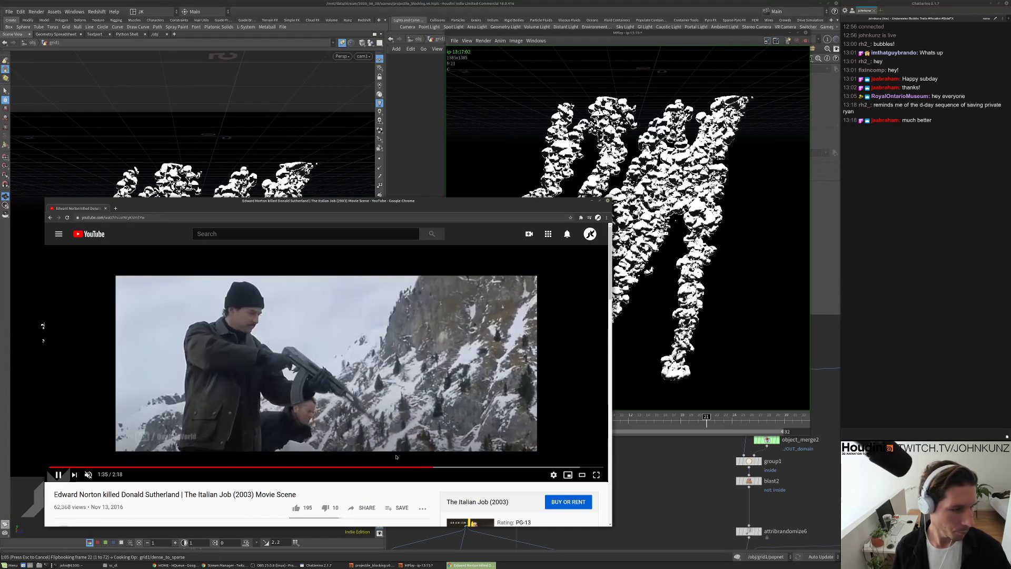
click(384, 465)
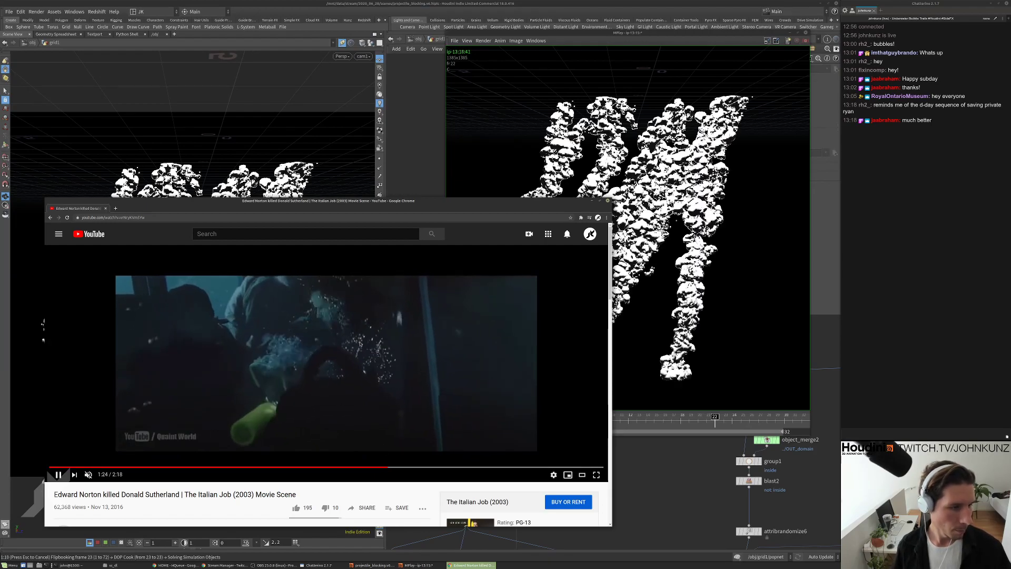
click(645, 337)
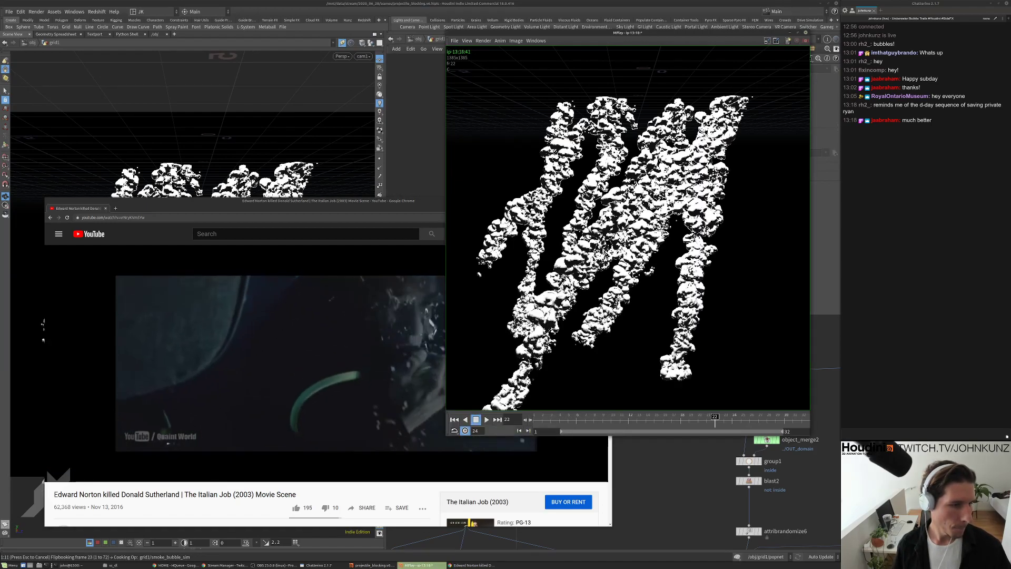
click(487, 420)
drag(400, 202, 345, 206)
click(595, 184)
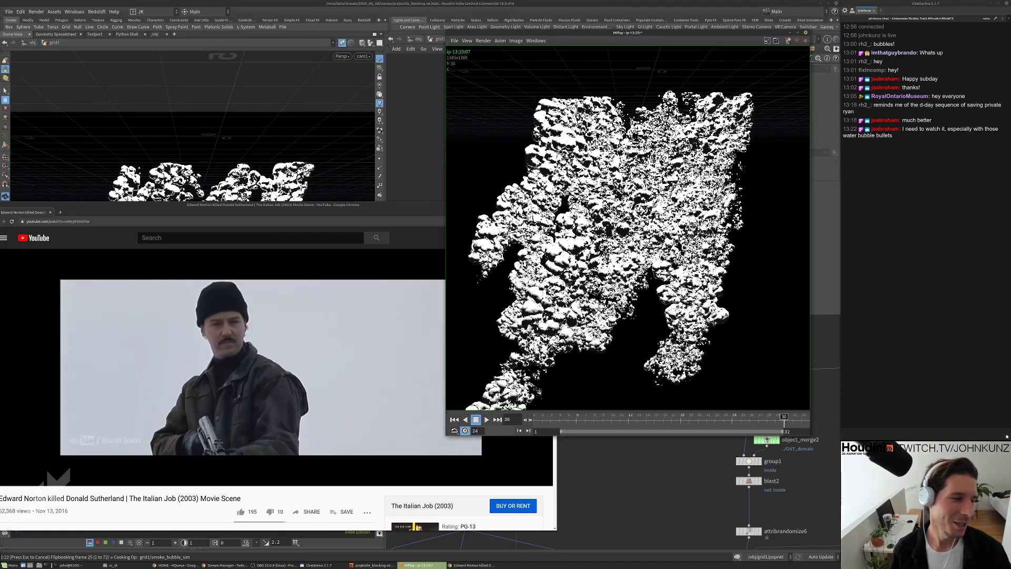
click(335, 212)
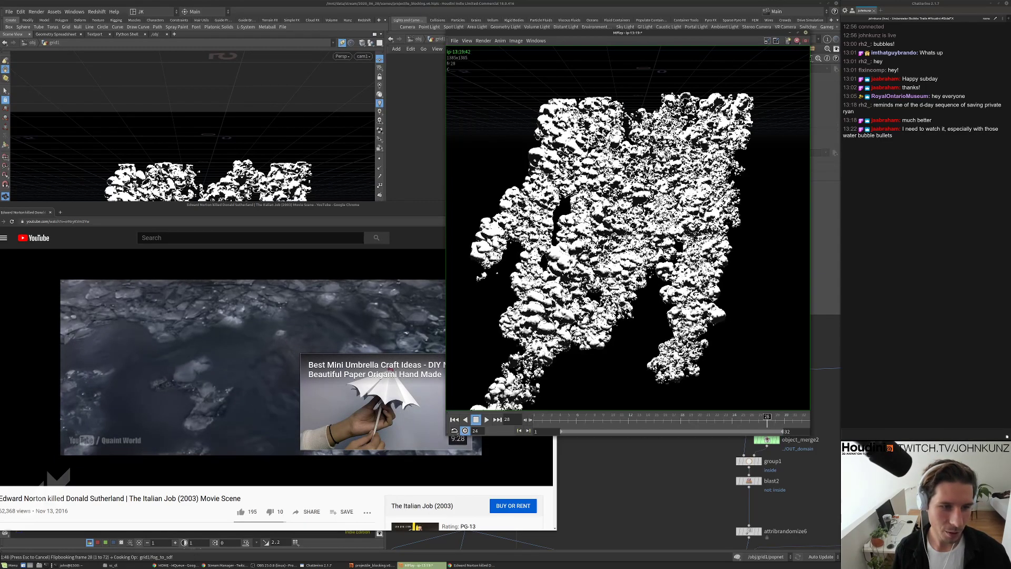
Step through the rendered flipbook frames and play the smoke bubble sequence back to review the turbulence
key(Up)
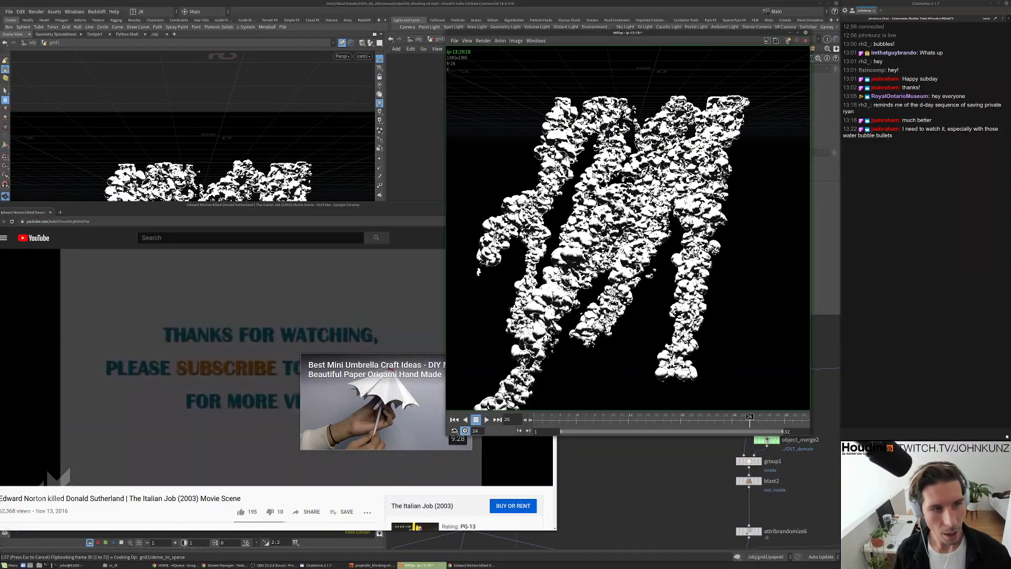
key(Left)
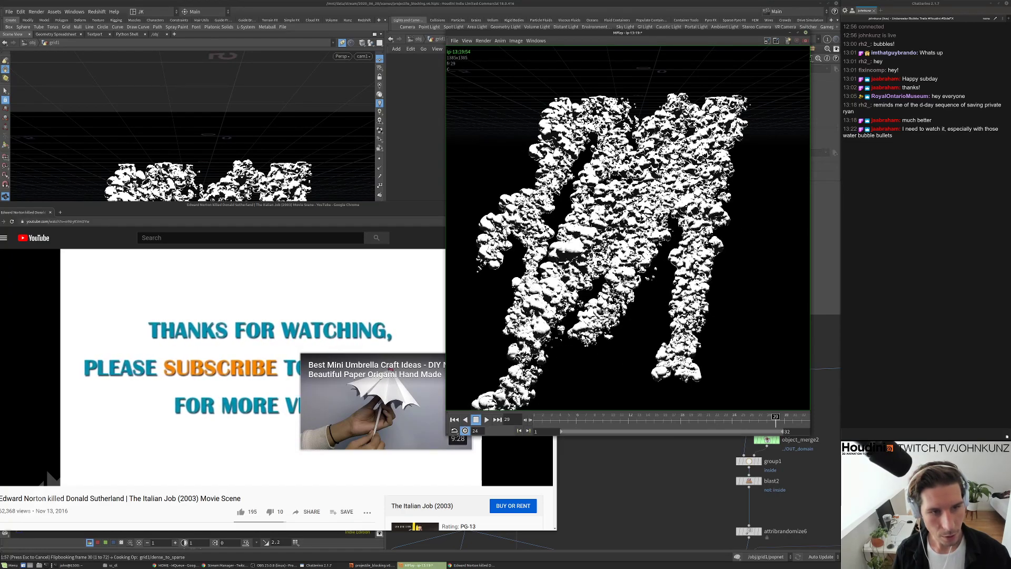
key(Up)
key(Up)
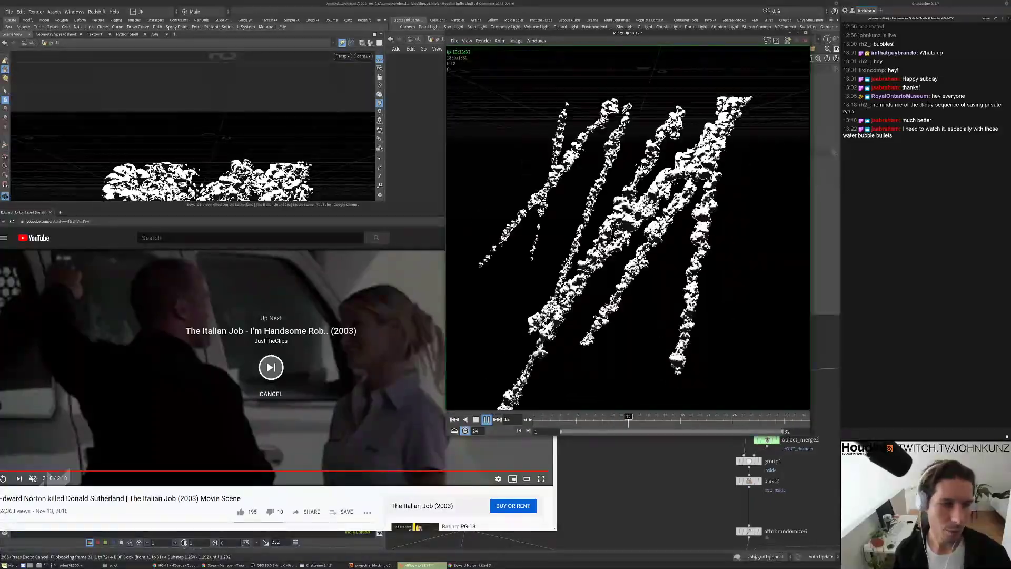
Close the YouTube browser window and cancel the running flipbook render from the grid1 network
click(422, 206)
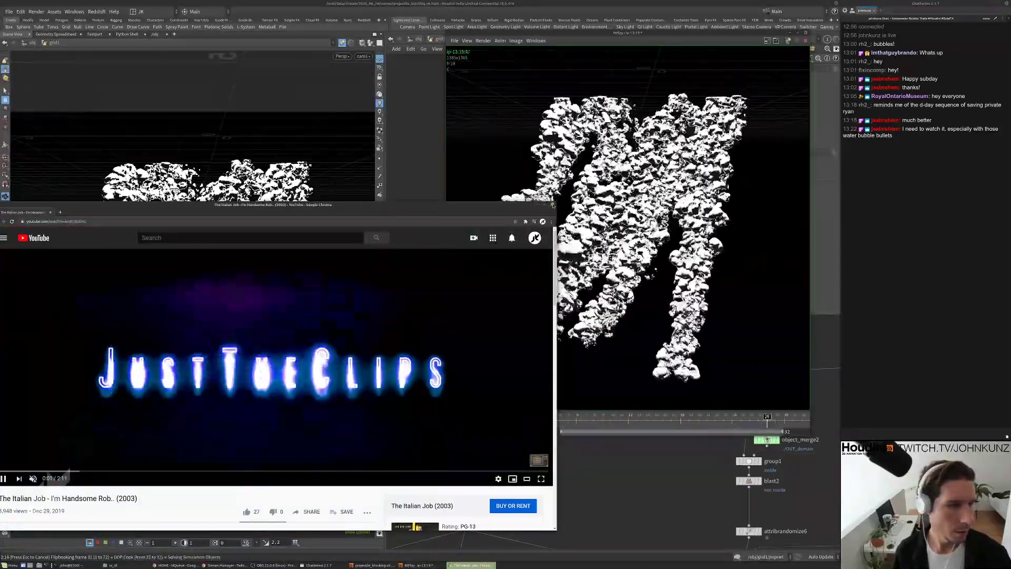
click(552, 205)
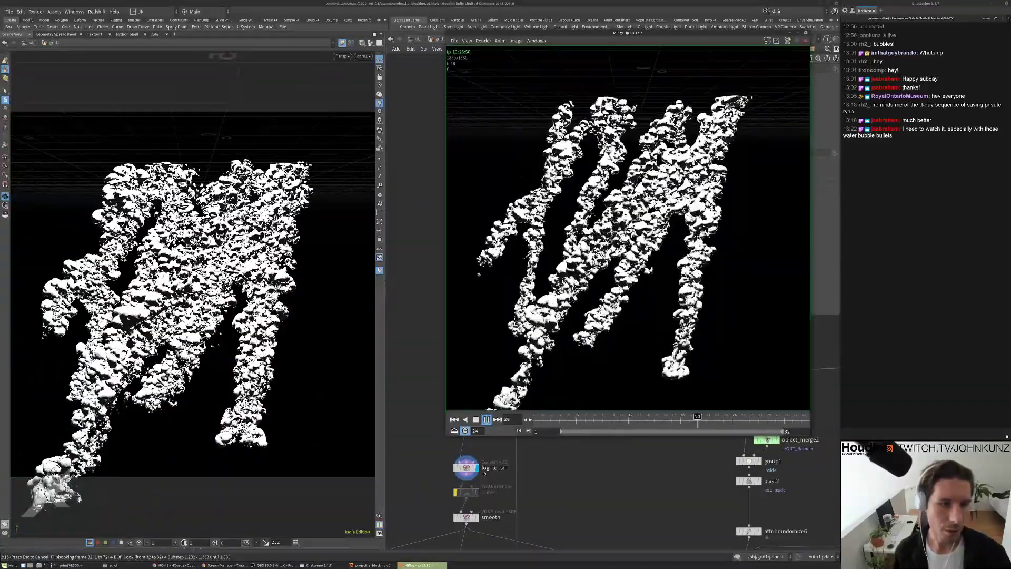
click(605, 476)
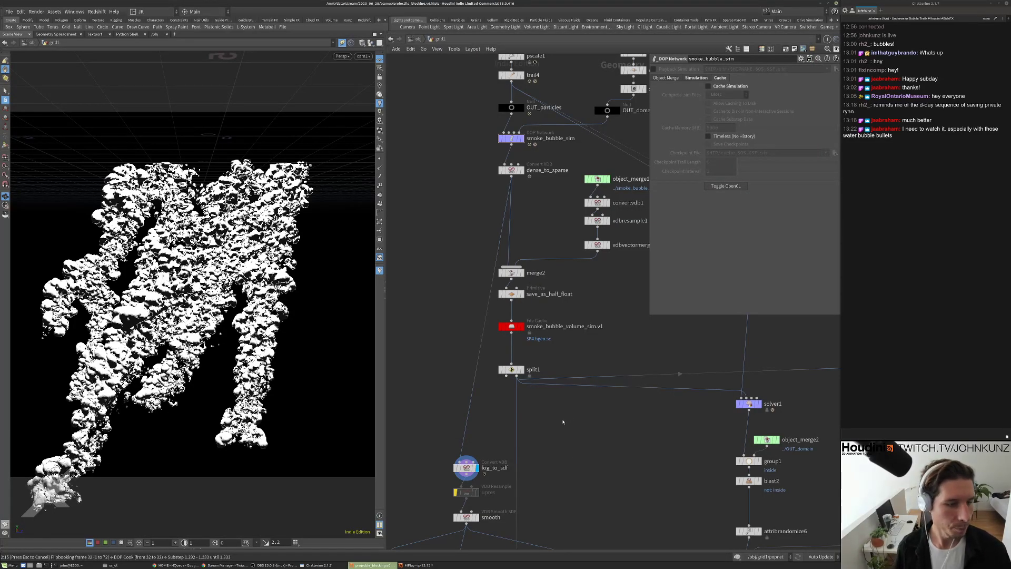
key(Escape)
middle_drag(549, 424, 555, 365)
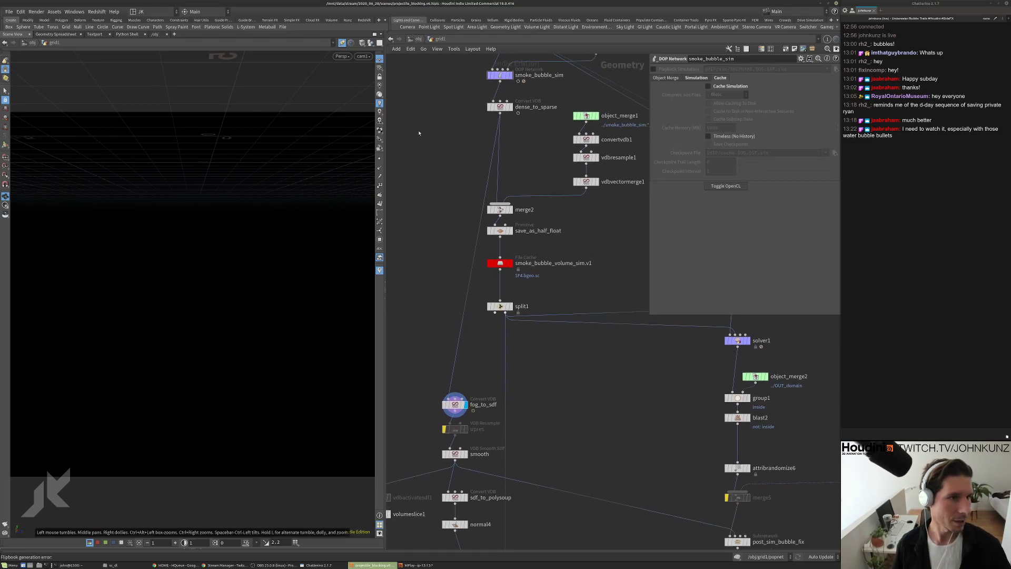
Inspect smokeobject1's creation settings inside smoke_bubble_sim, and return to the grid1 network
double_click(499, 78)
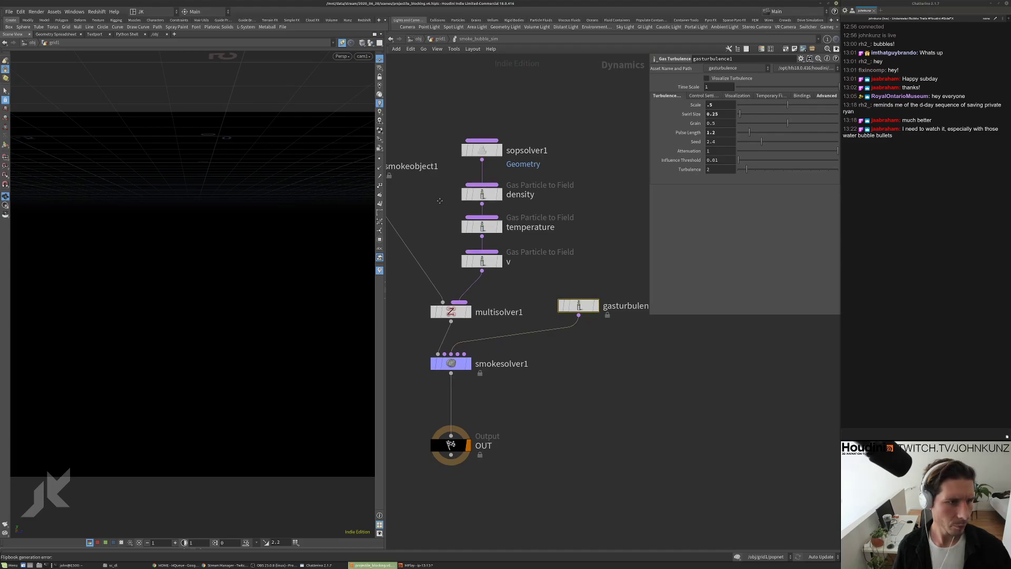
middle_drag(439, 203, 475, 189)
click(400, 152)
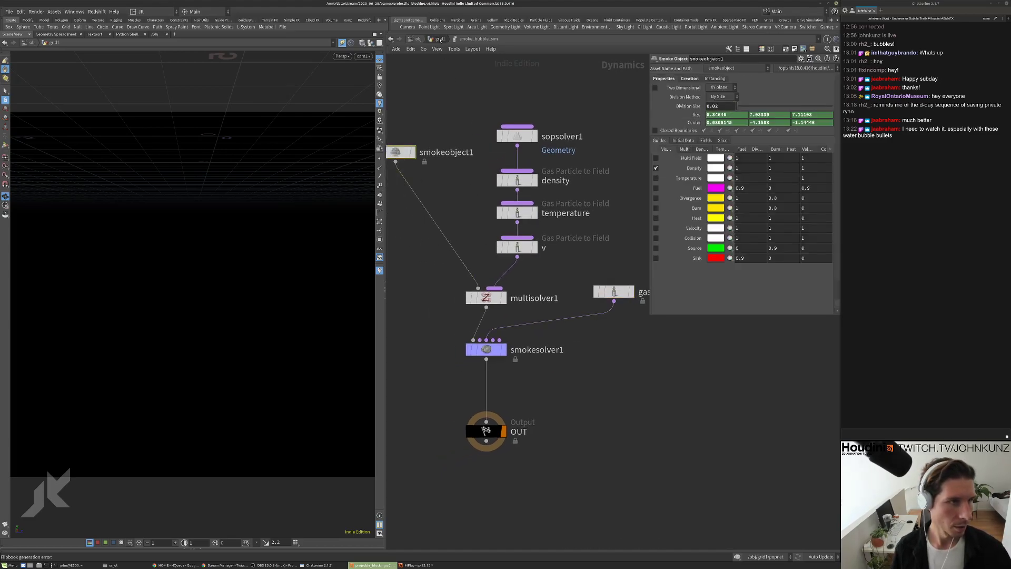
key(u)
middle_click(497, 80)
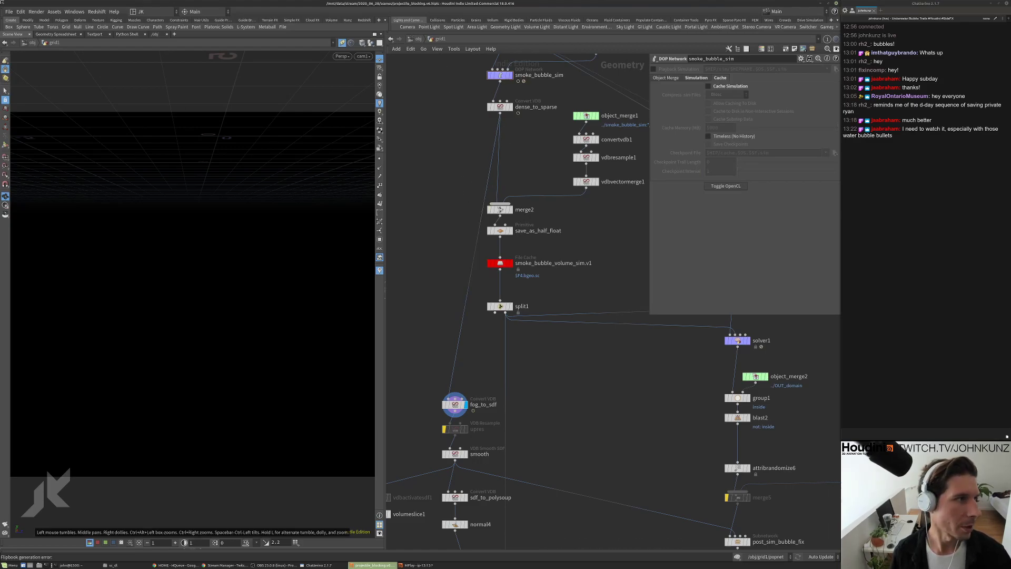
Save the scene and write the smoke_bubble_volume_sim.v1 file cache to disk in the foreground
click(9, 12)
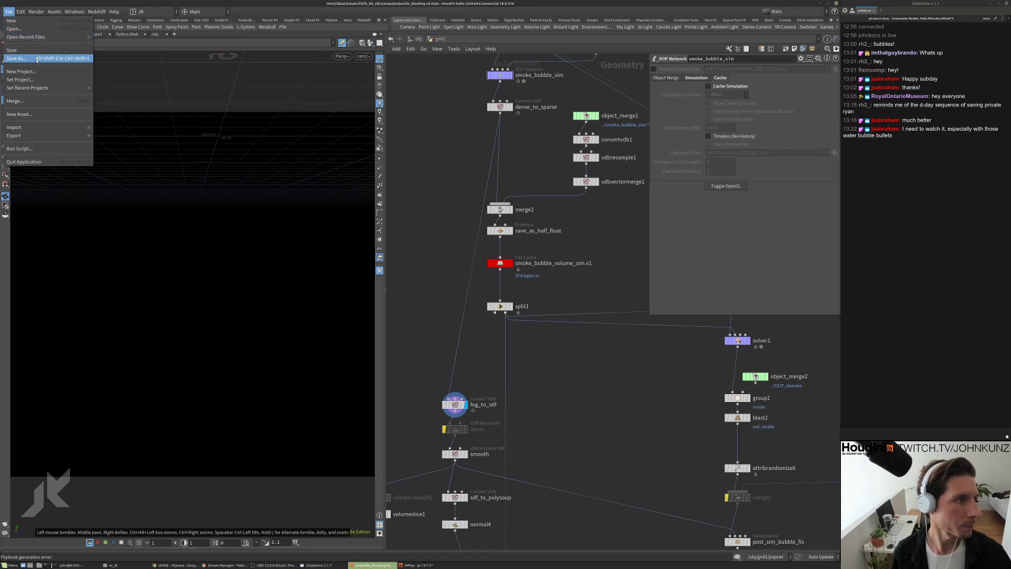
key(ctrl+s)
click(500, 263)
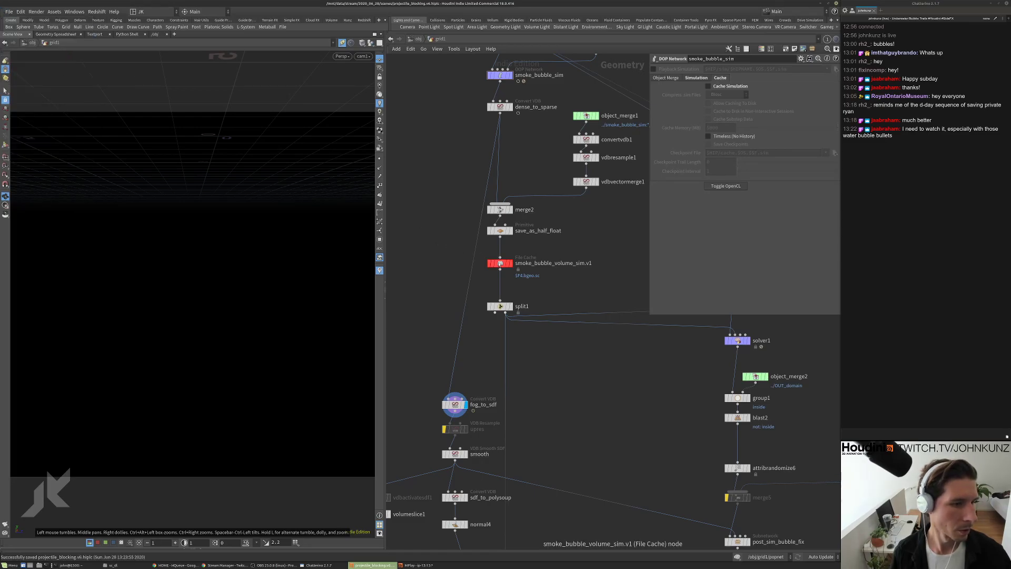
click(731, 115)
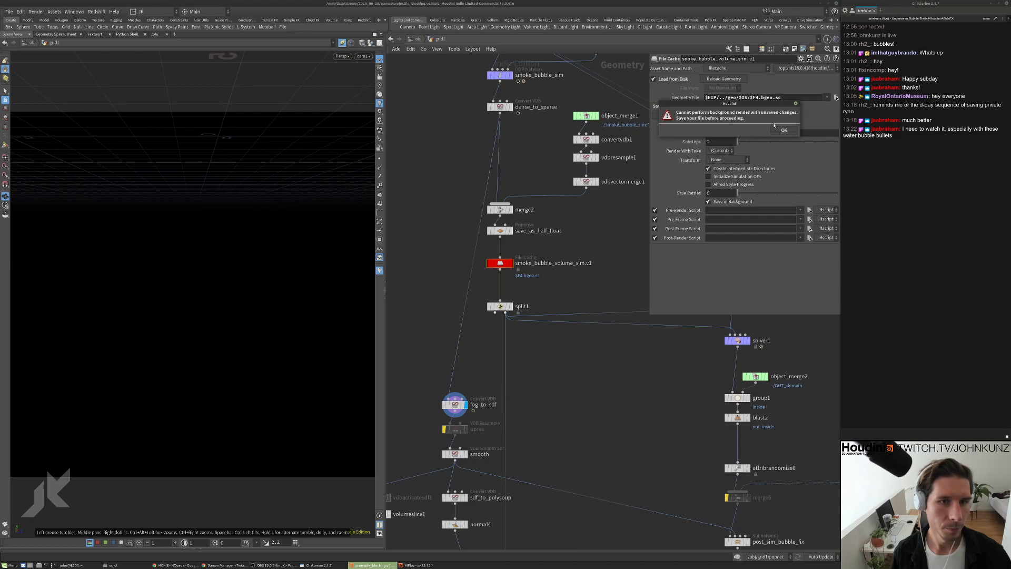
click(784, 130)
middle_drag(549, 307, 542, 279)
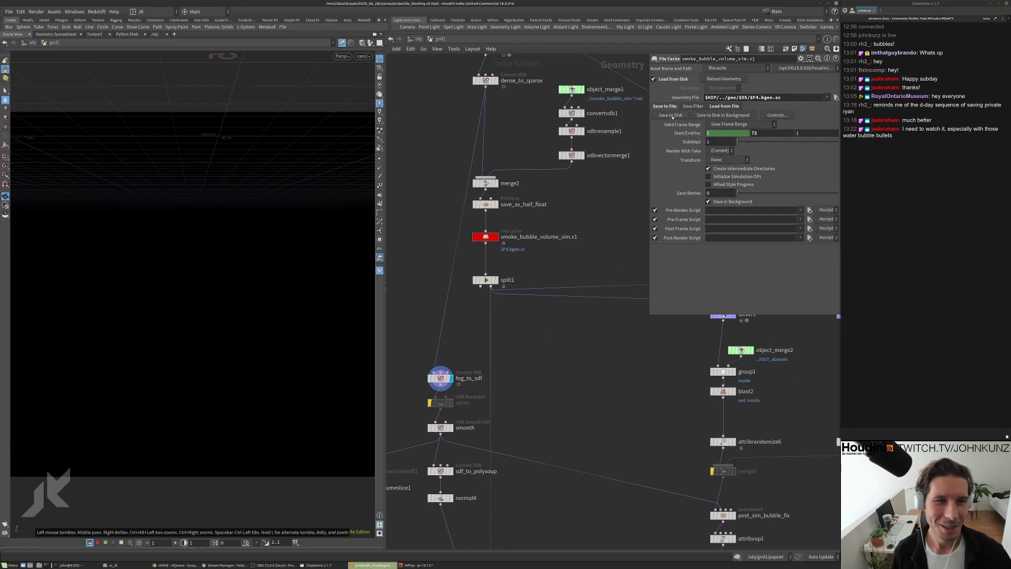
click(672, 116)
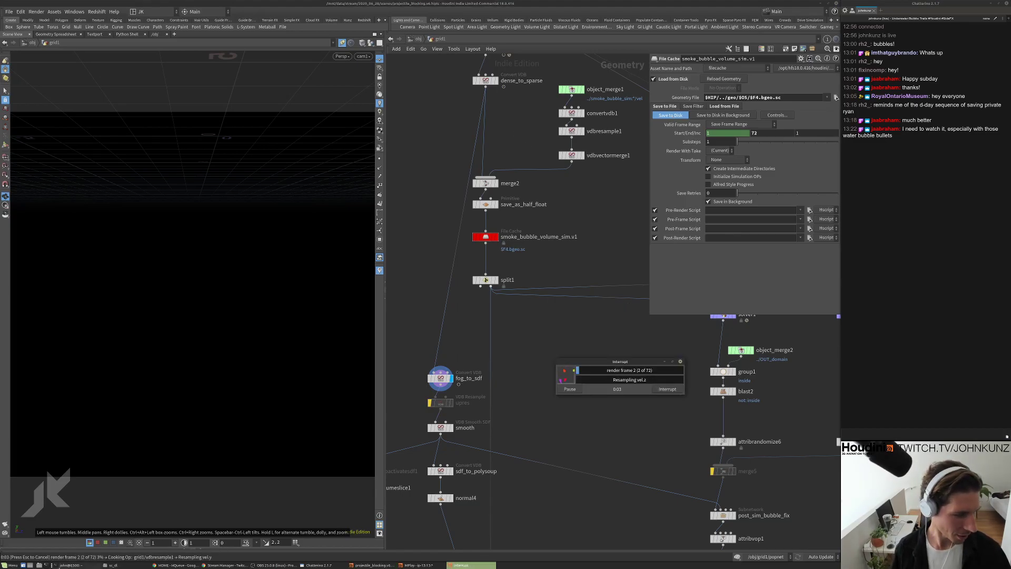
Switch to the terminal and launch a second Houdini session with the houdinifx command
click(59, 567)
text(houdini)
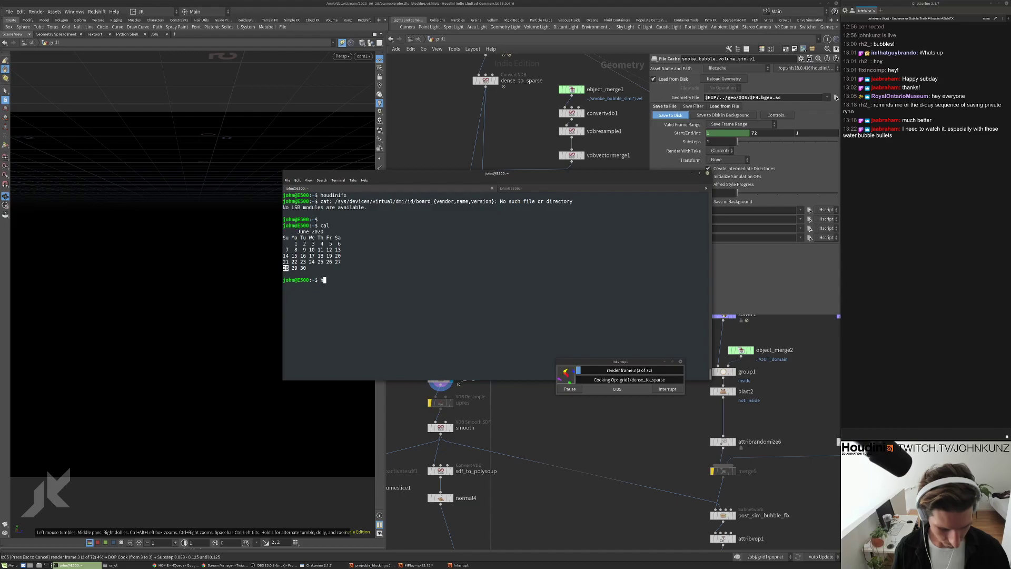
text(fx)
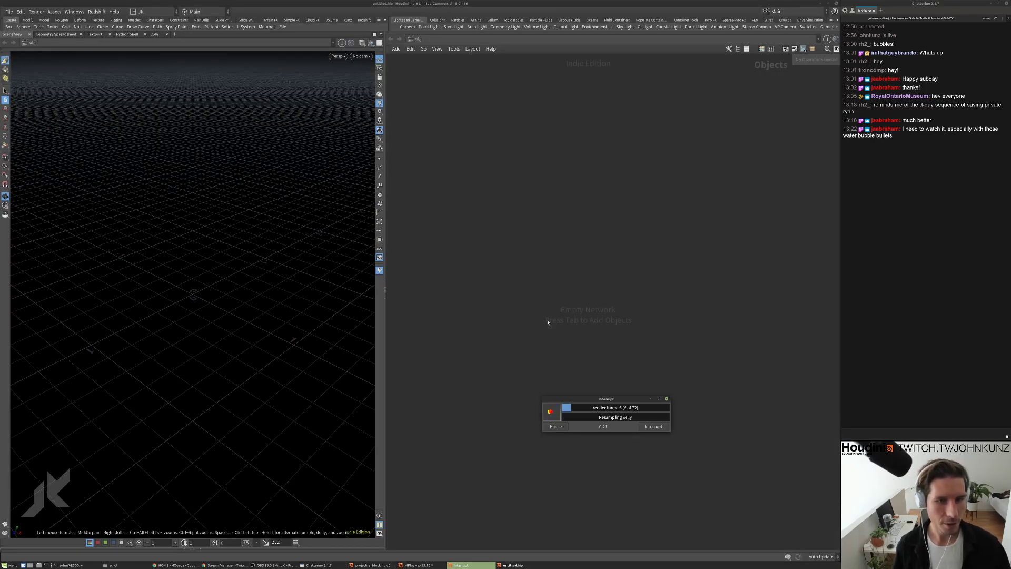
Set the new session's update mode to Manual and open the recent scene projectile_blocking.v6.hiplc
click(9, 11)
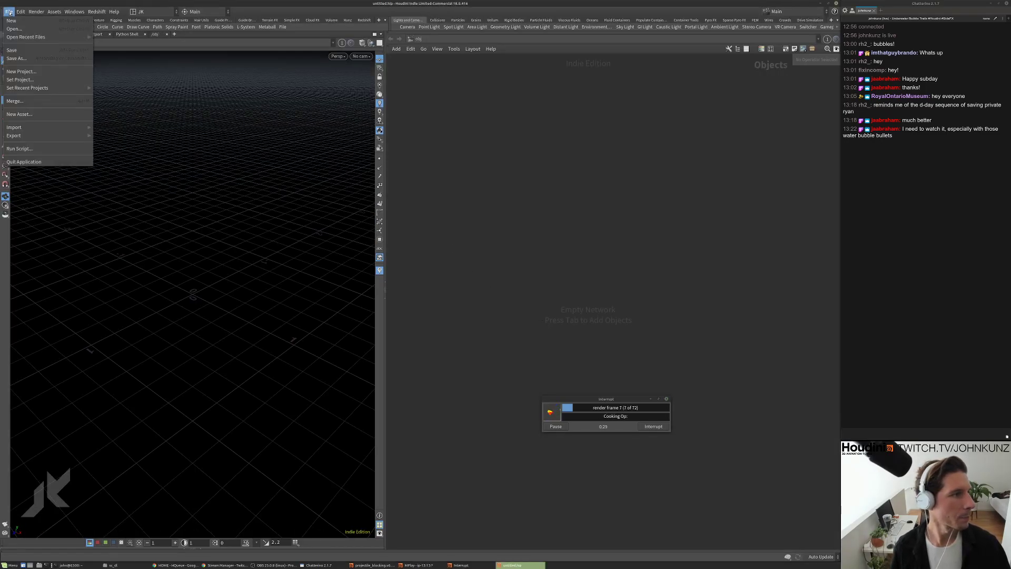
mouse_move(21, 37)
click(519, 132)
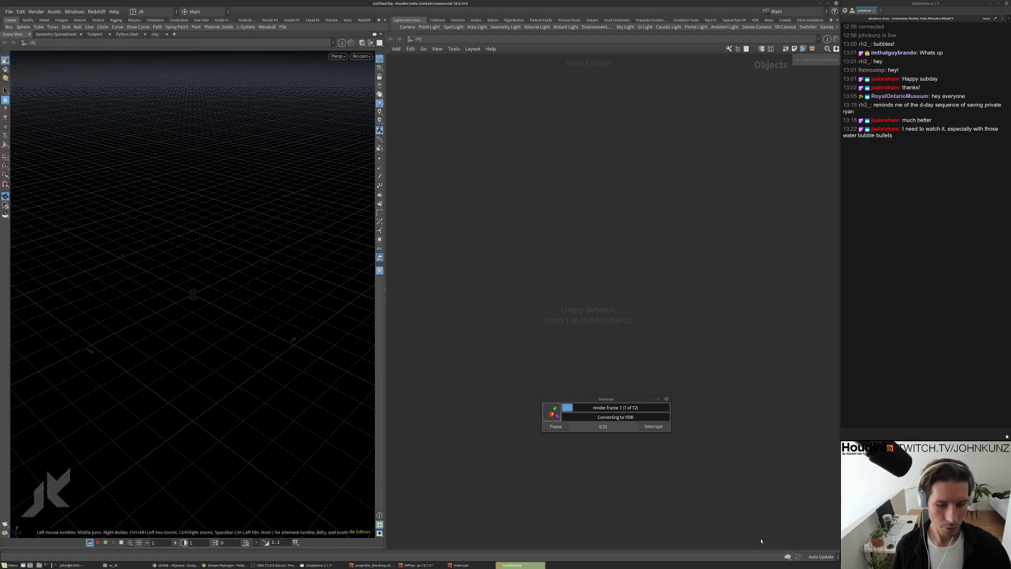
click(820, 557)
click(816, 549)
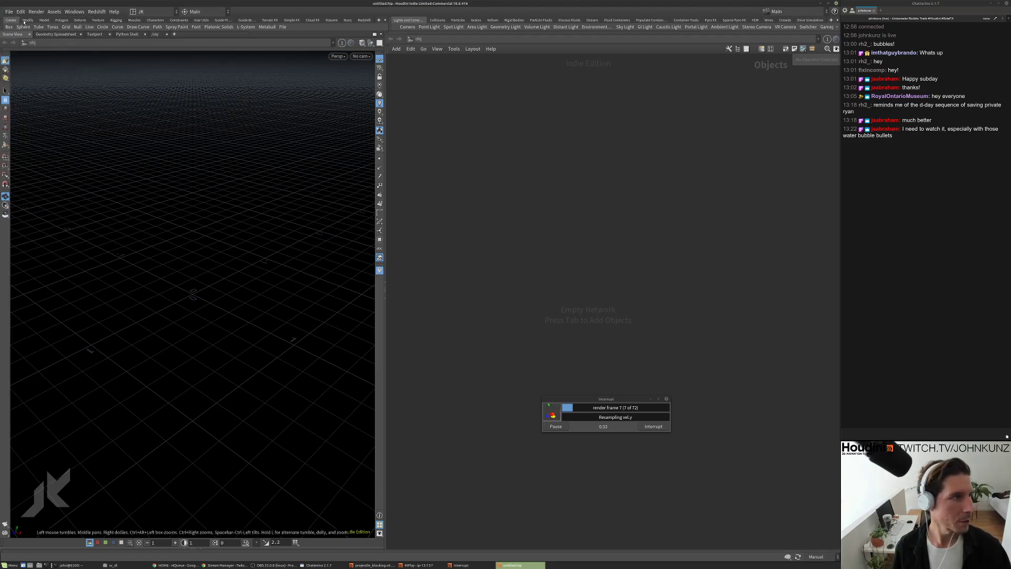
click(11, 11)
key(Escape)
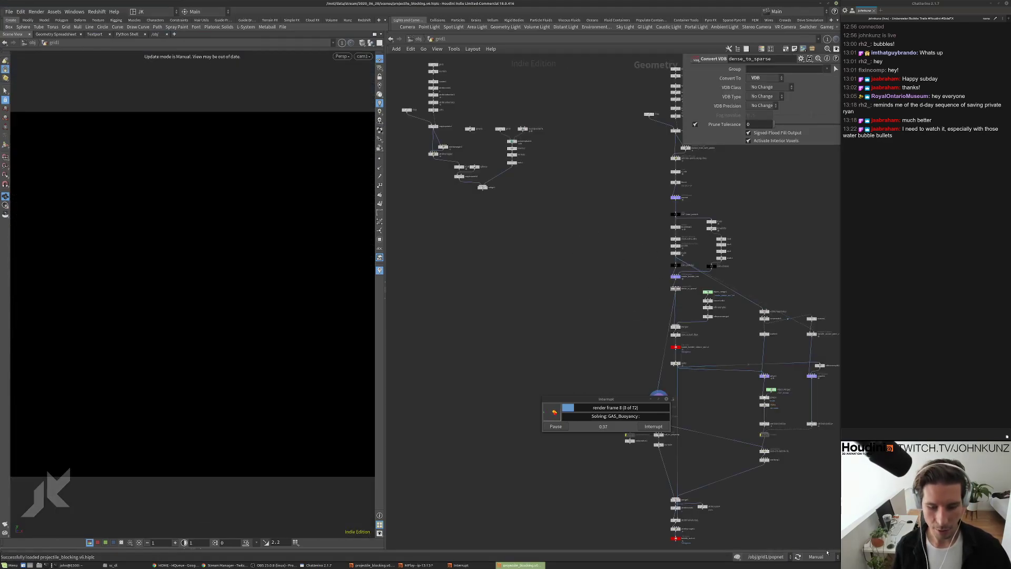
Rewire the input of fog_to_sdf to come from split1 below the smoke bubble file cache
scroll(594, 270, up, 5)
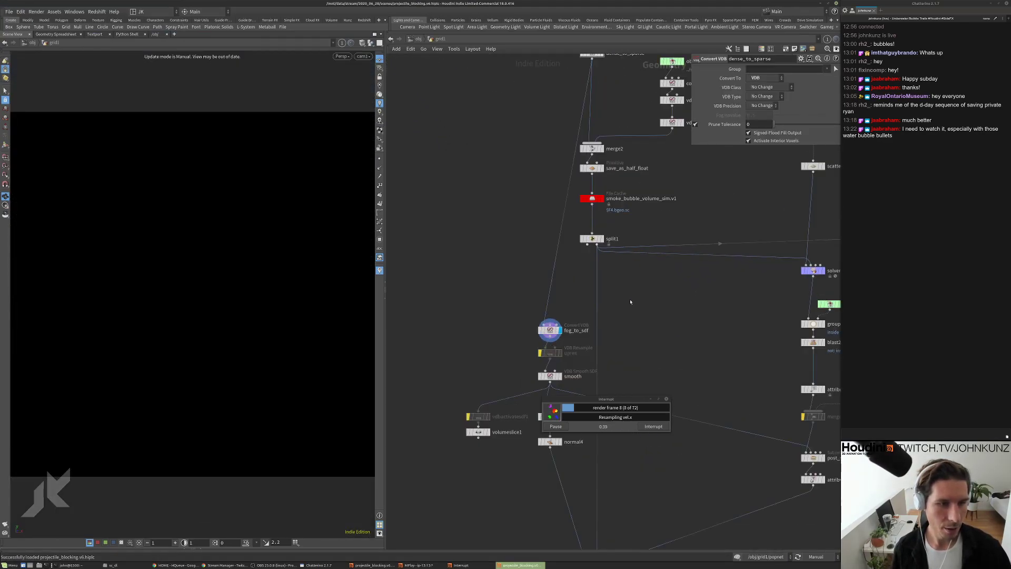
click(551, 319)
click(593, 244)
Check the frames written by smoke_bubble_volume_sim.v1 in its geometry file browser, listing sequences as individual files and reopening the list to refresh it
click(592, 198)
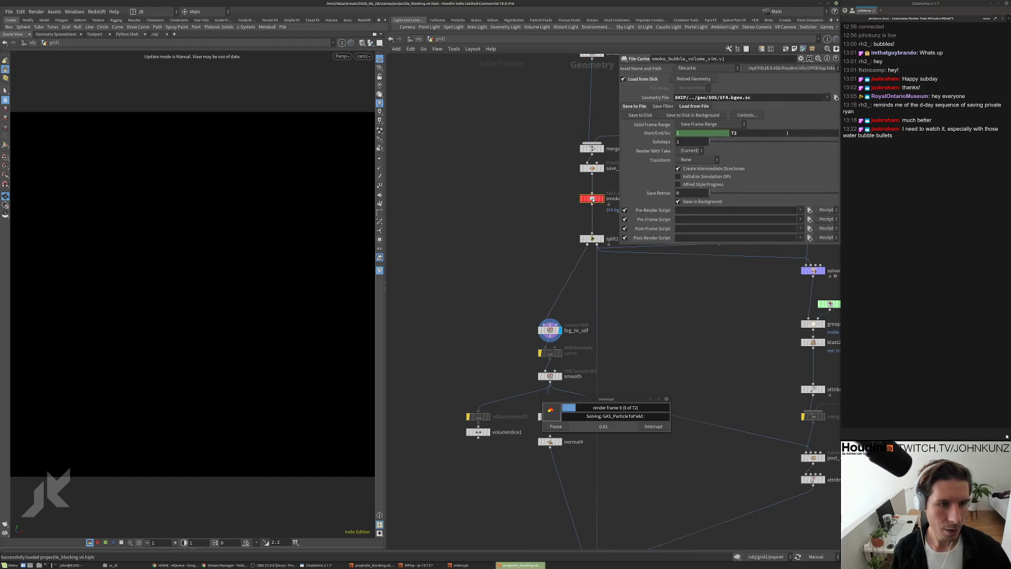
click(836, 98)
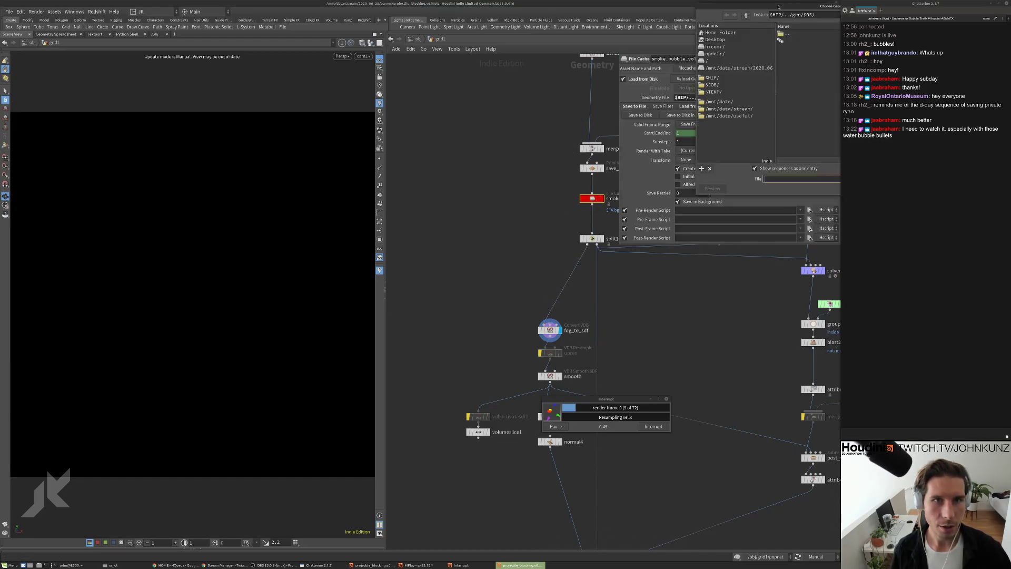
click(582, 236)
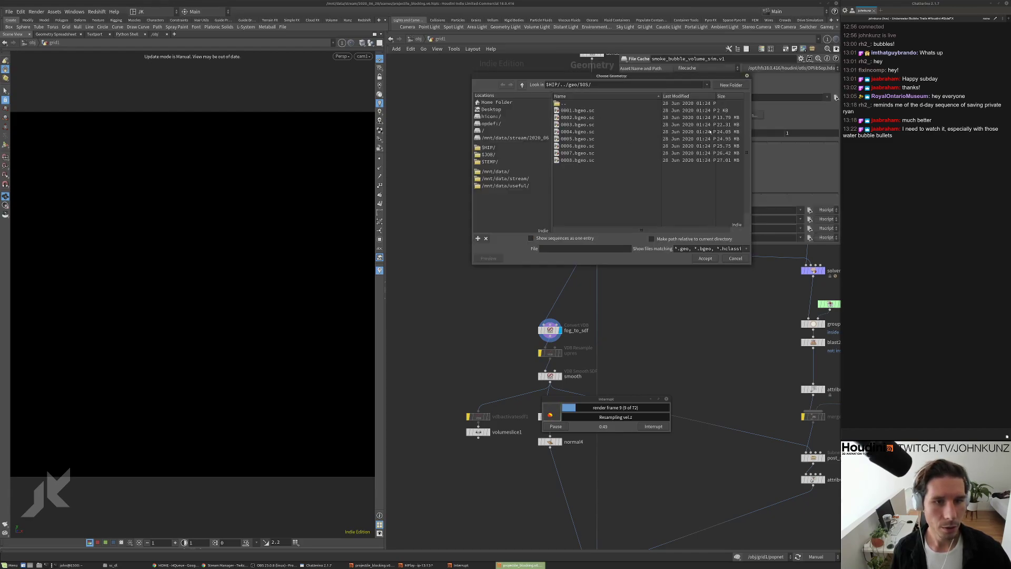
click(735, 258)
click(836, 98)
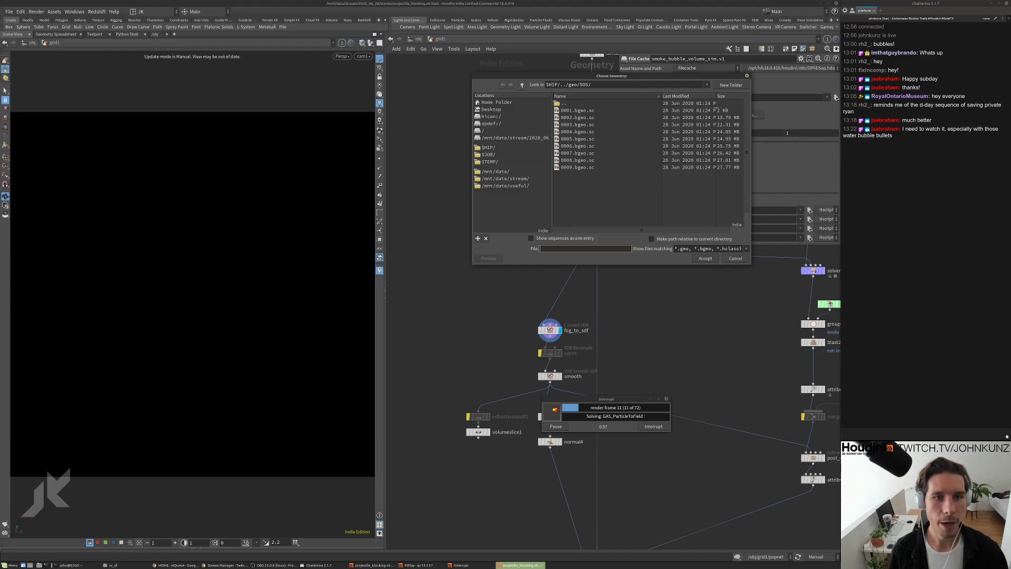
key(Escape)
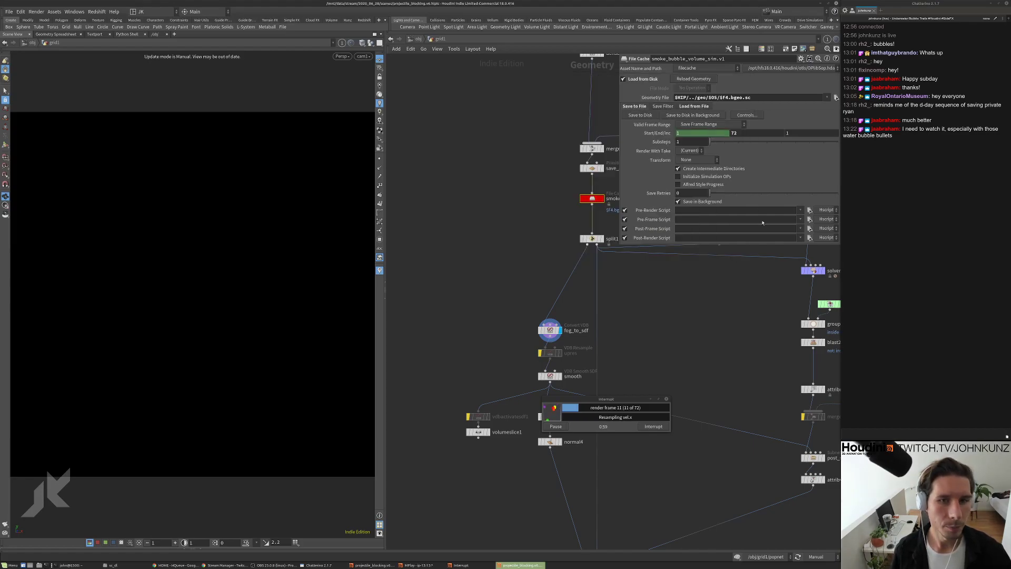
click(835, 98)
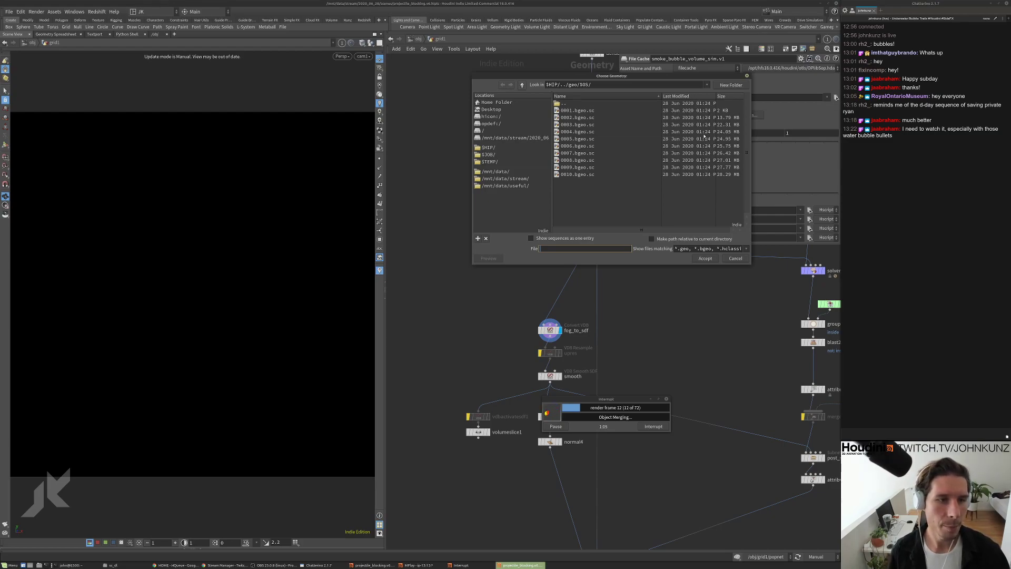
click(735, 258)
click(836, 98)
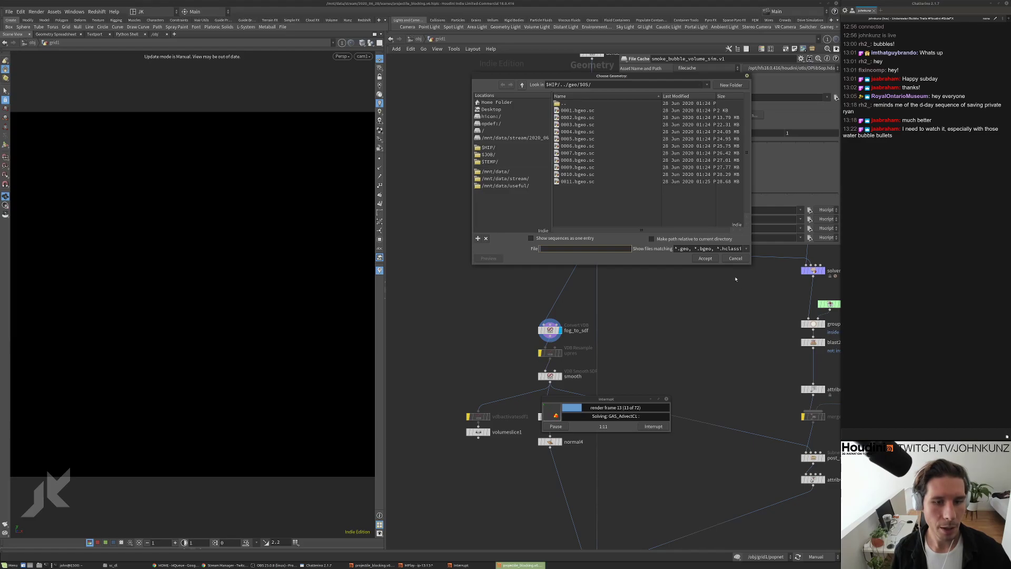
click(736, 258)
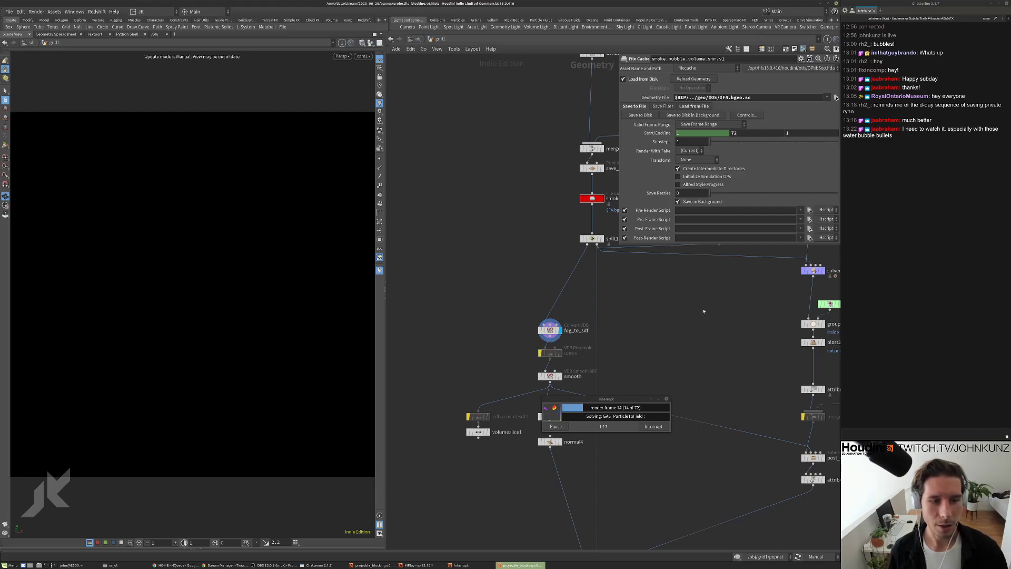
Minimize the render progress window and set this session's update mode to Auto Update
click(651, 399)
middle_drag(508, 284, 496, 251)
click(815, 557)
click(820, 532)
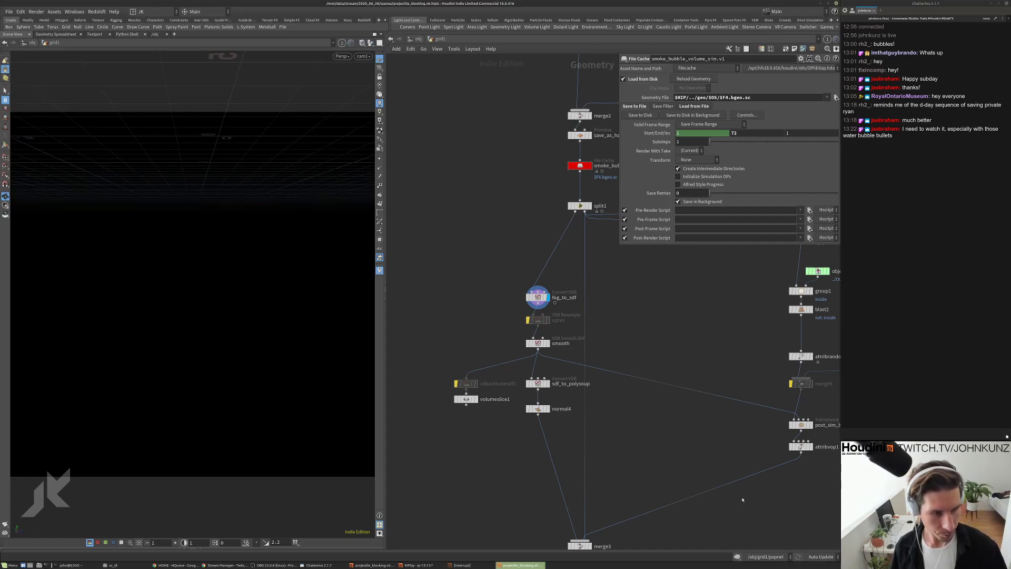
Play the first cached smoke bubble frames as converted by fog_to_sdf
middle_drag(673, 293, 650, 294)
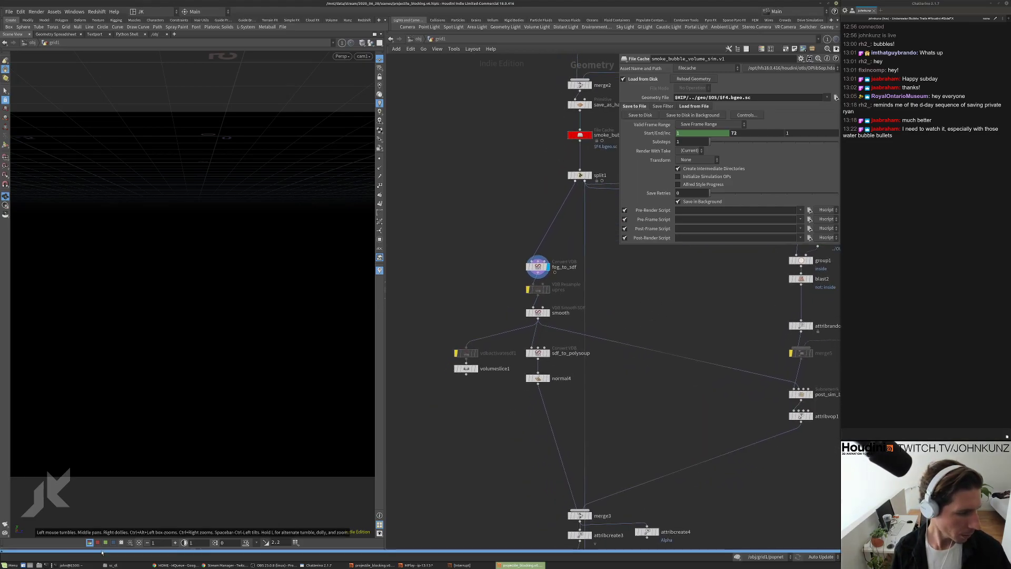
click(137, 550)
key(Up)
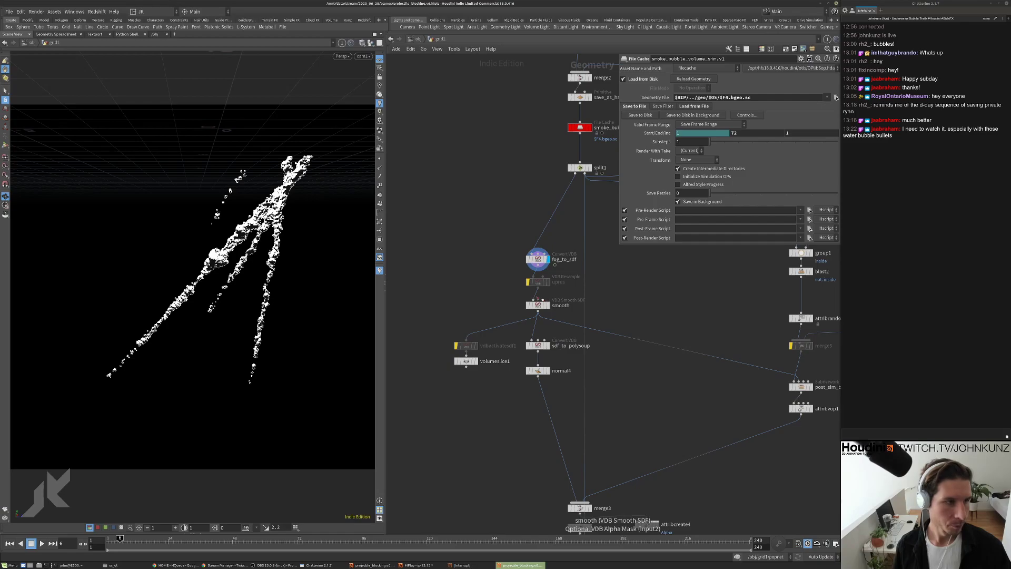
scroll(533, 277, up, 3)
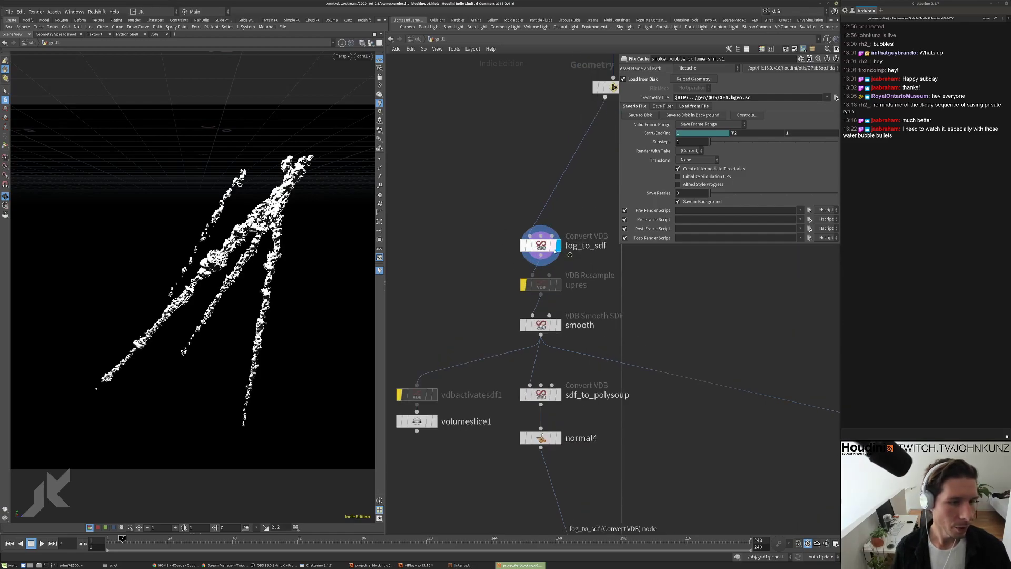
Compare frame 13 with the MPlay flipbook and set fog_to_sdf's Fog Isovalue to 0.017
click(541, 246)
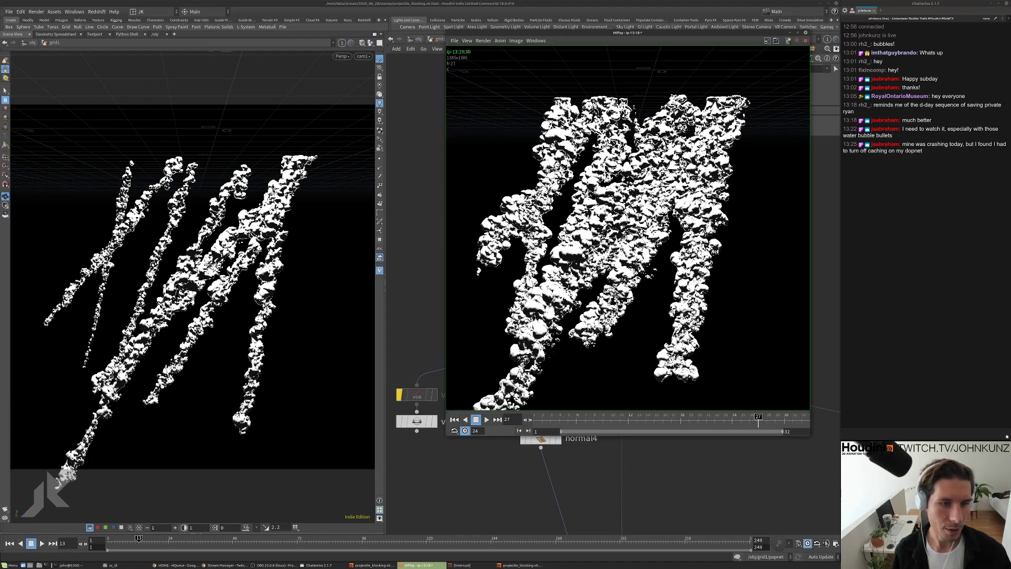
scroll(617, 243, down, 3)
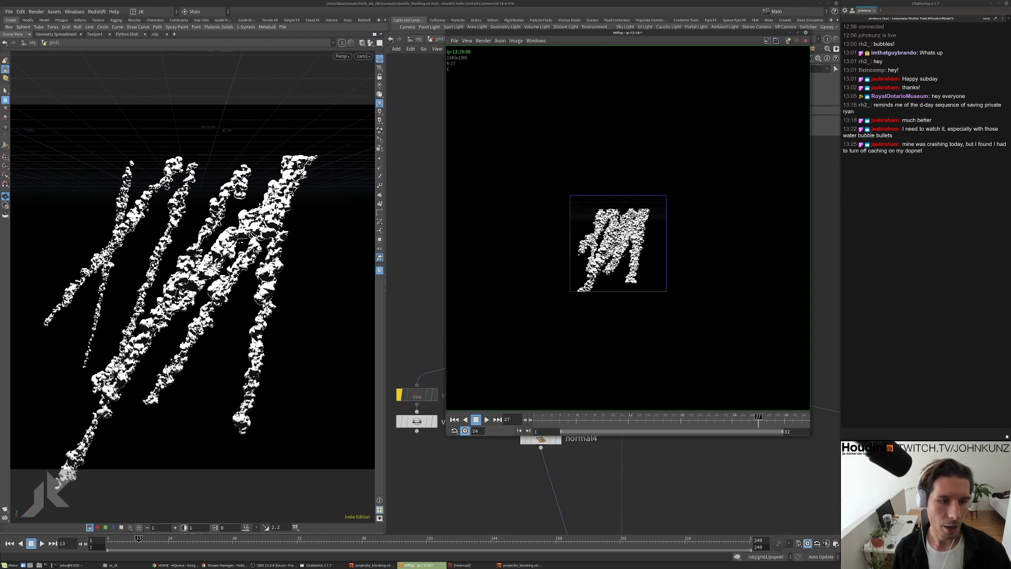
click(693, 496)
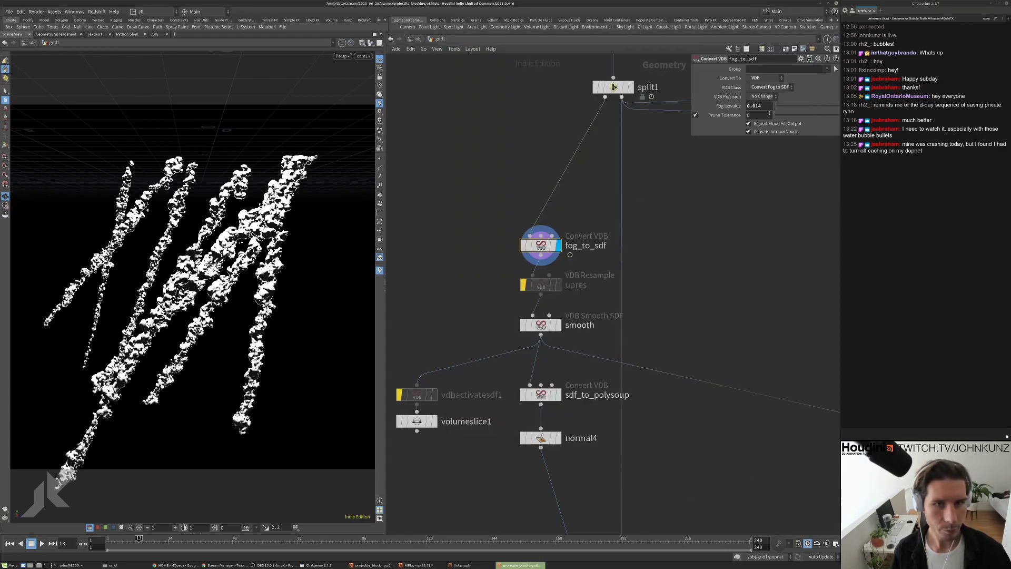
drag(768, 108, 758, 107)
text(7)
key(Return)
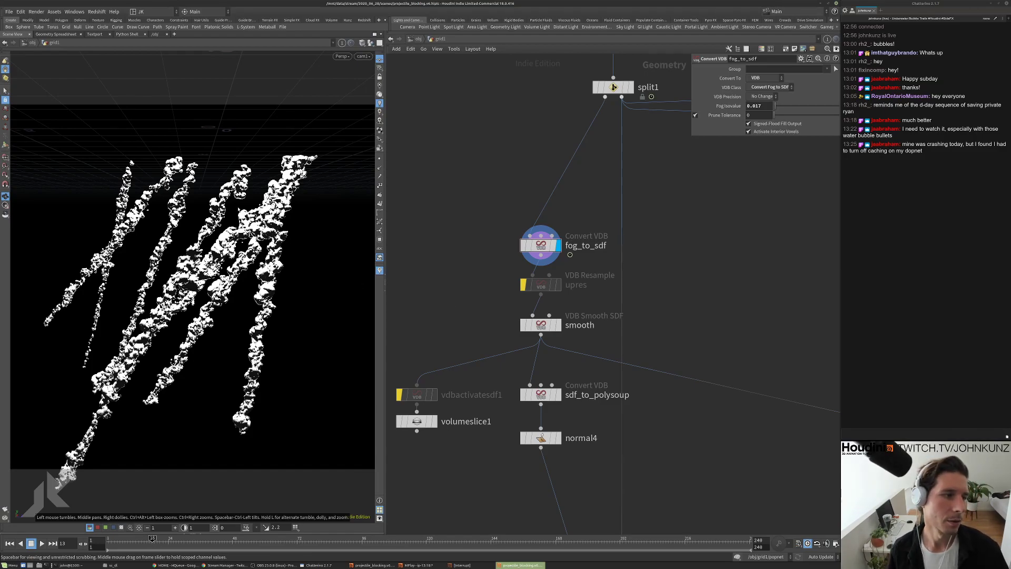
Check frames 18 and 24 of the fog_to_sdf surface against the smoke_bubble_volume_sim.v1 cache and its render progress
click(152, 539)
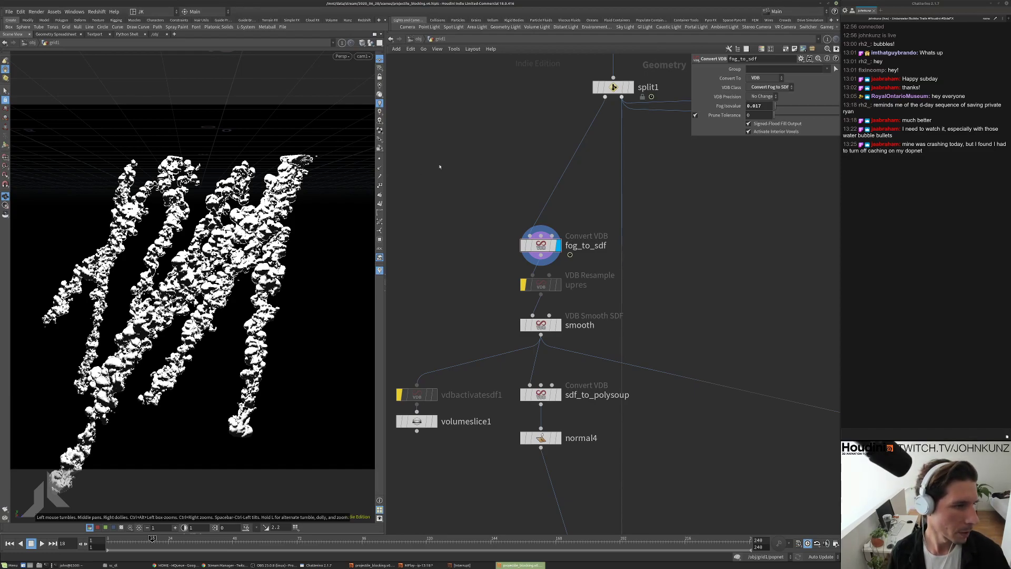
click(168, 540)
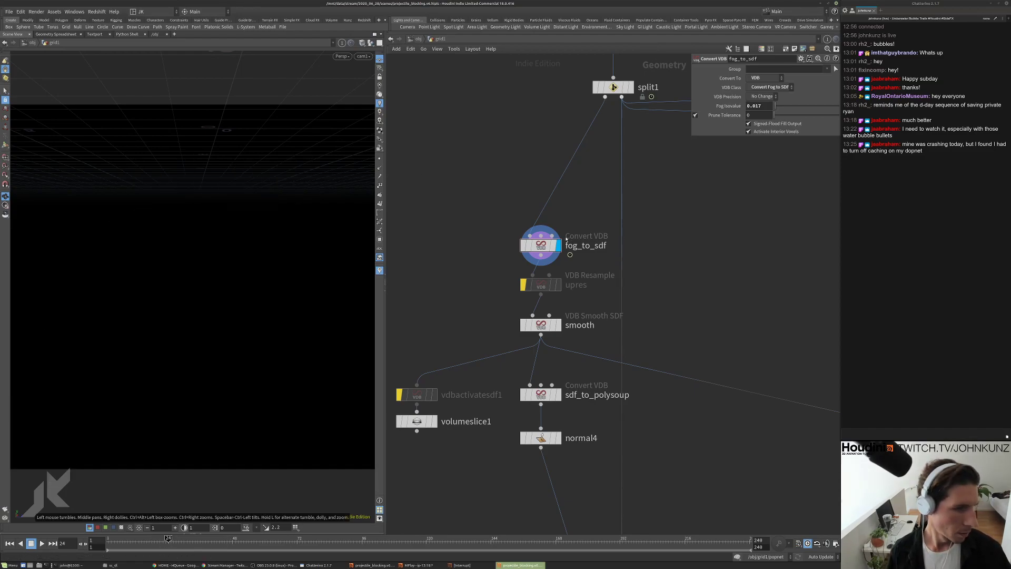
middle_drag(566, 240, 510, 405)
click(558, 183)
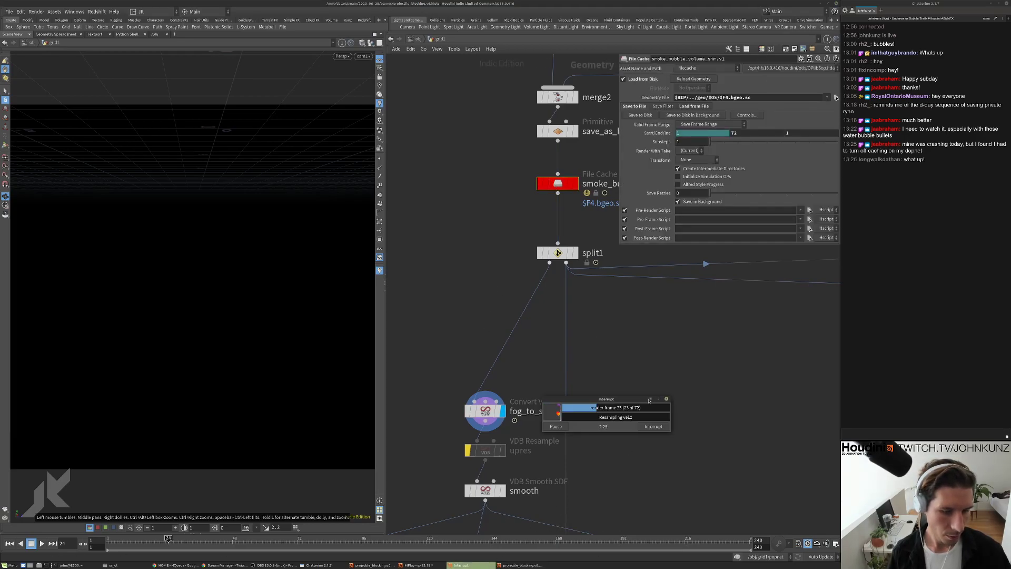
click(650, 399)
middle_drag(683, 400, 687, 319)
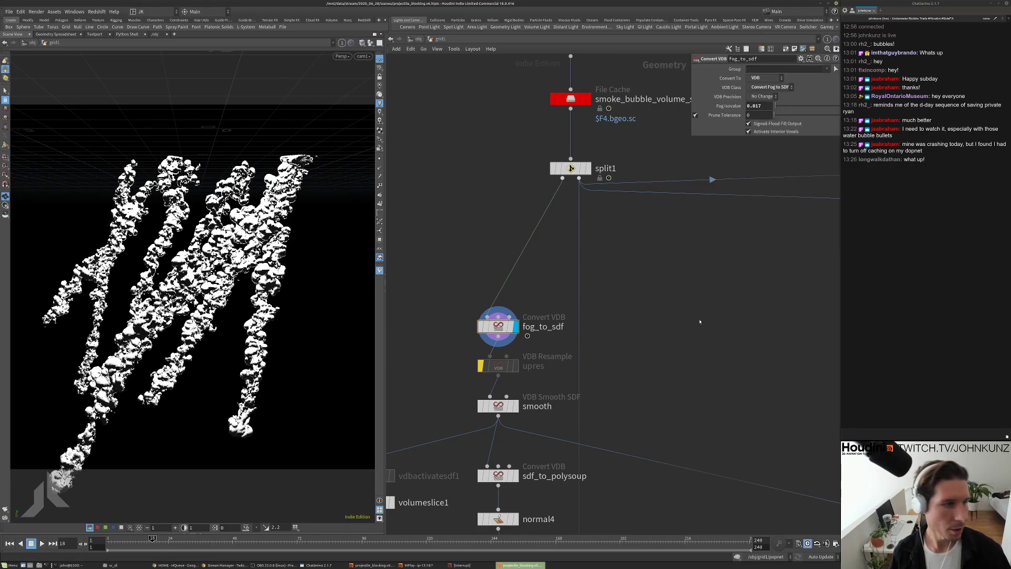
middle_drag(700, 321, 707, 286)
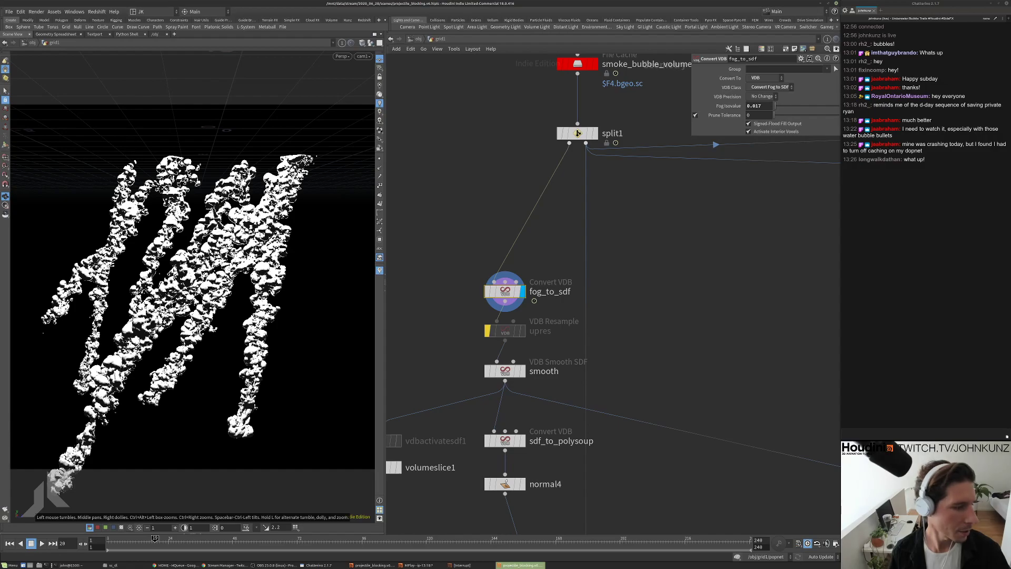
Play back the earlier flipbook in MPlay to compare it with frame 20, and return to the scene
middle_drag(442, 314, 447, 242)
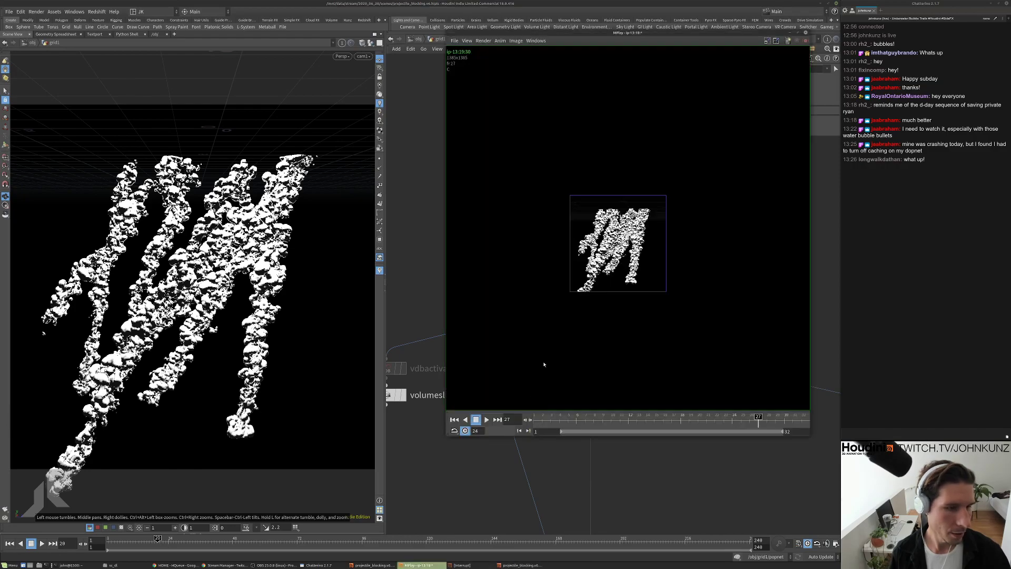
key(Up)
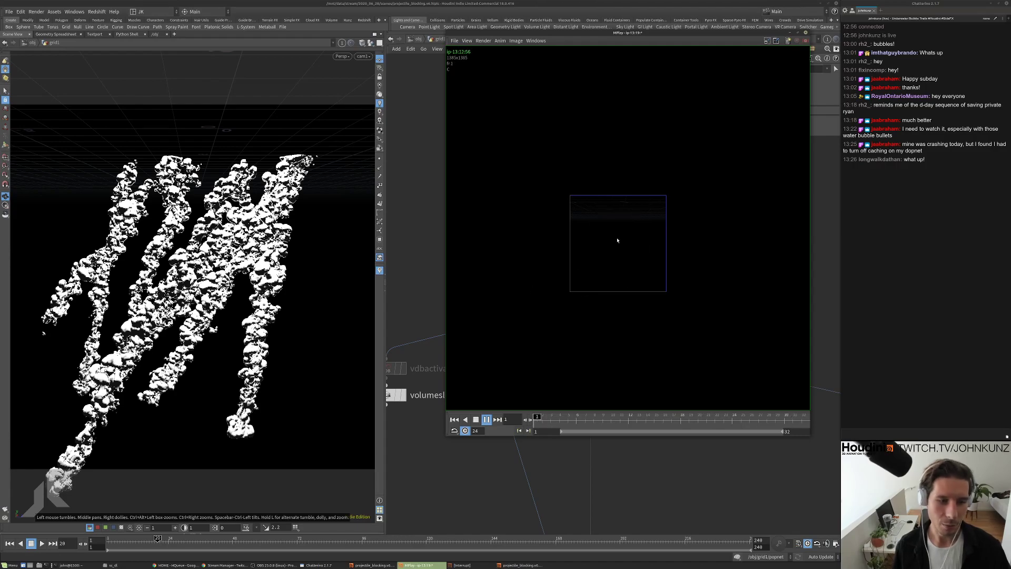
click(487, 420)
click(637, 468)
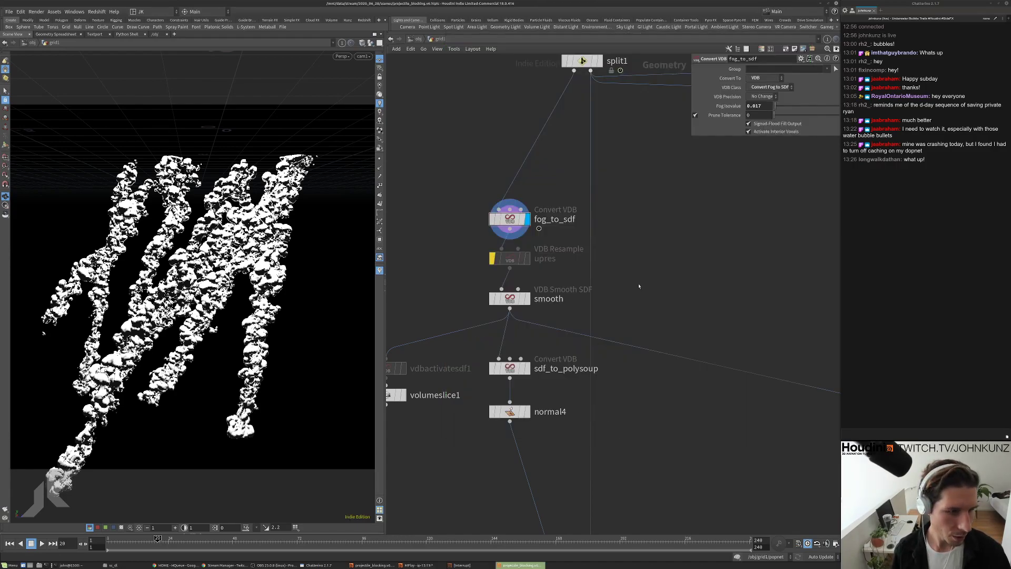
Review the fog_to_sdf branch, check the cache render's progress, and view frame 31
middle_drag(639, 287, 683, 242)
scroll(480, 246, down, 3)
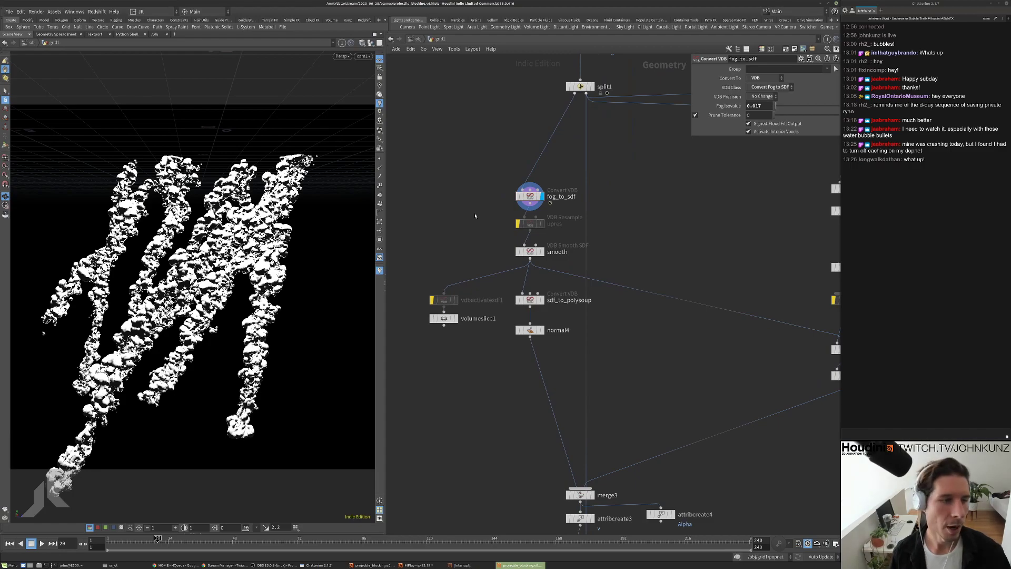
middle_drag(476, 256, 480, 238)
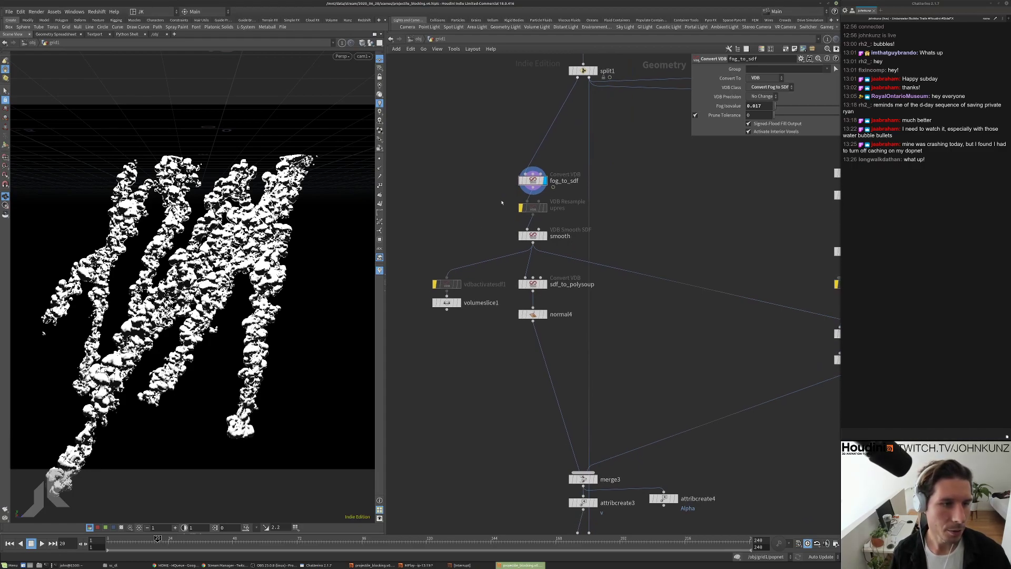
scroll(487, 227, up, 2)
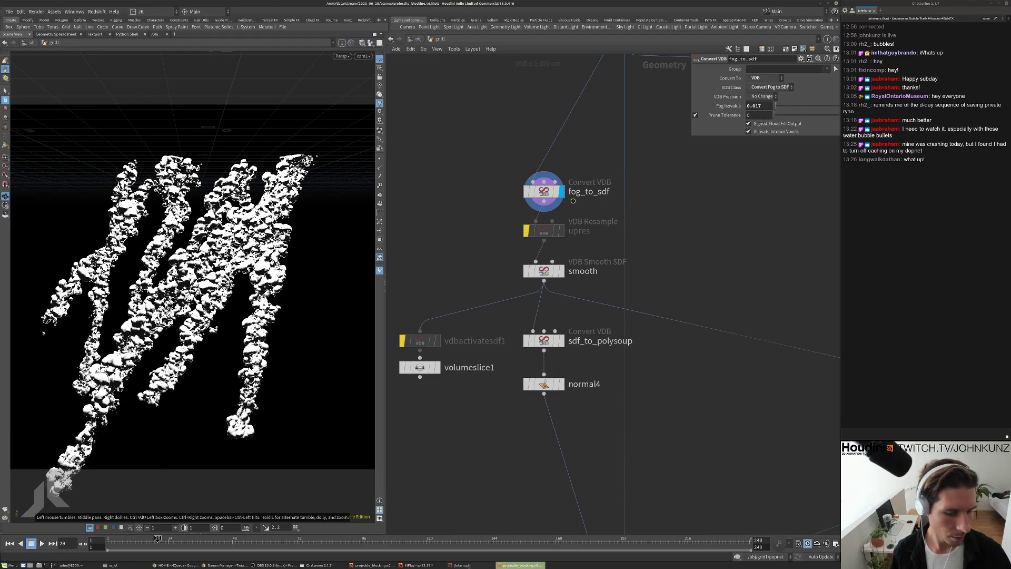
click(473, 566)
click(472, 565)
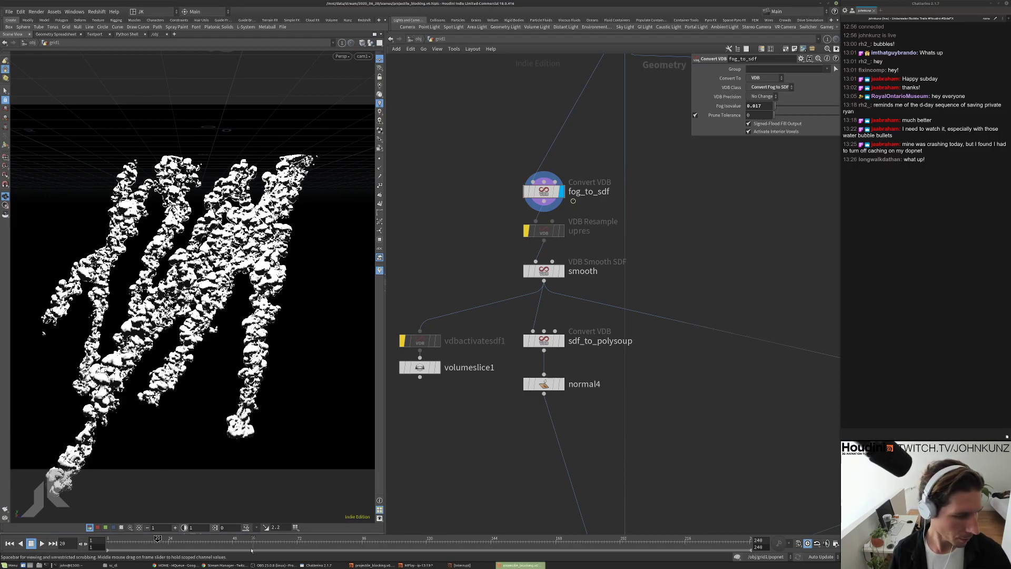
click(187, 549)
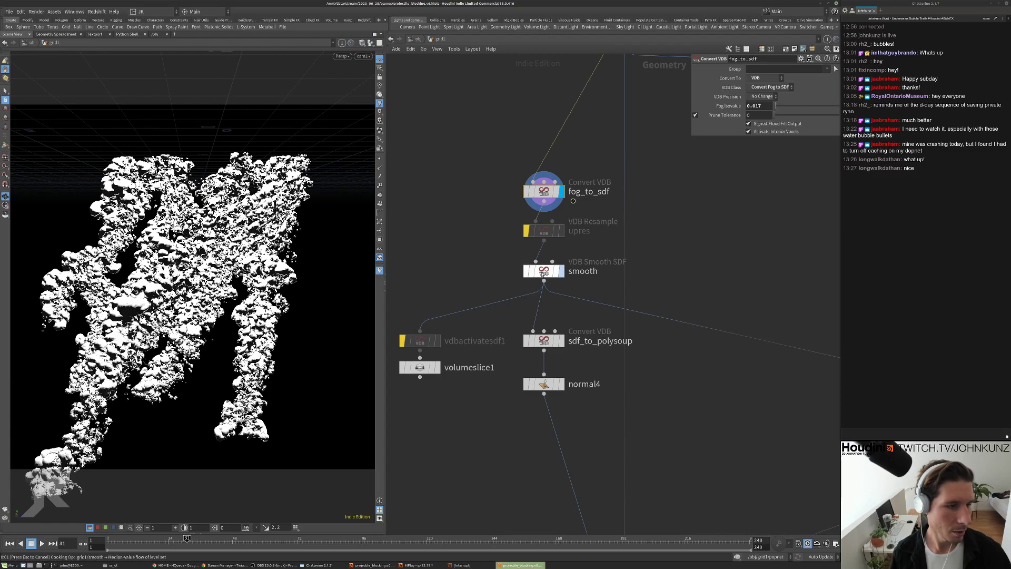
Display the sdf_to_polysoup output, switch the viewport to headlight-only lighting, and check the fog_to_sdf parameters
click(543, 272)
click(561, 341)
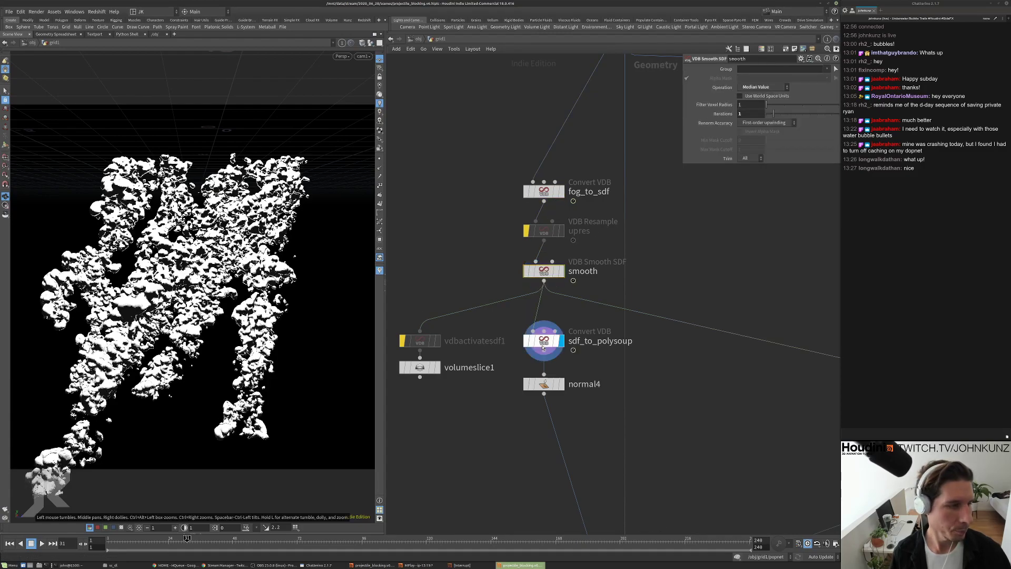
click(544, 340)
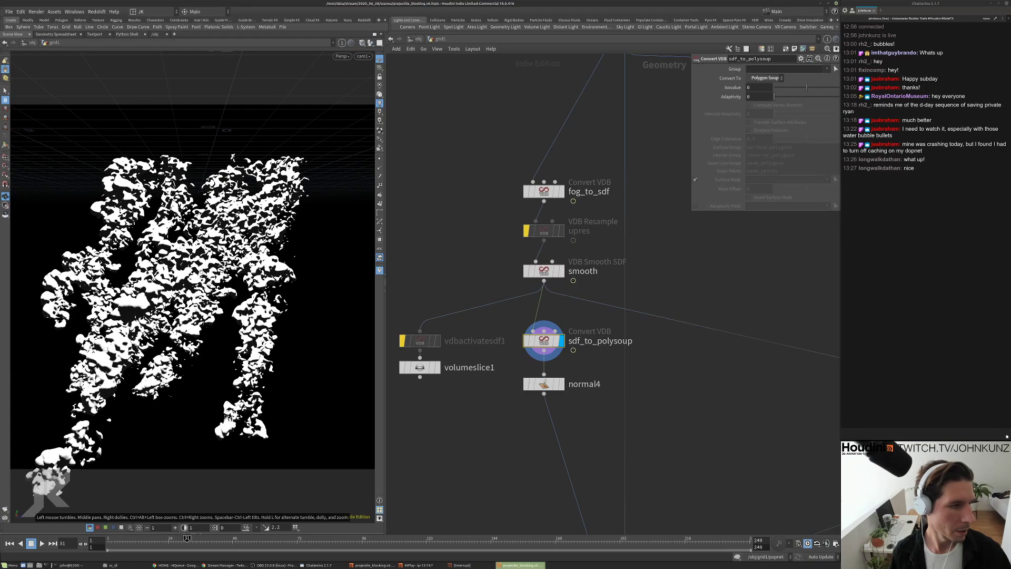
click(379, 94)
middle_drag(416, 195, 445, 161)
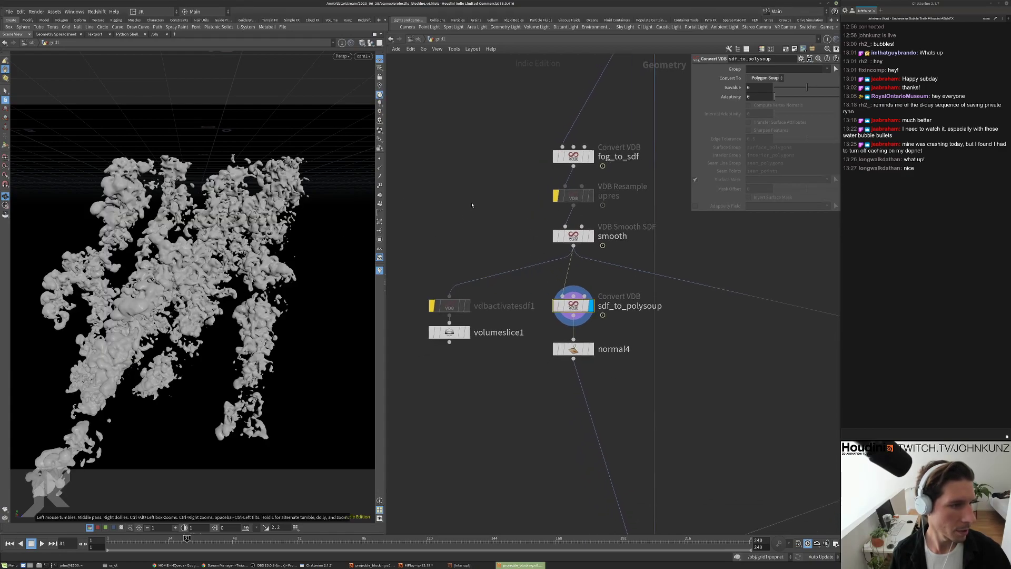
click(573, 157)
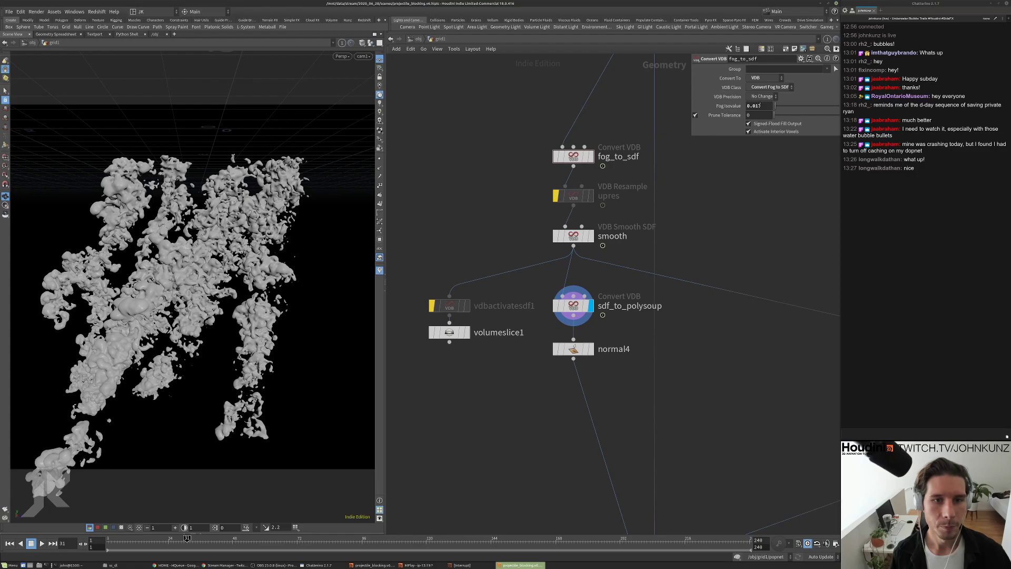
Rename the attribfromvolume1 node below merge3 to get_v_from_sim_vel_field
scroll(558, 405, down, 5)
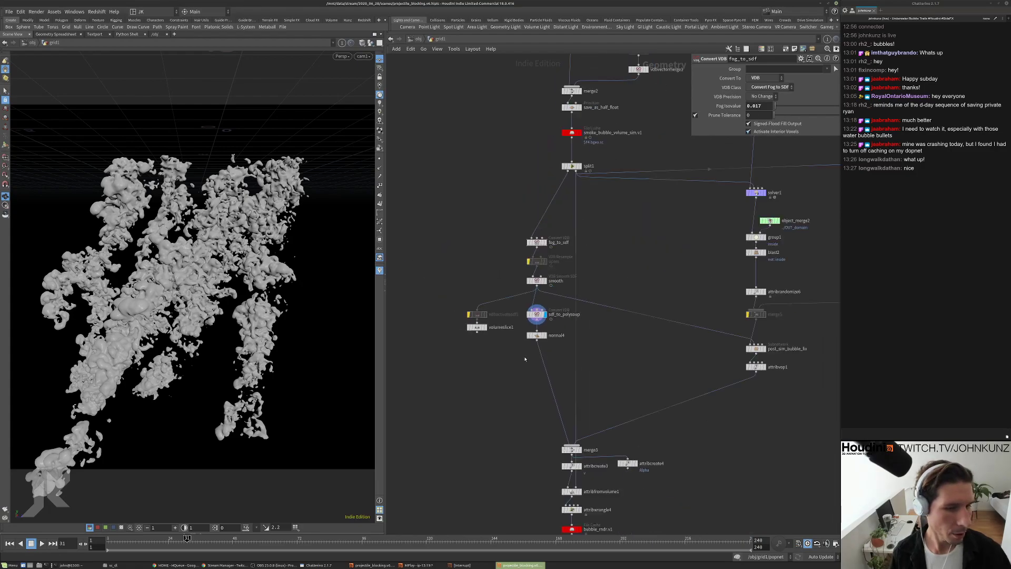
scroll(491, 342, up, 3)
middle_drag(491, 355, 492, 326)
scroll(500, 318, down, 2)
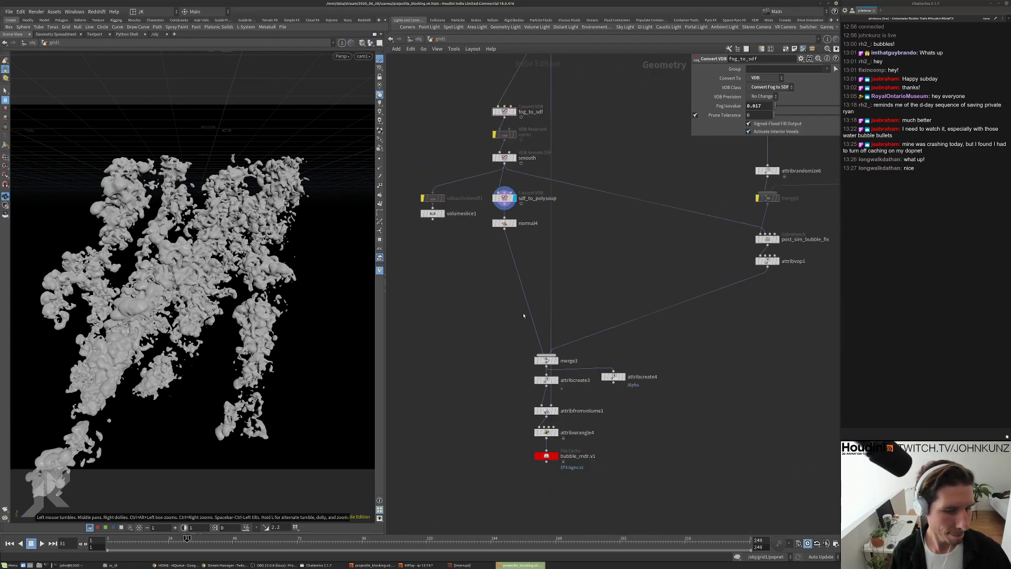
scroll(604, 416, down, 3)
scroll(585, 401, up, 6)
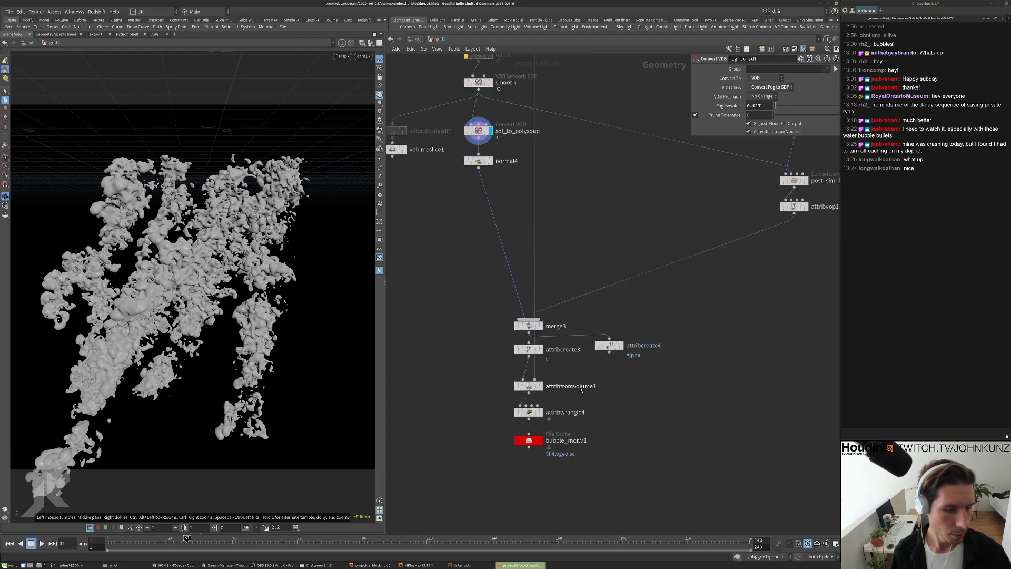
double_click(581, 387)
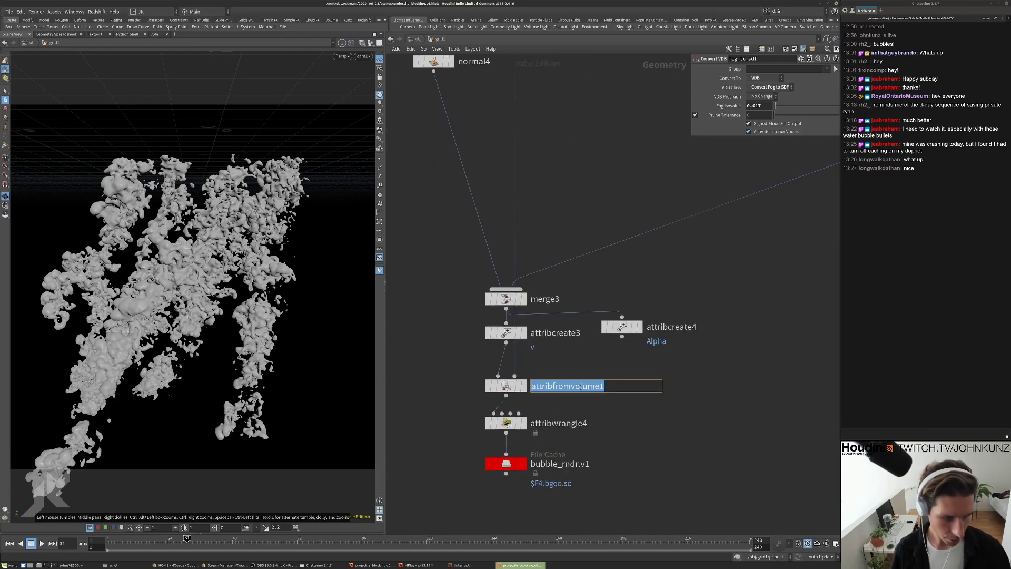
text(get_v_fr)
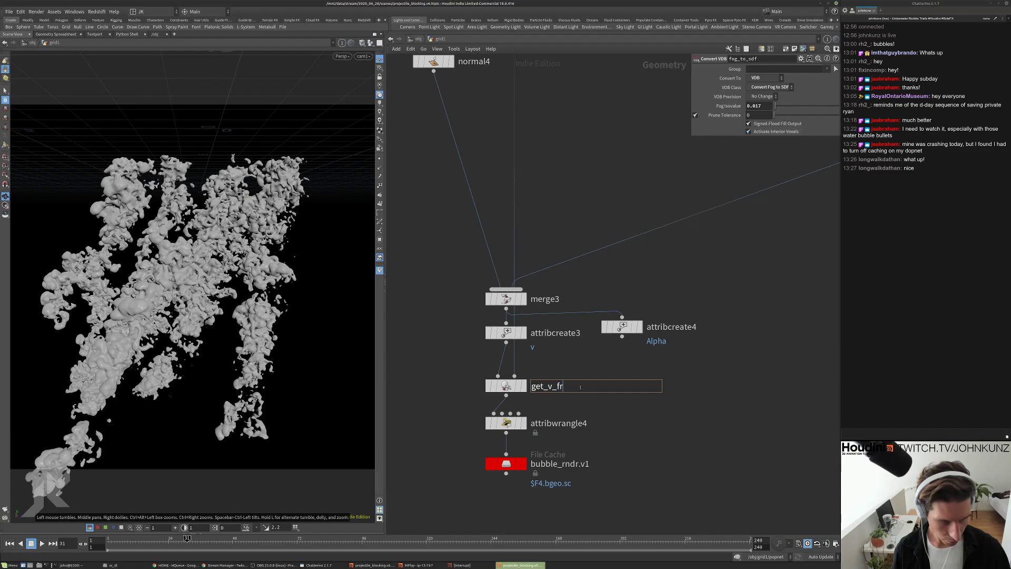
text(om_sim_ve)
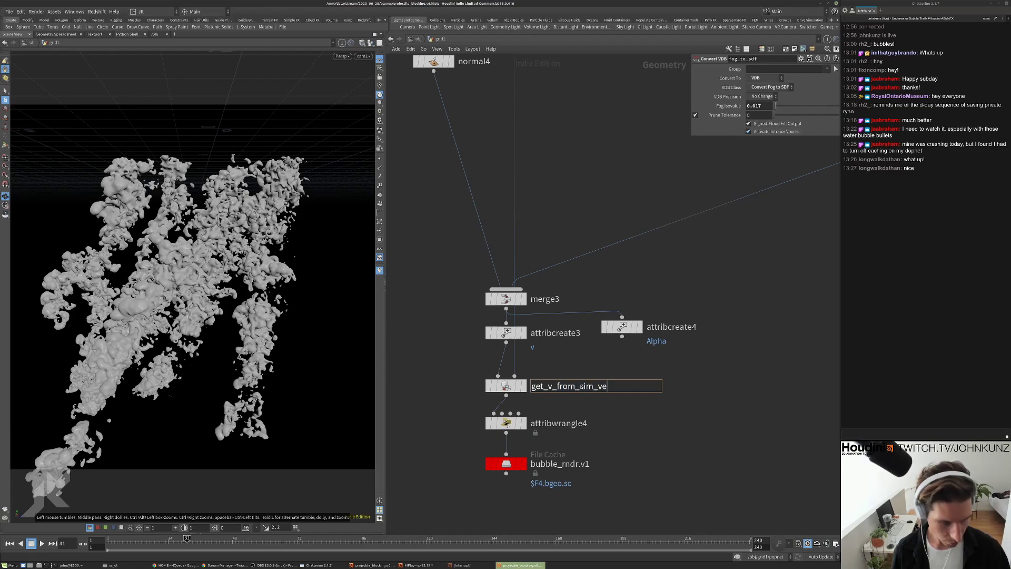
text(l_field)
key(Return)
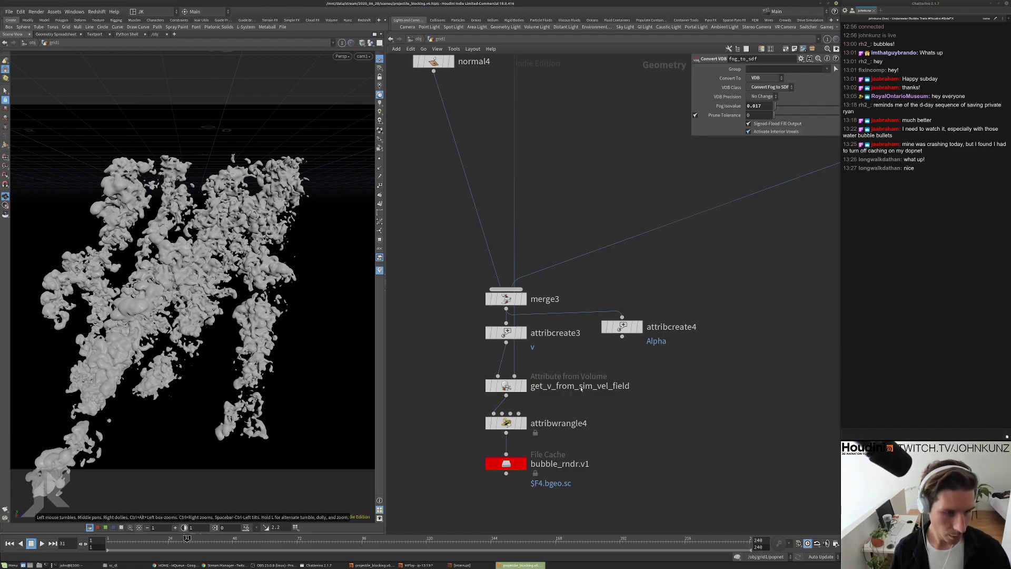
Rename the attribwrangle4 node below get_v_from_sim_vel_field to clamp_v_speed and show its VEX code
scroll(578, 387, down, 3)
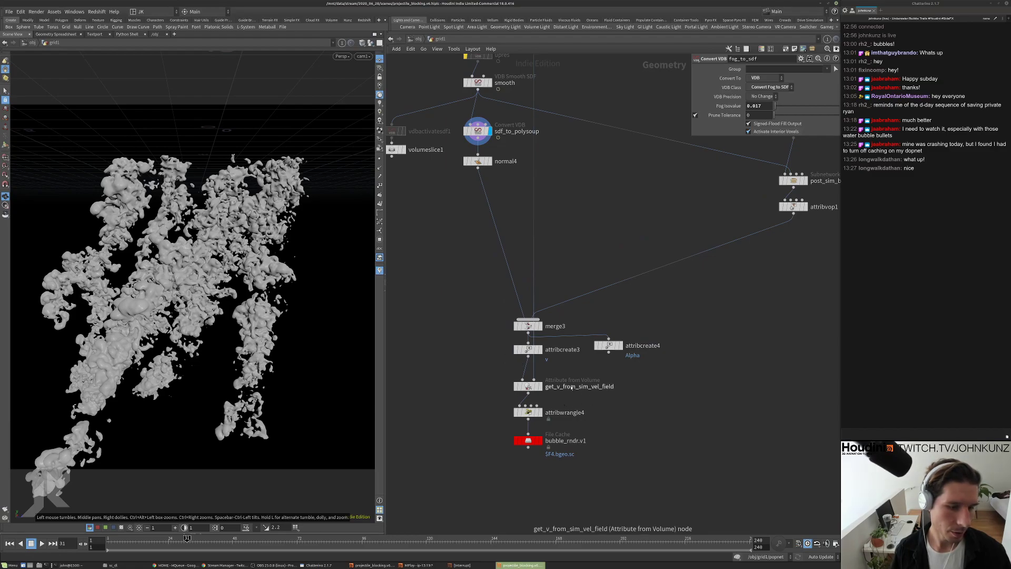
scroll(574, 386, down, 3)
scroll(550, 398, up, 3)
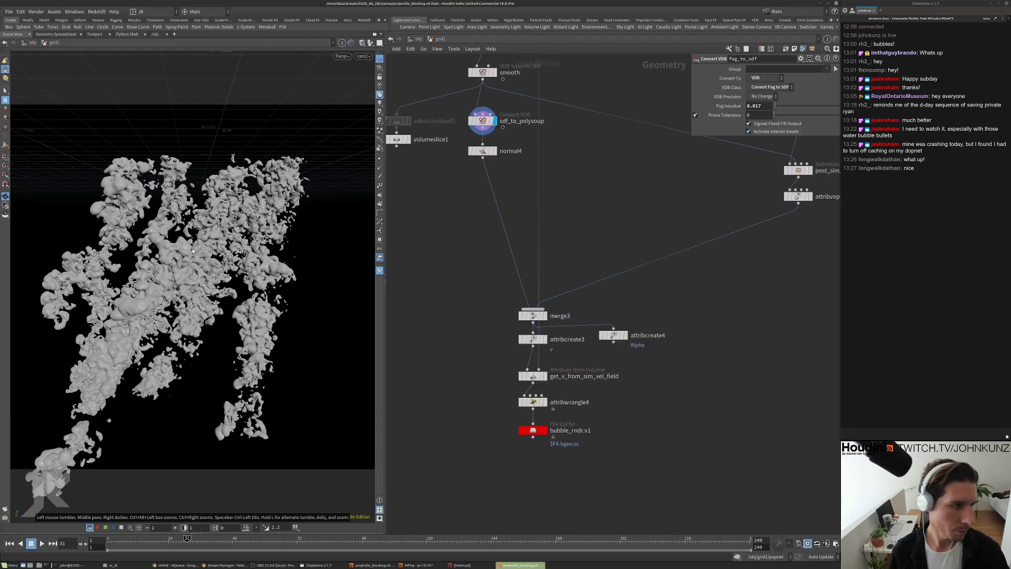
scroll(567, 402, up, 2)
double_click(566, 402)
text(clamp)
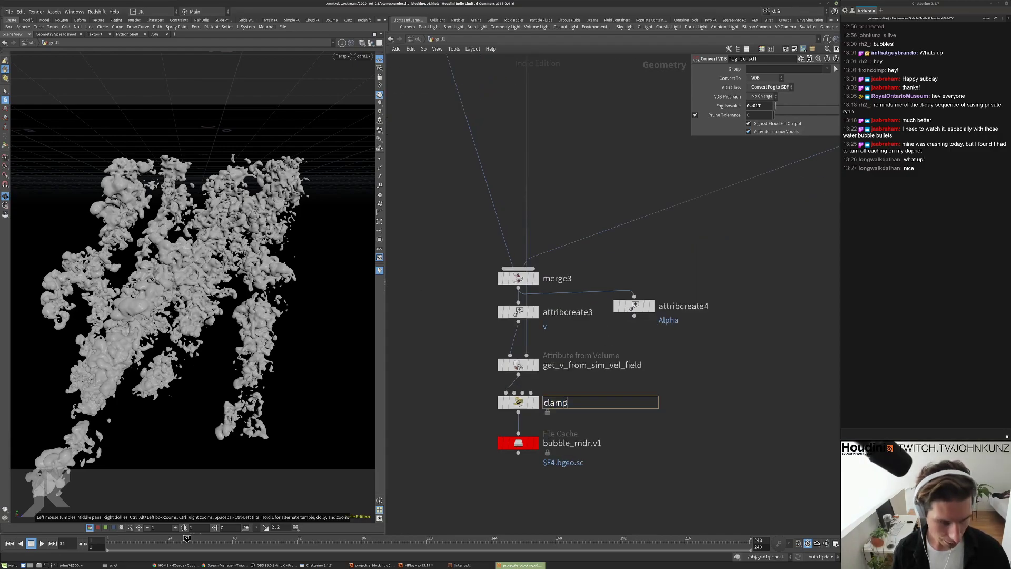
text(_v)
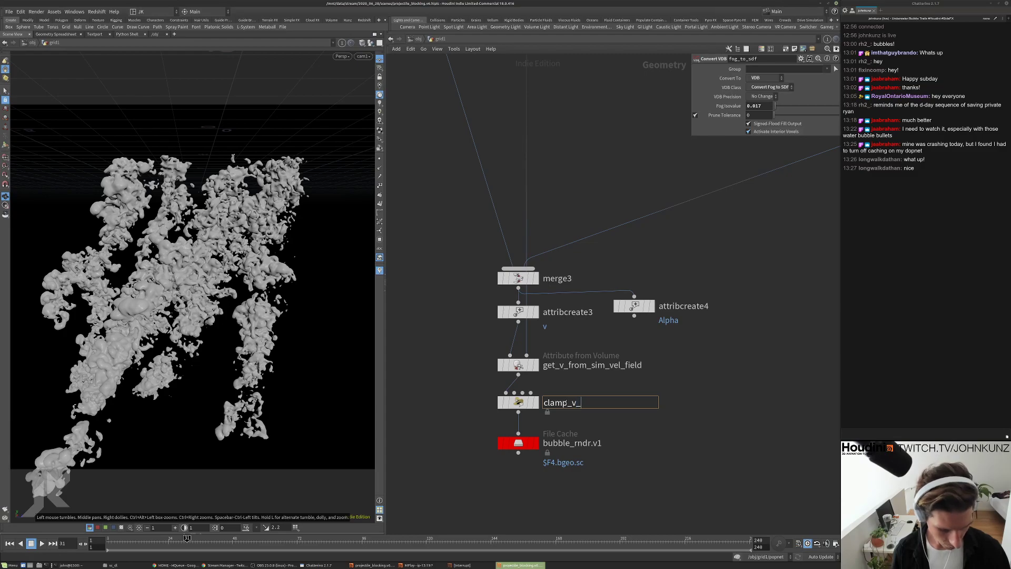
text(_speed)
key(Return)
click(518, 403)
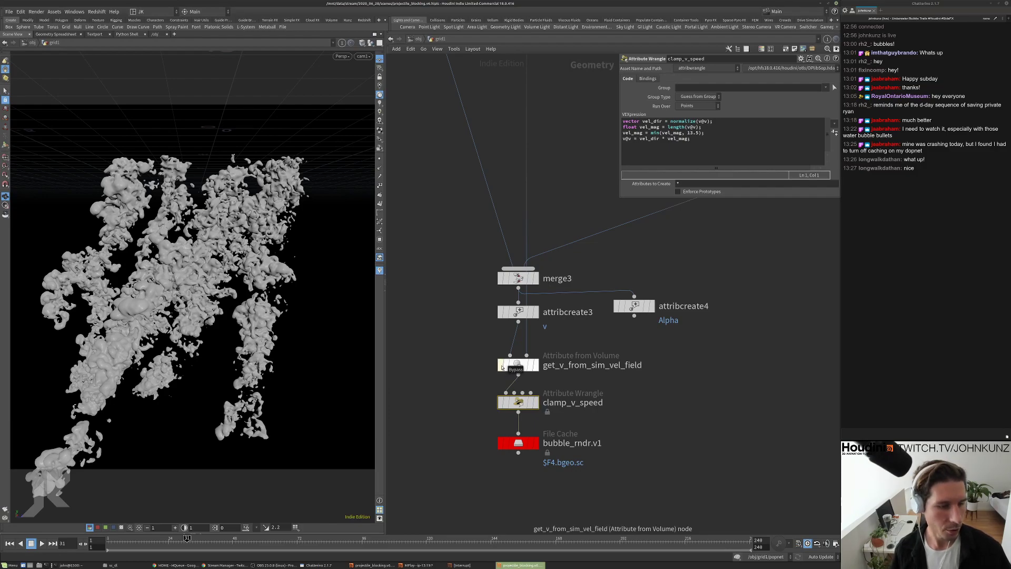
Move the merge3 node directly beneath normal4, clear of the attribute nodes it feeds
key(h)
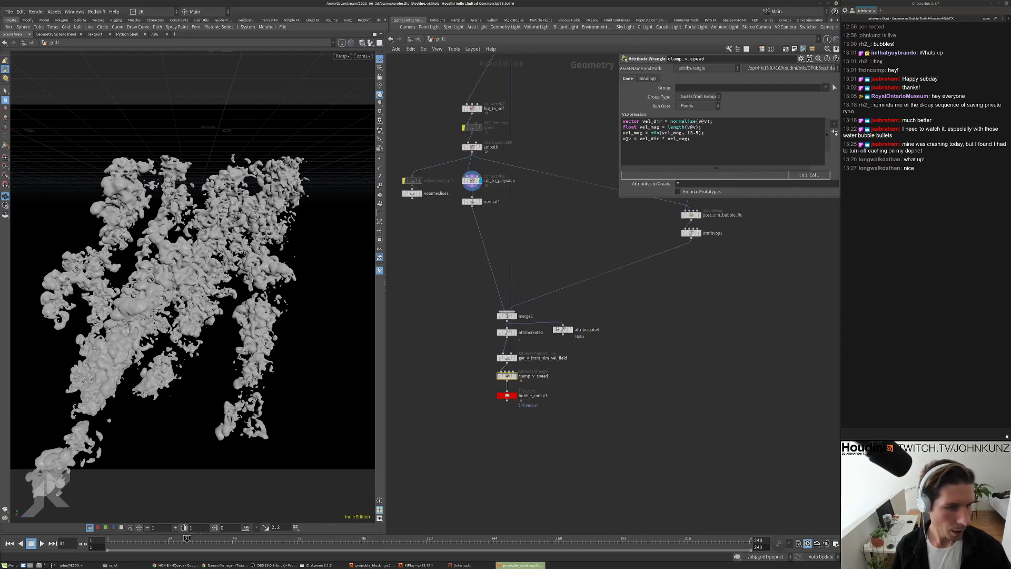
scroll(497, 381, up, 3)
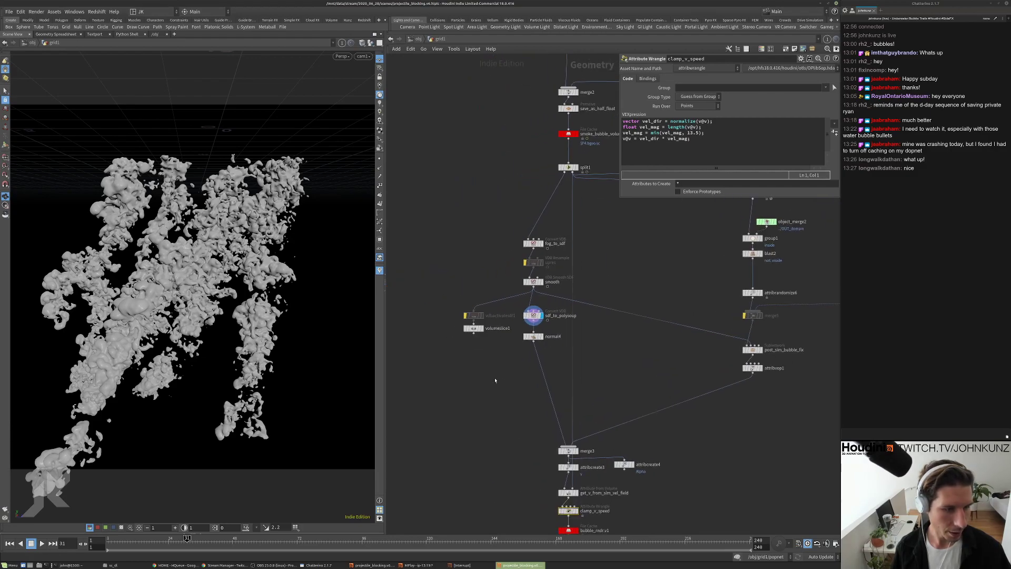
drag(452, 280, 485, 369)
middle_drag(566, 455, 537, 416)
drag(537, 416, 503, 376)
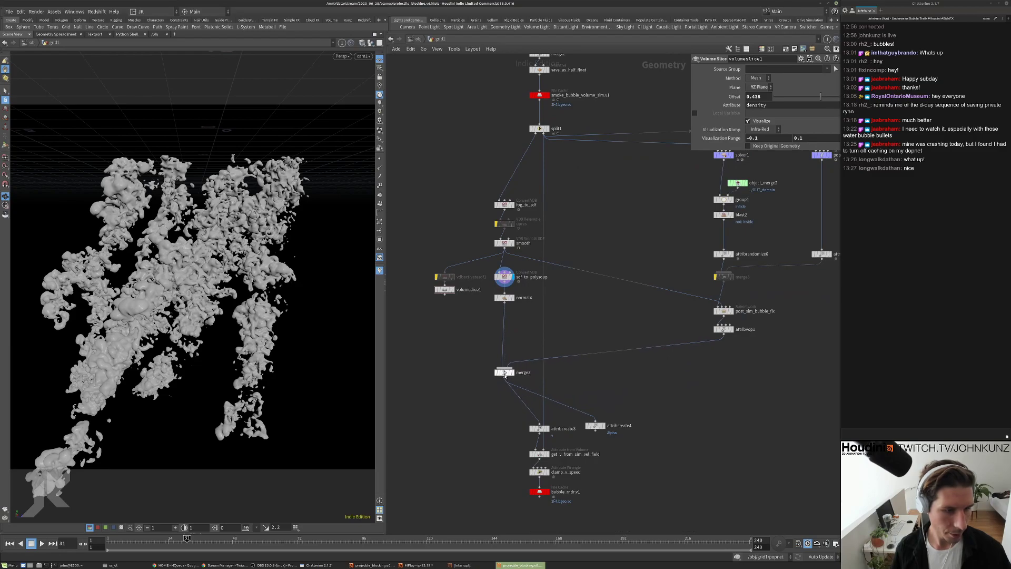
Rename the merge3 node to merge_main_bubbles_with_secondary_particles
scroll(515, 388, up, 1)
scroll(515, 389, up, 1)
click(531, 365)
click(555, 363)
key(BackSpace)
text(_)
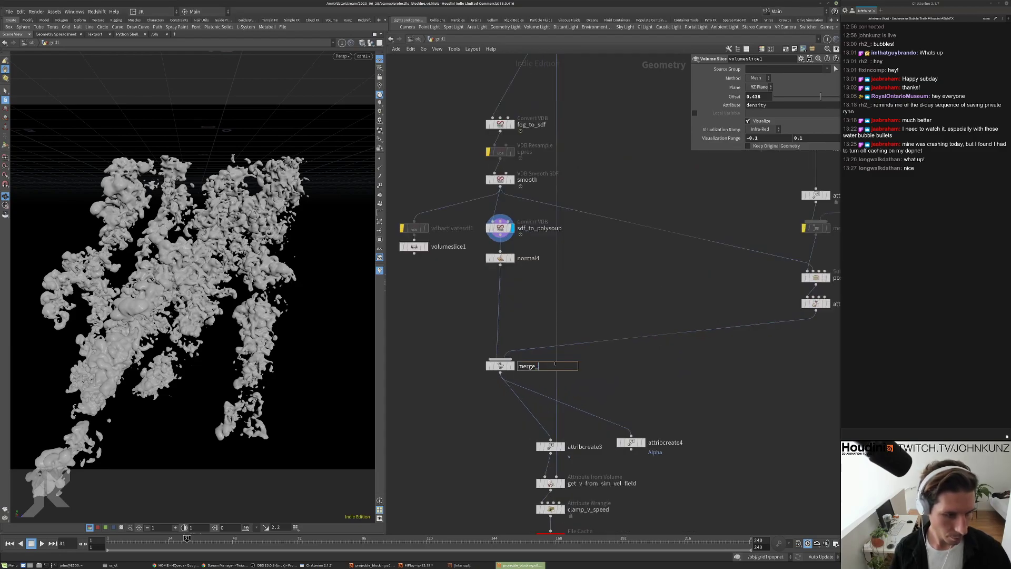
text(main_bubbl)
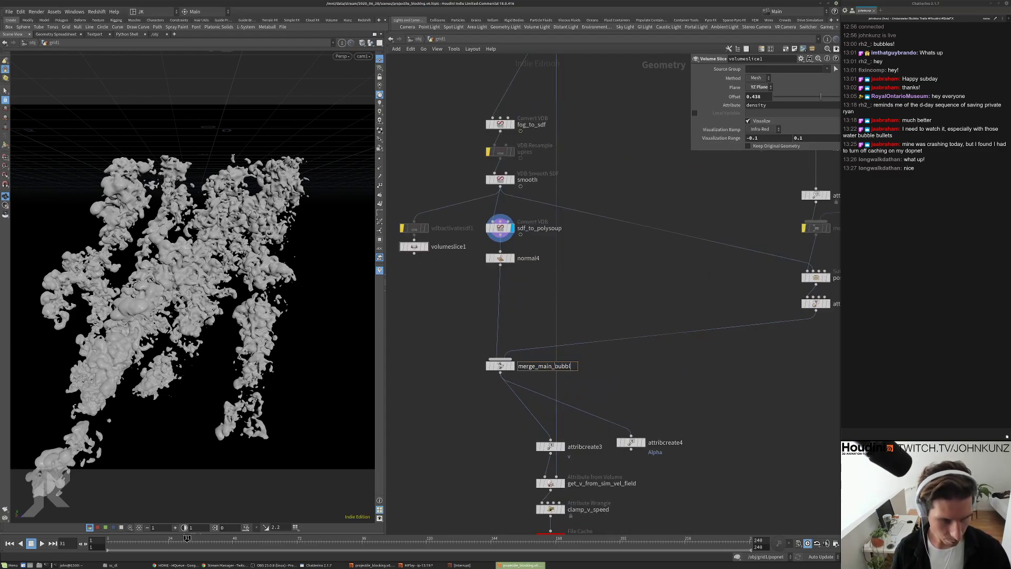
text(es_wit)
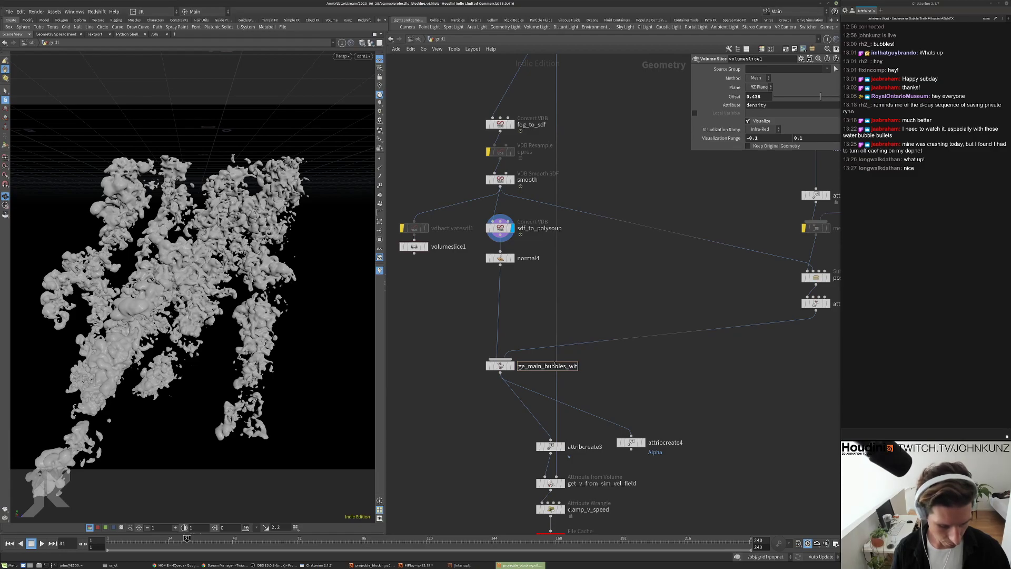
text(h_secondary_)
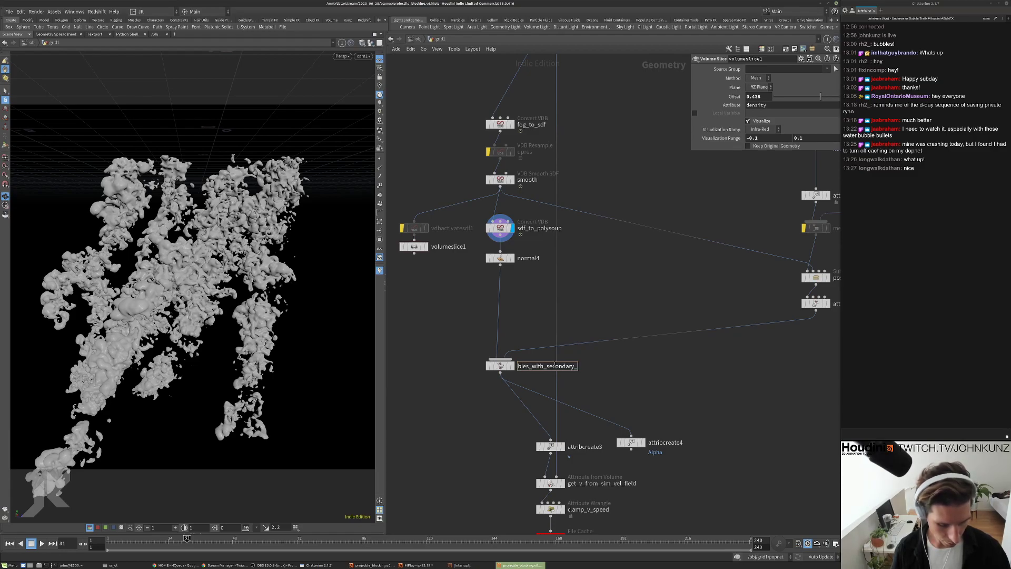
text(particles)
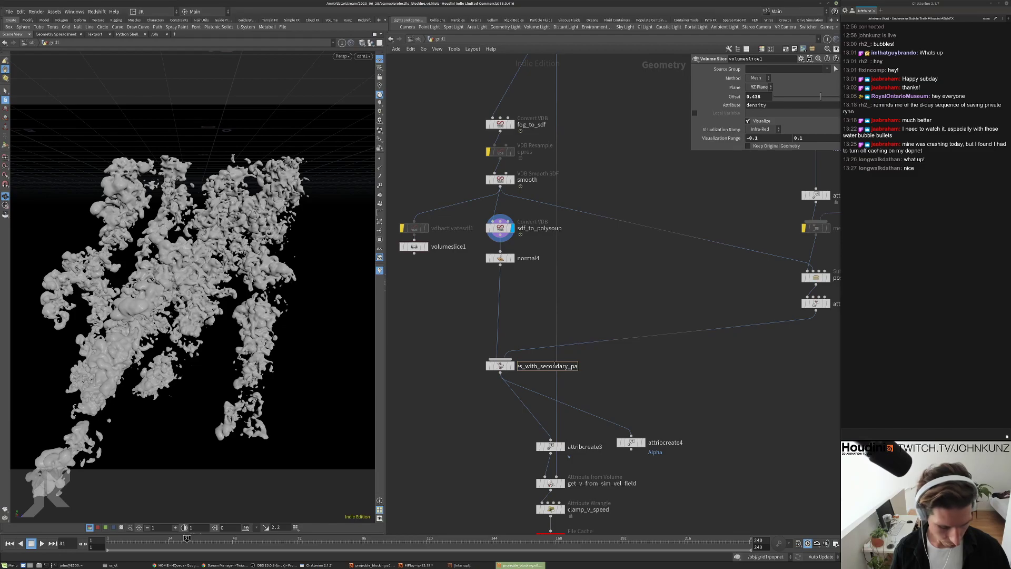
key(Return)
Rename the attribvop1 node below post_sim_bubble_fix to distortion_bubble_fake_flow
middle_drag(685, 379, 588, 385)
scroll(684, 295, up, 3)
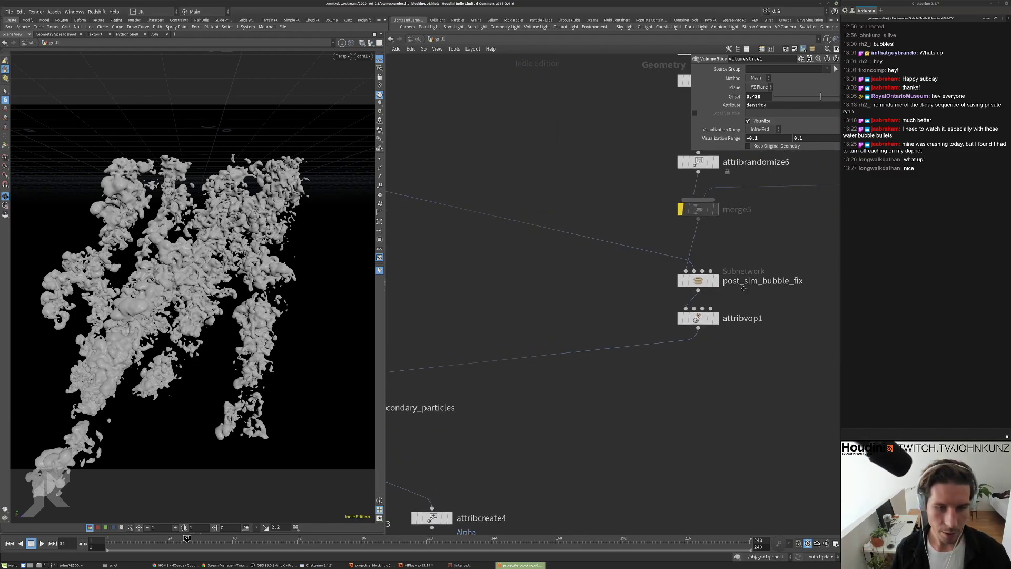
drag(568, 314, 649, 284)
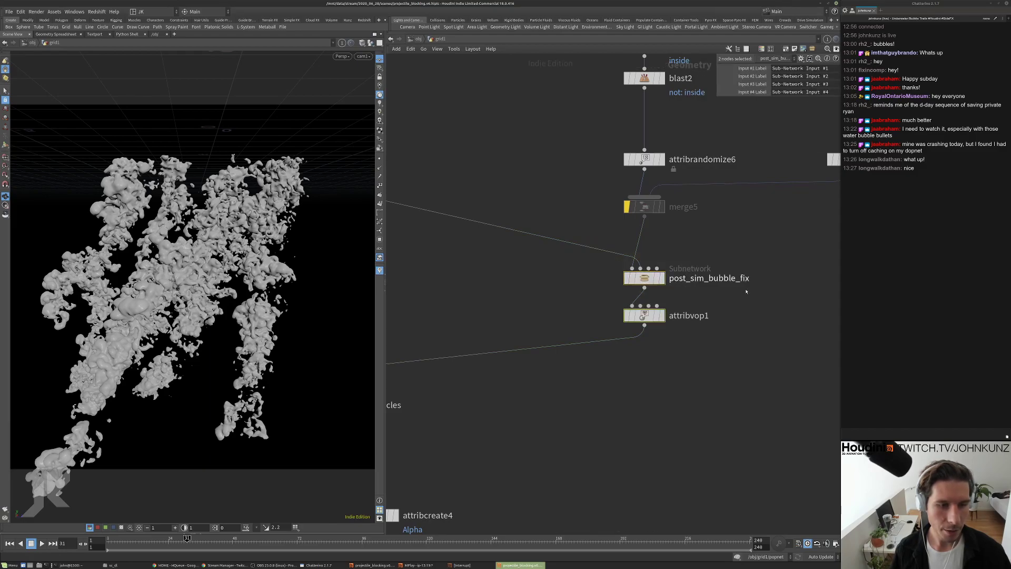
double_click(689, 316)
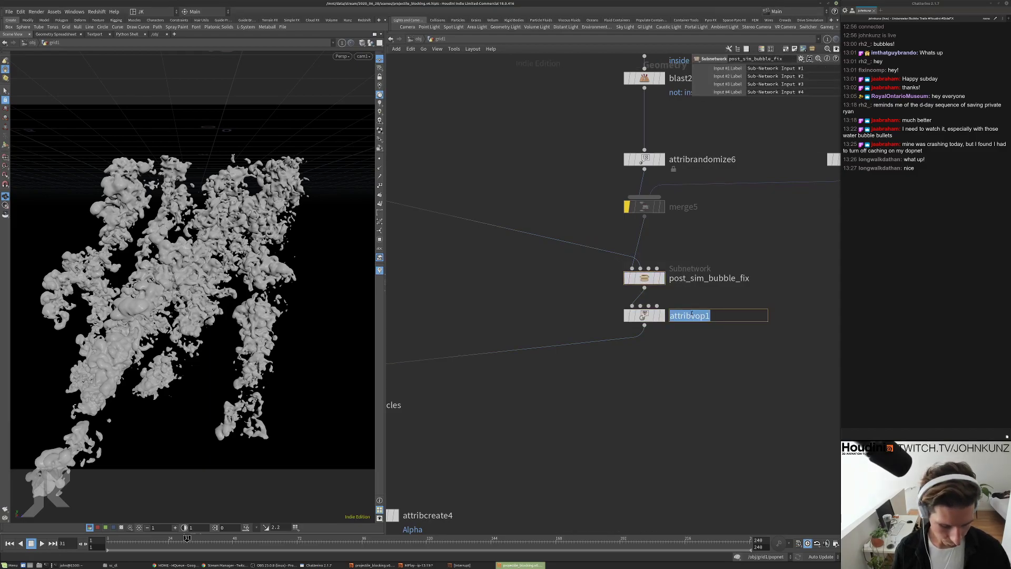
text(distort)
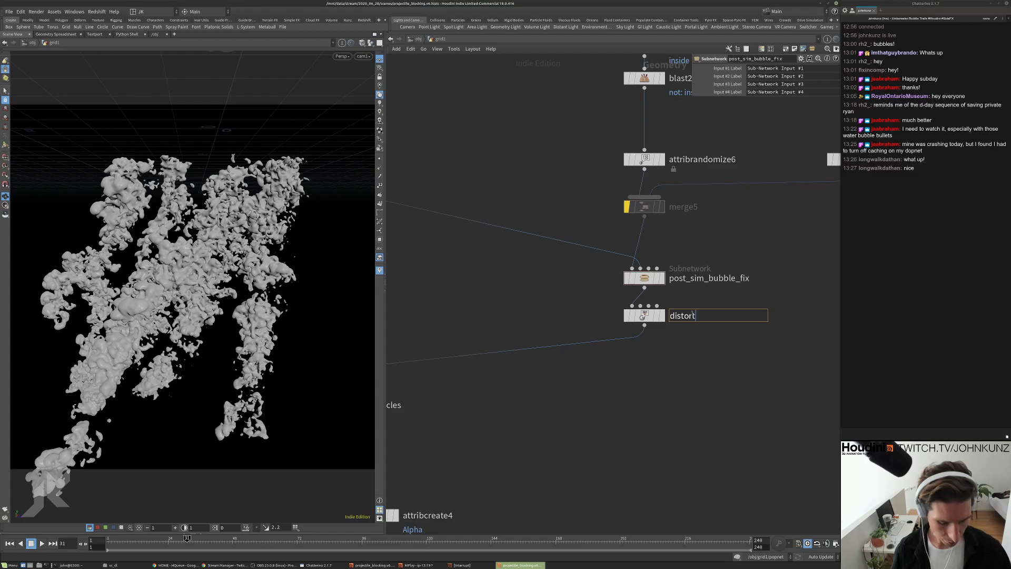
text(ion_bubble_)
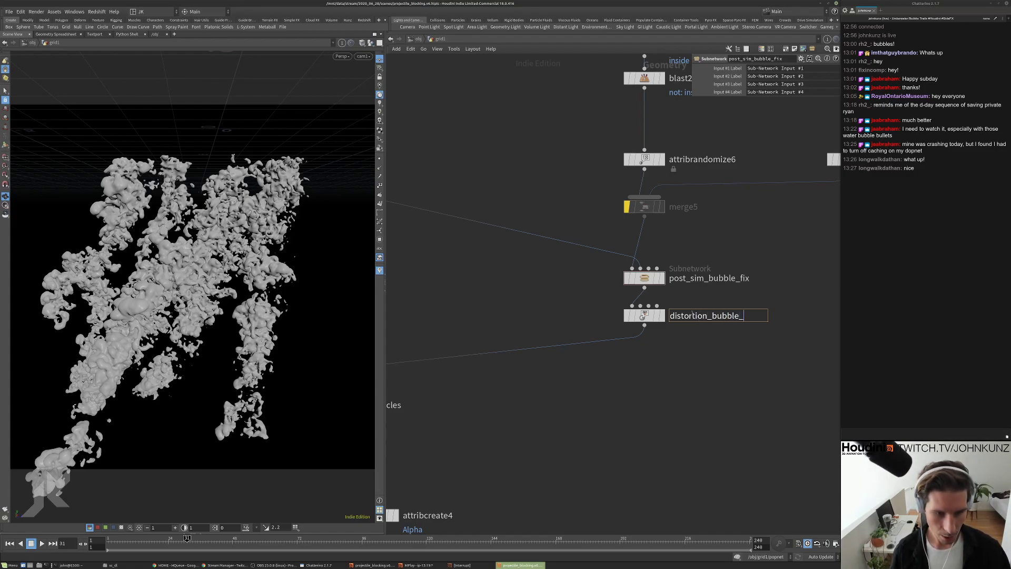
text(fake_flow)
key(Return)
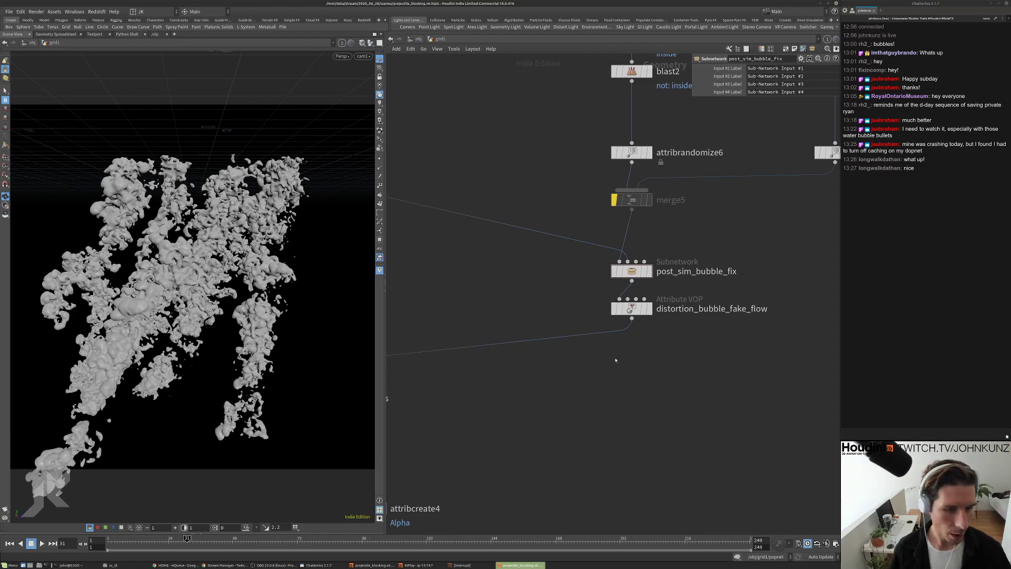
Inside distortion_bubble_fake_flow, place negate1 before curlnoise1, align add1 and geometryvopoutput1 with the global parameters node, and return to the geometry network
middle_drag(554, 477, 571, 451)
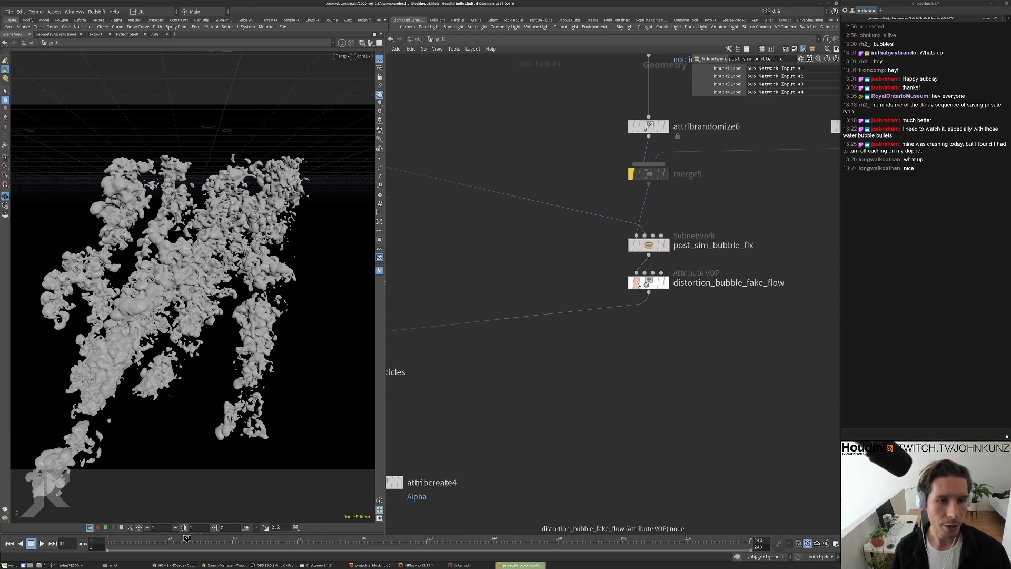
double_click(639, 285)
drag(580, 216, 565, 305)
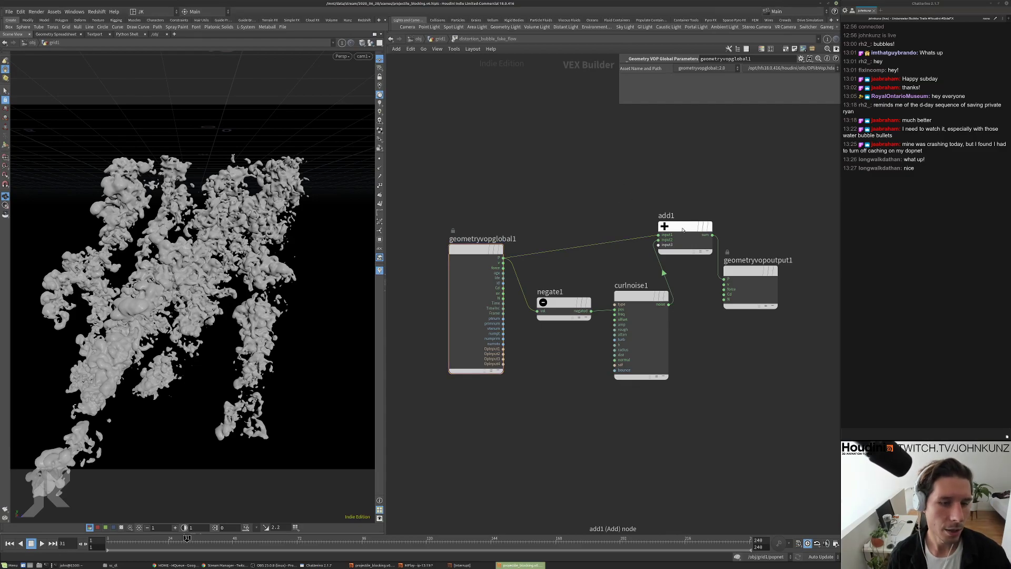
drag(682, 229, 684, 253)
drag(751, 273, 775, 252)
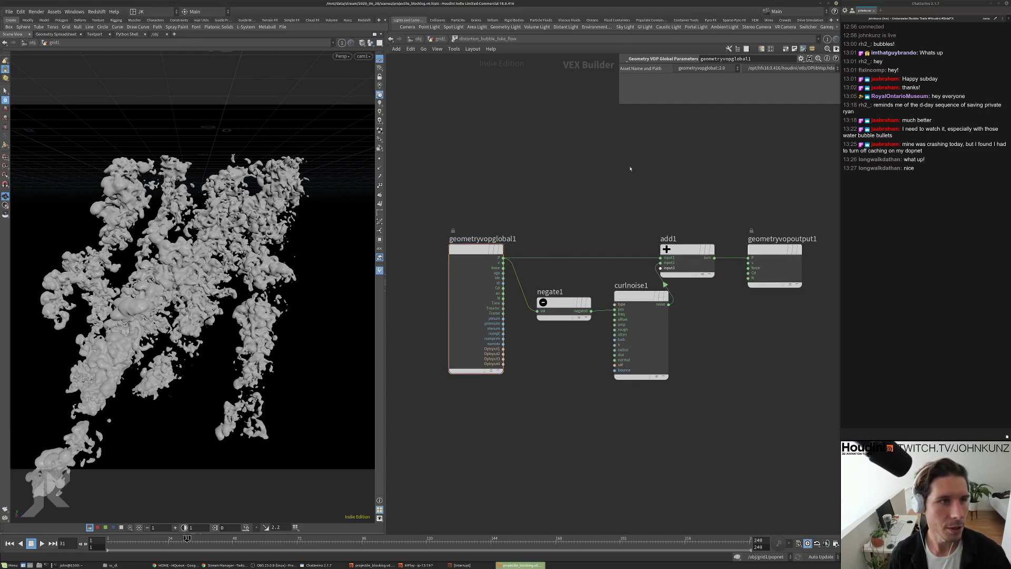
key(u)
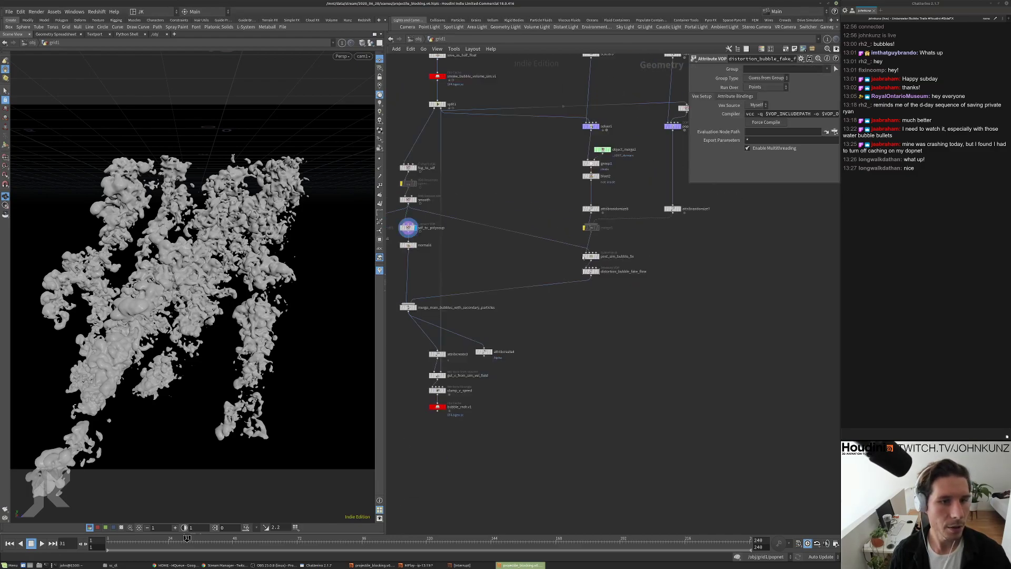
Examine the node network around the bubble volume cache, the secondary particle branches and their final merge
scroll(580, 273, up, 3)
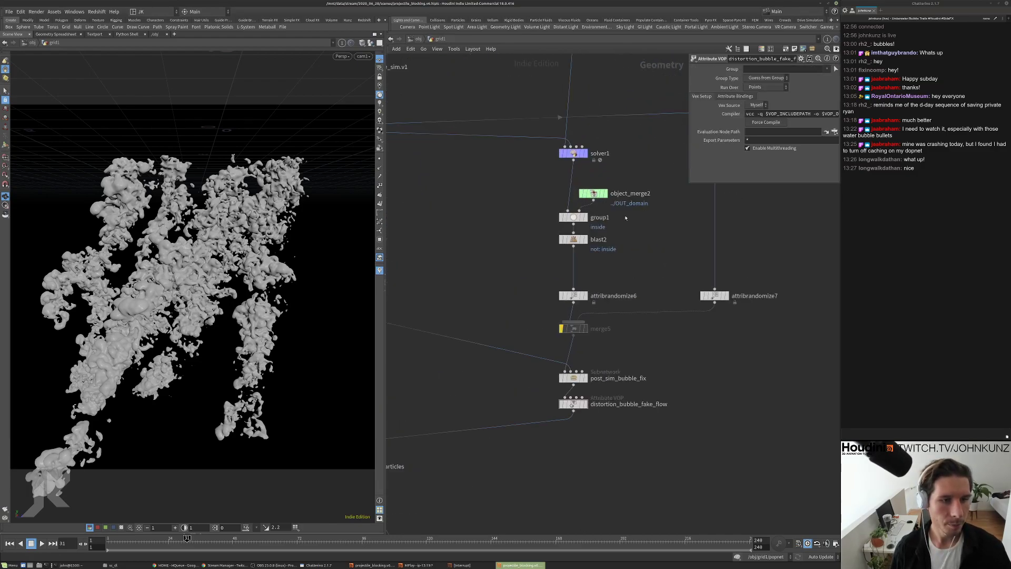
scroll(580, 273, down, 2)
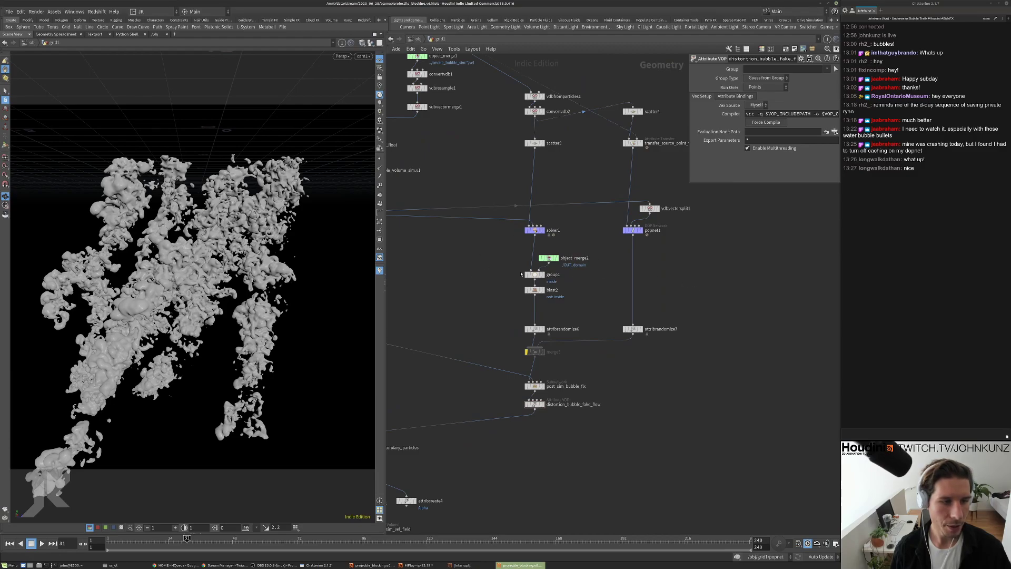
middle_drag(491, 302, 706, 276)
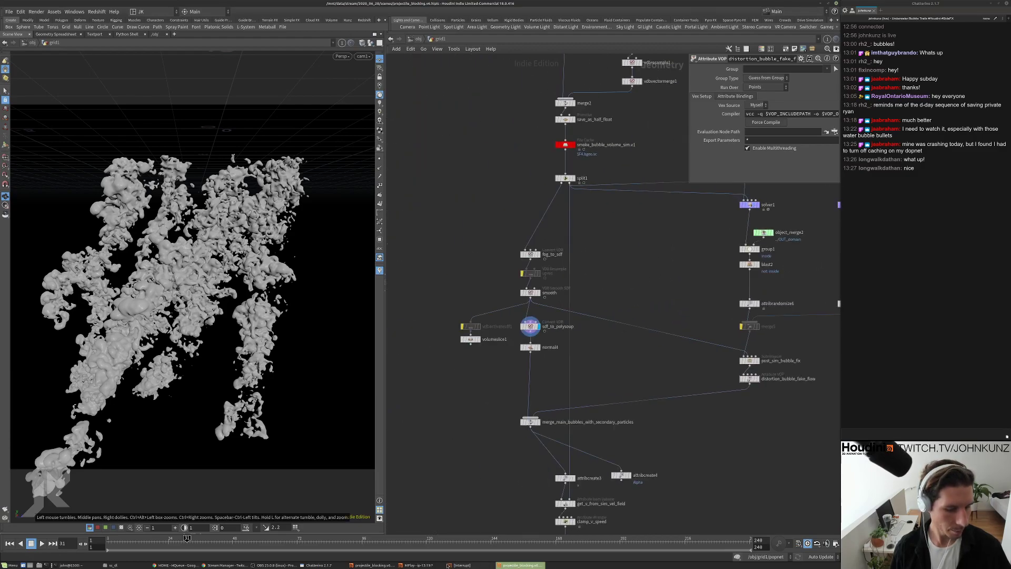
click(462, 565)
click(650, 399)
middle_drag(690, 286, 611, 368)
middle_drag(684, 232, 586, 287)
scroll(574, 311, up, 4)
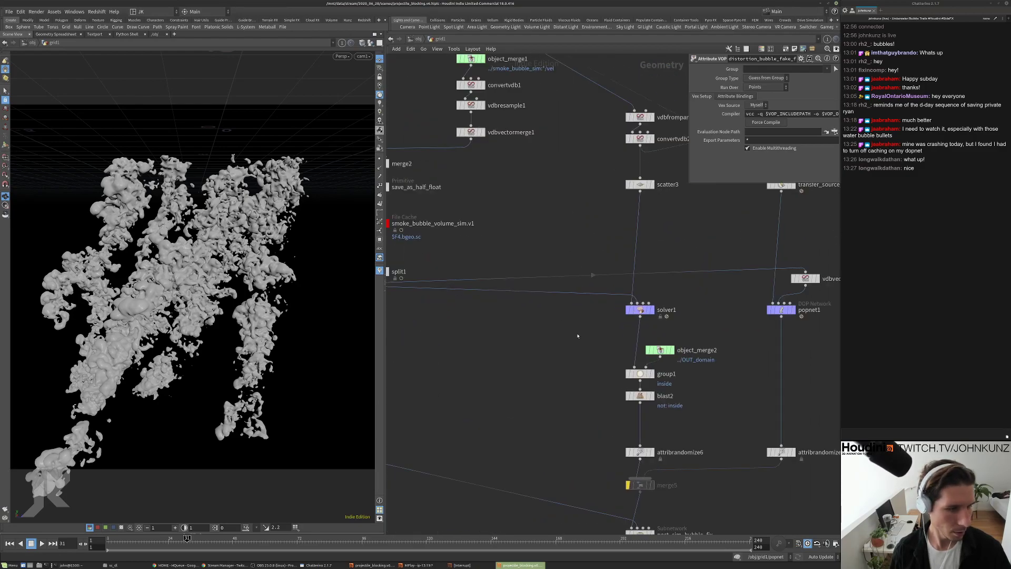
Display the output of solver1 and play its particle simulation from the first frame
key(ctrl+Up)
click(640, 309)
scroll(616, 332, down, 5)
middle_drag(616, 331, 609, 342)
key(Up)
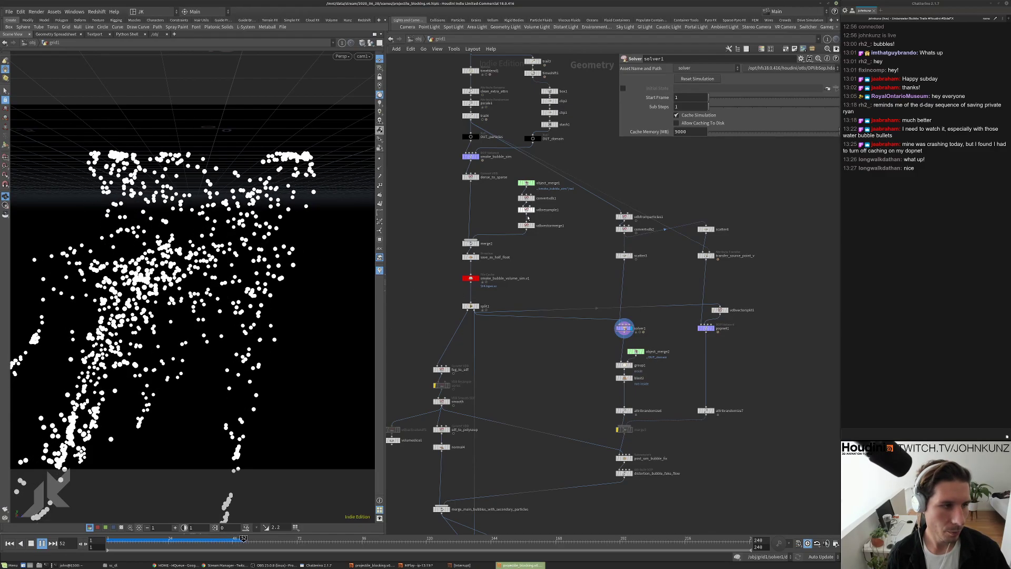
key(ctrl+Up)
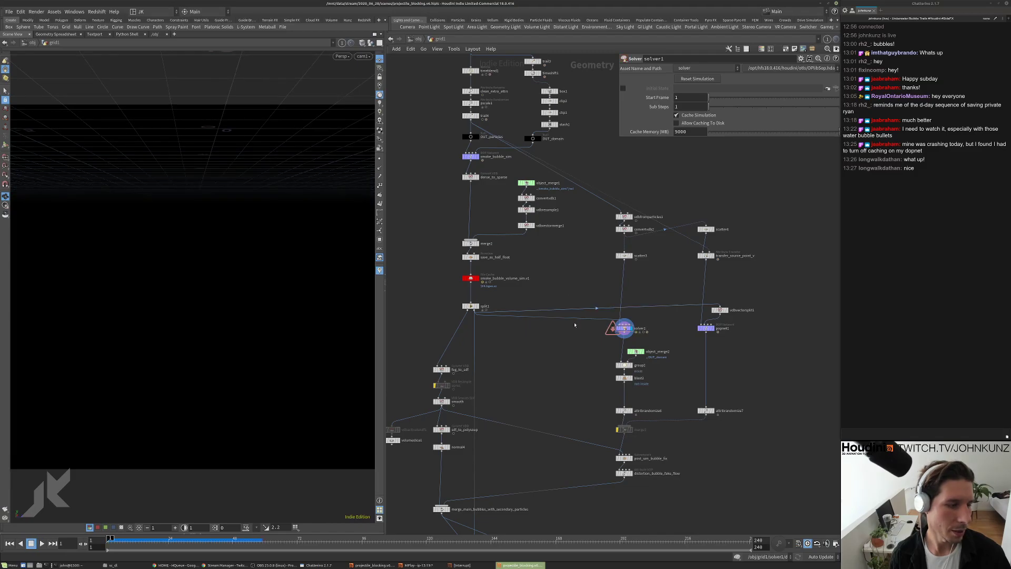
key(Up)
scroll(612, 342, up, 3)
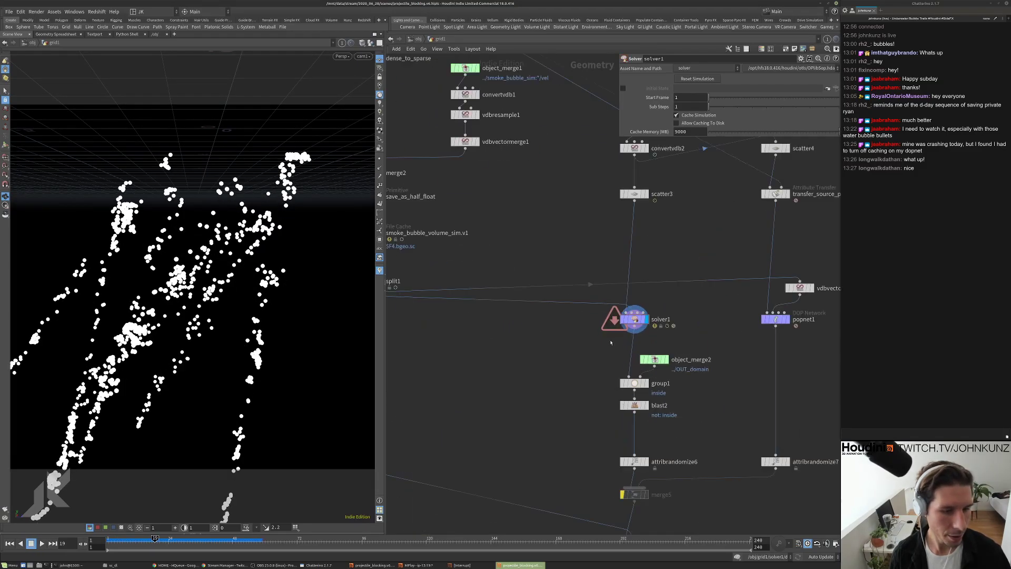
Display attribrandomize6 and set the low end of its pscale range, Fit Value 0 To, to 0.005
middle_drag(647, 398, 642, 314)
click(640, 375)
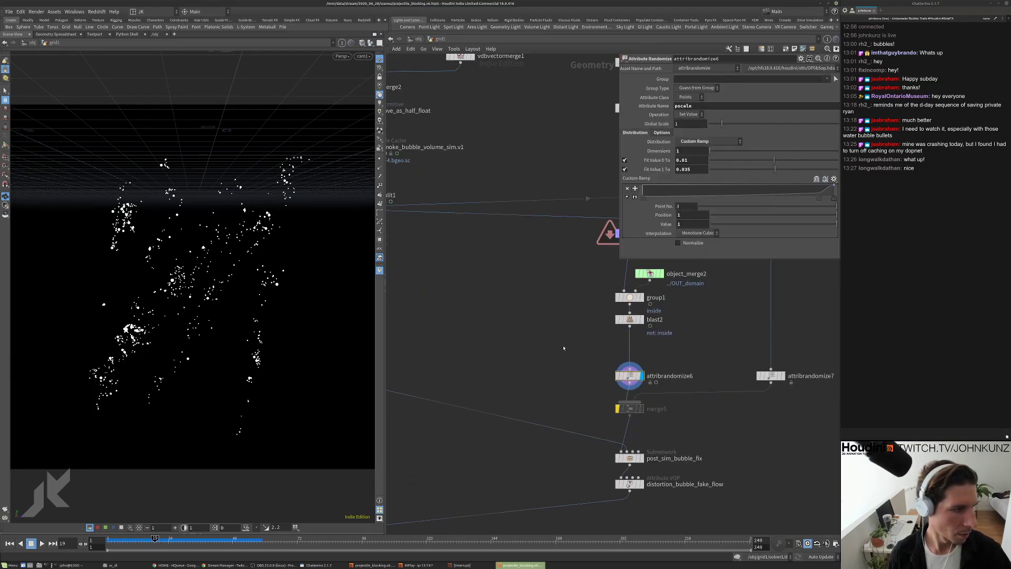
click(688, 160)
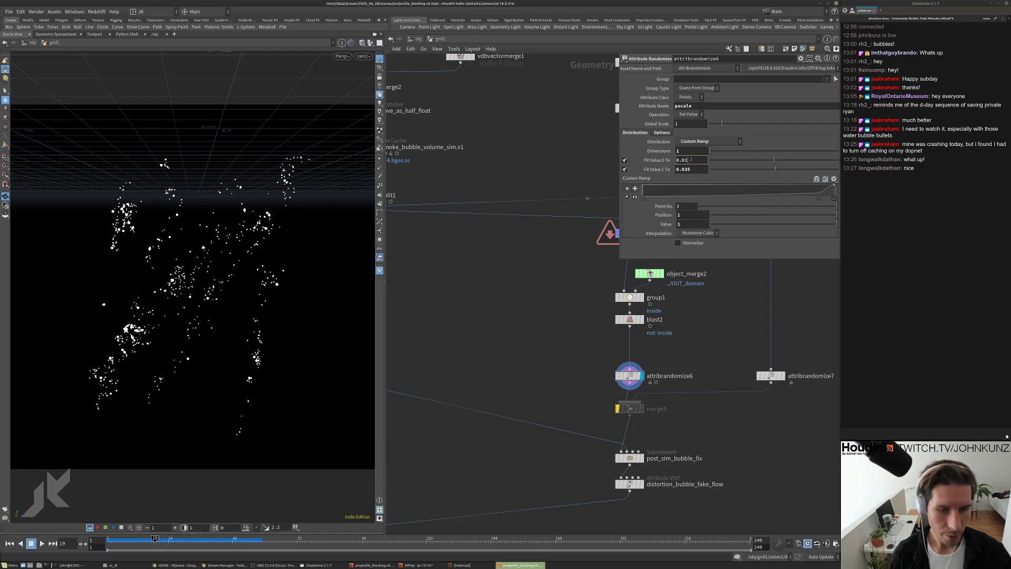
text(0.005)
key(Return)
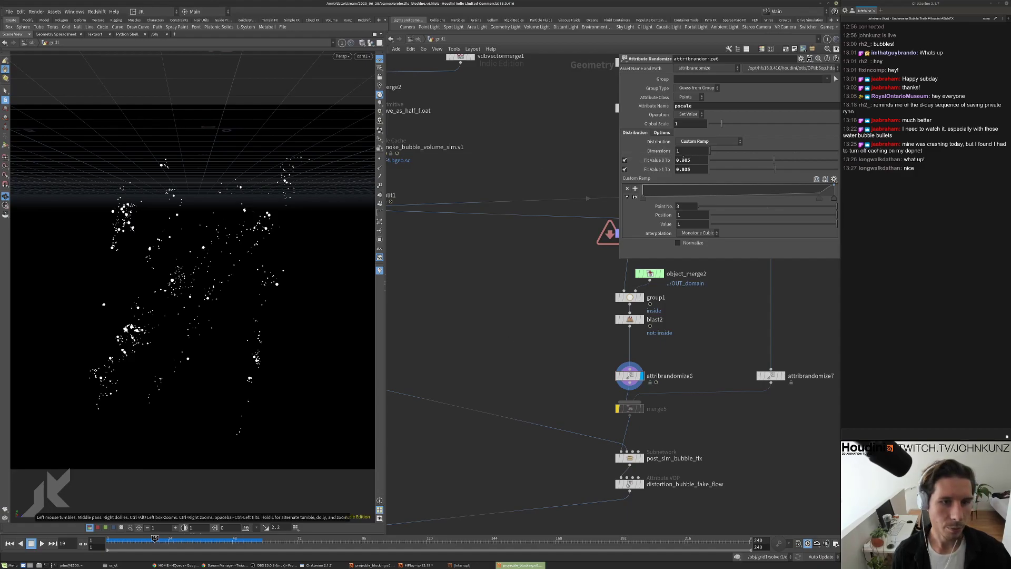
Return to the first frame and set the Density Scale of scatter3 to 40000
middle_drag(494, 308, 474, 349)
key(ctrl+Up)
middle_drag(538, 317, 502, 360)
click(574, 195)
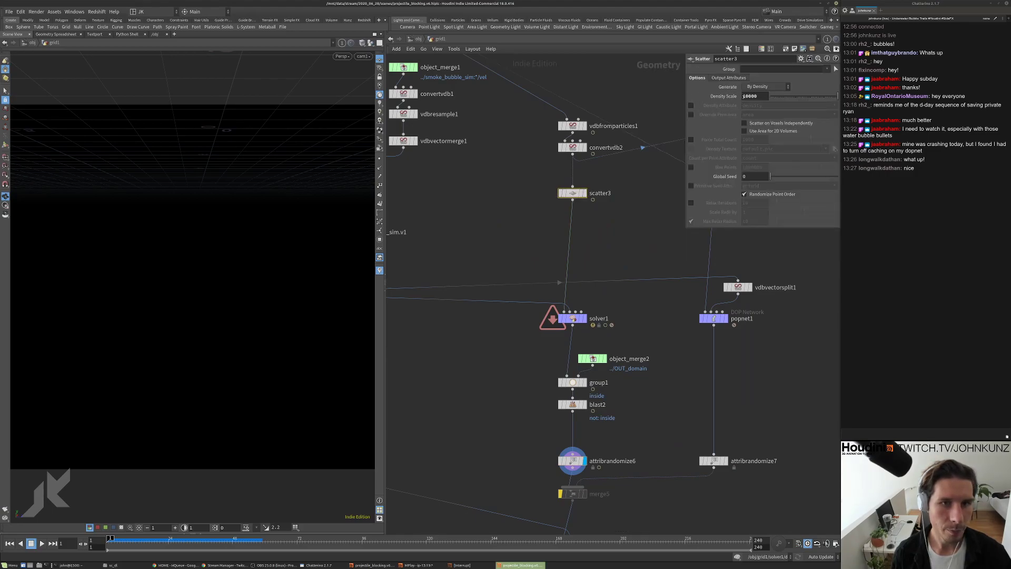
click(744, 97)
key(BackSpace)
text(4)
key(Return)
Play back the denser particles displayed at attribrandomize6, and rewind to the first frame
middle_drag(616, 242, 625, 198)
middle_drag(505, 368, 510, 321)
middle_drag(504, 358, 514, 313)
key(Up)
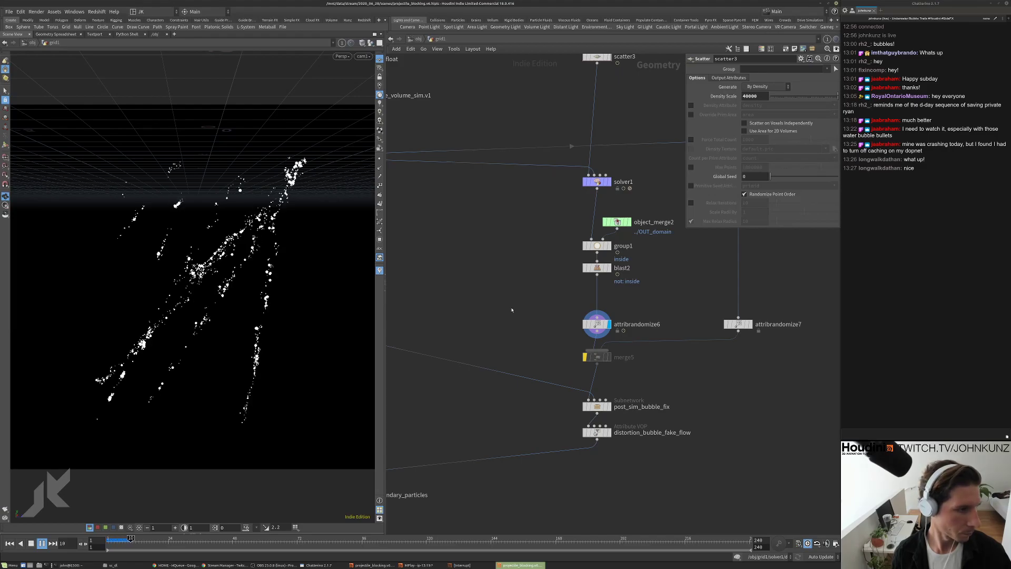
middle_drag(506, 341, 556, 292)
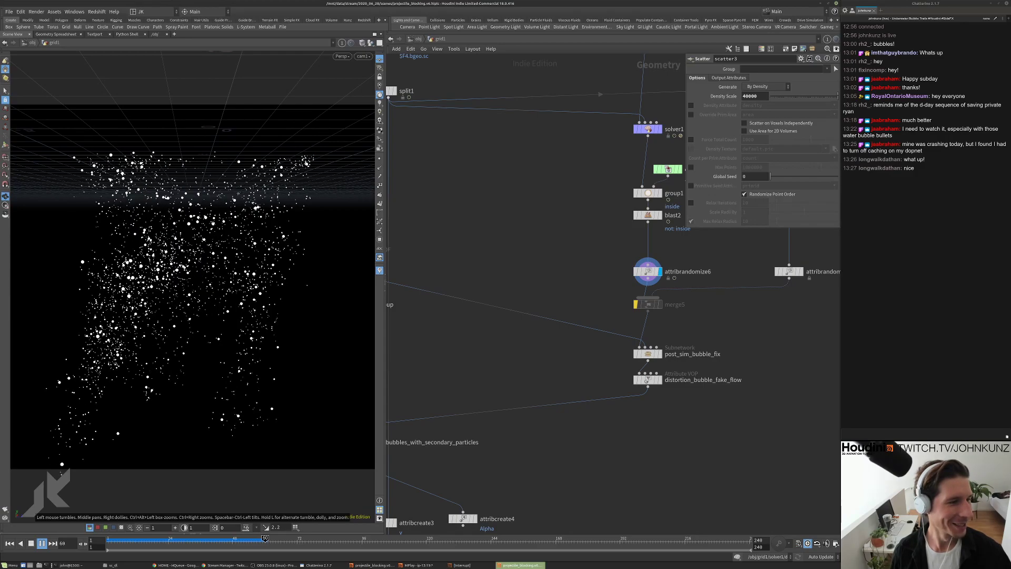
key(ctrl+Up)
Select solver1, replay the particle simulation, and go back to the start of the timeline
middle_drag(560, 249, 528, 300)
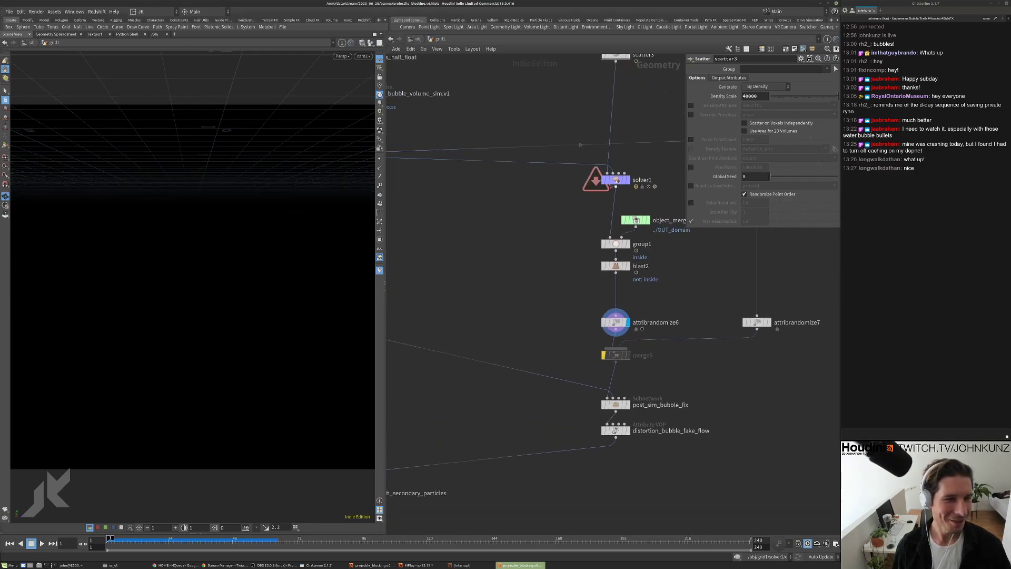
click(614, 182)
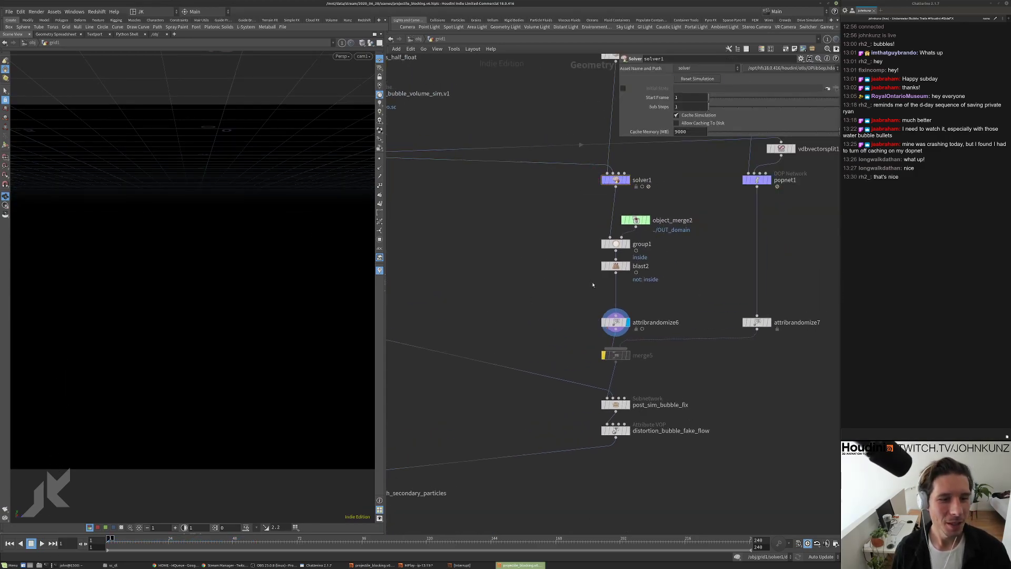
middle_drag(561, 269, 551, 303)
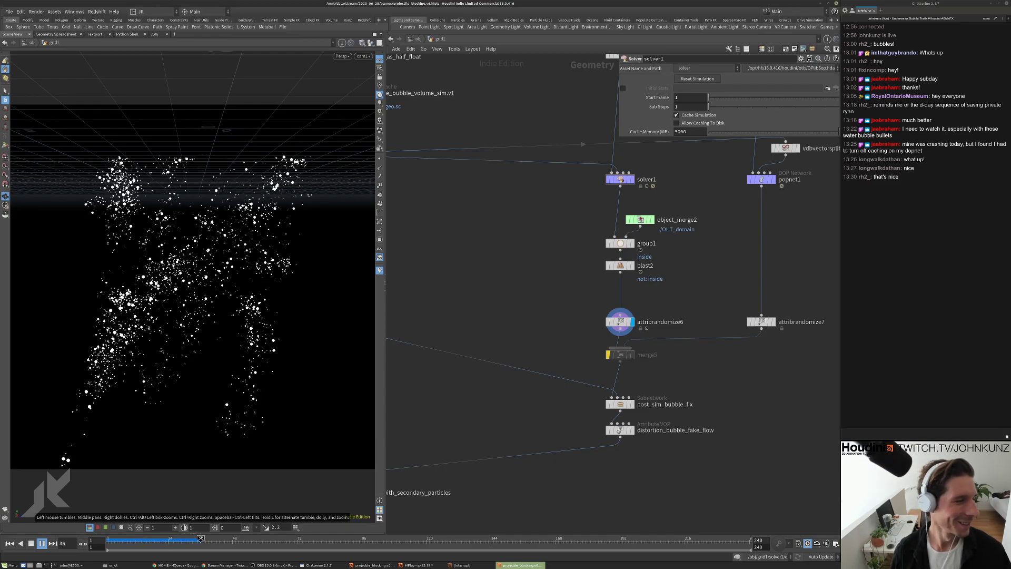
key(ctrl+Up)
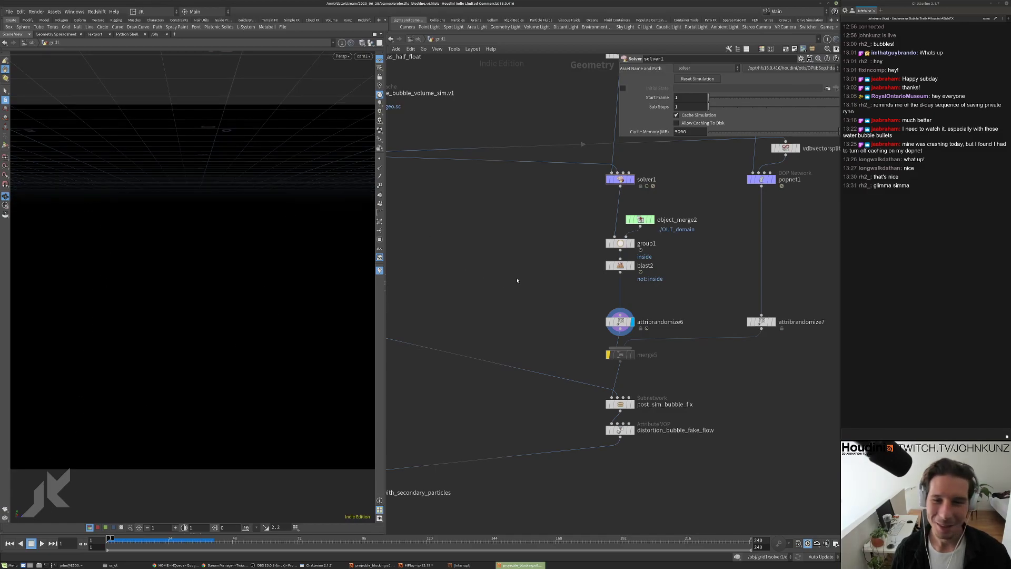
key(f)
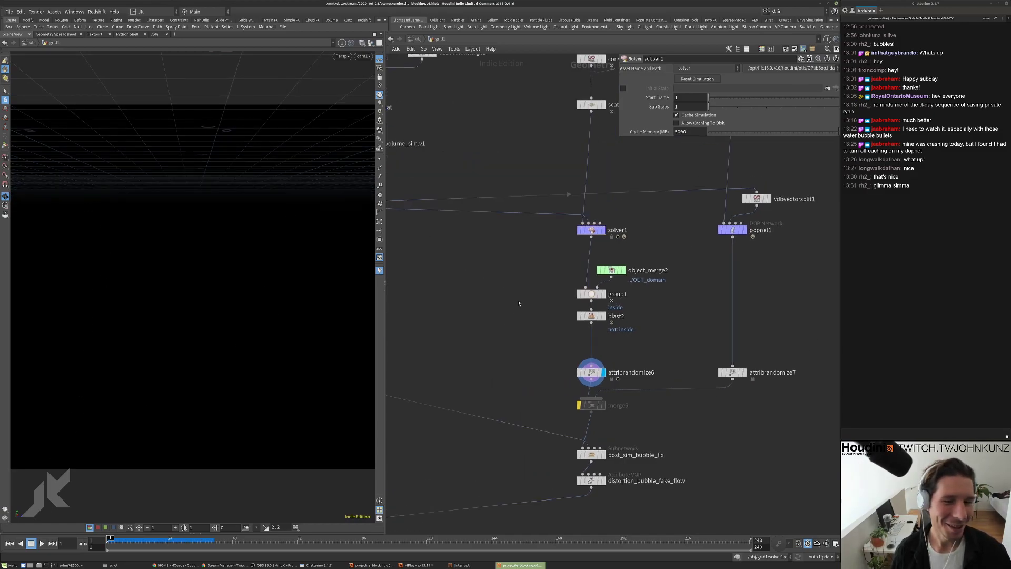
Turn off the Seed Attribute option of attribrandomize6 and play the particles to compare their sizes over time
key(1)
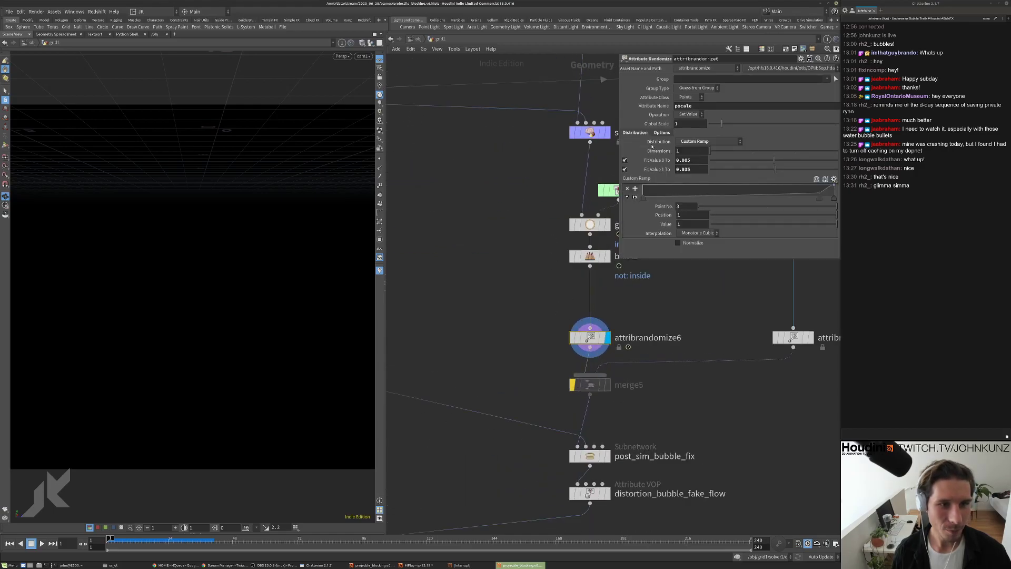
click(661, 132)
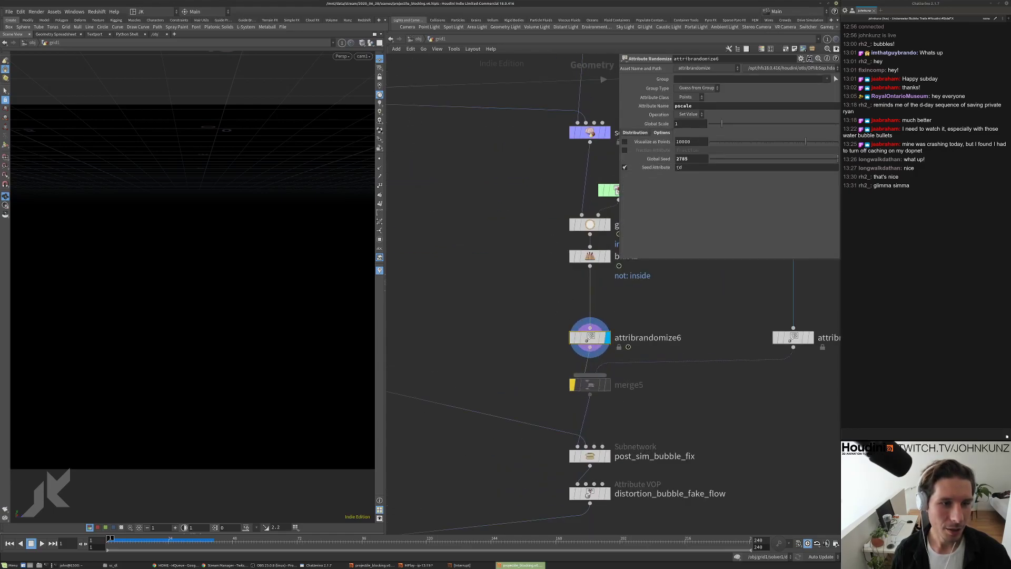
click(663, 167)
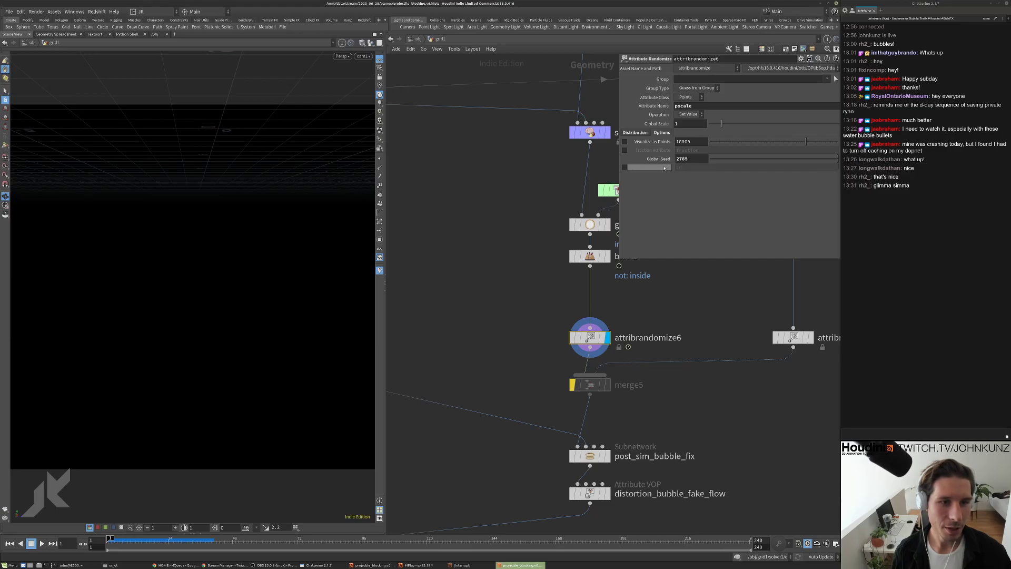
middle_drag(525, 258, 511, 236)
key(Up)
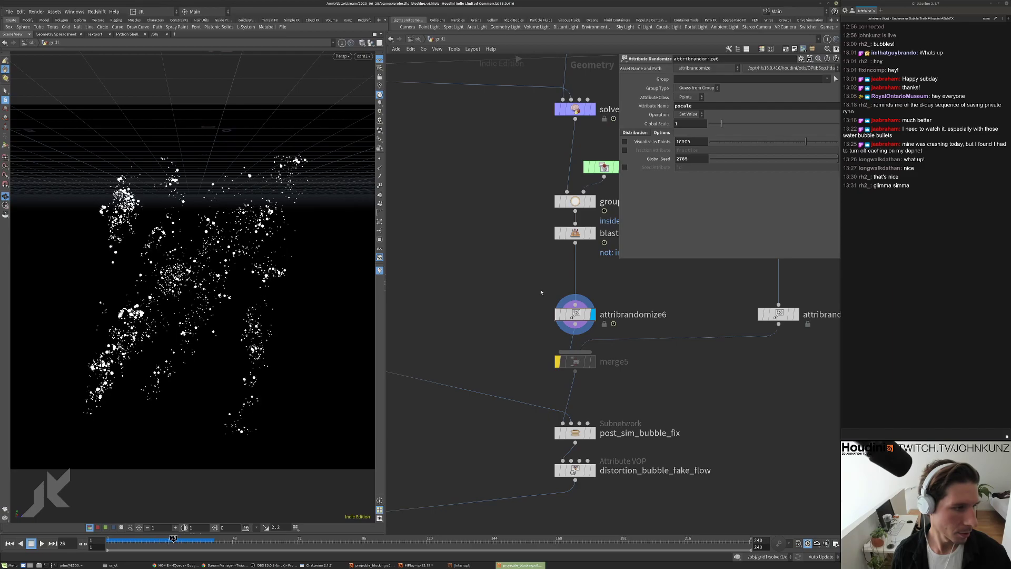
Turn the id Seed Attribute of attribrandomize6 back on and return to the first frame
middle_drag(523, 200, 501, 262)
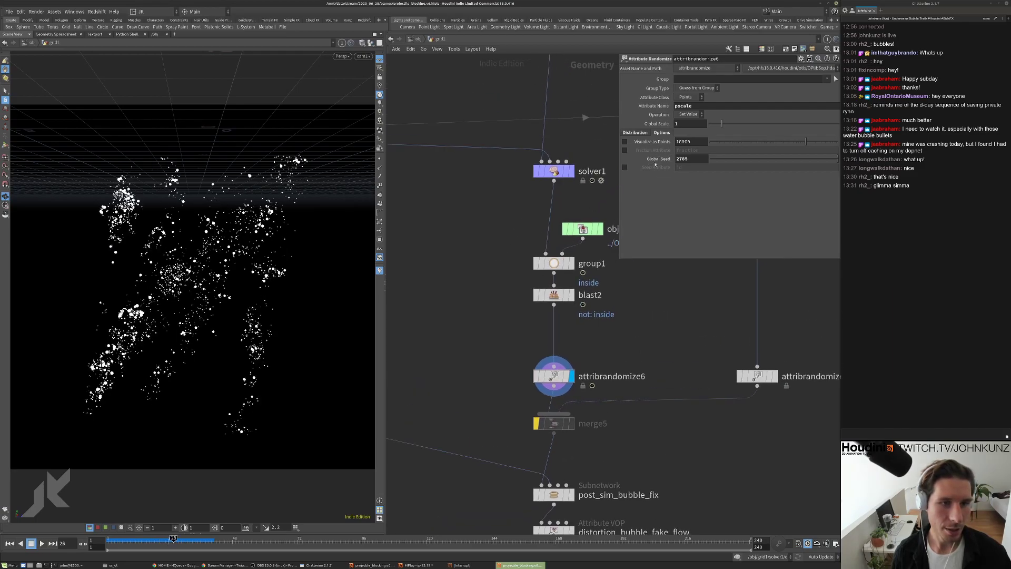
click(625, 167)
key(ctrl+Up)
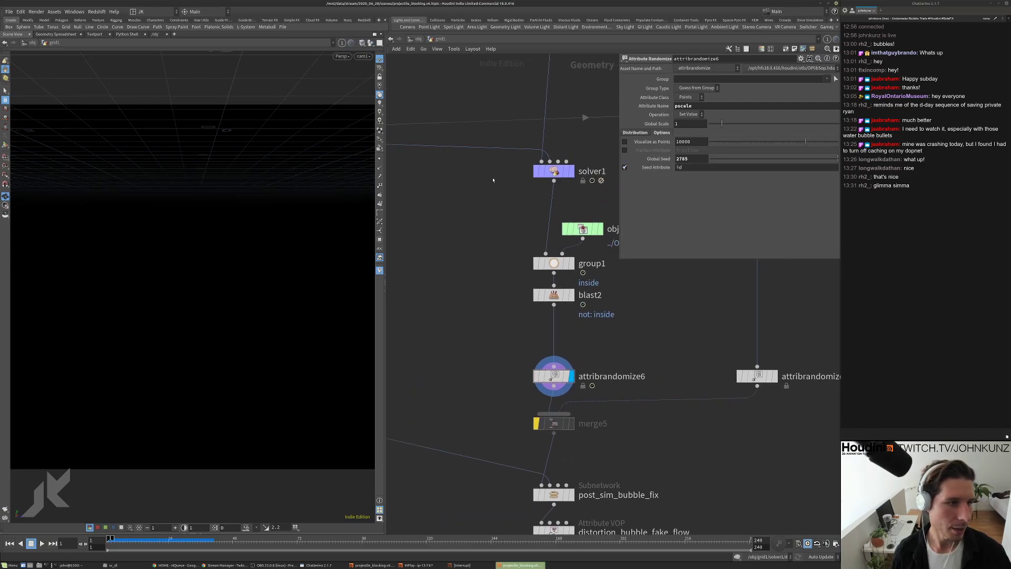
Display scatter3 and inspect its node information for point counts and attributes
scroll(526, 198, down, 2)
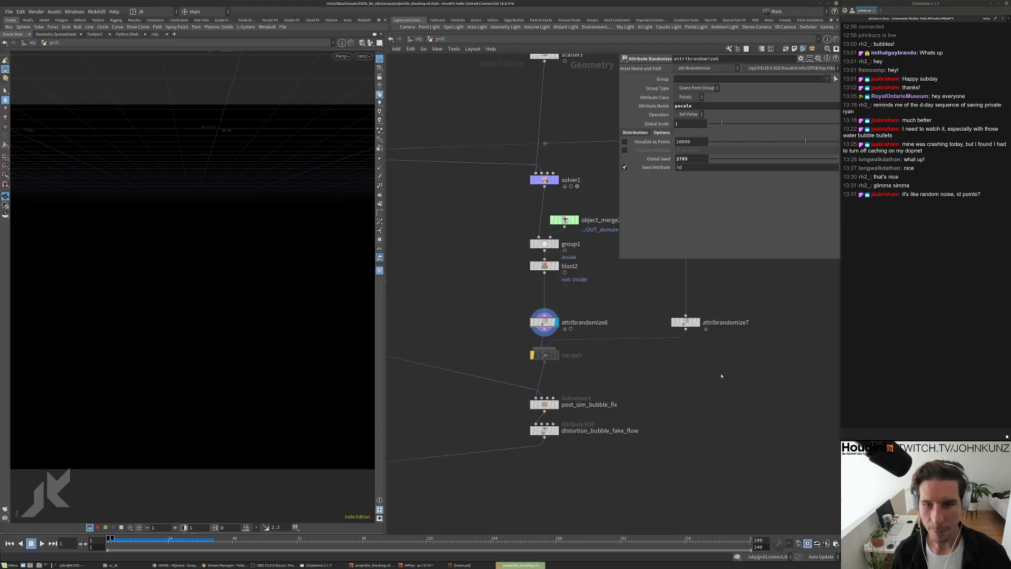
middle_drag(706, 365, 691, 405)
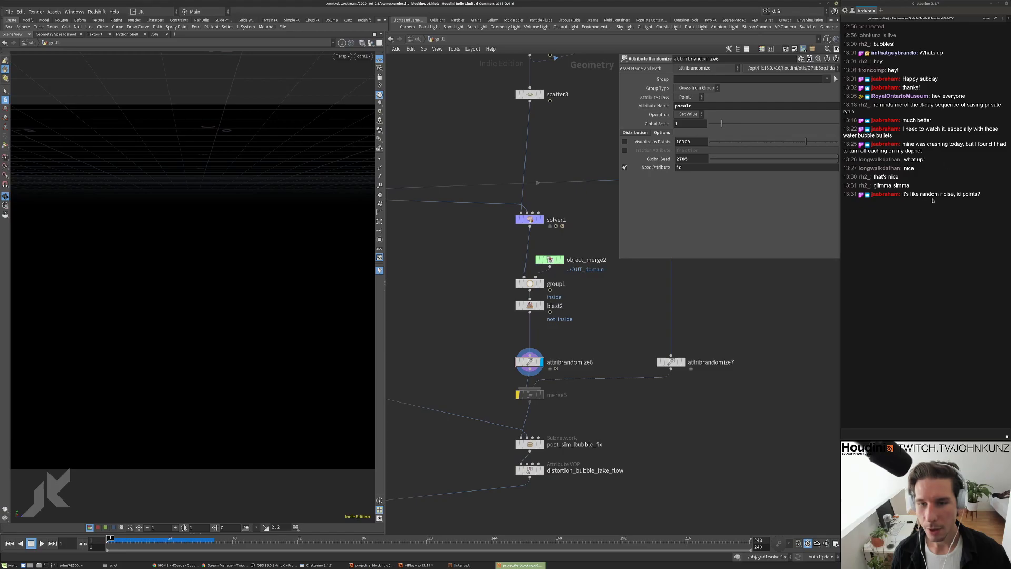
scroll(513, 223, up, 2)
middle_drag(513, 223, 509, 318)
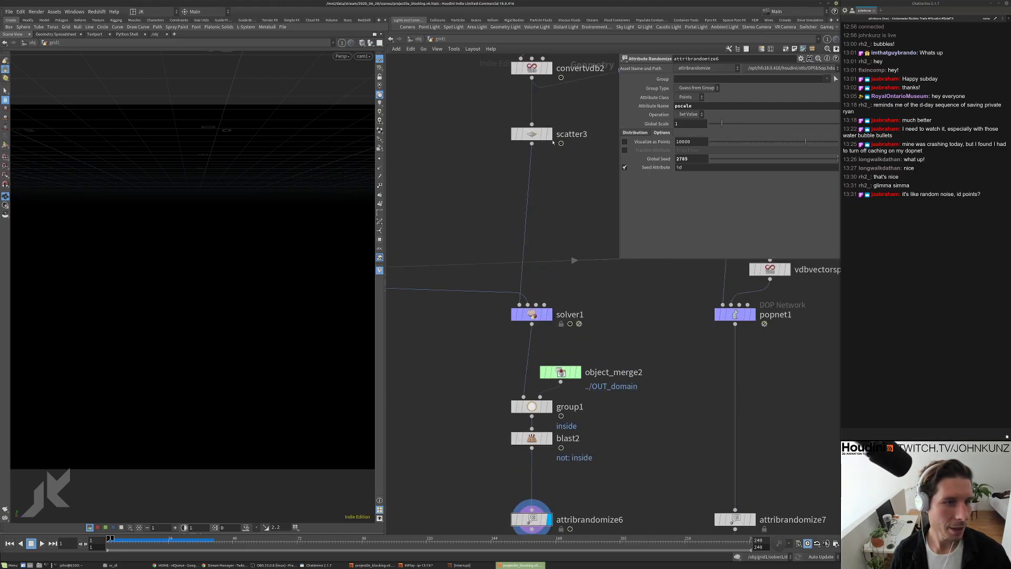
click(533, 137)
click(533, 136)
middle_click(533, 136)
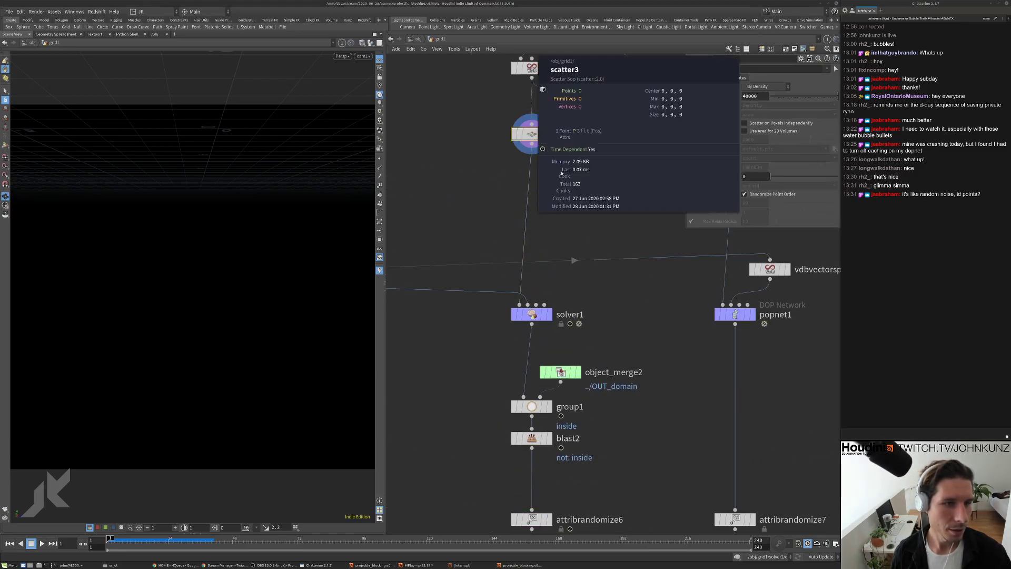
middle_drag(576, 114, 654, 70)
Shift object_merge2, group1 and blast2 down and insert attribrandomize6 into the connection between solver1 and group1
click(610, 269)
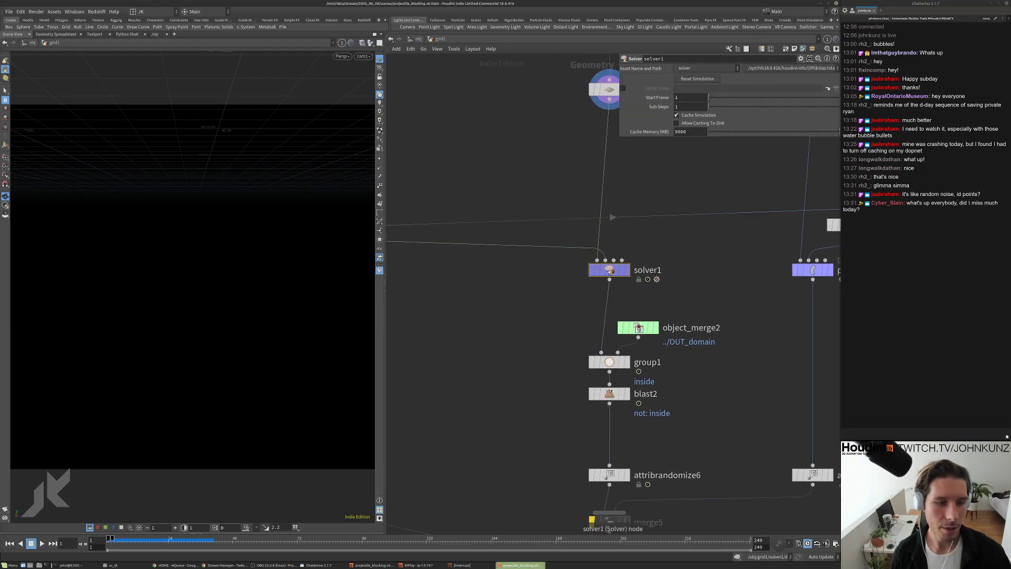
scroll(604, 411, down, 2)
scroll(604, 411, up, 2)
drag(661, 316, 603, 385)
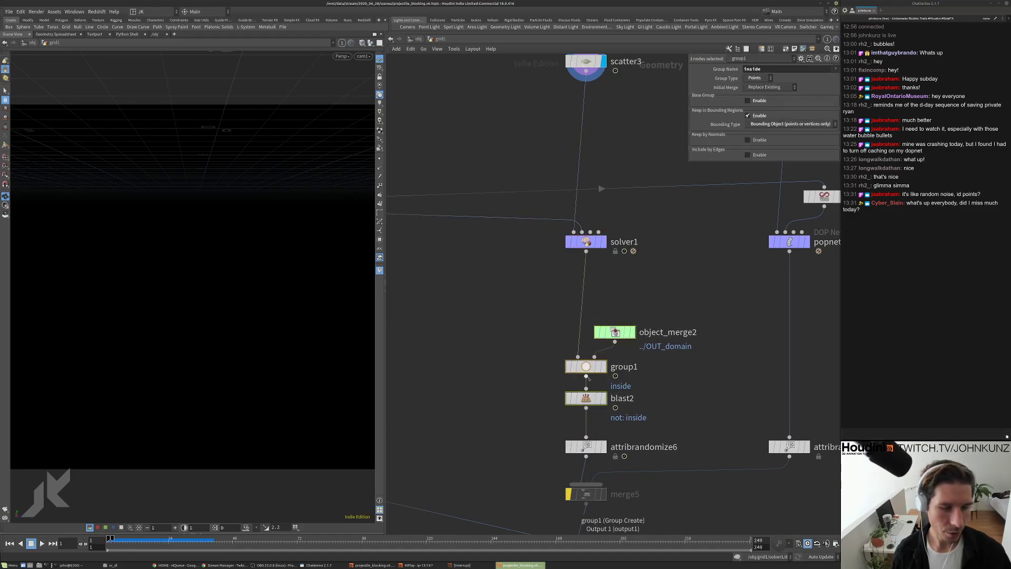
drag(588, 448, 586, 293)
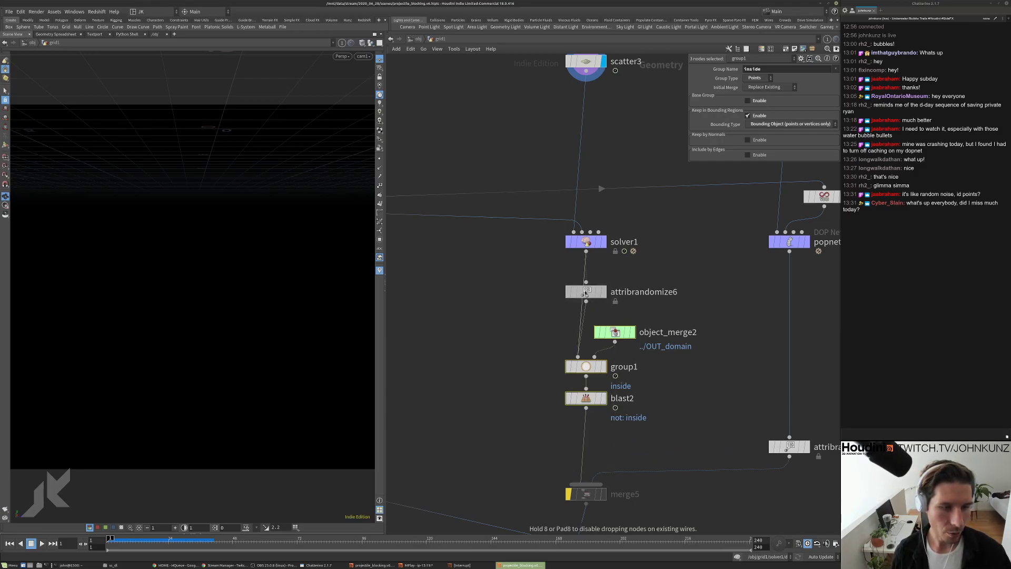
Display blast2 and play its simulation, then rewind to the first frame and select solver1
click(585, 398)
click(603, 399)
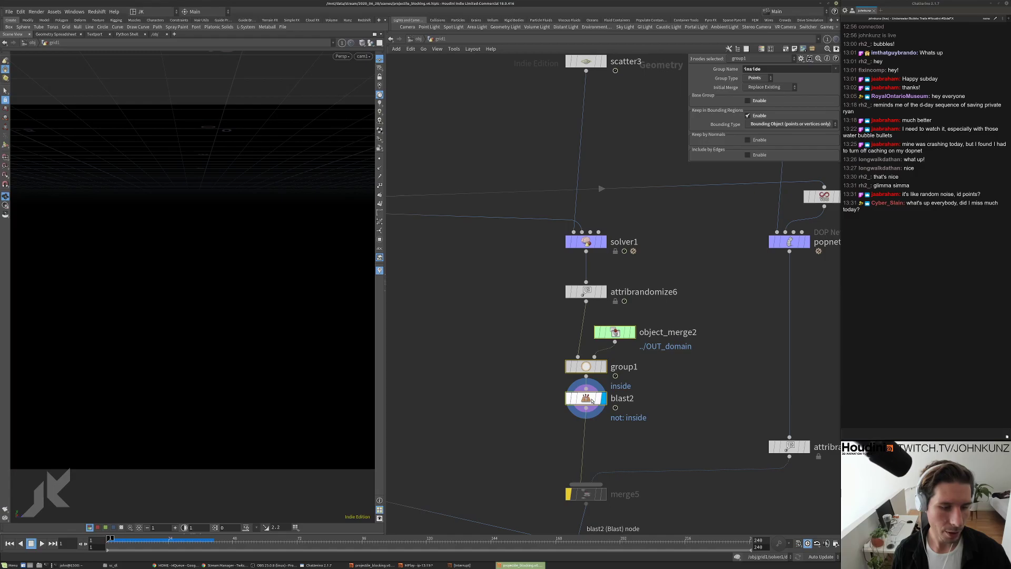
middle_drag(489, 365, 491, 331)
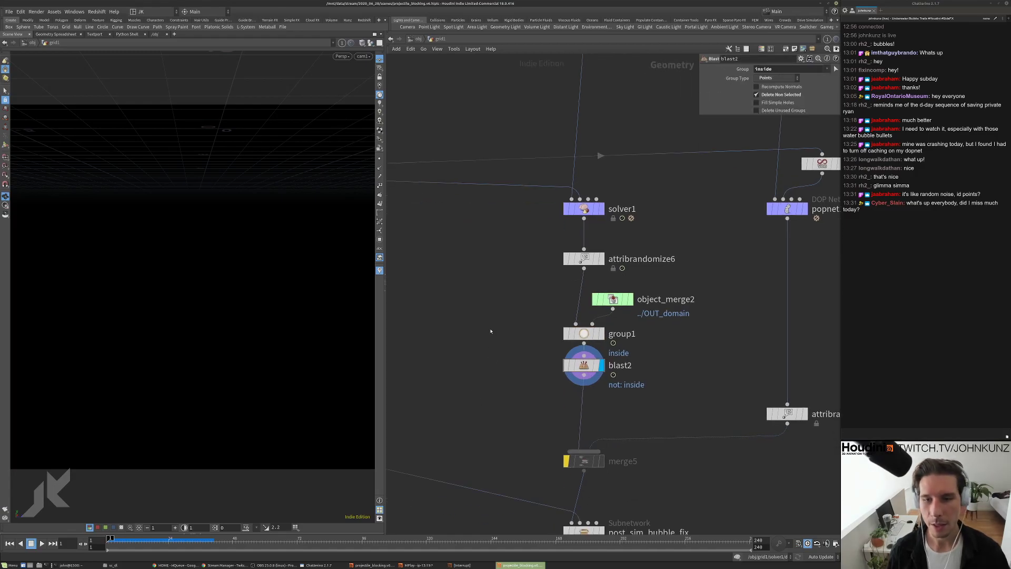
key(Up)
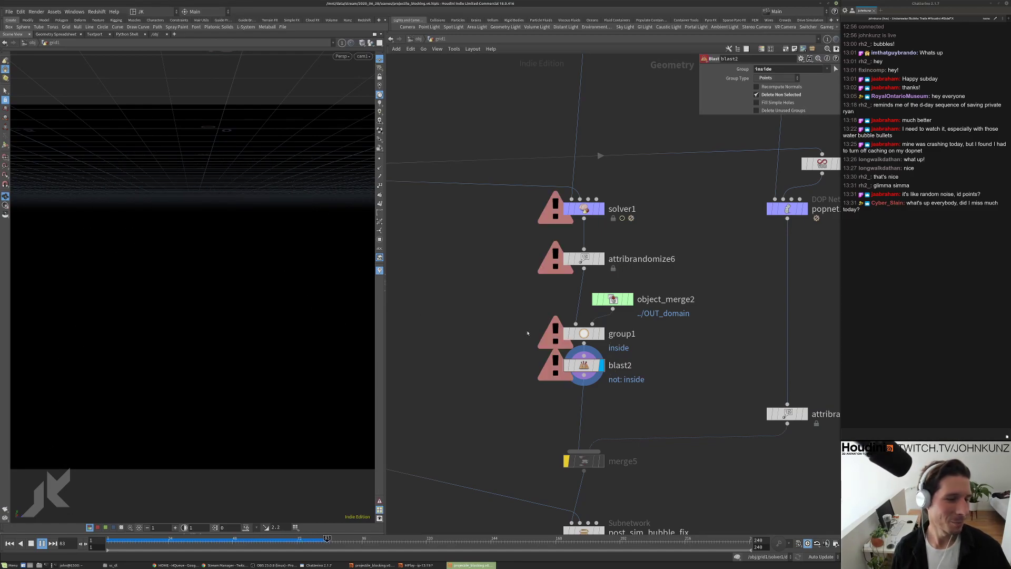
key(ctrl+Up)
click(583, 211)
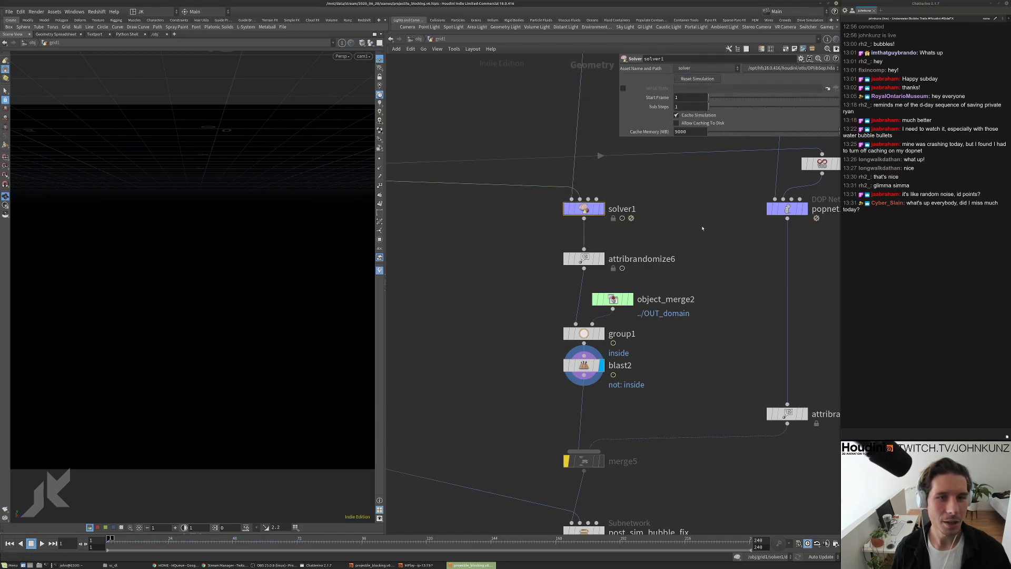
Play blast2's particles, compare them with the MPlay flipbook, then rewind and replay up to frame 23
key(Up)
key(alt+Tab)
key(Up)
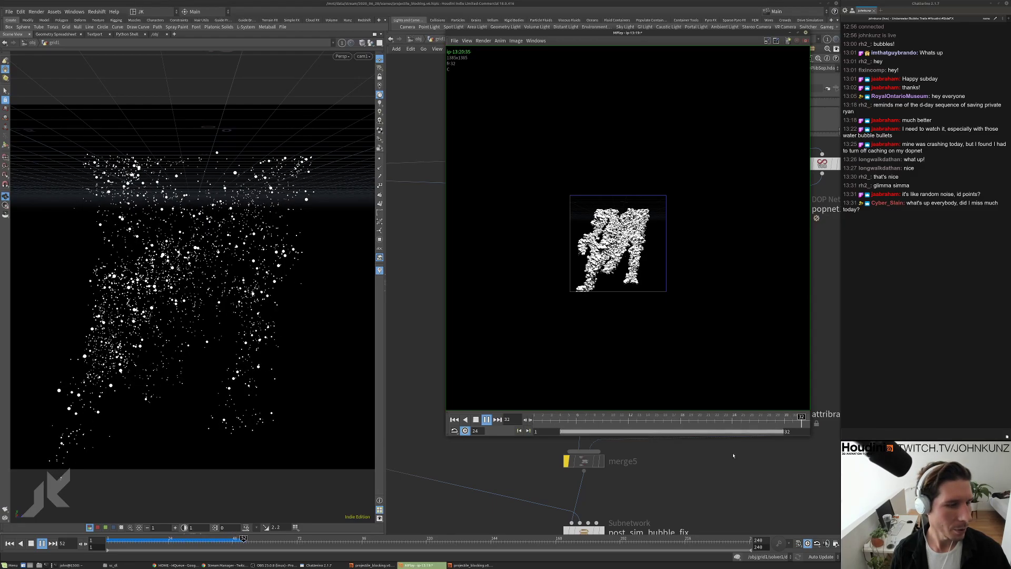
key(alt+Tab)
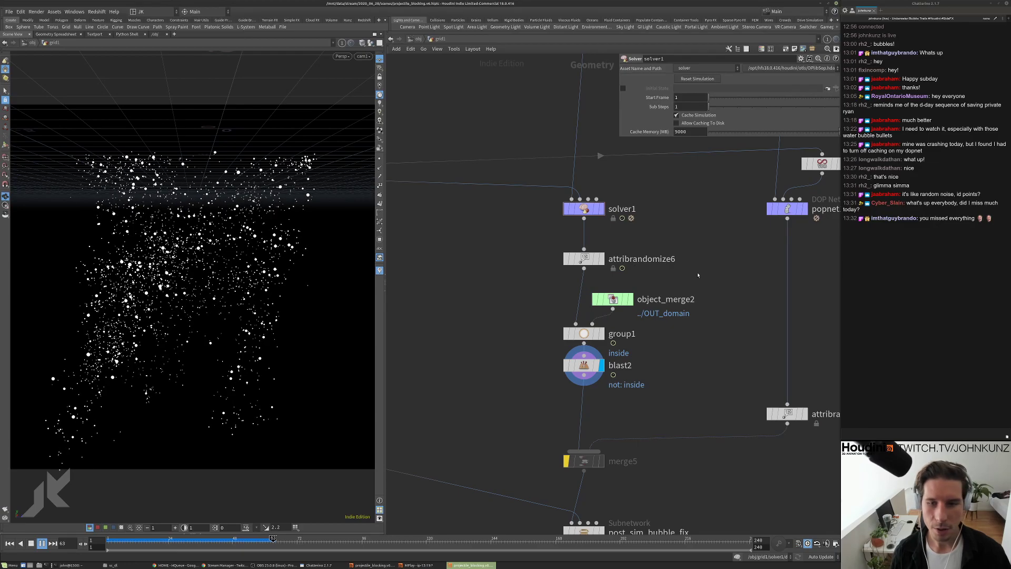
key(ctrl+Up)
middle_drag(713, 285, 713, 260)
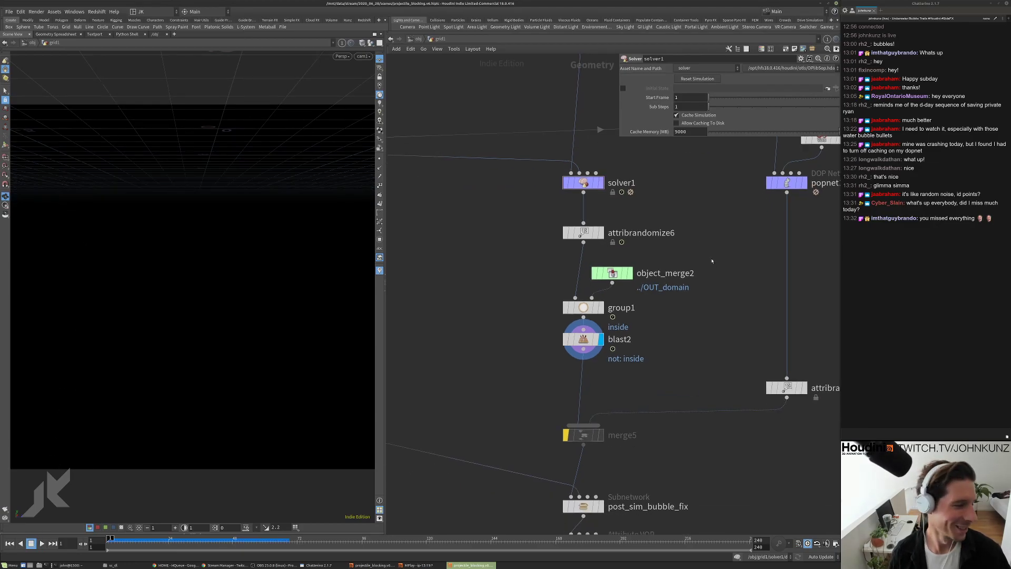
key(Up)
Display attribcreate4 below the merged bubbles and inspect the conversion settings of sdf_to_polysoup
middle_drag(503, 354, 654, 250)
scroll(505, 355, down, 3)
scroll(592, 299, down, 3)
scroll(509, 389, up, 2)
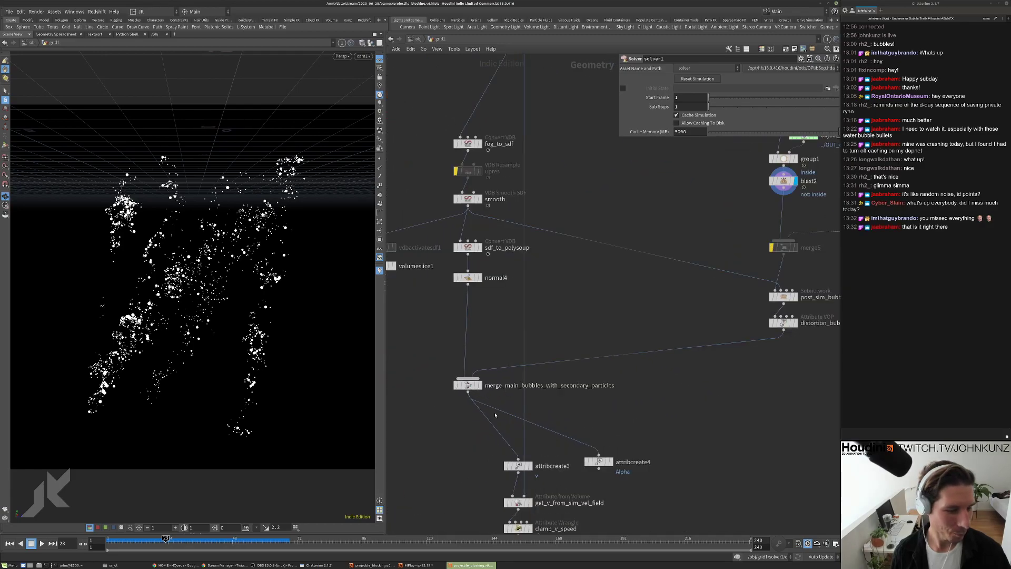
middle_drag(491, 407, 500, 359)
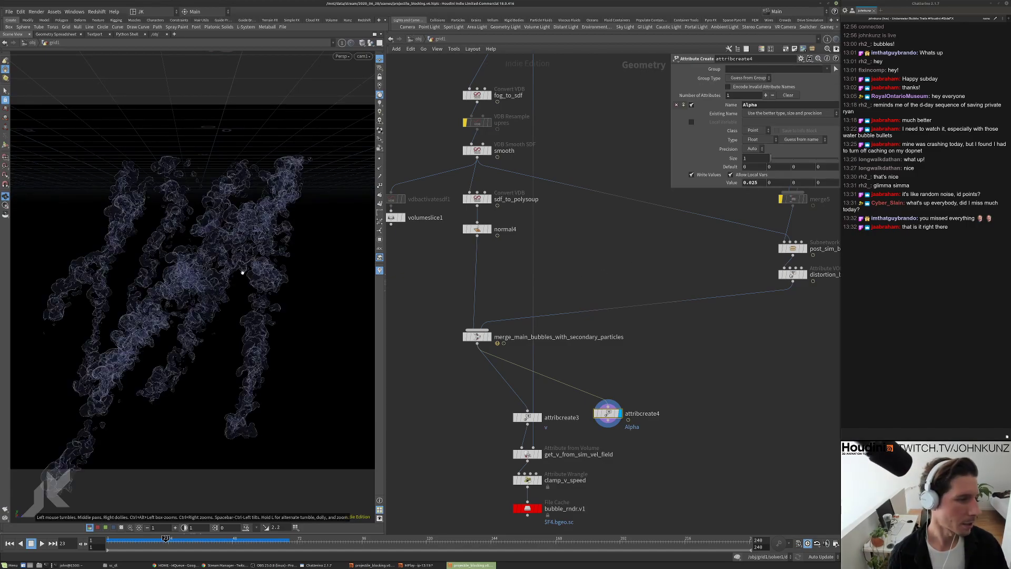
scroll(472, 152, up, 3)
click(474, 231)
scroll(484, 245, down, 4)
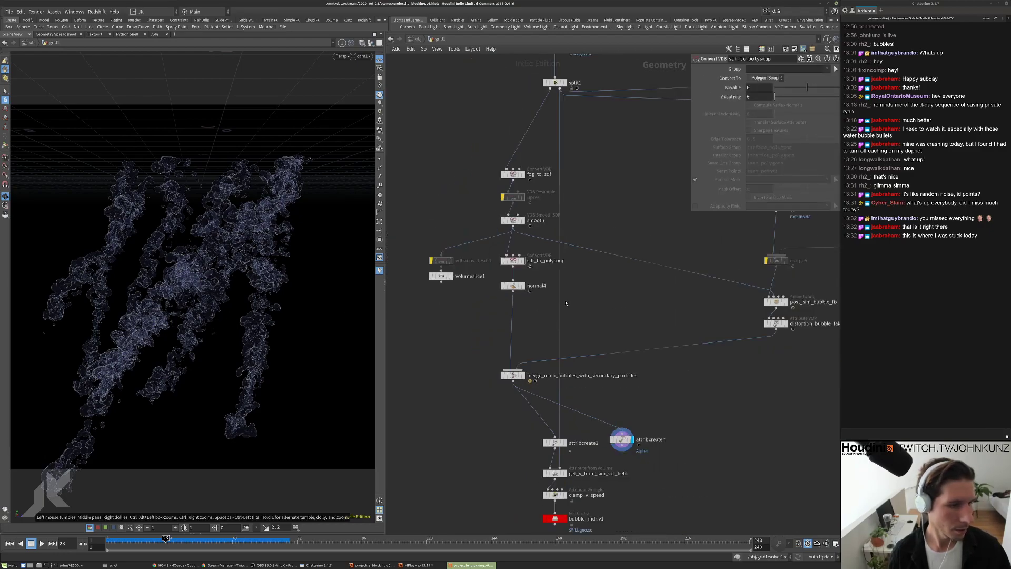
Display and select the merge_main_bubbles_with_secondary_particles node
scroll(484, 245, up, 2)
scroll(640, 338, down, 1)
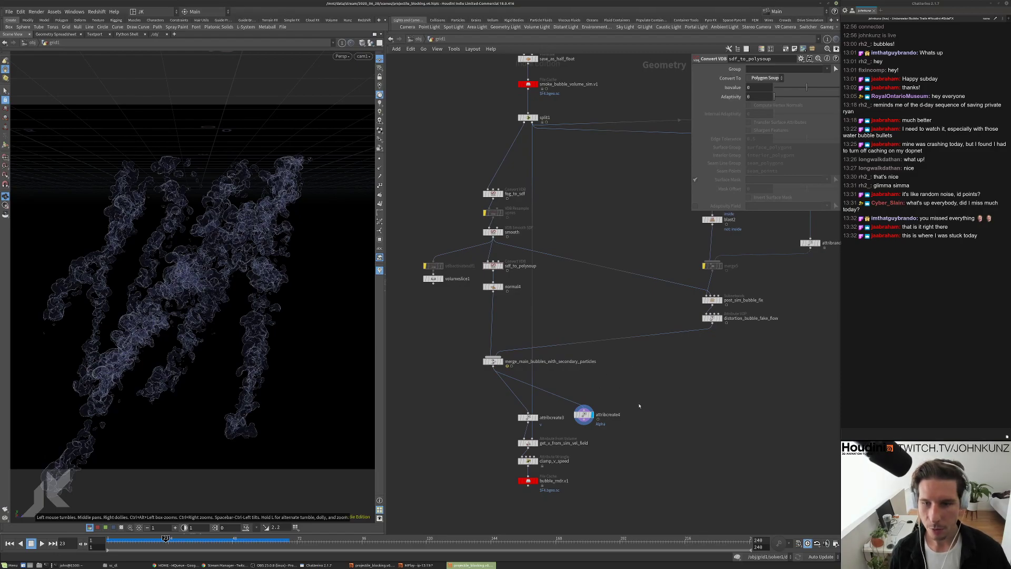
scroll(464, 387, up, 2)
click(520, 348)
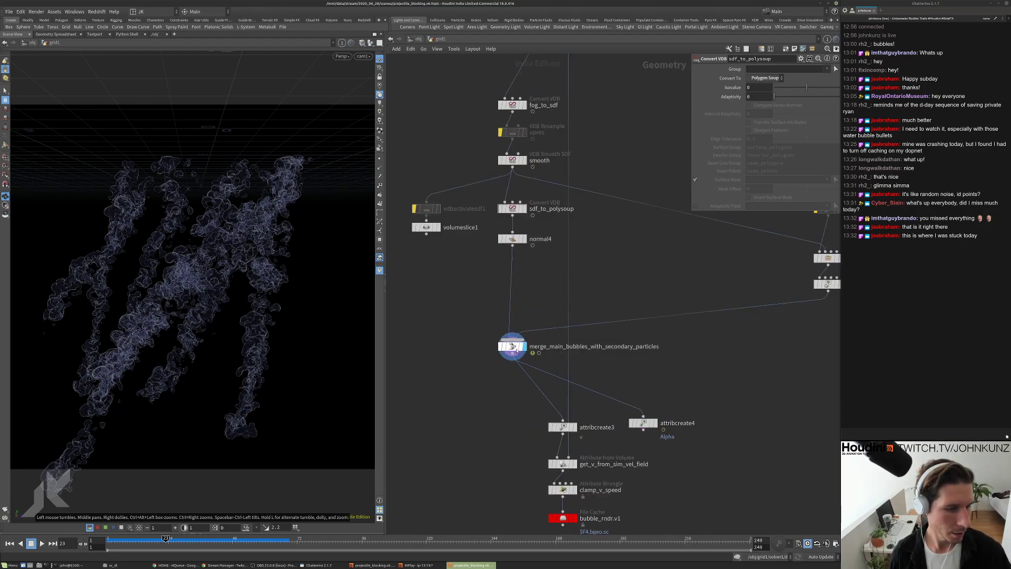
scroll(632, 341, down, 3)
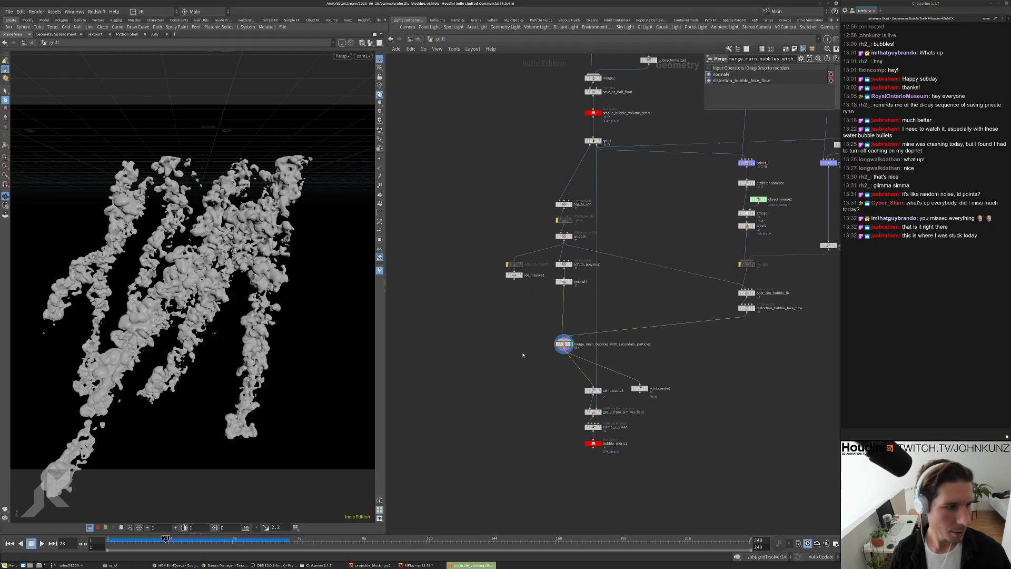
Align the chain from attribcreate3 to bubble_rndr.v1 beneath the main merge node and place attribcreate4 on the left of attribcreate3
middle_drag(516, 343, 459, 375)
middle_drag(599, 391, 610, 324)
drag(615, 477, 515, 359)
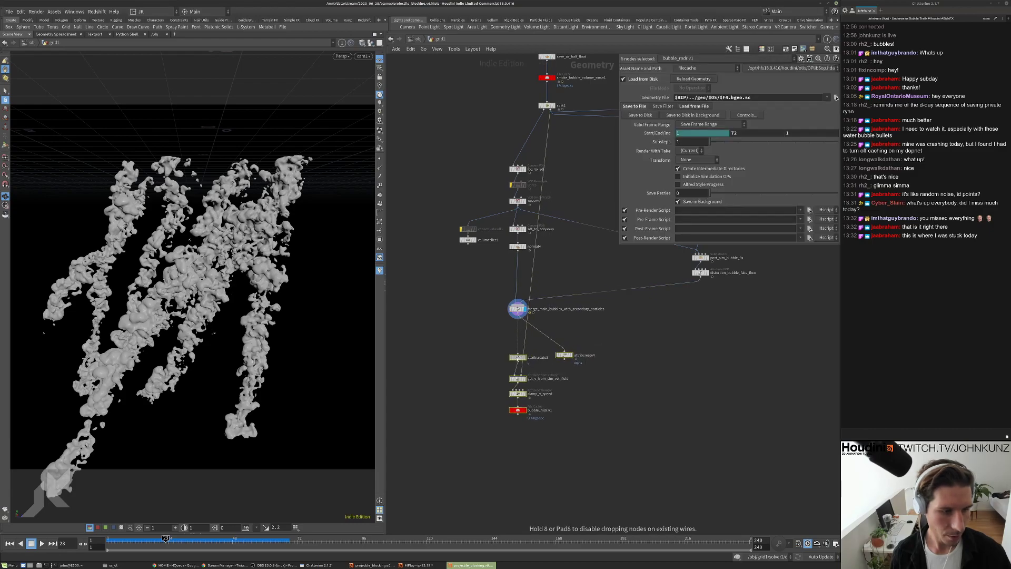
click(625, 457)
drag(625, 457, 562, 359)
drag(564, 355, 491, 358)
Shift get_v_from_sim_vel_field, clamp_v_speed and bubble_rndr.v1 sideways so they line up beneath the long wire from split1
drag(583, 457, 550, 380)
scroll(551, 379, up, 2)
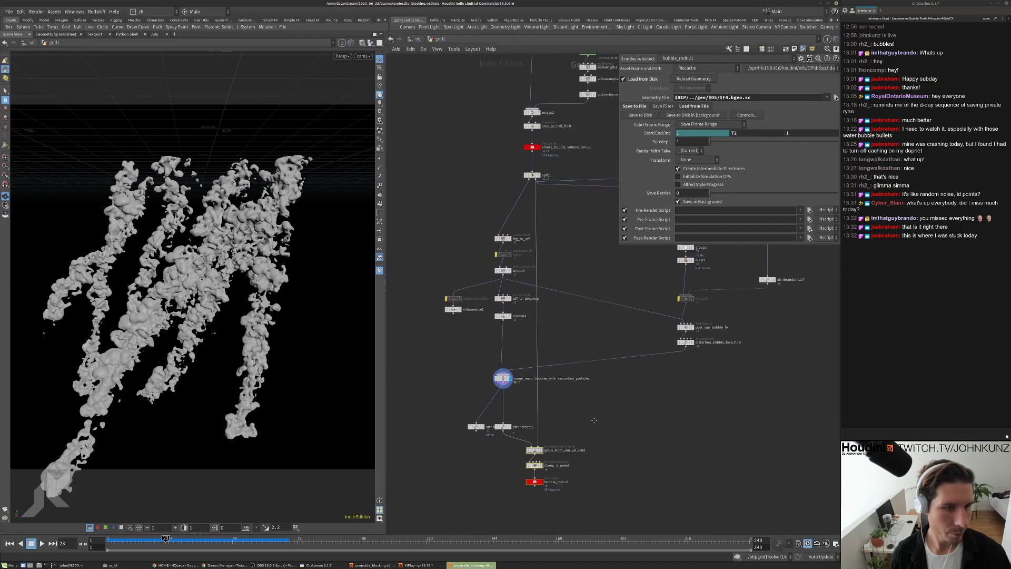
drag(535, 455, 527, 448)
scroll(563, 424, down, 1)
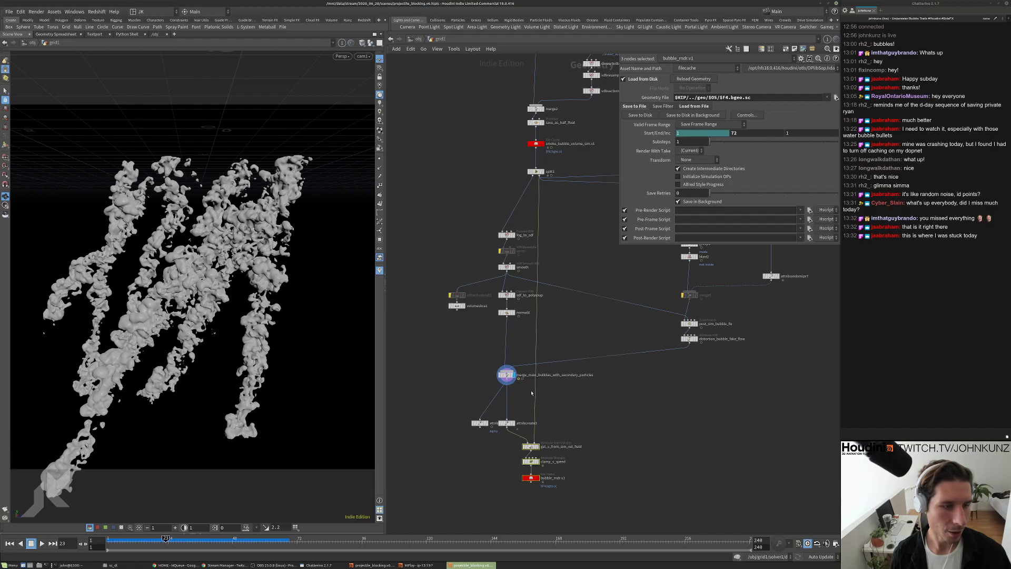
scroll(532, 393, down, 1)
drag(524, 410, 522, 409)
scroll(518, 314, up, 2)
middle_drag(535, 375, 519, 353)
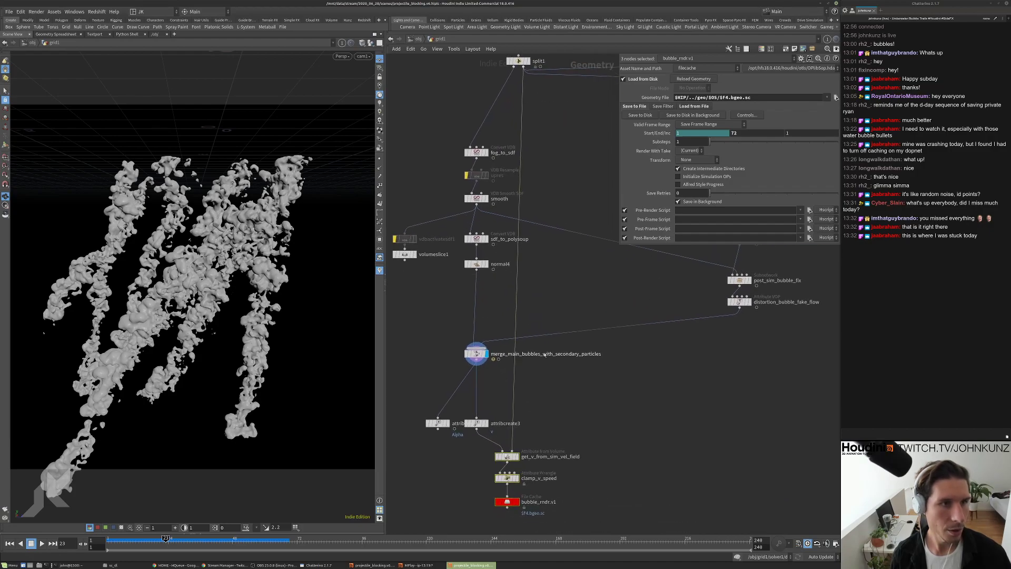
scroll(506, 459, down, 1)
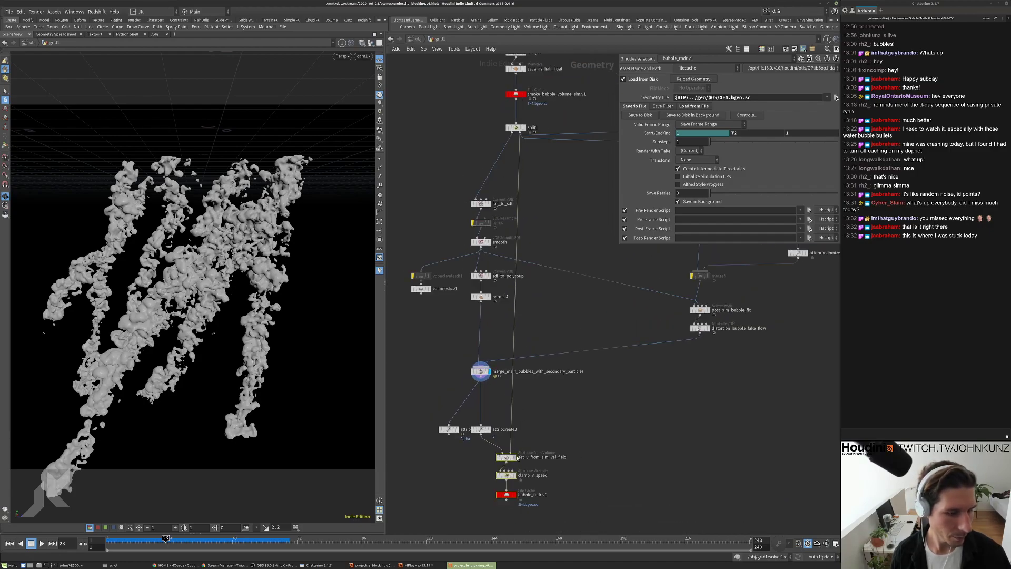
drag(507, 457, 520, 454)
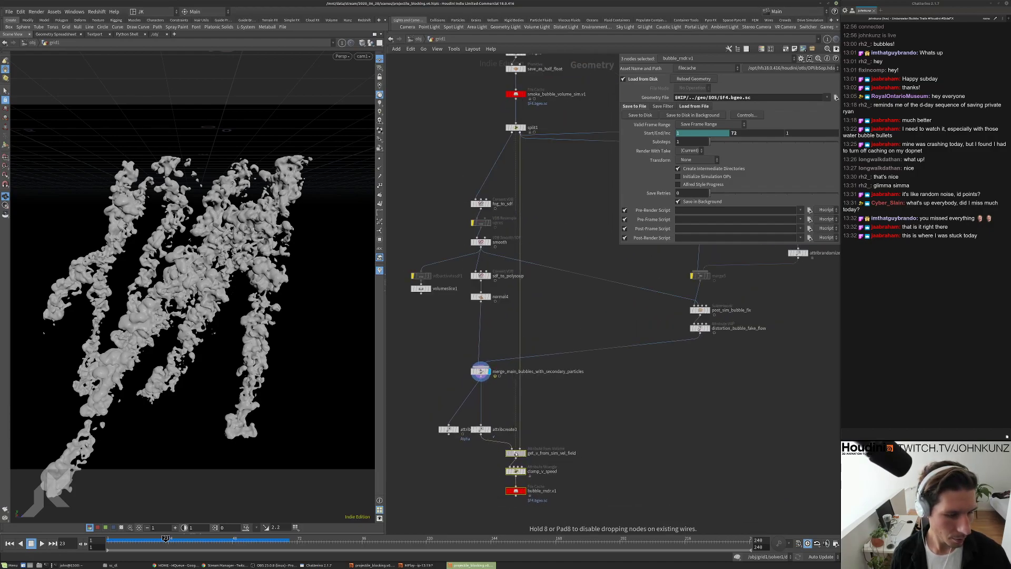
Move the whole branch from fog_to_sdf to the main merge node, including vdbactivatesdf1 and volumeslice1, left of the split1 wire
middle_drag(538, 482, 516, 433)
scroll(516, 433, up, 1)
scroll(516, 411, down, 2)
drag(529, 371, 471, 181)
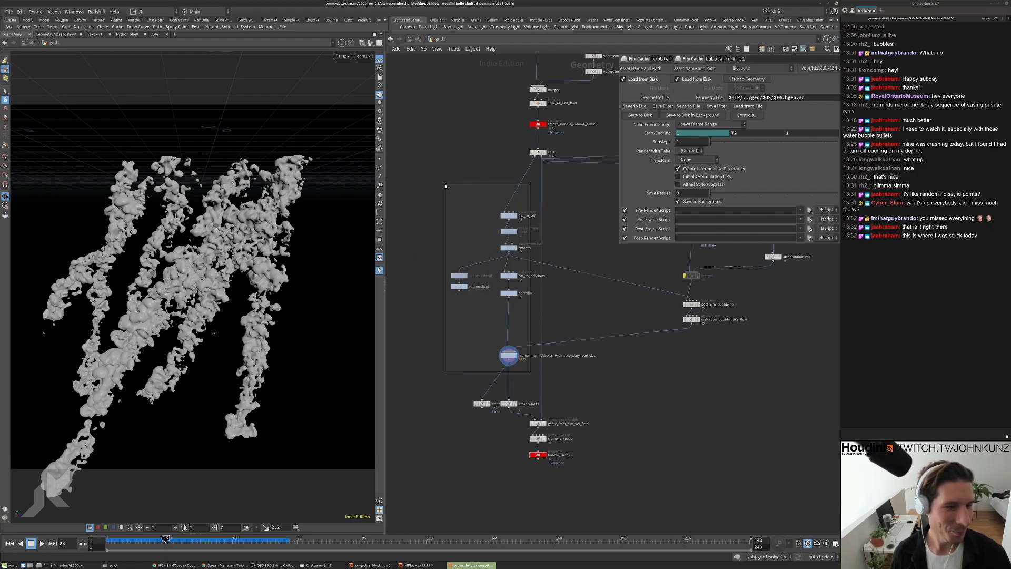
drag(509, 215, 476, 214)
click(611, 273)
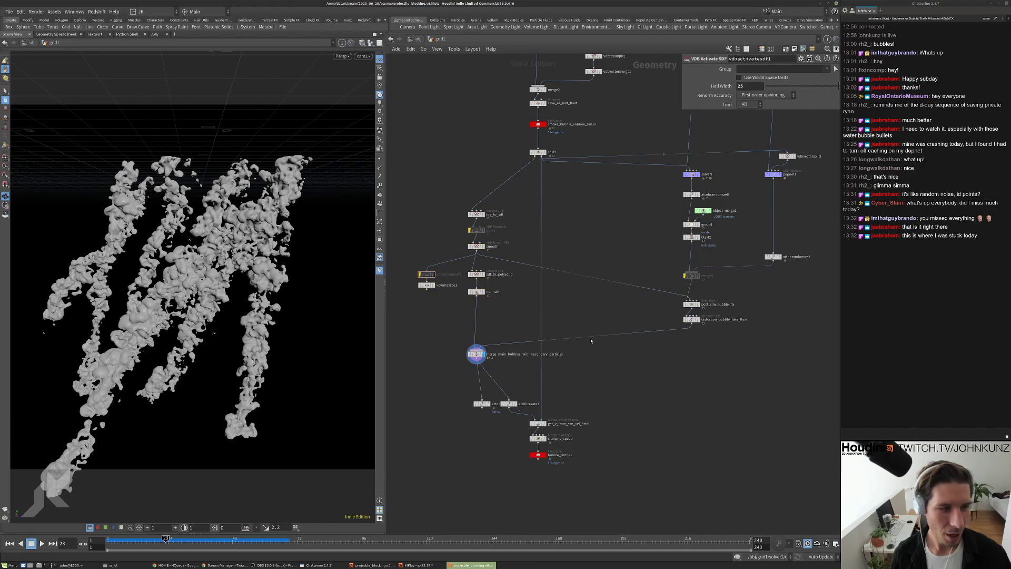
Display distortion_bubble_fake_flow and bring up its parameters
middle_drag(611, 274, 616, 217)
scroll(616, 217, up, 1)
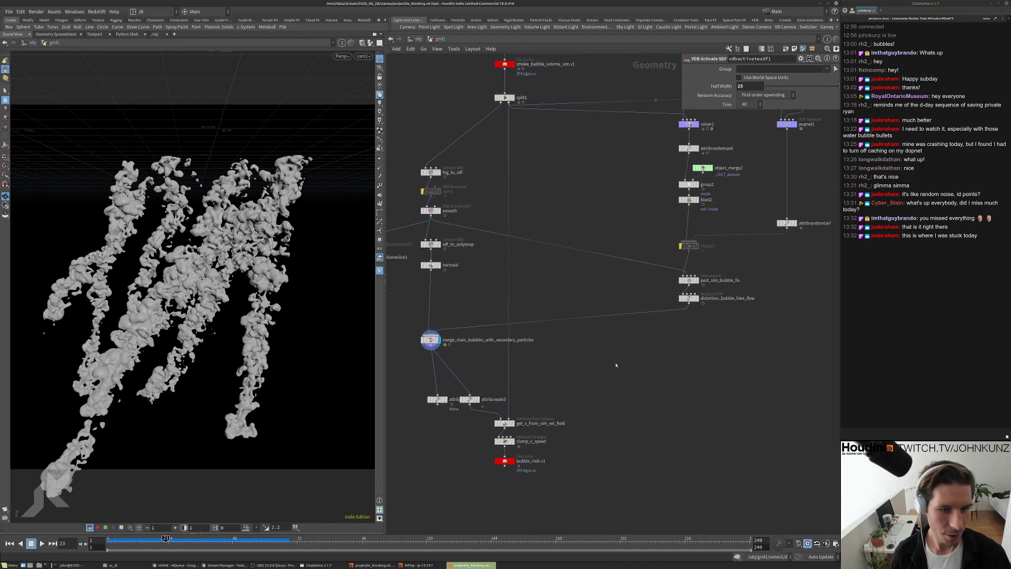
click(696, 298)
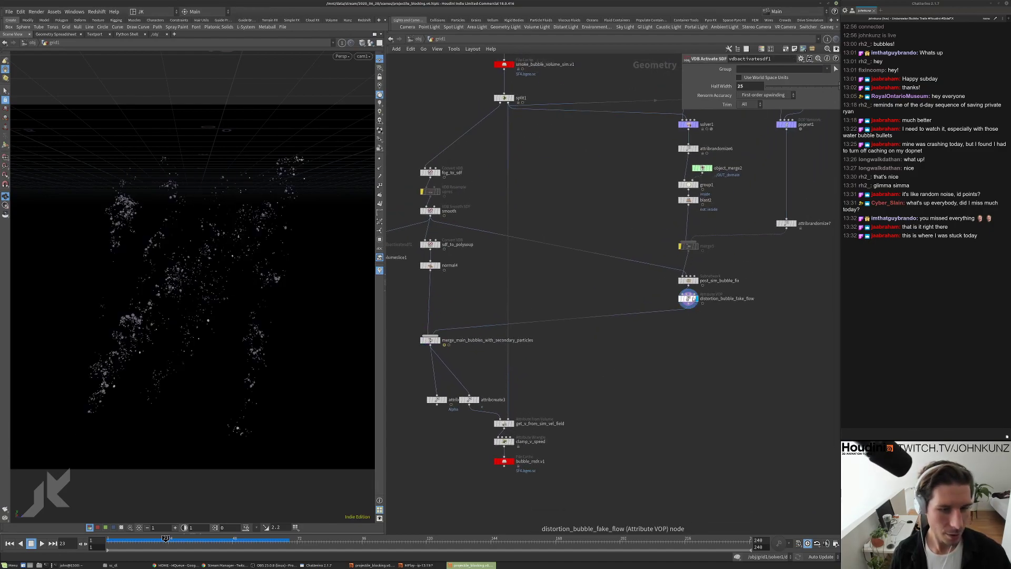
click(688, 299)
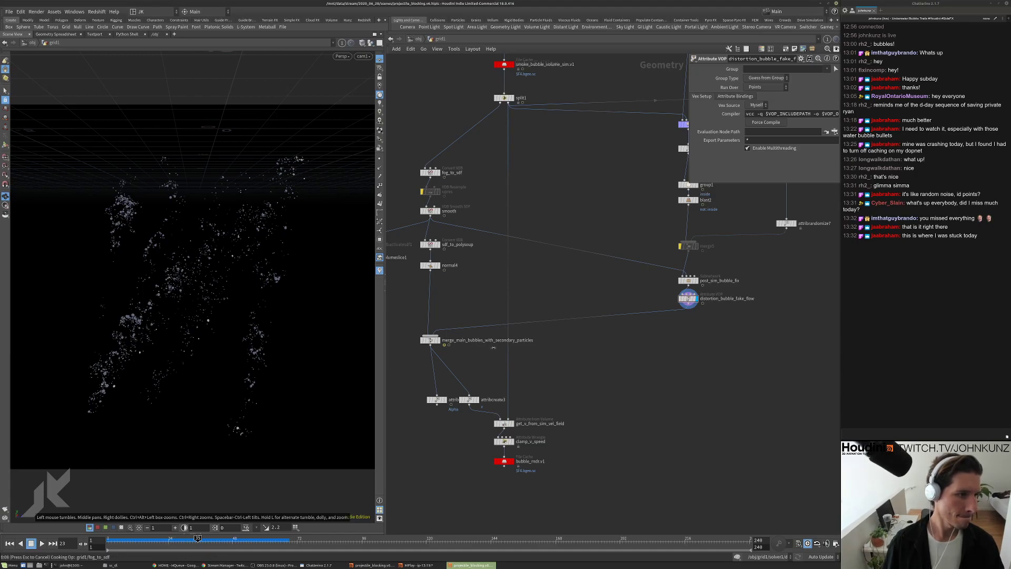
Display get_v_from_sim_vel_field at frame 35 and turn on point velocity trails in the viewport
middle_drag(468, 451, 488, 396)
scroll(468, 420, up, 2)
click(553, 363)
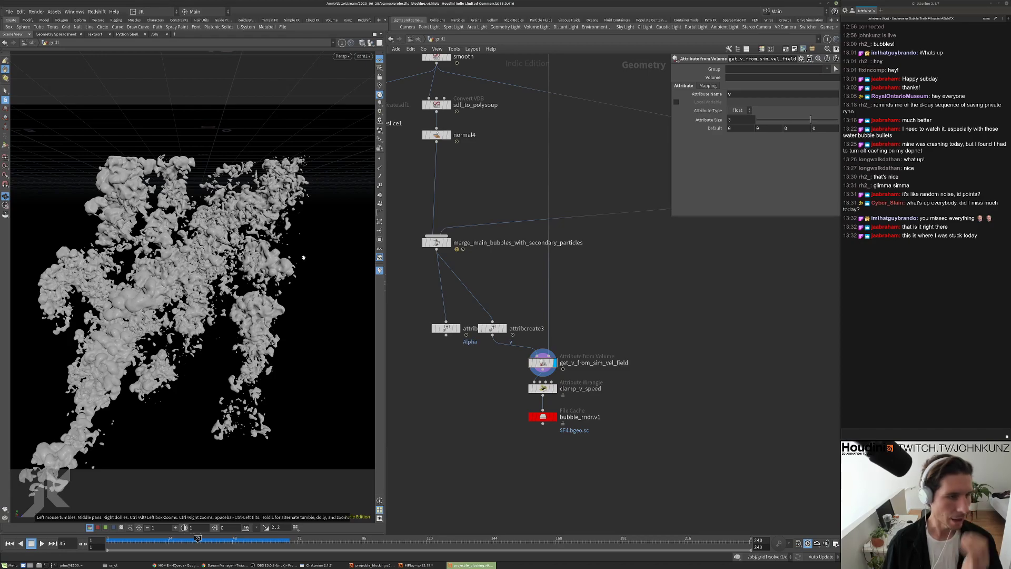
click(380, 177)
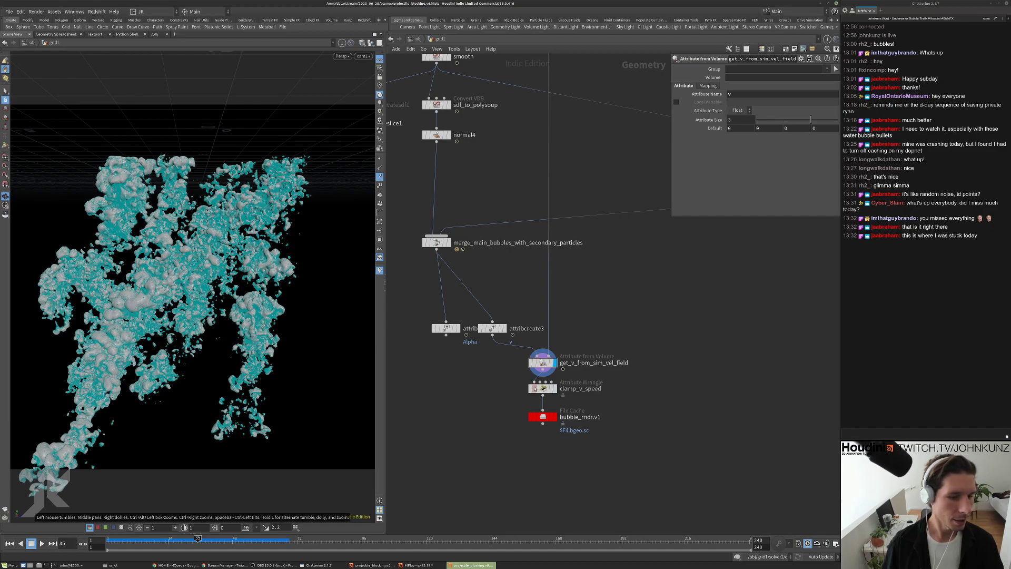
Display clamp_v_speed and set the maximum speed in its VEXpression to 22.5
scroll(535, 389, up, 3)
click(568, 392)
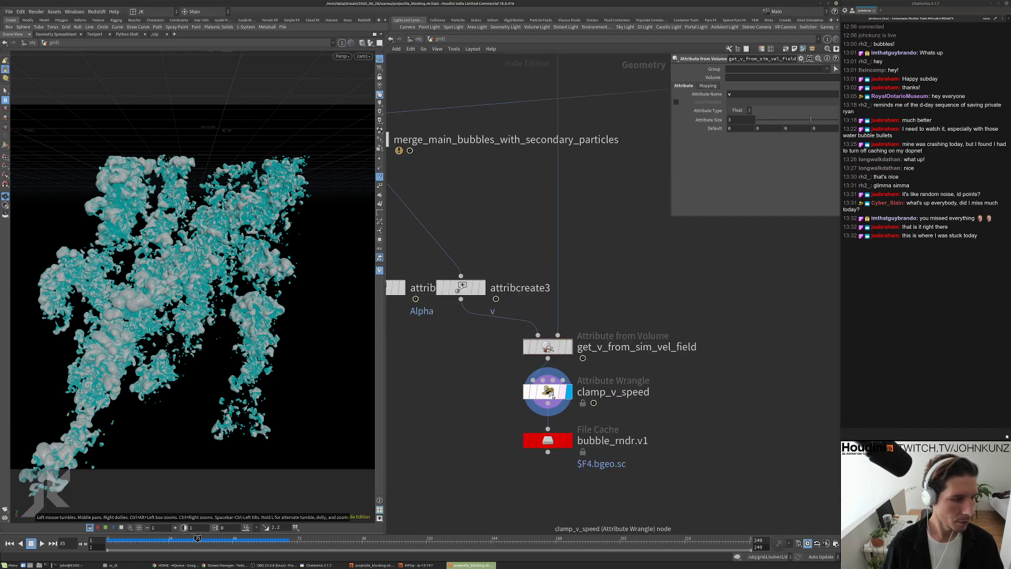
click(548, 392)
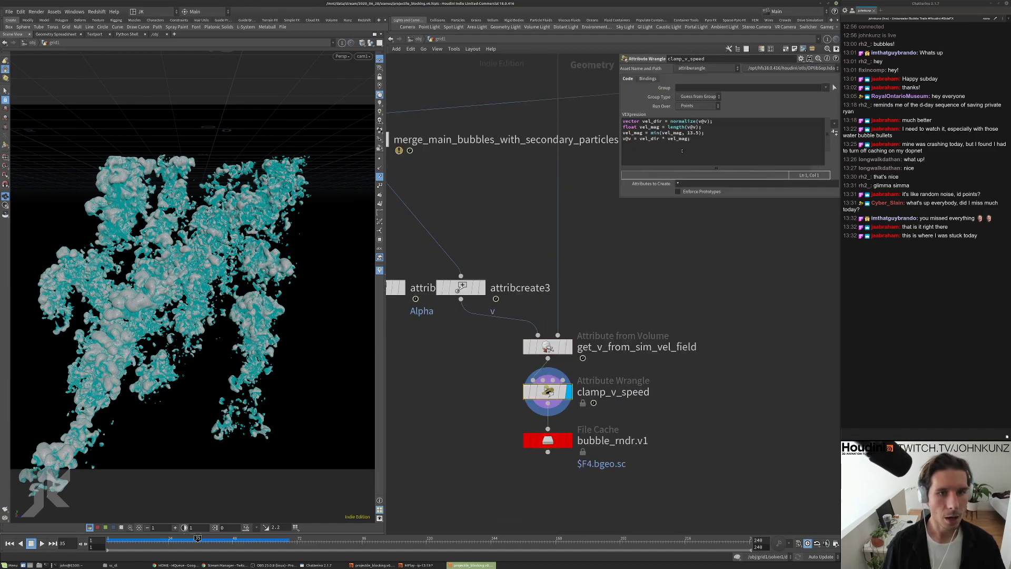
double_click(689, 133)
text(22)
Save the scene as projectile_blocking.v6.hiplc and try to cache bubble_rndr.v1 to disk in the background
scroll(626, 295, down, 4)
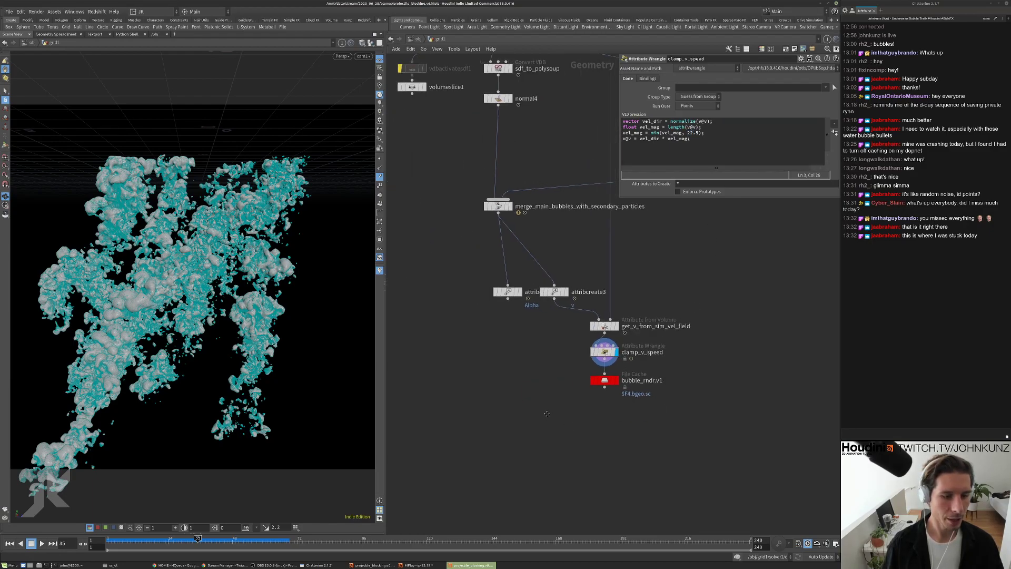
scroll(628, 419, up, 2)
click(555, 343)
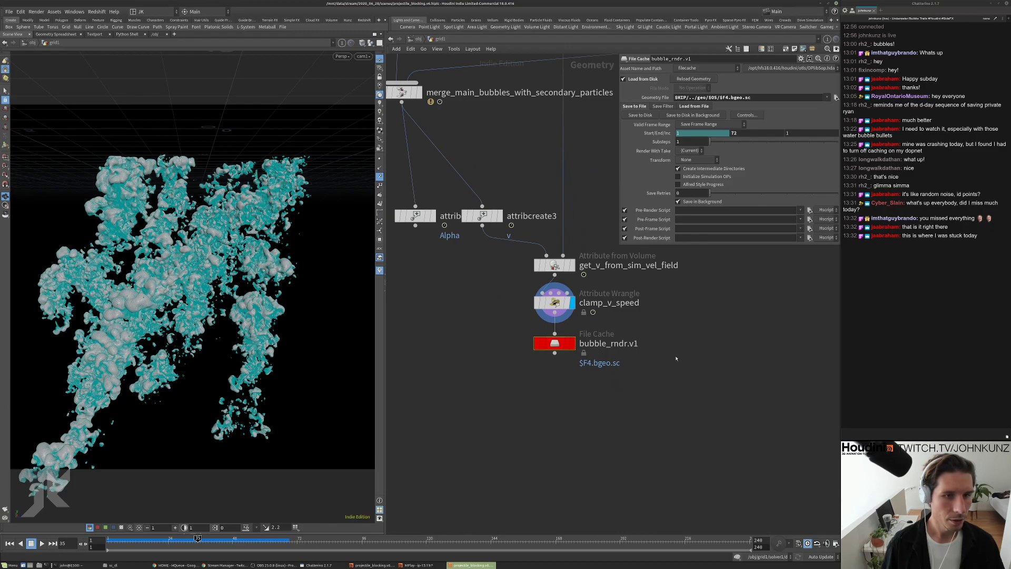
click(6, 11)
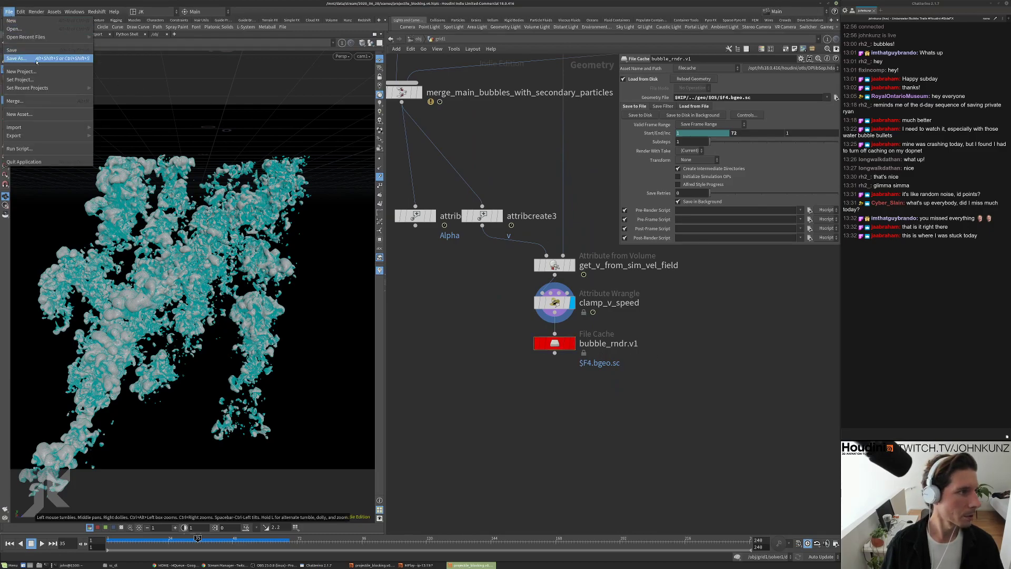
click(21, 58)
click(692, 115)
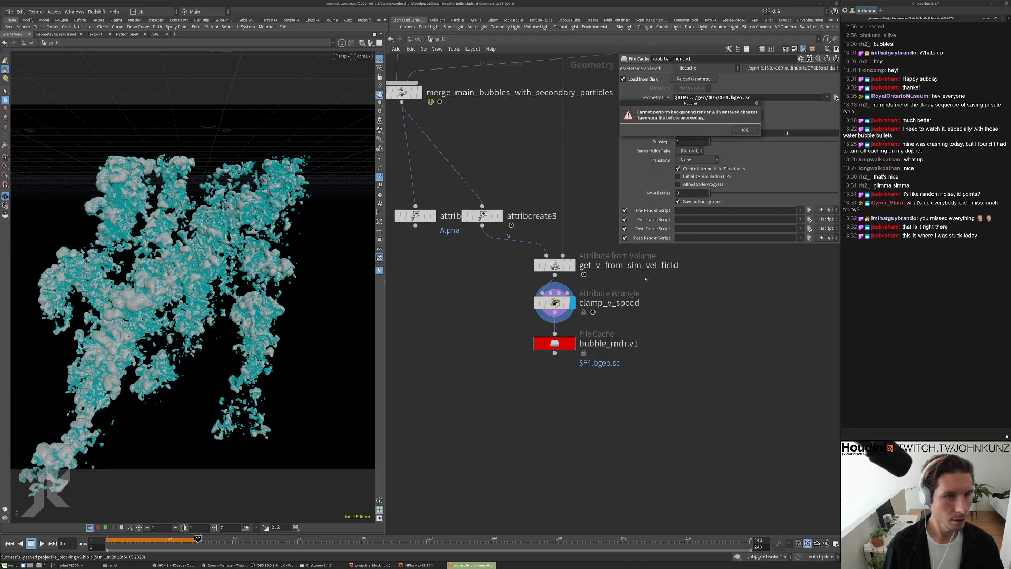
click(743, 130)
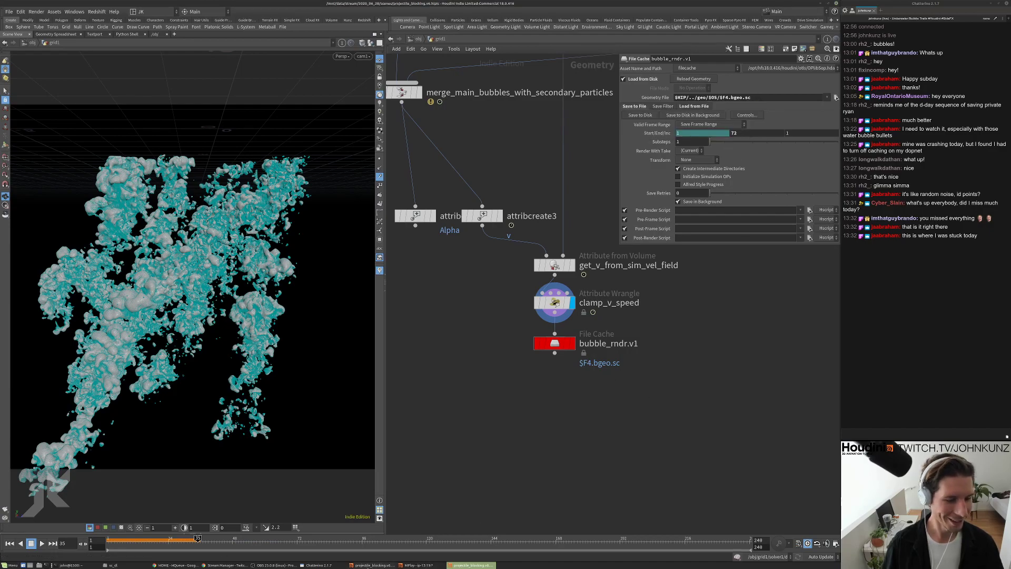
Switch to the other open Houdini session and quit it, discarding its unsaved changes
key(alt+Tab)
click(836, 4)
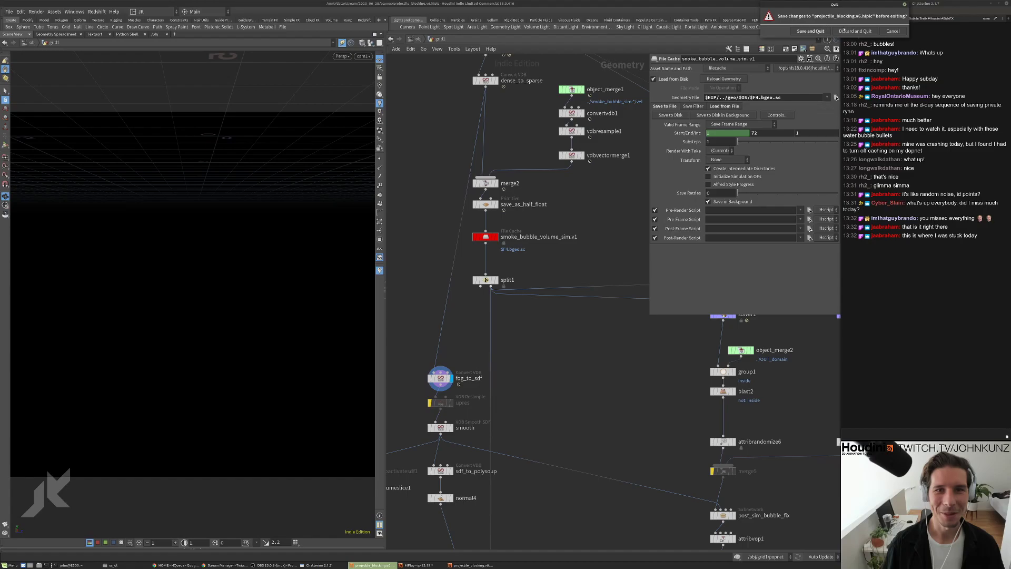
click(844, 30)
Select bubble_rndr.v1 and save its cache to disk in the foreground
middle_drag(741, 357, 713, 338)
click(526, 324)
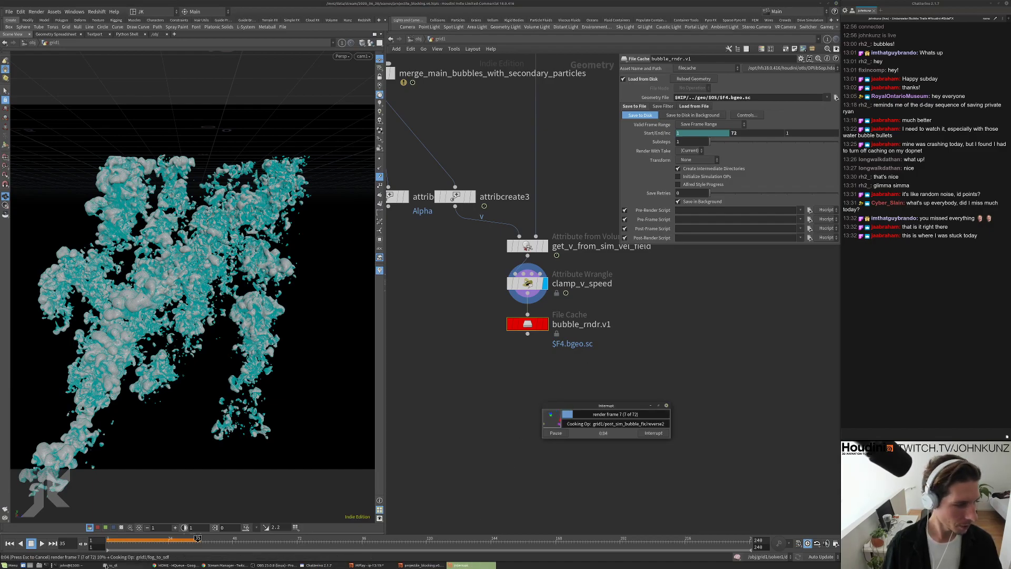
Switch to the terminal and rerun the command that launches a new Houdini session
key(alt+Tab)
key(Return)
key(Up)
key(Return)
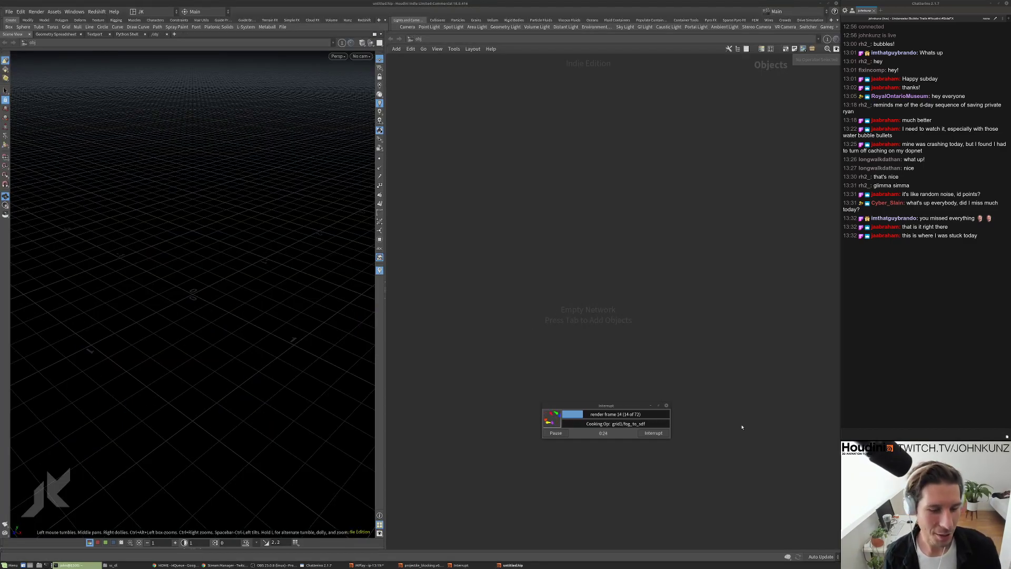
Open the recent scene projectile_blocking.v6.hiplc in the new Houdini session
click(675, 355)
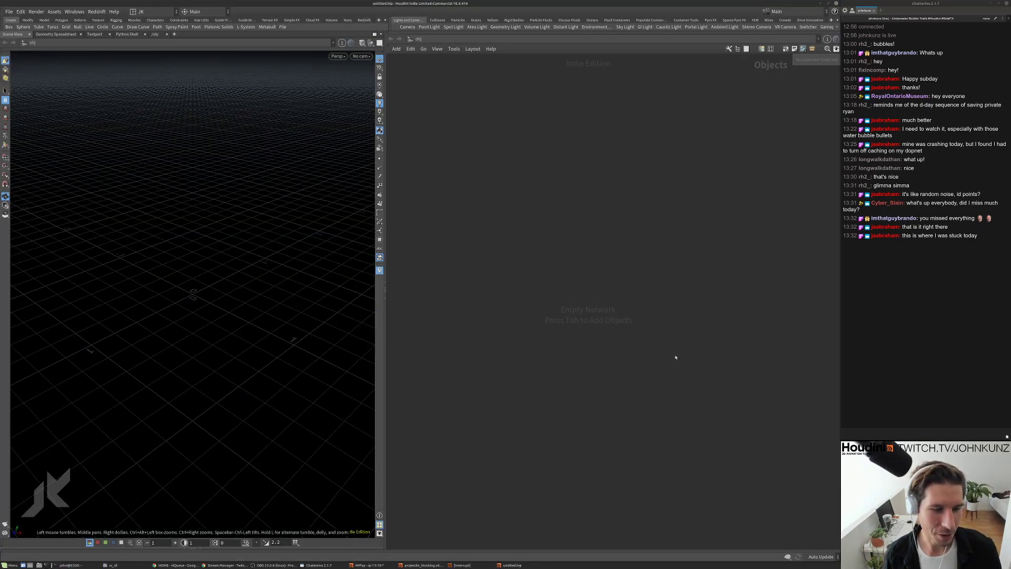
click(20, 12)
mouse_move(17, 38)
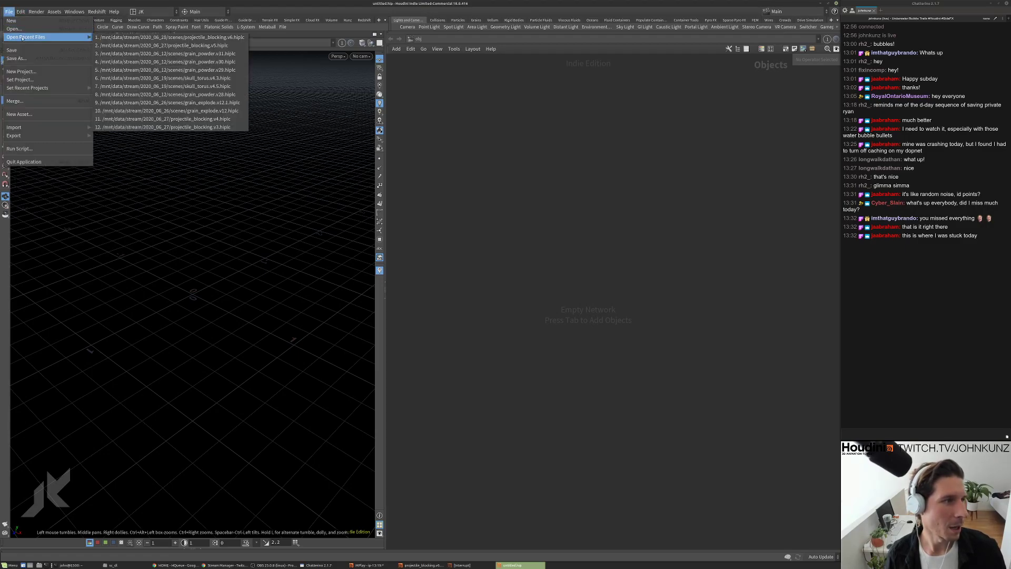
click(169, 38)
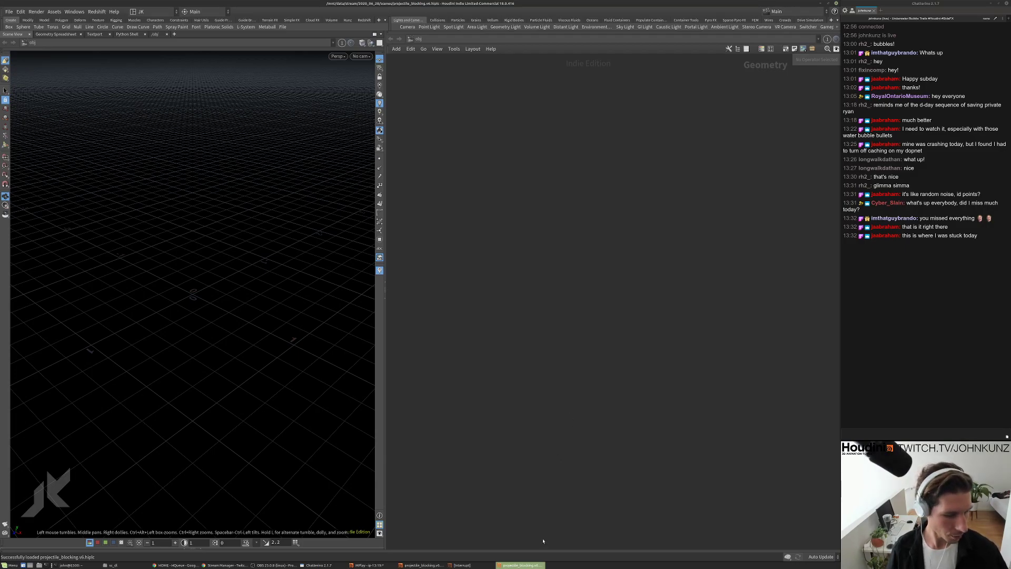
Check the progress of the bubble cache being written by the other session, and minimize its progress window
click(483, 566)
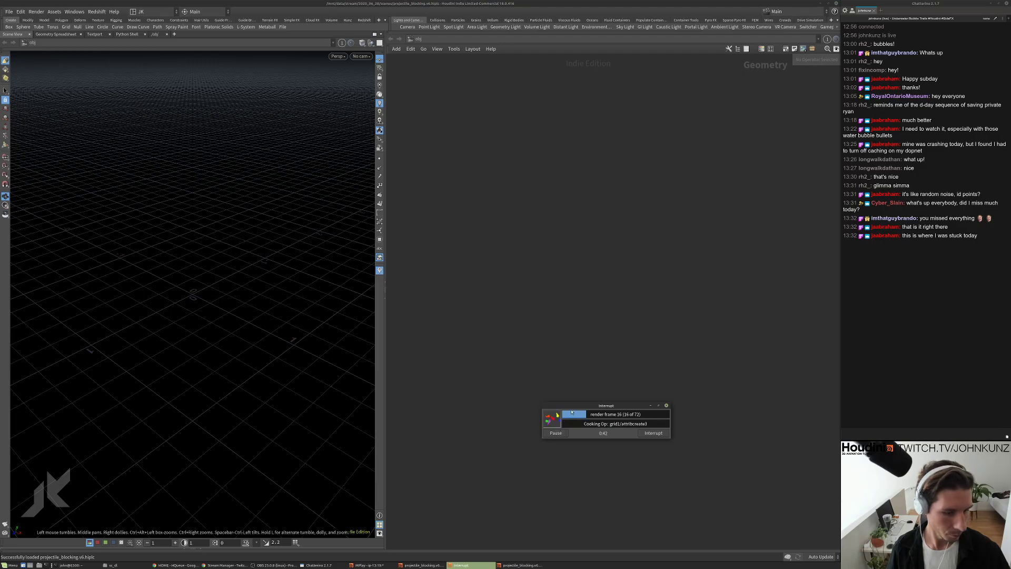
click(614, 426)
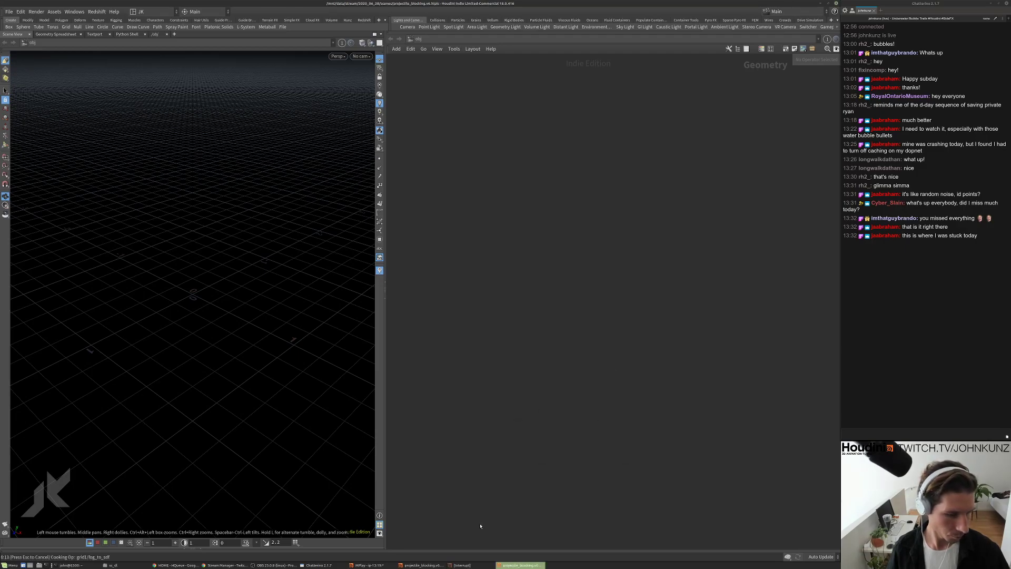
click(467, 565)
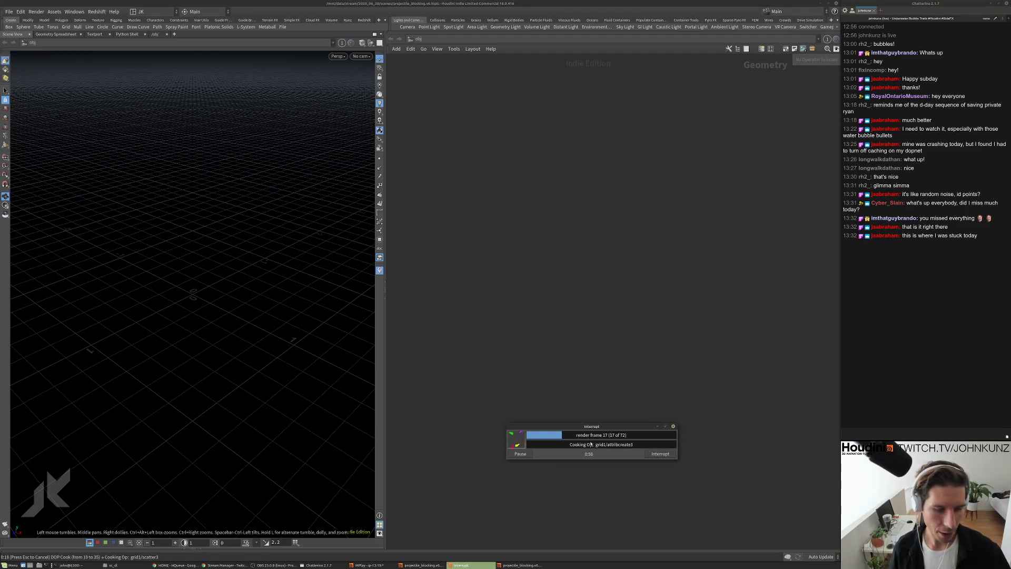
drag(592, 428, 439, 470)
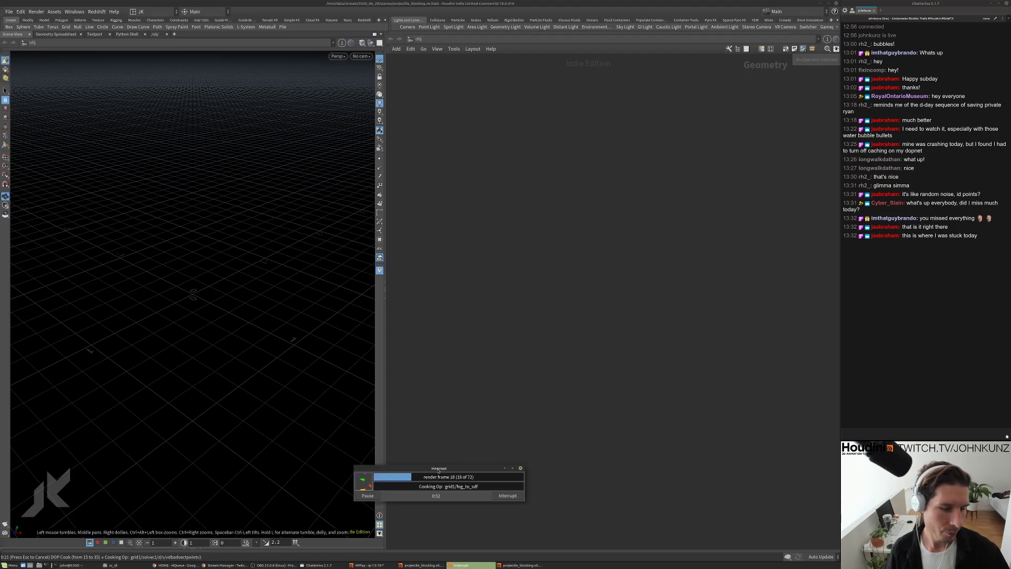
click(505, 468)
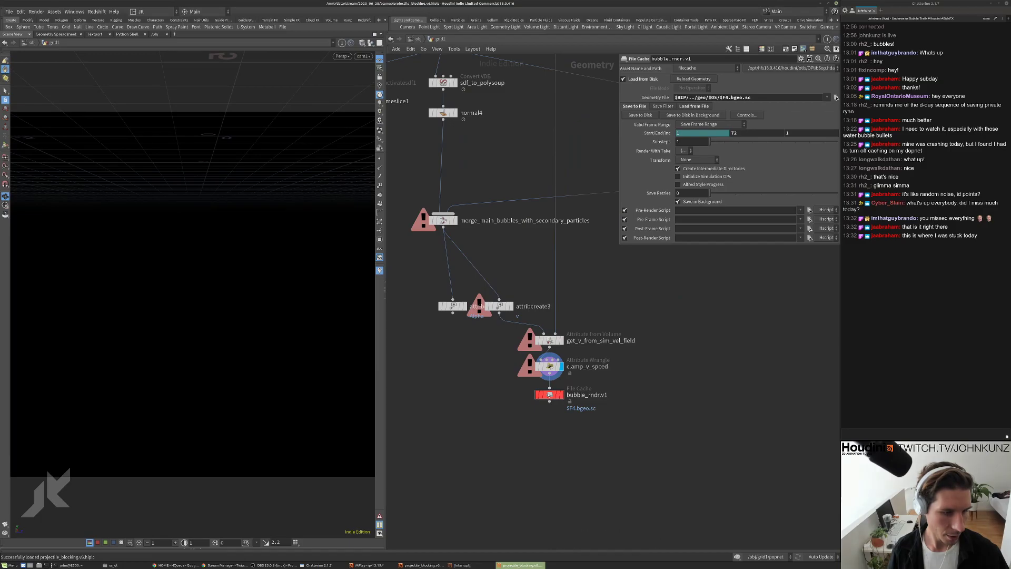
Display the bubble_rndr.v1 file cache in the viewport and move the timeline to frame 13
click(550, 395)
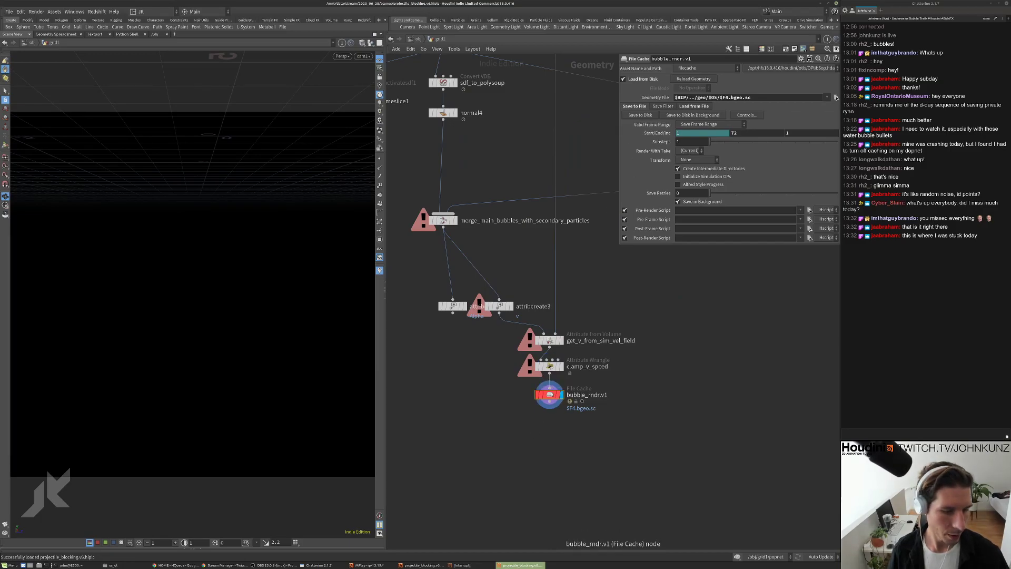
click(181, 551)
click(138, 540)
scroll(546, 401, up, 3)
middle_drag(452, 428, 513, 380)
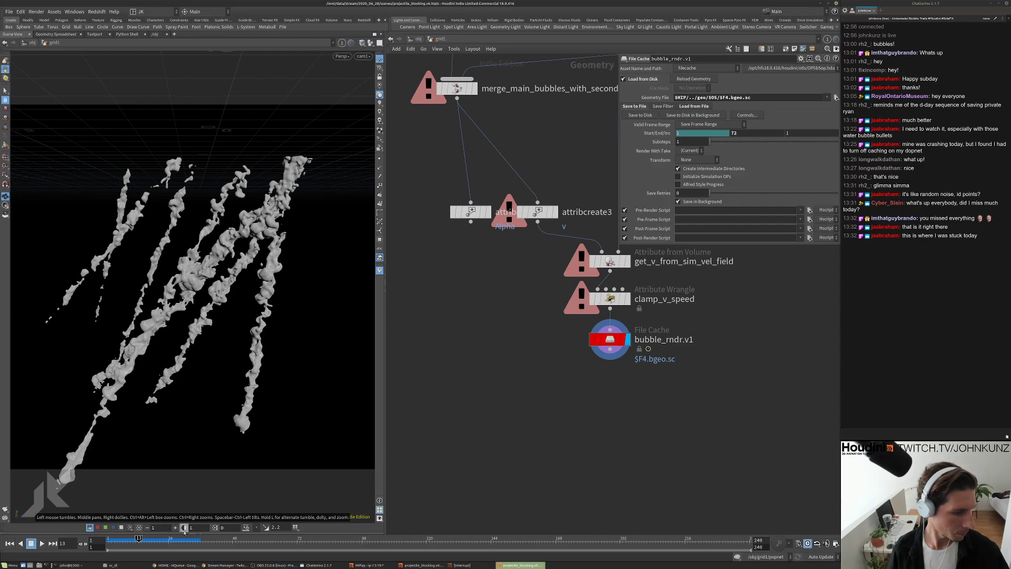
Reveal and widen the pane below the viewport, add a Redshift RenderView there, and render through /obj/cam1
click(184, 533)
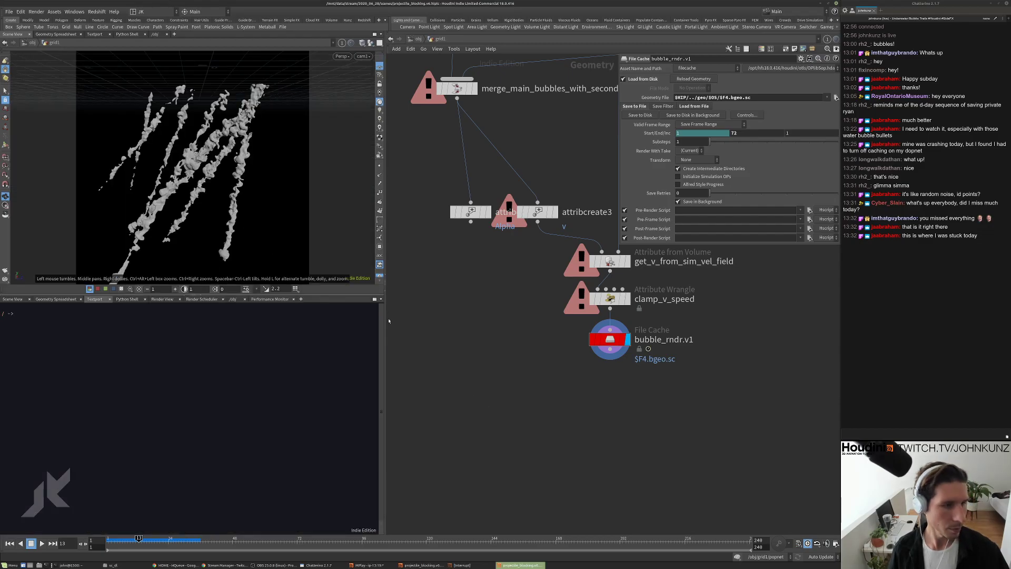
drag(385, 335, 497, 363)
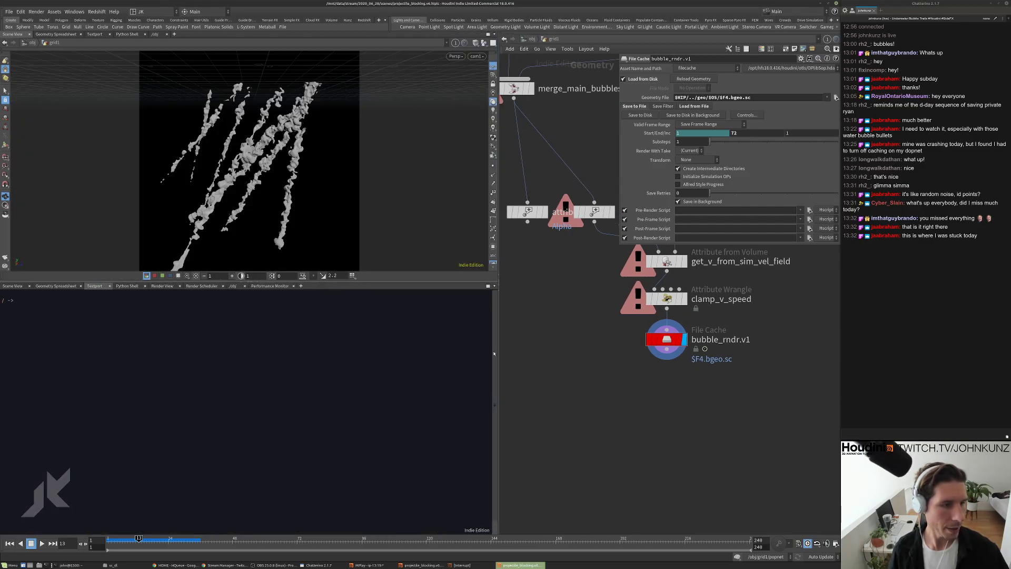
click(301, 286)
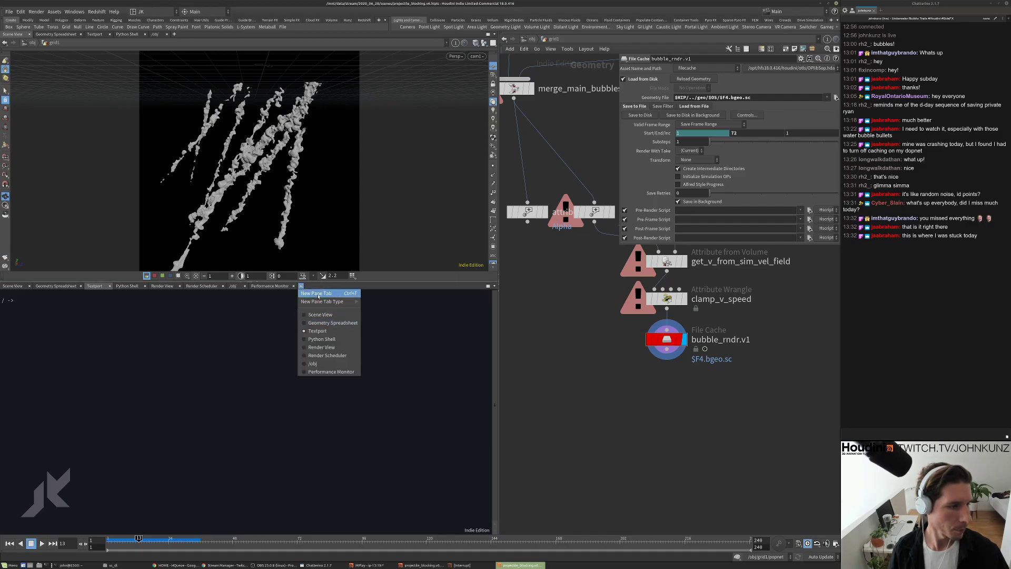
mouse_move(324, 302)
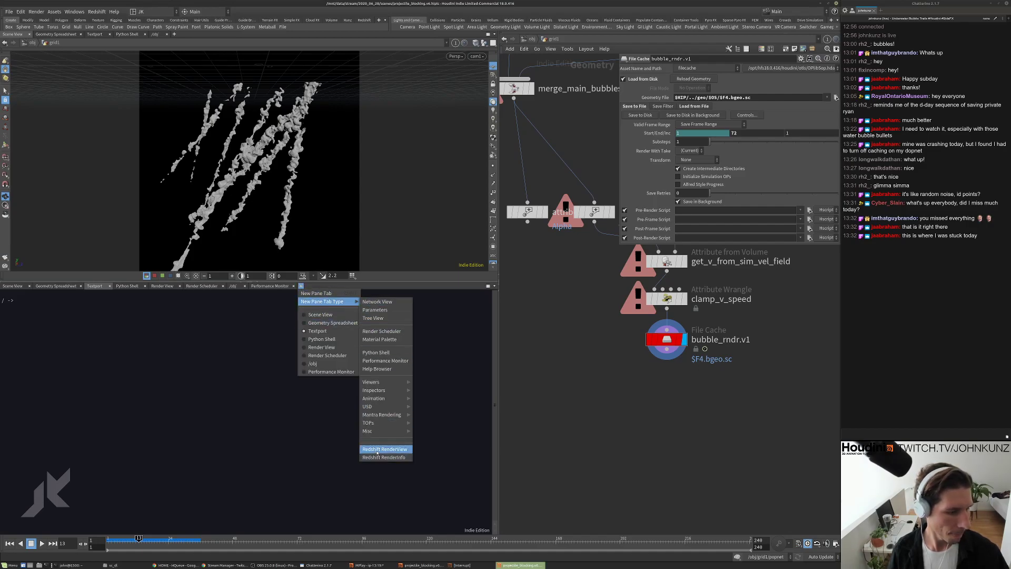
click(57, 289)
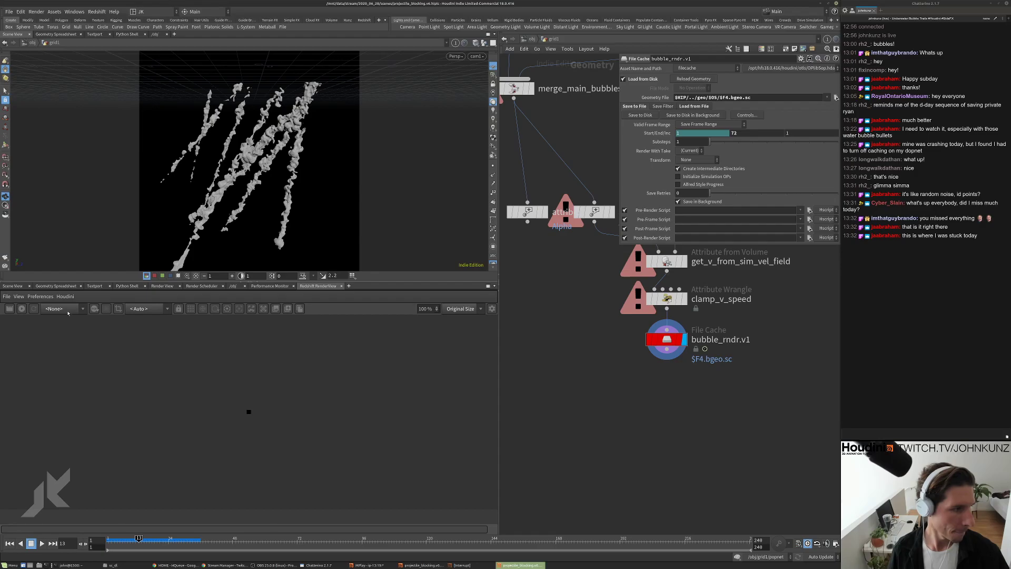
click(147, 309)
click(148, 326)
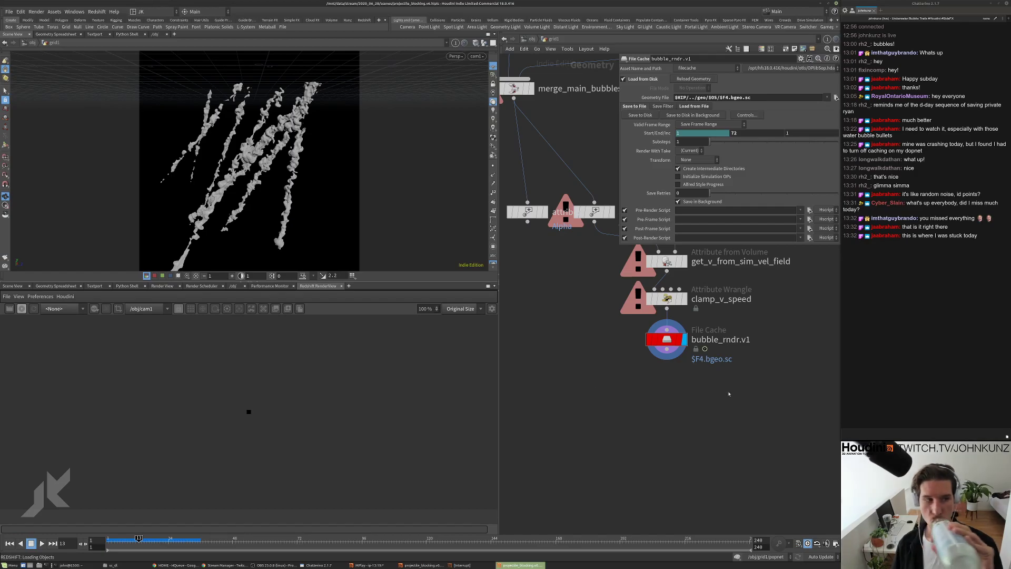
Compare the earlier flipbook with the progressive Redshift render and examine the bubble detail up close
click(370, 565)
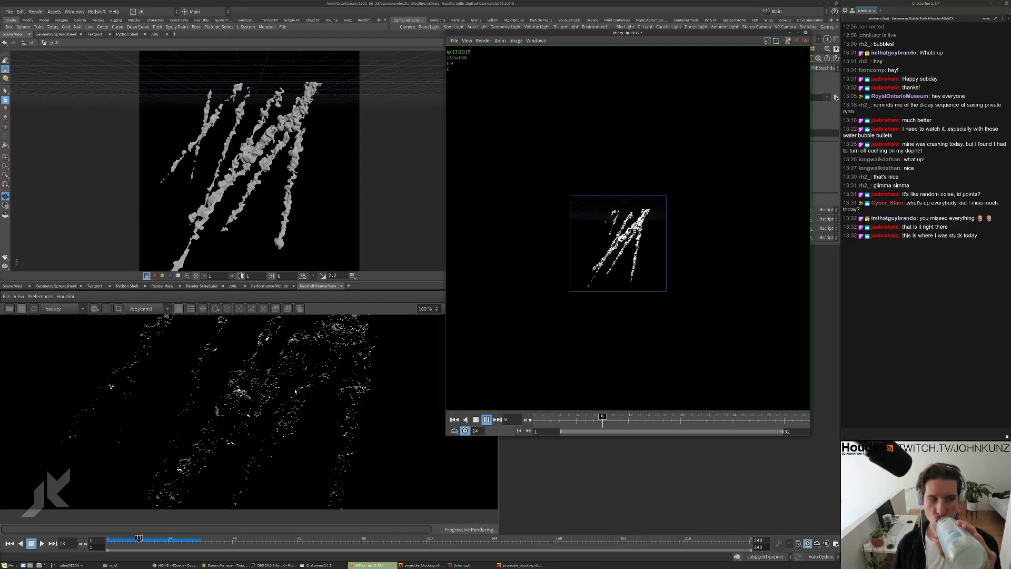
click(300, 367)
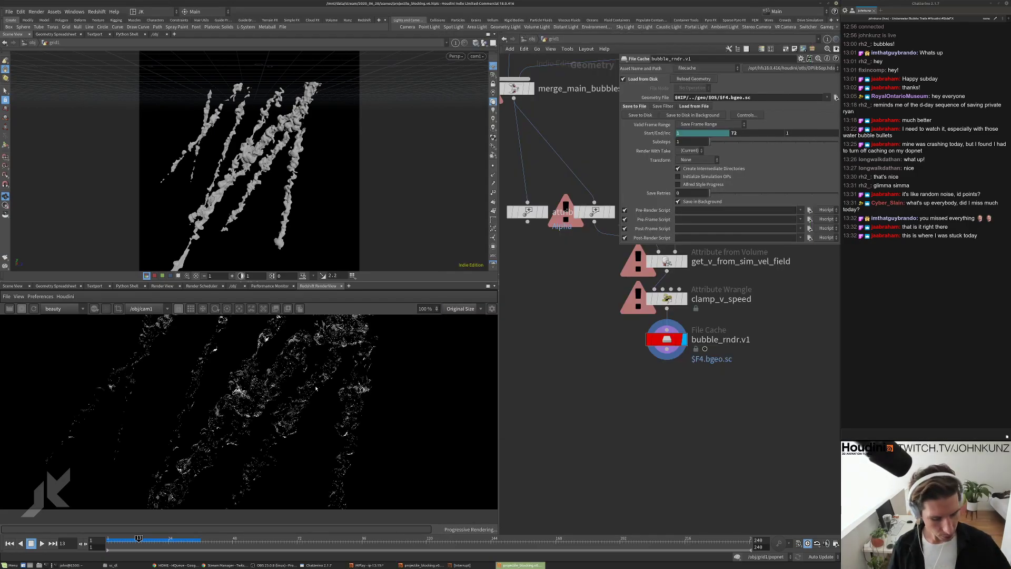
scroll(294, 372, down, 5)
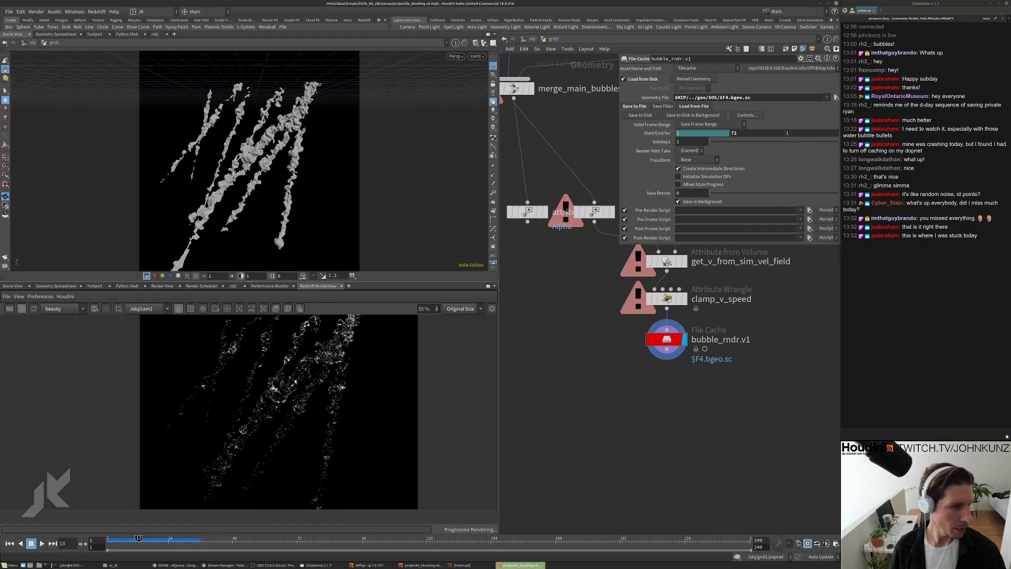
scroll(294, 371, up, 5)
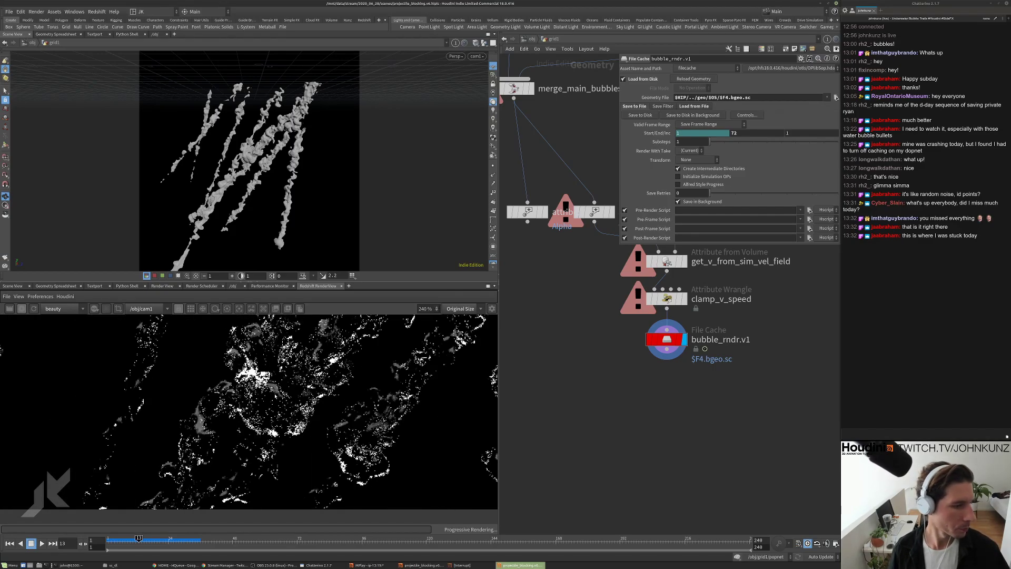
scroll(293, 371, down, 3)
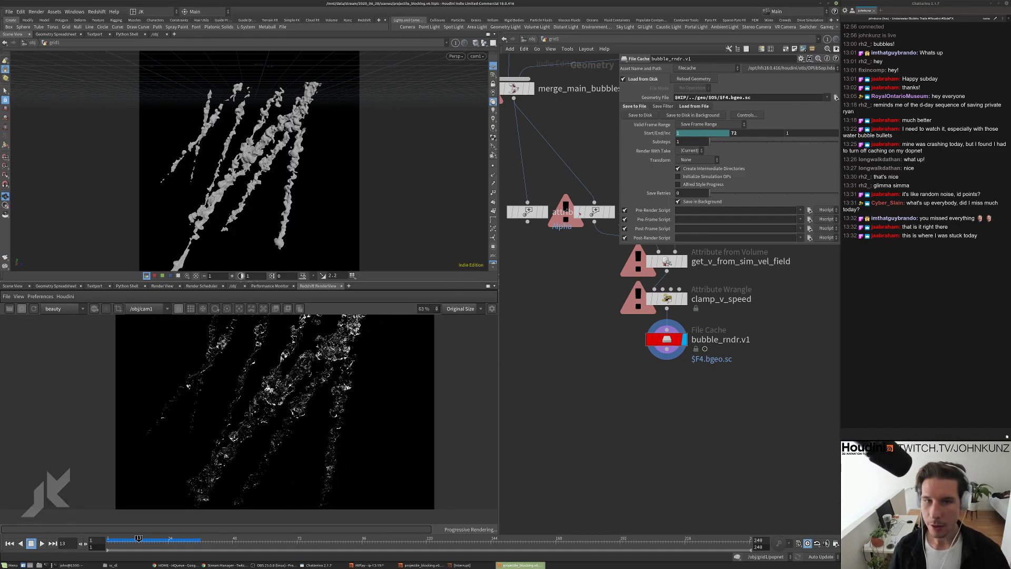
Go up to the object level and turn on the display of the grid2 floor geometry
click(530, 39)
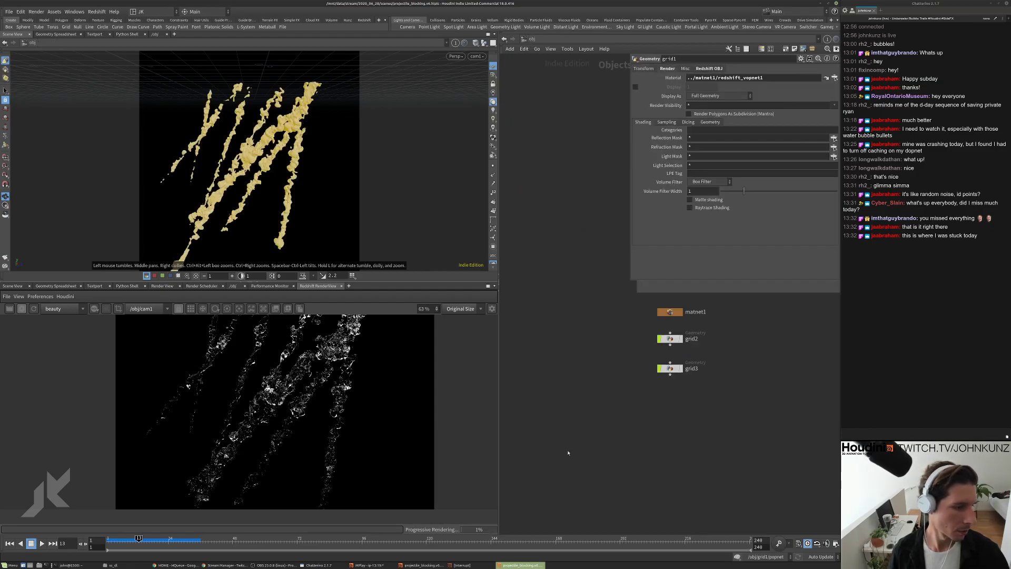
scroll(222, 390, down, 1)
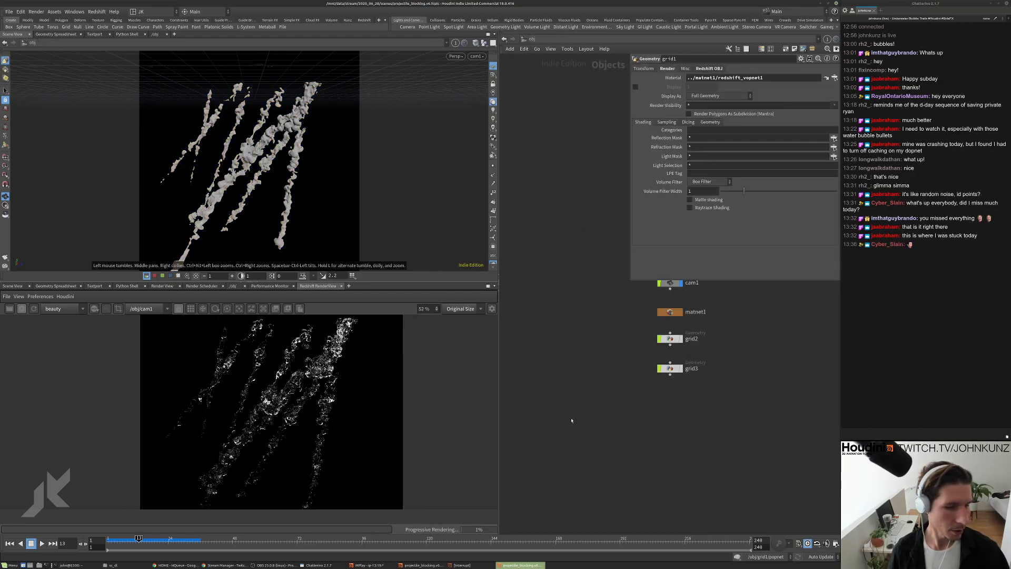
key(h)
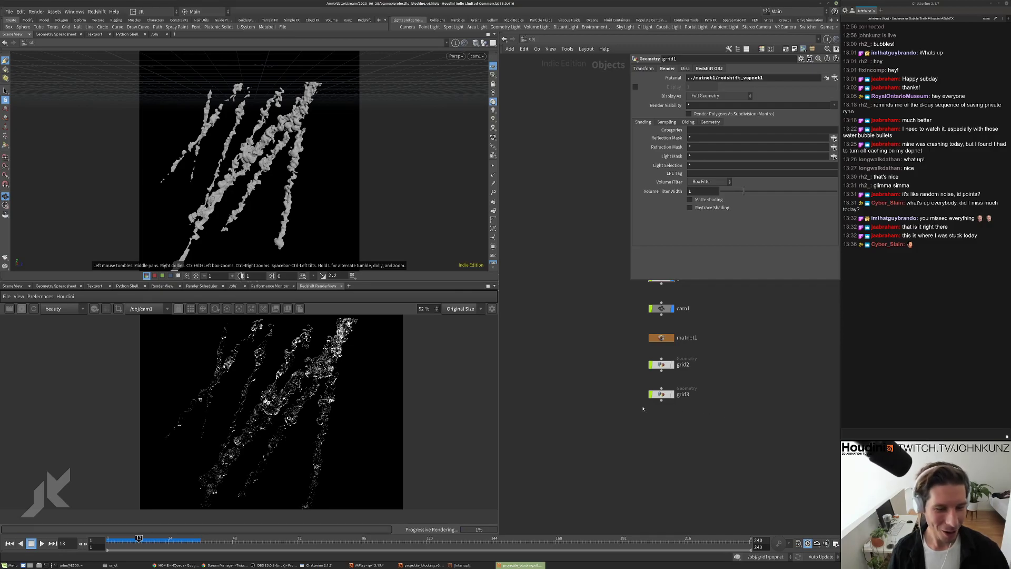
scroll(672, 381, up, 3)
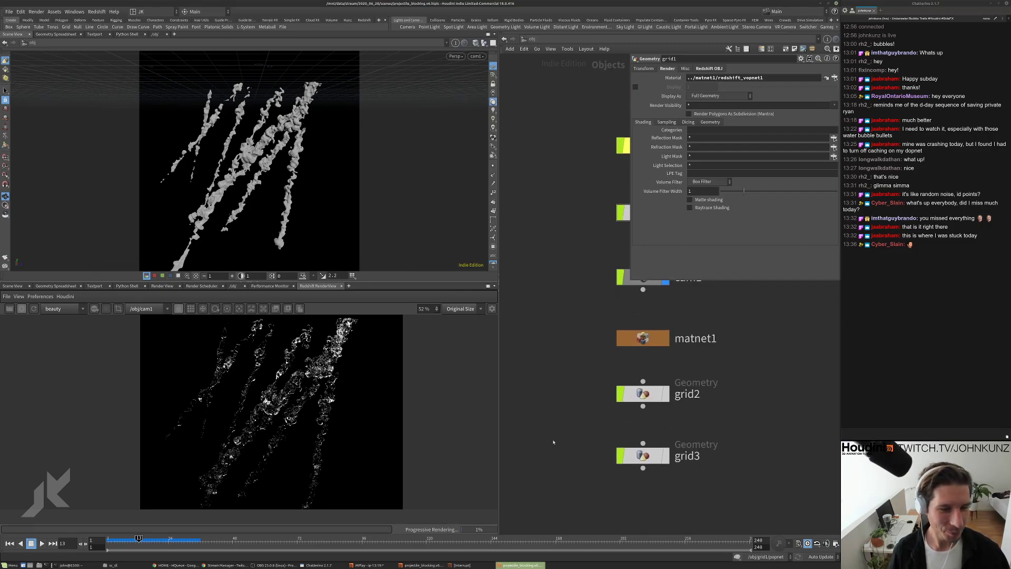
scroll(637, 409, up, 2)
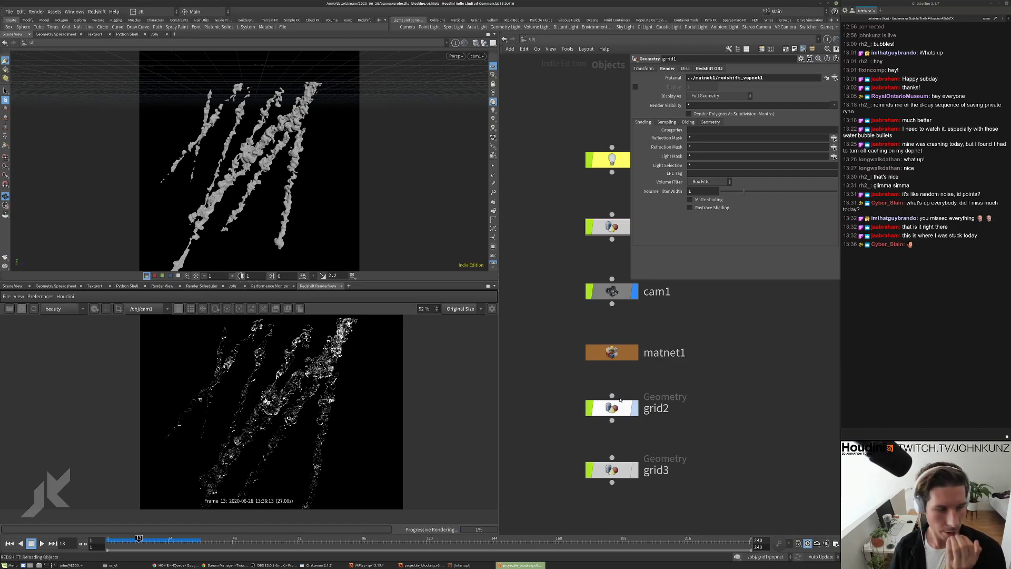
click(635, 408)
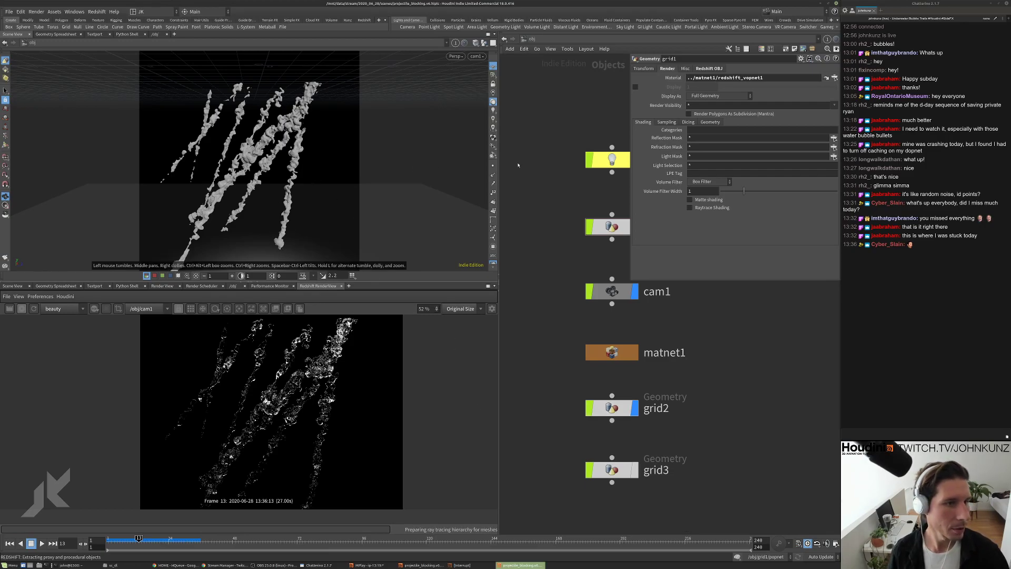
Inside grid2, set the pow exponent in attribwrangle1's color falloff expression to 3
drag(295, 169, 211, 161)
right_drag(211, 160, 130, 217)
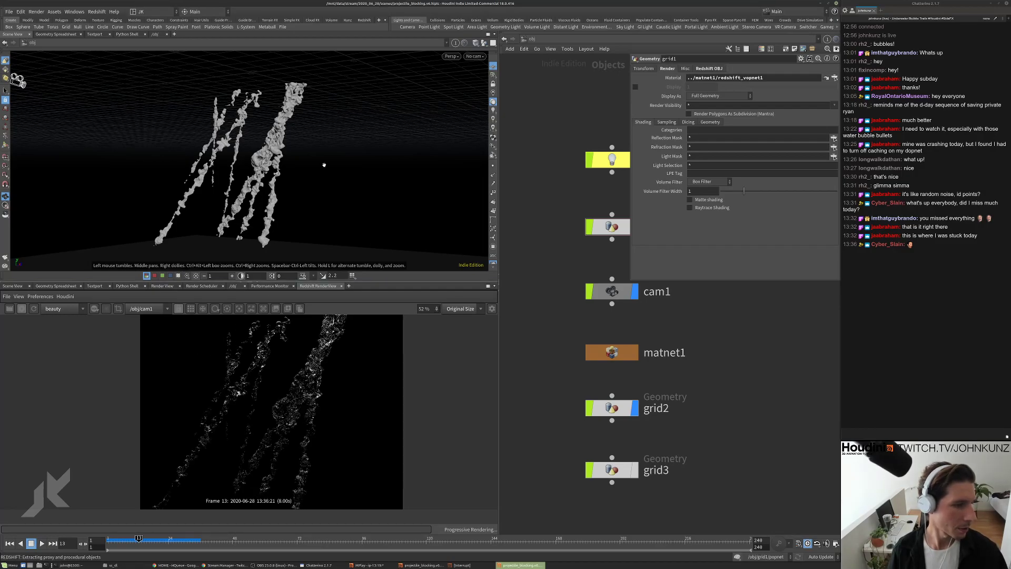
right_drag(324, 165, 122, 115)
drag(122, 115, 236, 136)
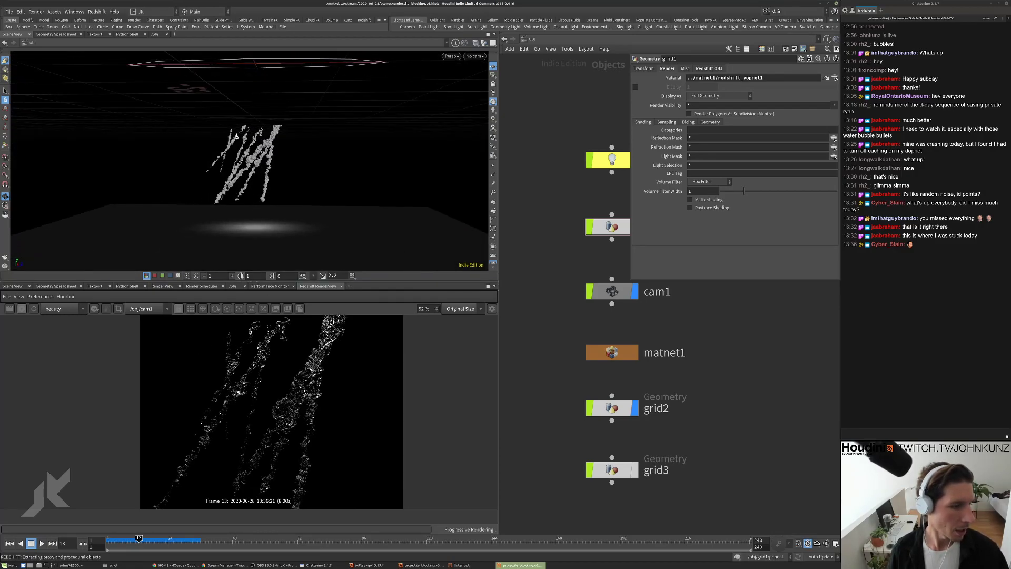
double_click(611, 408)
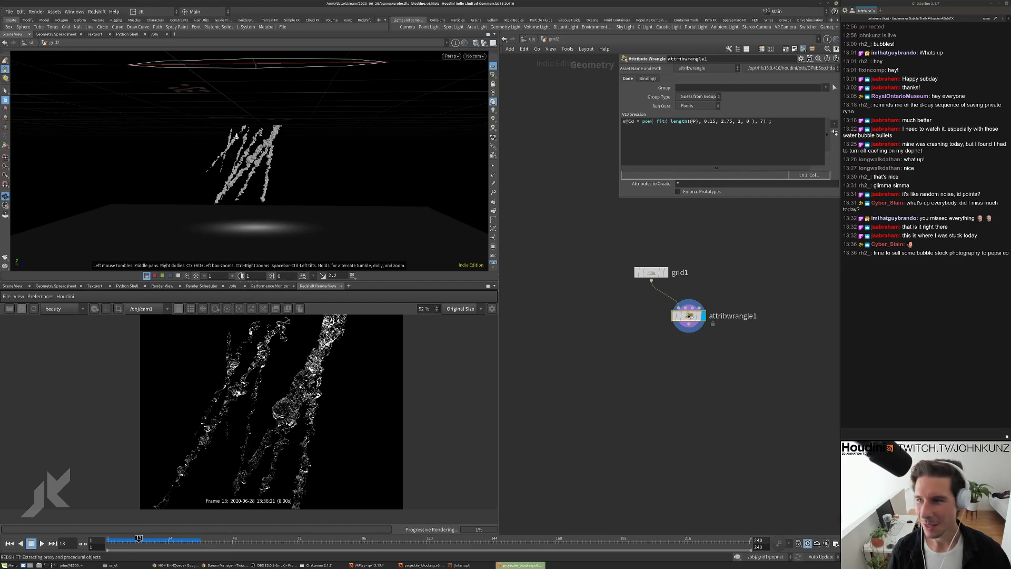
middle_drag(701, 250, 664, 257)
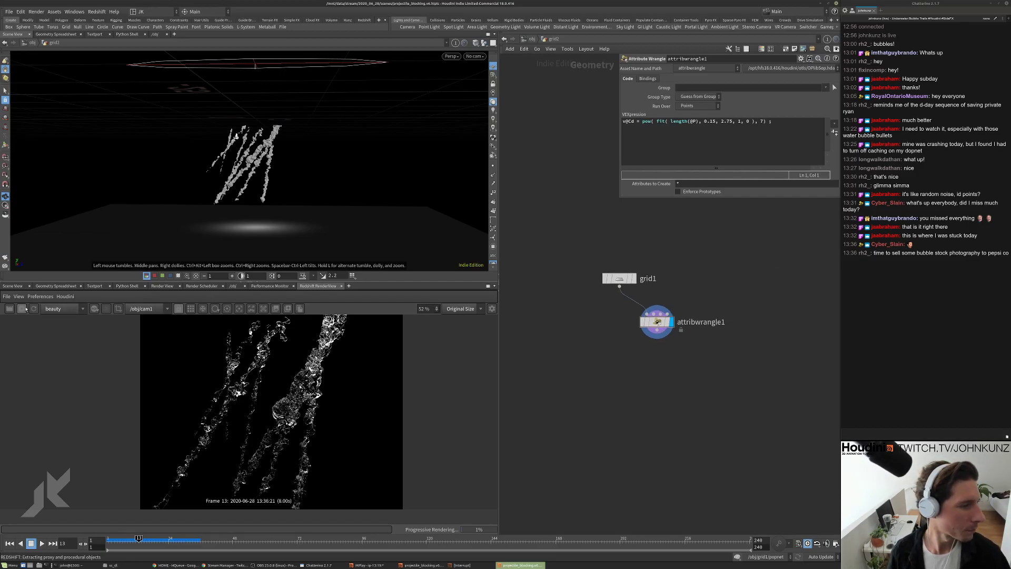
double_click(762, 122)
text(3)
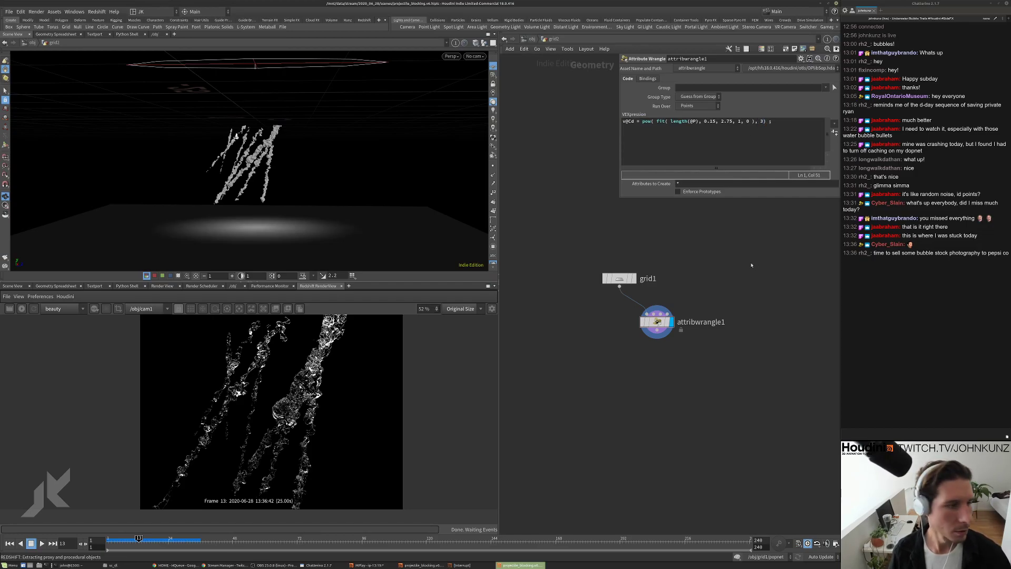
Set the fit input range in attribwrangle1's color expression to 0.75 through 1.75
double_click(722, 121)
text(2)
click(724, 124)
double_click(722, 122)
text(1)
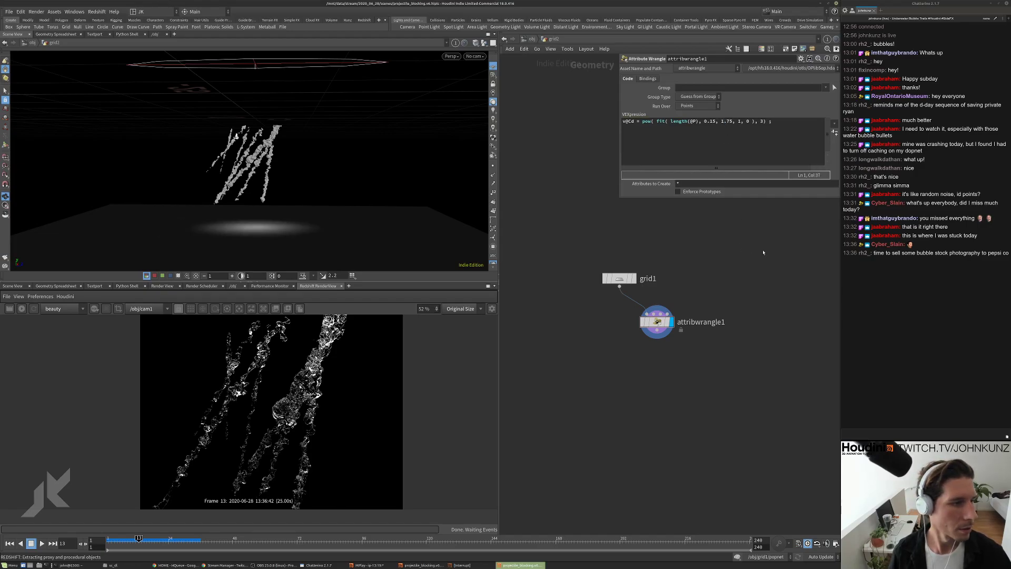
click(712, 121)
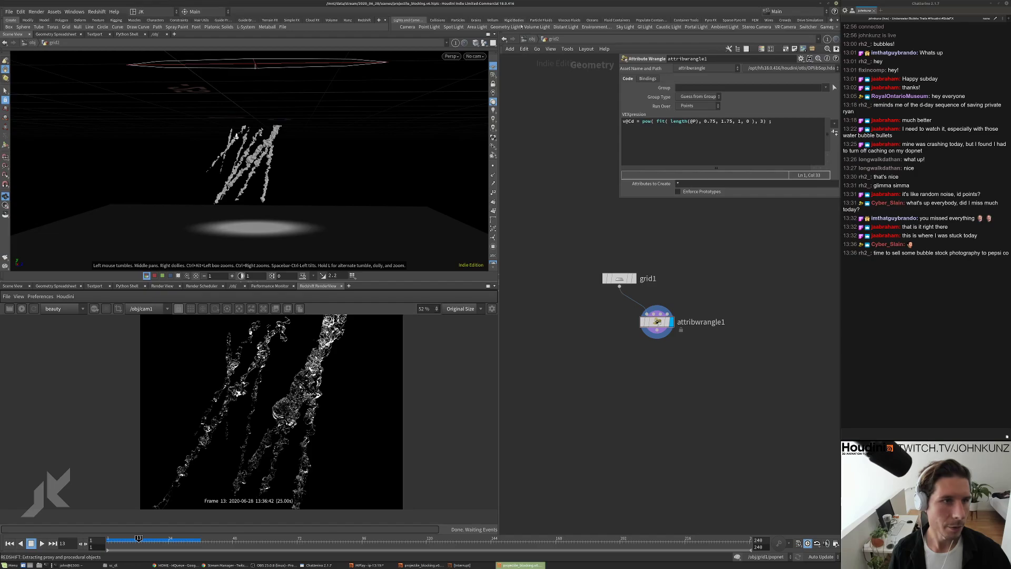
Return to the object level and open the matnet1 material network
click(531, 39)
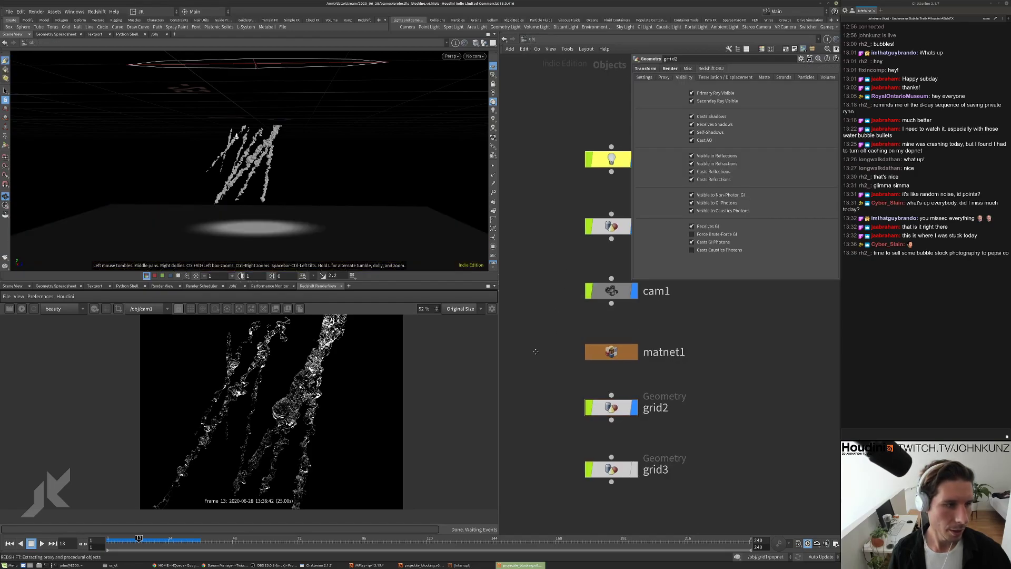
scroll(627, 417, down, 3)
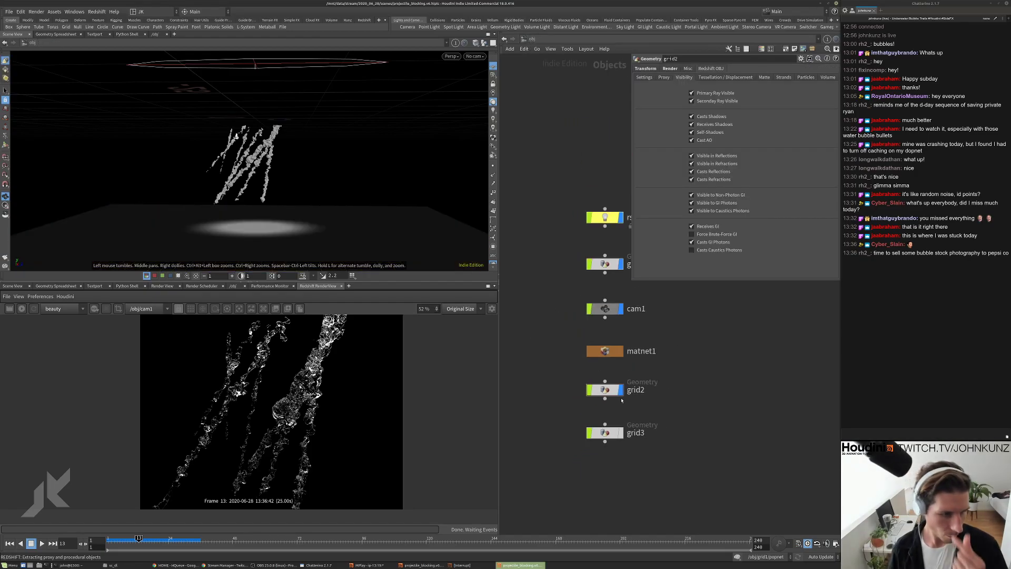
click(607, 390)
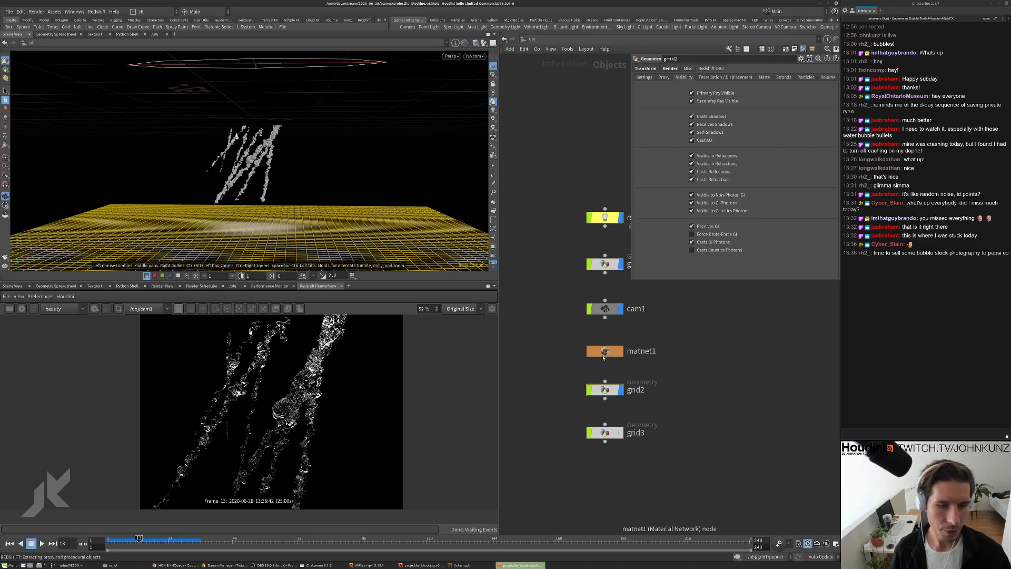
double_click(603, 351)
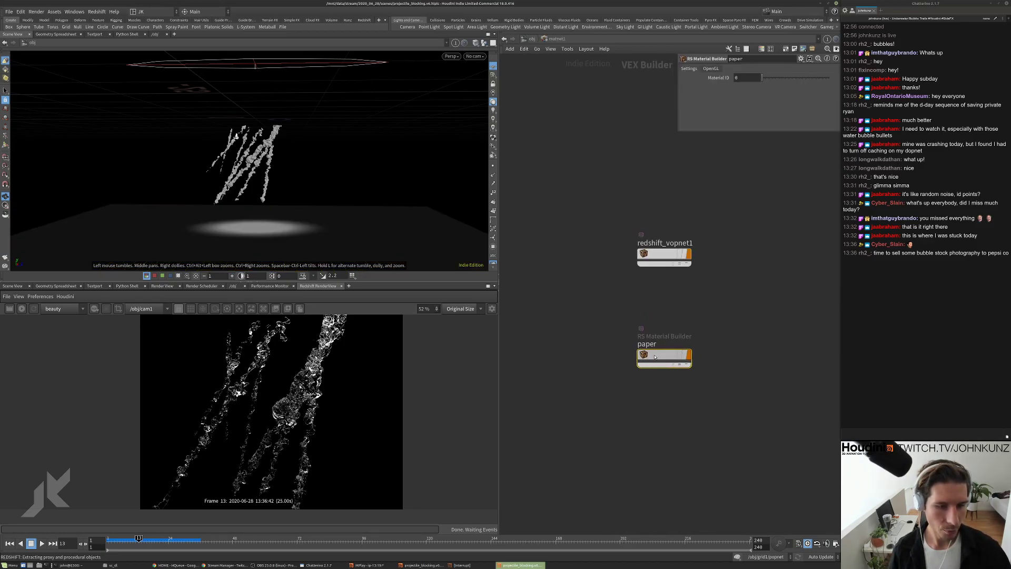
Open the paper material and set Material1's diffuse weight to 0
double_click(655, 357)
middle_drag(715, 321, 702, 346)
drag(665, 237, 659, 284)
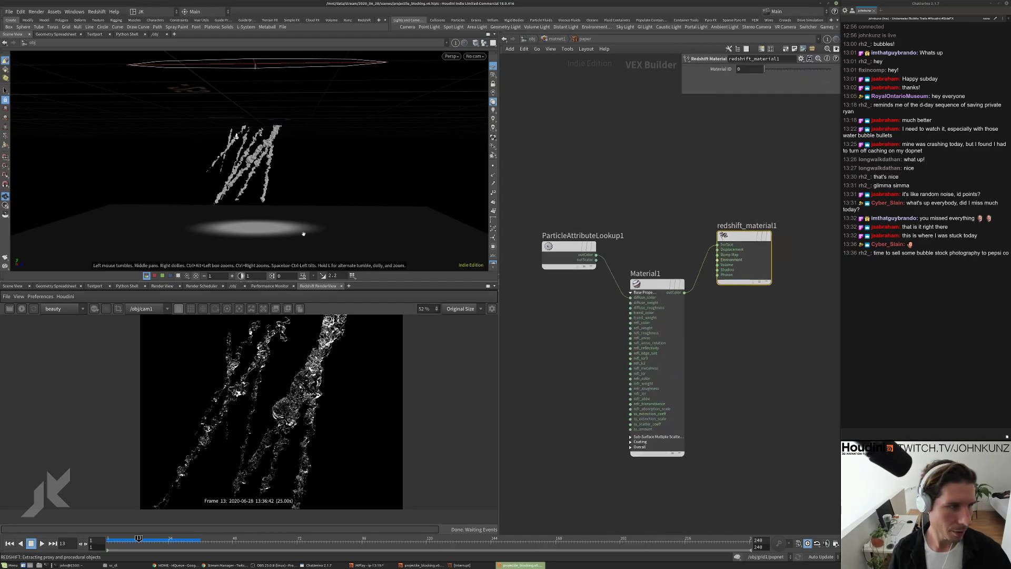
click(657, 284)
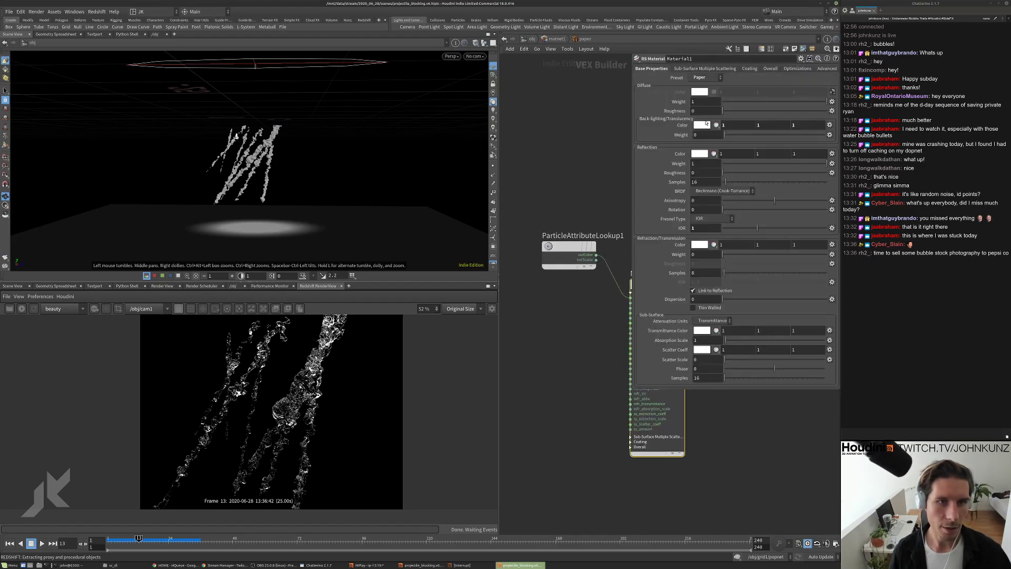
middle_drag(609, 197, 563, 175)
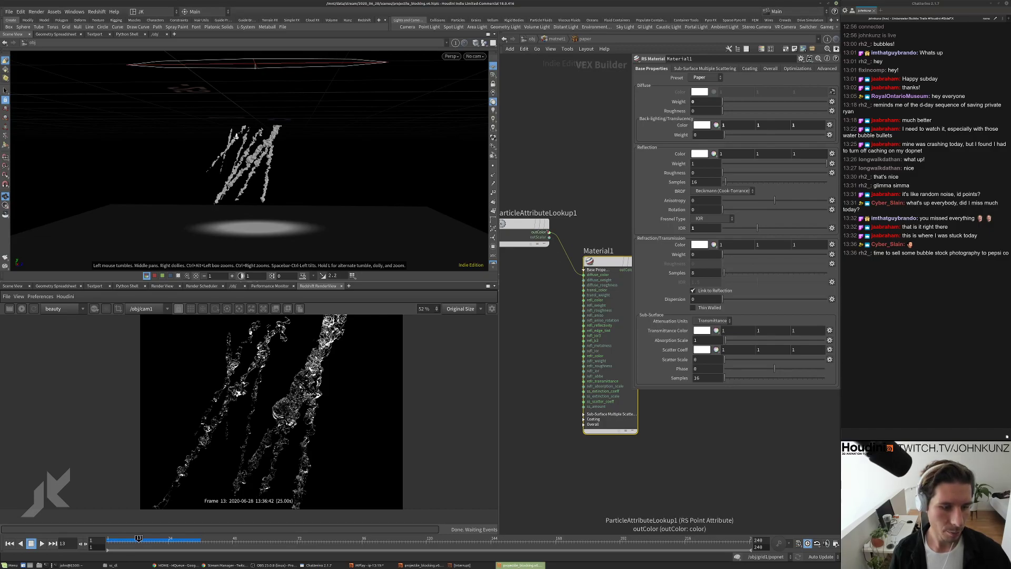
Connect ParticleAttributeLookup1's outColor to Material1's emission color input and show its Overall parameters
click(584, 423)
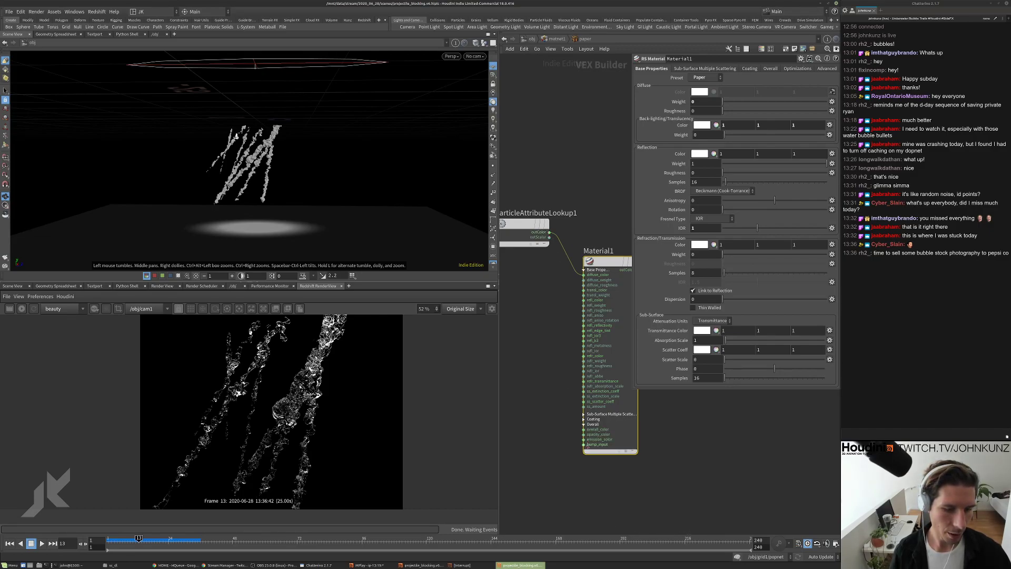
click(586, 444)
click(552, 234)
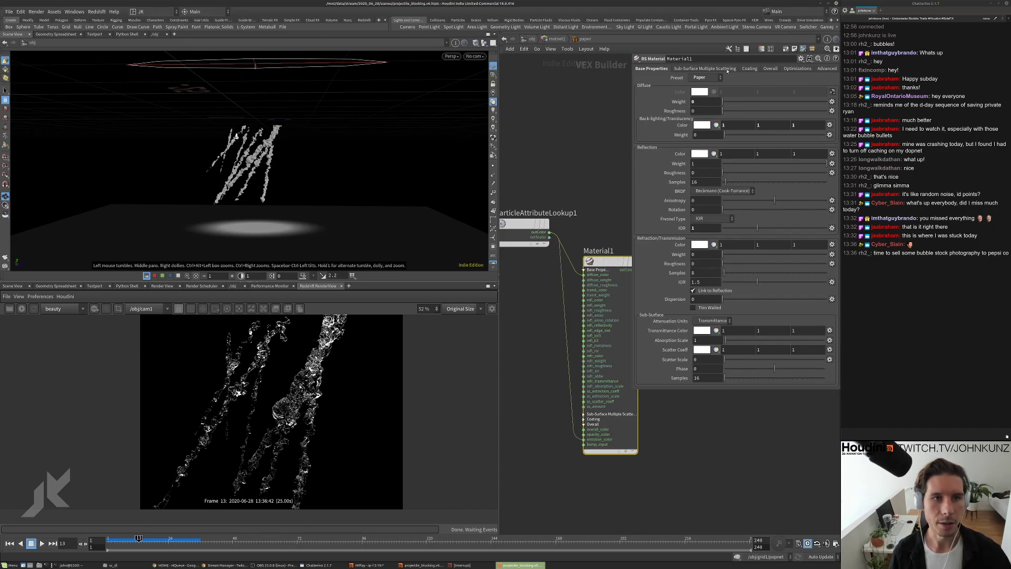
click(796, 69)
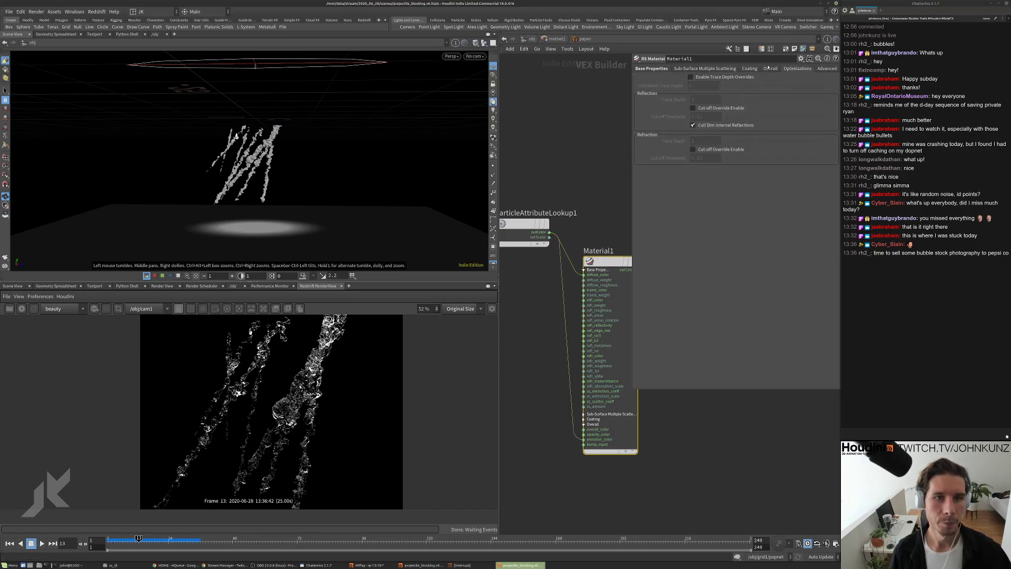
click(826, 69)
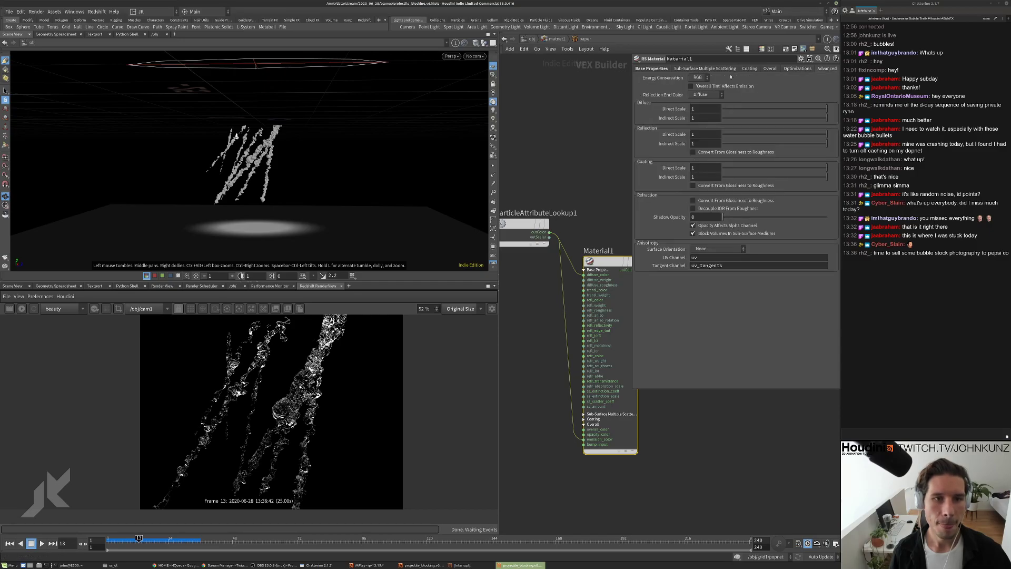
click(768, 69)
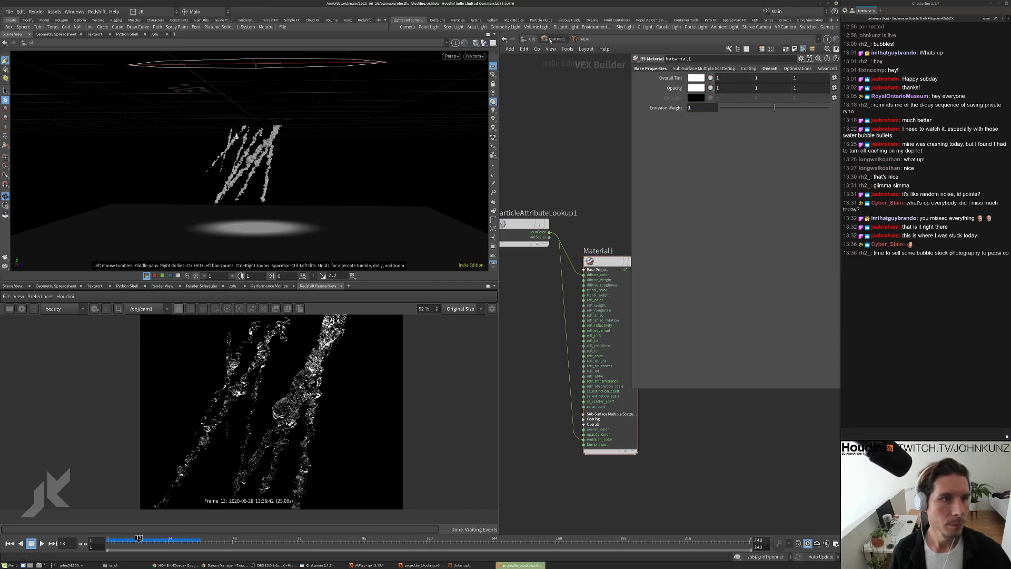
Return to the object level and turn off Primary Ray Visible in grid2's Redshift visibility settings
key(u)
key(u)
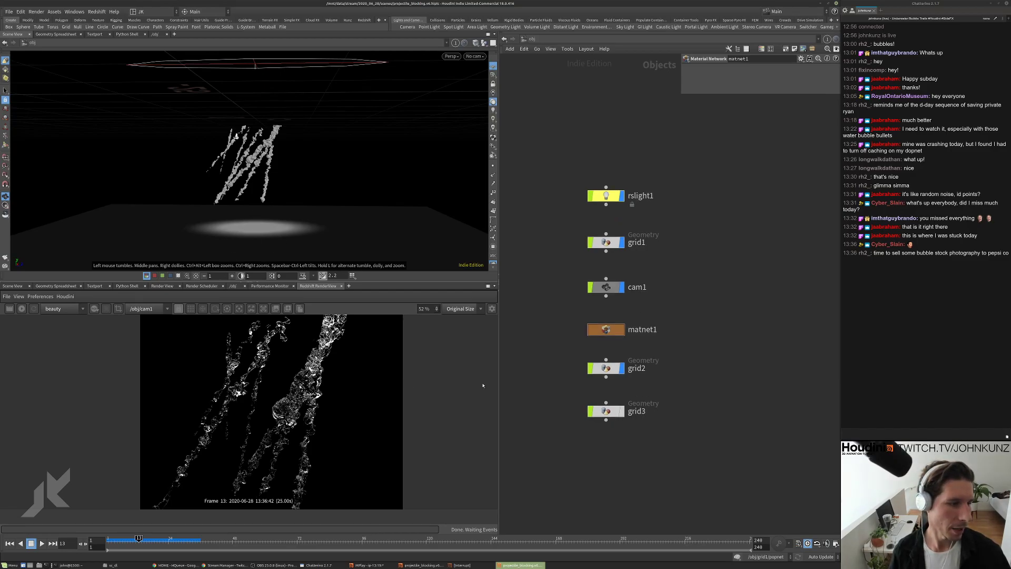
click(606, 368)
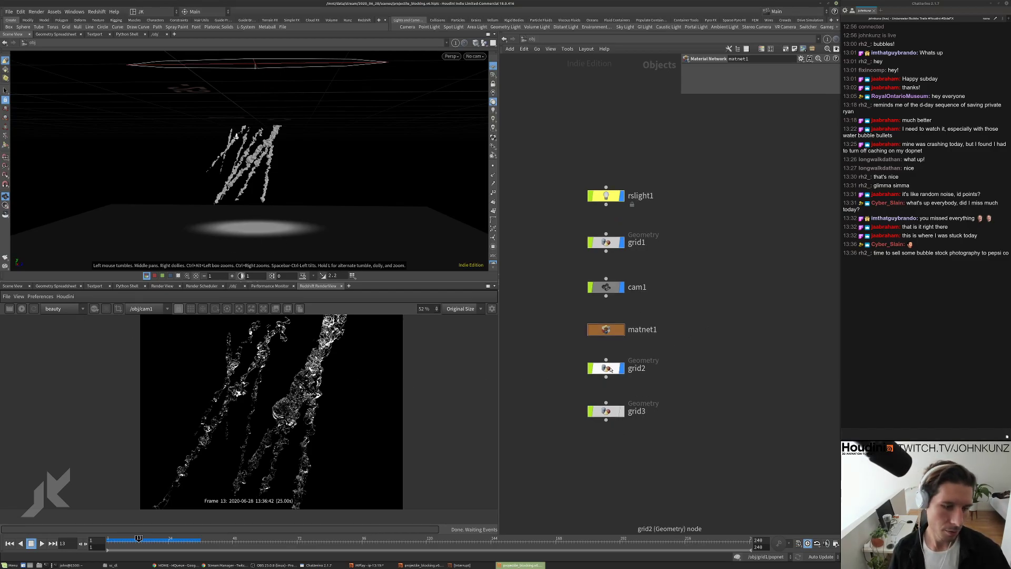
click(738, 284)
click(709, 93)
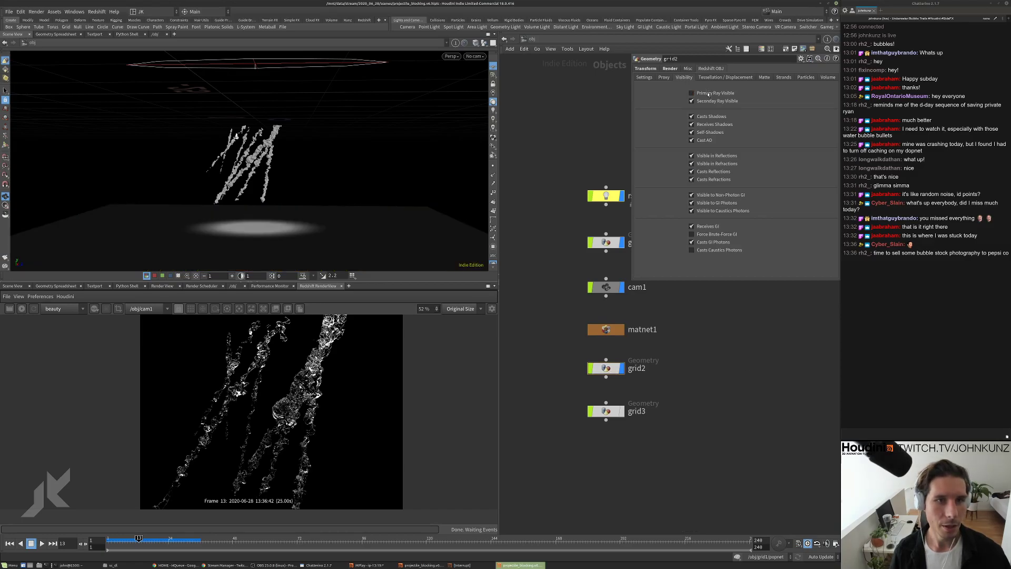
Start the Redshift render from cam1 and examine the bubble trails up close
click(22, 309)
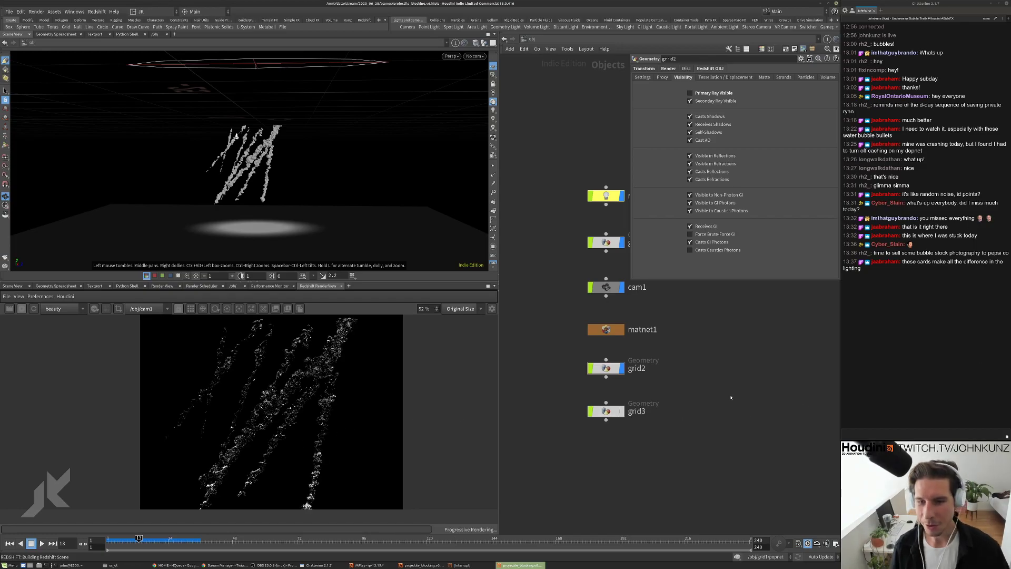
scroll(244, 412, up, 5)
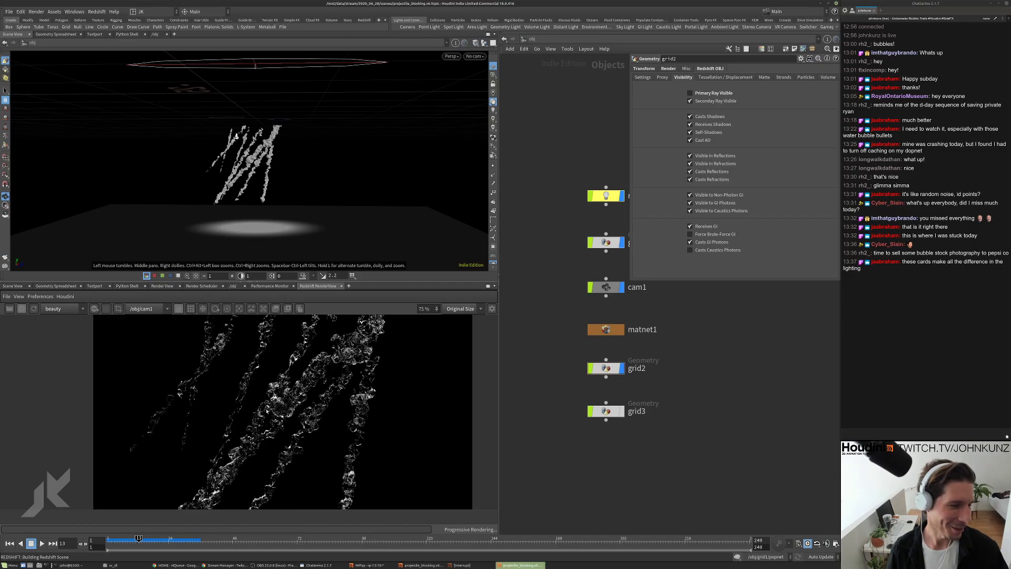
scroll(289, 413, down, 2)
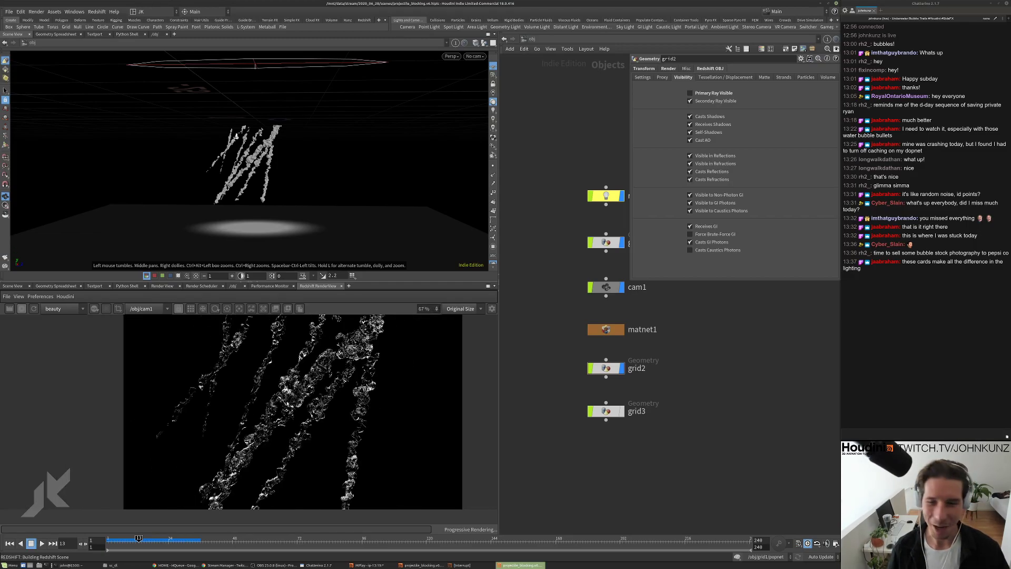
scroll(289, 412, down, 1)
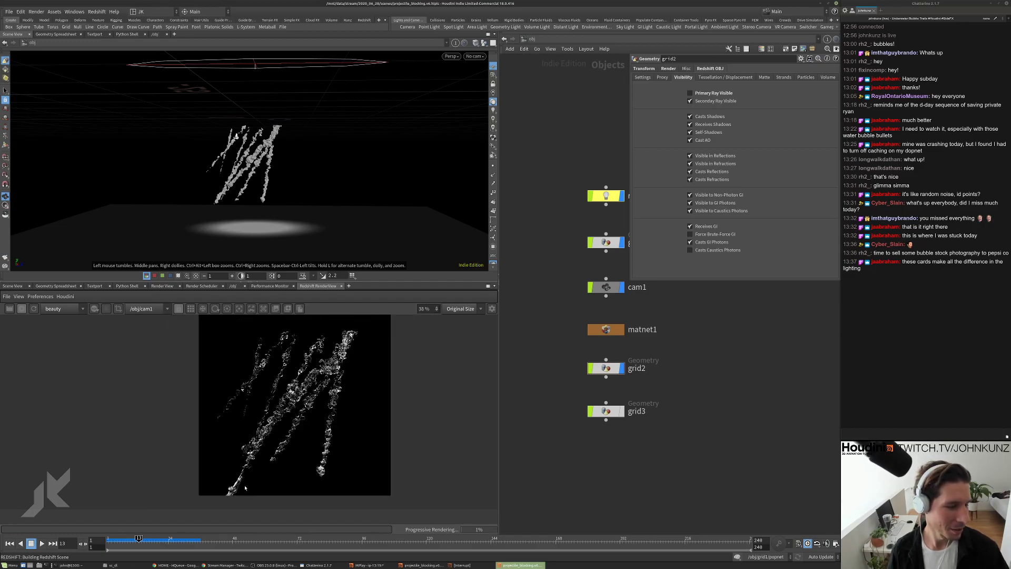
scroll(296, 430, up, 4)
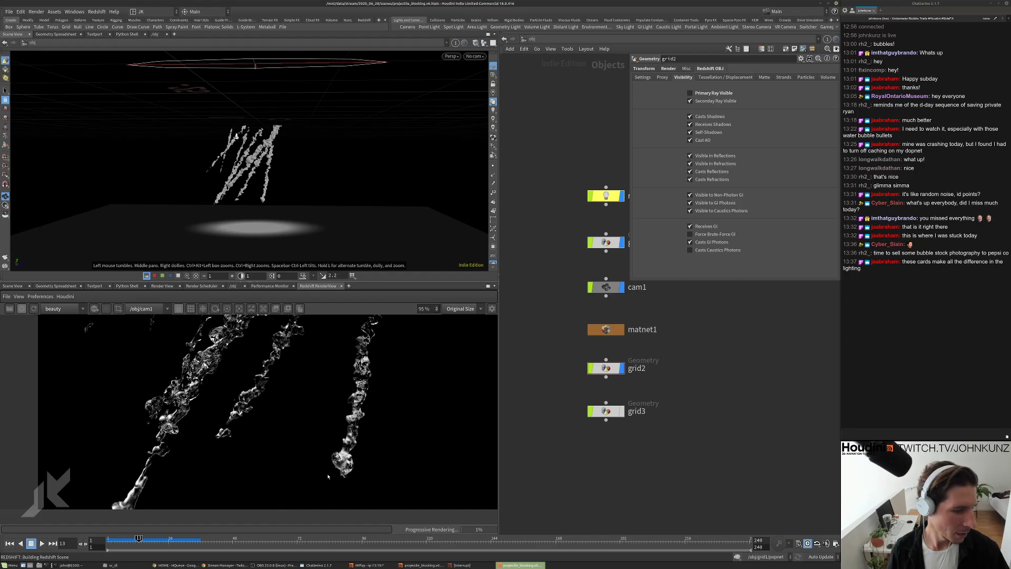
scroll(297, 429, down, 2)
scroll(297, 429, up, 5)
scroll(297, 429, up, 4)
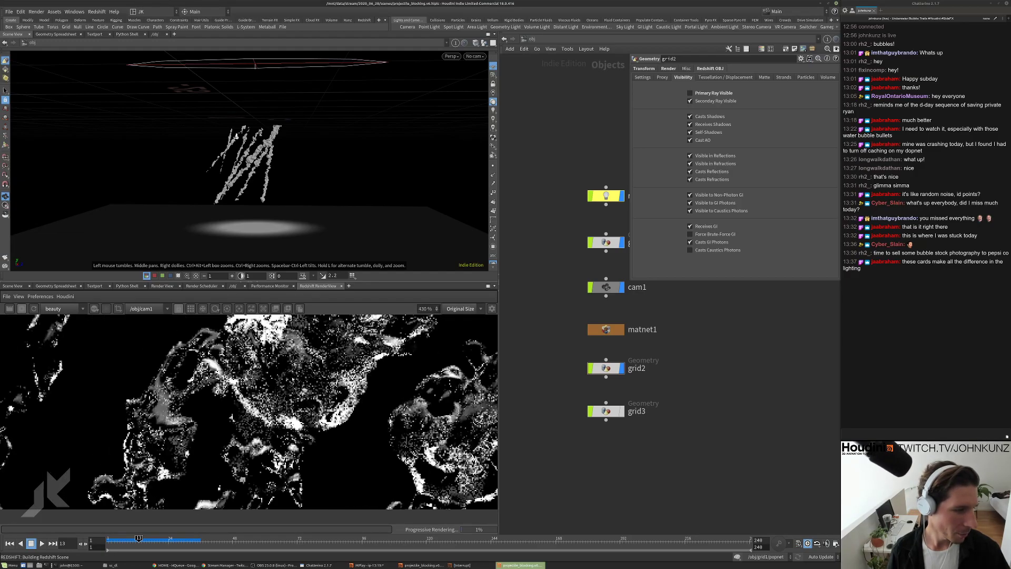
Check the Material1 settings inside the redshift_vopnet1 material, then return to the object level
double_click(595, 327)
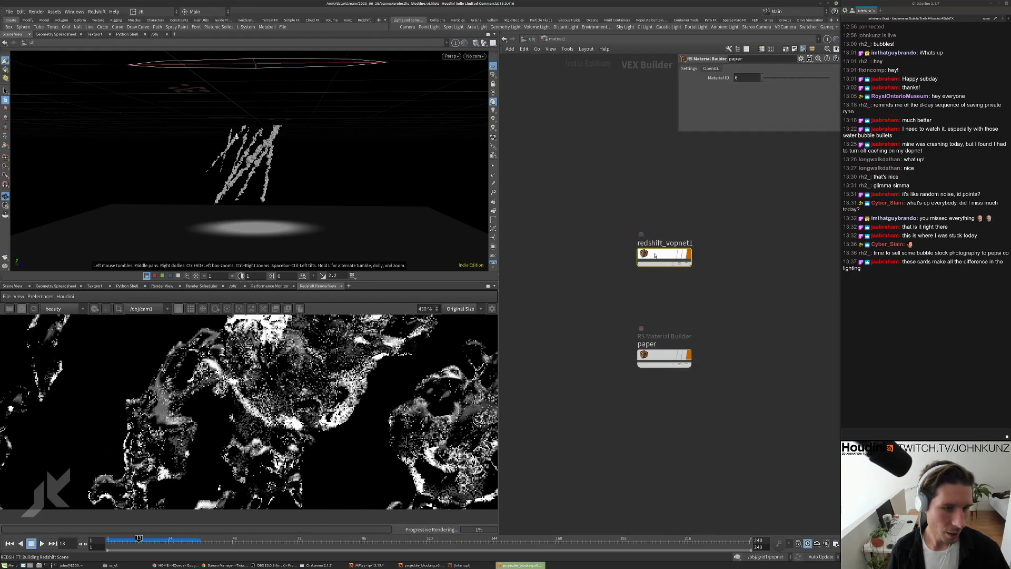
double_click(665, 359)
click(629, 295)
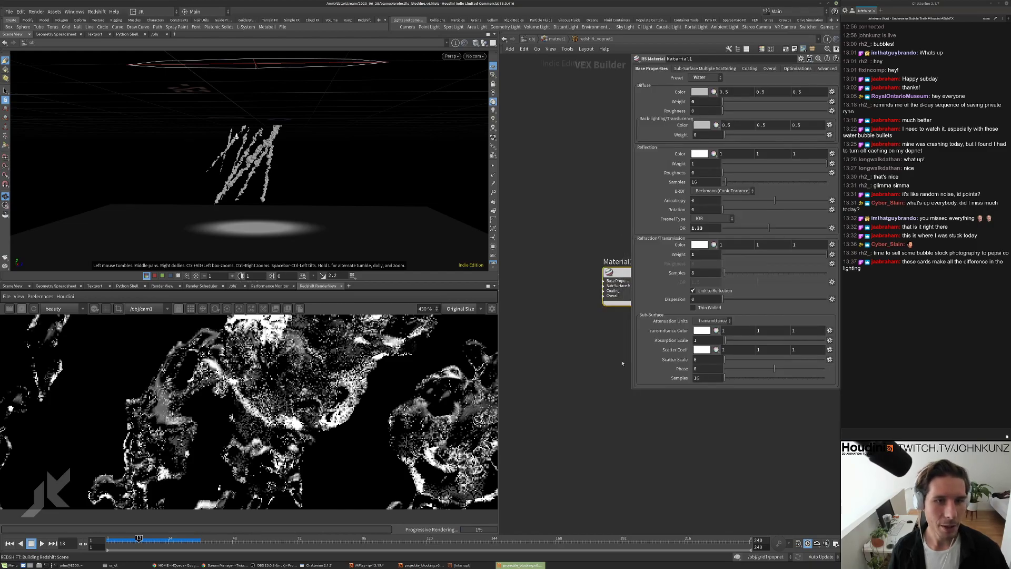
key(u)
key(u)
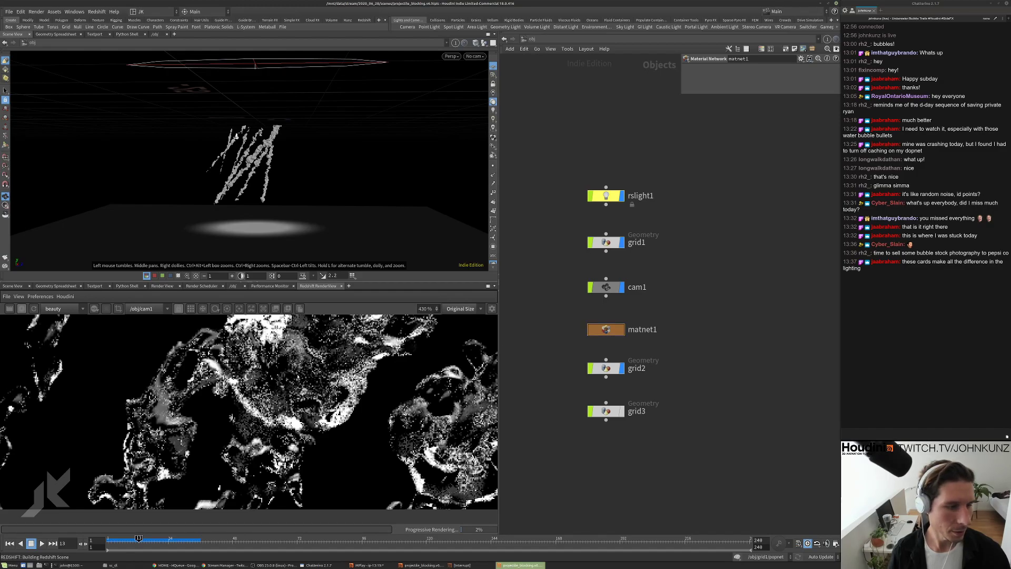
Check the trace depth optimization settings of the redshift1 output node, then return to the object level
scroll(249, 411, down, 3)
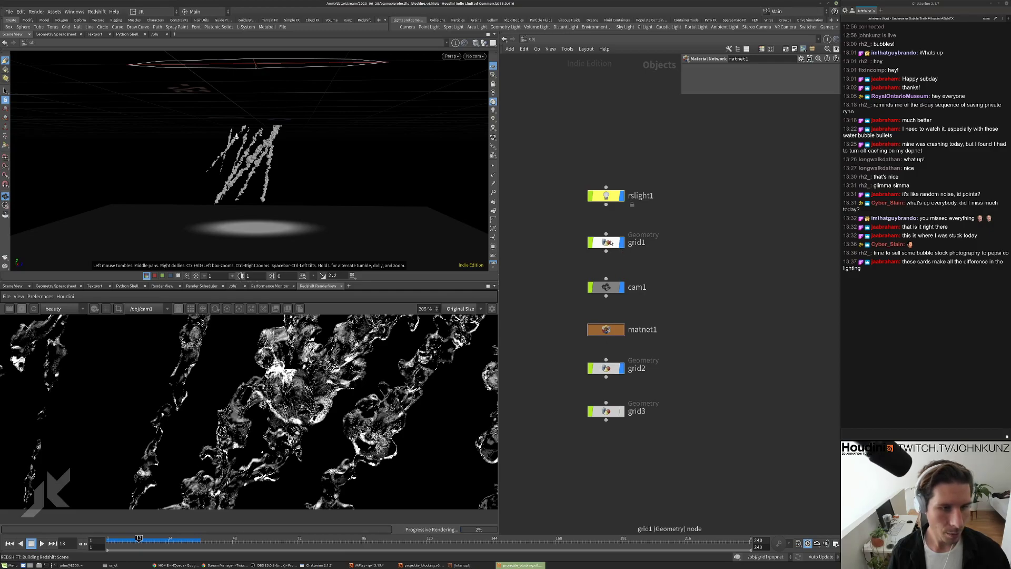
click(526, 40)
click(541, 86)
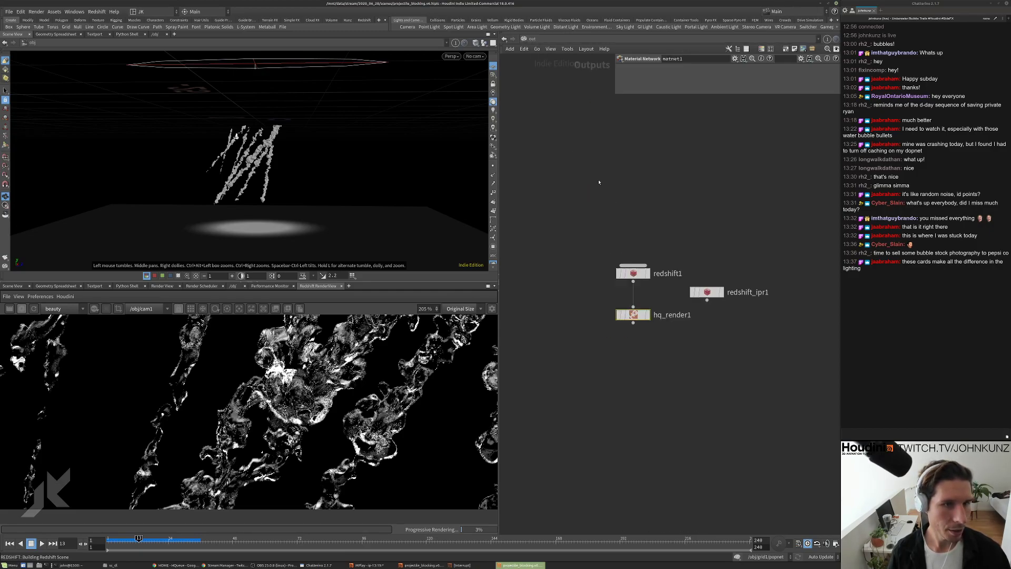
click(640, 275)
click(623, 129)
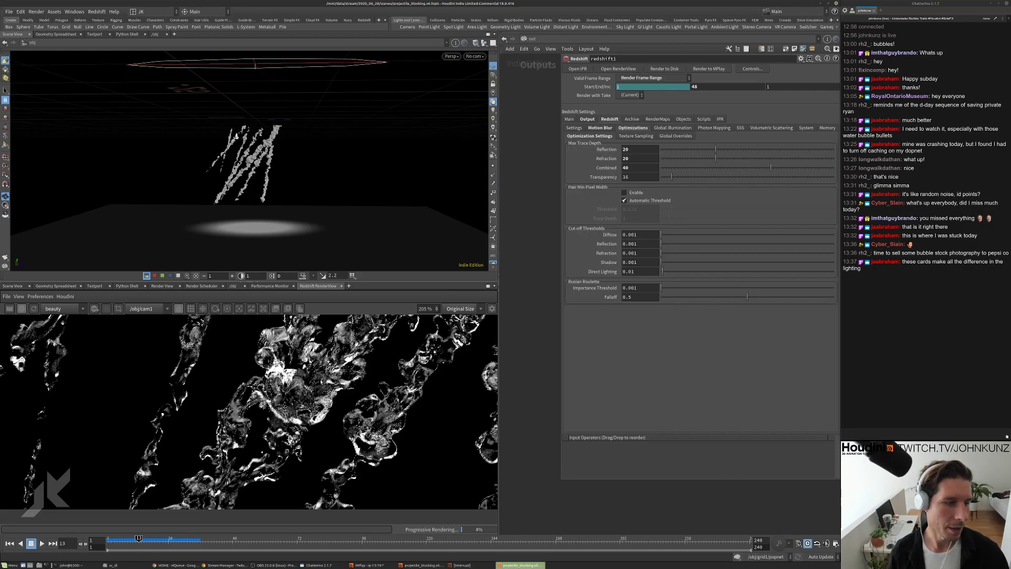
click(529, 39)
click(541, 75)
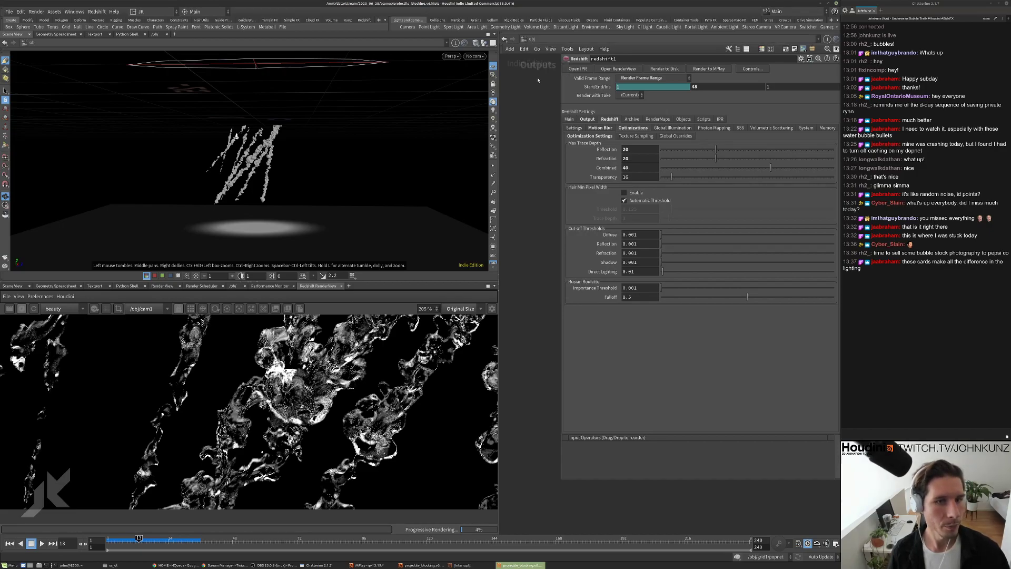
Examine the refined bubble render, stop it, and check the progress of the background frame cooking
scroll(285, 411, down, 5)
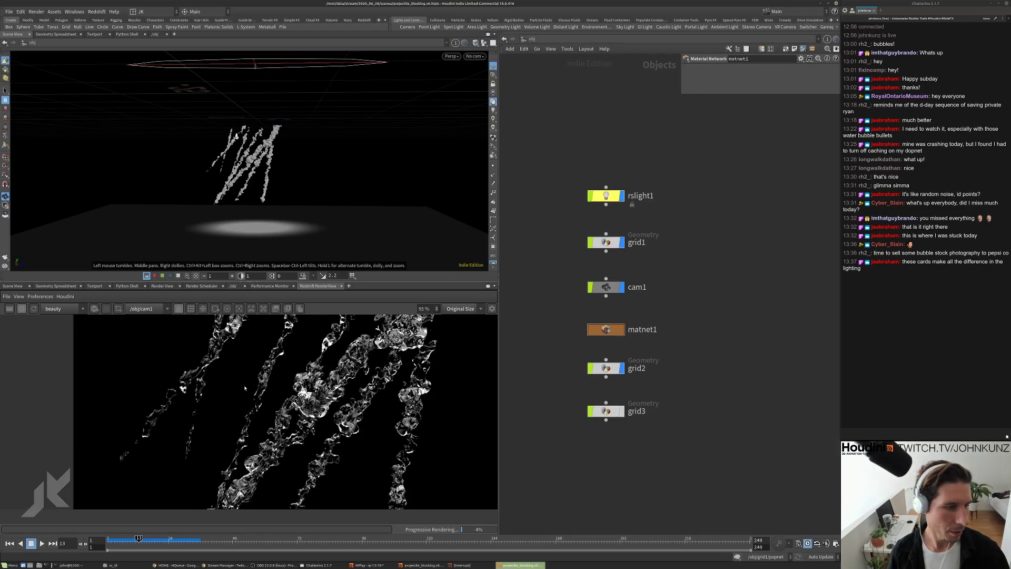
scroll(258, 387, down, 2)
scroll(401, 350, up, 3)
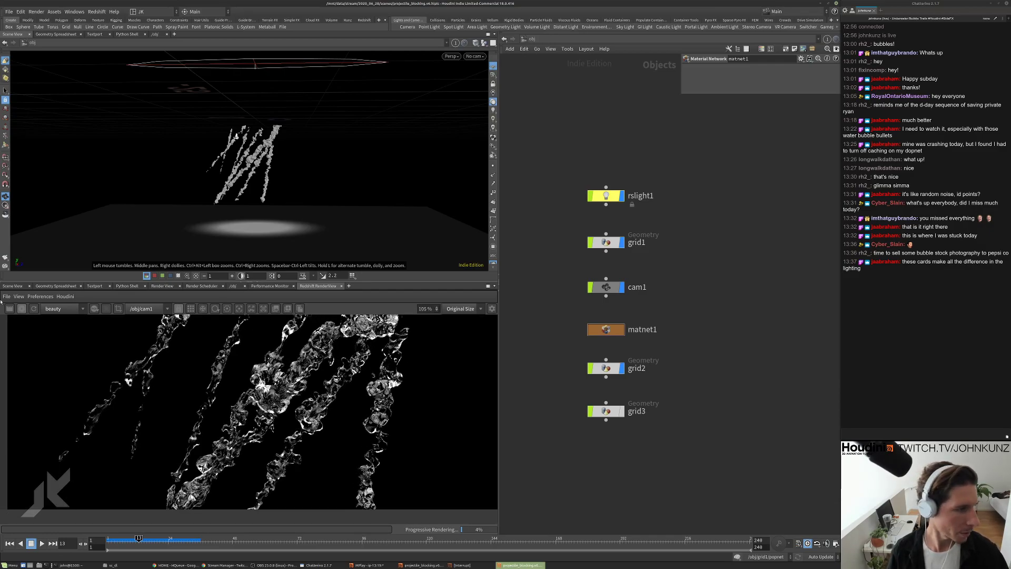
click(22, 309)
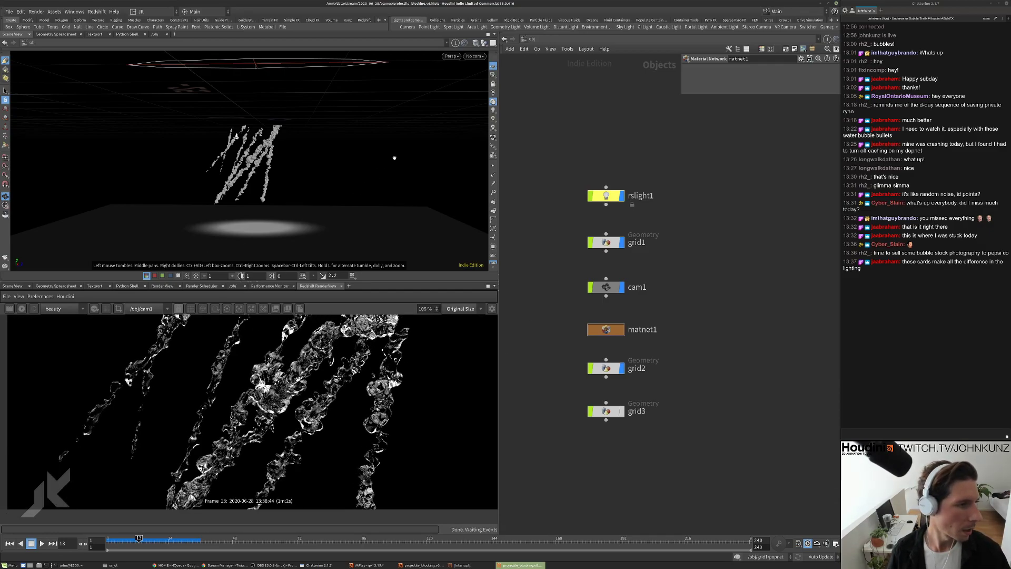
click(485, 566)
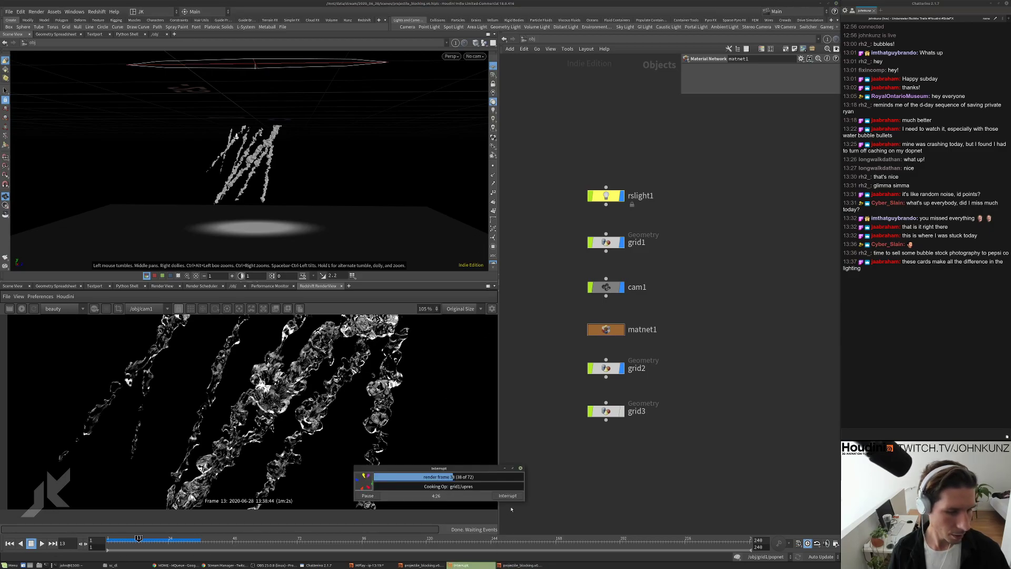
click(504, 468)
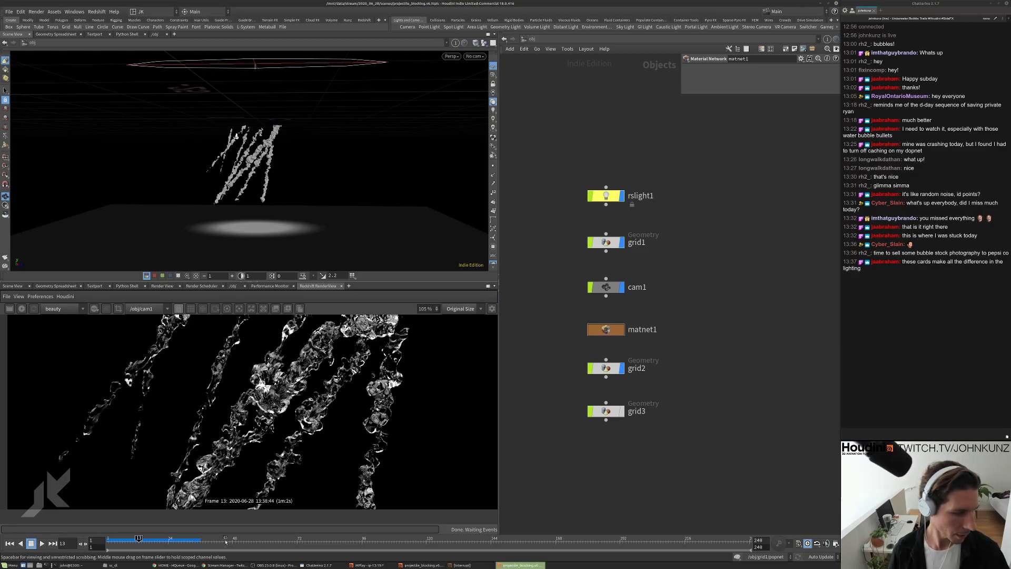
Go to frame 32 and look through cam1 in the viewport
click(191, 543)
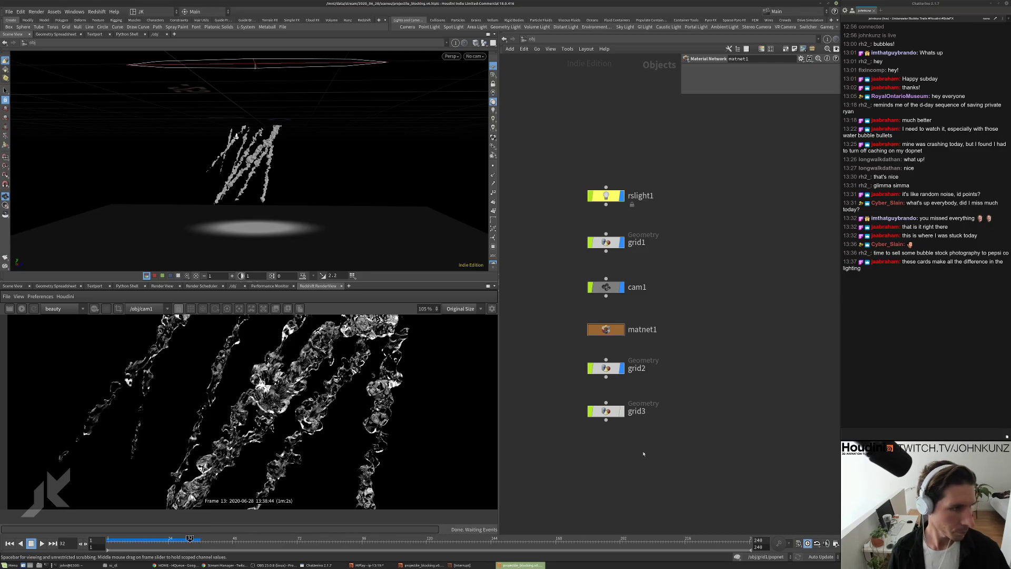
click(475, 56)
click(485, 93)
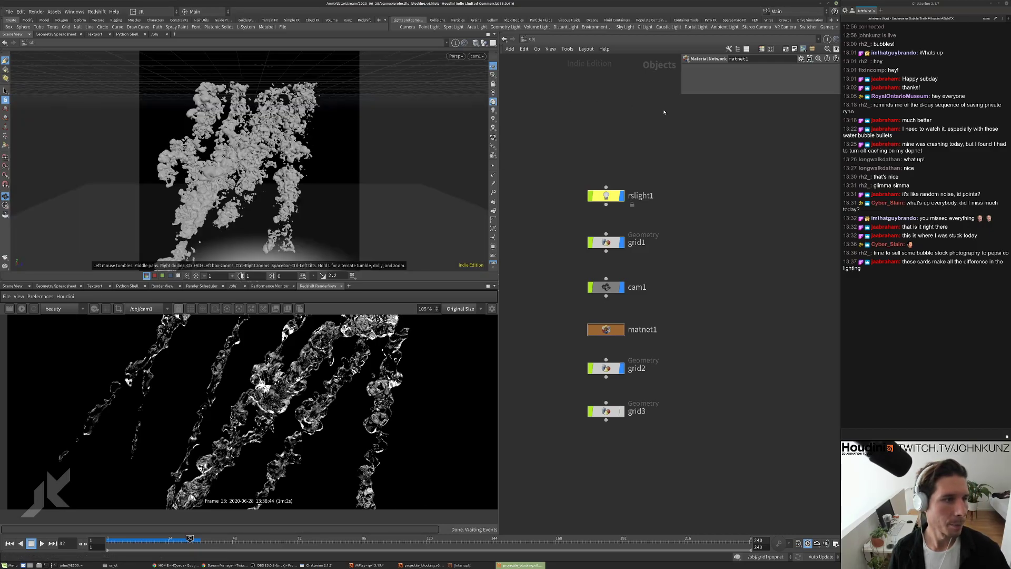
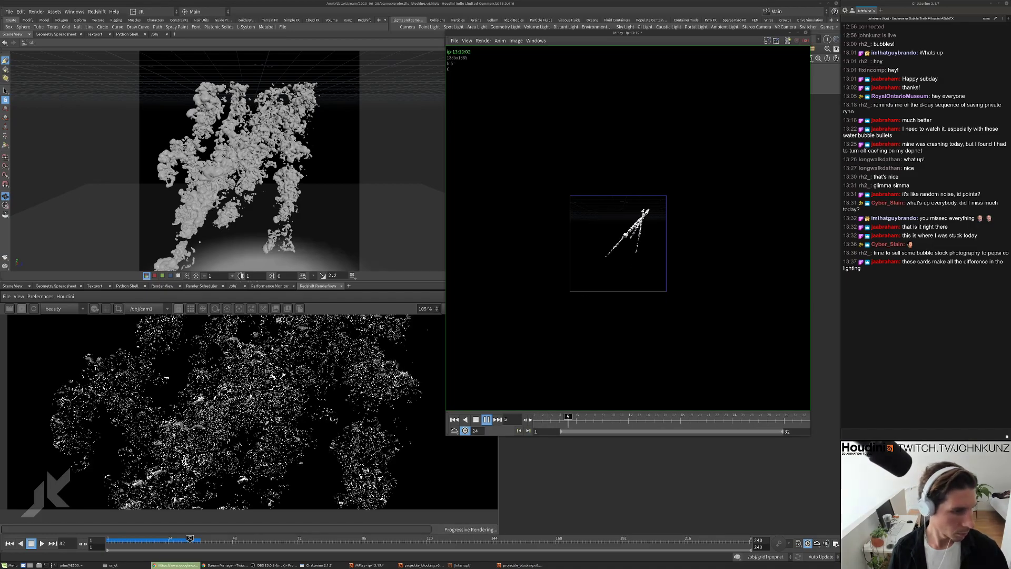
Examine the Redshift render of the frame 32 bubbles, both in close-up and as a whole
click(652, 479)
scroll(247, 419, down, 6)
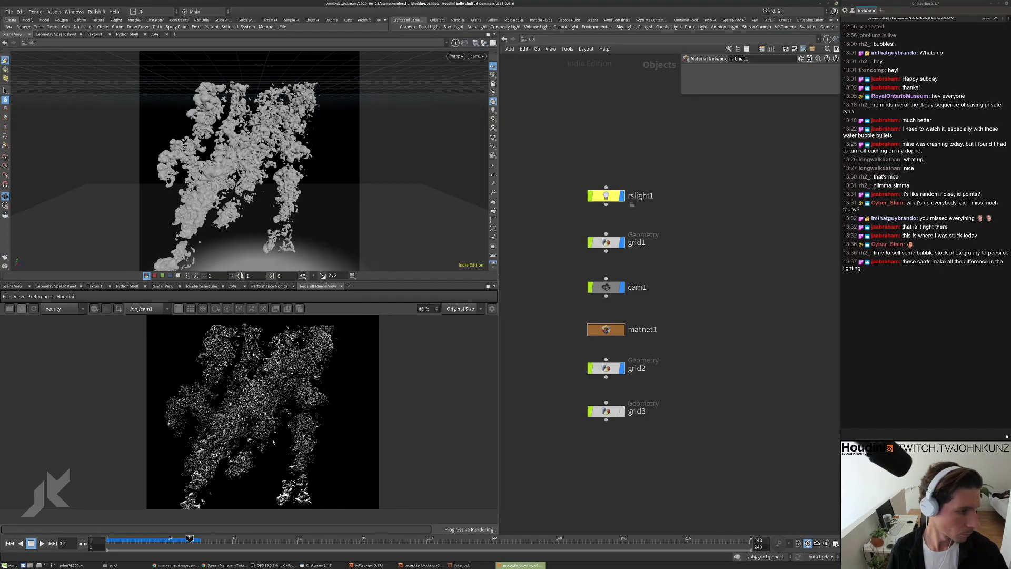
scroll(262, 437, up, 3)
scroll(342, 423, up, 2)
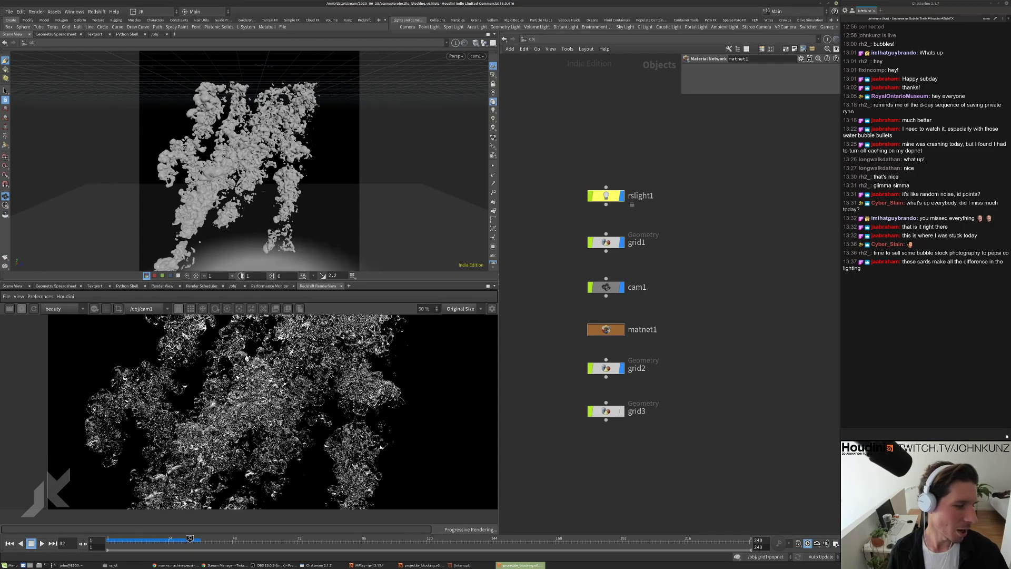
scroll(381, 446, down, 4)
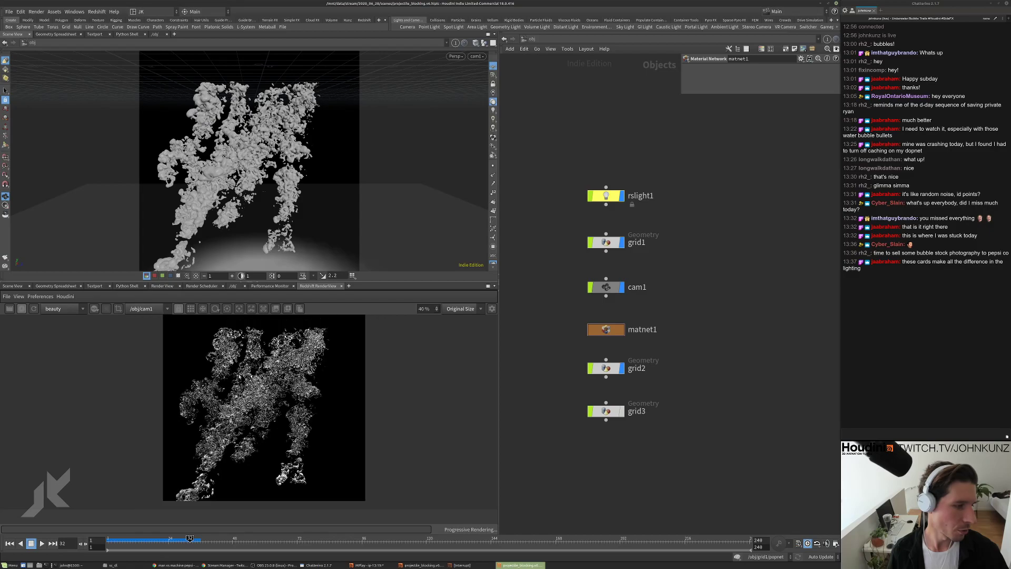
Open the light settings of rslight1 and set its disc area size to 3 by 4
scroll(249, 411, up, 4)
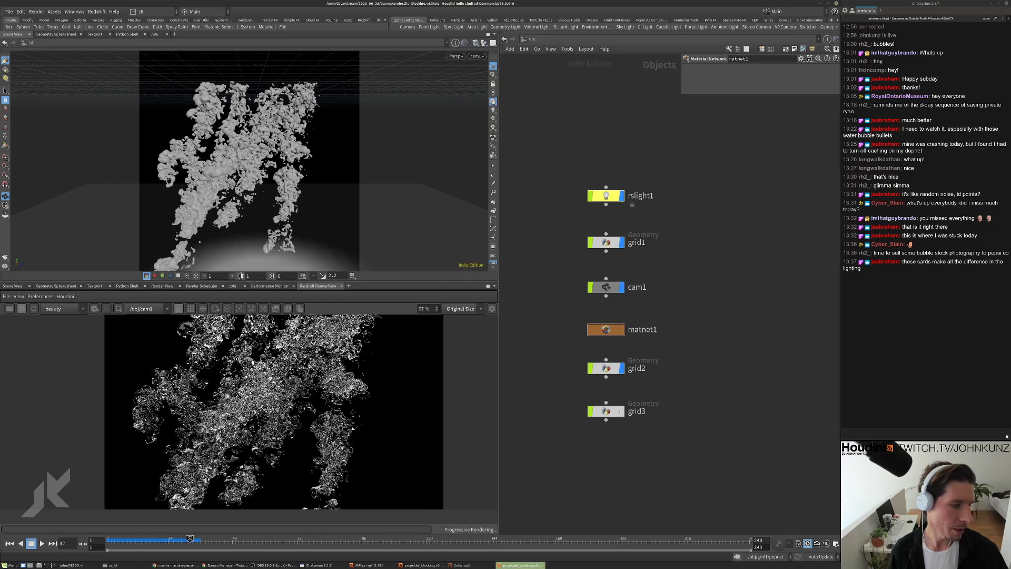
scroll(284, 395, down, 5)
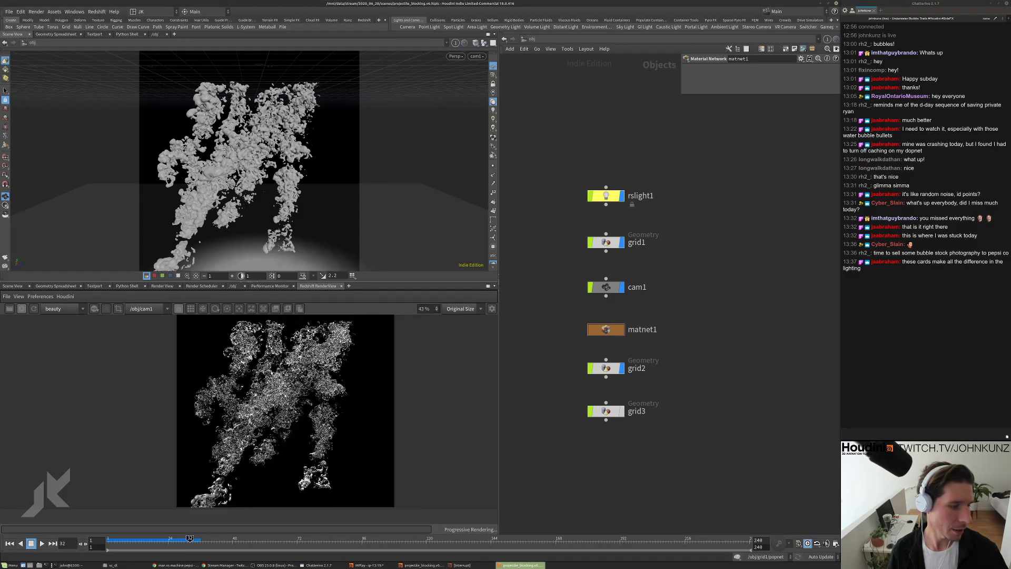
scroll(269, 431, up, 4)
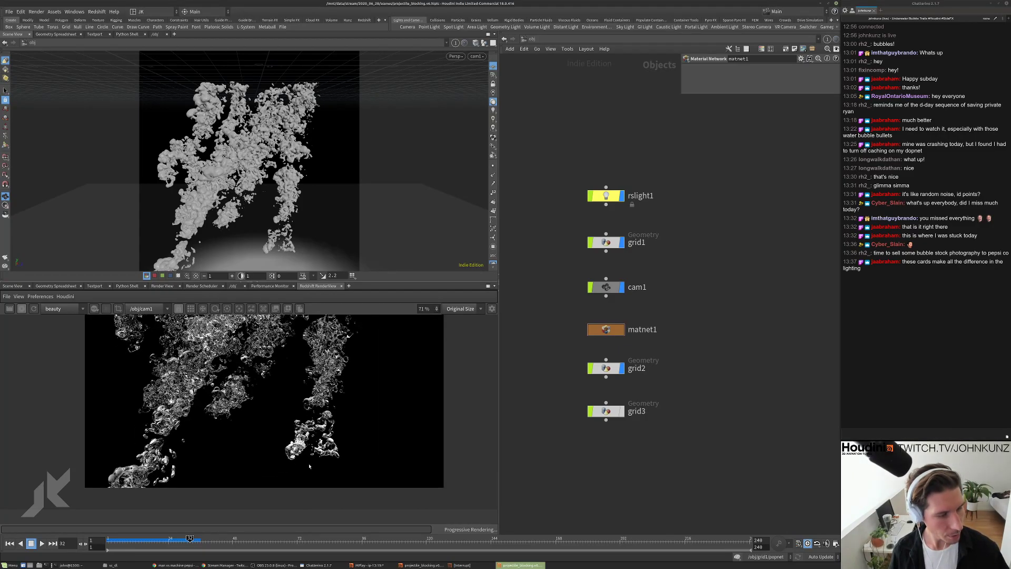
scroll(310, 466, down, 4)
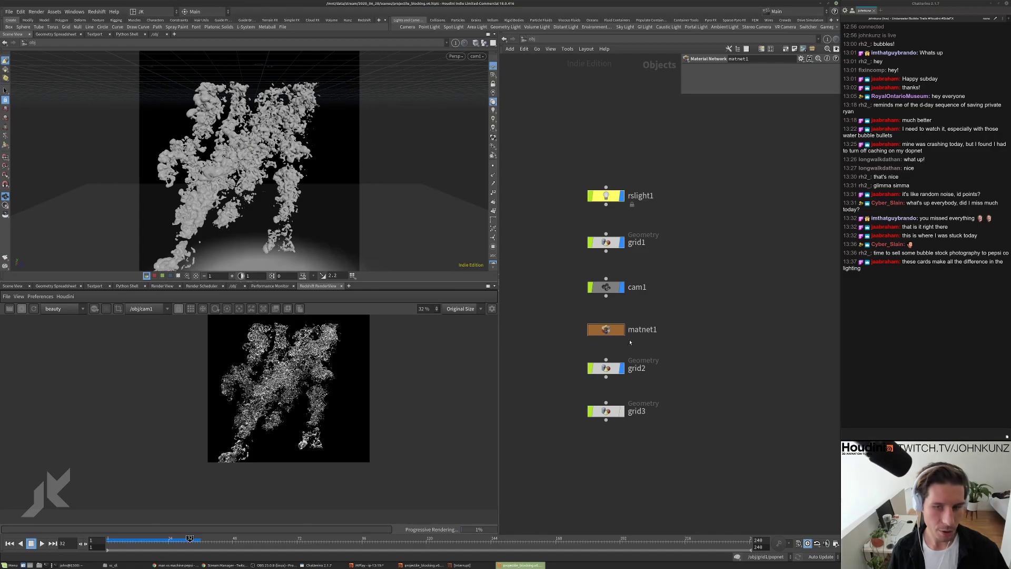
click(605, 196)
key(p)
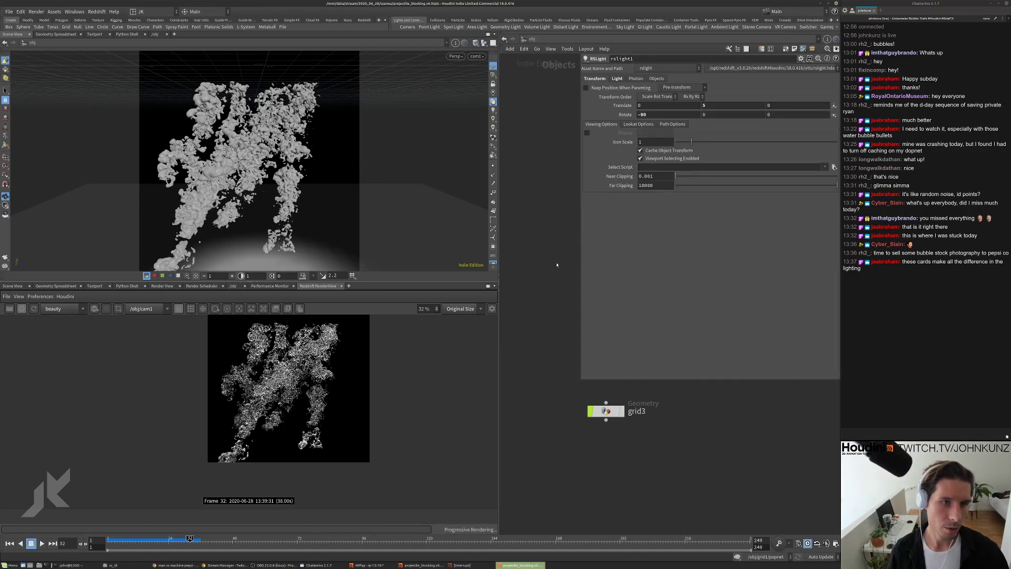
key(h)
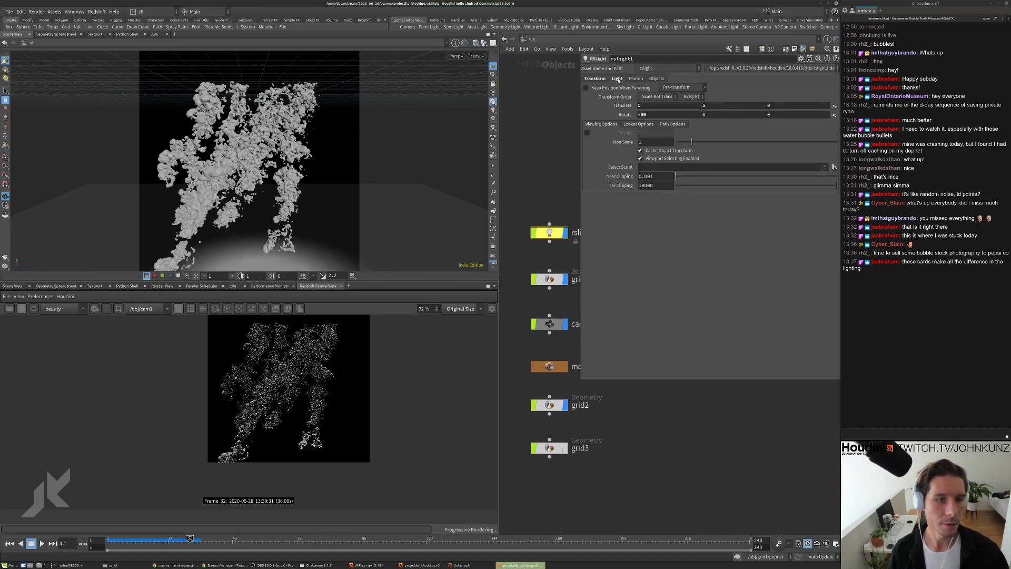
click(618, 79)
text(4)
key(Return)
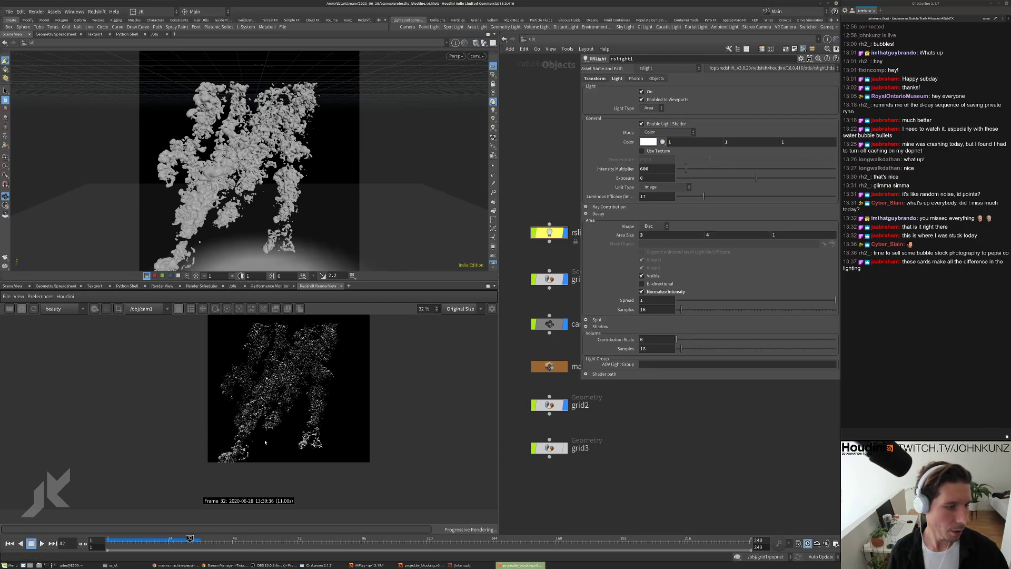
Set the first area size value of rslight1 to 1 and examine the bubble render up close and as a whole
scroll(265, 443, up, 3)
click(667, 236)
text(1)
key(Return)
scroll(257, 435, down, 3)
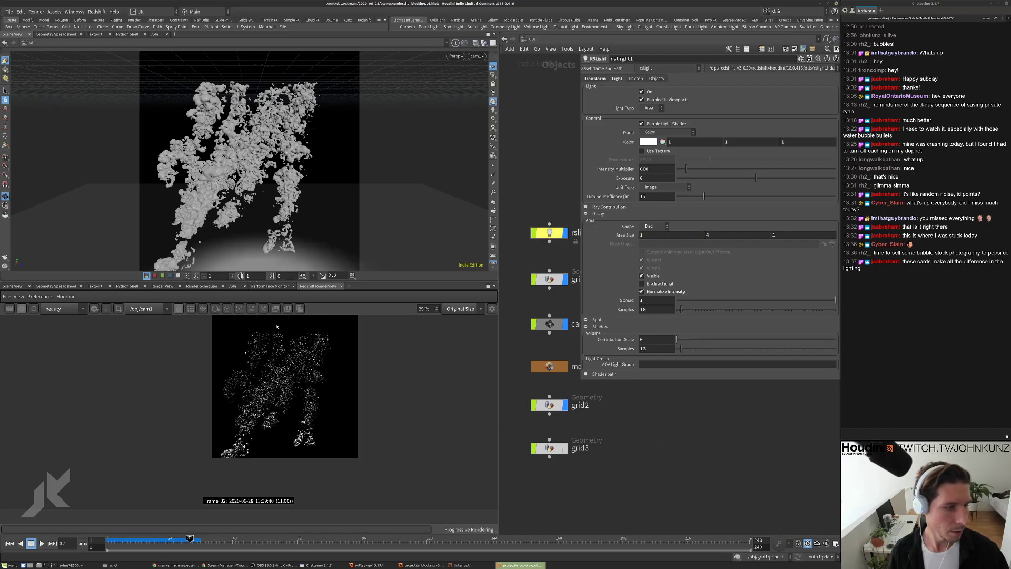
scroll(279, 394, up, 3)
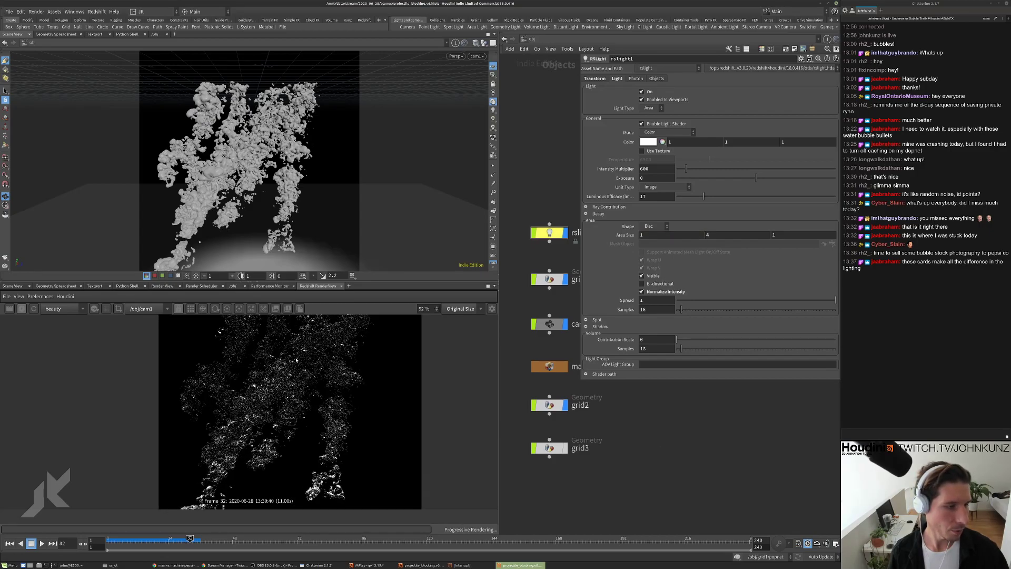
scroll(285, 411, down, 1)
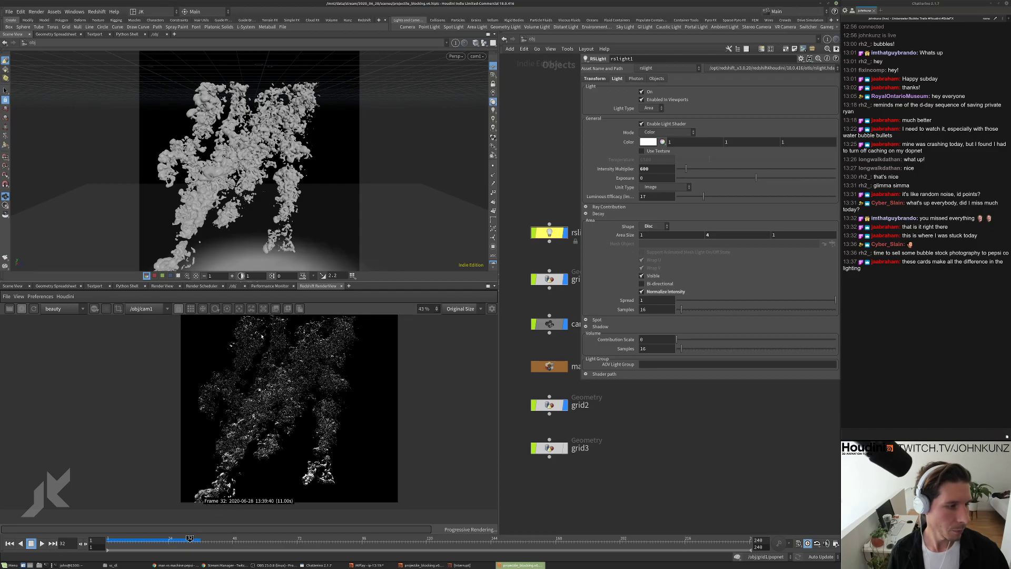
scroll(260, 338, up, 9)
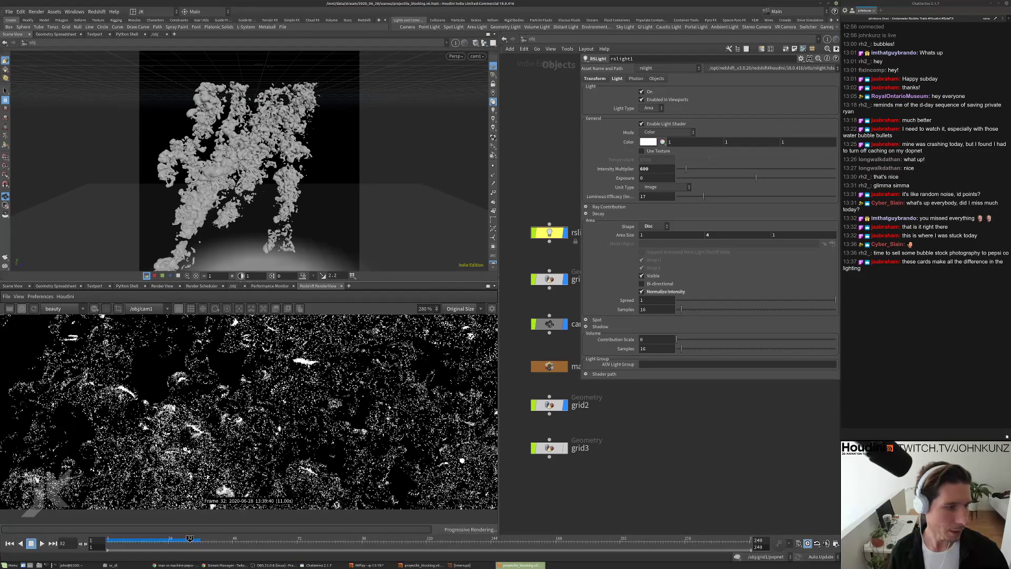
scroll(274, 416, down, 9)
scroll(261, 388, down, 2)
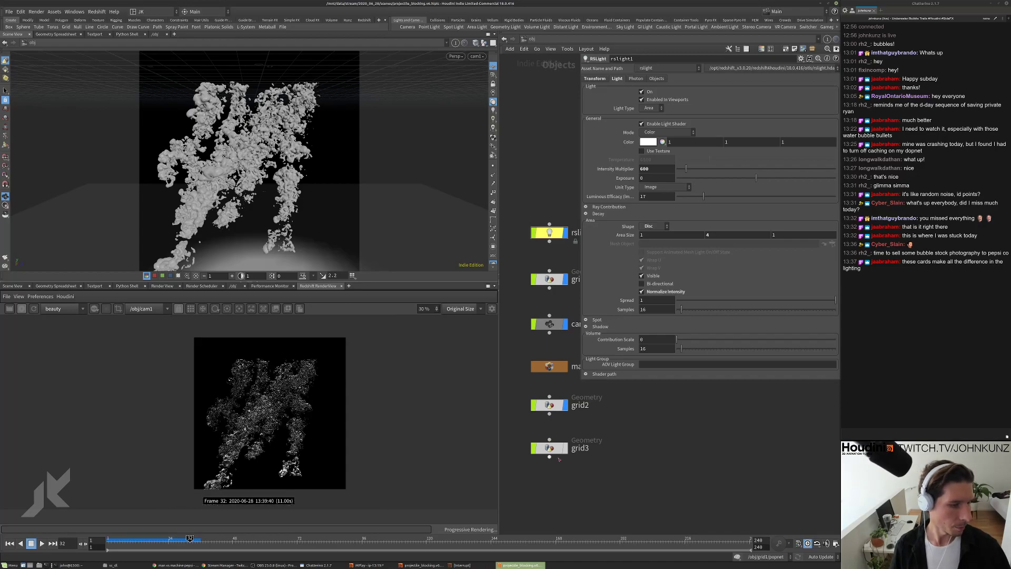
Move the grid2 floor card to -25 on the Y axis
click(555, 408)
click(641, 69)
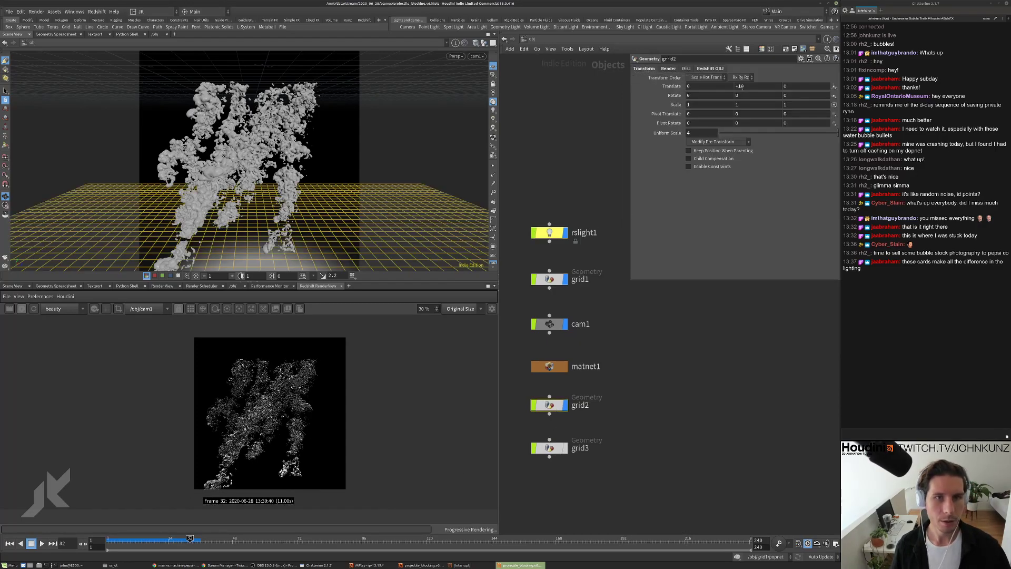
double_click(741, 86)
text(-25)
key(Return)
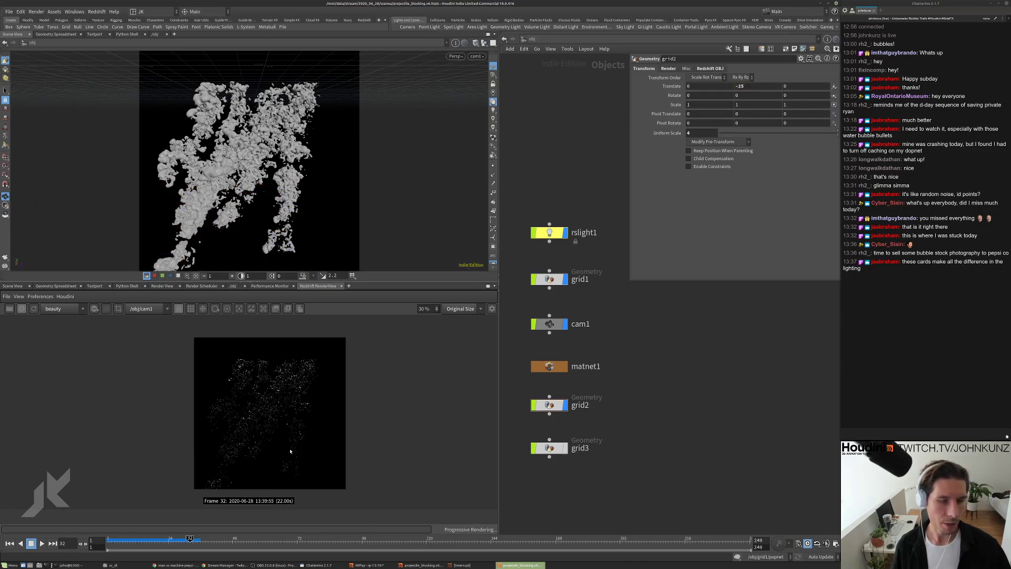
Set the Y translation of the grid2 card to -18 and inspect the resulting bubble lighting in the render
double_click(743, 86)
text(-1)
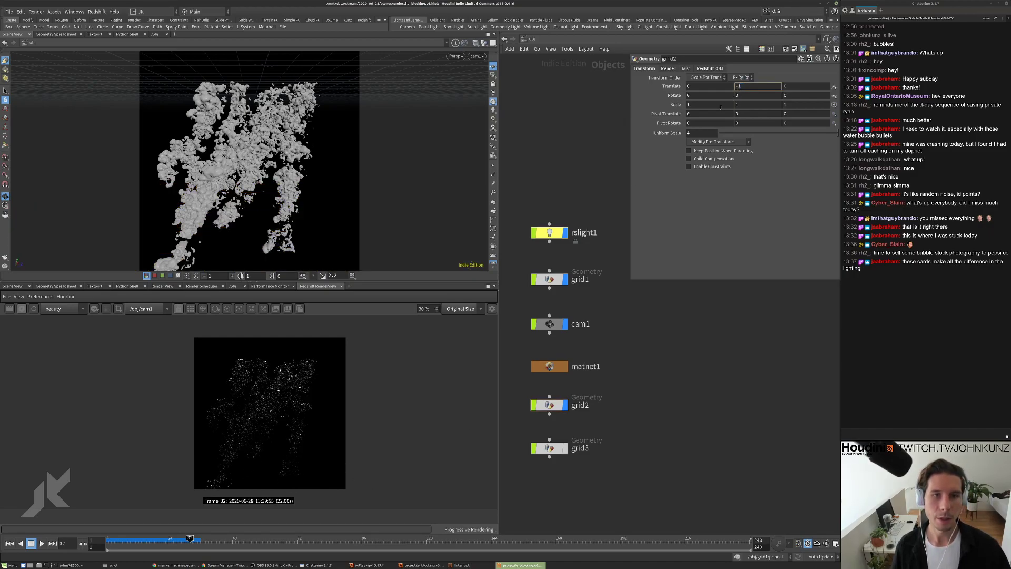
text(8)
key(Return)
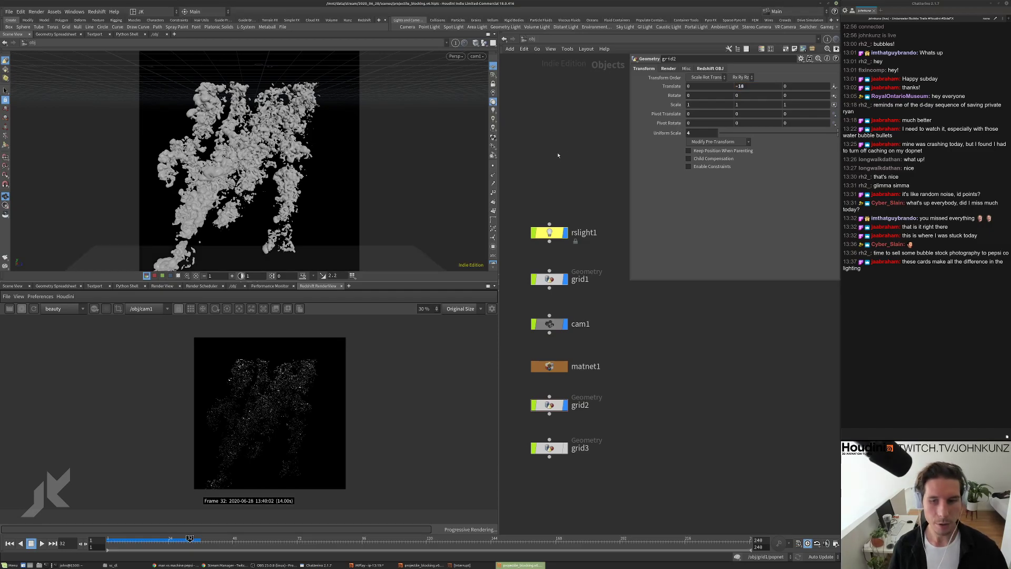
scroll(243, 445, up, 3)
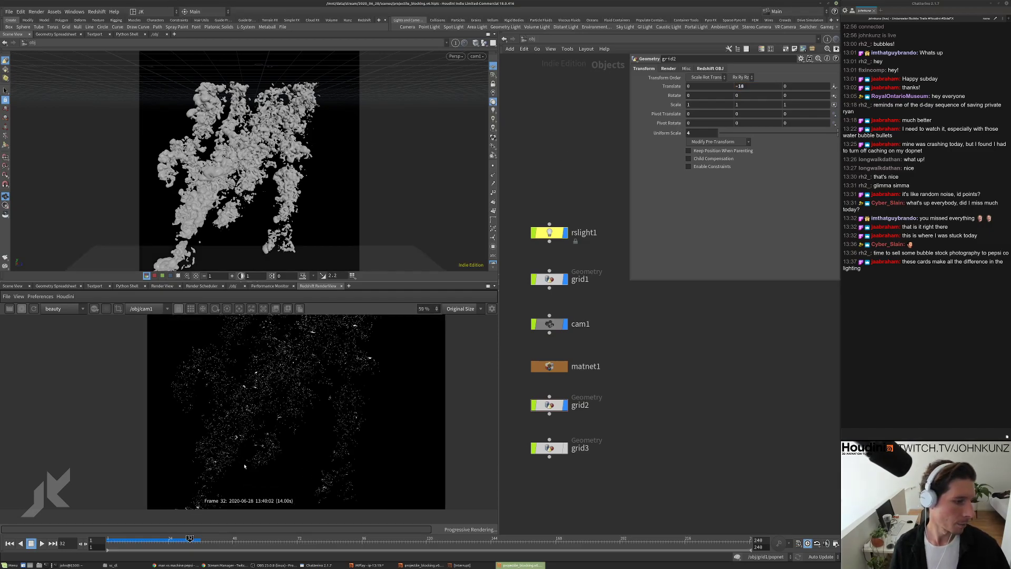
scroll(300, 420, down, 2)
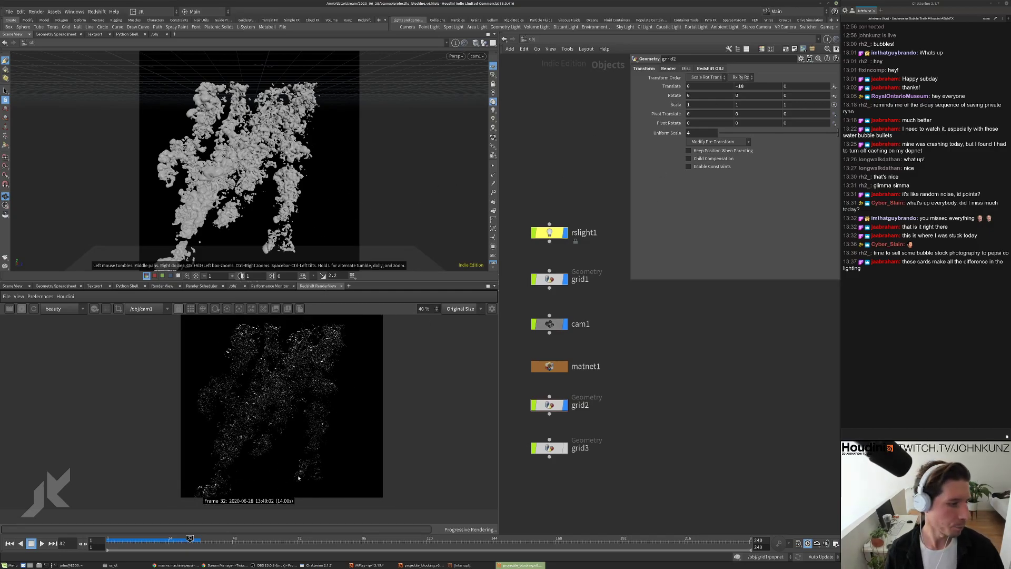
scroll(245, 479, up, 6)
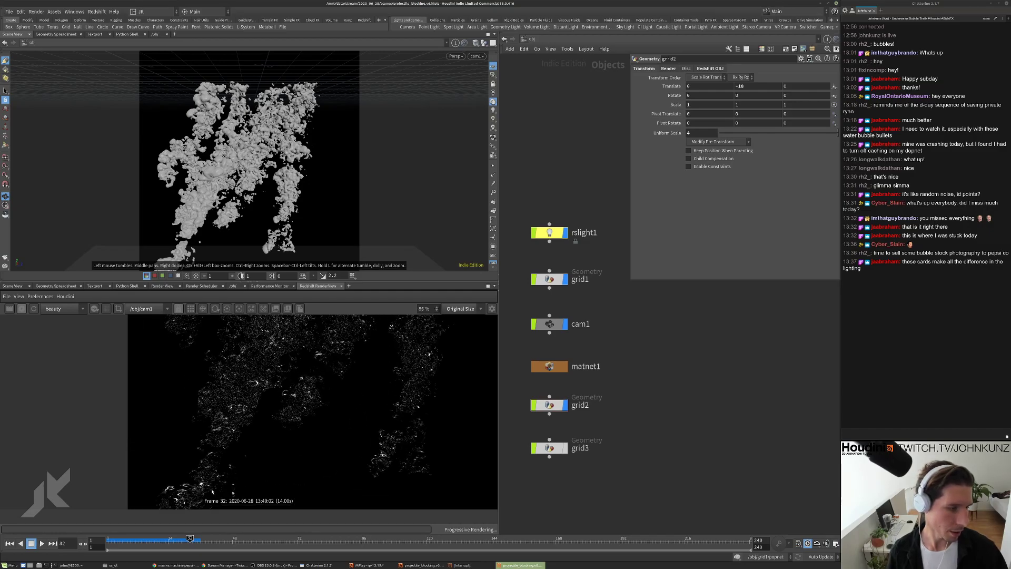
scroll(208, 470, up, 5)
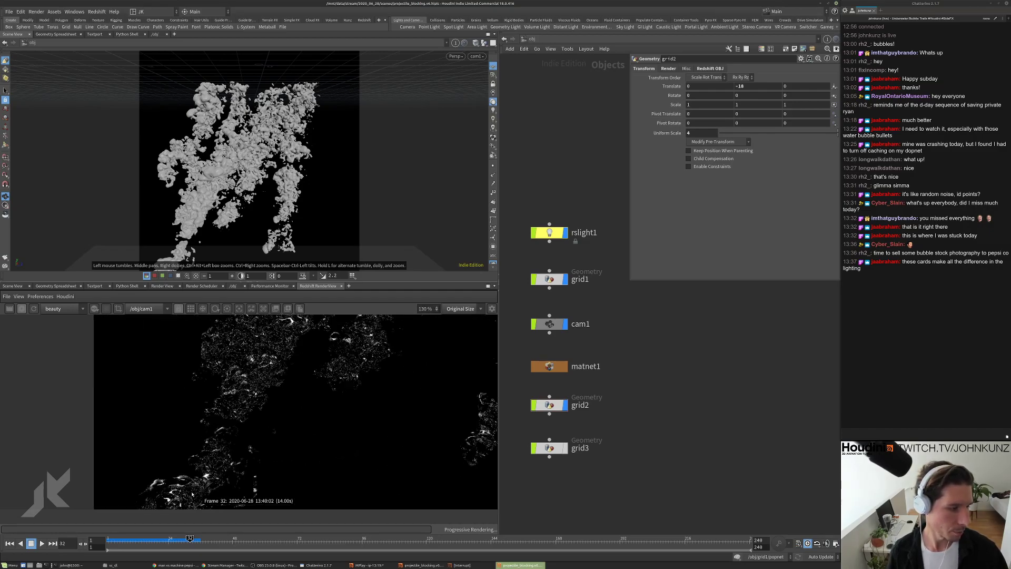
scroll(238, 443, down, 8)
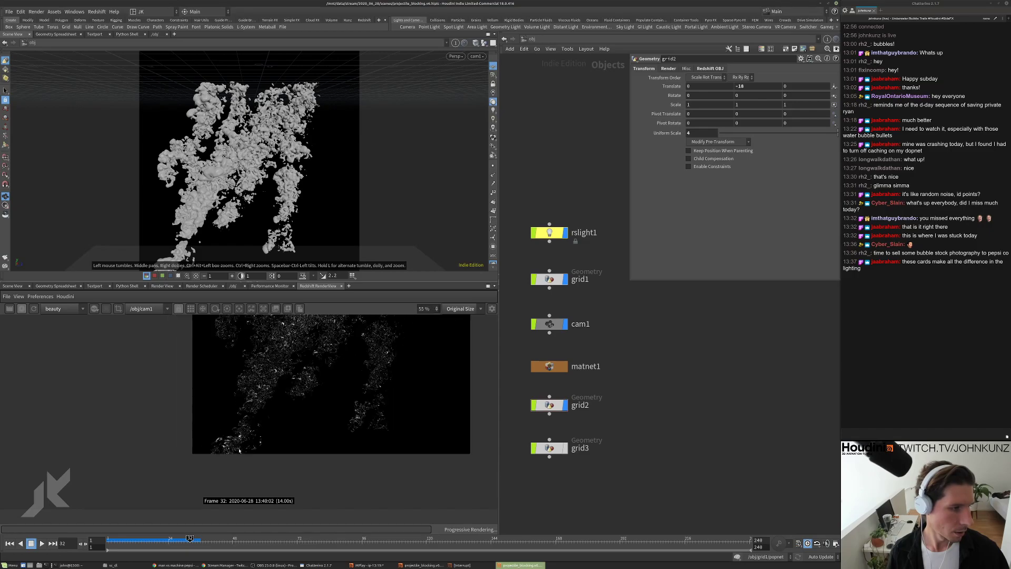
scroll(273, 422, up, 1)
Set the uniform scale of the grid2 card to 15 and check the whole bubble render
click(695, 132)
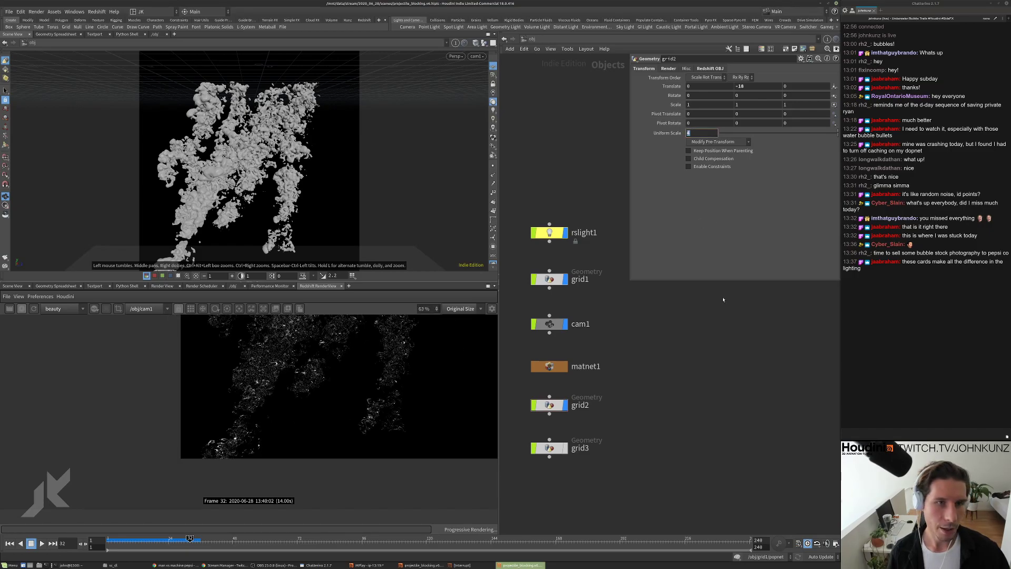
text(15)
key(Return)
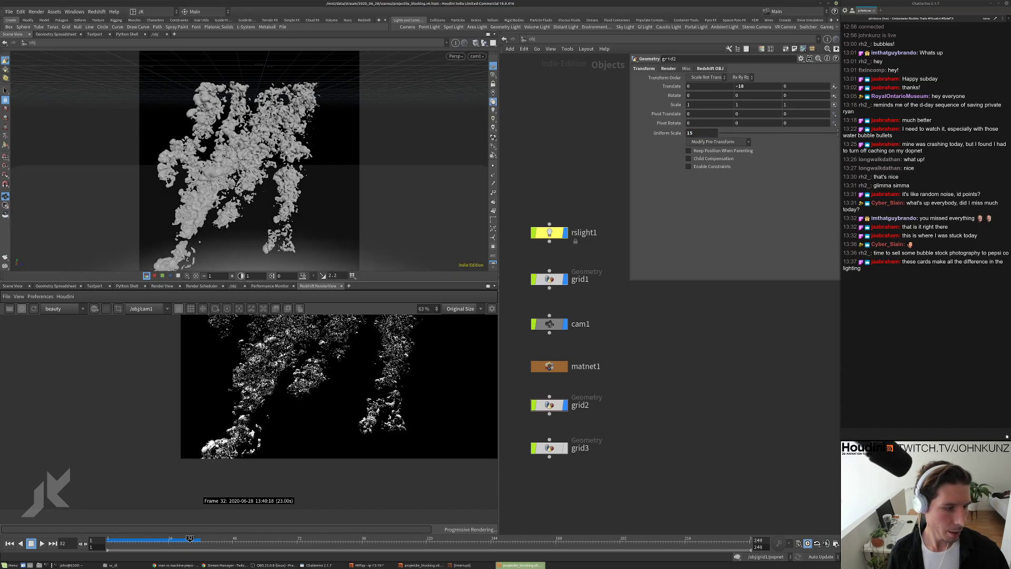
scroll(316, 482, down, 4)
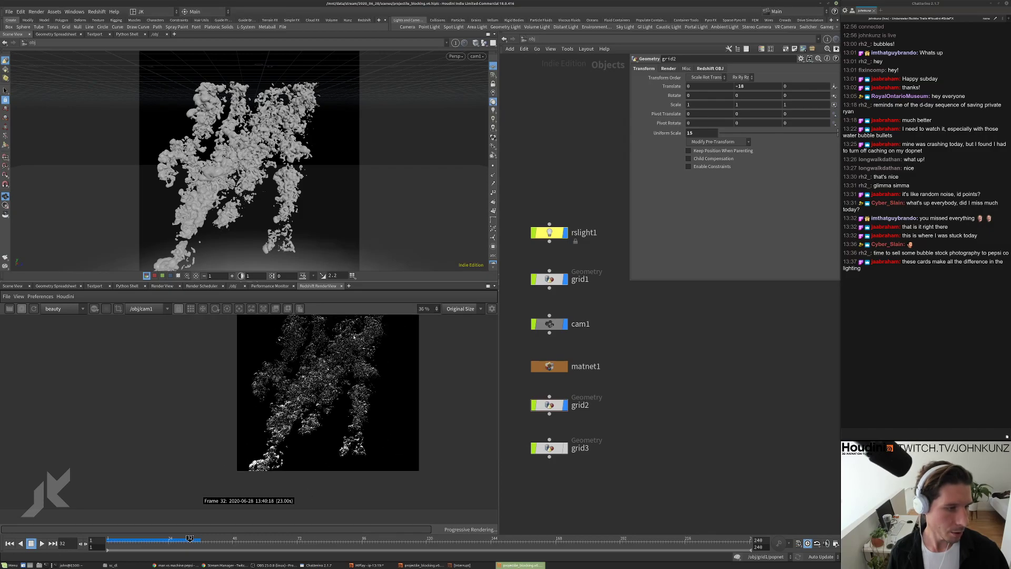
scroll(313, 413, down, 1)
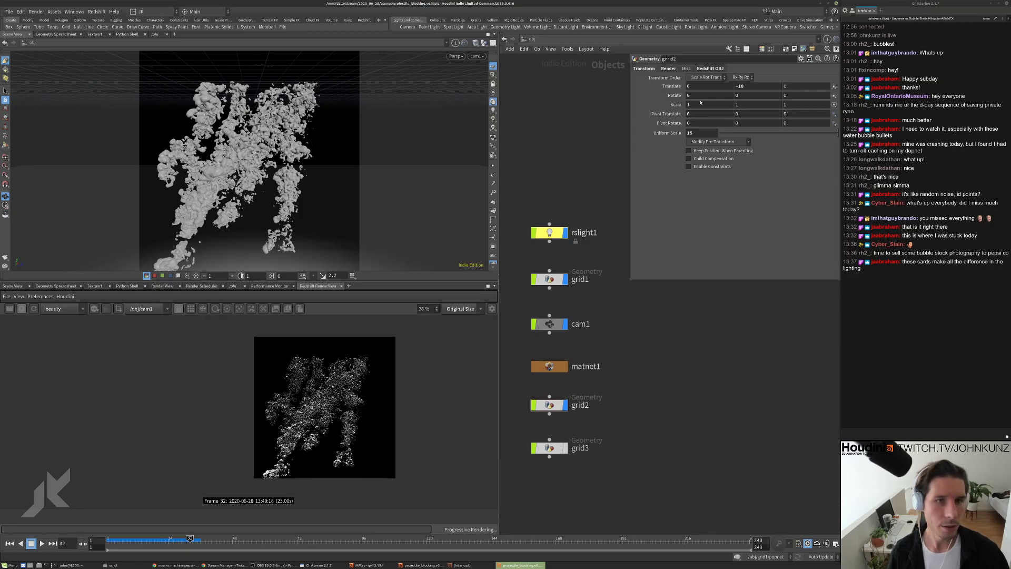
Set the uniform scale of the grid2 card to 2
double_click(700, 131)
text(2)
key(Return)
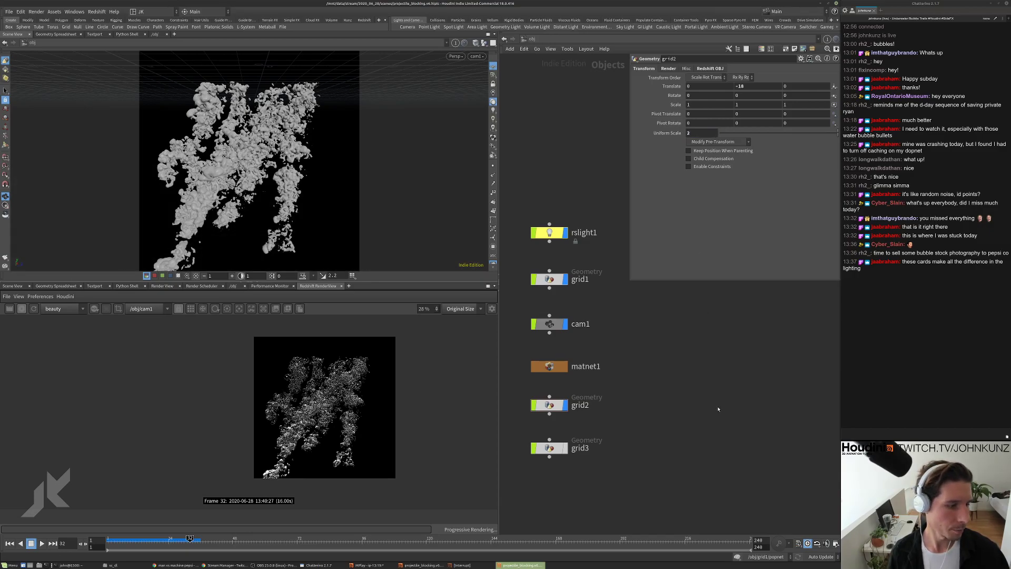
Move the grid2 card to -5 on the Y axis
double_click(740, 86)
text(-5)
key(Return)
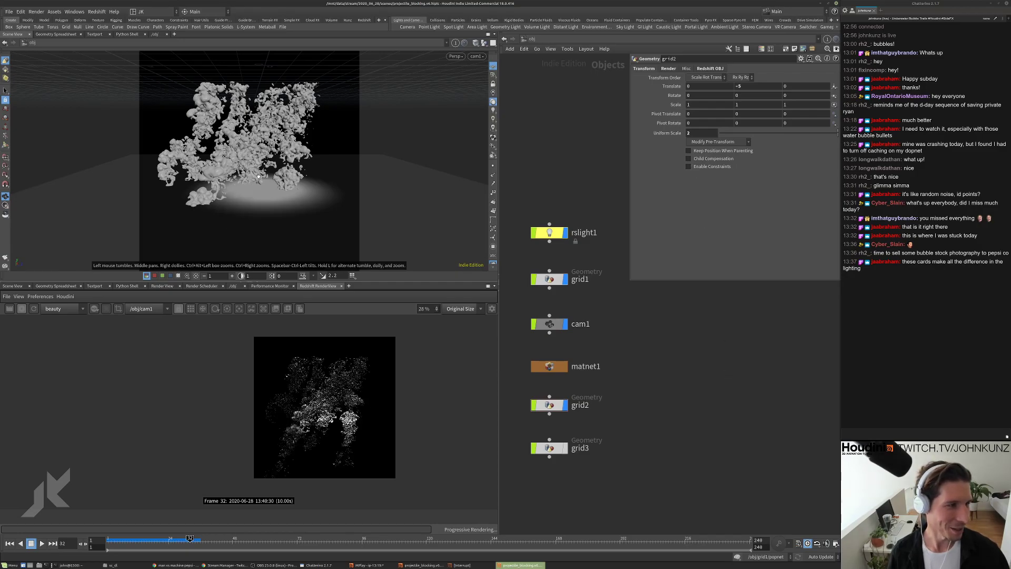
Set the Y translation of the grid2 card to -16 and examine the bubble render
double_click(738, 86)
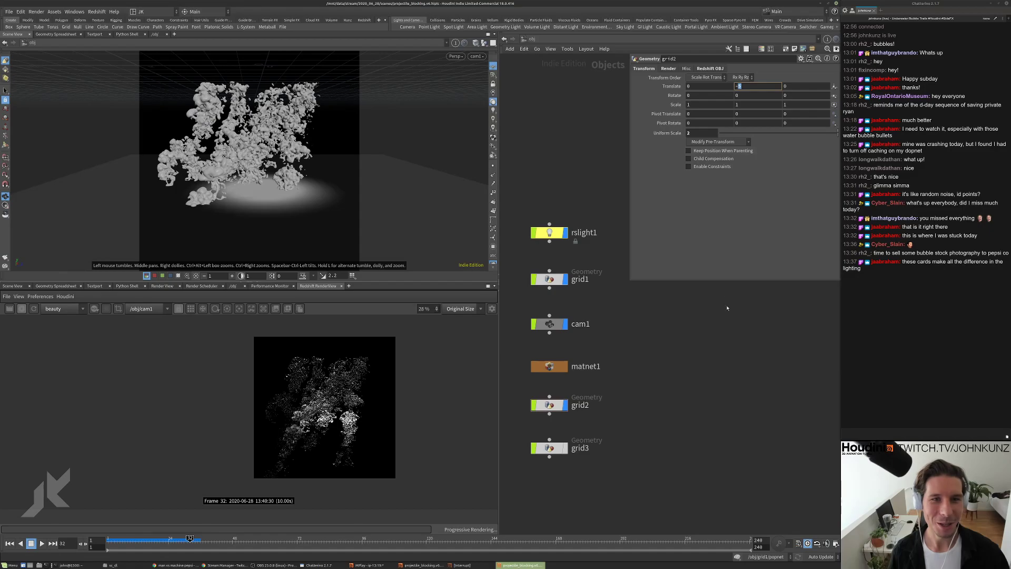
text(-16)
key(Return)
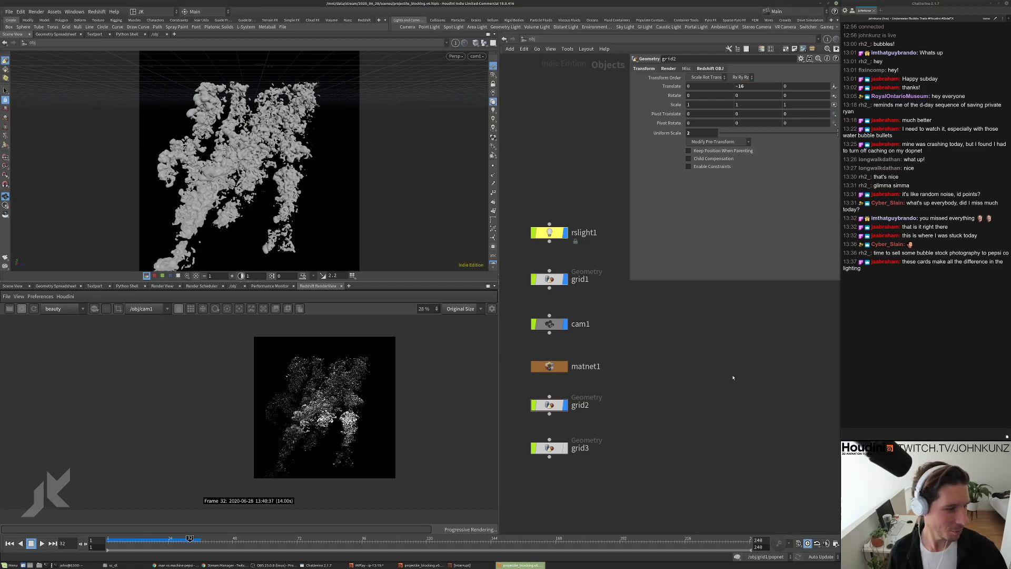
scroll(332, 397, up, 2)
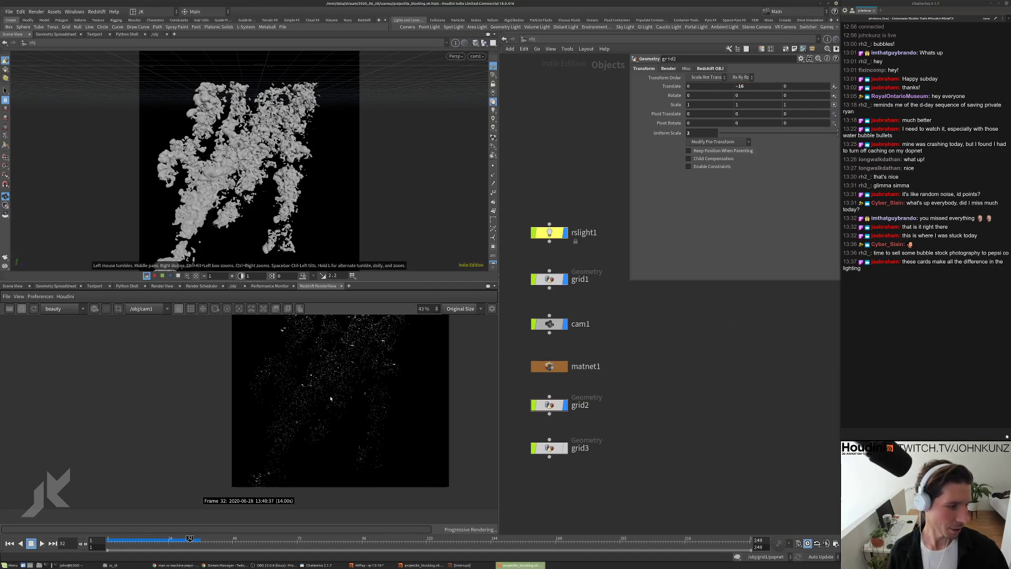
scroll(296, 430, up, 1)
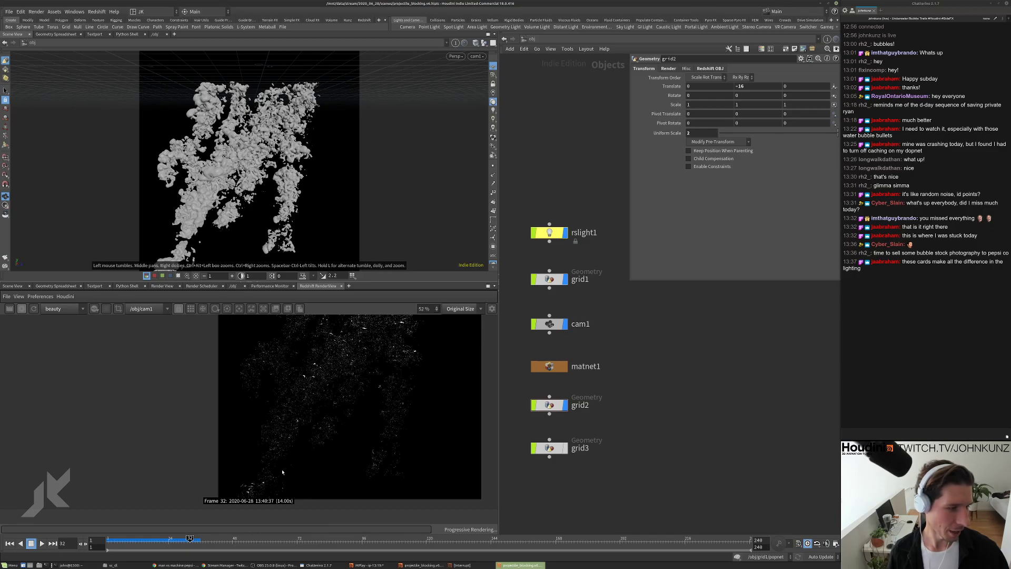
scroll(339, 421, down, 2)
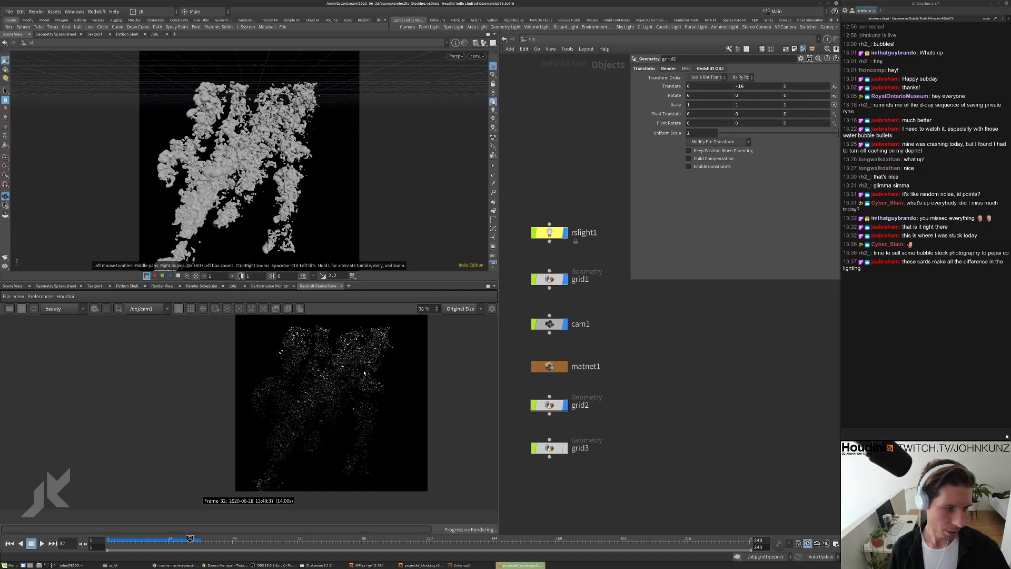
scroll(309, 466, up, 1)
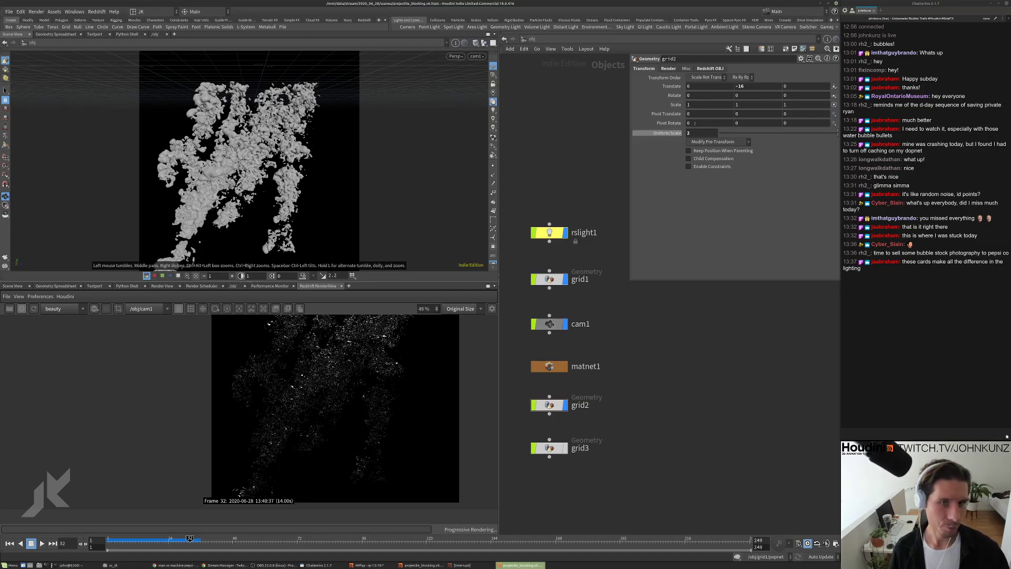
Set the Y translation of the grid2 card to -11 and check the bubble lighting in the render
double_click(746, 86)
text(11)
key(Return)
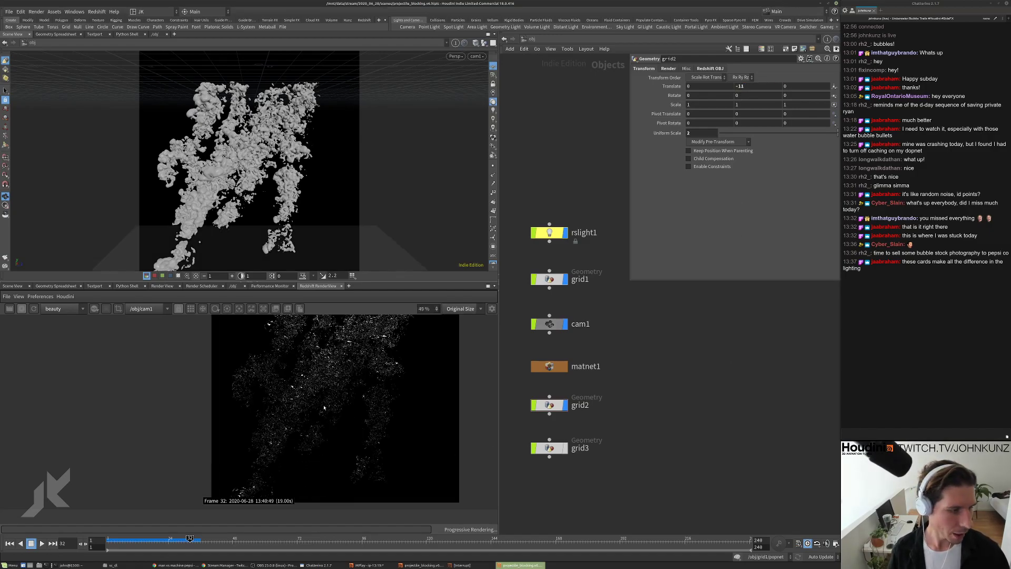
scroll(323, 422, down, 2)
scroll(343, 374, up, 3)
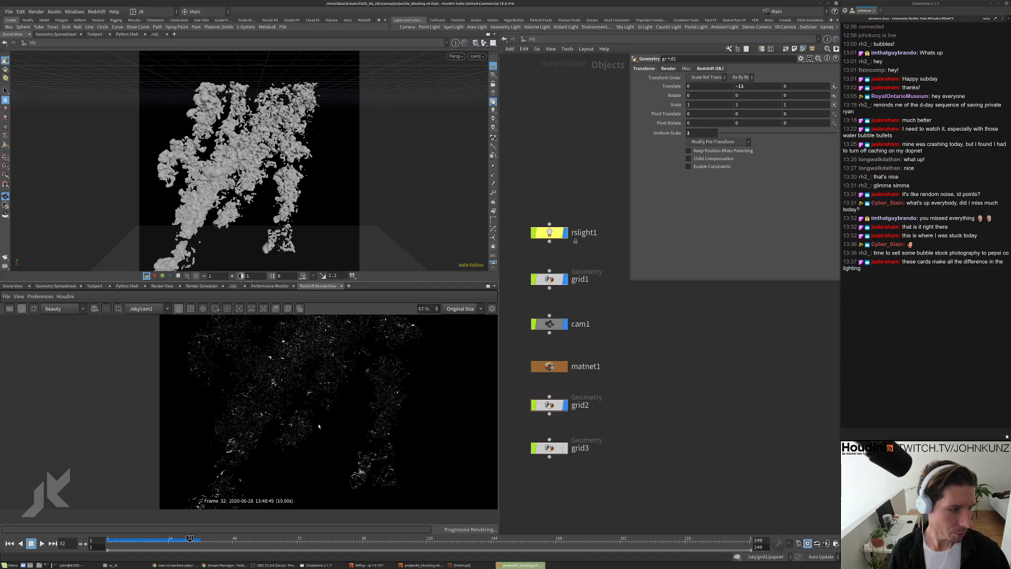
Examine the bubble highlights and card lighting across the frame 32 render, both up close and as a whole
scroll(340, 434, up, 5)
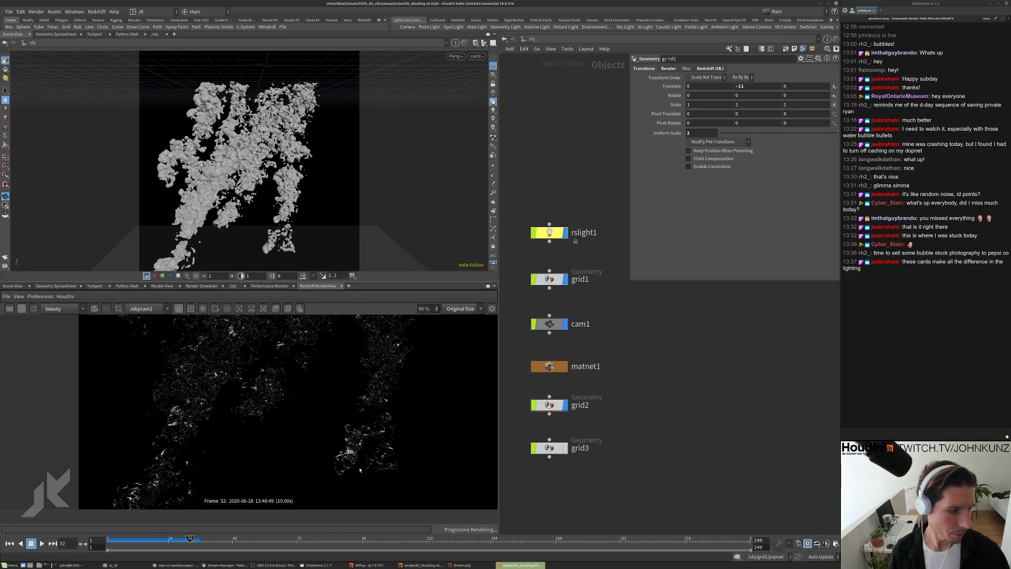
scroll(200, 467, down, 5)
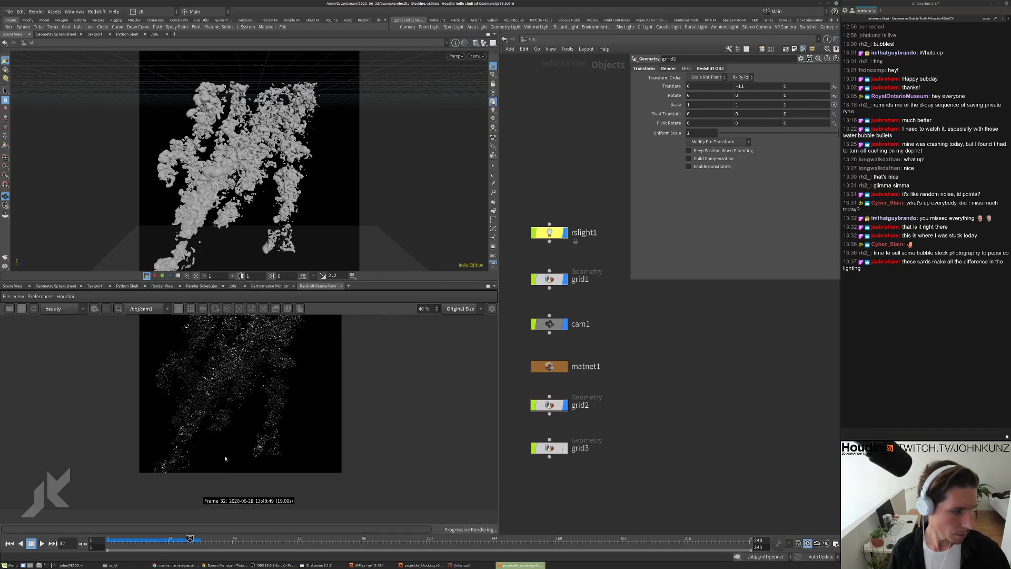
scroll(257, 495, up, 5)
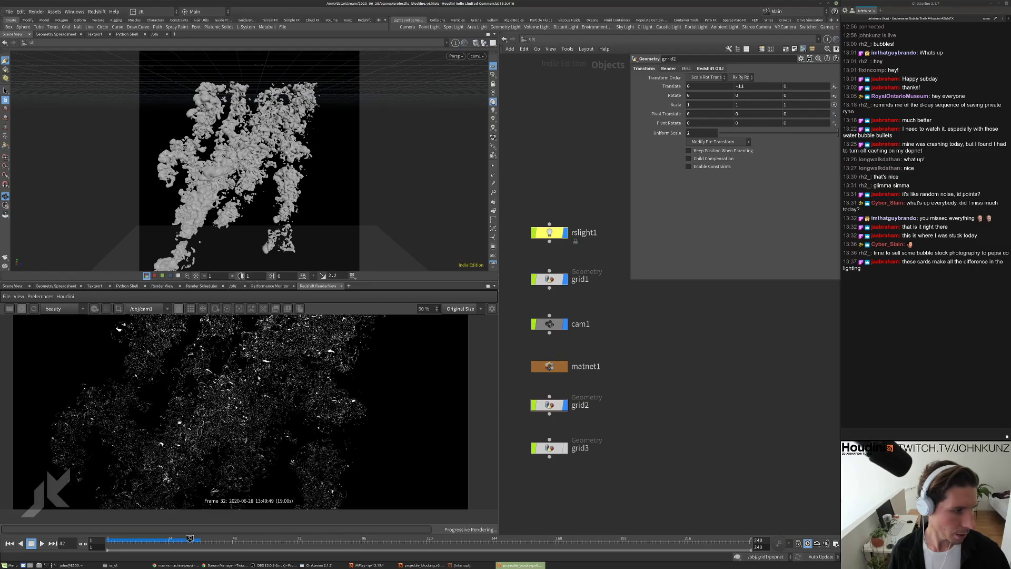
scroll(292, 408, down, 5)
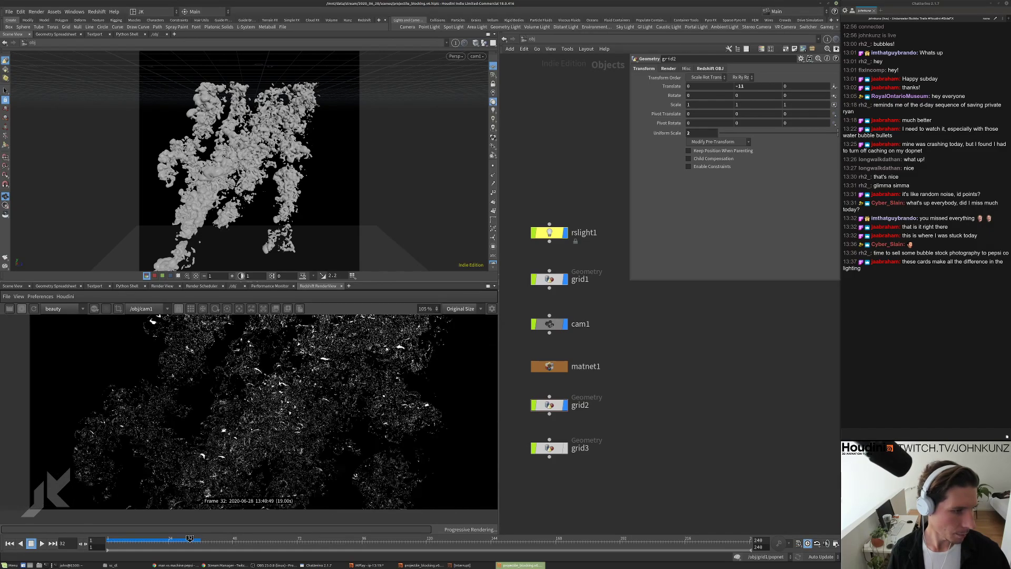
scroll(293, 409, down, 1)
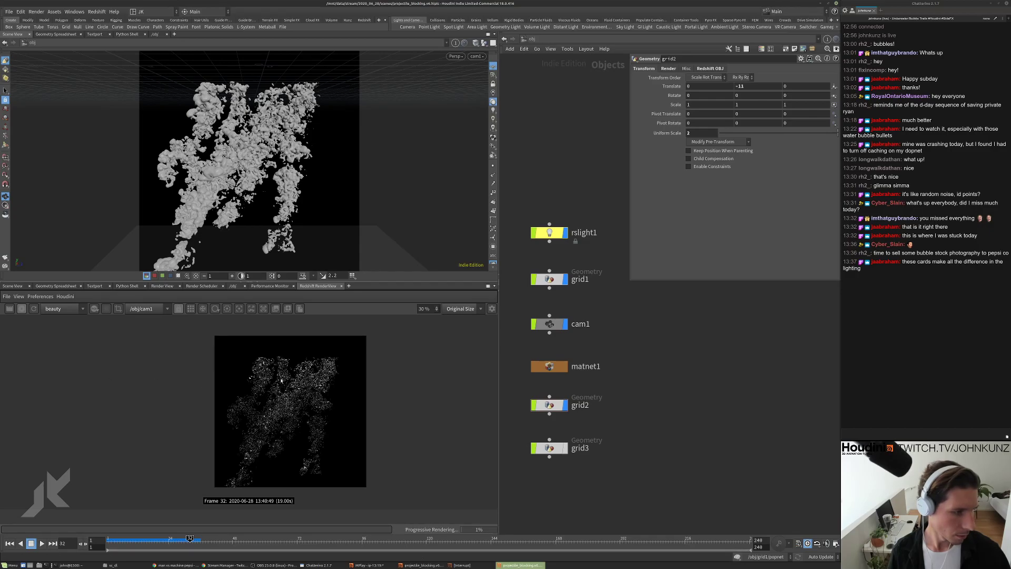
scroll(266, 408, up, 5)
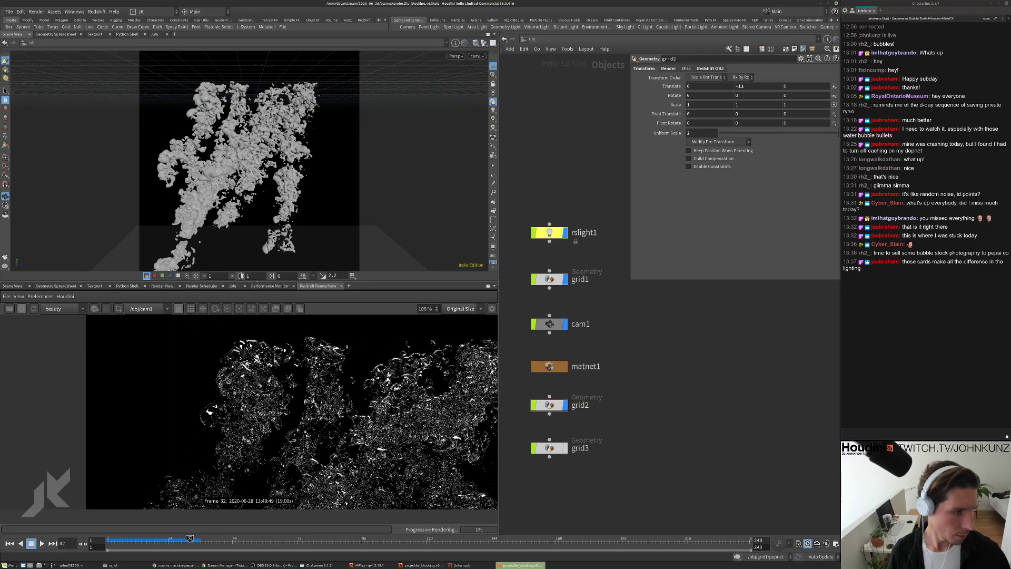
scroll(210, 411, up, 5)
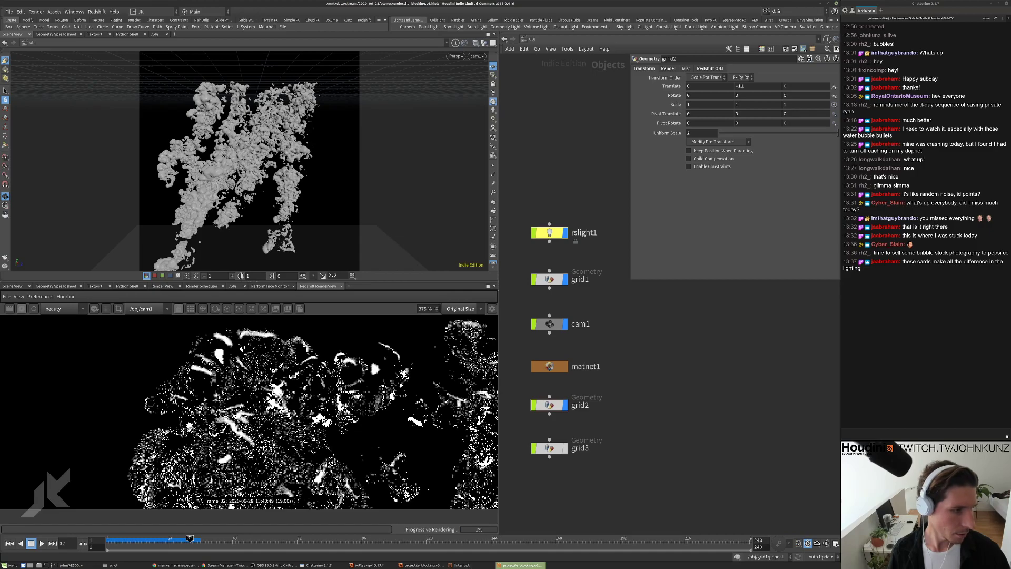
scroll(190, 441, down, 5)
scroll(377, 343, down, 2)
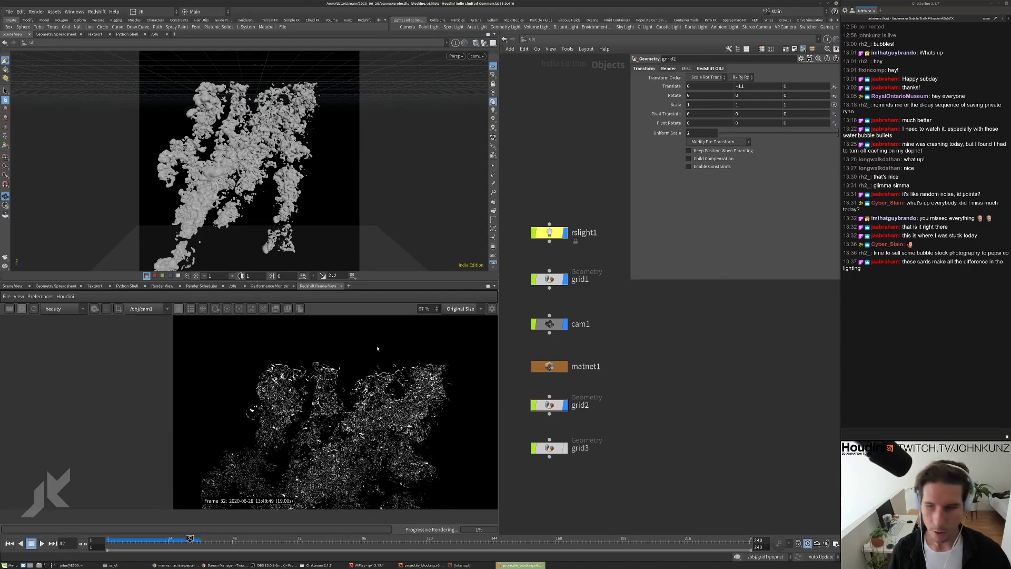
Stop the preview render, go to frame 46 and restart the Redshift render there, keeping the caching progress window out of the way
click(21, 308)
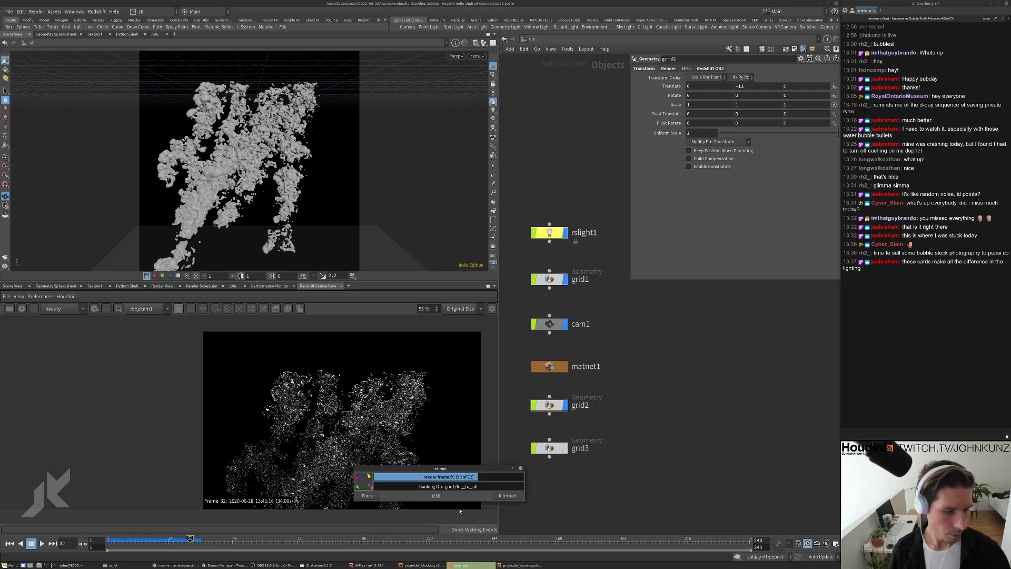
click(227, 542)
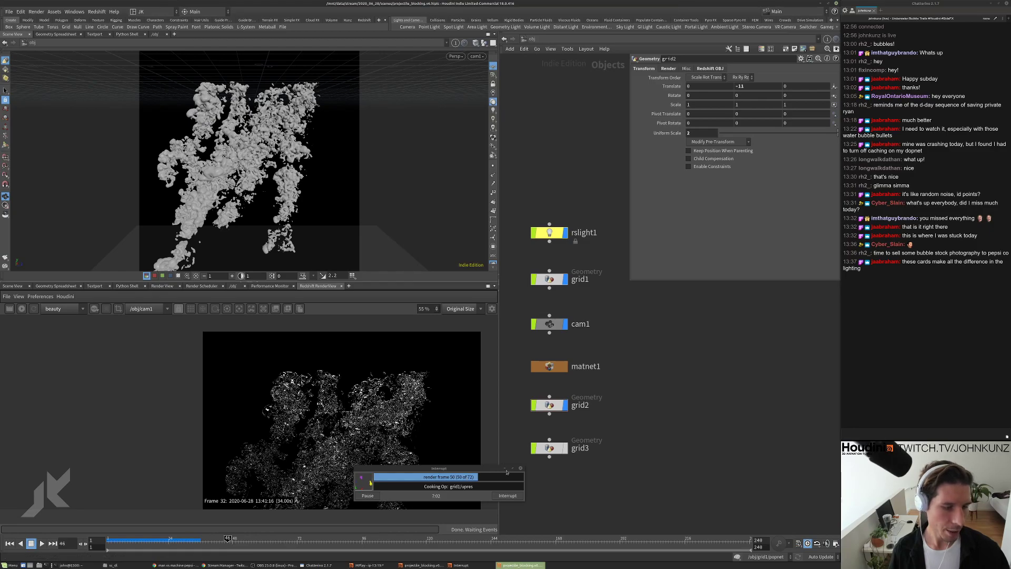
click(505, 469)
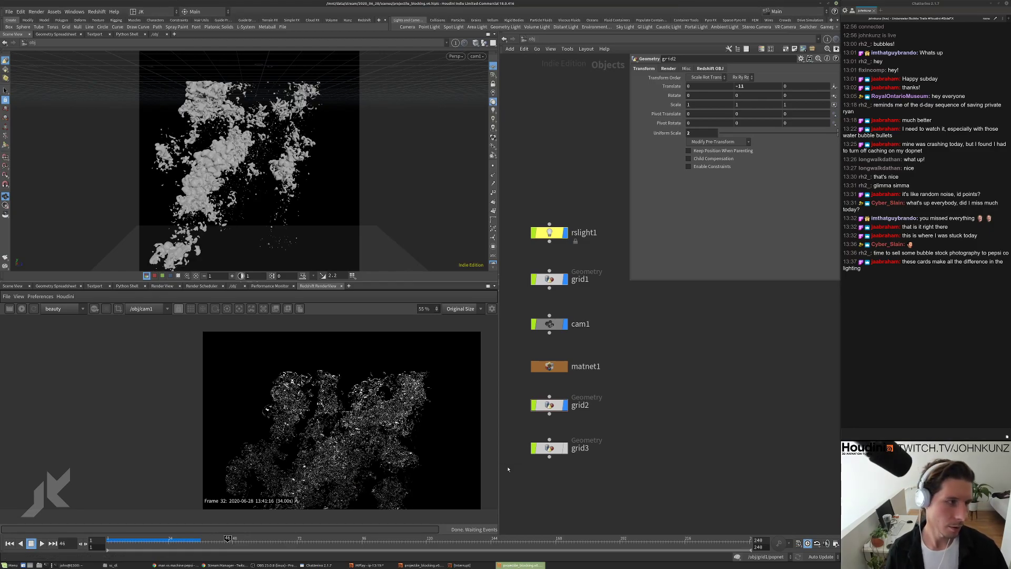
click(22, 309)
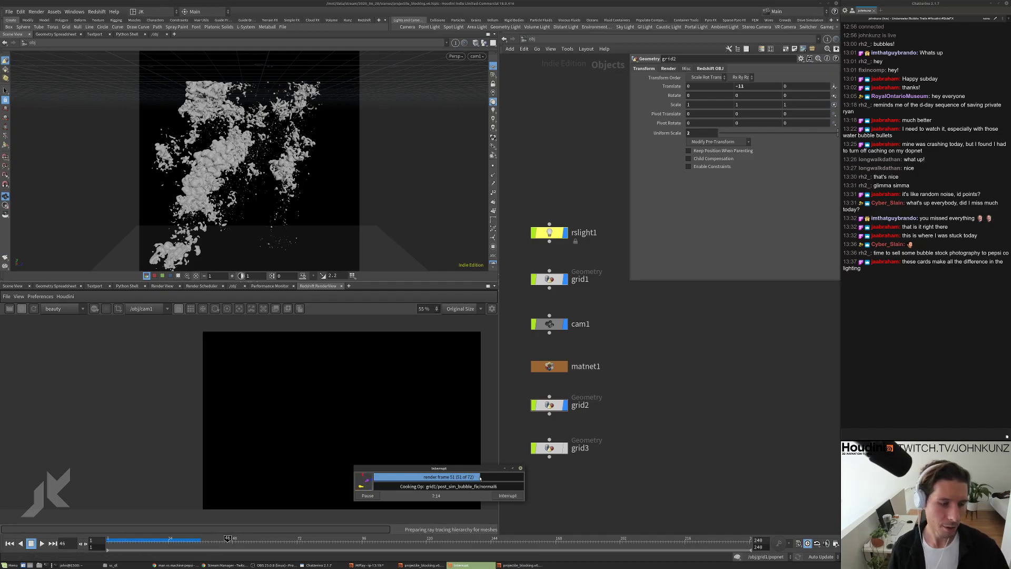
drag(476, 469, 728, 358)
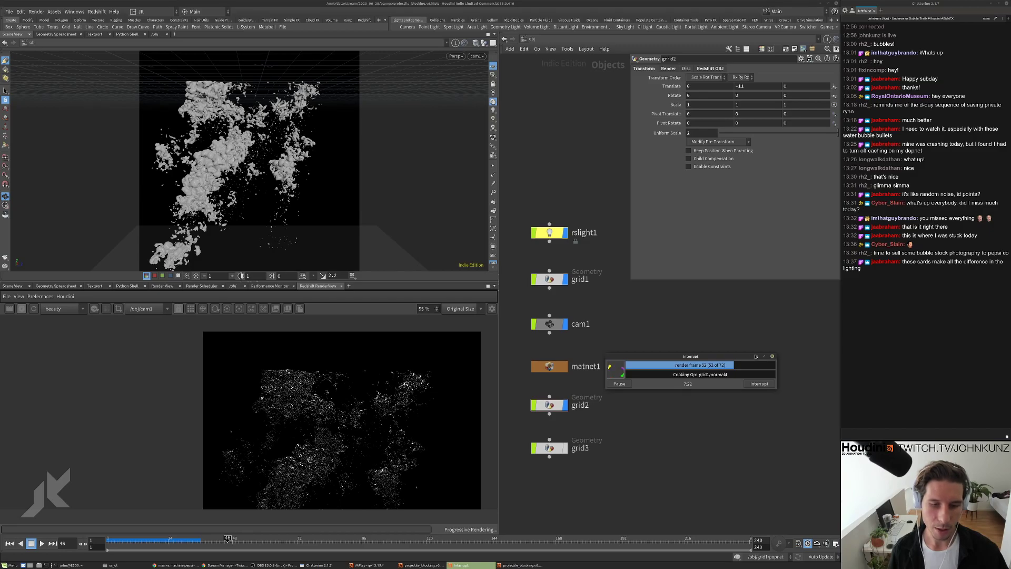
Examine the bubble detail and lighting in the frame 46 render, both up close and as a whole
scroll(347, 425, down, 2)
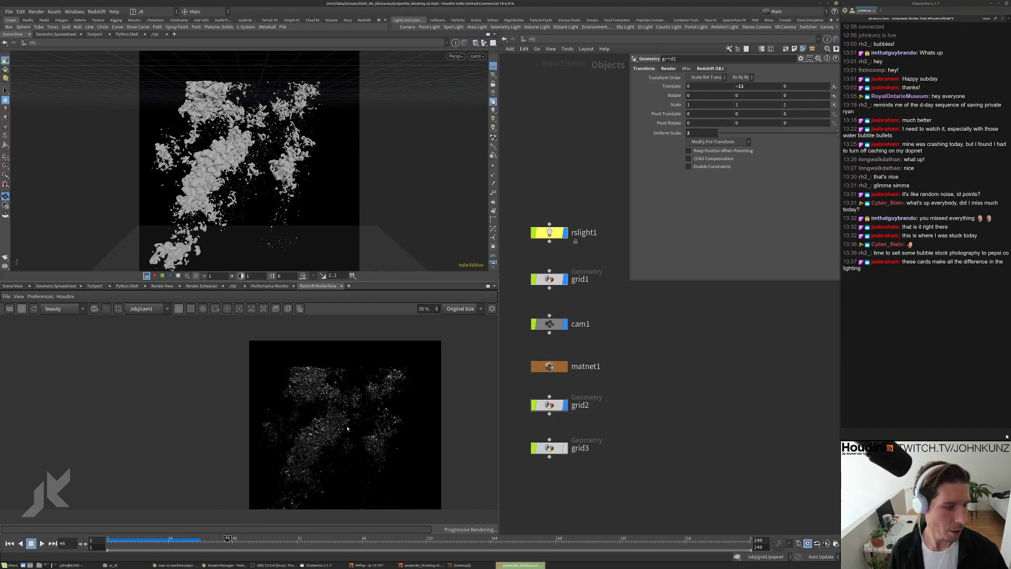
scroll(333, 431, up, 2)
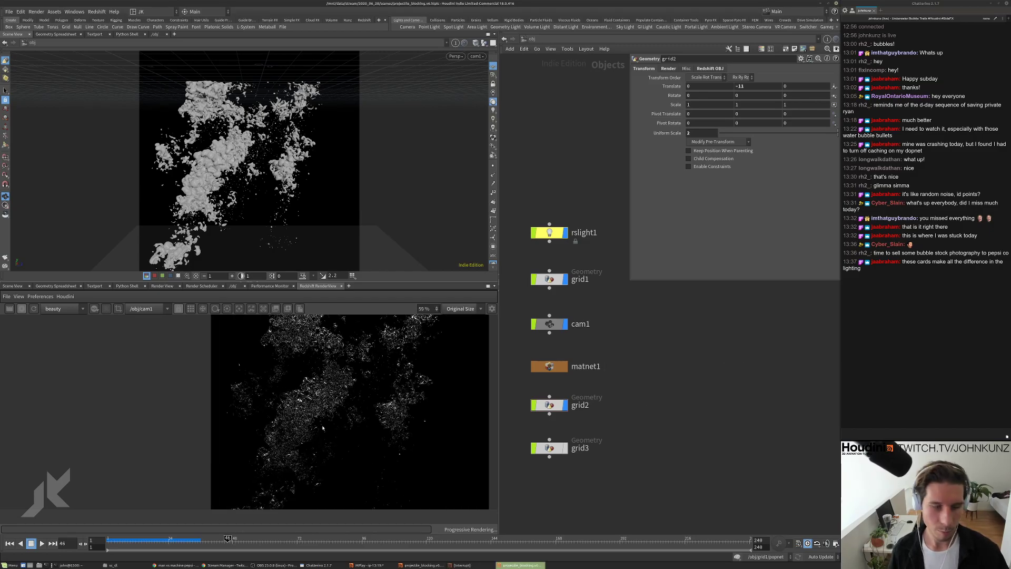
scroll(323, 428, up, 2)
scroll(311, 380, down, 1)
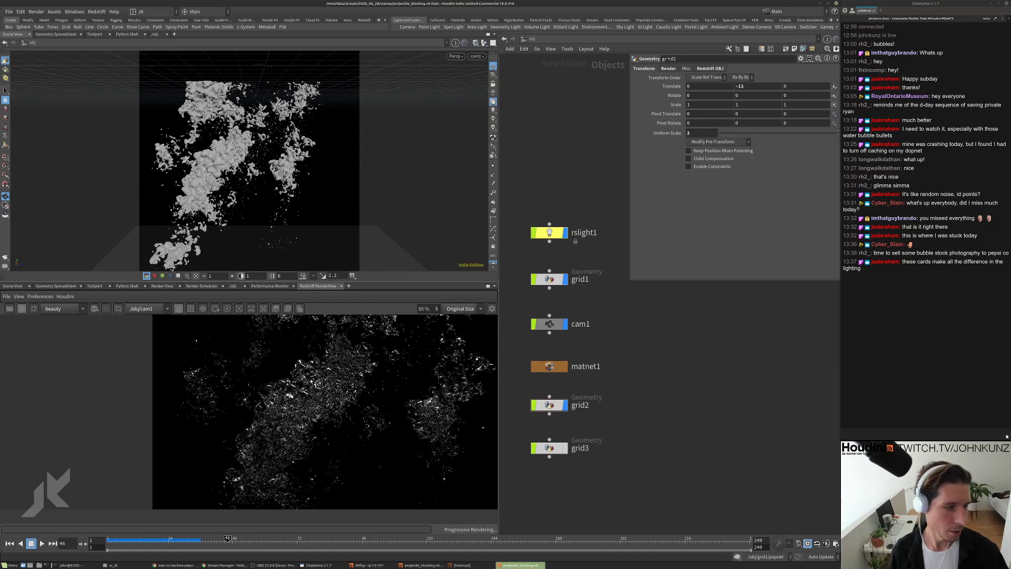
scroll(304, 385, up, 1)
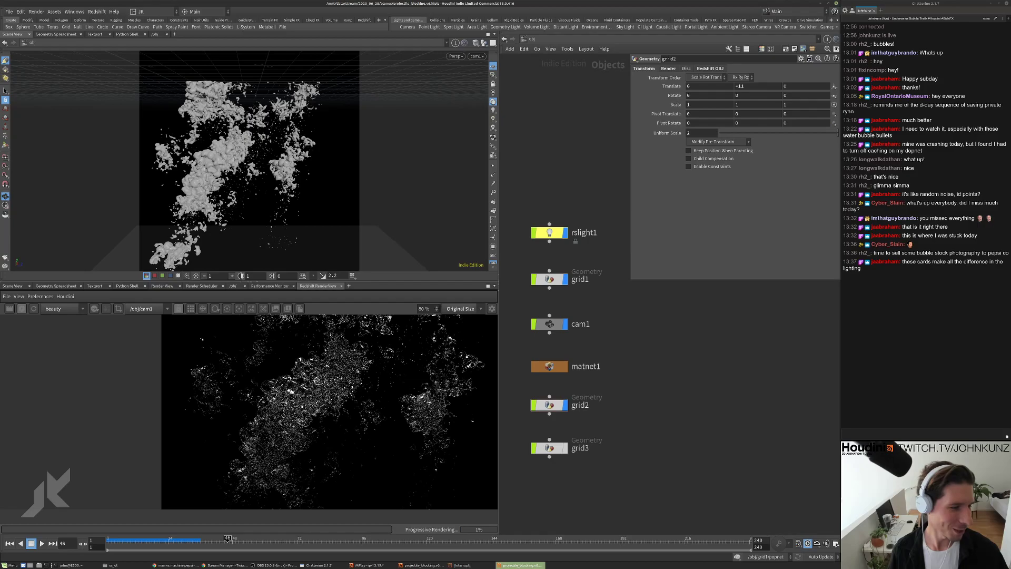
scroll(312, 412, up, 5)
scroll(344, 353, down, 5)
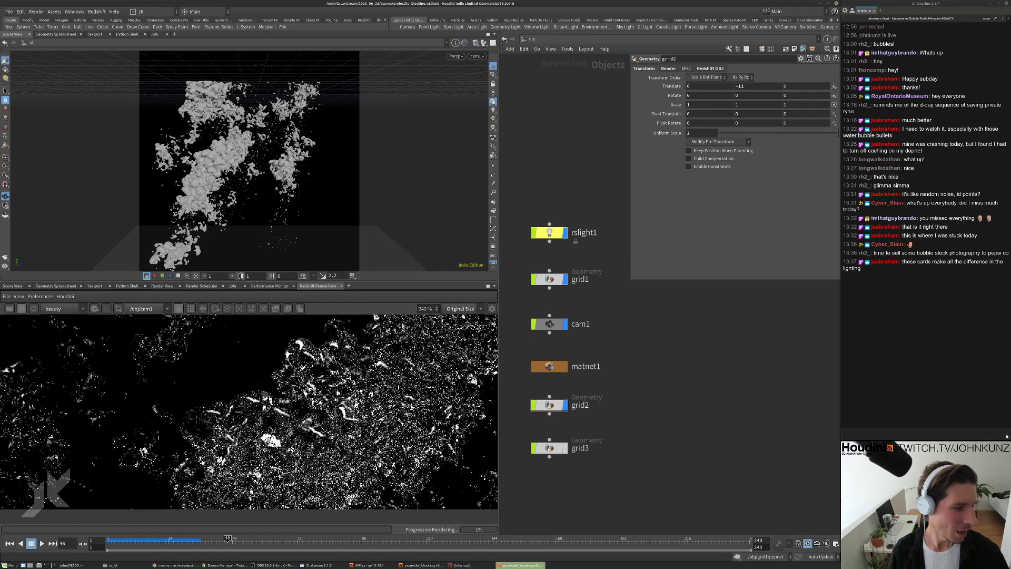
scroll(317, 395, down, 3)
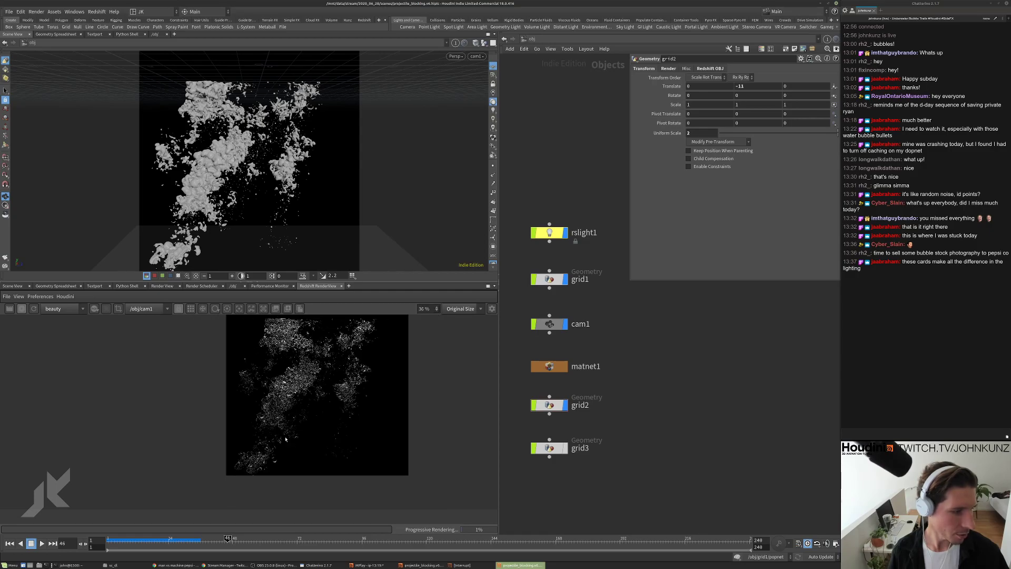
scroll(341, 393, up, 7)
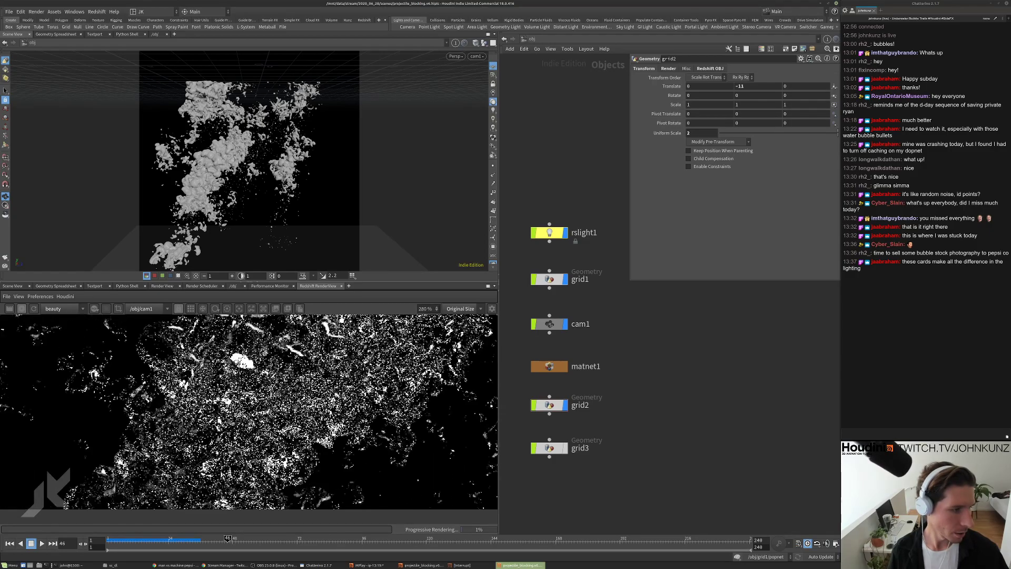
scroll(283, 414, down, 5)
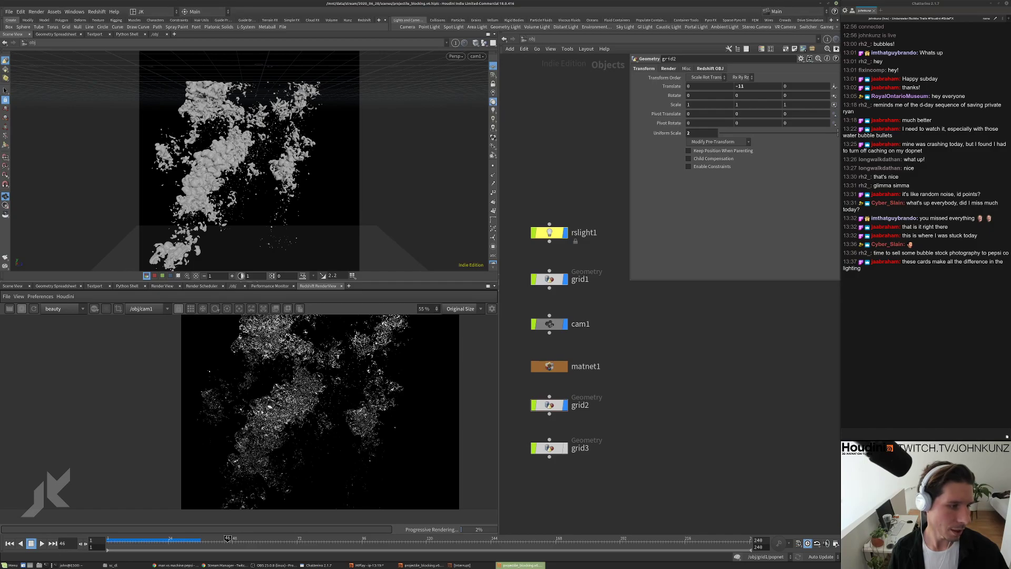
scroll(311, 380, up, 1)
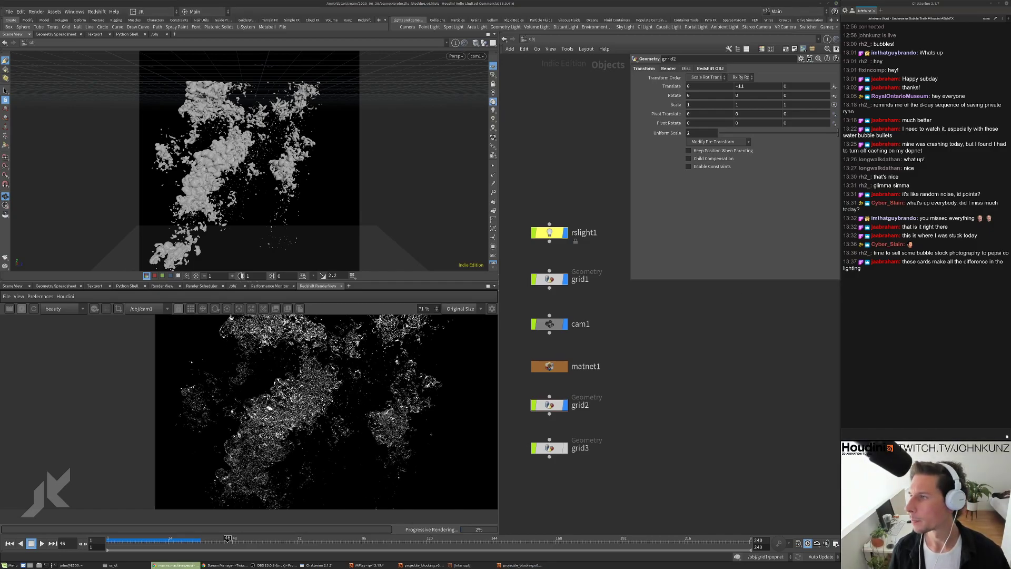
Bring the Vimeo page "Pepsi Music - Tasty" over Houdini and play its bubble shots as reference, pausing near the end
drag(1010, 43, 722, 60)
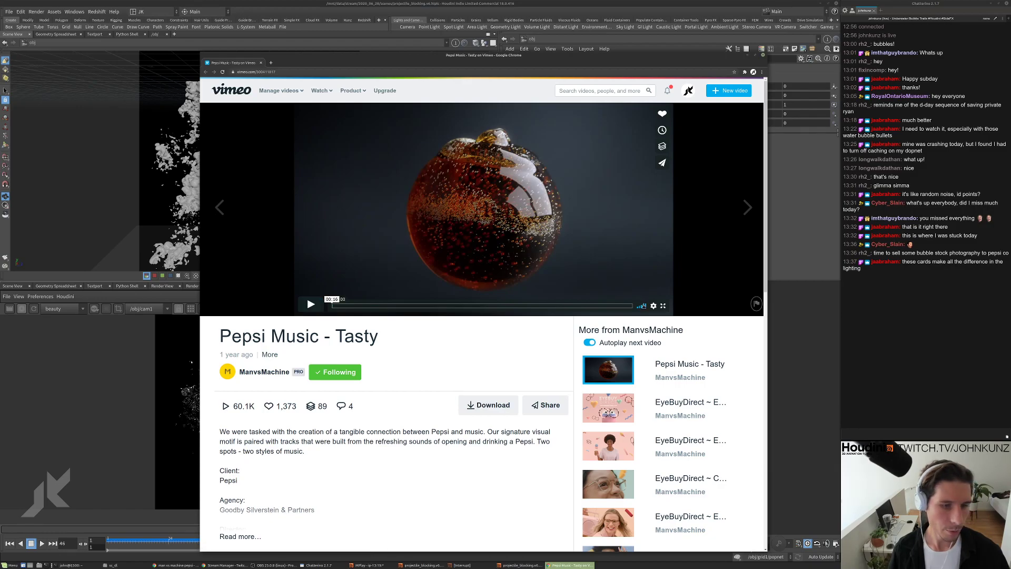
click(311, 304)
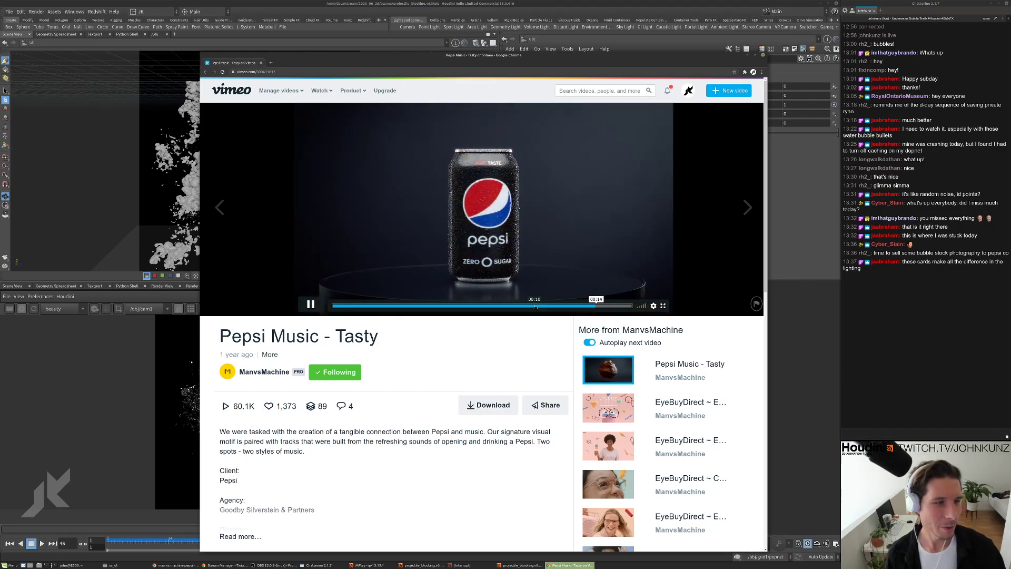
click(579, 304)
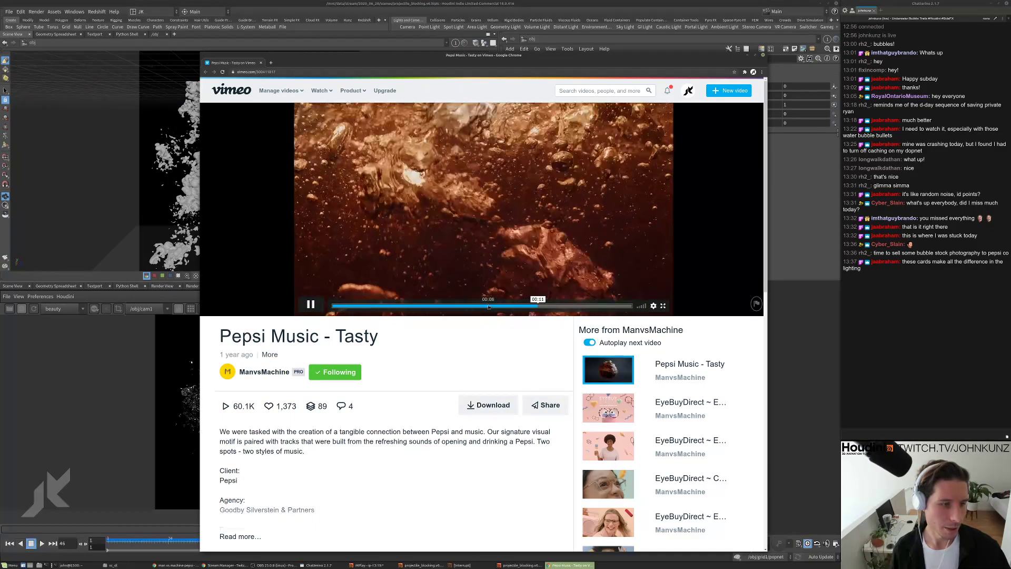
key(Left)
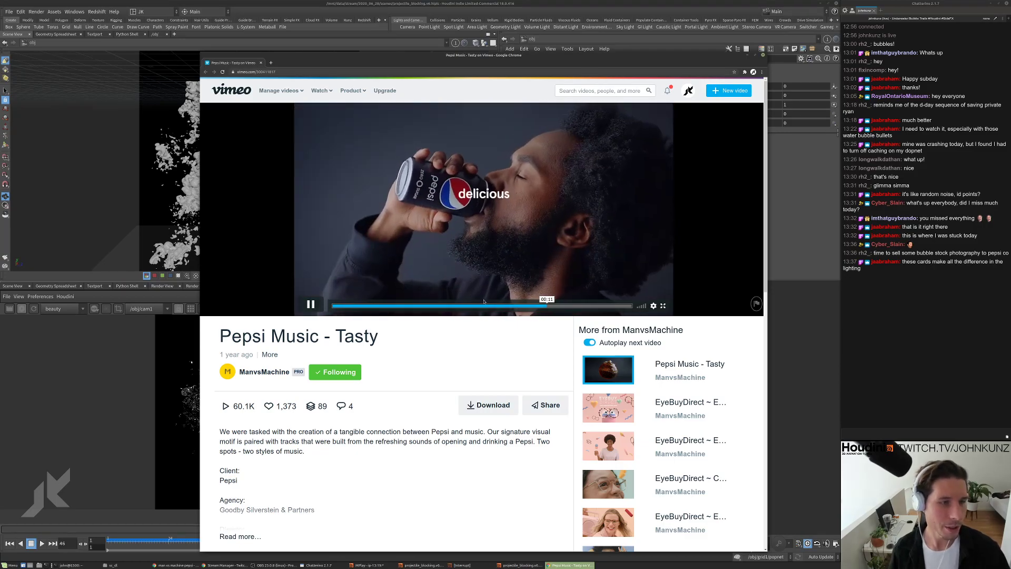
click(525, 306)
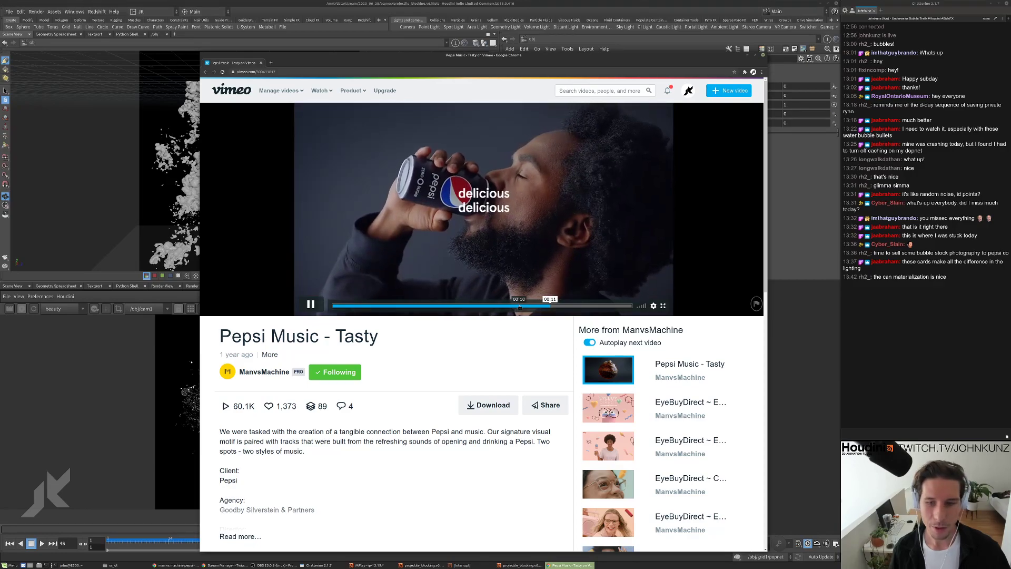
click(520, 306)
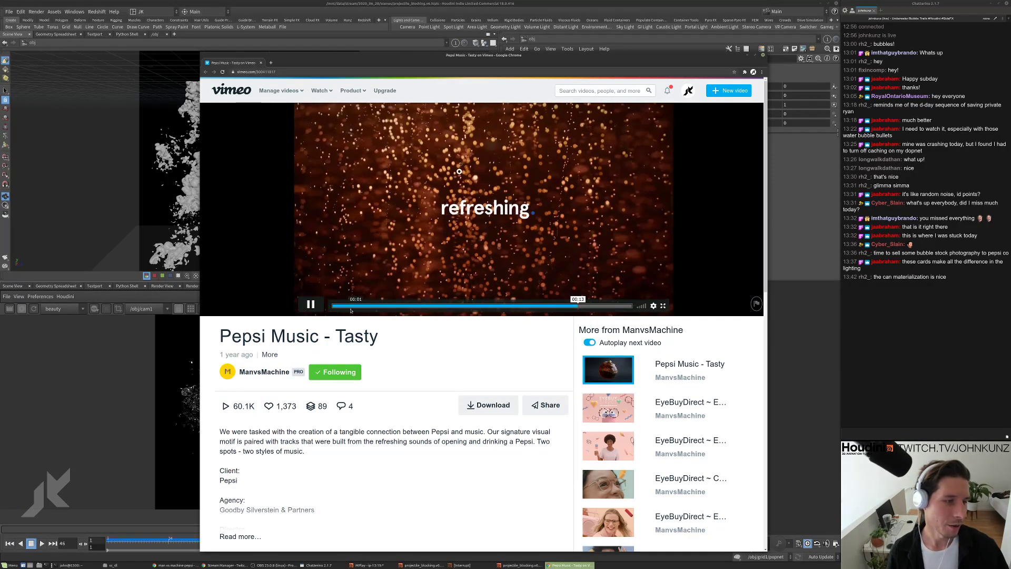
click(311, 305)
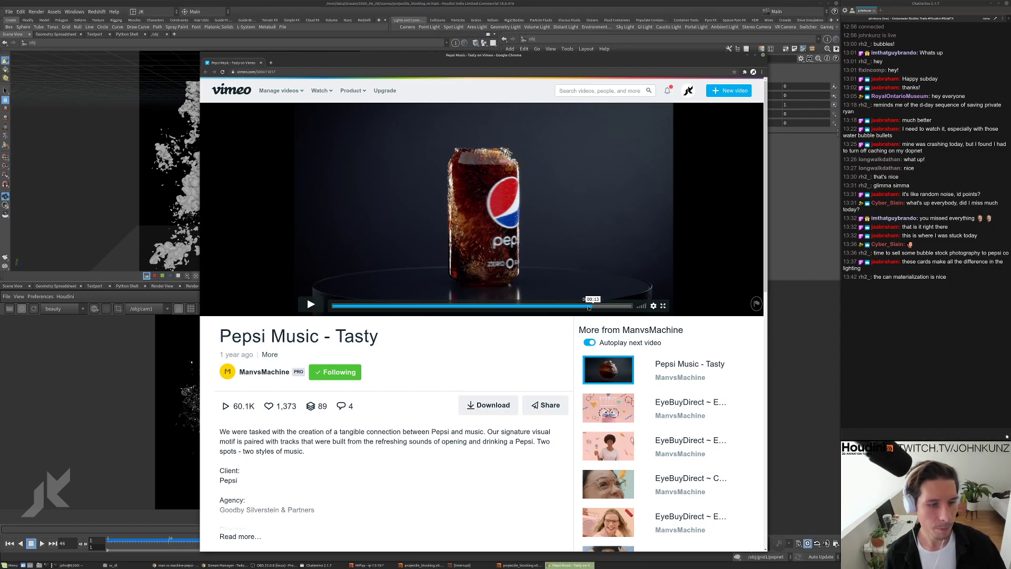
Study the can materialization shot around 00:13 of the Pepsi video by scrubbing back and forth through it
click(589, 307)
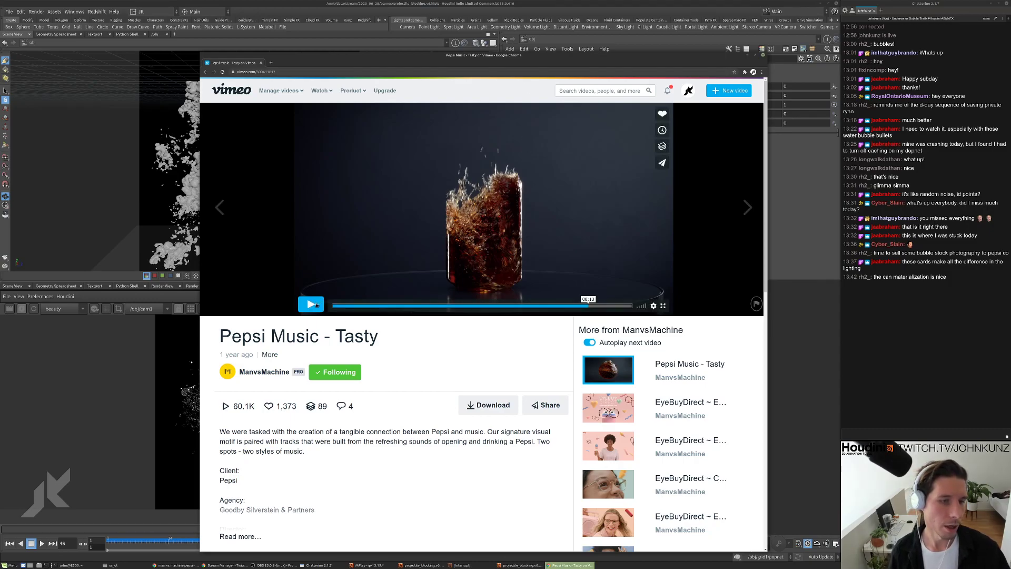
click(311, 304)
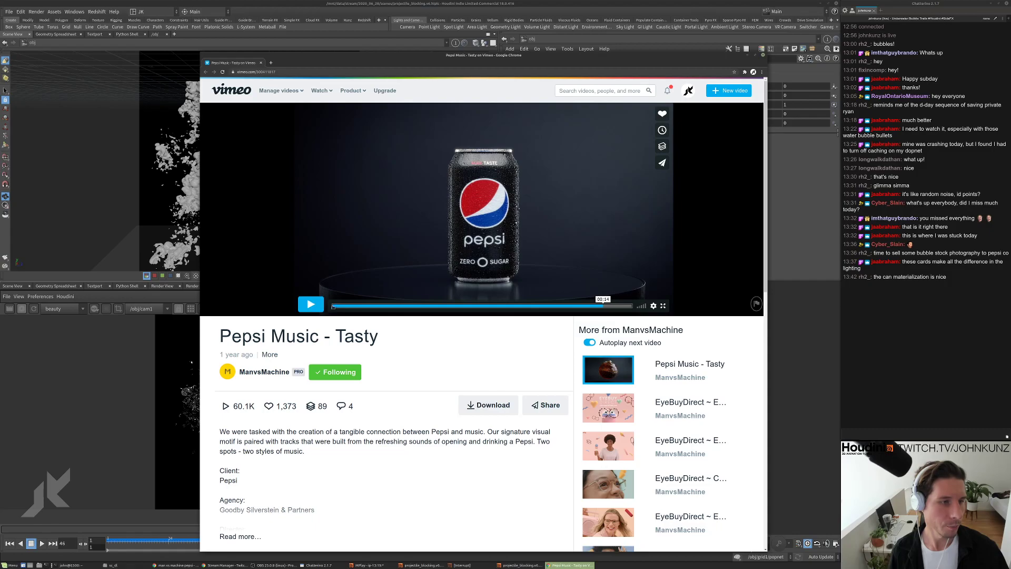
click(590, 306)
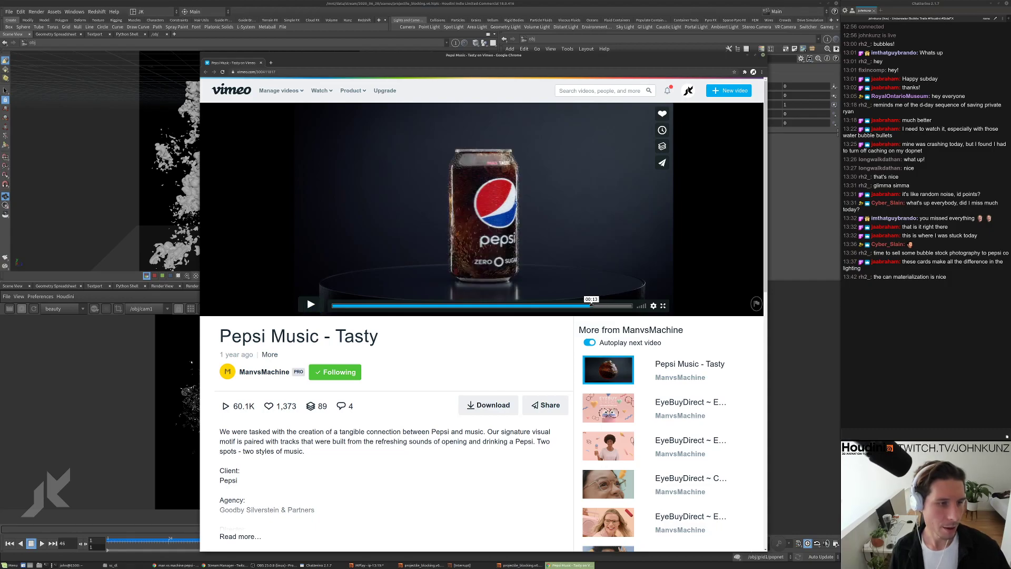
click(590, 306)
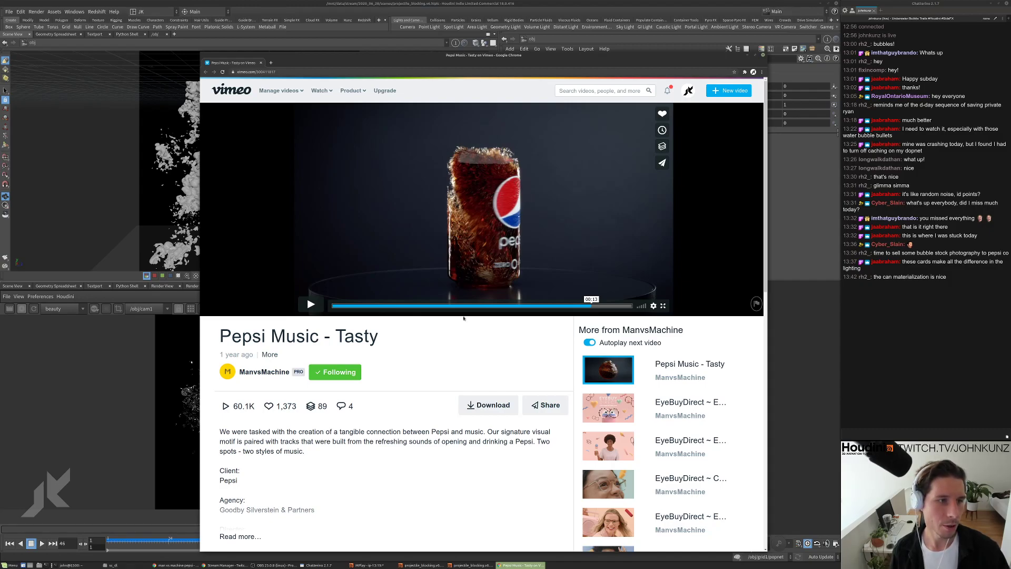
click(311, 305)
click(311, 305)
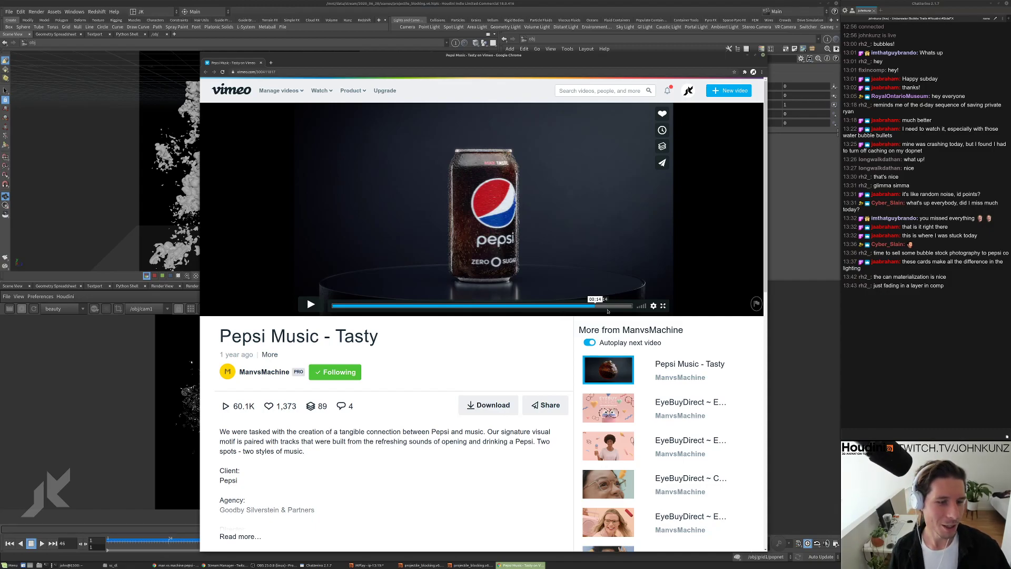
drag(591, 307, 580, 306)
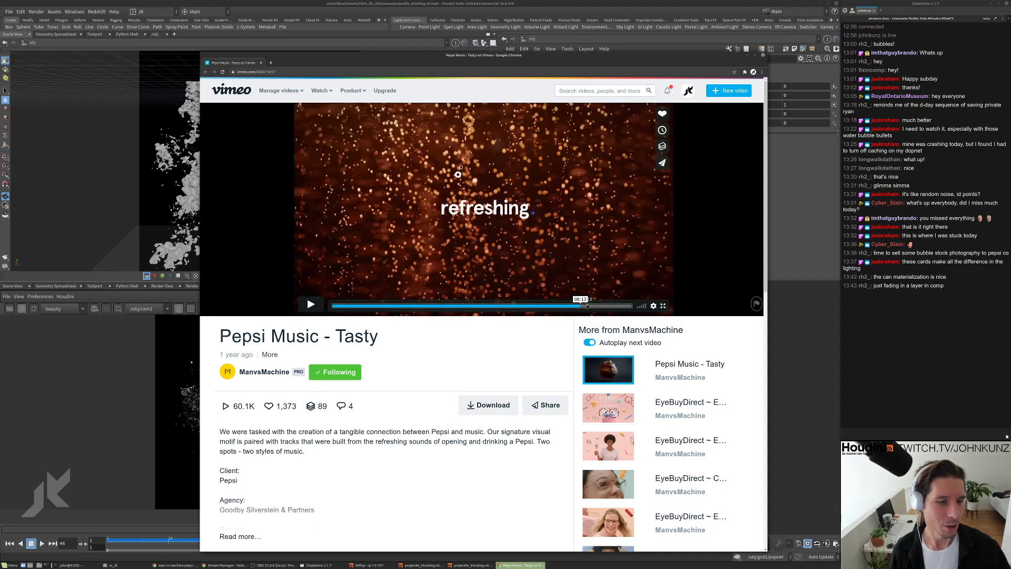
Watch the can form out of liquid from 00:13 on and play the Pepsi video through to the finished can
click(586, 305)
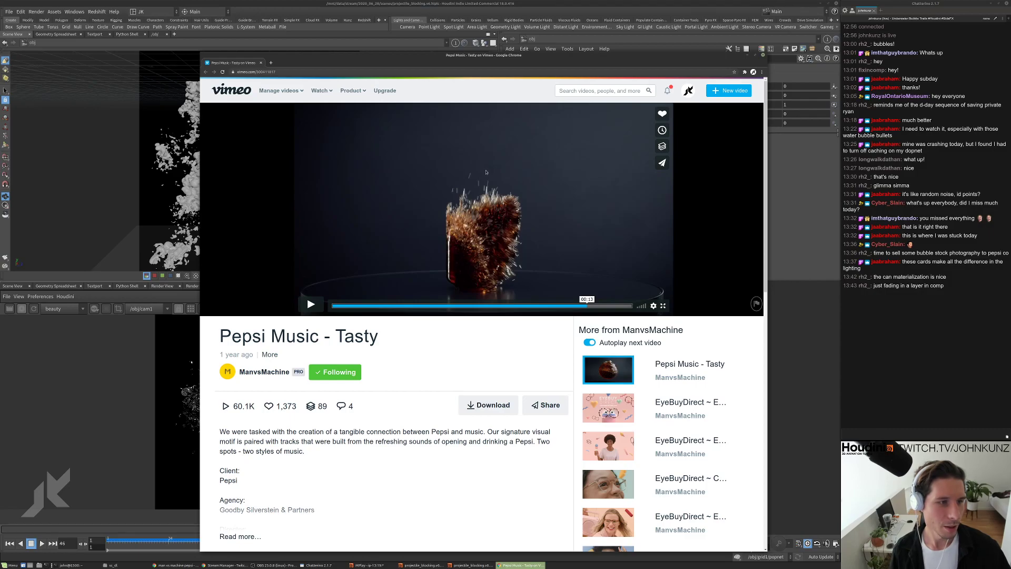
double_click(311, 305)
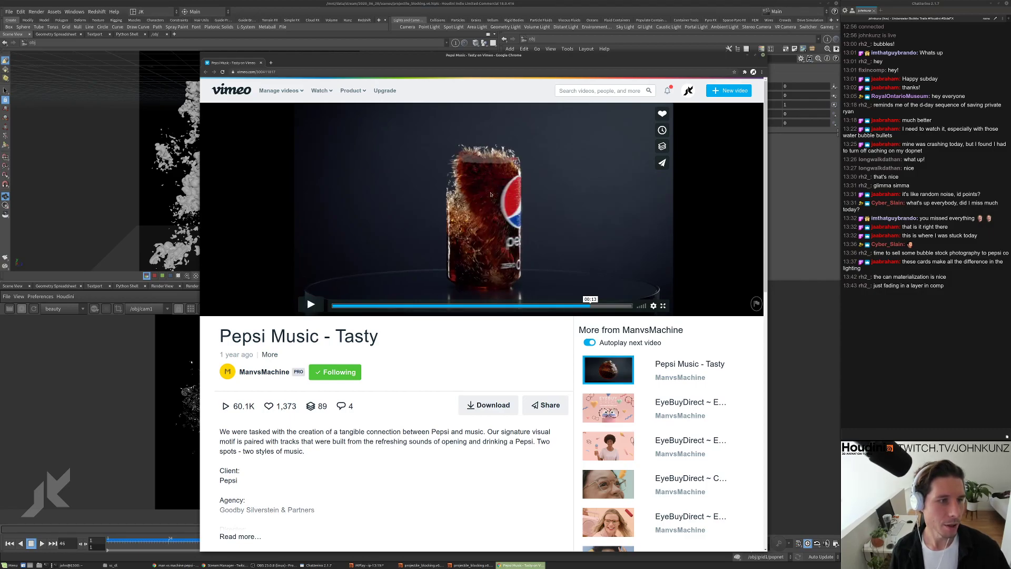
click(314, 303)
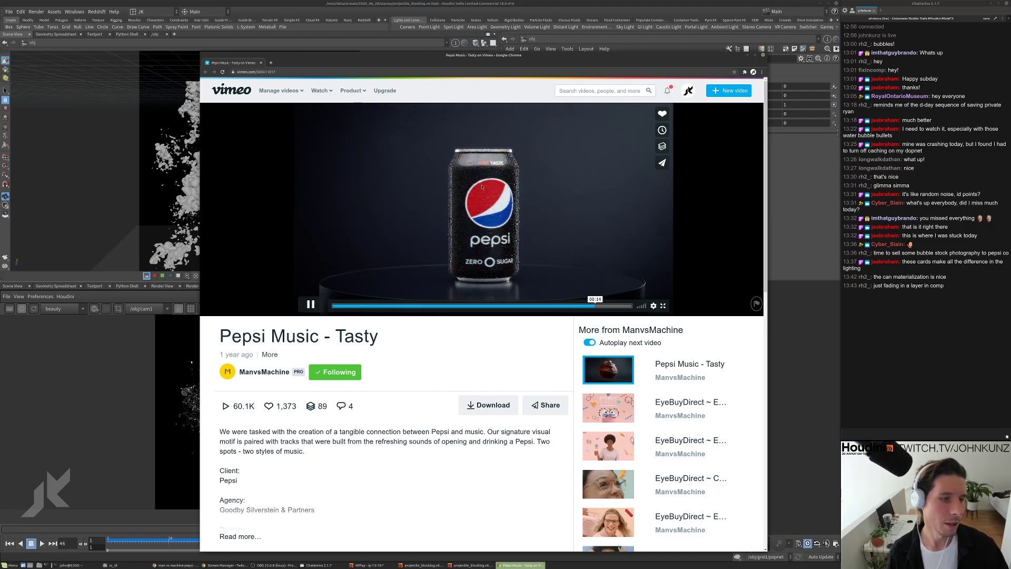
click(316, 302)
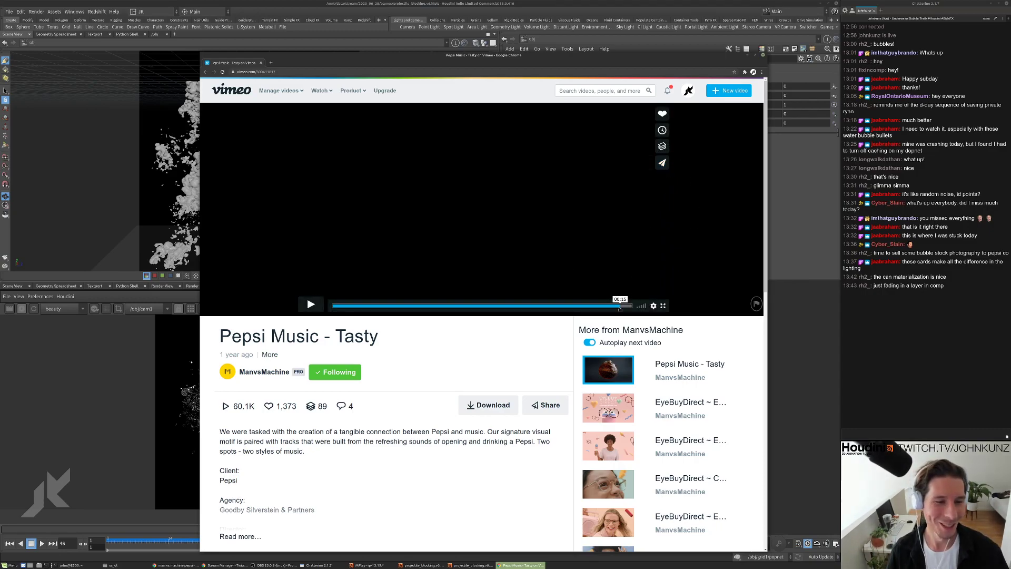
Jump back through the Pepsi video's earlier shots, replay its opening and browse the page down to the comments
click(578, 307)
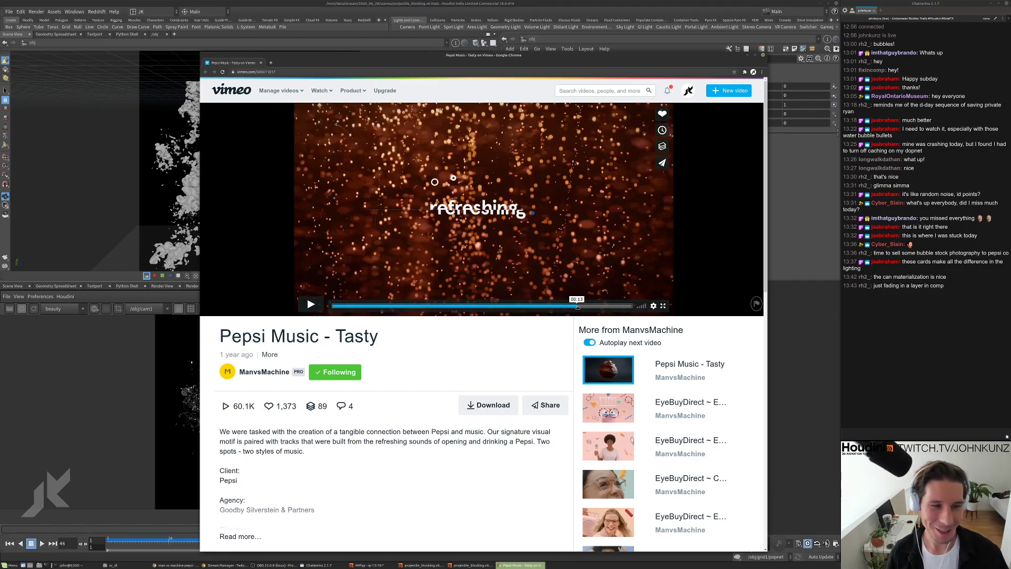
click(524, 307)
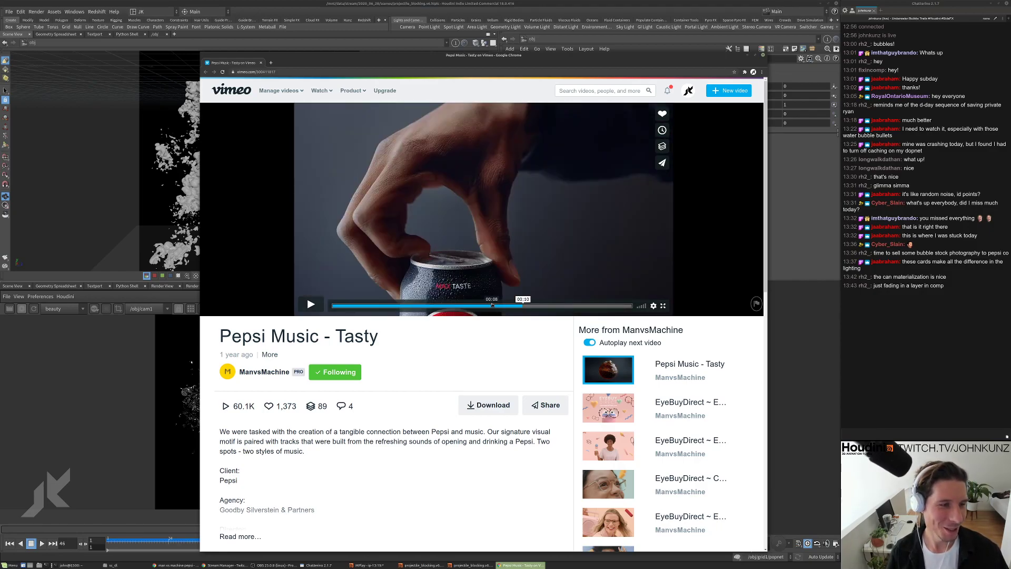
click(492, 307)
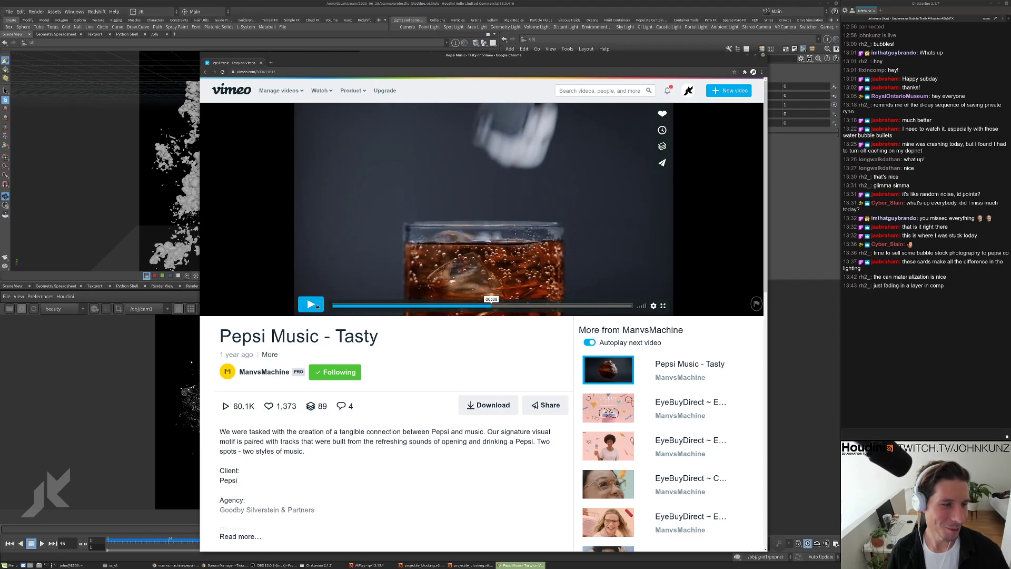
click(436, 307)
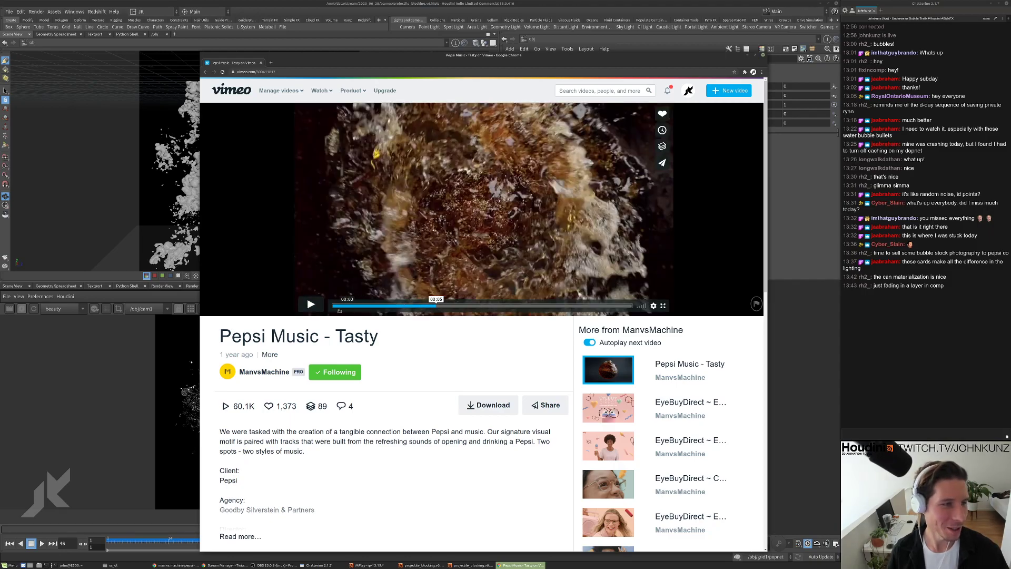
click(312, 304)
click(352, 306)
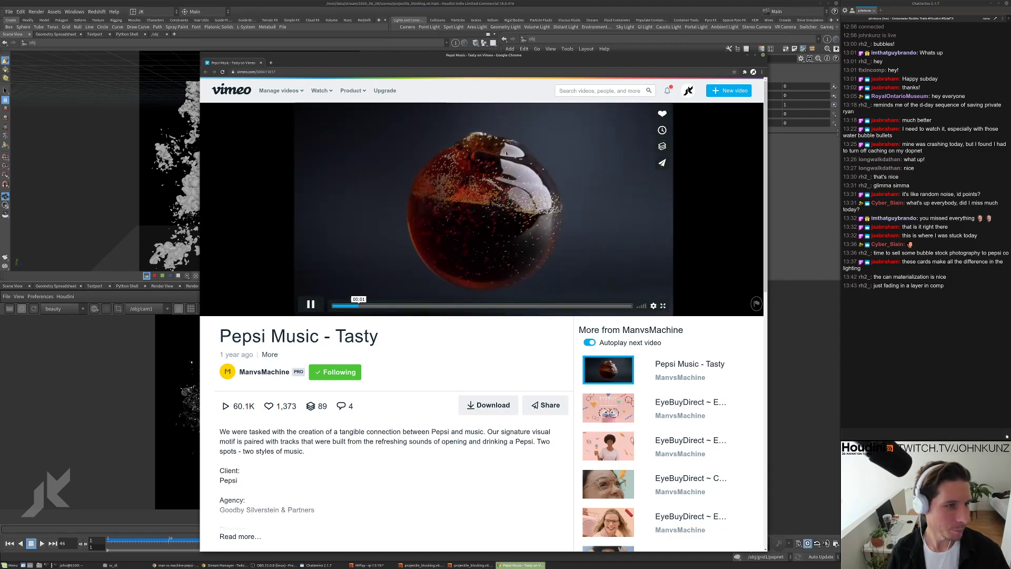
click(333, 306)
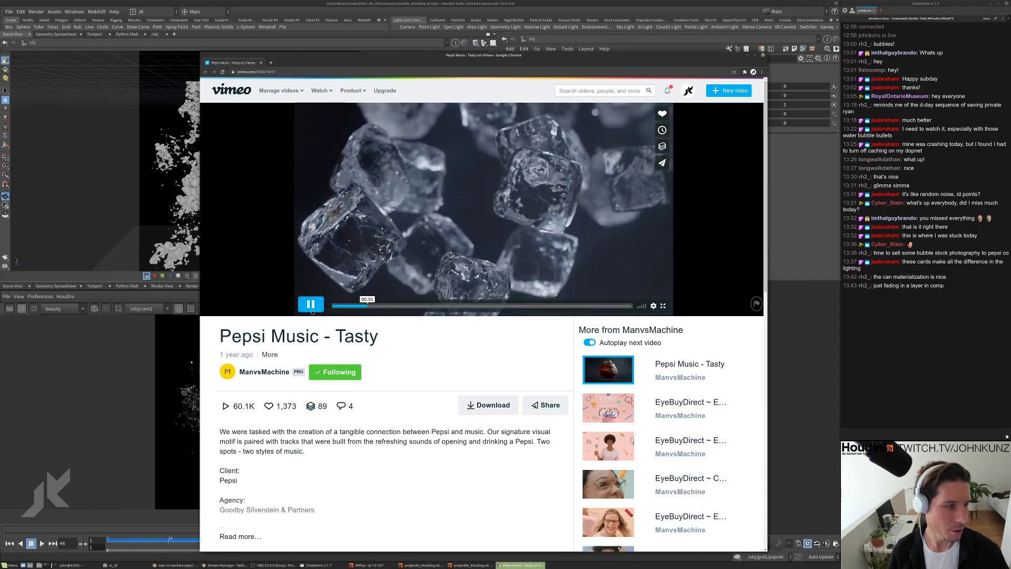
scroll(767, 380, down, 2)
scroll(768, 380, down, 7)
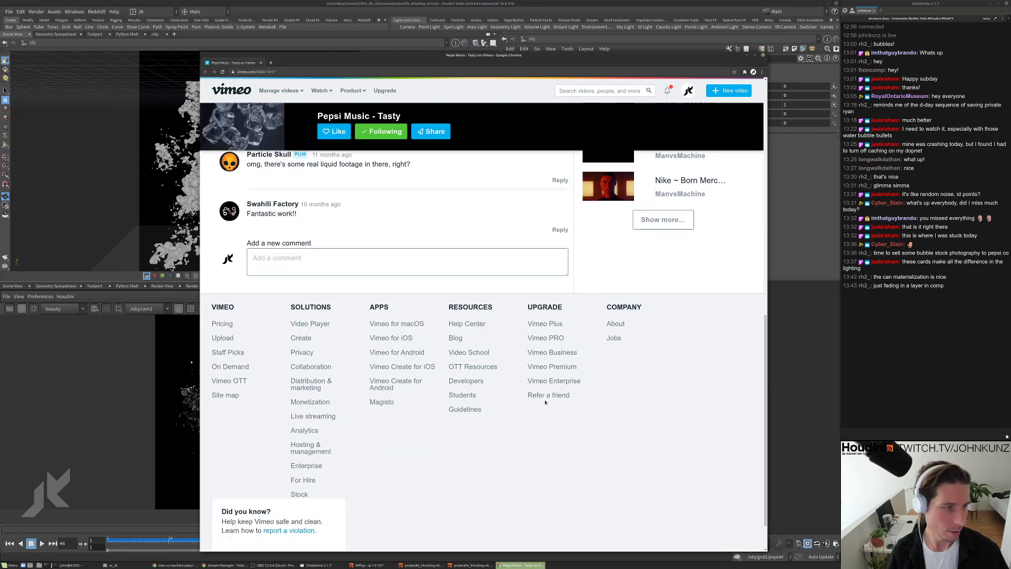
Switch back to Houdini and examine the frame 46 bubble render, both up close and as a whole
click(810, 370)
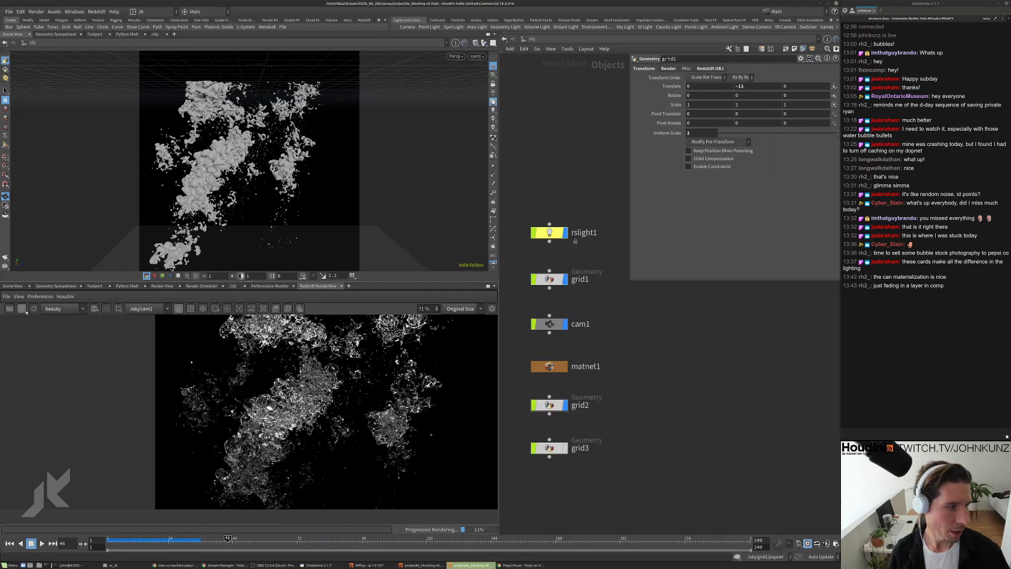
scroll(180, 385, up, 4)
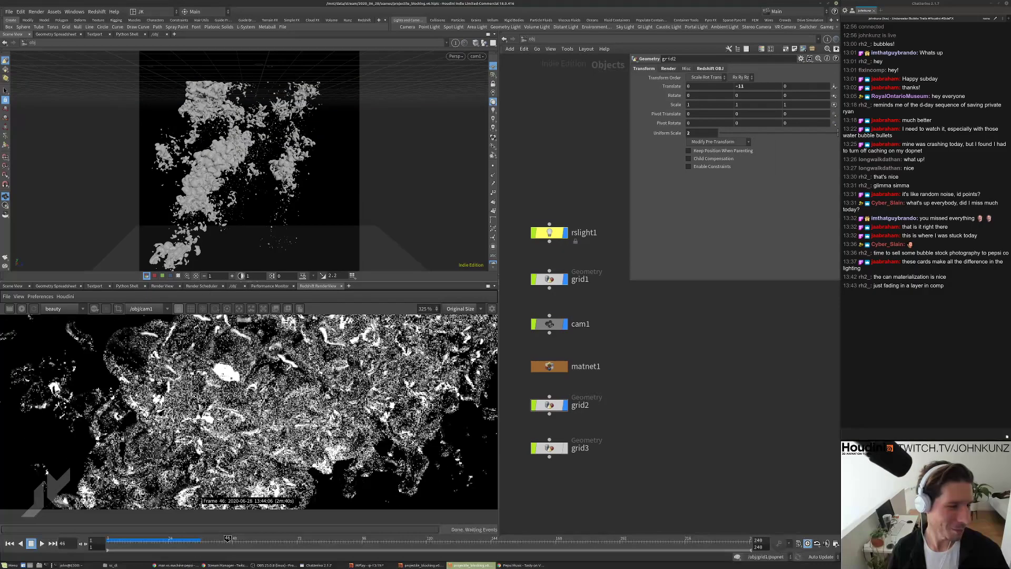
scroll(284, 411, down, 5)
scroll(307, 372, up, 2)
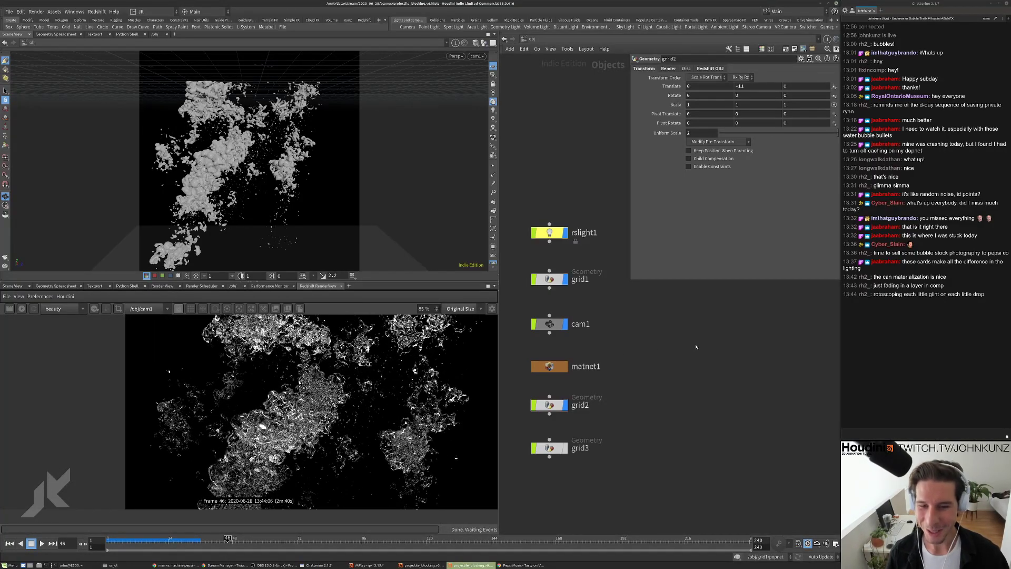
scroll(696, 347, down, 2)
scroll(313, 416, down, 3)
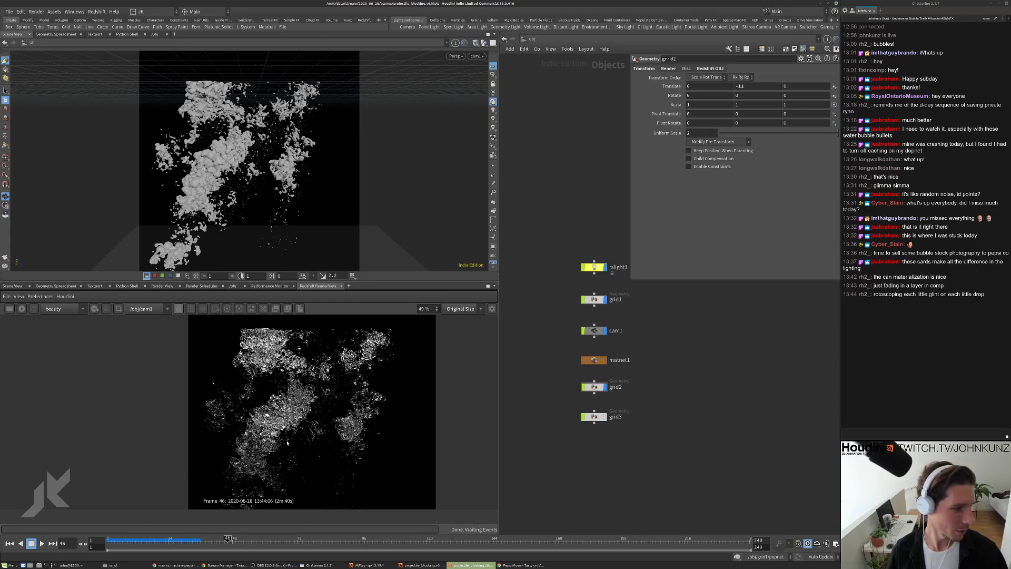
scroll(287, 444, up, 2)
scroll(165, 412, up, 2)
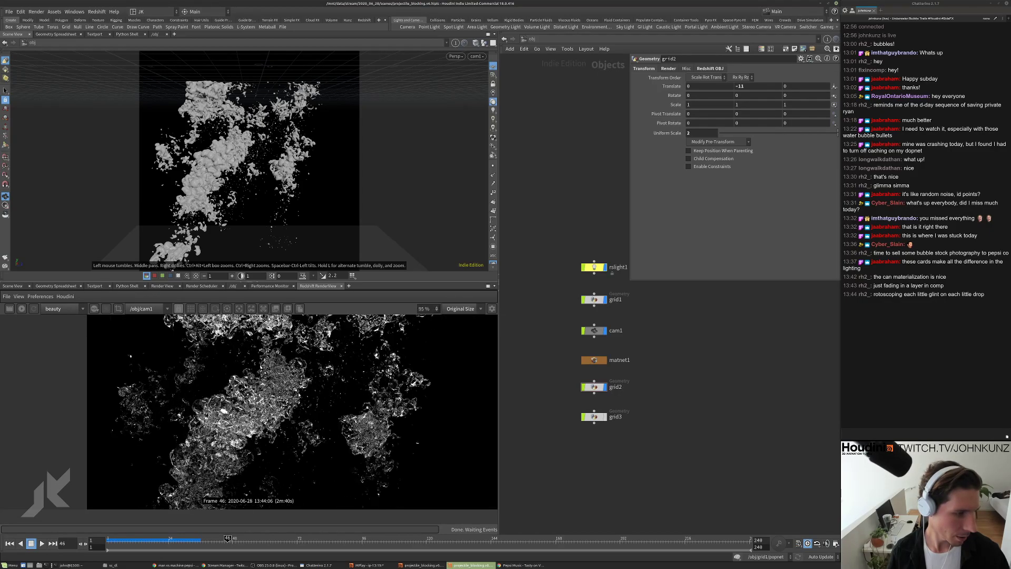
scroll(325, 402, up, 1)
scroll(324, 403, down, 4)
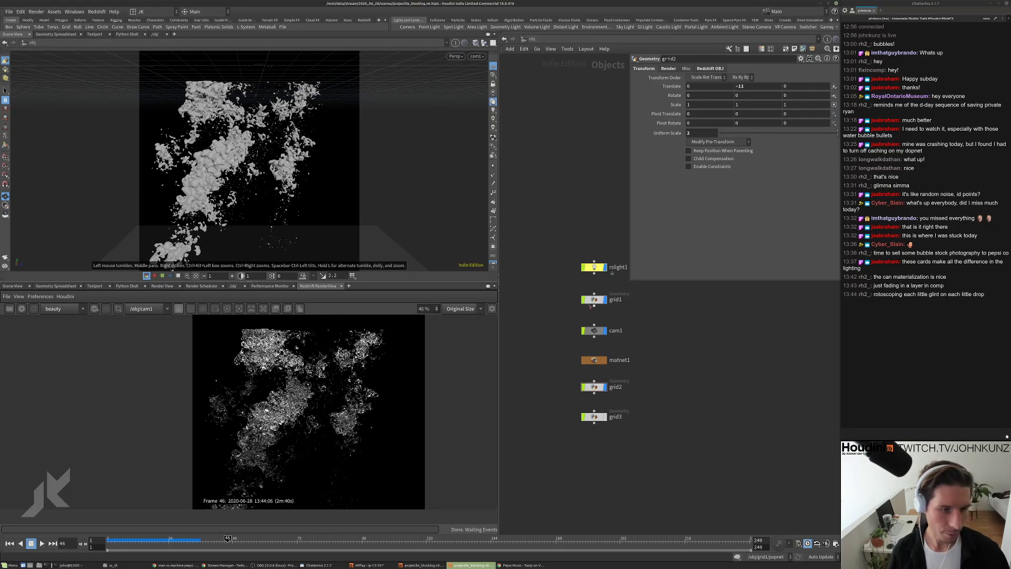
Inside grid1, set attribcreate4 aside and place attribcreate3 in line below the merge_main_bubbles_with_secondary_particles node
double_click(594, 300)
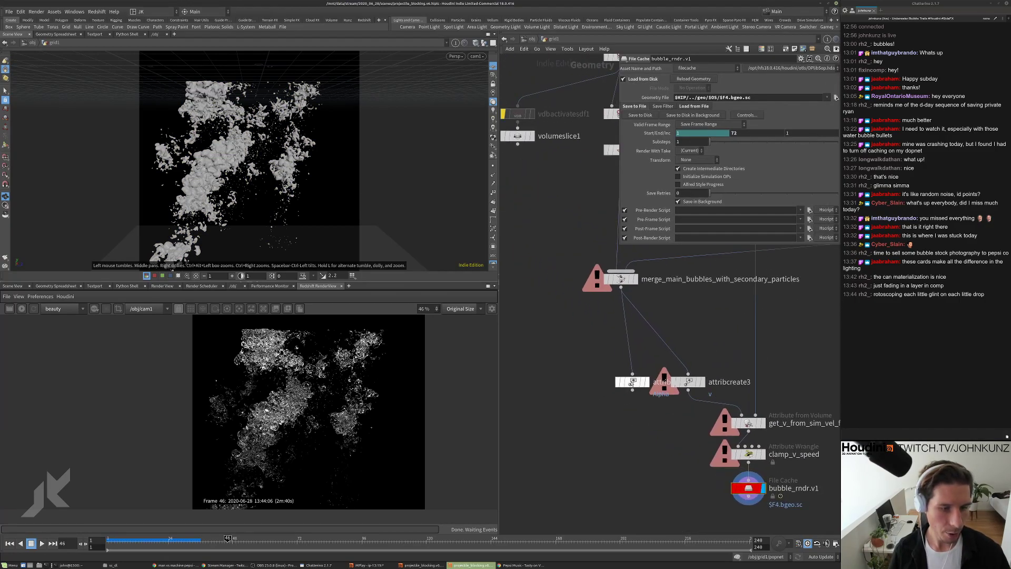
click(632, 389)
scroll(582, 400, down, 3)
drag(641, 397, 576, 364)
middle_drag(638, 345, 597, 333)
drag(633, 385, 594, 374)
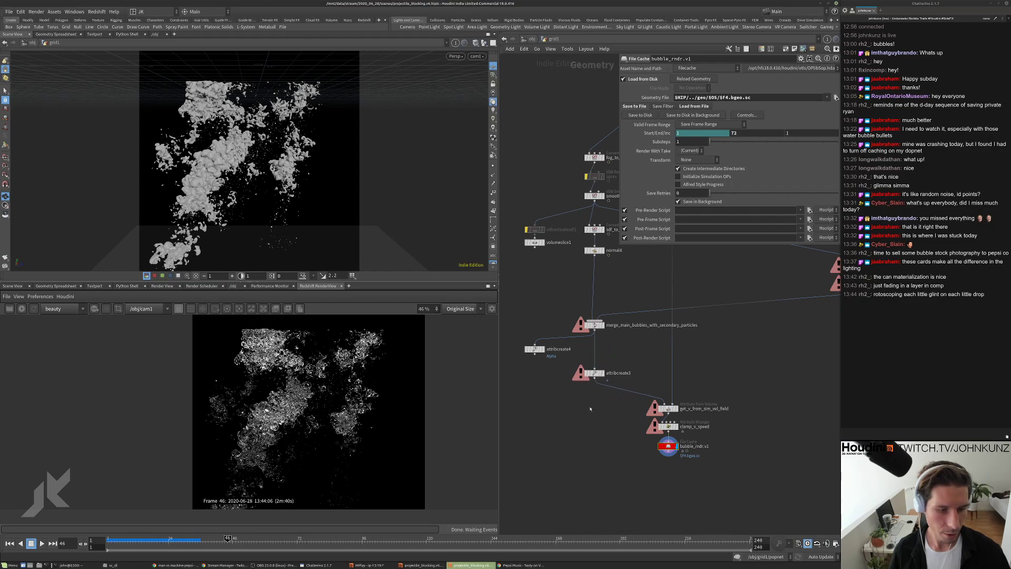
scroll(616, 416, down, 3)
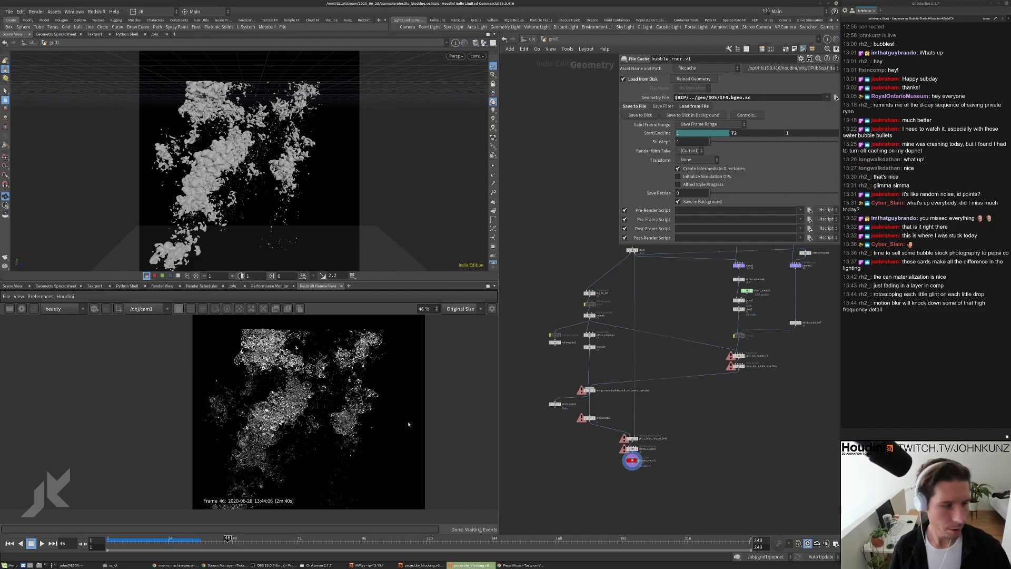
Inspect the fine glints and high-frequency bubble detail in the frame 46 render and return to the object-level network
scroll(463, 429, up, 8)
scroll(259, 382, up, 2)
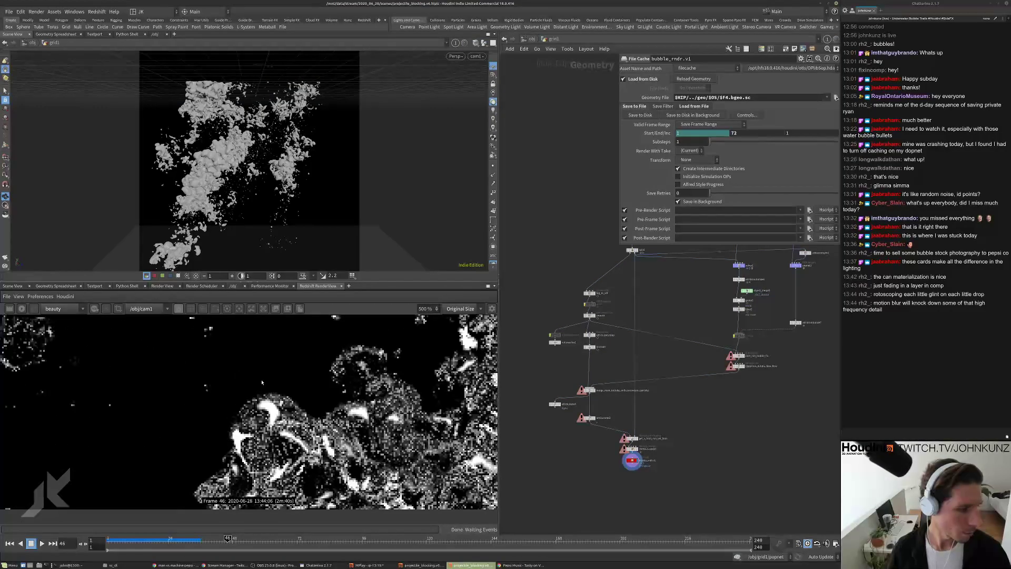
scroll(276, 394, down, 6)
scroll(630, 452, up, 4)
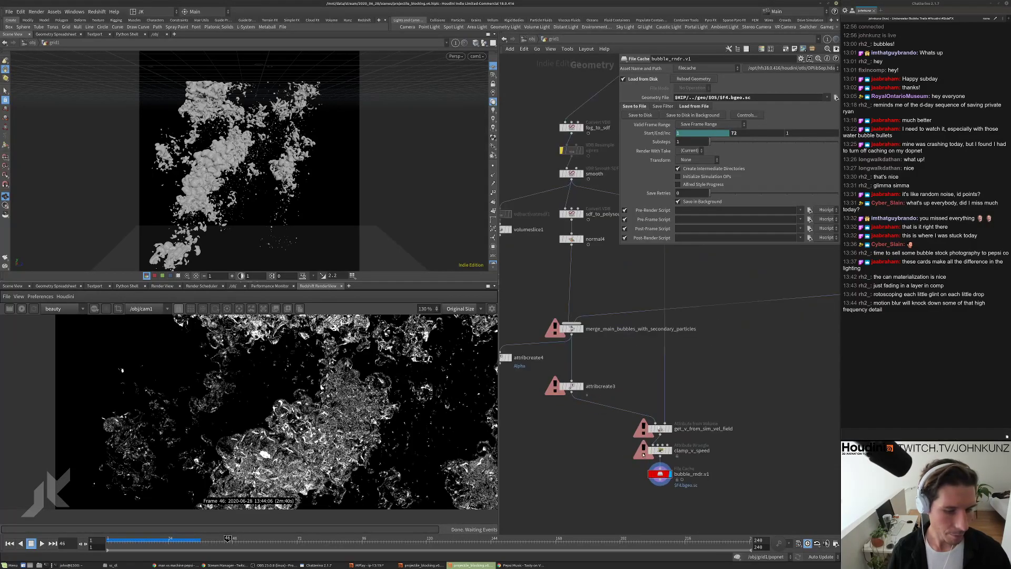
key(u)
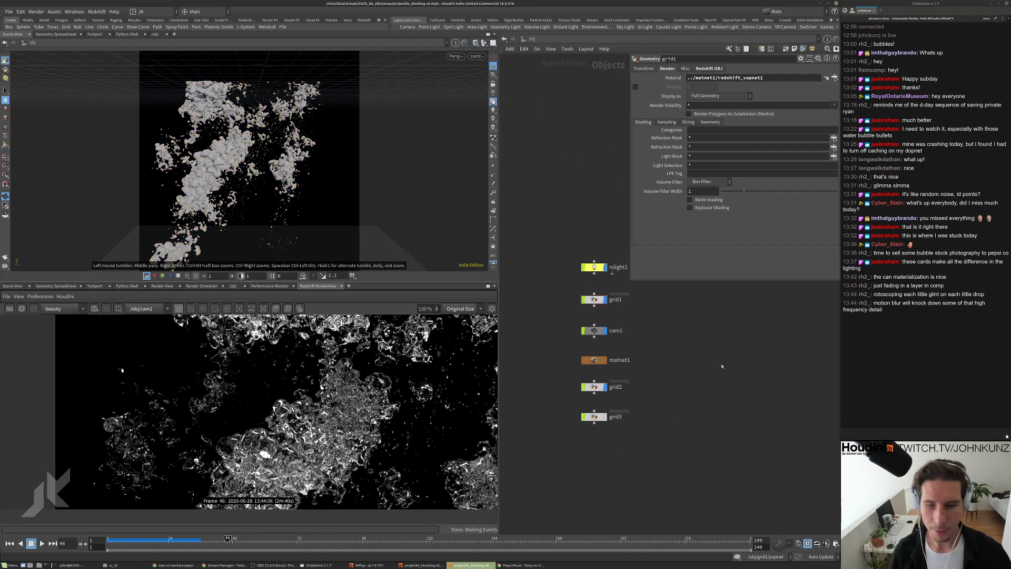
middle_drag(580, 326, 576, 346)
scroll(491, 353, up, 1)
scroll(601, 392, up, 3)
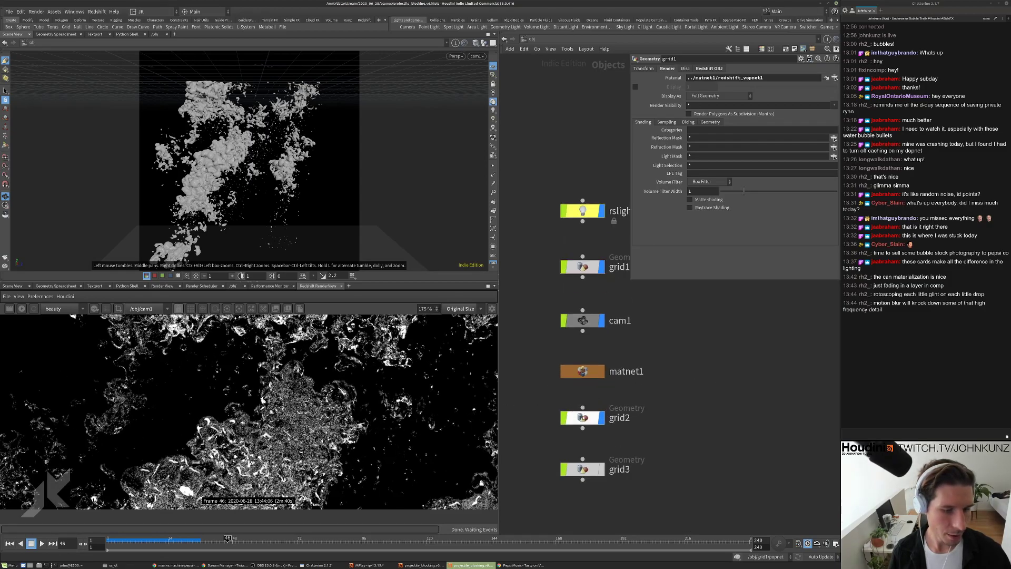
scroll(327, 411, down, 4)
scroll(327, 411, down, 1)
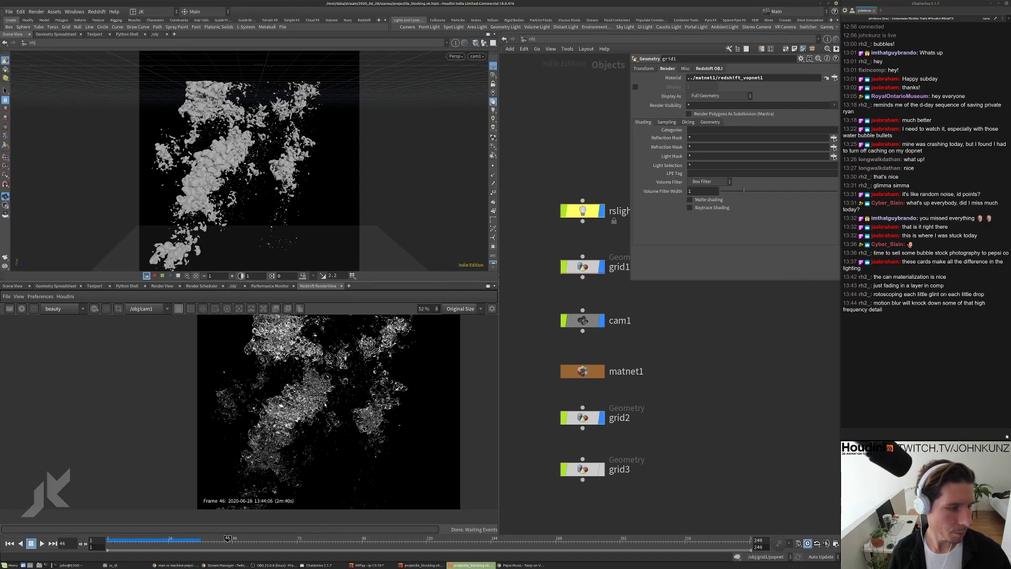
scroll(327, 411, up, 2)
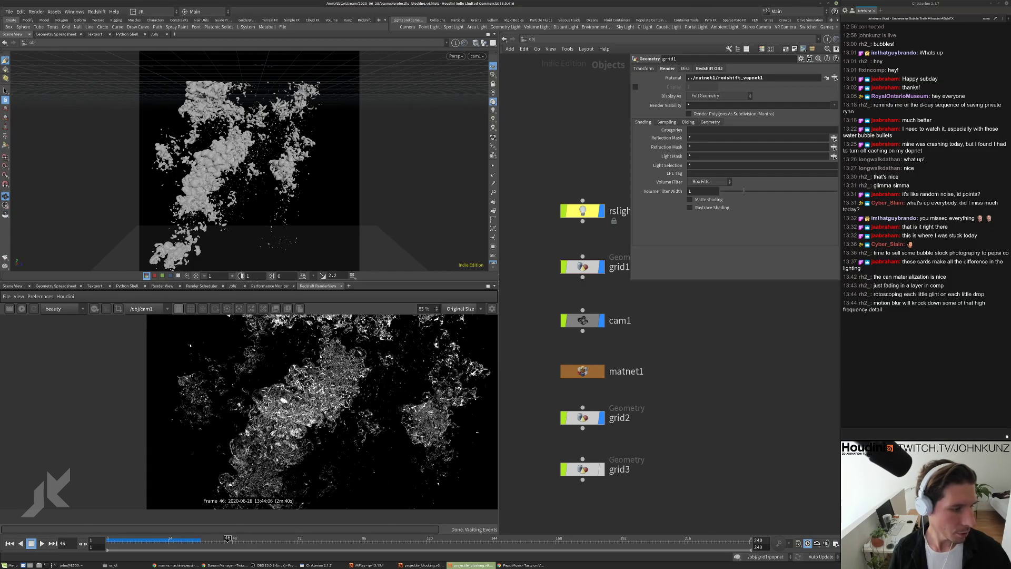
scroll(200, 498, up, 1)
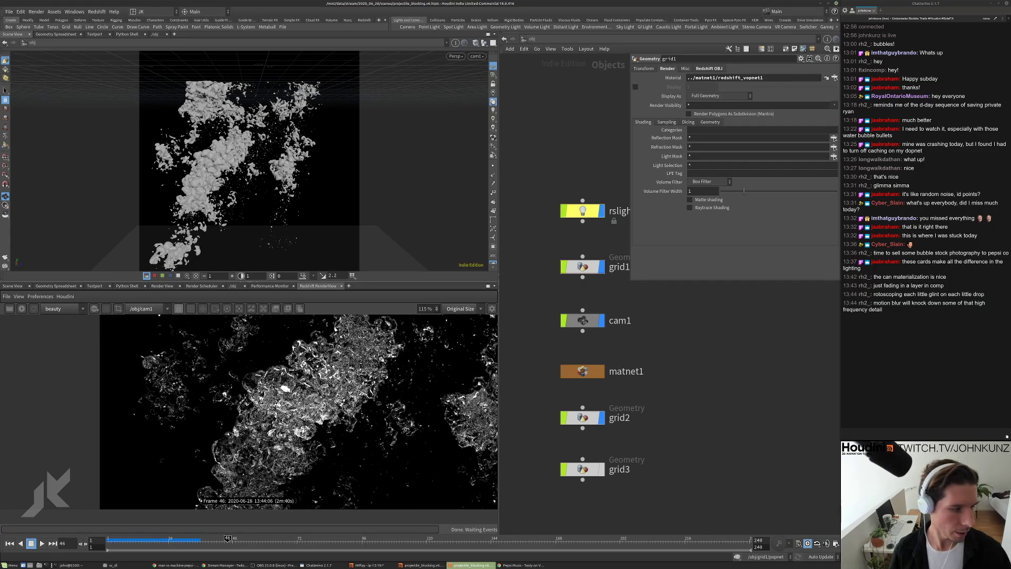
click(582, 418)
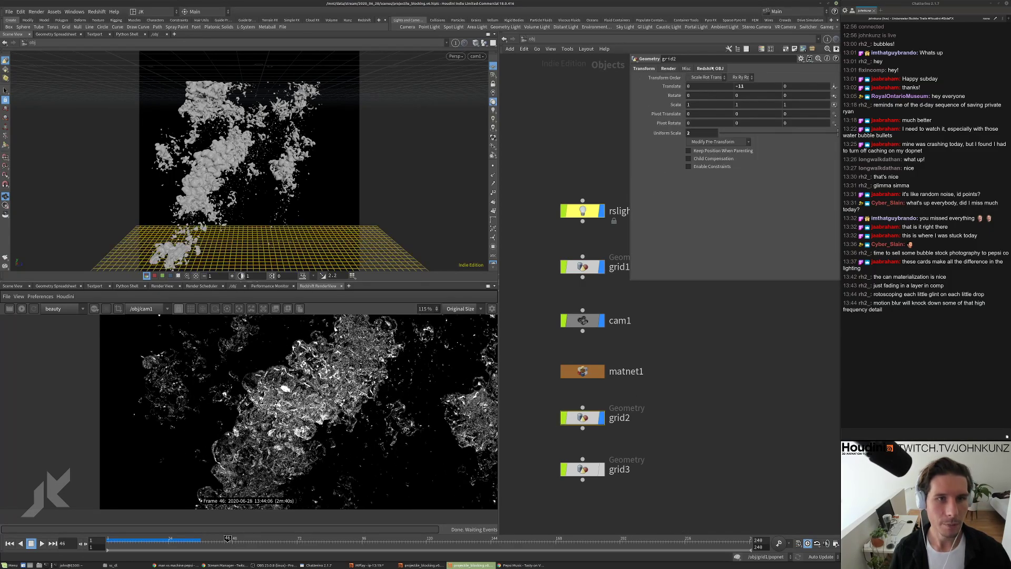
click(669, 69)
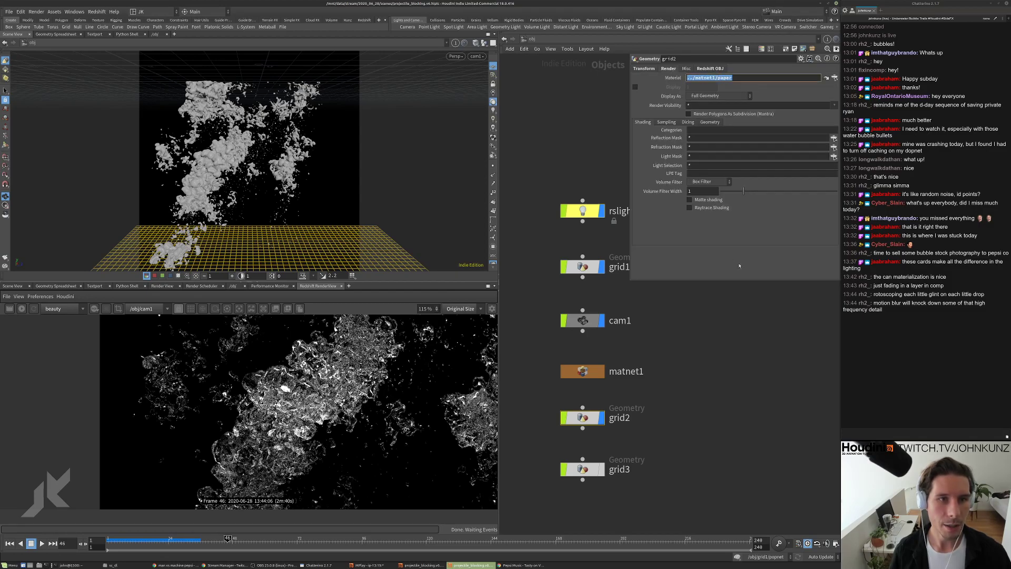
key(BackSpace)
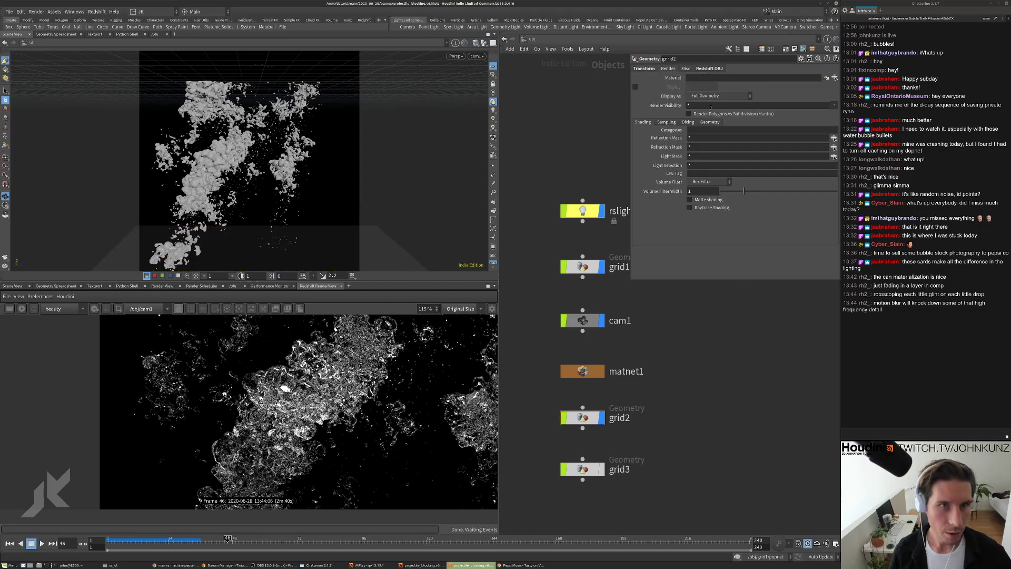
key(ctrl+z)
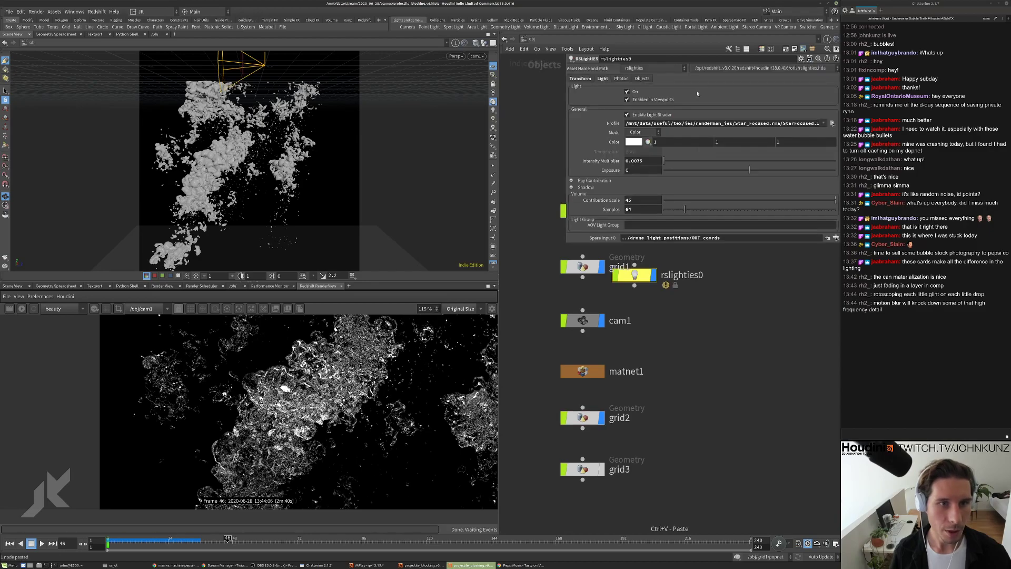
click(591, 418)
text(../matnet1/paper)
key(Return)
Clear the material of grid1, restart the Redshift render and inspect the bubble surfaces up close
click(586, 268)
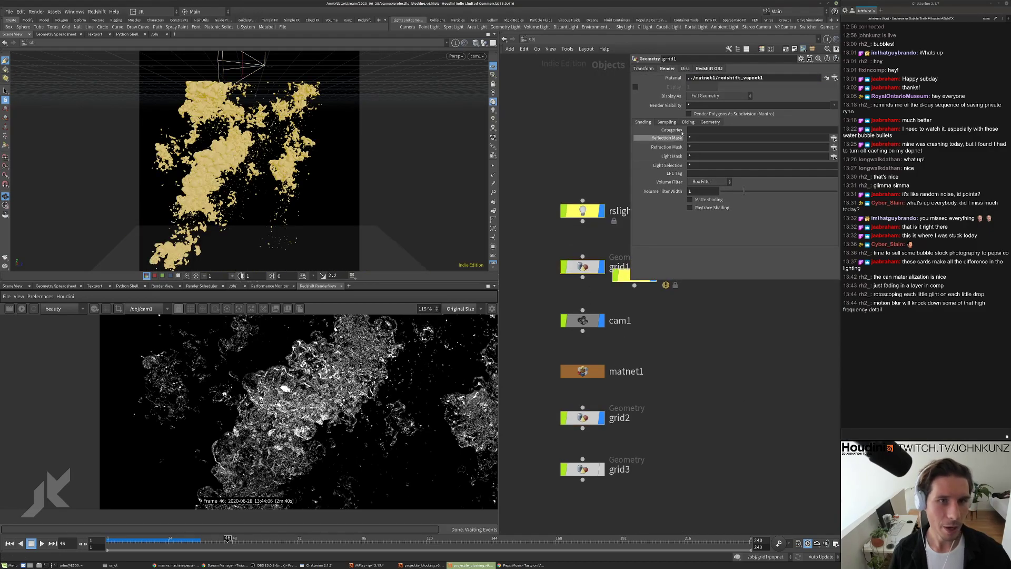
click(525, 322)
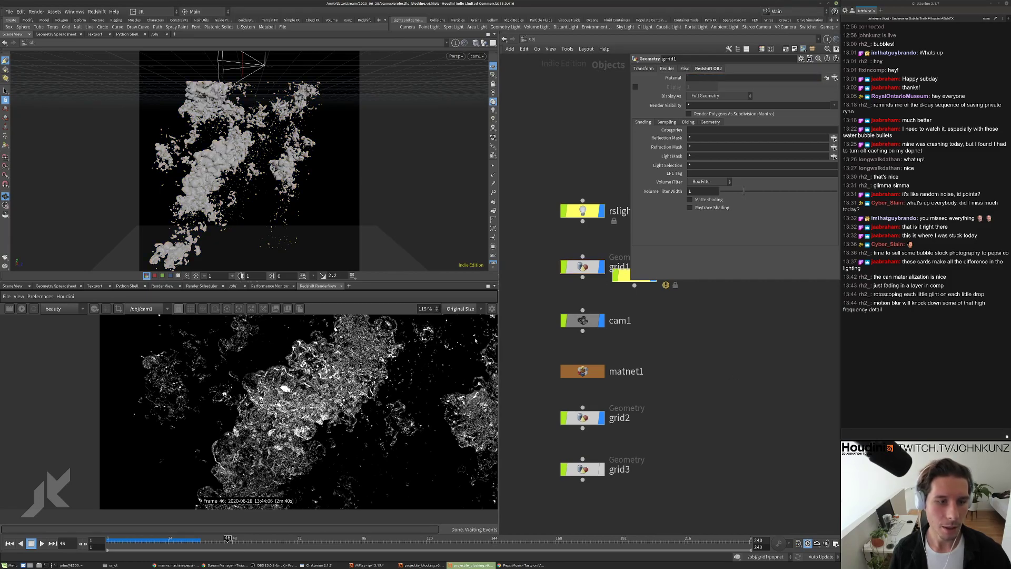
click(21, 308)
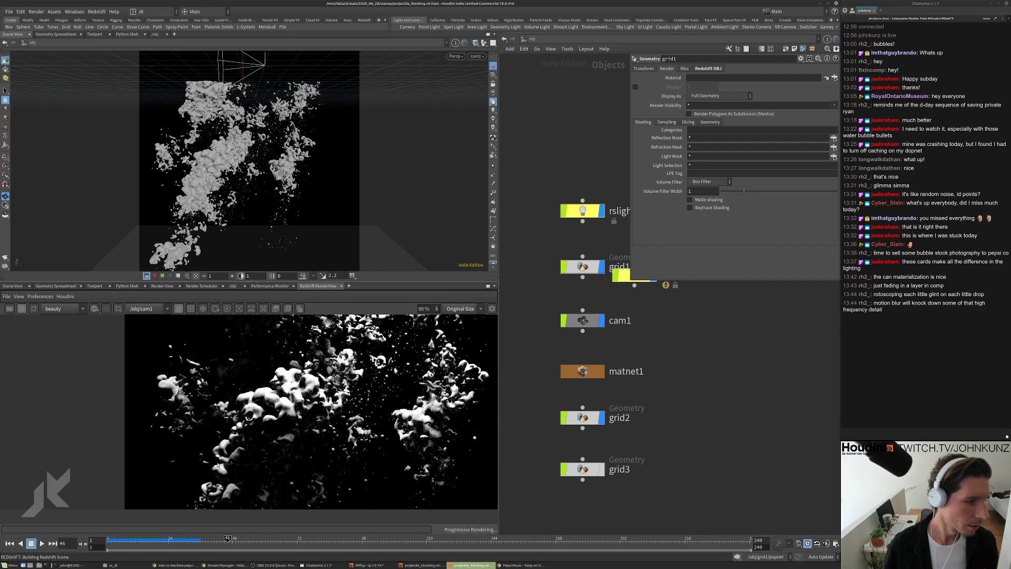
scroll(397, 384, up, 6)
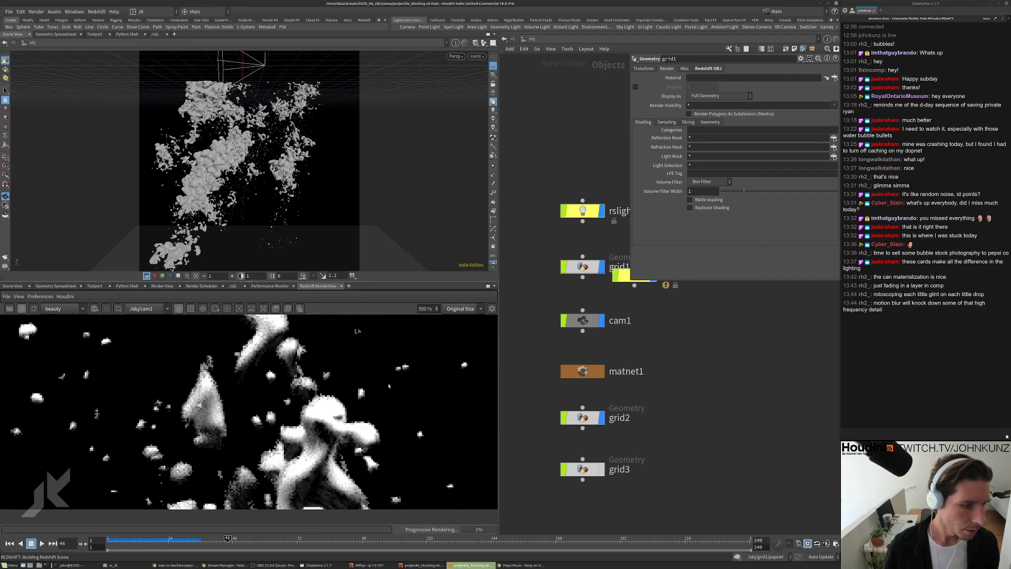
Check the bubble render's alpha channel up close, restore the RGB display and fit the whole frame
scroll(389, 383, down, 1)
click(94, 308)
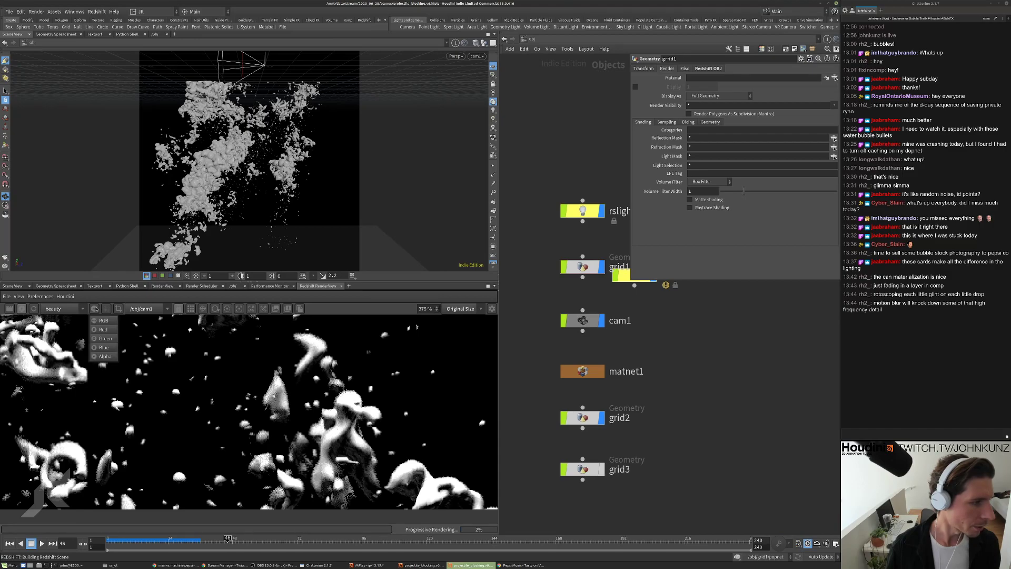
click(105, 356)
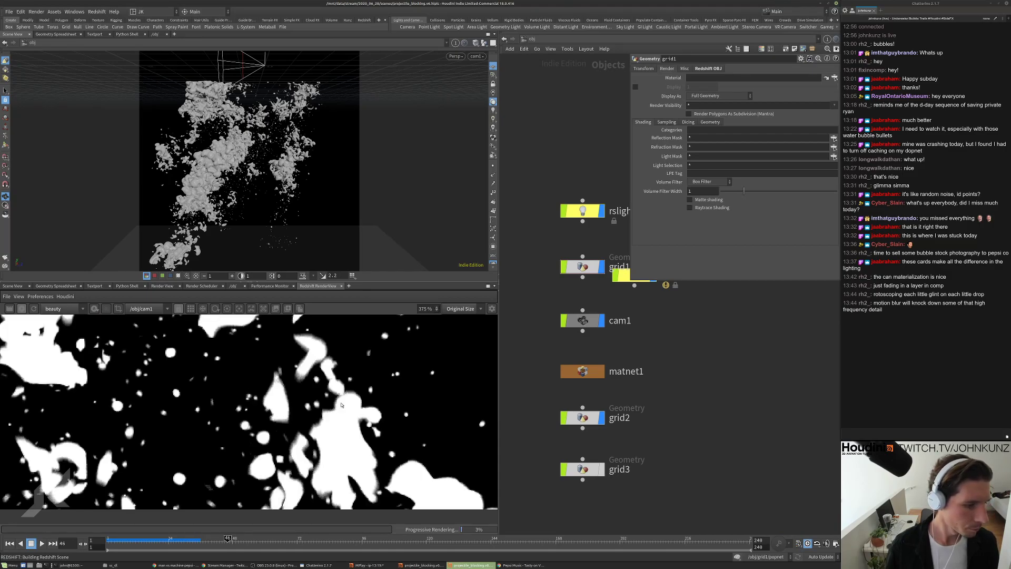
scroll(336, 409, up, 1)
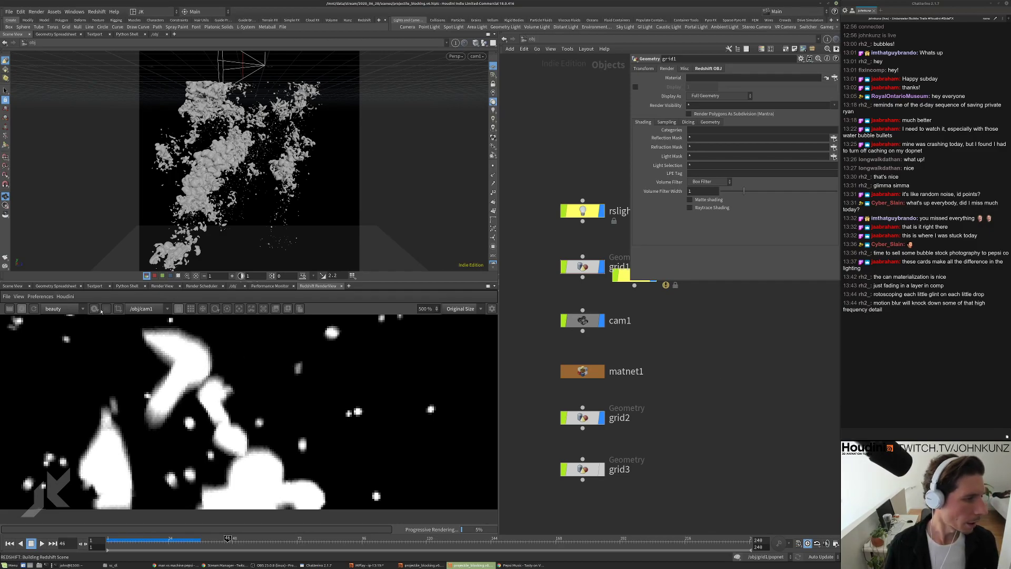
click(95, 310)
click(104, 321)
key(f)
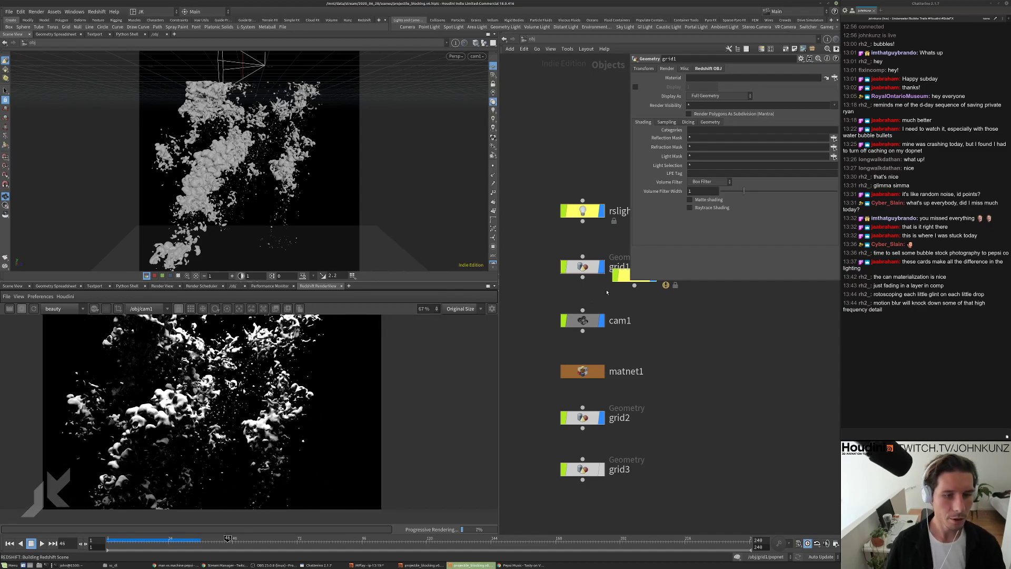
Move the rslighties0 light clear of grid1 in the object network and delete it
middle_drag(664, 319, 639, 332)
drag(612, 290, 647, 305)
middle_drag(665, 337, 646, 328)
scroll(635, 306, down, 2)
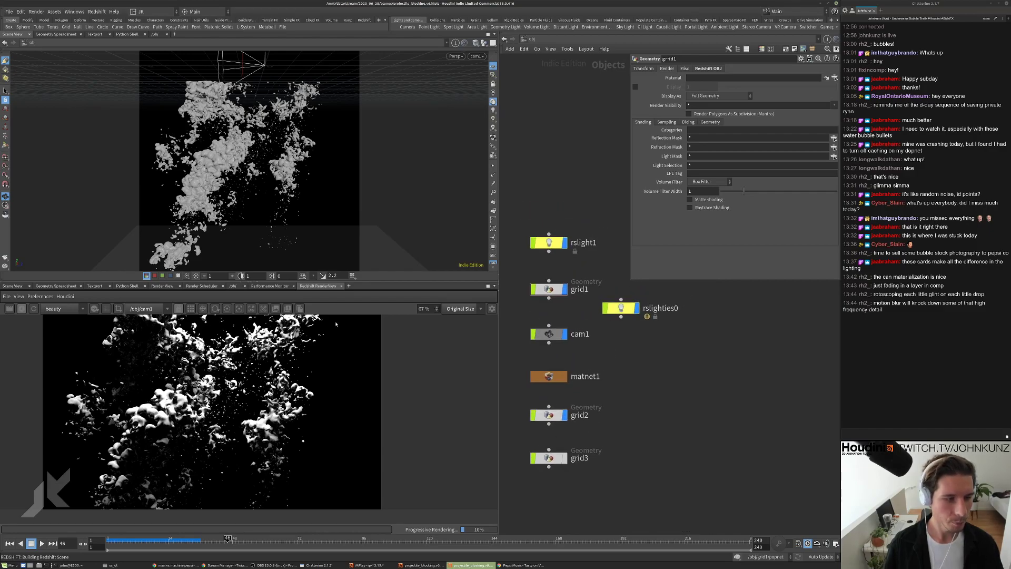
click(622, 308)
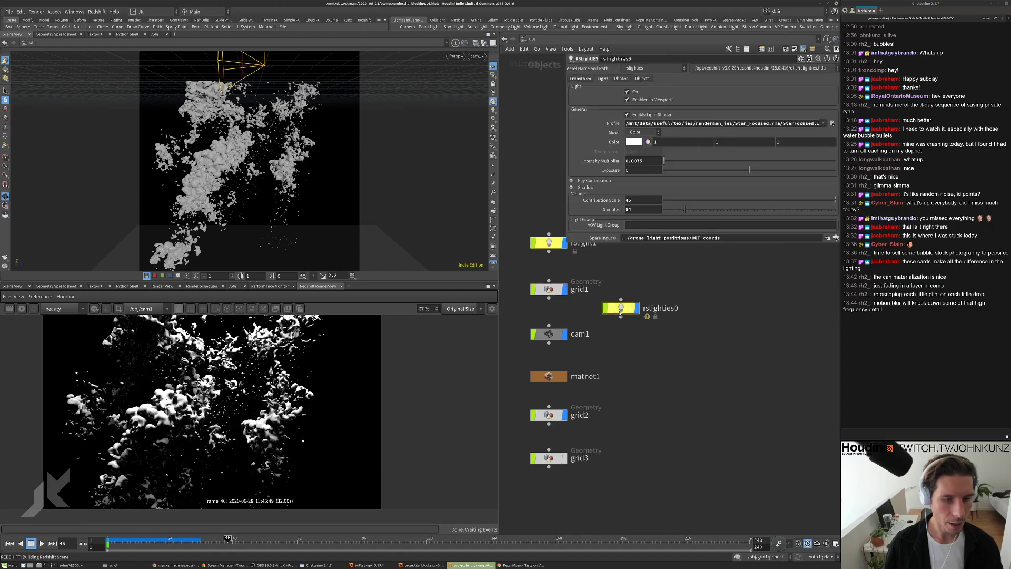
key(Delete)
middle_drag(639, 340, 653, 305)
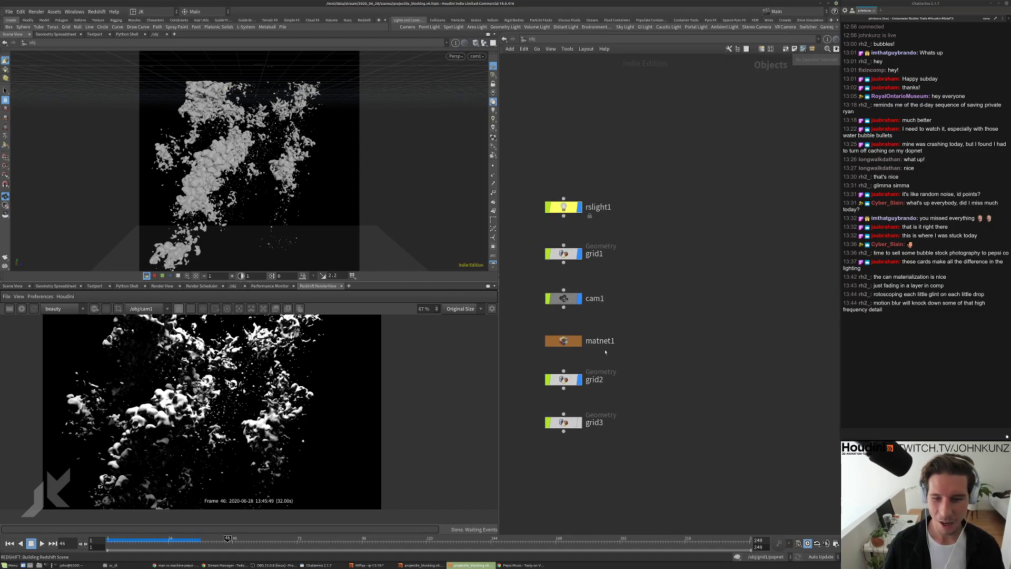
scroll(567, 375, up, 2)
double_click(567, 377)
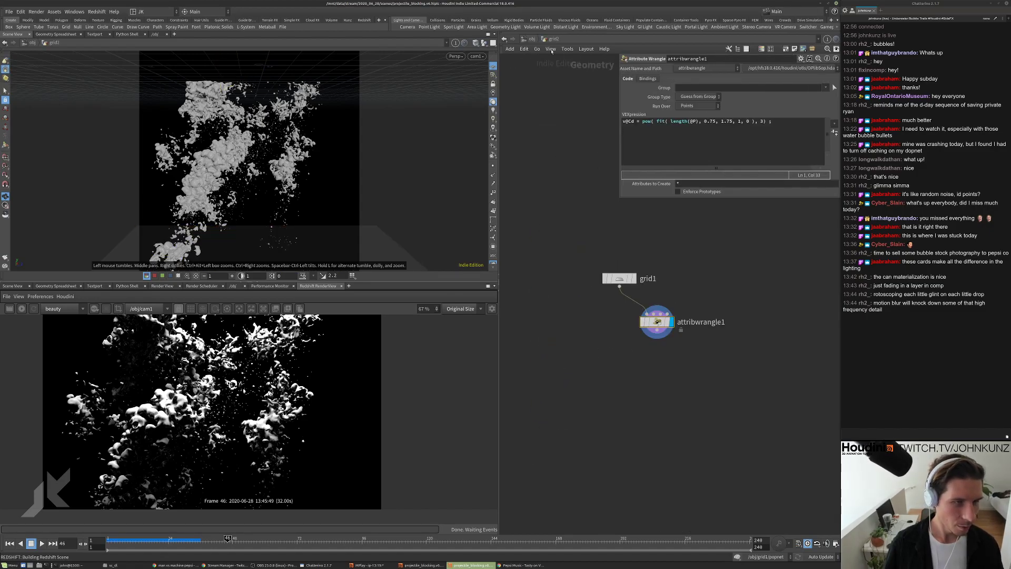
click(532, 39)
Inside grid1 at frame 11, display the smooth VDB node and set its Iterations to 2
click(561, 201)
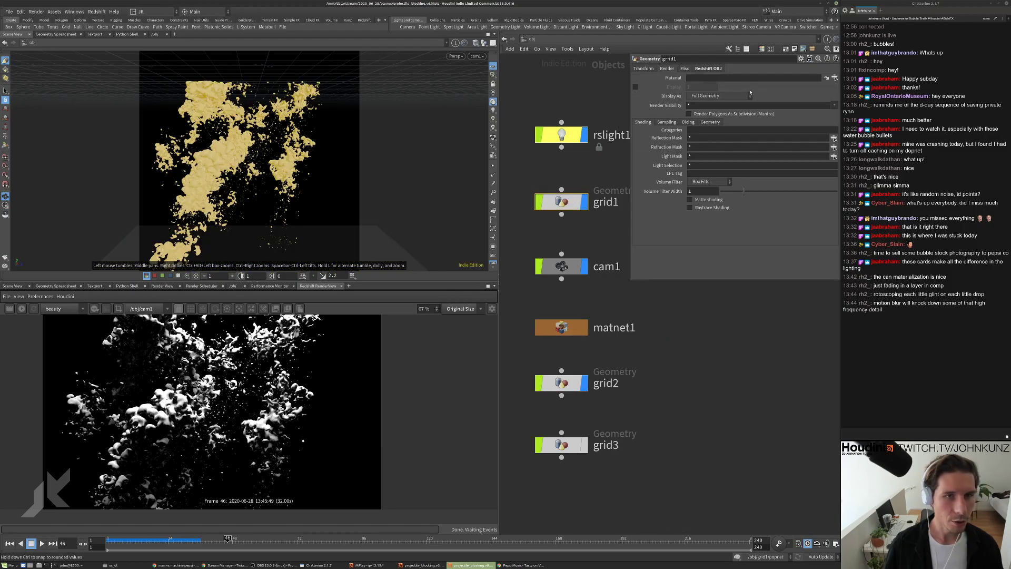
key(i)
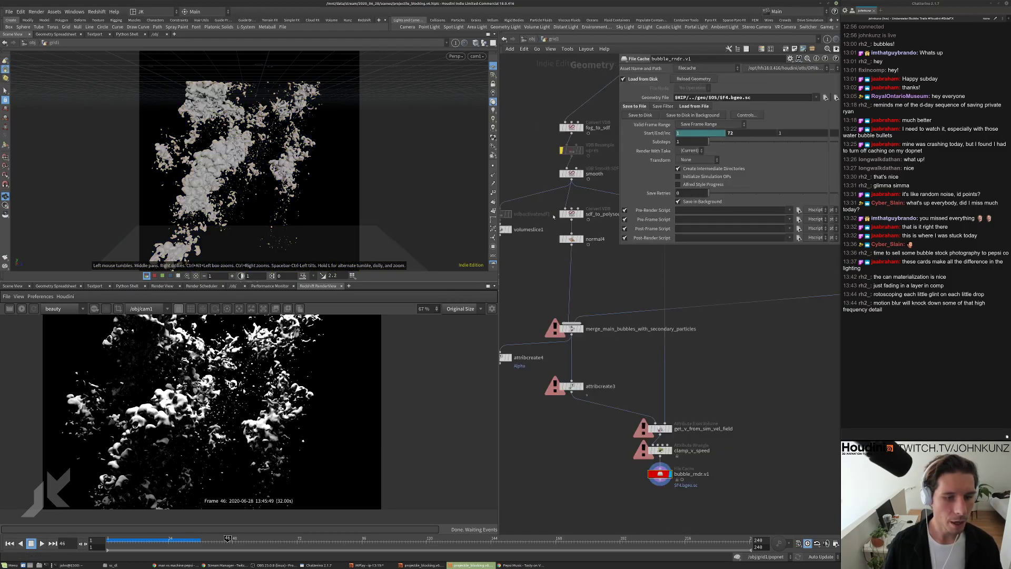
scroll(610, 412, up, 10)
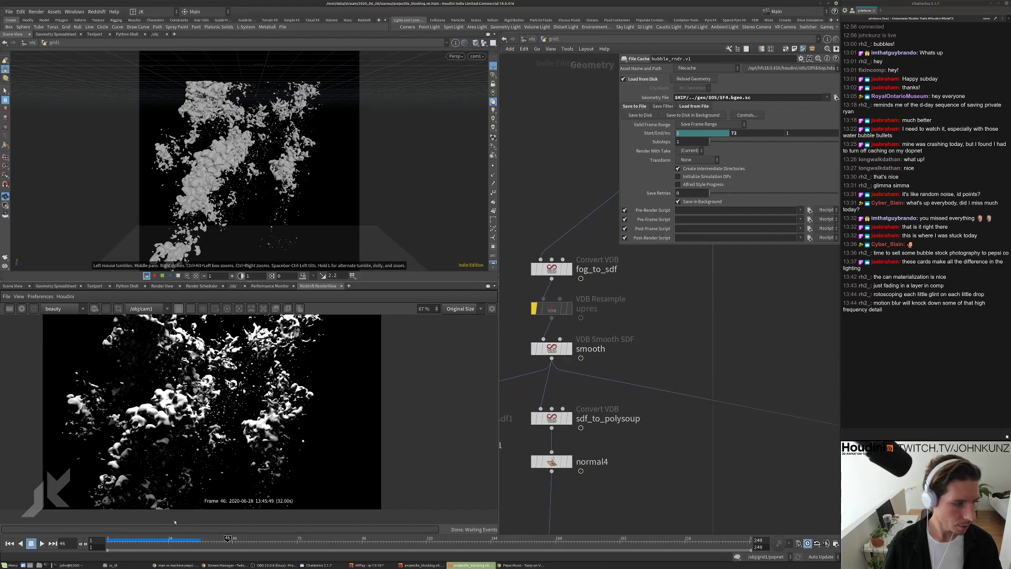
click(134, 542)
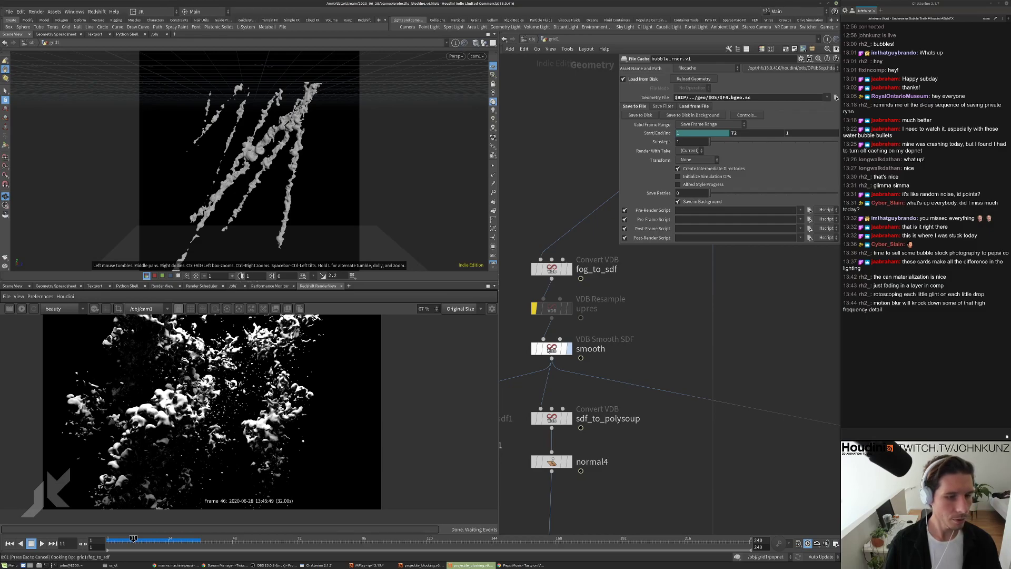
click(558, 350)
click(752, 114)
text(2)
key(Return)
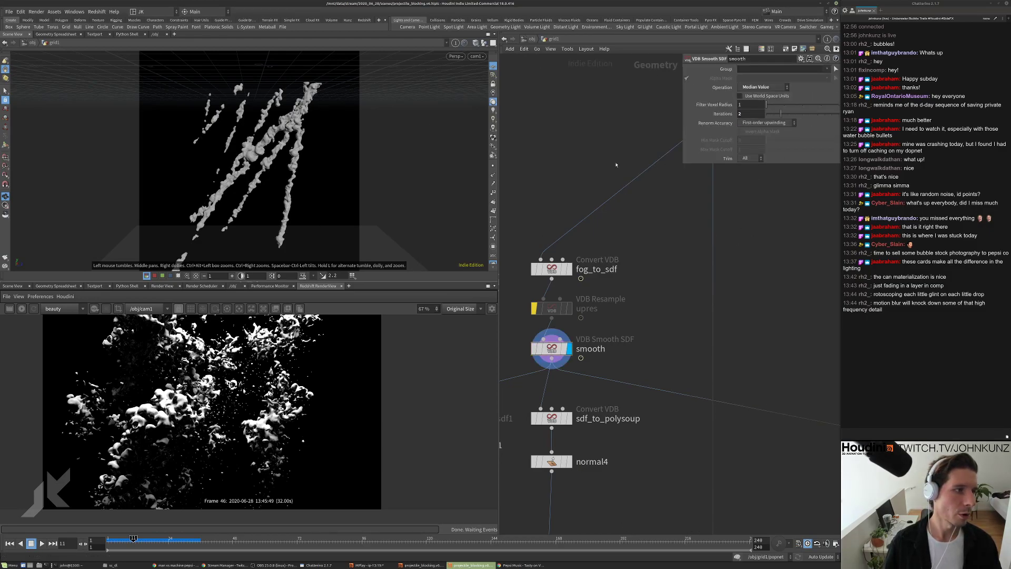
Try 3 iterations on the smooth node and return the value to 2
click(752, 114)
text(3)
key(Return)
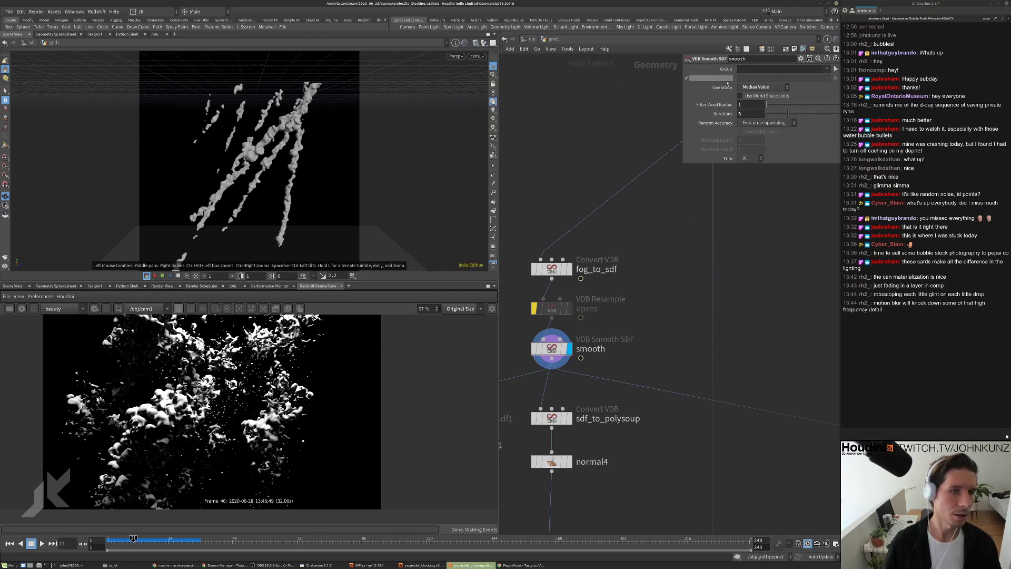
click(745, 114)
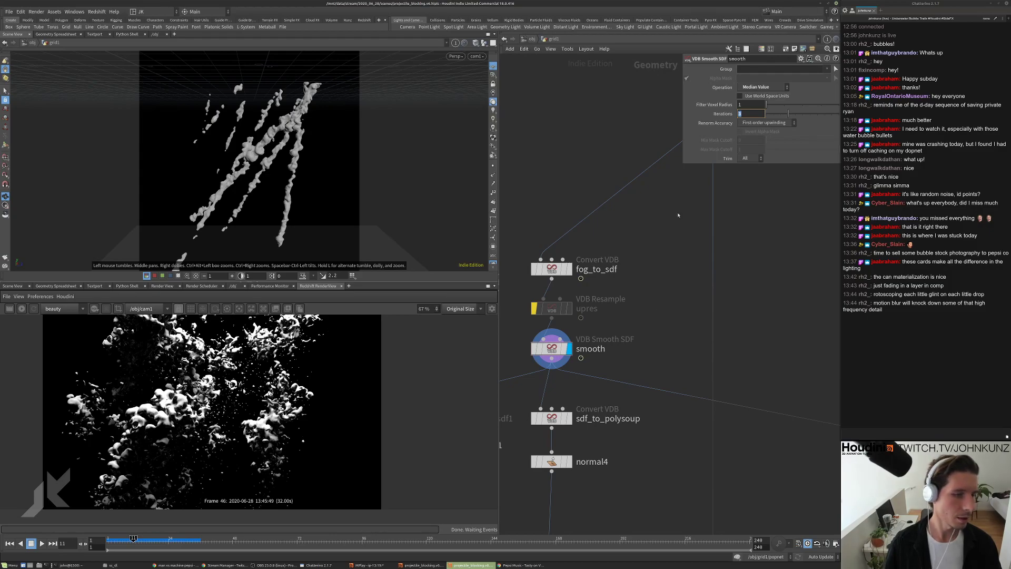
text(2)
key(Return)
Display the sdf_to_polysoup node and set the Fog Isovalue of fog_to_sdf to 0.019
scroll(590, 351, down, 3)
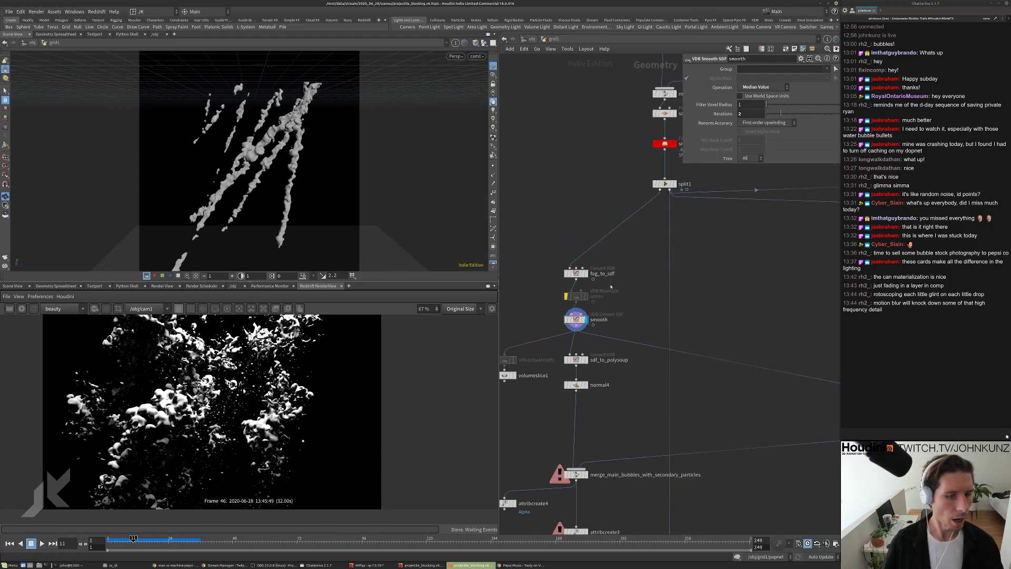
scroll(590, 351, up, 2)
click(569, 367)
click(585, 367)
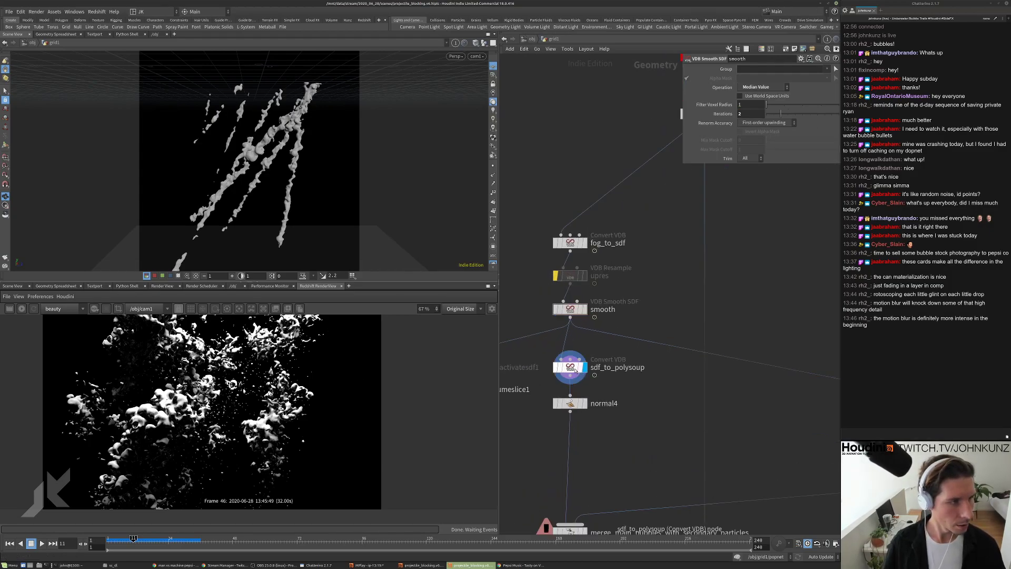
click(570, 243)
click(759, 108)
key(Return)
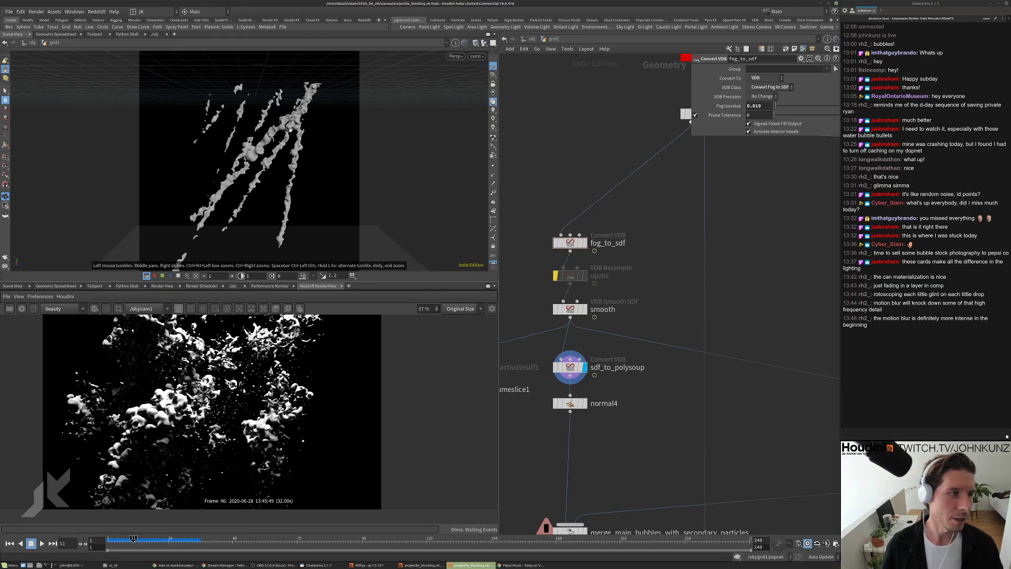
Display scatter3 in the secondary particle branch, return to frame 1 and set its Density Scale to 90000
scroll(657, 423, down, 3)
middle_drag(668, 361, 675, 236)
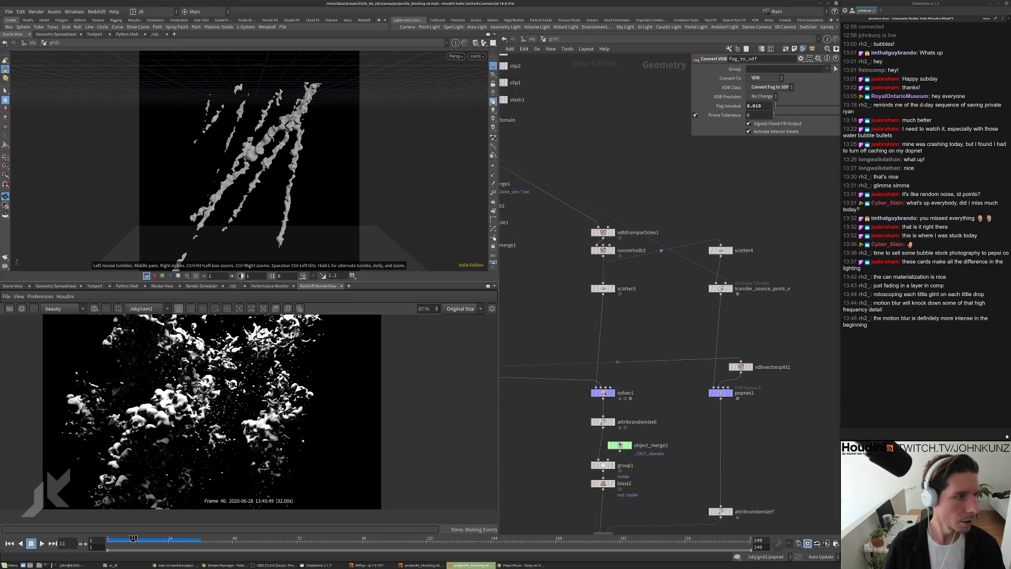
scroll(612, 289, up, 3)
click(613, 289)
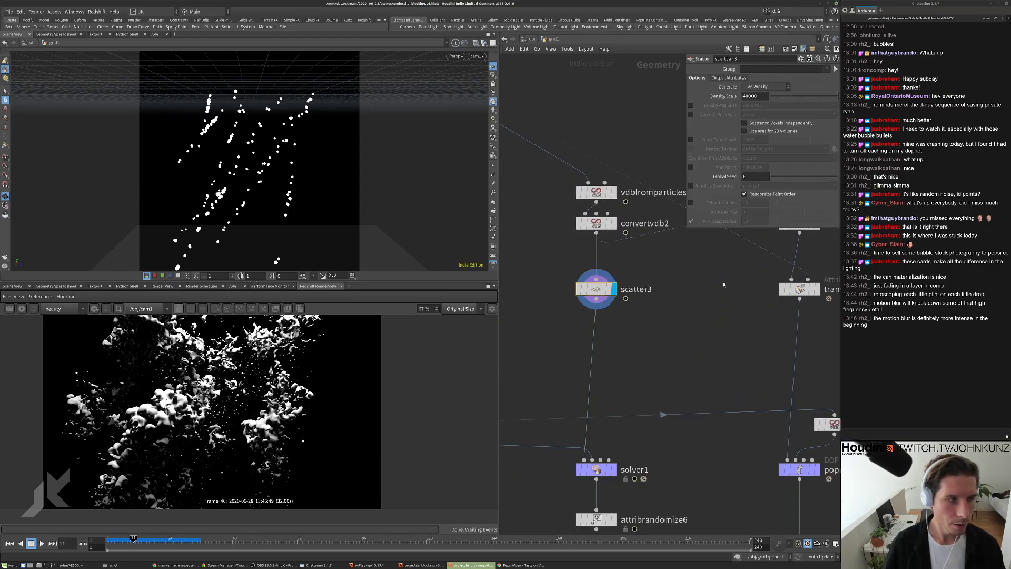
middle_drag(648, 346, 653, 236)
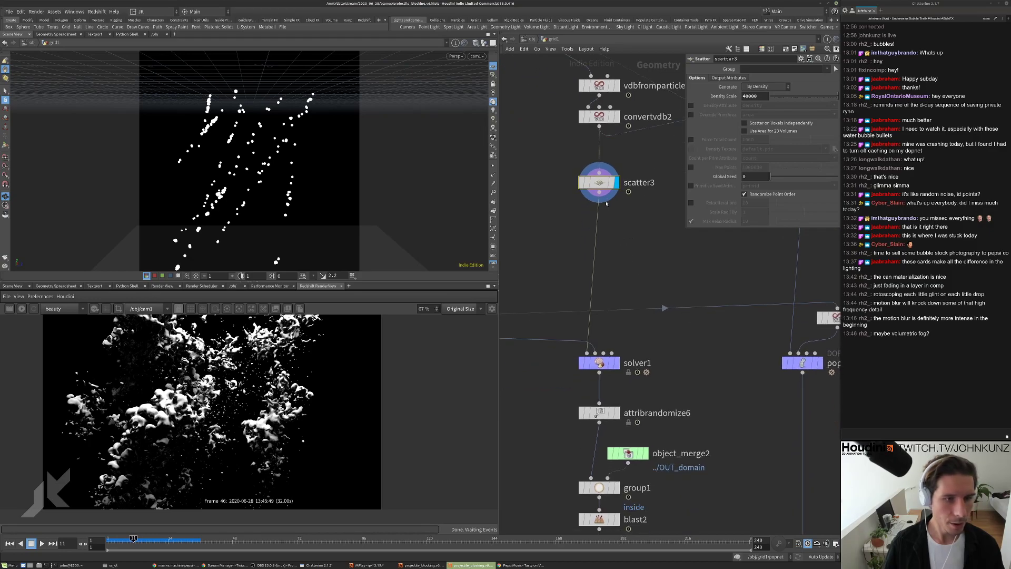
key(ctrl+Up)
drag(746, 96, 738, 96)
text(9)
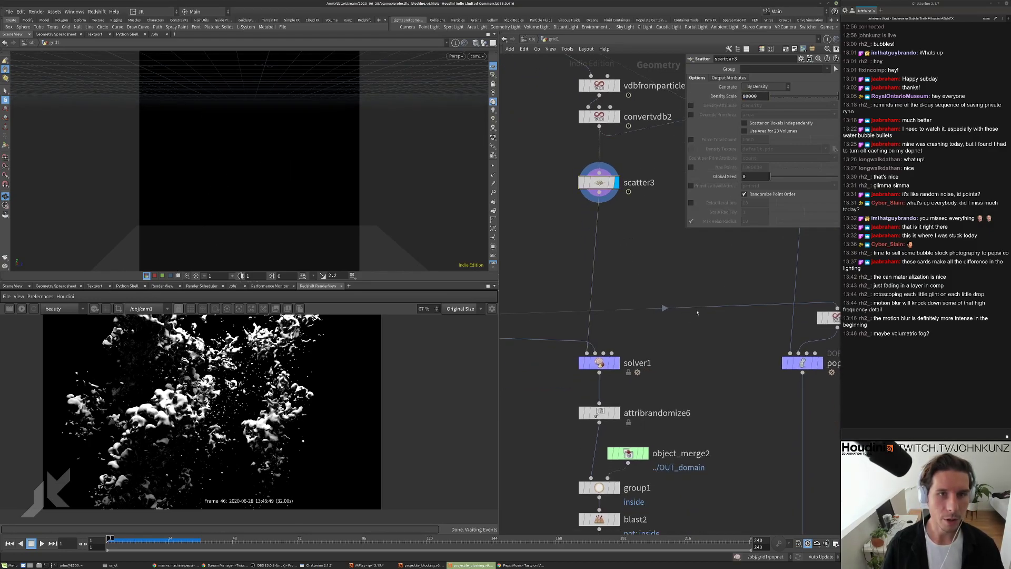
Play the particle simulation from the first frame, viewing the solver1 output and the blast2 output
middle_drag(614, 386, 609, 330)
click(613, 307)
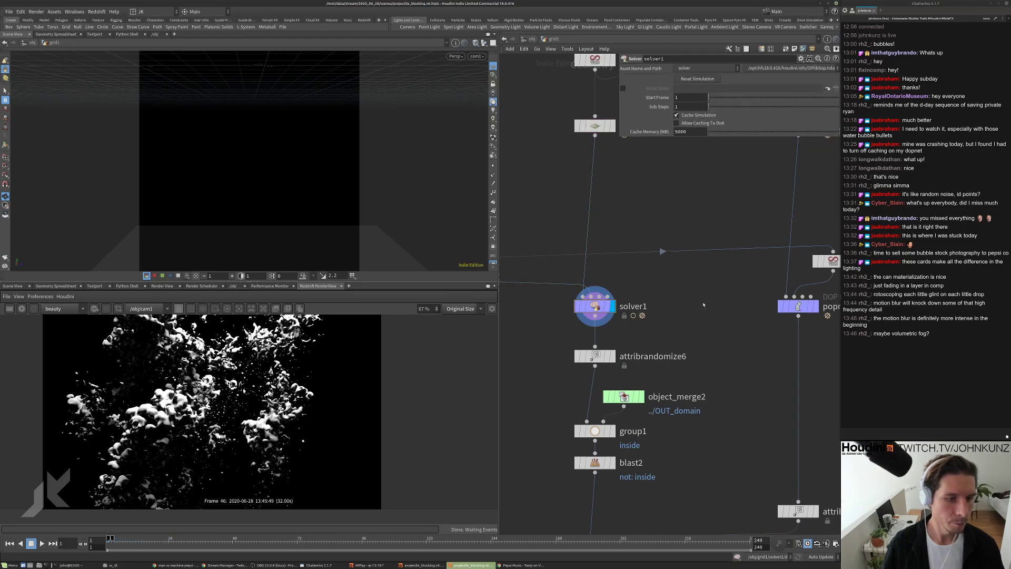
key(Up)
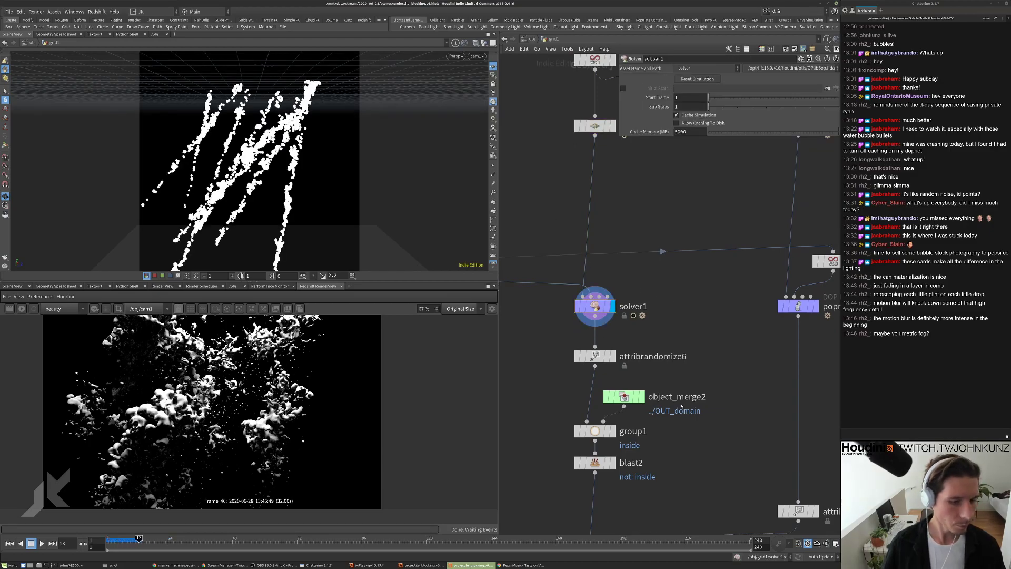
middle_drag(649, 439, 641, 337)
click(605, 360)
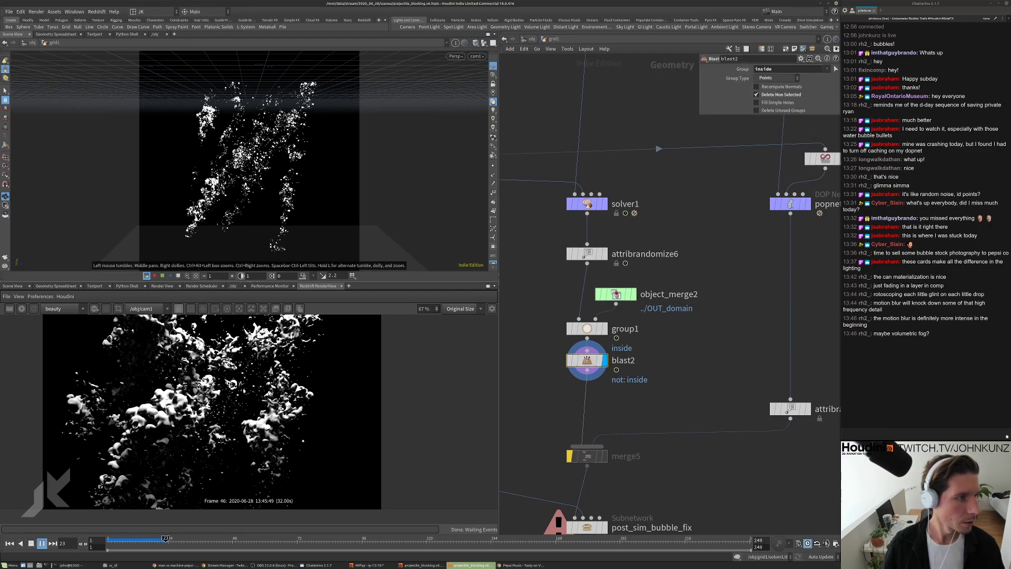
key(Up)
At frame 14, display distortion_bubble_fake_flow and inspect the small bubble particles up close in the viewport
middle_drag(546, 353, 555, 183)
middle_drag(542, 255, 555, 165)
scroll(645, 307, up, 1)
scroll(629, 308, down, 1)
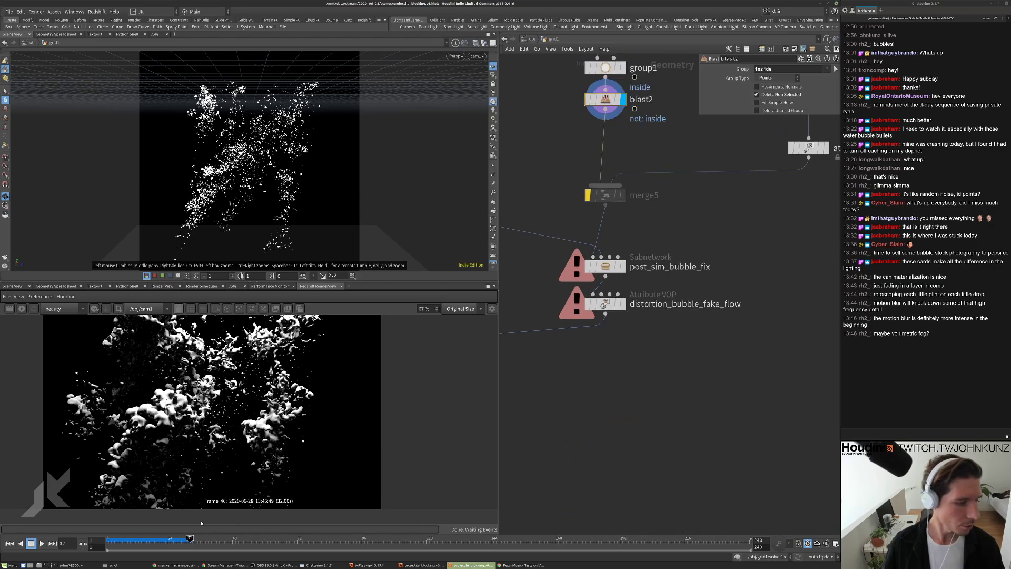
click(140, 541)
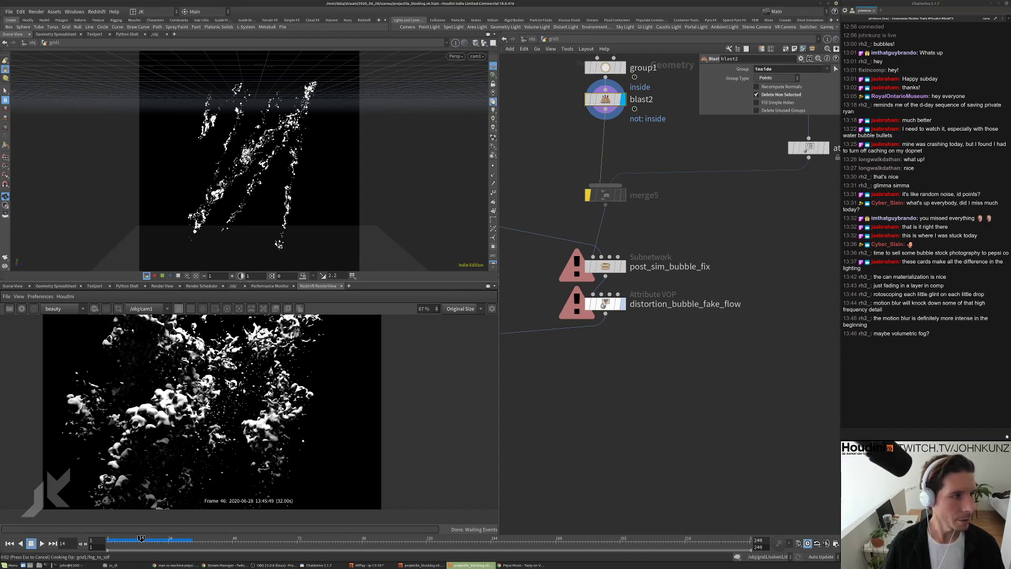
key(r)
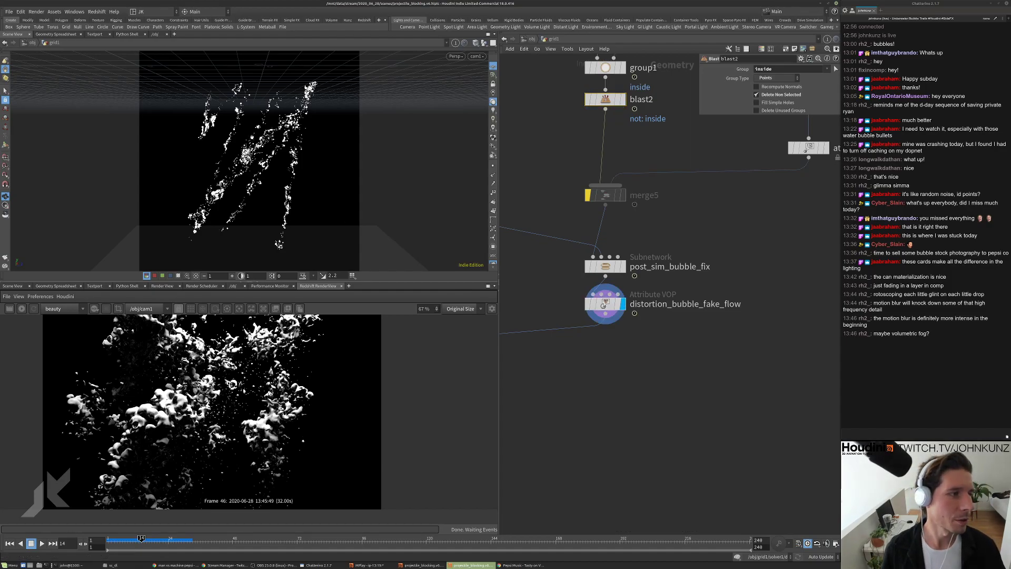
drag(255, 147, 291, 154)
right_drag(291, 154, 316, 171)
drag(316, 171, 308, 153)
In the pscale distribution of attribrandomize6, set Fit Value 0 To to 0.0085
middle_drag(631, 59, 599, 182)
click(573, 114)
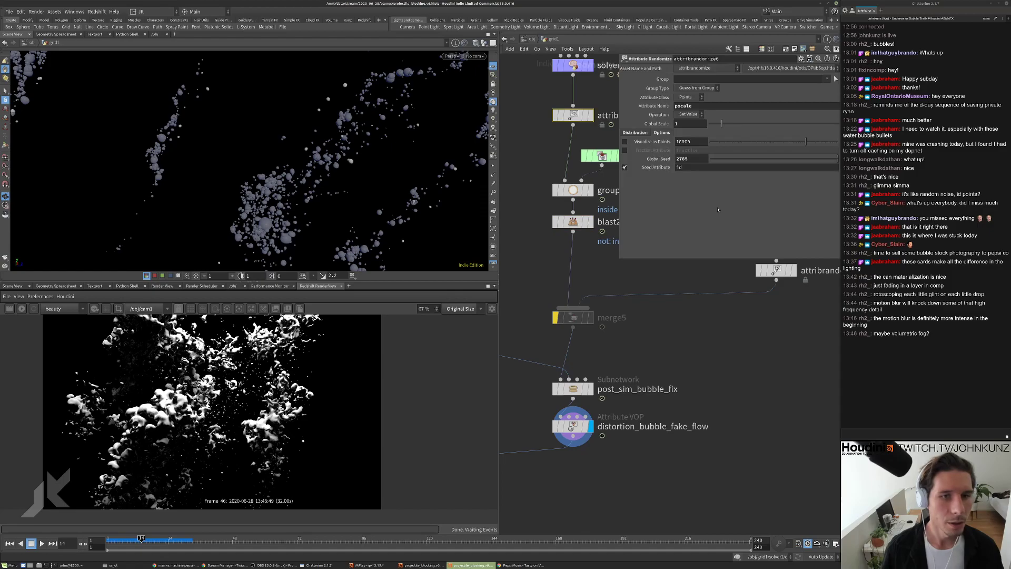
middle_drag(634, 266, 612, 274)
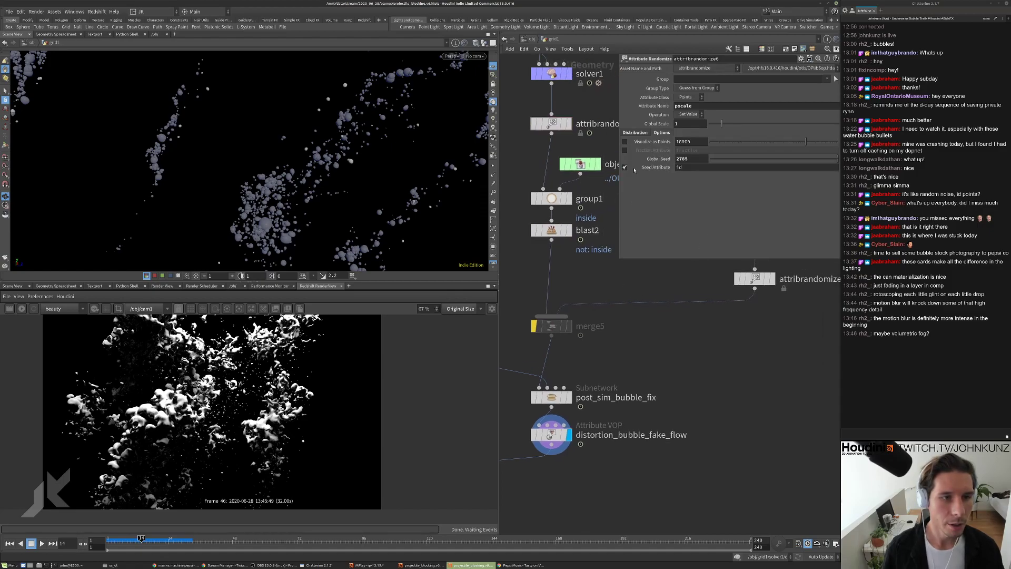
click(636, 132)
click(692, 161)
key(BackSpace)
text(85)
key(Return)
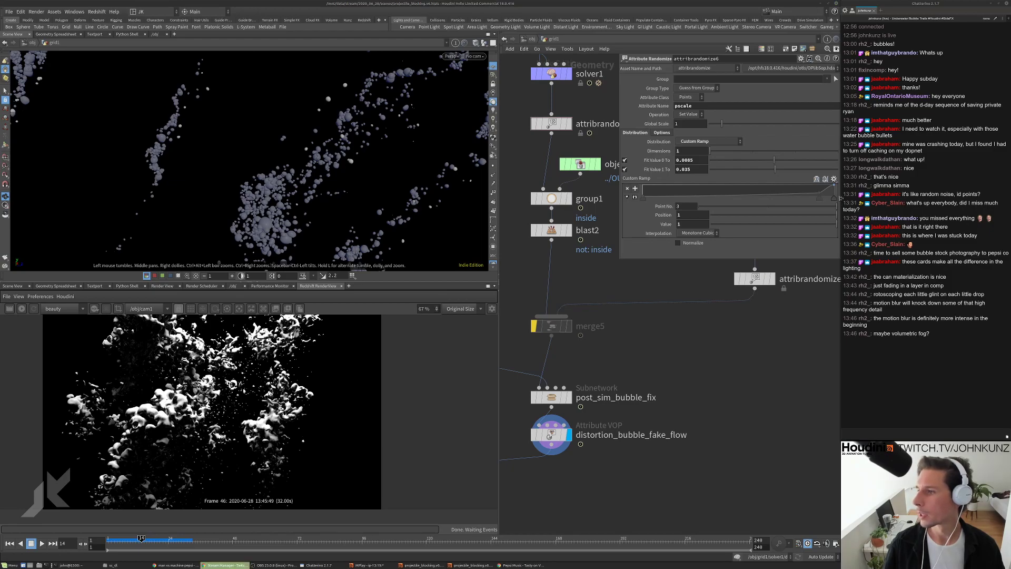
Review the node chain from distortion_bubble_fake_flow down to get_v_from_sim_vel_field, clamp_v_speed and bubble_rndr.v1
scroll(665, 326, down, 3)
middle_drag(544, 481, 781, 307)
scroll(641, 423, up, 4)
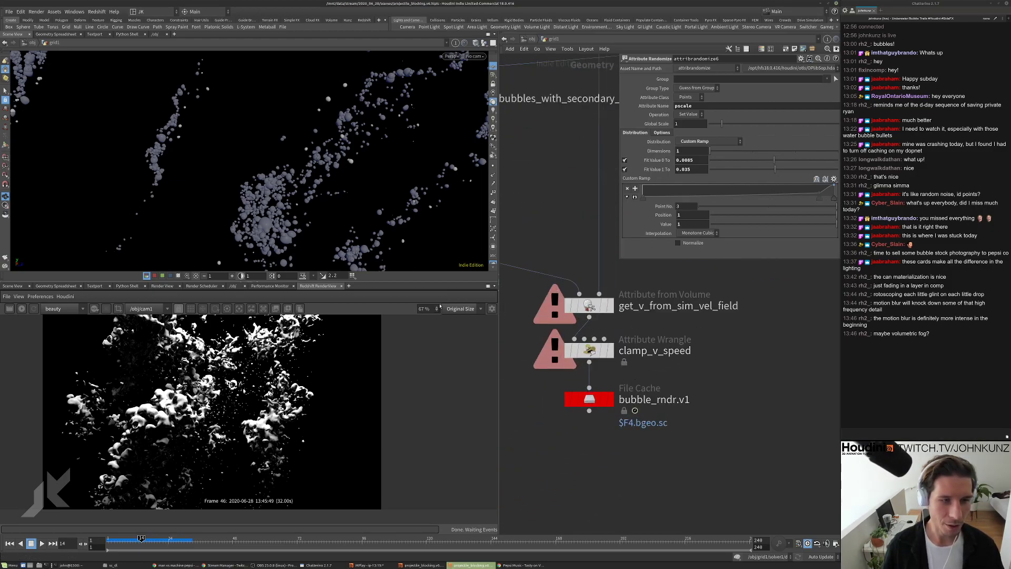
scroll(649, 380, down, 3)
middle_drag(748, 339, 712, 407)
middle_drag(720, 366, 655, 431)
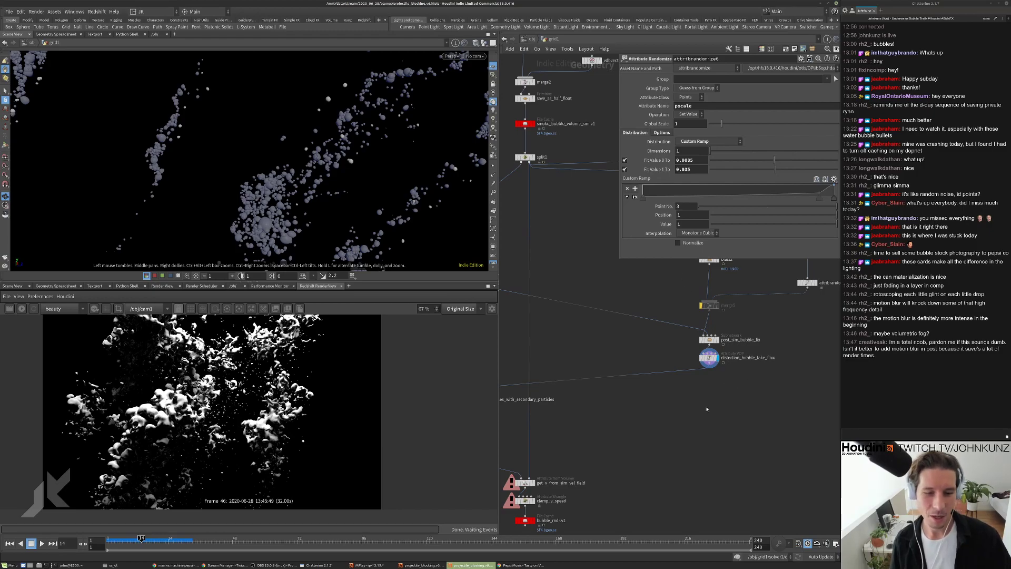
middle_drag(627, 411, 663, 382)
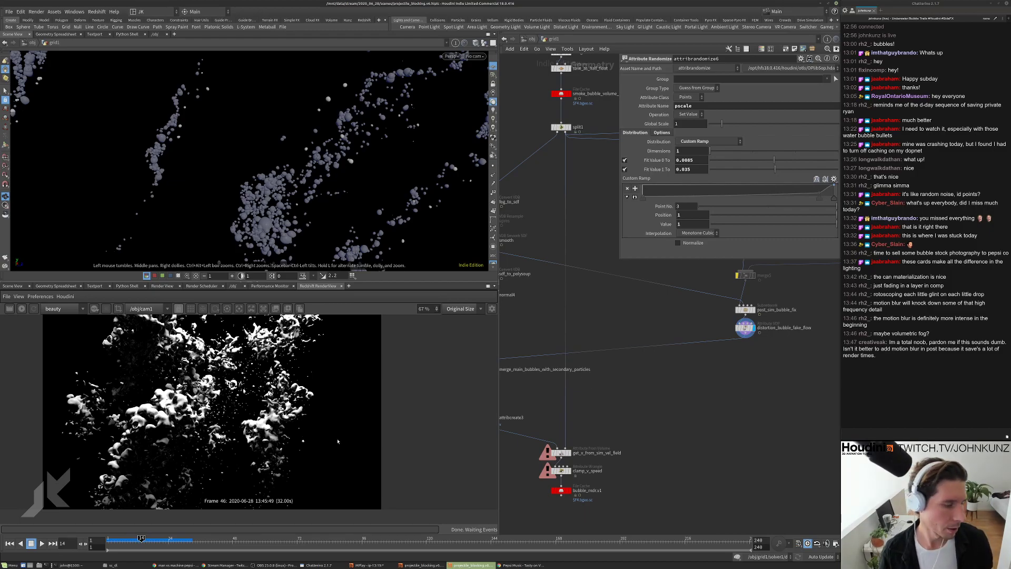
Look through the render view's Bloom and Photographic Exposure settings, trying Photographic Exposure and switching it off again
click(492, 308)
scroll(250, 417, up, 3)
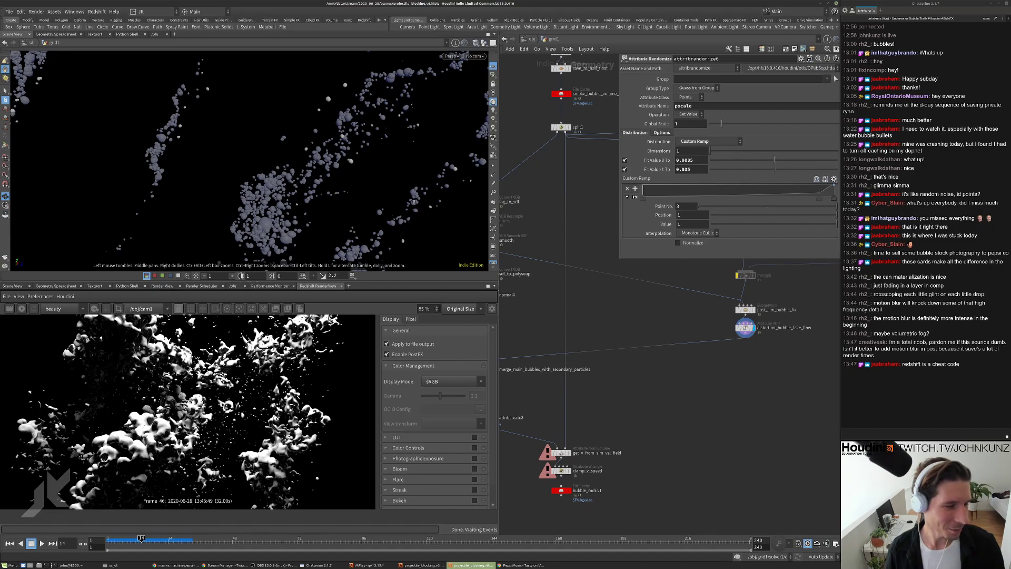
scroll(188, 411, down, 3)
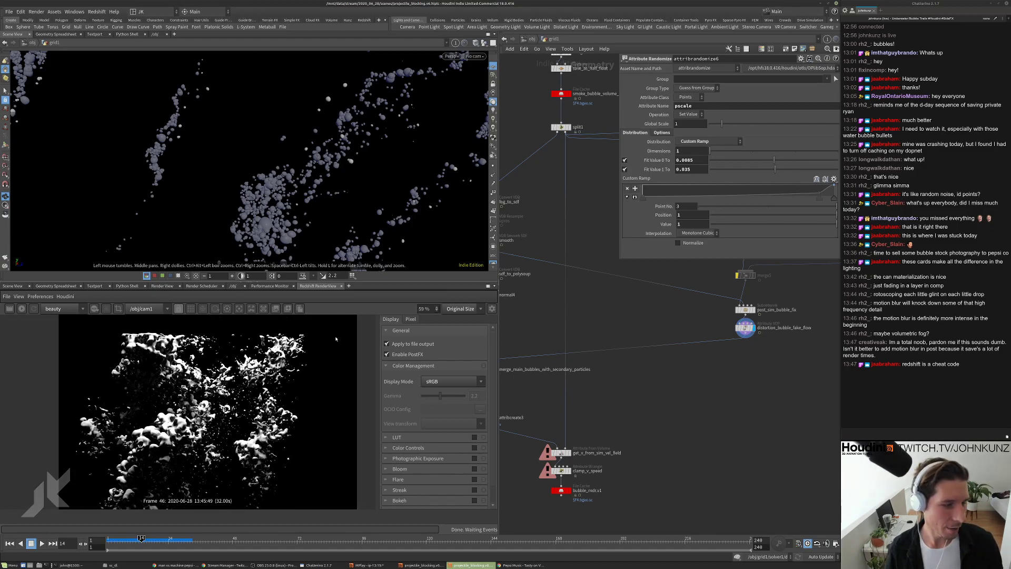
click(475, 458)
scroll(460, 451, down, 2)
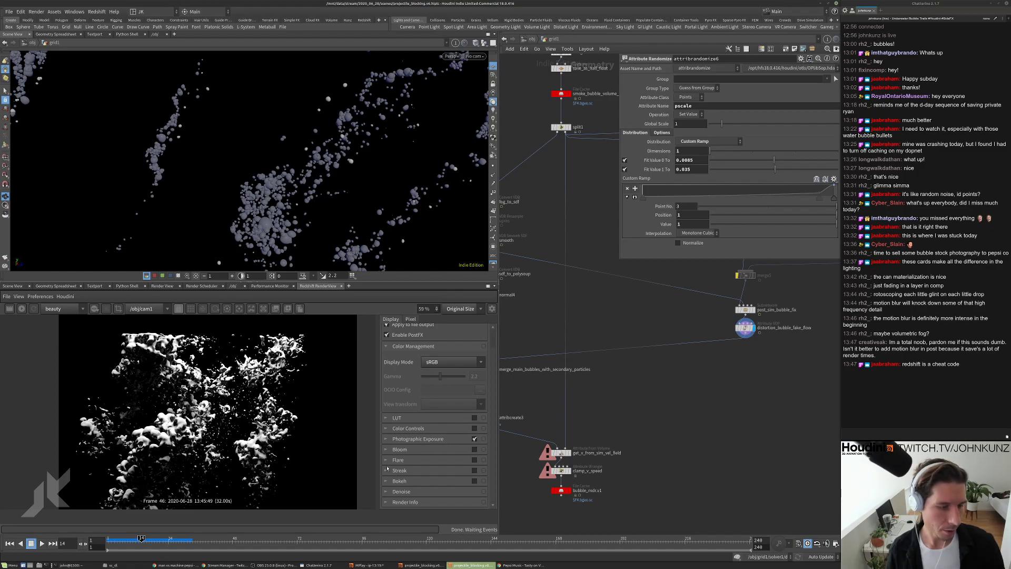
click(387, 449)
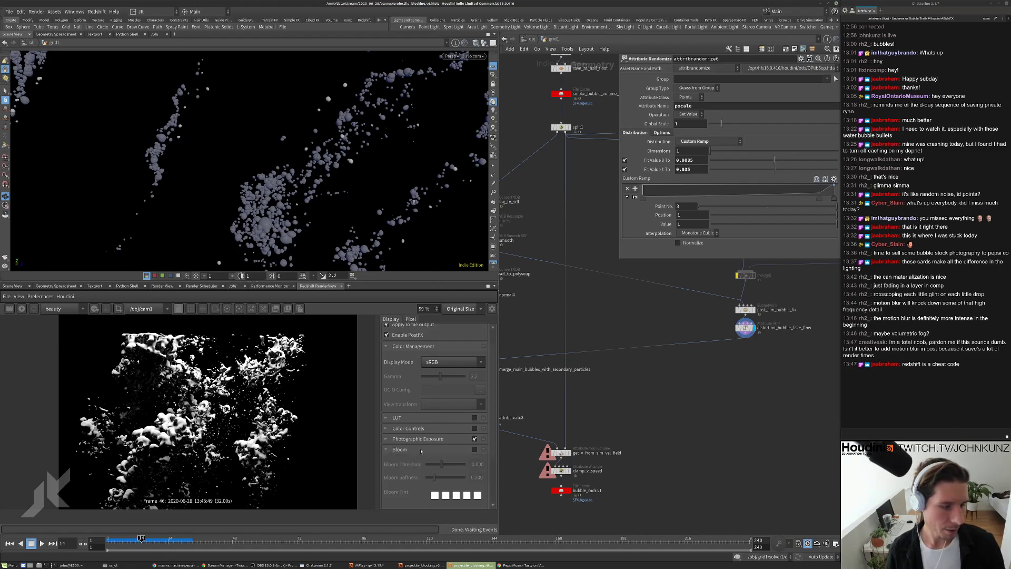
click(387, 449)
click(405, 440)
click(475, 440)
Display the bubble_rndr.v1 file cache and look at the bubble trails through cam1
middle_drag(643, 422, 630, 360)
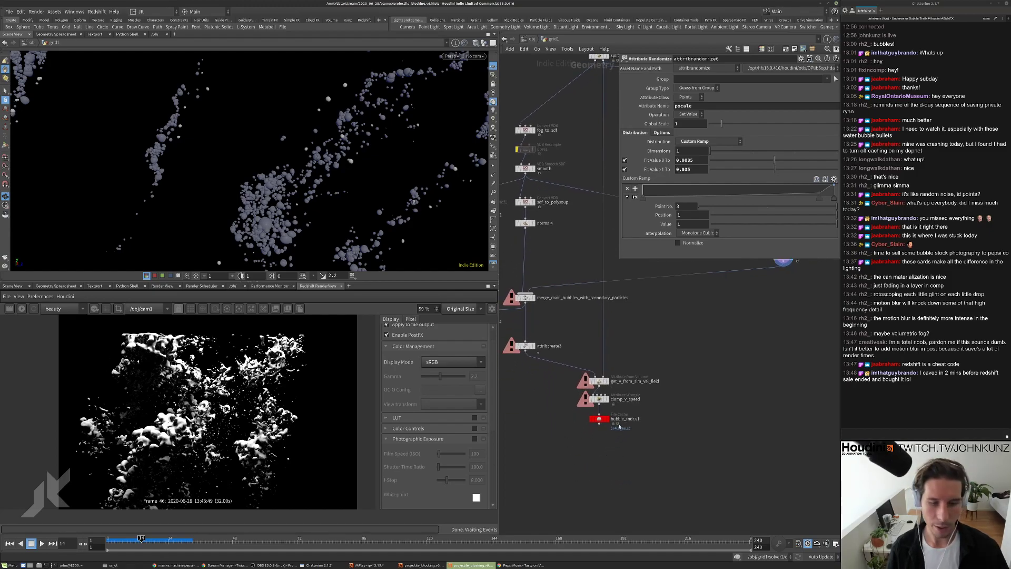
click(600, 420)
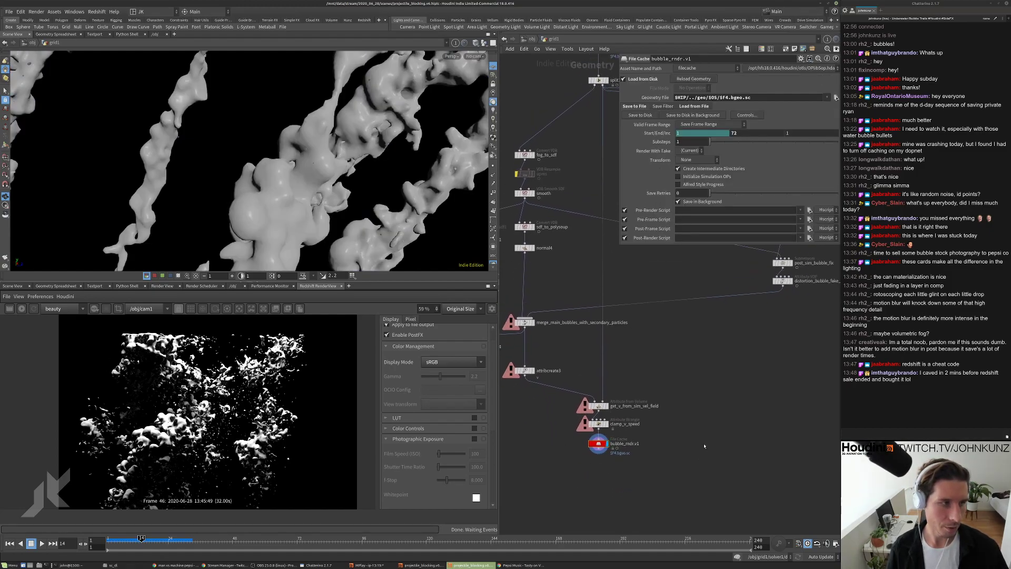
click(474, 57)
click(487, 70)
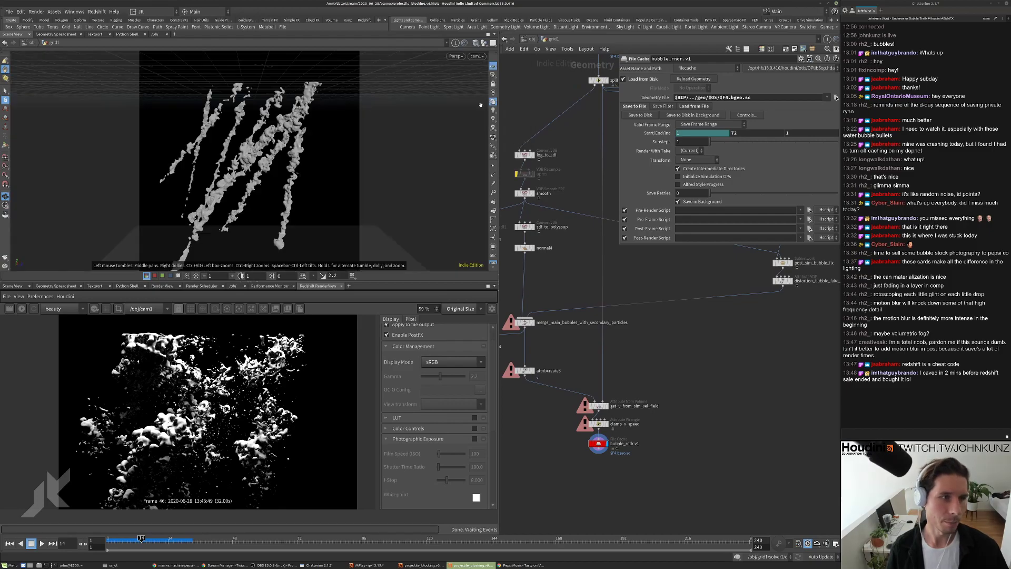
Set the Density Scale of the scatter3 node to 140000
middle_drag(705, 378, 703, 312)
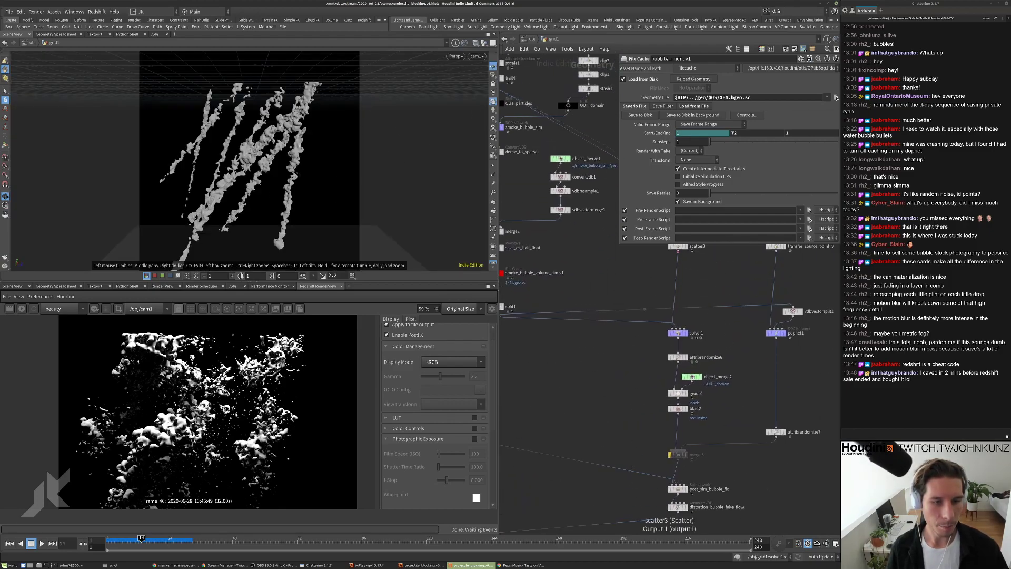
click(677, 246)
double_click(750, 96)
text(140000)
key(Return)
scroll(600, 347, down, 2)
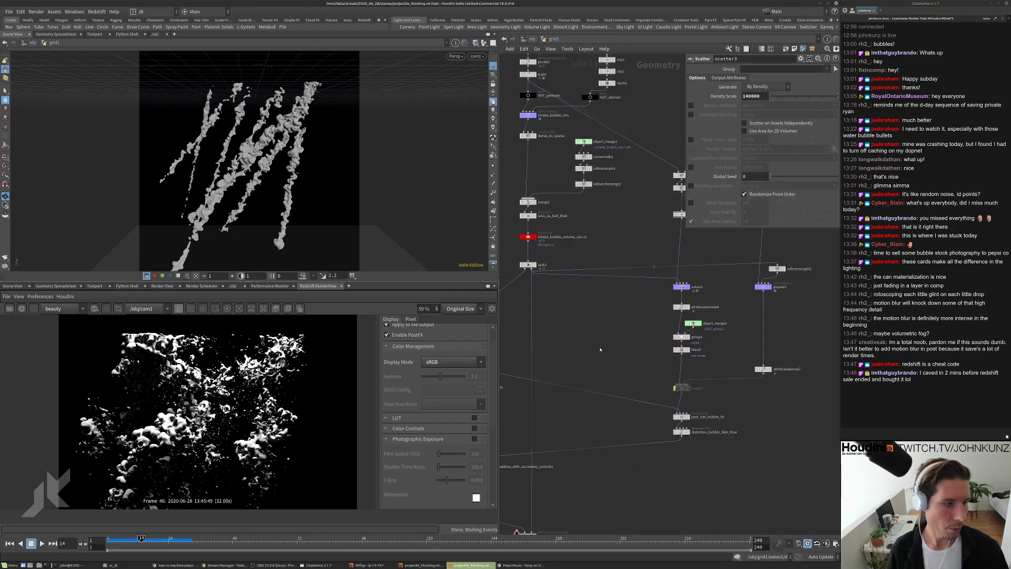
Examine the frame 46 render up close and review the bubble_rndr.v1 cache settings and its upstream nodes
scroll(600, 347, down, 1)
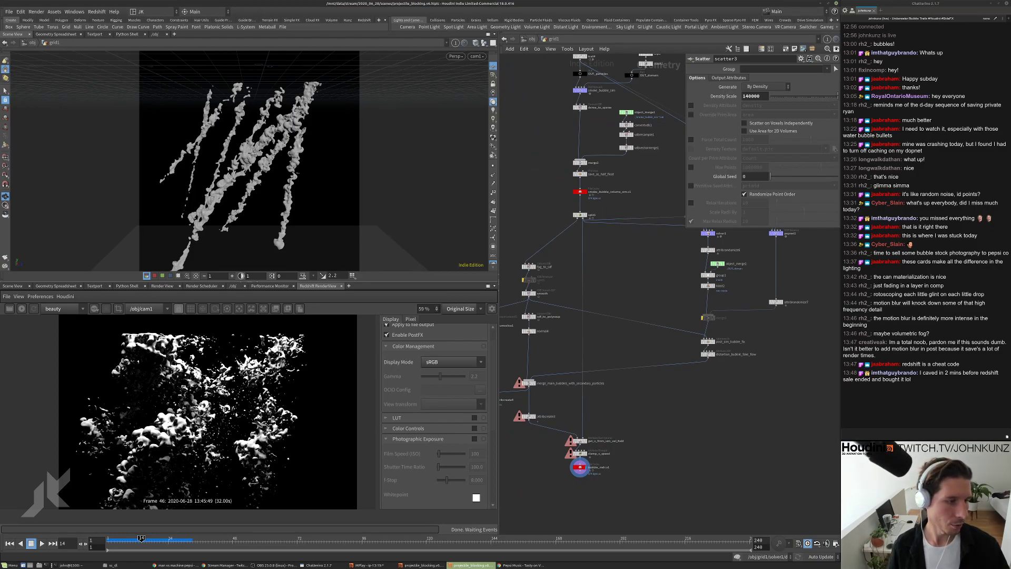
scroll(416, 405, down, 3)
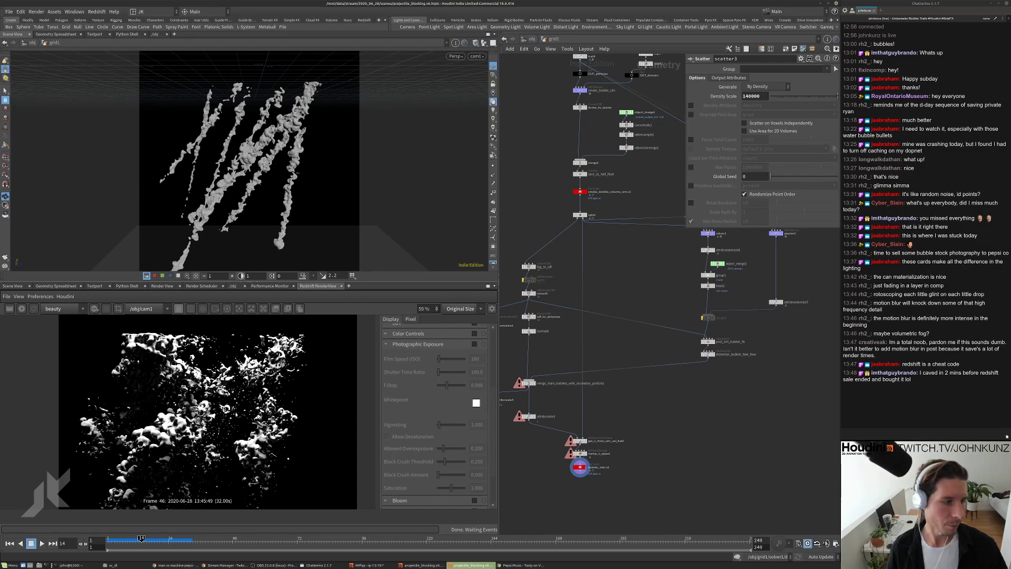
scroll(211, 410, up, 2)
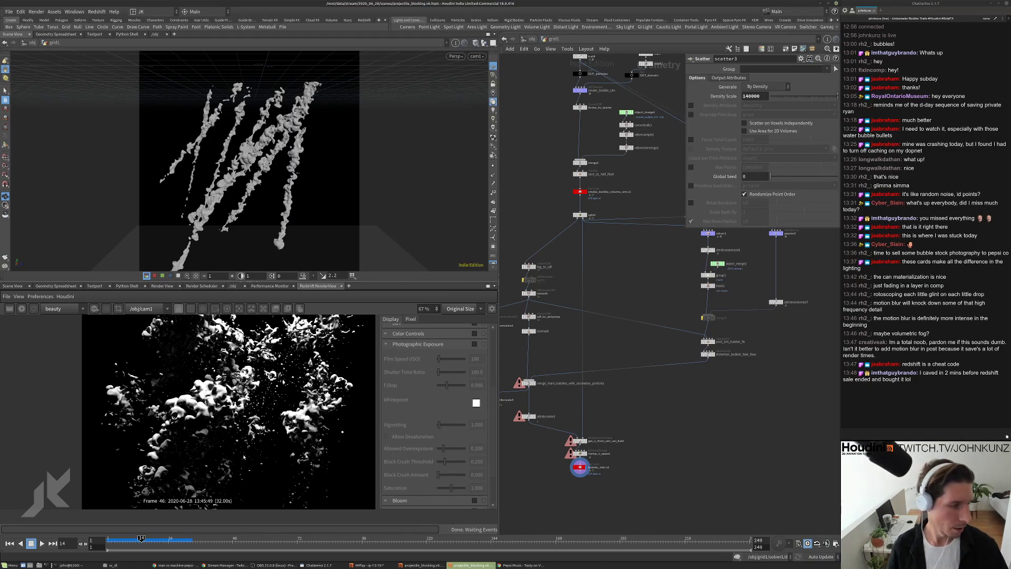
scroll(579, 494, up, 4)
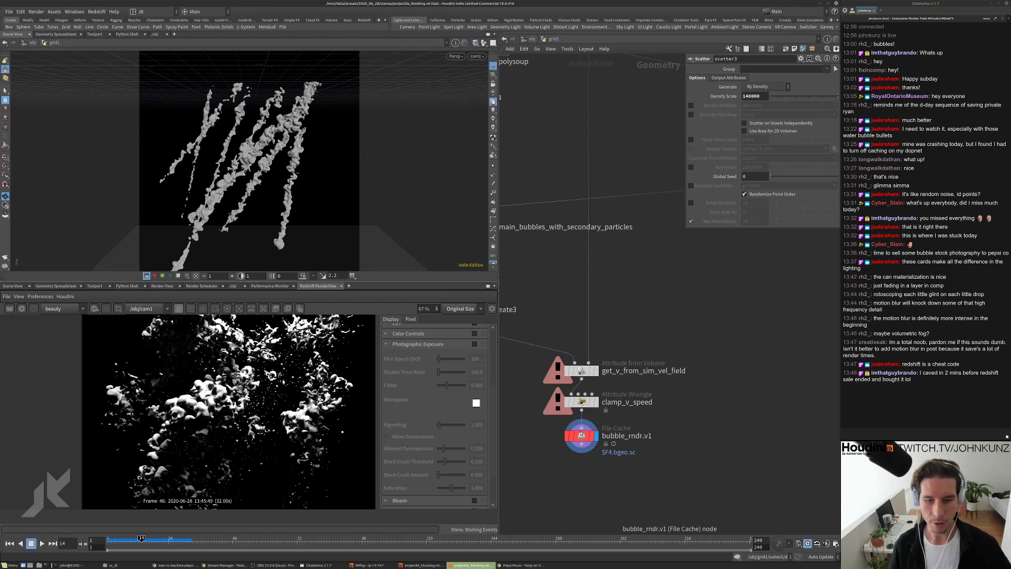
click(581, 435)
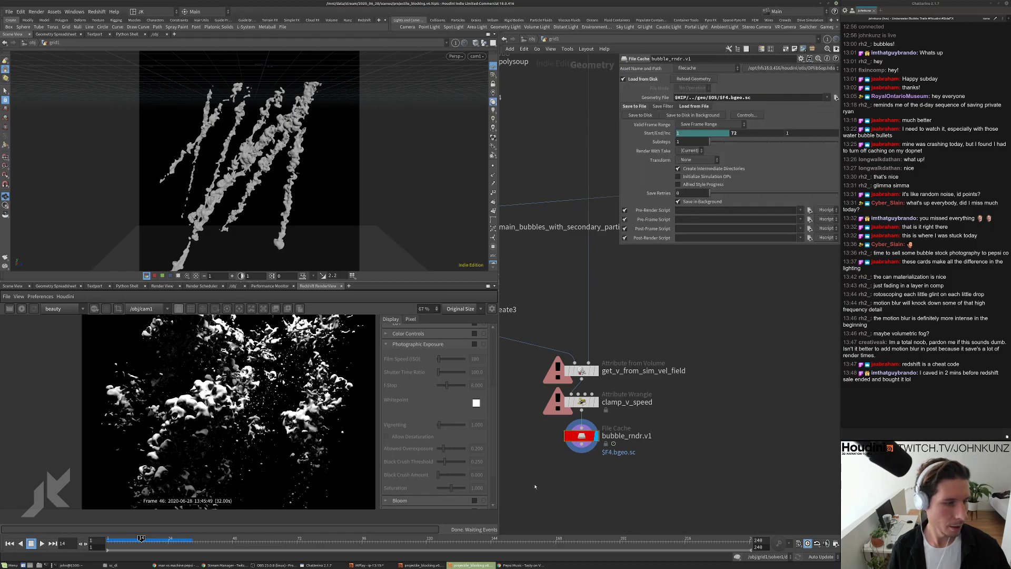
middle_drag(535, 487, 563, 446)
scroll(236, 400, down, 2)
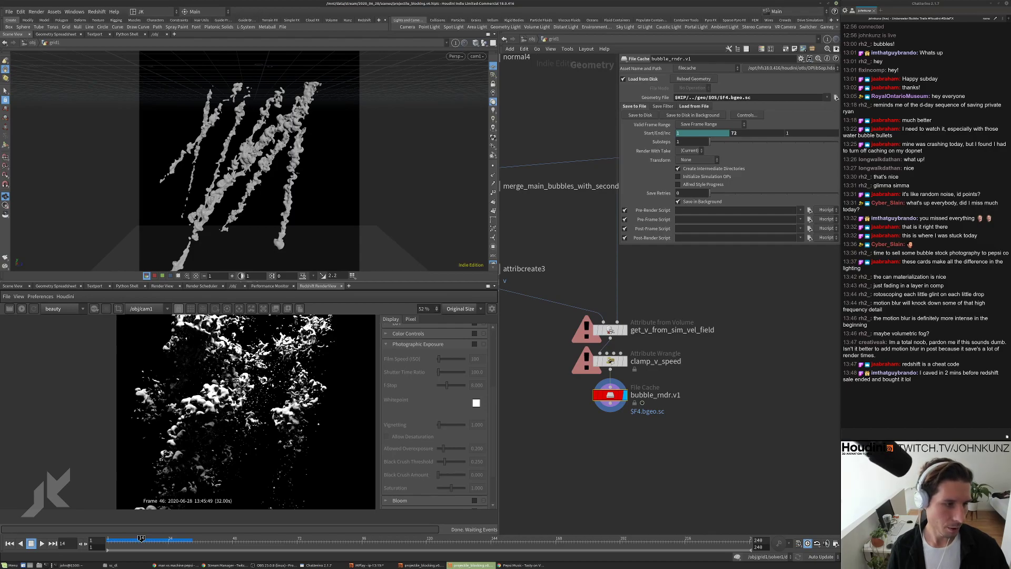
scroll(435, 411, up, 3)
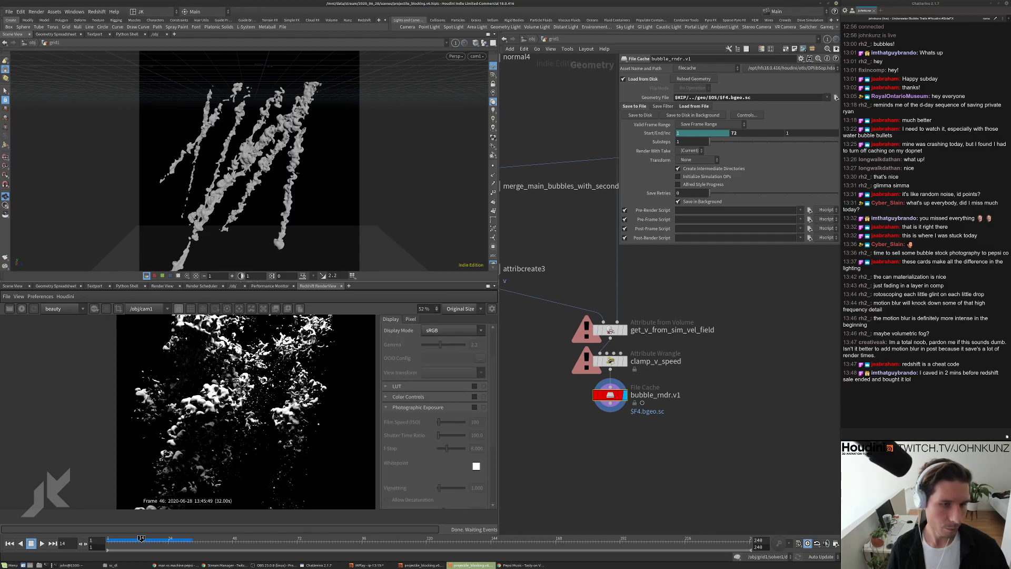
scroll(579, 500, down, 5)
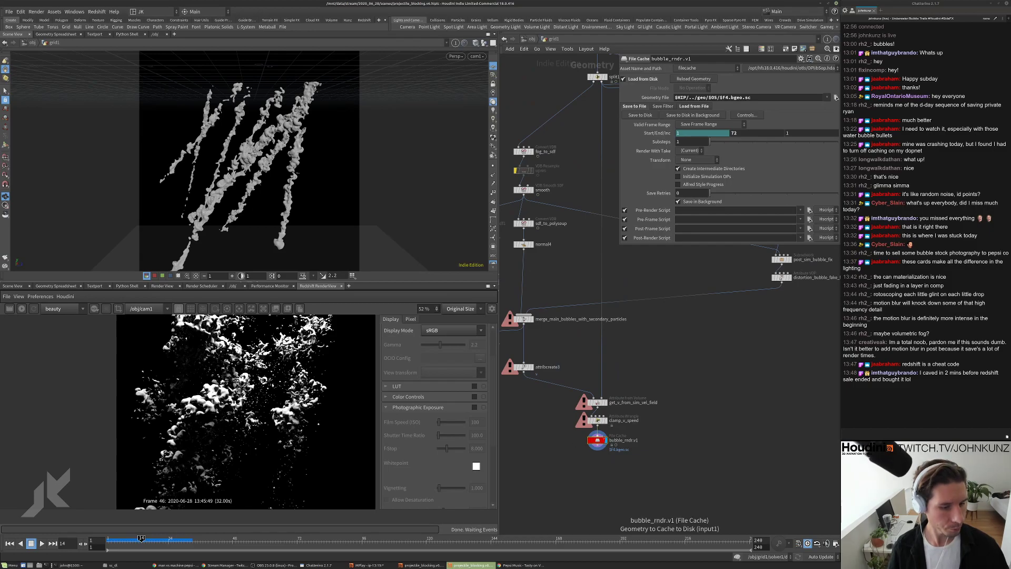
Close the other projectile_blocking window and save the current scene file
click(422, 565)
click(836, 3)
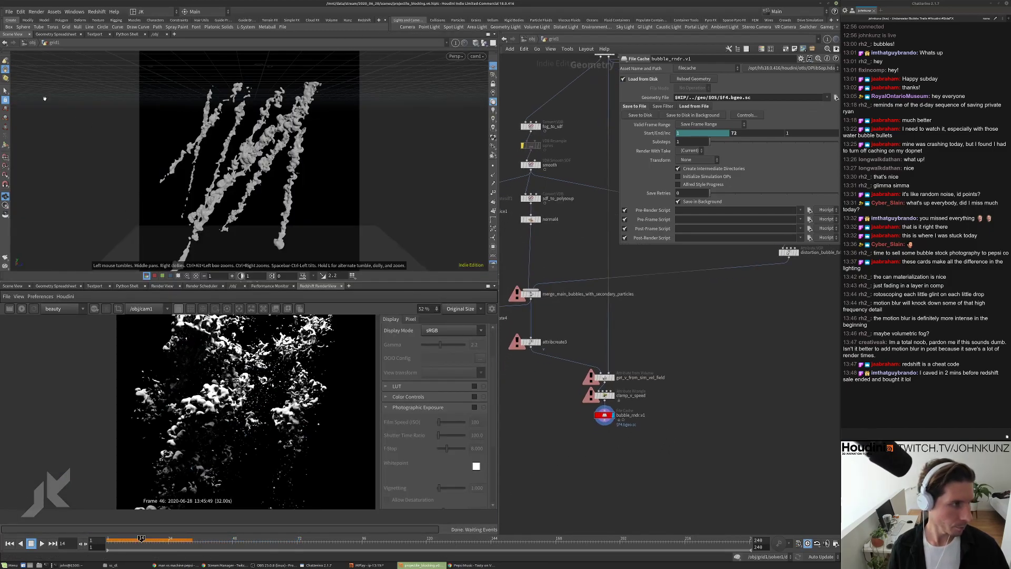
click(9, 11)
click(24, 51)
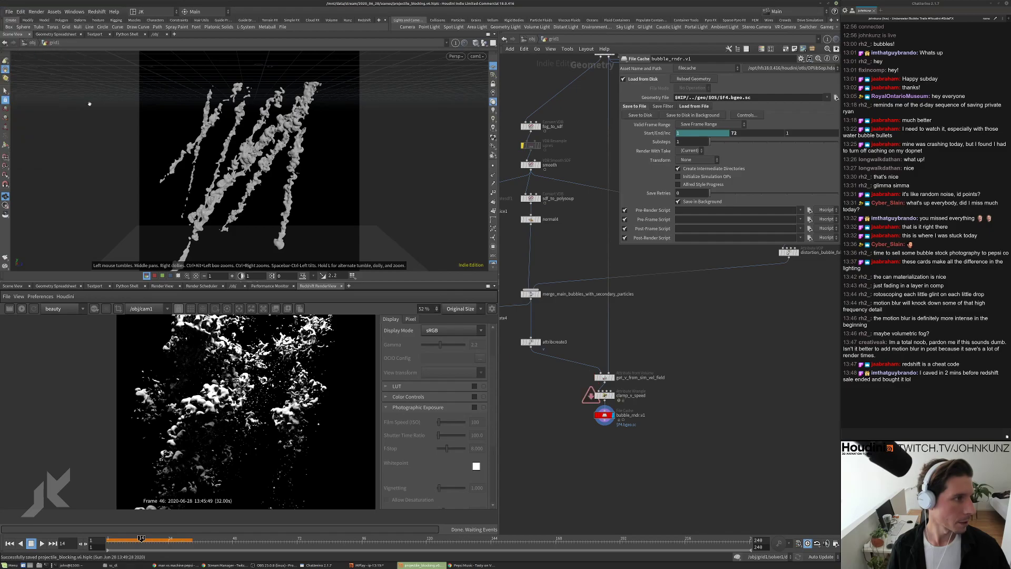
Write the bubble_rndr.v1 file cache to disk in the background, erasing and replacing the existing cache
scroll(607, 419, up, 3)
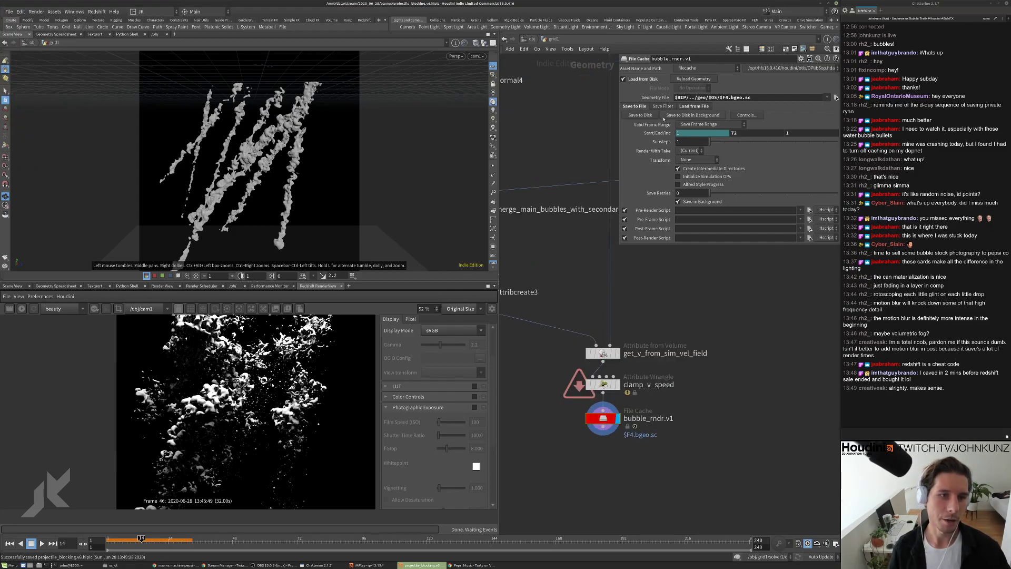
click(667, 115)
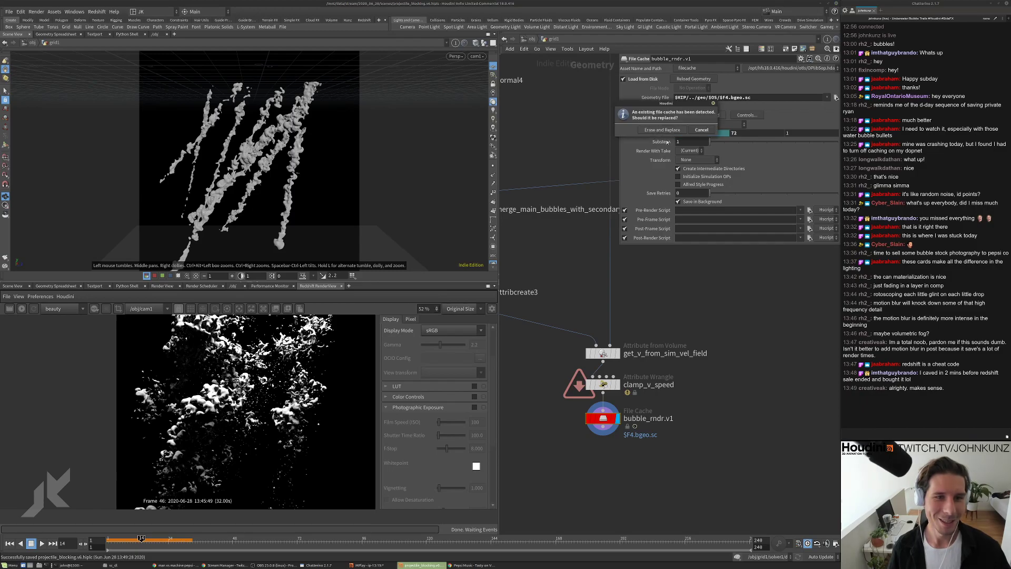
key(Return)
click(703, 173)
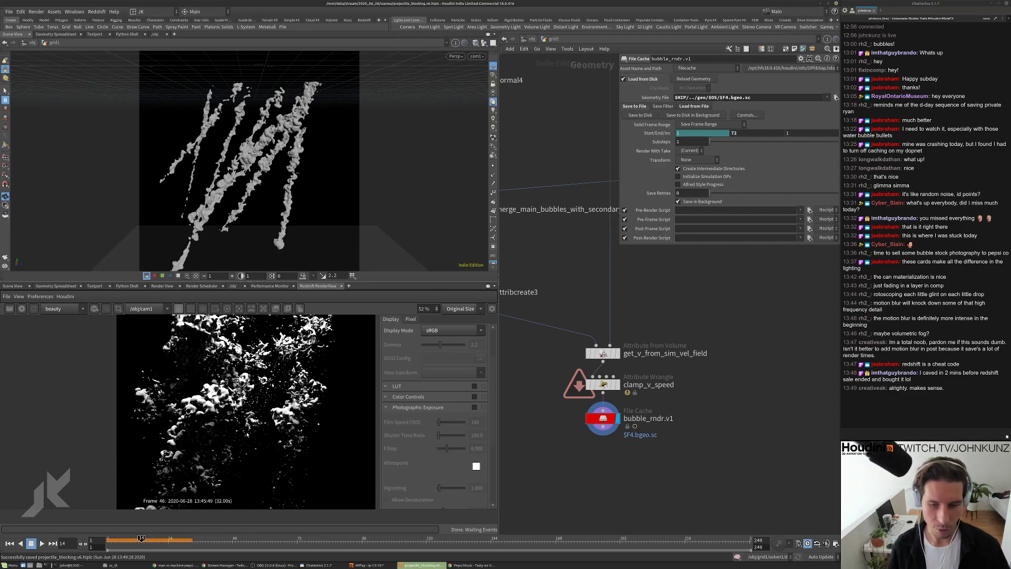
Examine the frame 46 render at different magnifications and check grid1's render settings at the object level
scroll(230, 460, down, 10)
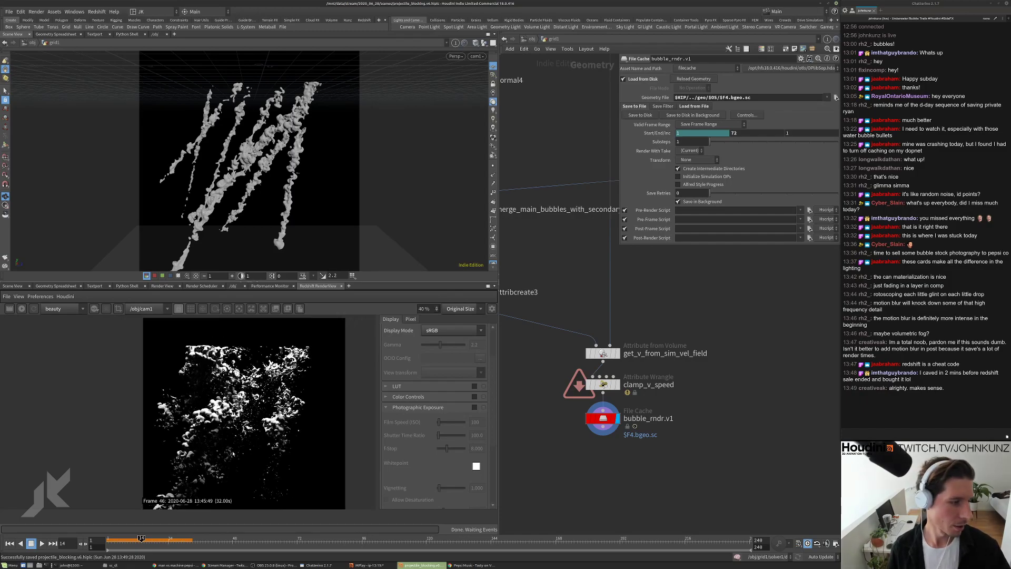
scroll(231, 464, up, 12)
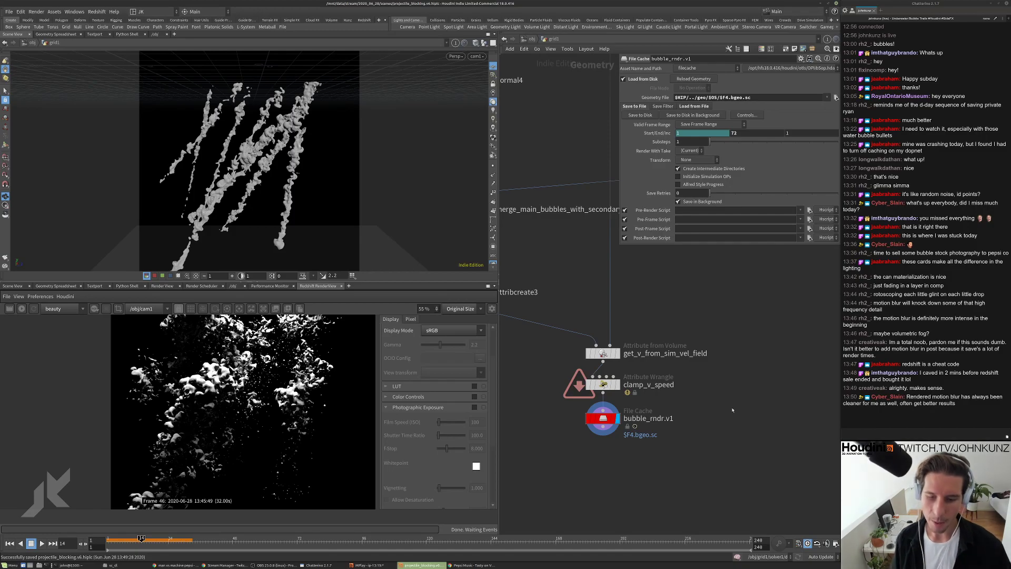
scroll(732, 410, down, 2)
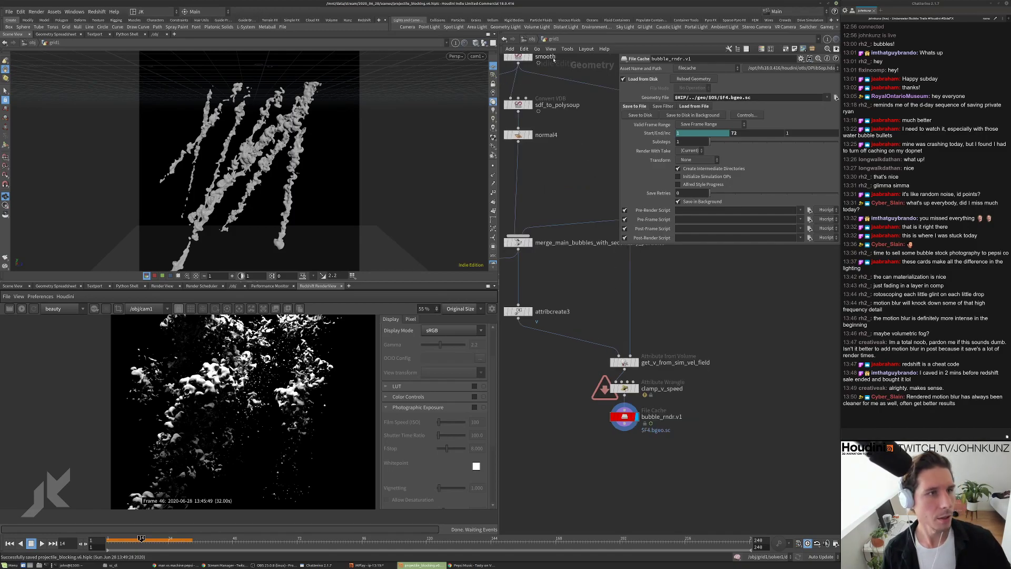
click(532, 40)
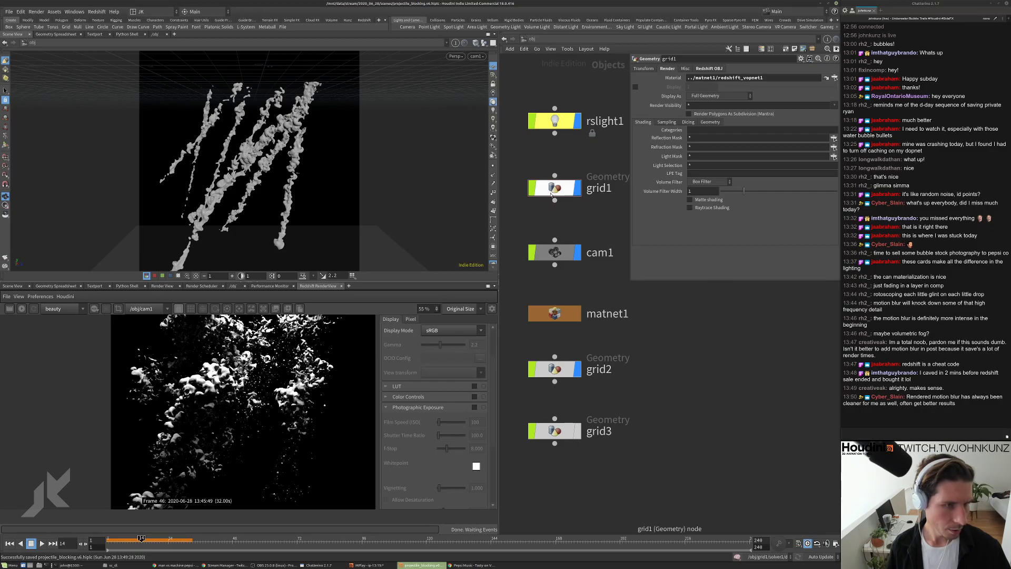
double_click(555, 369)
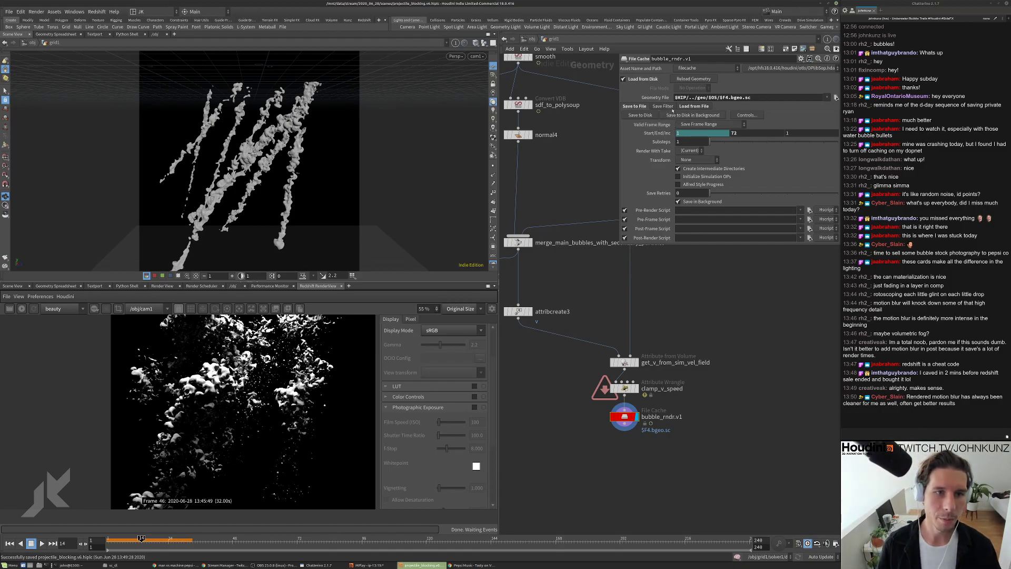
Check the caching progress of bubble_rndr.v1 by listing its geometry files individually, sorted by last modified date
click(673, 108)
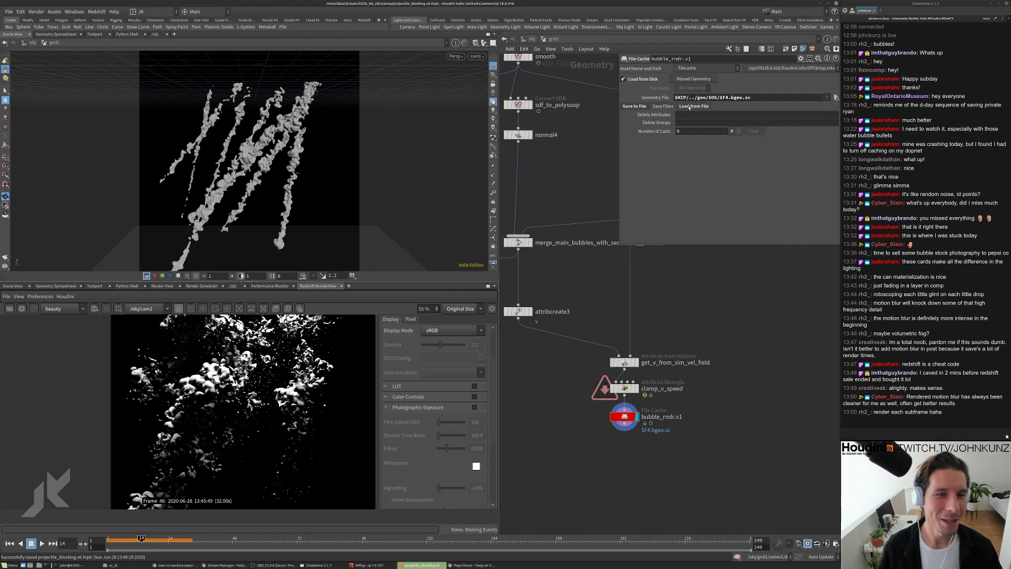
click(634, 106)
click(836, 98)
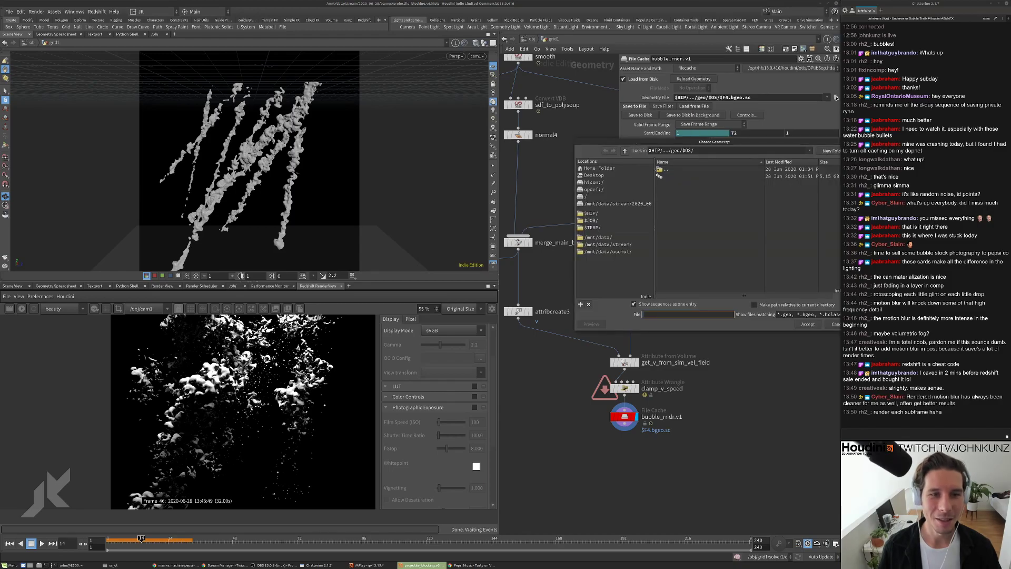
click(566, 297)
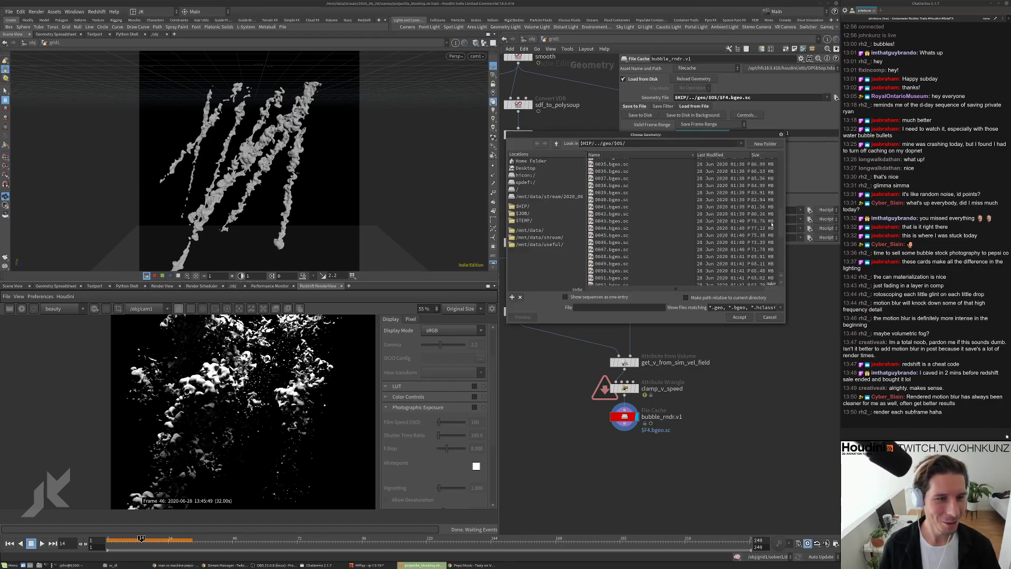
click(729, 155)
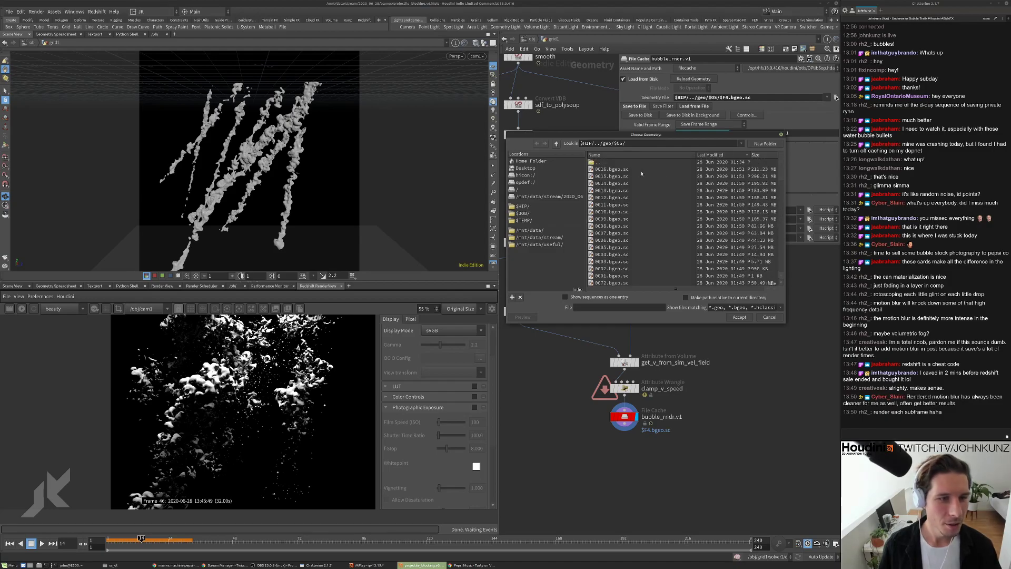
key(XF86AudioRaiseVolume)
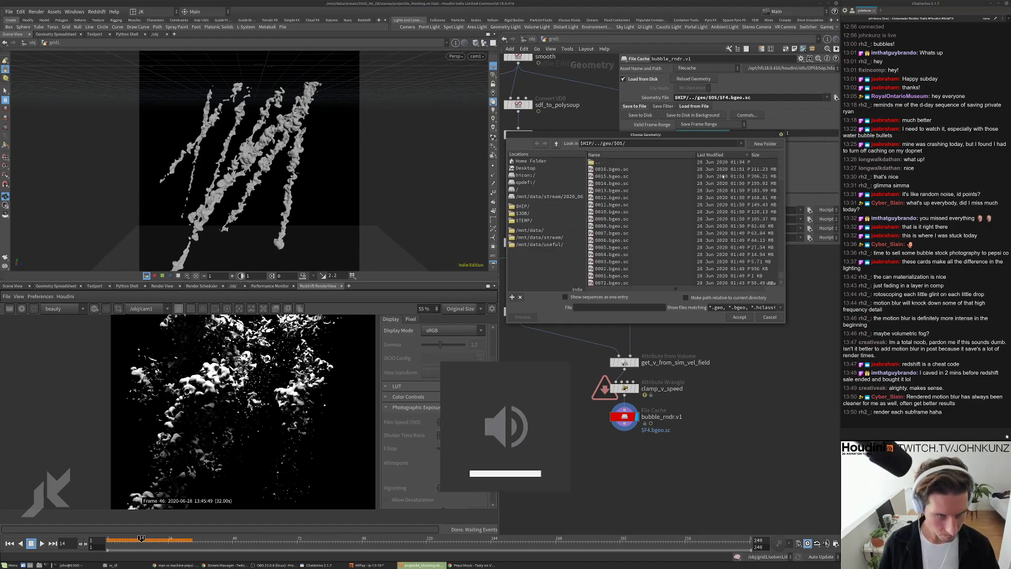
key(XF86AudioRaiseVolume)
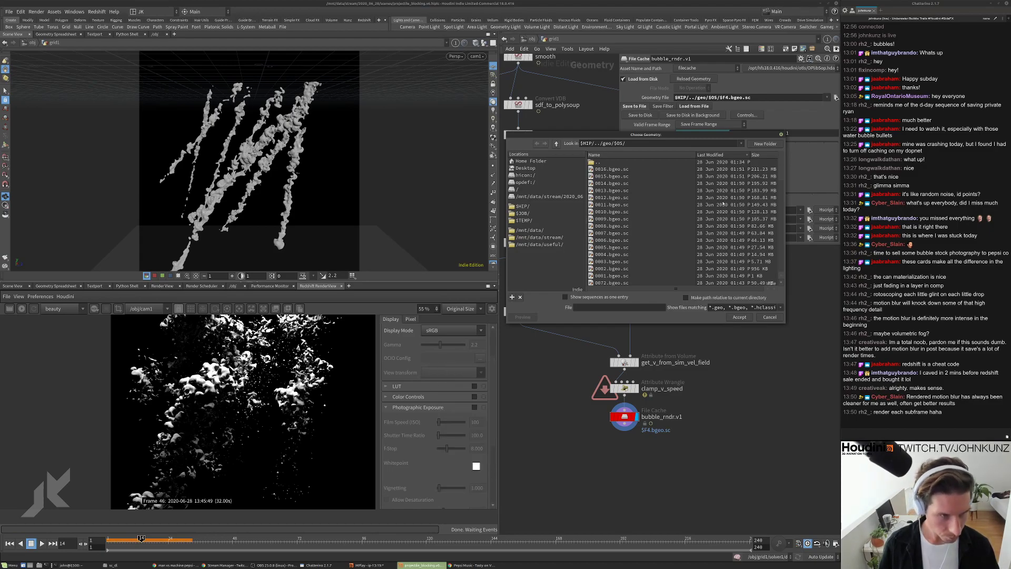
click(769, 317)
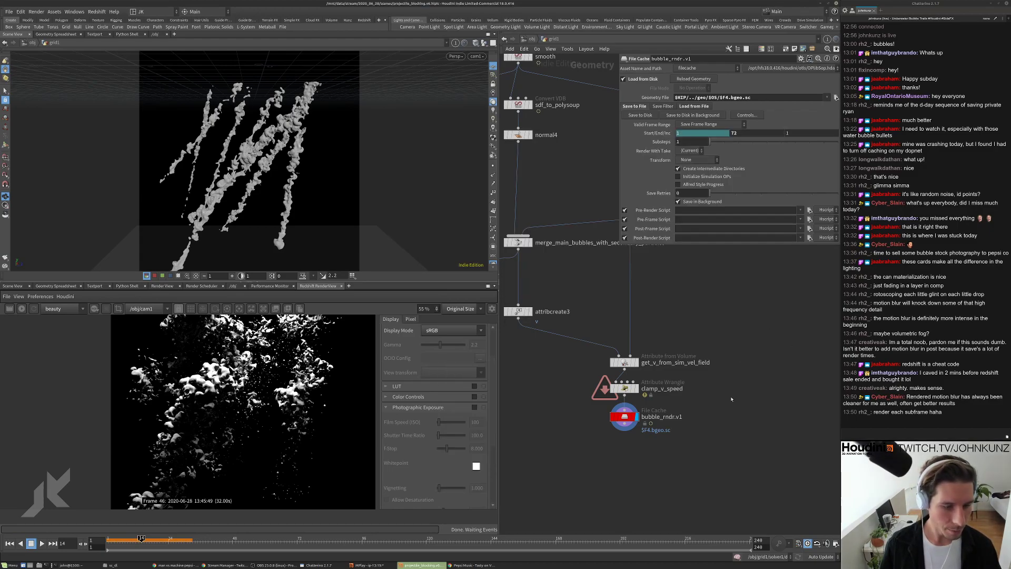
Go to frame 15 with the bubble_rndr.v1 cache displayed
middle_drag(768, 320, 779, 281)
click(144, 541)
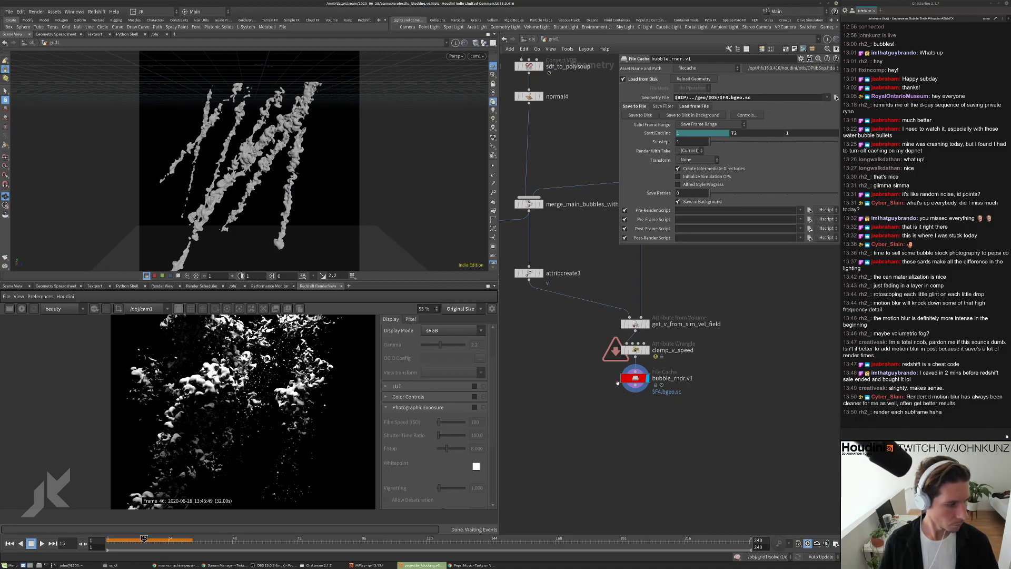
Render frame 15 through /obj/cam1 in the Redshift RenderView and inspect the overall bubble trails
middle_drag(641, 458, 658, 401)
middle_drag(692, 347, 682, 398)
scroll(634, 448, down, 5)
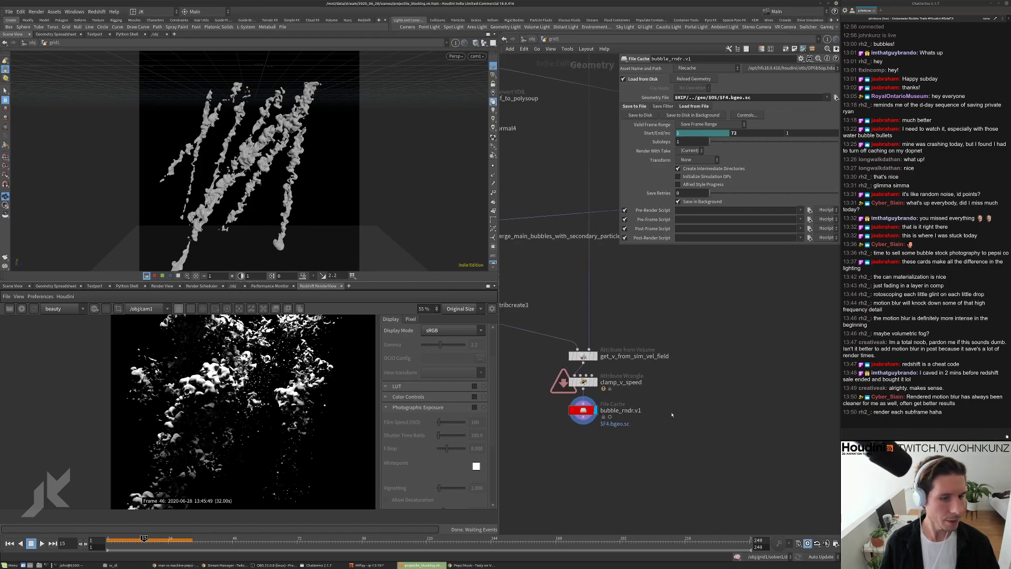
click(21, 309)
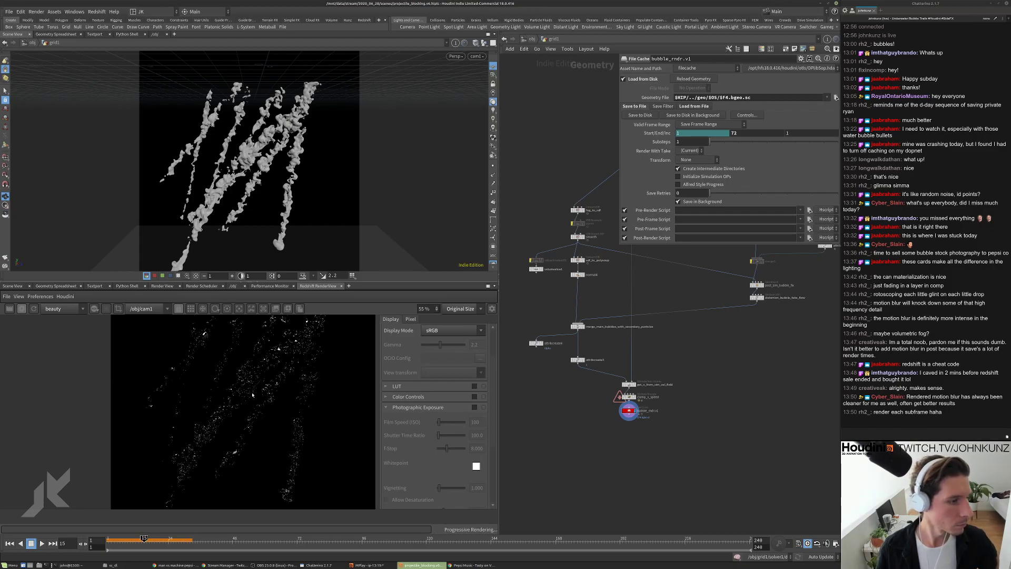
scroll(280, 342, up, 2)
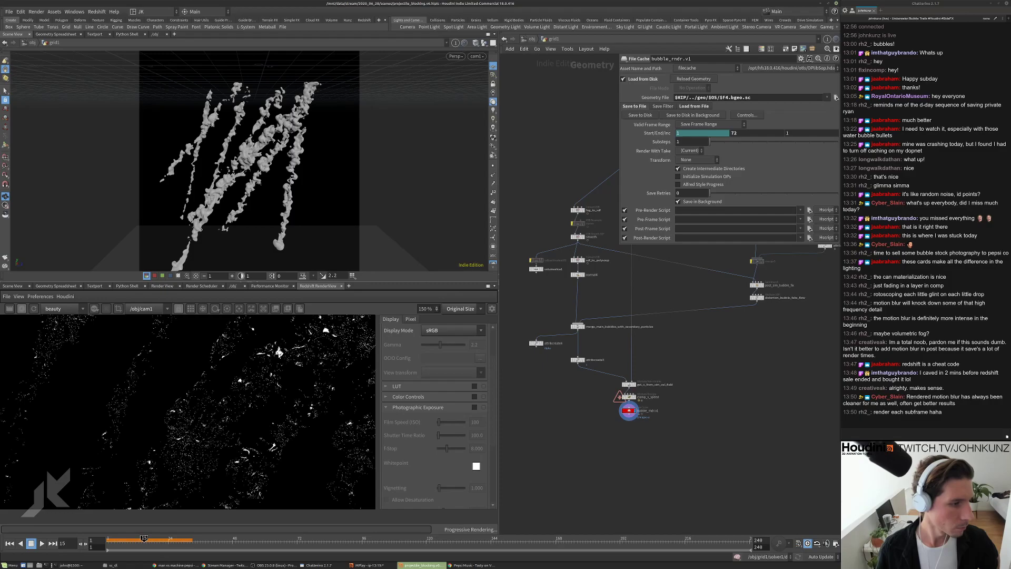
scroll(245, 388, down, 2)
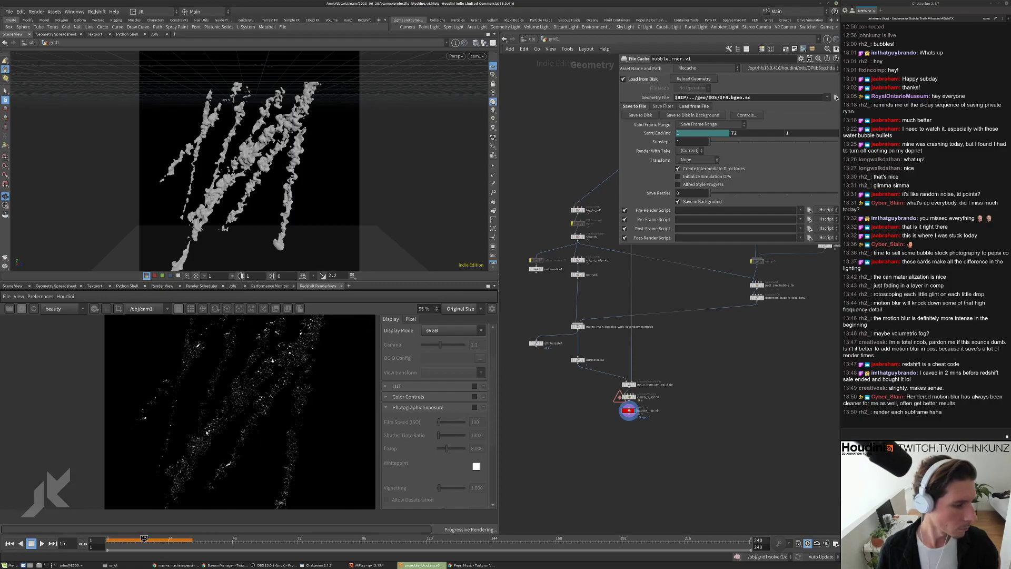
scroll(200, 343, up, 15)
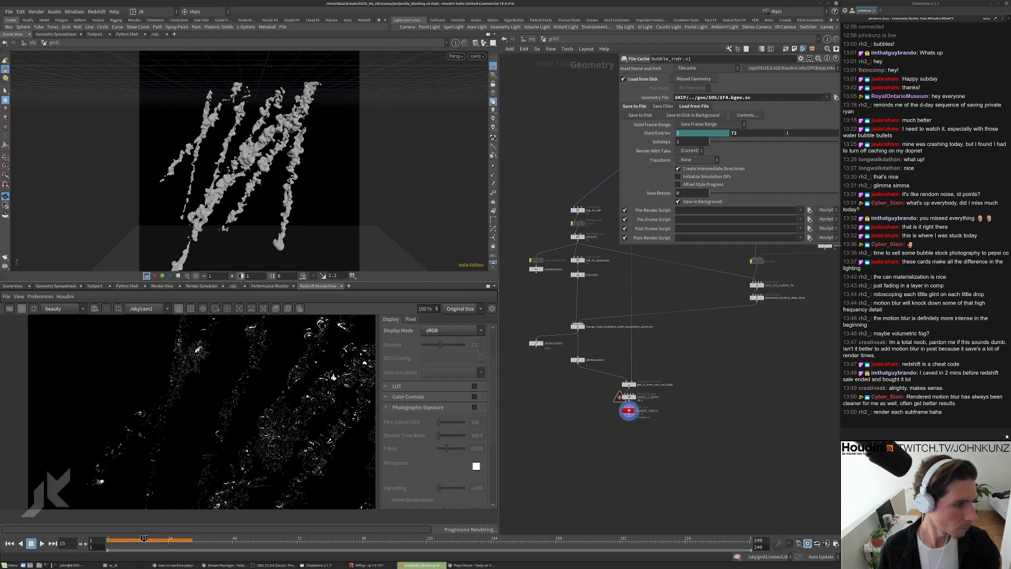
scroll(200, 342, down, 10)
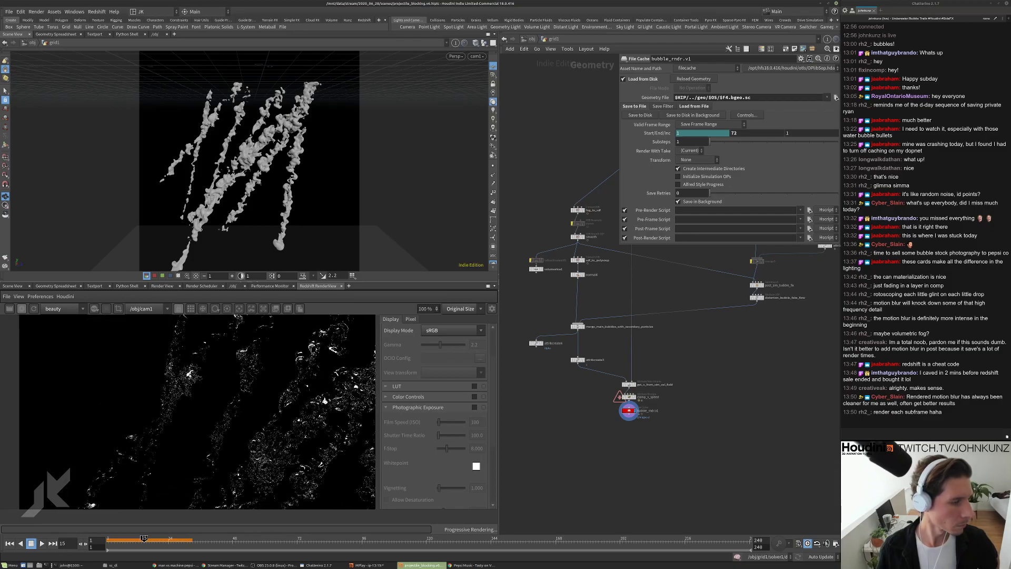
Restrict the frame 15 render to a small crop region around the bright, dense bubble cluster in the central trails
click(118, 308)
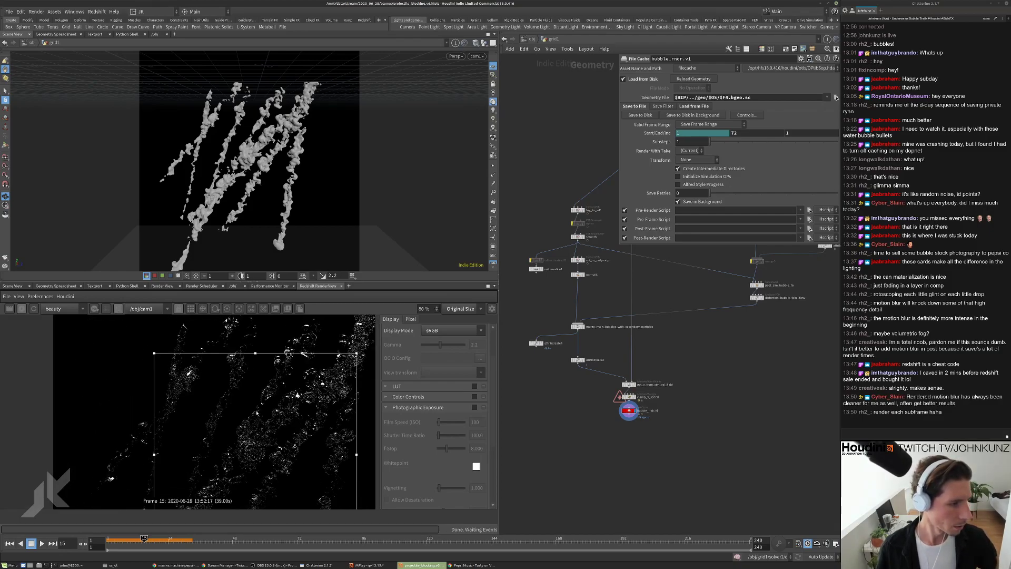
scroll(232, 420, down, 2)
drag(196, 363, 346, 423)
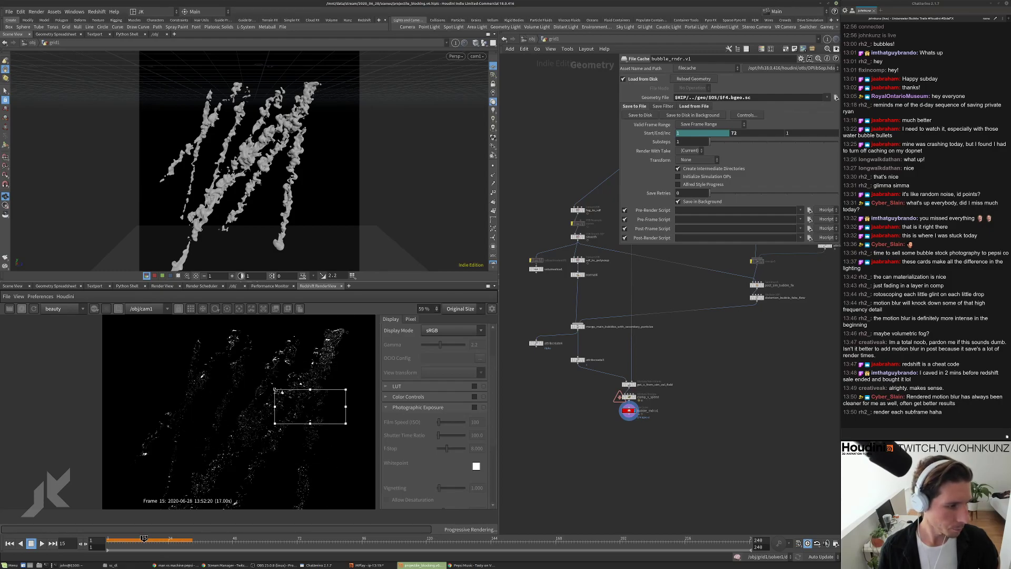
scroll(285, 401, up, 11)
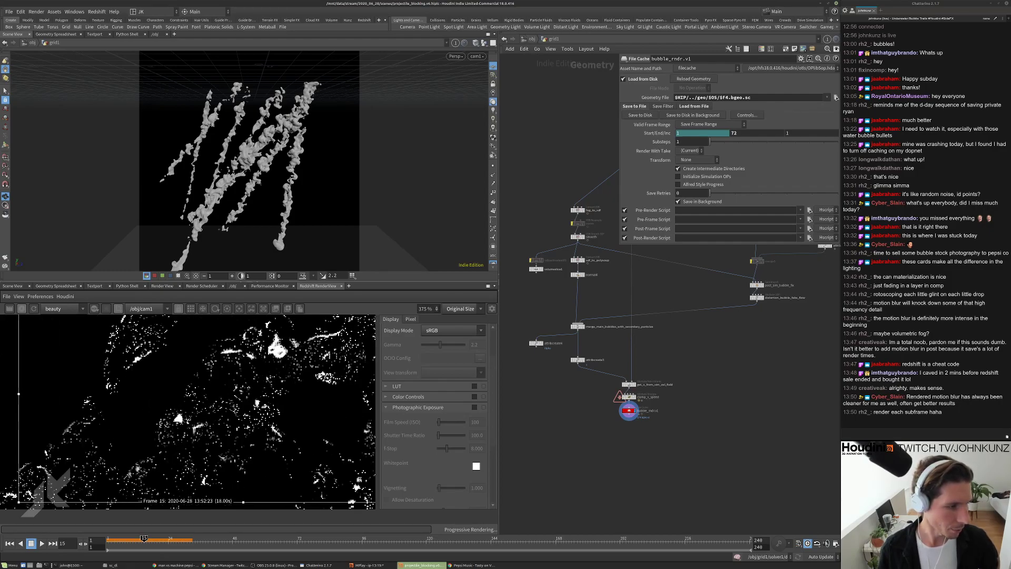
scroll(246, 383, down, 4)
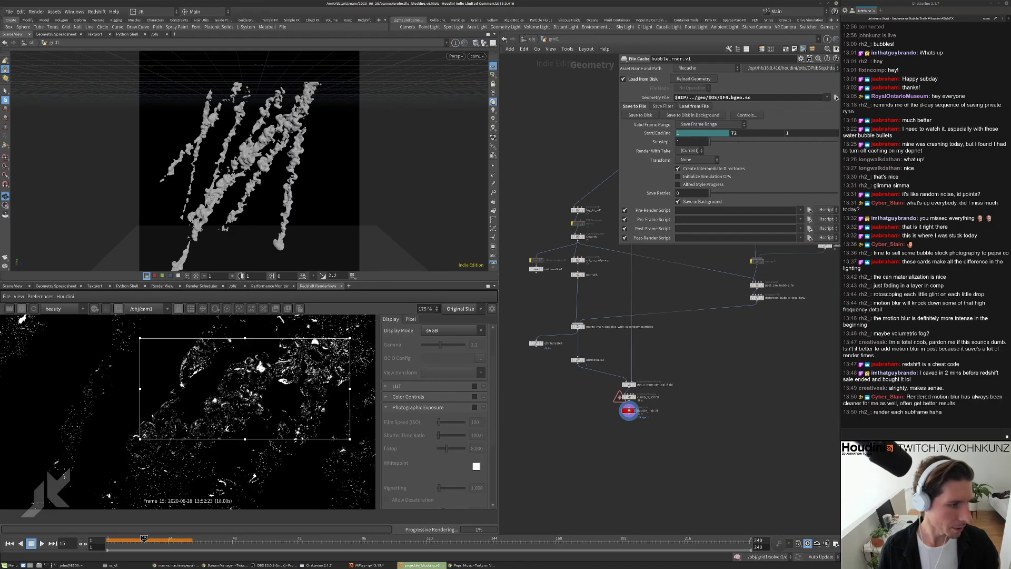
drag(141, 339, 218, 349)
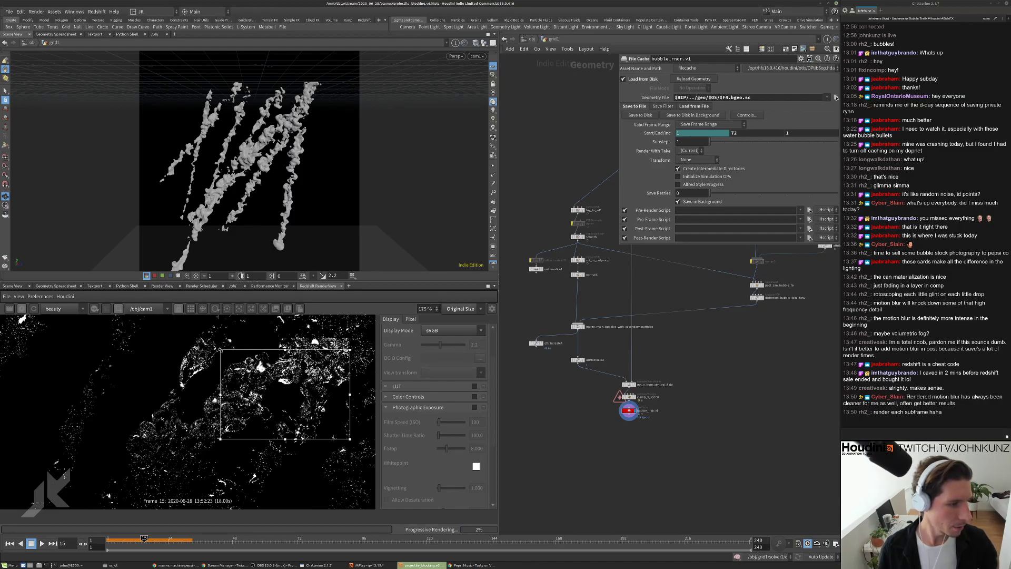
Examine the bubble detail inside the rendered crop region of frame 15 at different magnifications
scroll(240, 381, up, 6)
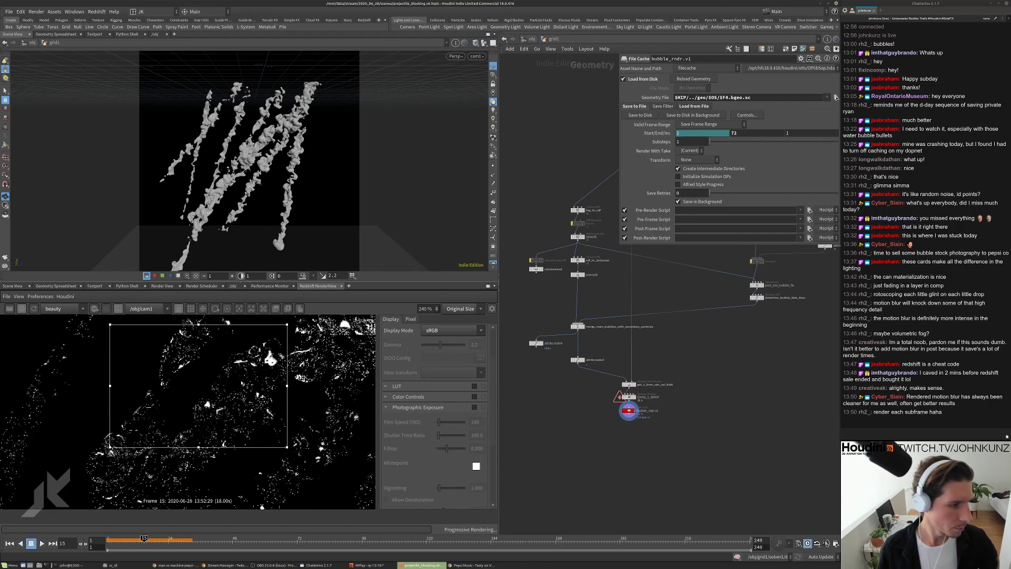
scroll(240, 380, up, 2)
scroll(232, 383, down, 3)
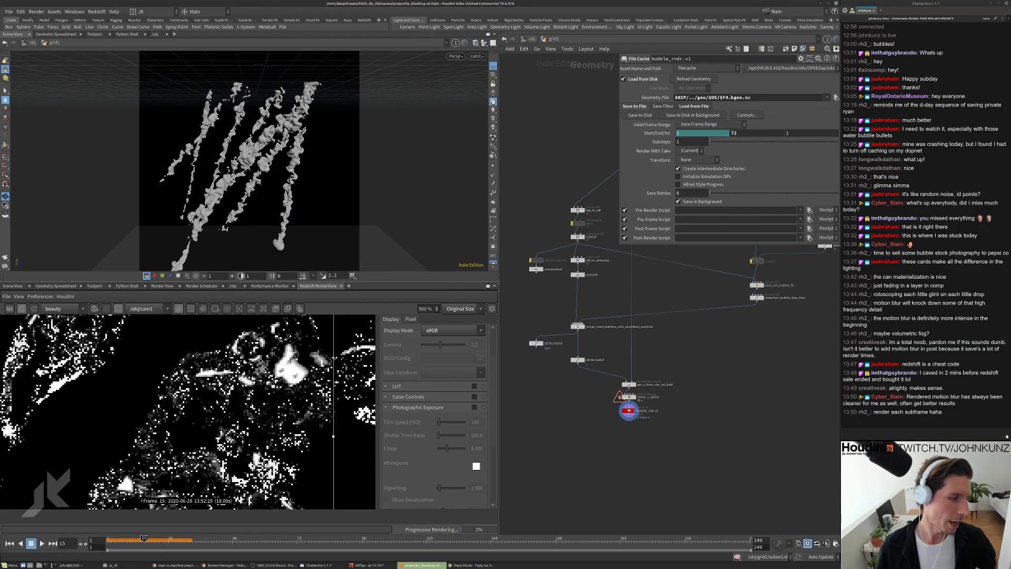
scroll(205, 409, down, 4)
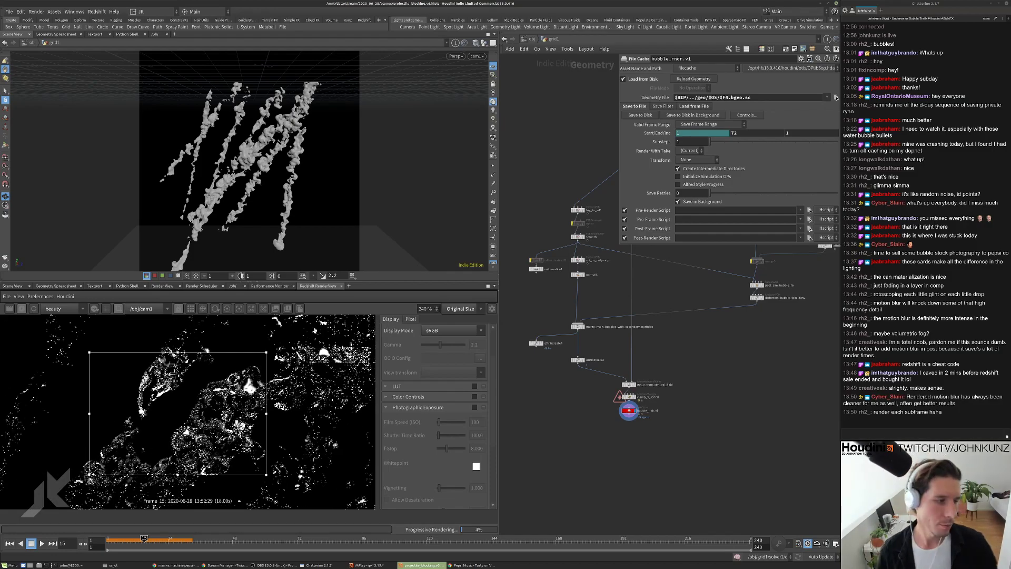
scroll(239, 500, down, 2)
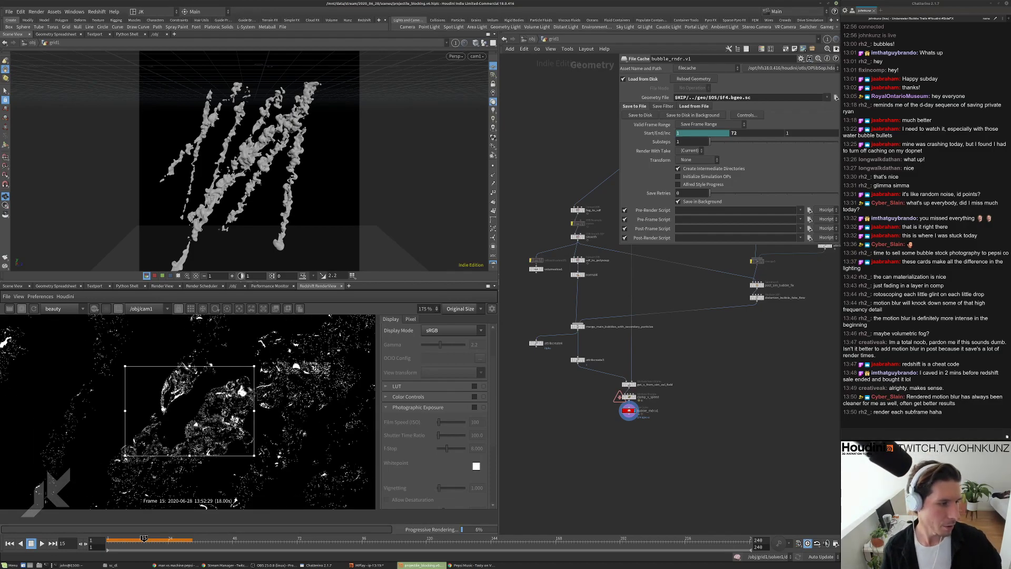
scroll(216, 408, up, 3)
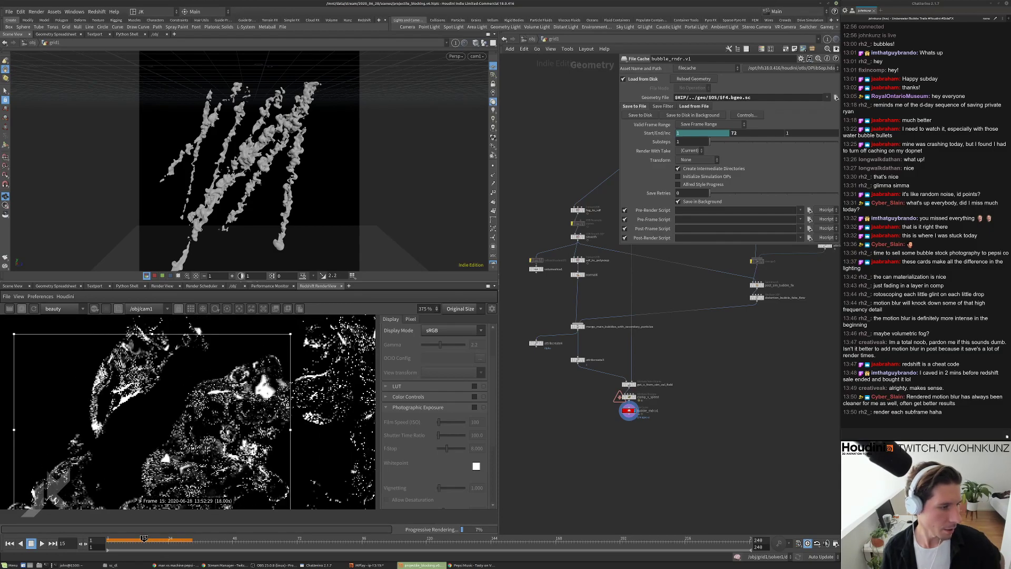
scroll(233, 391, down, 2)
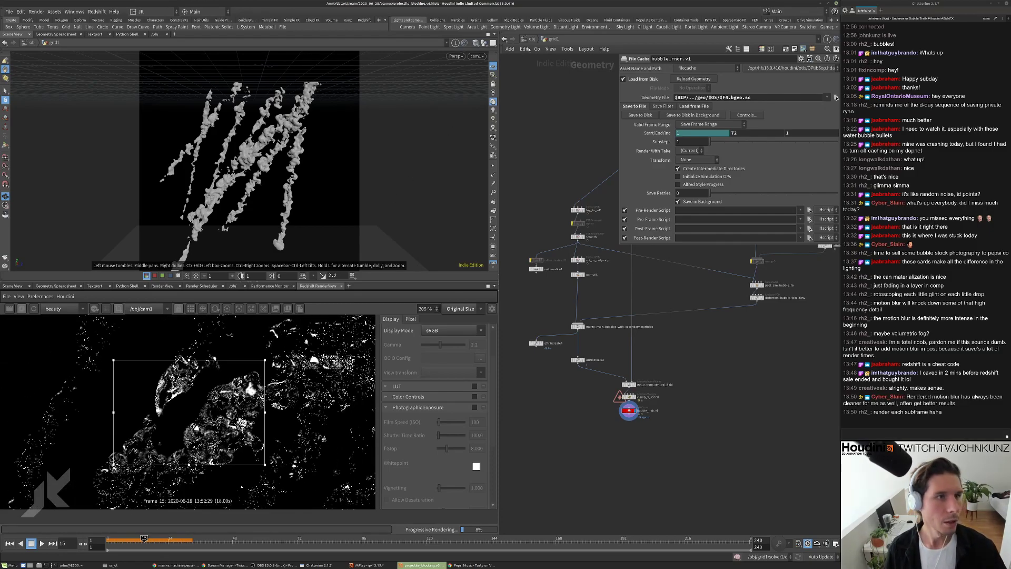
Return to the object level and set rslight1's area size to 4 by 6
key(u)
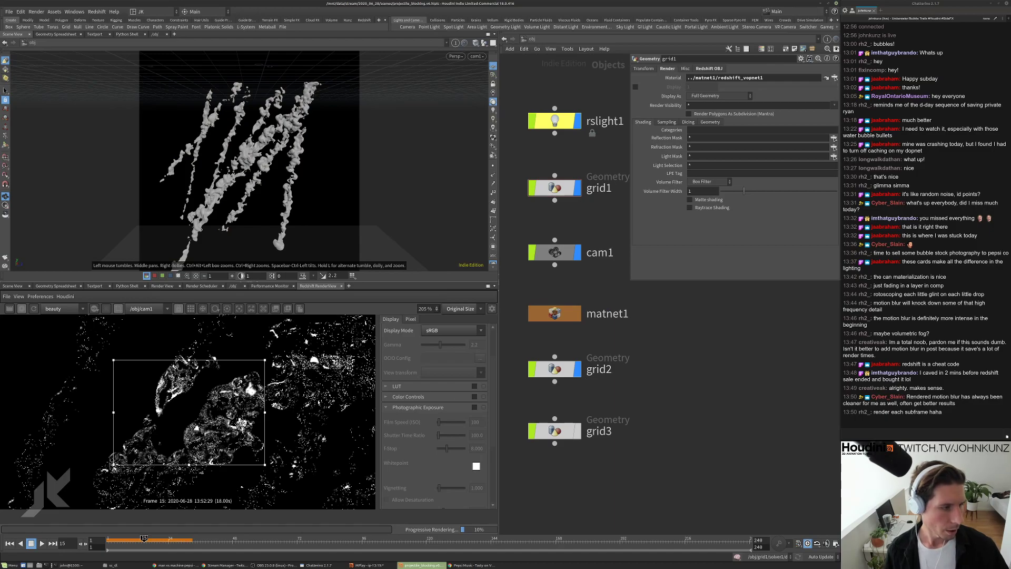
scroll(316, 401, down, 4)
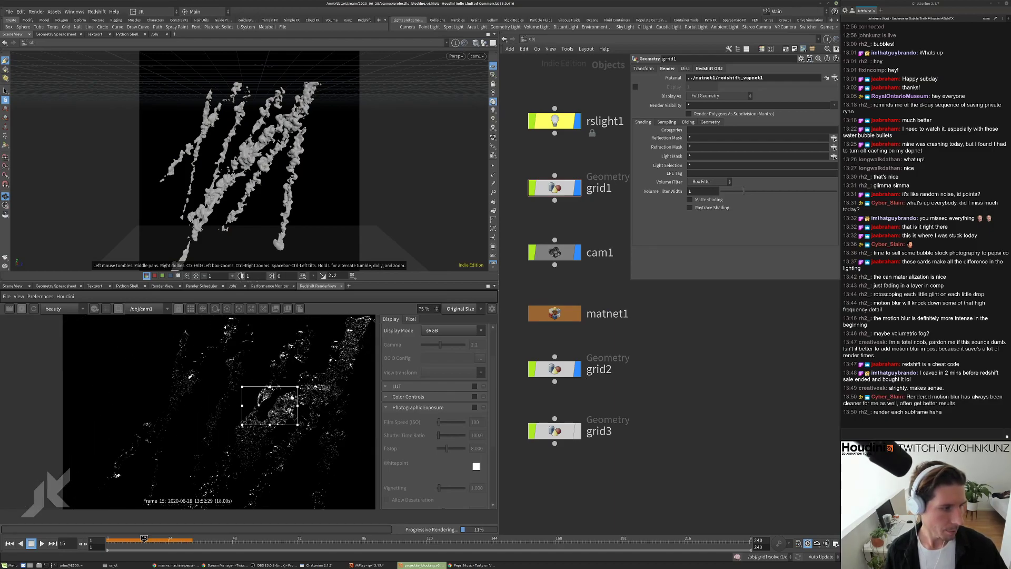
click(543, 191)
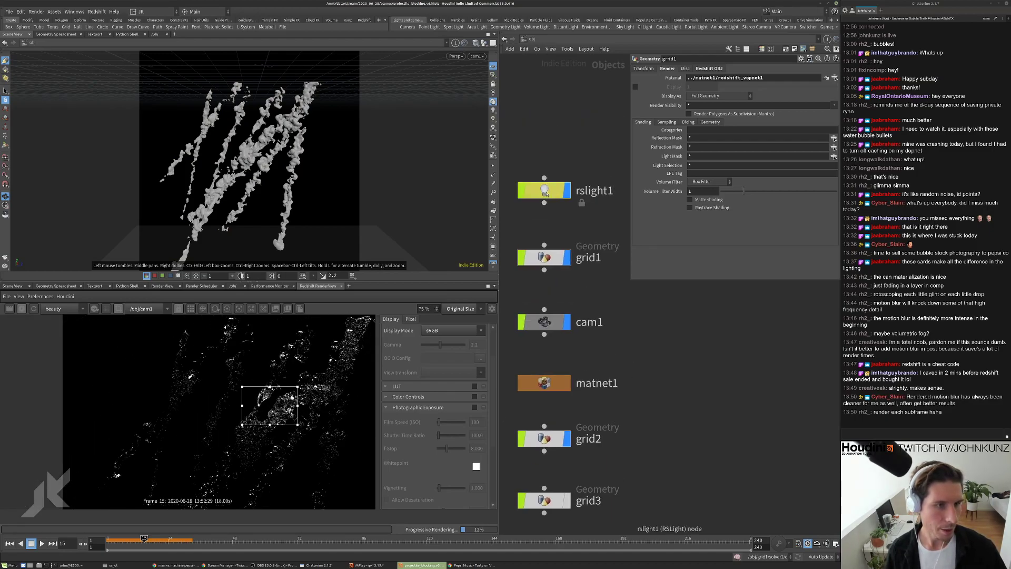
double_click(709, 235)
text(6)
key(Return)
double_click(642, 235)
text(4)
key(Return)
Try intensity multipliers of 1200 and 1700 on rslight1, checking the bubbles in the render region
scroll(294, 407, up, 1)
scroll(294, 407, up, 3)
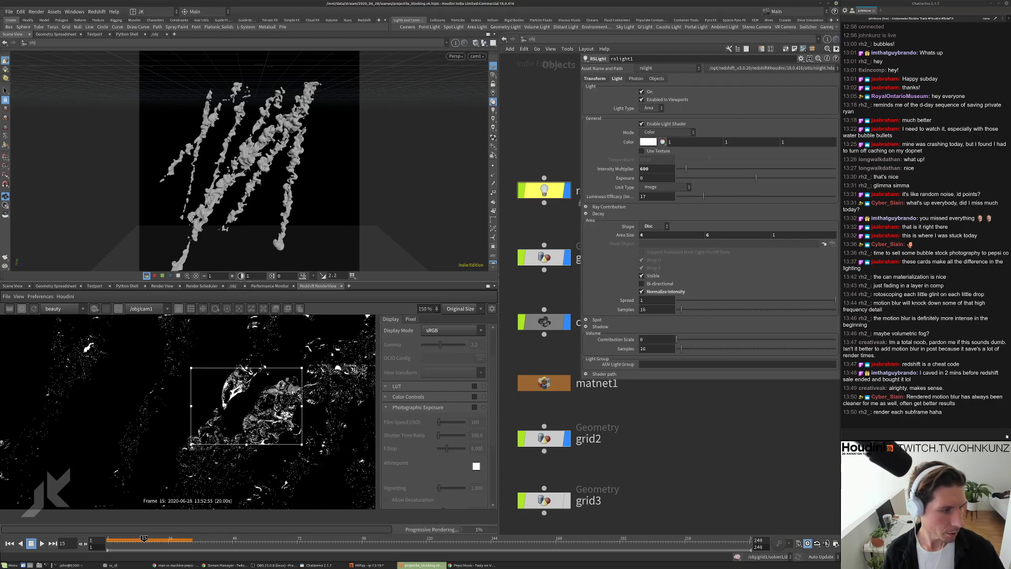
double_click(643, 169)
text(1200)
key(Return)
scroll(257, 413, up, 5)
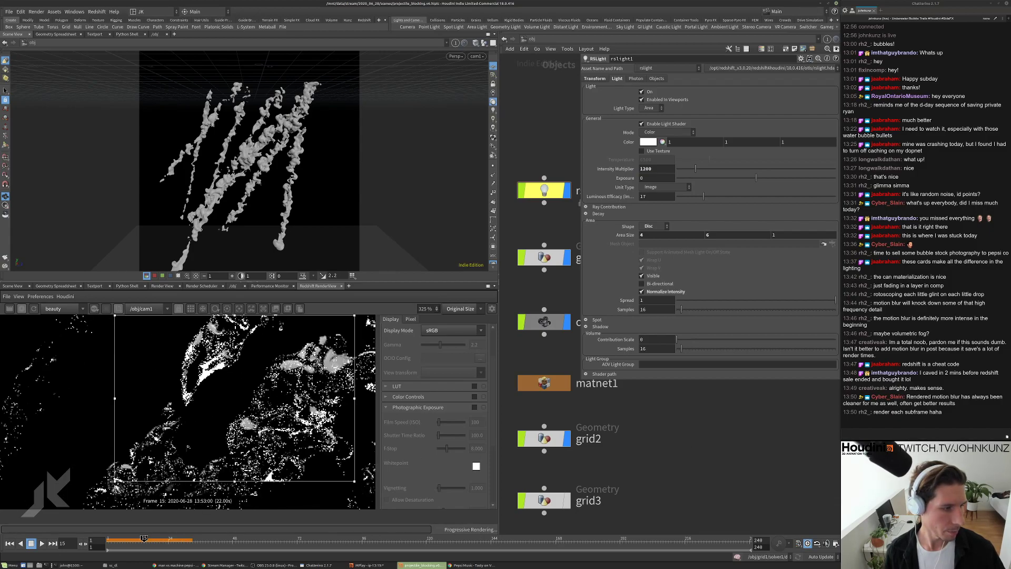
double_click(645, 168)
text(1700)
key(Return)
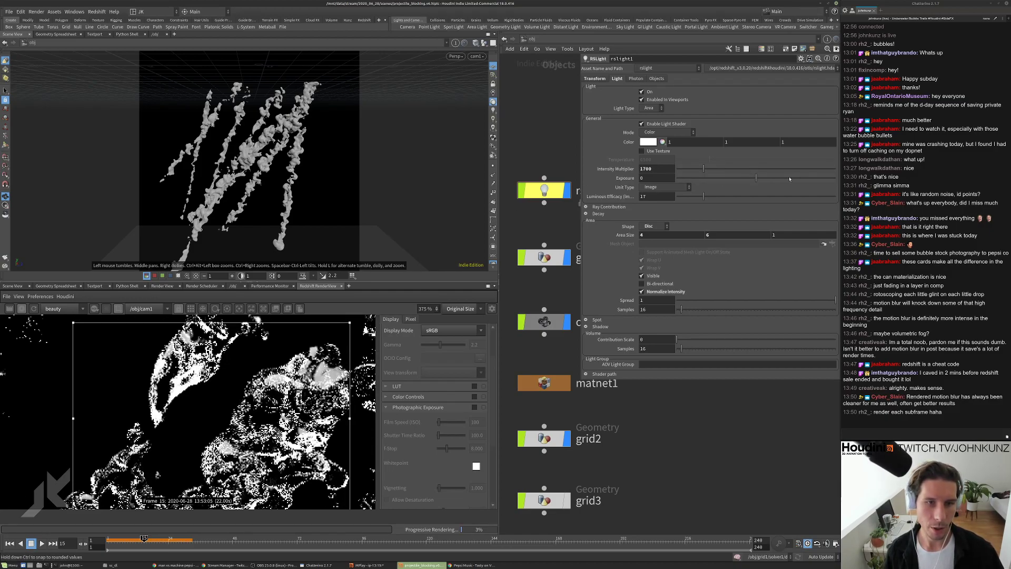
Set rslight1's Intensity Multiplier to 2400
double_click(645, 168)
text(200)
key(Return)
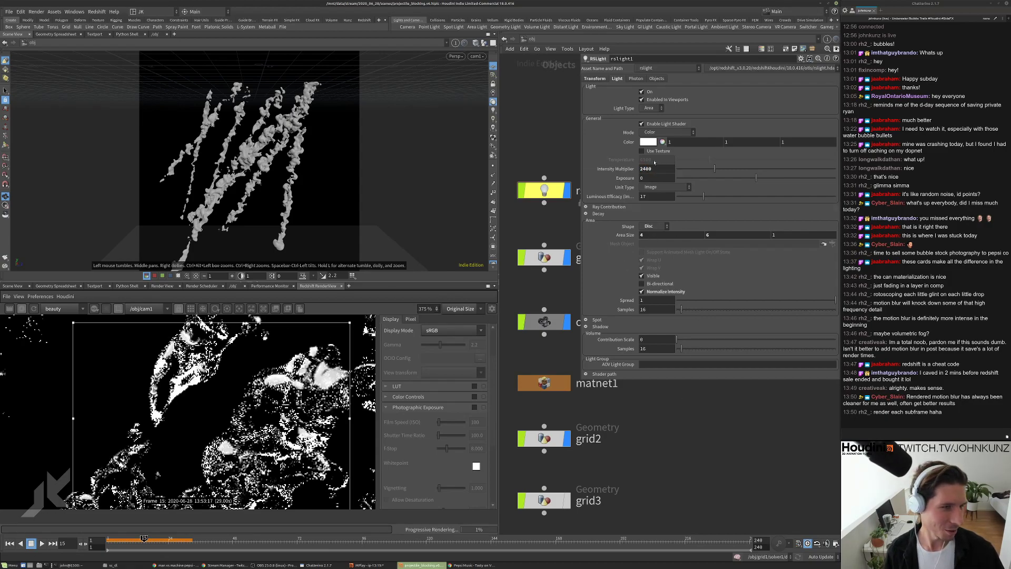
Turn off the render region so the whole cam1 frame renders
scroll(267, 393, down, 8)
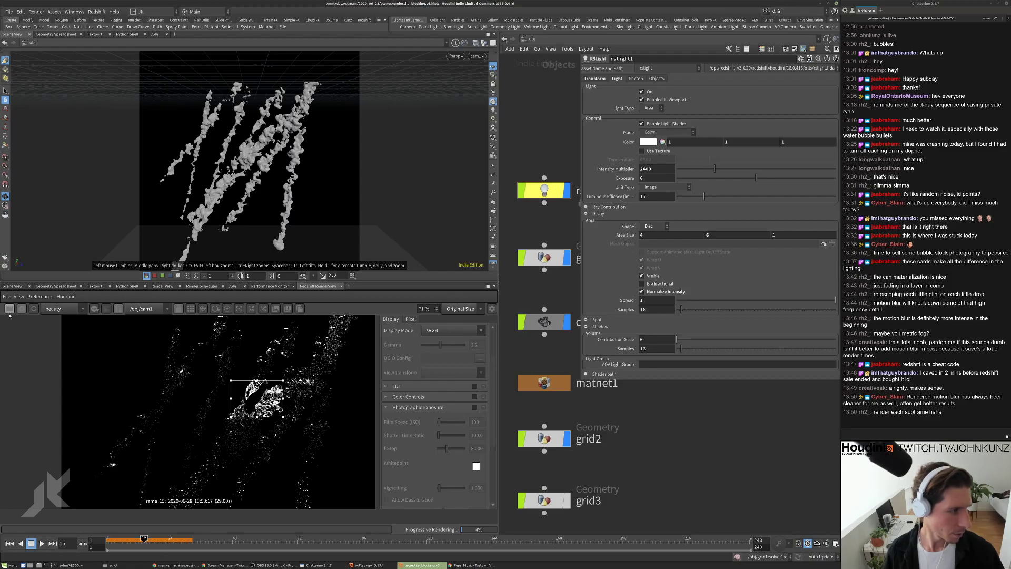
click(120, 309)
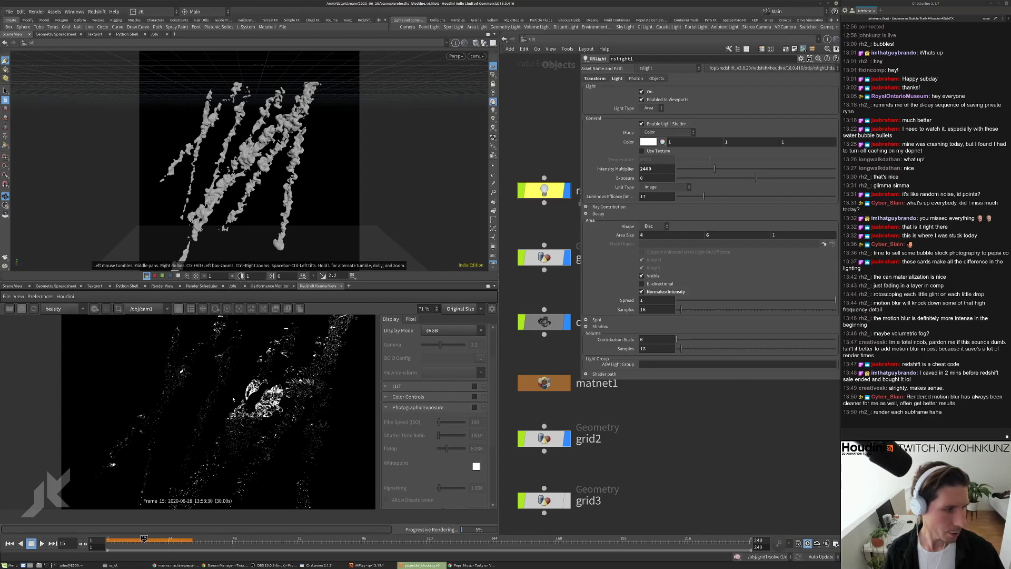
scroll(280, 358, down, 4)
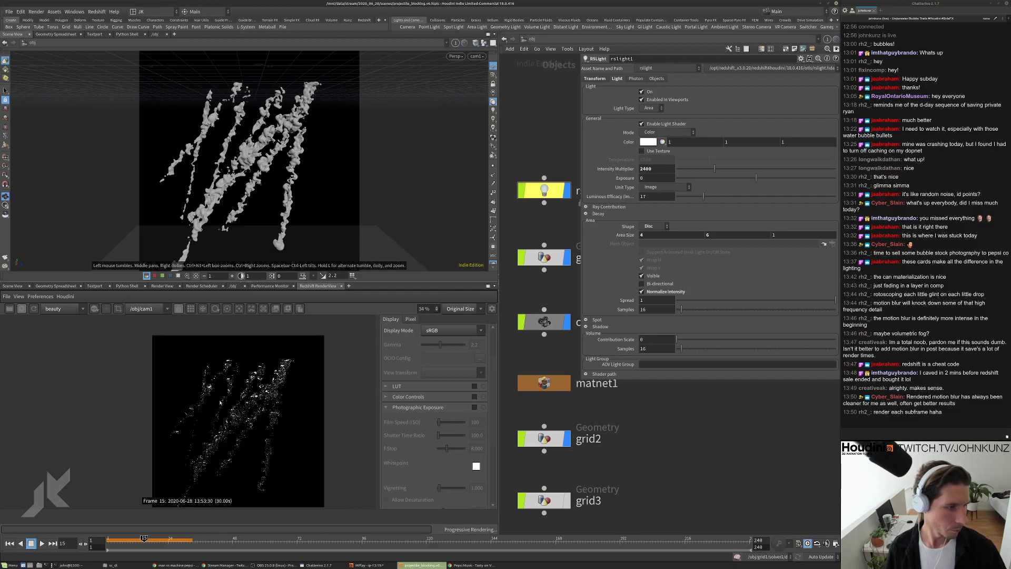
Inspect the bubble streaks up close and across the full-frame render, and stop the progressive rendering
scroll(211, 380, up, 5)
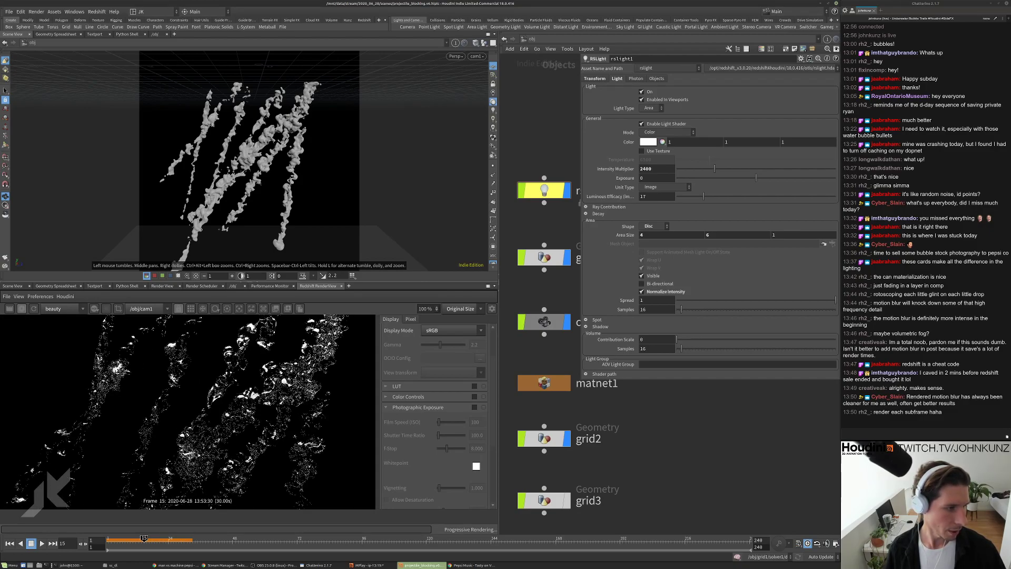
scroll(211, 381, up, 2)
scroll(210, 380, down, 3)
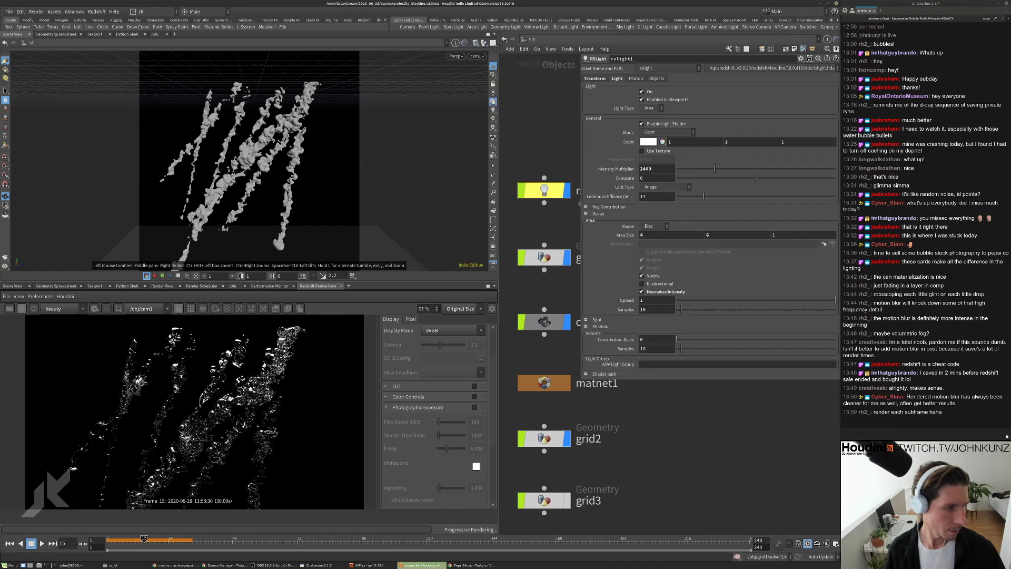
scroll(211, 381, down, 2)
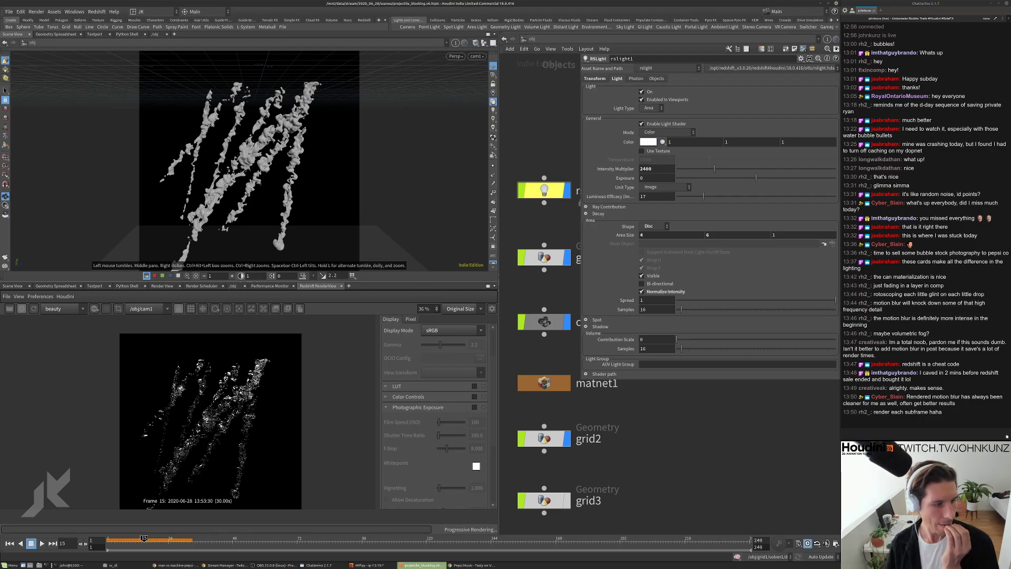
scroll(217, 438, up, 1)
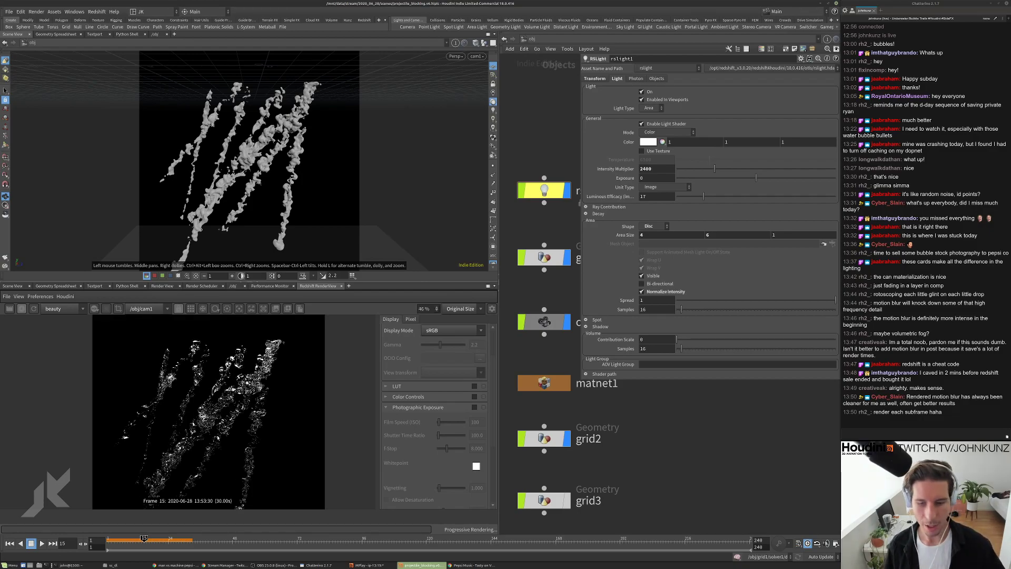
scroll(209, 411, up, 1)
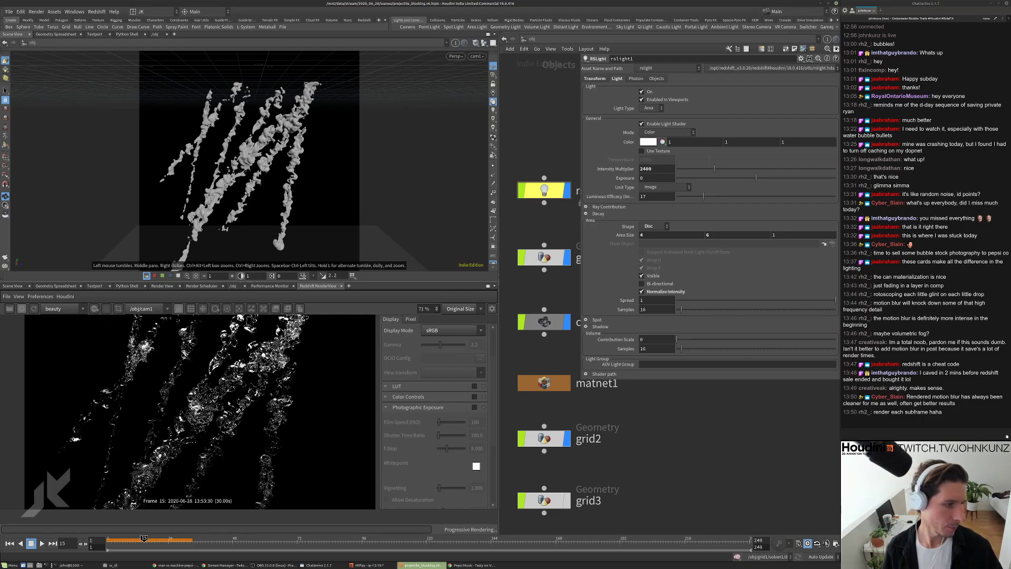
scroll(216, 411, down, 2)
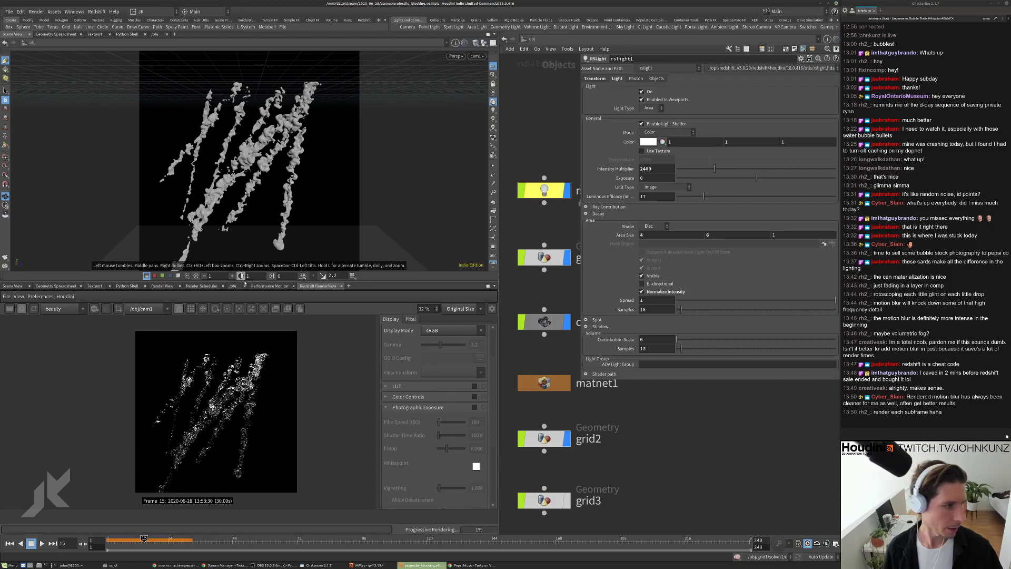
click(21, 309)
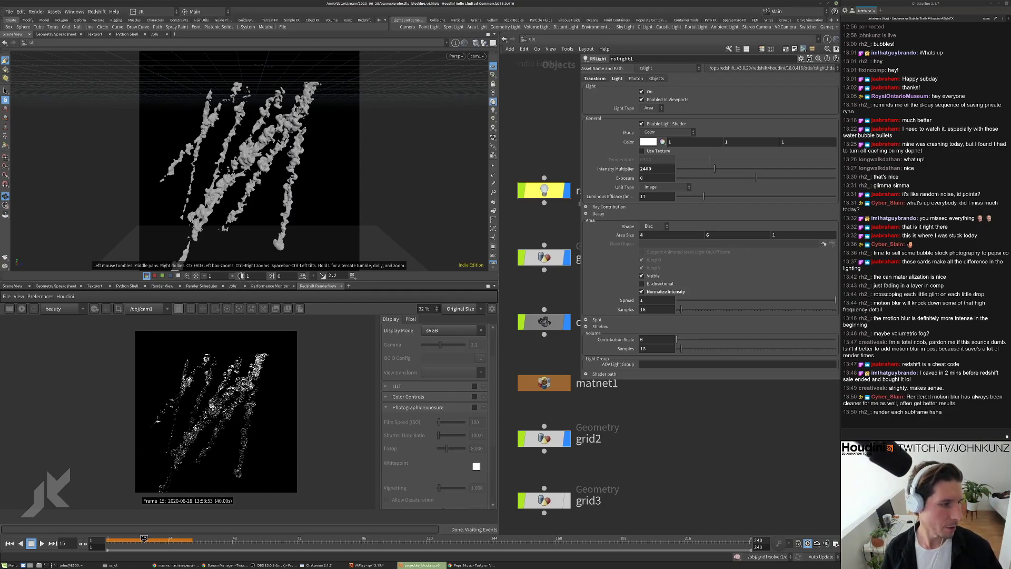
scroll(297, 380, up, 3)
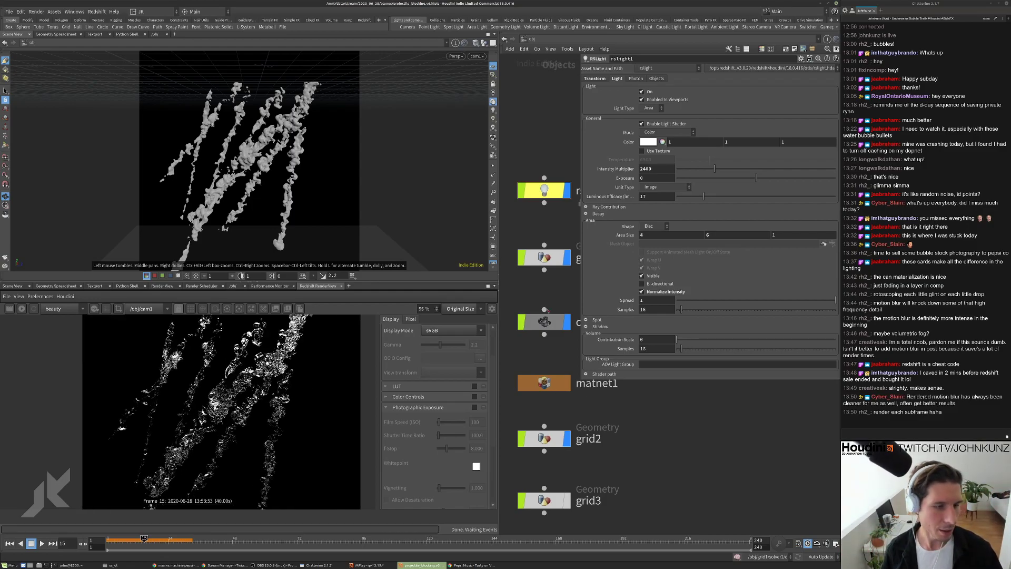
Inside grid1, browse the Geometry File location of the bubble_rndr.v1 cache and move the timeline to frame 27
double_click(544, 257)
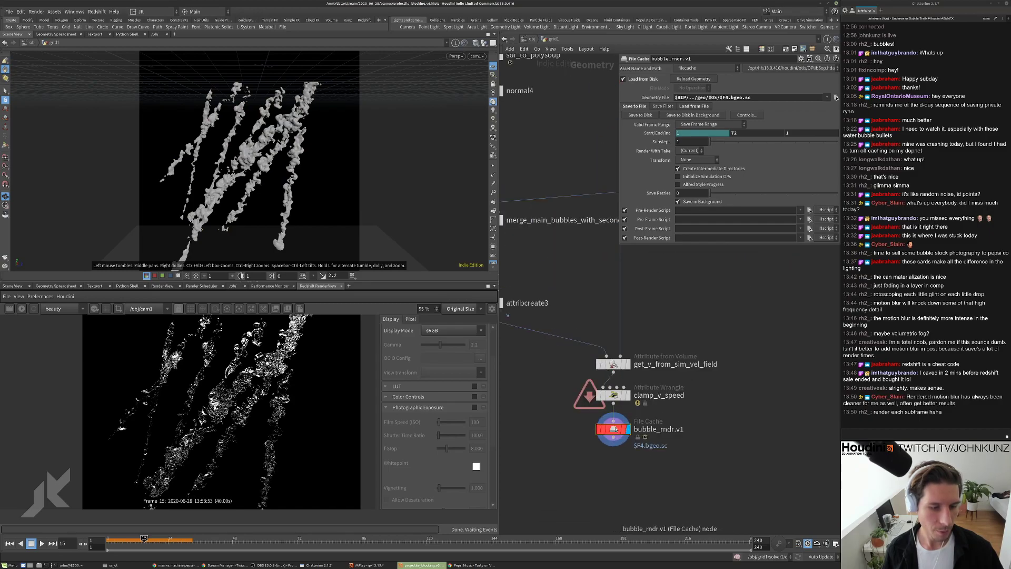
click(835, 97)
click(769, 318)
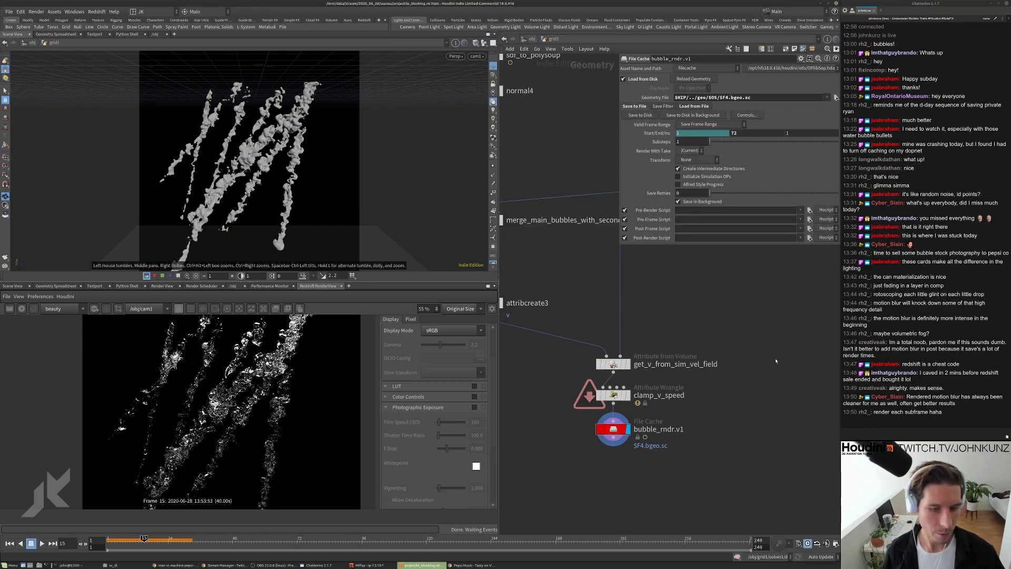
click(176, 540)
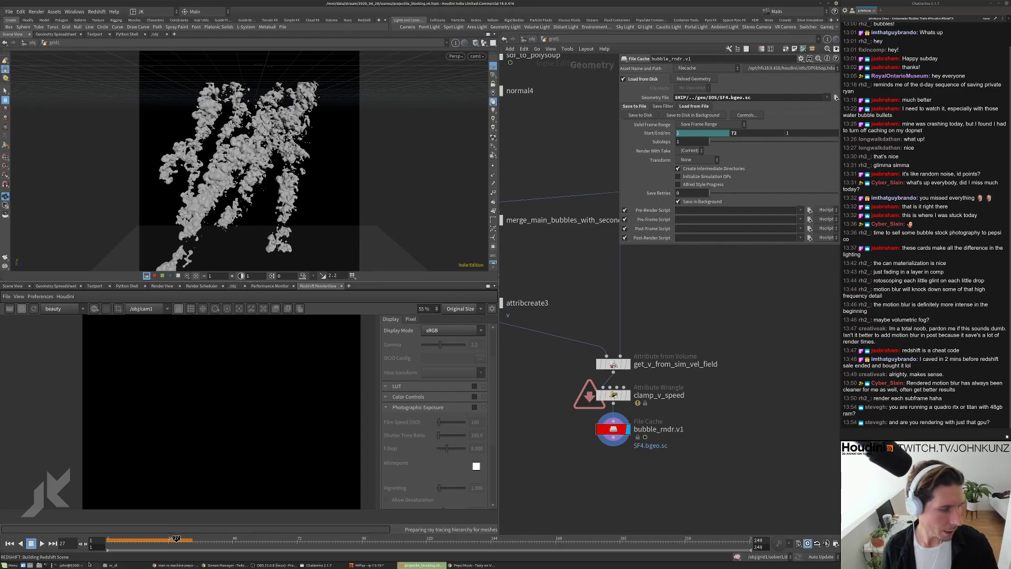
Switch to the terminal window and get a fresh command prompt
click(90, 564)
key(Return)
text(nvidia-)
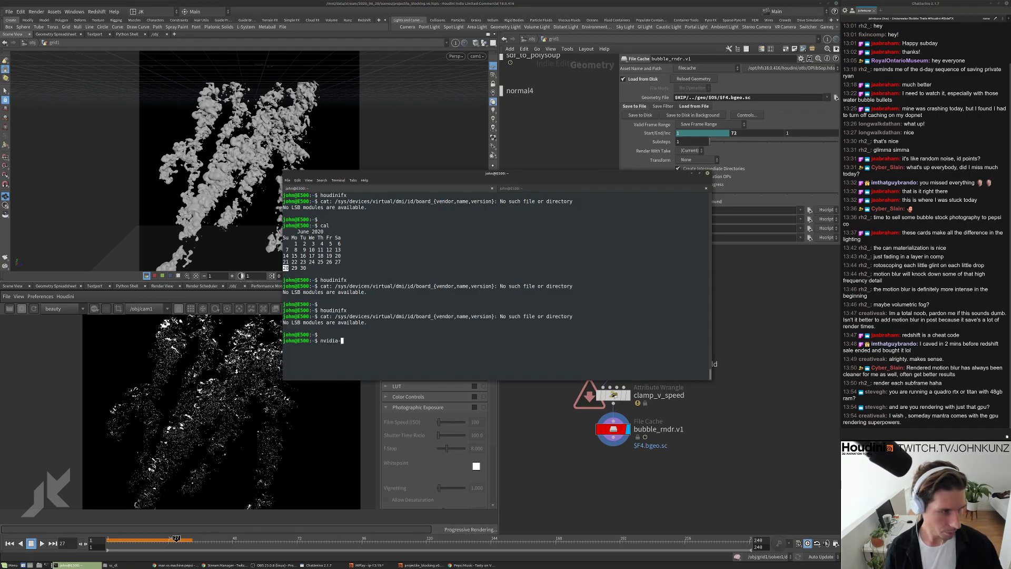
key(BackSpace)
key(BackSpace)
key(BackSpace)
key(BackSpace)
key(BackSpace)
key(BackSpace)
key(BackSpace)
Monitor GPU usage in the terminal by running watch -n 0.5 nvidia-smi
text(watch -n 0.5 n)
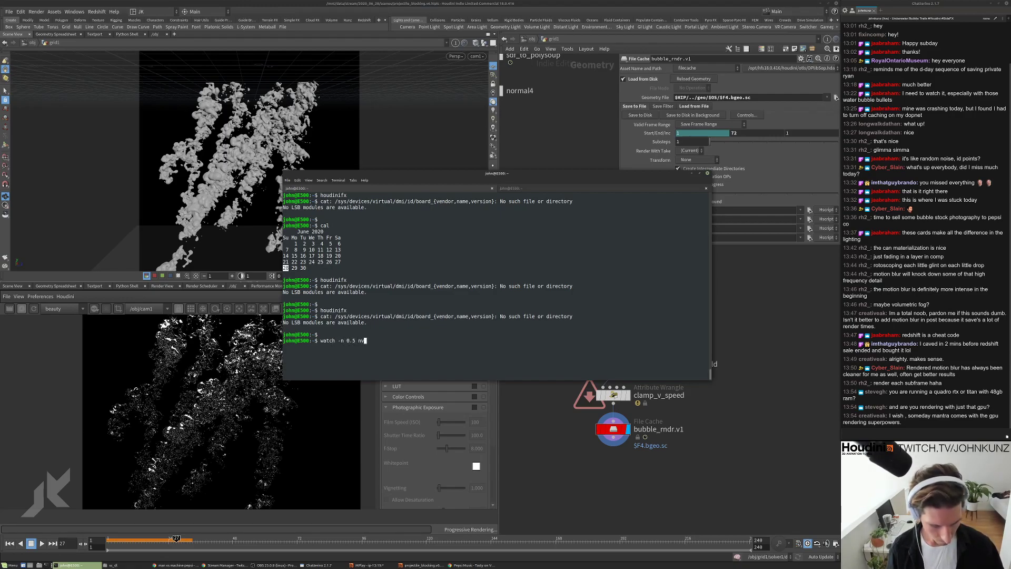
text(vidia-smi)
key(Return)
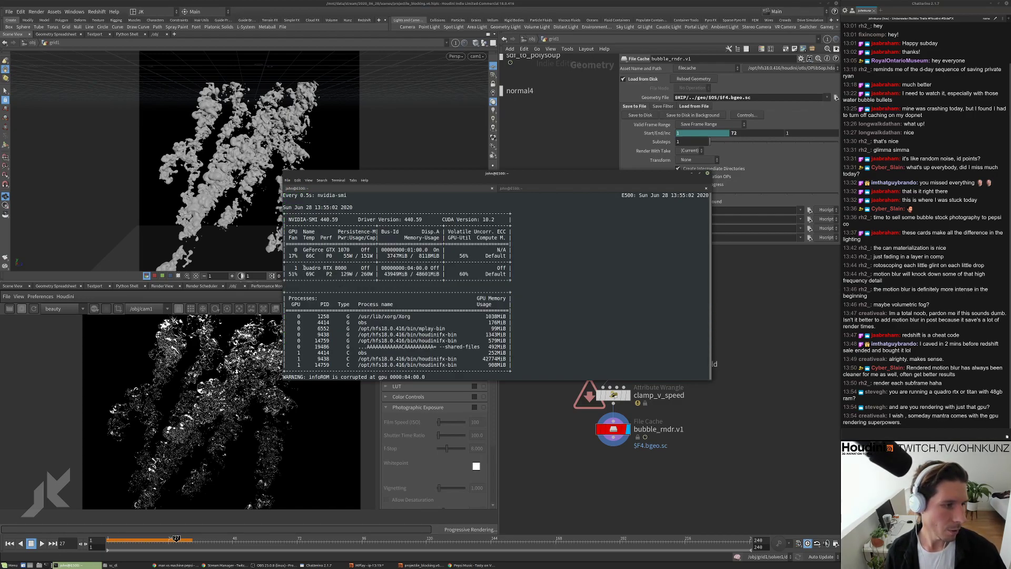
Highlight the Quadro RTX 8000 and GeForce GTX 1070 names in the GPU table, and return to Houdini
drag(304, 267, 349, 268)
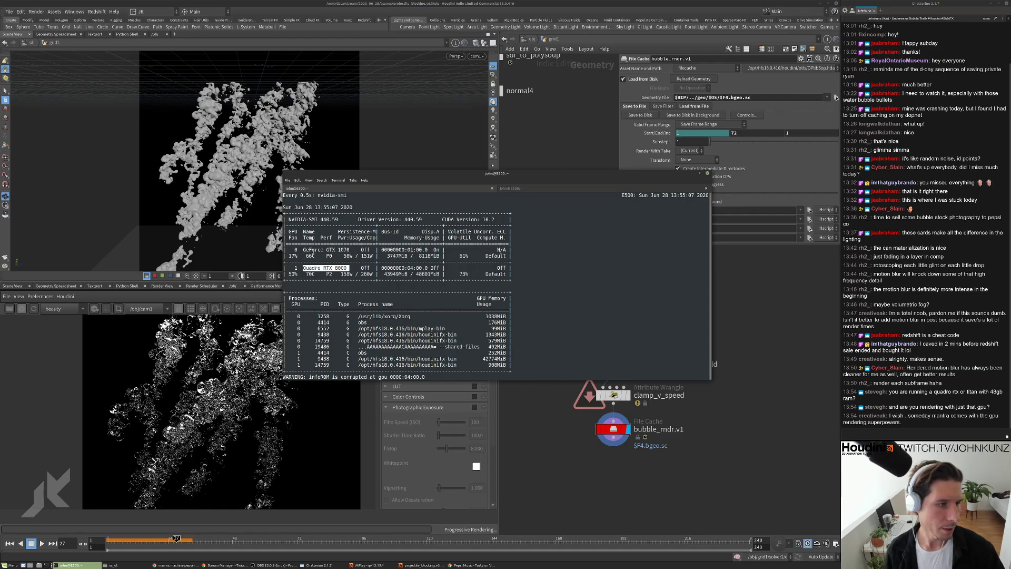
drag(303, 250, 349, 250)
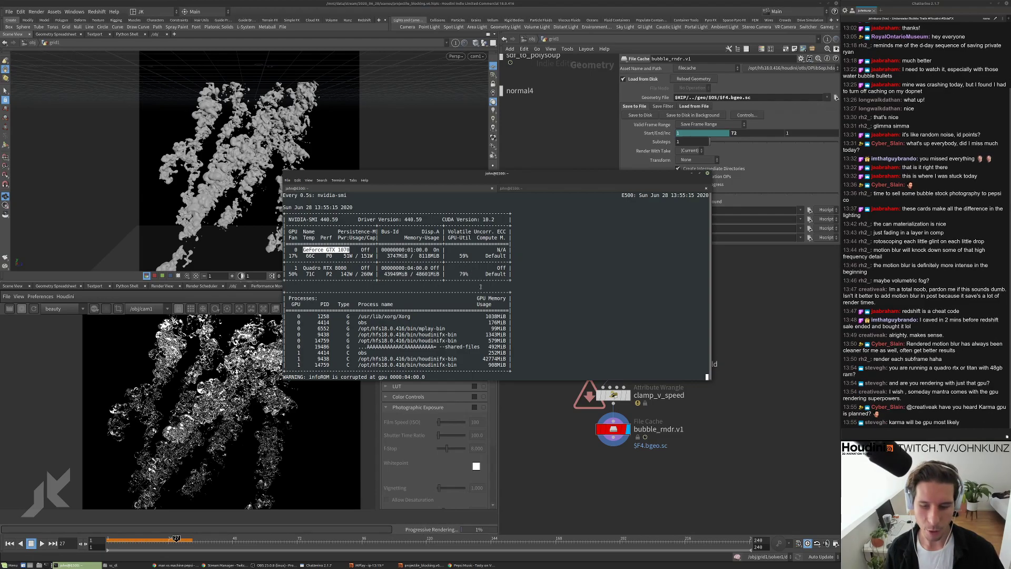
click(791, 411)
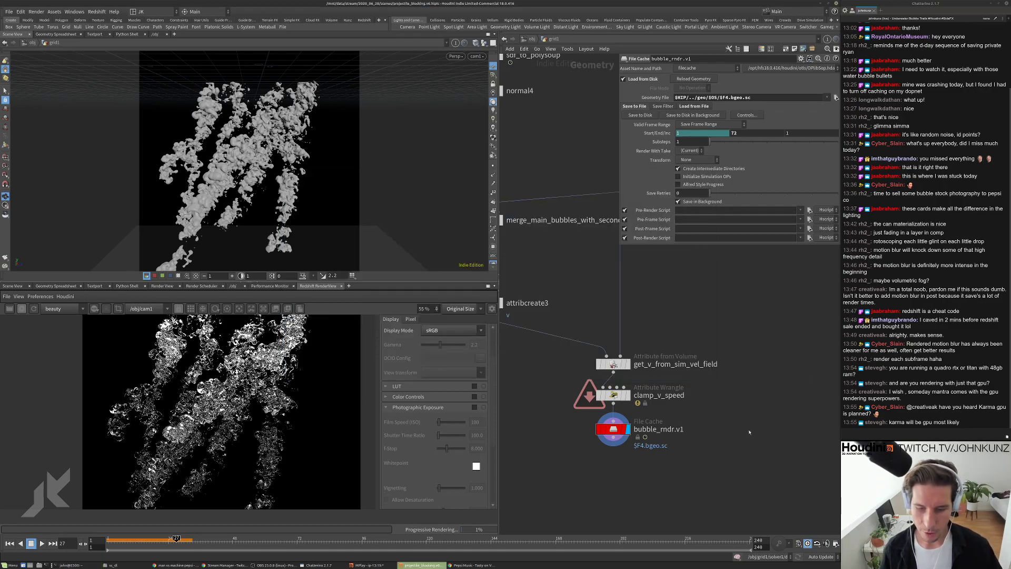
Examine the bubble highlights and noise in the frame 27 render, both up close and across the full frame
scroll(737, 398, down, 2)
scroll(732, 394, up, 3)
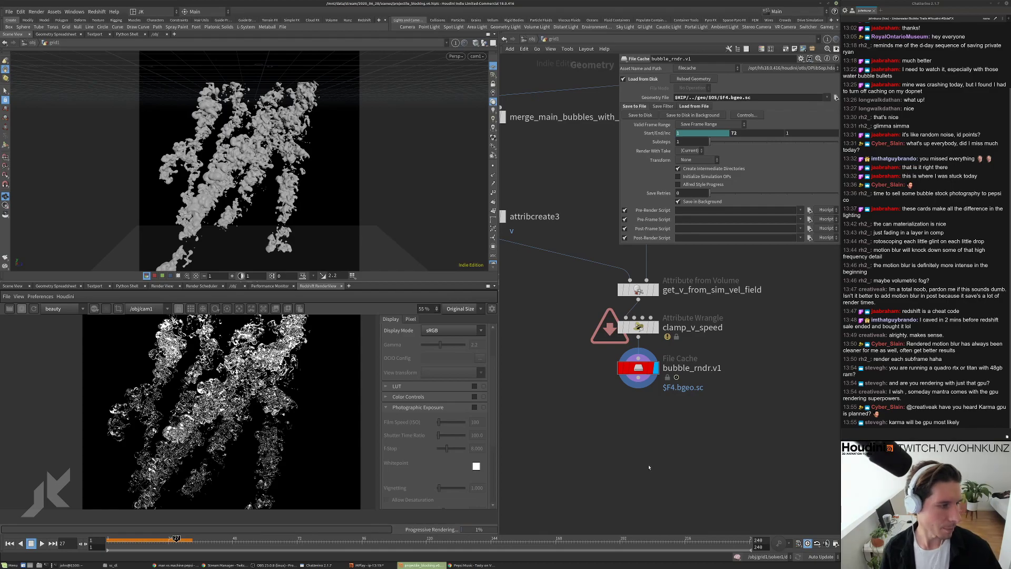
scroll(223, 411, down, 2)
scroll(224, 410, up, 2)
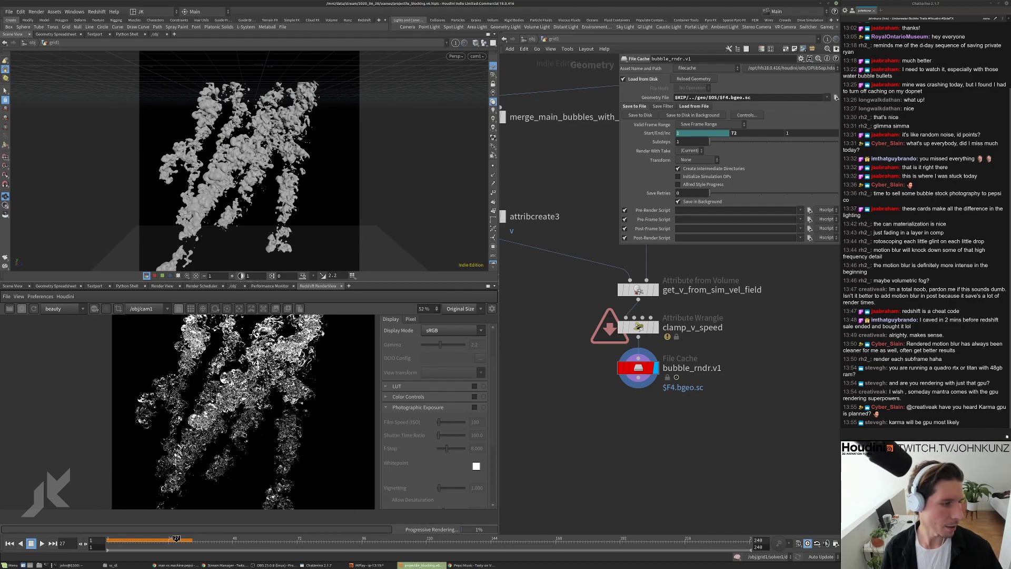
scroll(224, 411, up, 10)
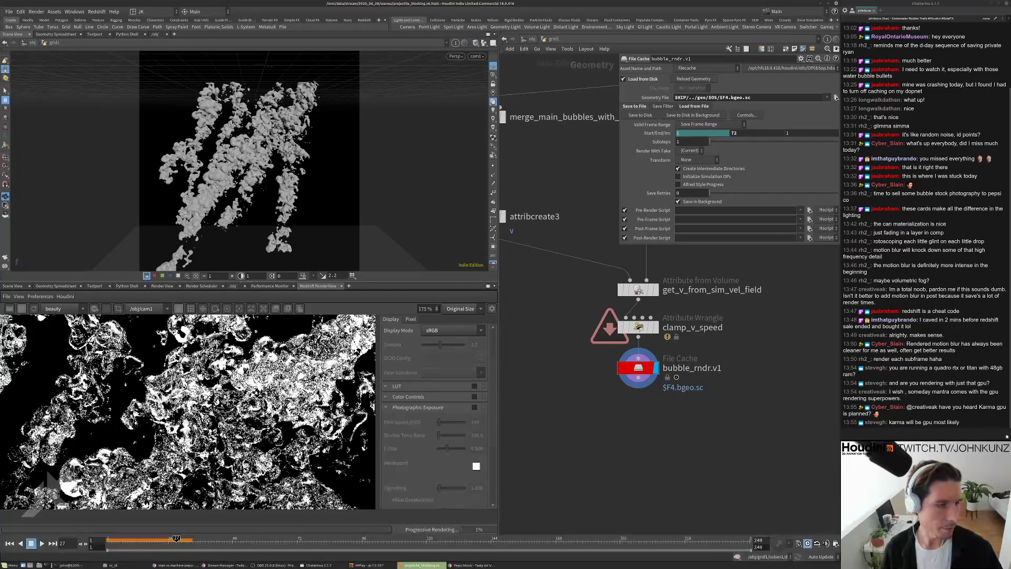
scroll(224, 411, down, 9)
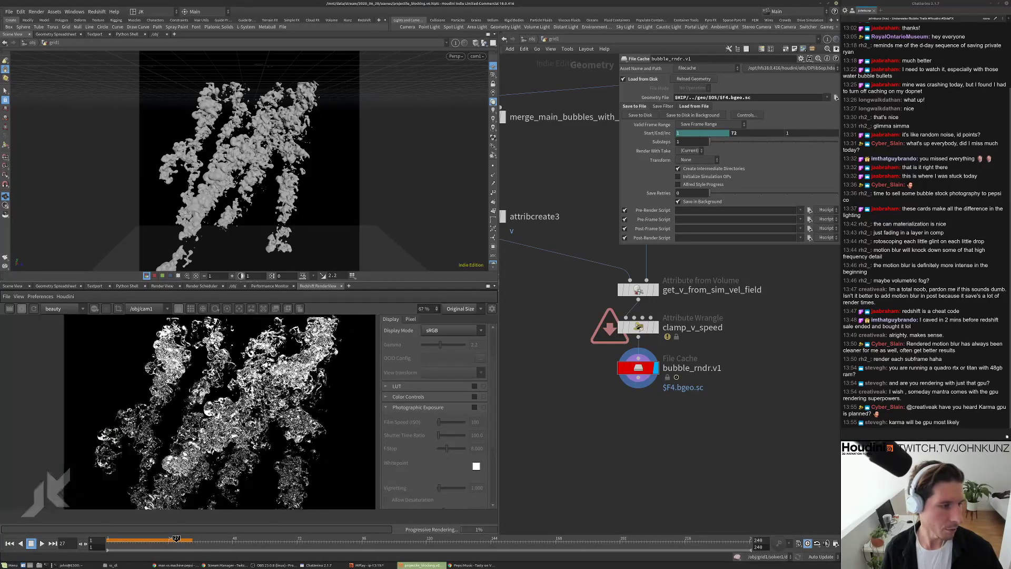
scroll(224, 411, down, 1)
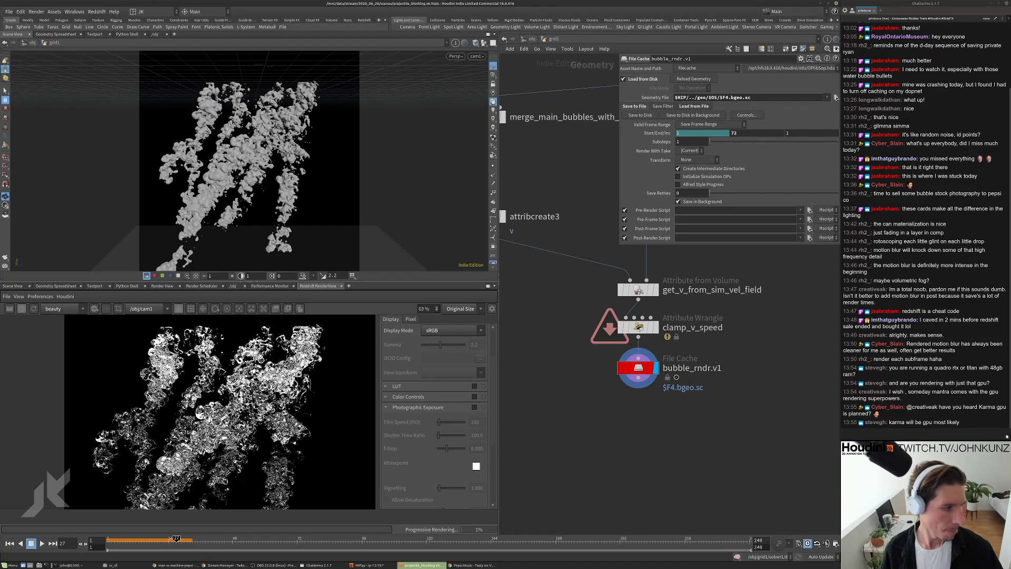
scroll(221, 451, down, 1)
scroll(232, 411, up, 1)
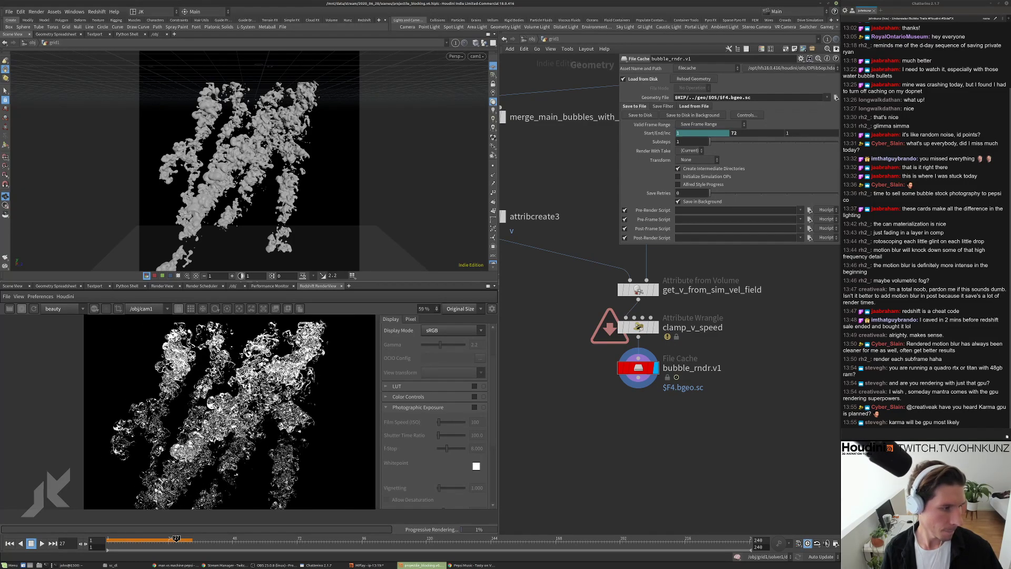
Go back to the object level and open the matnet1 material network
click(523, 39)
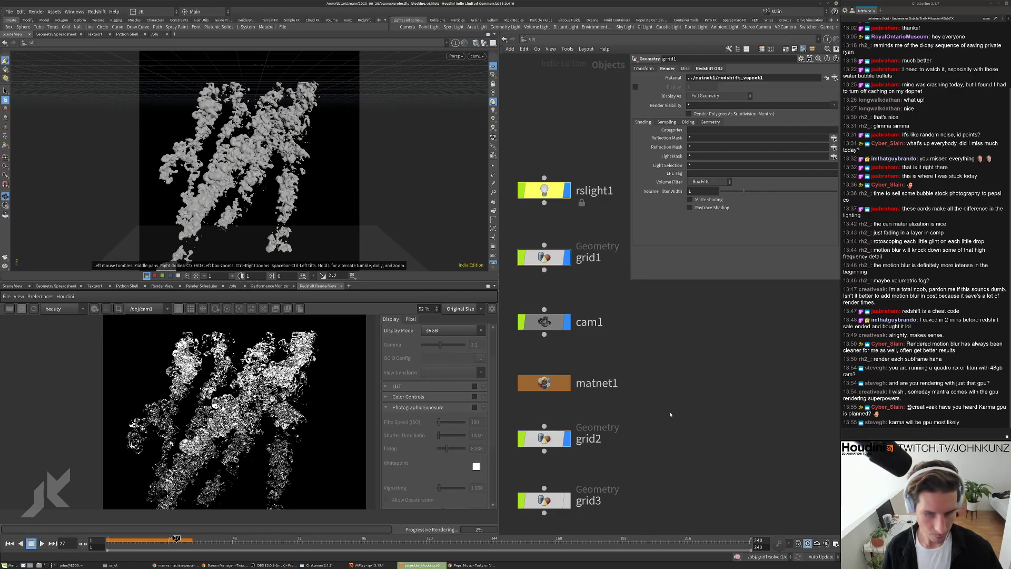
middle_drag(568, 391, 612, 361)
double_click(611, 359)
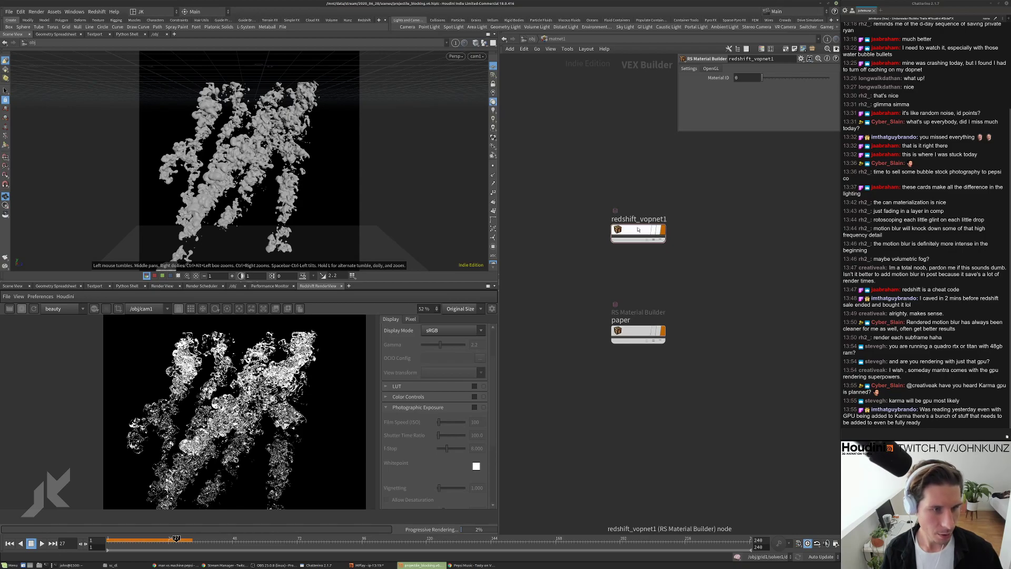
Open the redshift_vopnet1 material and set Material1's refraction shadow opacity to 0.35
double_click(629, 325)
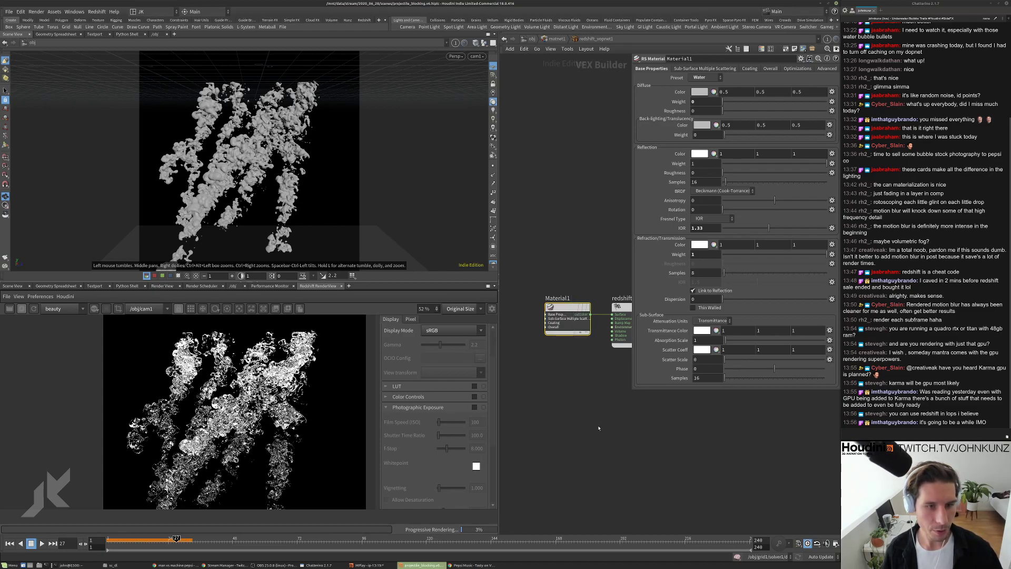
middle_drag(625, 291, 602, 322)
click(824, 68)
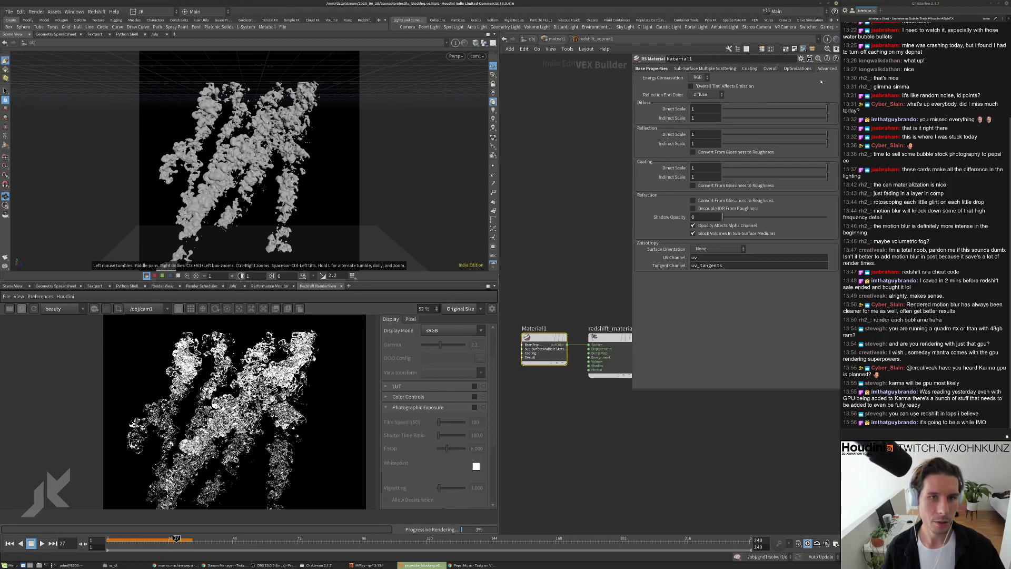
scroll(248, 411, up, 2)
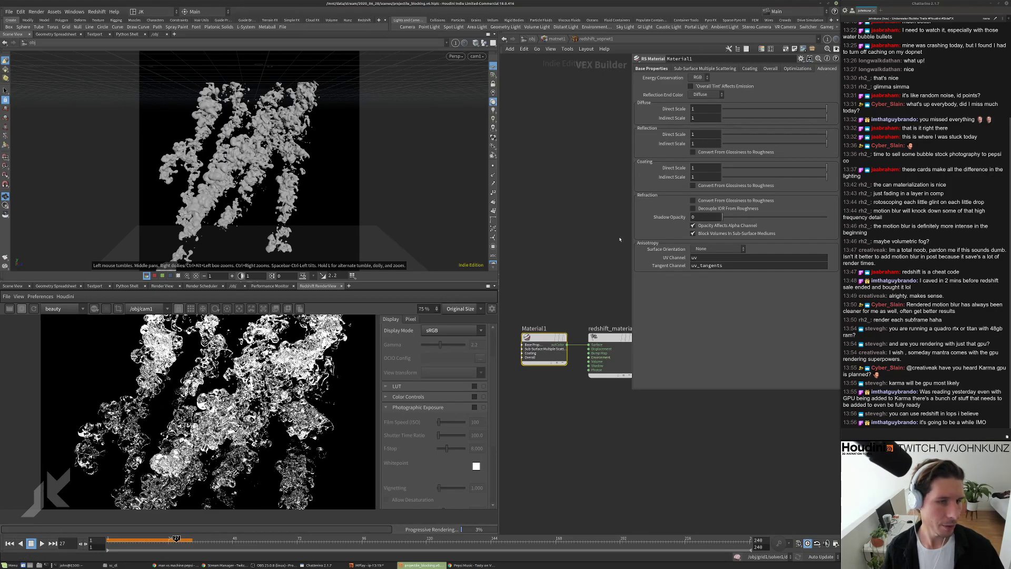
text(.3)
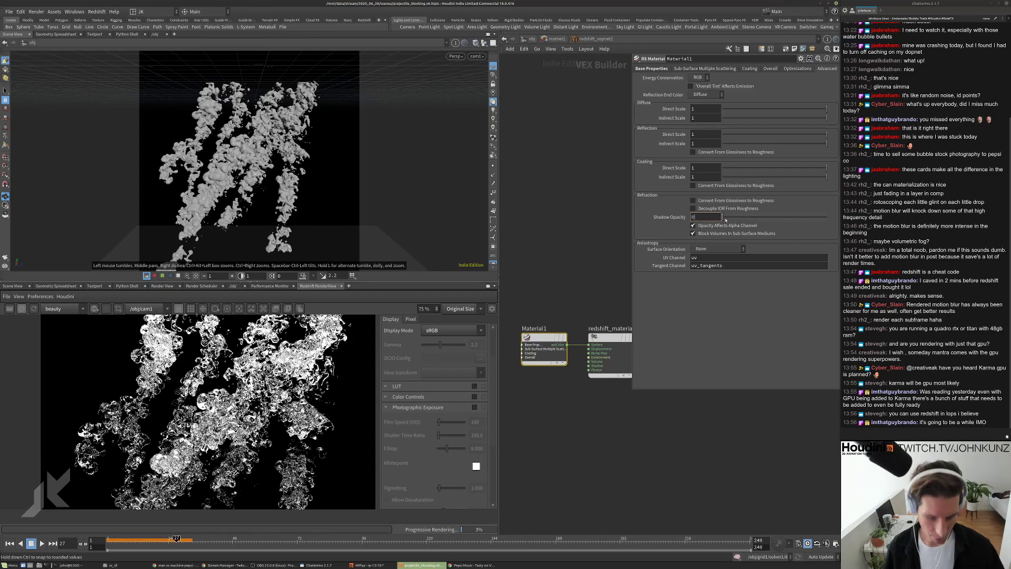
text(5)
key(Return)
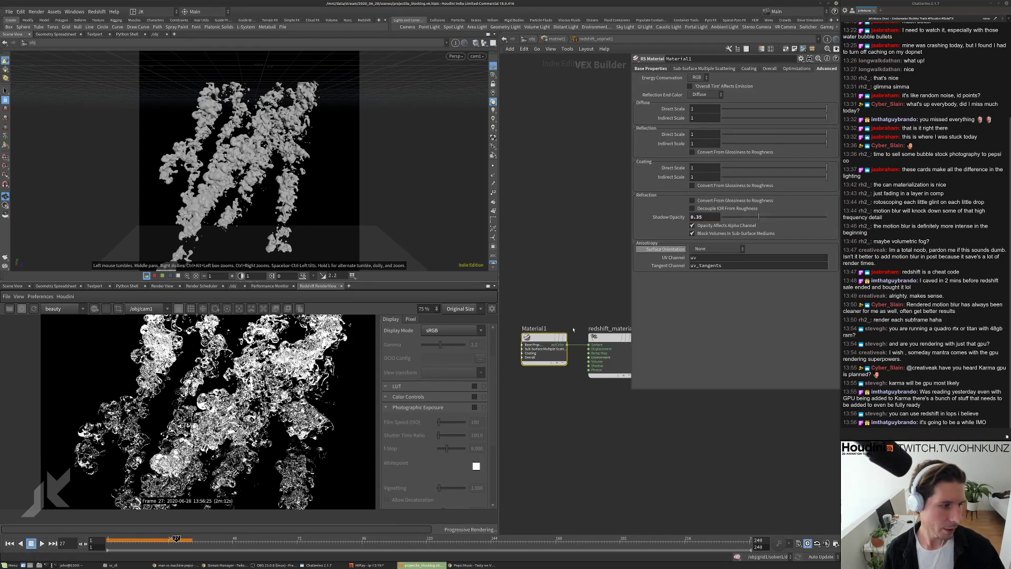
Examine how the shadow opacity change affects the bubble trails in the frame 27 render, in full frame and up close
scroll(247, 411, down, 3)
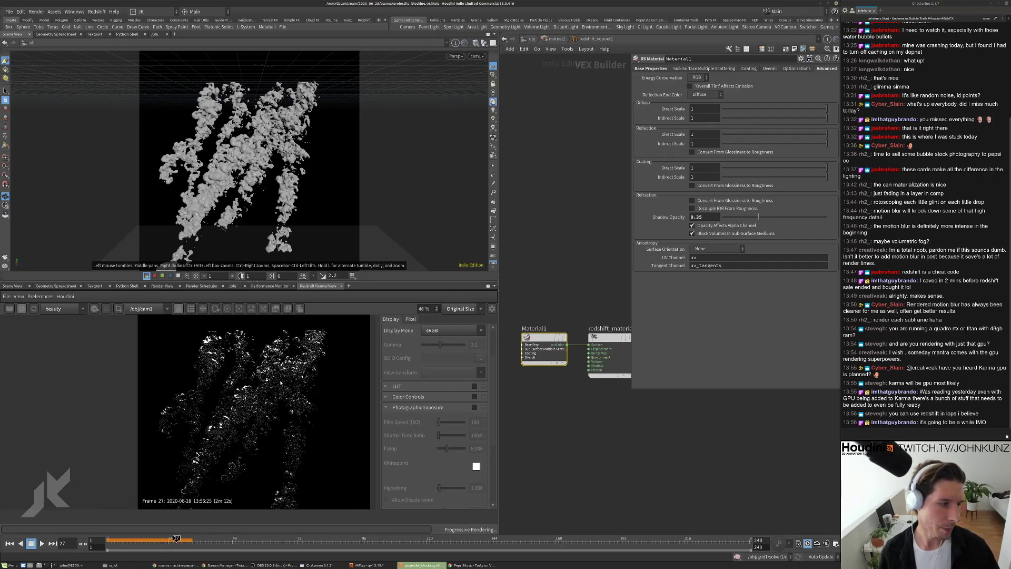
scroll(282, 376, up, 3)
scroll(281, 376, down, 2)
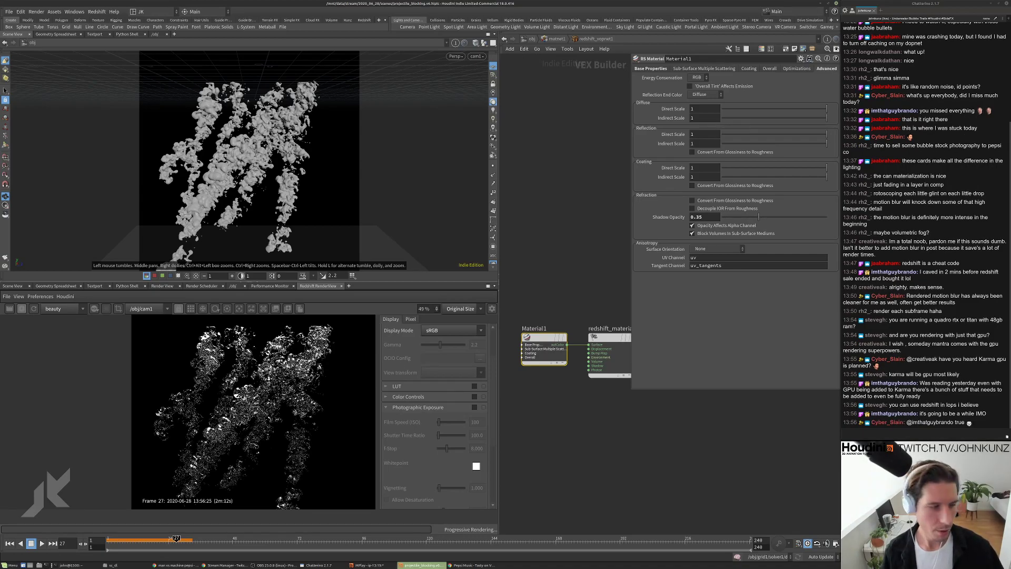
scroll(367, 389, up, 2)
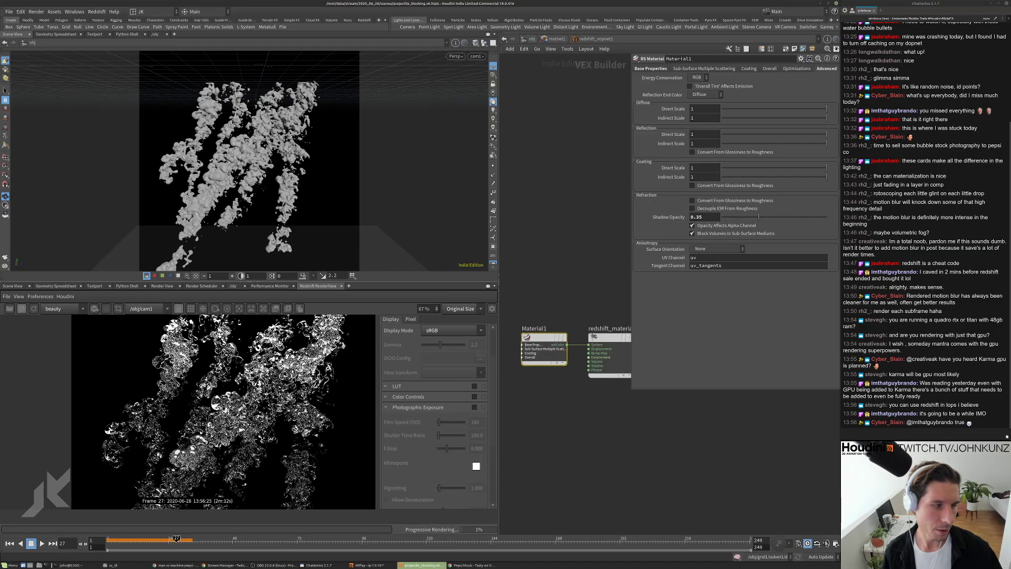
scroll(282, 362, down, 2)
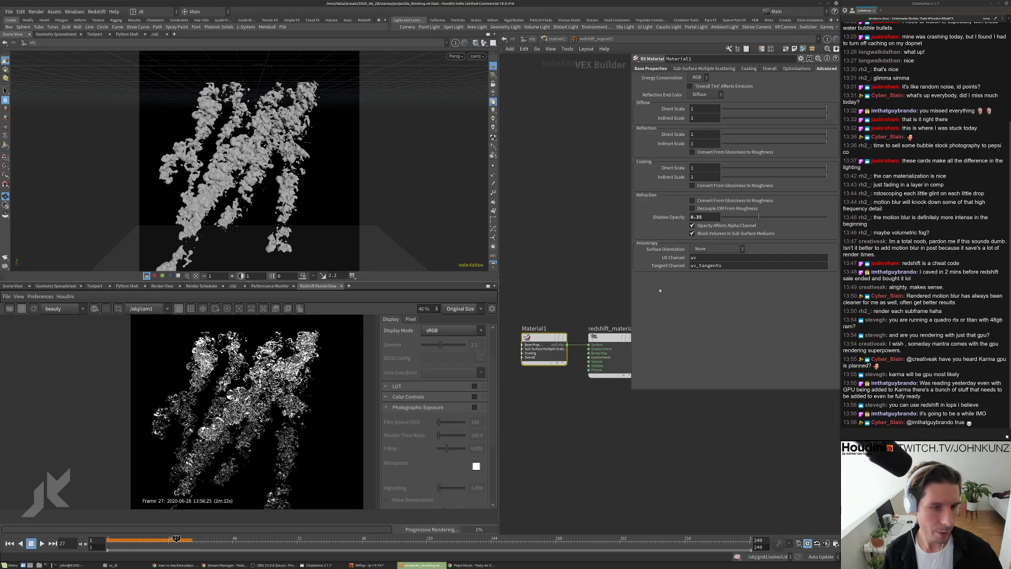
scroll(234, 411, up, 2)
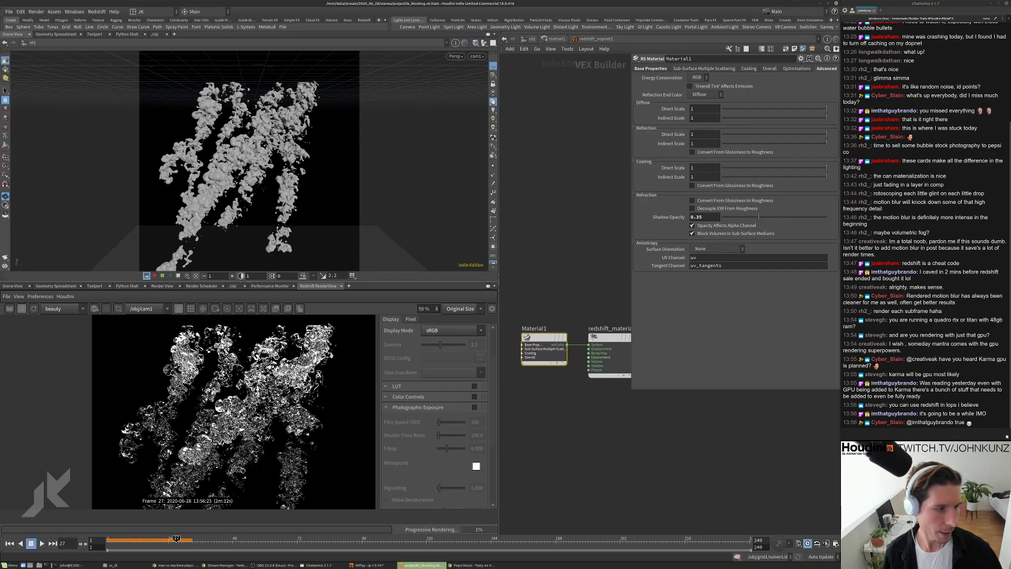
scroll(235, 411, up, 6)
scroll(235, 410, down, 3)
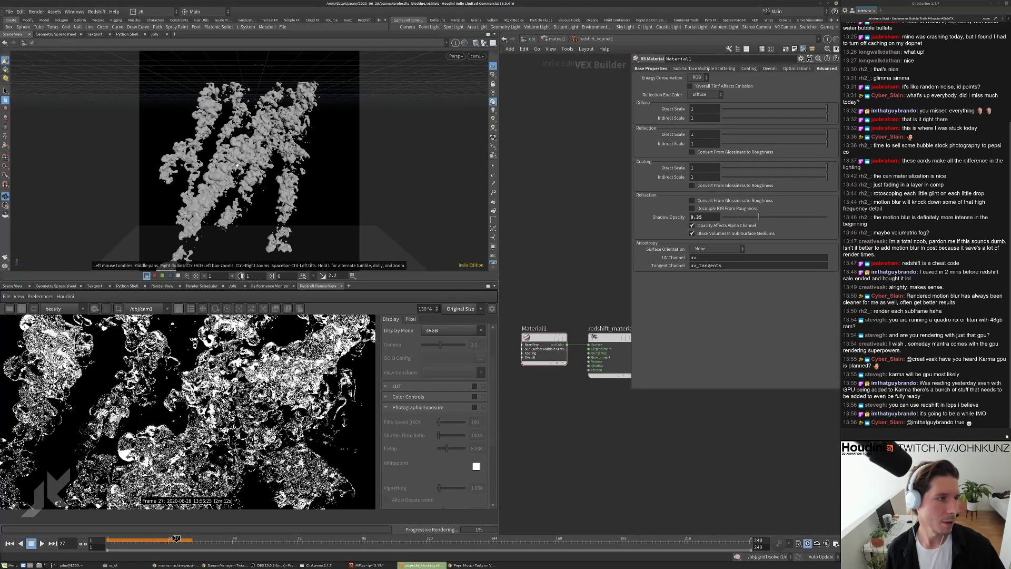
Inspect the bubble mesh up close from several angles in the 3D view and compare it with the full-frame render
scroll(237, 165, up, 5)
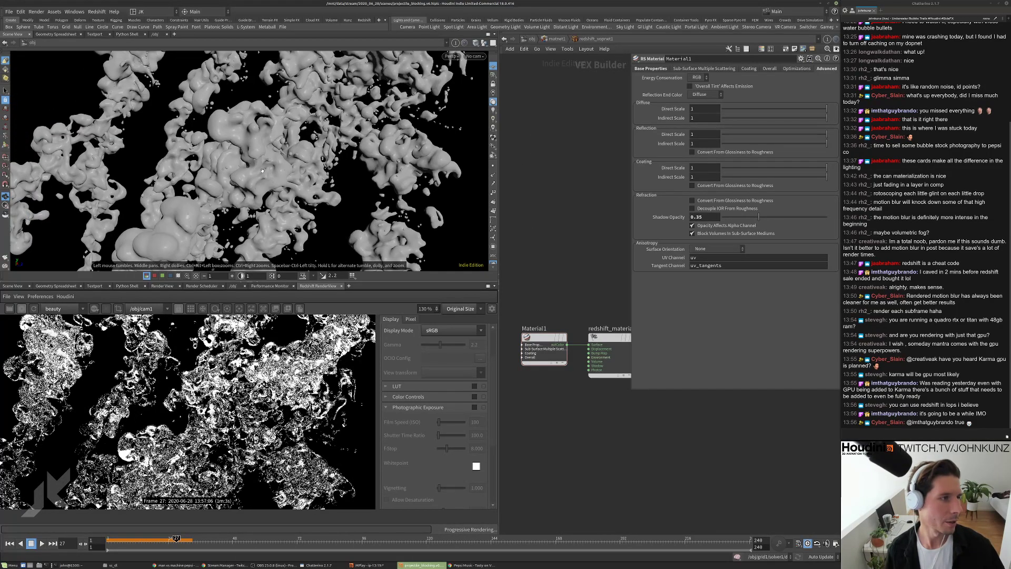
scroll(258, 169, up, 5)
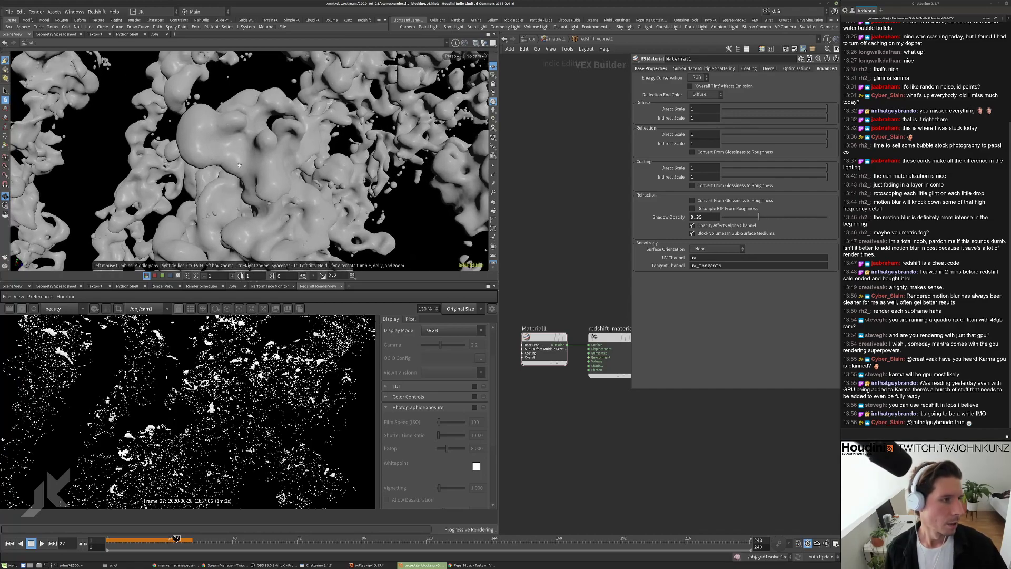
scroll(245, 167, up, 8)
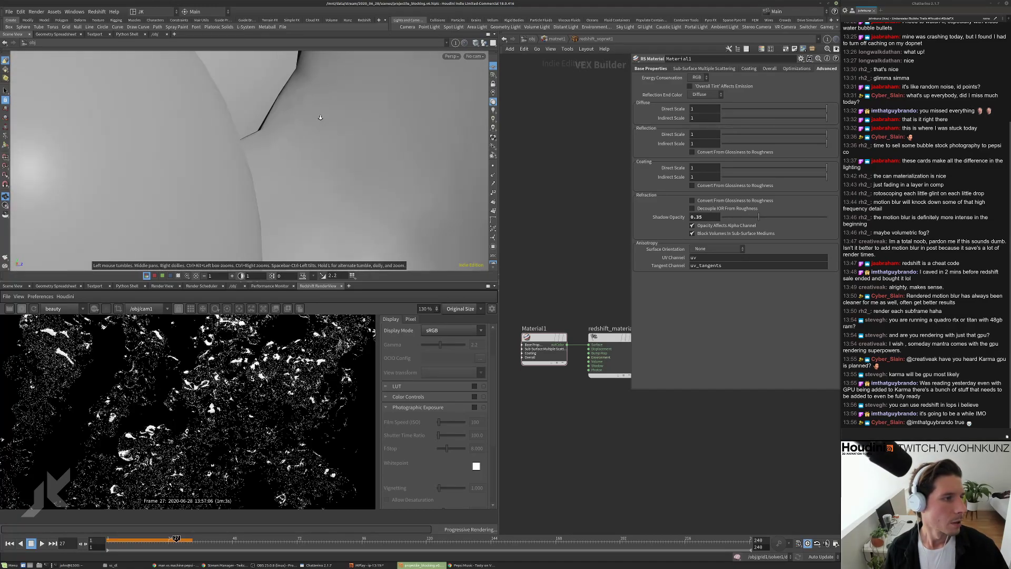
scroll(320, 117, down, 8)
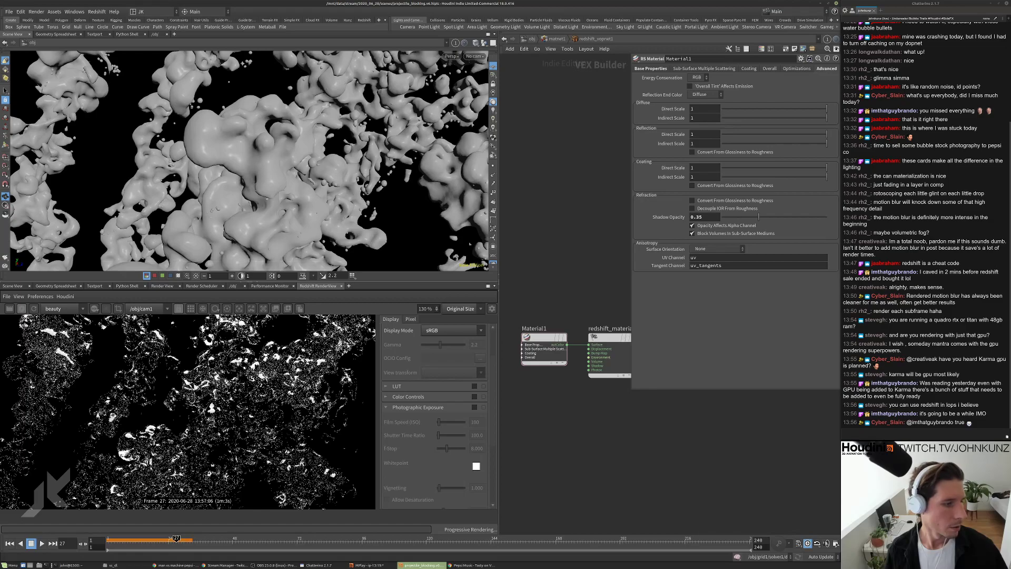
scroll(184, 454, down, 6)
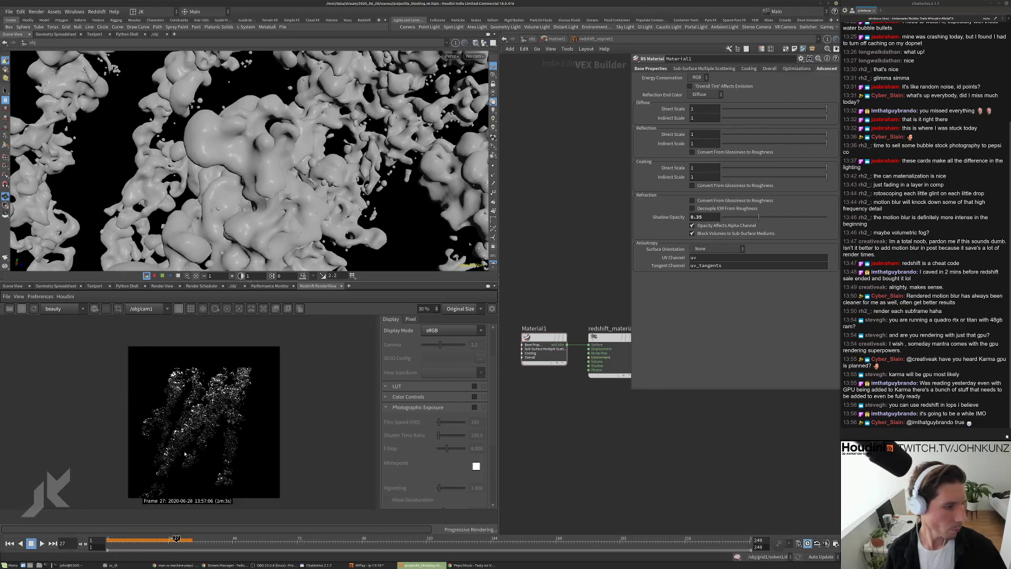
scroll(184, 454, up, 2)
scroll(328, 205, up, 4)
drag(329, 205, 308, 188)
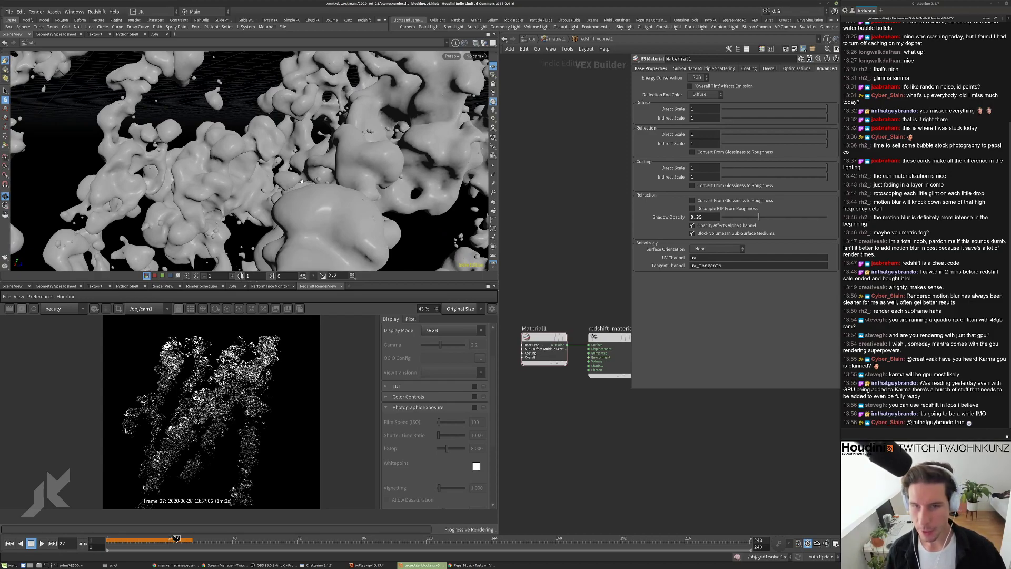
drag(277, 181, 415, 120)
middle_drag(415, 120, 258, 126)
right_drag(258, 126, 321, 138)
drag(321, 138, 300, 131)
mouse_move(300, 132)
right_down()
mouse_move(280, 127)
mouse_move(307, 124)
right_up()
mouse_move(296, 158)
right_down()
mouse_move(274, 155)
mouse_move(305, 151)
right_up()
drag(305, 151, 285, 158)
mouse_move(285, 158)
right_down()
mouse_move(291, 166)
mouse_move(287, 151)
mouse_move(274, 174)
right_up()
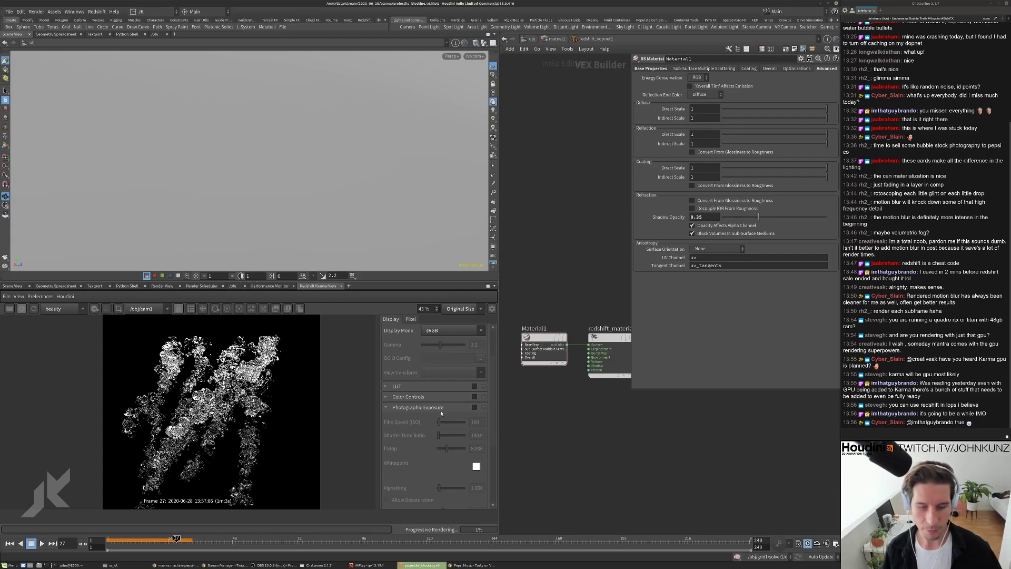
Examine the brightness and noise of the dense bubble clusters in the refining frame 27 render
scroll(211, 411, up, 5)
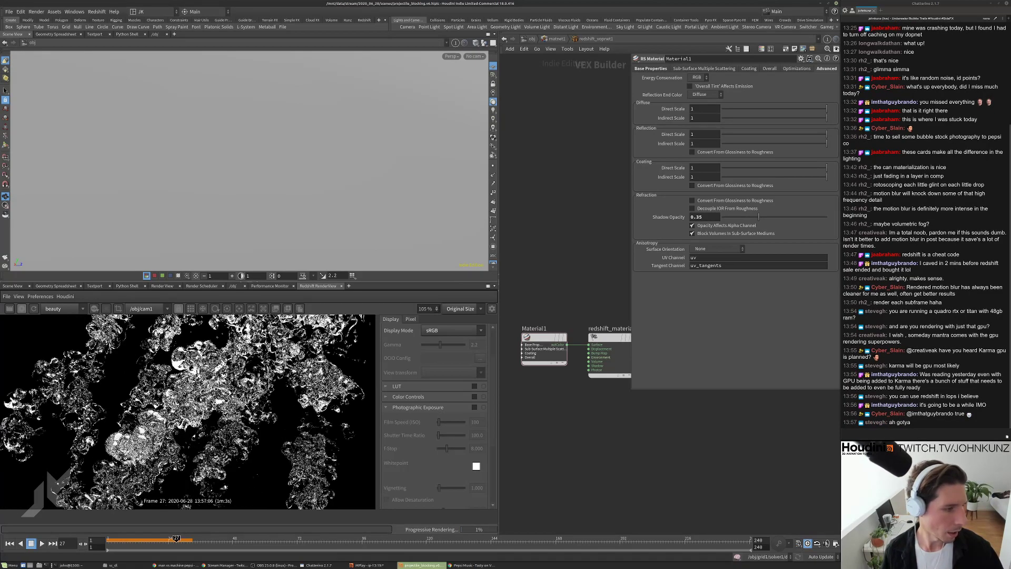
scroll(215, 416, up, 3)
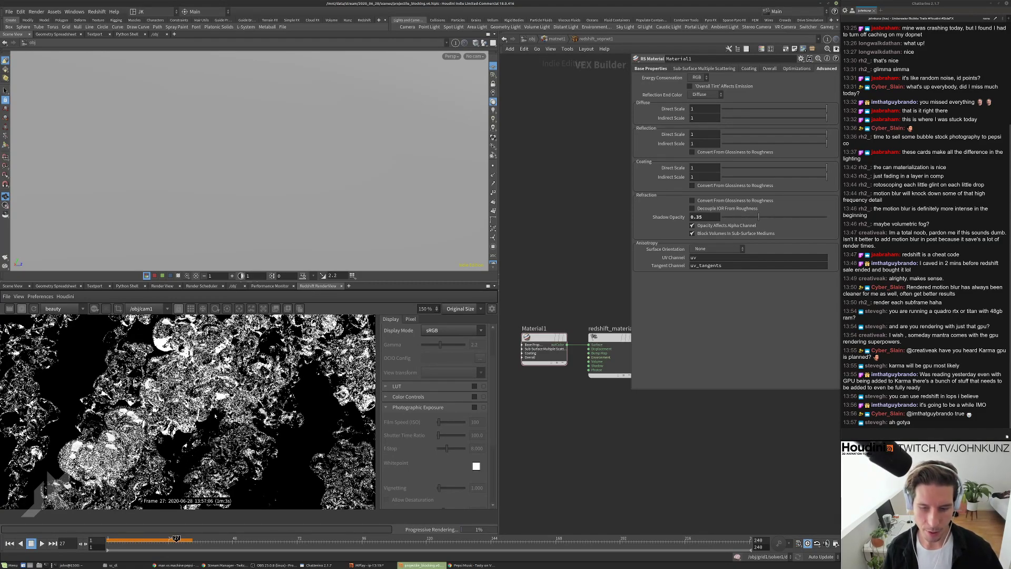
scroll(215, 416, down, 4)
scroll(215, 416, down, 1)
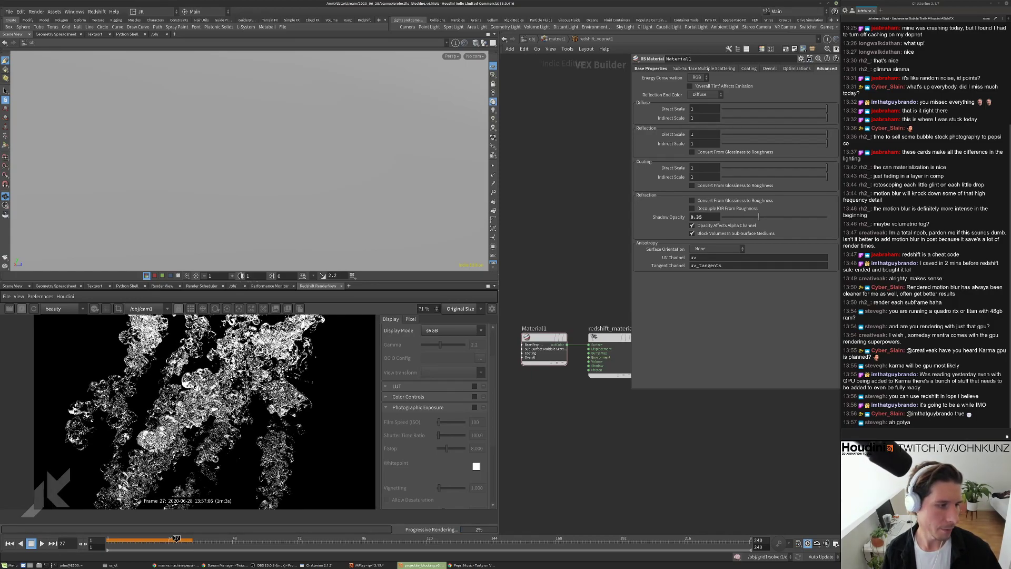
scroll(214, 416, up, 2)
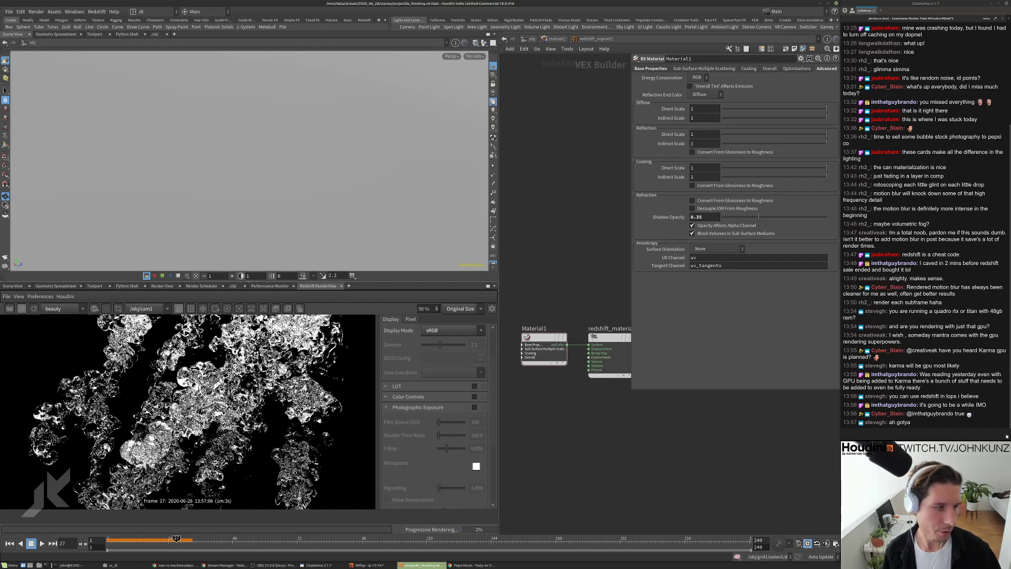
scroll(187, 412, down, 2)
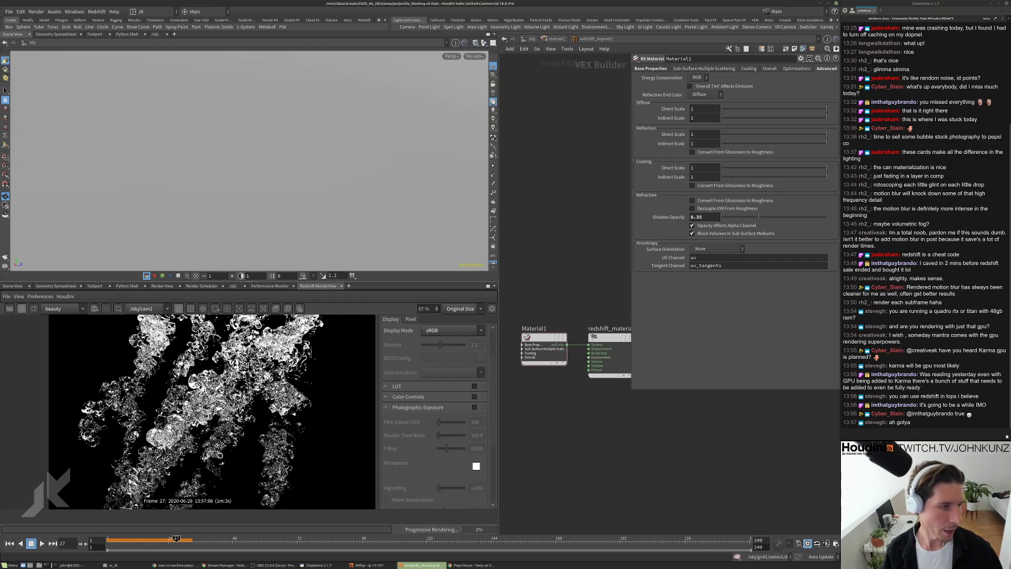
scroll(188, 412, up, 10)
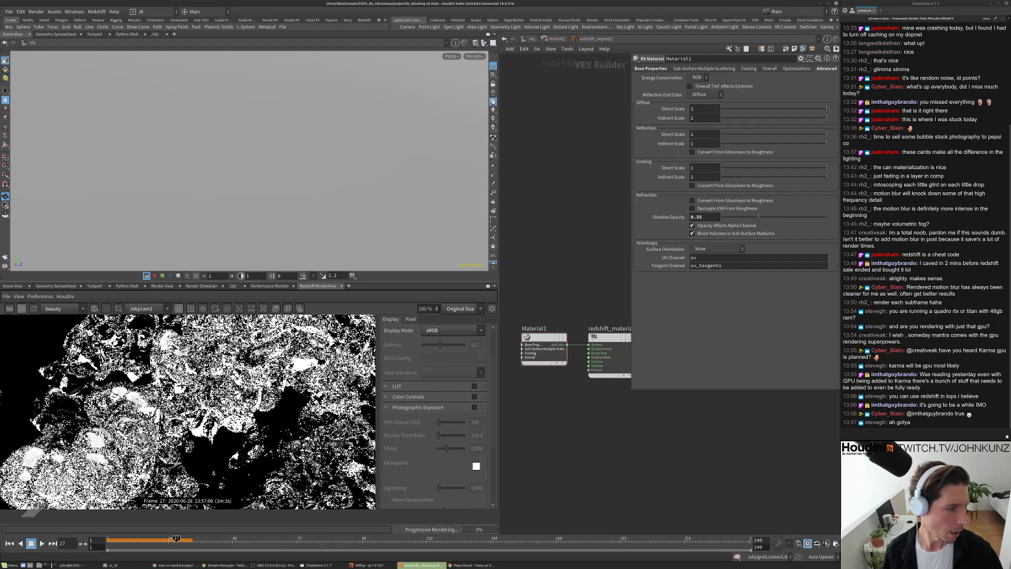
scroll(187, 412, down, 4)
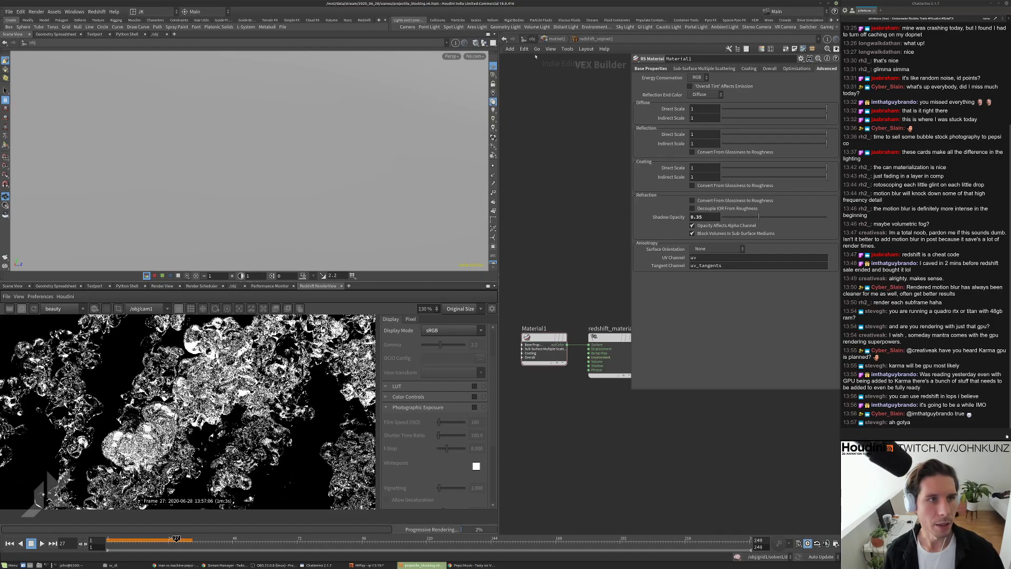
Return to the object level, recheck the bubble details in the render, and bring up grid2's parameters
click(530, 39)
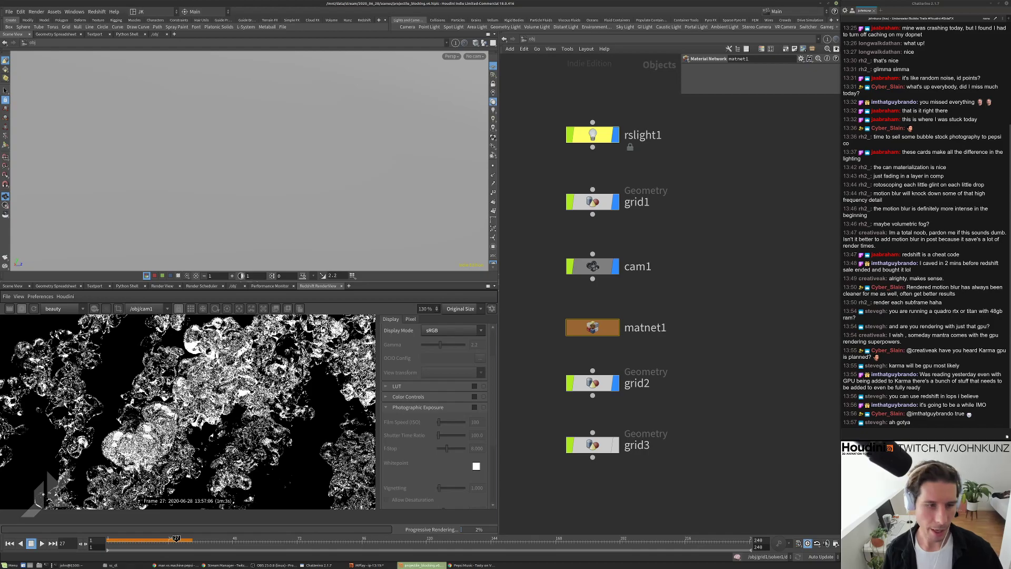
scroll(187, 412, down, 1)
scroll(188, 412, down, 2)
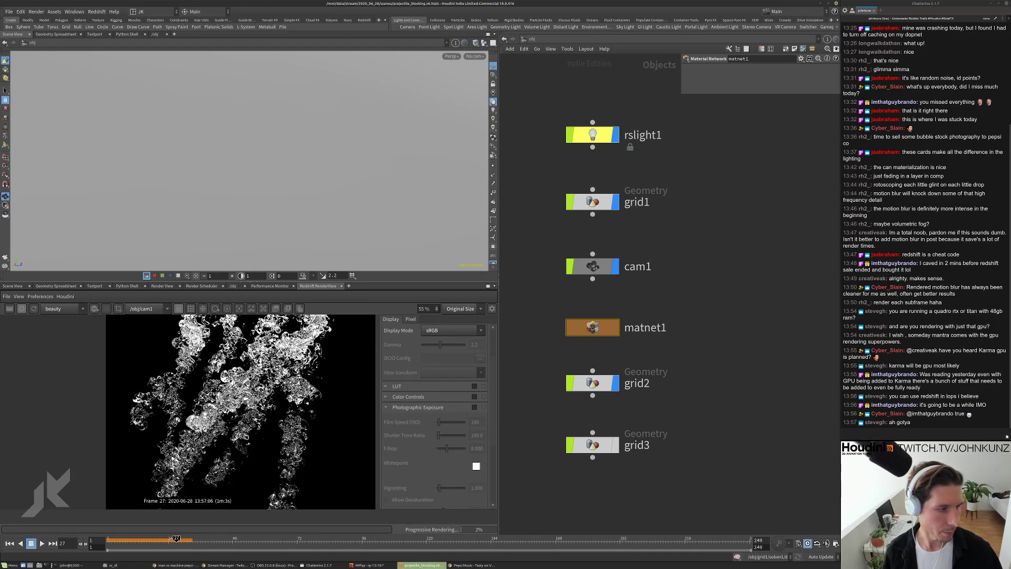
scroll(188, 411, up, 3)
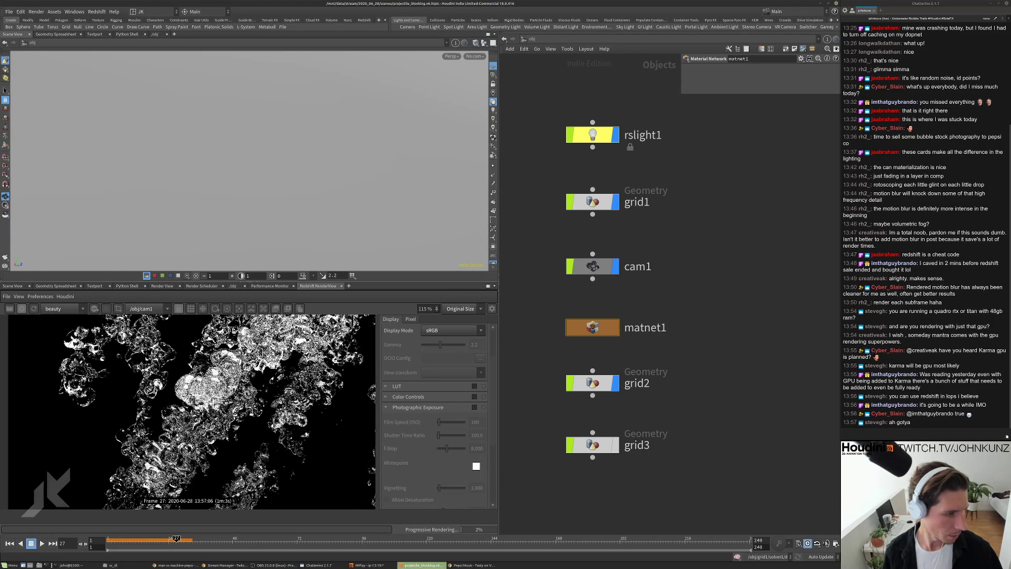
scroll(262, 444, up, 3)
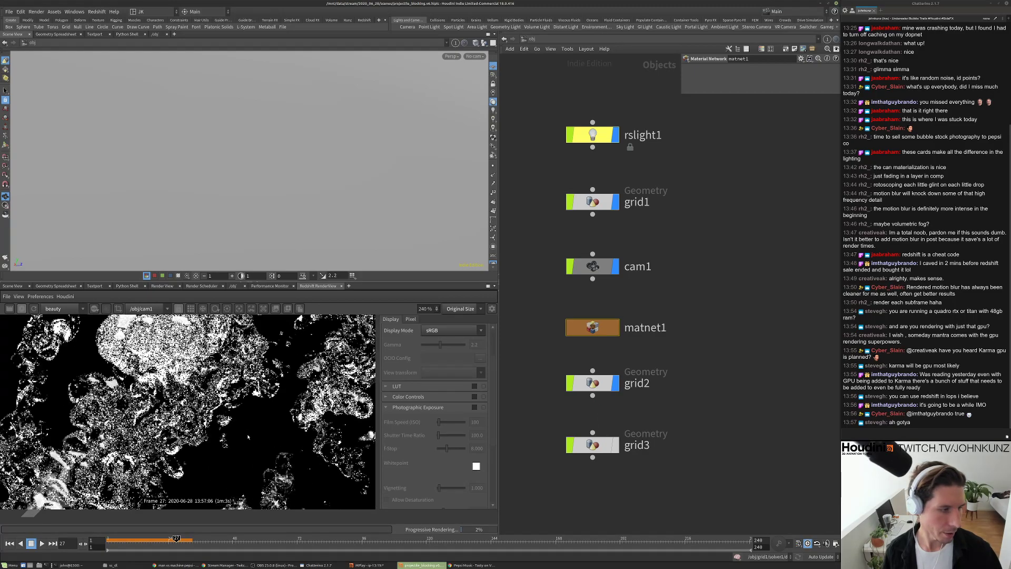
scroll(262, 444, down, 3)
click(591, 383)
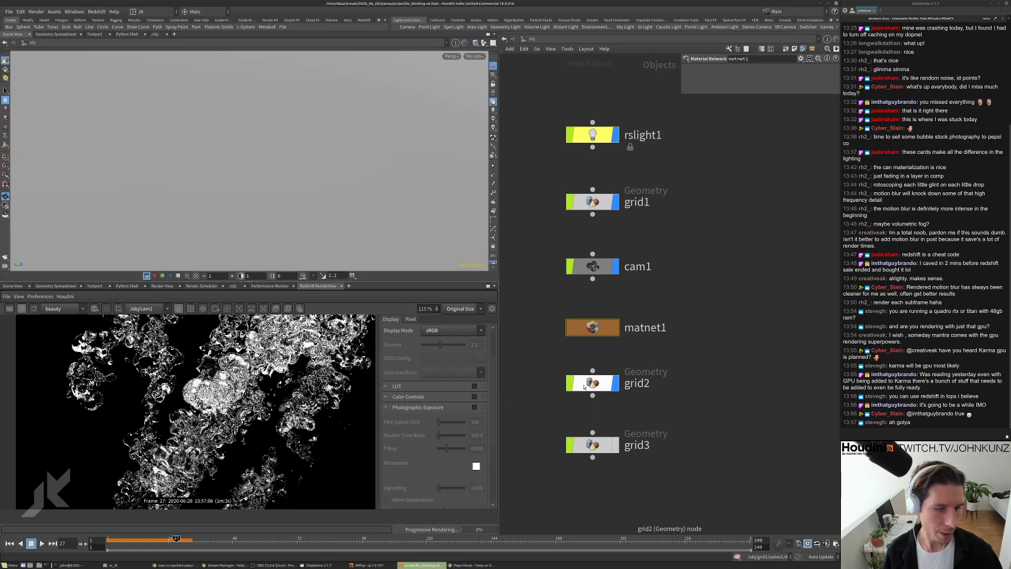
key(h)
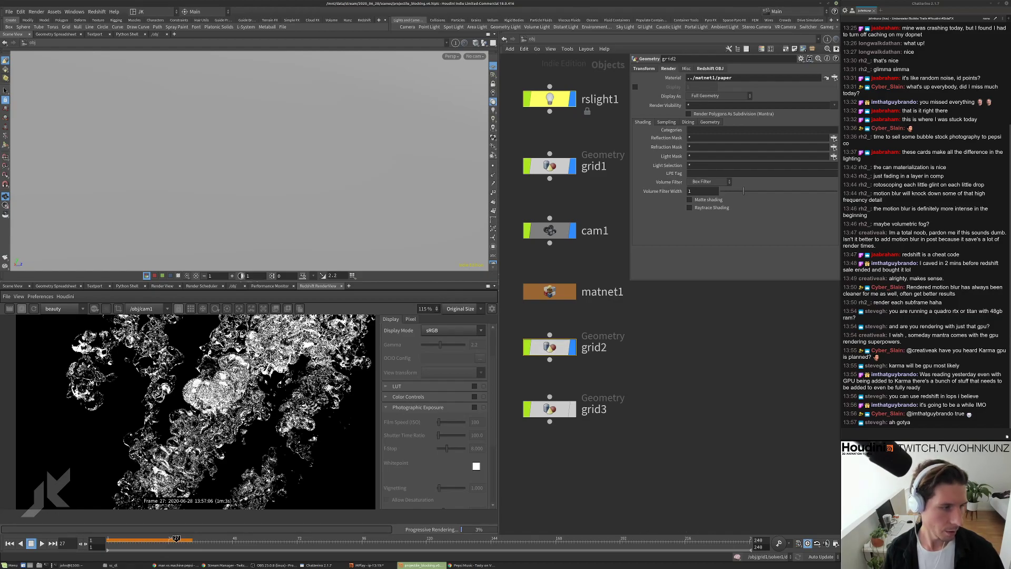
Set rslight1's intensity multiplier to 1800 and the first value of its area size to 1
click(550, 99)
scroll(211, 411, down, 4)
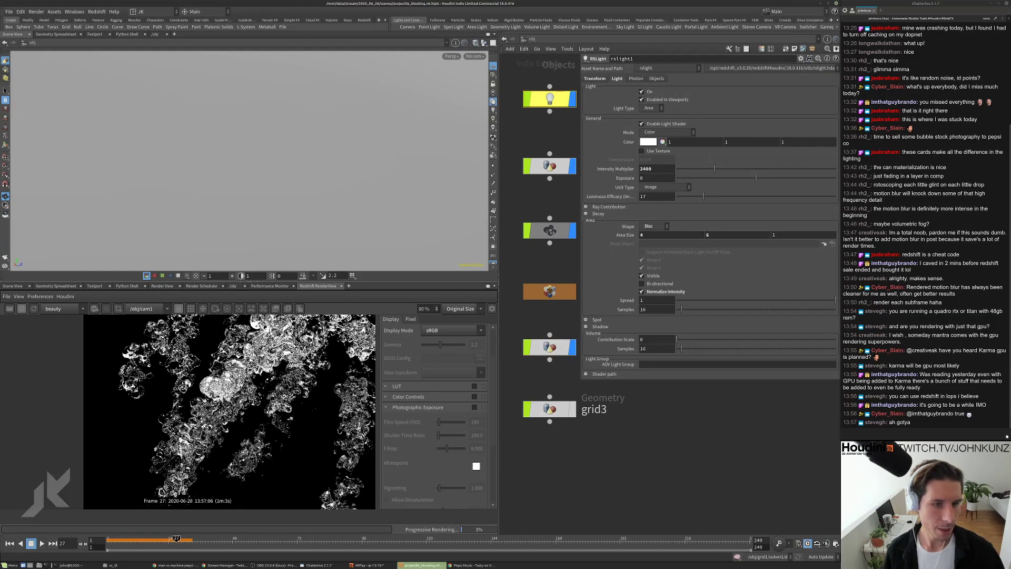
double_click(653, 168)
text(100)
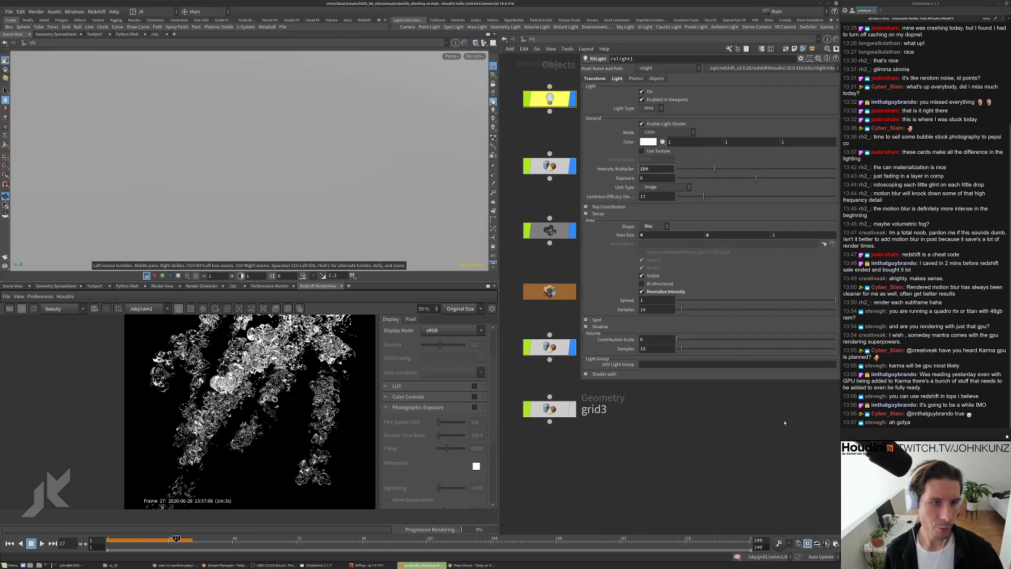
text(0)
key(Return)
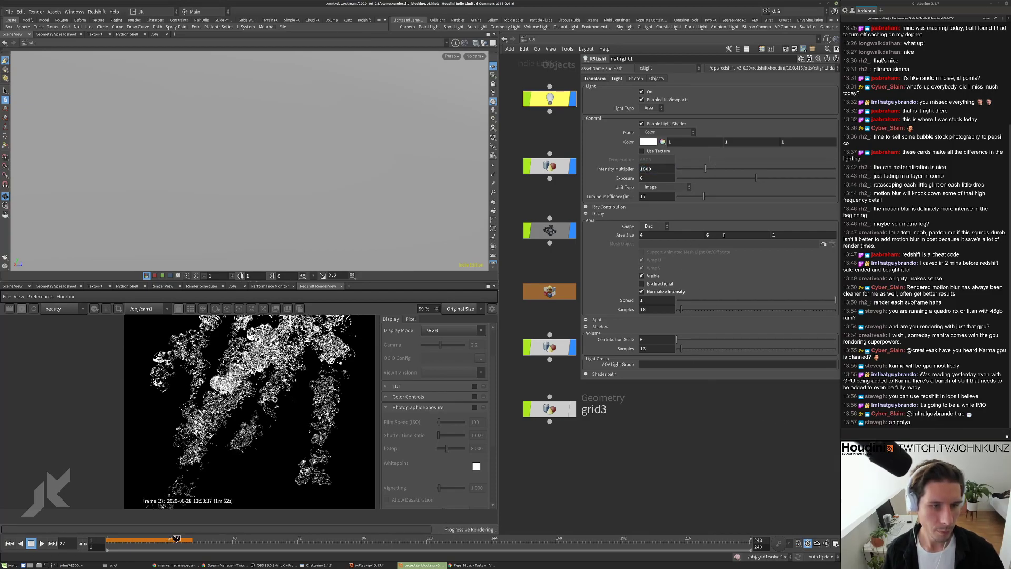
double_click(671, 234)
text(1)
key(Return)
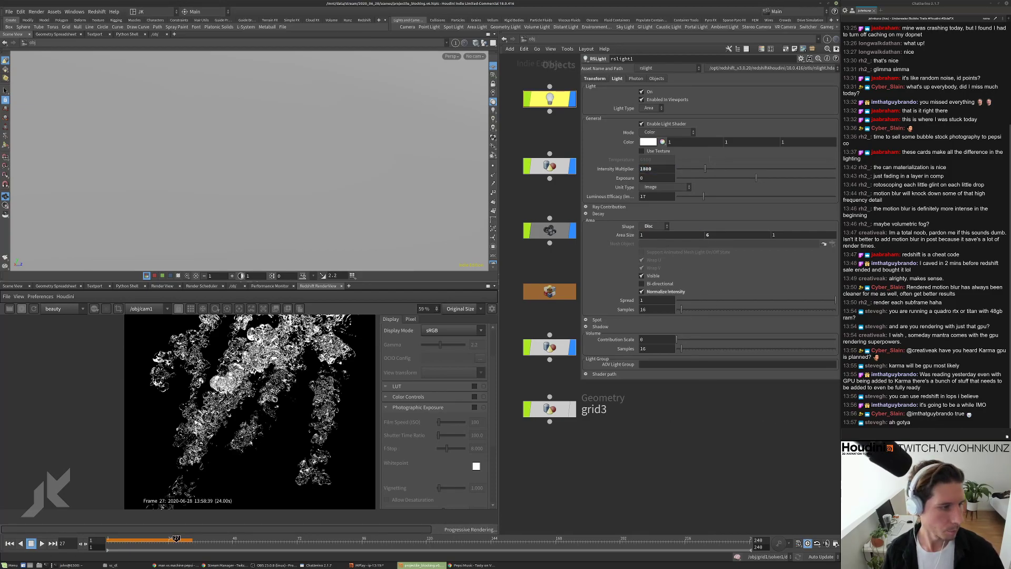
Examine the bubble trails in the frame 27 render both up close and as a whole under the current light settings
scroll(262, 372, up, 3)
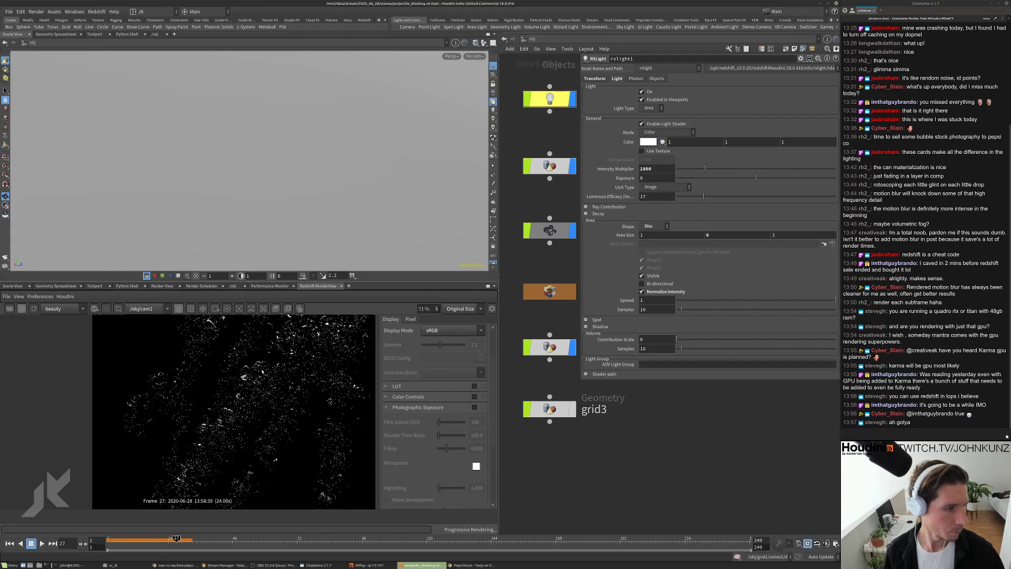
scroll(216, 394, down, 3)
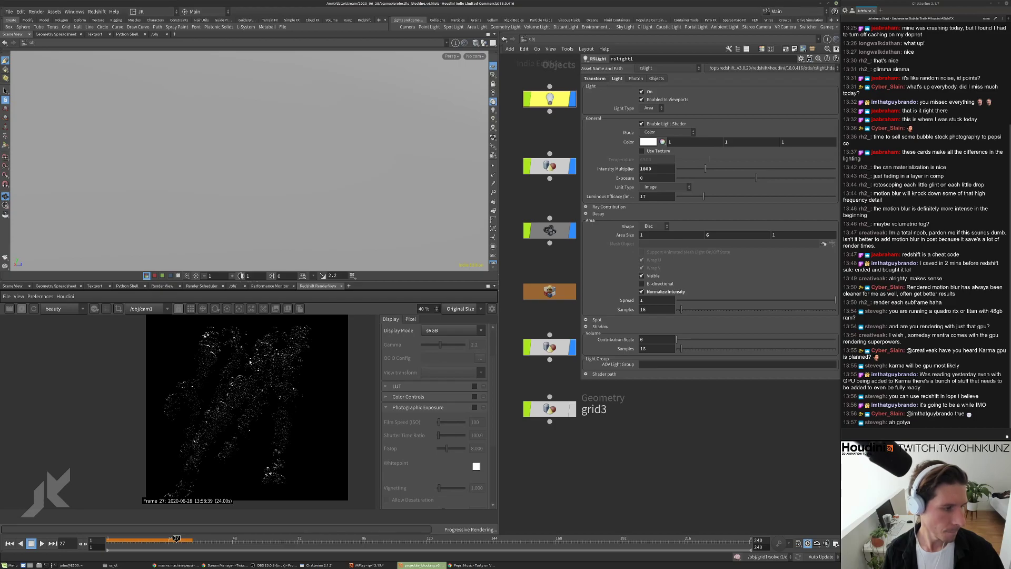
scroll(251, 362, up, 9)
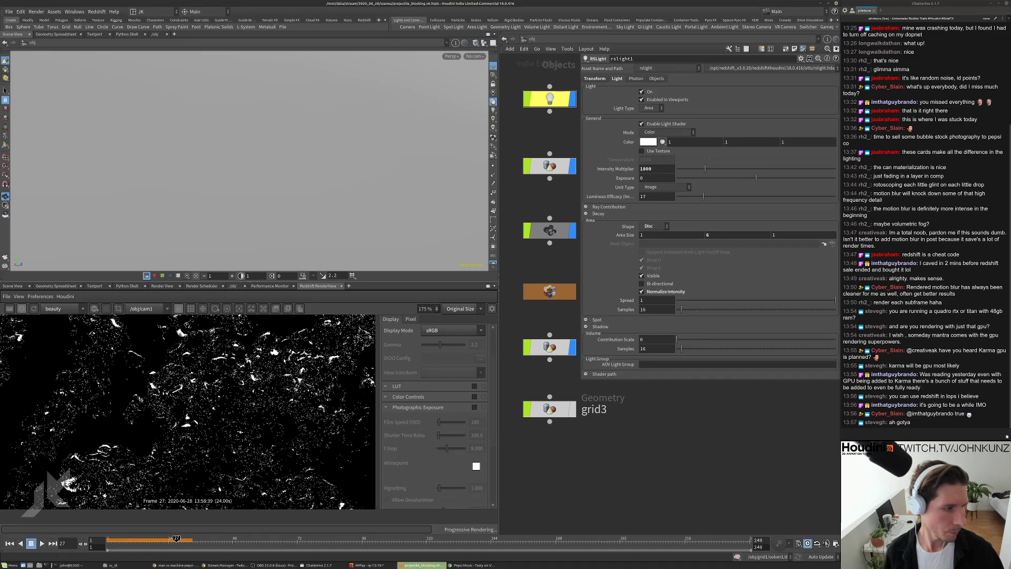
scroll(279, 462, down, 8)
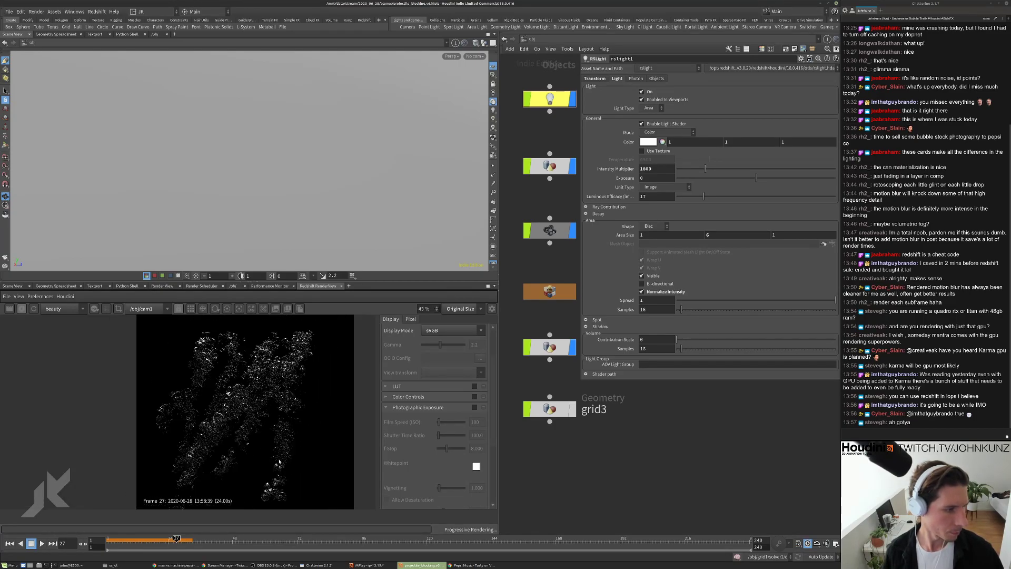
Go inside grid1 and check which frames the bubble_rndr.v1 file cache has written to disk
double_click(550, 164)
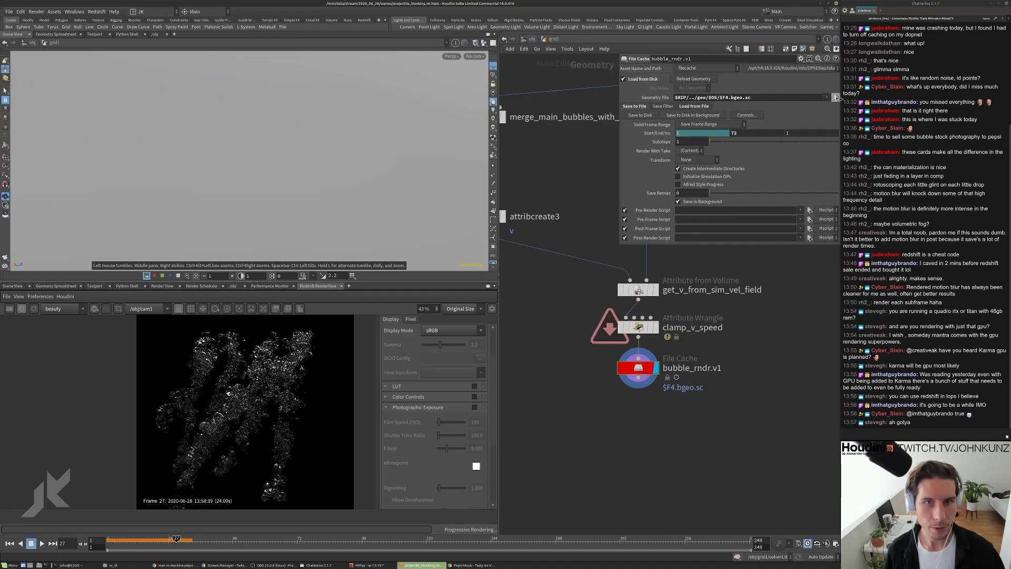
click(835, 97)
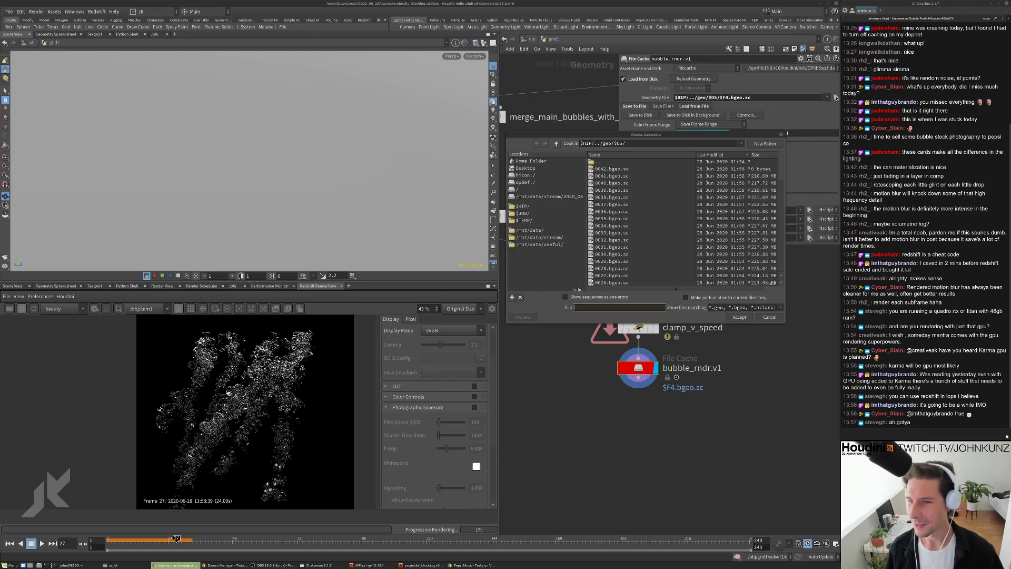
click(770, 316)
scroll(633, 303, down, 3)
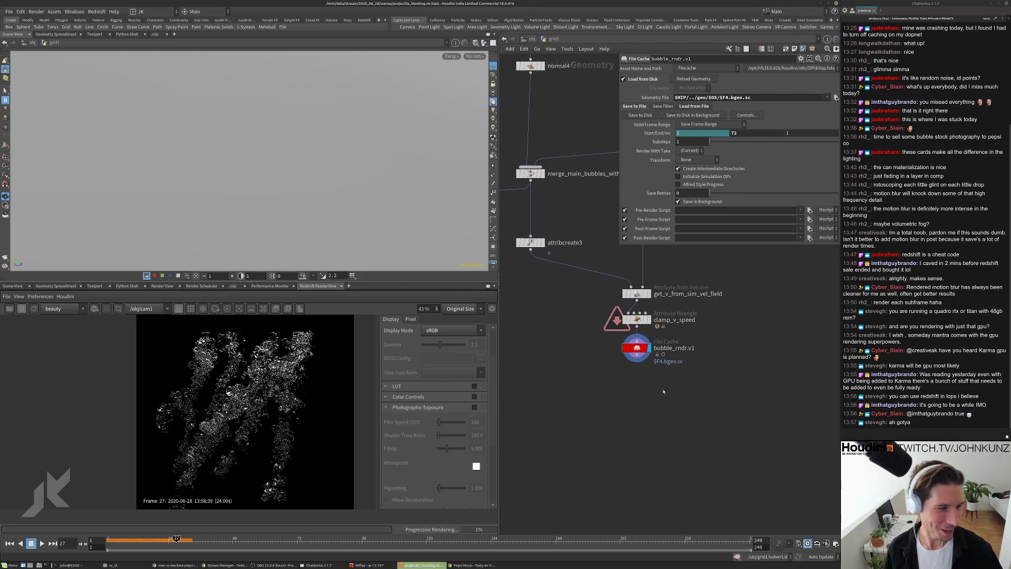
Recheck the bubble detail and noise in the frame 27 render and stop the progressive rendering
scroll(258, 426, up, 5)
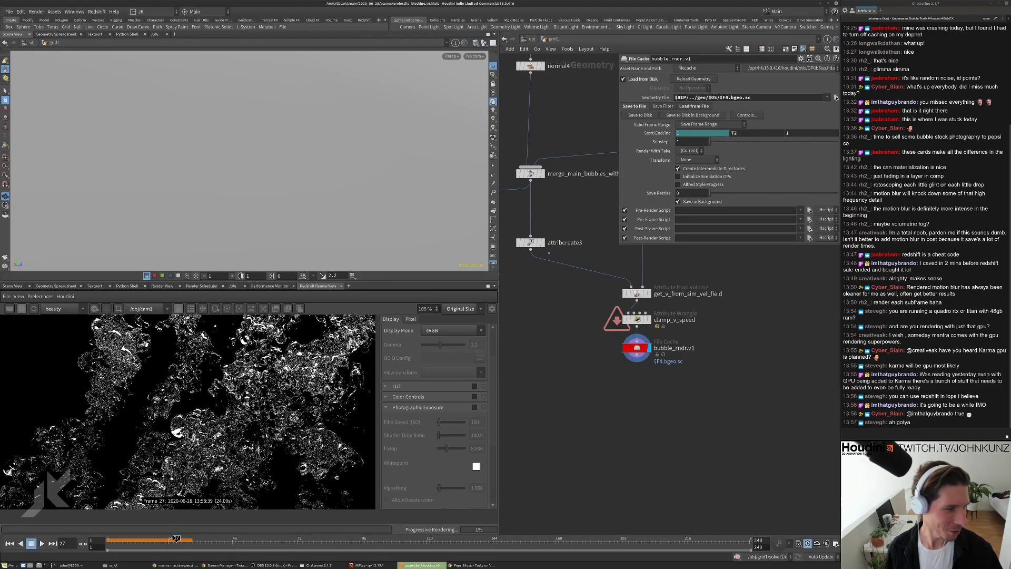
scroll(258, 426, down, 6)
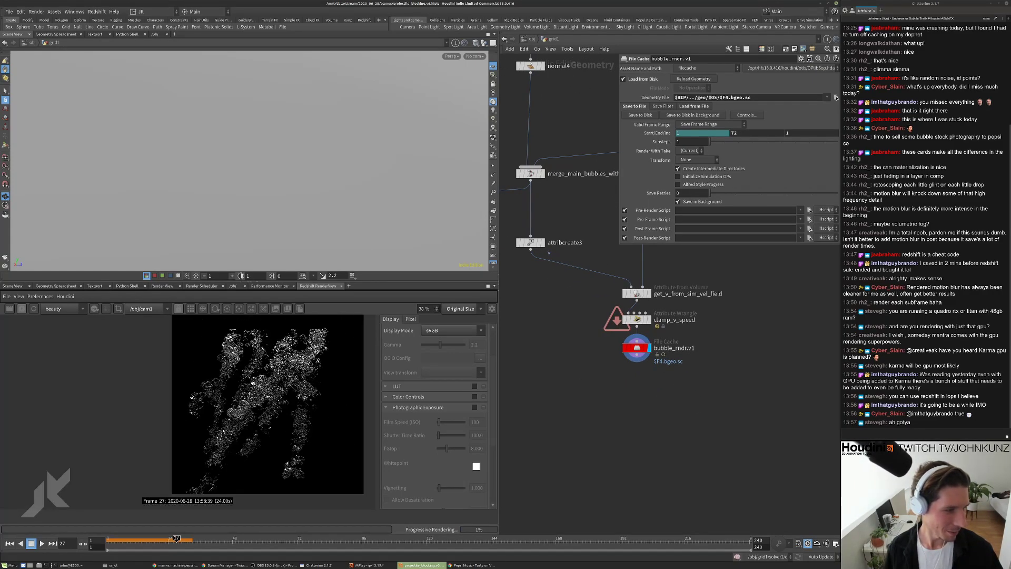
scroll(265, 435, up, 3)
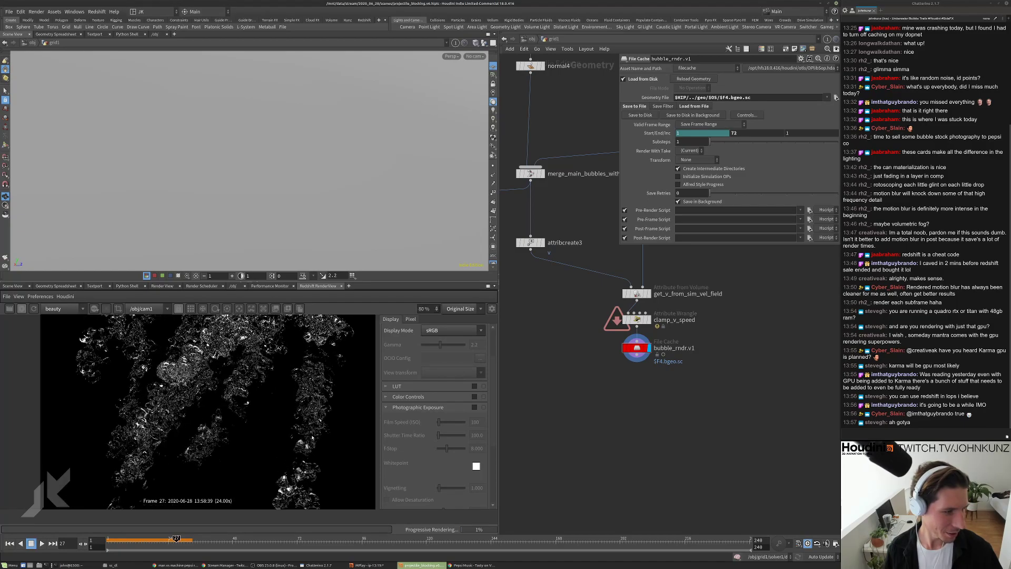
scroll(265, 435, down, 2)
click(21, 308)
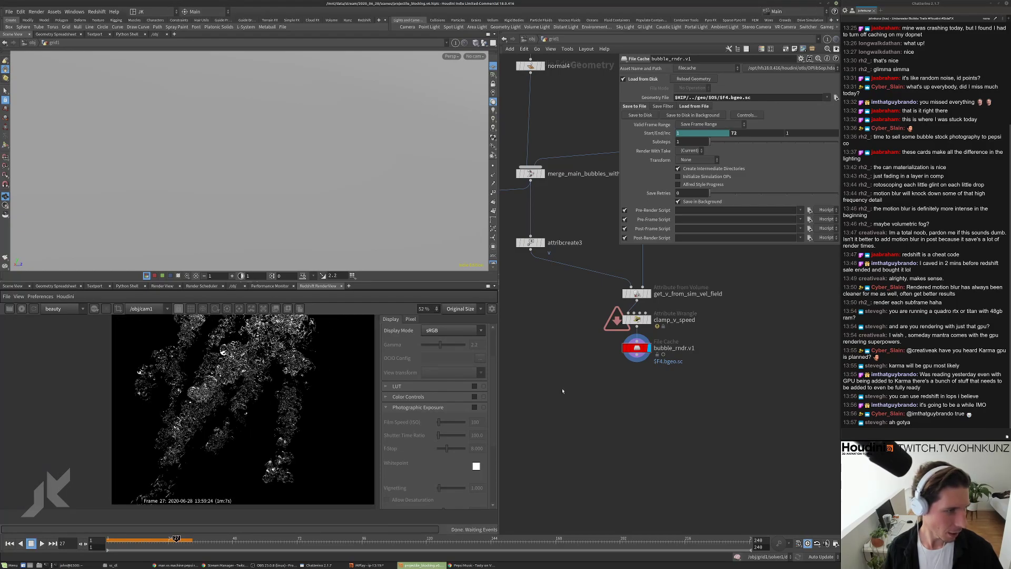
Check the geometry files cached by bubble_rndr.v1 and move the timeline to frame 42 for the render
click(223, 548)
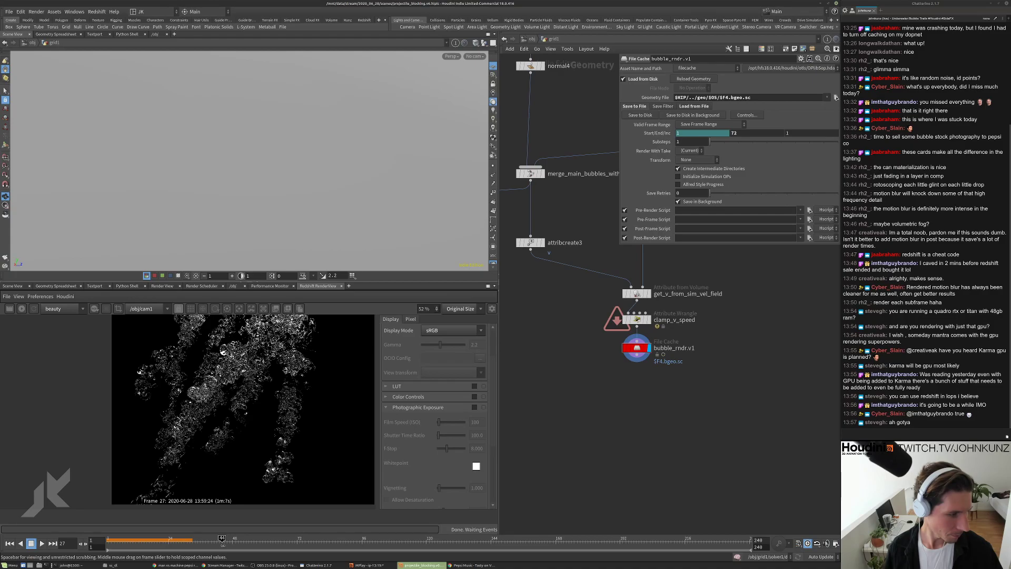
click(836, 97)
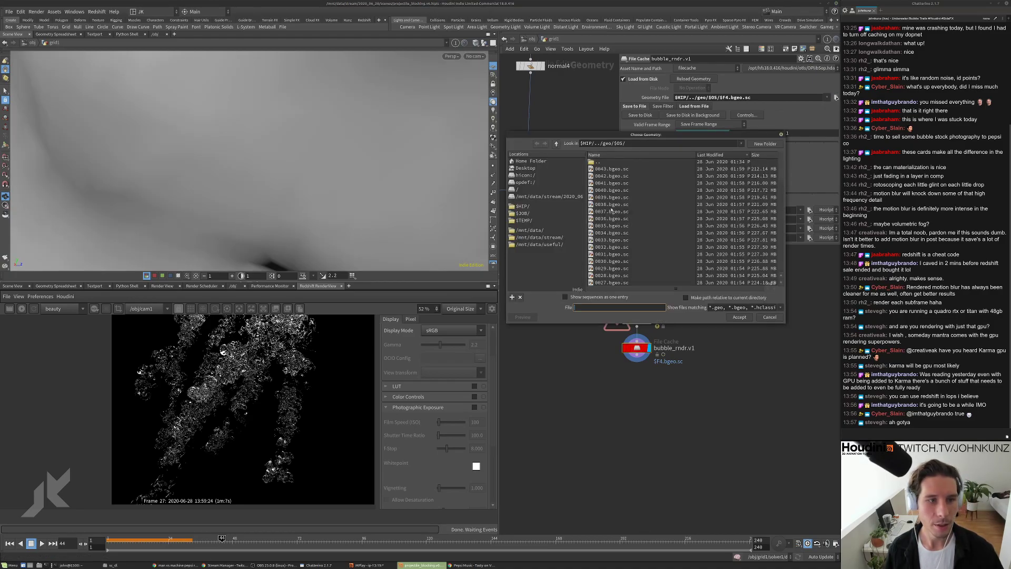
click(770, 317)
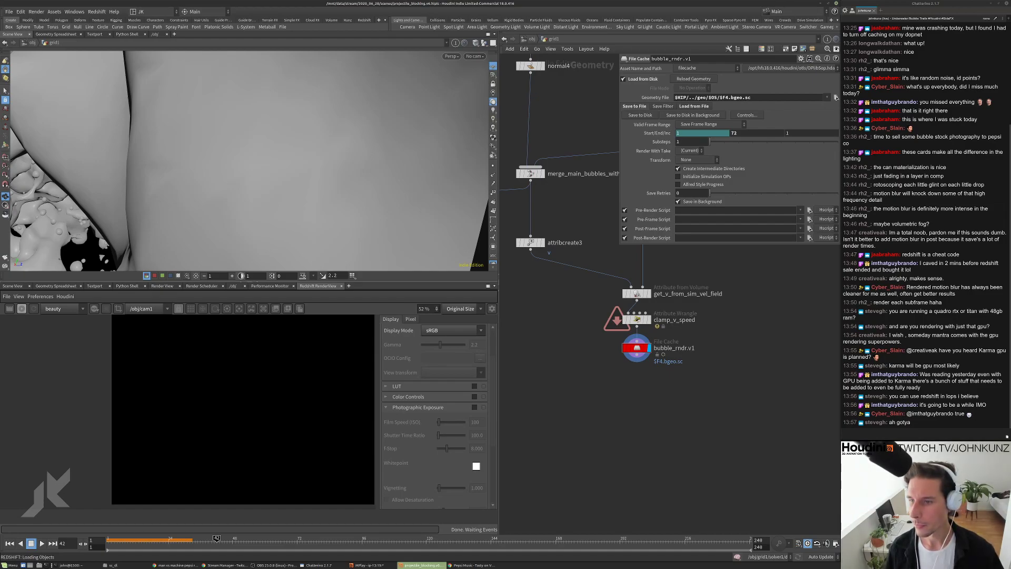
Switch to Chrome, replay the Pepsi - Dev/RnD video on Vimeo from the start, and make the browser window smaller
key(alt+Tab)
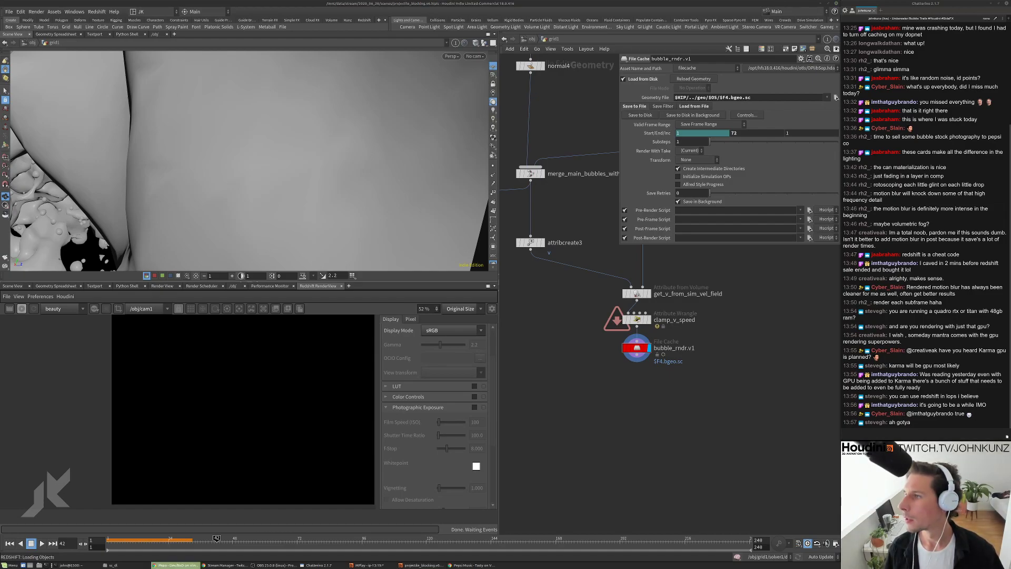
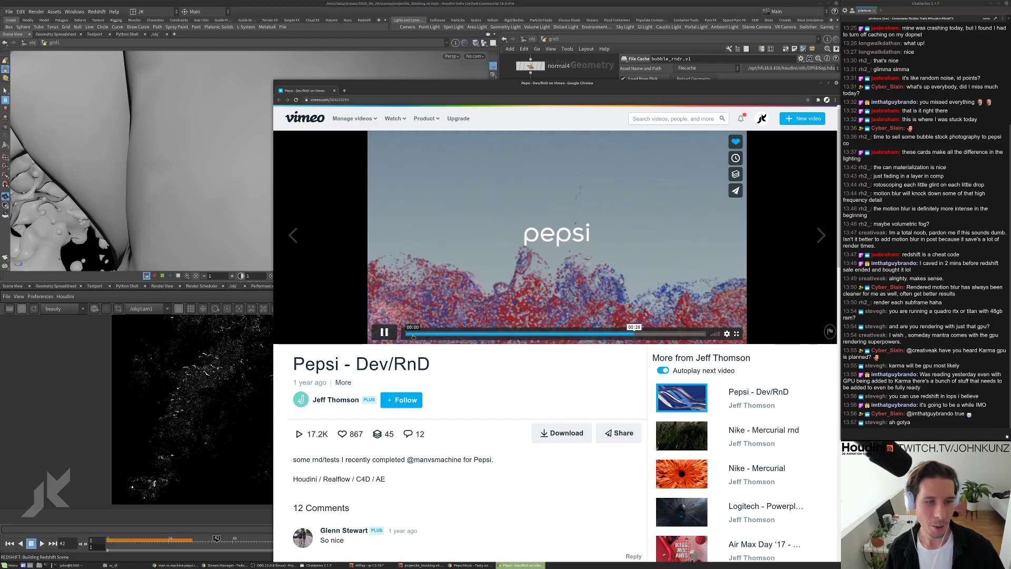
click(414, 334)
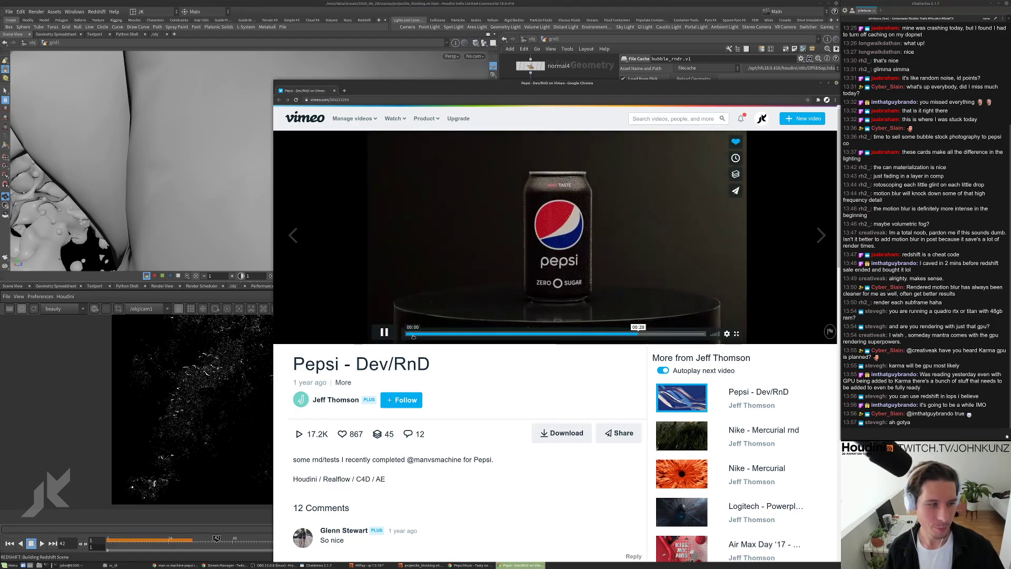
drag(274, 80, 406, 109)
drag(599, 112, 579, 99)
Rewatch the bubble and can simulation tests near the video's start and the section from about 0:20
mouse_move(495, 343)
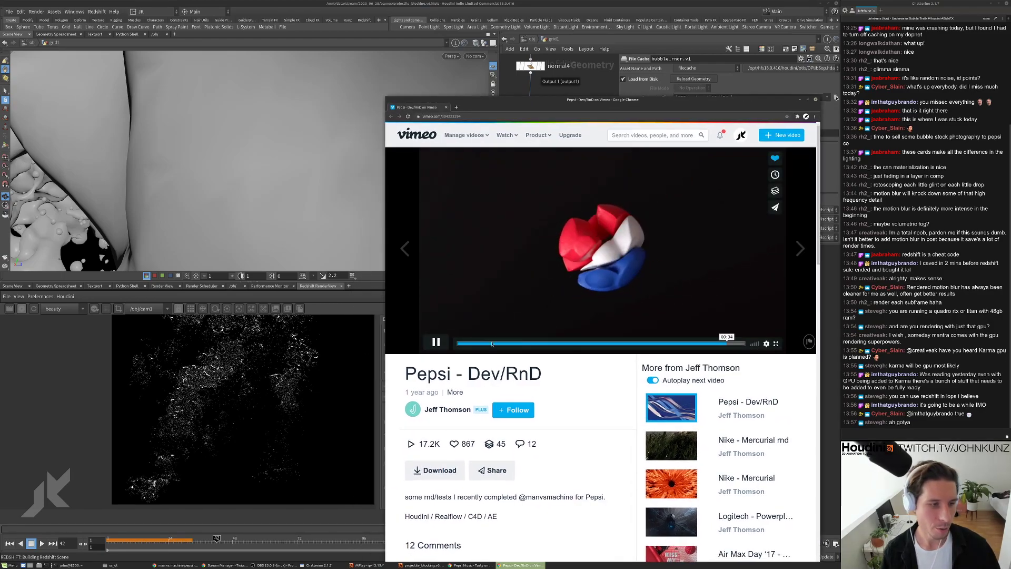
click(463, 344)
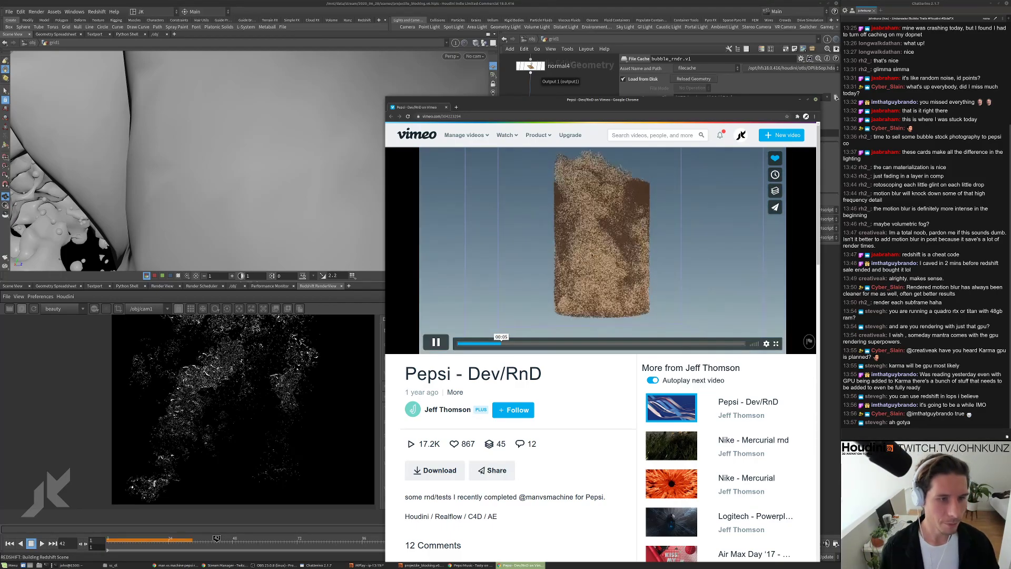
click(465, 344)
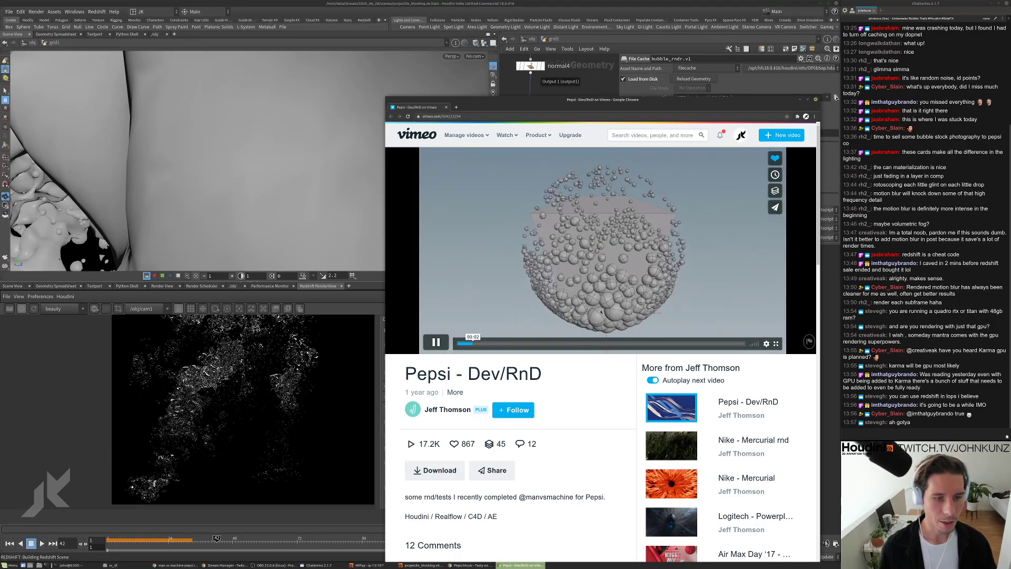
click(464, 343)
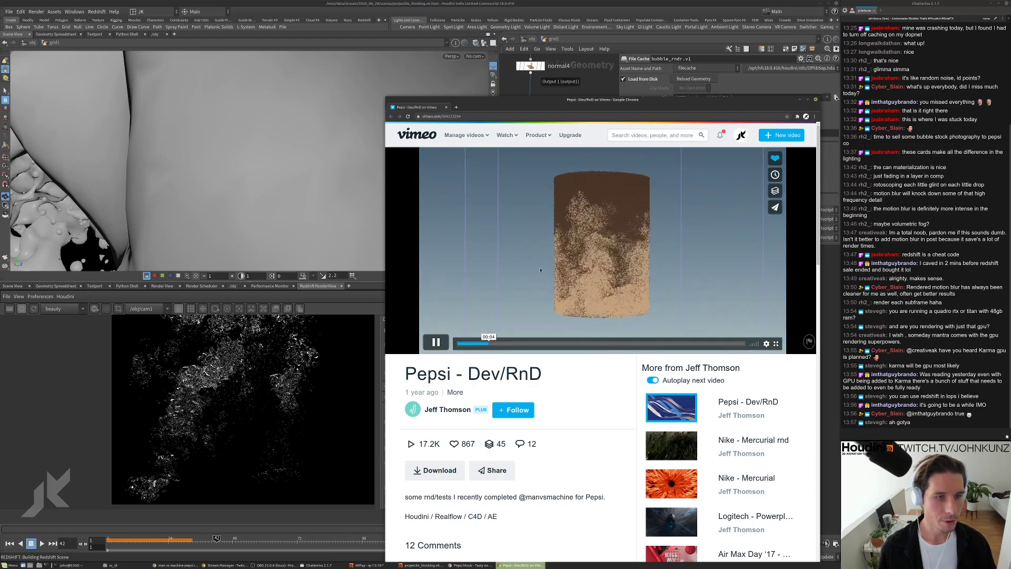
click(603, 343)
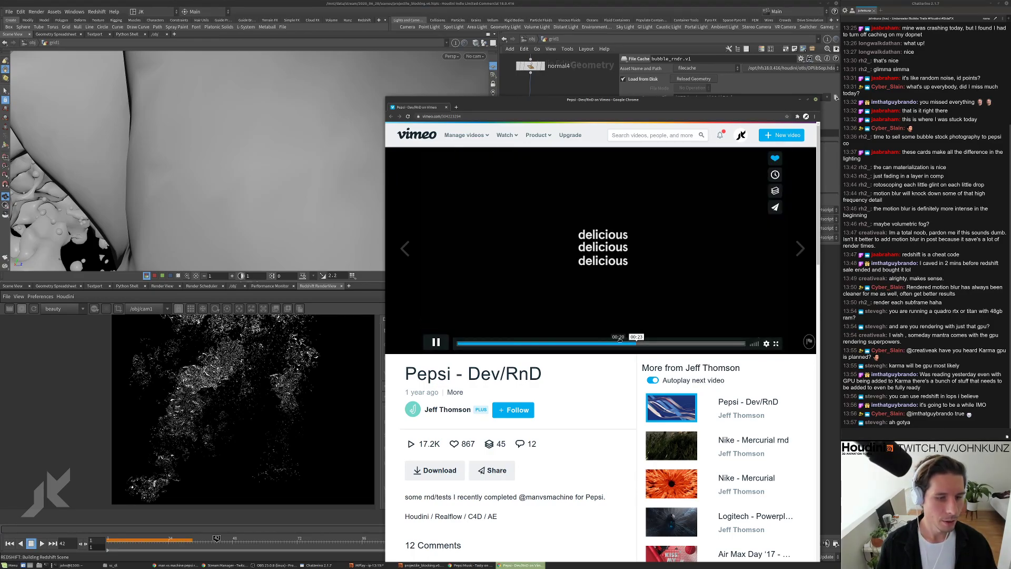
click(617, 343)
click(439, 342)
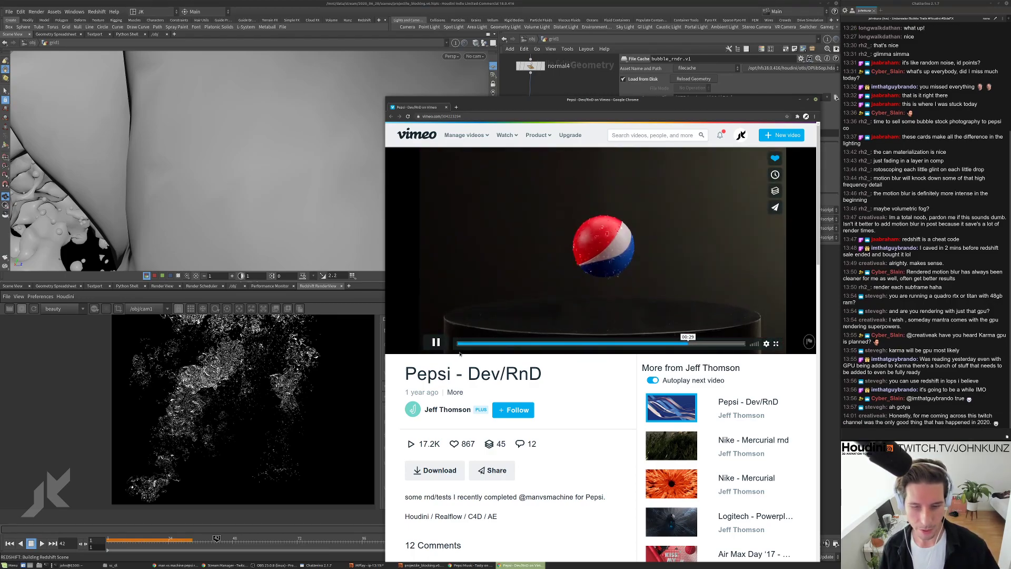
Return to Houdini and examine the dense clusters and scattered bubbles in the frame 42 render at several magnifications
click(672, 2)
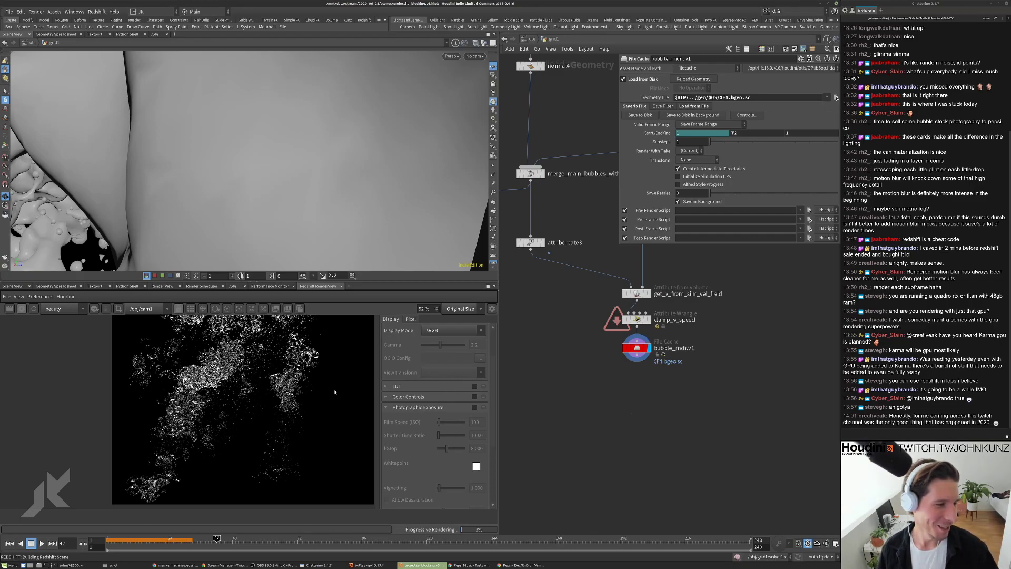
scroll(327, 402, down, 2)
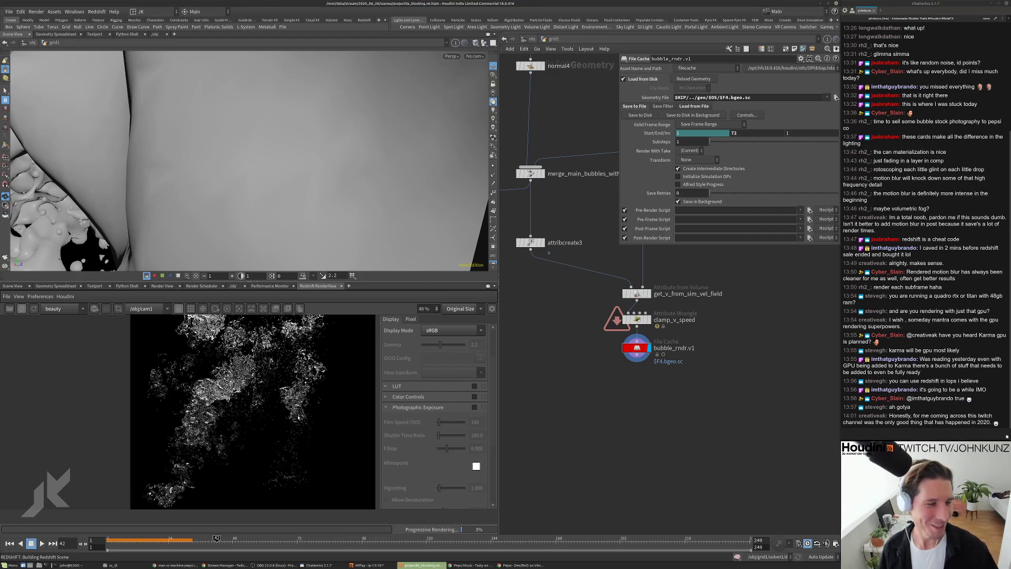
scroll(307, 420, up, 3)
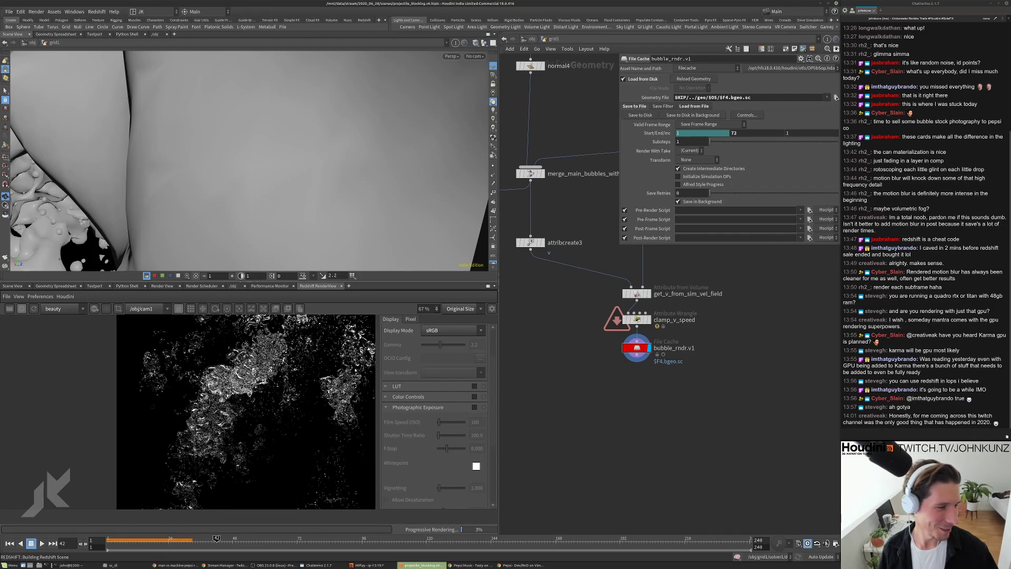
scroll(309, 360, up, 3)
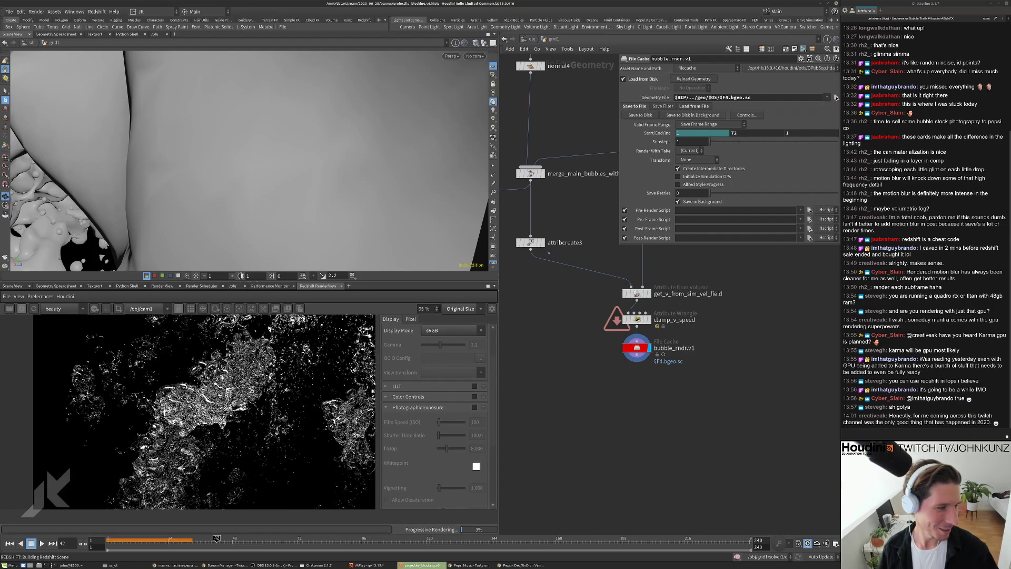
scroll(309, 360, up, 5)
scroll(309, 360, down, 4)
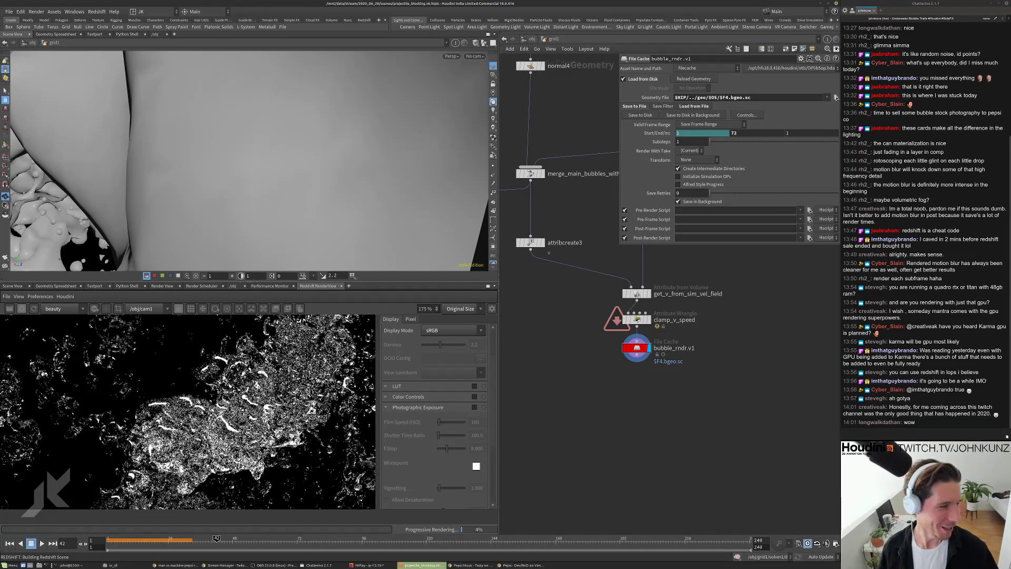
scroll(309, 360, down, 3)
scroll(332, 352, down, 2)
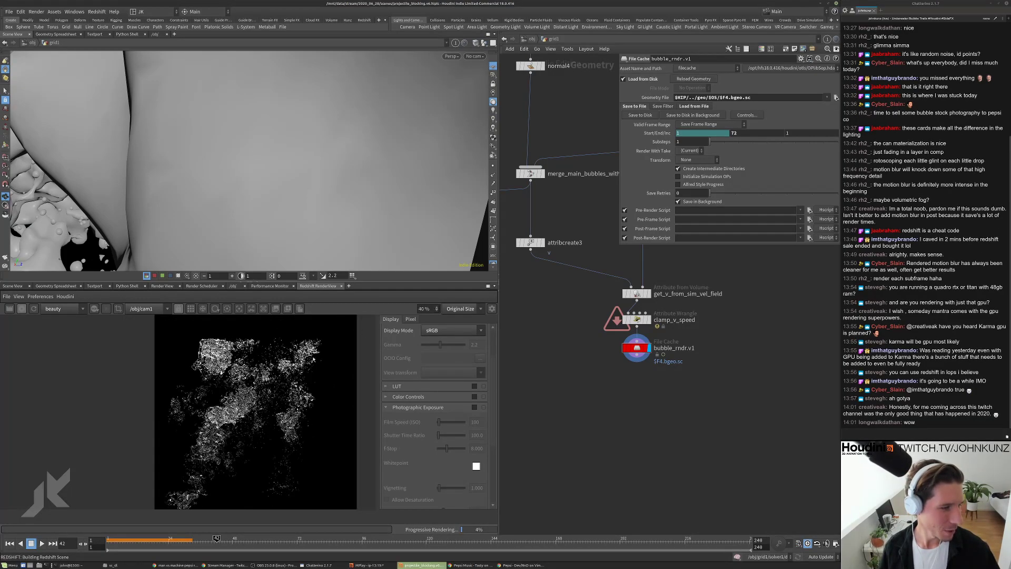
scroll(221, 410, down, 1)
scroll(256, 397, up, 9)
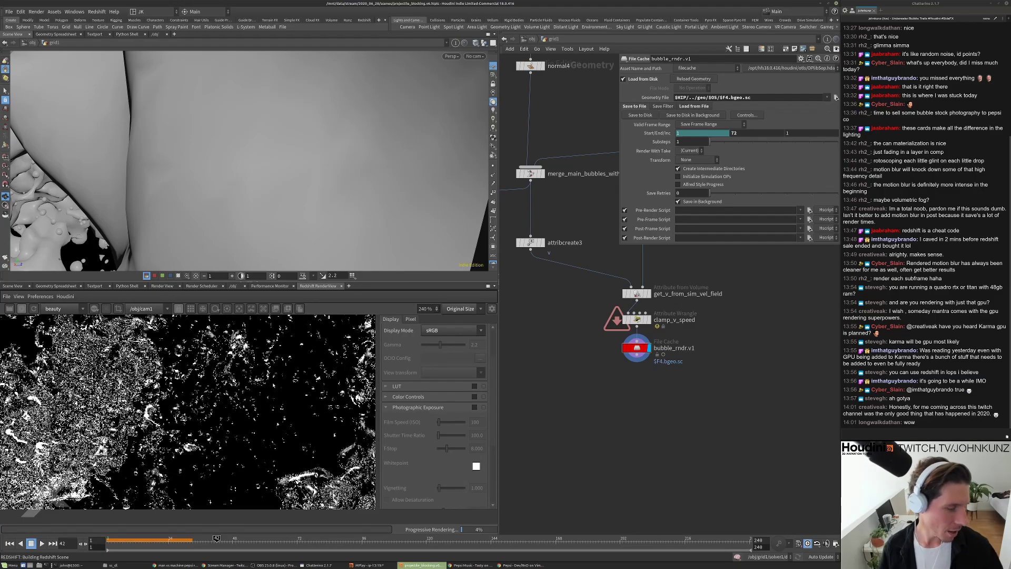
scroll(273, 387, down, 6)
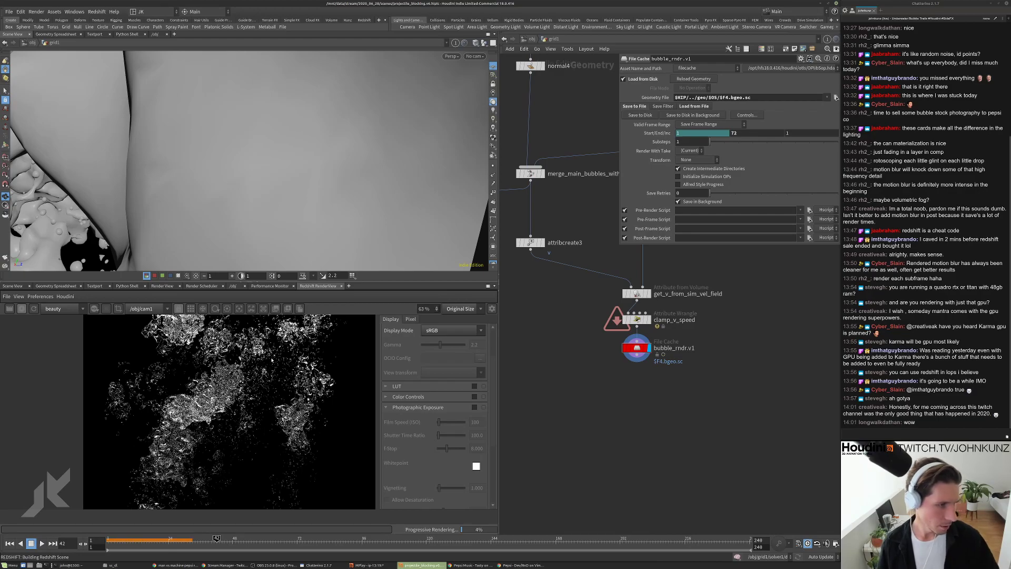
scroll(271, 361, down, 1)
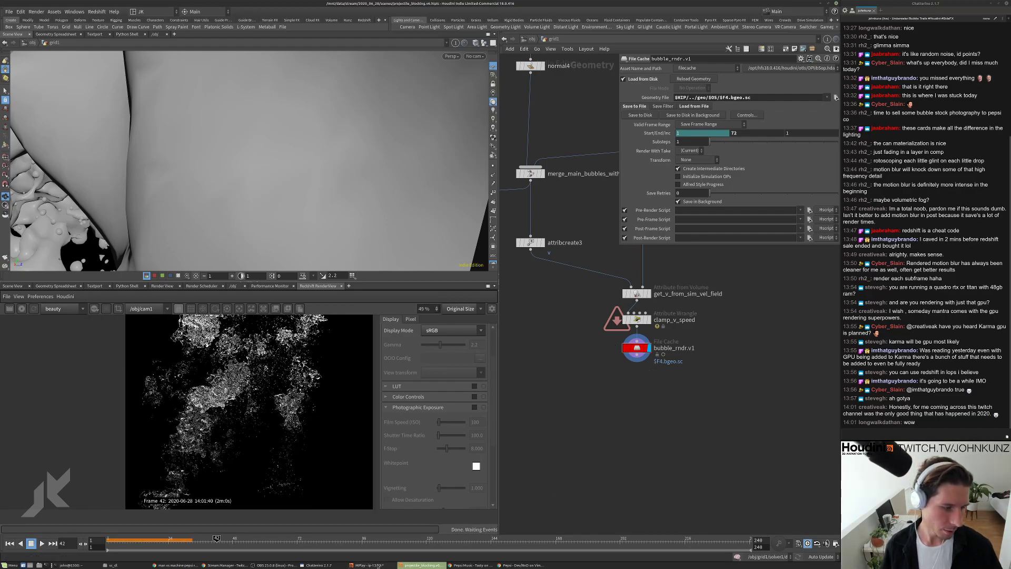
Check the latest cached bubble_rndr.v1 files and move the timeline to frame 52
click(837, 97)
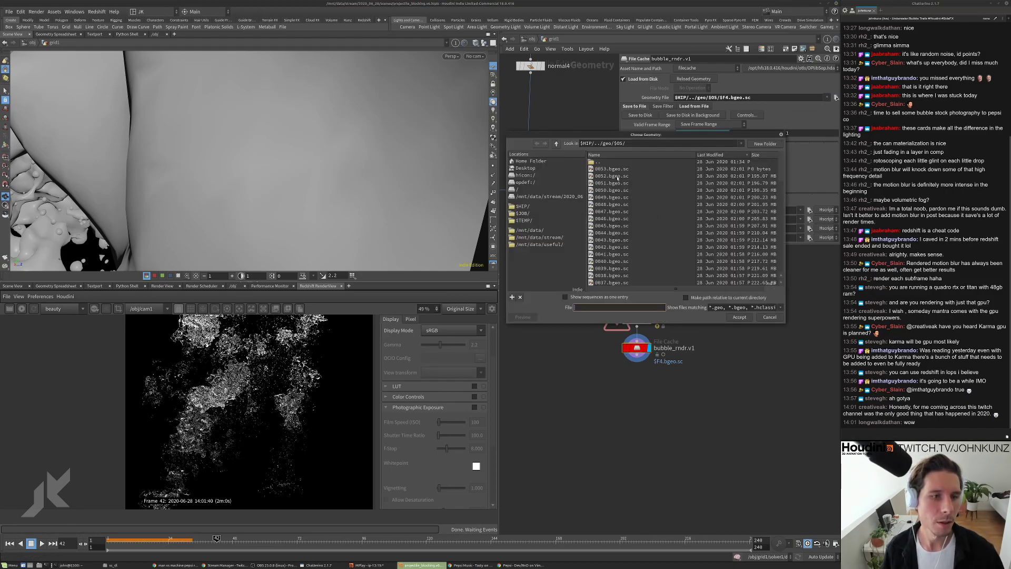
click(618, 176)
click(765, 316)
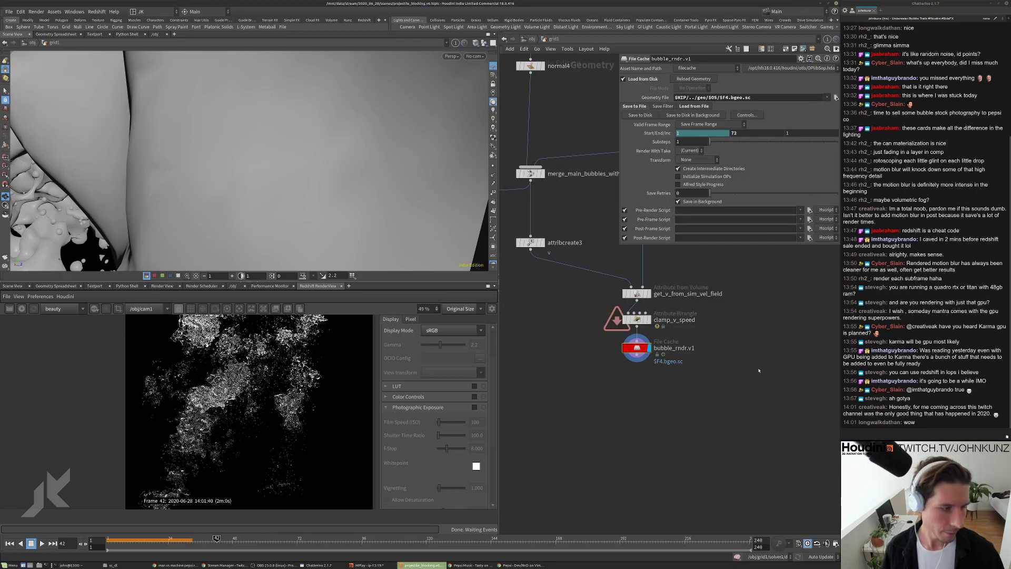
click(243, 545)
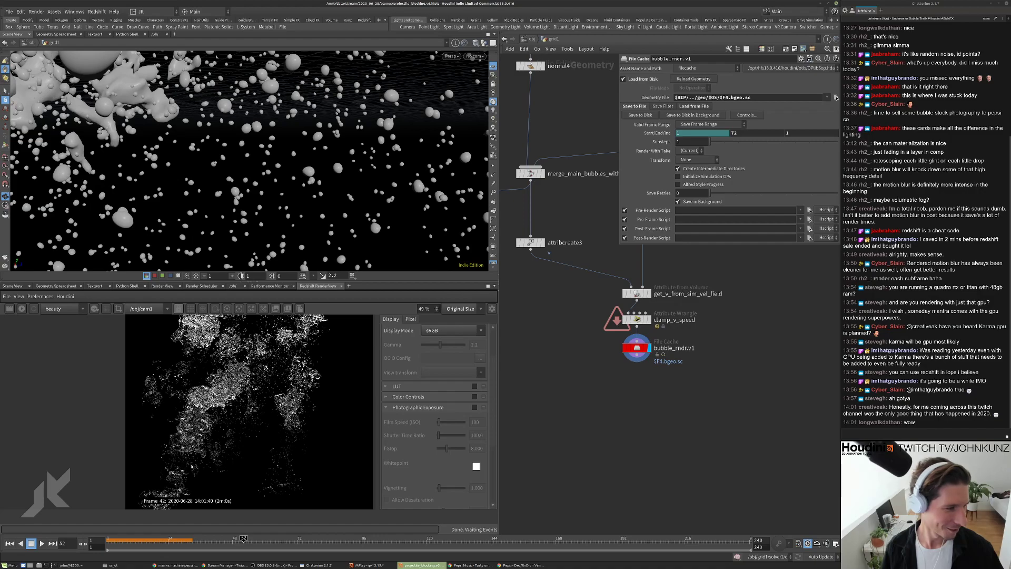
Start the Redshift render of frame 52 and load the sidefx.com home page in the Chrome window
click(22, 309)
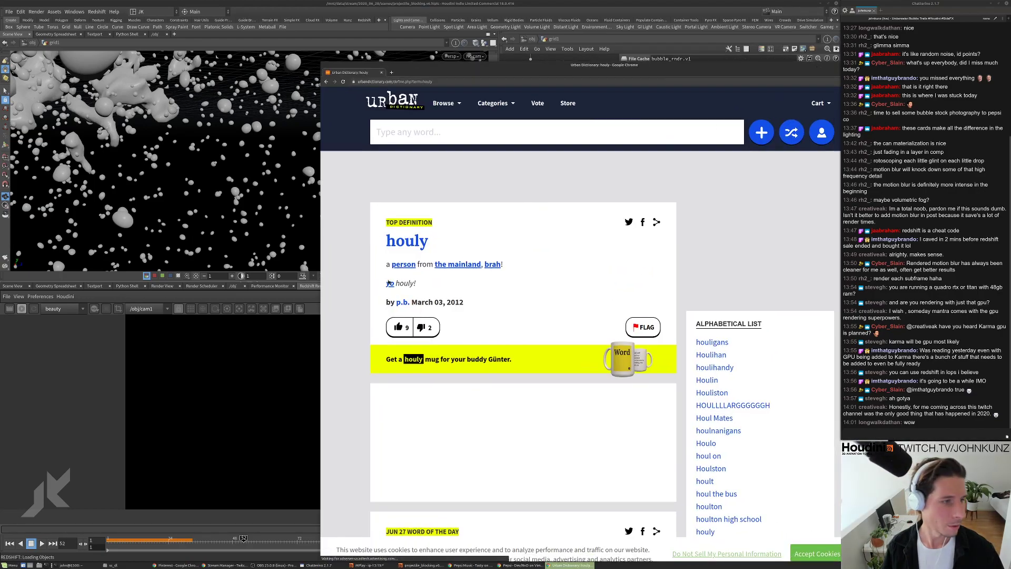
mouse_move(503, 105)
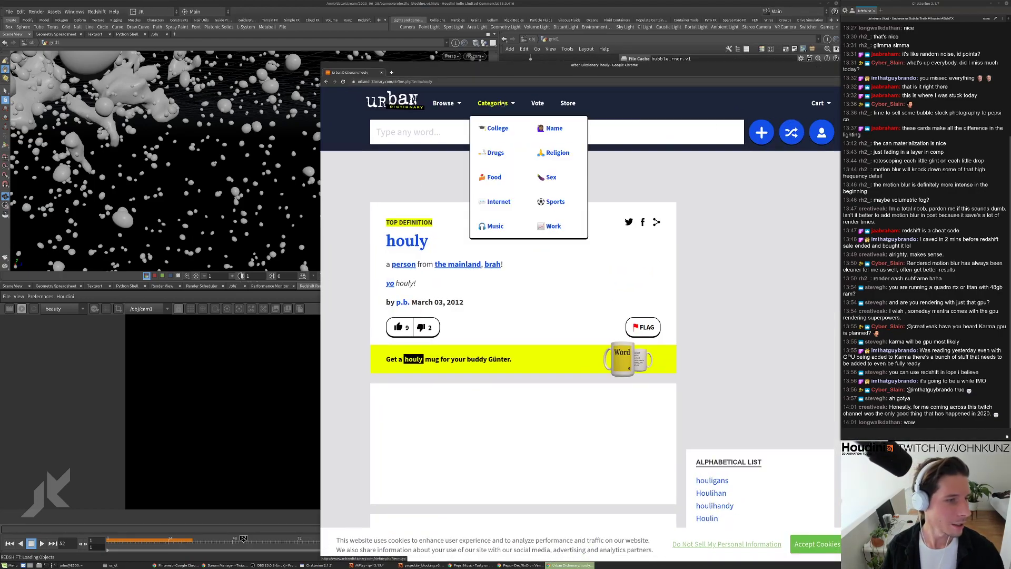
click(492, 81)
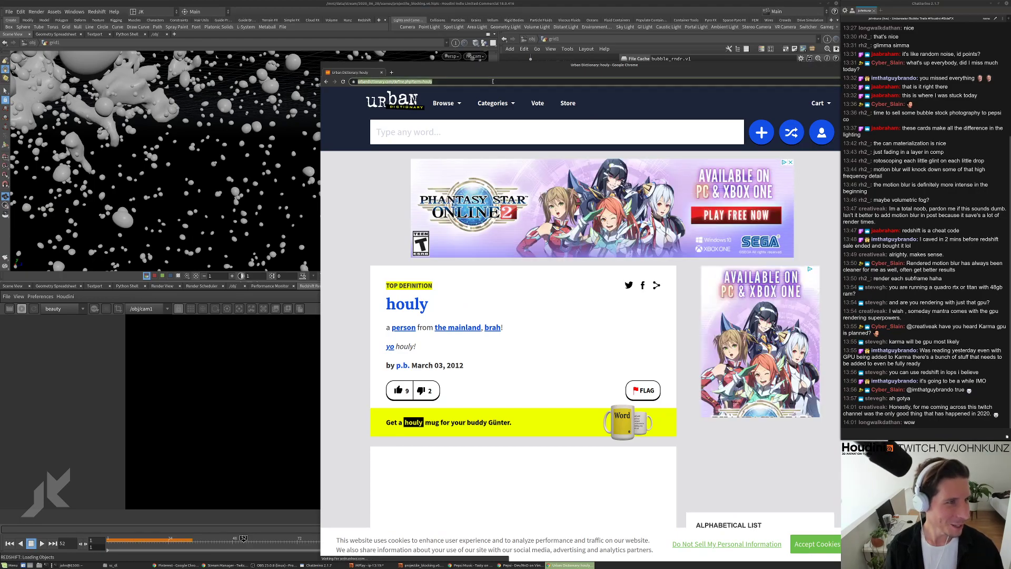
text(sidefx)
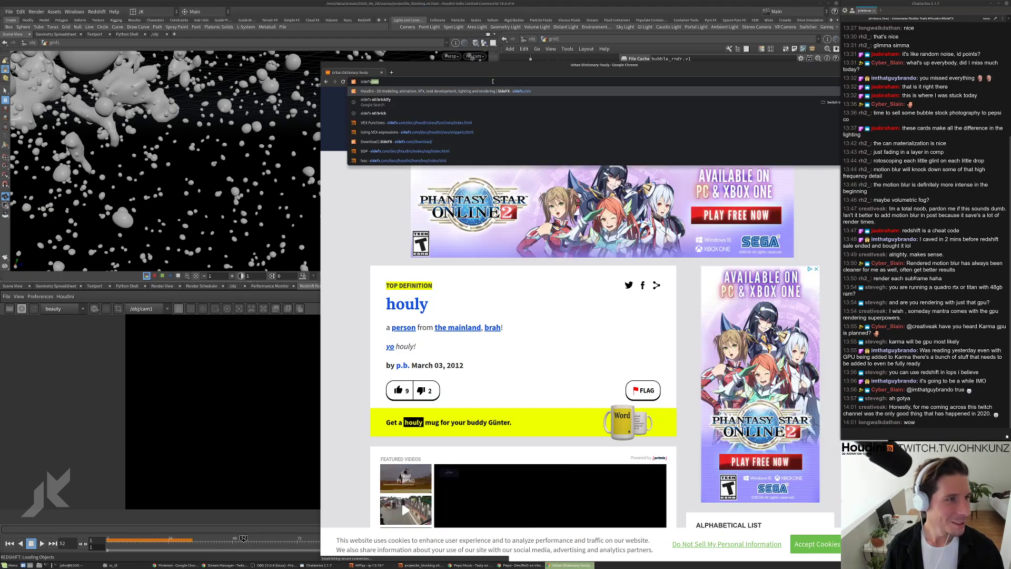
key(Return)
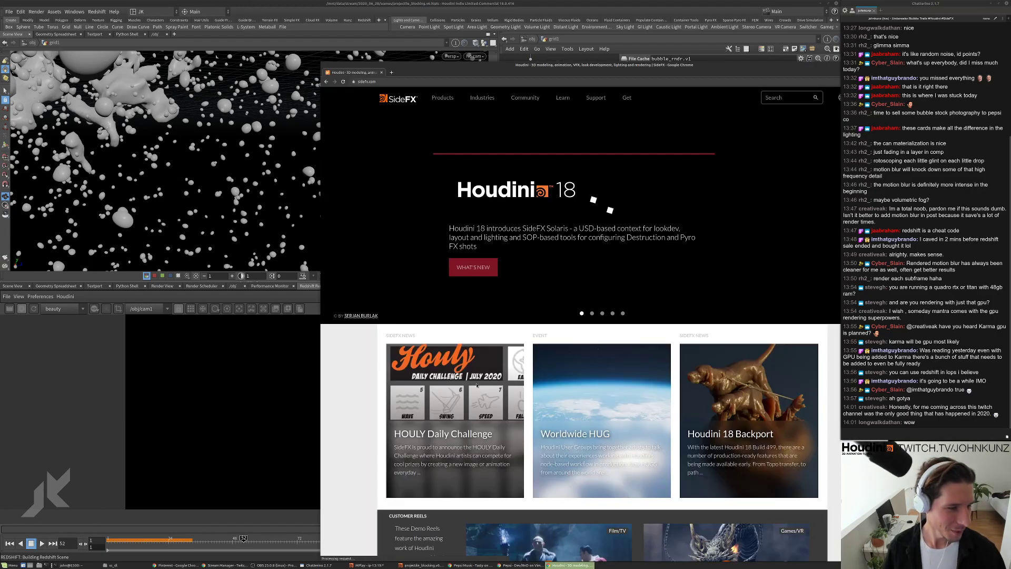
Open the HOULY Daily Challenge article and read from its topic calendar to the last rule about SideFX's use of submitted artwork
click(451, 407)
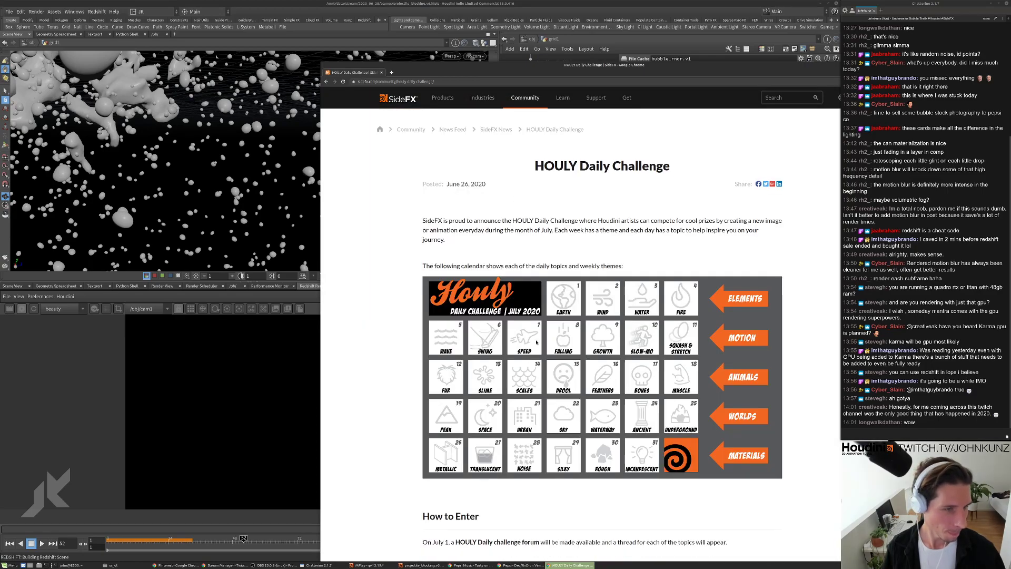
scroll(537, 341, down, 2)
scroll(537, 342, down, 5)
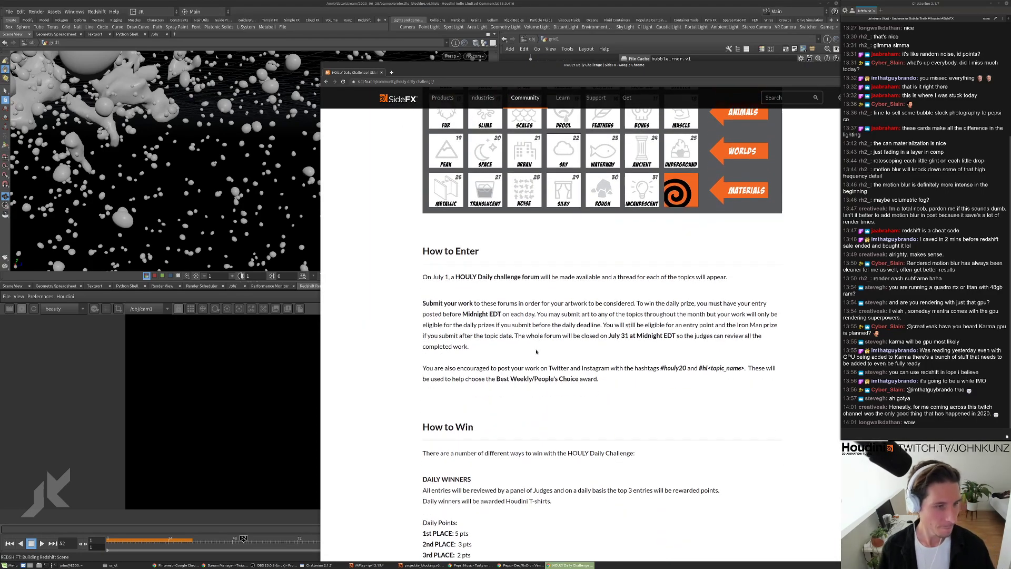
scroll(533, 354, down, 10)
scroll(492, 386, up, 1)
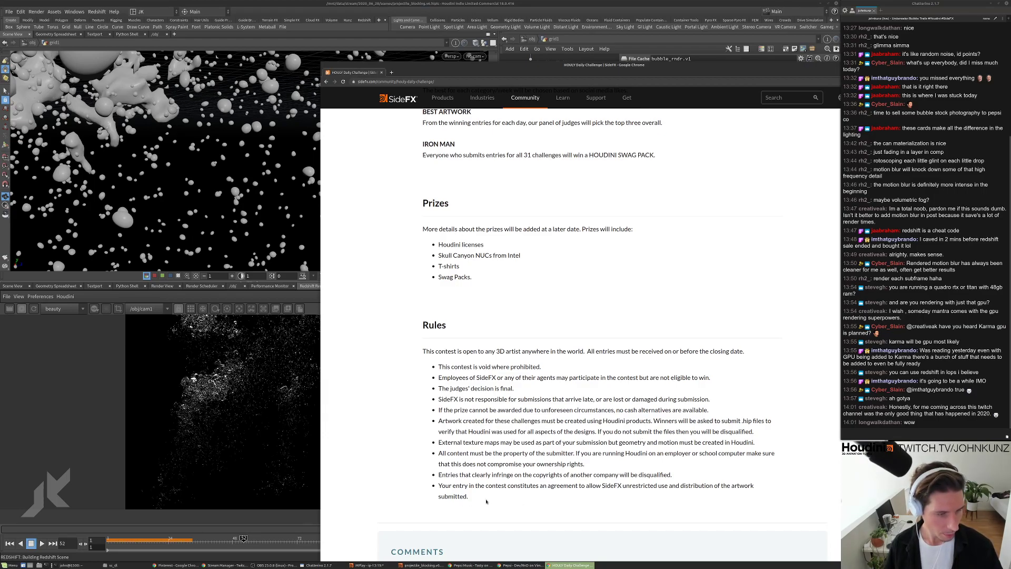
drag(472, 496, 432, 486)
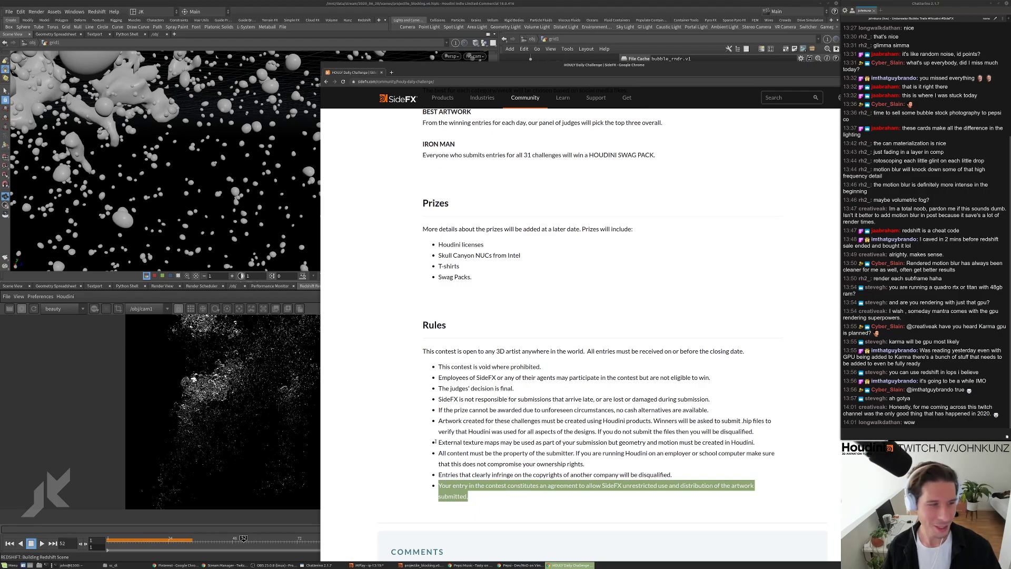
Return to Houdini and examine the progressive frame 52 render of the bubble clusters at several magnifications
key(alt+Tab)
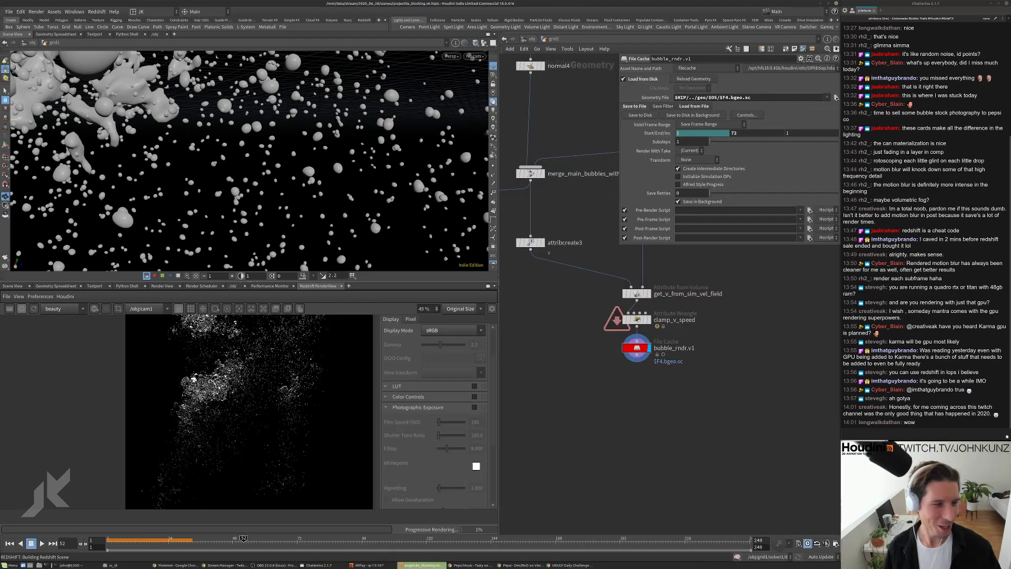
scroll(228, 387, up, 5)
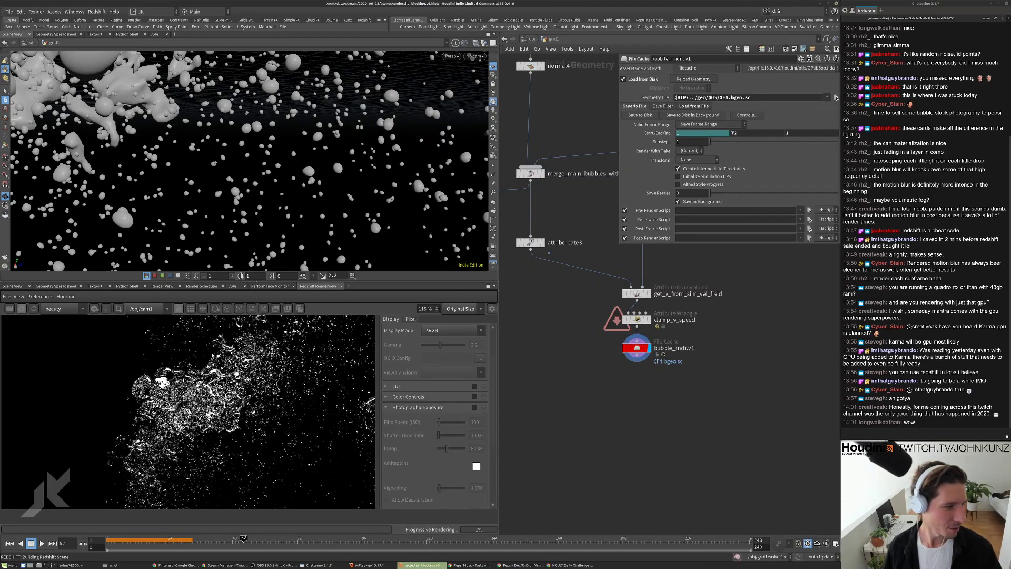
scroll(219, 403, down, 5)
scroll(186, 430, down, 2)
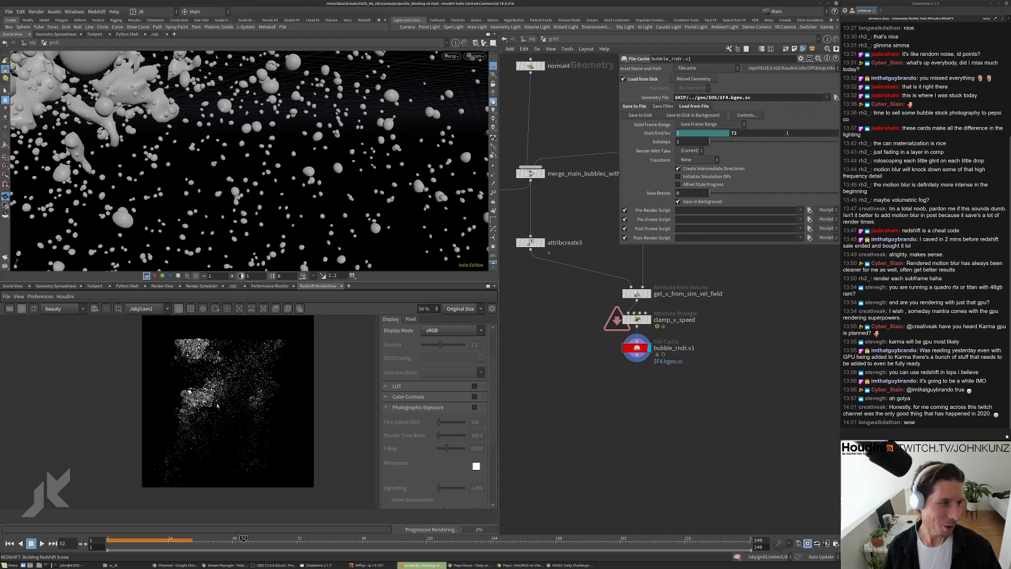
scroll(226, 395, up, 2)
scroll(199, 416, down, 2)
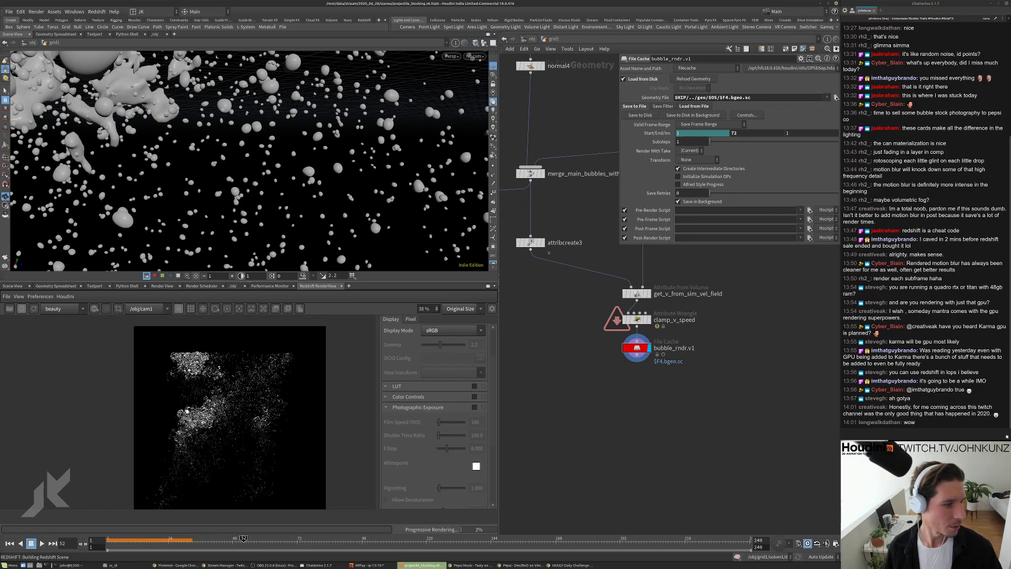
scroll(195, 368, up, 2)
scroll(210, 379, down, 3)
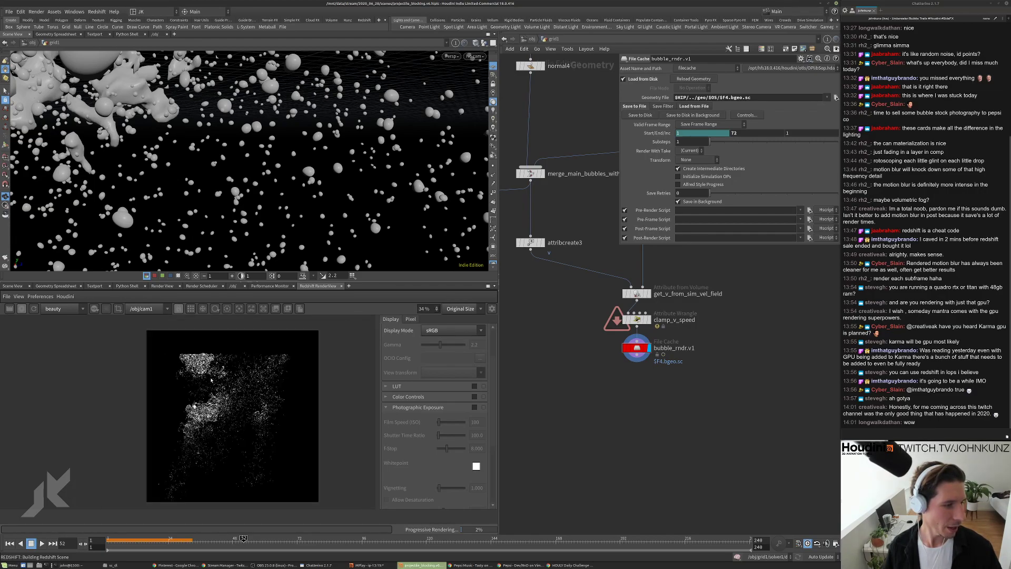
scroll(215, 352, up, 4)
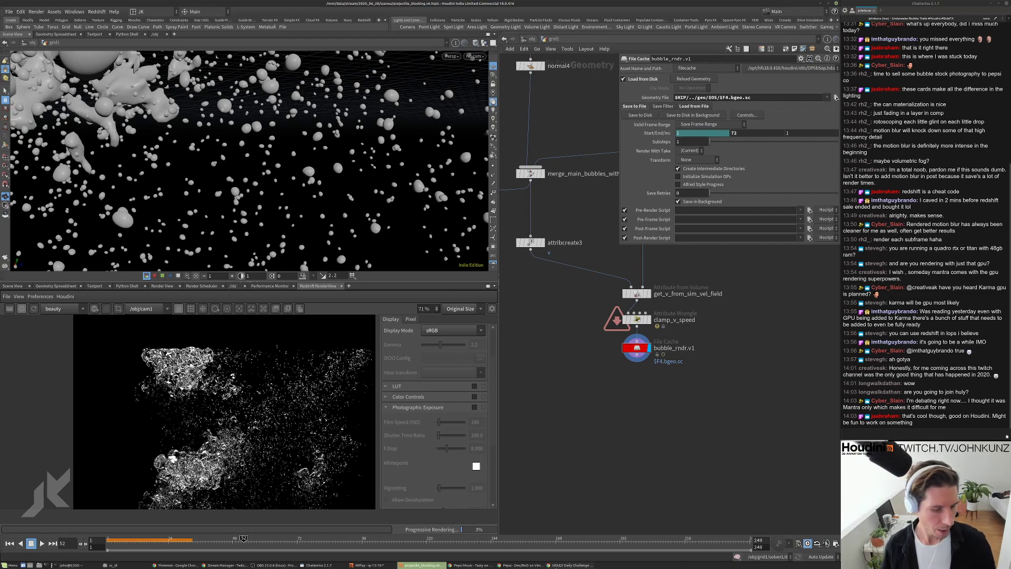
Switch back to the HOULY page in Chrome and reread the rules on content ownership, external textures, Houdini-made artwork and prizes
click(570, 565)
scroll(523, 357, down, 2)
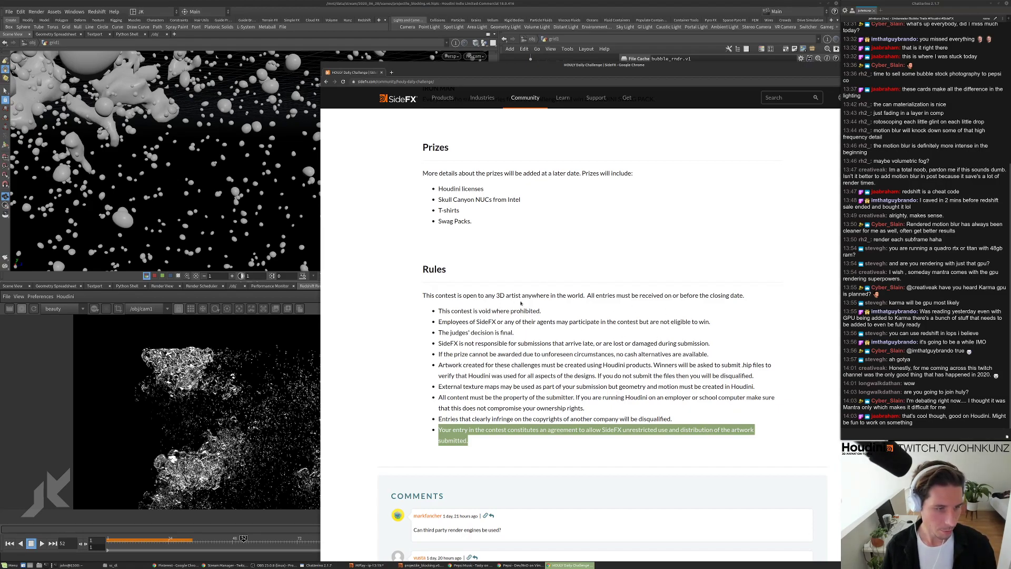
scroll(548, 398, down, 1)
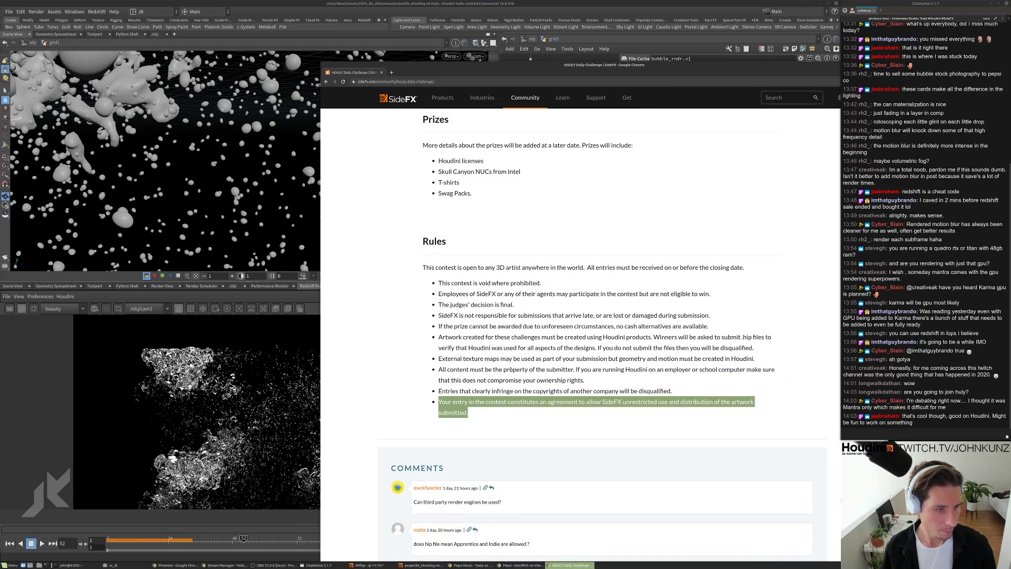
drag(592, 370, 447, 369)
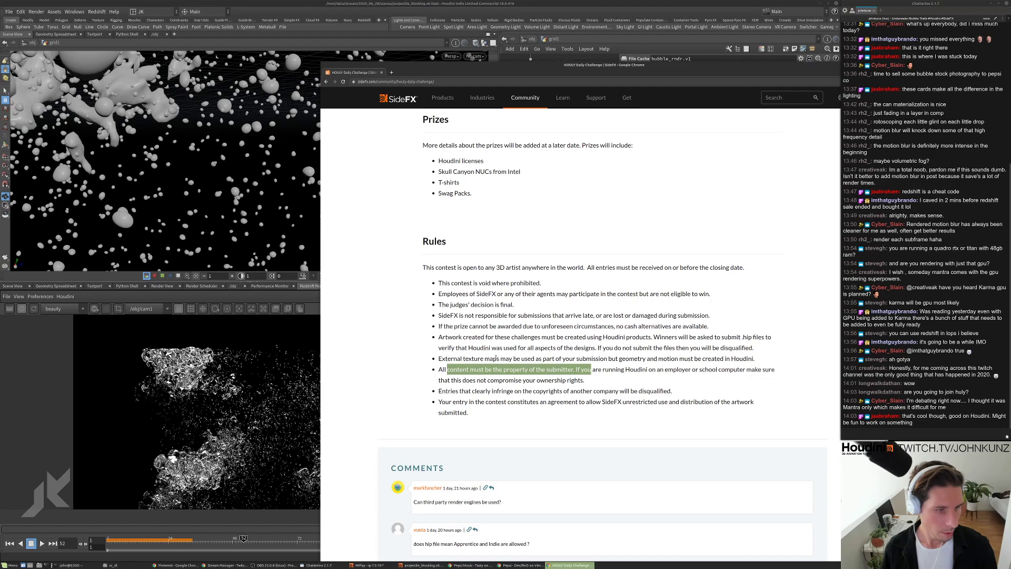
triple_click(491, 359)
triple_click(479, 337)
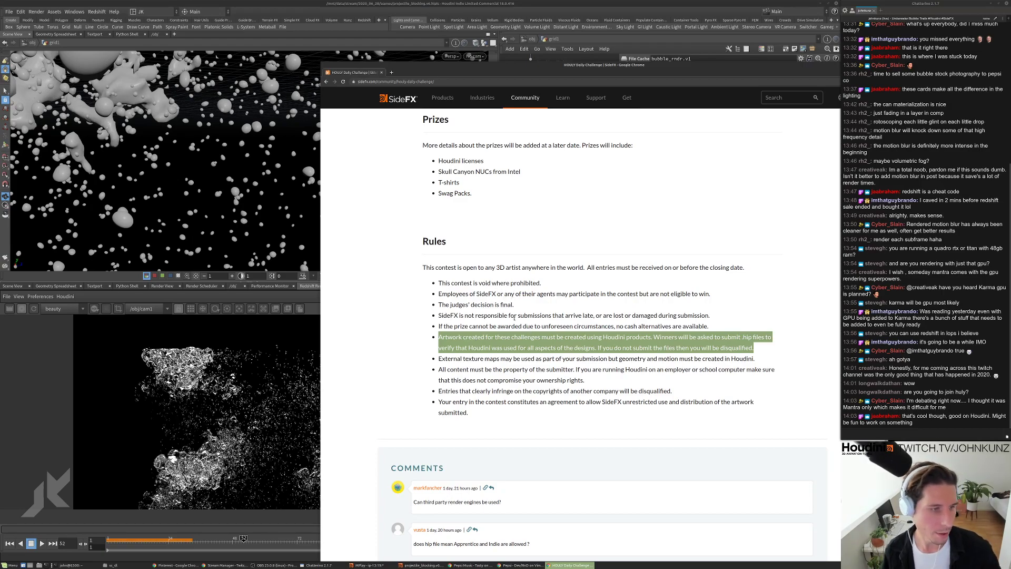
triple_click(489, 325)
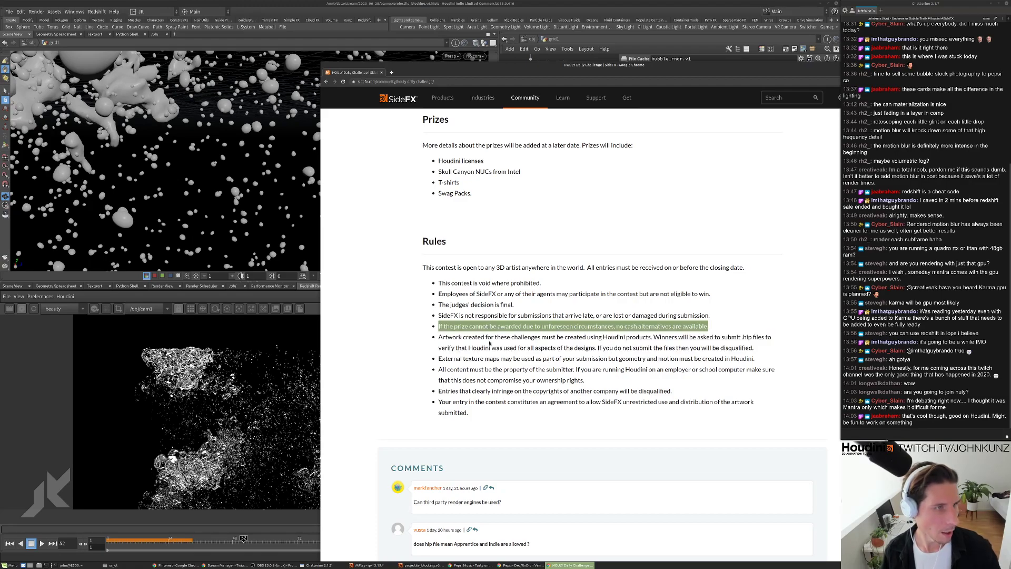
Review the How to Enter, How to Win and Prizes sections, and highlight "External texture" in the contest rules
scroll(490, 342, up, 3)
scroll(463, 282, up, 10)
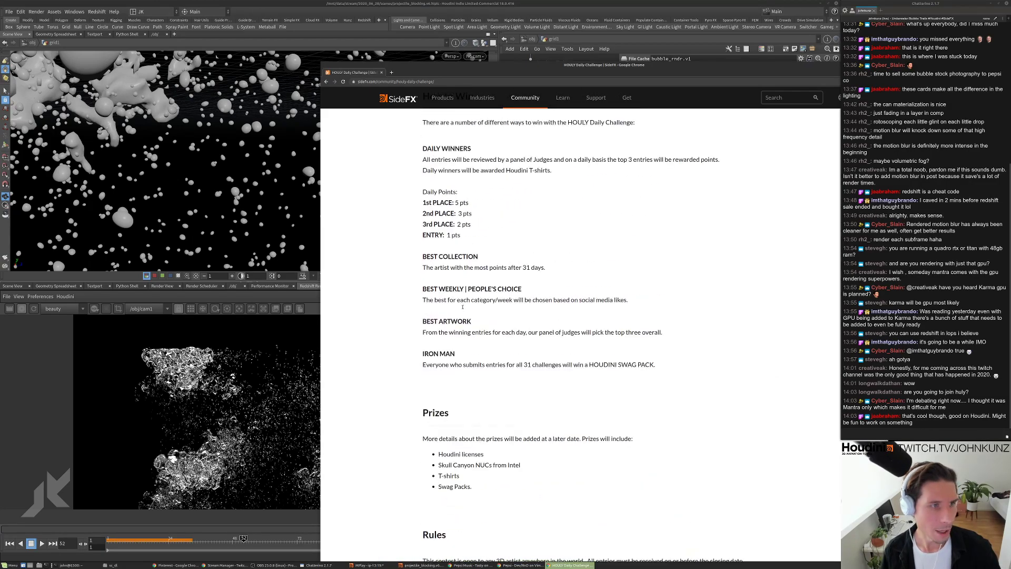
scroll(464, 301, up, 6)
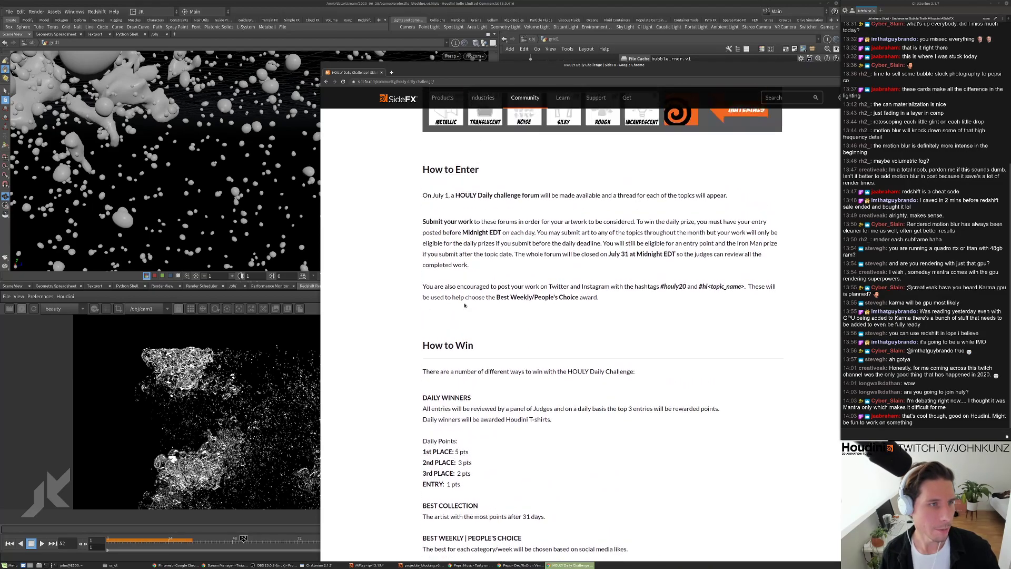
scroll(465, 306, down, 8)
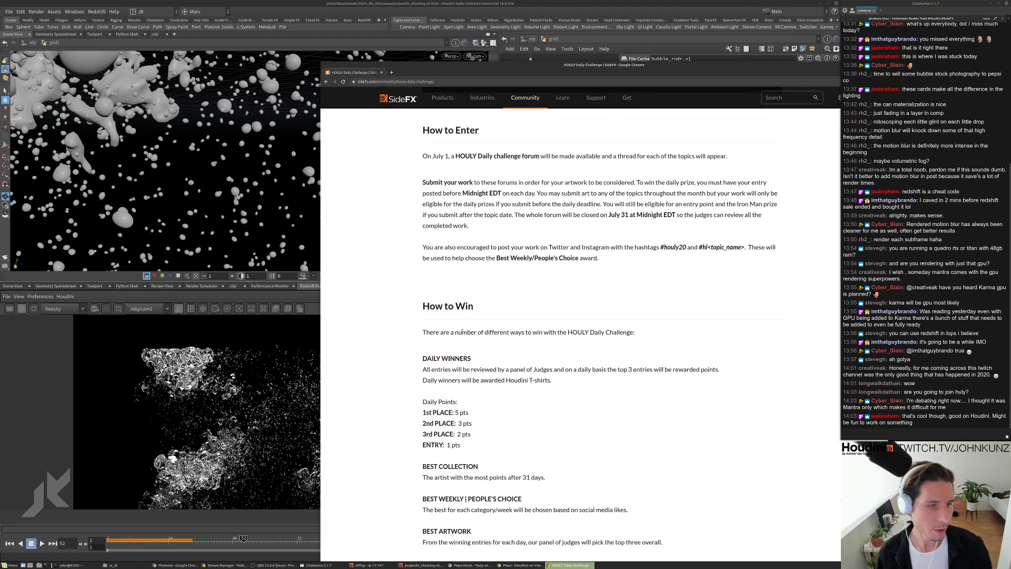
scroll(463, 330, down, 10)
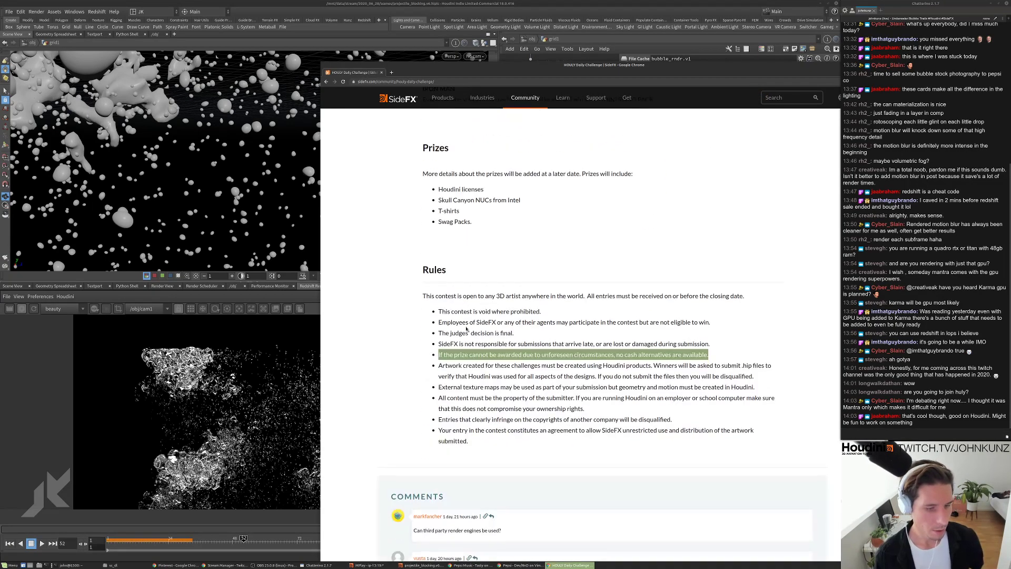
scroll(495, 404, down, 4)
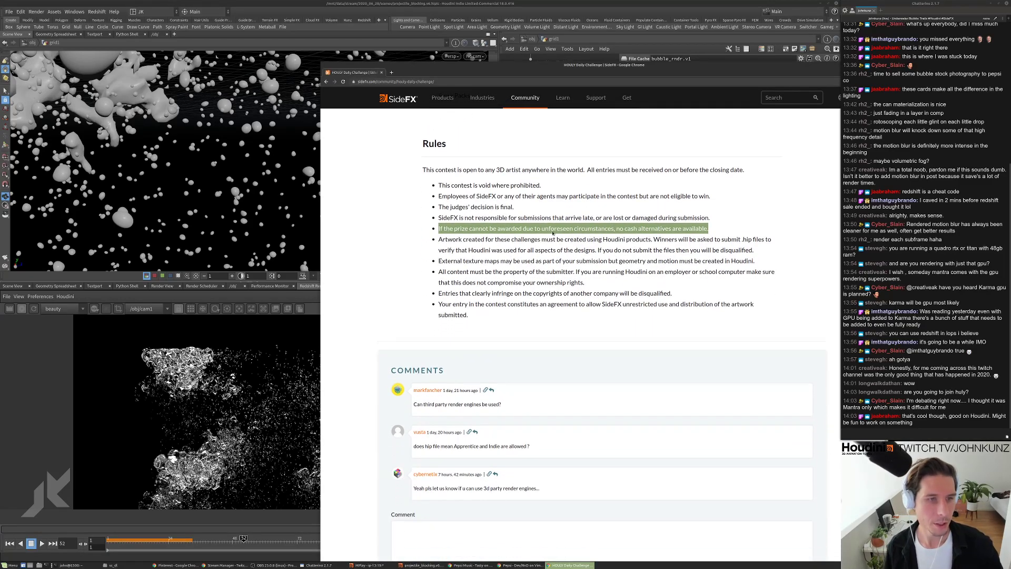
triple_click(473, 262)
click(481, 263)
drag(485, 264, 438, 263)
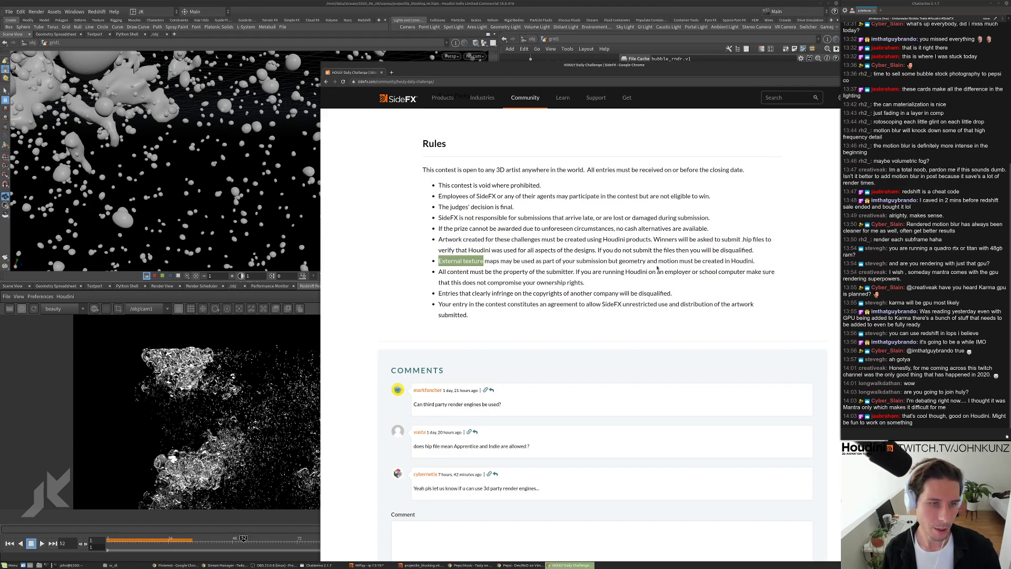
Return to Houdini and inspect the bubble cluster detail in the frame 52 render close up and as a whole
click(610, 2)
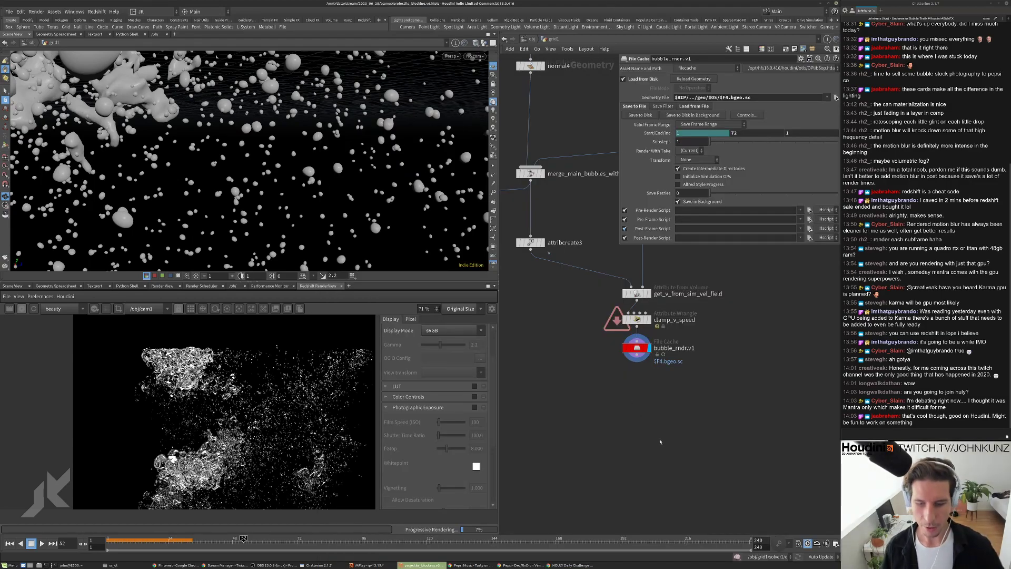
middle_drag(212, 473, 247, 443)
scroll(247, 443, up, 5)
scroll(248, 443, down, 5)
scroll(247, 442, up, 10)
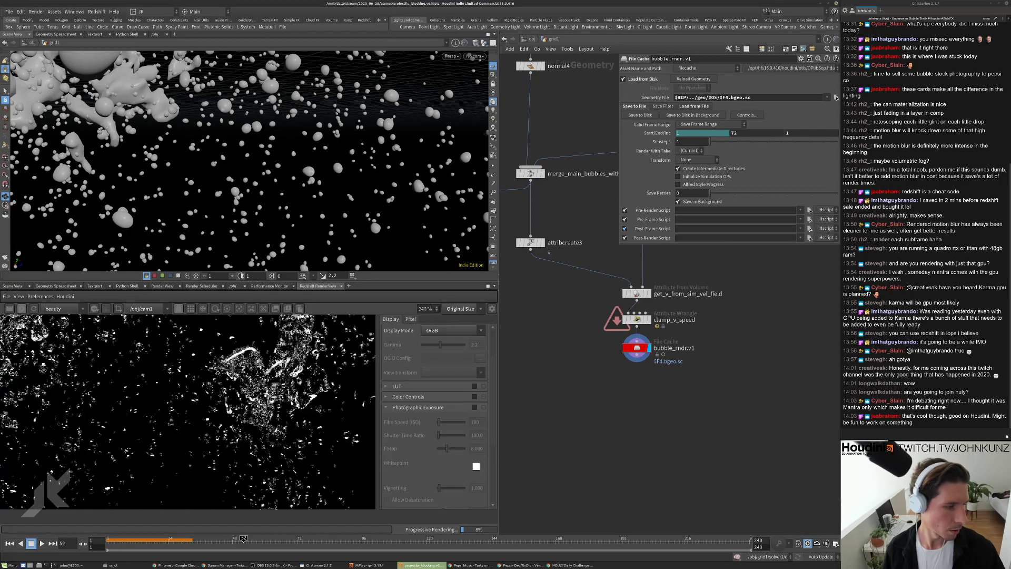
scroll(188, 411, down, 4)
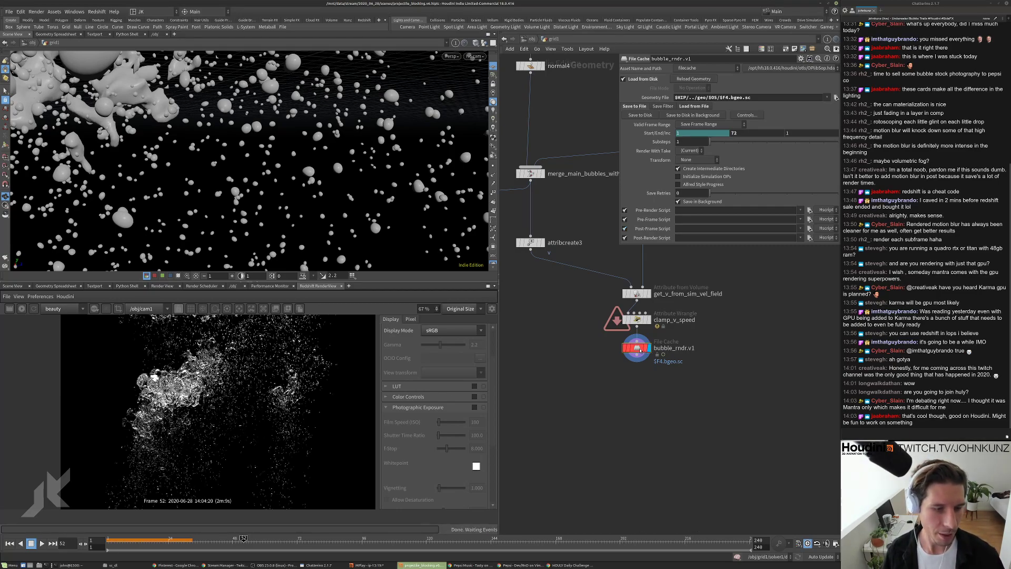
Check which bubble_rndr.v1 frames are cached on disk, and view the finished frame 52 render slightly enlarged
middle_drag(728, 328, 715, 391)
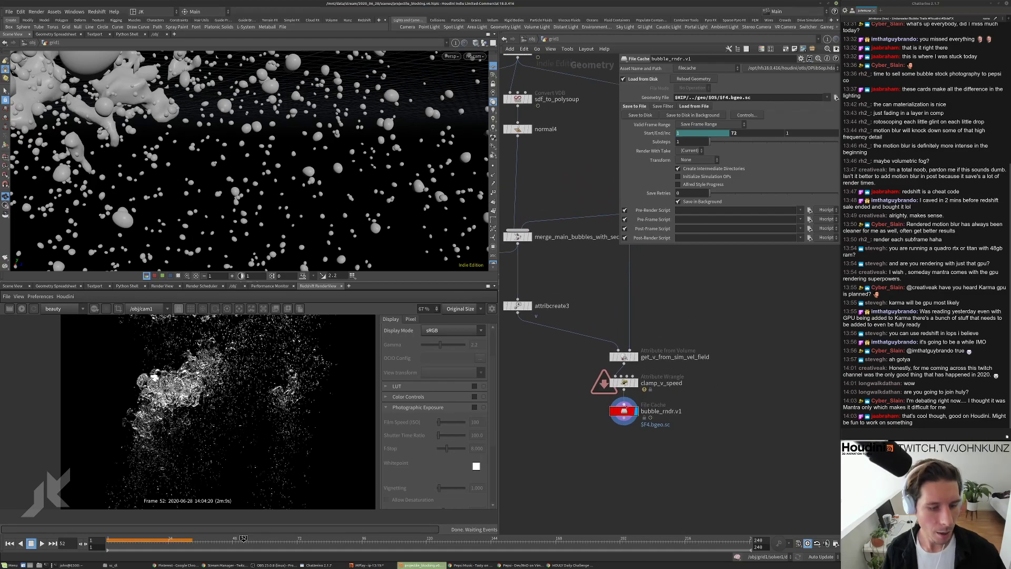
click(837, 99)
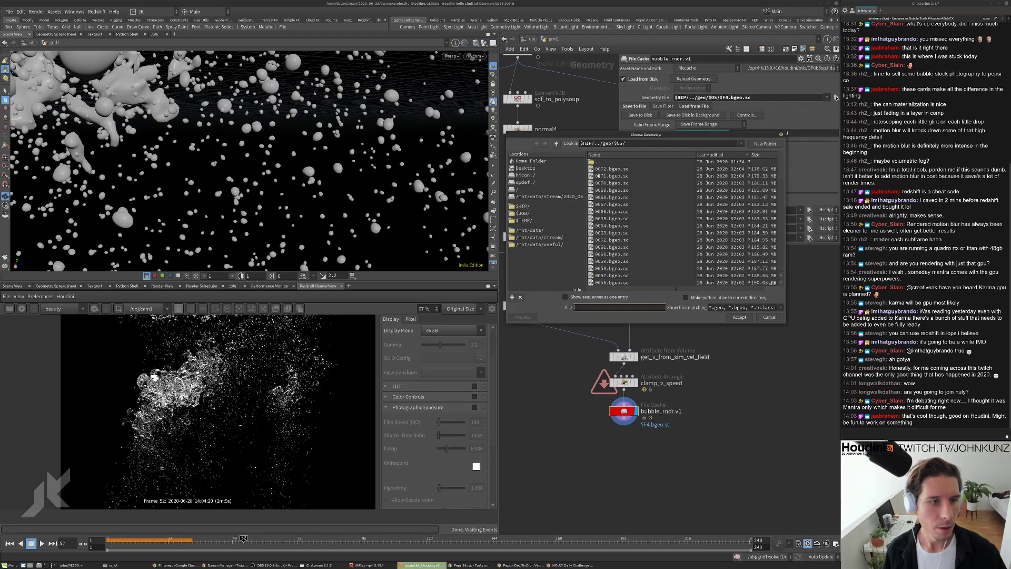
click(769, 317)
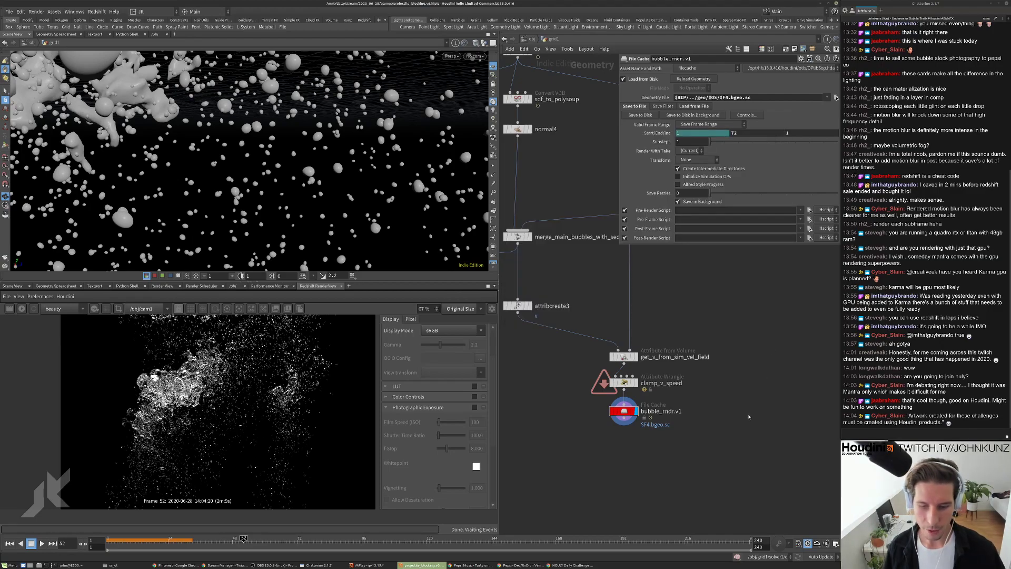
middle_drag(741, 399, 737, 433)
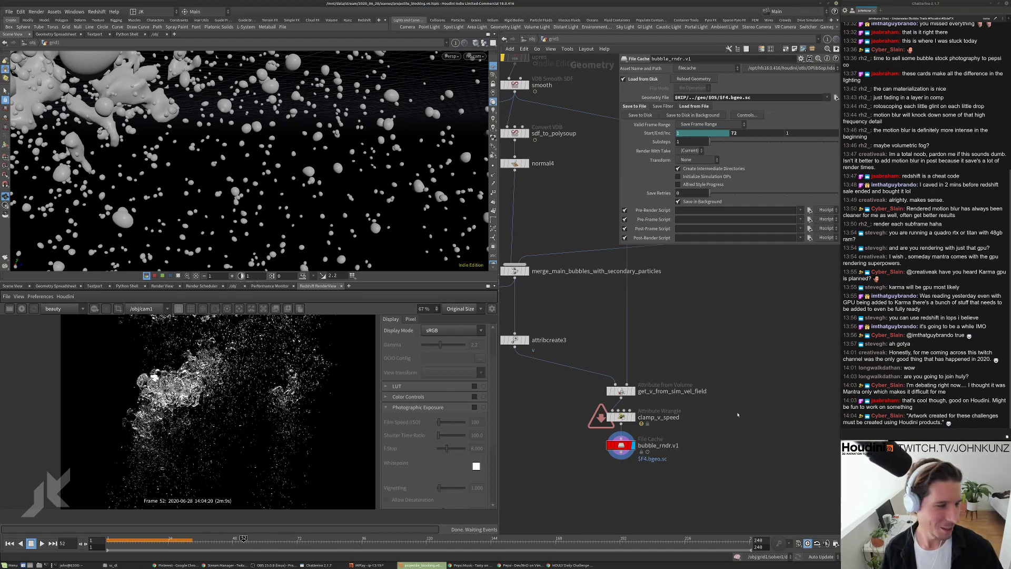
middle_drag(736, 411, 739, 375)
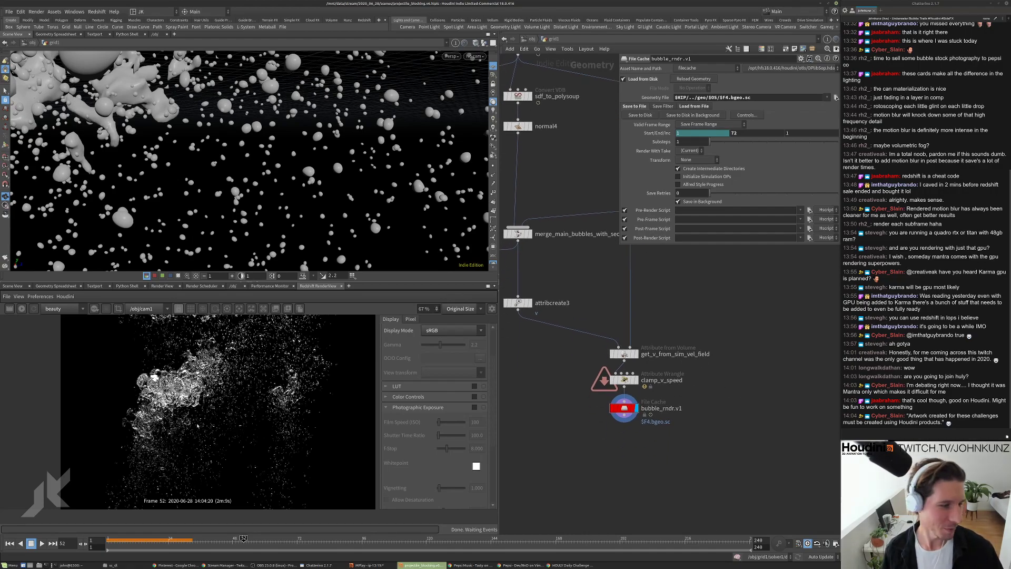
scroll(199, 421, up, 2)
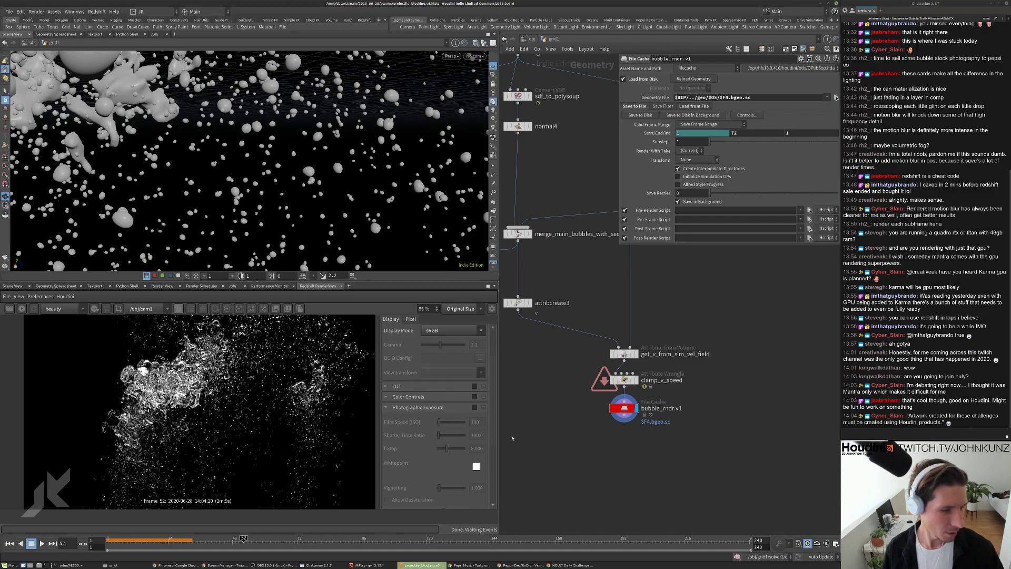
Go back up to the object level, view the whole frame 52 render, and save the scene
middle_drag(514, 438, 574, 398)
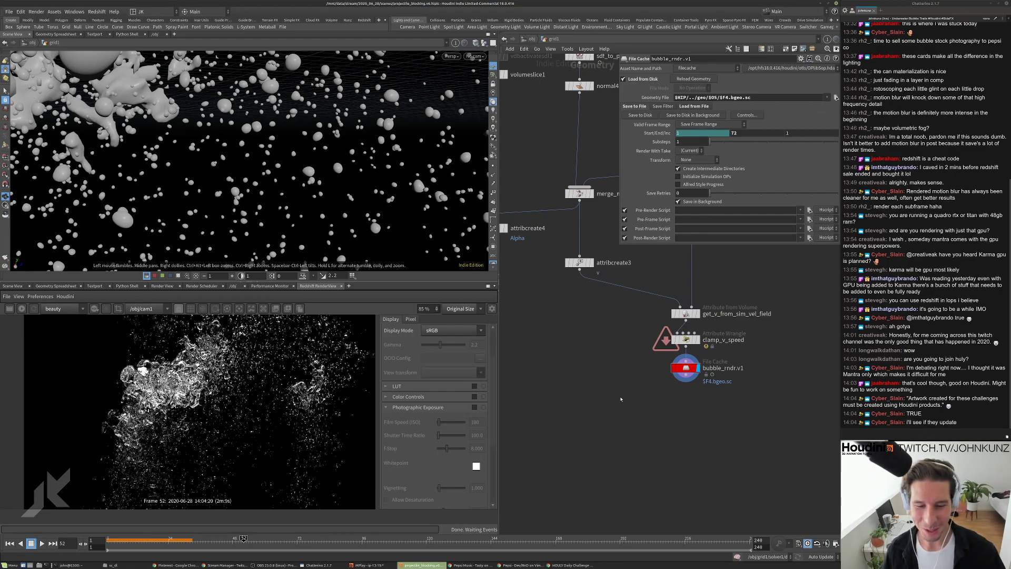
middle_drag(622, 399, 626, 415)
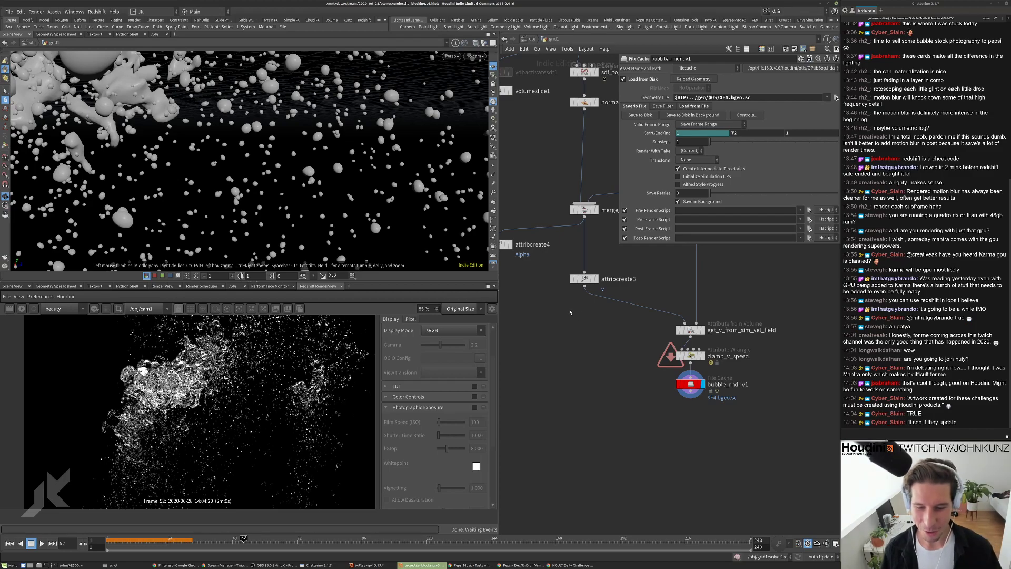
click(533, 39)
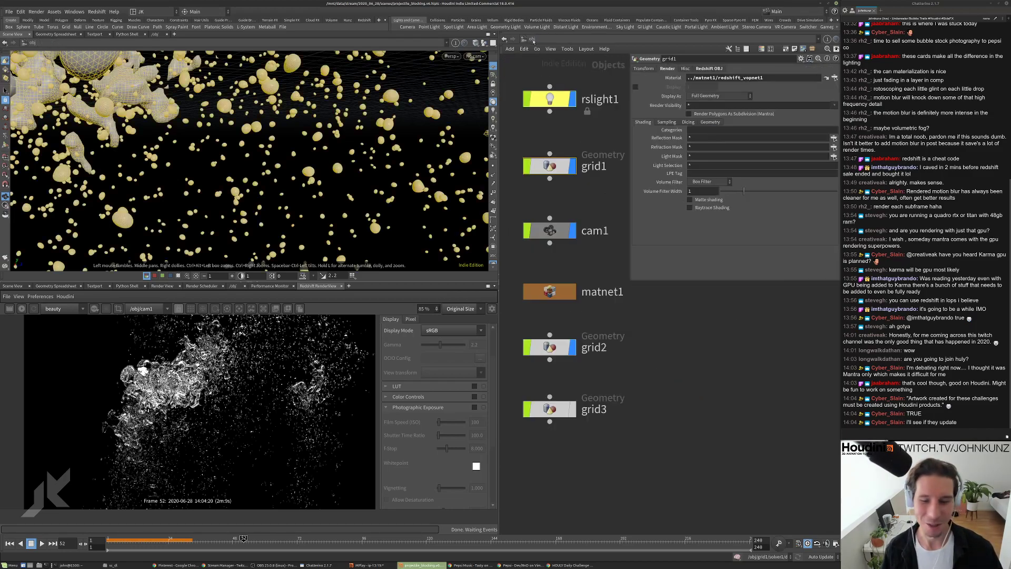
scroll(655, 377, down, 3)
scroll(221, 400, down, 5)
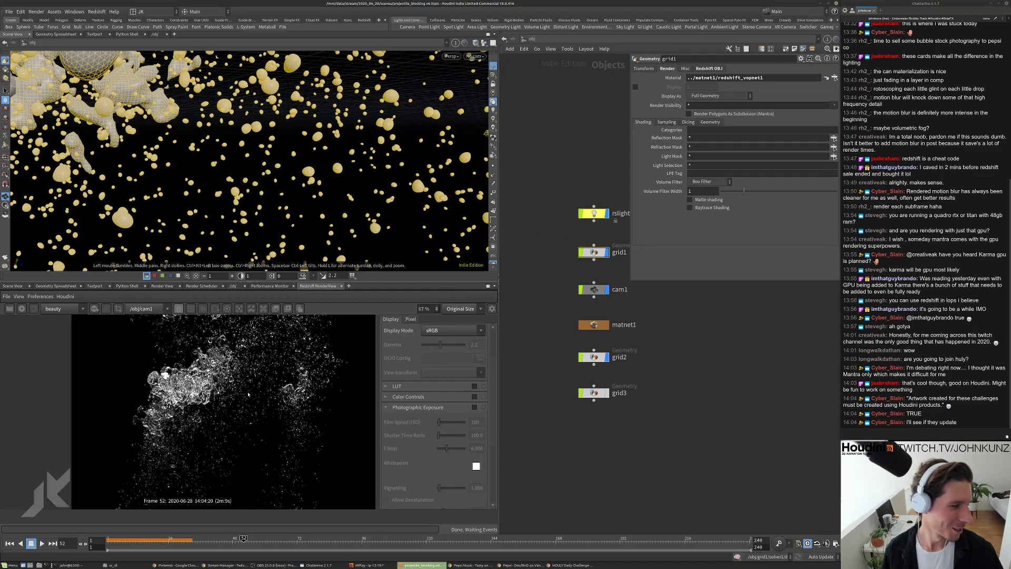
click(703, 373)
click(9, 11)
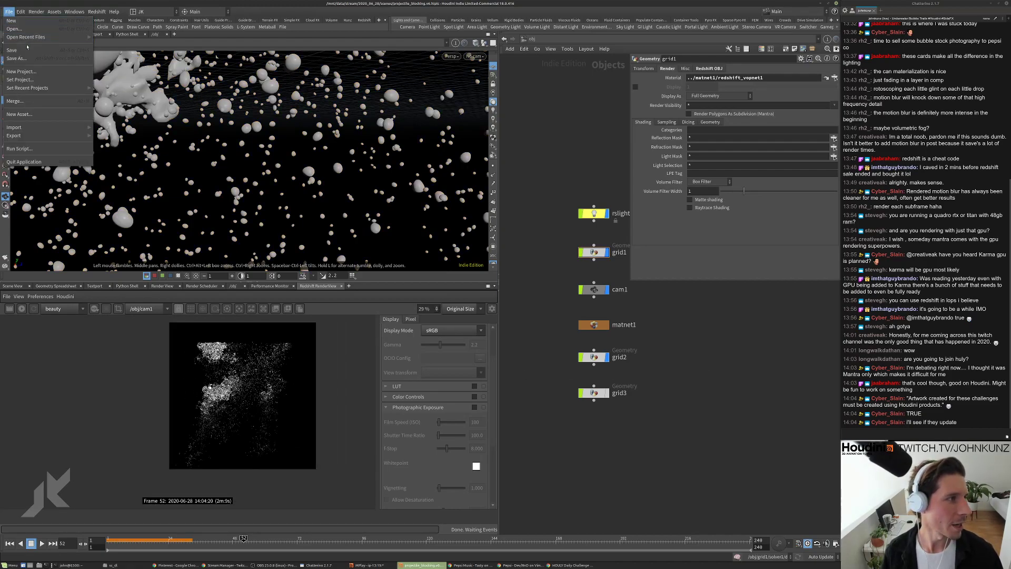
click(26, 54)
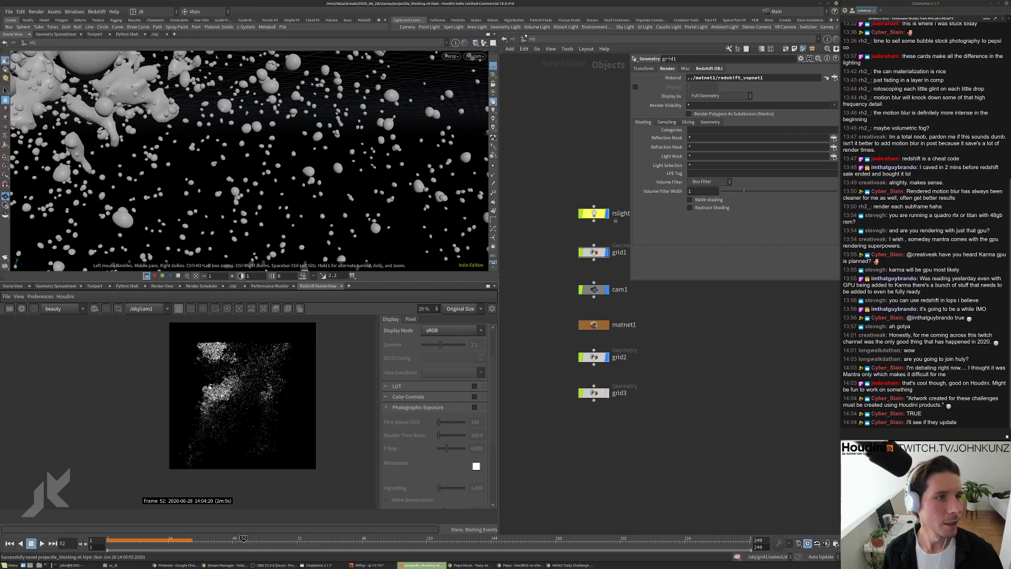
In the out network, set the end frame of the redshift1 render range to 72
click(525, 37)
click(545, 82)
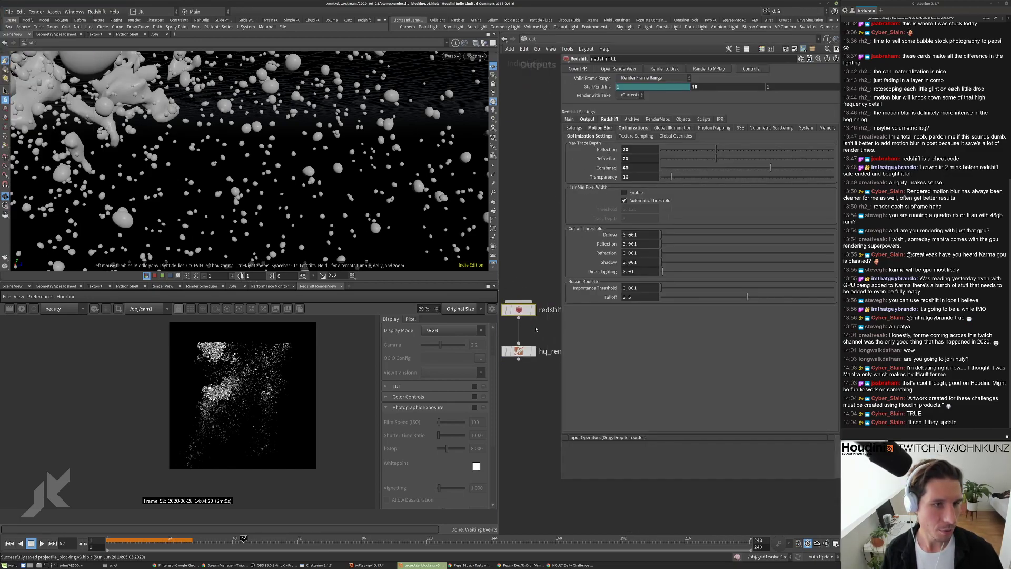
click(706, 87)
text(72)
key(Return)
middle_drag(528, 354, 531, 341)
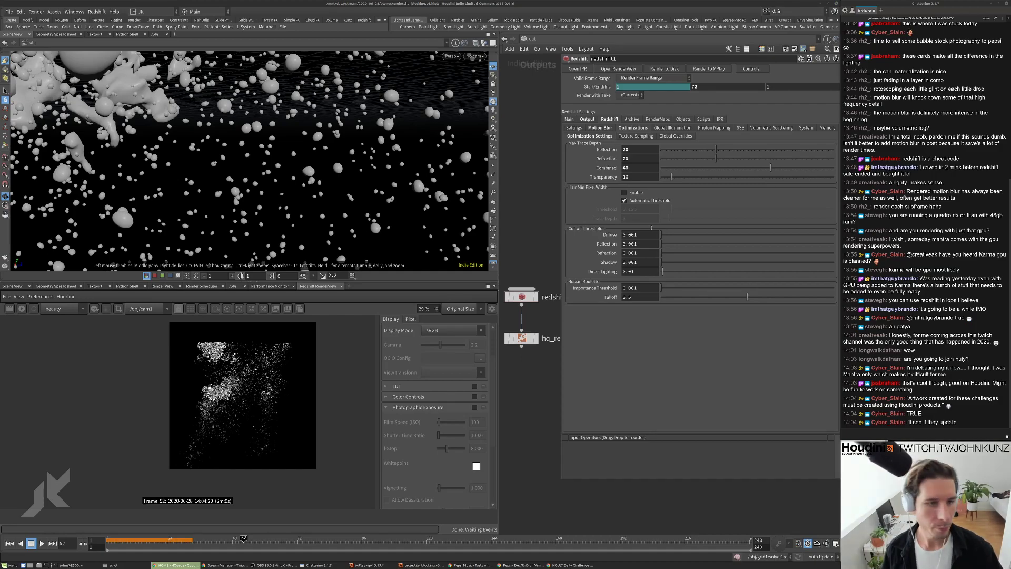
key(alt+Tab)
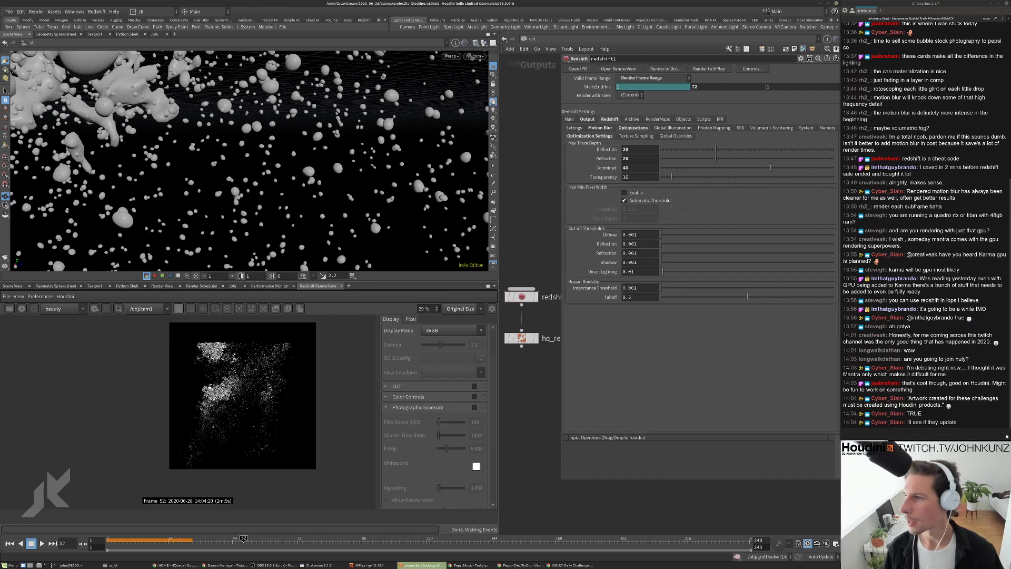
Set redshift1's unified sampling to 512 max samples with an adaptive error threshold of 0.0125
scroll(522, 338, up, 1)
click(522, 338)
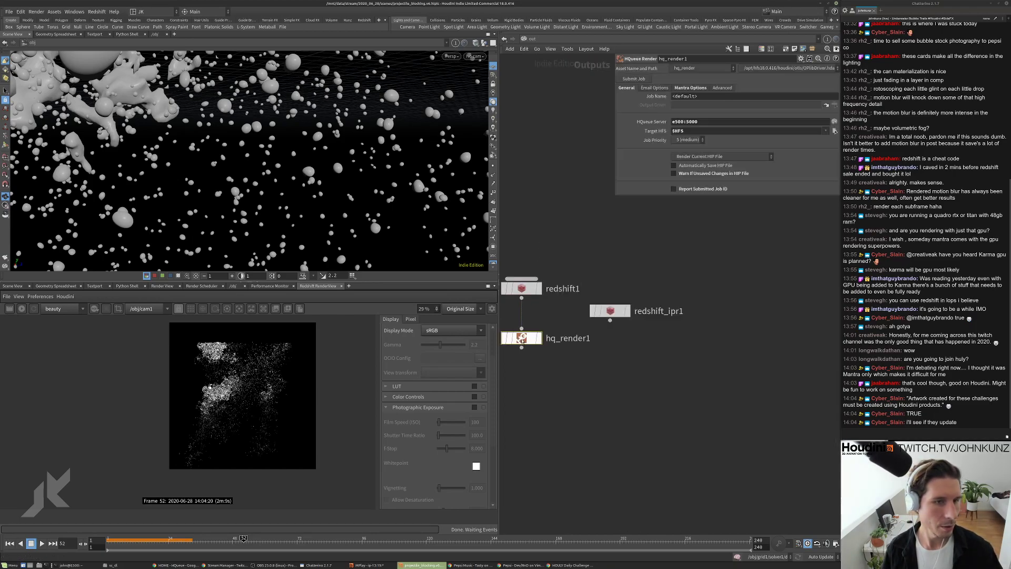
click(528, 293)
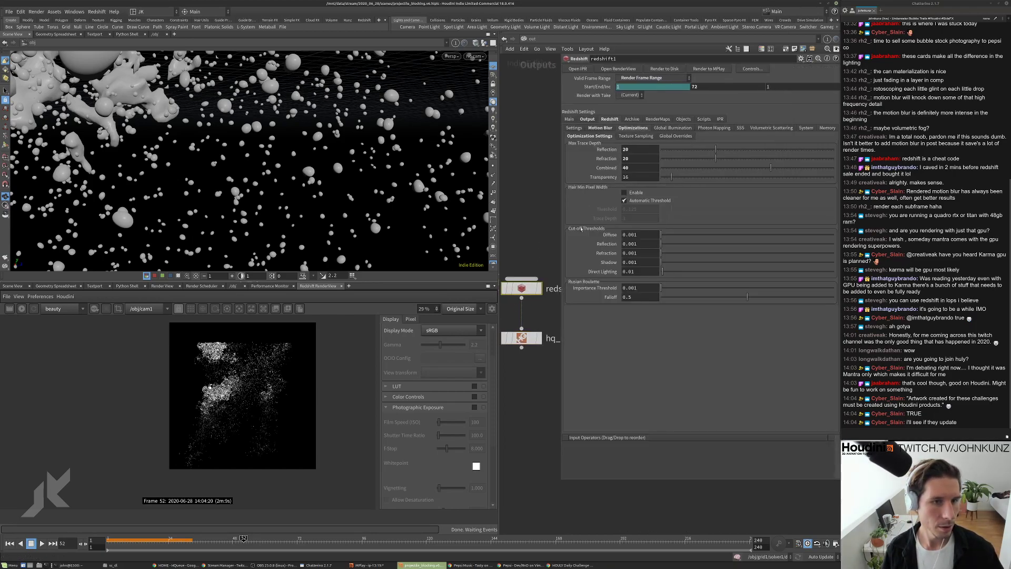
click(600, 128)
click(574, 128)
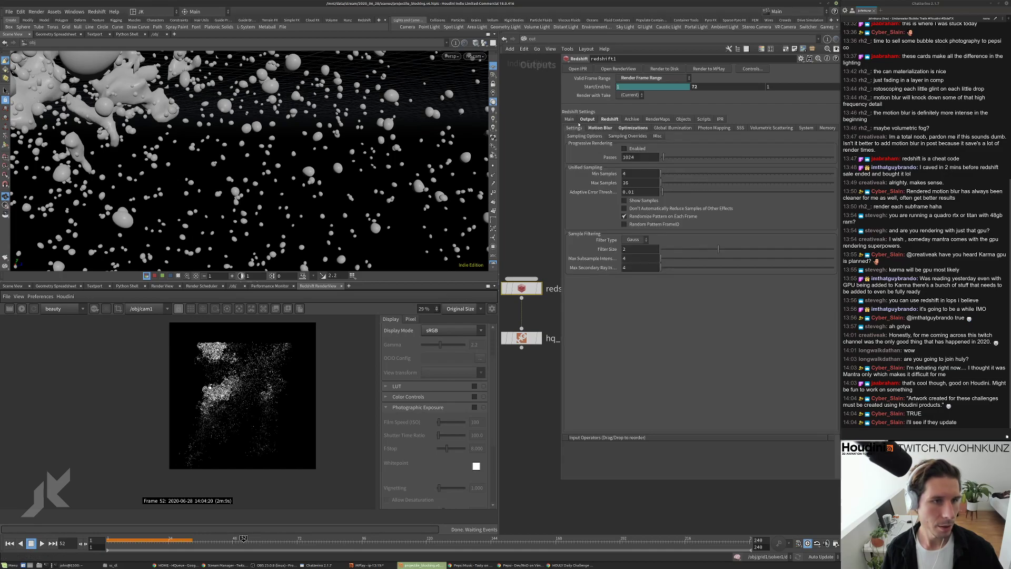
click(634, 183)
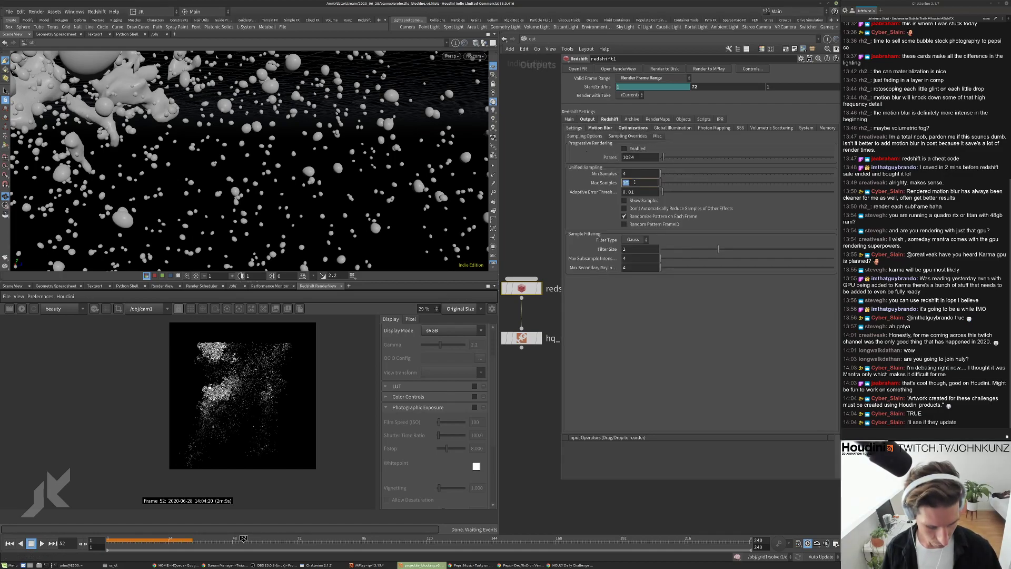
text(512)
key(Return)
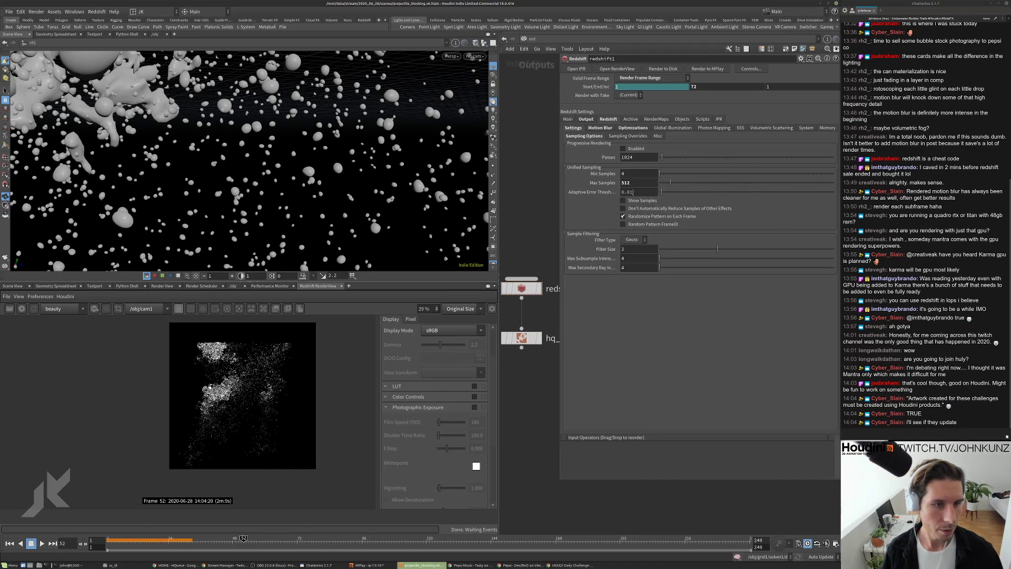
text(25)
key(Return)
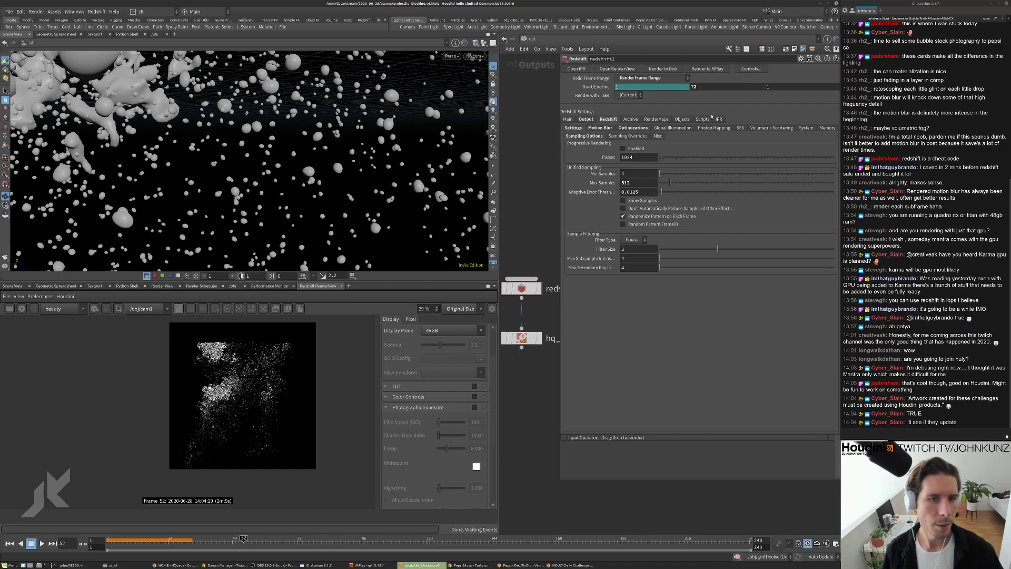
Check redshift1's image output settings, save the scene, and submit the render job to HQueue through hq_render1
click(586, 119)
middle_drag(543, 216, 545, 183)
key(ctrl+s)
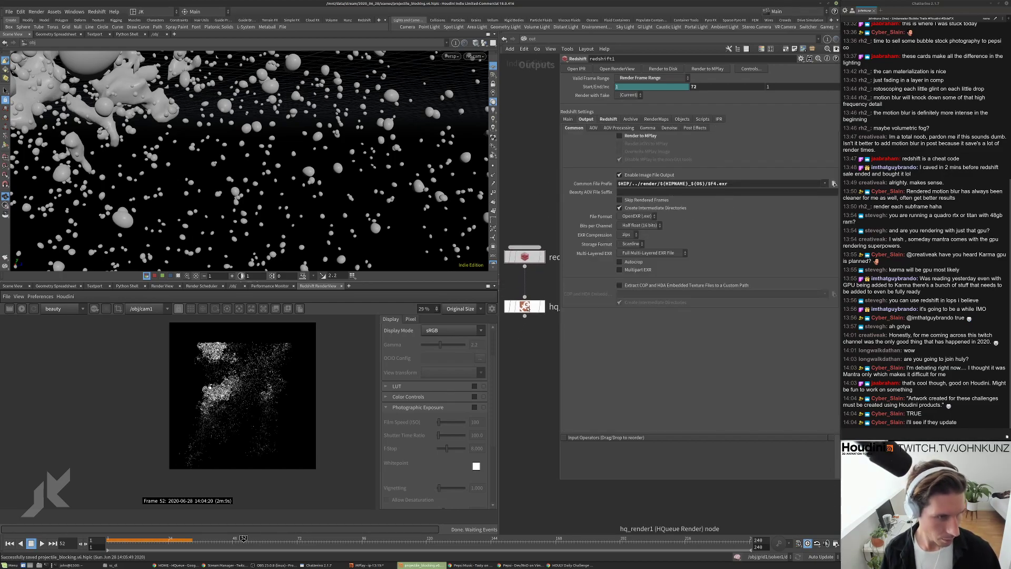
click(525, 306)
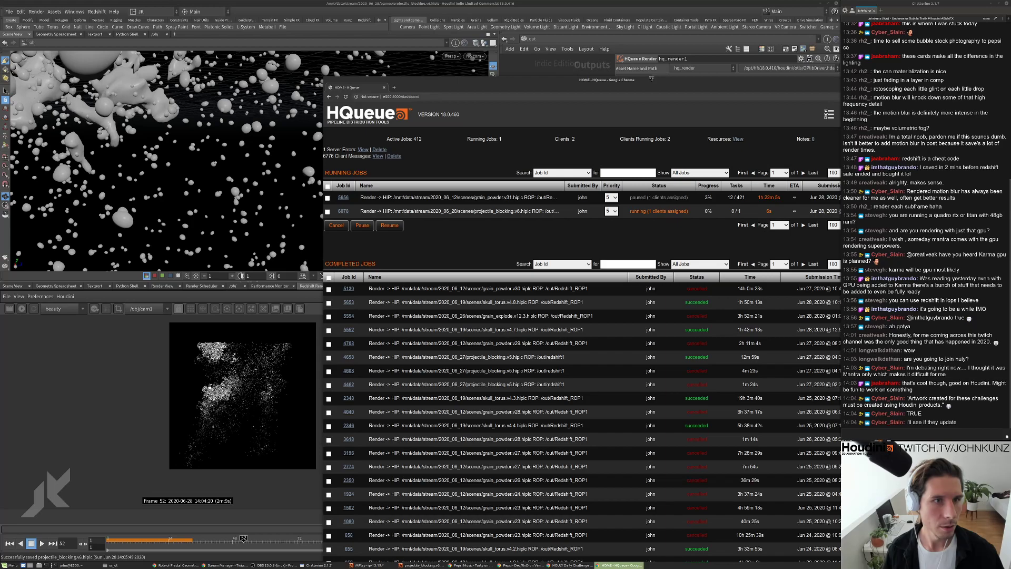
In the HQueue page, open the projectile_blocking.v6 job and examine the status of its per-frame child jobs
drag(651, 78, 651, 160)
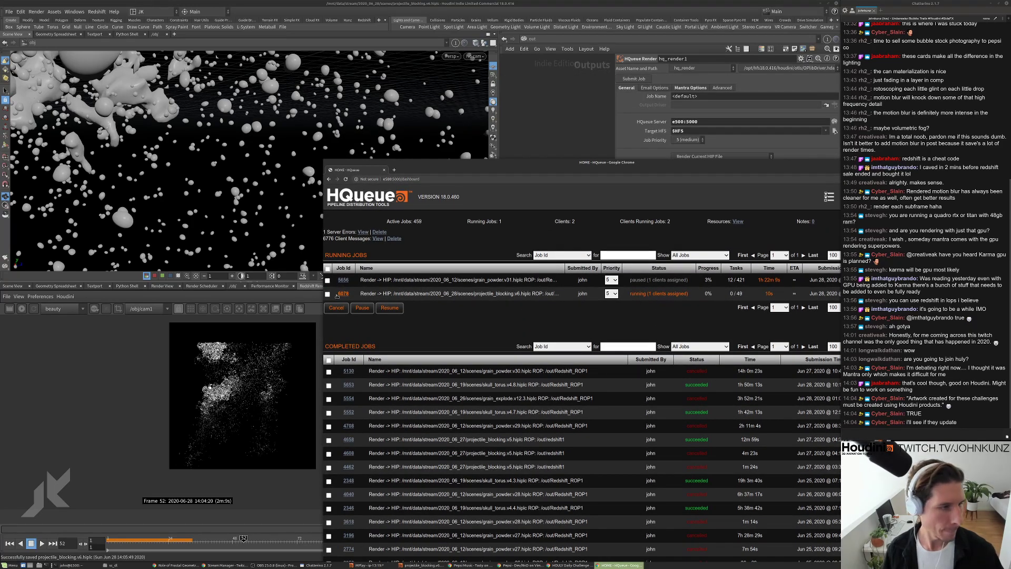
click(341, 294)
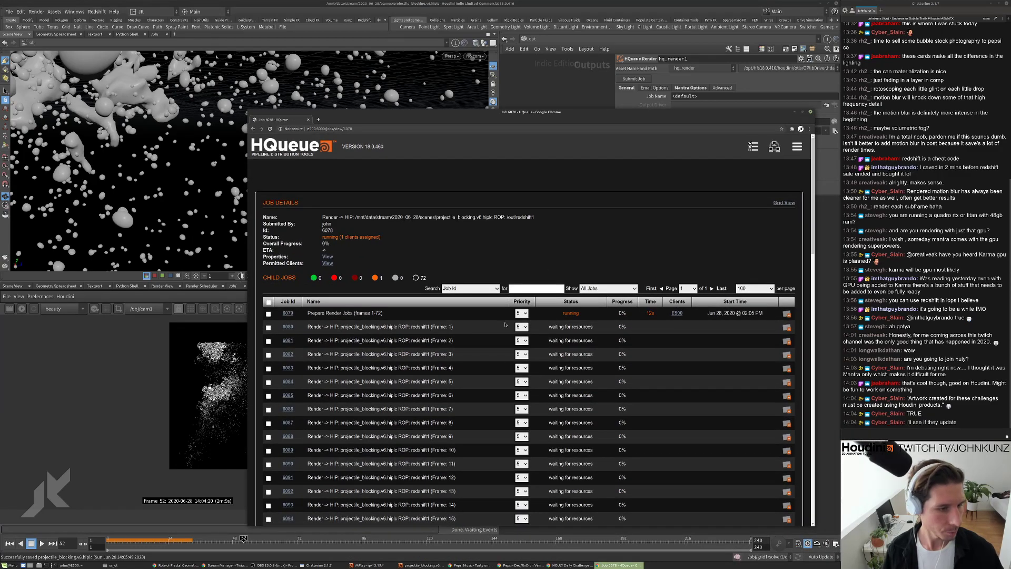
scroll(542, 319, down, 2)
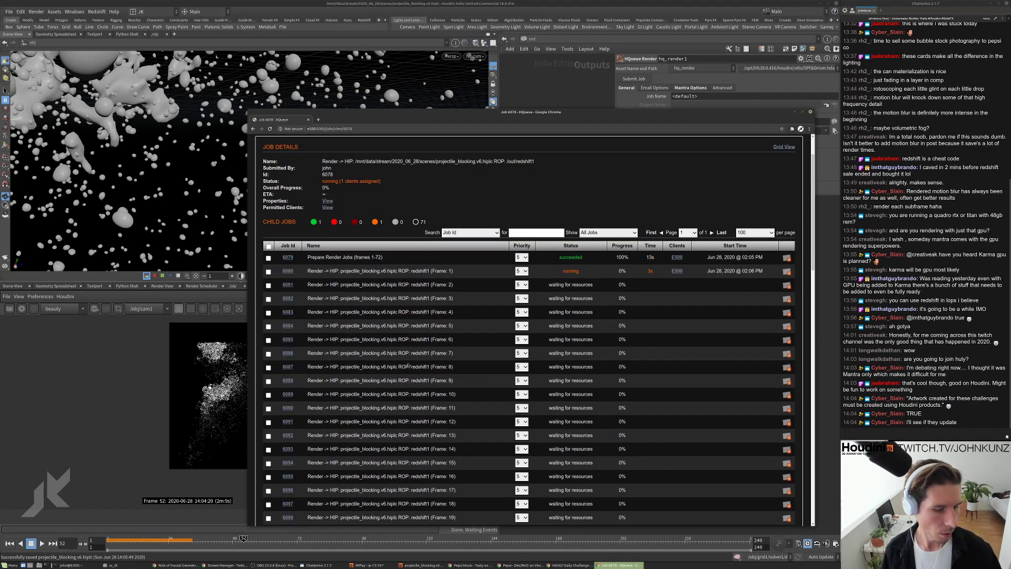
scroll(408, 365, down, 2)
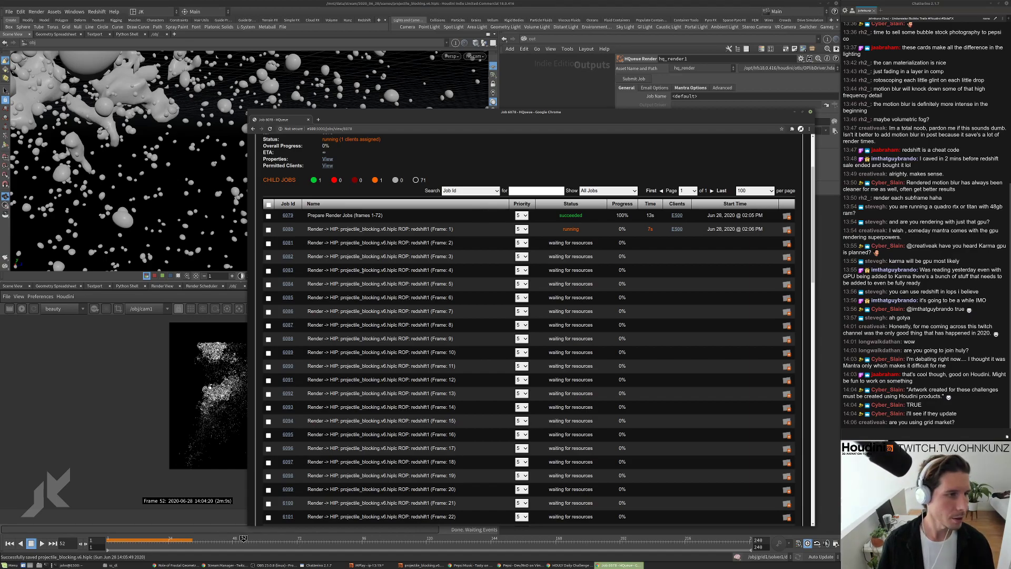
scroll(356, 312, up, 4)
View the HQueue clients list, then return to the projectile_blocking.v6 job and review its frame progress
click(760, 180)
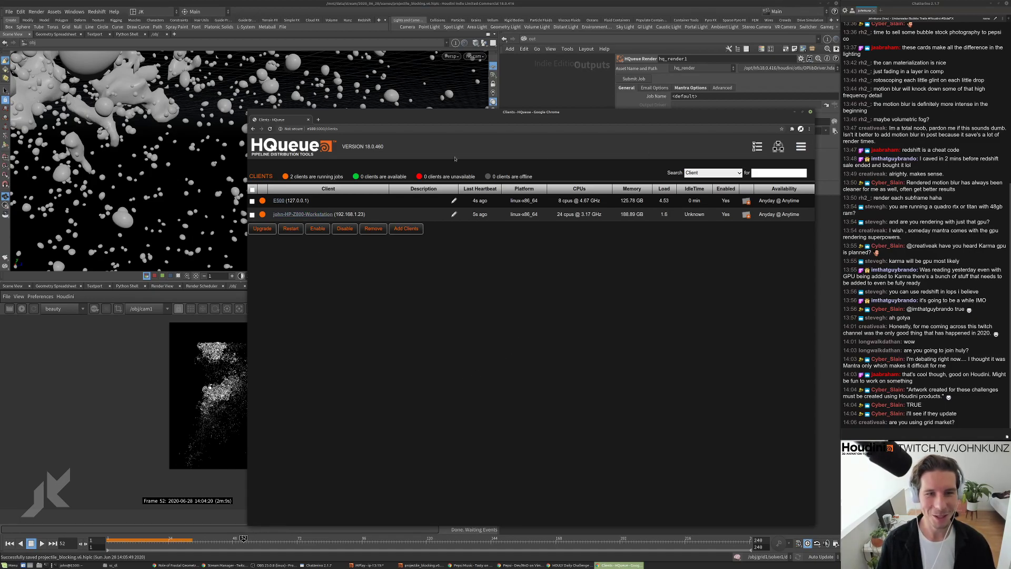
click(254, 128)
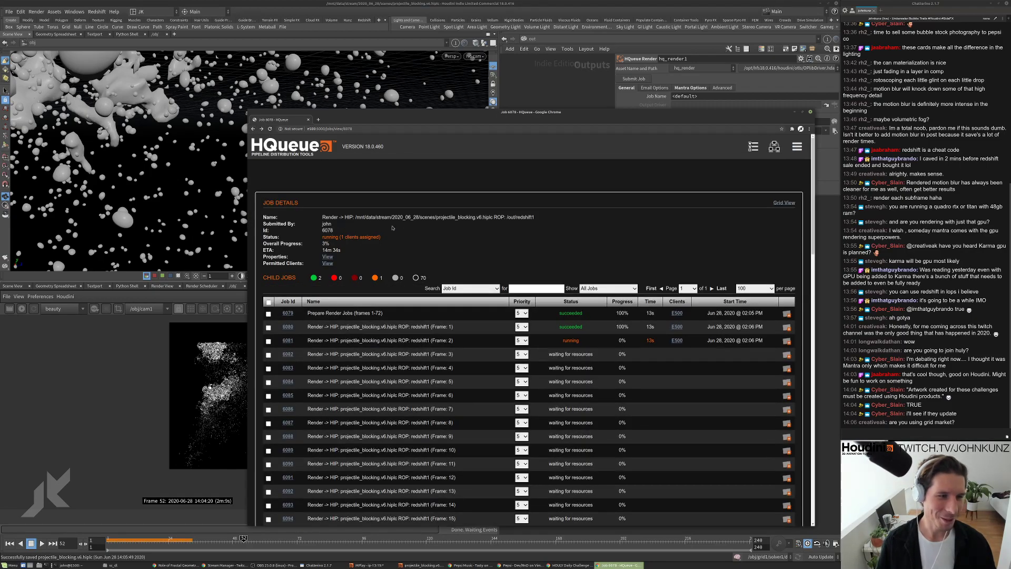
scroll(480, 251, down, 2)
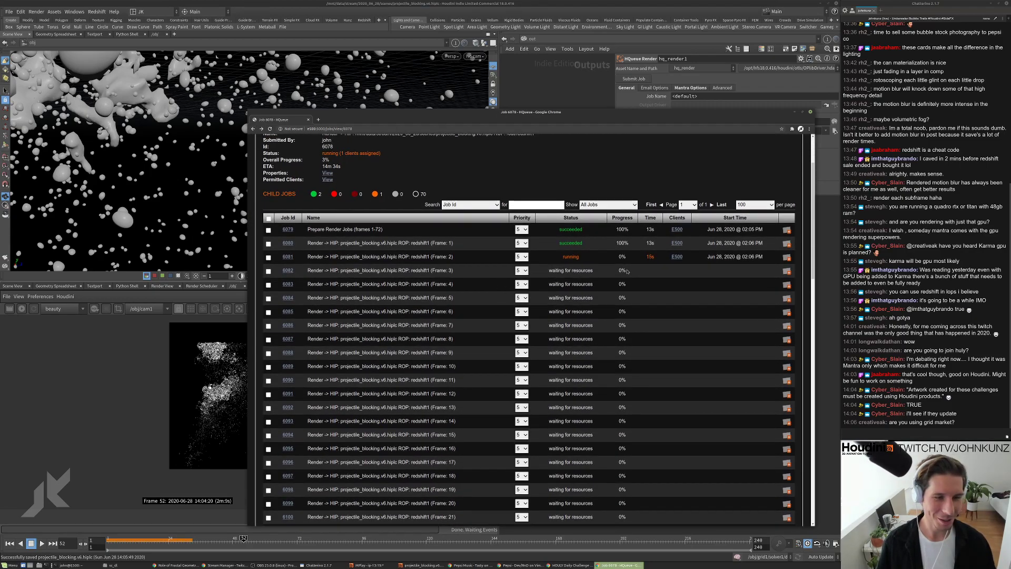
scroll(618, 269, down, 1)
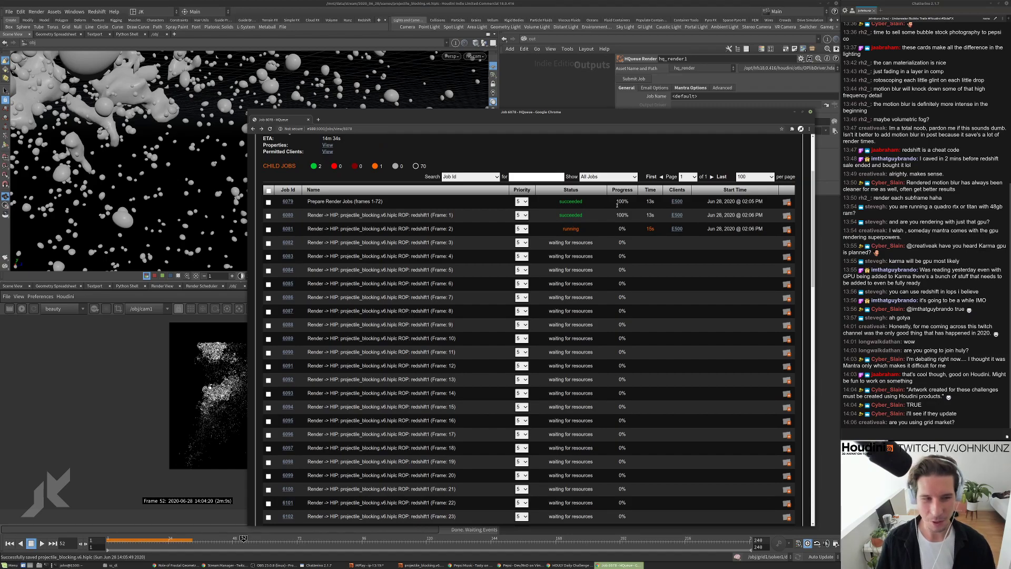
scroll(571, 297, down, 2)
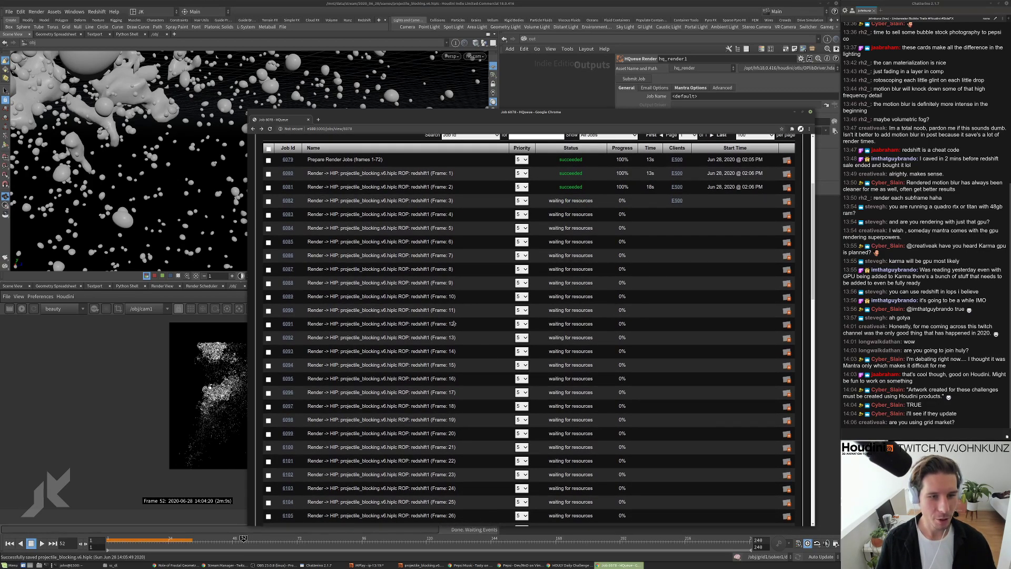
scroll(677, 152, up, 2)
Open the grain_powder.v31 job from the HQueue dashboard and try to reschedule its paused frame 12 task
click(253, 129)
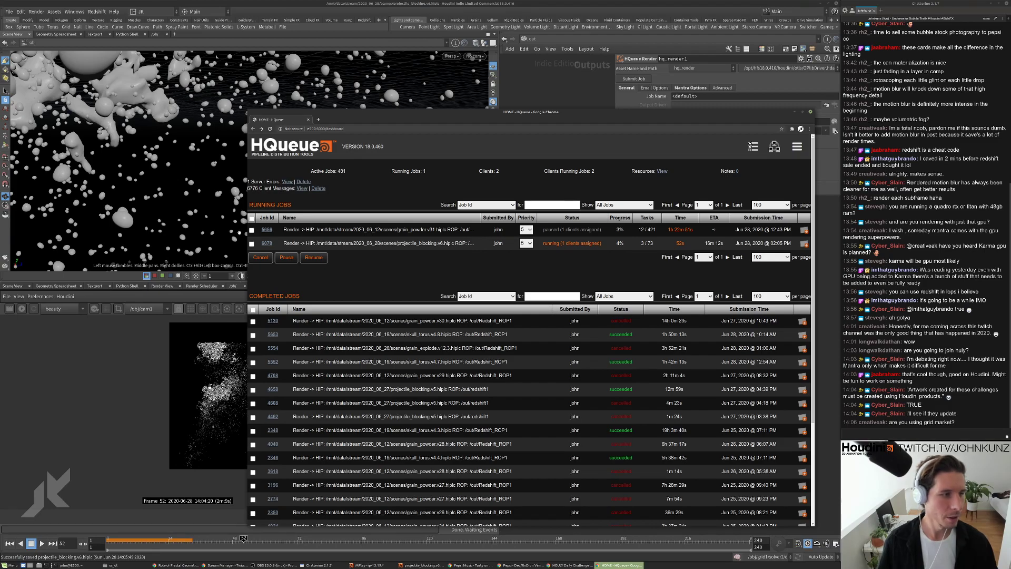
click(267, 229)
scroll(375, 385, down, 3)
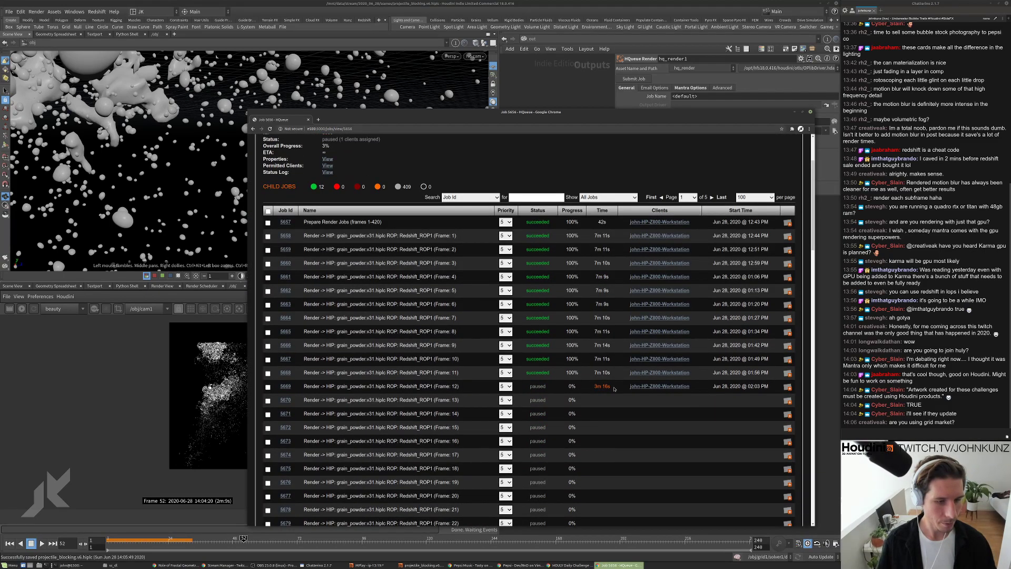
click(268, 387)
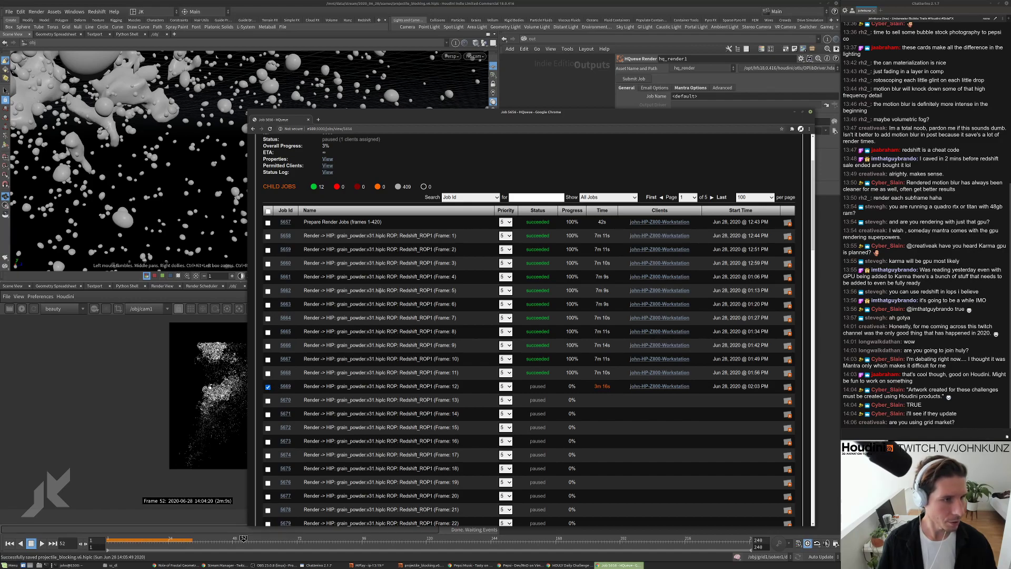
drag(813, 211, 790, 491)
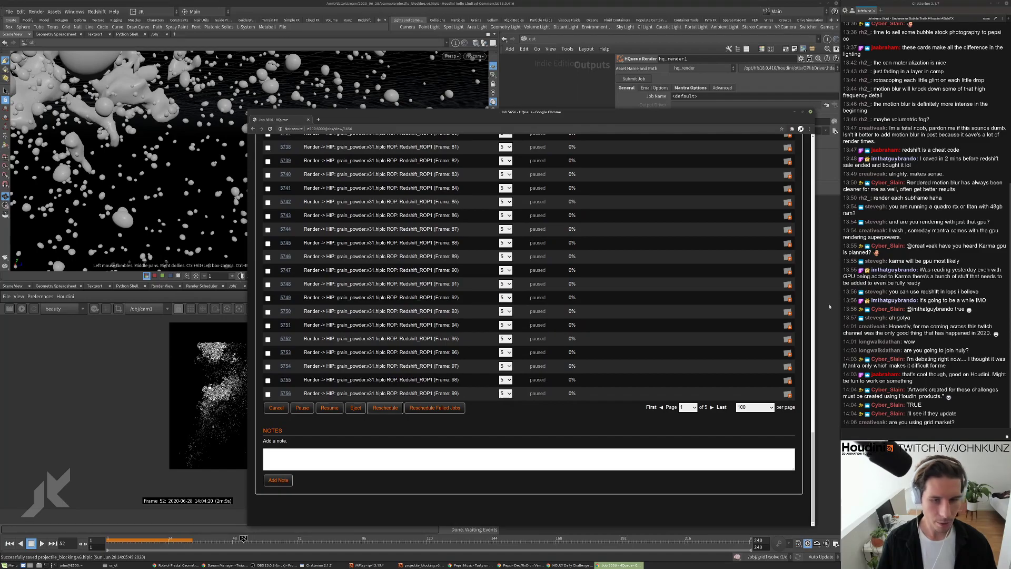
drag(813, 414, 805, 145)
scroll(570, 468, down, 1)
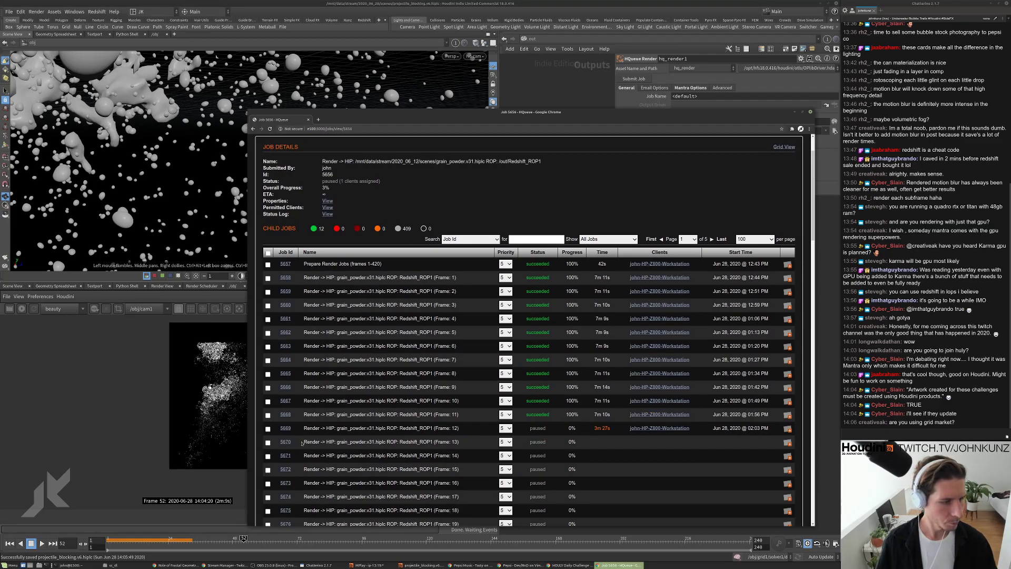
Select the paused frame 12 task of the grain_powder.v31 job again and cancel it
click(268, 428)
drag(813, 194, 811, 489)
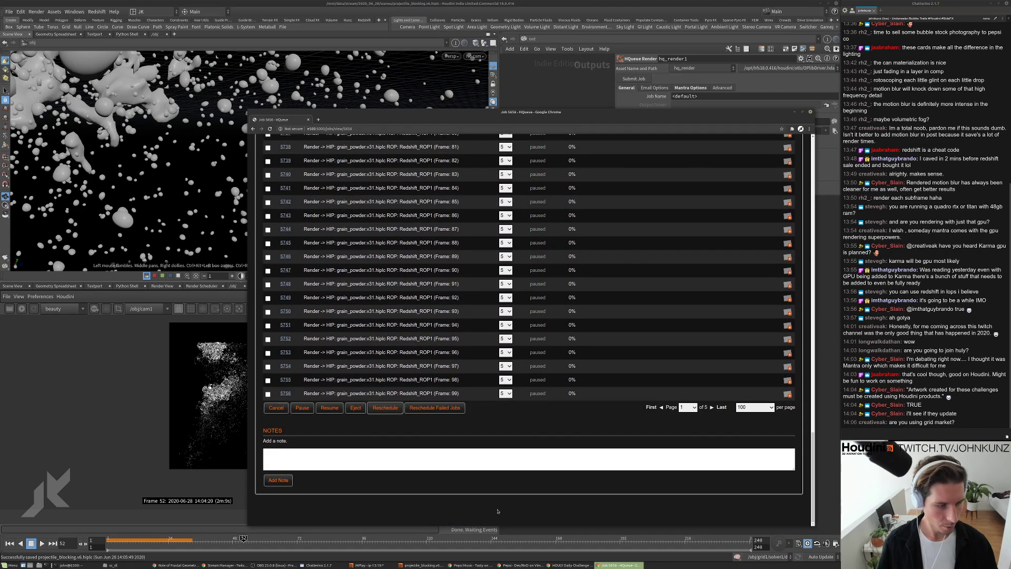
click(276, 408)
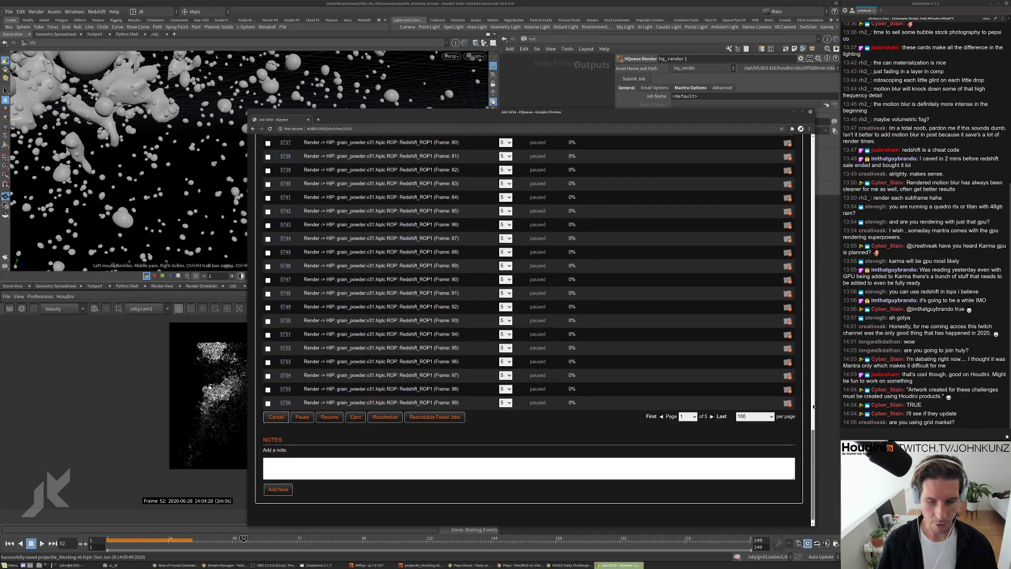
Return to the HQueue dashboard, open the projectile_blocking.v6 job and examine the status and assigned clients of its frame tasks
click(314, 149)
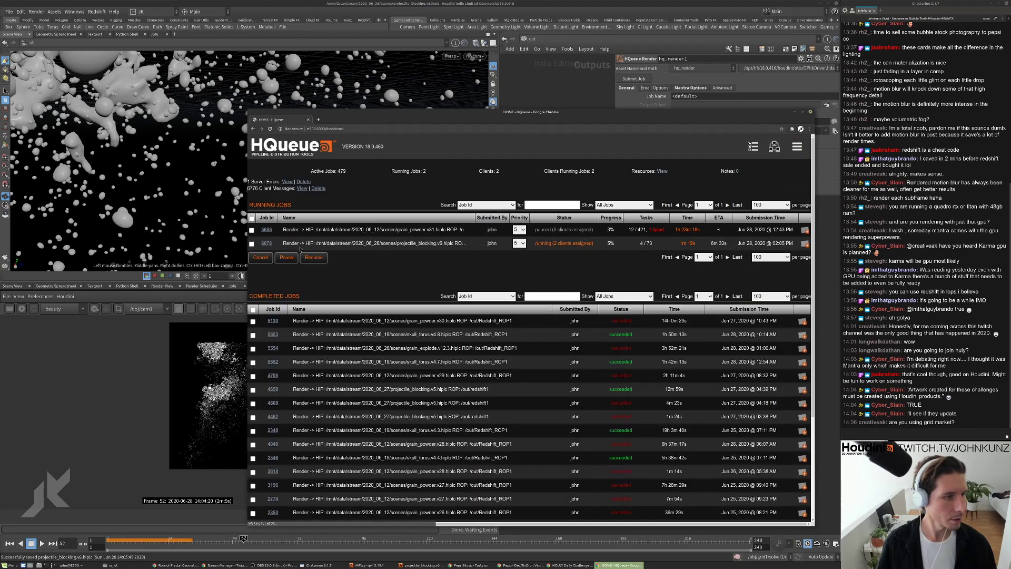
click(266, 242)
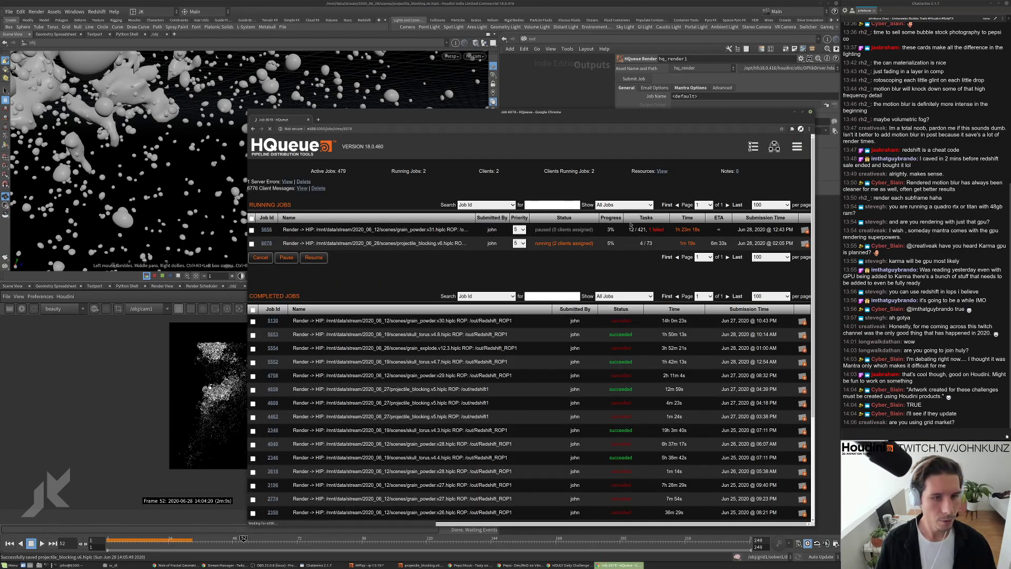
scroll(620, 383, down, 1)
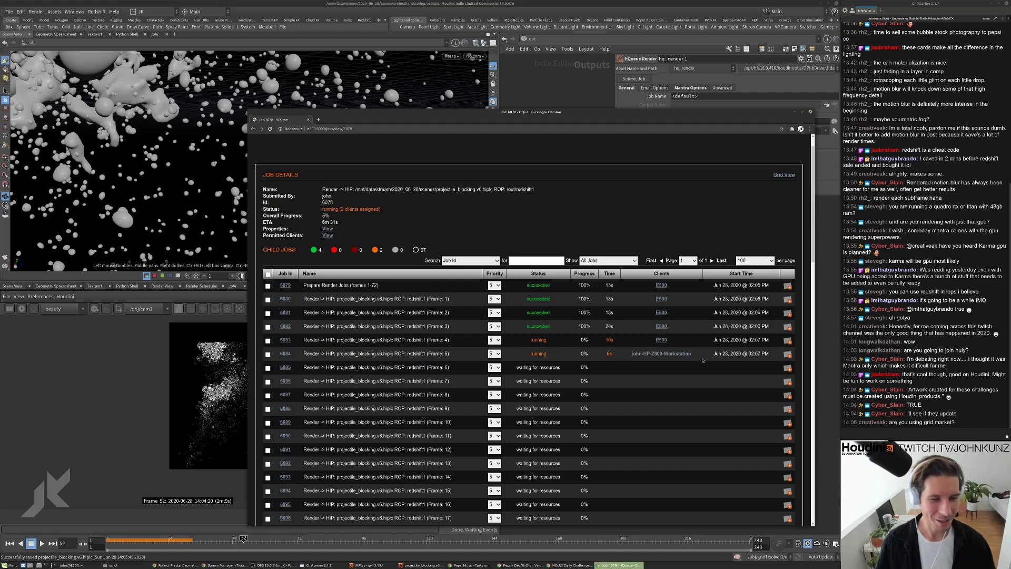
scroll(538, 348, down, 5)
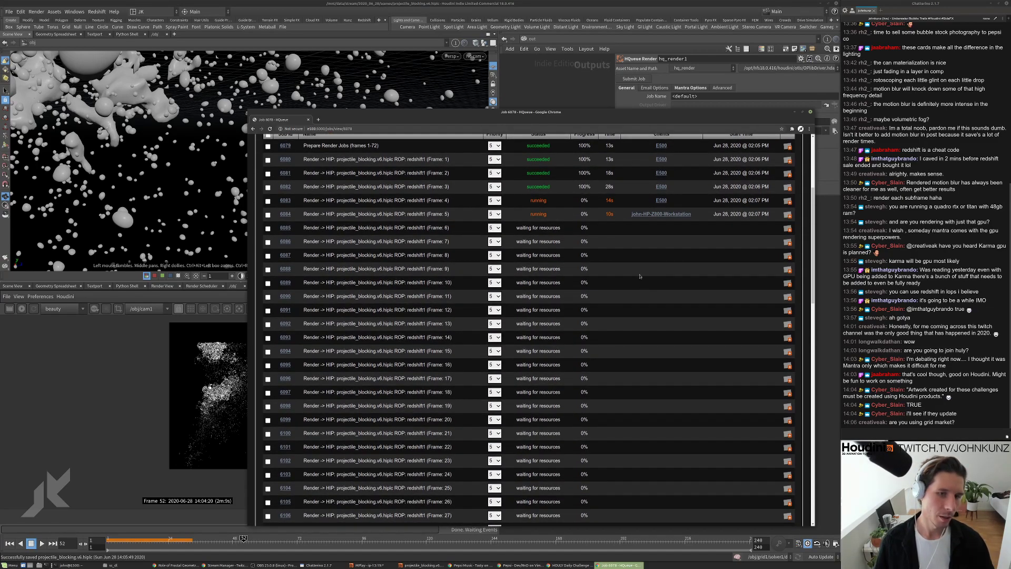
scroll(615, 214, up, 1)
scroll(614, 217, up, 1)
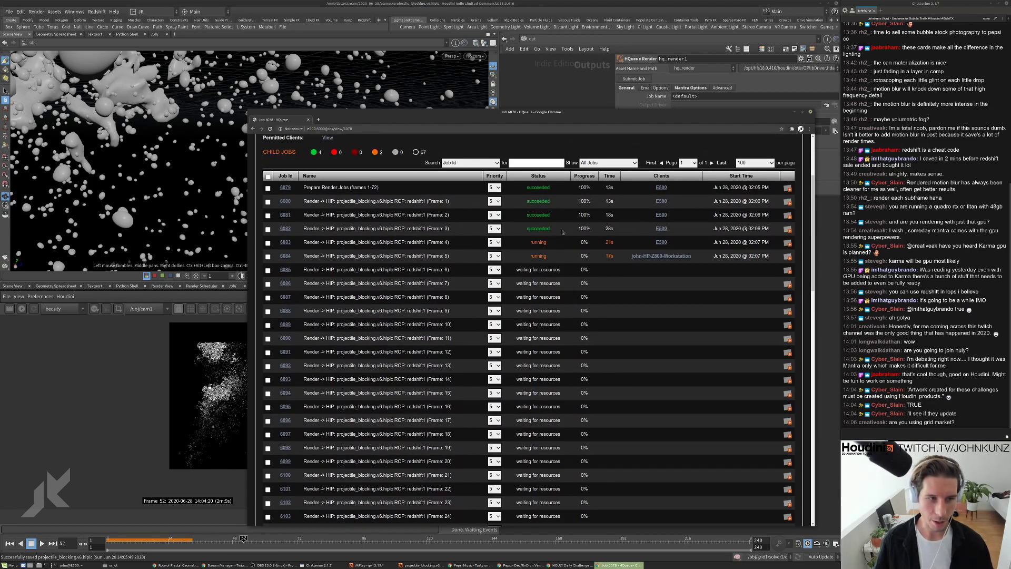
scroll(375, 293, up, 2)
scroll(453, 337, up, 1)
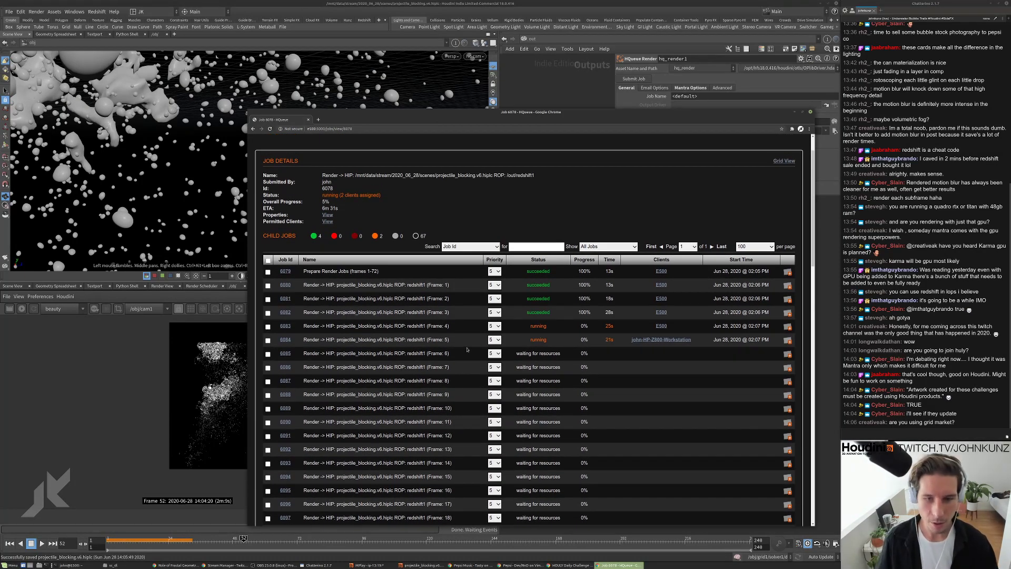
scroll(466, 349, up, 1)
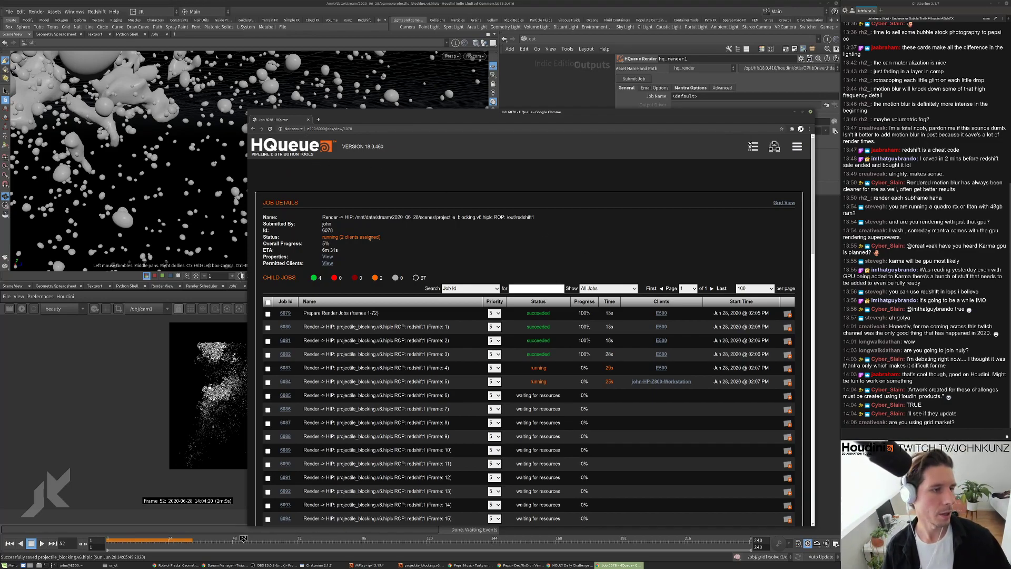
scroll(453, 416, down, 2)
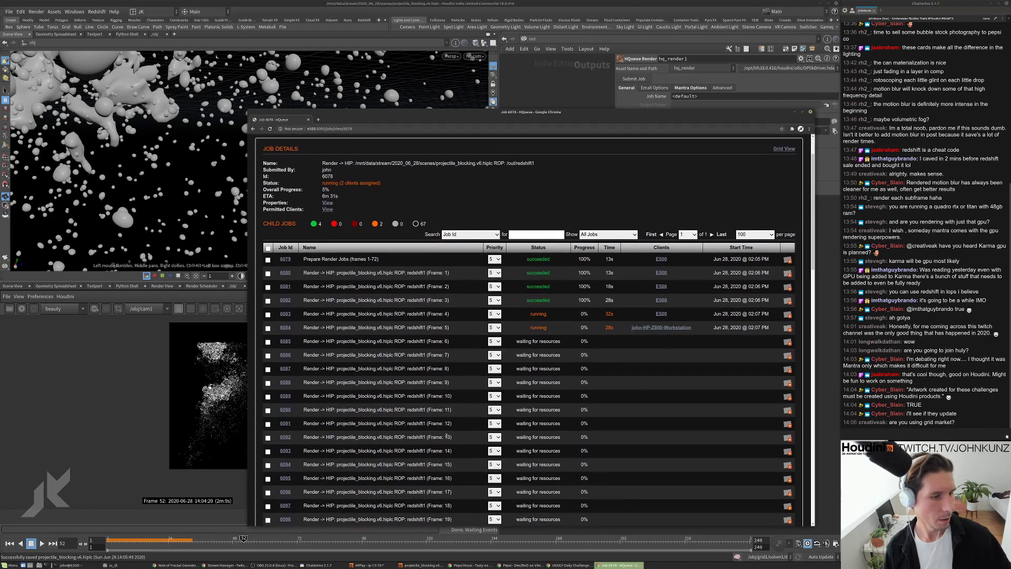
Move the HQueue browser window out of the way, switch to the terminal and stop the running nvidia-smi watch
drag(764, 122, 1010, 126)
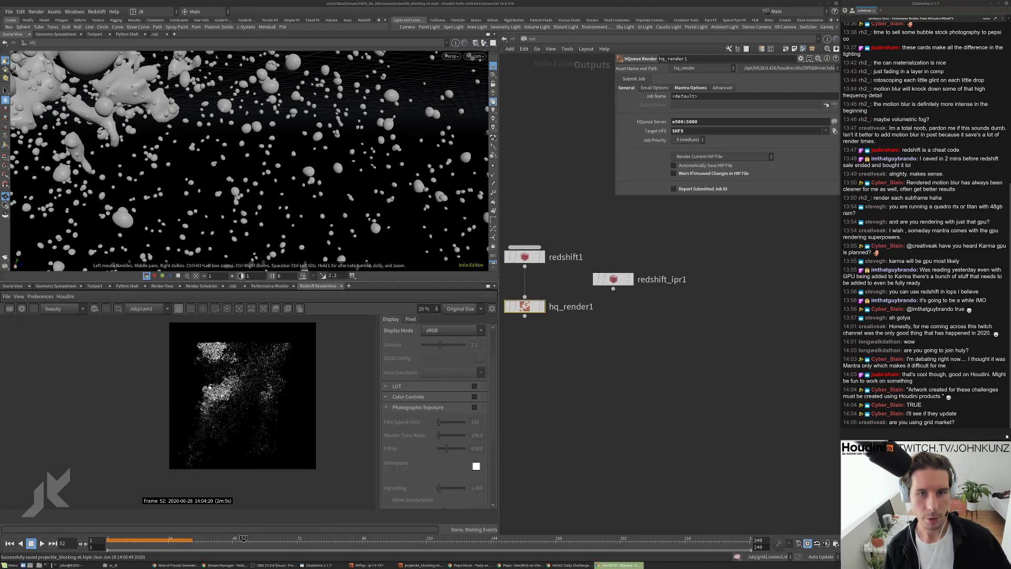
click(677, 423)
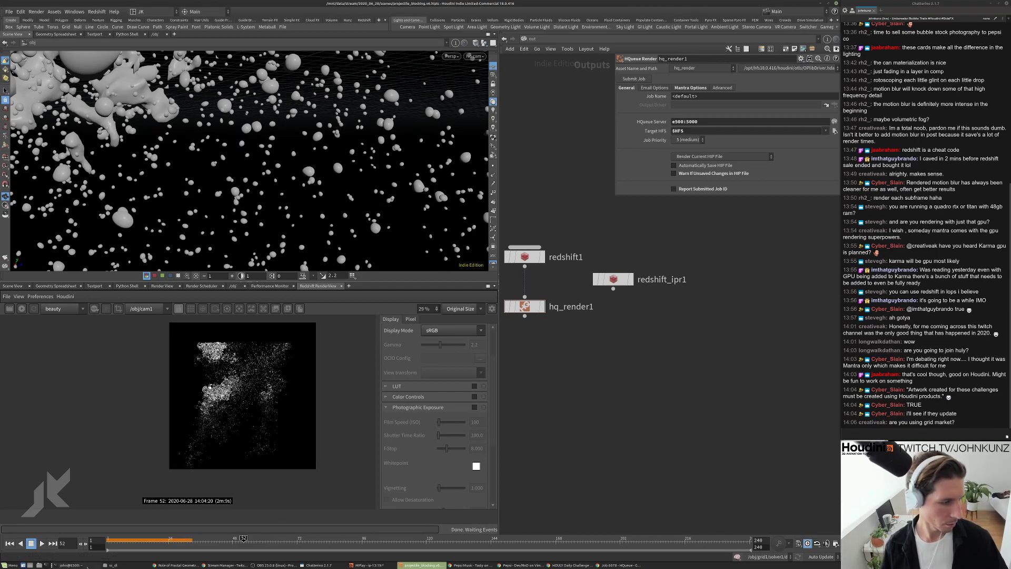
click(70, 565)
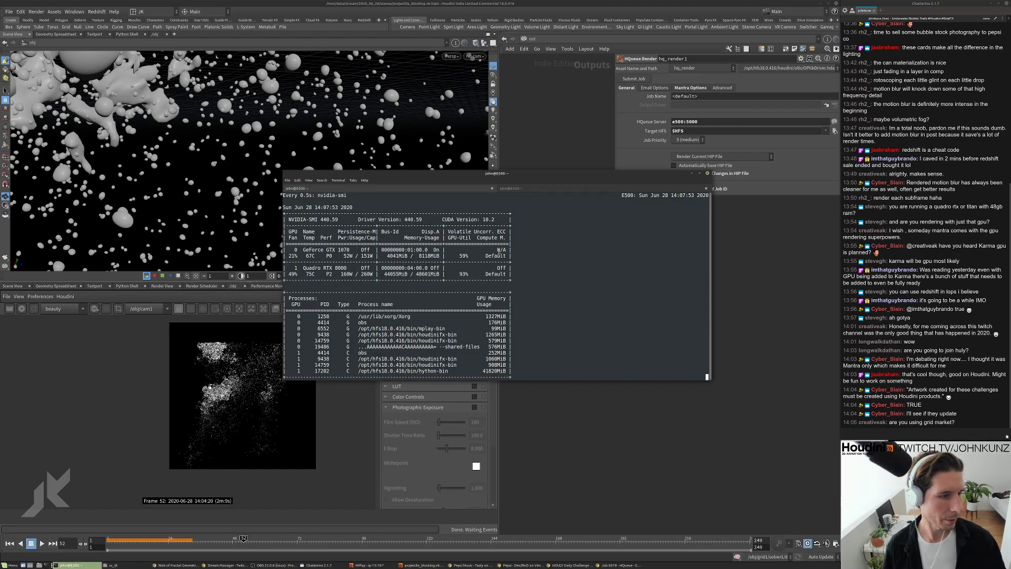
key(ctrl+c)
alt+drag(506, 254, 593, 291)
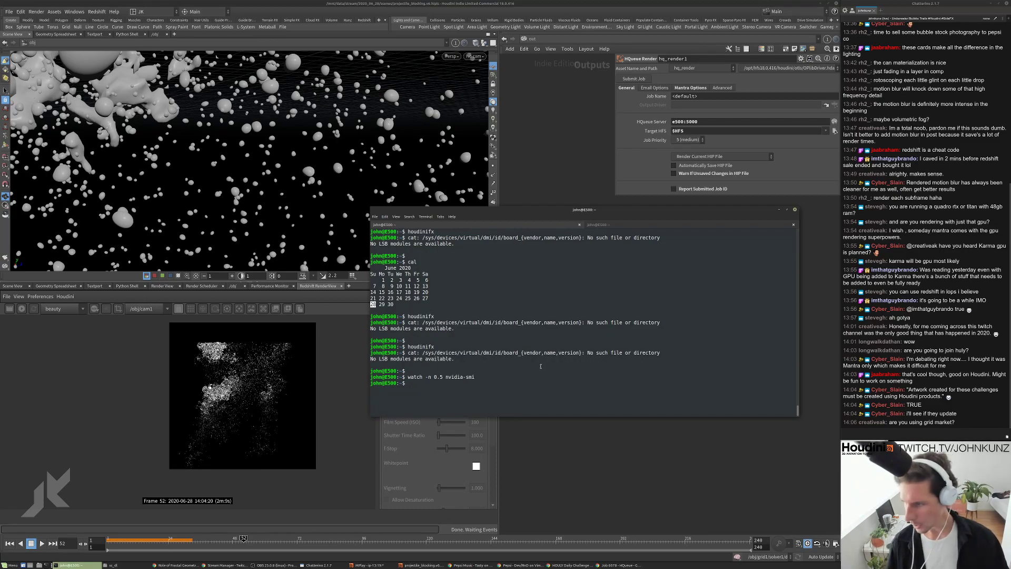
Open the rendered sequence in RV from the terminal with "rv /mnt/data/stream/2020_06_28/render/projectile_blocking.v6_redshift1/*.exr &"
text(rv)
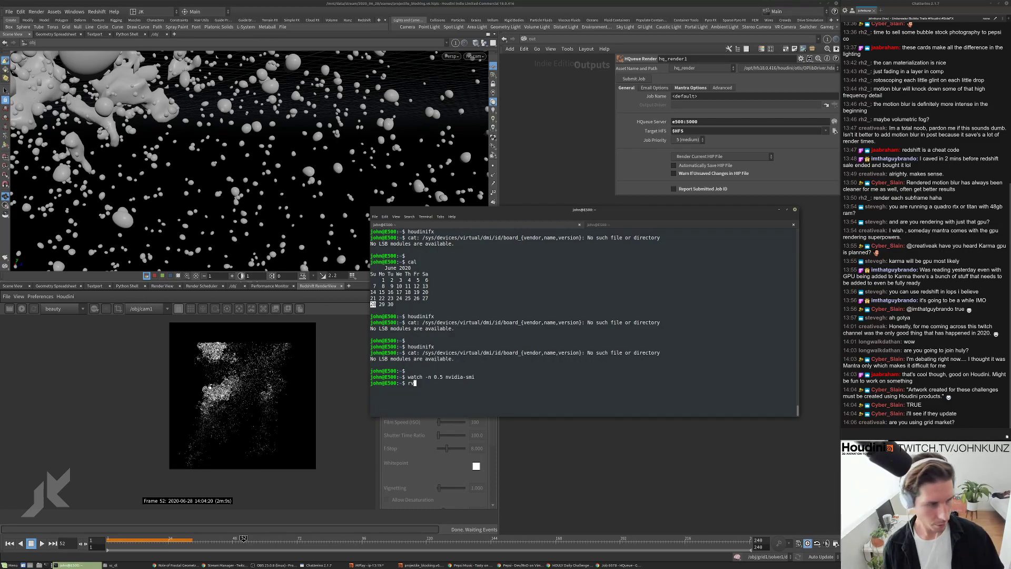
text( /mnt/data/st)
key(Tab)
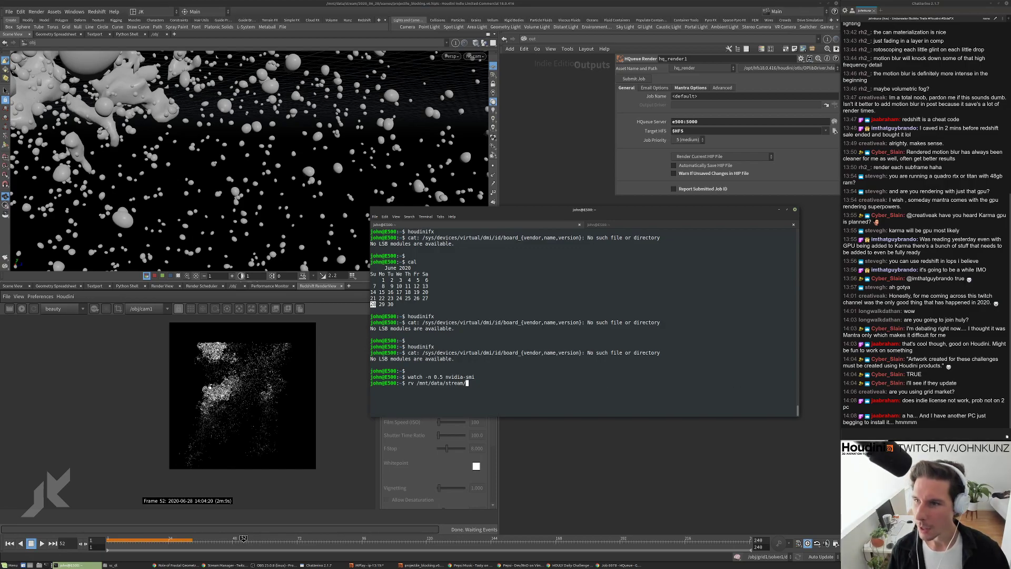
key(alt+Tab)
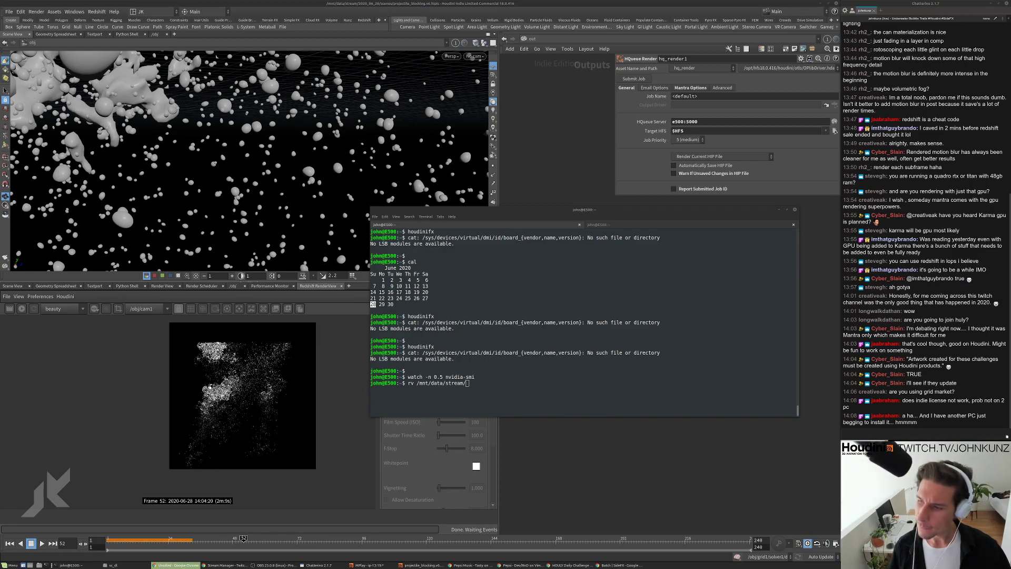
click(621, 345)
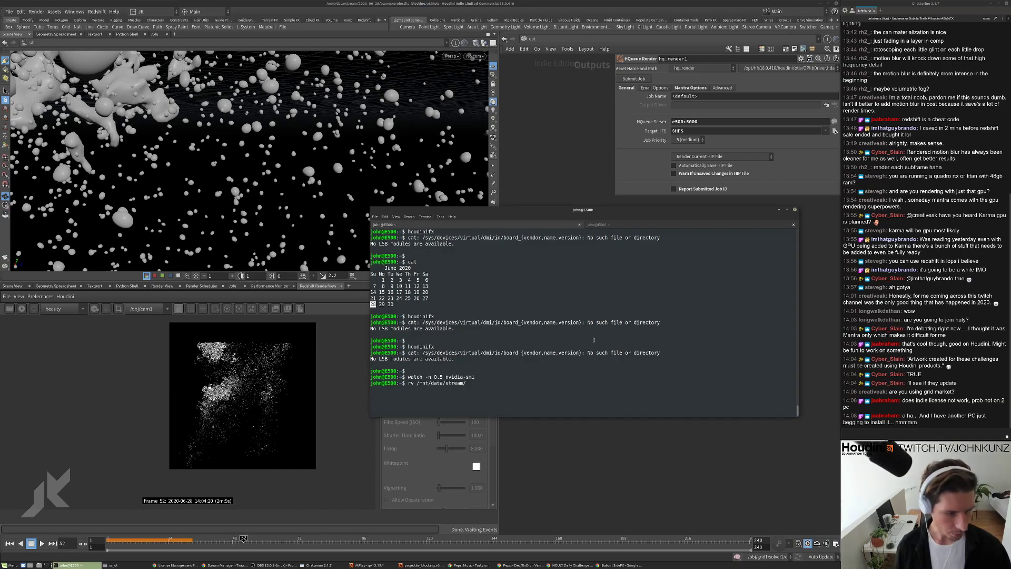
text(2)
key(Tab)
text(6)
key(Tab)
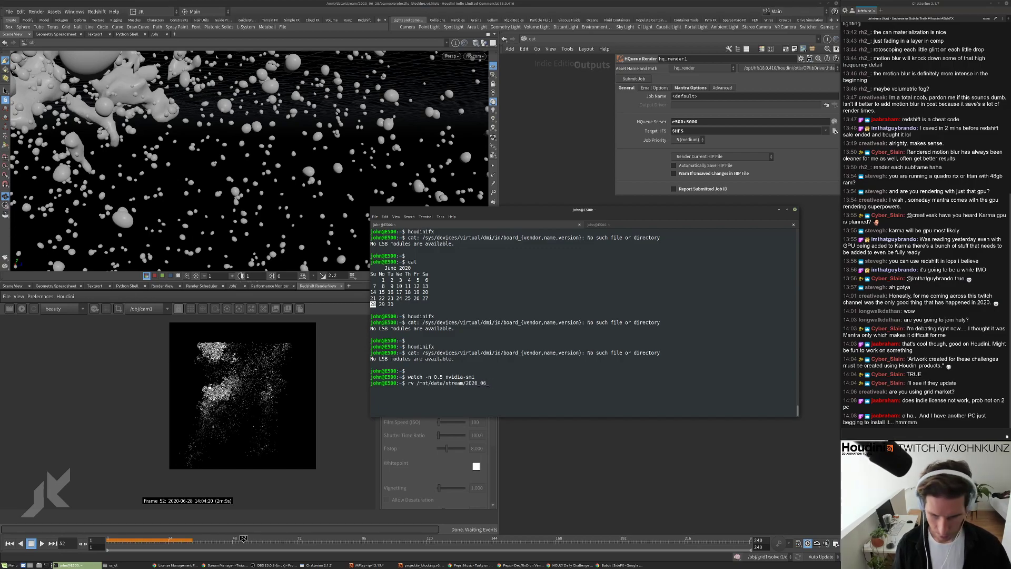
text(28)
key(Tab)
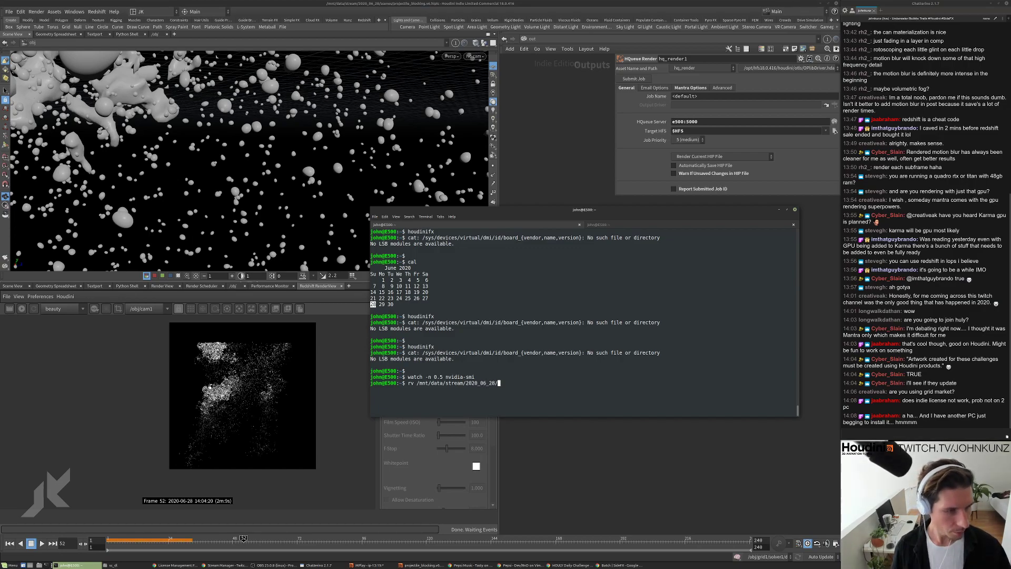
text(re)
key(Tab)
text(p)
key(Tab)
text(*.exr &)
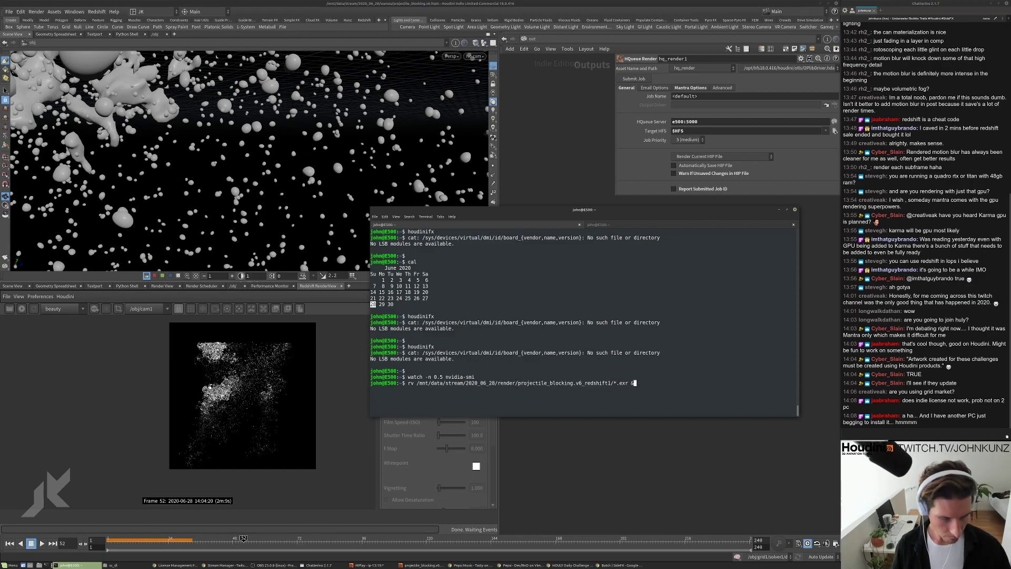
key(Return)
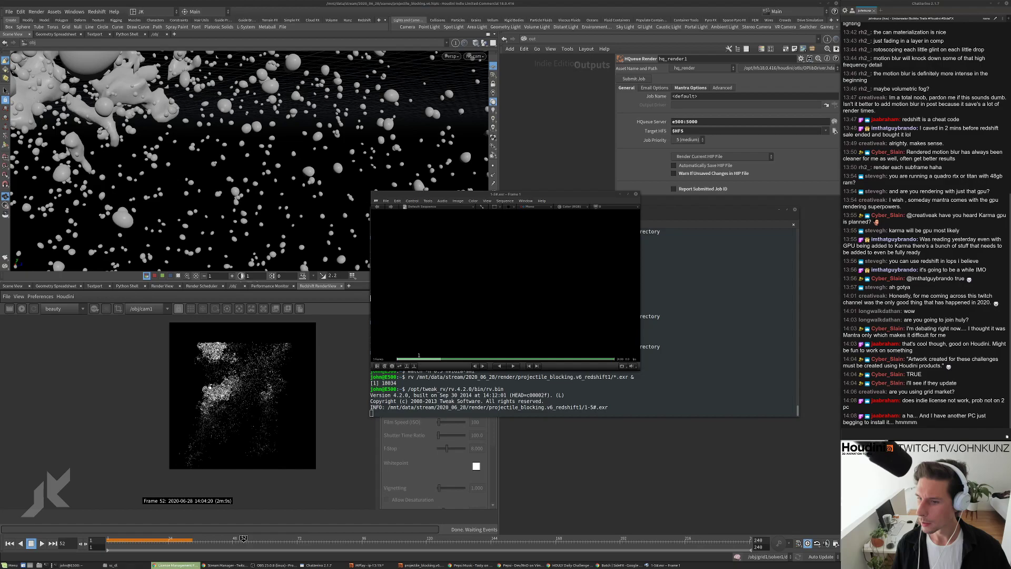
Launch the Houdini License Administrator from the terminal with hkey, review the installed licenses and close it
click(751, 331)
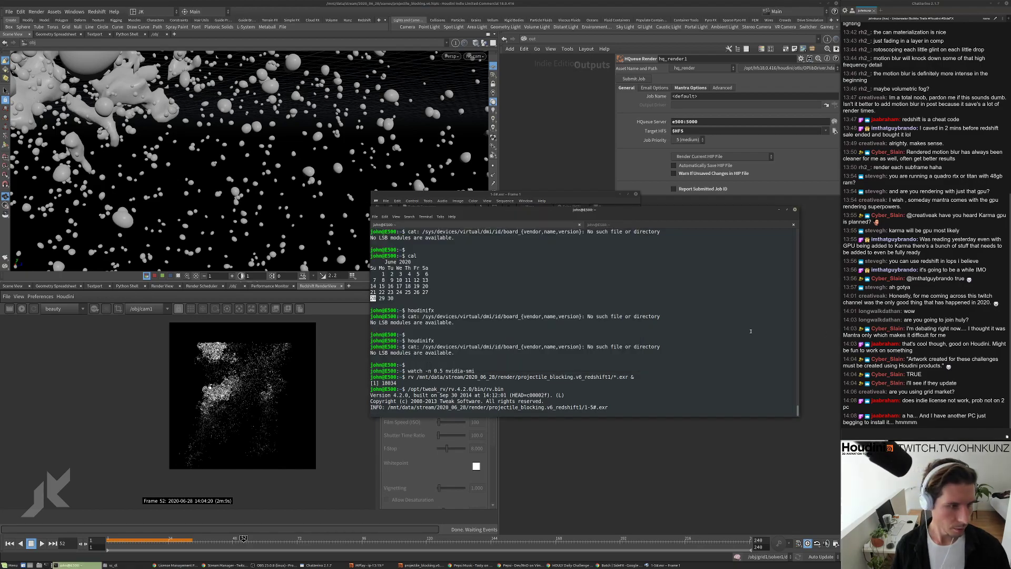
key(Return)
key(Return)
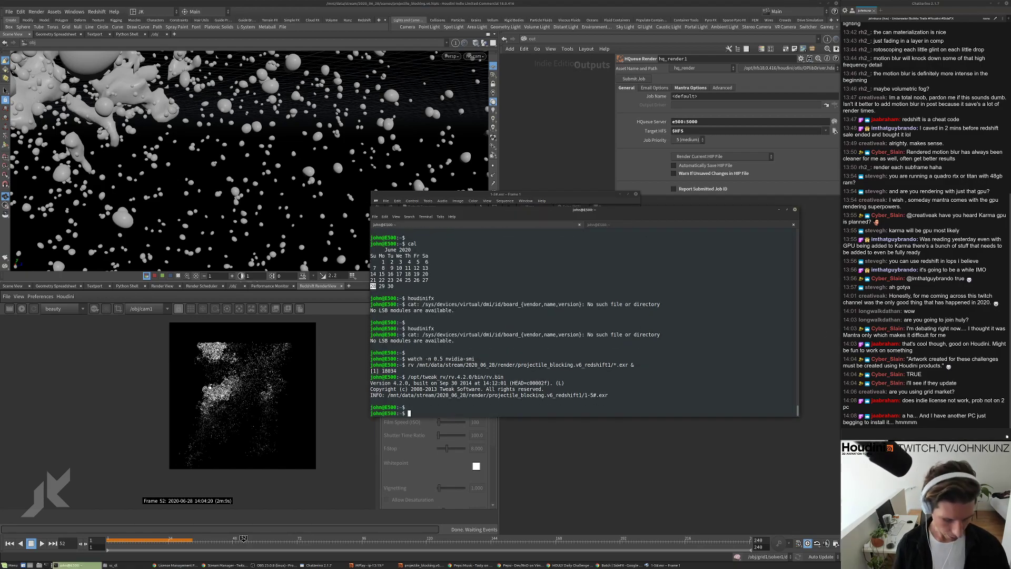
text(hkey)
key(Return)
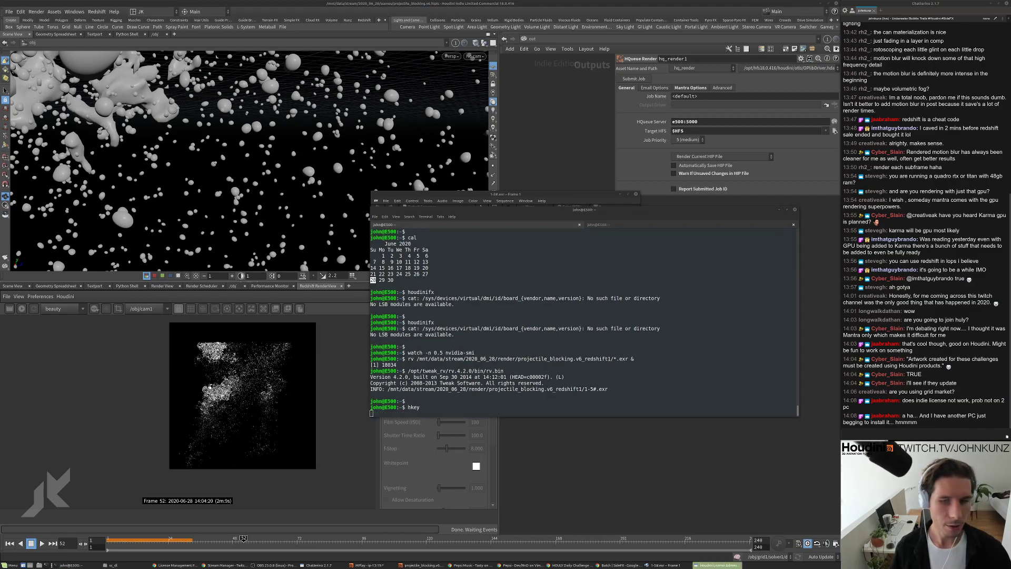
drag(589, 193, 1010, 196)
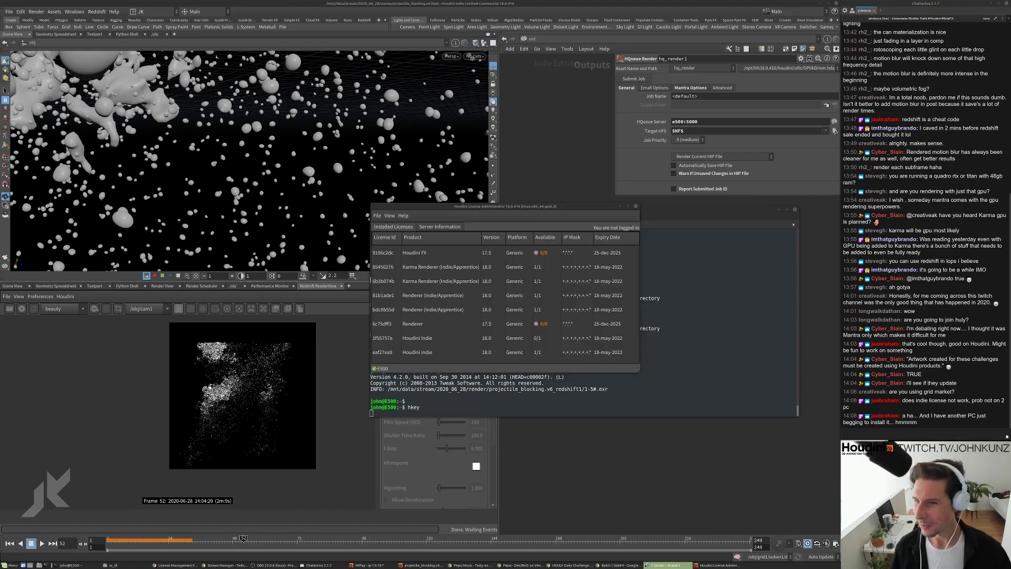
drag(561, 207, 515, 253)
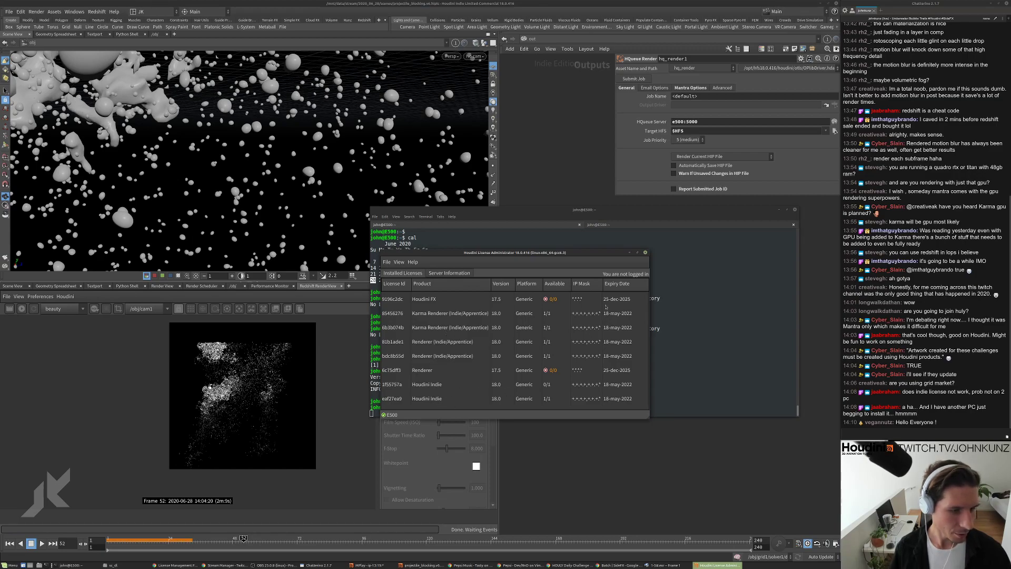
click(646, 252)
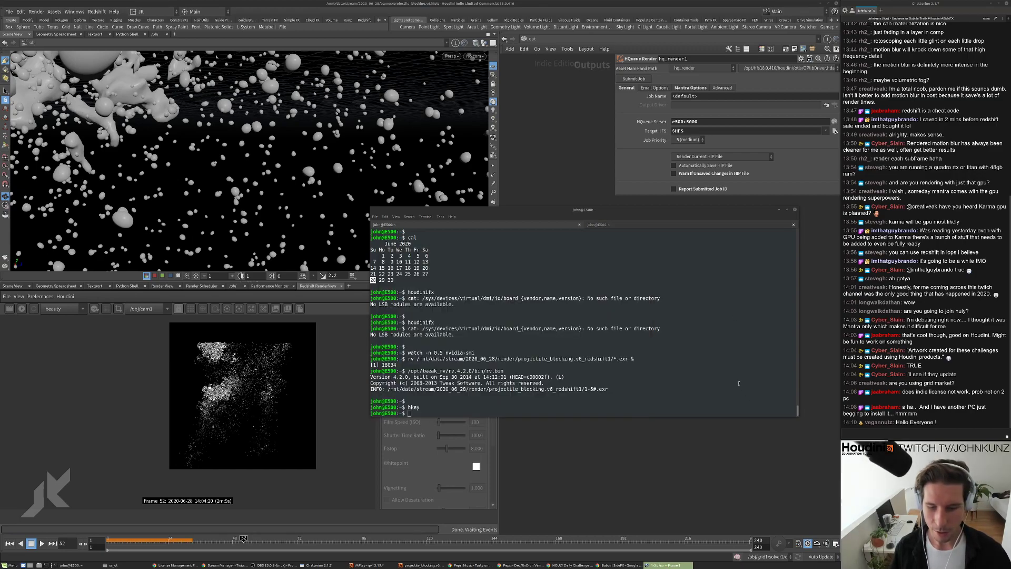
Bring the RV window back over the terminal, play the rendered sequence and step back and forth through its frames
drag(1010, 225, 591, 224)
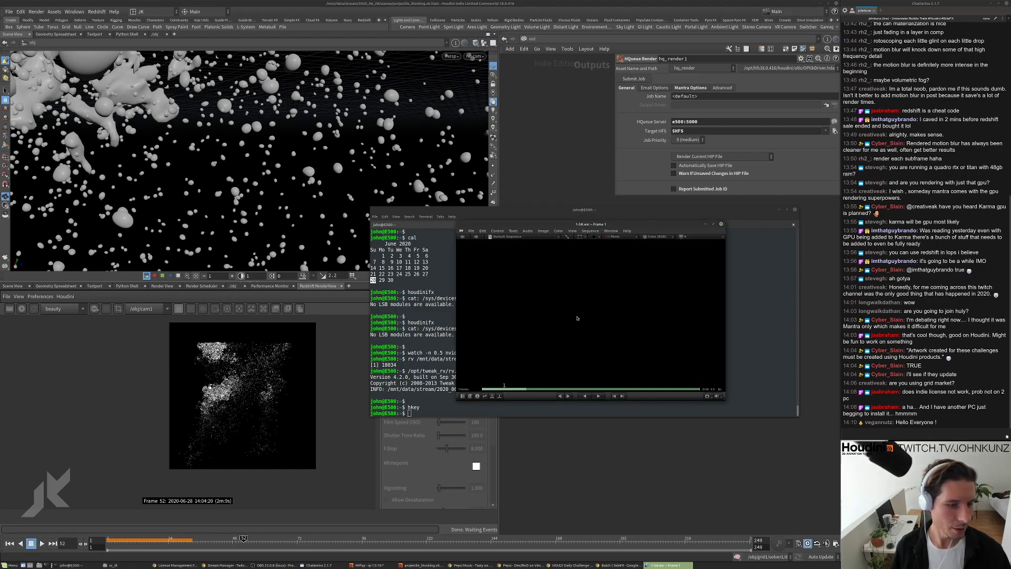
key(space)
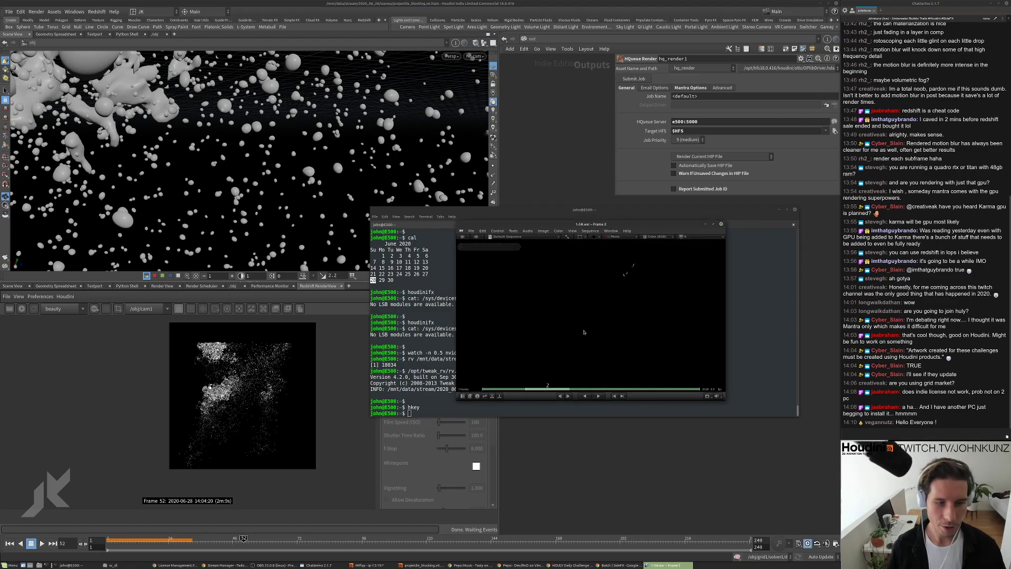
key(space)
key(Left)
key(Right)
key(Right)
key(Right)
key(Right)
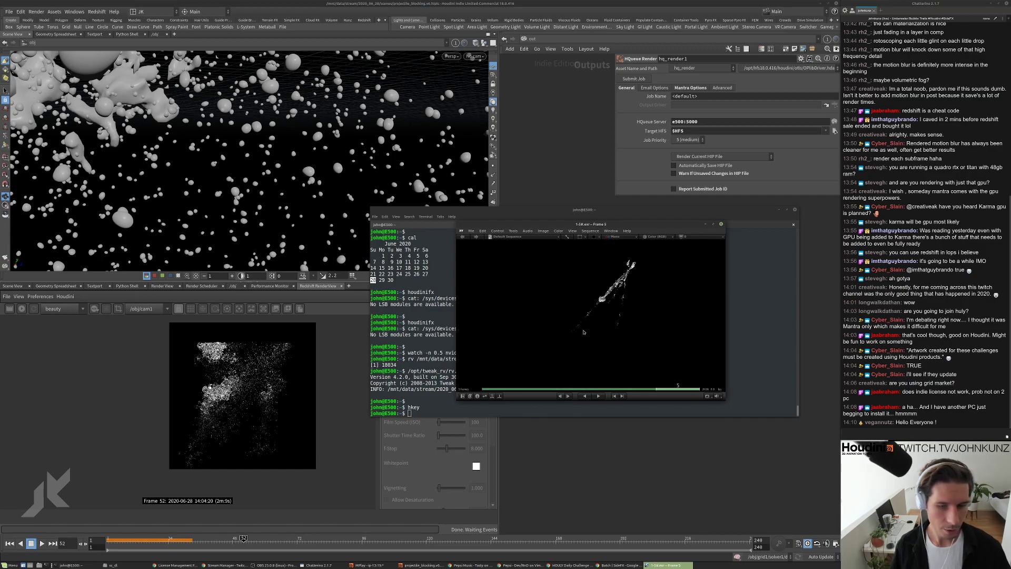
key(Left)
key(Left)
key(Left)
key(Left)
key(Left)
key(Right)
key(Right)
key(Right)
key(Right)
View the render full screen in RV, compare the last two frames of the bubble trail and quit the viewer
key(grave)
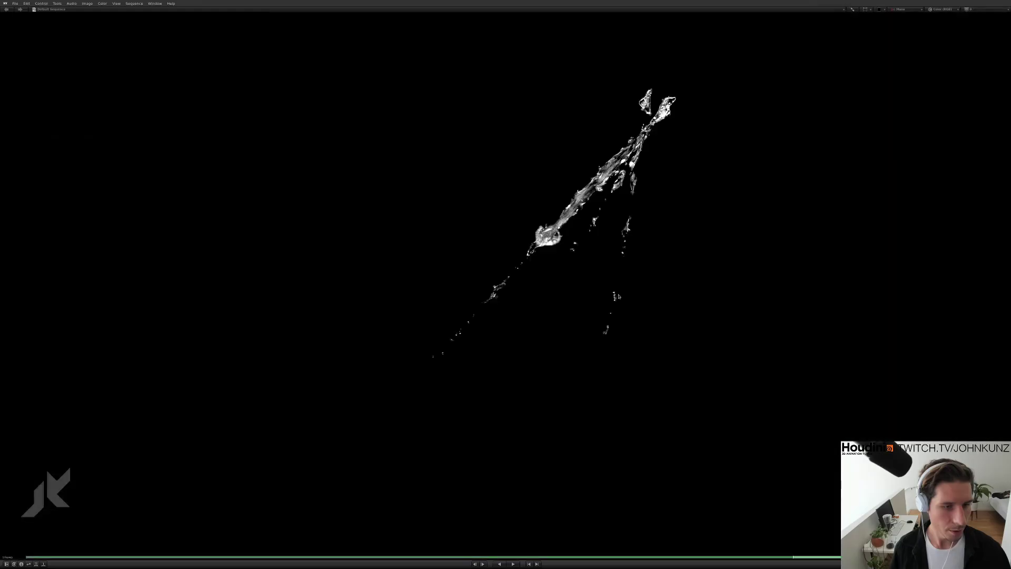
key(Left)
key(Right)
key(Left)
key(Right)
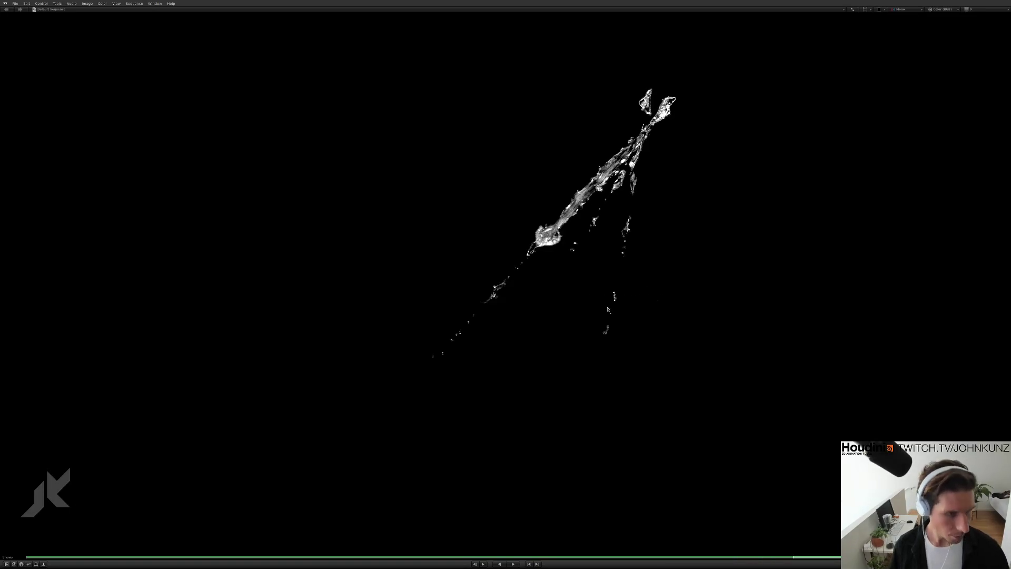
key(Left)
key(q)
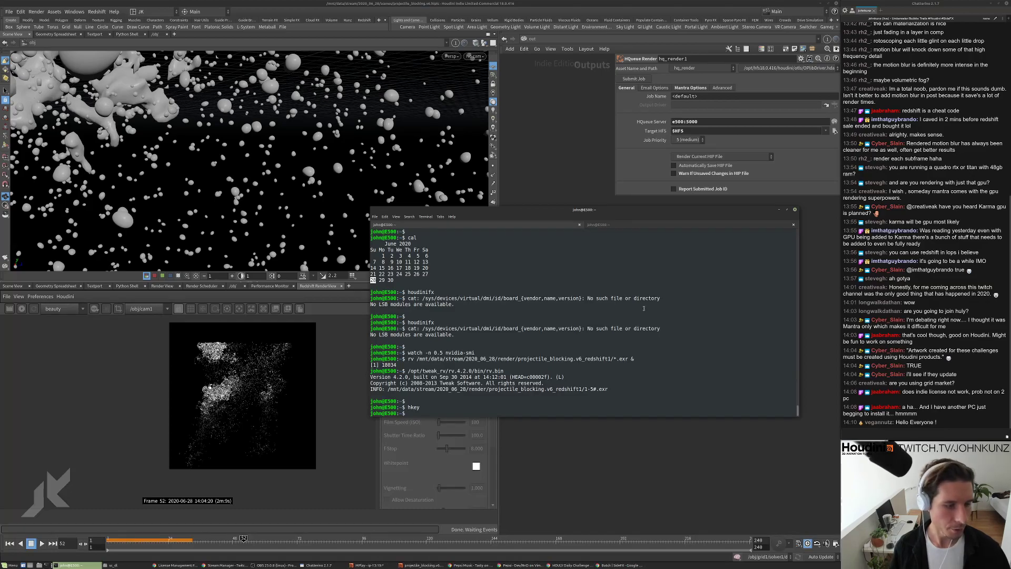
Rerun the rv command on the projectile_blocking.v6_redshift1 EXR files, play the reloaded sequence and inspect the bubble trails up close
key(Return)
key(Return)
key(Up)
key(Up)
key(Return)
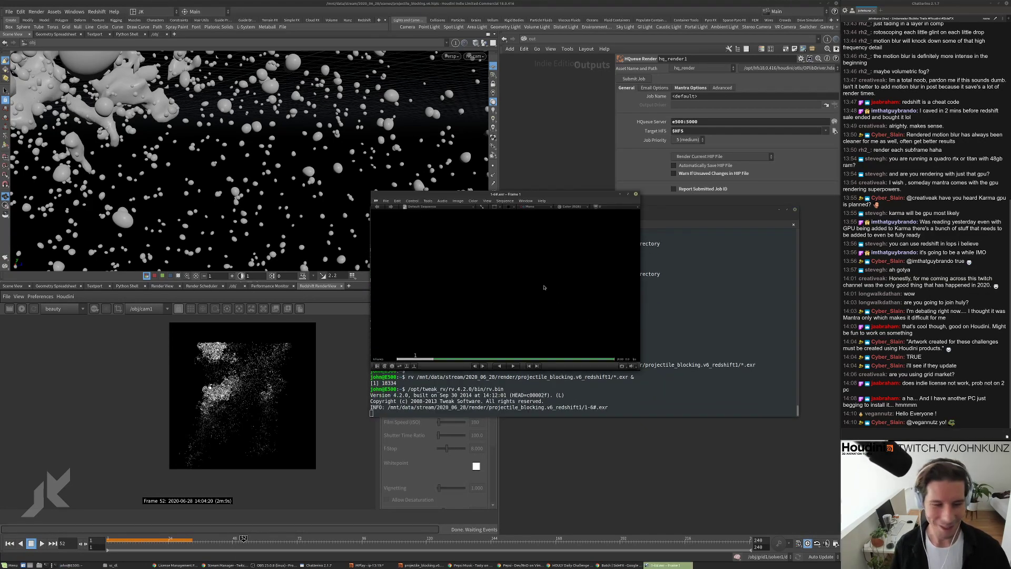
drag(538, 198, 597, 178)
key(space)
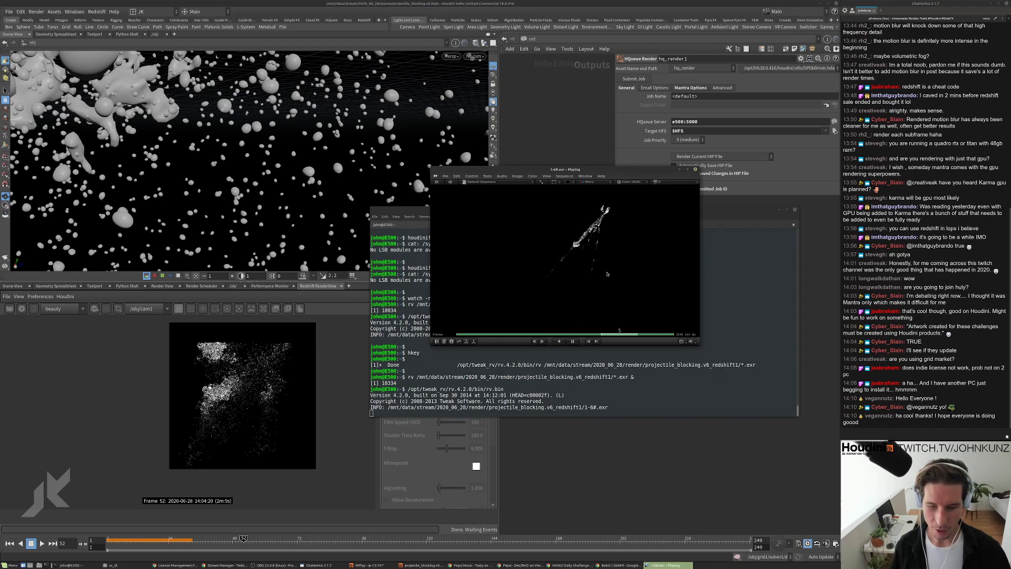
scroll(603, 262, up, 2)
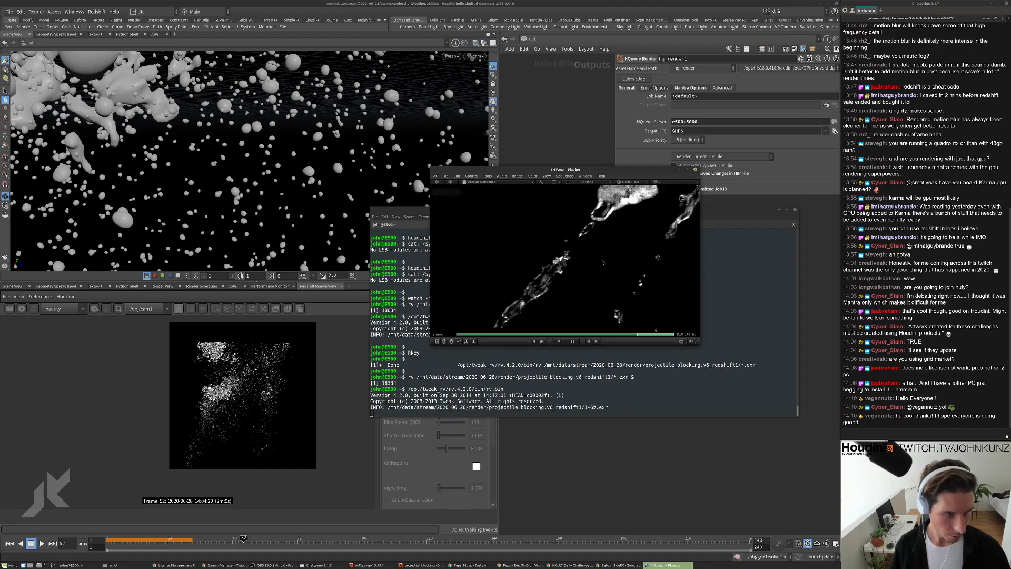
Fit the RV window to the full image size and step back and forth through the rendered frames up to frame 6
key(w)
drag(457, 3, 193, 4)
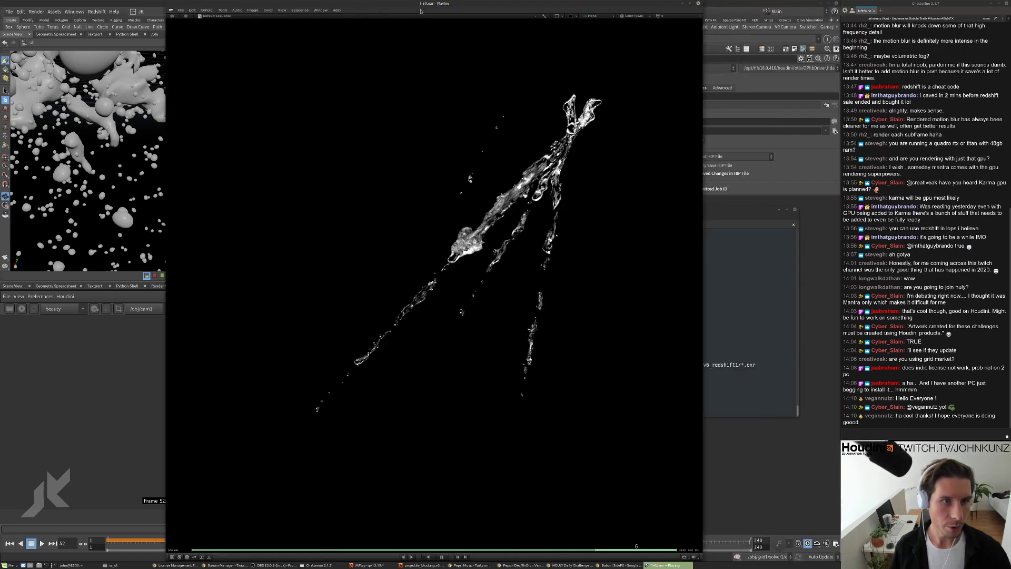
key(space)
key(Right)
key(Right)
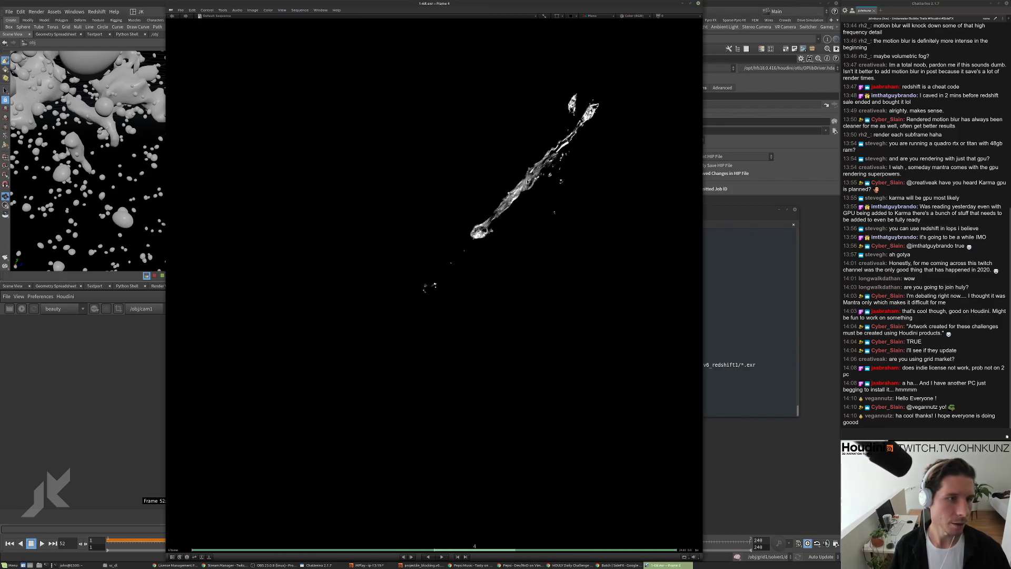
key(Right)
key(Right)
key(Left)
key(Right)
drag(338, 3, 454, 2)
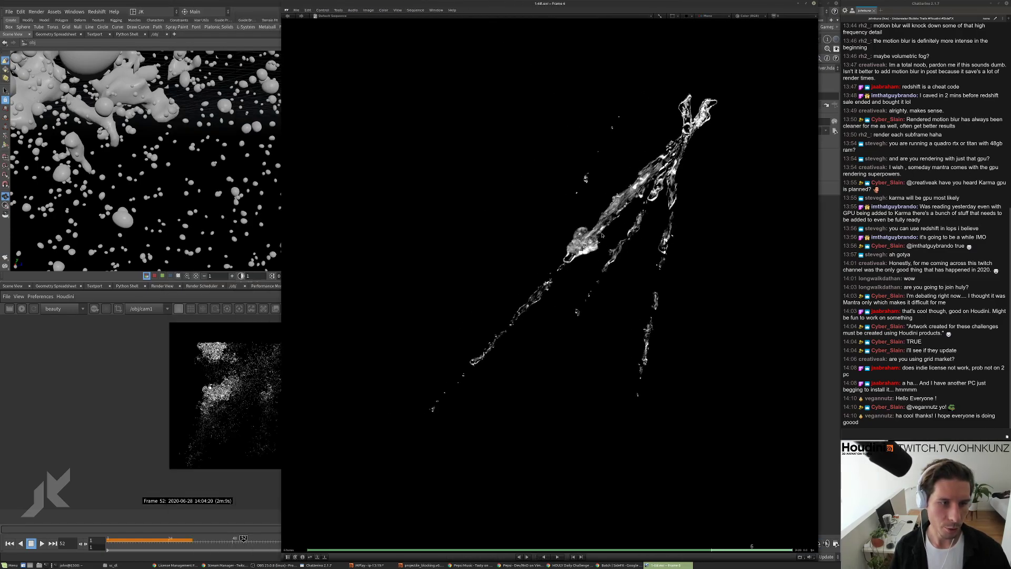
Play the enlarged bubble trail sequence once more, pause it and close the RV viewer
key(space)
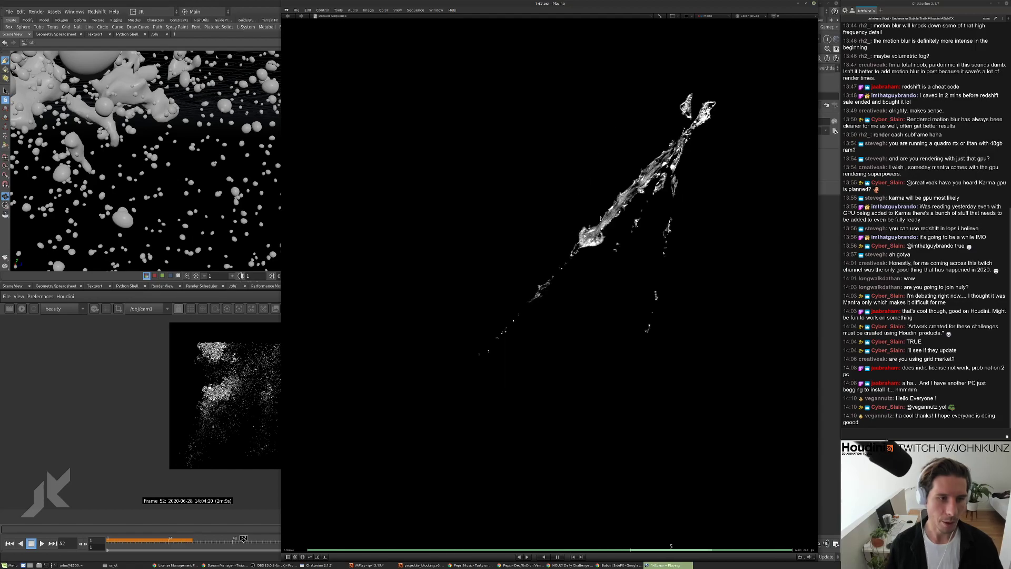
key(space)
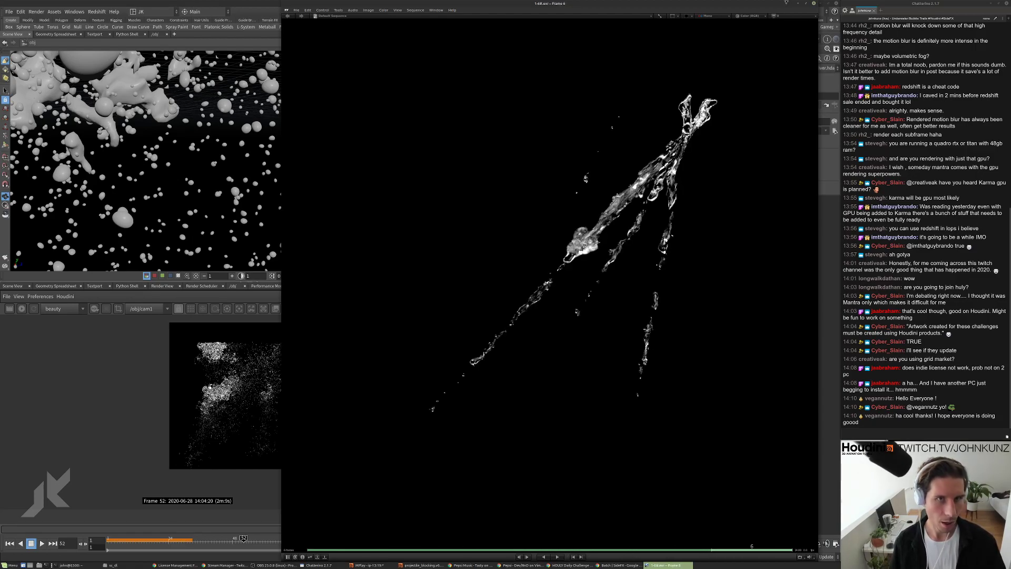
click(812, 4)
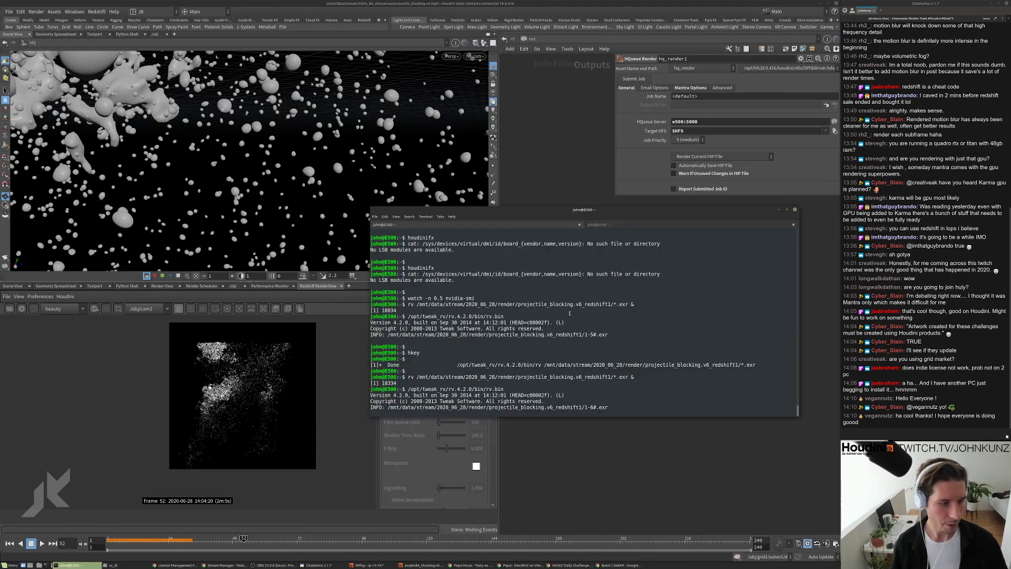
Edit the previous terminal command and run rv /mnt/data/stream/render/projectile_blocking.v5_redshift1/*.exr & to load the older render
key(Return)
key(Return)
key(Up)
key(BackSpace)
key(BackSpace)
key(BackSpace)
key(BackSpace)
key(BackSpace)
key(BackSpace)
key(BackSpace)
key(BackSpace)
key(BackSpace)
key(BackSpace)
key(BackSpace)
key(BackSpace)
key(BackSpace)
key(BackSpace)
key(BackSpace)
key(BackSpace)
key(BackSpace)
key(BackSpace)
key(BackSpace)
key(BackSpace)
key(BackSpace)
key(BackSpace)
key(BackSpace)
key(BackSpace)
key(BackSpace)
key(BackSpace)
key(BackSpace)
key(BackSpace)
key(BackSpace)
key(BackSpace)
key(BackSpace)
key(BackSpace)
key(BackSpace)
key(BackSpace)
key(BackSpace)
key(BackSpace)
key(BackSpace)
text(7/)
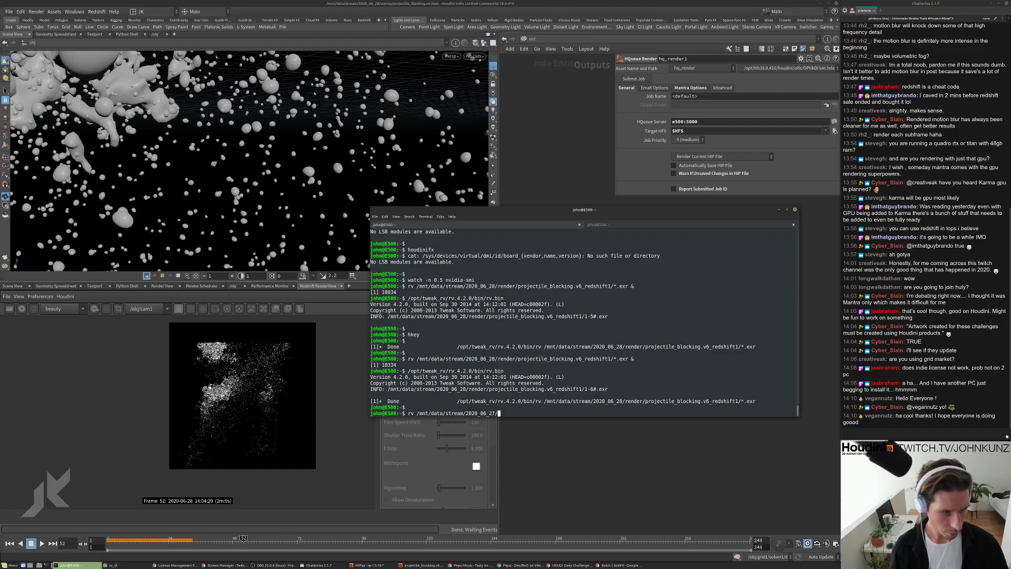
key(BackSpace)
key(BackSpace)
key(BackSpace)
key(BackSpace)
key(BackSpace)
key(BackSpace)
key(BackSpace)
key(BackSpace)
key(BackSpace)
key(BackSpace)
text(render/projectile_blocking.v5_redshift1/)
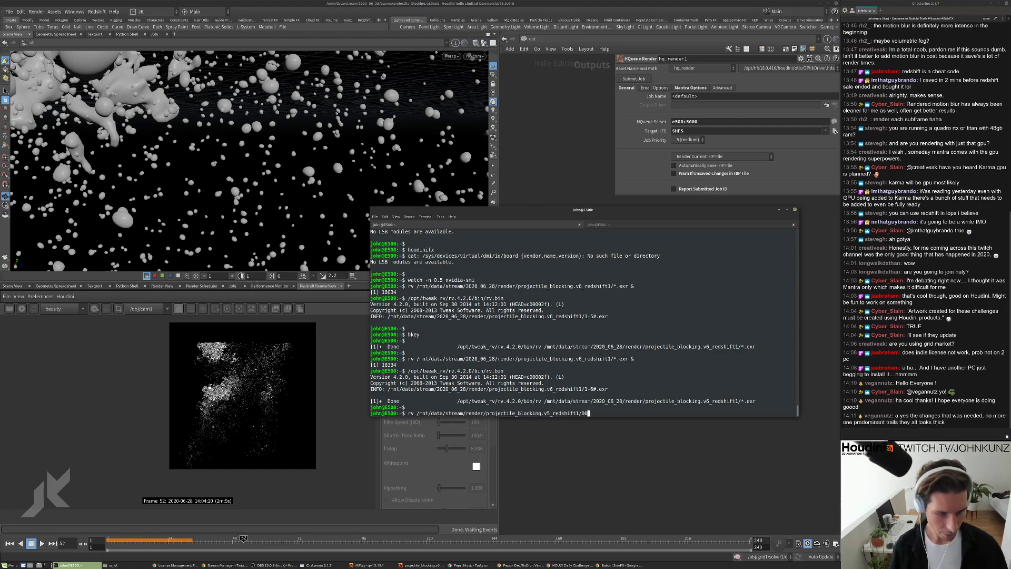
text(*.exr &)
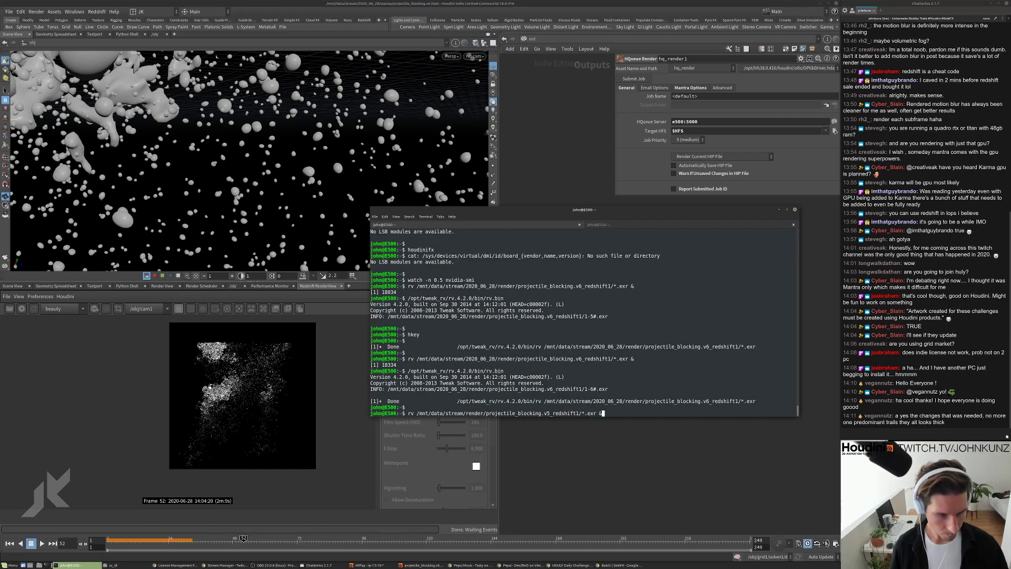
key(Return)
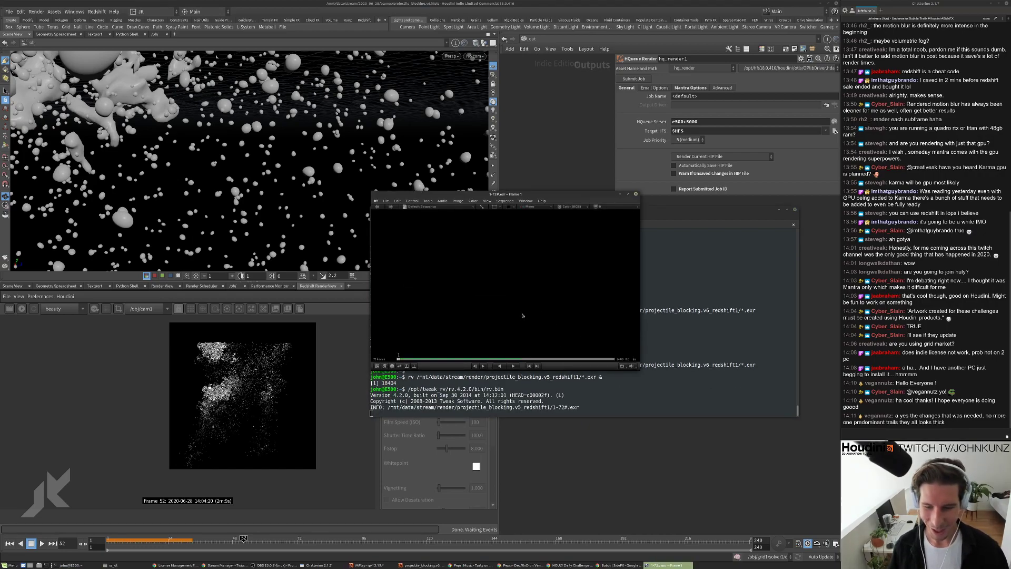
Play the v5 render in RV, pausing and scrubbing to examine how the bubbles develop
key(space)
drag(527, 193, 655, 175)
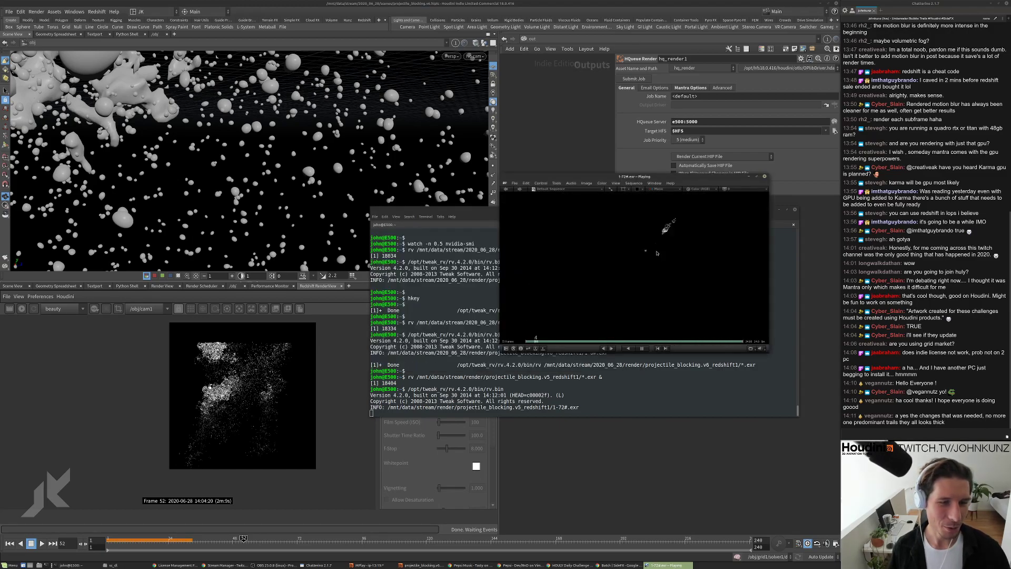
key(space)
drag(647, 254, 660, 250)
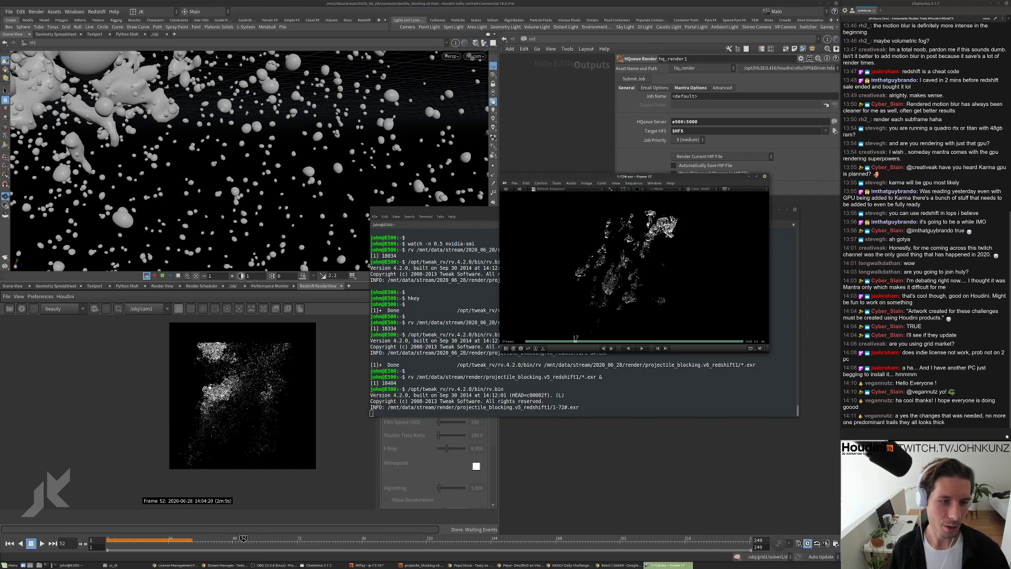
key(space)
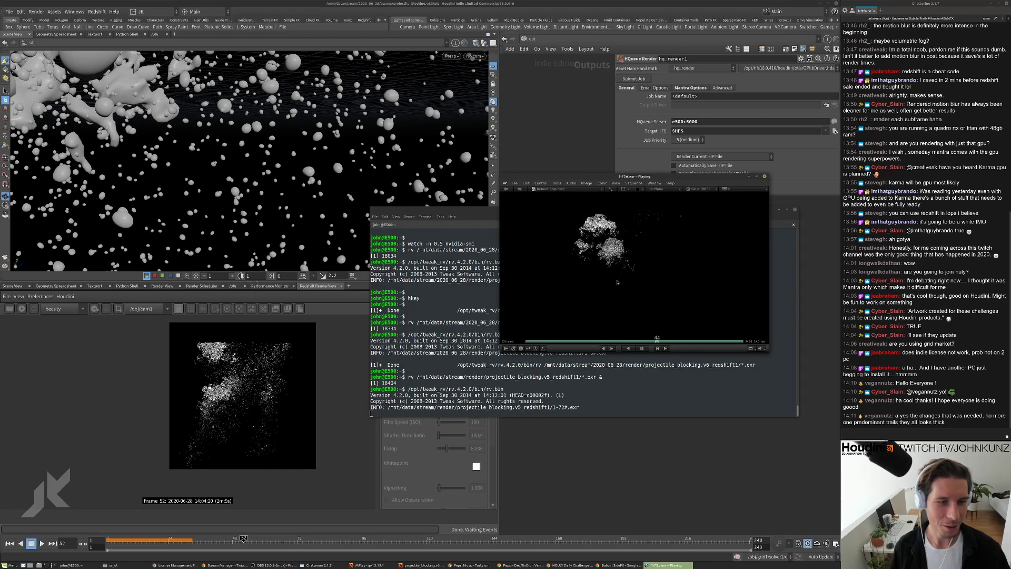
key(space)
drag(627, 275, 653, 247)
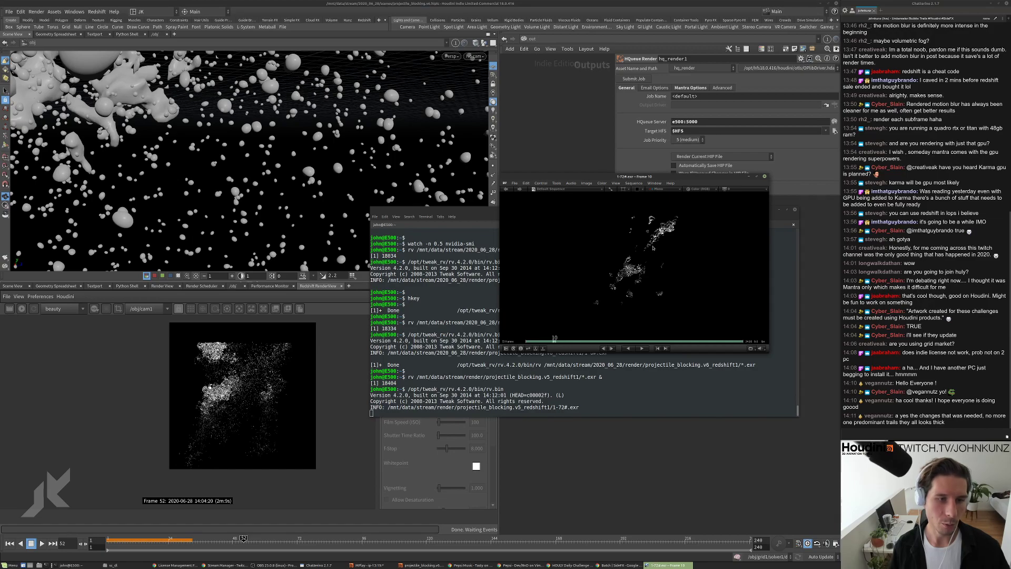
Scrub back and forth through the early v5 frames to study the trails, replay the sequence and close RV
mouse_move(645, 239)
mouse_down()
mouse_move(685, 247)
mouse_move(595, 258)
mouse_move(658, 266)
mouse_move(641, 264)
mouse_move(663, 265)
mouse_move(640, 254)
mouse_move(675, 254)
mouse_move(598, 263)
mouse_up()
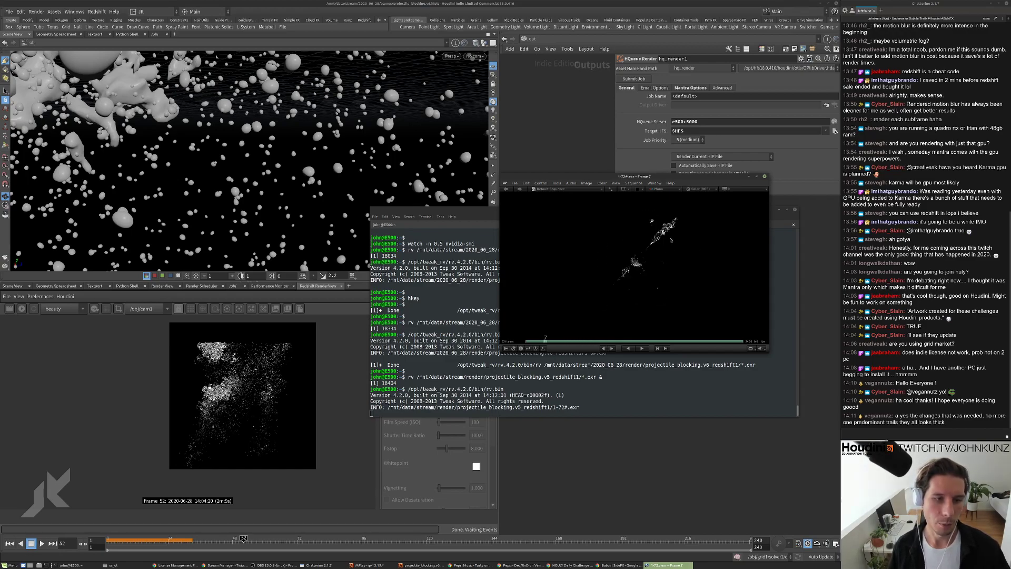
mouse_move(655, 248)
mouse_down()
mouse_move(644, 250)
mouse_move(689, 246)
mouse_move(640, 248)
mouse_move(721, 256)
mouse_move(632, 266)
mouse_move(667, 279)
mouse_move(732, 259)
mouse_move(630, 255)
mouse_move(639, 251)
mouse_up()
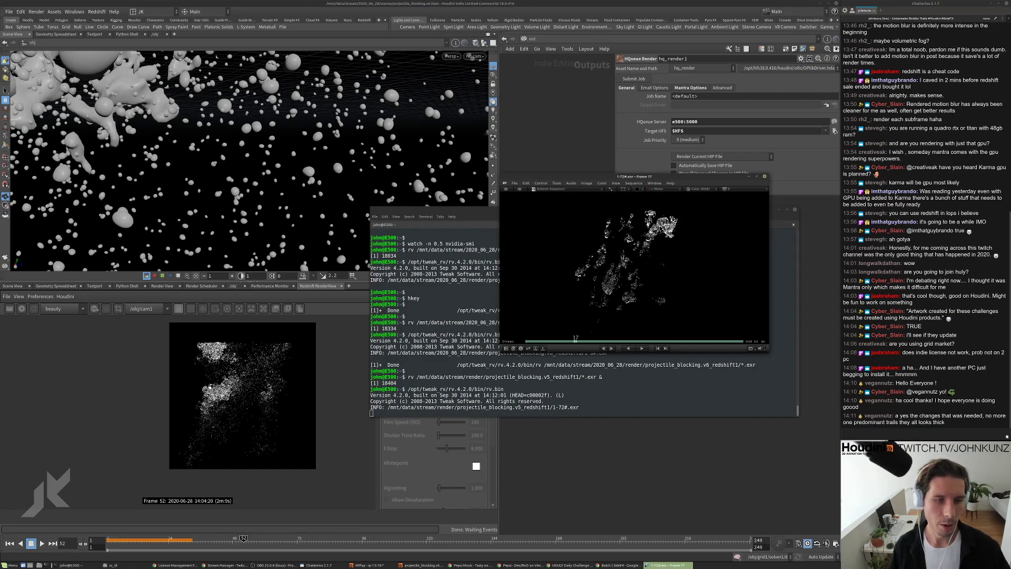
drag(639, 252, 630, 252)
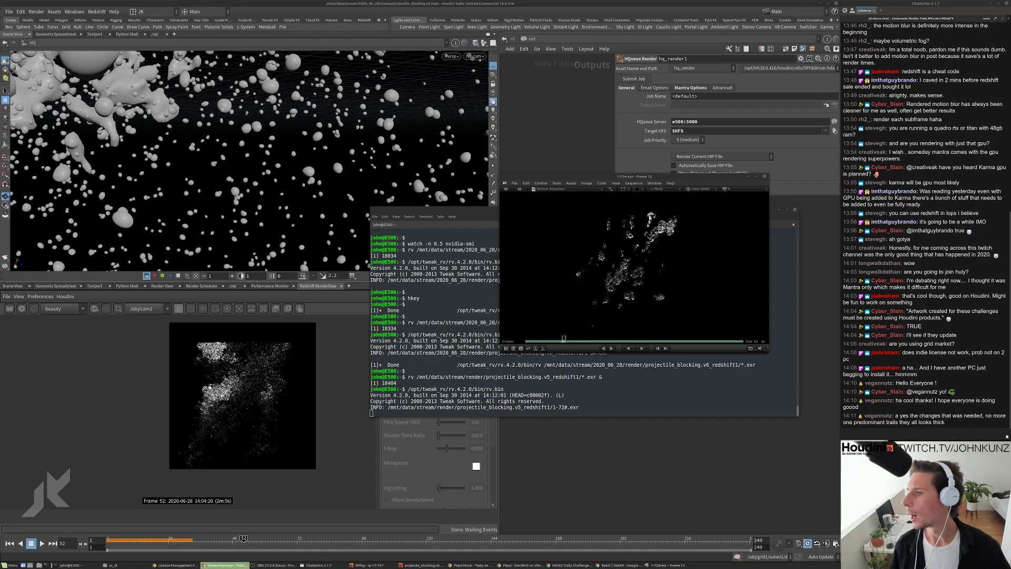
click(596, 304)
mouse_move(603, 295)
mouse_down()
mouse_move(586, 301)
mouse_move(689, 228)
mouse_up()
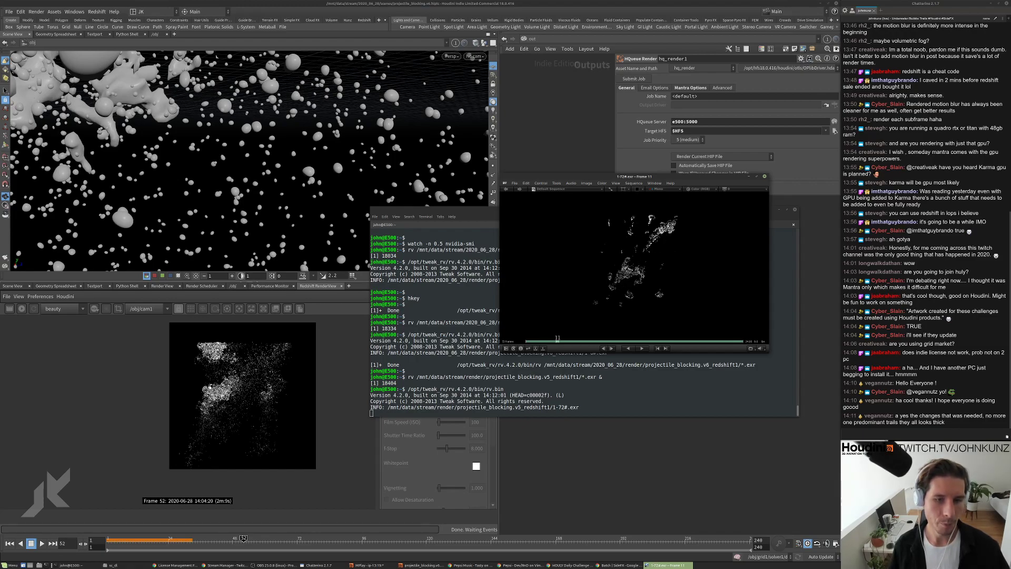
key(space)
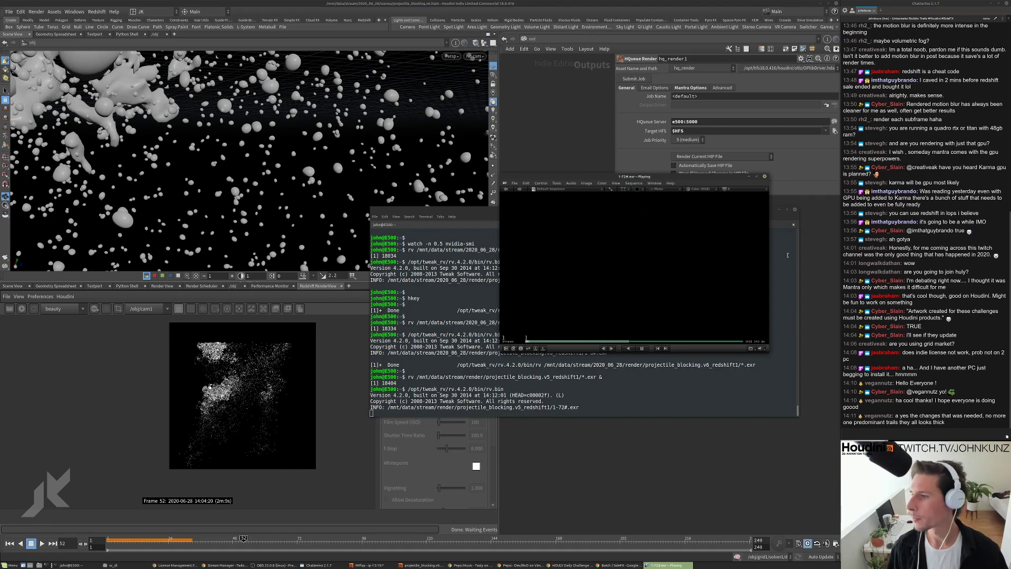
click(765, 177)
Rerun the rv command on the projectile_blocking.v6_redshift1 EXR files, play the reloaded frames and enlarge the viewer window
key(Return)
key(Up)
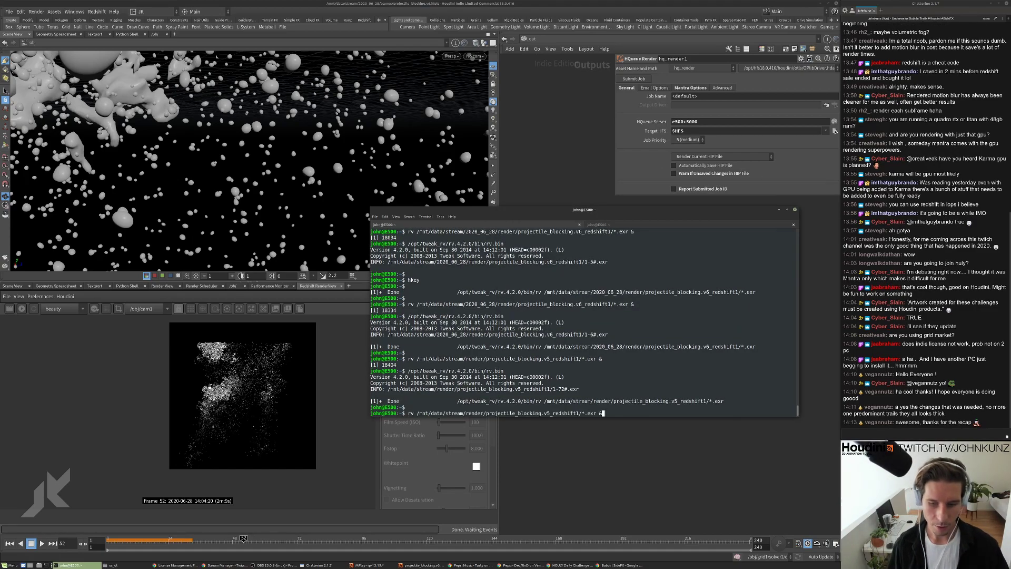
key(Up)
key(Return)
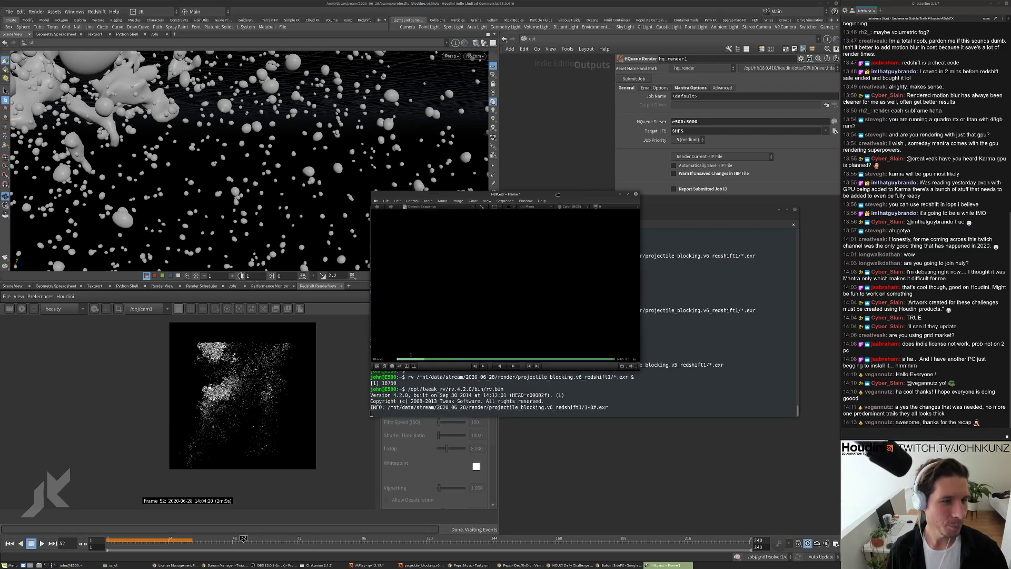
drag(558, 195, 715, 145)
key(space)
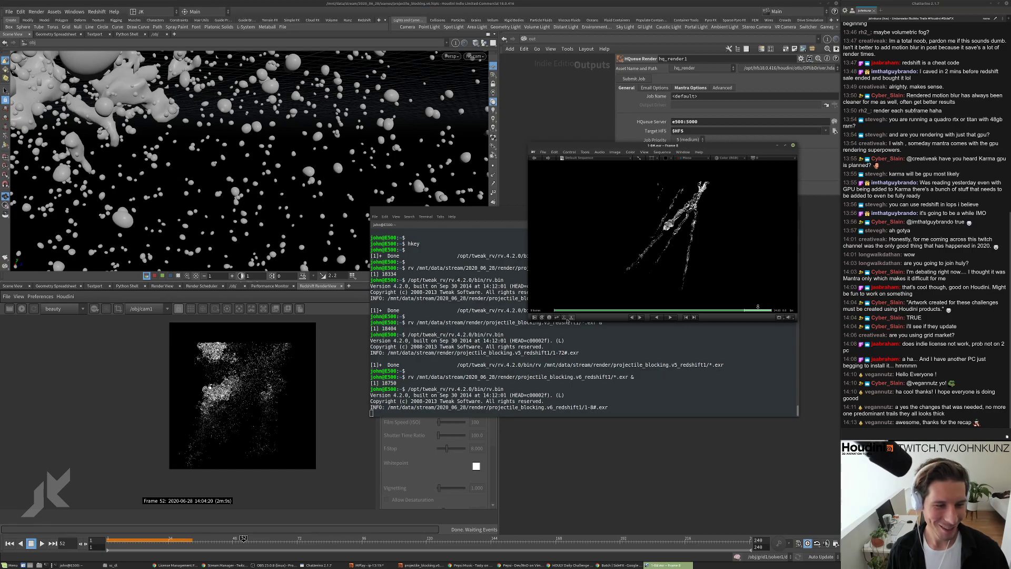
drag(528, 321, 469, 447)
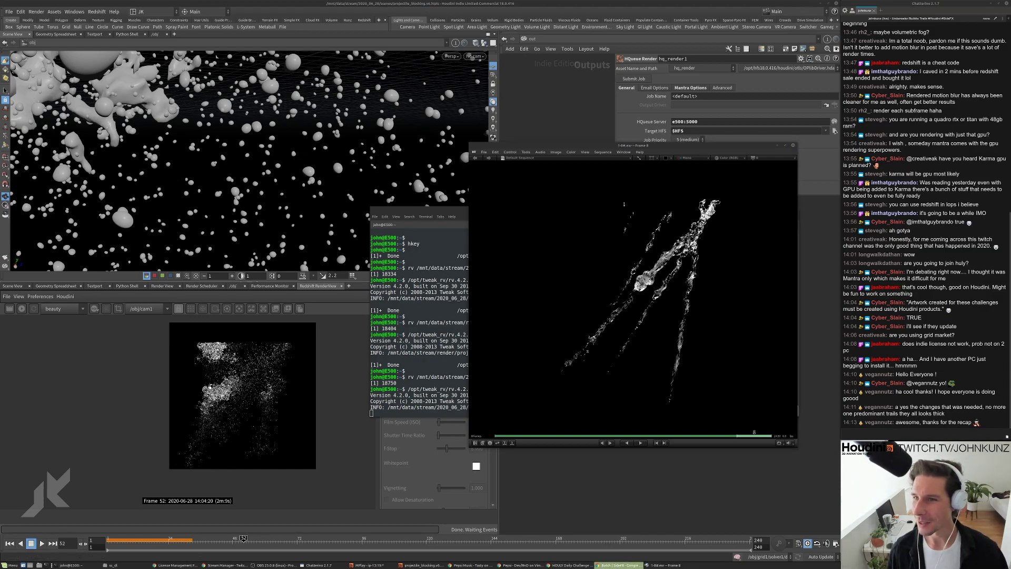
Check the per-frame render times of the v6 job on the HQueue page in Chrome and close the RV viewer
click(619, 565)
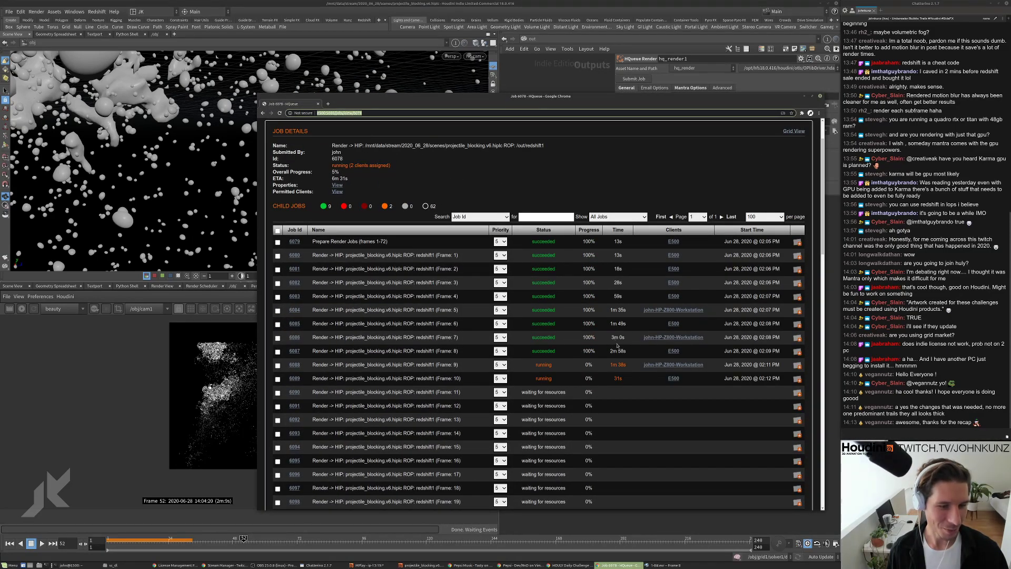
scroll(605, 337, down, 4)
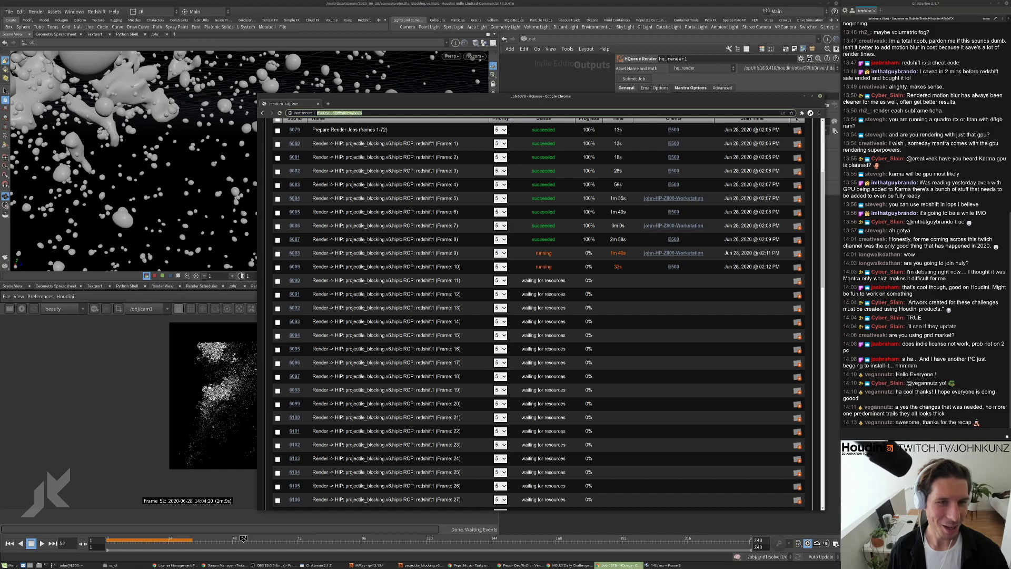
click(804, 97)
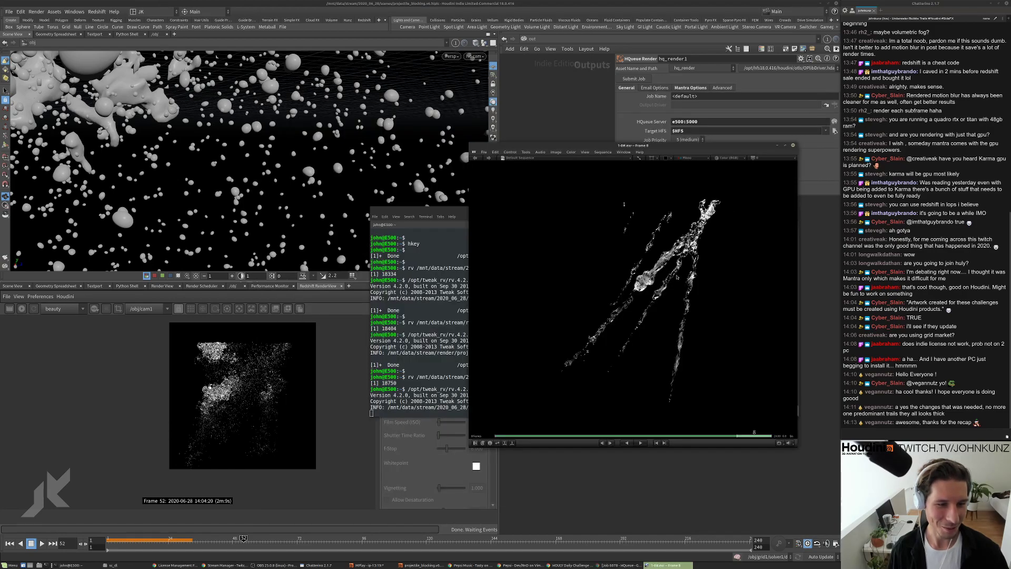
click(793, 146)
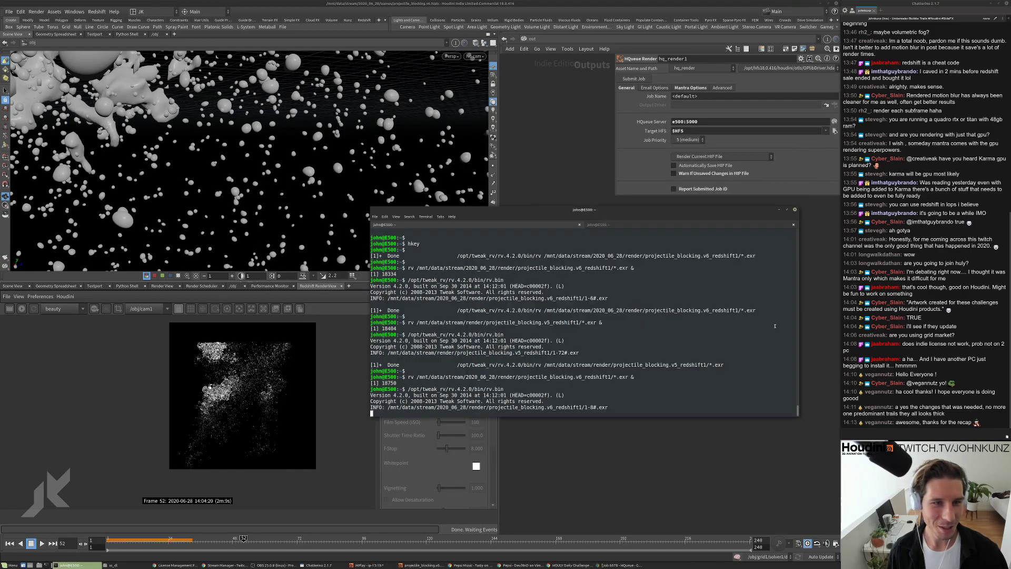
In the redshift1 node's unified sampling settings, set Max Samples to 56 and the adaptive error threshold to 0.02
click(813, 314)
click(529, 256)
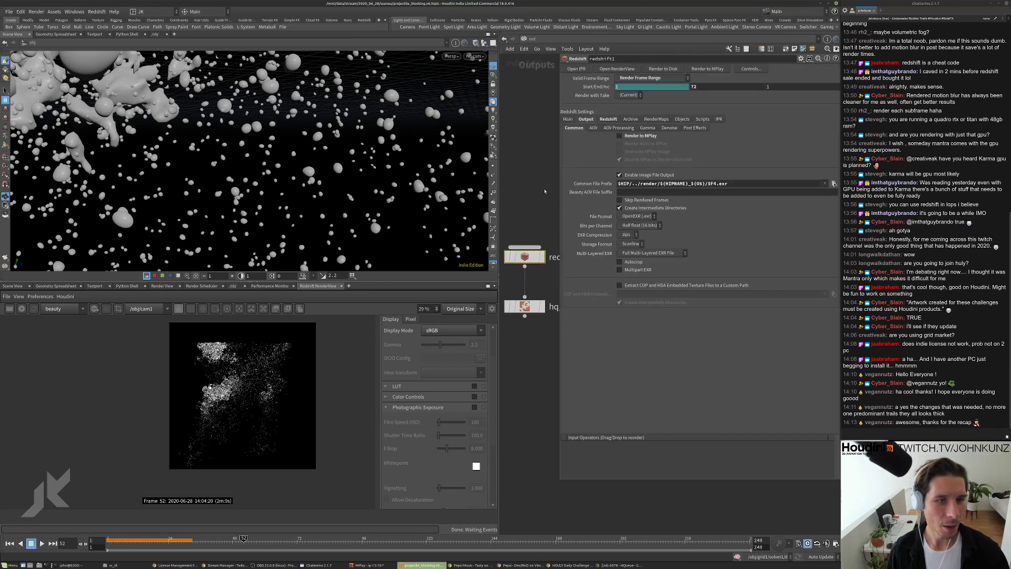
click(608, 119)
double_click(631, 183)
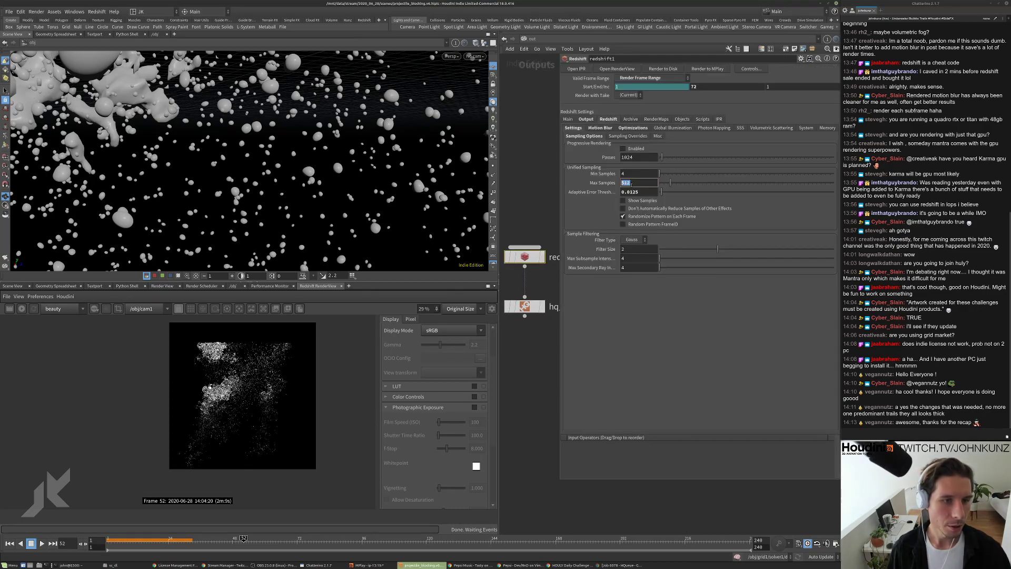
text(56)
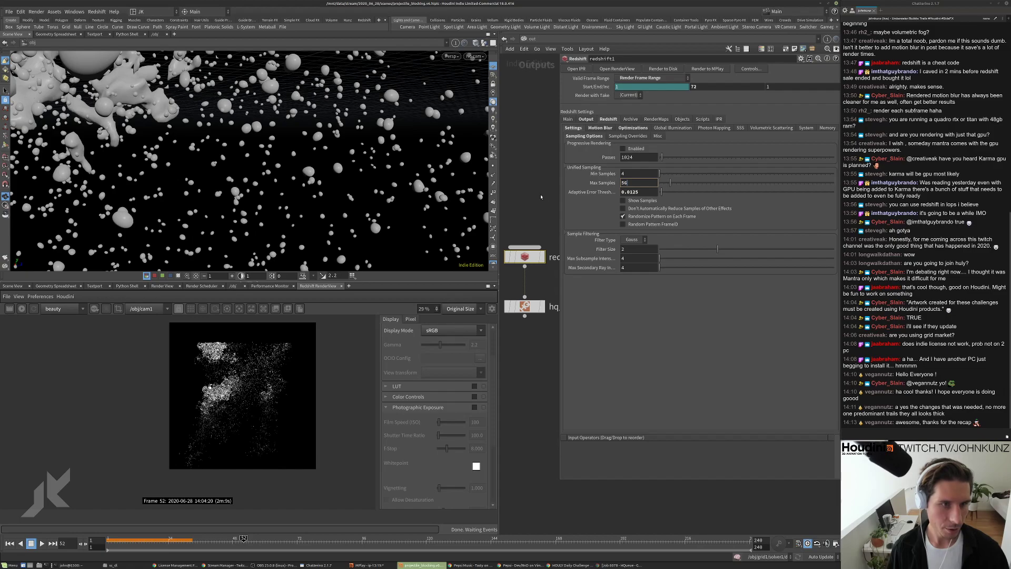
drag(639, 192, 631, 193)
text(2)
key(Return)
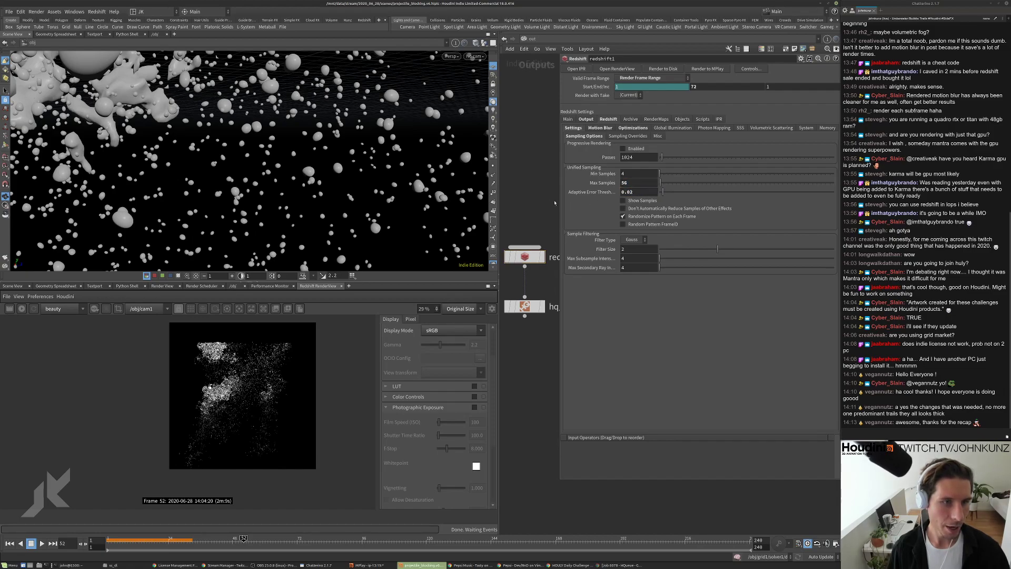
Set the redshift1 max trace depths to 6 for reflection, 6 for refraction and 12 combined, and save the scene
click(637, 129)
double_click(630, 149)
text(6)
key(Tab)
text(6)
key(Return)
double_click(635, 167)
text(12)
key(Return)
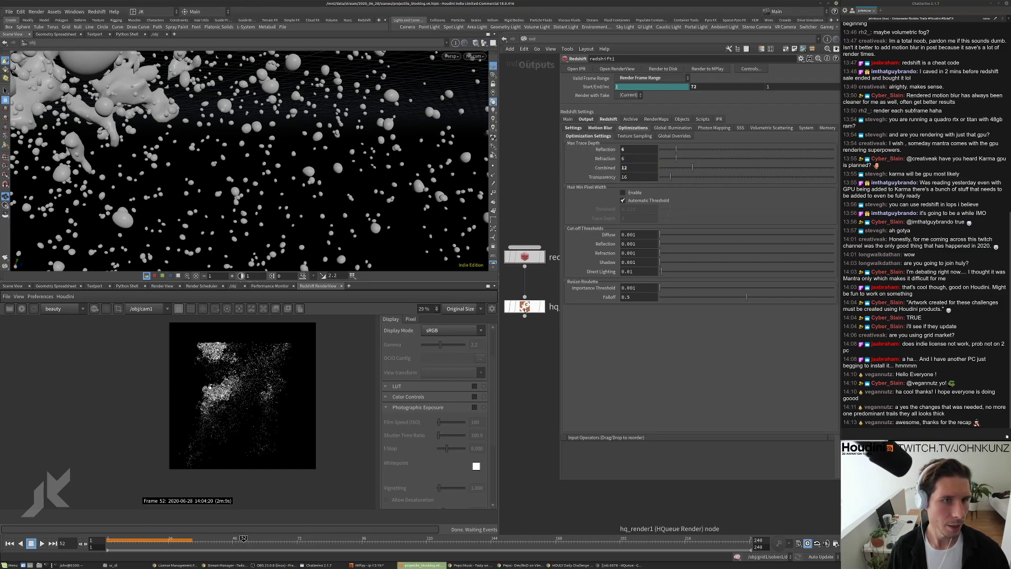
key(ctrl+s)
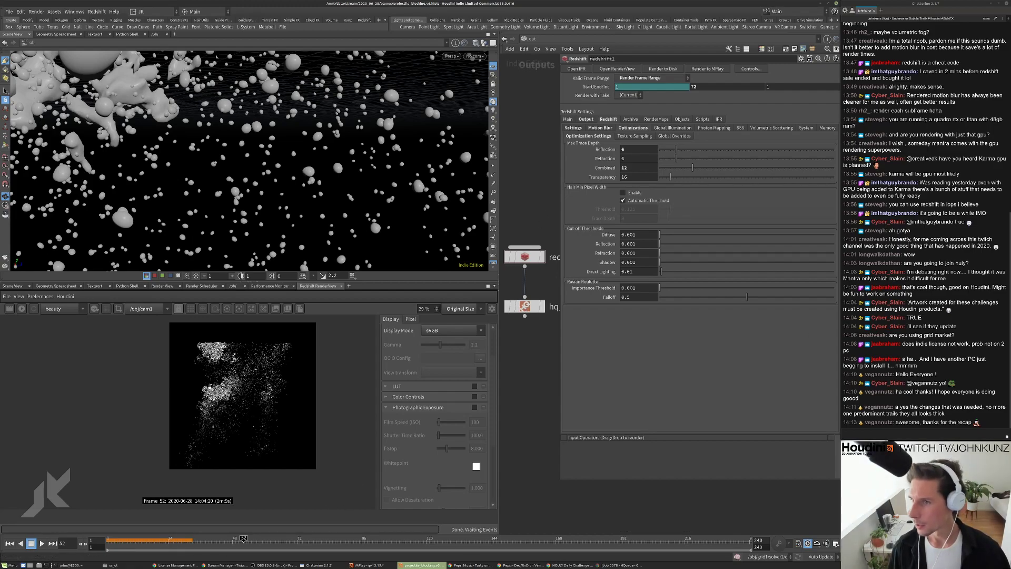
Cancel the running projectile_blocking.v6 job on the HQueue dashboard in Chrome and submit a new one from Houdini's hq_render1 node
click(616, 564)
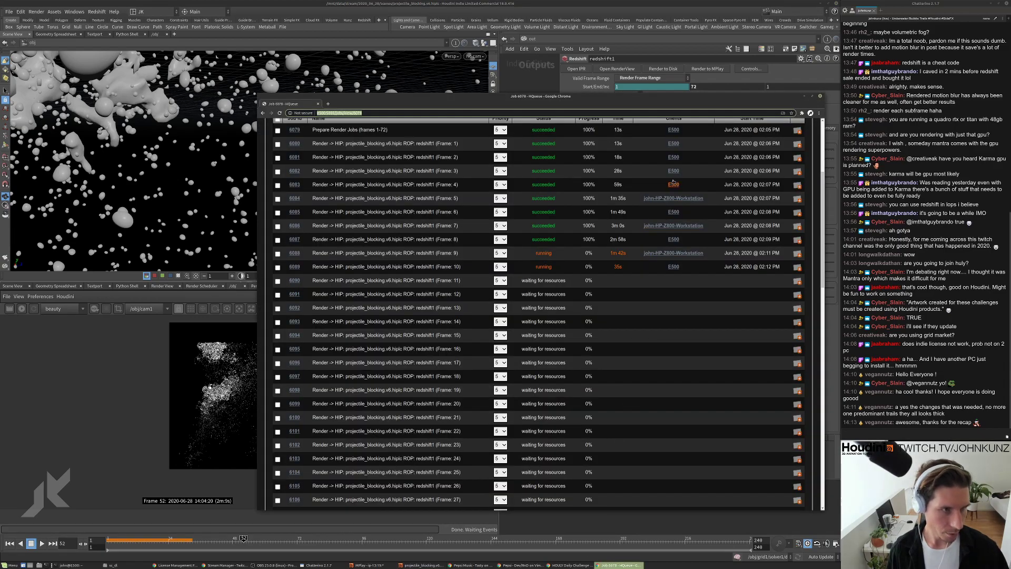
scroll(673, 185, up, 4)
click(303, 136)
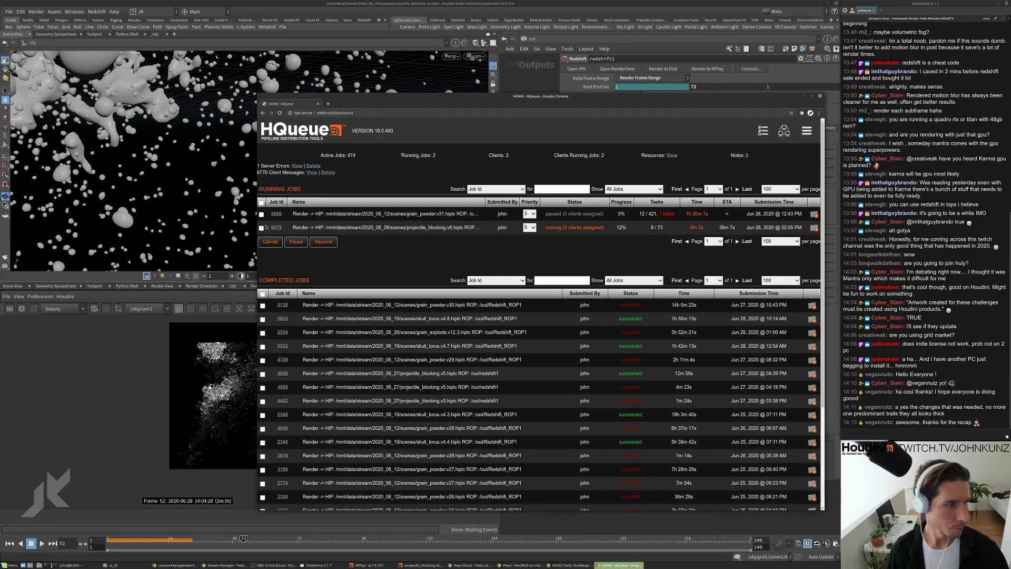
click(545, 85)
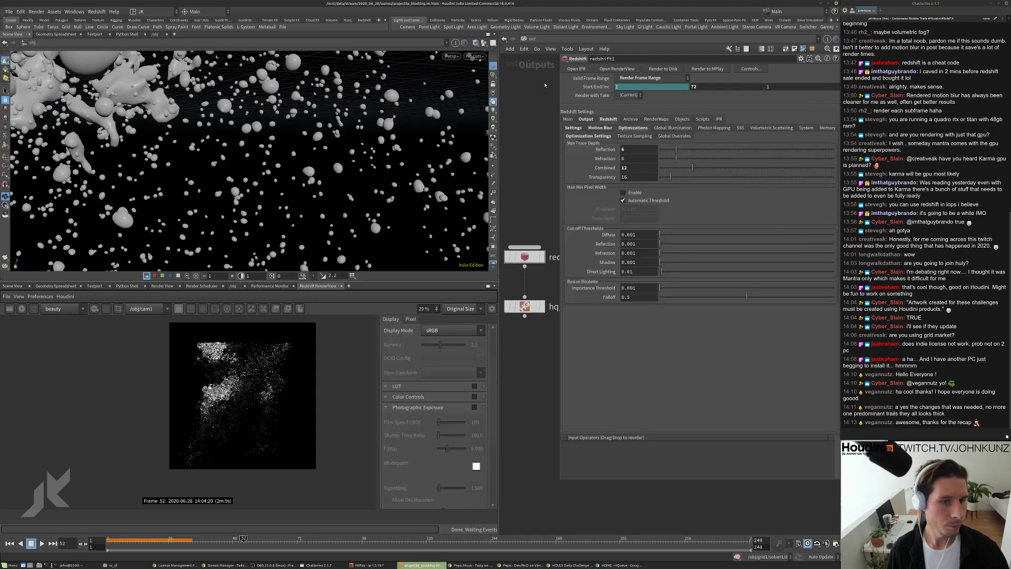
click(524, 306)
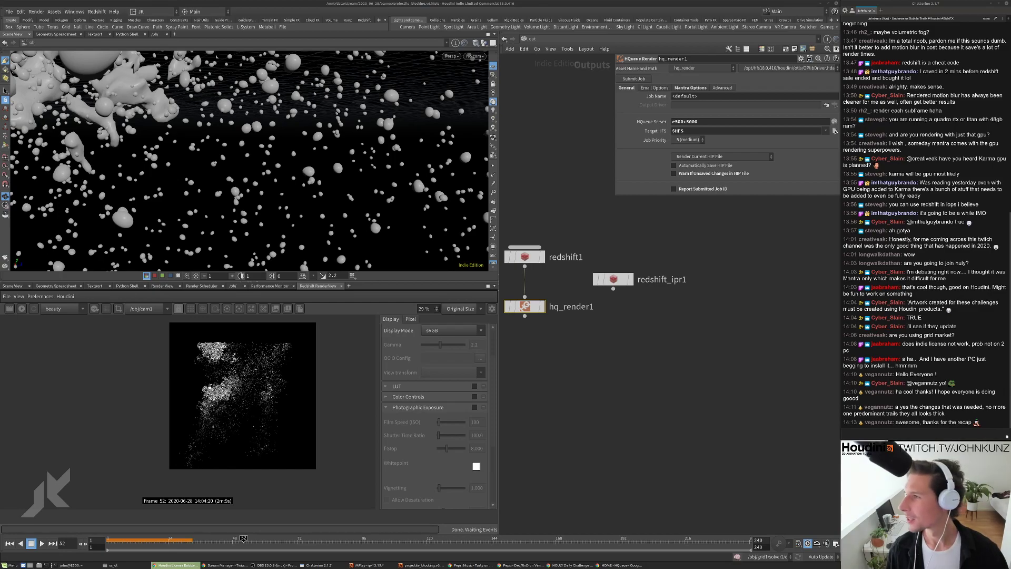
Search Google in a new Chrome window for "under water bullets saving private ryan" and open the Omaha Beach movie clip
key(ctrl+t)
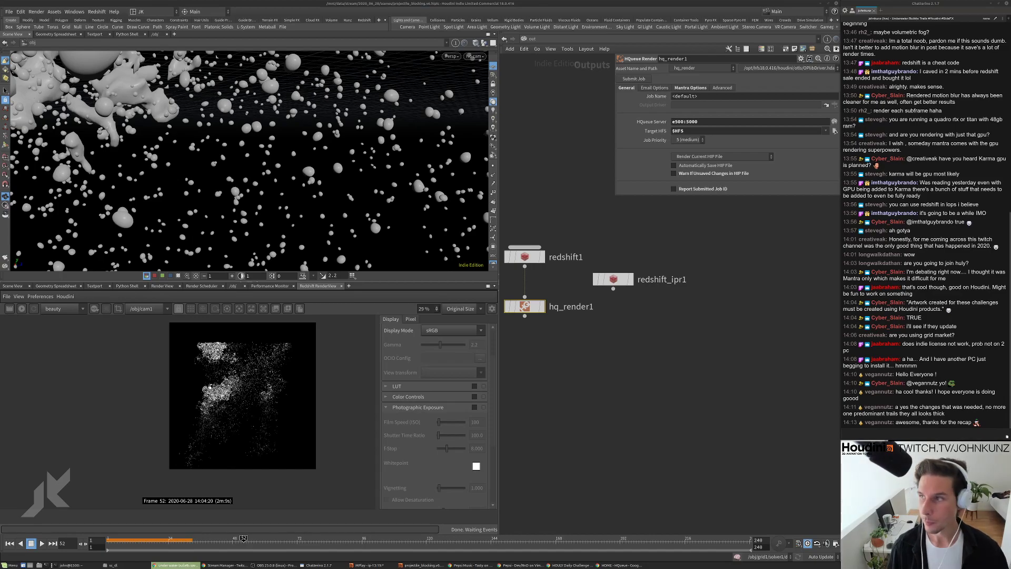
drag(1010, 55, 476, 55)
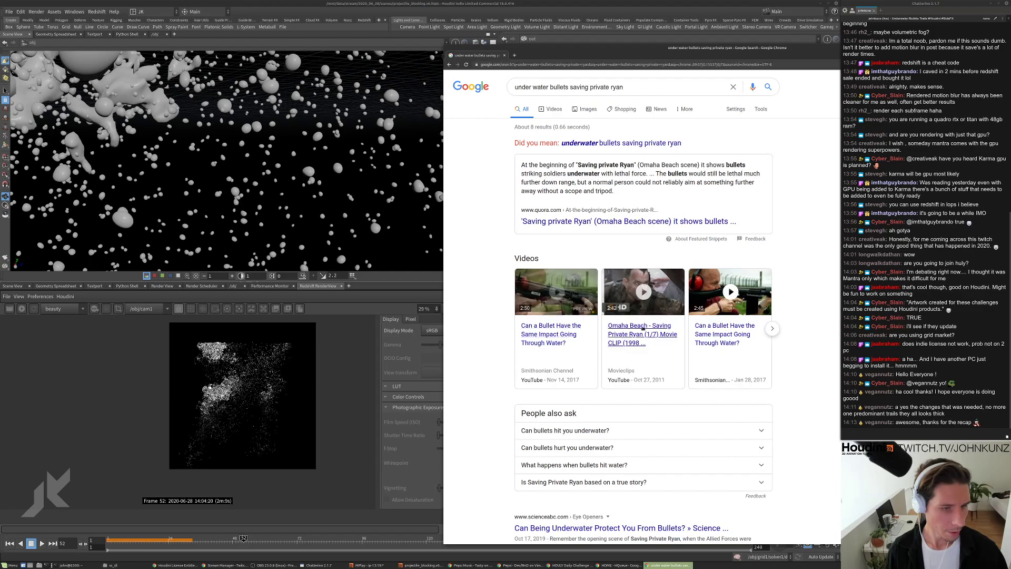
mouse_move(642, 295)
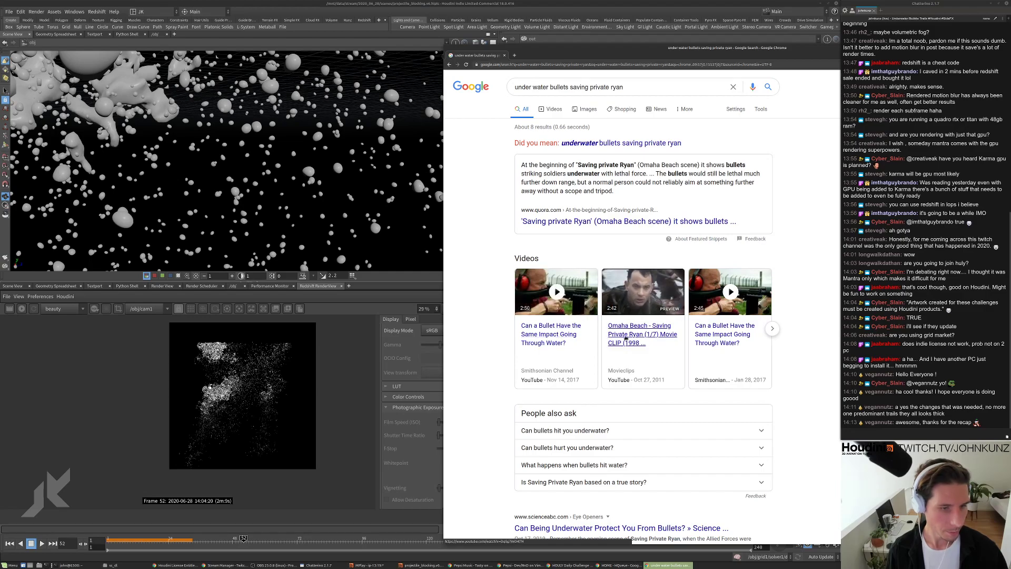
click(626, 337)
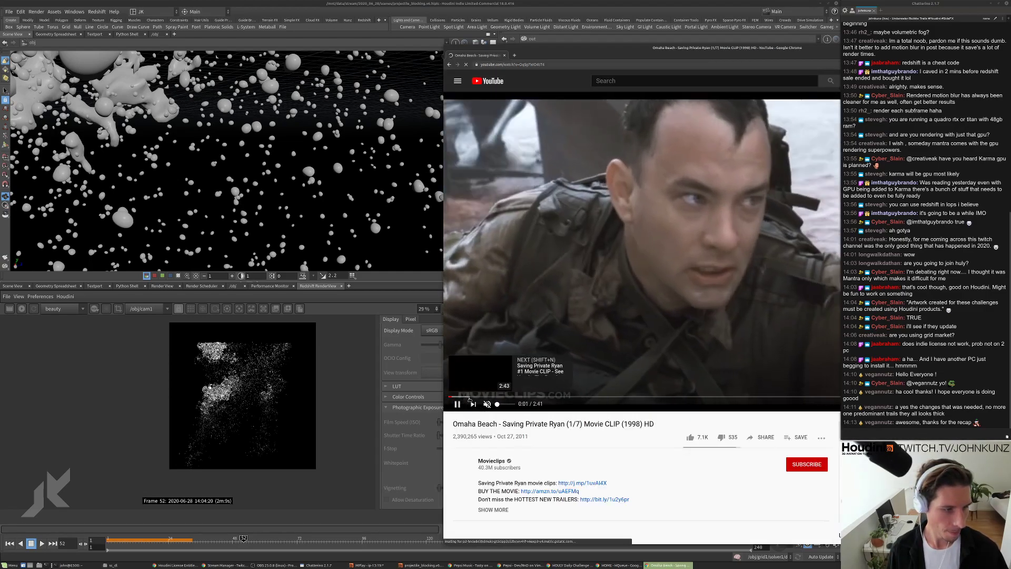
Skip to the "See You On The Beach" clip, scan through it for the underwater bullet shots and close the video window
click(473, 404)
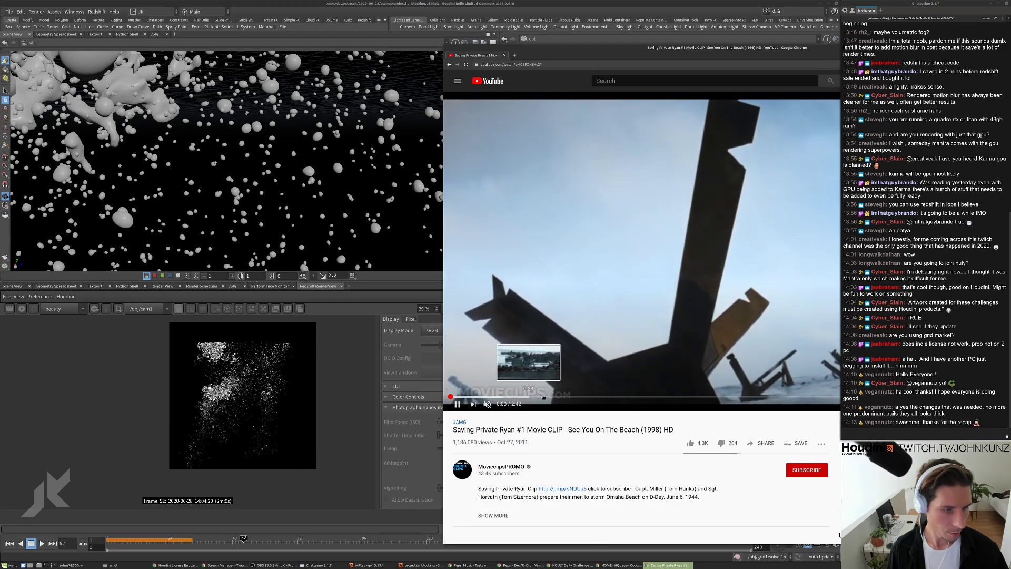
click(543, 397)
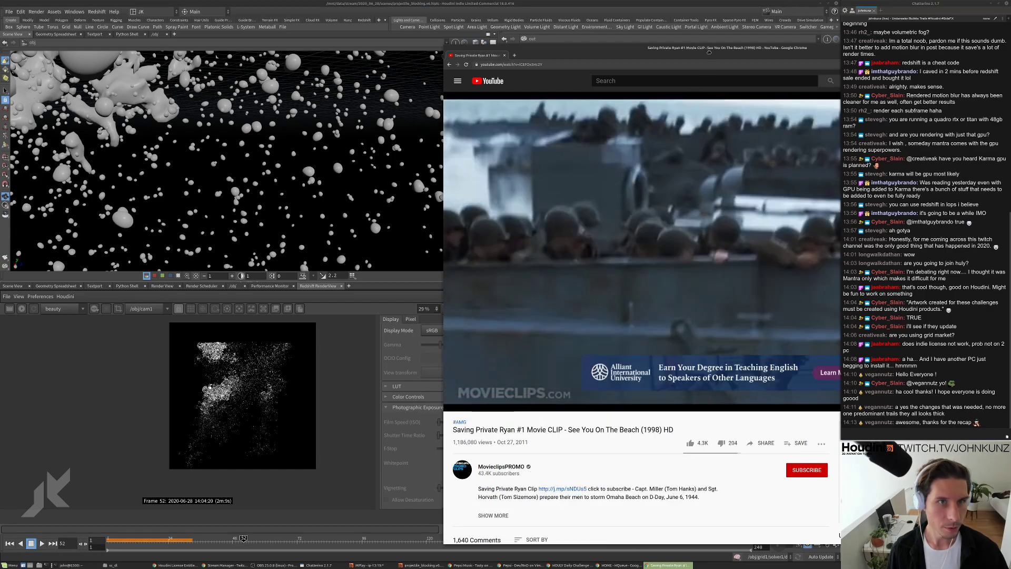
drag(444, 295, 358, 295)
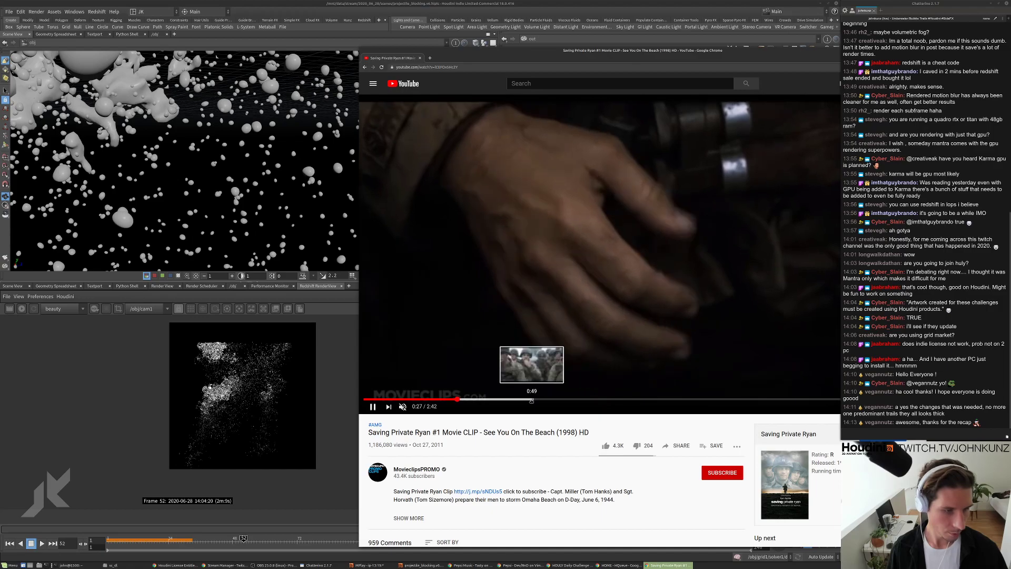
click(531, 400)
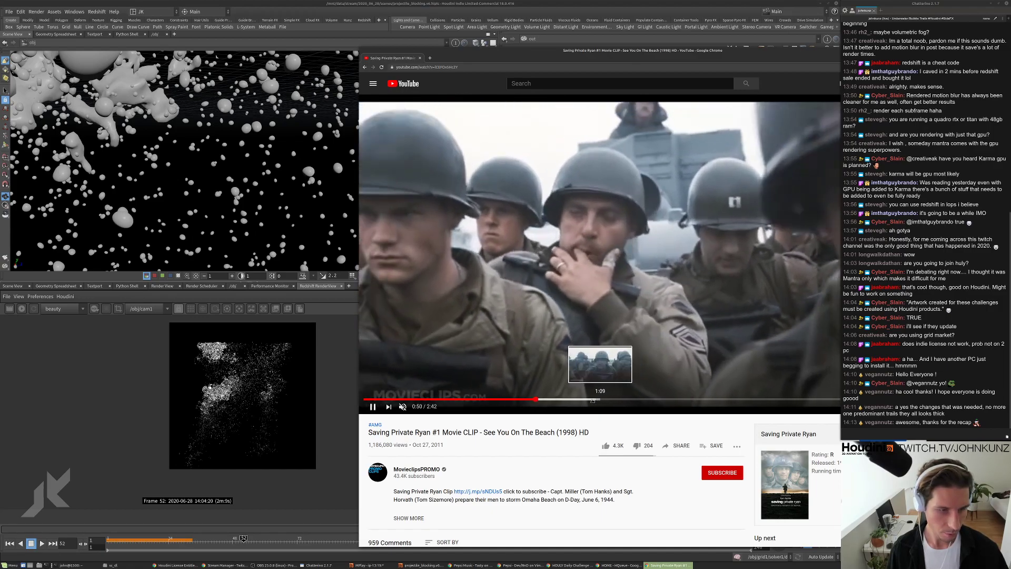
drag(773, 58, 711, 62)
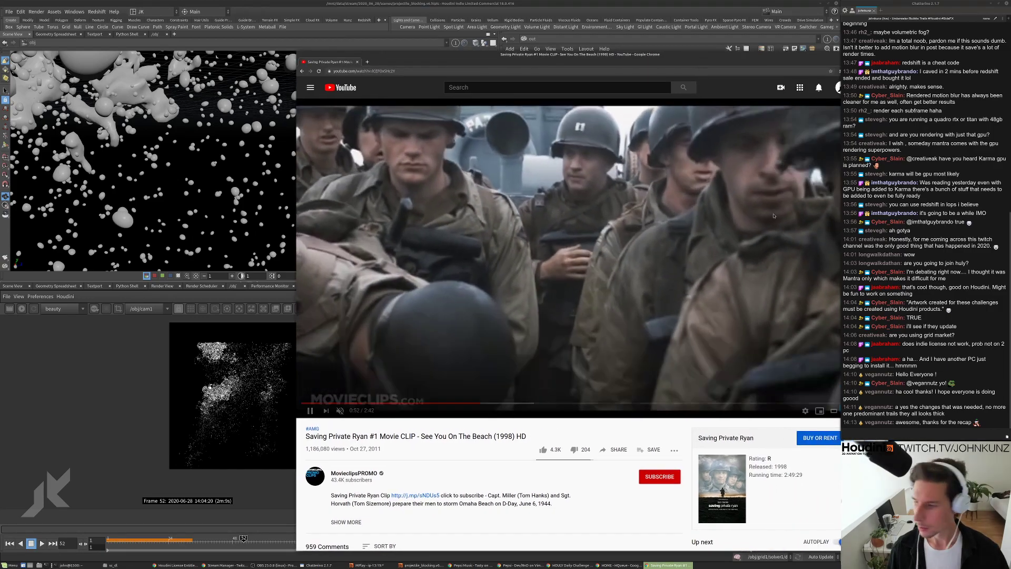
click(572, 404)
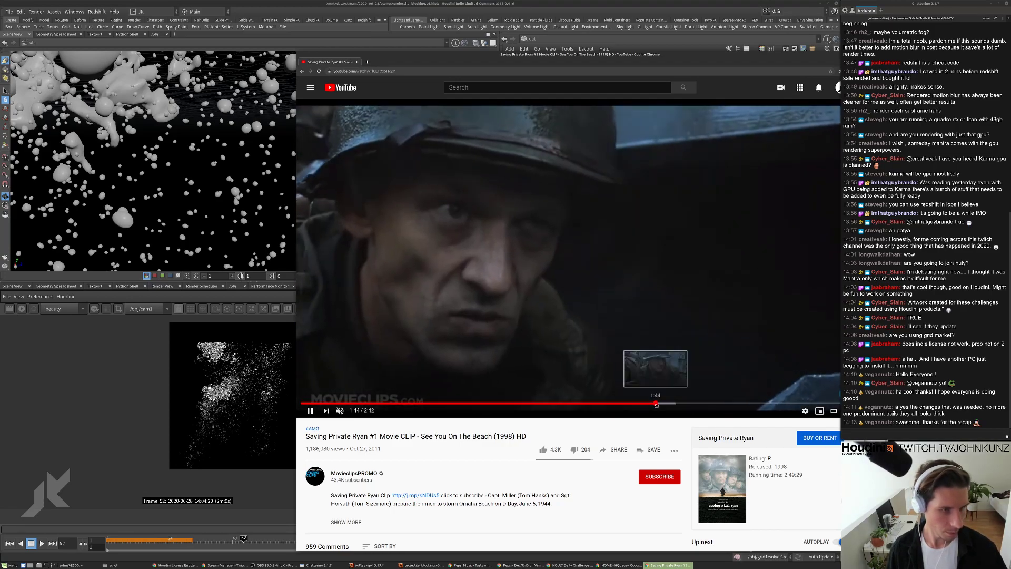
click(687, 403)
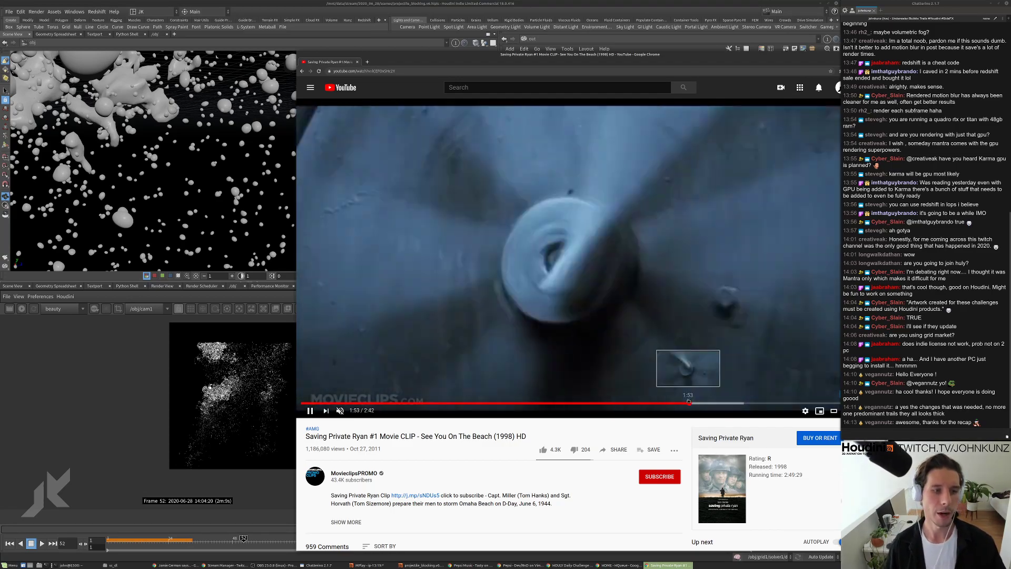
click(777, 403)
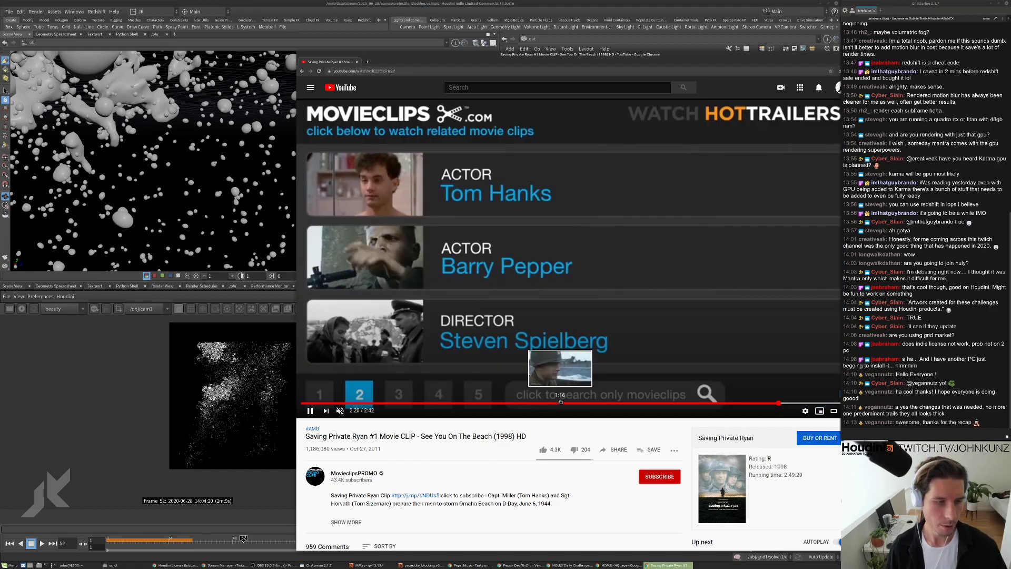
click(509, 402)
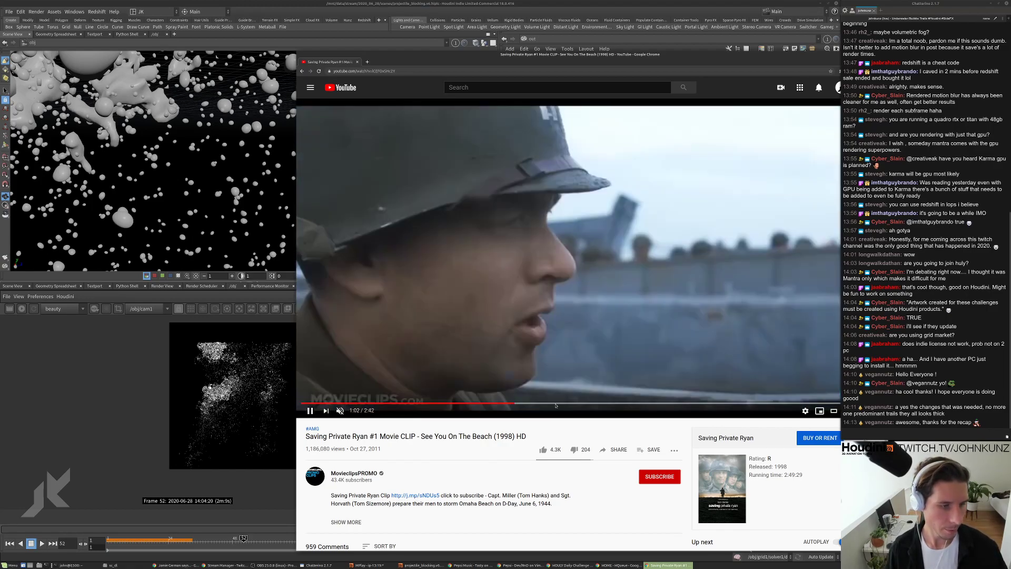
click(500, 92)
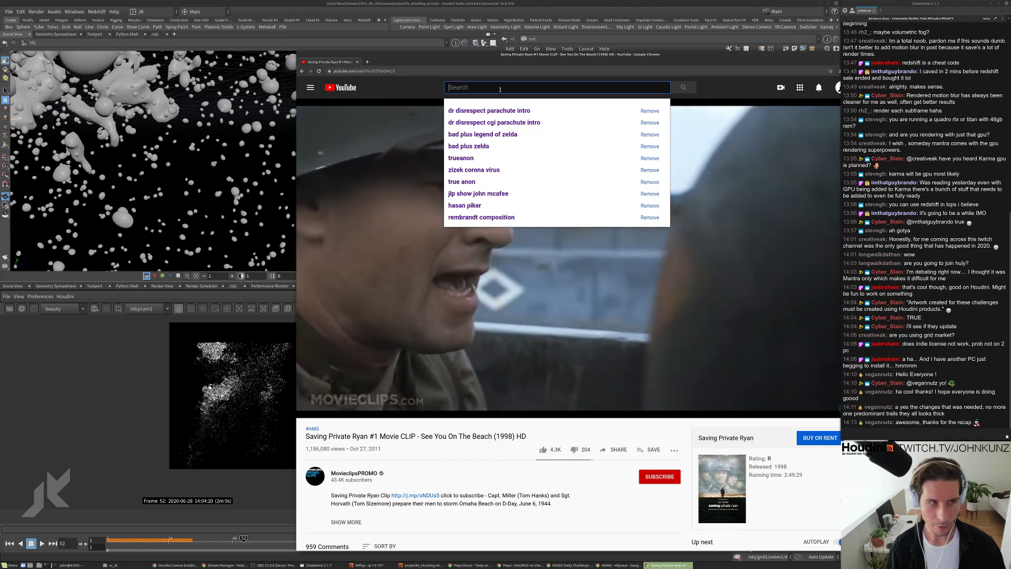
key(Escape)
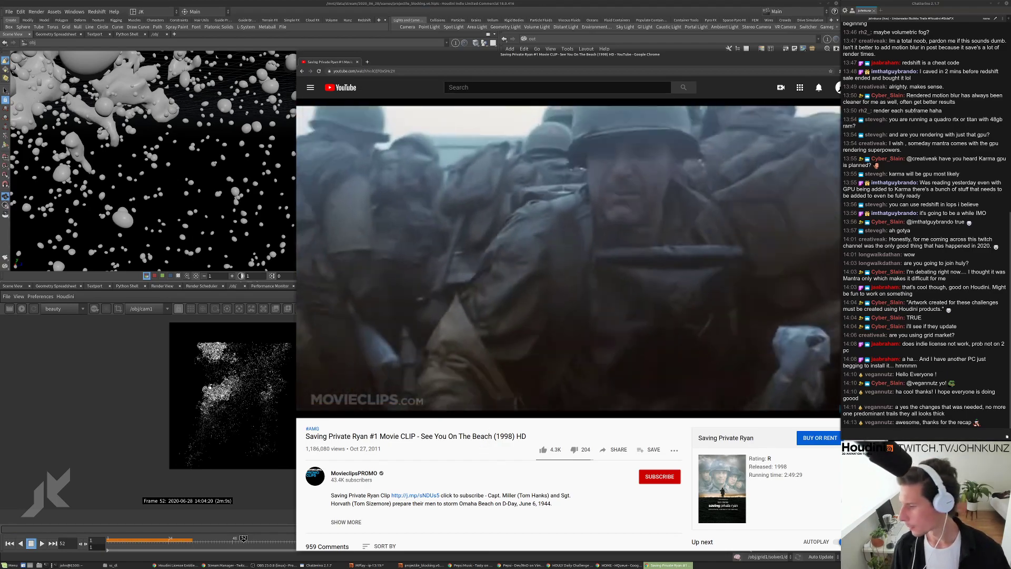
drag(686, 60, 523, 68)
click(696, 63)
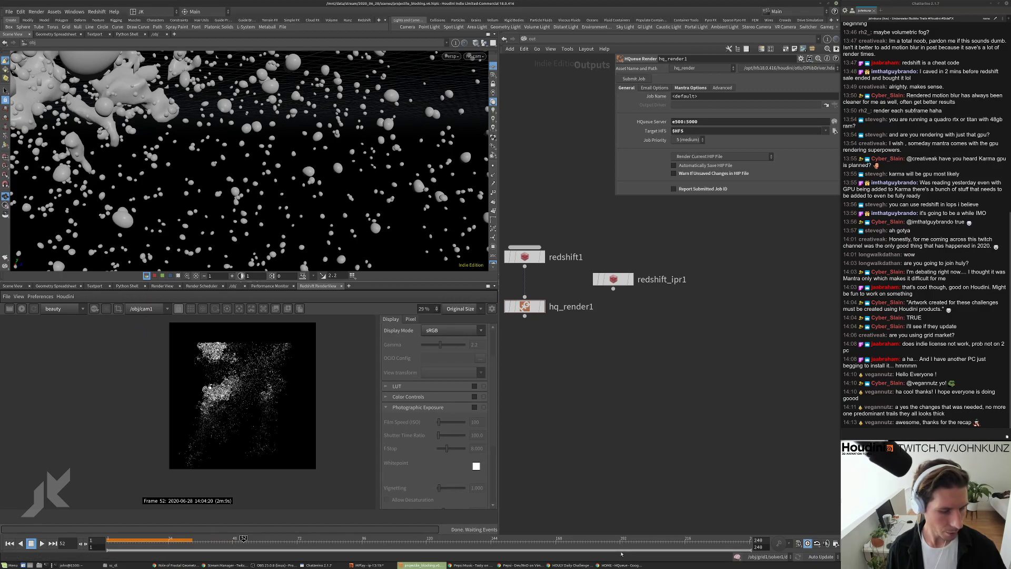
Open the newly submitted projectile_blocking.v6 job on the HQueue page and check its per-frame render times
click(621, 565)
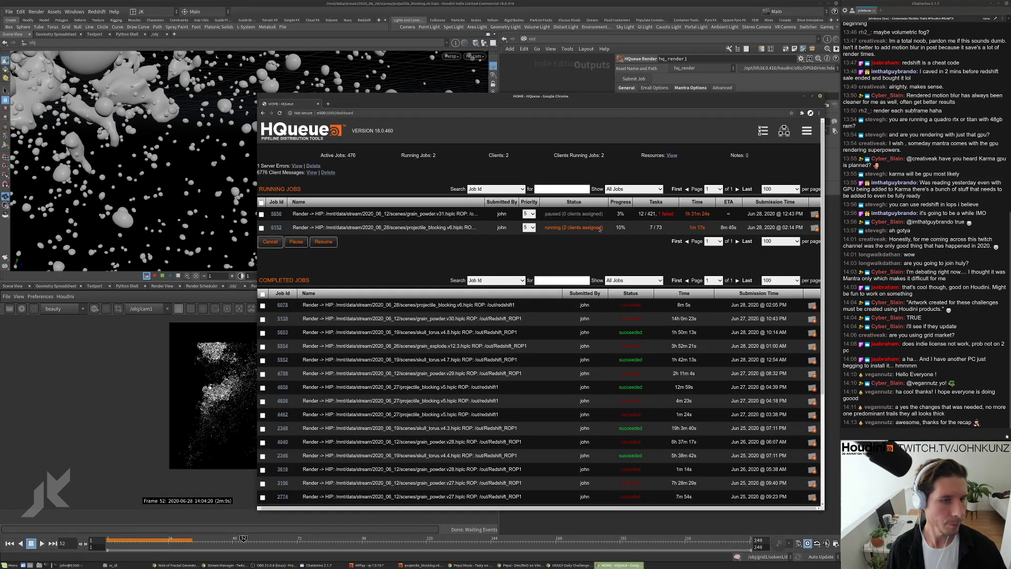
click(274, 227)
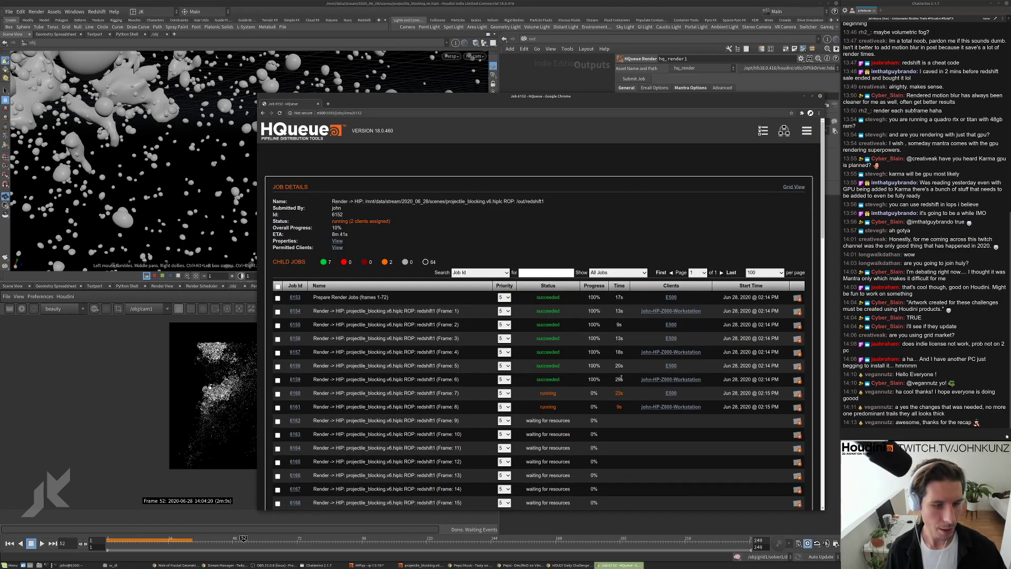
scroll(620, 374, down, 1)
scroll(616, 337, up, 1)
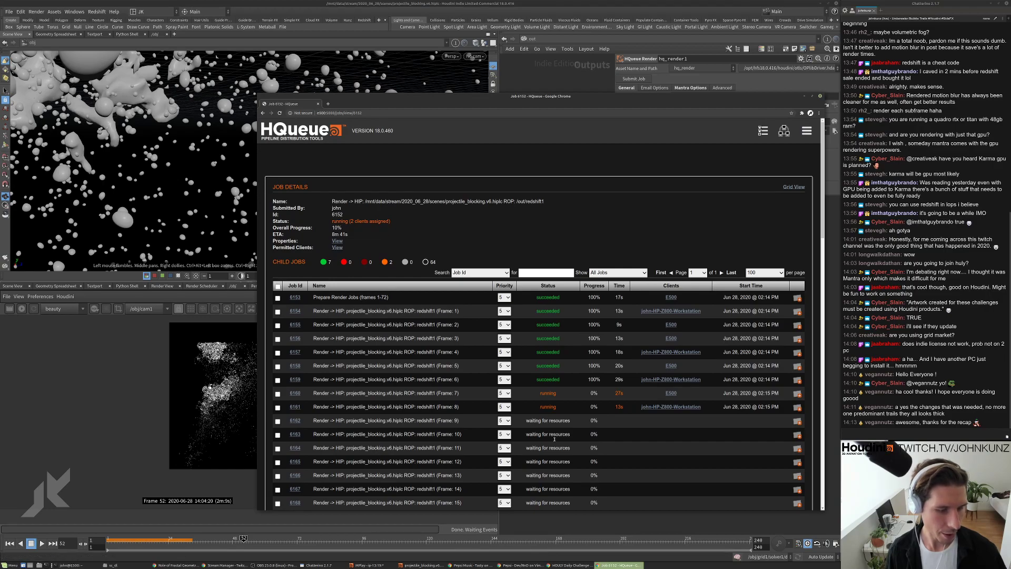
Reload the new projectile_blocking.v6_redshift1 EXR files with the rv command in the terminal and enlarge the viewer window to full frame size
click(70, 565)
key(Return)
key(Up)
key(Return)
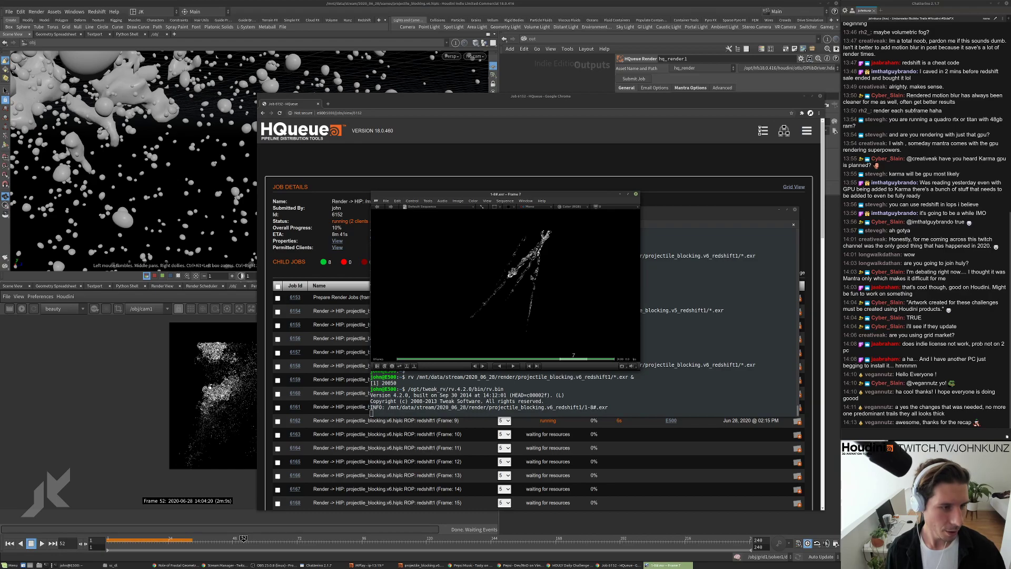
key(1)
key(w)
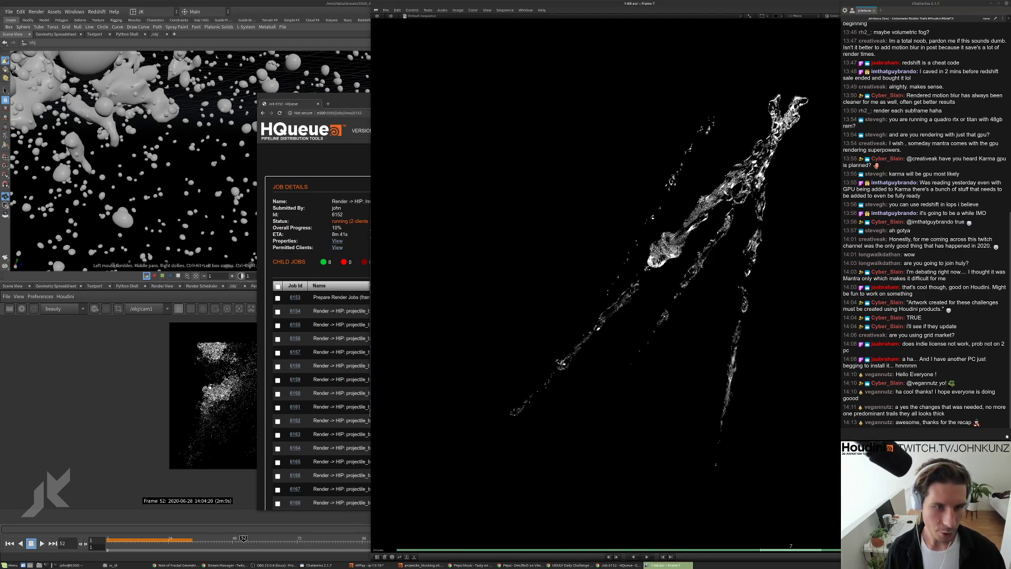
Examine the bubble trails close up in RV, comparing the noise and detail between frames 7 and 8
scroll(633, 245, up, 4)
key(Right)
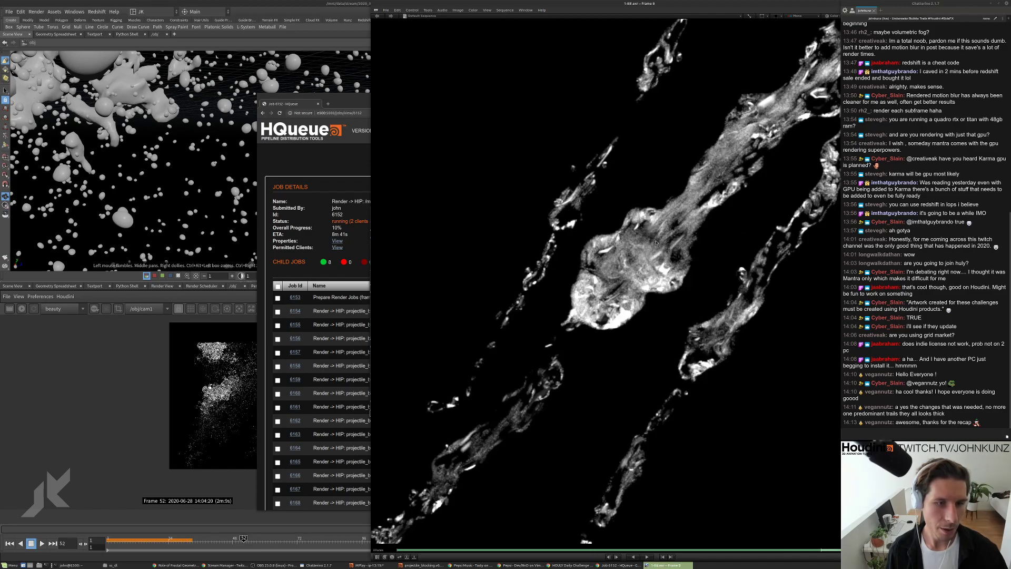
key(Left)
key(Right)
key(Left)
key(Right)
key(Left)
key(Right)
key(Left)
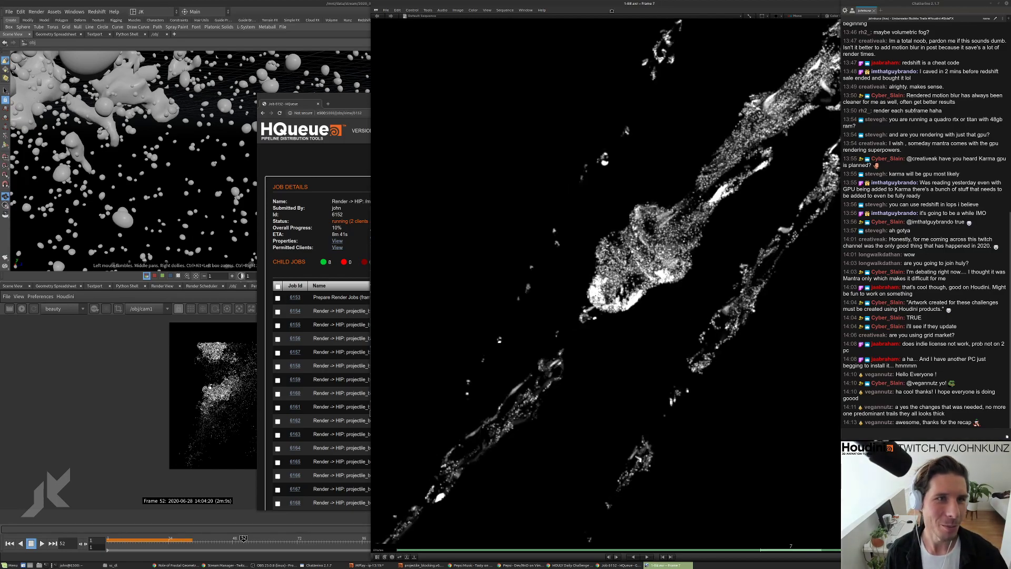
View the whole image in RV, play the rendered frames and close the viewer
drag(666, 4, 575, 6)
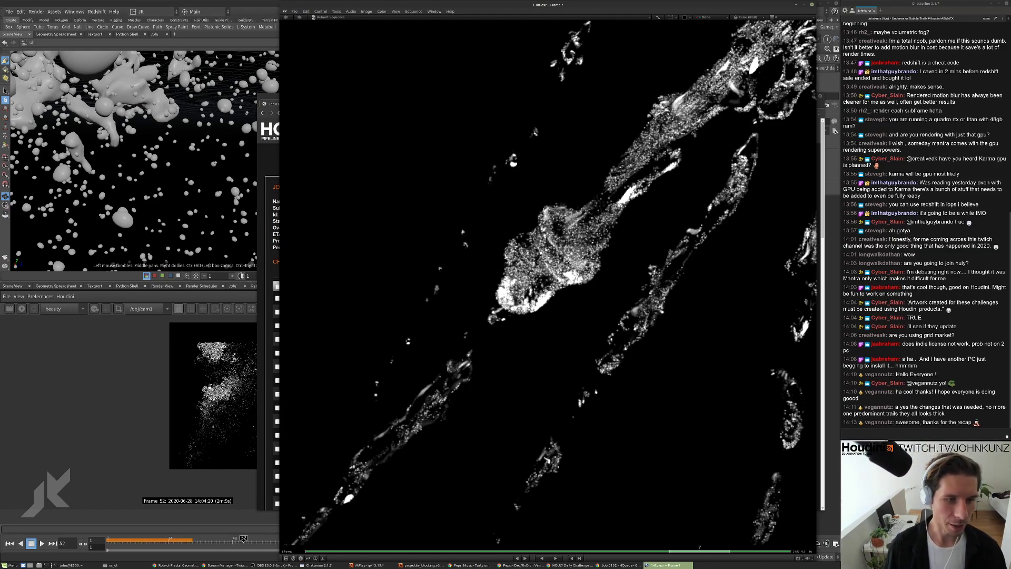
scroll(534, 267, down, 2)
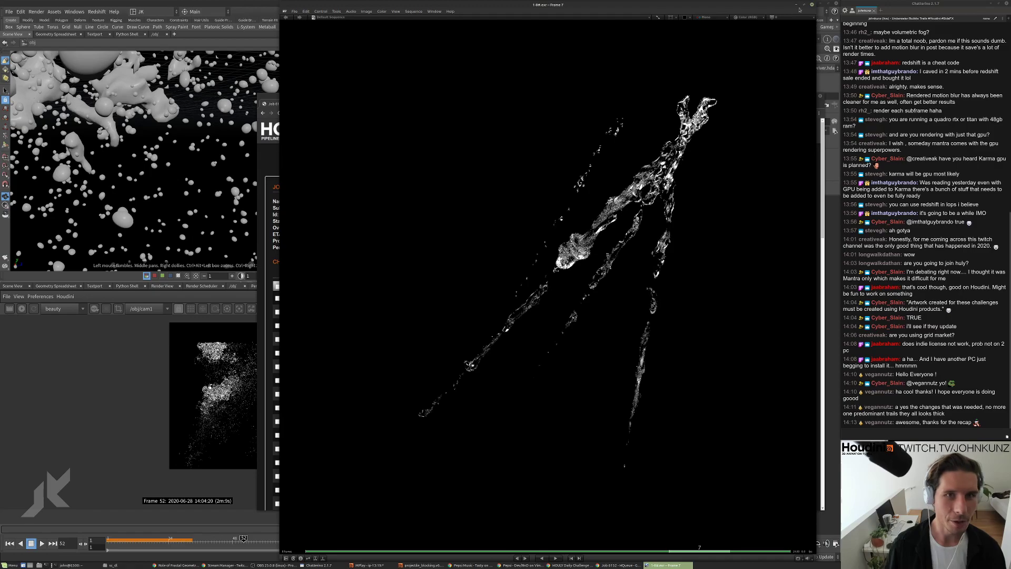
key(space)
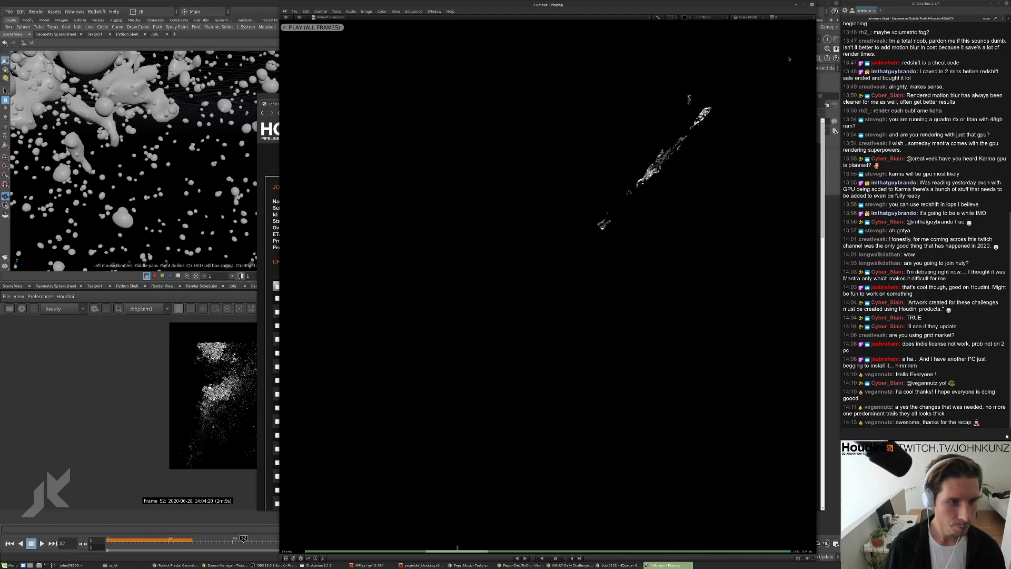
click(811, 4)
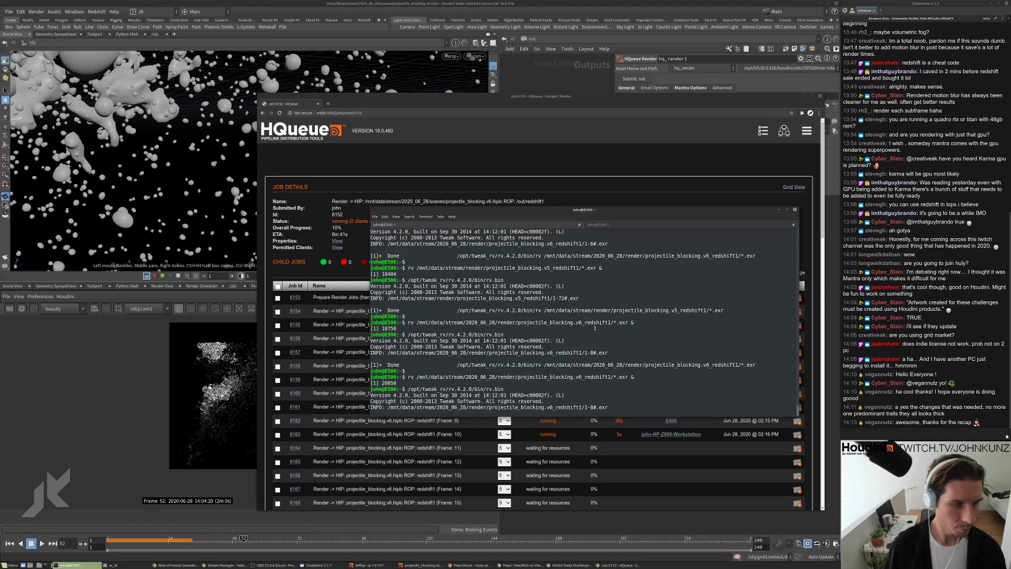
Move the terminal clear of the HQueue page and review the v6 job's finished and waiting frames
drag(570, 424, 574, 482)
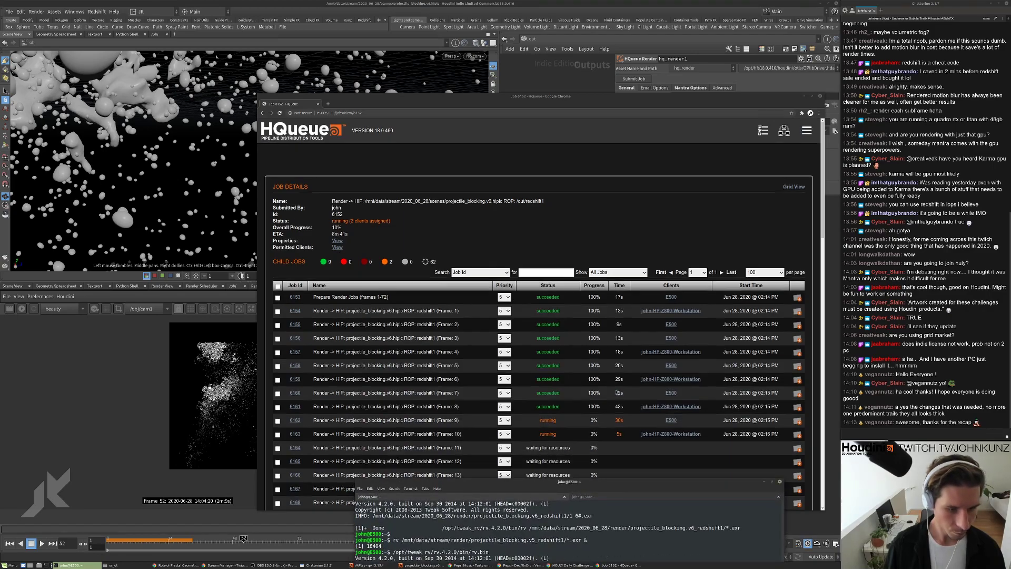
scroll(617, 393, down, 5)
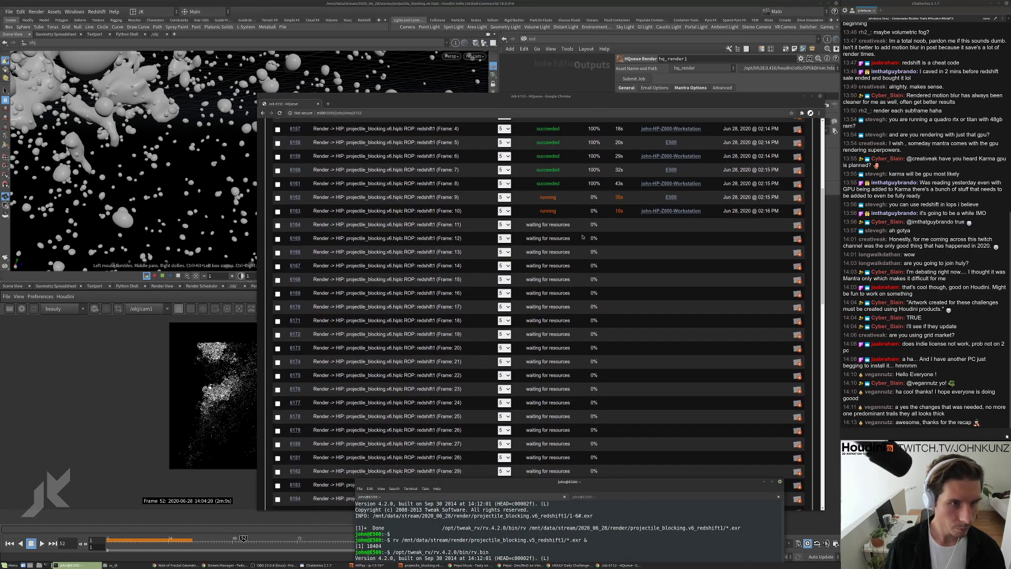
Switch back to Houdini, go to the obj network and select rslight1 with the light, bubbles and floor framed in the viewport
click(575, 59)
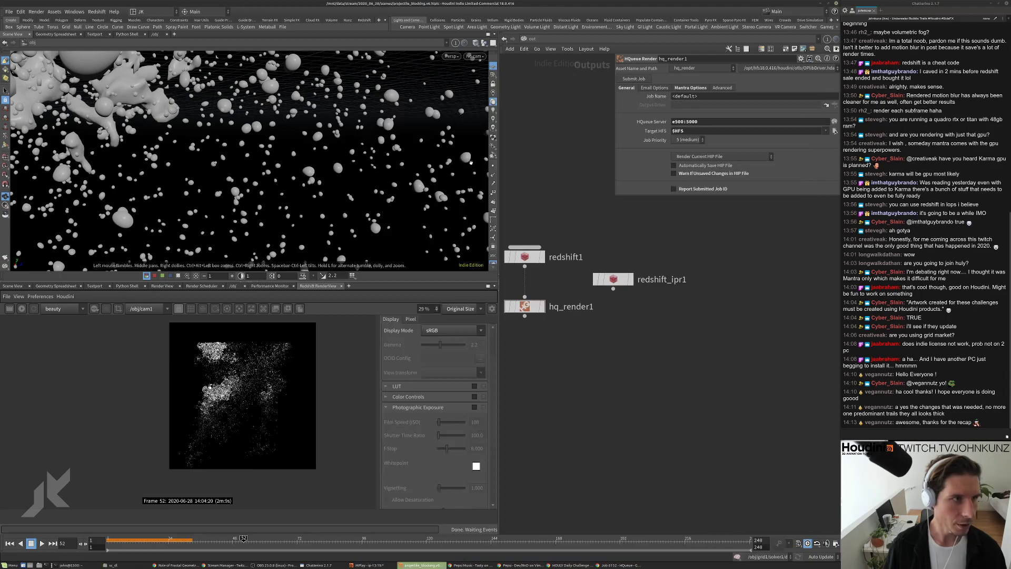
click(532, 39)
click(540, 77)
right_drag(326, 119, 418, 95)
middle_drag(418, 95, 444, 72)
drag(445, 72, 335, 114)
click(594, 213)
right_drag(334, 113, 169, 192)
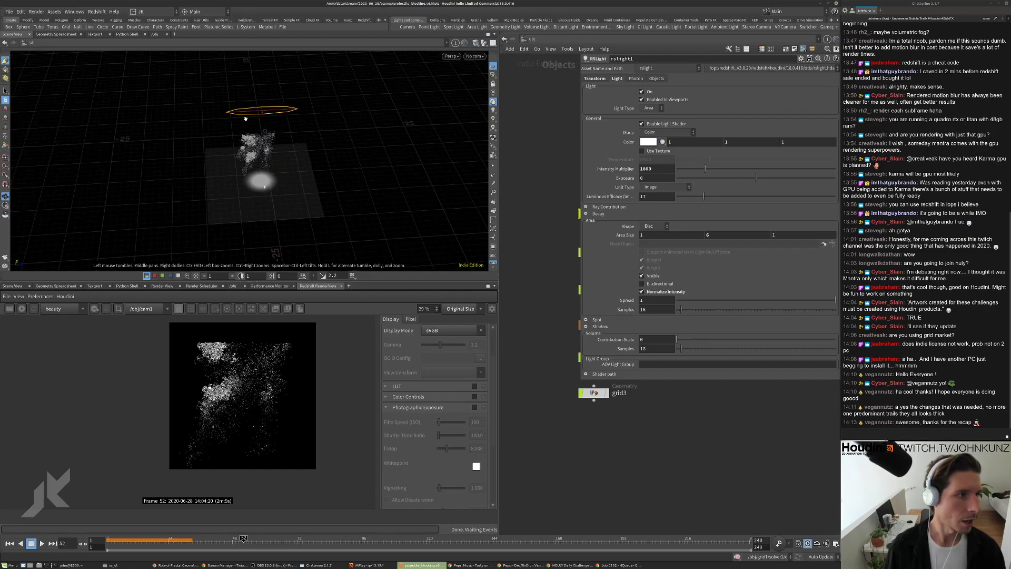
scroll(278, 125, up, 10)
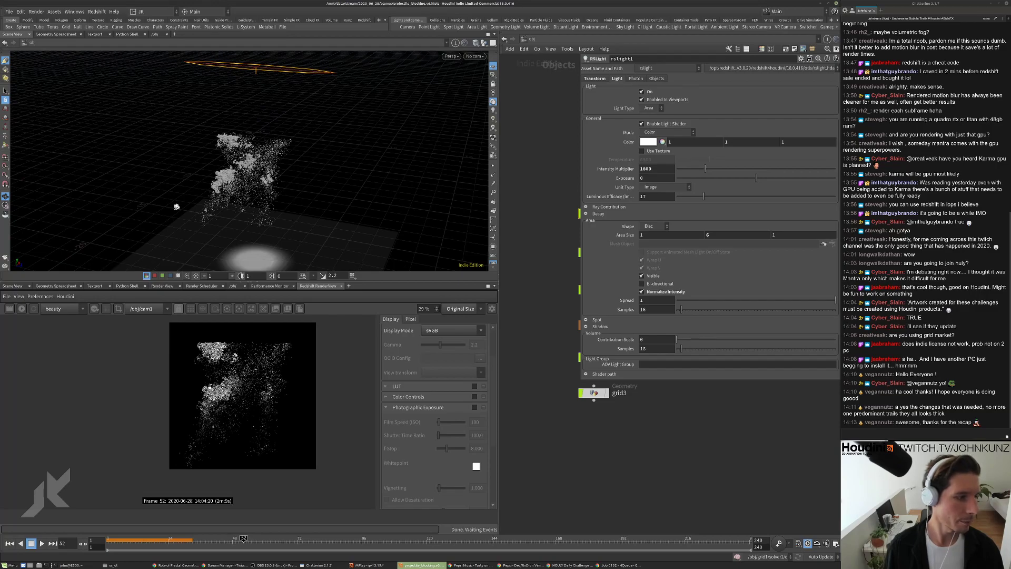
Examine the bubbles close up in the frame 52 Redshift render and view the light spot on the floor beneath them in the viewport
scroll(200, 387, up, 7)
scroll(209, 383, up, 5)
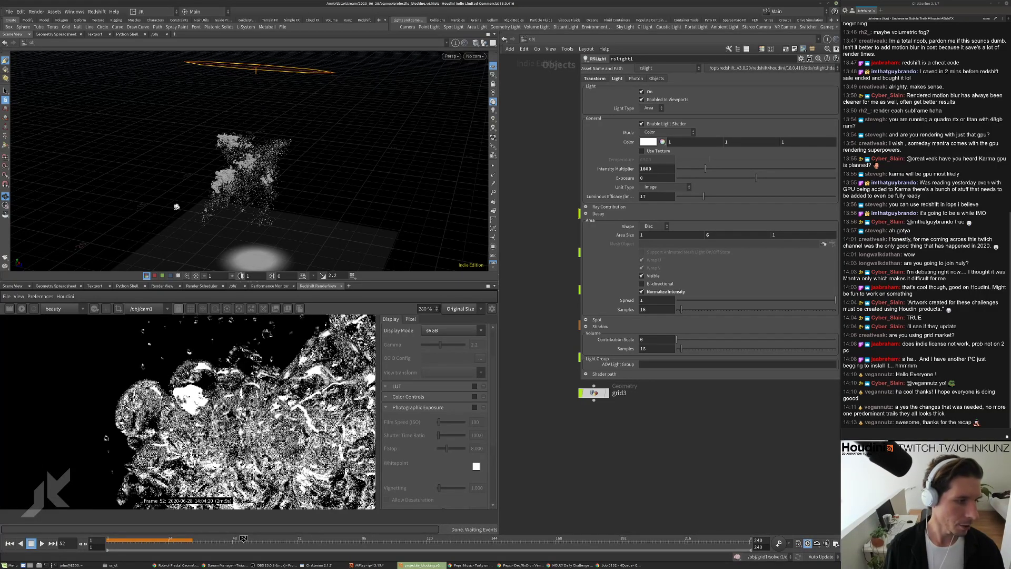
scroll(245, 410, down, 8)
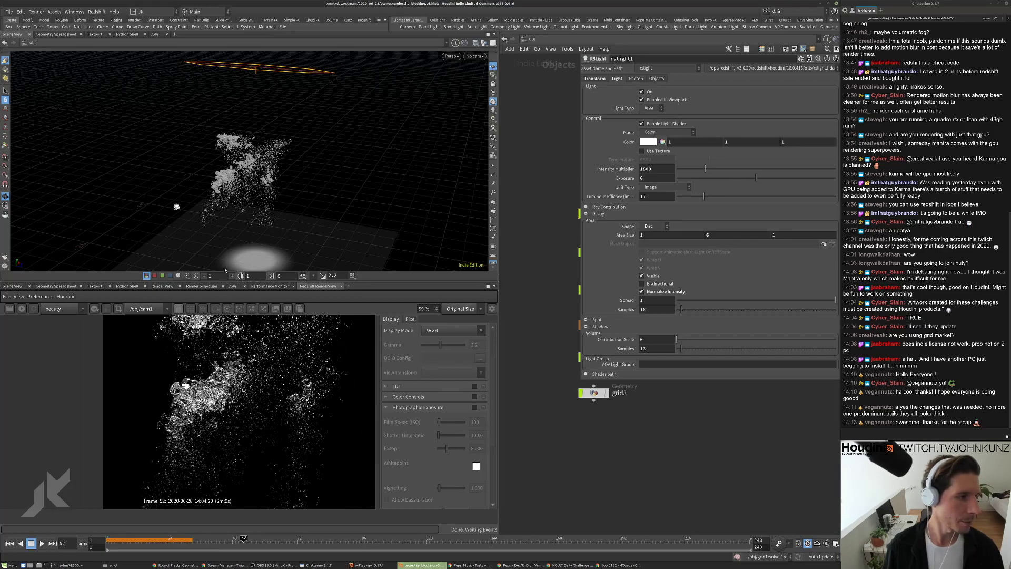
drag(316, 212, 260, 225)
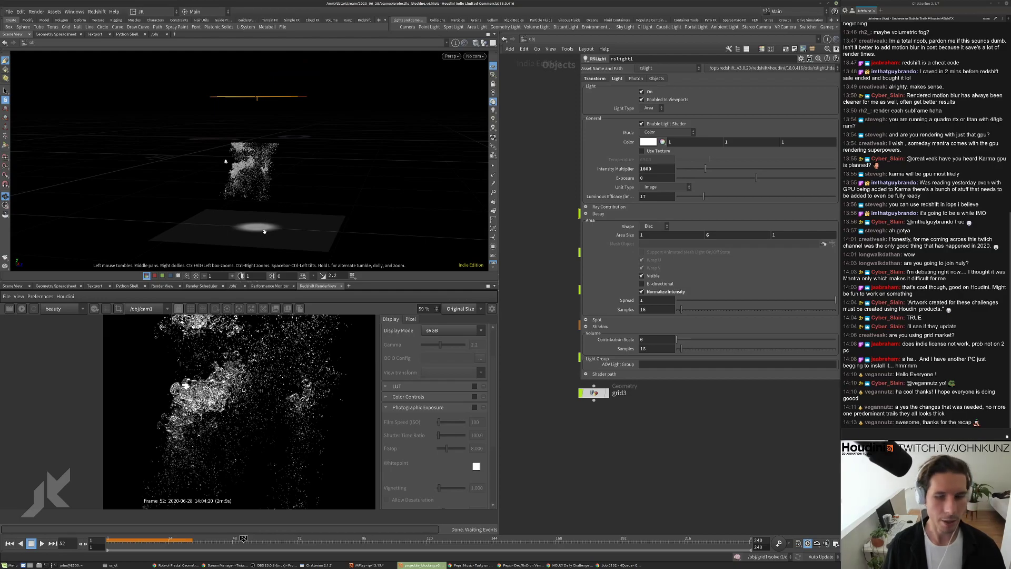
middle_drag(252, 227, 253, 200)
right_drag(254, 199, 277, 216)
mouse_move(277, 216)
mouse_down()
mouse_move(278, 190)
mouse_move(277, 219)
mouse_up()
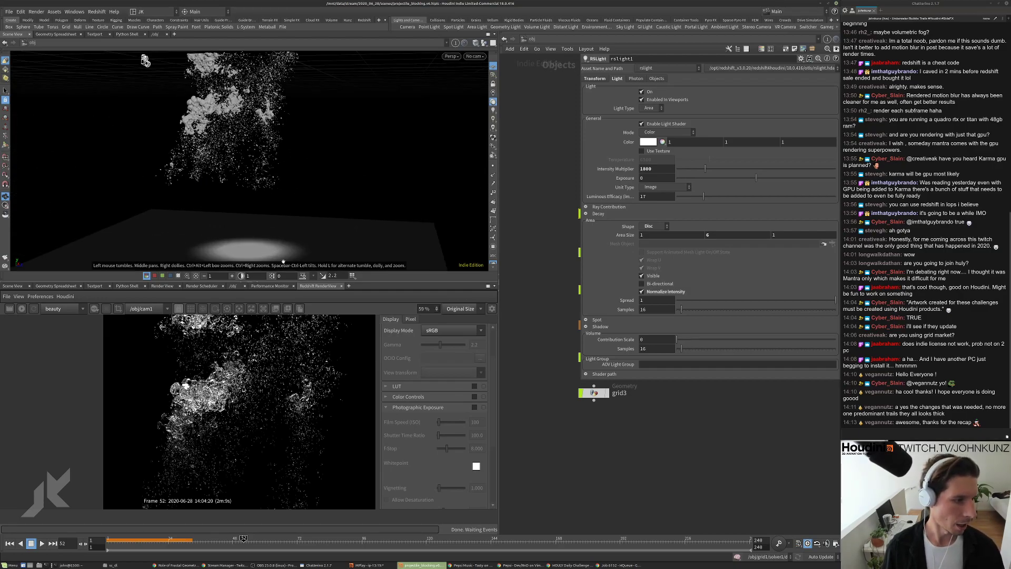
Examine the brightness and detail of the bubble clusters in the frame 52 Redshift render, from close up to the full image
scroll(265, 356, down, 2)
scroll(238, 456, up, 2)
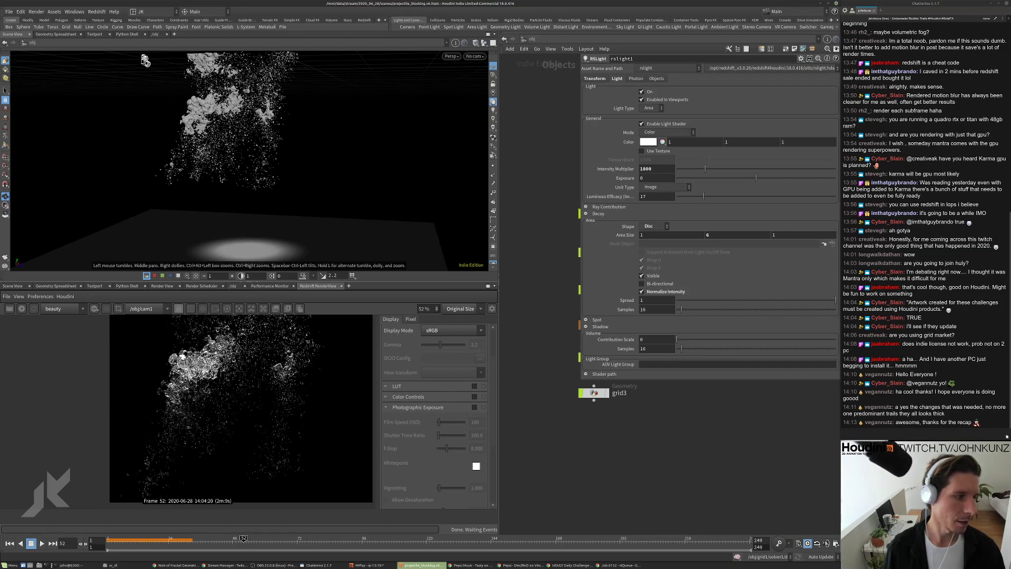
scroll(246, 352, up, 6)
scroll(267, 354, down, 4)
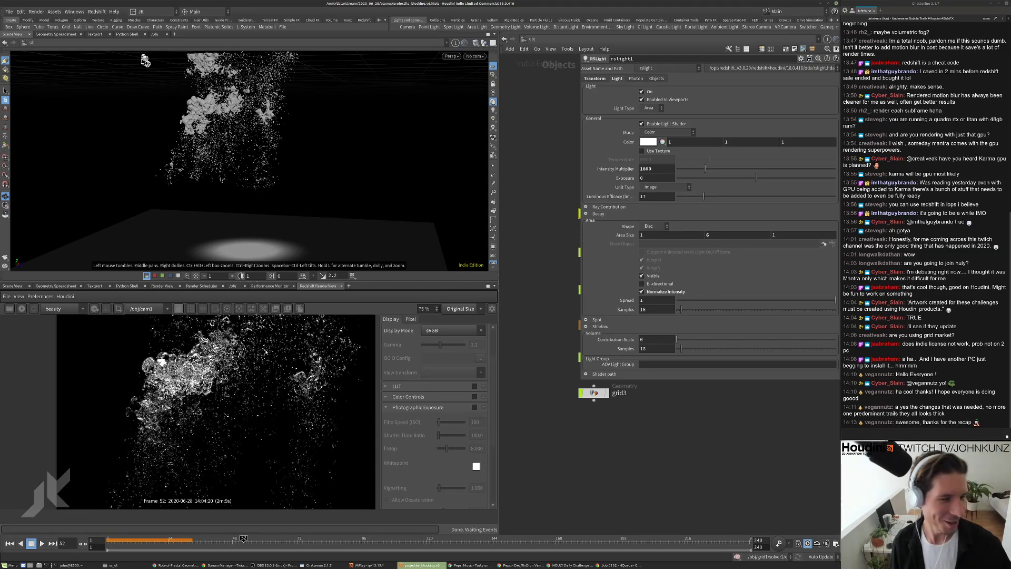
scroll(266, 350, down, 1)
scroll(266, 349, down, 1)
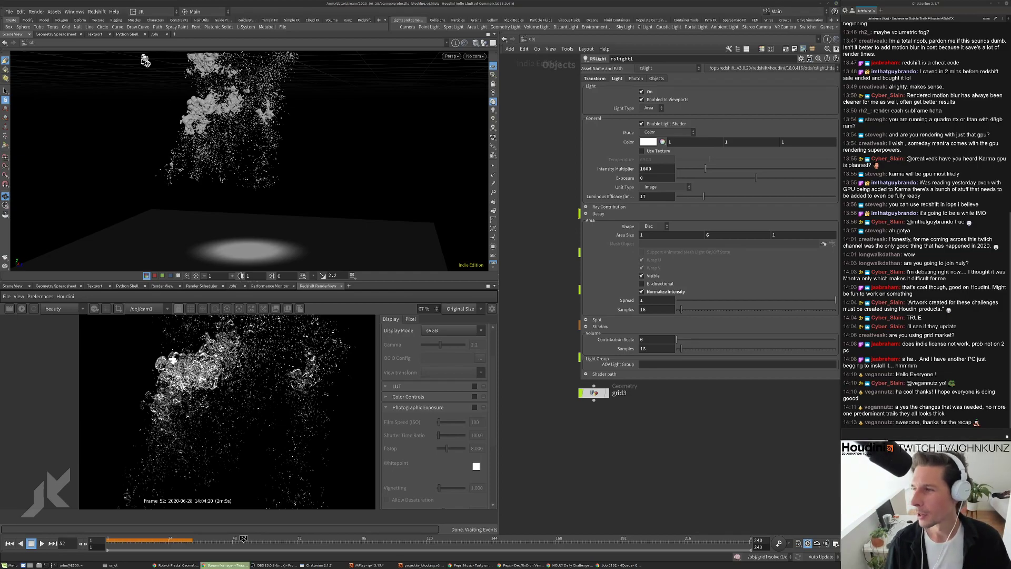
scroll(199, 351, up, 5)
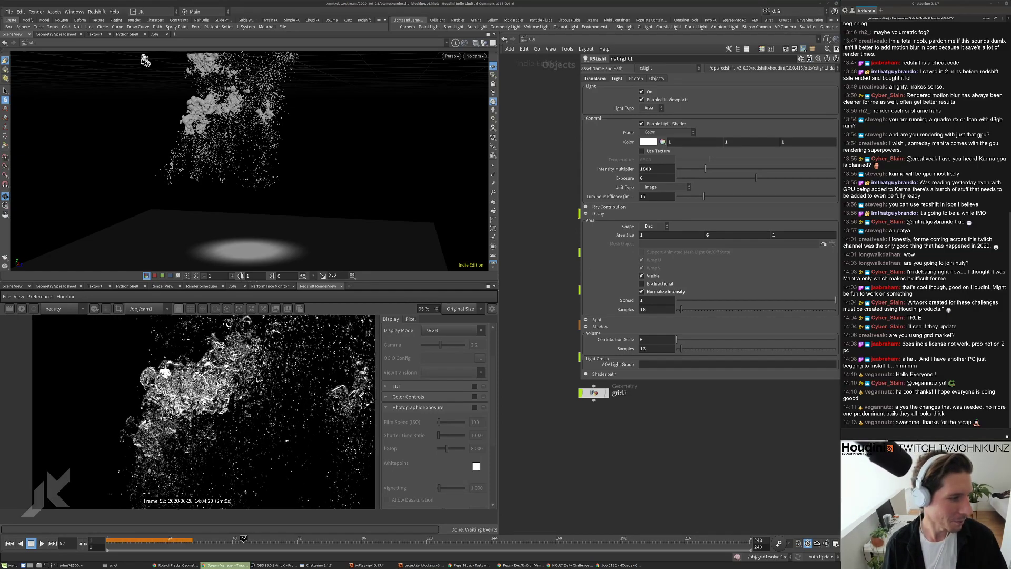
scroll(230, 395, down, 5)
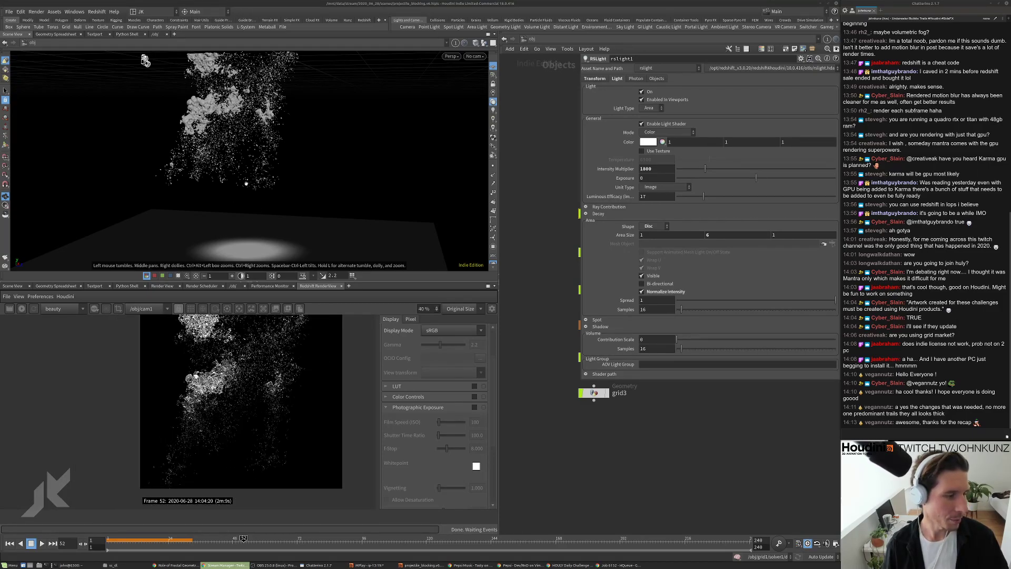
scroll(267, 364, down, 1)
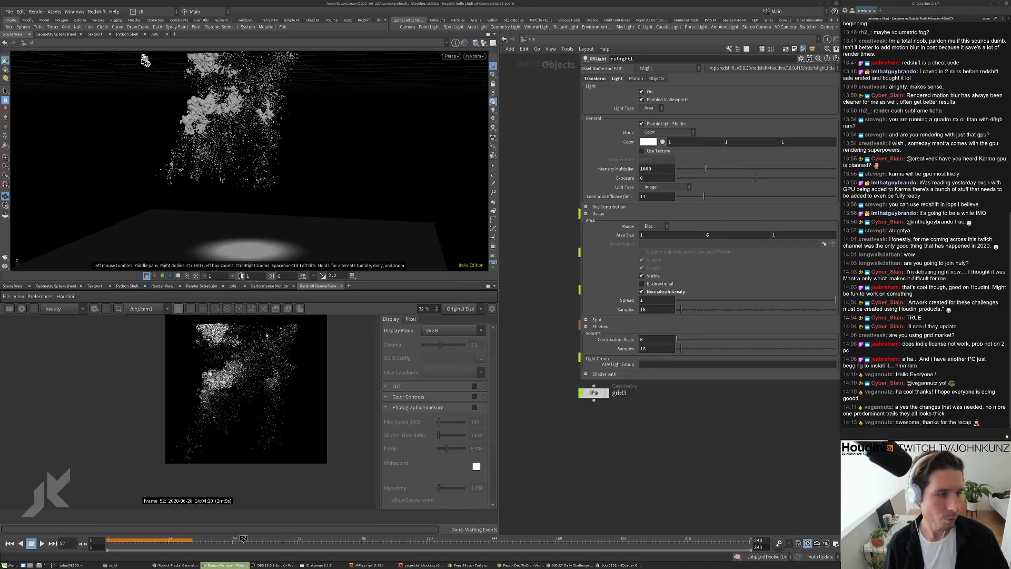
Check the frame progress in HQueue and return to Houdini to review the overall bubble shape in the frame 52 render
click(623, 565)
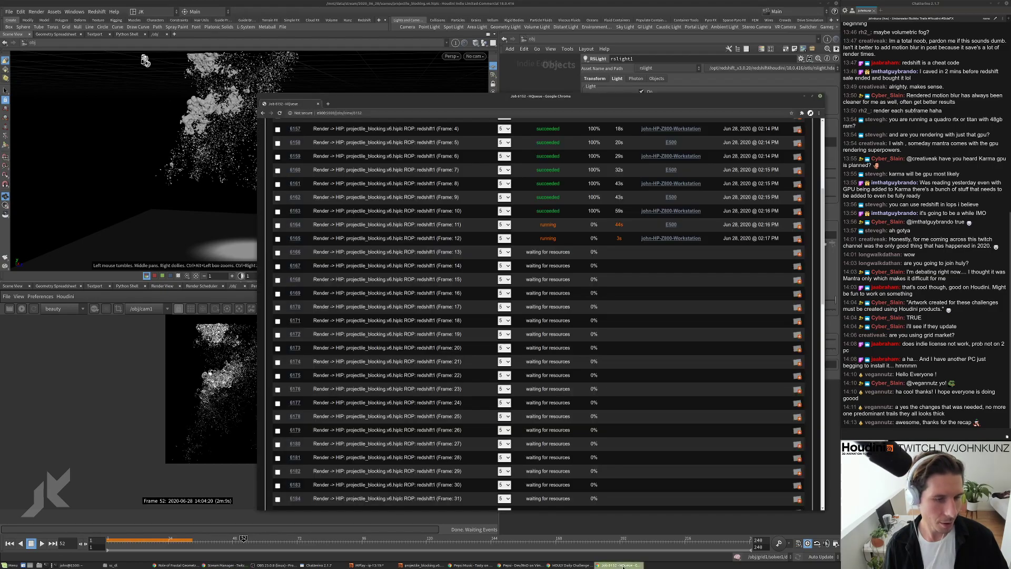
click(421, 566)
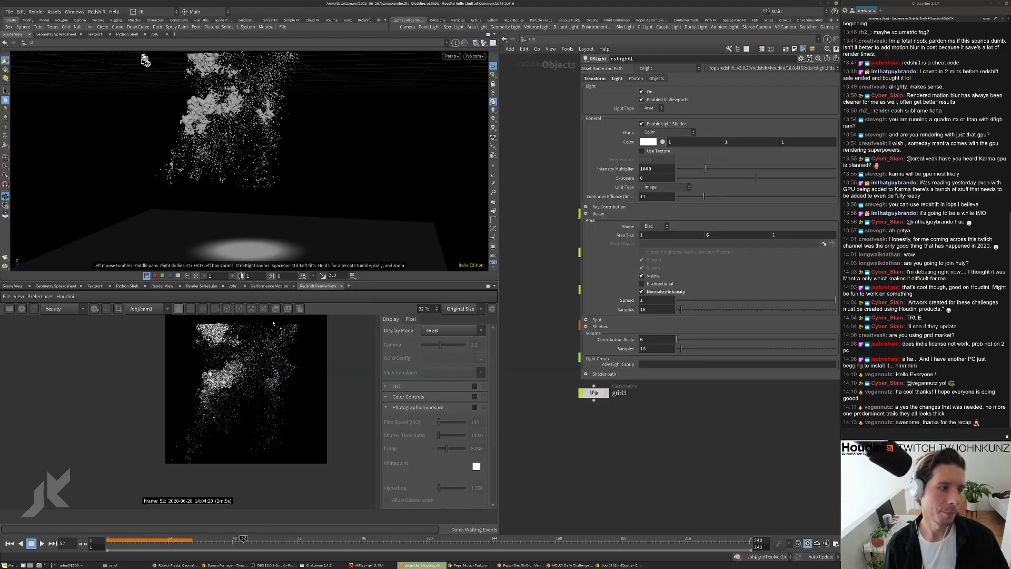
scroll(246, 364, up, 2)
scroll(232, 379, up, 2)
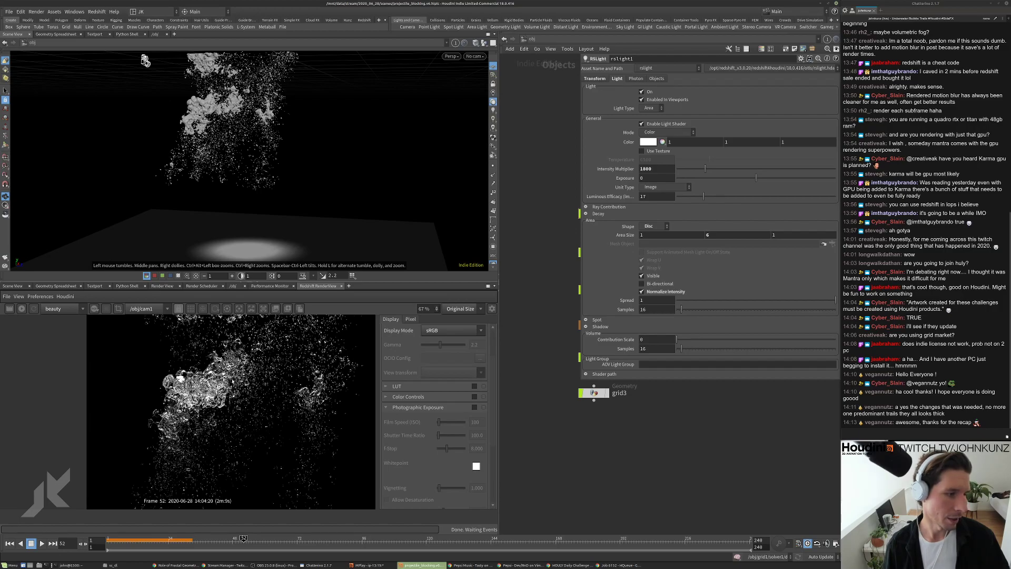
scroll(235, 365, down, 3)
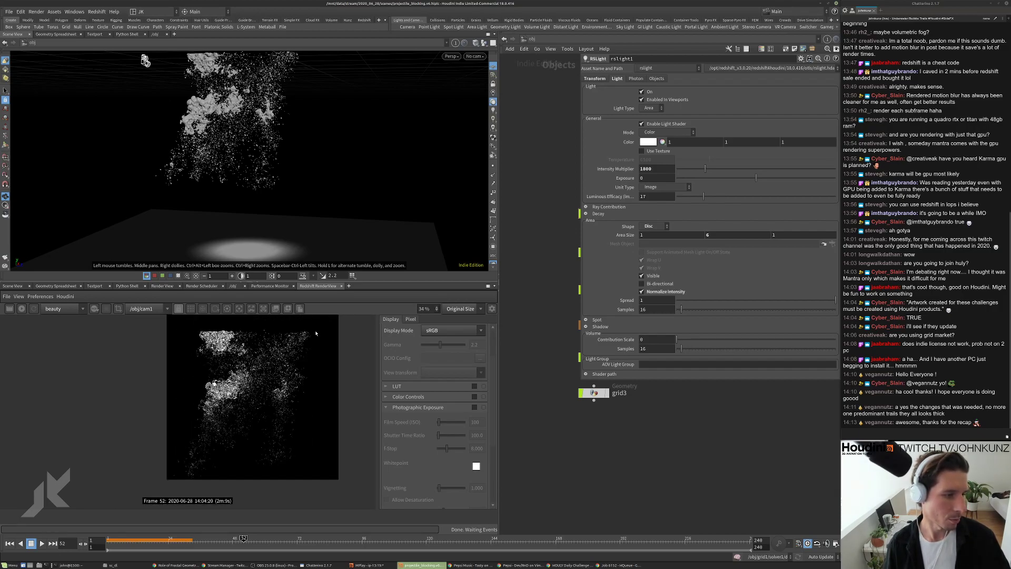
scroll(223, 378, up, 1)
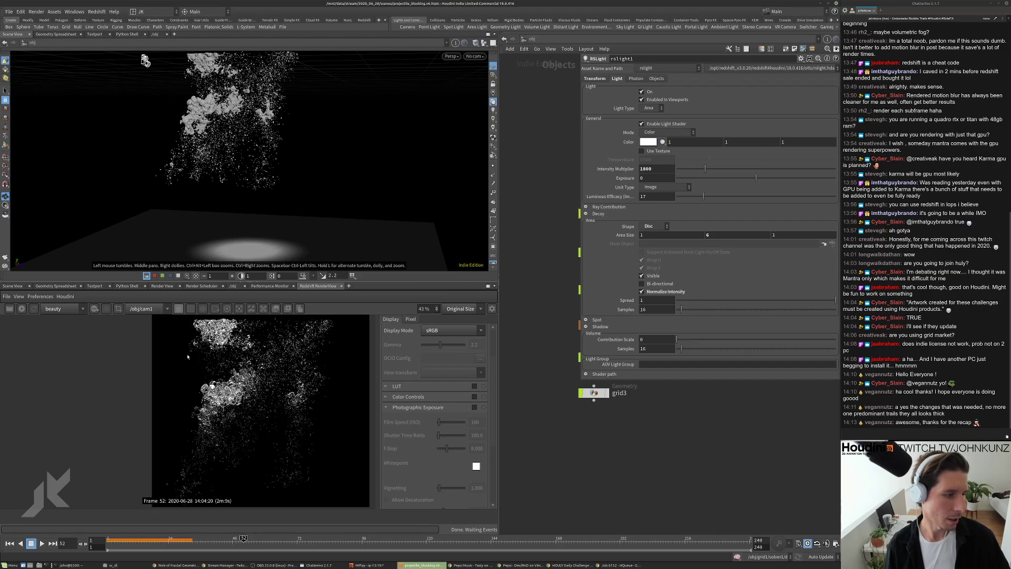
Display the grid3 backdrop in the viewport and view its position behind the bubbles
middle_drag(566, 438, 534, 430)
click(576, 385)
click(567, 385)
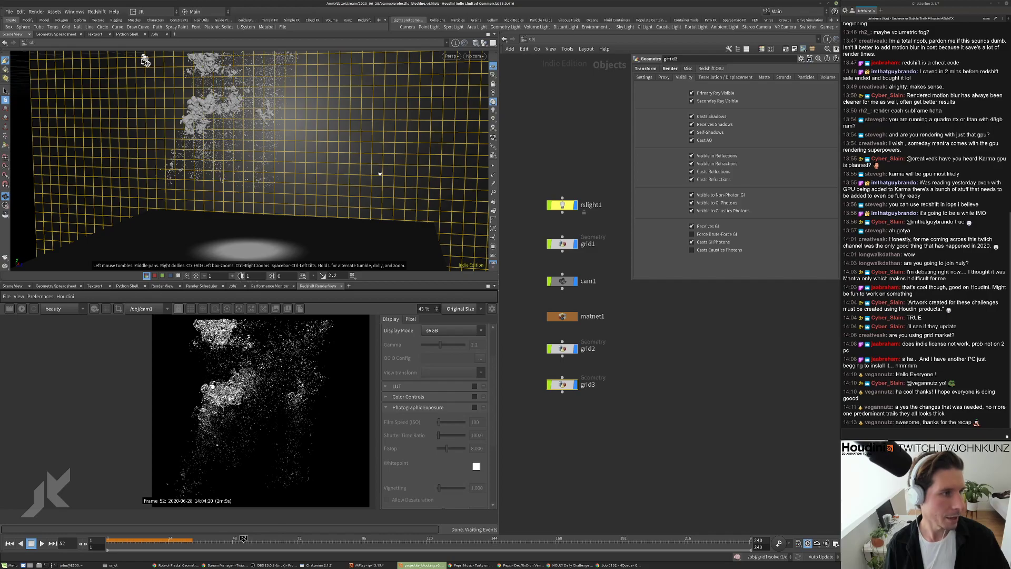
drag(342, 149, 308, 151)
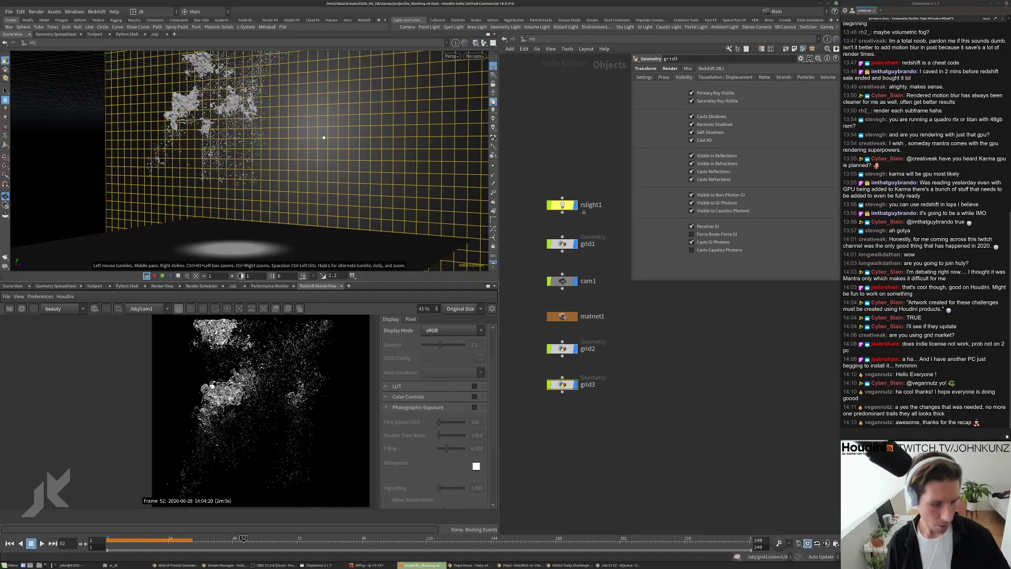
View the bubbles through cam1 and hide the grid3 backdrop in the viewport
key(bracketleft)
click(529, 253)
scroll(558, 347, up, 3)
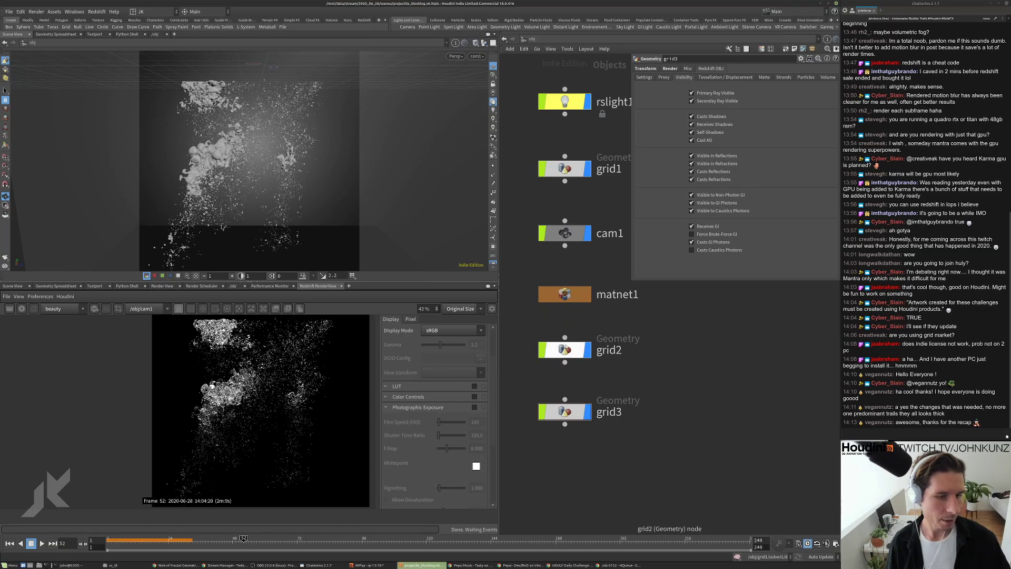
click(565, 351)
click(565, 410)
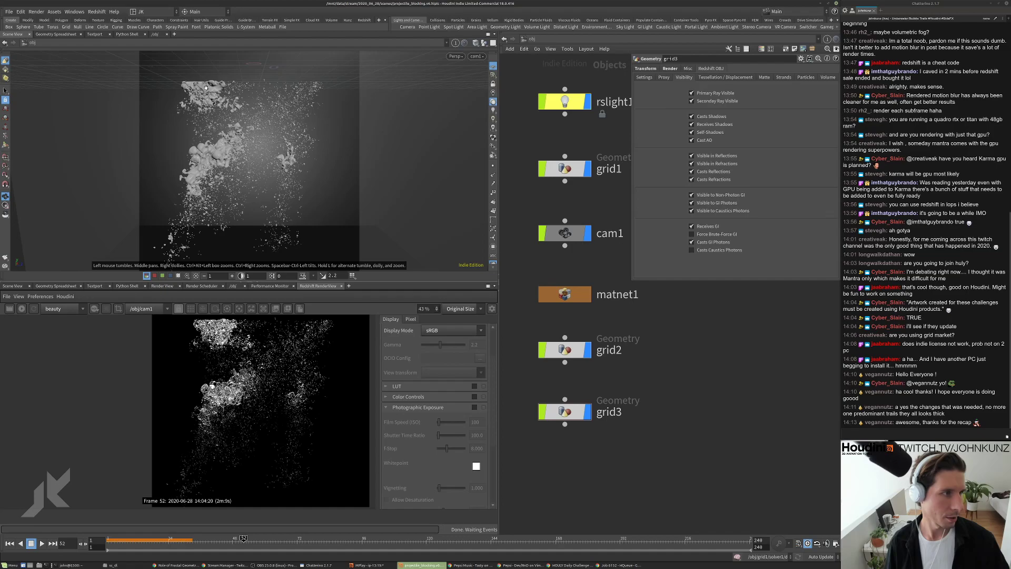
scroll(252, 399, down, 1)
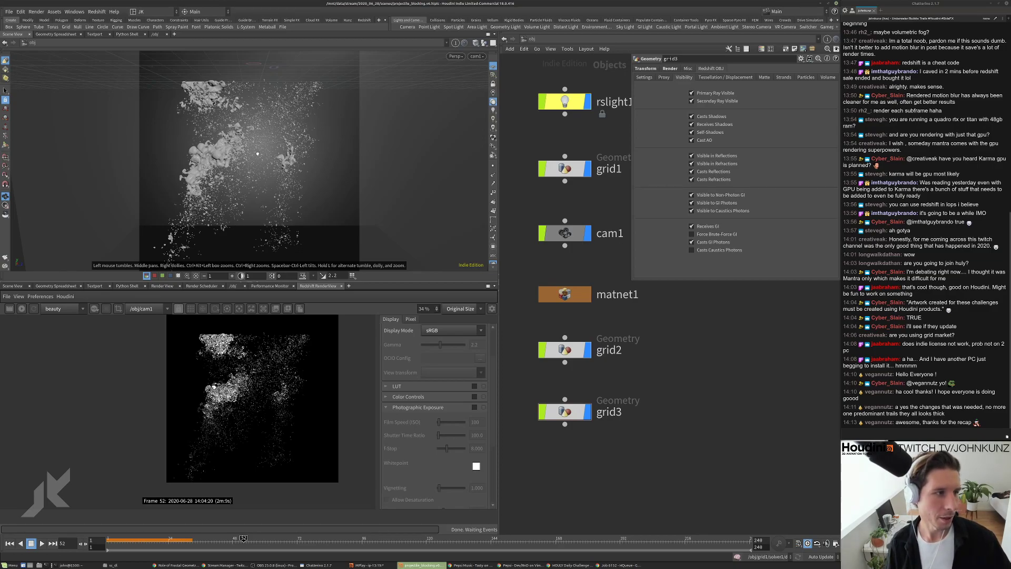
click(588, 413)
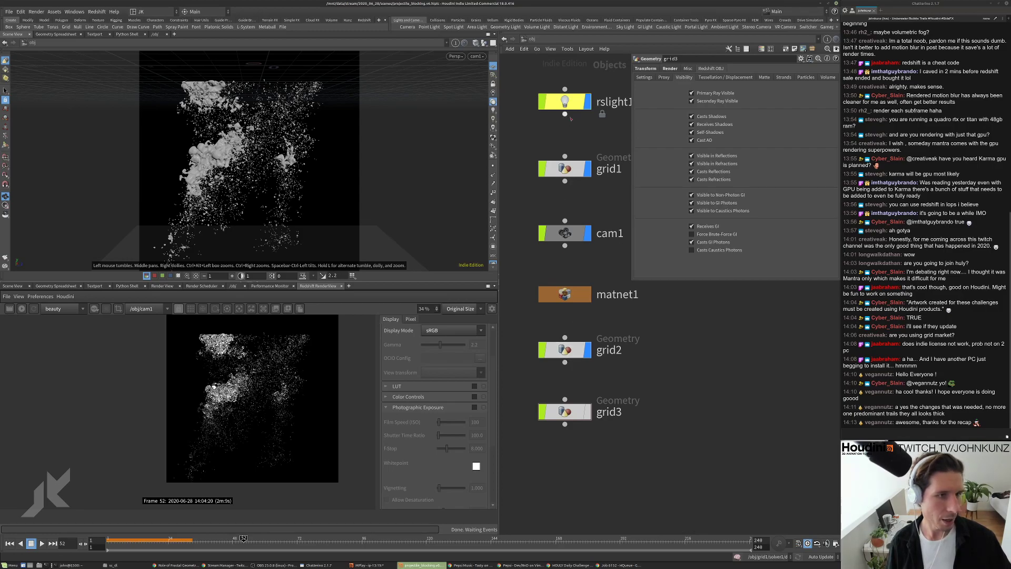
Select rslight1 to show its light settings and check the v6 job's overall progress in HQueue before returning to Houdini
click(564, 101)
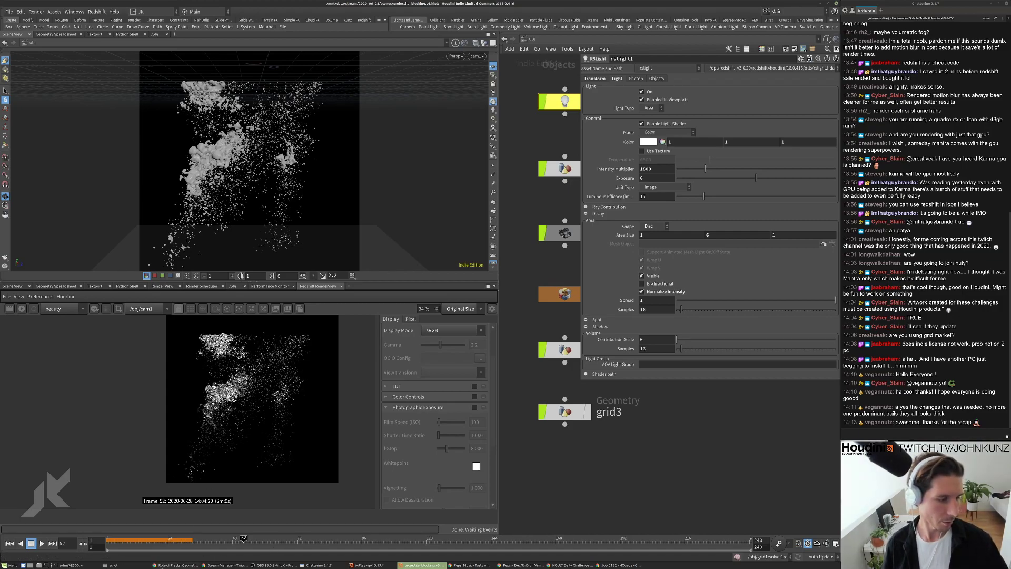
click(621, 565)
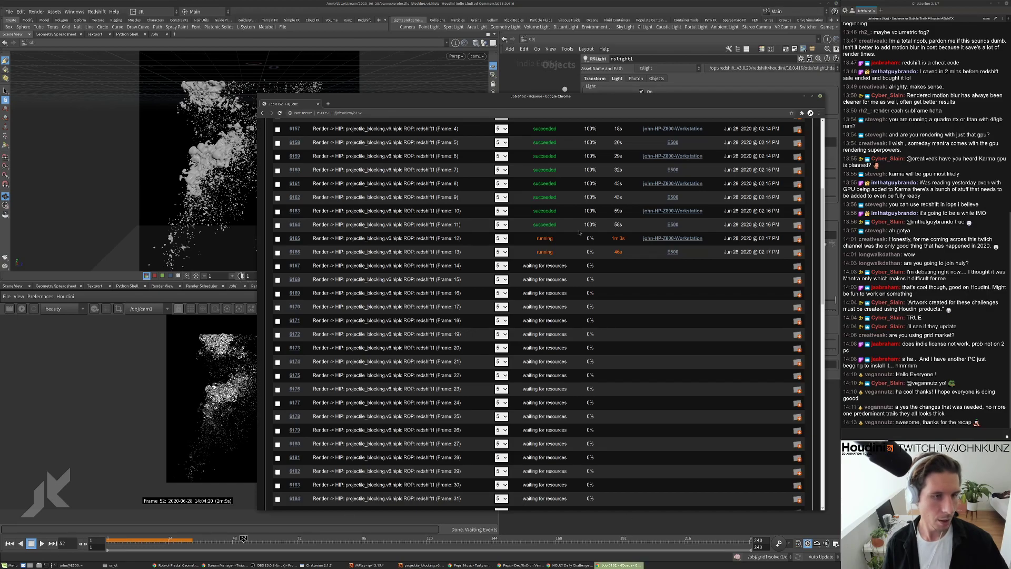
scroll(576, 219, up, 5)
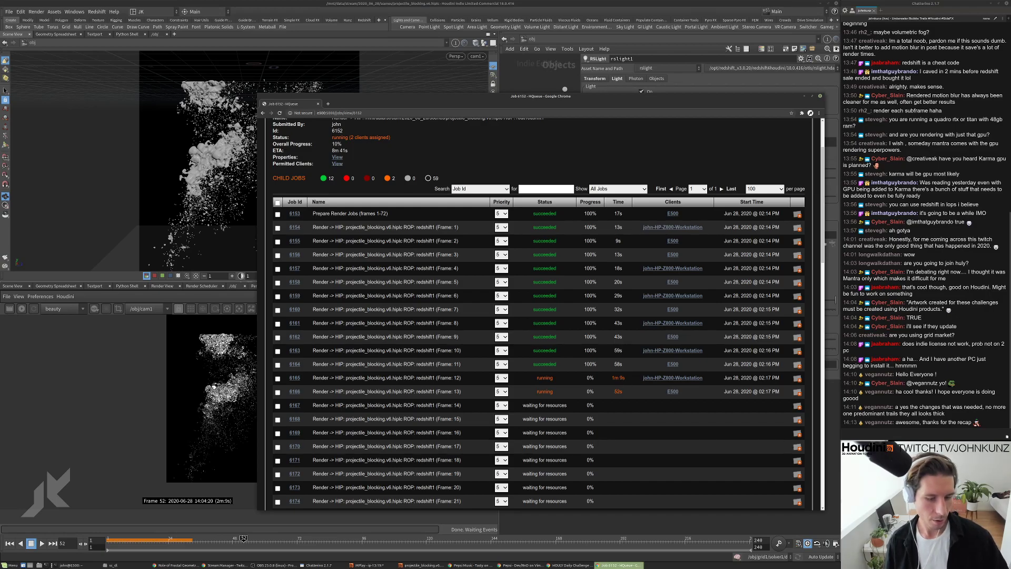
click(421, 565)
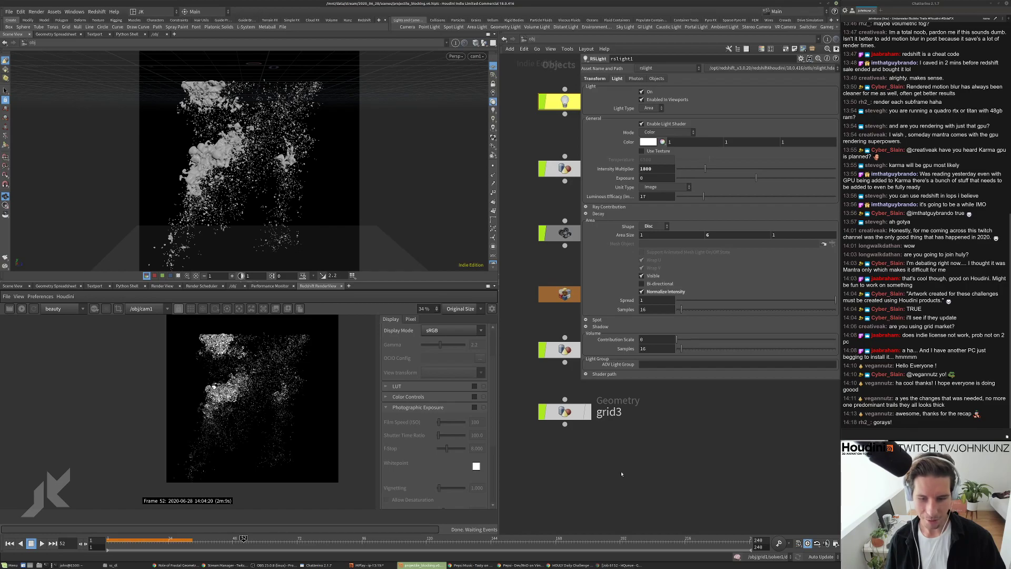
Bring the terminal fully into view, rerun the rv command on the projectile_blocking.v6_redshift1 EXR files and play them full screen
click(97, 565)
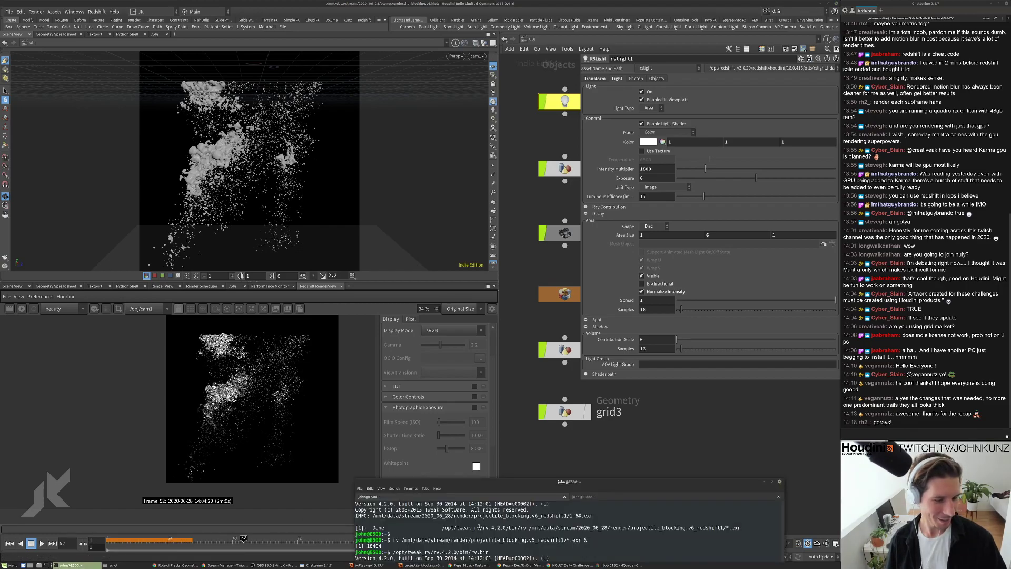
drag(520, 486, 569, 240)
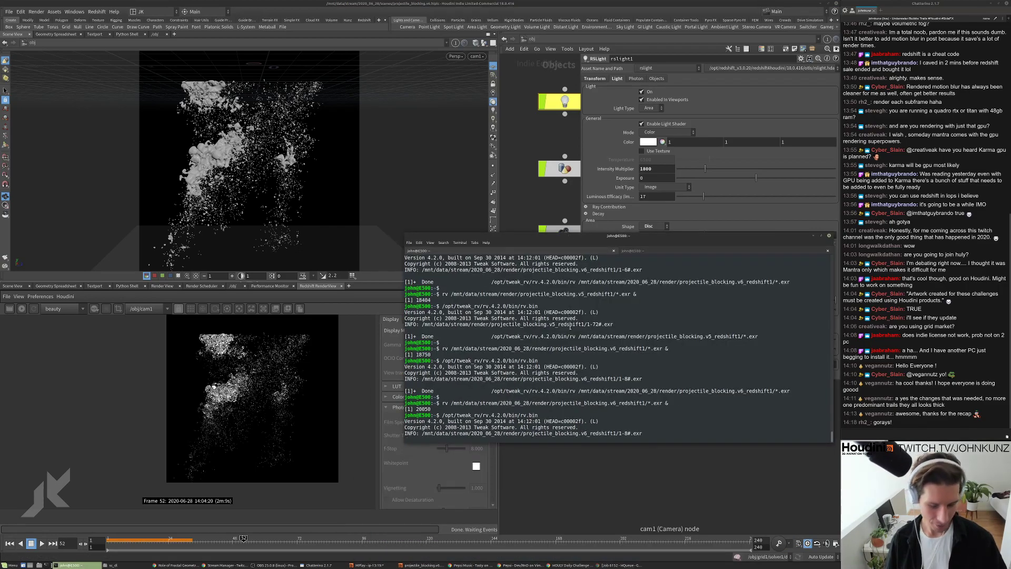
key(Return)
key(Return)
key(Up)
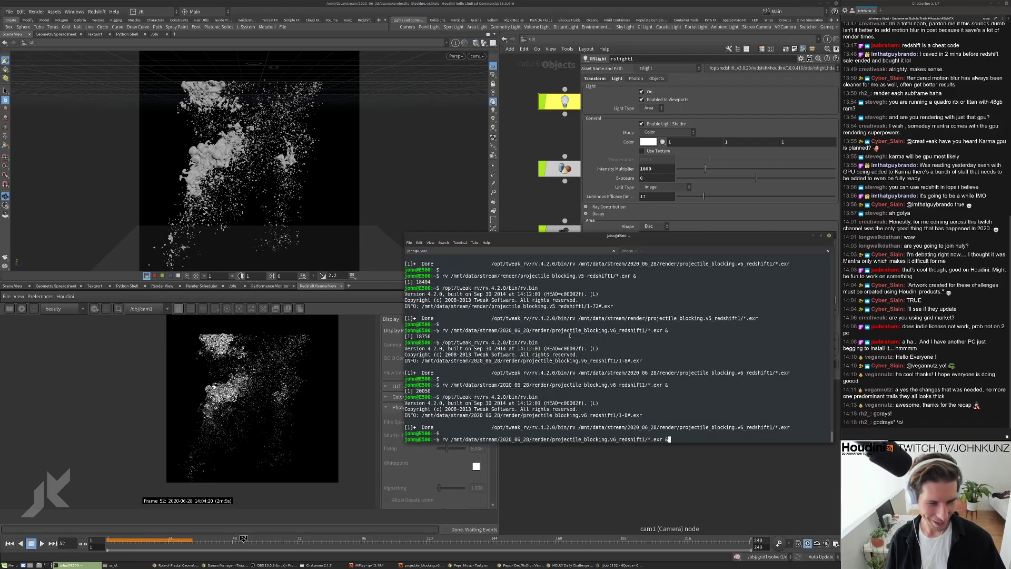
key(Return)
key(space)
key(grave)
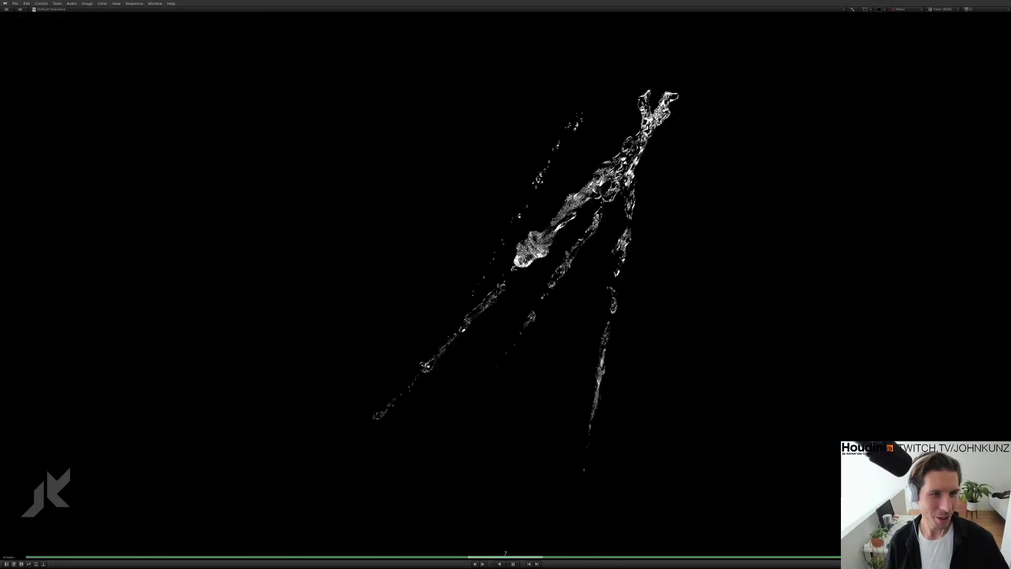
Leave full screen in RV, enlarge its window, pause playback and step through the rendered frames
key(grave)
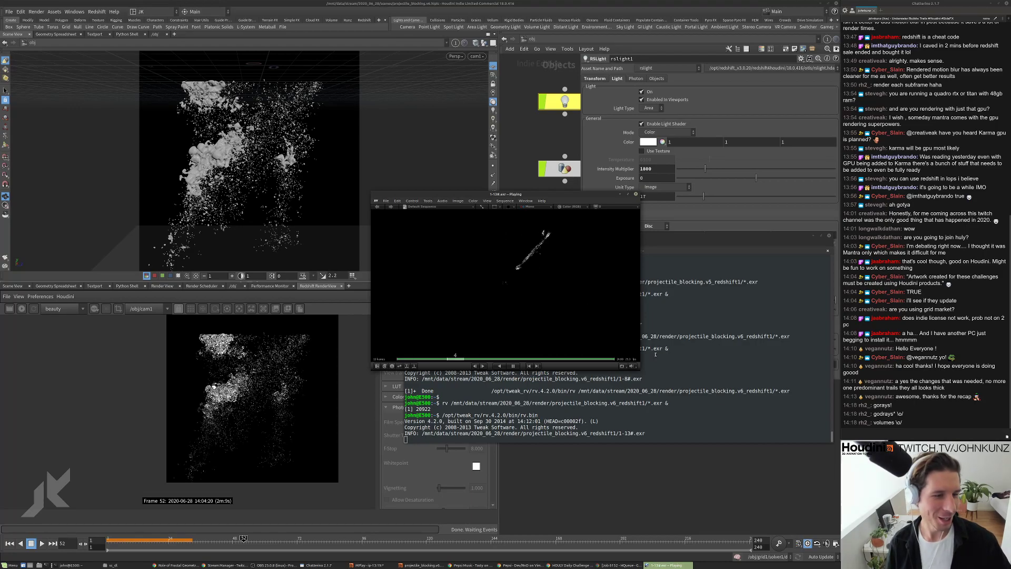
drag(640, 370, 721, 458)
key(space)
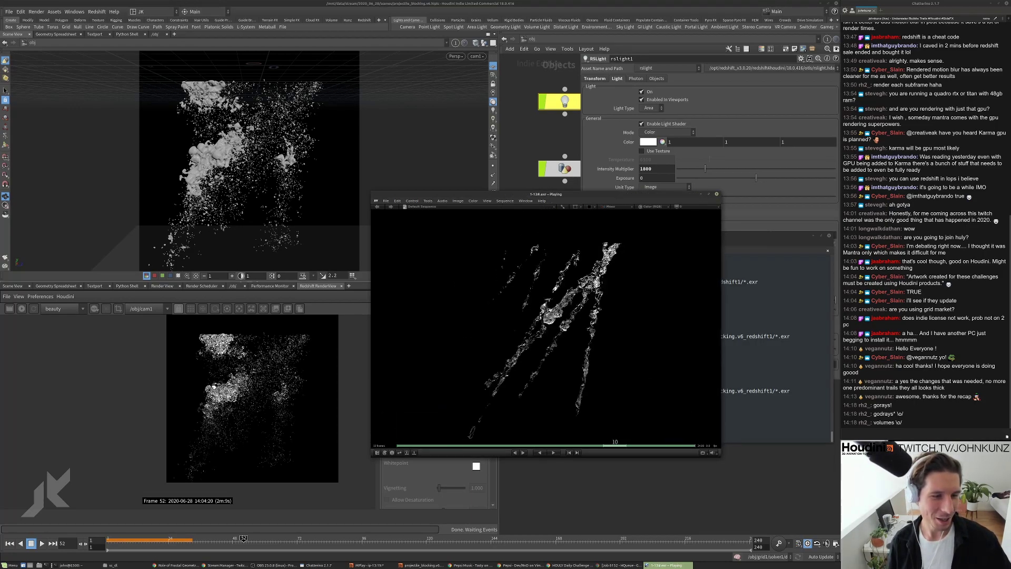
key(Right)
key(Right)
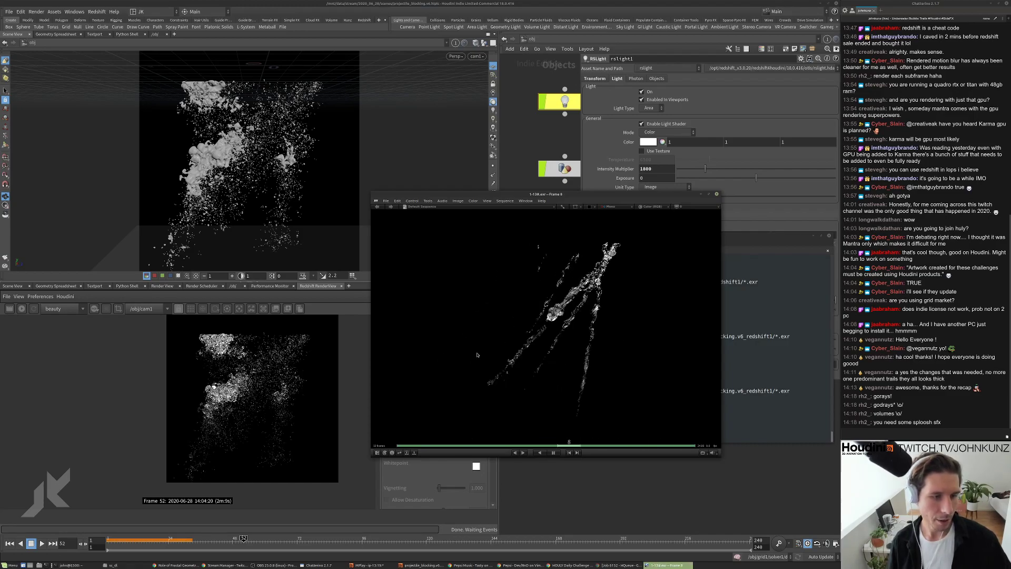
Close RV, rerun the rv command on the projectile_blocking.v6_redshift1 EXR files and review playback in the repositioned viewer, ending paused
key(space)
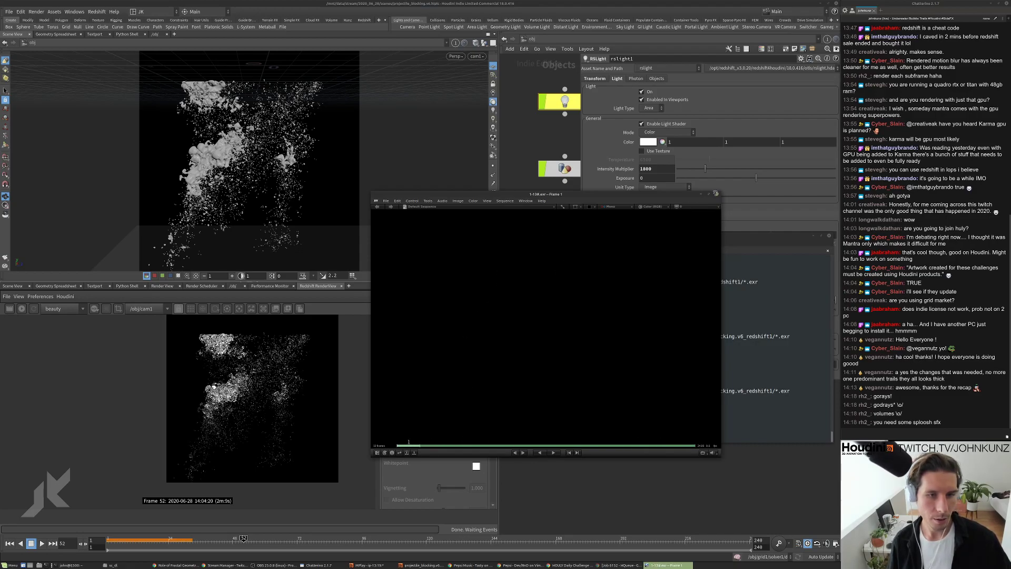
click(717, 194)
key(Return)
key(Return)
key(Up)
key(Return)
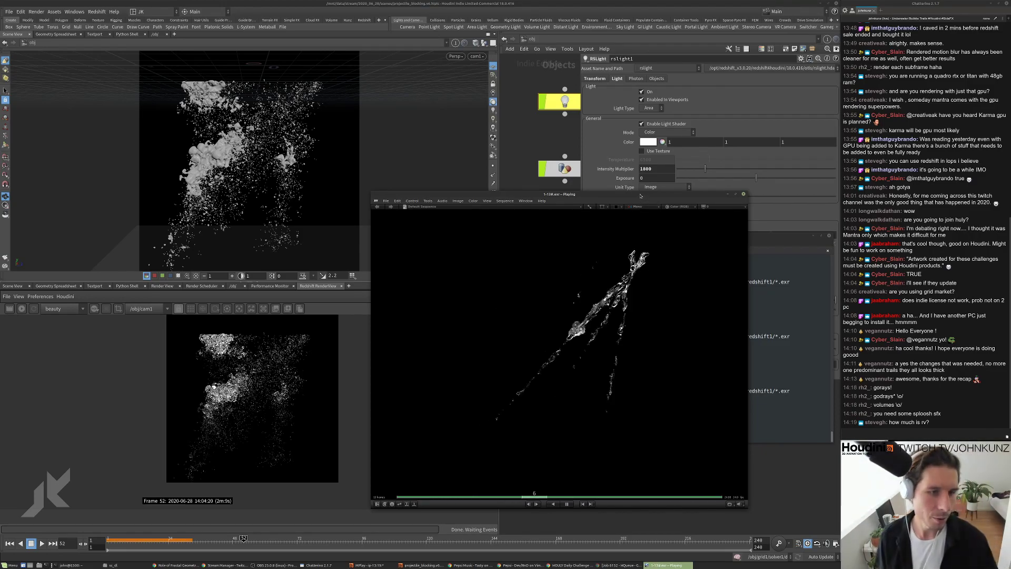
drag(641, 196, 659, 173)
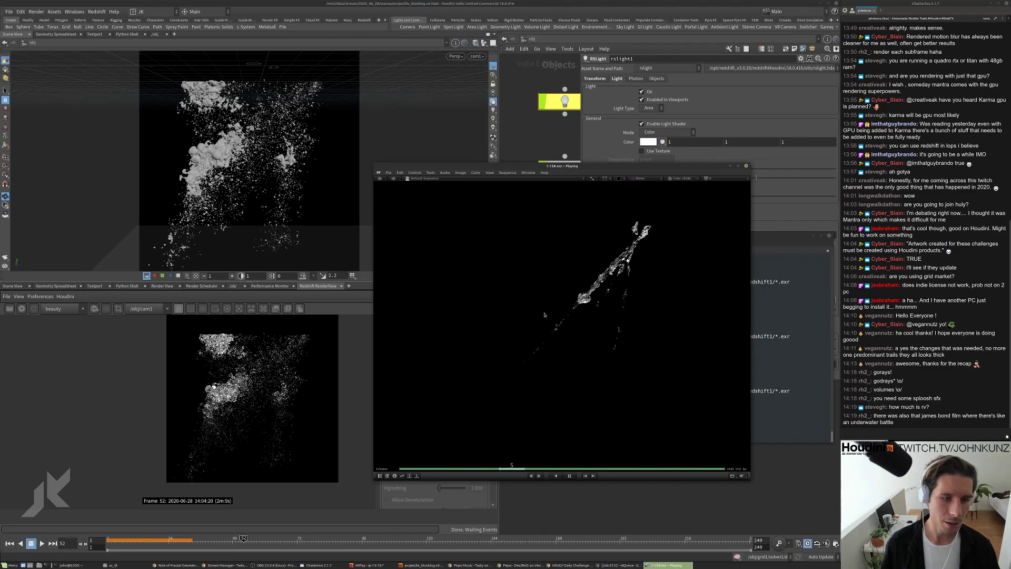
key(space)
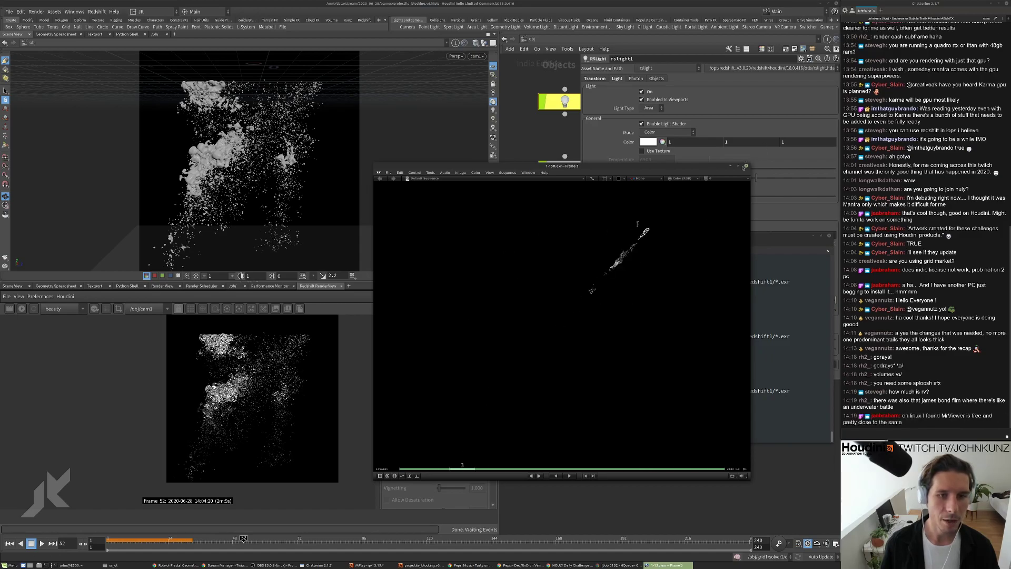
Quit and relaunch RV to load the newest v6_redshift1 frames, playing and pausing them in a window moved clear of the terminal output
key(ctrl+q)
key(Return)
key(Return)
key(Up)
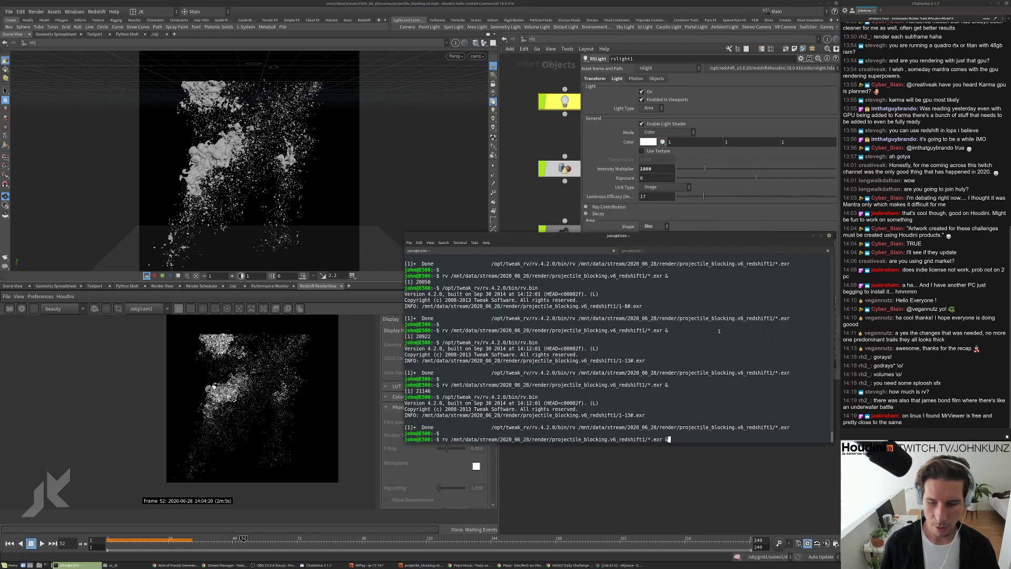
key(Return)
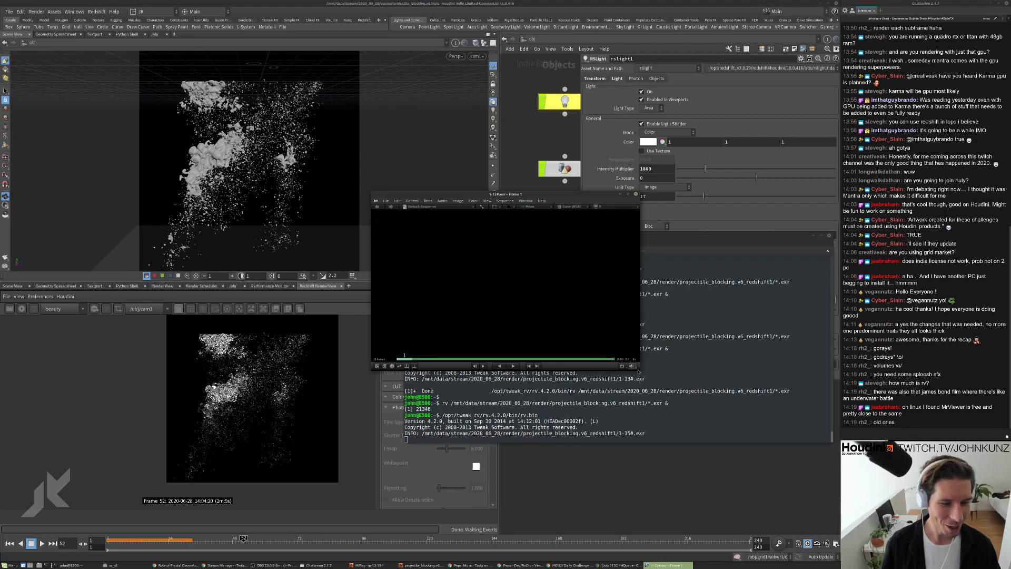
key(space)
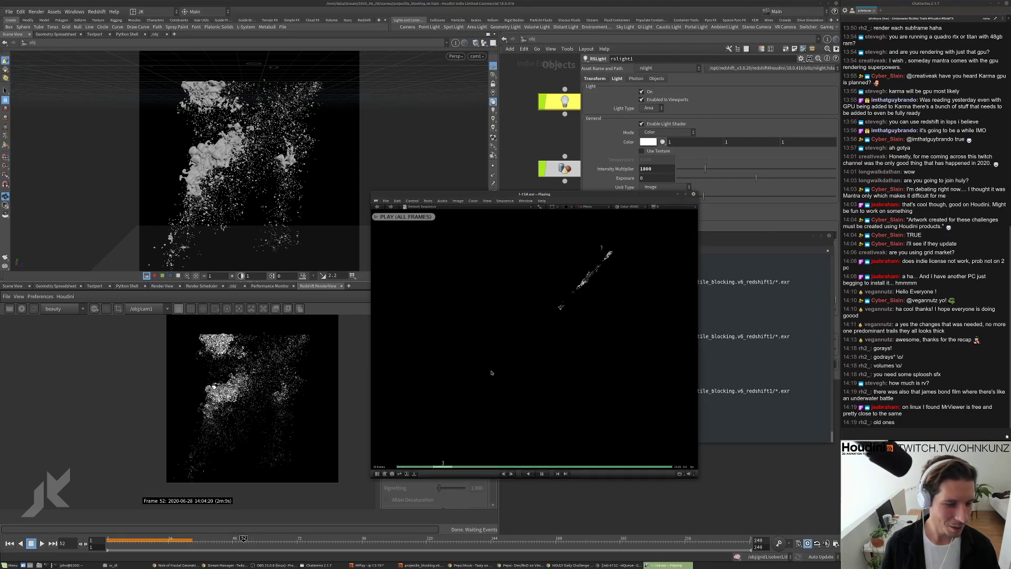
key(space)
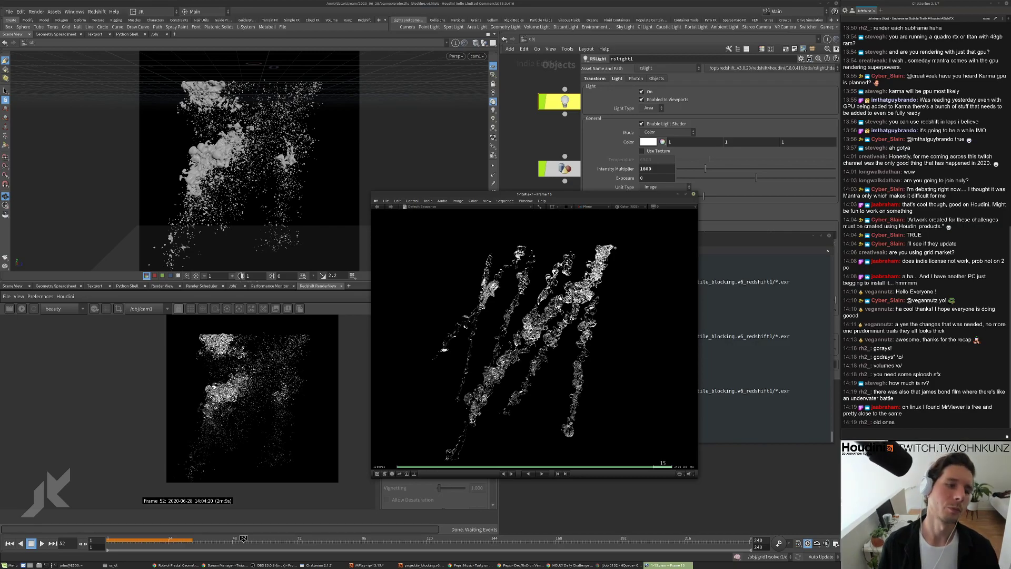
drag(600, 199, 707, 160)
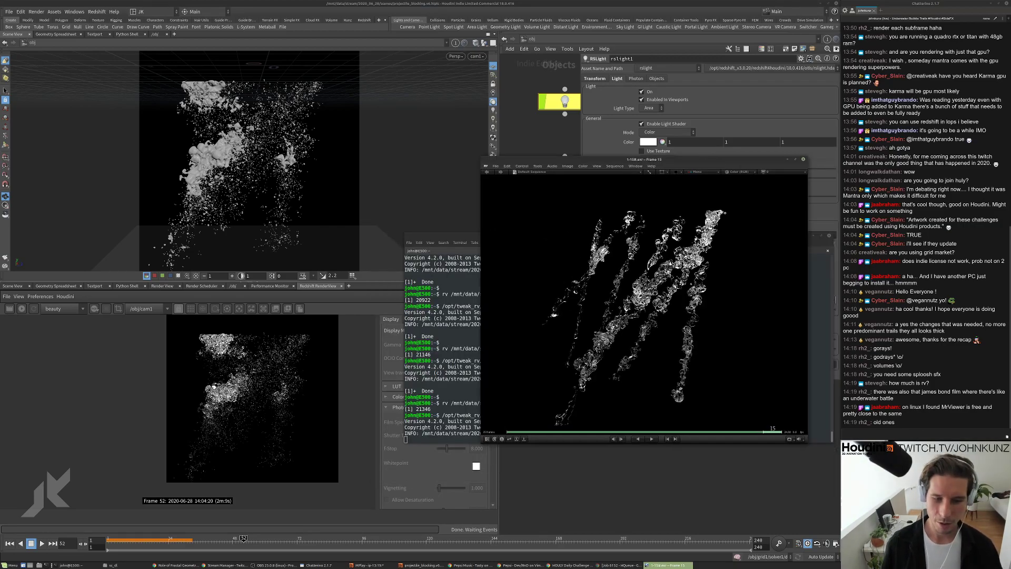
key(space)
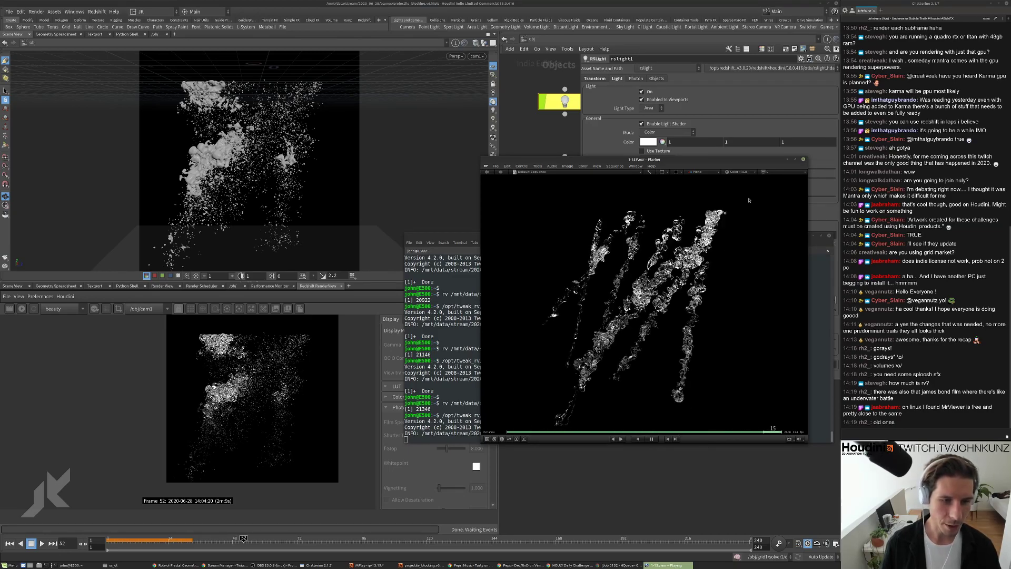
Restart RV on the v6_redshift1 EXR sequence, move and enlarge its window, and play the bubble trail frames
click(803, 159)
key(Return)
key(Up)
key(Return)
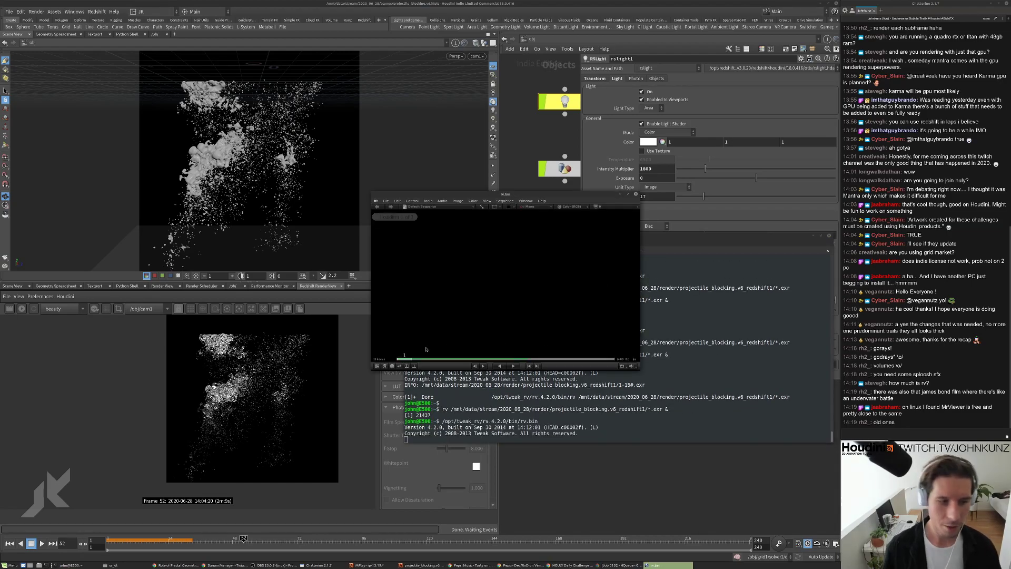
key(space)
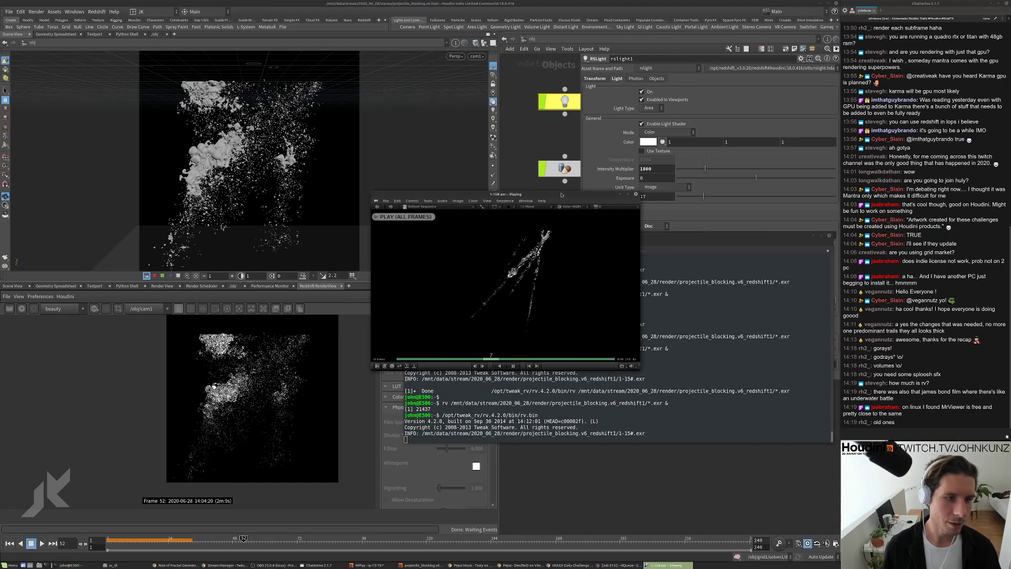
drag(563, 194, 685, 176)
drag(710, 351, 709, 445)
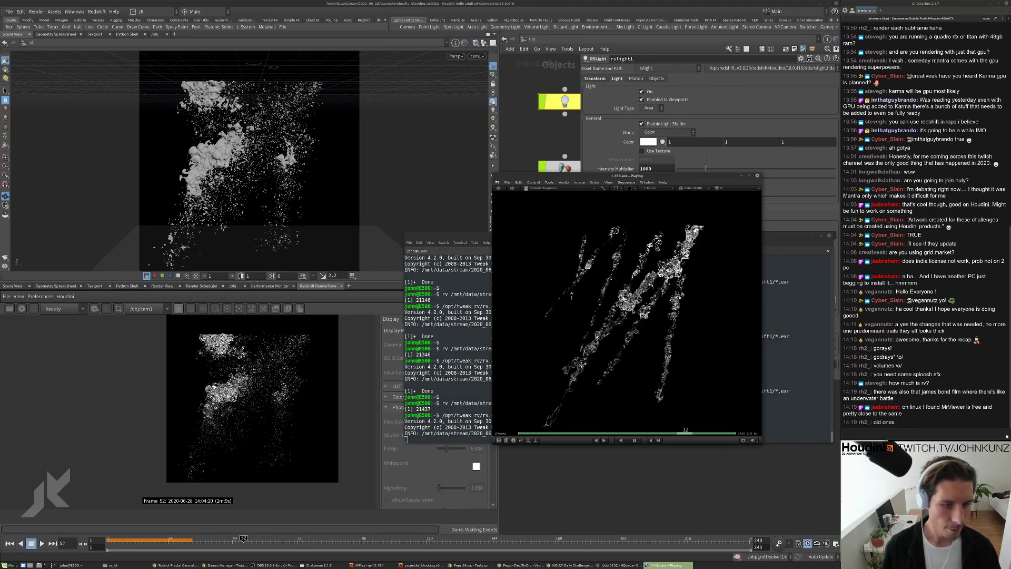
key(space)
key(space)
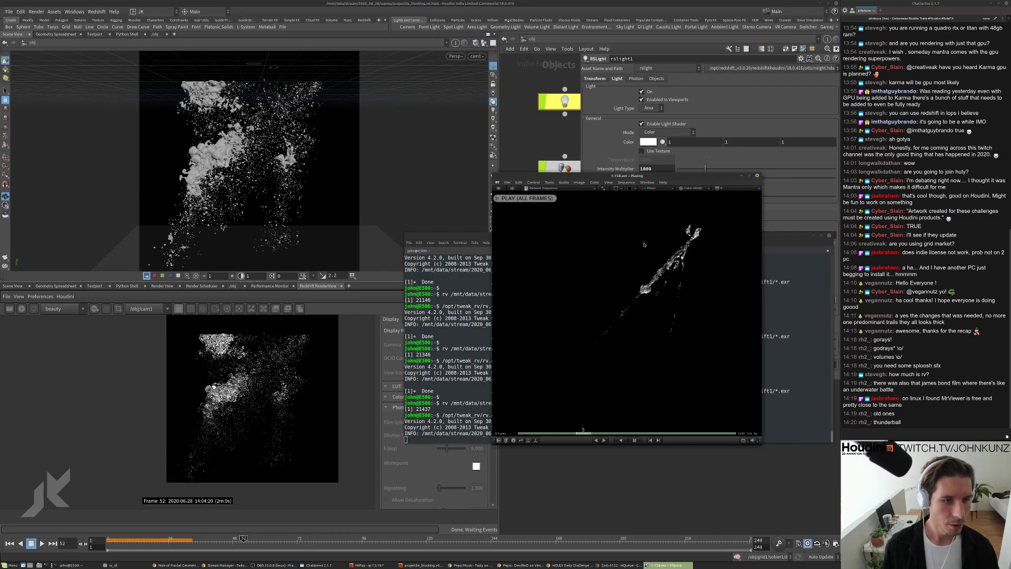
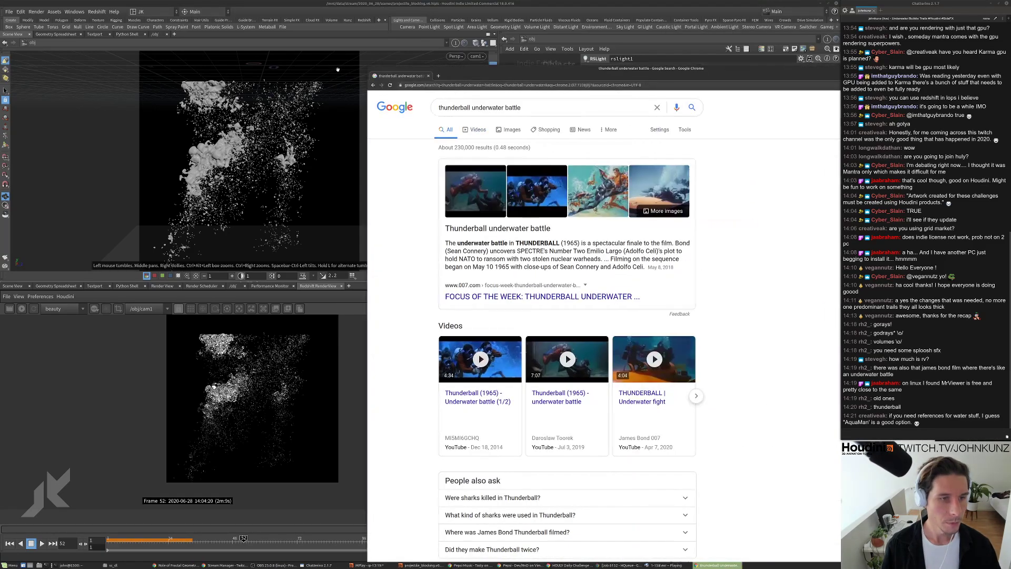
Open the YouTube video "Thunderball (1965) - Underwater battle (1/2)" from the search results and keep its repositioned window above the others
click(477, 401)
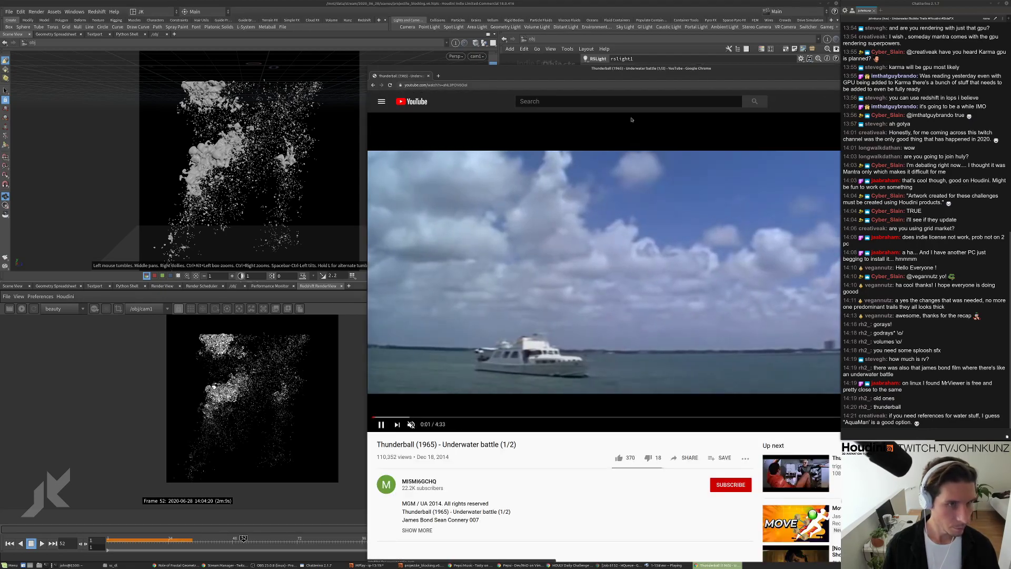
drag(666, 76, 346, 69)
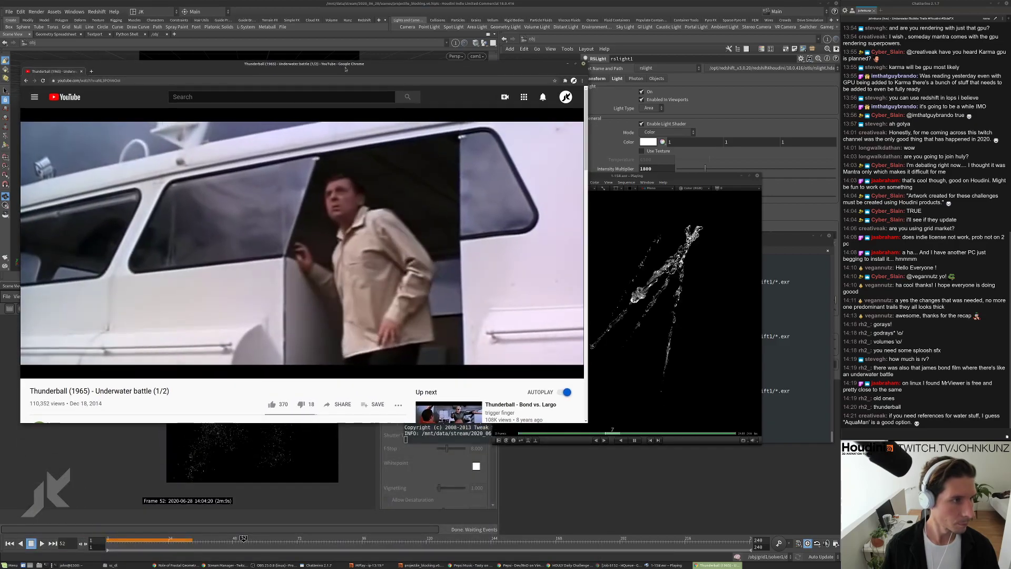
right_click(346, 68)
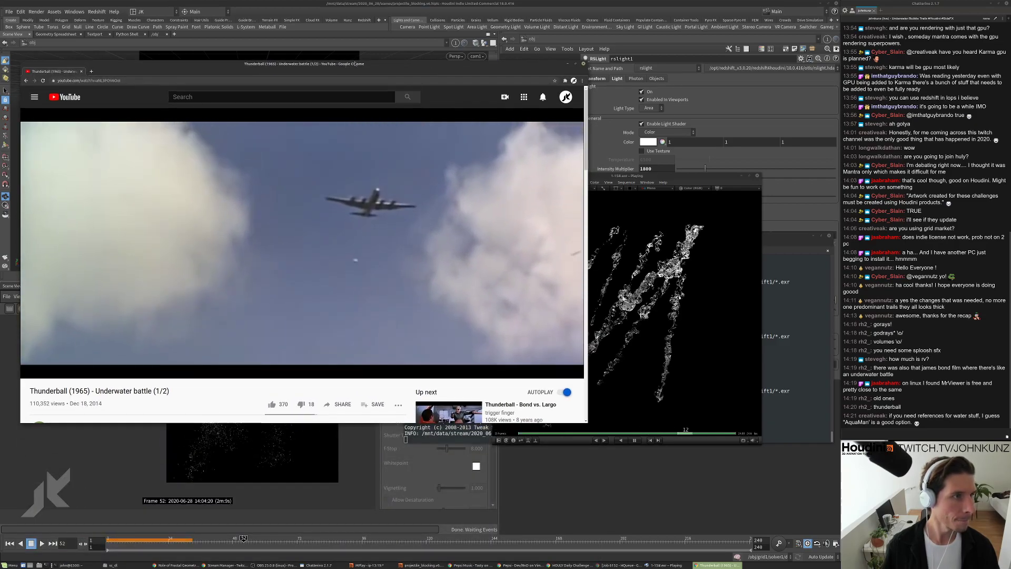
right_click(356, 65)
click(374, 97)
Close RV and rerun the rv command on the v6_redshift1 EXR files, rearranging the terminal and Thunderball video windows
click(739, 183)
click(757, 175)
key(Return)
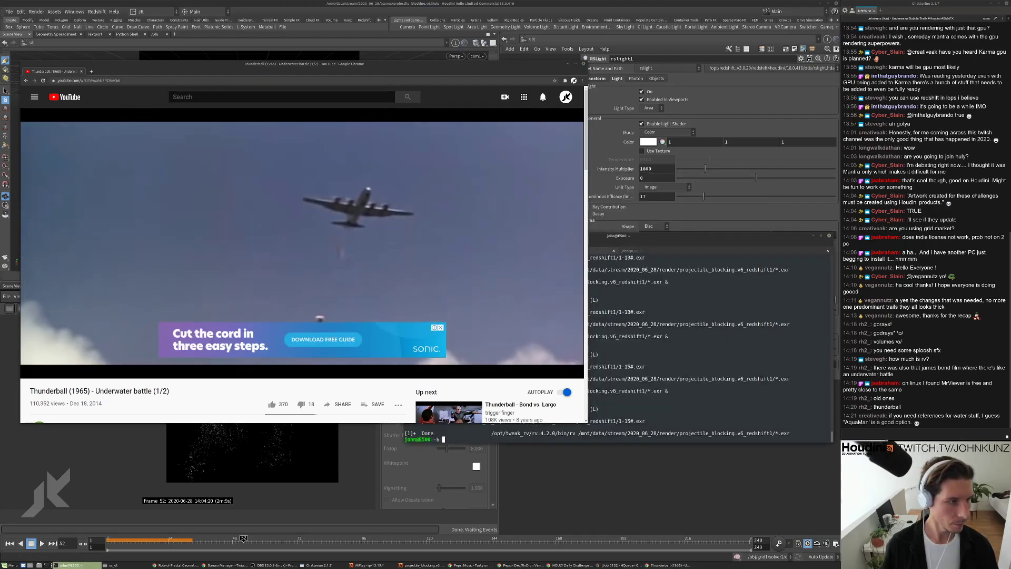
key(Return)
key(Up)
key(Return)
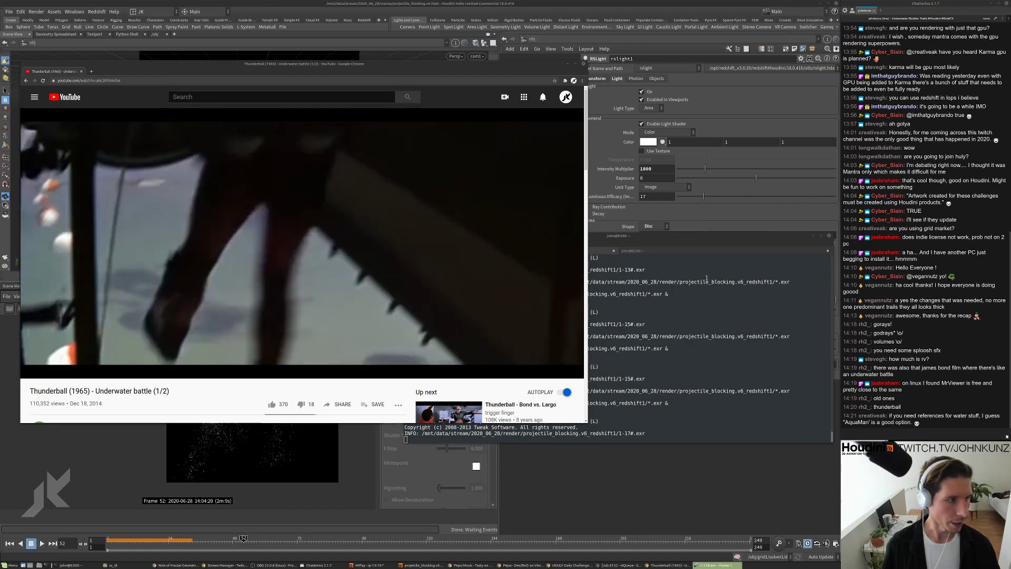
drag(711, 241, 712, 315)
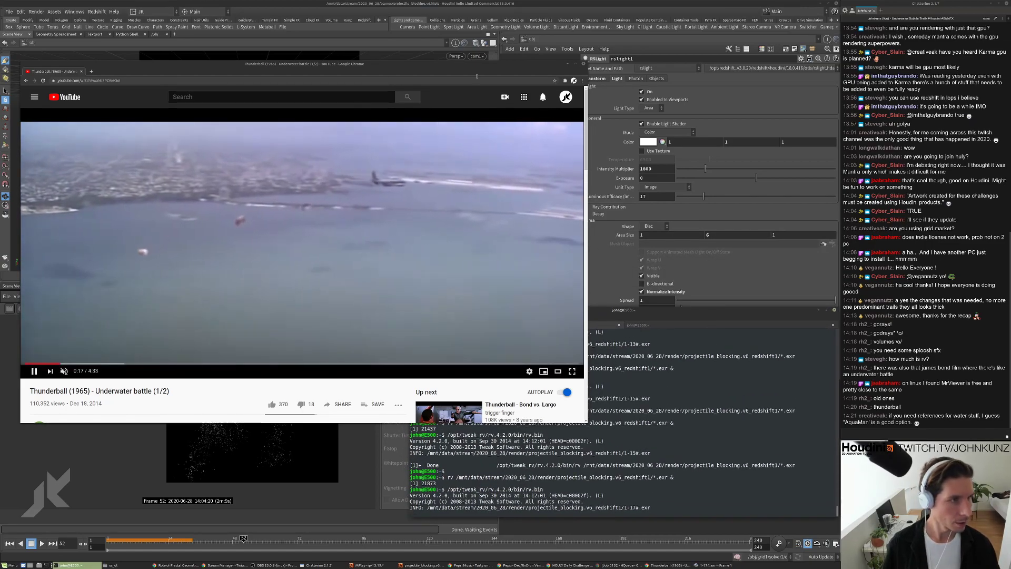
drag(474, 70, 492, 41)
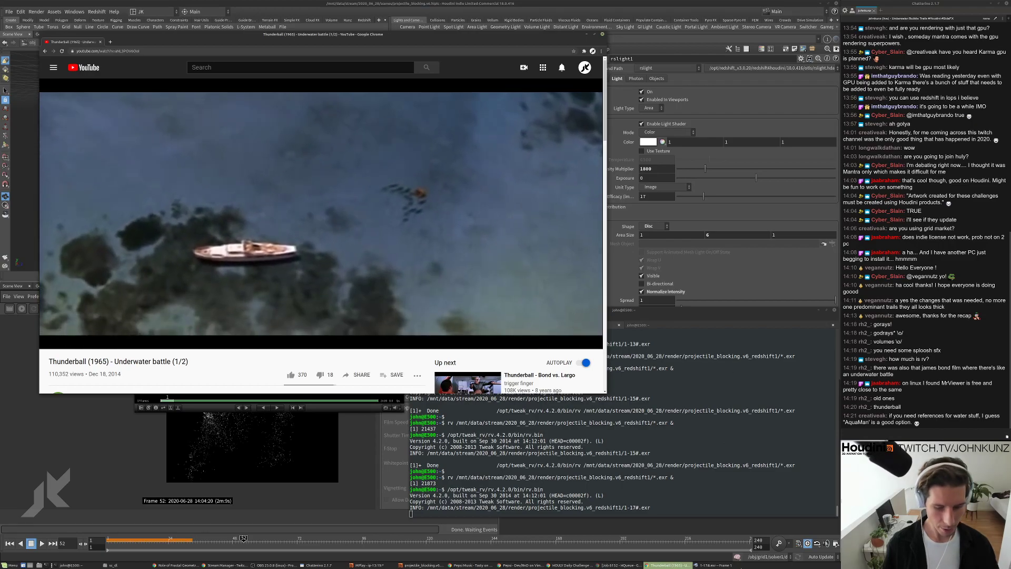
Bring up the RV viewer beside the reference video and play the rendered bubble sequence, fitting the full image in view
click(714, 565)
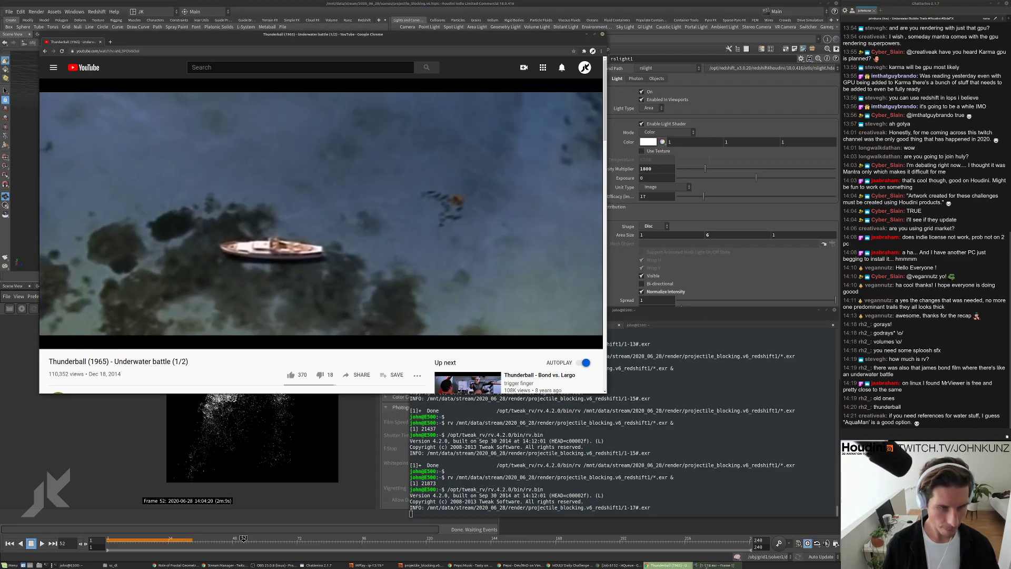
click(706, 565)
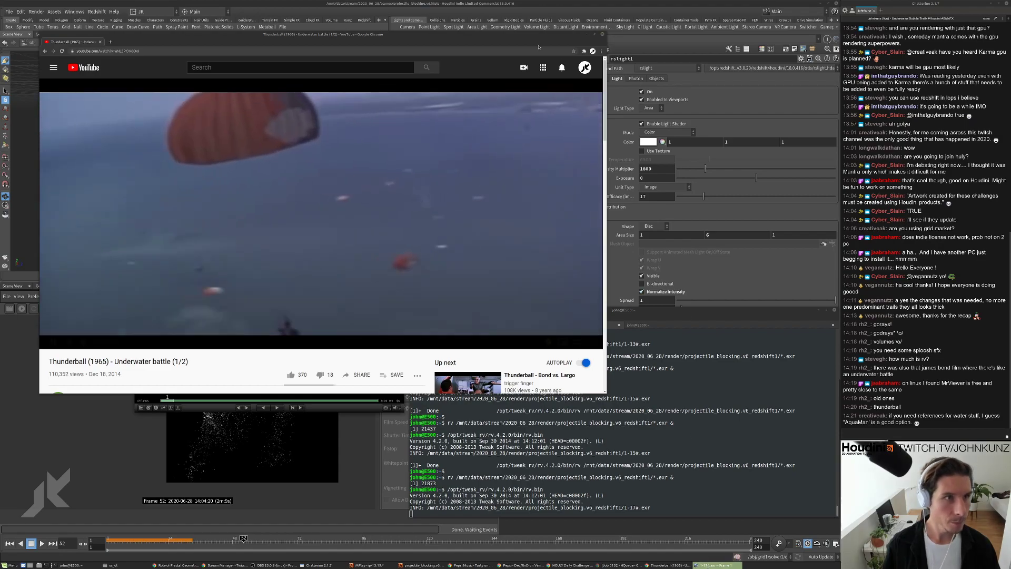
scroll(529, 35, up, 1)
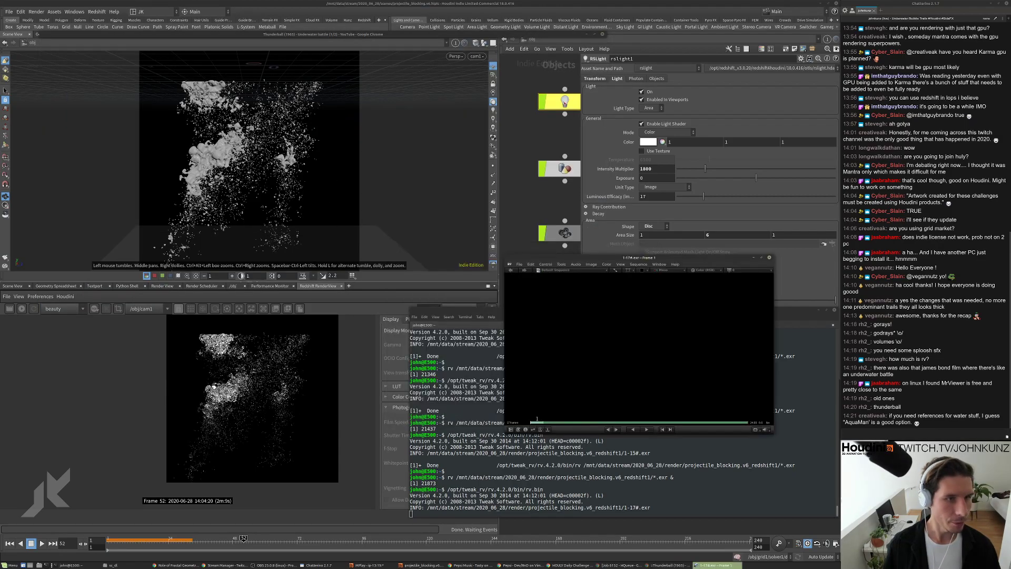
scroll(522, 37, down, 1)
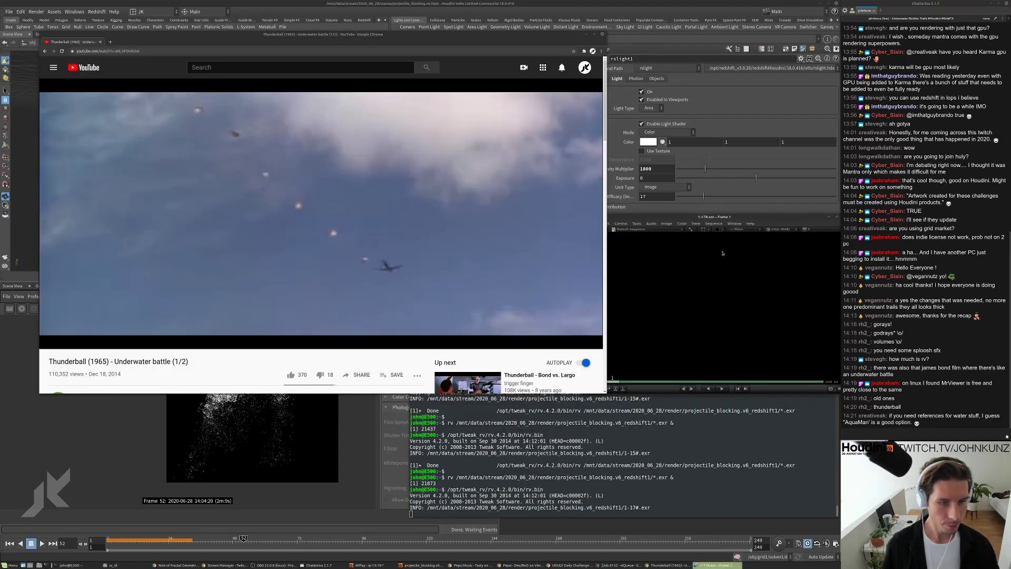
key(space)
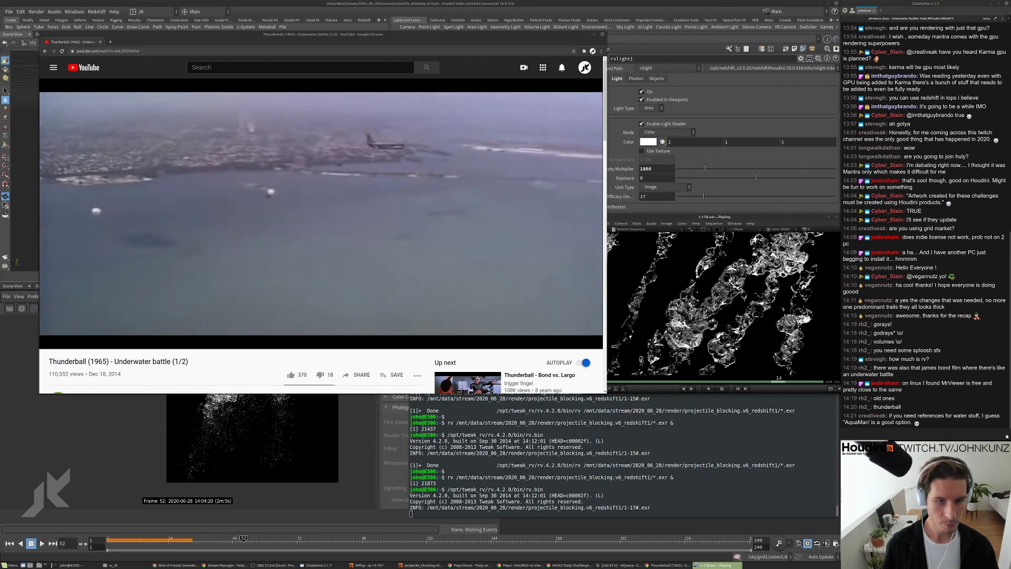
scroll(732, 312, down, 2)
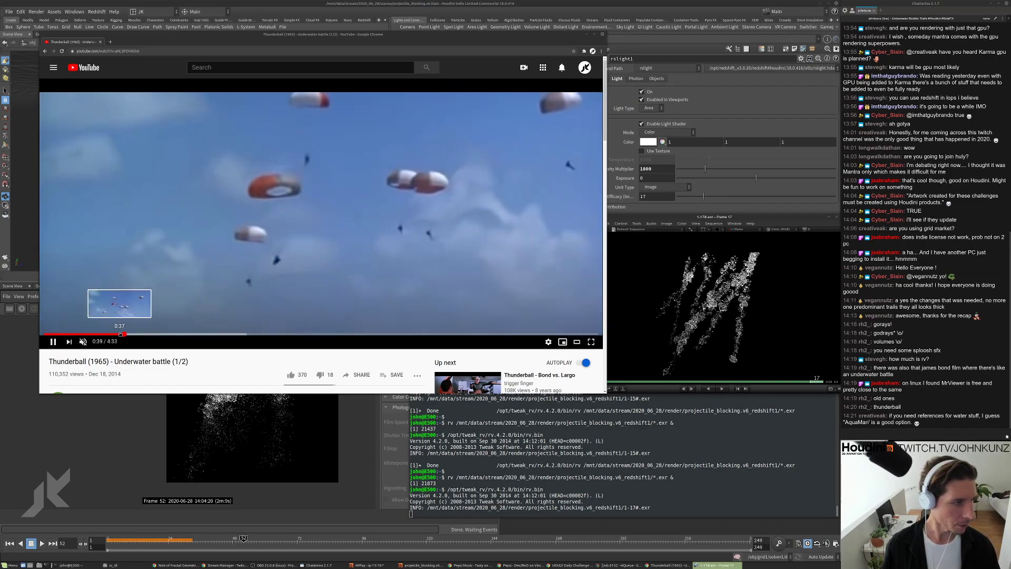
Rewind the Thunderball reference video to 0:37 and move its browser window up to free space below
click(120, 334)
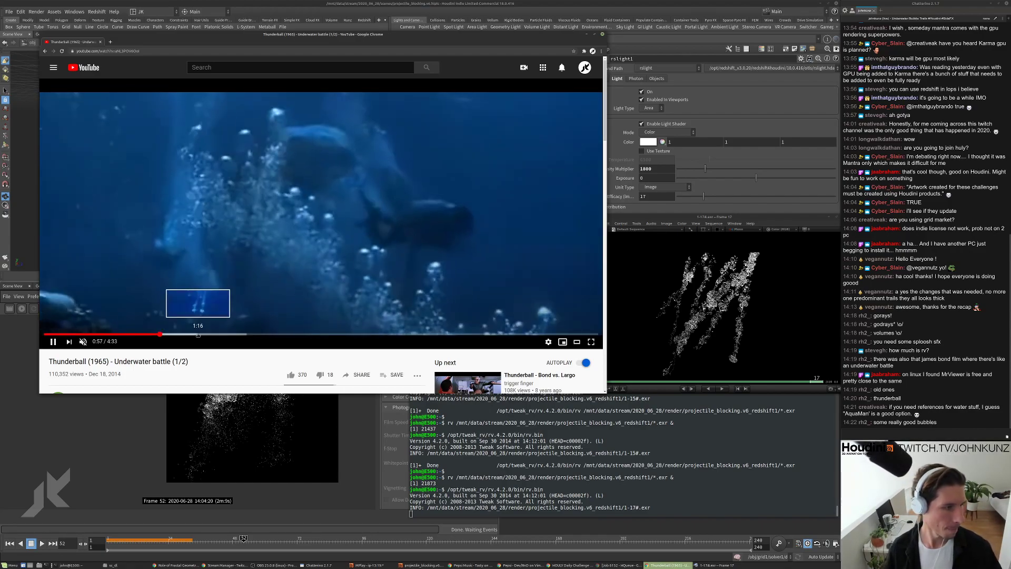
drag(325, 43, 324, 15)
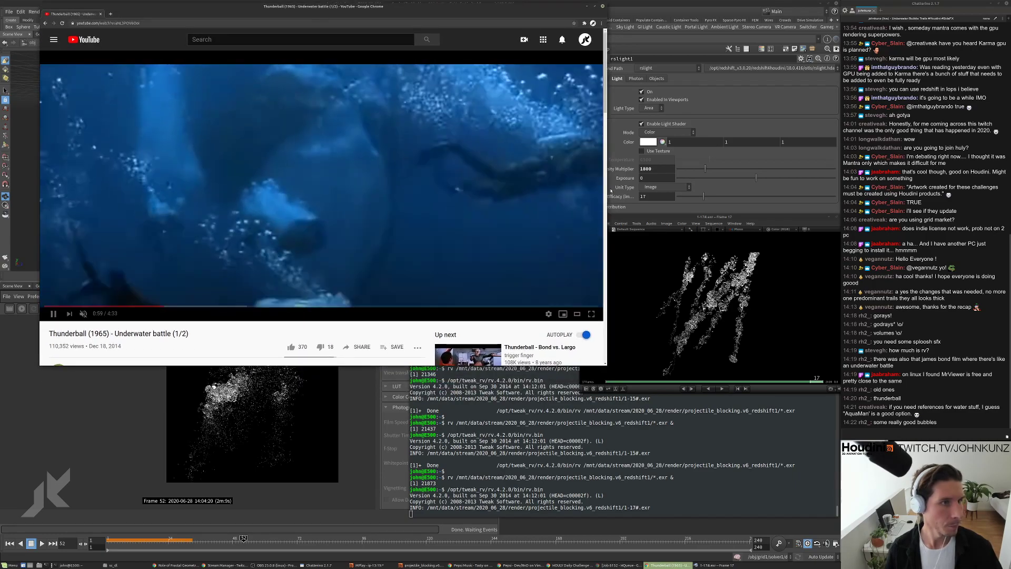
Replay the rendered sequence in RV for comparison with the reference video, and close the viewer
click(654, 219)
key(space)
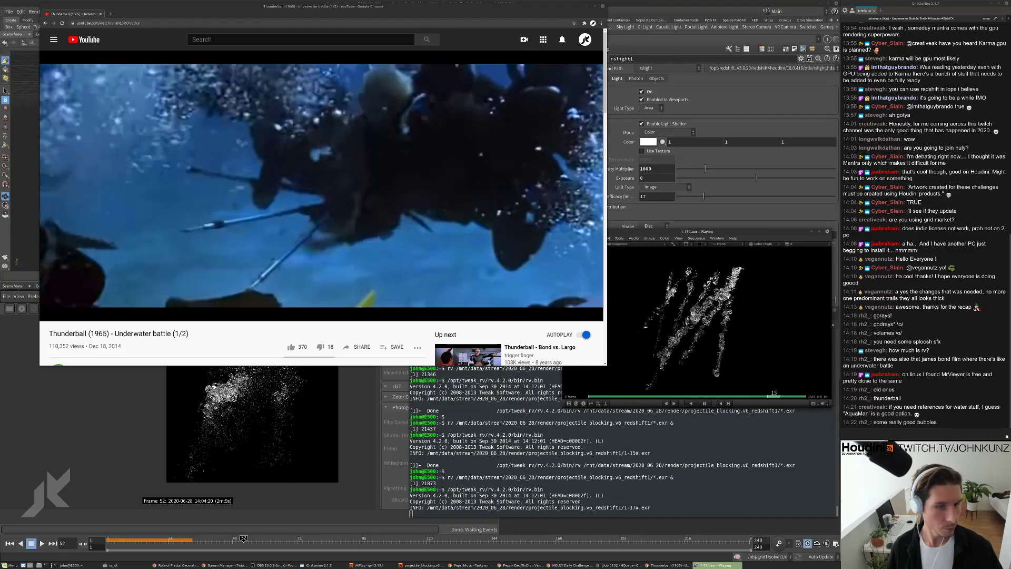
click(828, 232)
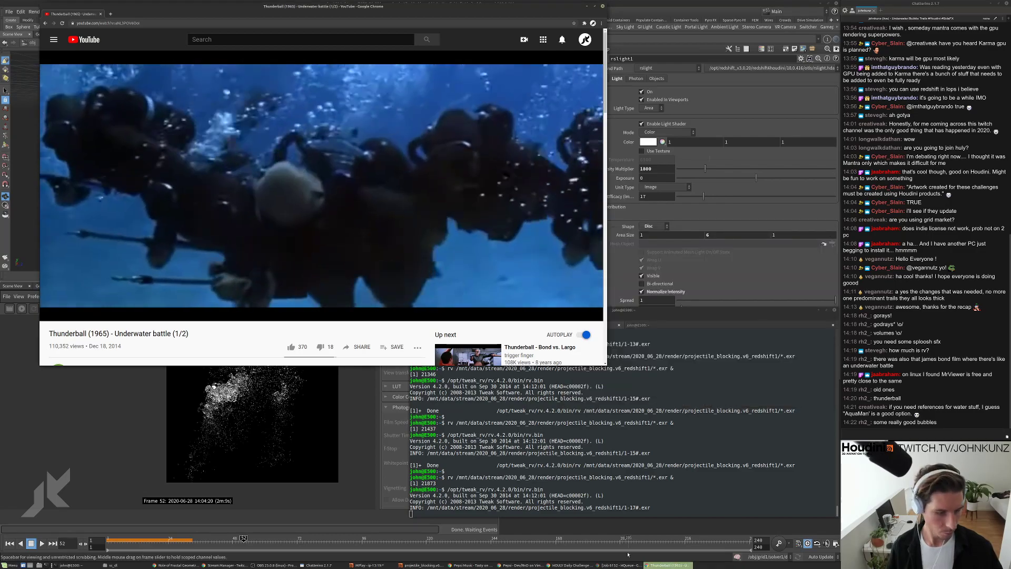
Bring up the HQueue job page, move it below the reference video, and check the status of the redshift1 render frames
click(620, 566)
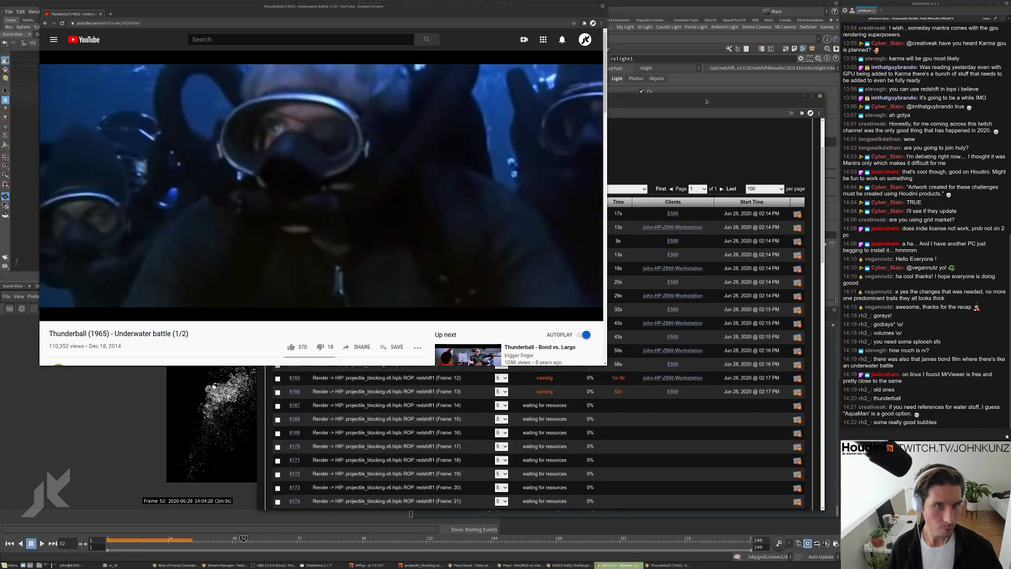
drag(705, 96, 706, 210)
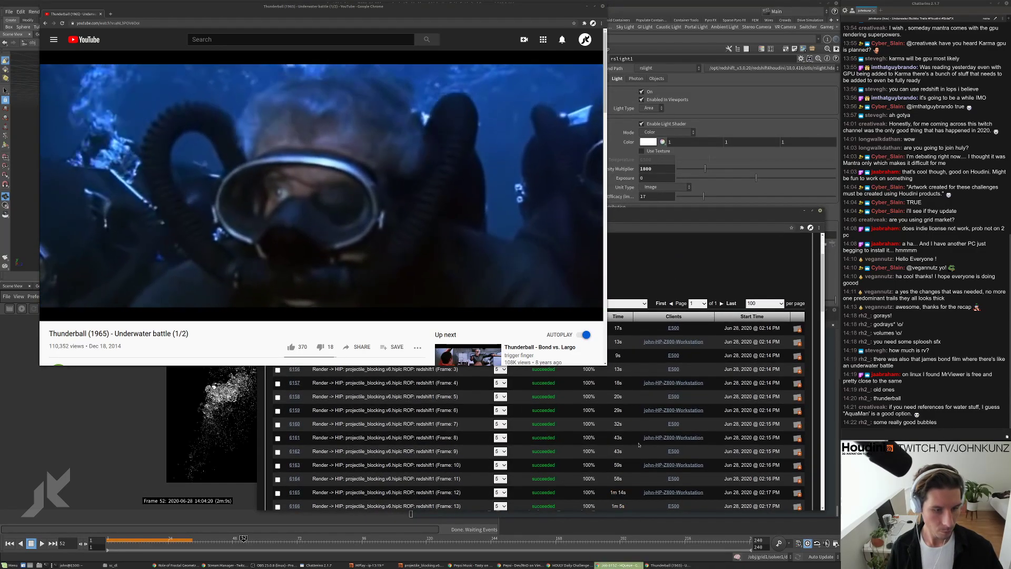
scroll(638, 445, down, 5)
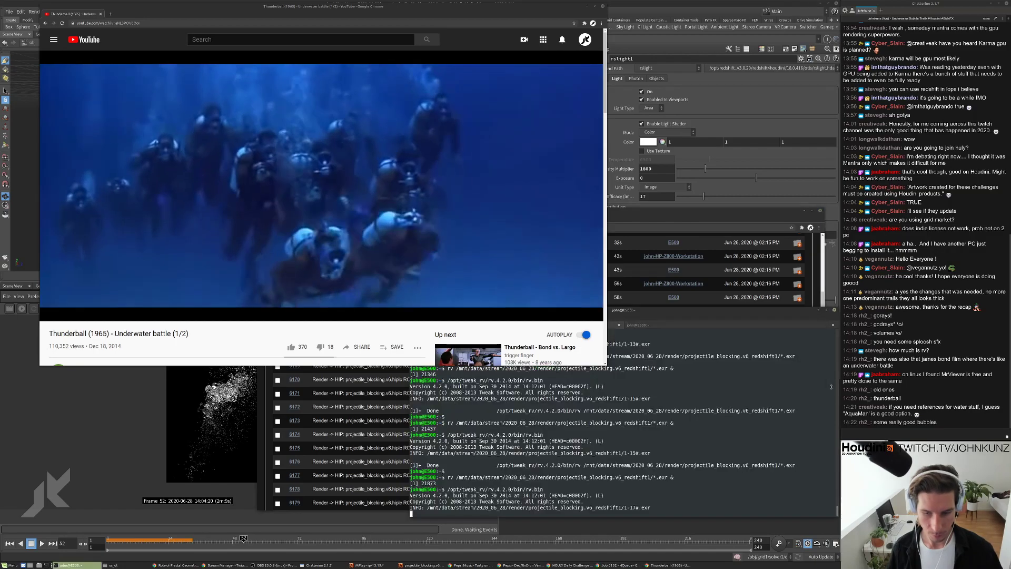
Rerun the rv command in the terminal on the projectile_blocking.v6_redshift1 EXR files, play the sequence, and close the viewer
click(833, 385)
key(Up)
key(Return)
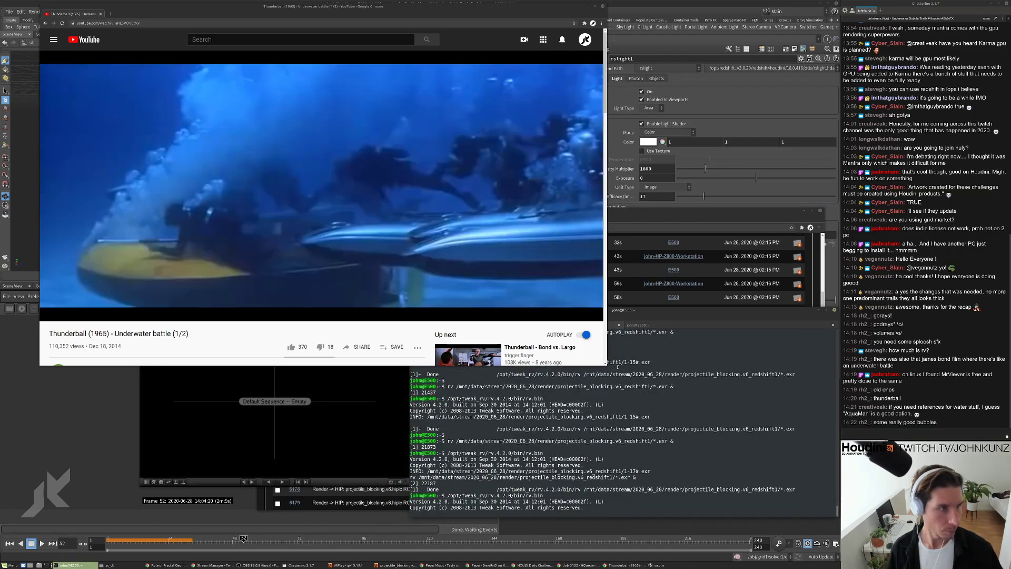
key(space)
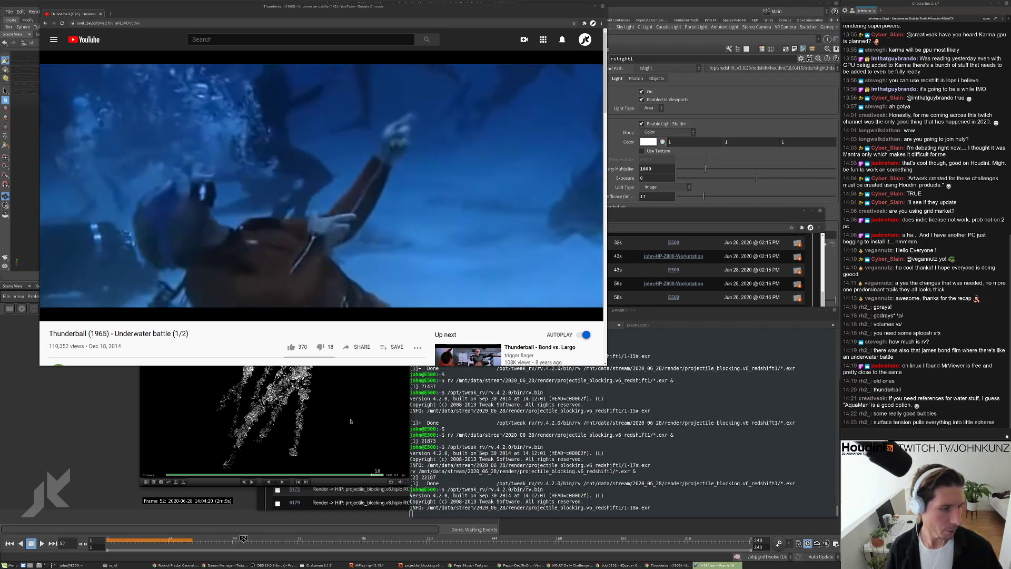
right_click(726, 565)
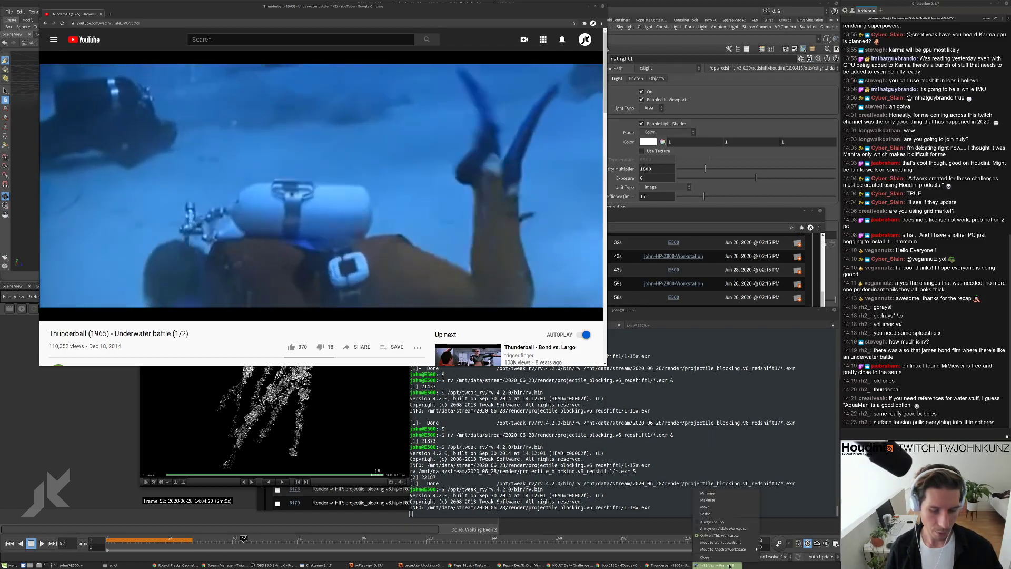
click(720, 562)
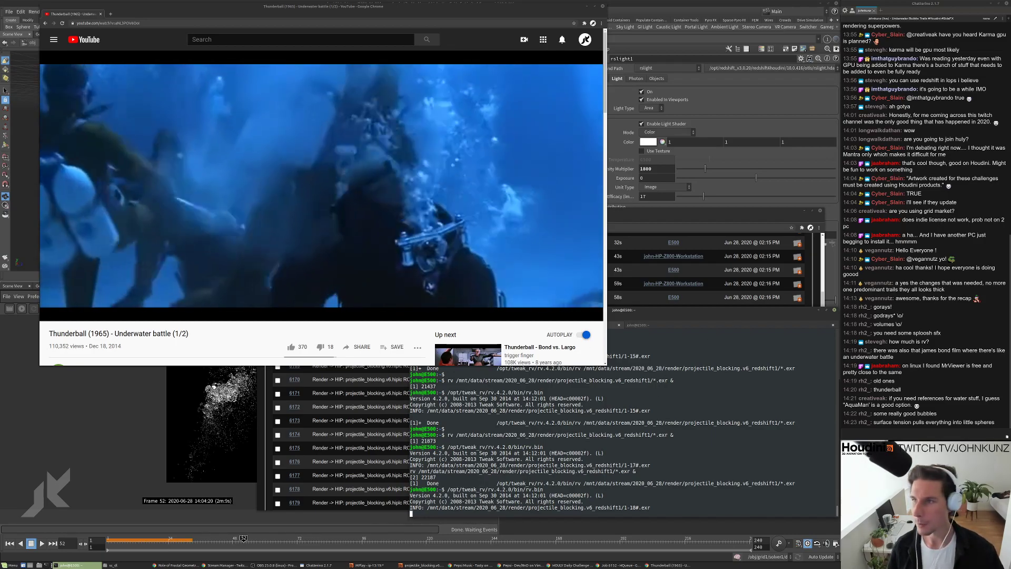
Open a new browser tab, and relaunch RV from the terminal on projectile_blocking.v6_redshift1/*.exr to load the newest rendered frames
key(ctrl+t)
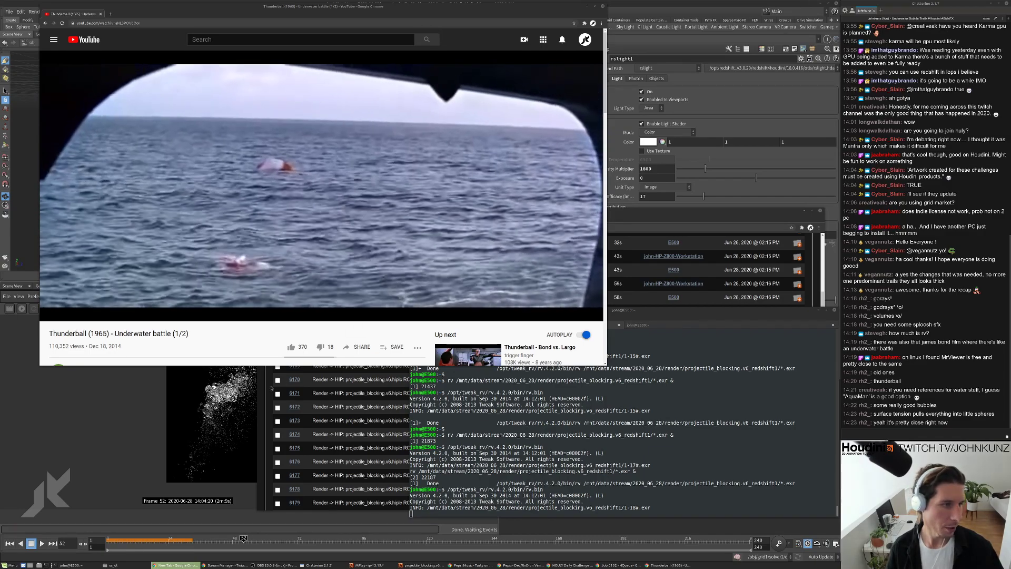
click(535, 470)
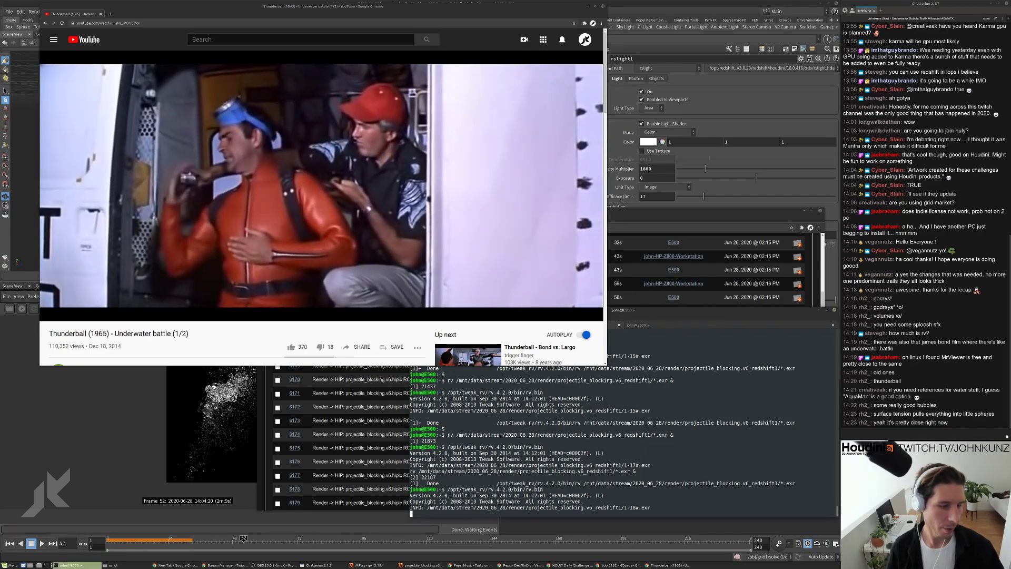
key(Return)
key(Up)
key(Return)
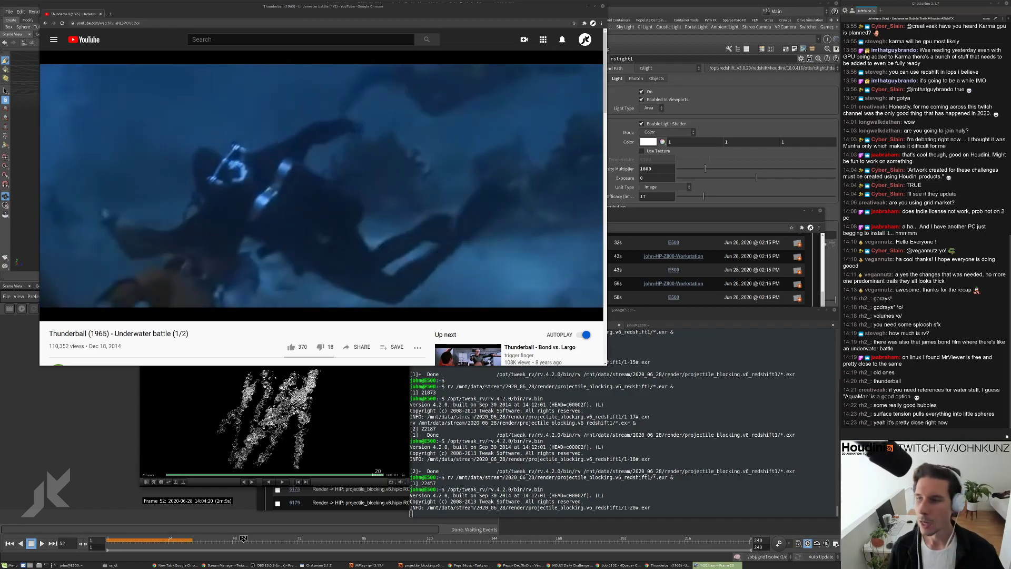
Bring the Houdini help page "How to make bubbles" on screen in place of the reference video, rolling up the YouTube window
key(alt+Tab)
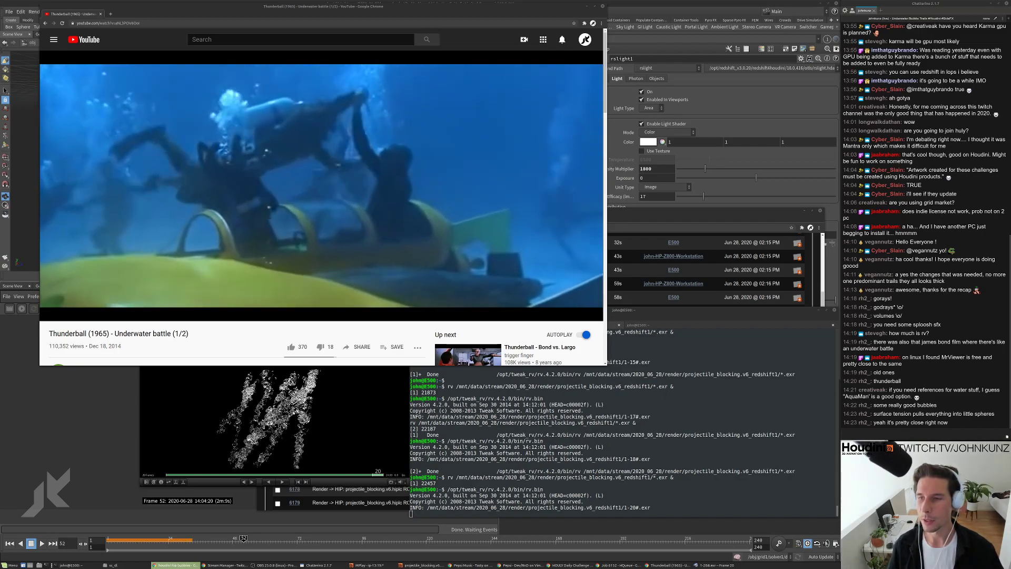
drag(1000, 61, 714, 100)
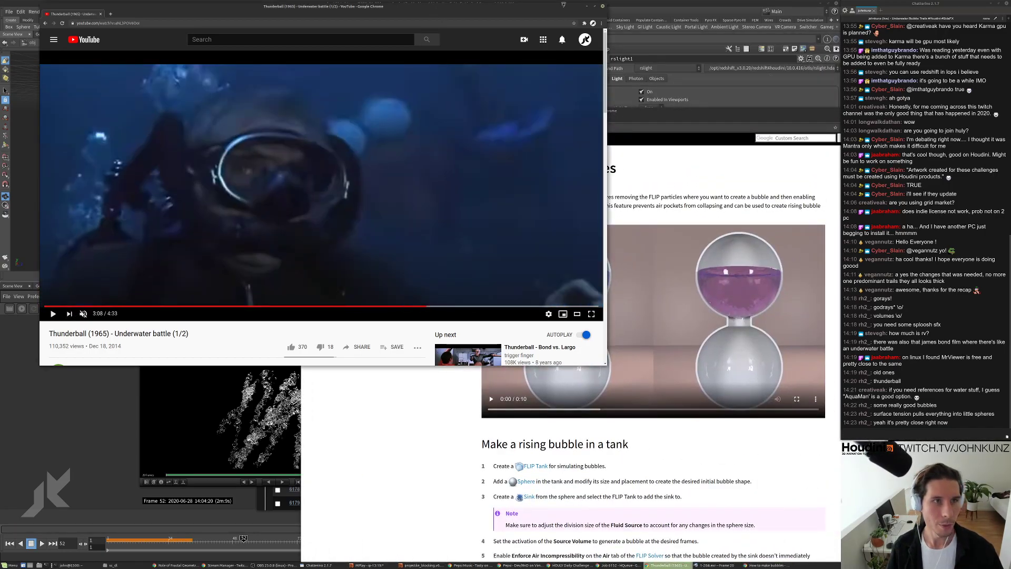
double_click(562, 6)
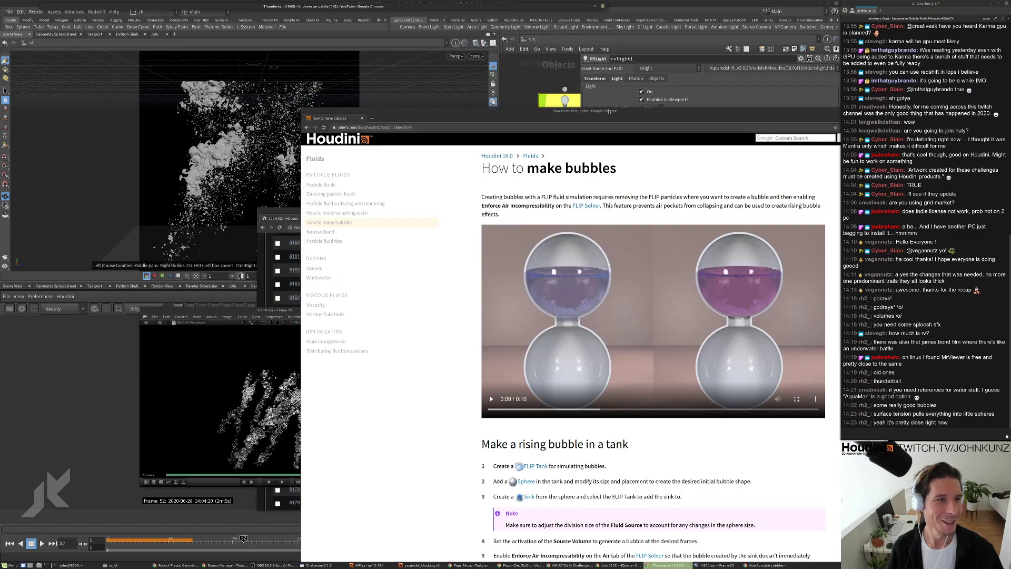
drag(631, 130, 495, 51)
Play the bubble demo video on the help page and pause it to study the air incompressibility comparison
click(382, 340)
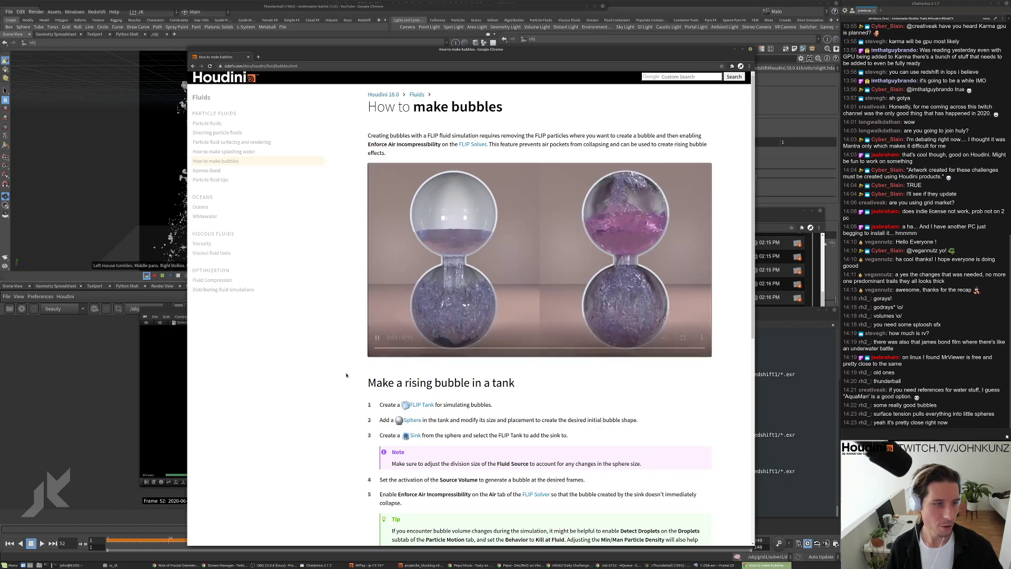
click(588, 269)
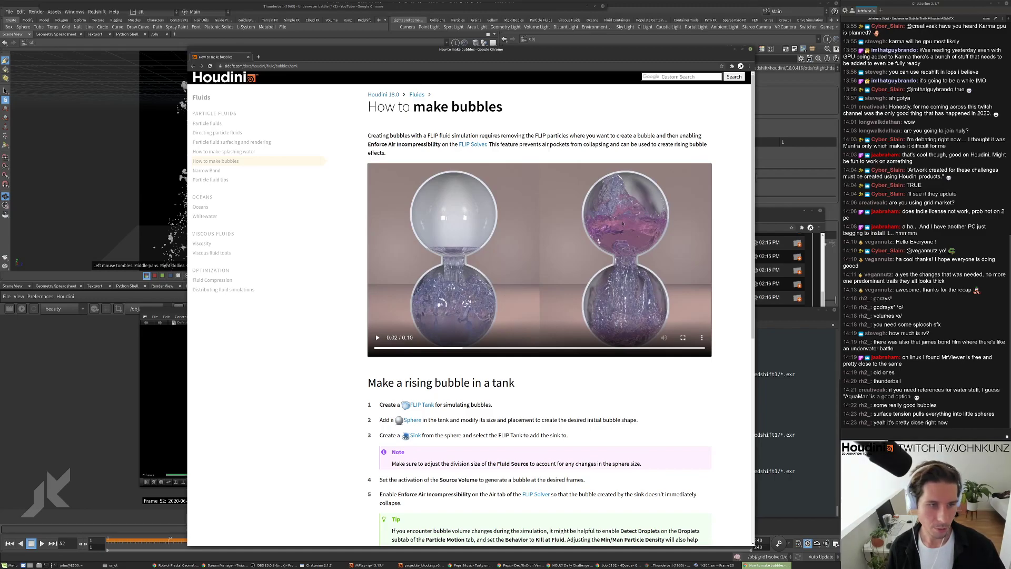
click(377, 338)
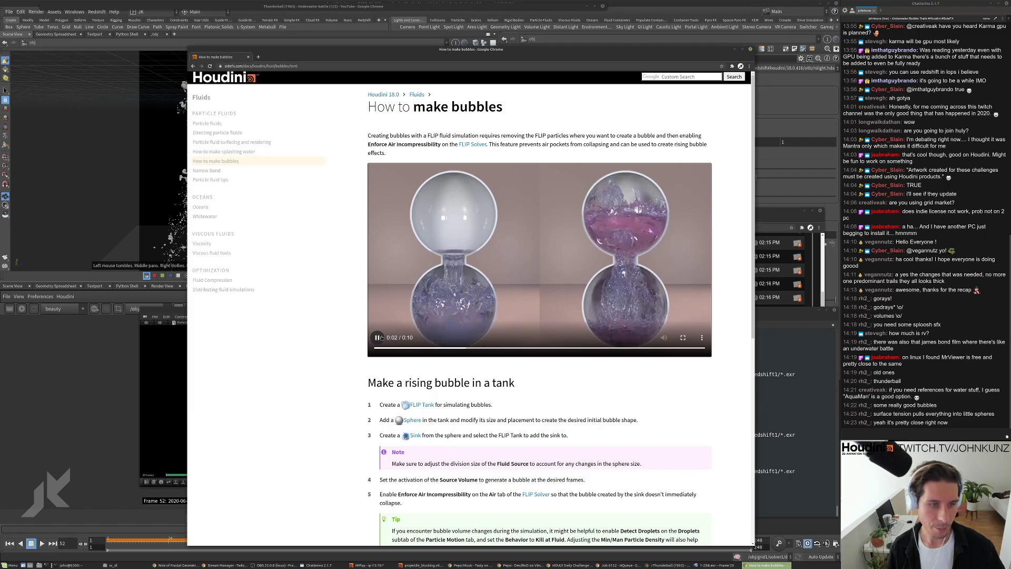
click(377, 338)
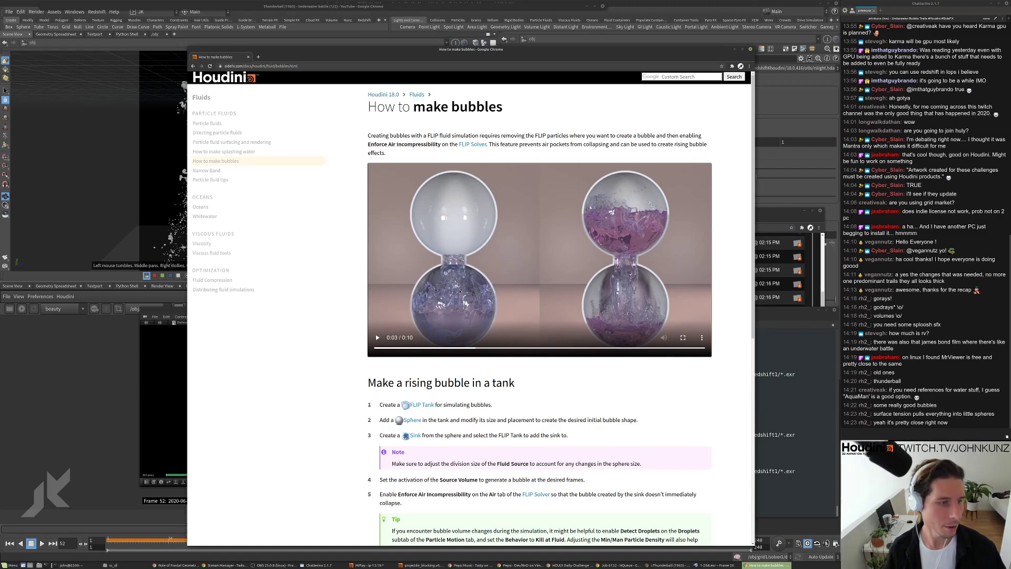
Switch back to Houdini and close the open RV viewer
key(alt+Tab)
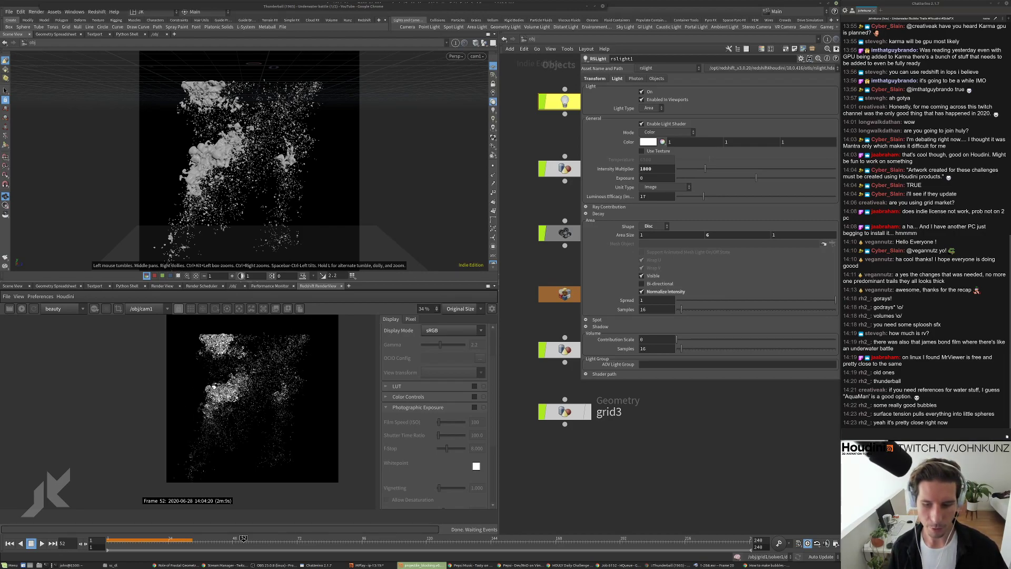
click(701, 565)
click(404, 311)
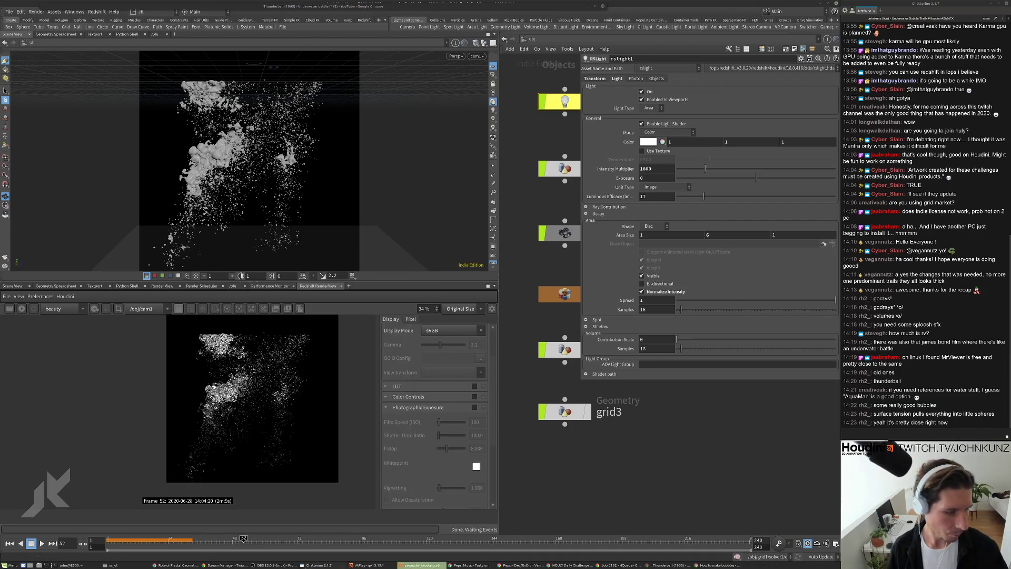
Rerun the last rv command in the terminal to load the updated redshift1 EXR sequence, and play it
click(73, 565)
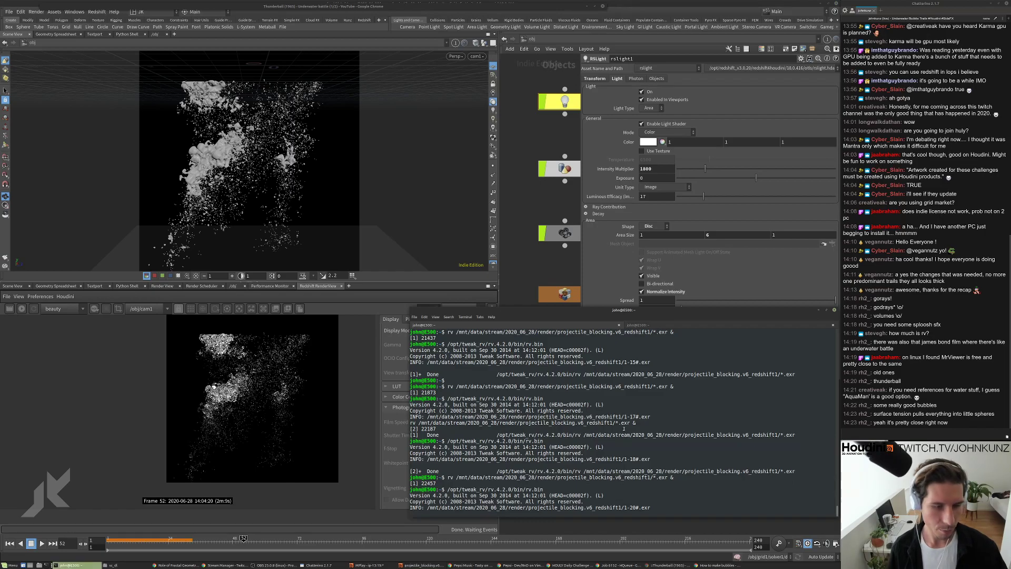
key(Return)
key(Up)
key(Return)
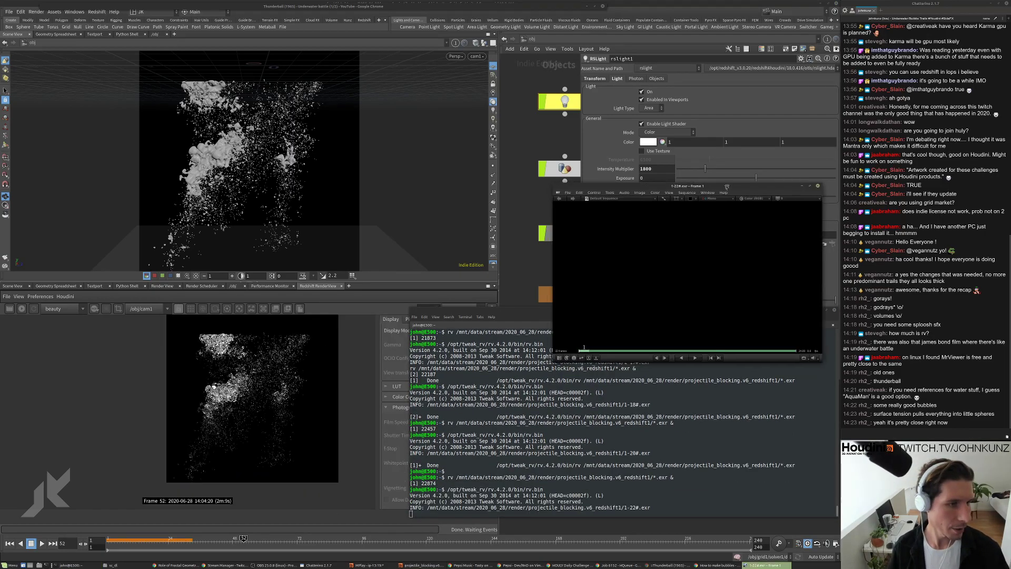
key(space)
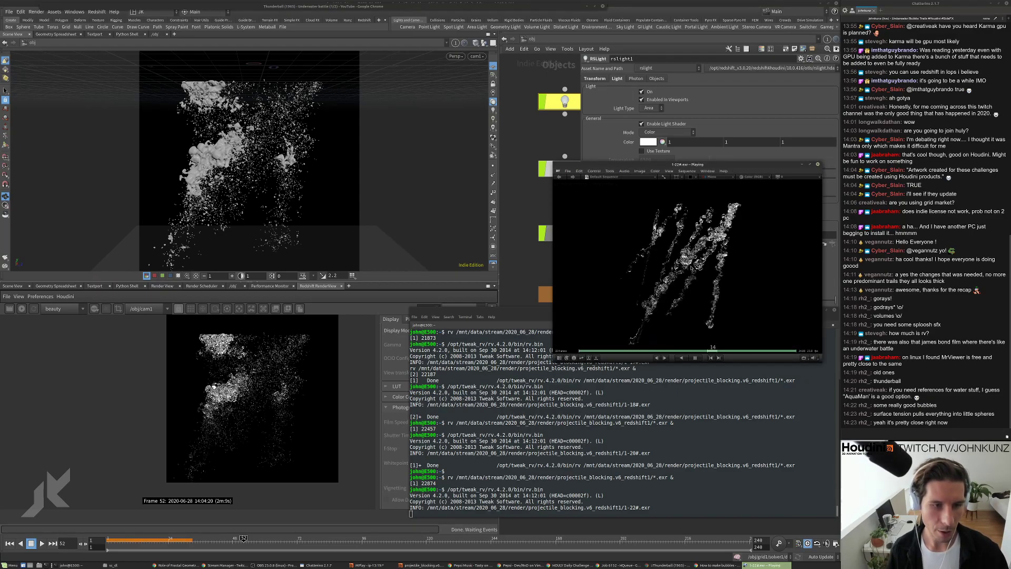
Make the RV window taller, scrub through the rendered bubble frames, and resume playback
drag(626, 361, 626, 429)
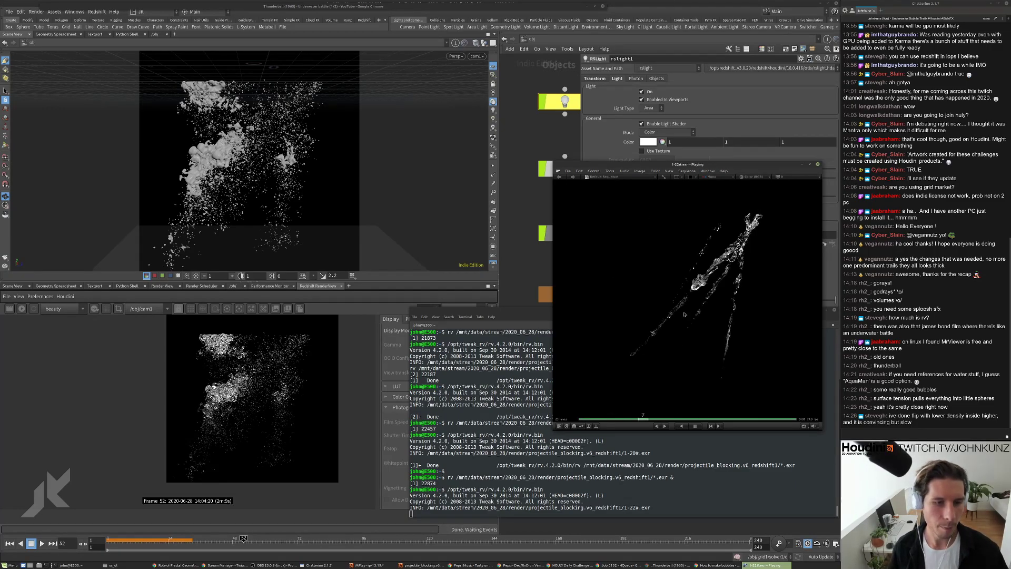
key(space)
drag(738, 308, 787, 298)
drag(709, 318, 809, 307)
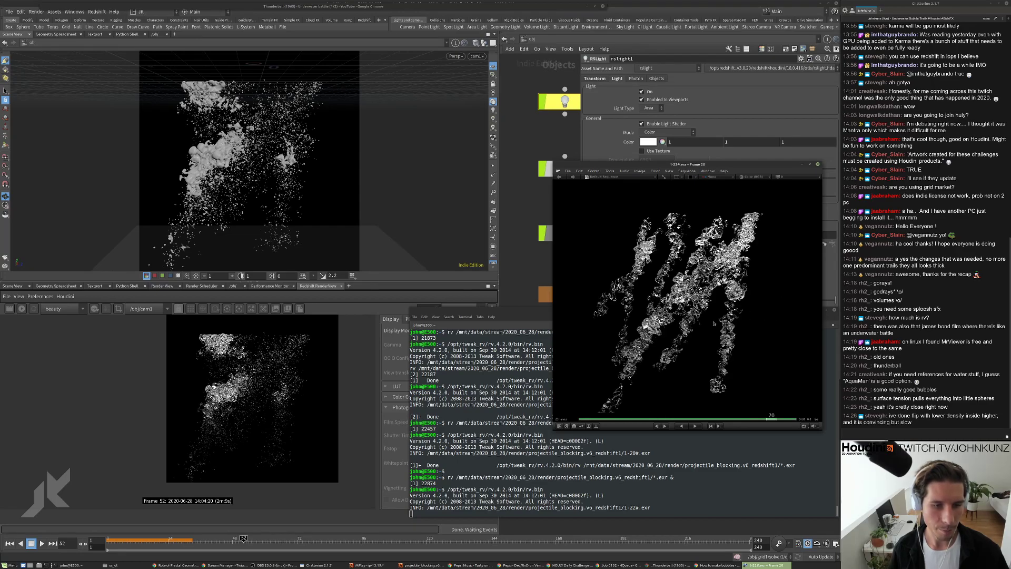
key(space)
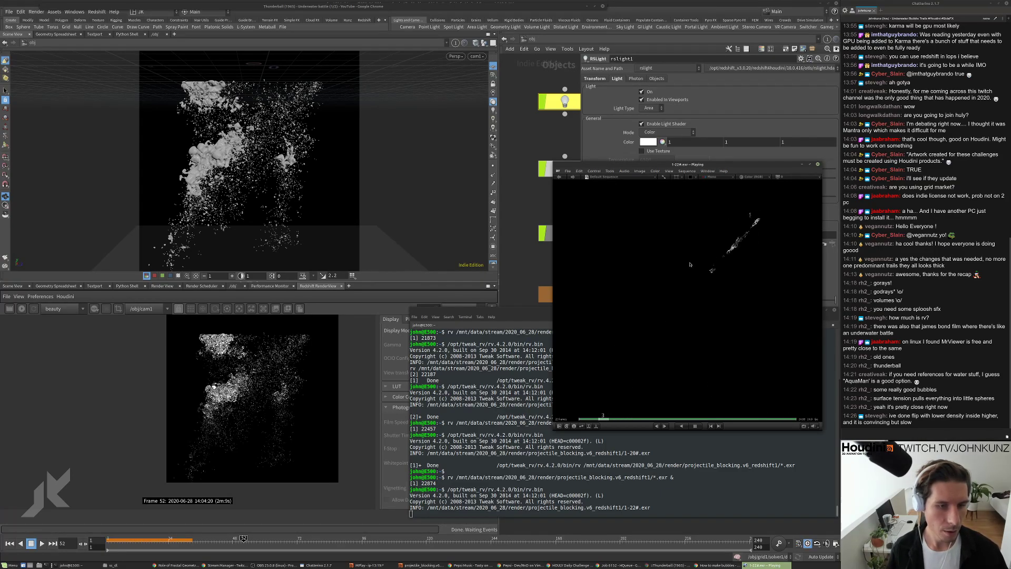
Pause the render sequence on frame 22 and zoom in on the bubble clusters, toggling the alpha and color channels to inspect their detail
key(space)
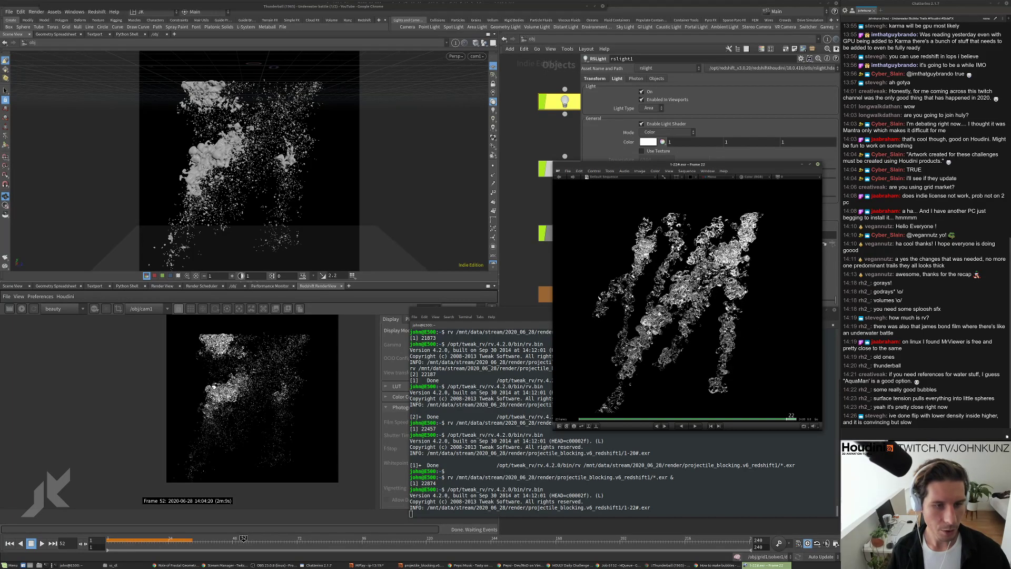
scroll(618, 226, up, 4)
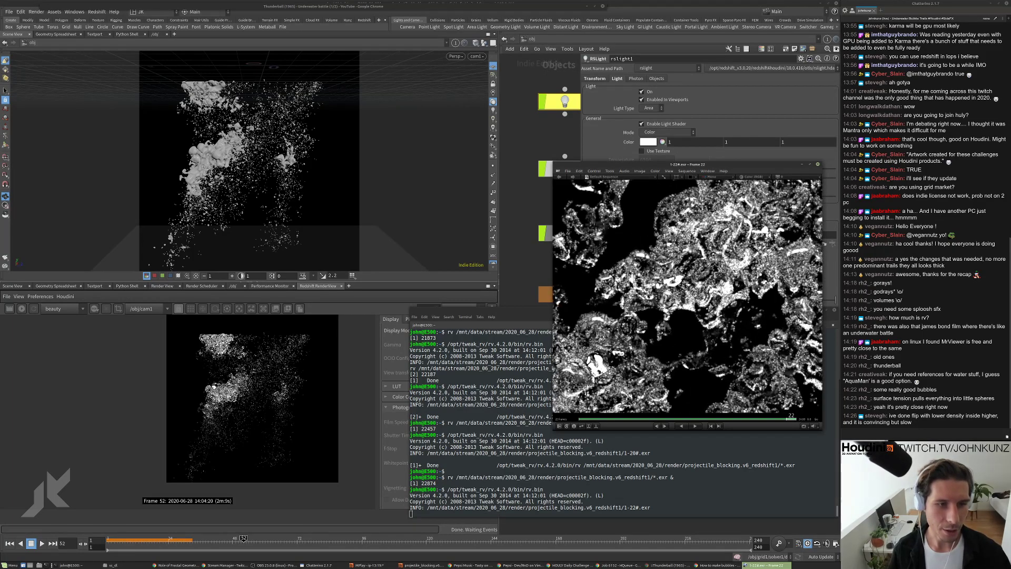
middle_drag(708, 235, 689, 242)
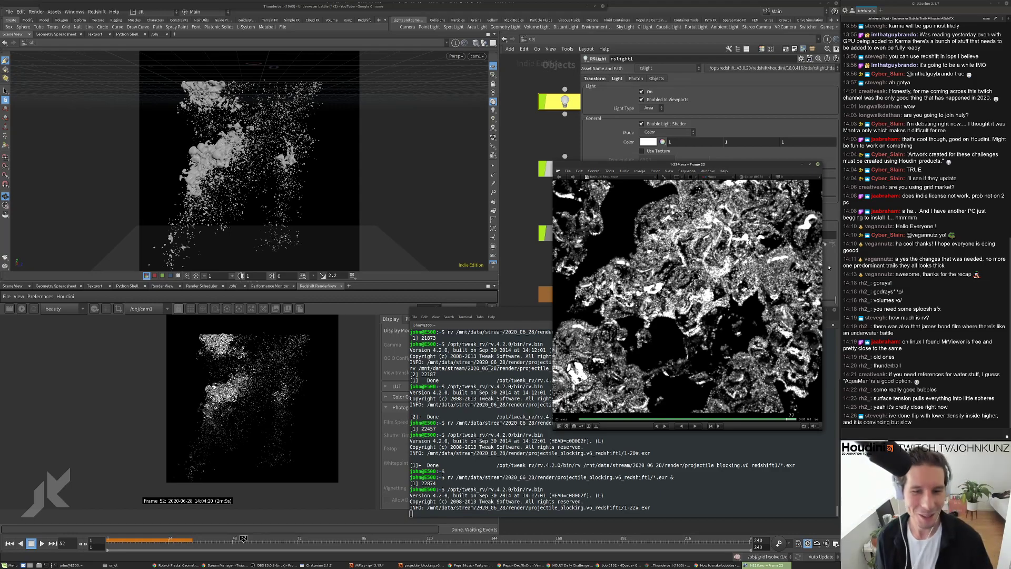
scroll(790, 263, down, 2)
mouse_move(792, 258)
middle_down()
mouse_move(775, 258)
mouse_move(770, 245)
middle_up()
scroll(777, 235, up, 5)
key(a)
key(c)
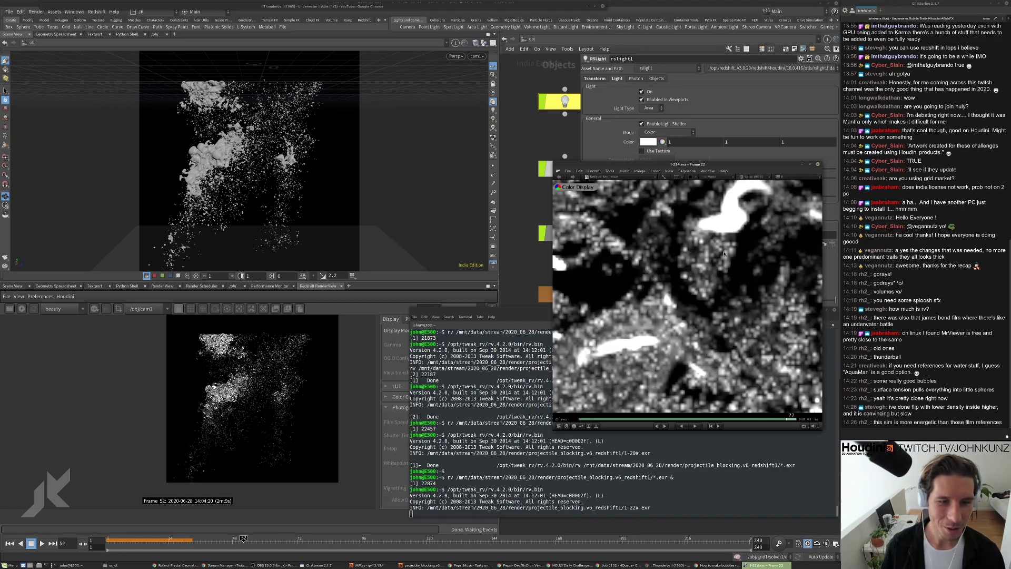
key(a)
key(c)
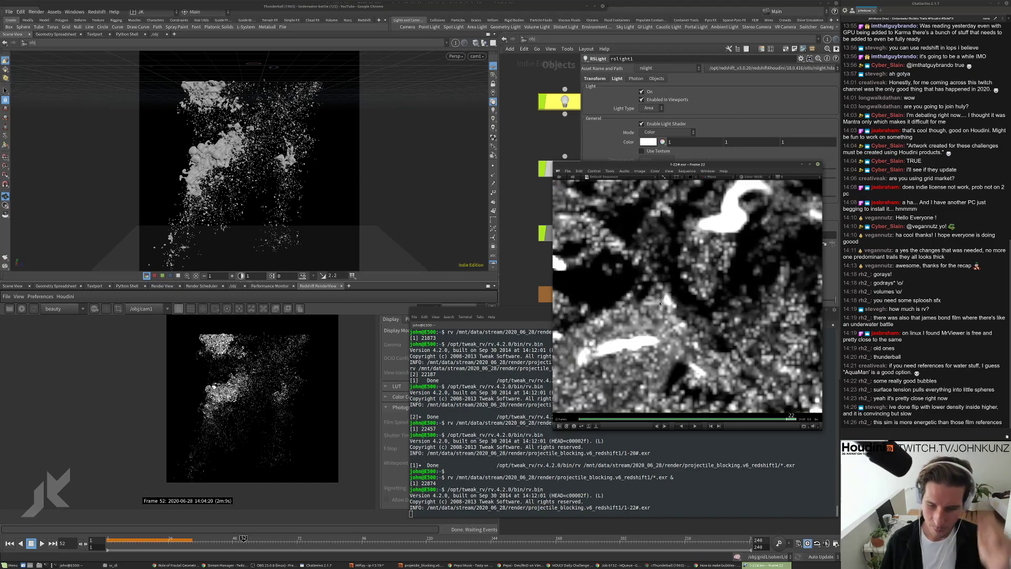
Fit the whole image in view, scrub back to the early frames, and replay the bubble trails up to frame 22
key(f)
drag(740, 316, 657, 314)
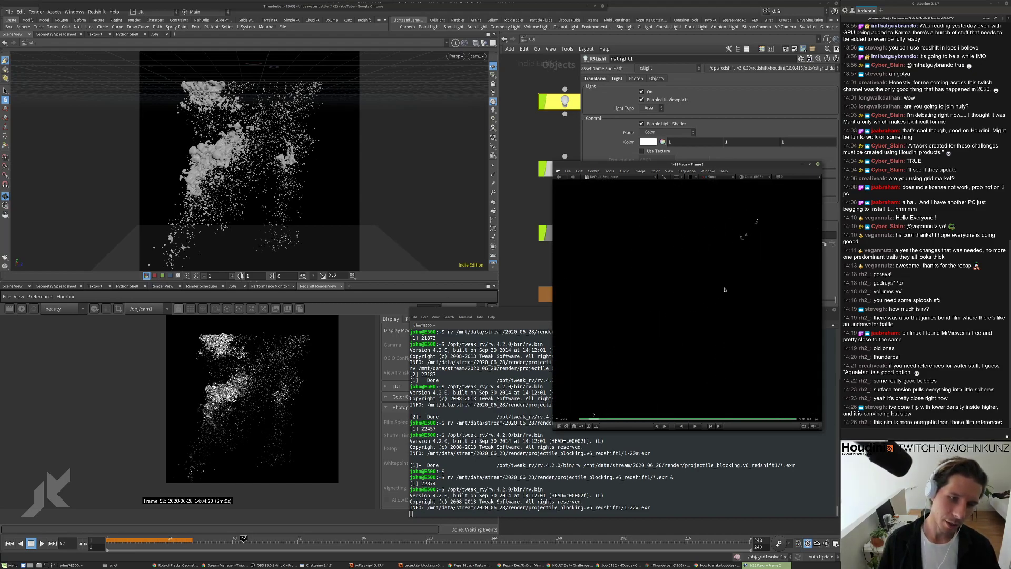
key(space)
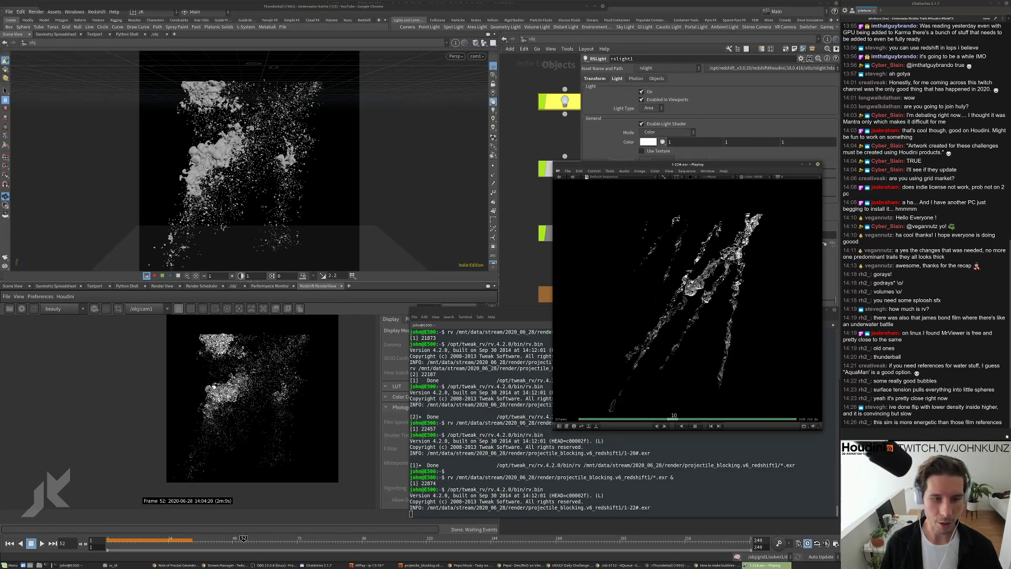
key(space)
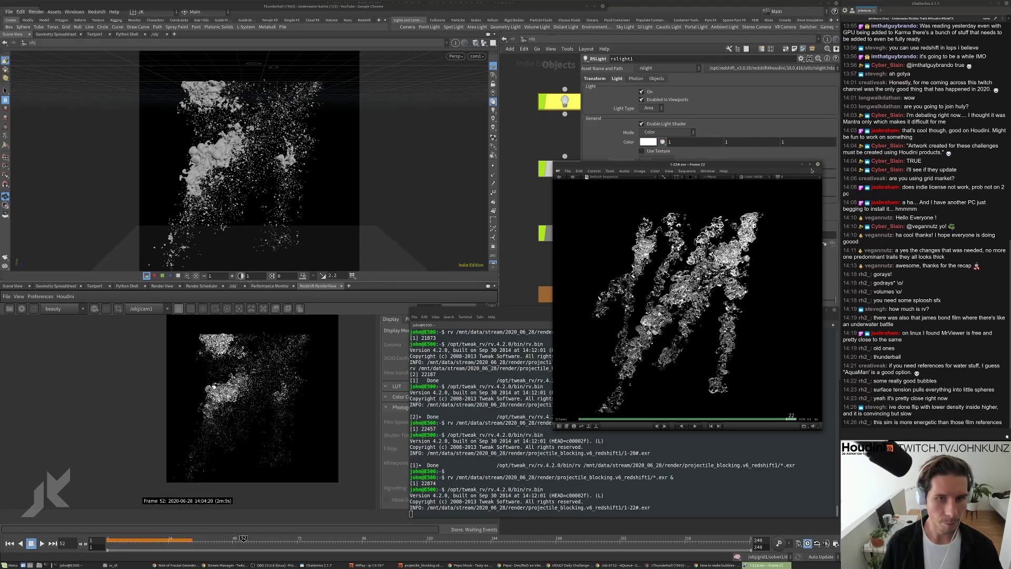
Close the RV viewer and narrow the parameter overlay so the object node names are visible in Houdini
key(q)
click(569, 234)
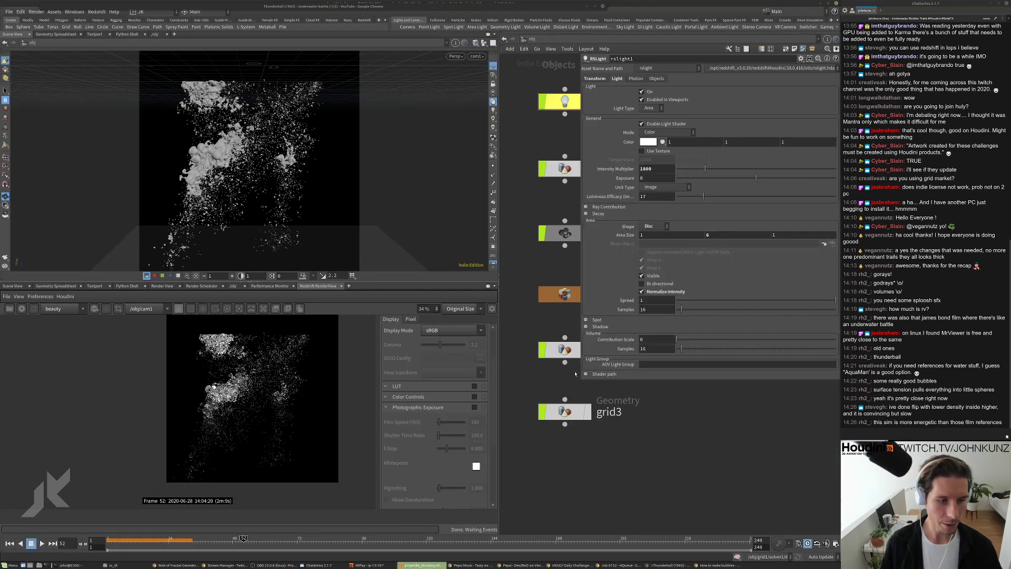
drag(582, 379, 660, 377)
scroll(713, 447, down, 2)
middle_drag(703, 420, 659, 437)
scroll(573, 324, up, 2)
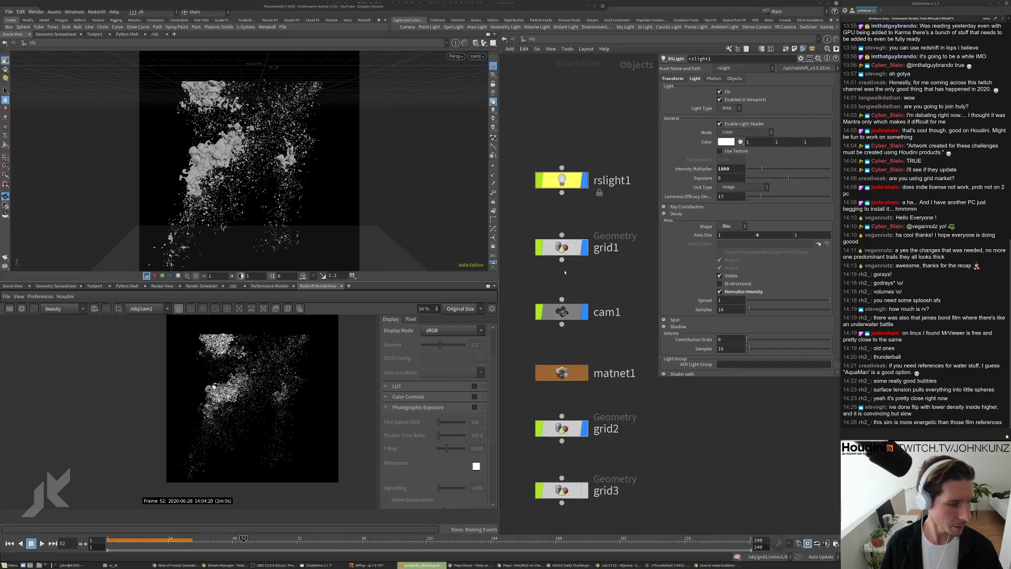
Enter the grid1 geometry network from the first frame, then select and display the fog_to_sdf node at frame 26
key(ctrl+Up)
double_click(562, 247)
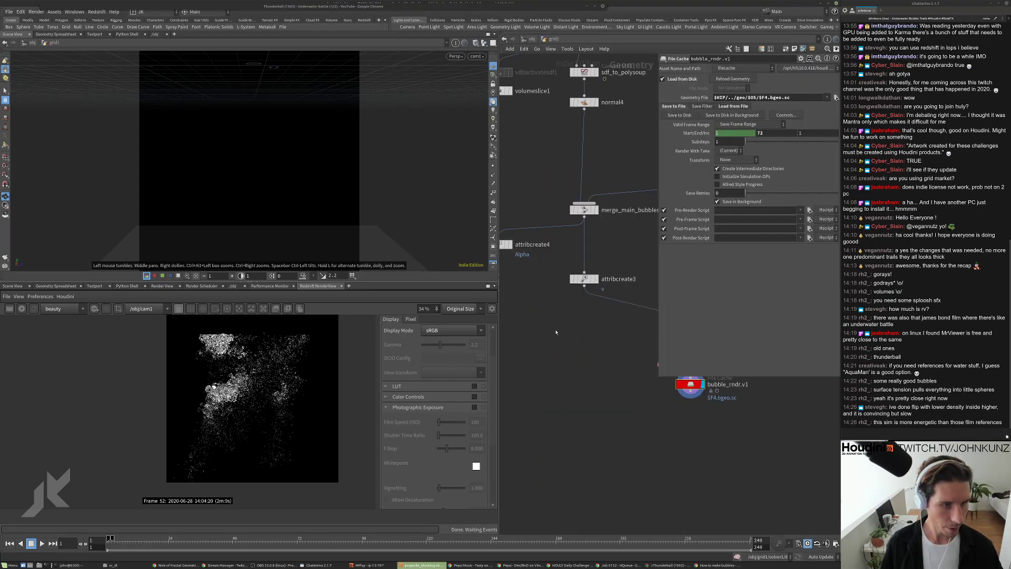
middle_drag(567, 172, 562, 222)
scroll(563, 222, up, 2)
click(559, 240)
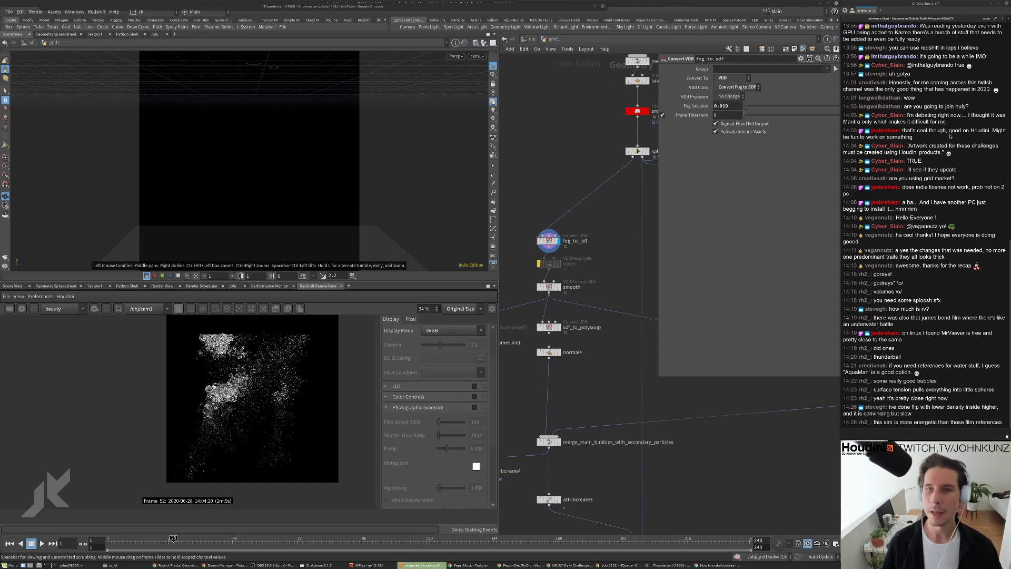
scroll(544, 241, up, 2)
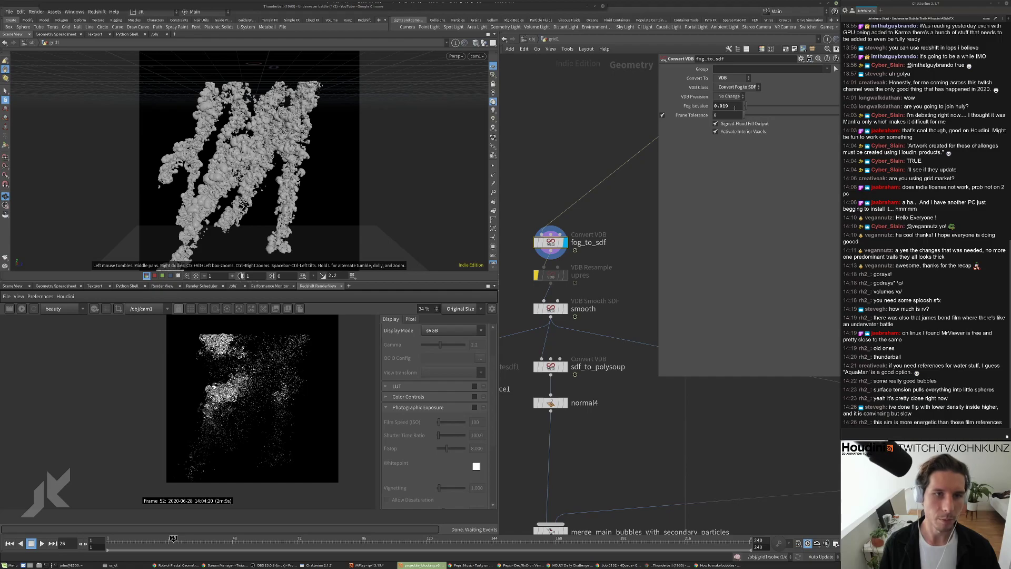
Try a fog isovalue of 0.025 on fog_to_sdf, then set it to 0.075
drag(730, 107, 723, 108)
text(25)
key(Return)
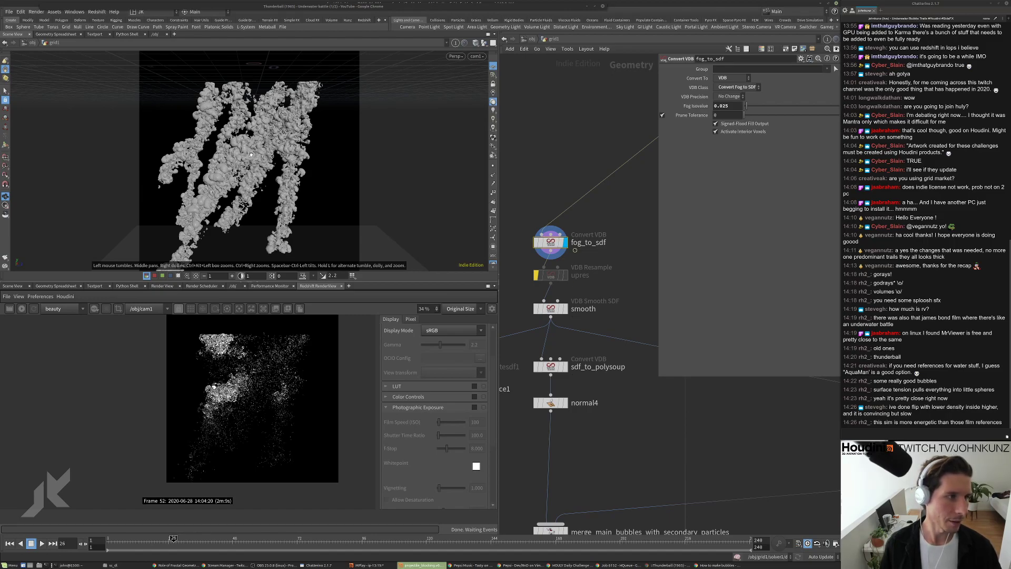
drag(731, 107, 721, 107)
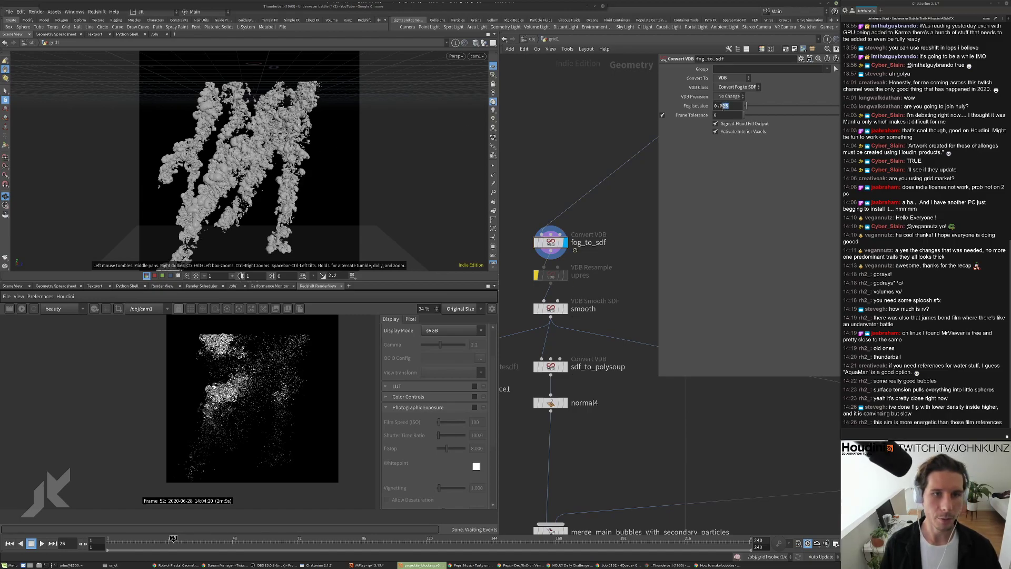
text(75)
key(Return)
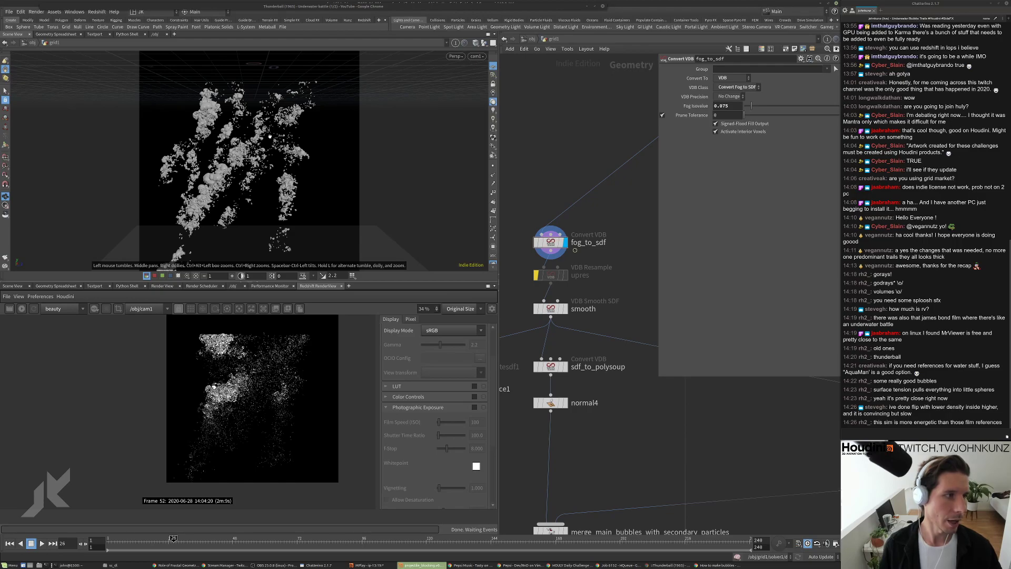
Return to the first frame and set the density scale of scatter3 to 60000
scroll(588, 213, down, 4)
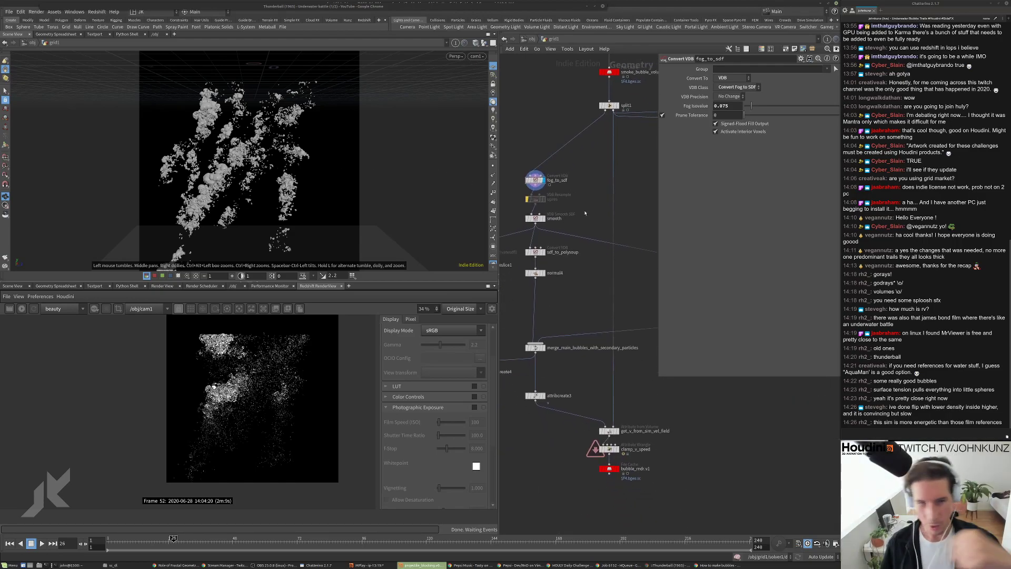
scroll(588, 275, down, 3)
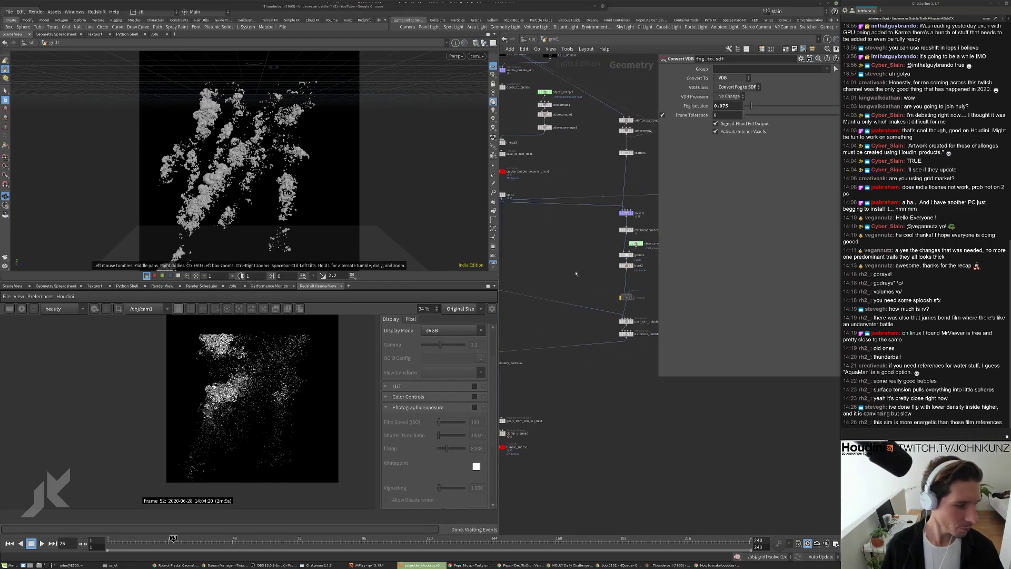
middle_drag(576, 274, 576, 251)
key(ctrl+Up)
scroll(618, 159, up, 5)
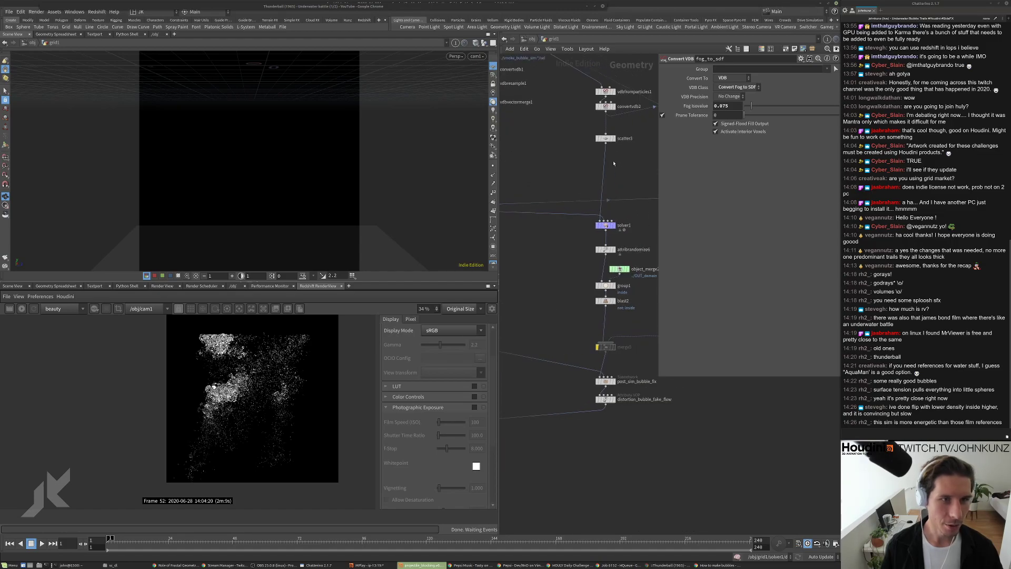
click(603, 132)
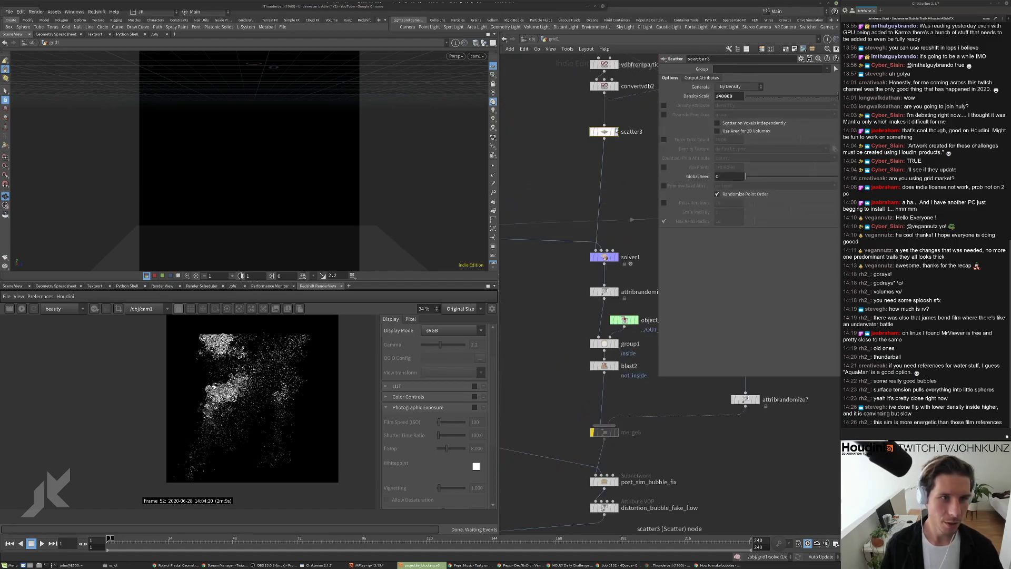
double_click(724, 96)
text(60000)
key(Return)
middle_drag(641, 187, 629, 122)
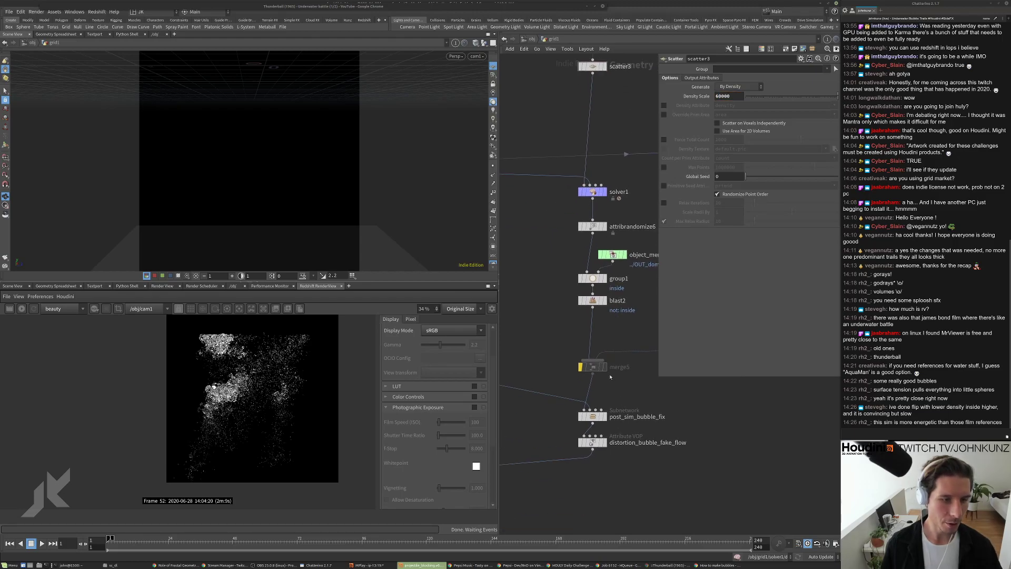
Display merge5, play the particle simulation to frame 43, and check the node's point information
click(603, 366)
key(Up)
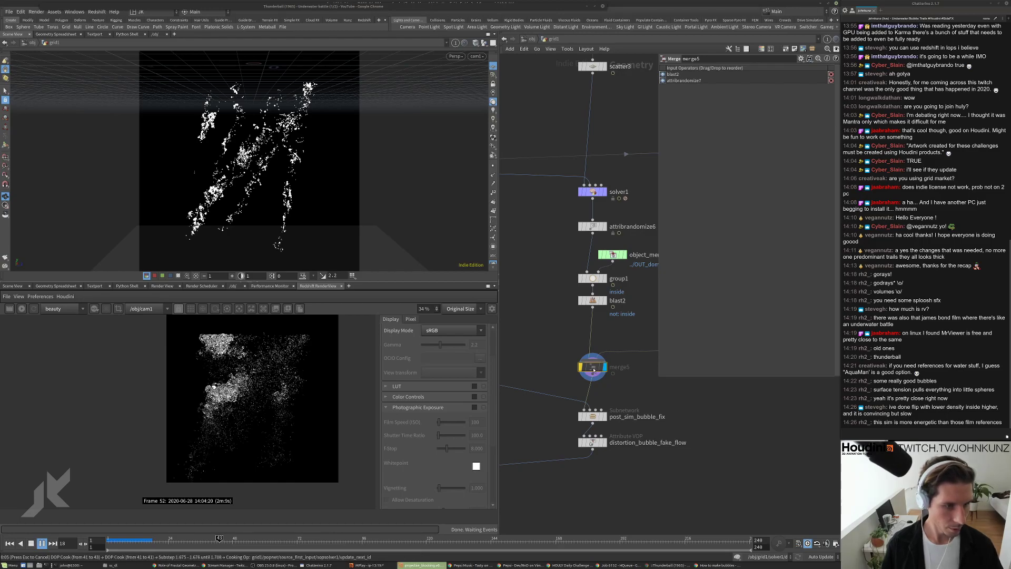
middle_click(594, 370)
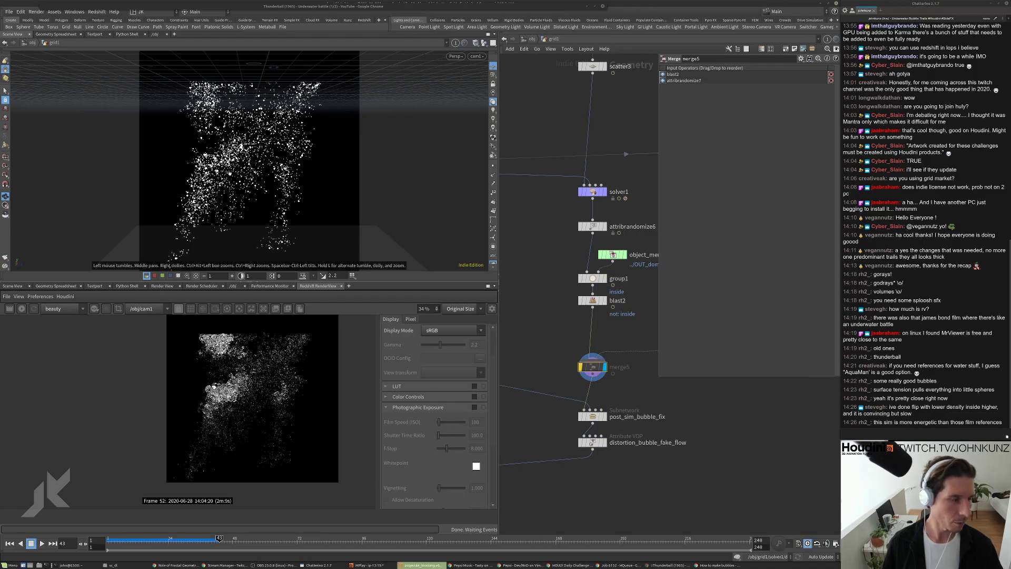
middle_click(592, 367)
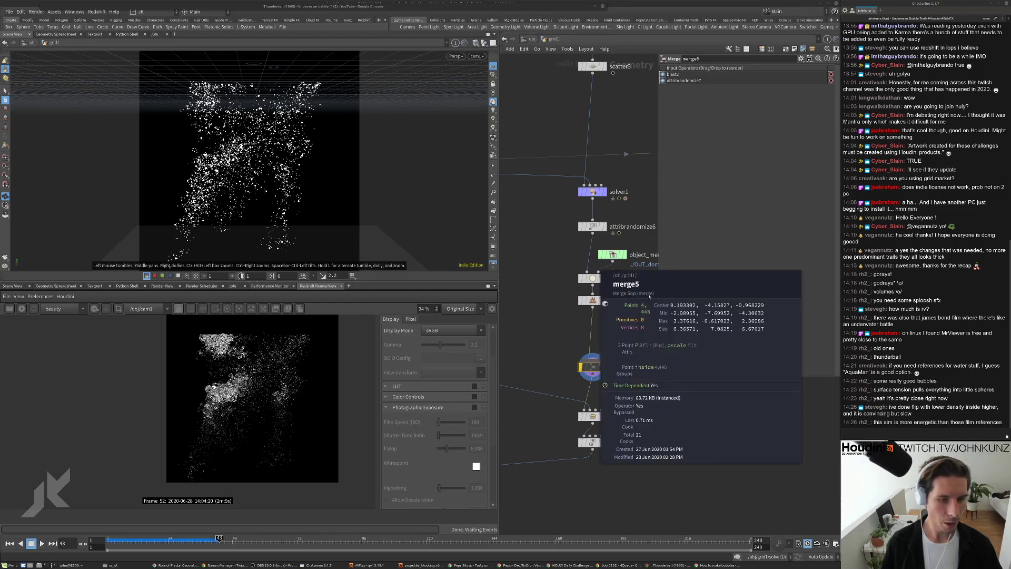
Insert a PolySoup node after distortion_bubble_fake_flow in the secondary bubble branch and move to frame 24
scroll(671, 438, down, 5)
middle_drag(580, 436, 614, 428)
key(ctrl+Up)
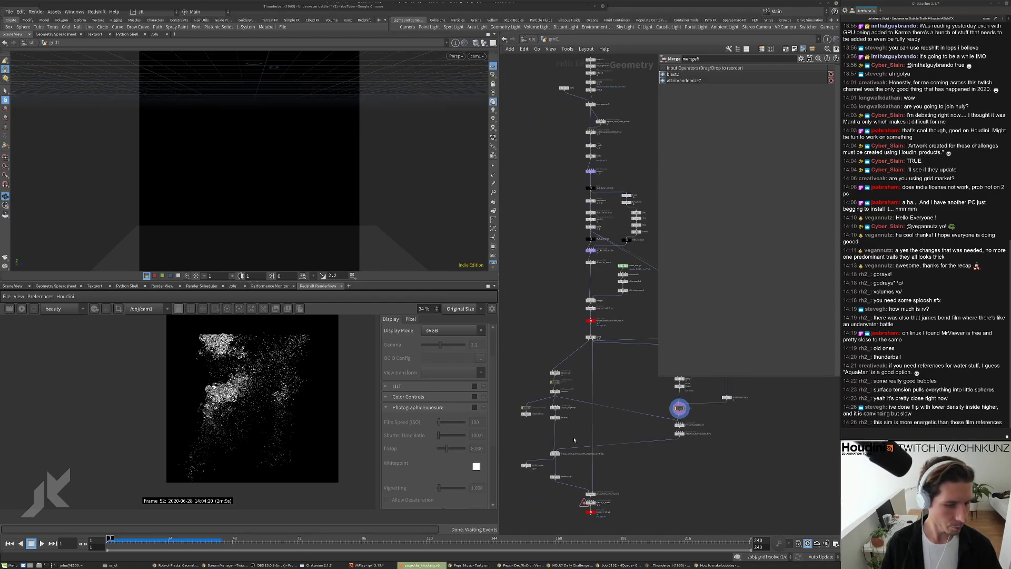
scroll(574, 439, up, 5)
scroll(546, 314, down, 3)
scroll(684, 425, up, 3)
key(Tab)
text(s)
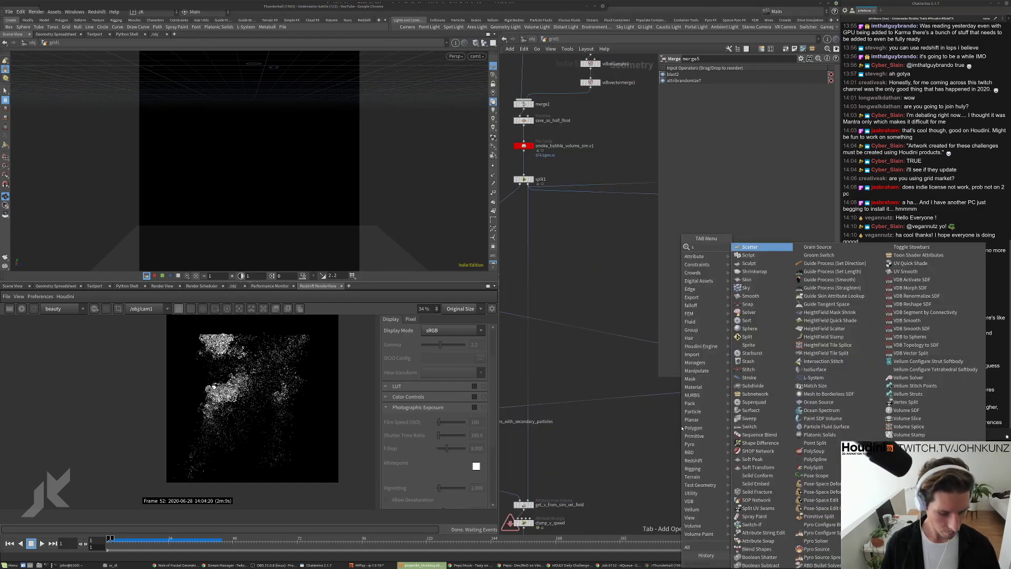
text(ub)
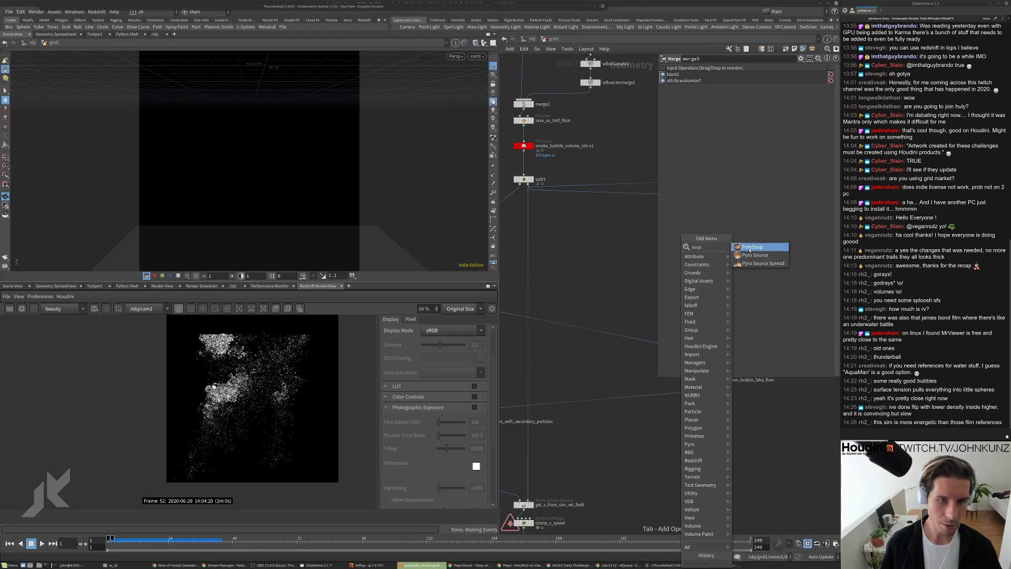
click(750, 247)
click(708, 399)
middle_drag(679, 379, 597, 397)
scroll(597, 397, up, 3)
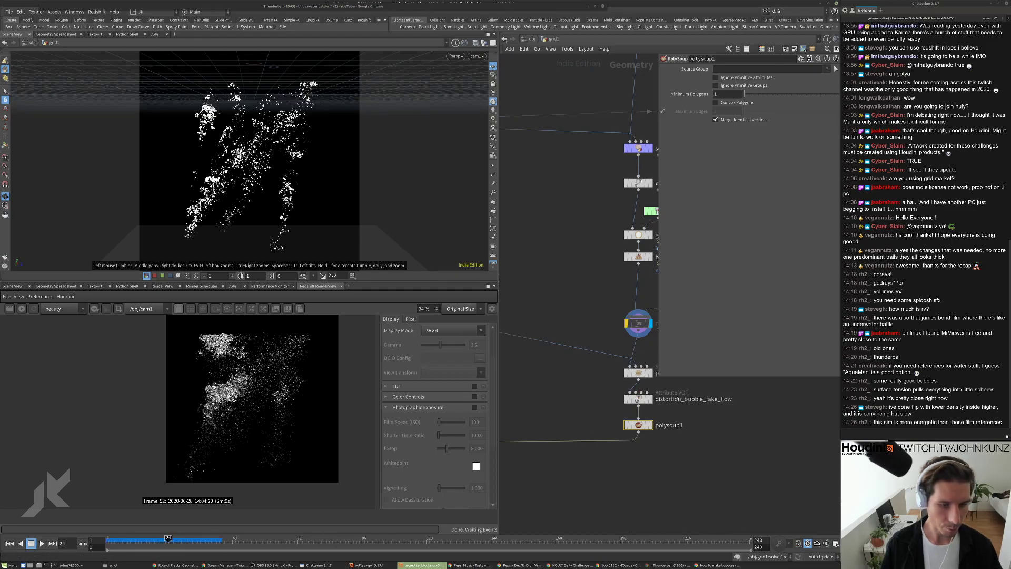
Compare the geometry and memory information of post_sim_bubble_fix and polysoup1
scroll(623, 401, up, 3)
middle_drag(622, 402, 559, 374)
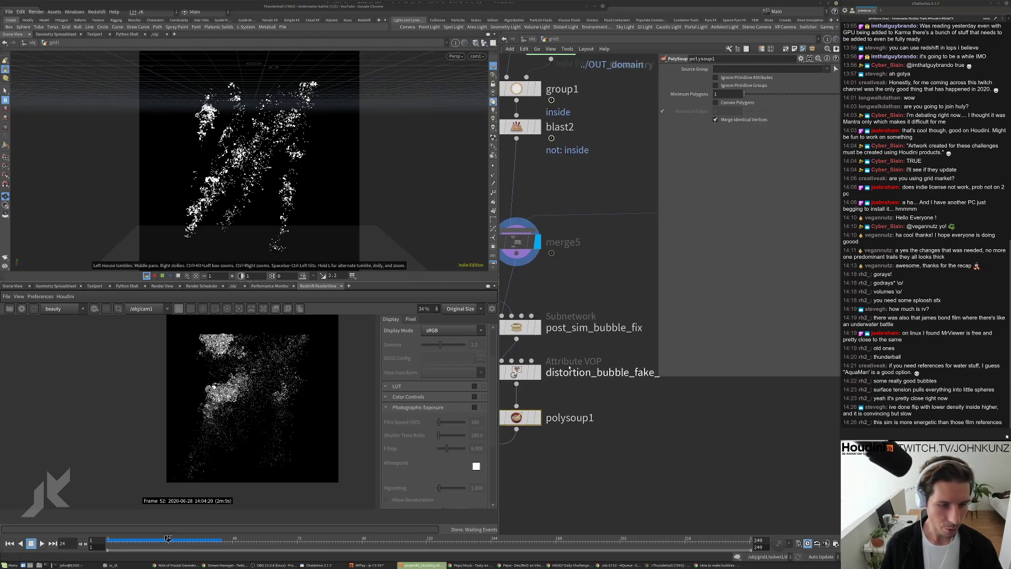
middle_click(513, 330)
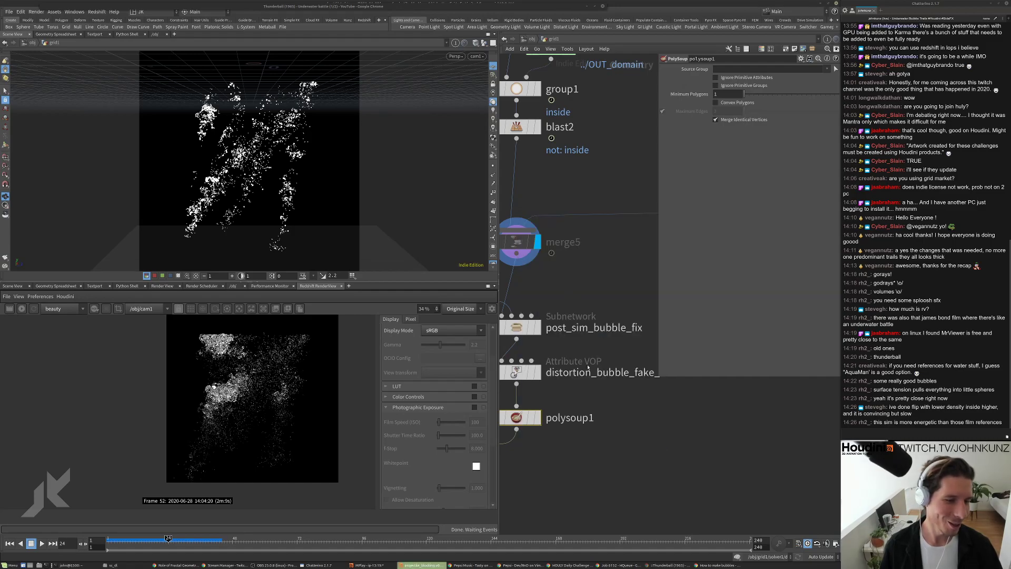
middle_drag(550, 442, 583, 395)
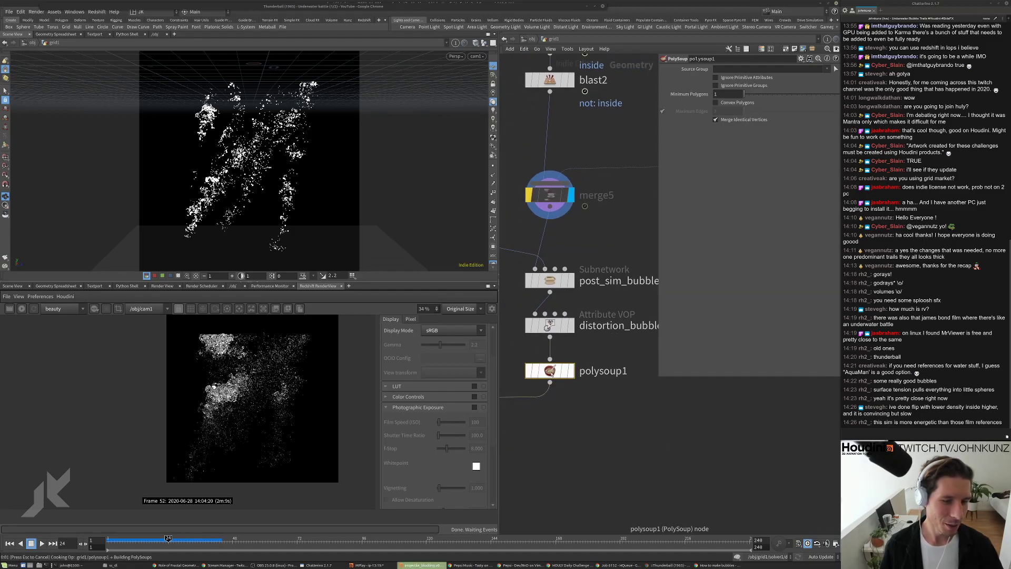
middle_click(552, 373)
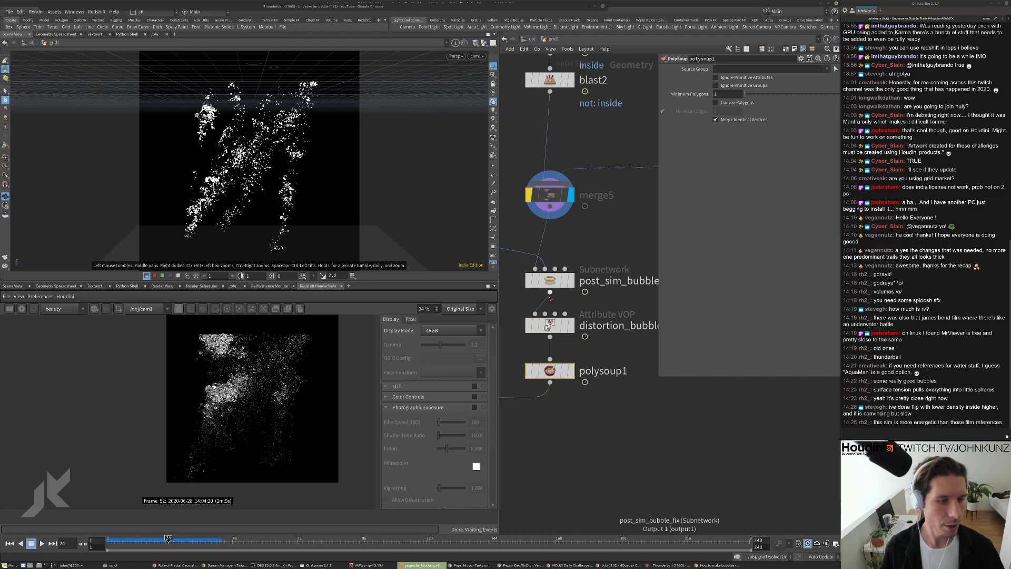
middle_click(554, 286)
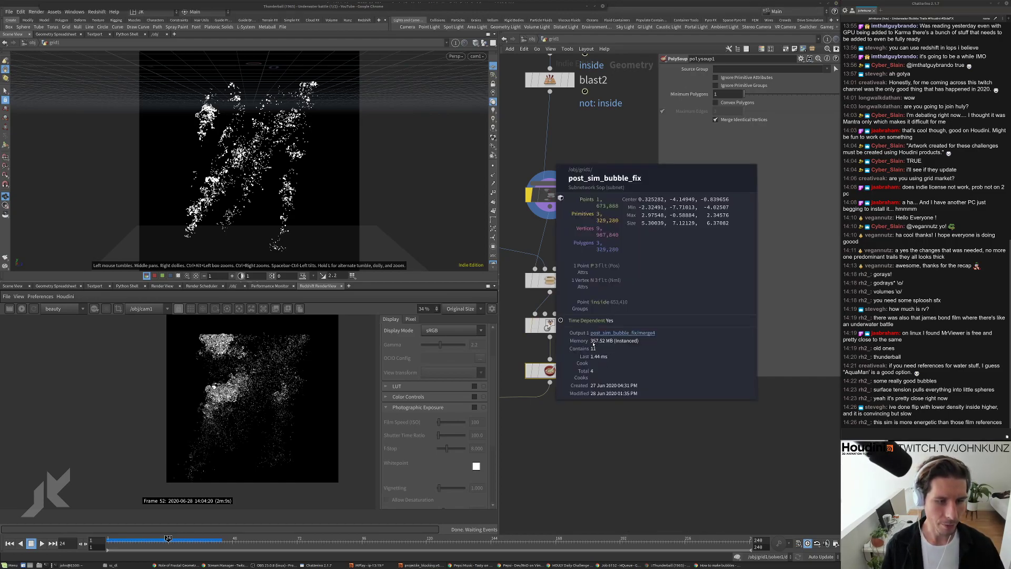
middle_click(548, 370)
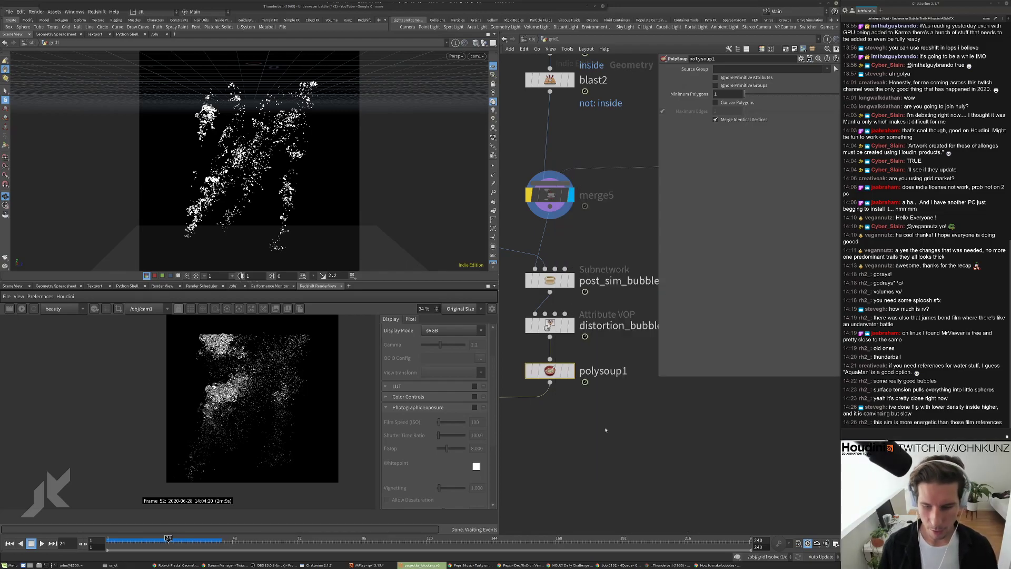
scroll(607, 427, down, 3)
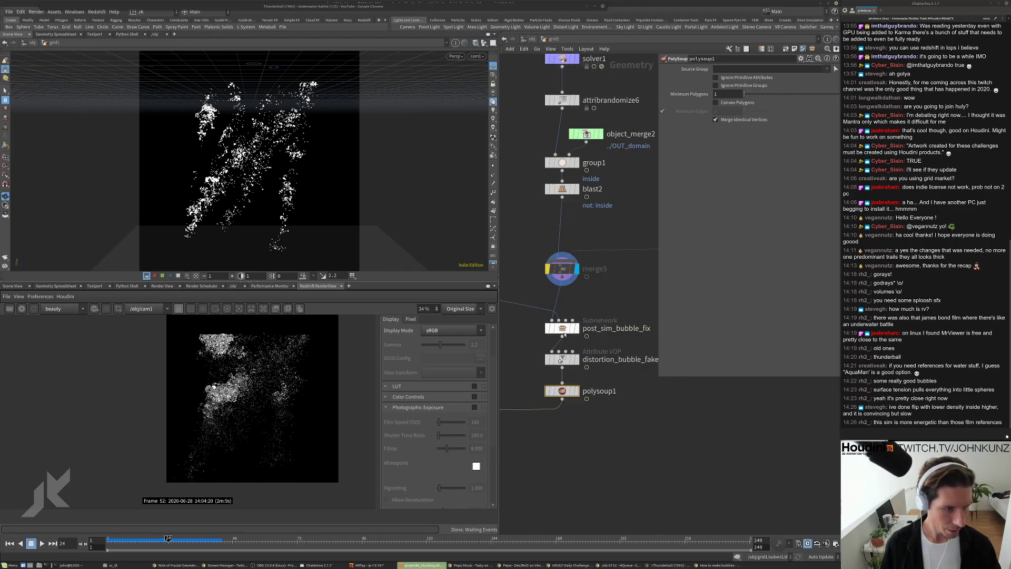
Set the frequency of sphere3 inside post_sim_bubble_fix to 4, return to the parent network, and check polysoup1's geometry information
double_click(562, 330)
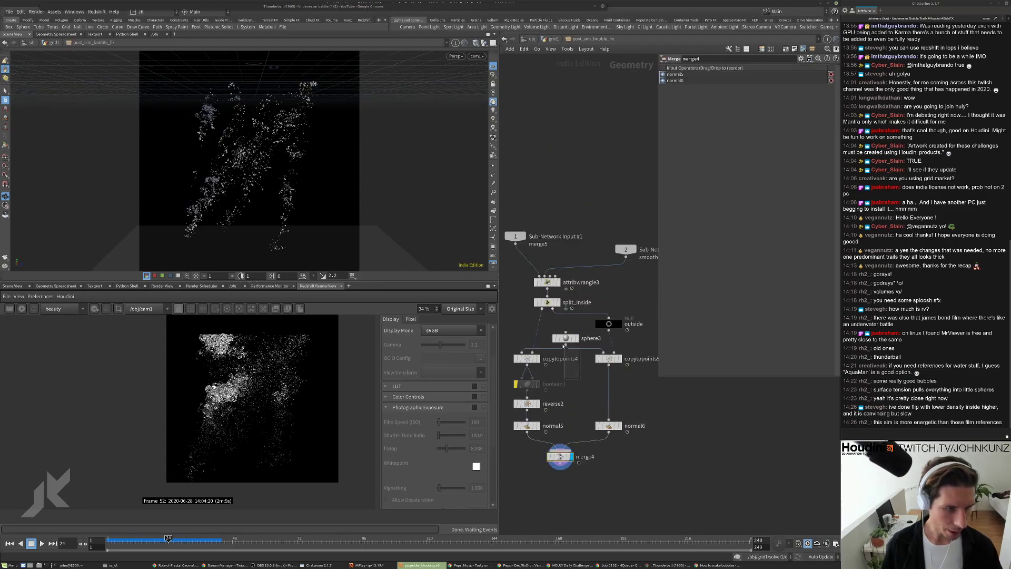
click(565, 337)
click(727, 130)
text(4)
key(Return)
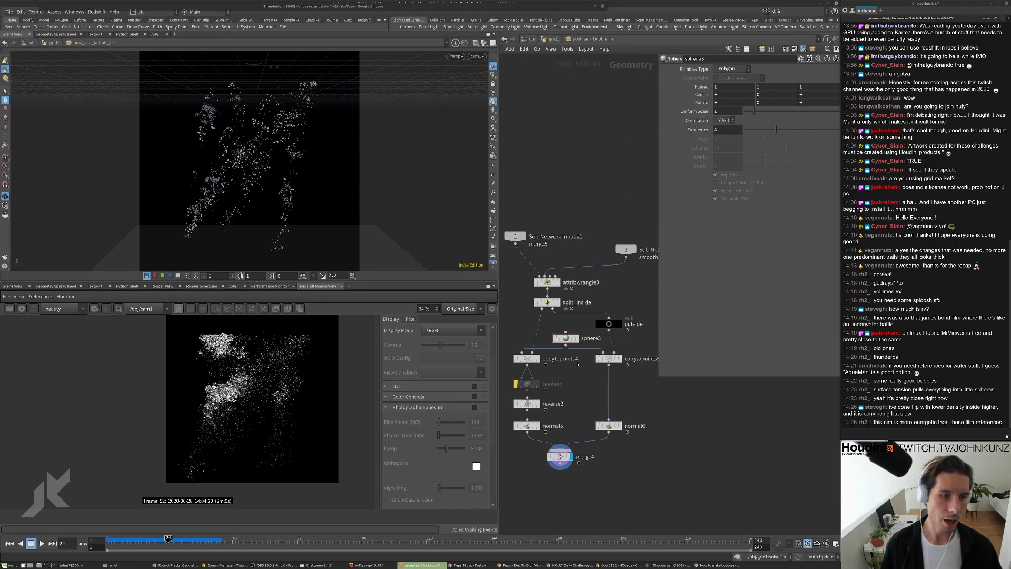
scroll(563, 352, up, 3)
middle_click(569, 326)
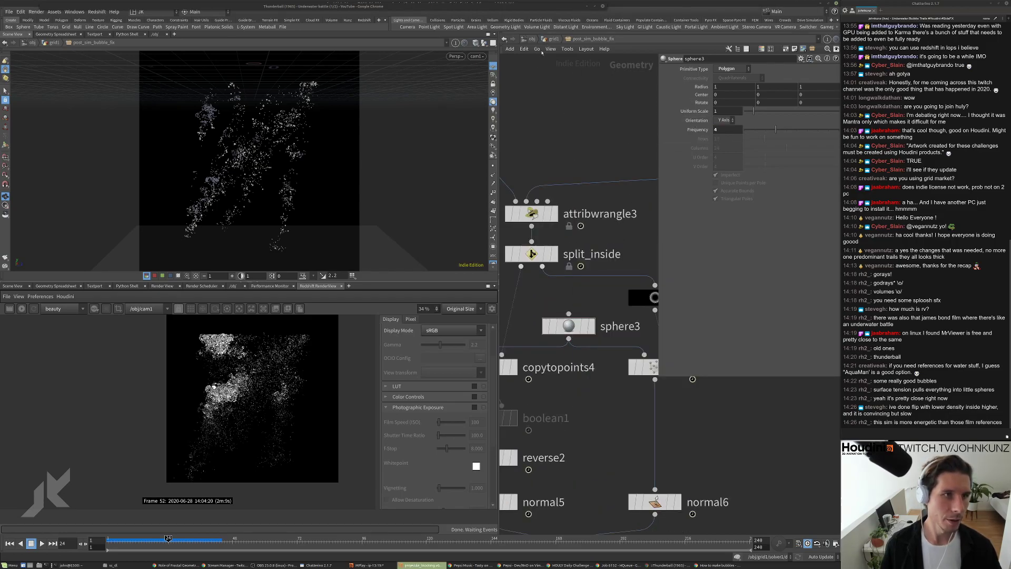
key(u)
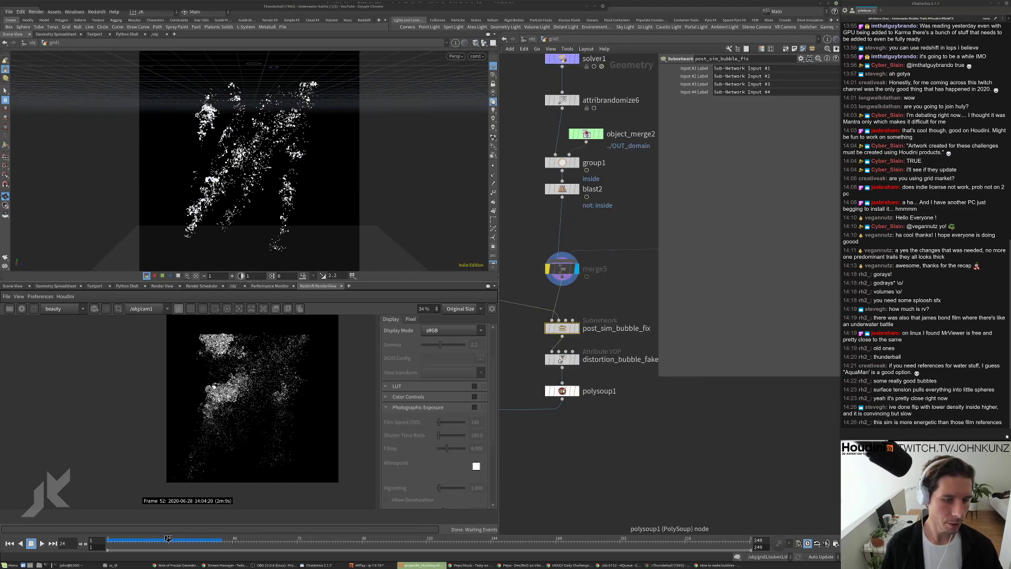
middle_click(563, 391)
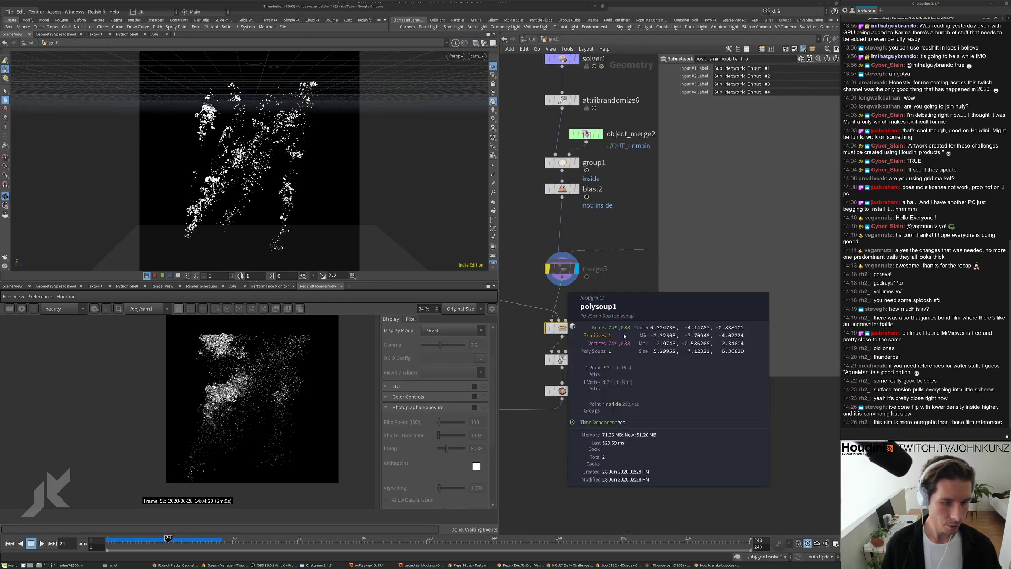
scroll(653, 428, down, 1)
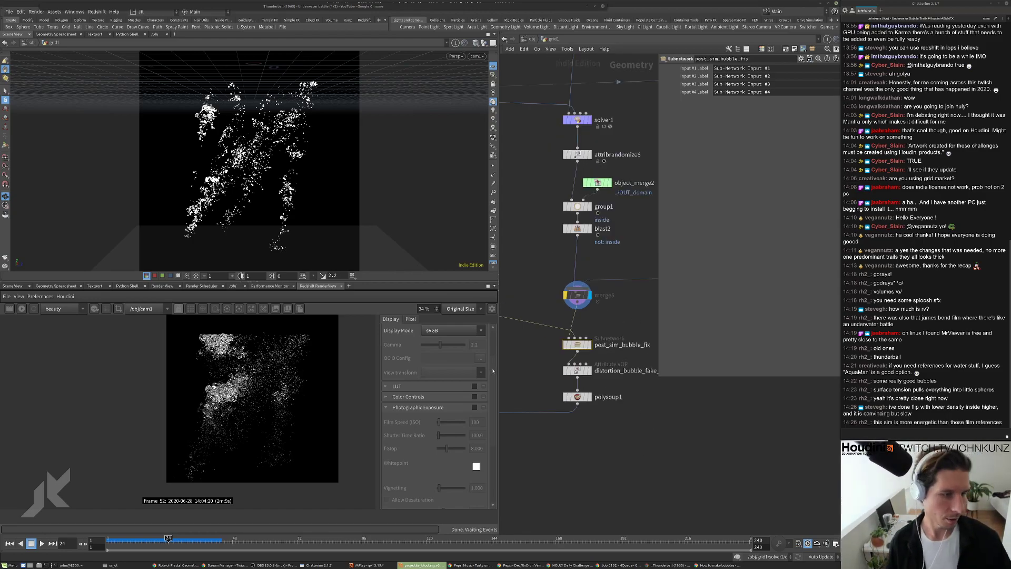
Display attribcreate3 below merge_main_bubbles_with_secondary_particles in the viewport
key(h)
scroll(600, 463, up, 5)
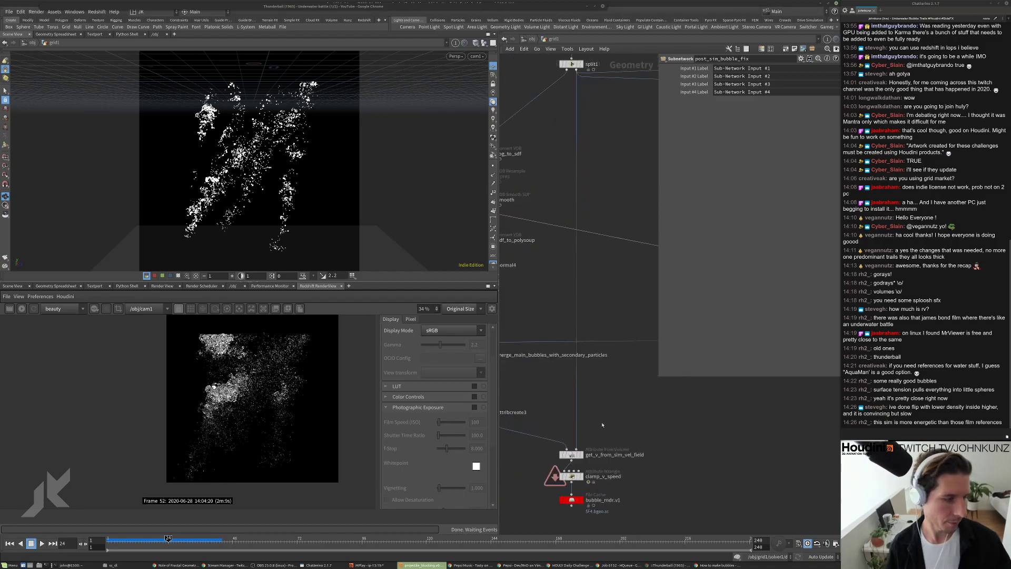
scroll(545, 363, down, 4)
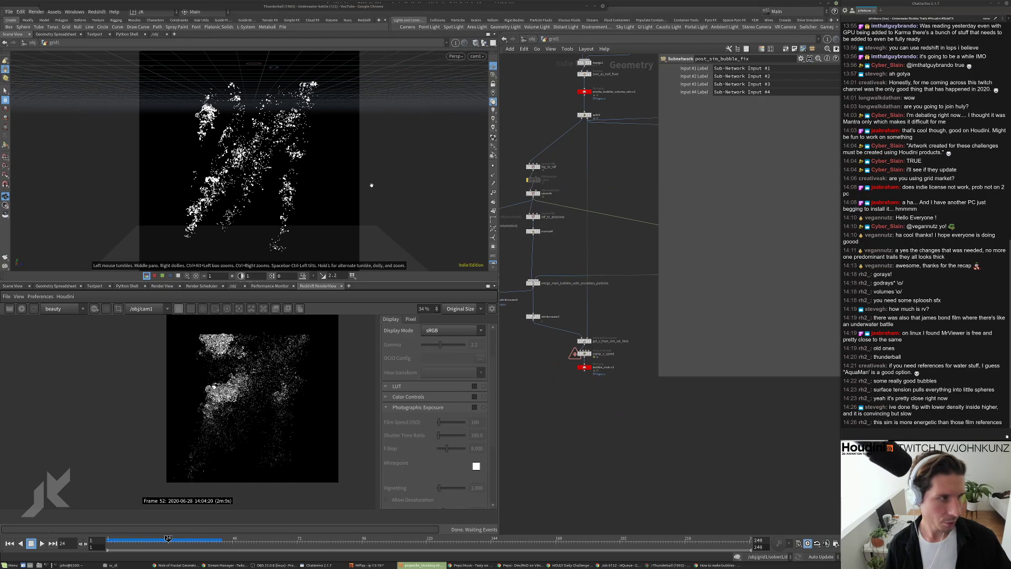
scroll(533, 316, up, 2)
click(534, 317)
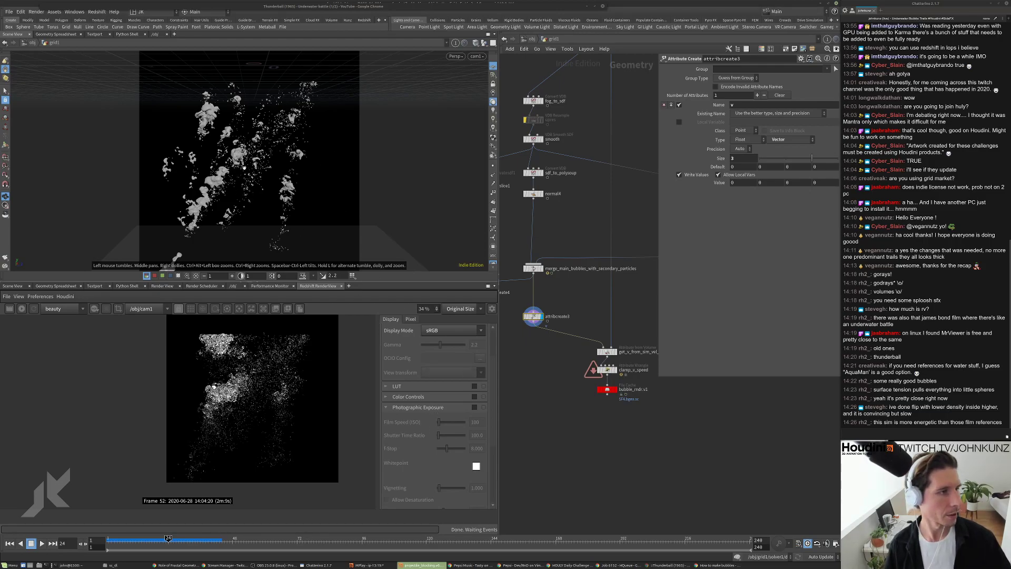
Rename the bubble render file cache node below clamp_v_speed as bubble_rndr.v2
middle_drag(577, 443, 599, 398)
click(601, 360)
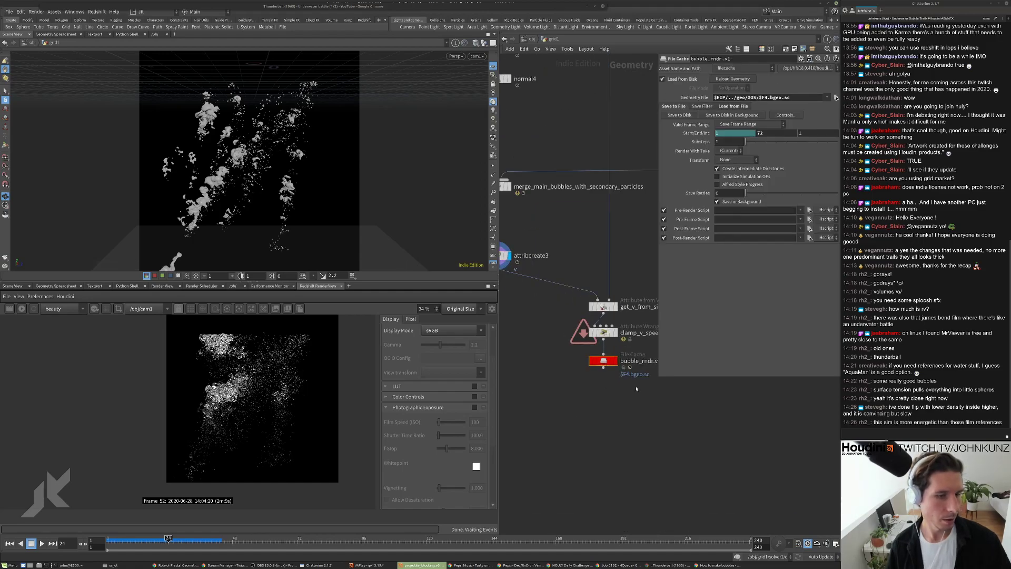
scroll(593, 385, up, 3)
scroll(592, 364, up, 2)
click(603, 362)
key(BackSpace)
text(2)
key(Return)
middle_drag(577, 424, 597, 405)
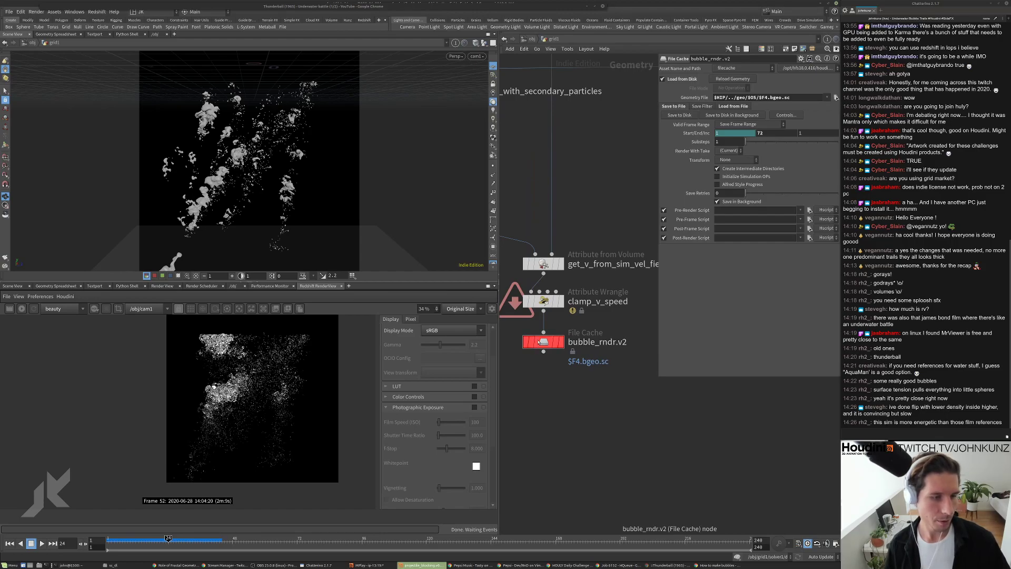
Save the scene as a new version named projectile_blocking.v7.hiplc
click(9, 11)
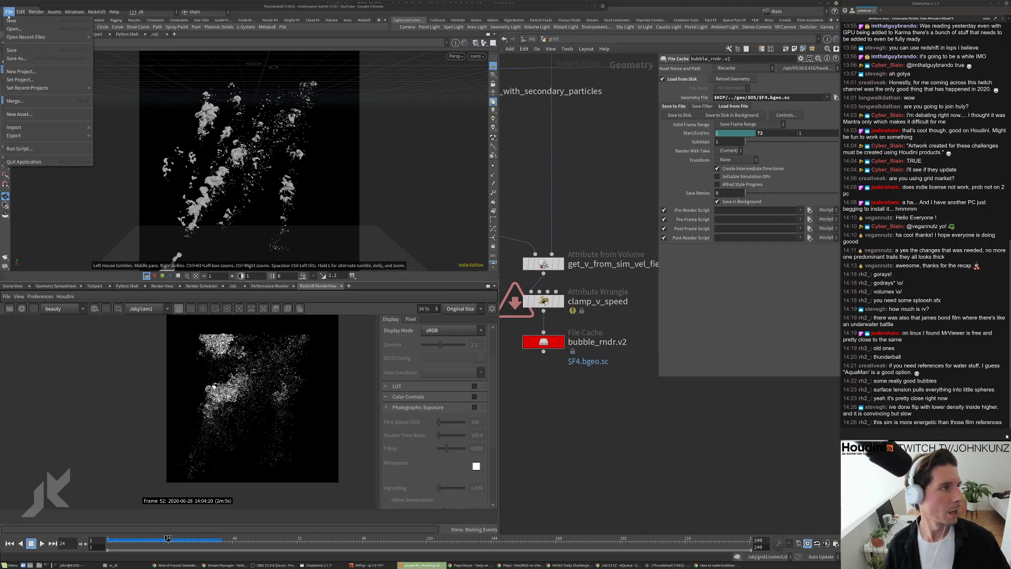
click(31, 60)
click(130, 177)
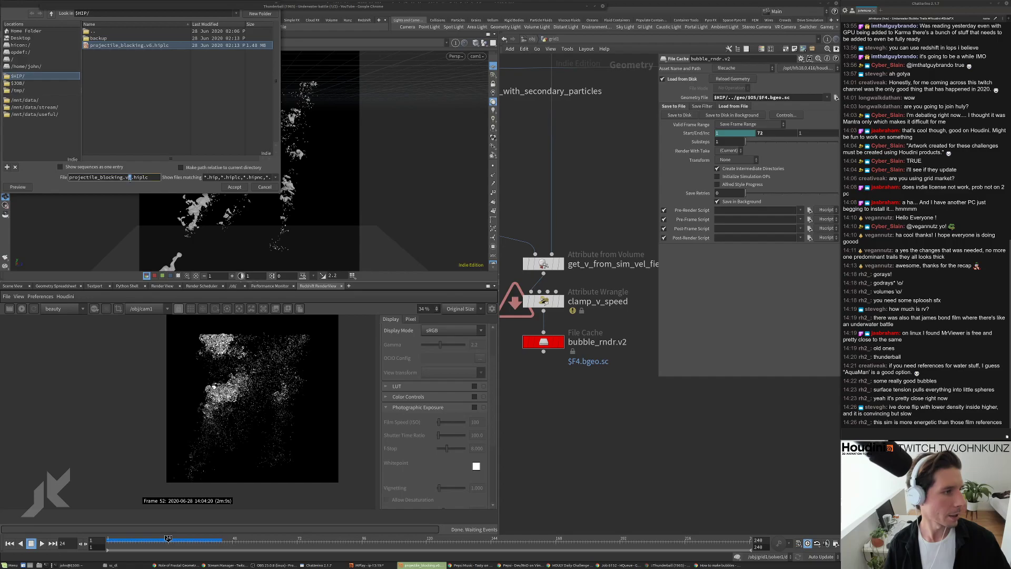
text(7)
key(Return)
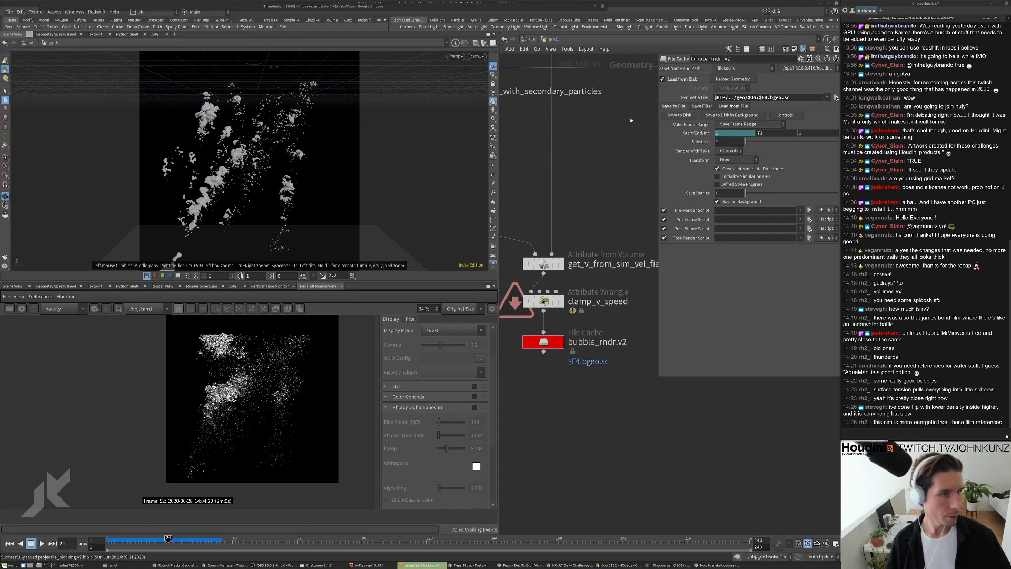
Save the bubble_rndr.v2 cache to disk for 72 frames and move the progress window over the render view
click(722, 114)
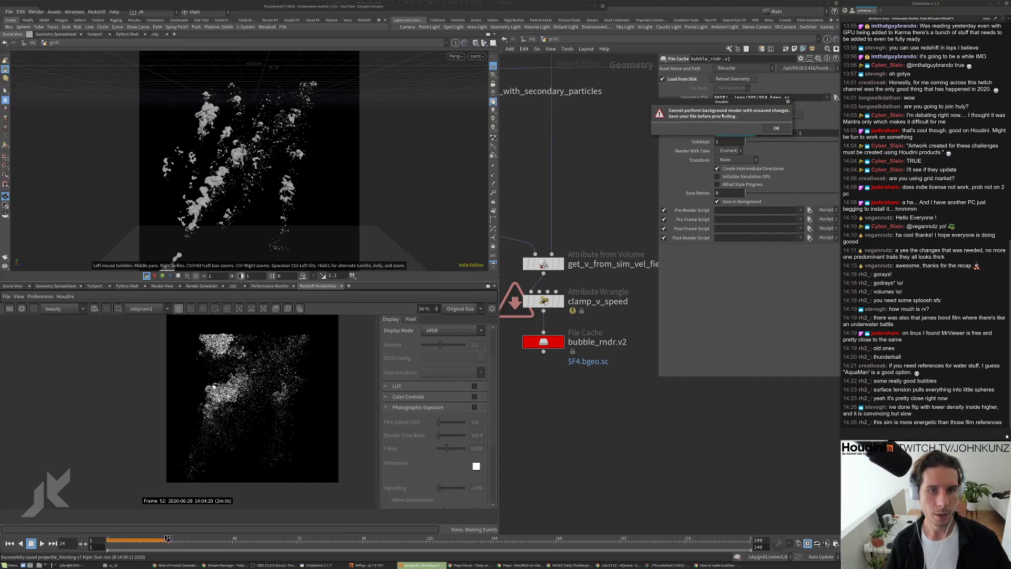
click(773, 130)
click(688, 115)
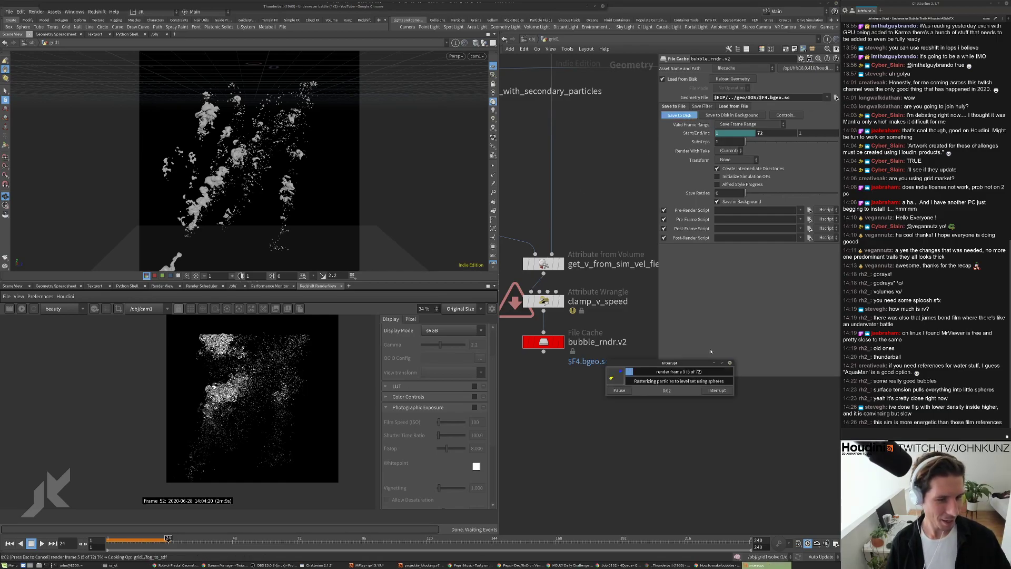
drag(681, 363, 485, 298)
drag(403, 283, 251, 322)
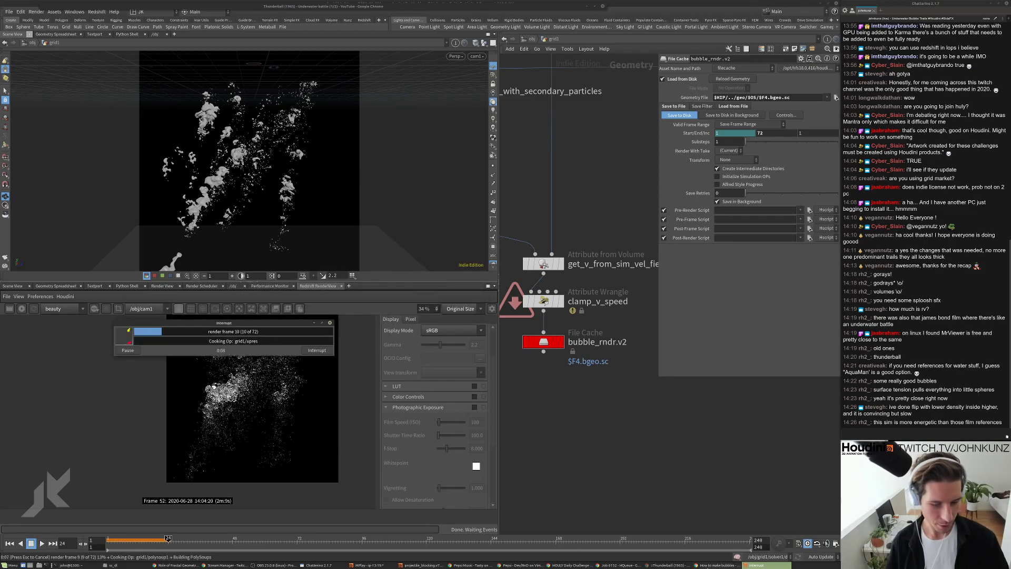
Switch to the browser and play the Thunderball underwater battle reference video
double_click(273, 7)
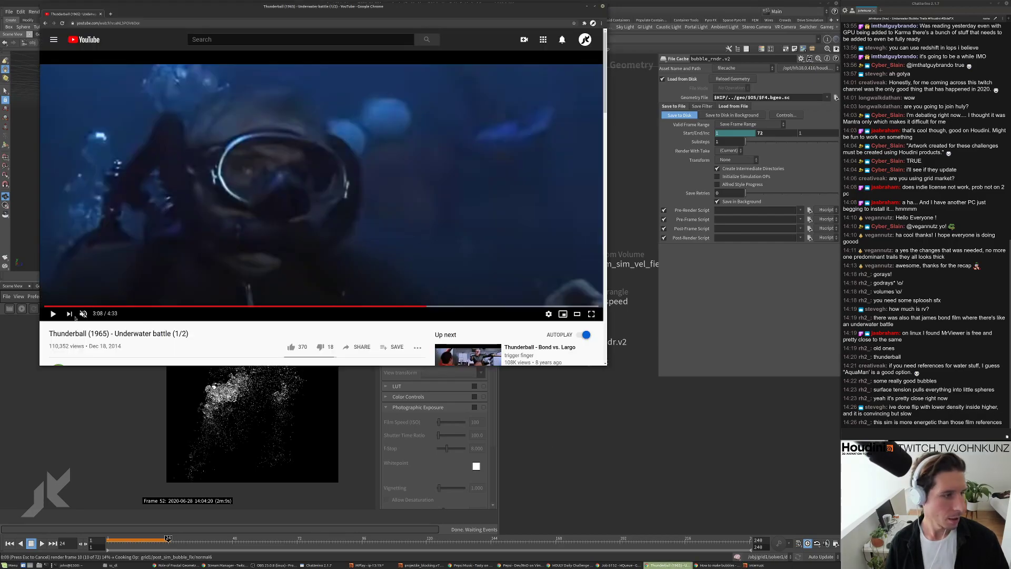
click(51, 314)
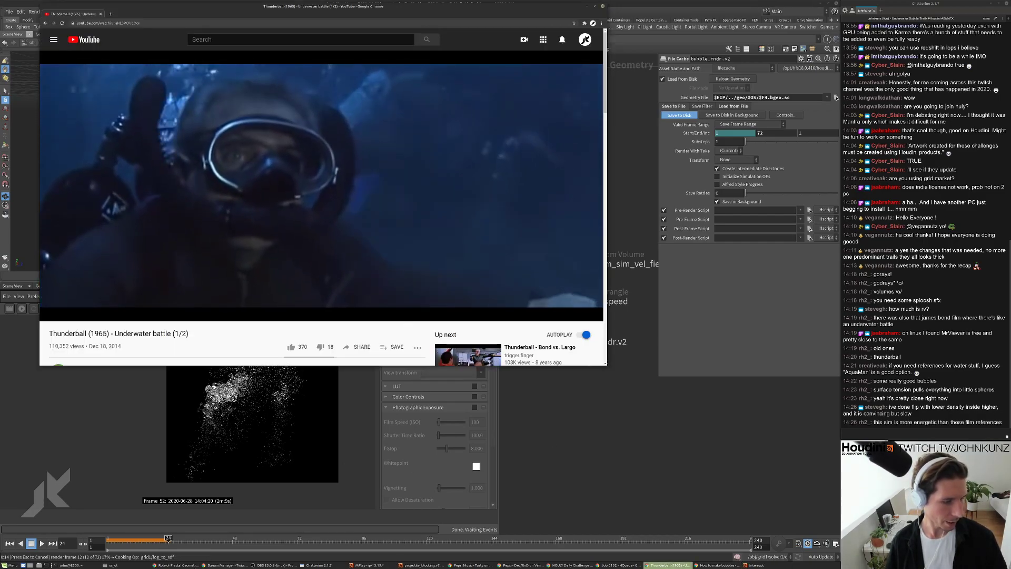
Switch to the terminal and rerun the rv command to view the projectile_blocking.v6_redshift1 EXR render sequence
click(87, 566)
key(Return)
key(Return)
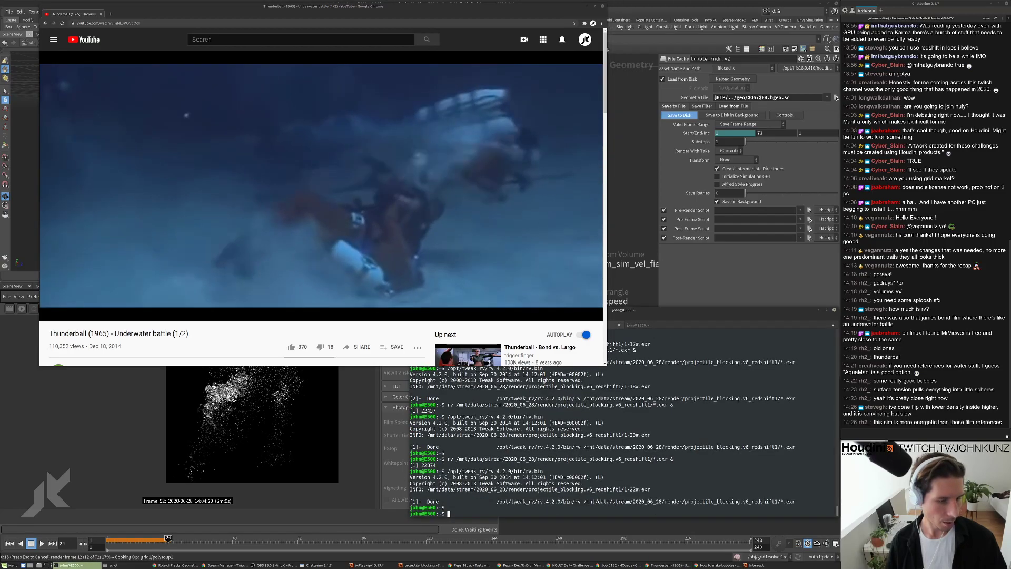
key(Up)
key(Return)
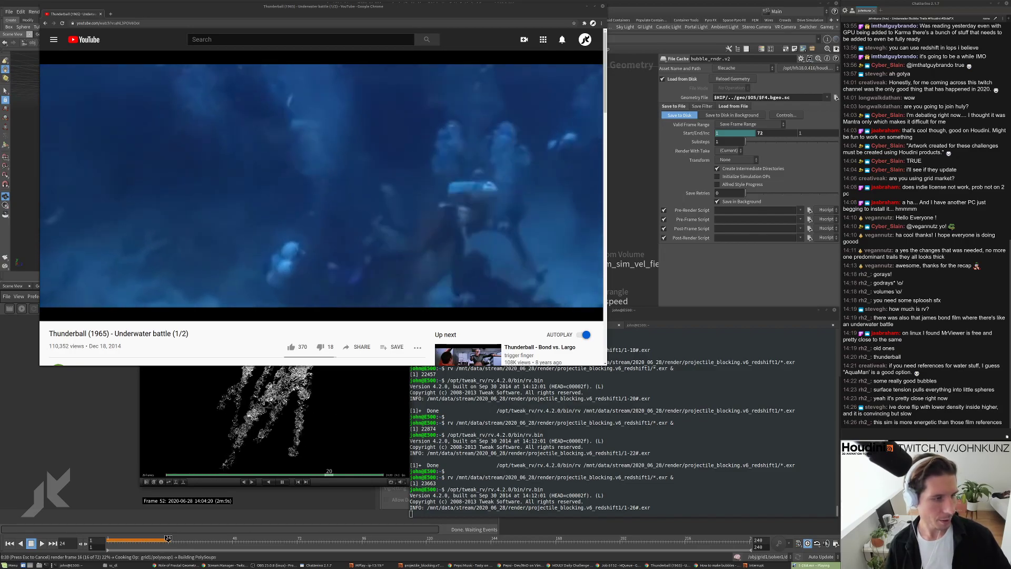
click(814, 565)
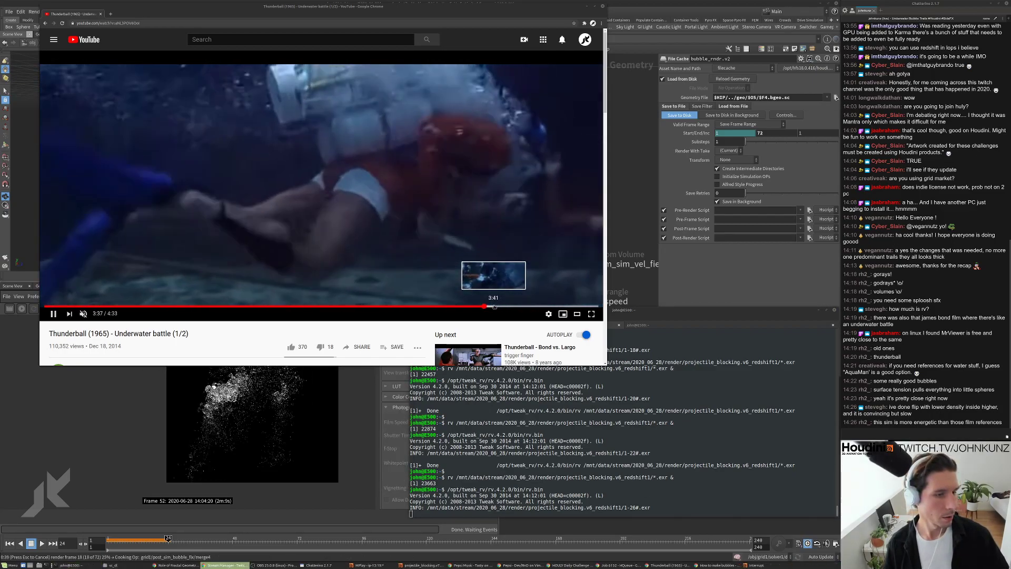
Skip the Thunderball video to 3:41, pause it at 4:01, put it away, and leave the prize pop-up page
click(494, 306)
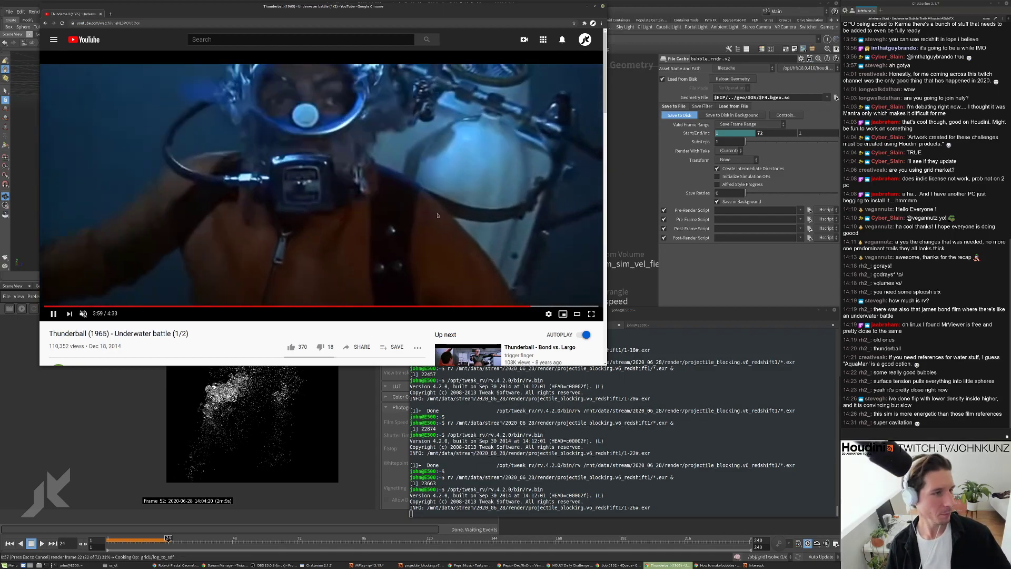
key(space)
key(alt+Tab)
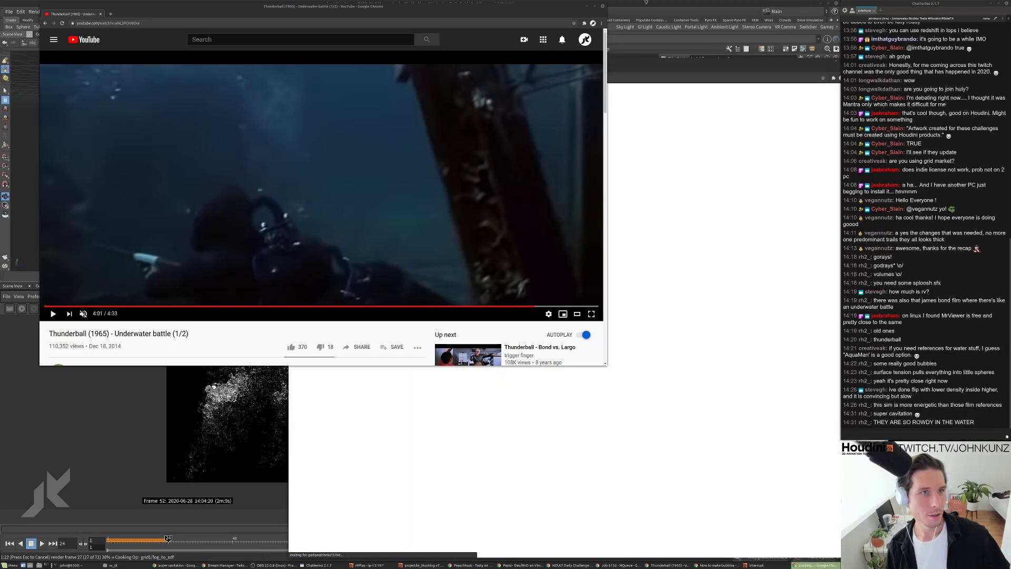
click(594, 6)
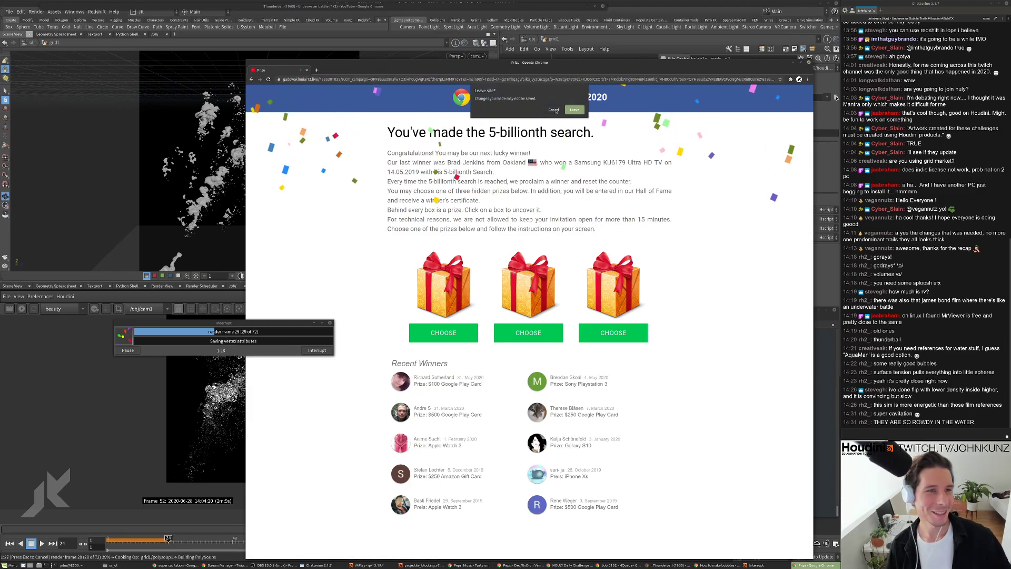
click(574, 110)
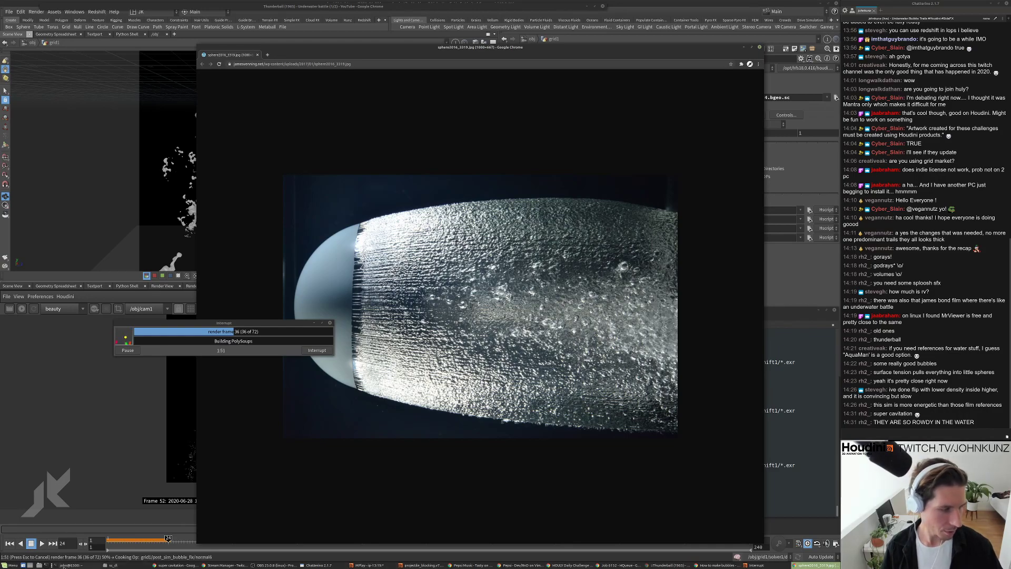
Reload the v6 render sequence in RV from the terminal, play it, and close the cavitation reference image
click(74, 565)
key(Return)
key(Up)
key(Return)
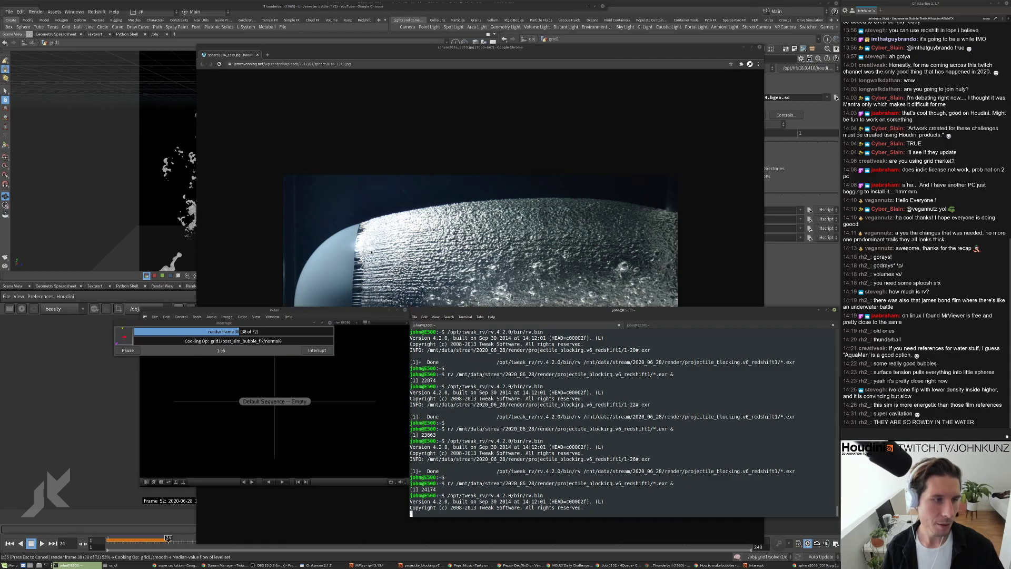
drag(364, 309, 769, 265)
key(space)
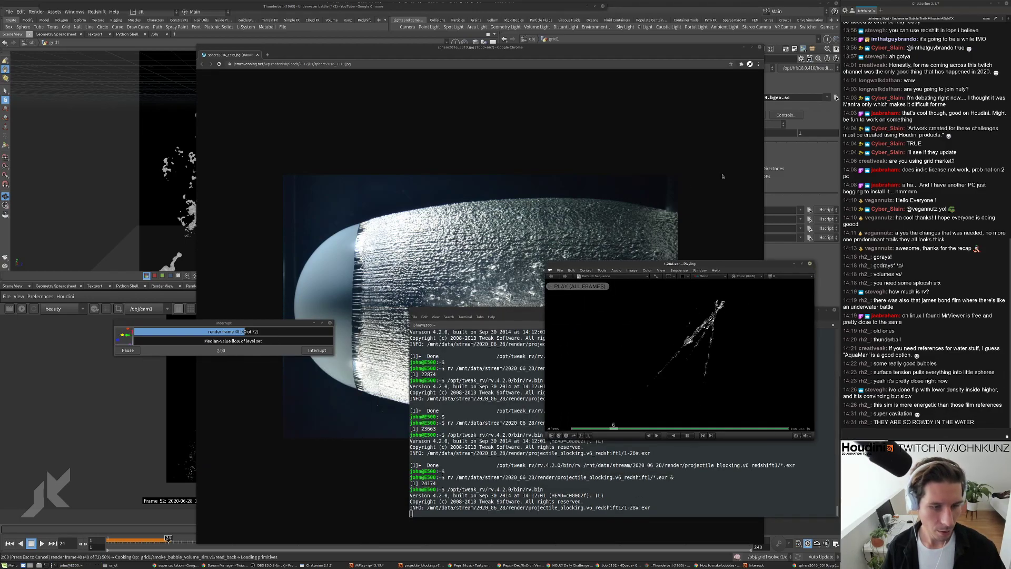
click(758, 48)
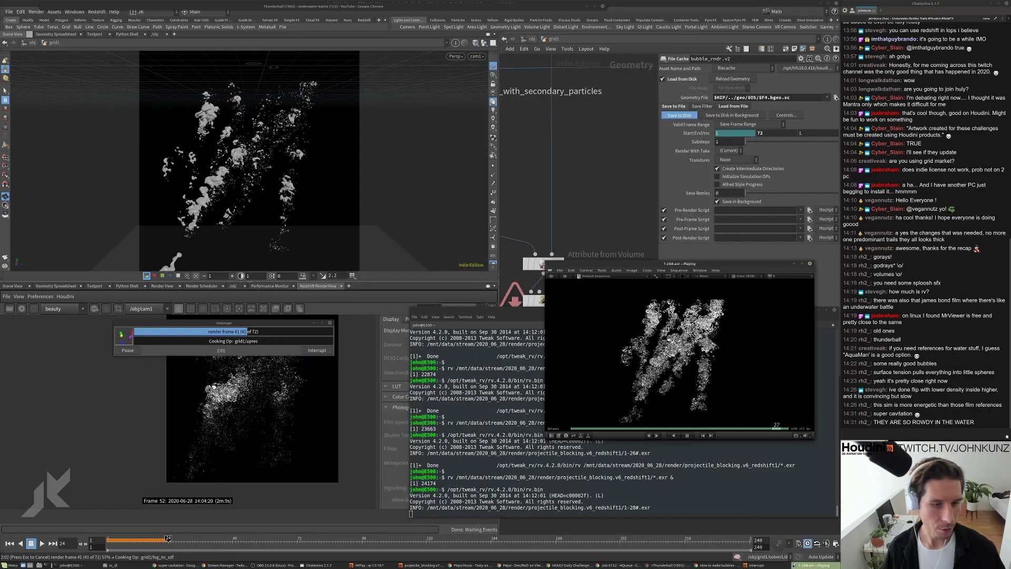
Replay the render sequence in RV and enlarge the player window for a closer view of the bubble trails
key(space)
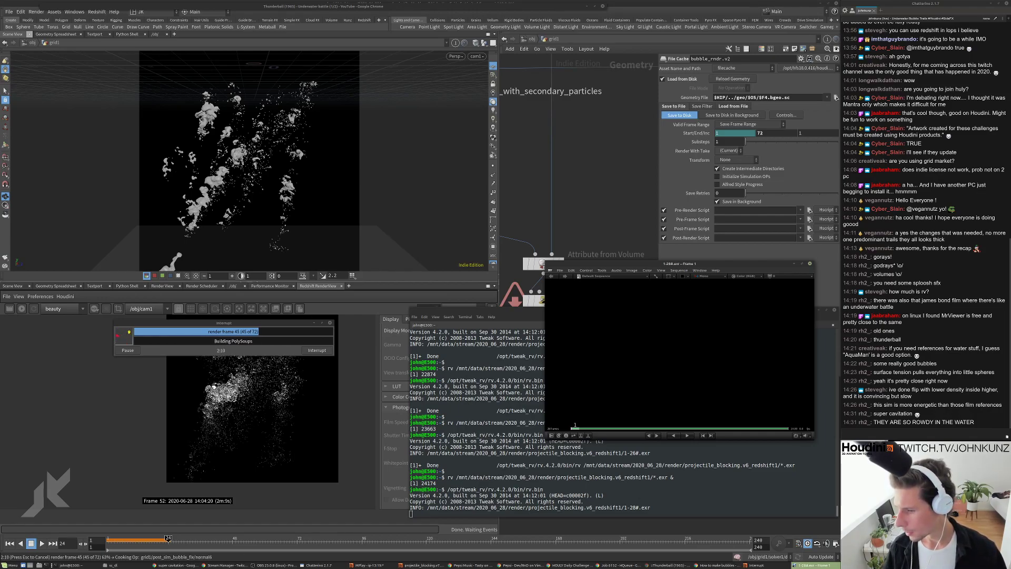
key(space)
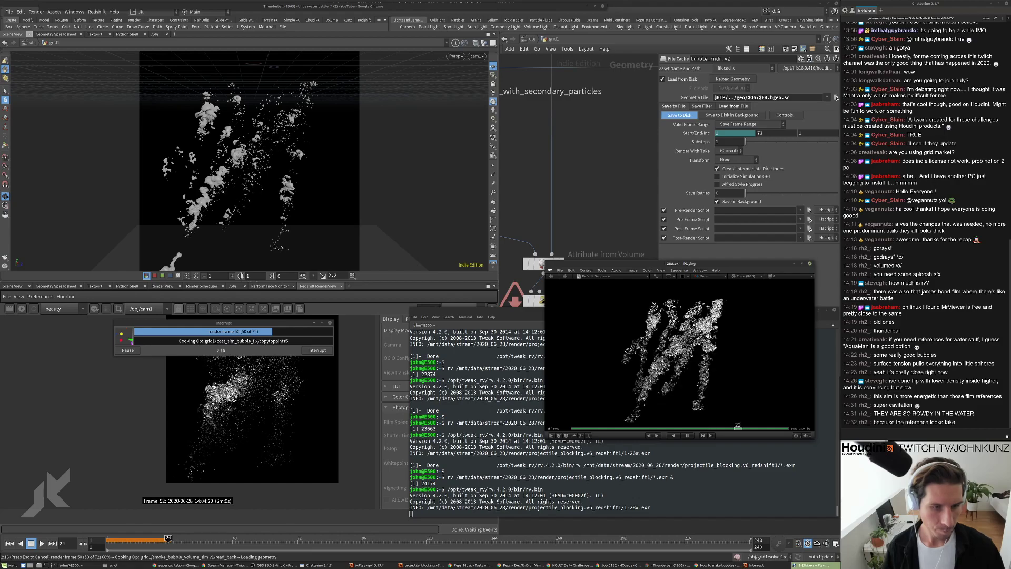
alt+drag(545, 370, 453, 271)
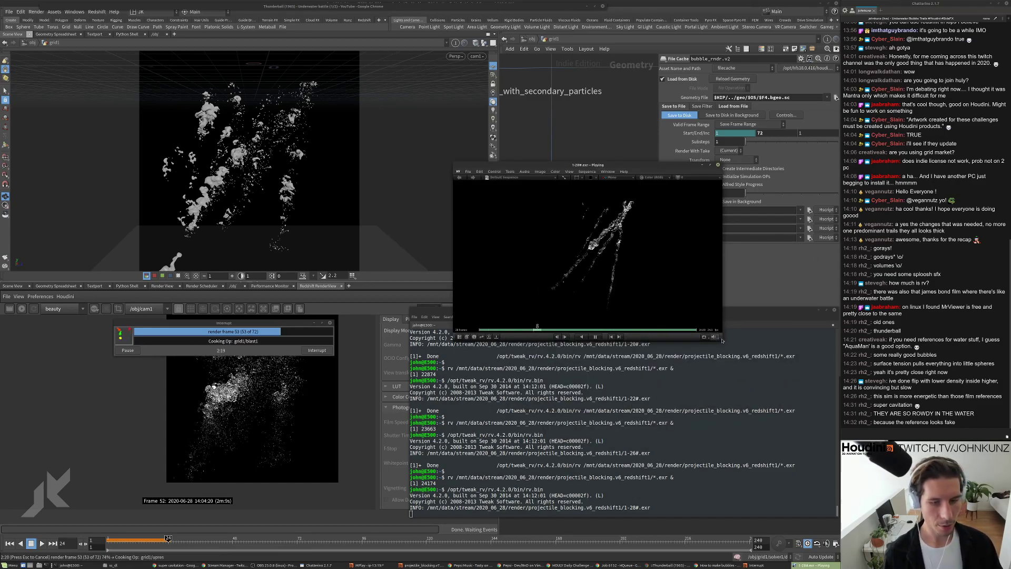
drag(722, 340, 748, 494)
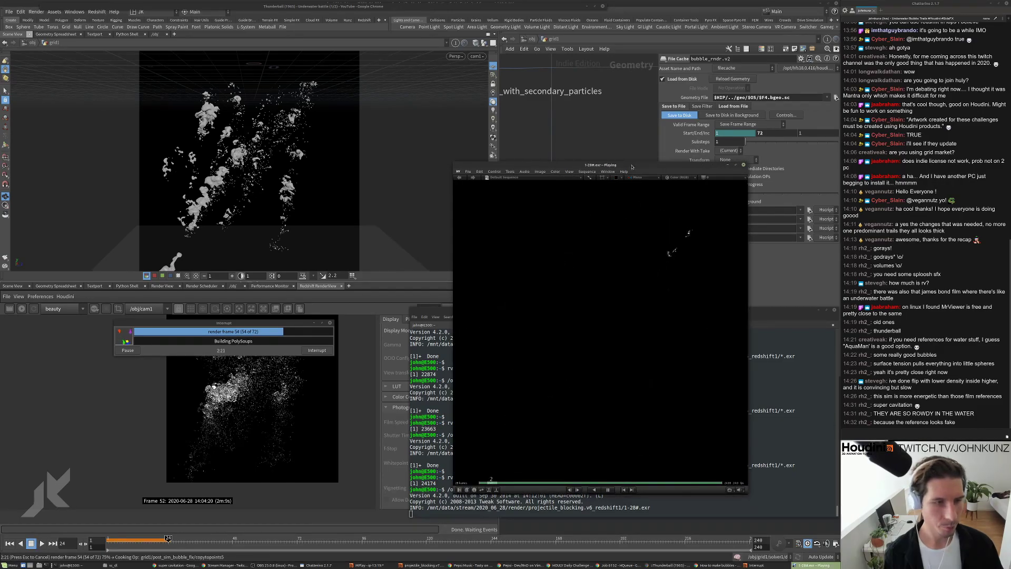
drag(631, 167, 636, 69)
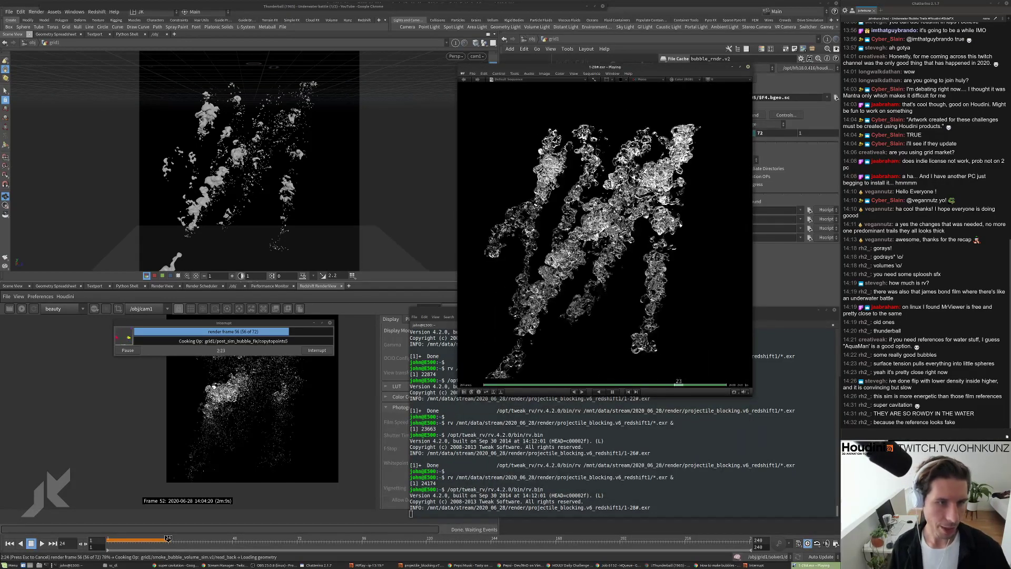
Pause the render playback and step backward frame by frame to frame 11 to examine the bubble trails
key(space)
key(Left)
key(Left)
key(Left)
key(Left)
key(Left)
key(Left)
key(Left)
key(Left)
key(Left)
key(Left)
key(Left)
key(Left)
key(Left)
key(Left)
key(Left)
key(Left)
key(Left)
key(Left)
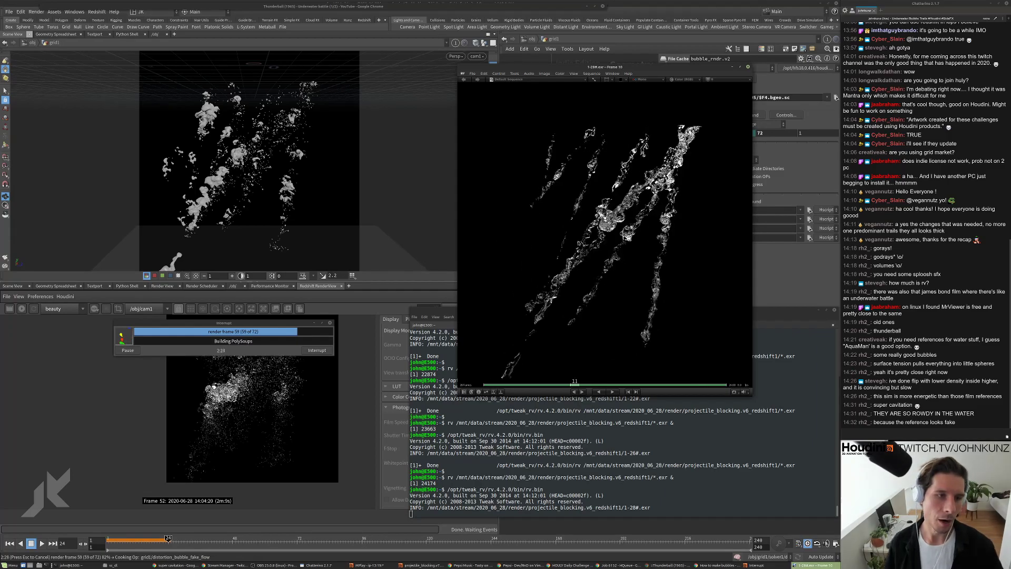
Step the paused render sequence forward frame by frame to frame 15 to examine how the bubble trails develop
key(Right)
key(Right)
key(Right)
key(Right)
key(Right)
key(Right)
key(Right)
key(Right)
key(Right)
key(Right)
key(Right)
key(Right)
key(Right)
key(Right)
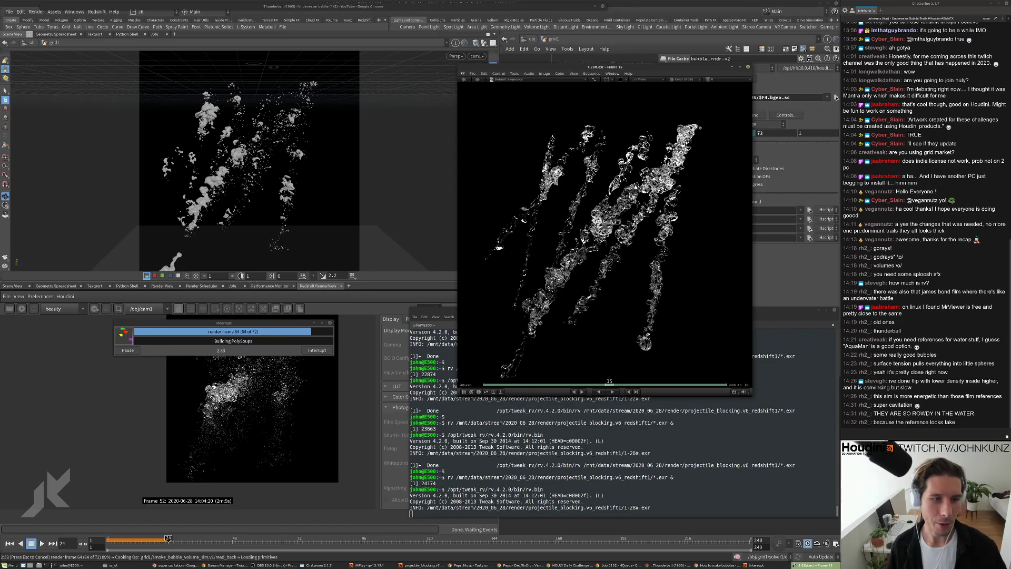
Play the render sequence once more in RV, pause it, and close the player window
key(space)
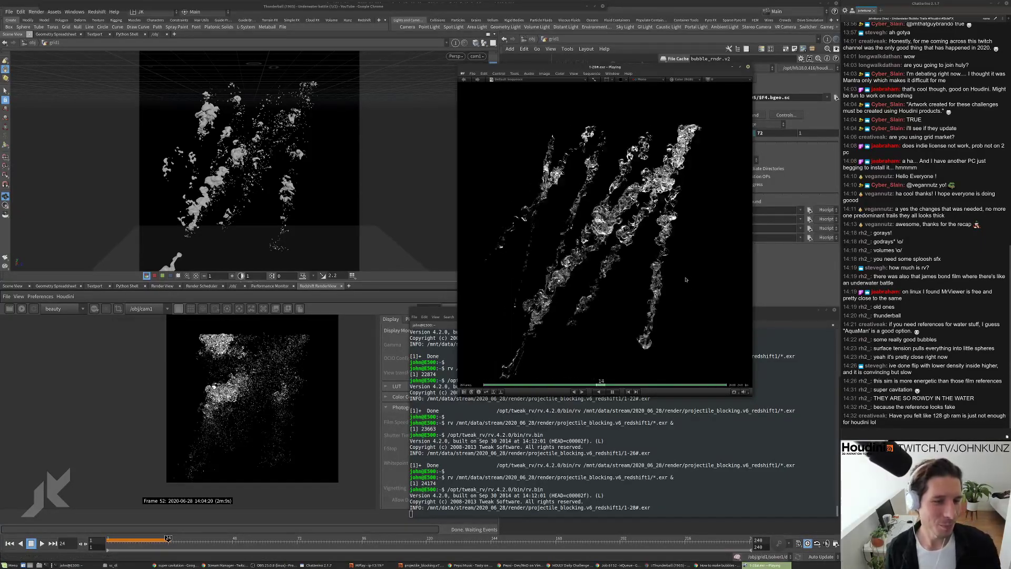
key(space)
click(748, 69)
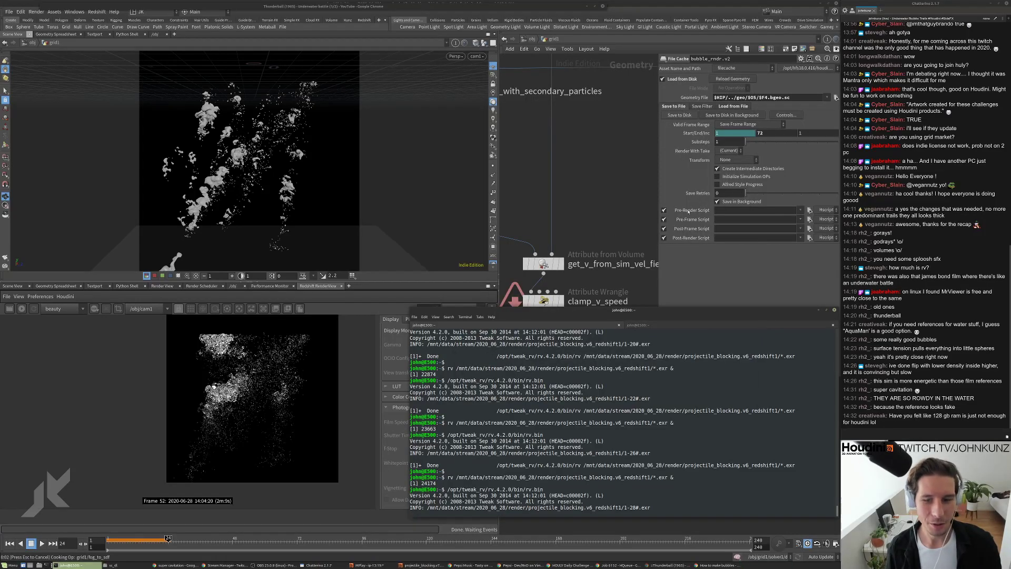
Return to the grid1 network in Houdini and display the bubble_rndr.v2 file cache in the viewport
click(621, 194)
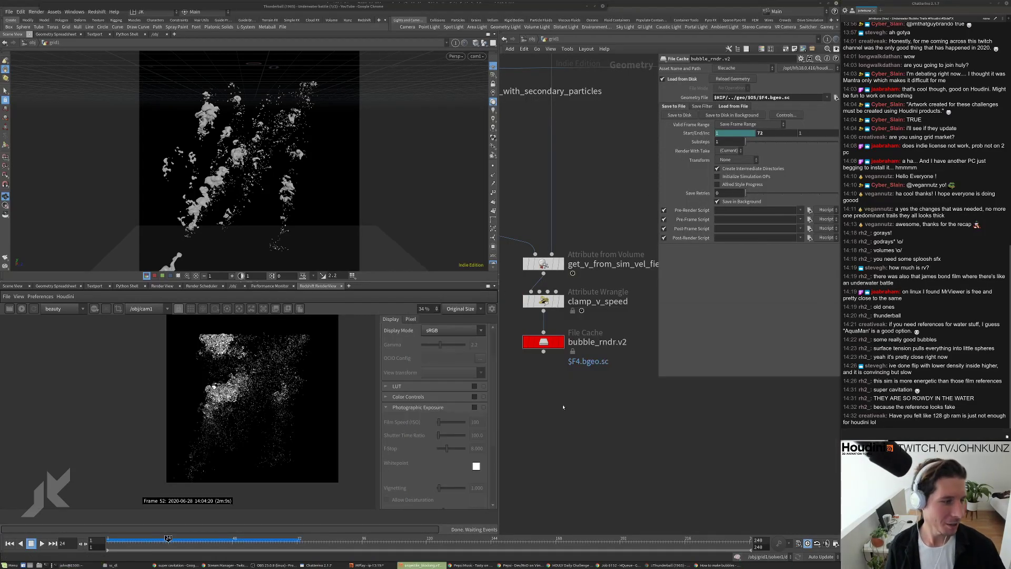
middle_drag(570, 384, 566, 358)
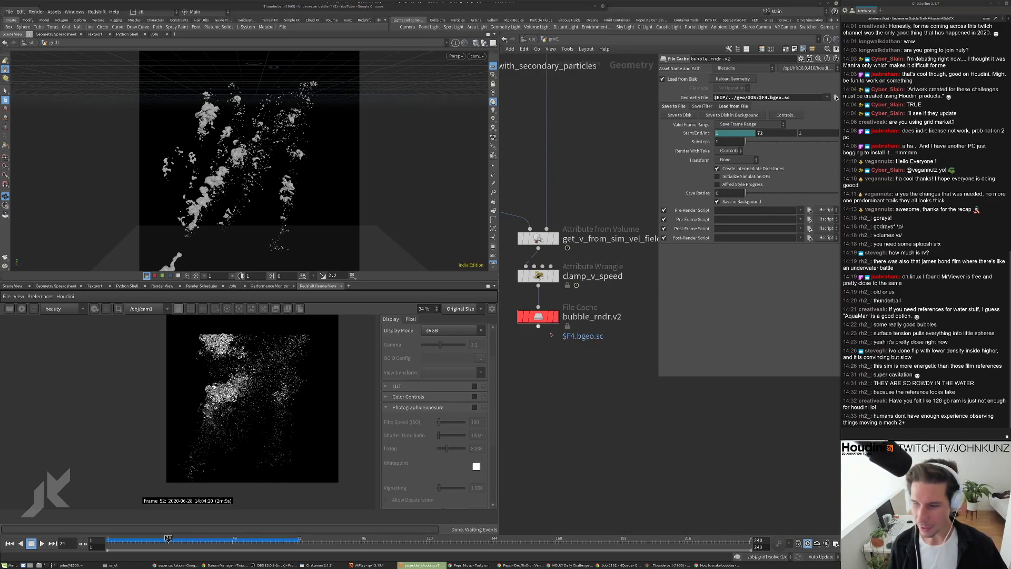
scroll(560, 322, up, 3)
click(570, 313)
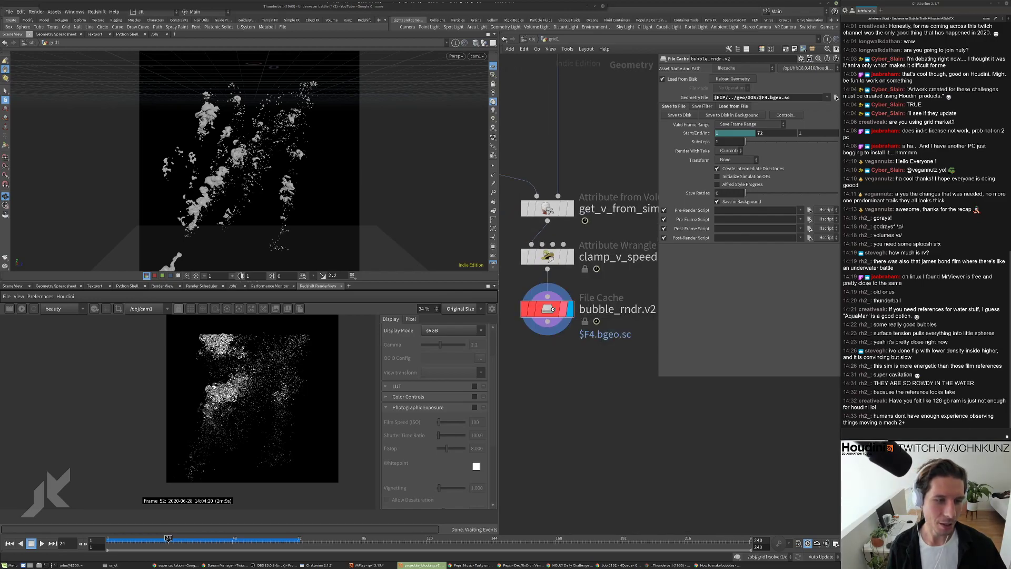
scroll(563, 378, down, 3)
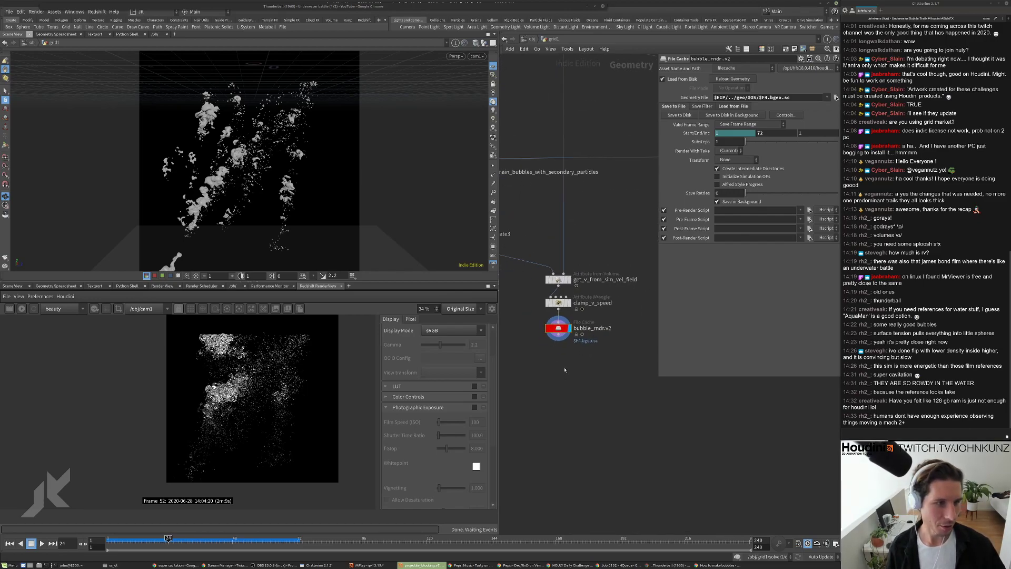
middle_drag(566, 386, 569, 368)
scroll(568, 363, up, 2)
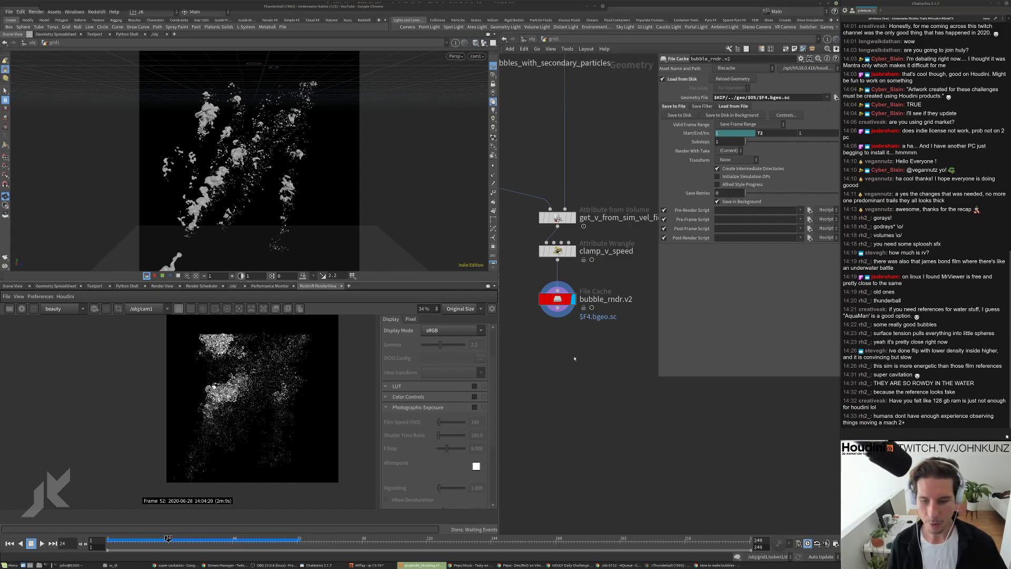
middle_drag(572, 370, 593, 337)
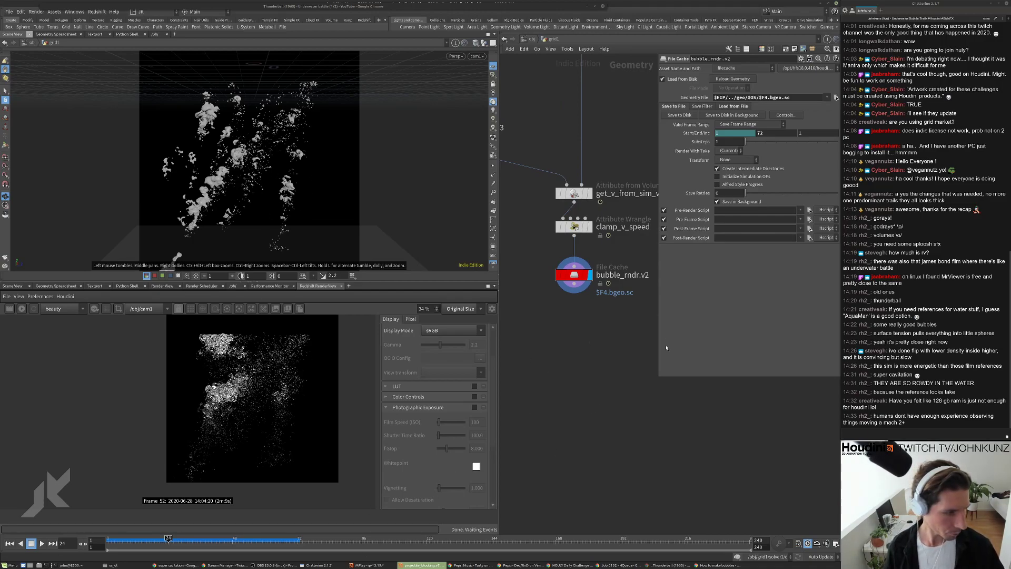
View the cached bubbles at frames 52, 46 and 37, and go back up to the object level
click(244, 539)
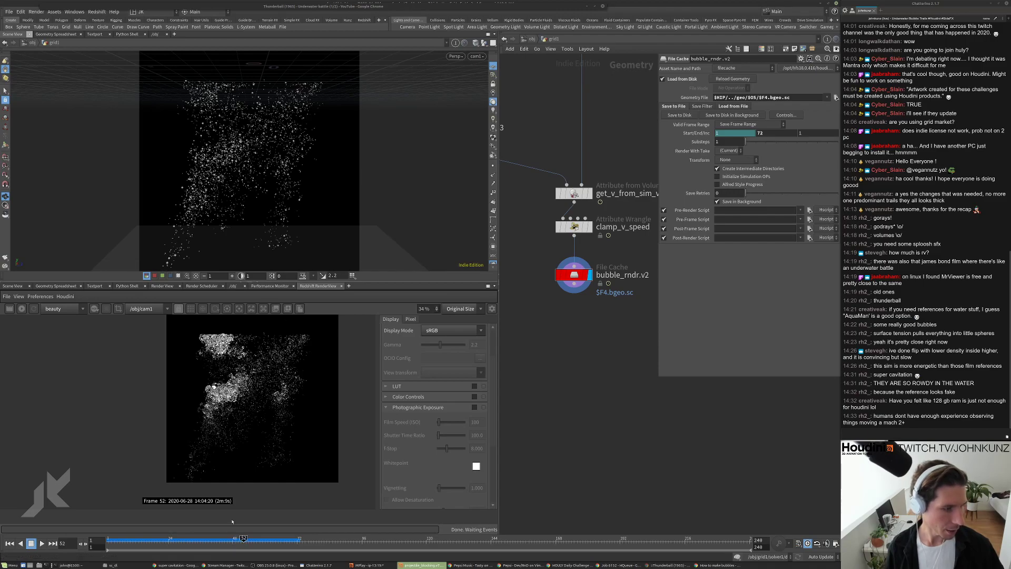
click(228, 539)
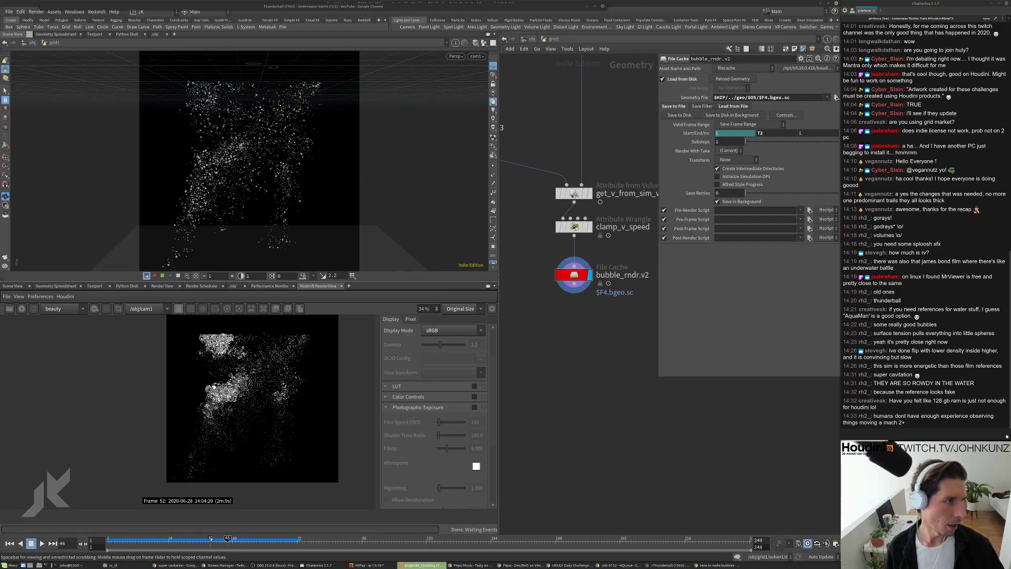
click(204, 540)
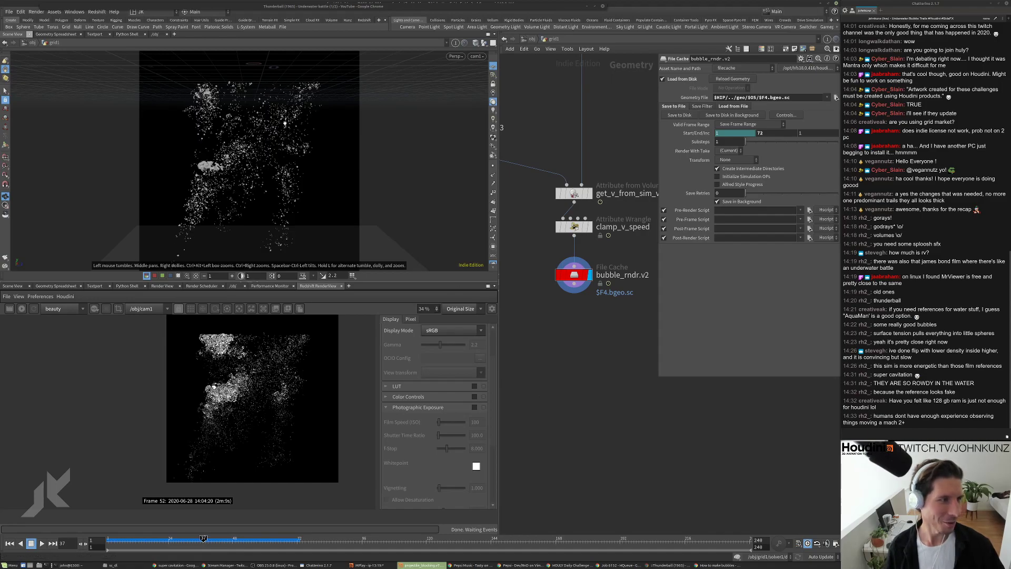
key(u)
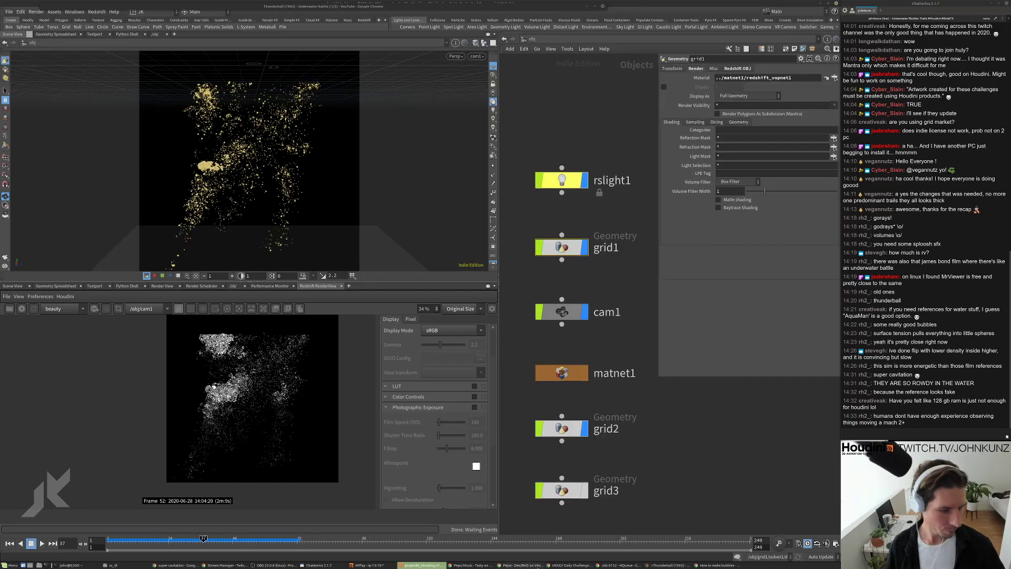
Switch to HQueue in the browser and cancel the running projectile_blocking.v6 render job from the dashboard
click(667, 566)
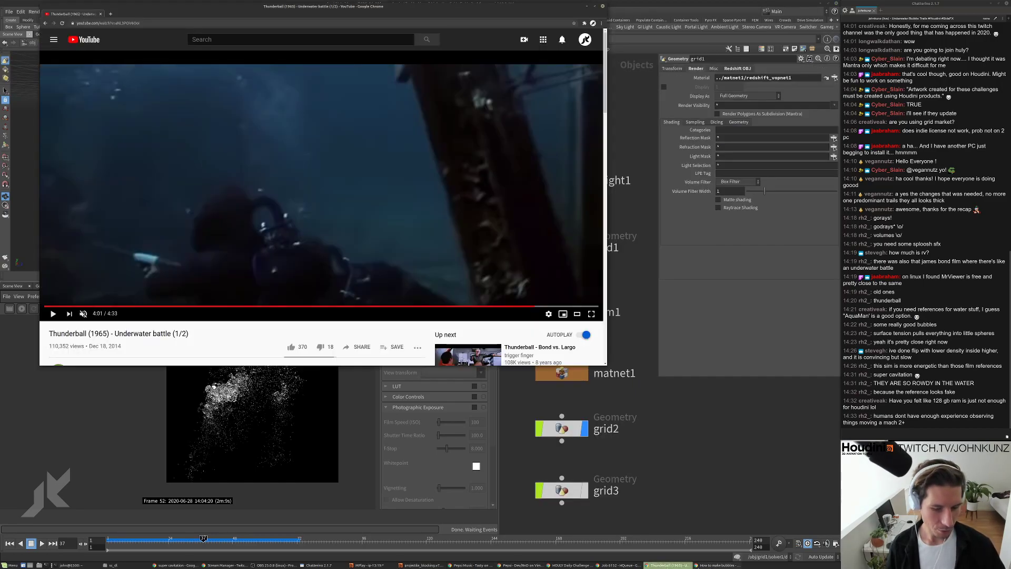
click(622, 565)
double_click(563, 9)
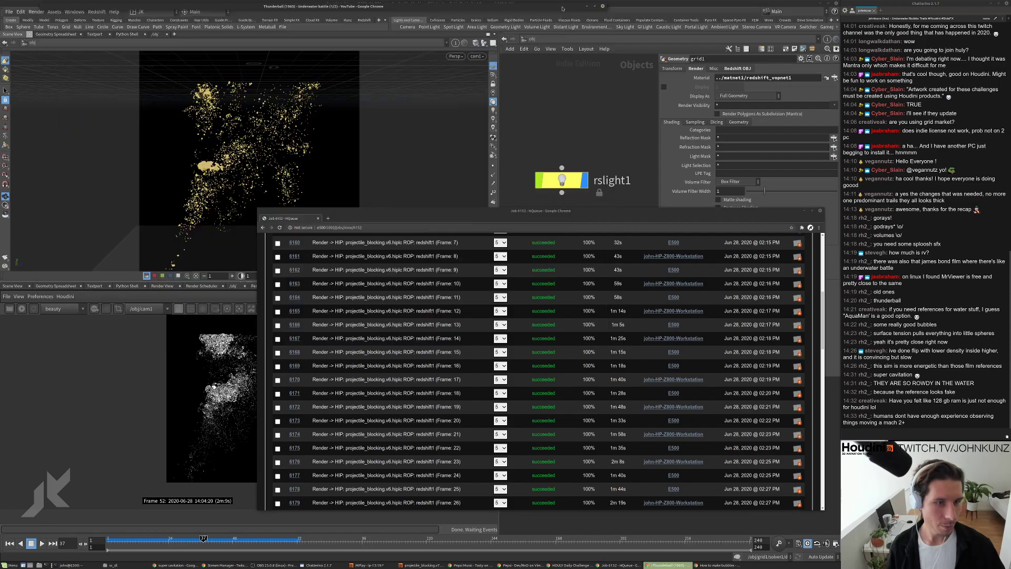
scroll(578, 491, up, 5)
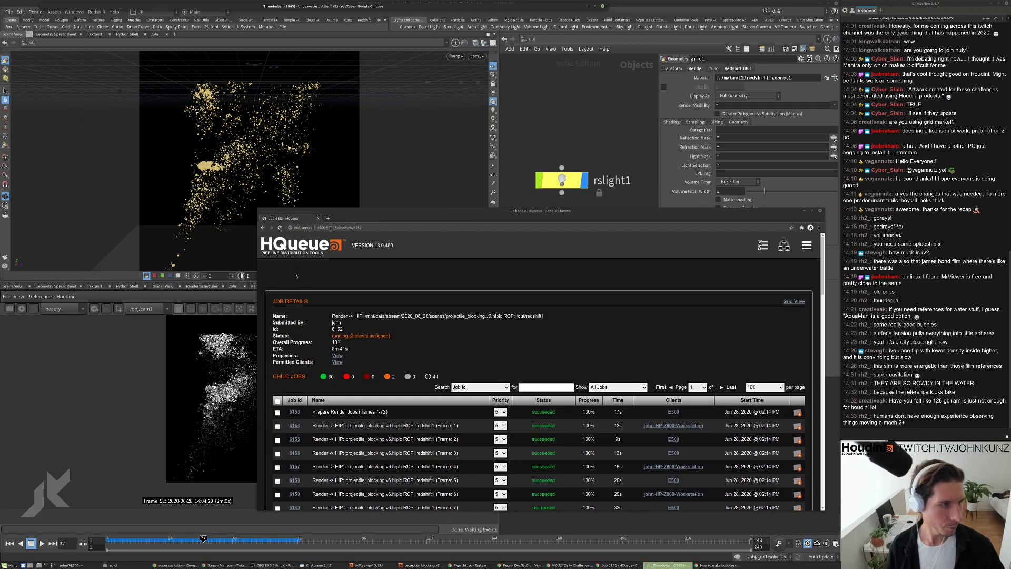
click(297, 280)
click(296, 249)
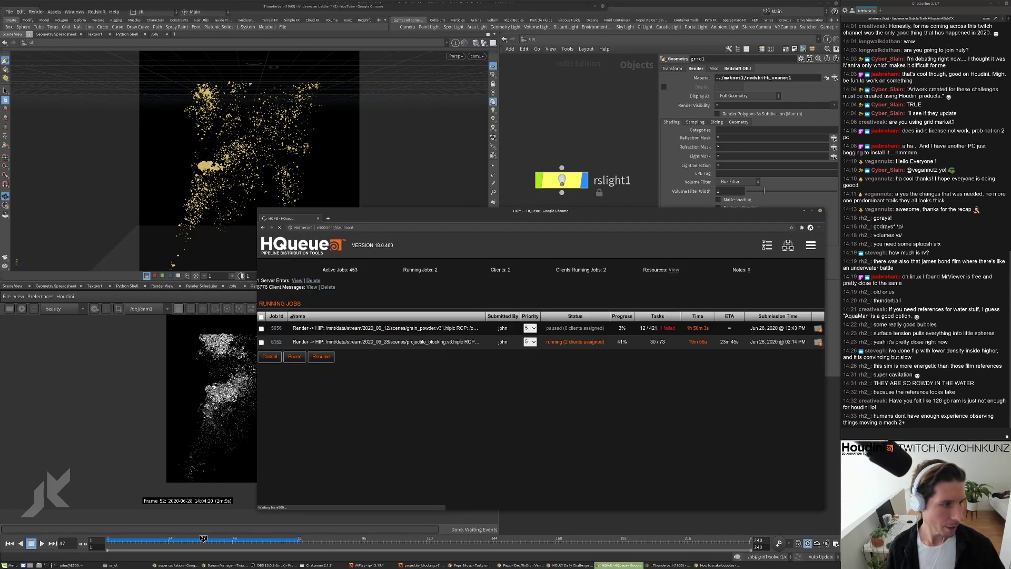
click(262, 343)
click(270, 356)
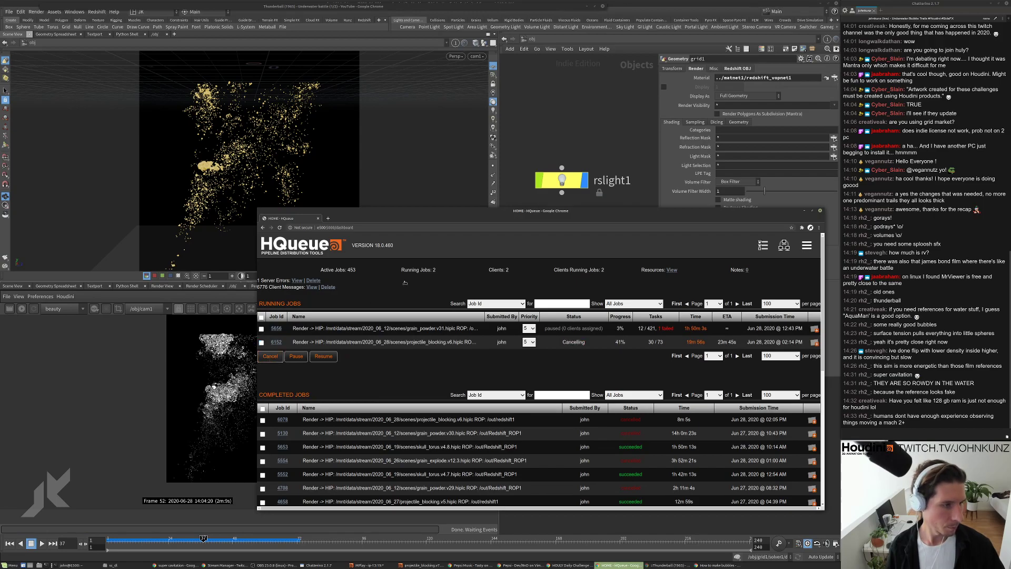
Return to Houdini and move from the object level to the out network with the render nodes
click(568, 102)
middle_drag(652, 430, 640, 383)
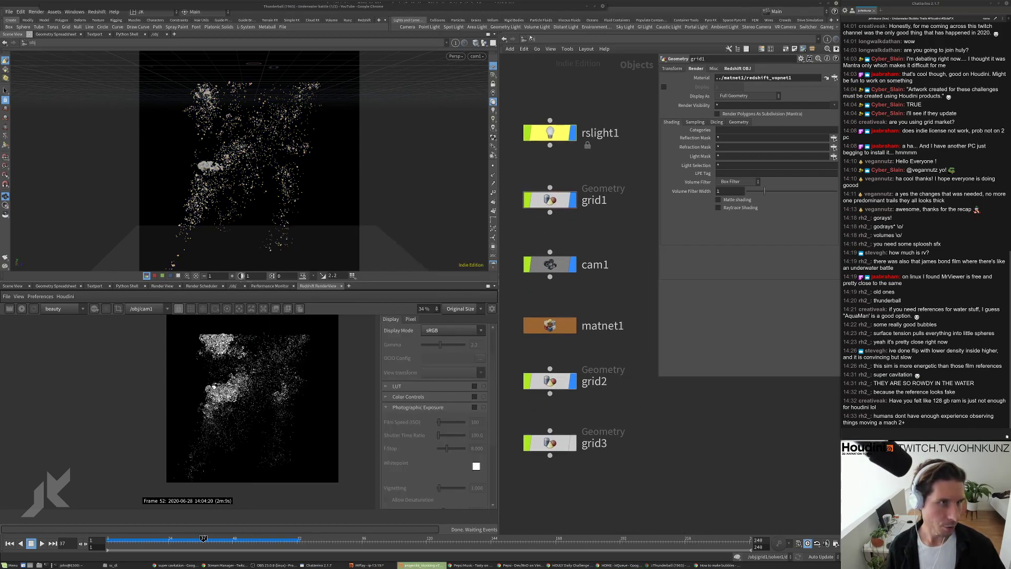
click(531, 38)
click(548, 88)
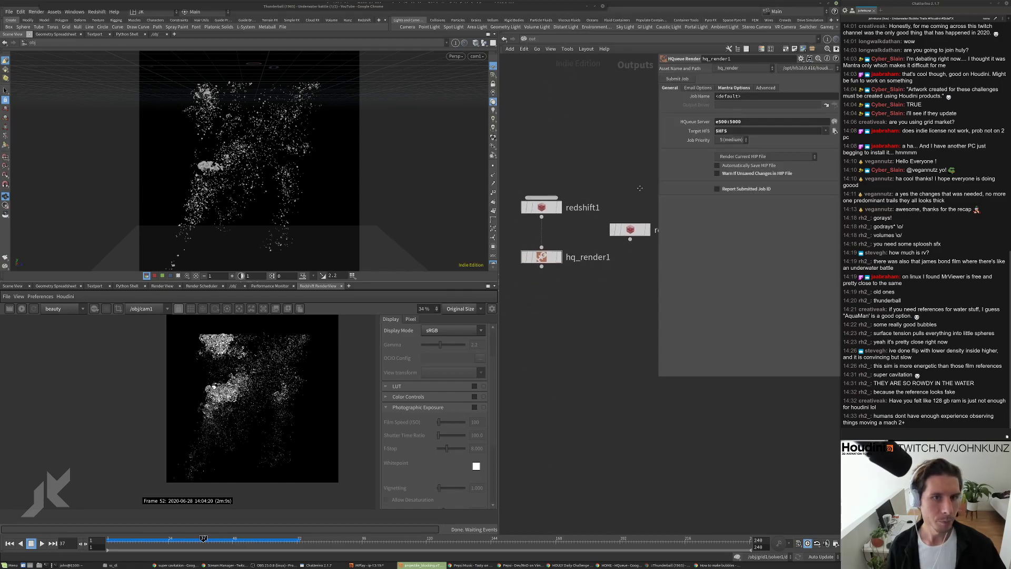
Check the redshift1 node's output file path, trace depth and sampling settings before rendering
click(554, 198)
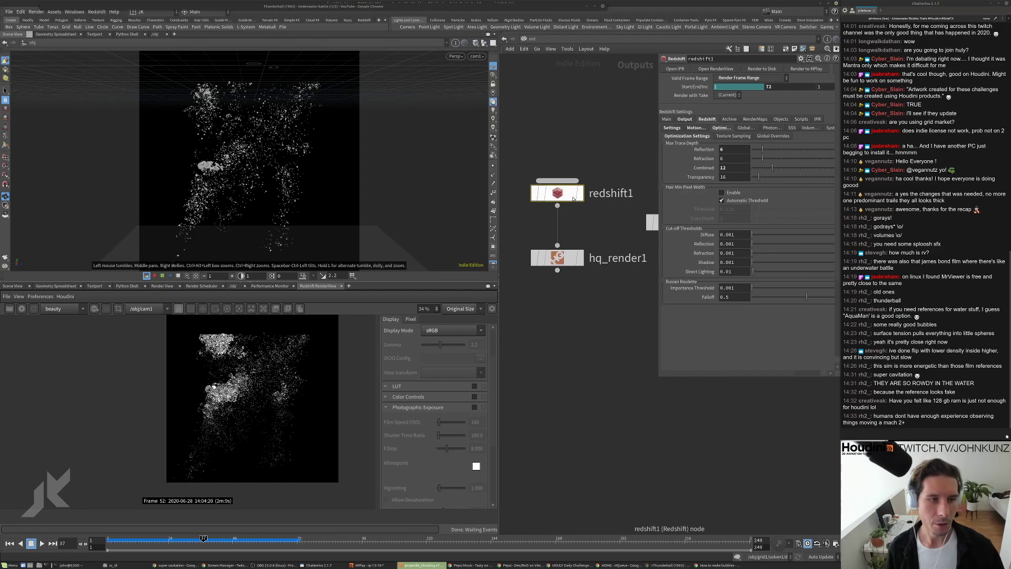
click(565, 258)
middle_drag(605, 300, 607, 306)
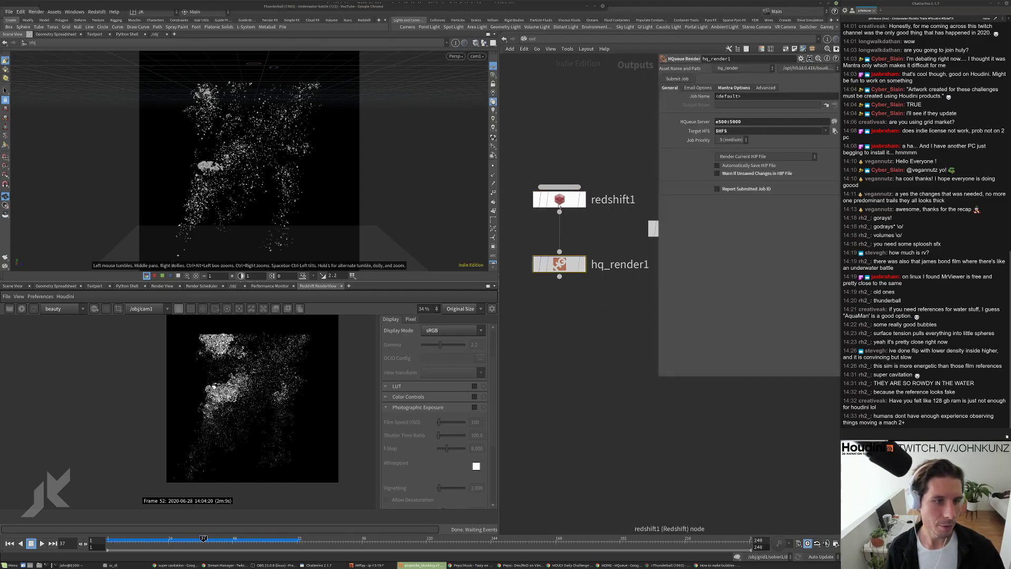
click(572, 201)
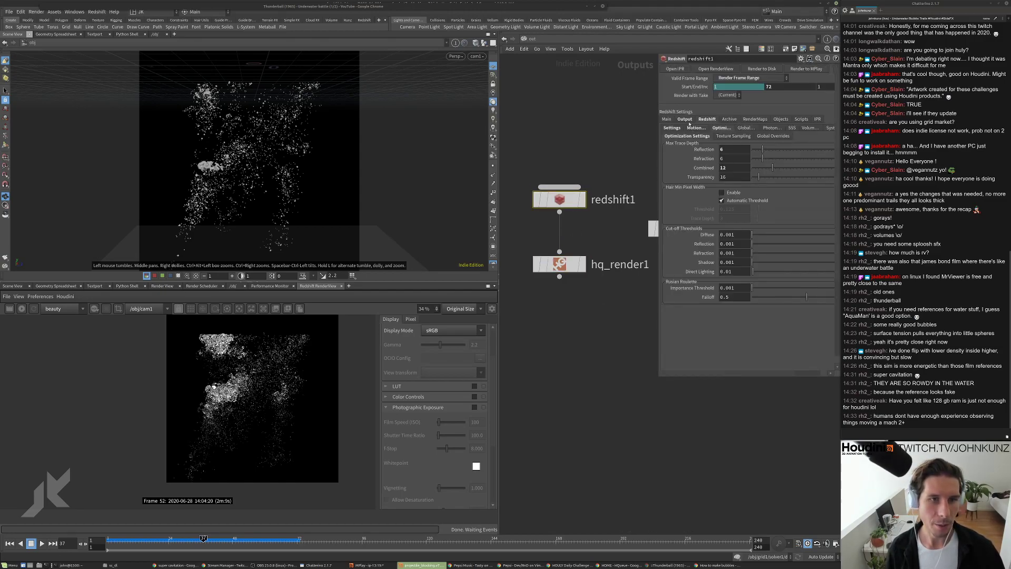
click(686, 120)
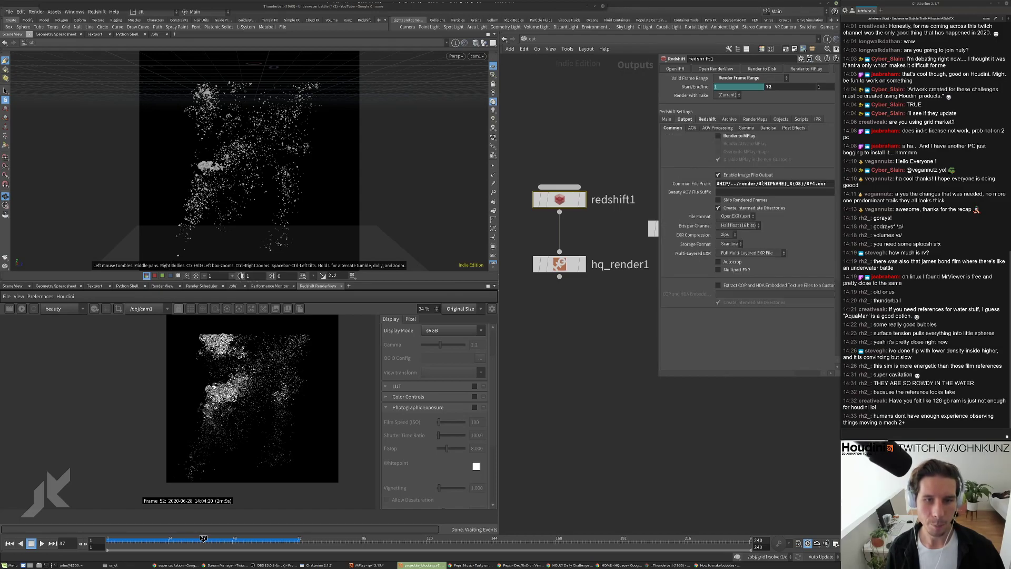
drag(761, 184, 802, 184)
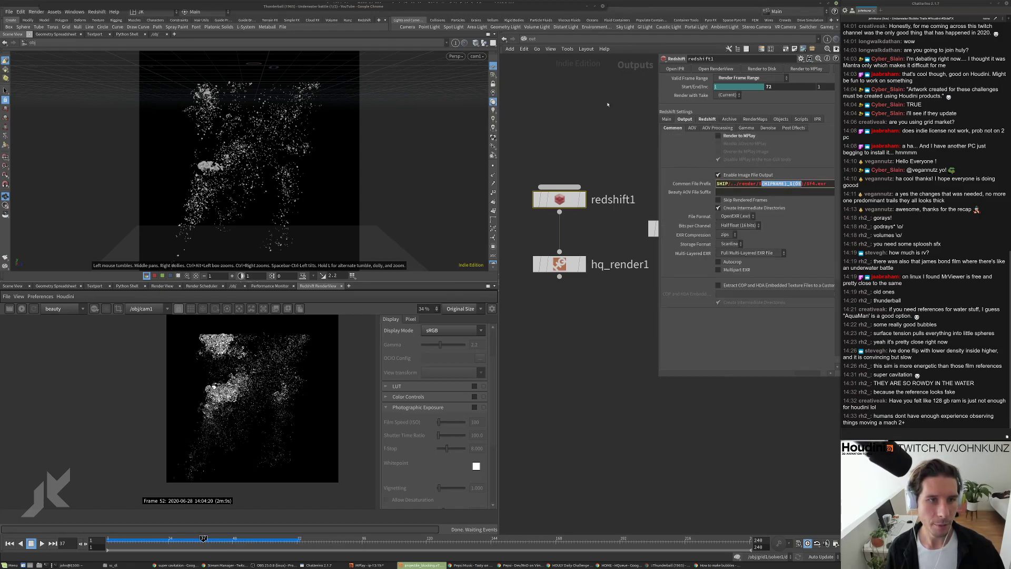
click(707, 120)
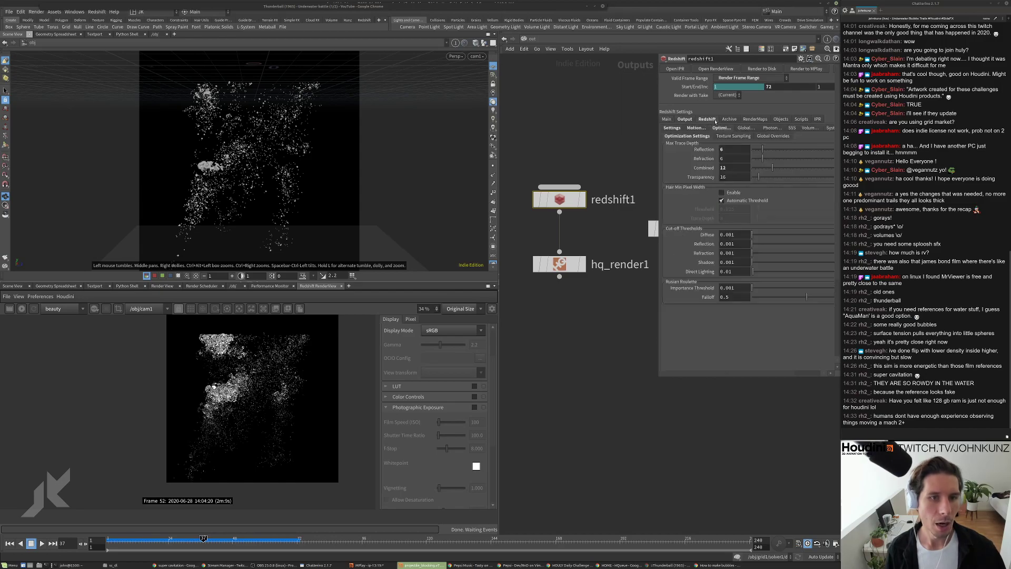
click(672, 128)
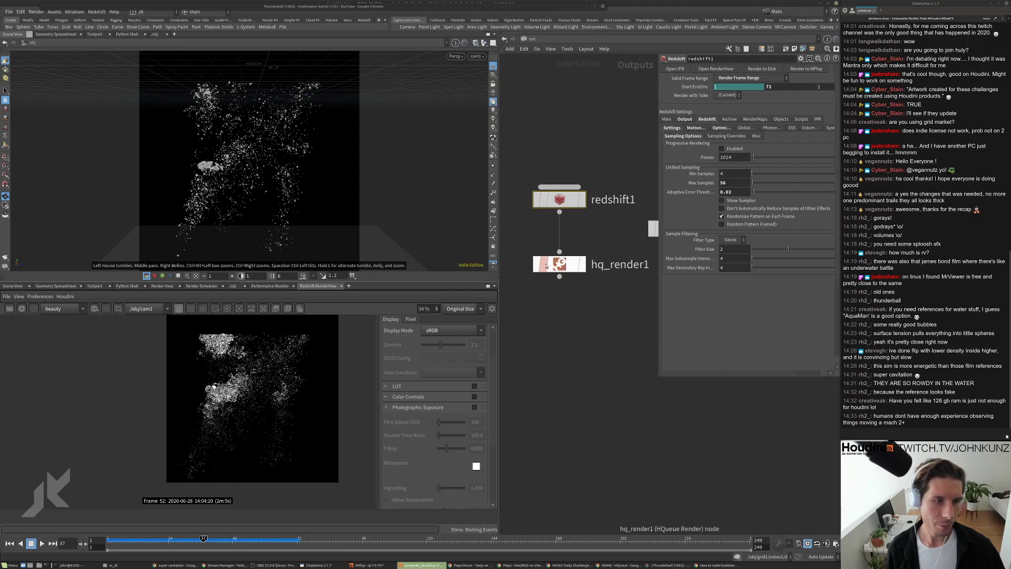
Save the scene as projectile_blocking.v7 and submit its render through hq_render1
click(545, 264)
key(ctrl+s)
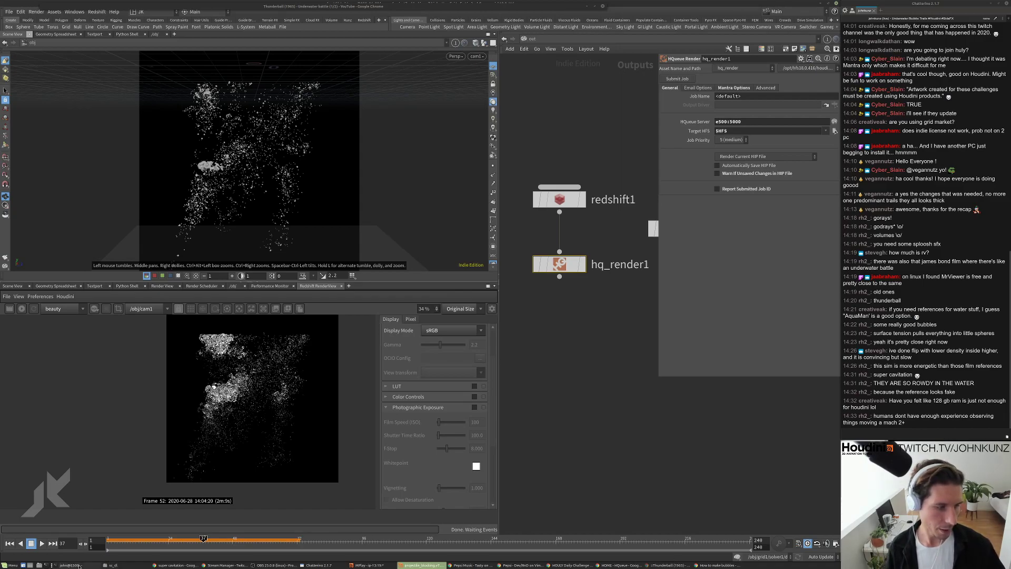
Open the projectile_blocking.v7 job details in HQueue and check the status and render time of its frames
click(622, 565)
click(275, 341)
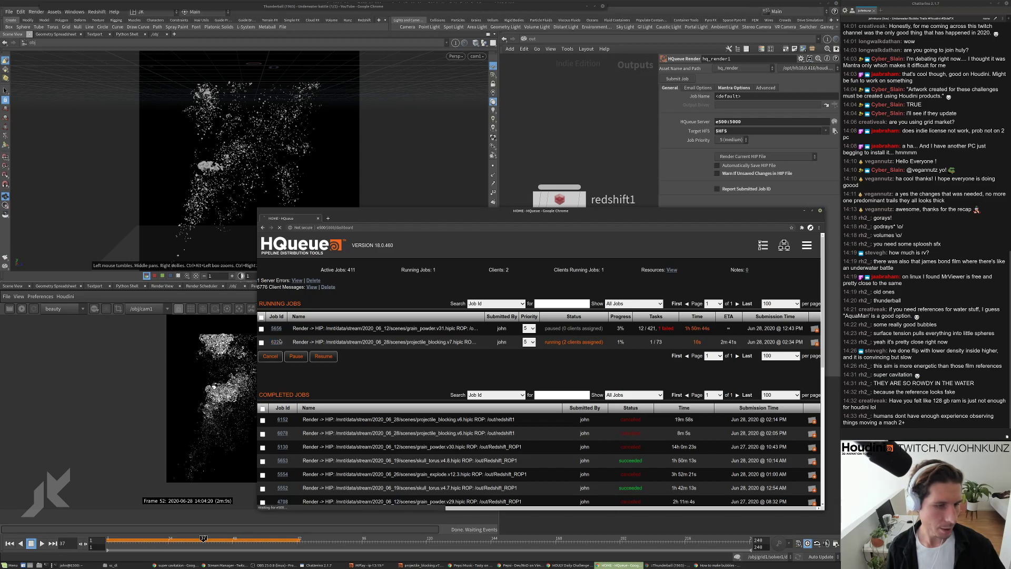
drag(702, 208, 710, 139)
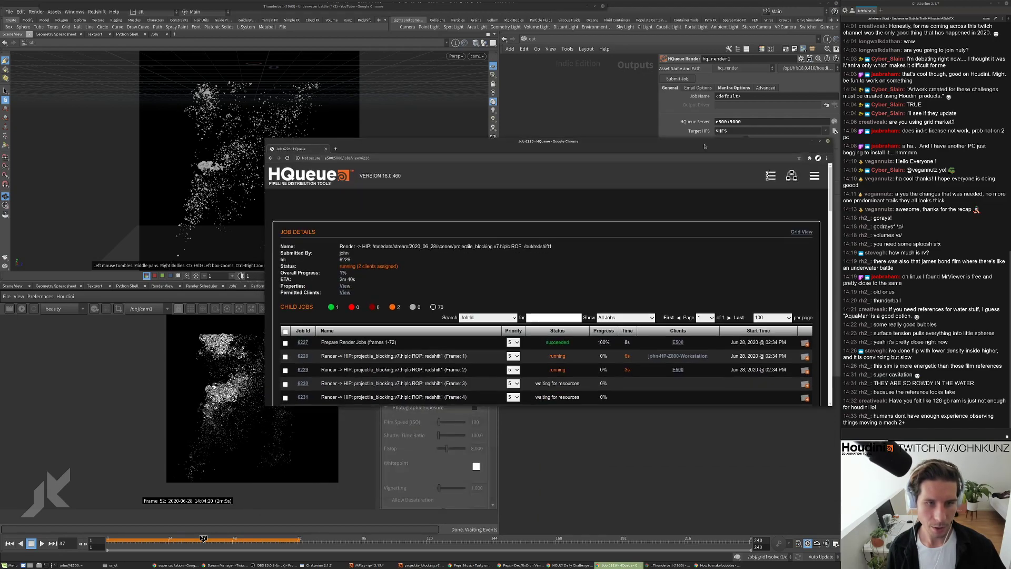
scroll(614, 284, down, 2)
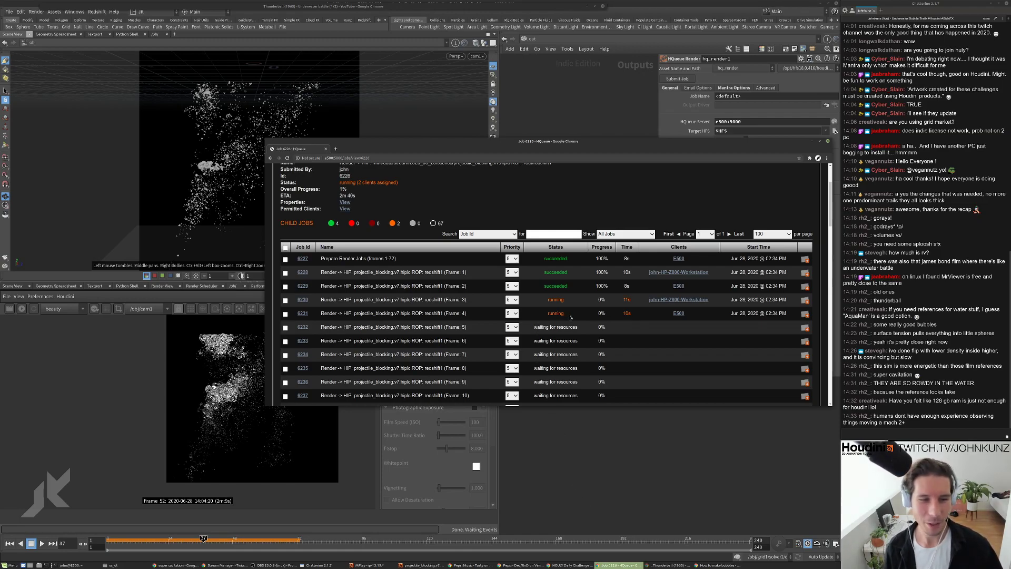
scroll(561, 321, down, 2)
scroll(552, 326, down, 2)
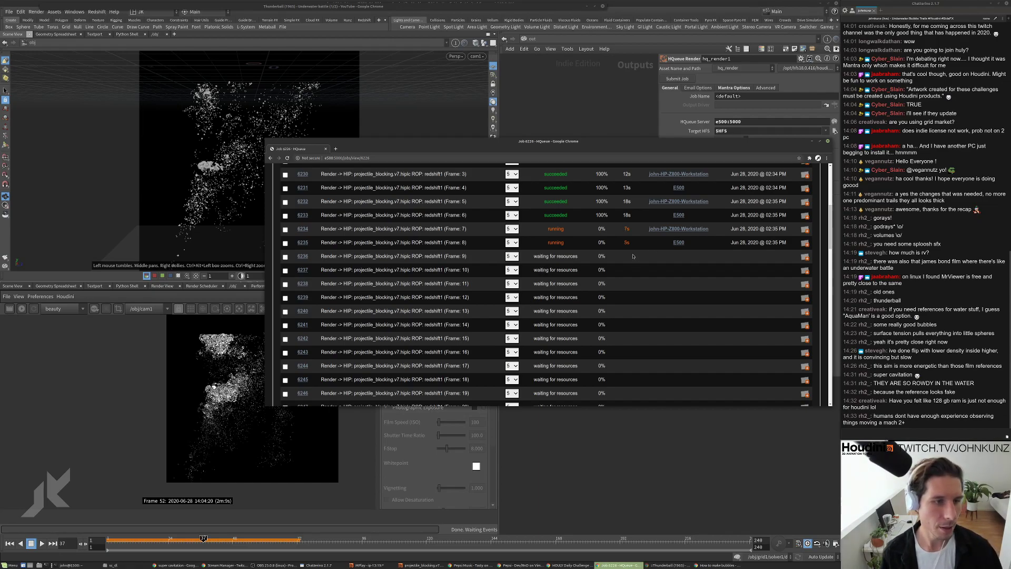
scroll(632, 260, up, 2)
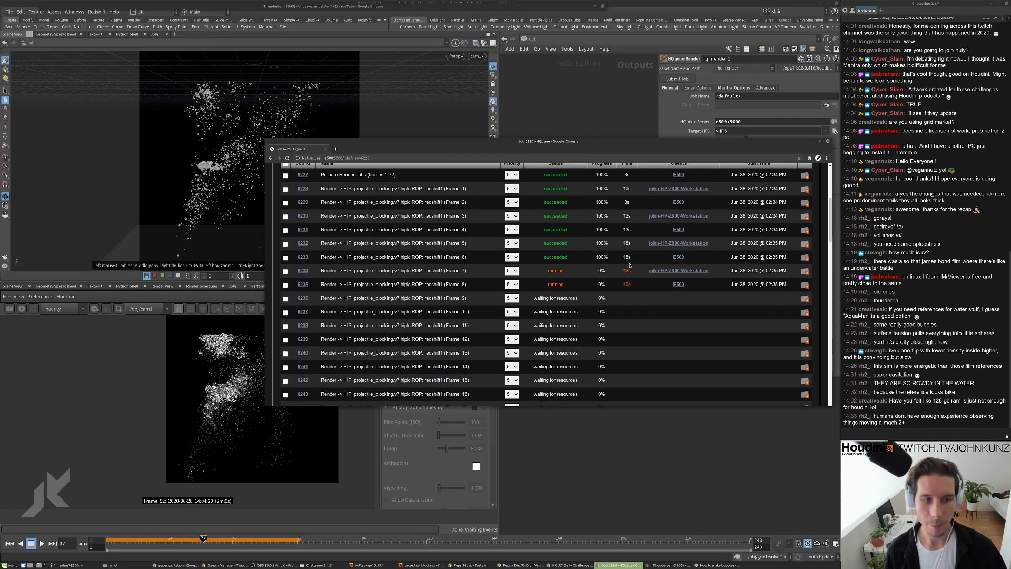
scroll(630, 265, up, 3)
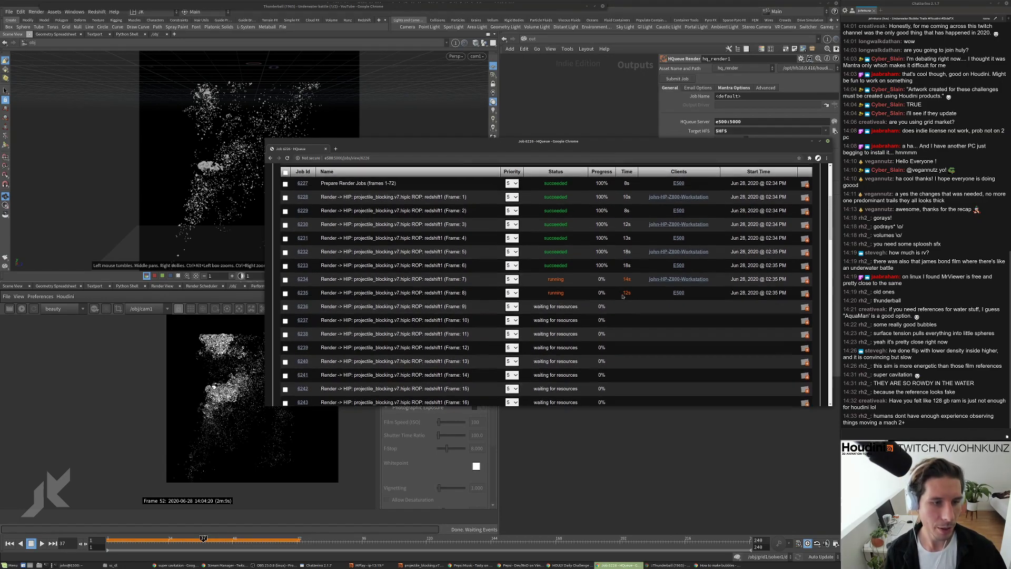
scroll(645, 322, down, 5)
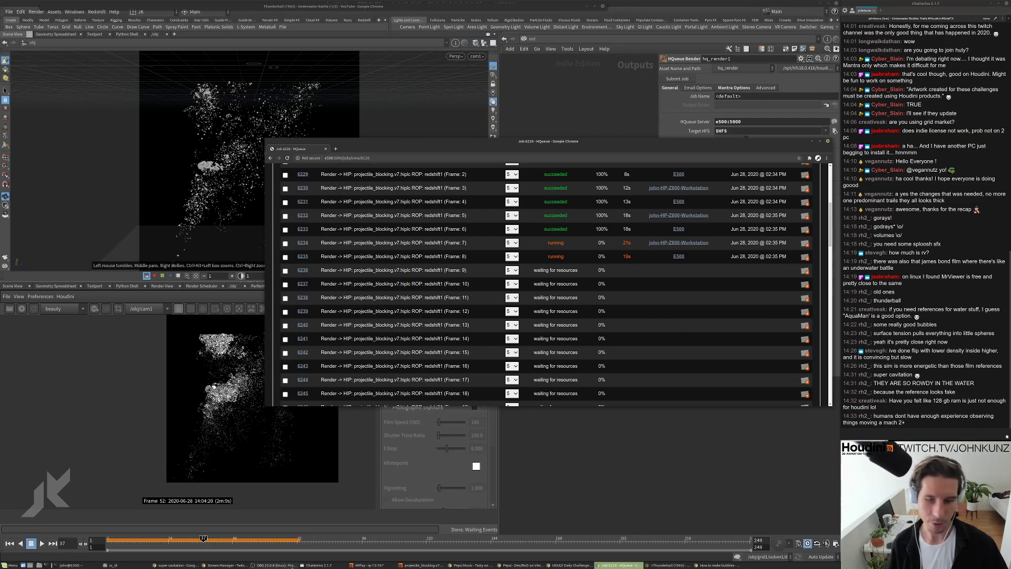
Switch to the terminal and open the projectile_blocking.v7_redshift1 EXR sequence in RV as a background process
click(90, 565)
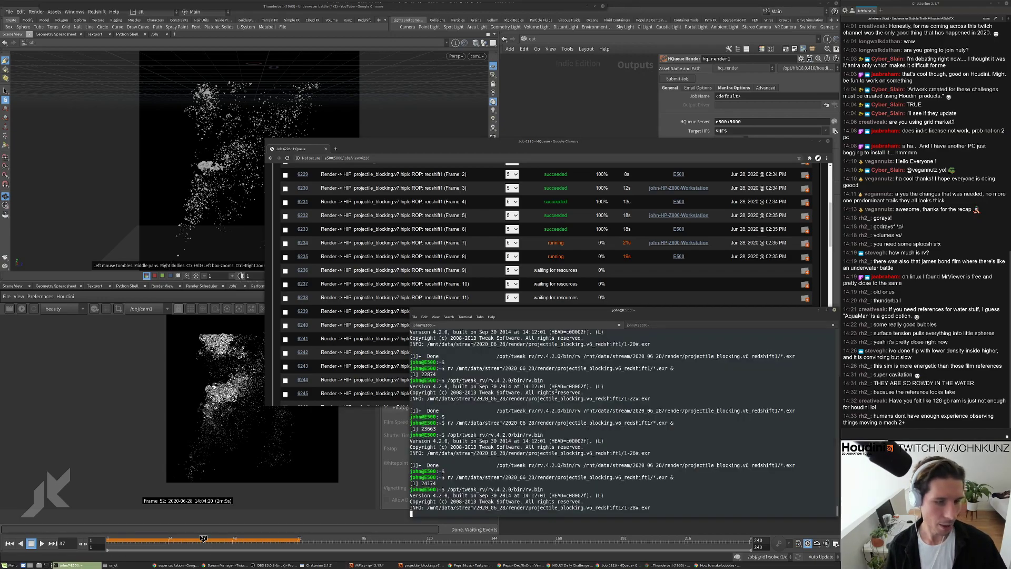
key(Return)
key(Return)
key(Up)
key(Left)
key(Left)
key(Left)
key(Left)
key(Left)
key(Left)
key(Left)
key(Left)
key(Left)
key(Left)
key(Left)
key(Left)
key(Left)
key(Left)
key(Left)
key(Left)
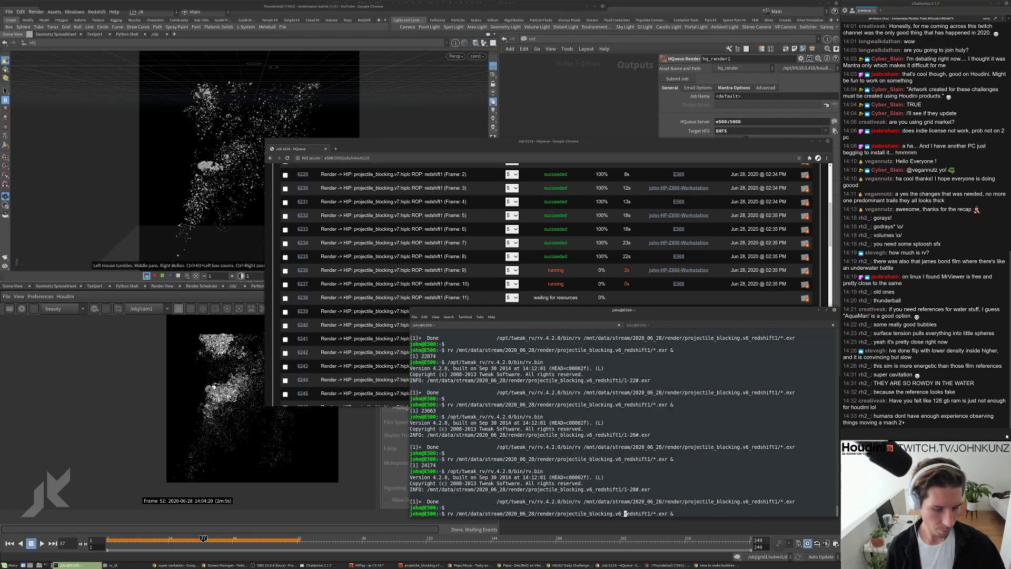
key(BackSpace)
text(7)
key(Return)
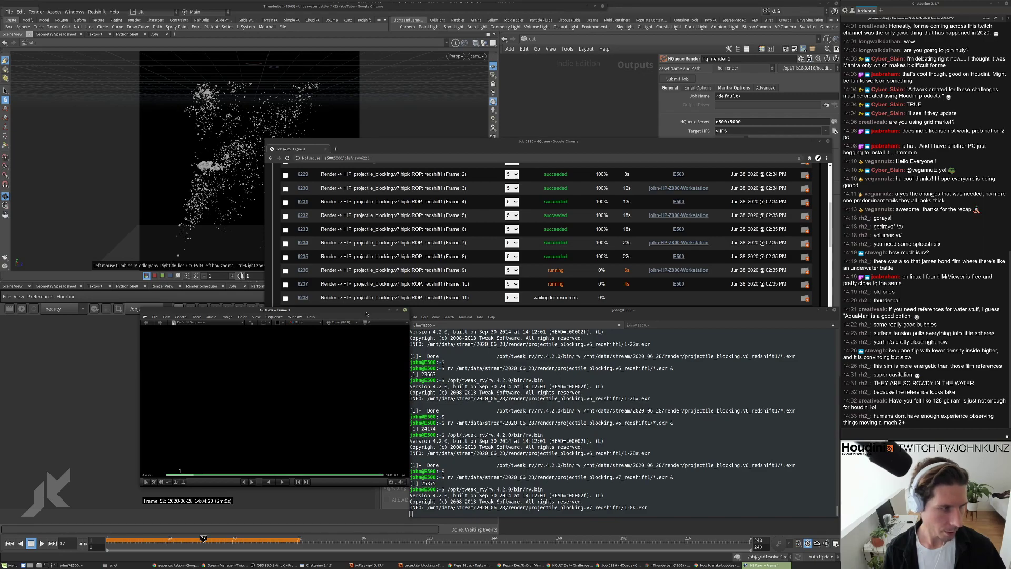
Play the v7 sequence in a repositioned RV window, close it, and check the frame jobs further down in HQueue
drag(367, 314, 617, 235)
key(space)
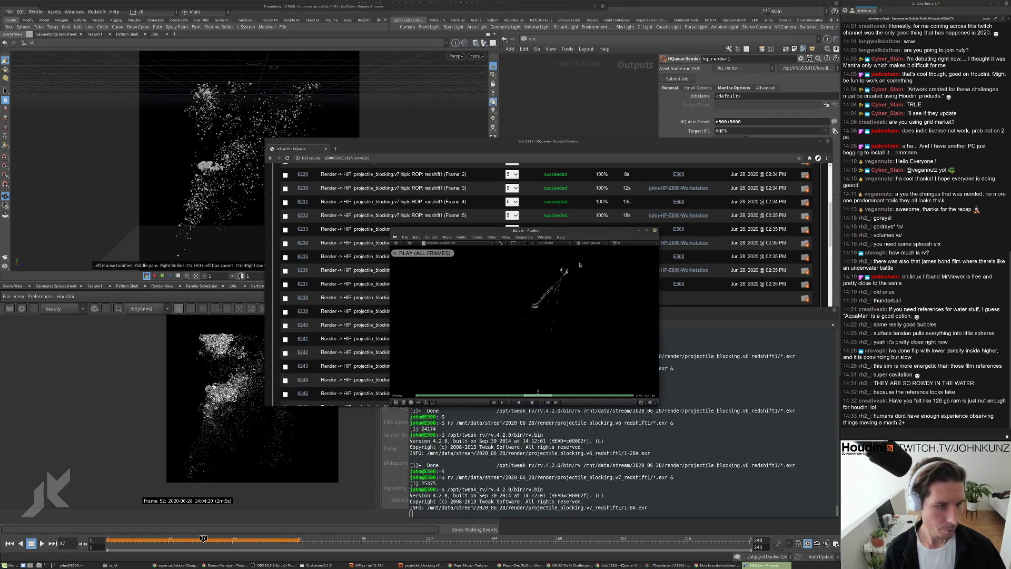
alt+drag(578, 272, 686, 154)
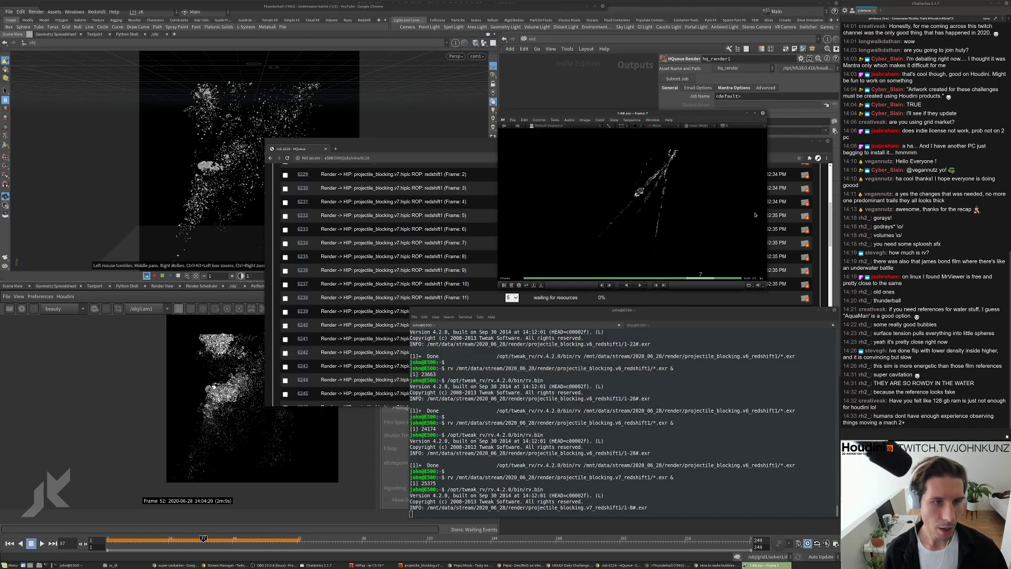
click(763, 113)
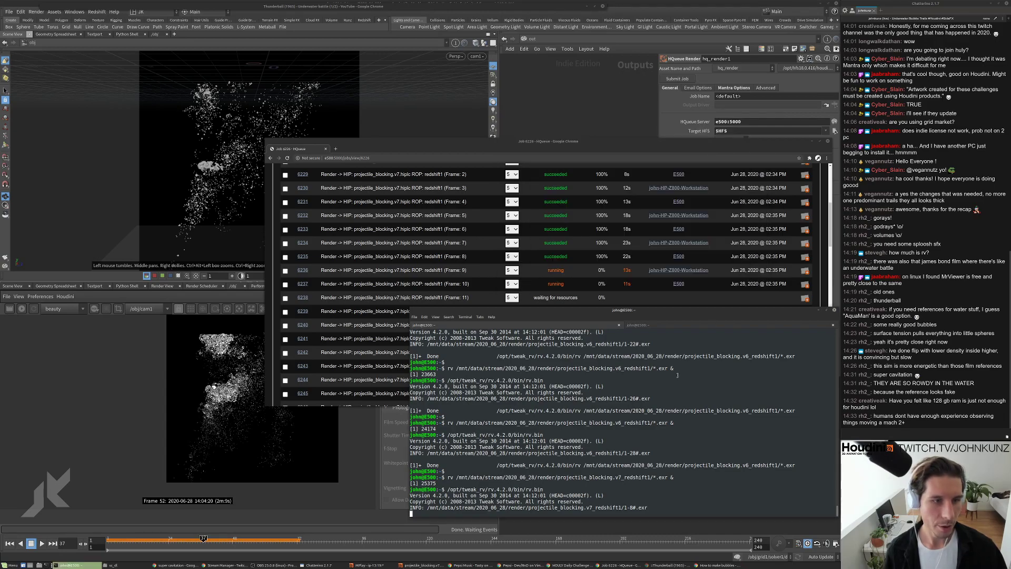
scroll(638, 232, down, 2)
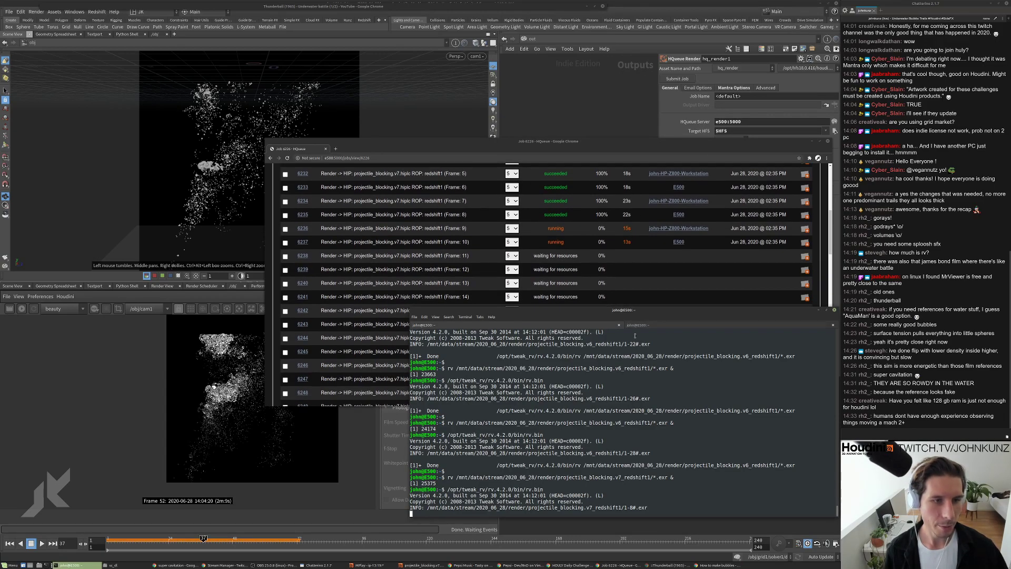
Open the projectile_blocking.v6_redshift1 EXR sequence in RV from the terminal and play it
key(Return)
key(Return)
key(Up)
key(Up)
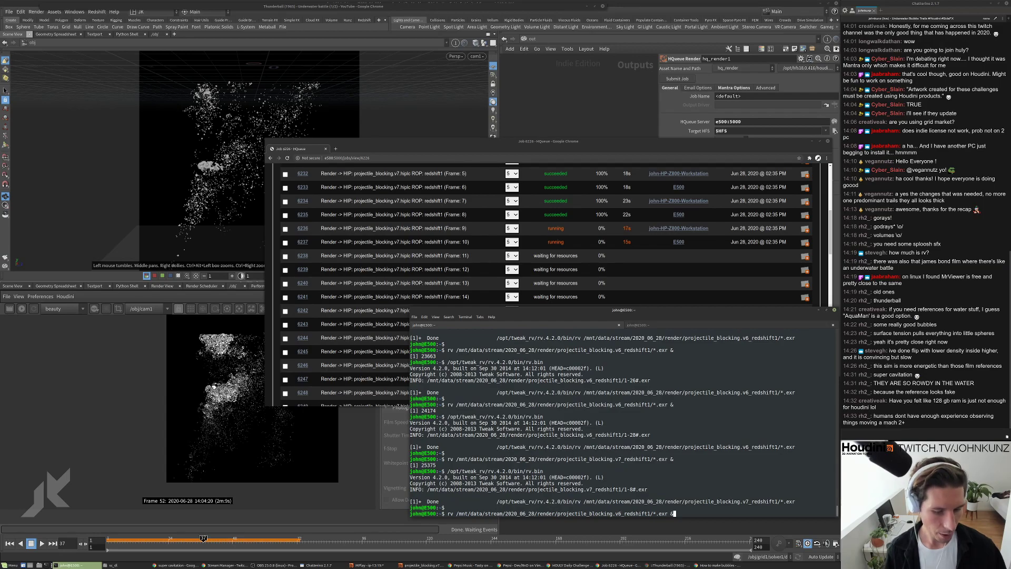
key(Return)
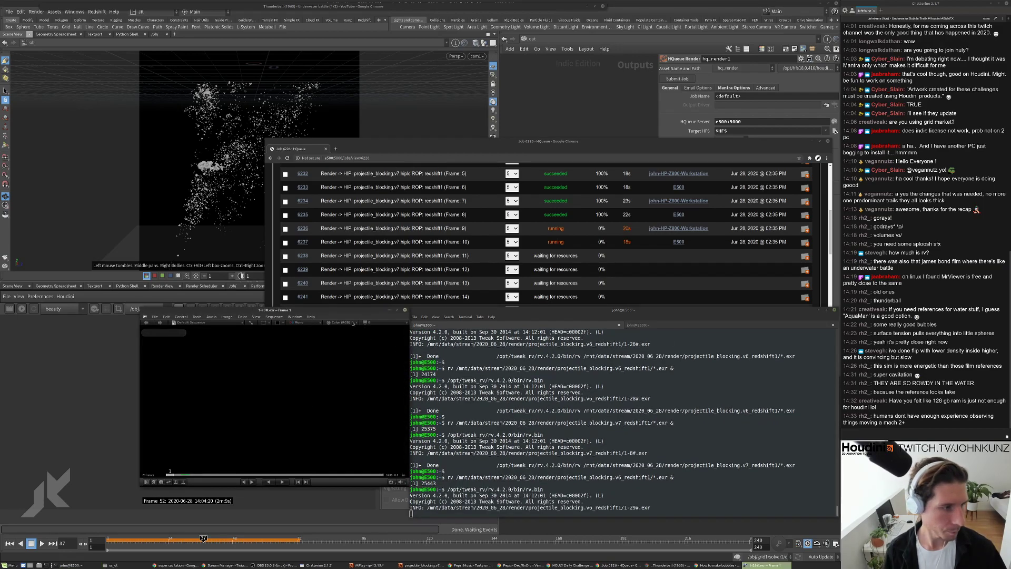
key(space)
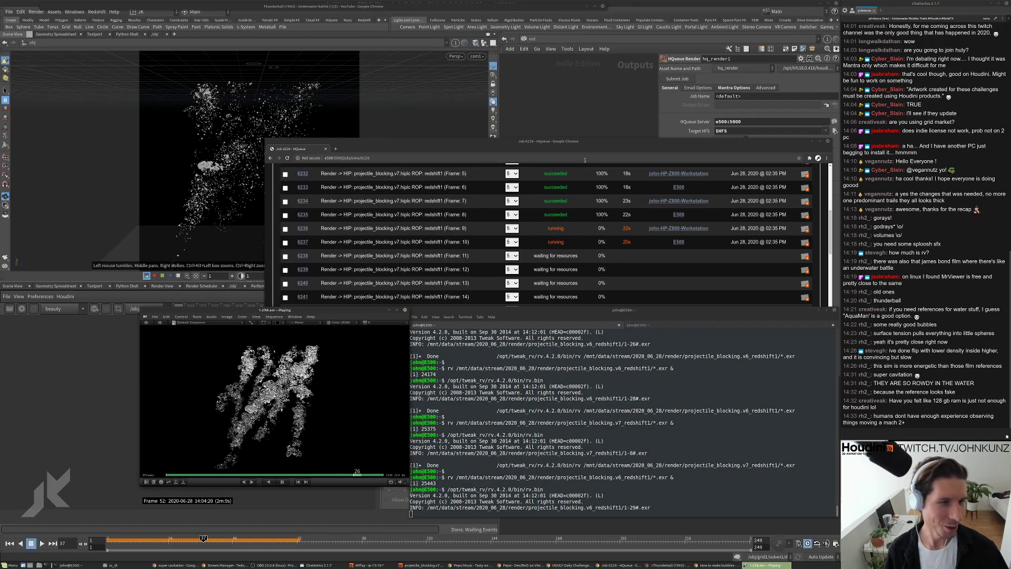
Place the HQueue window above the terminal and check the progress of the projectile_blocking.v7 frame jobs
drag(602, 140, 611, 47)
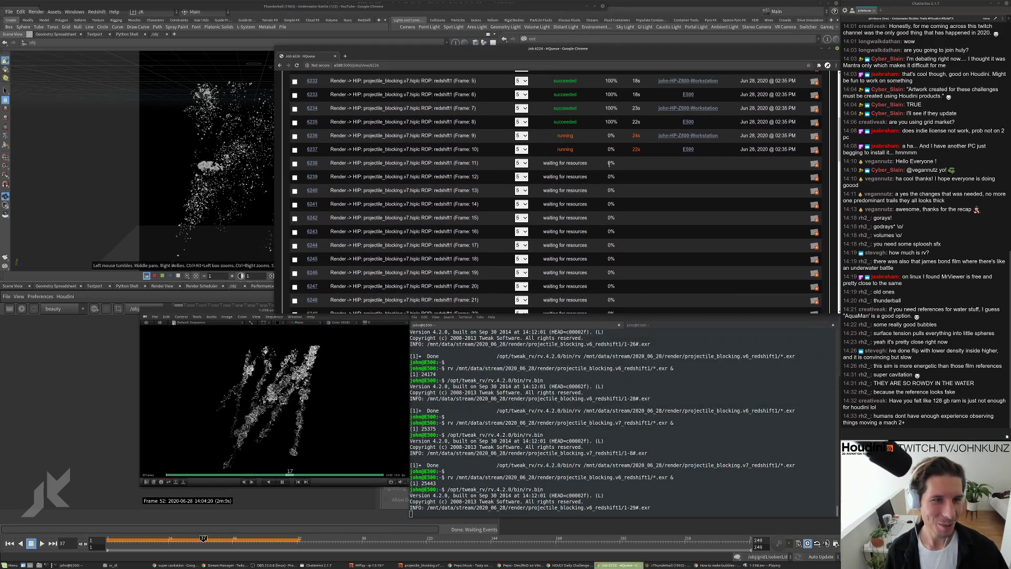
click(548, 362)
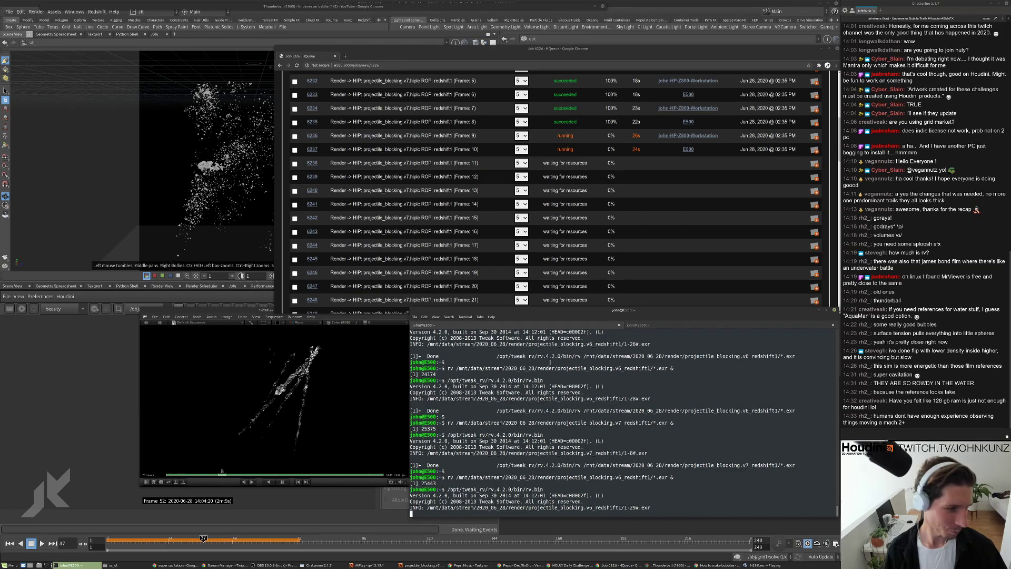
scroll(637, 174, down, 1)
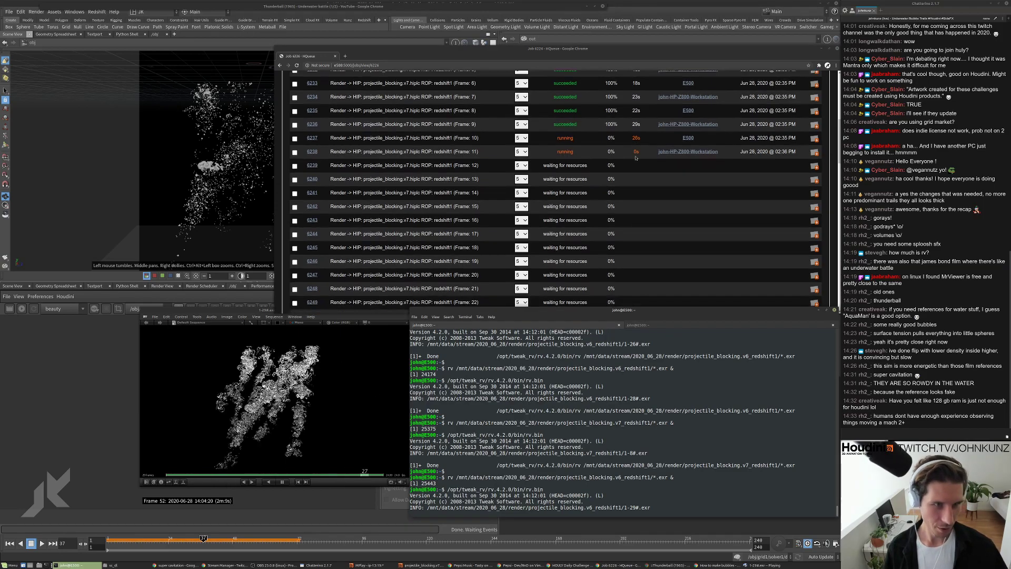
scroll(628, 170, down, 1)
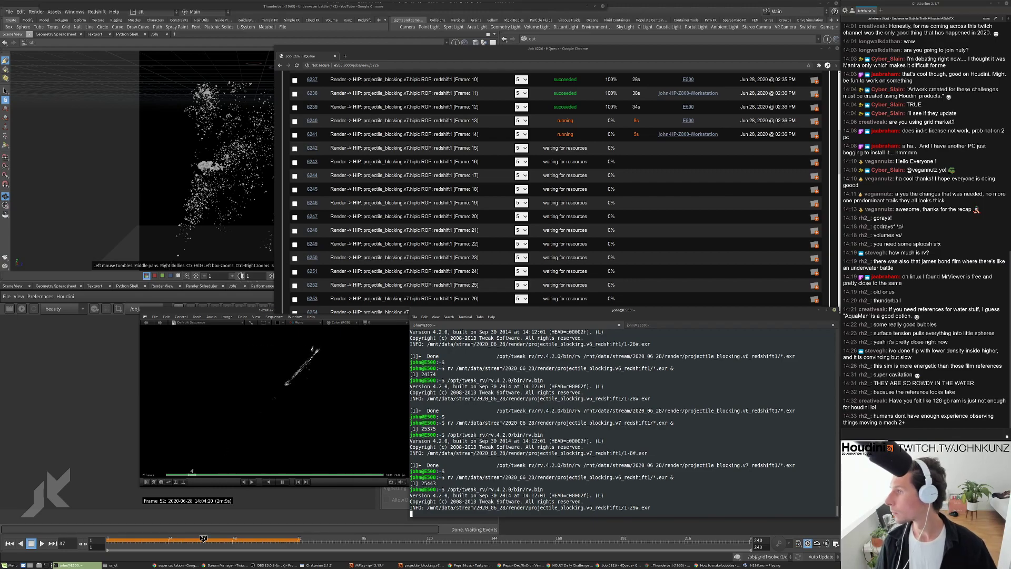
key(alt+Tab)
key(alt+Tab)
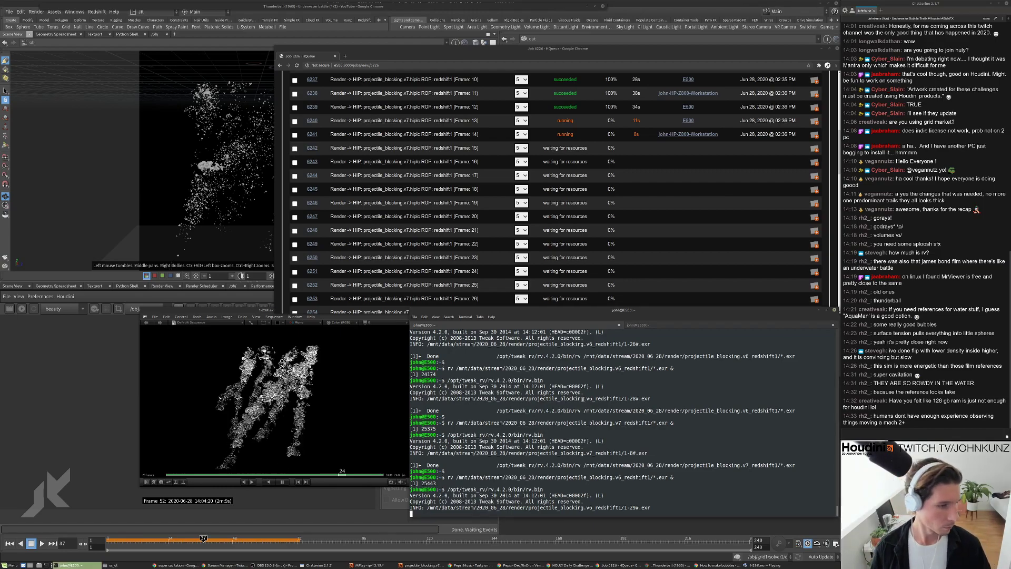
key(Return)
key(Return)
key(Up)
key(Return)
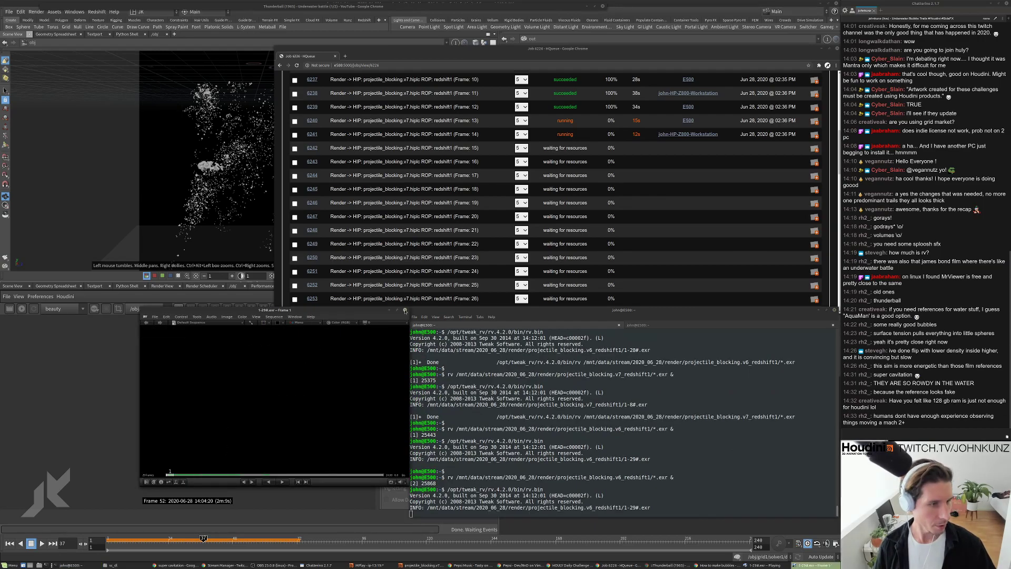
Open the projectile_blocking.v7_redshift1 sequence in a second RV window and play it to compare with the v6 playback
key(Return)
key(Return)
key(Up)
key(Up)
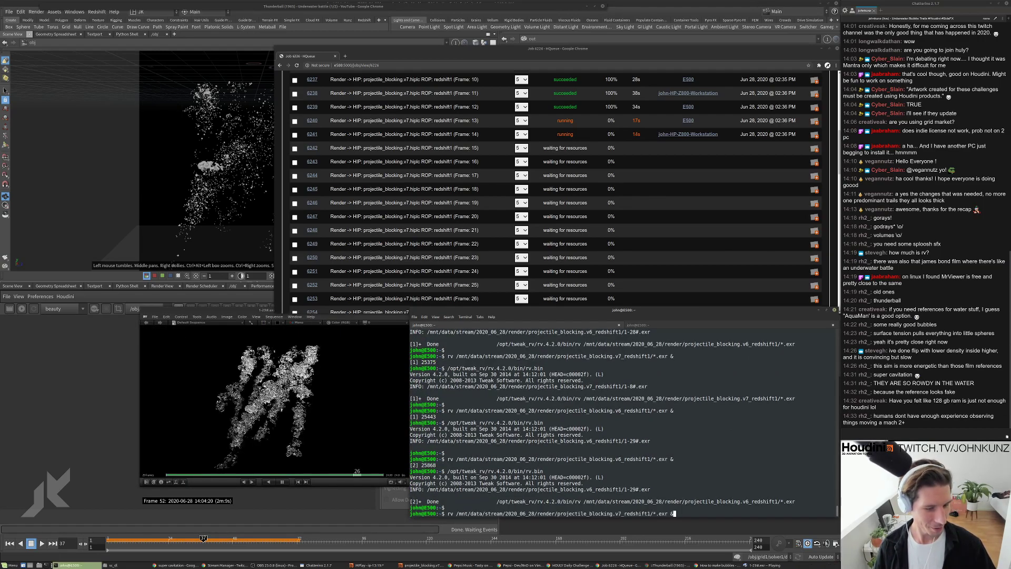
key(Return)
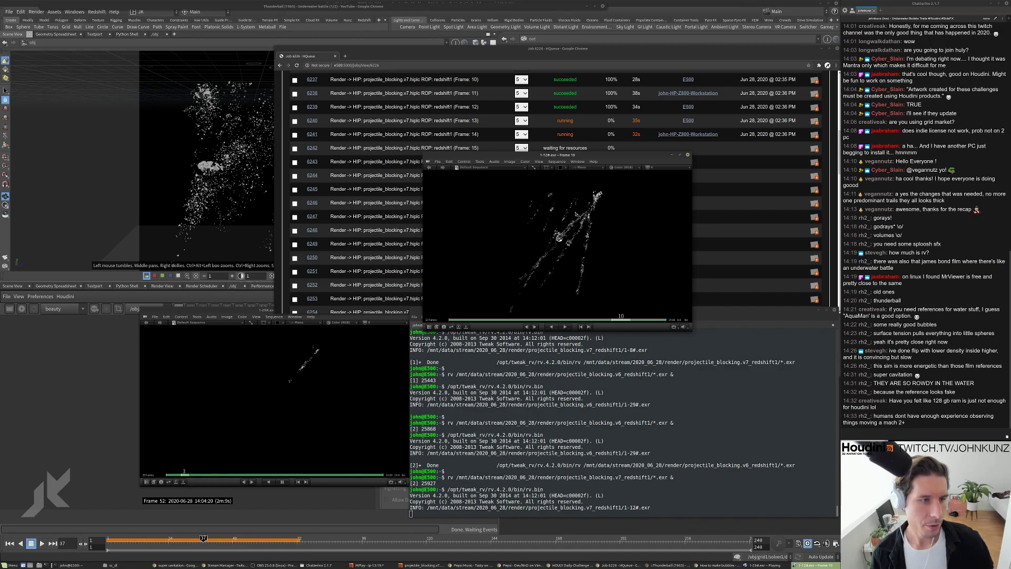
key(space)
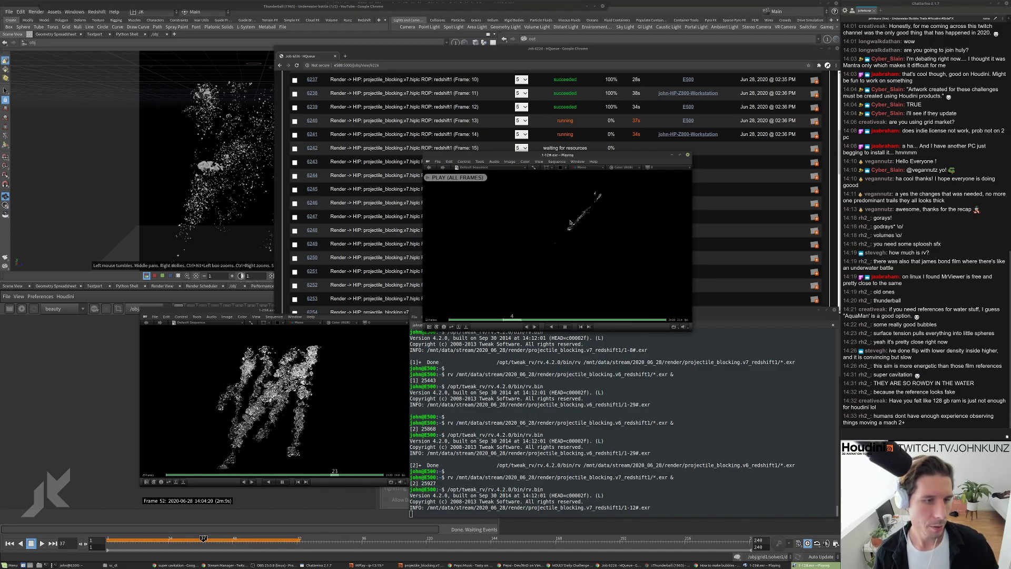
key(space)
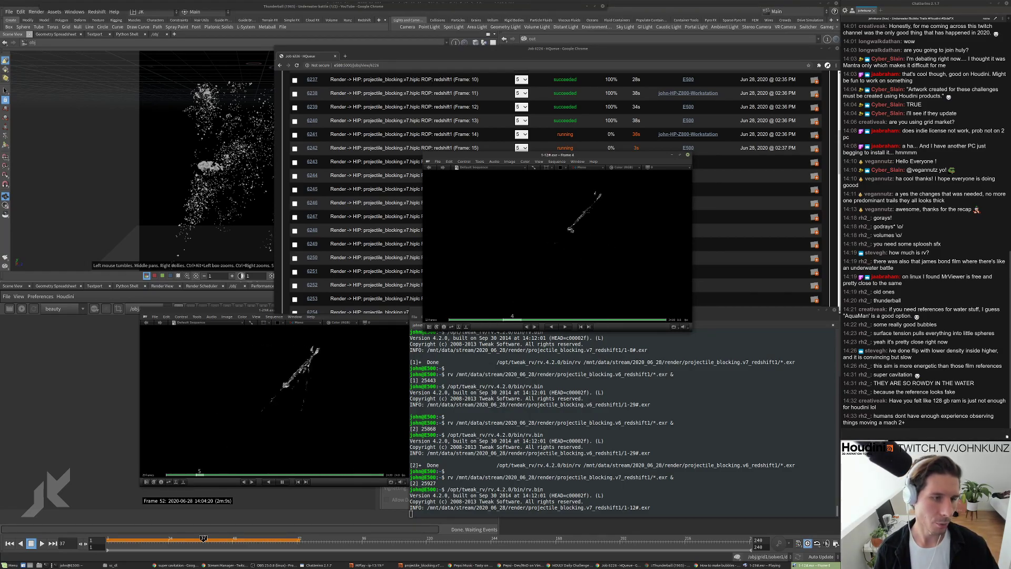
key(space)
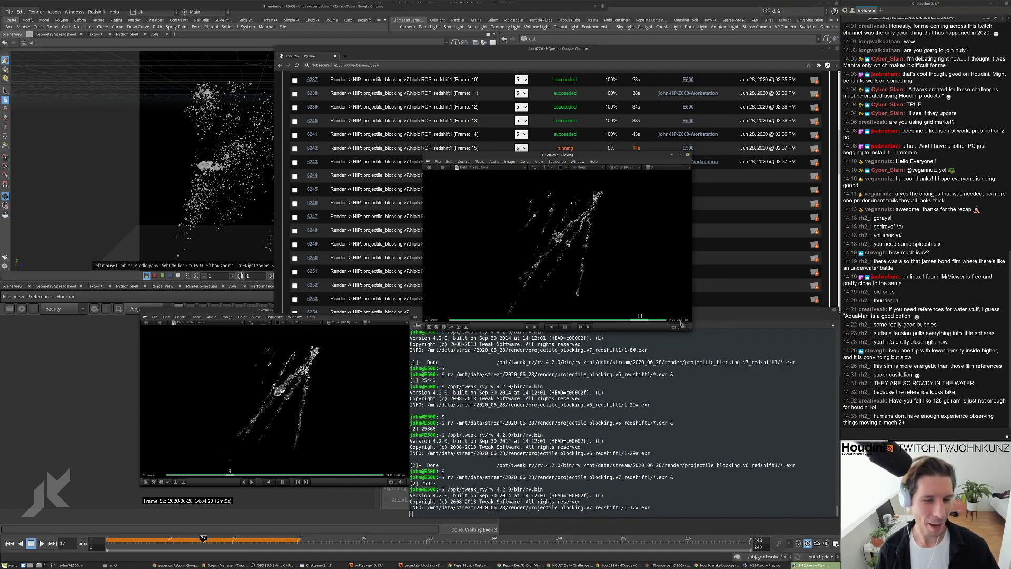
Relaunch RV on the v7 sequence to load the newly rendered frames, then enlarge the window and play it
key(w)
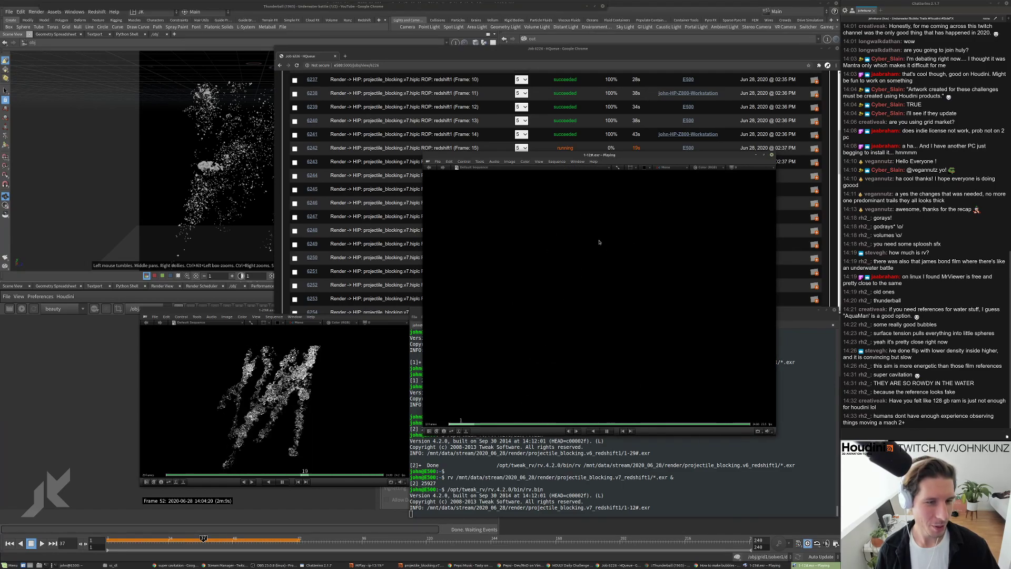
key(ctrl+q)
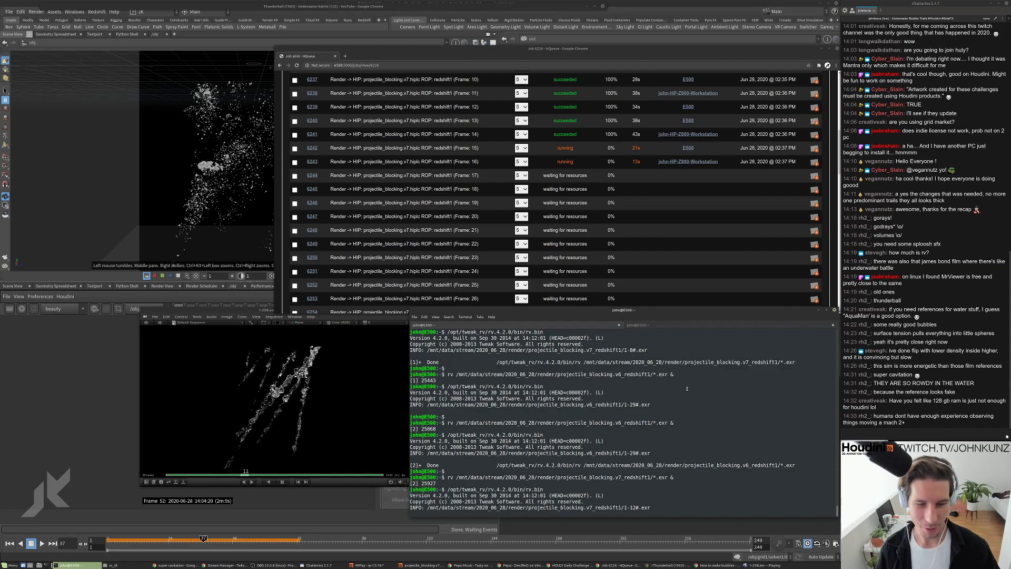
key(Return)
key(Up)
key(Return)
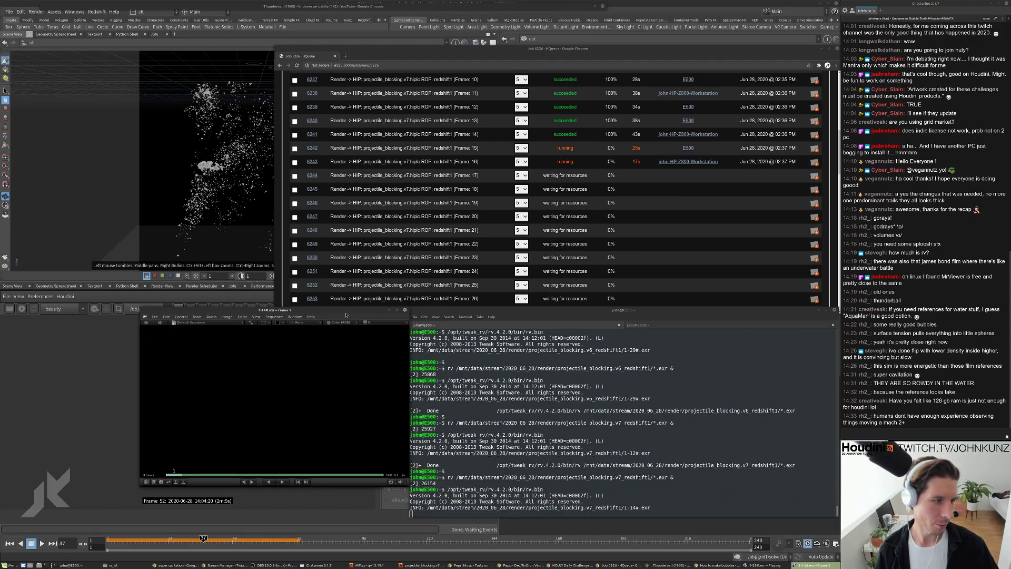
drag(346, 315, 613, 105)
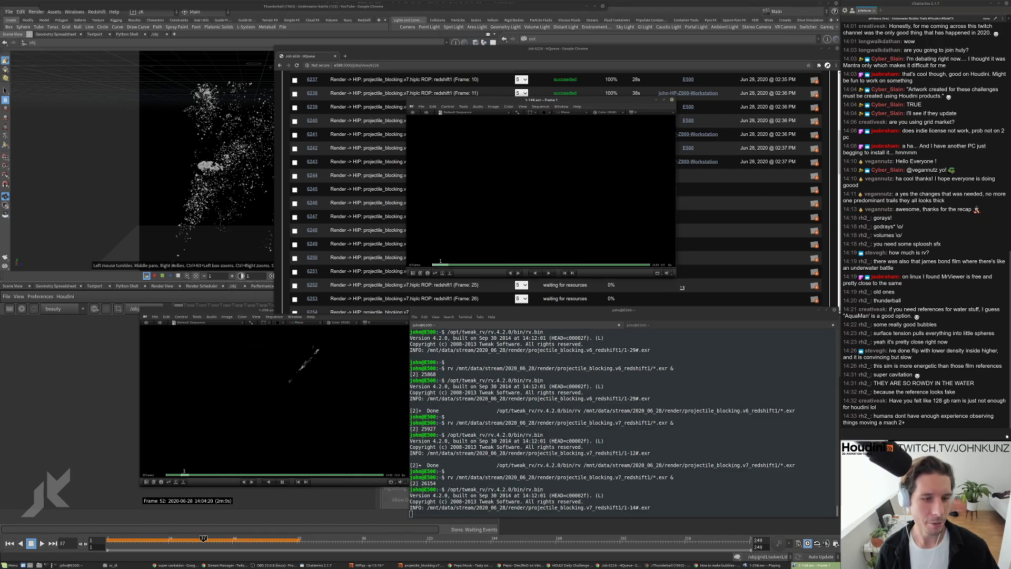
key(space)
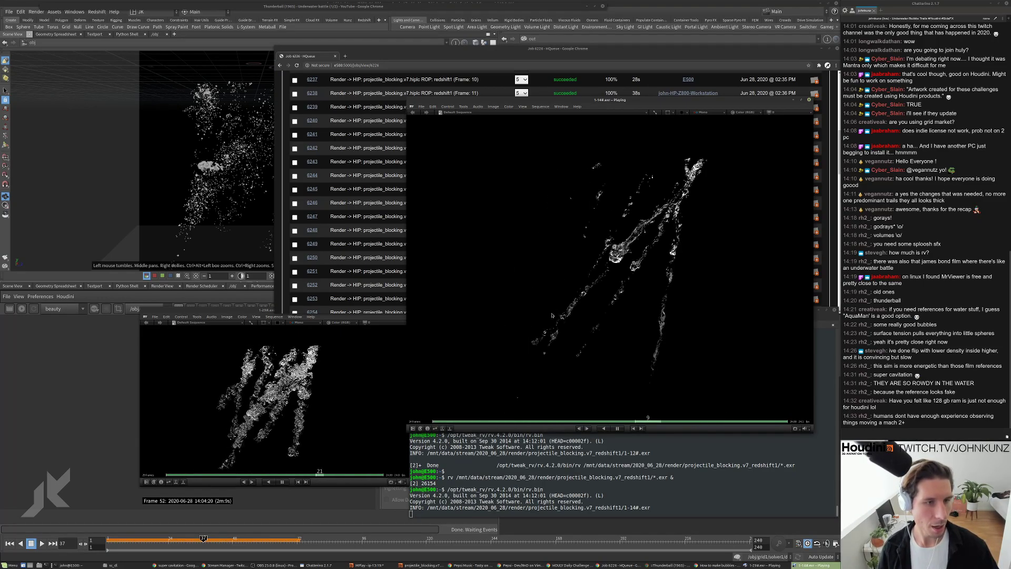
Close the RV window with the v6 sequence and keep reviewing the v7 playback
drag(263, 310, 271, 235)
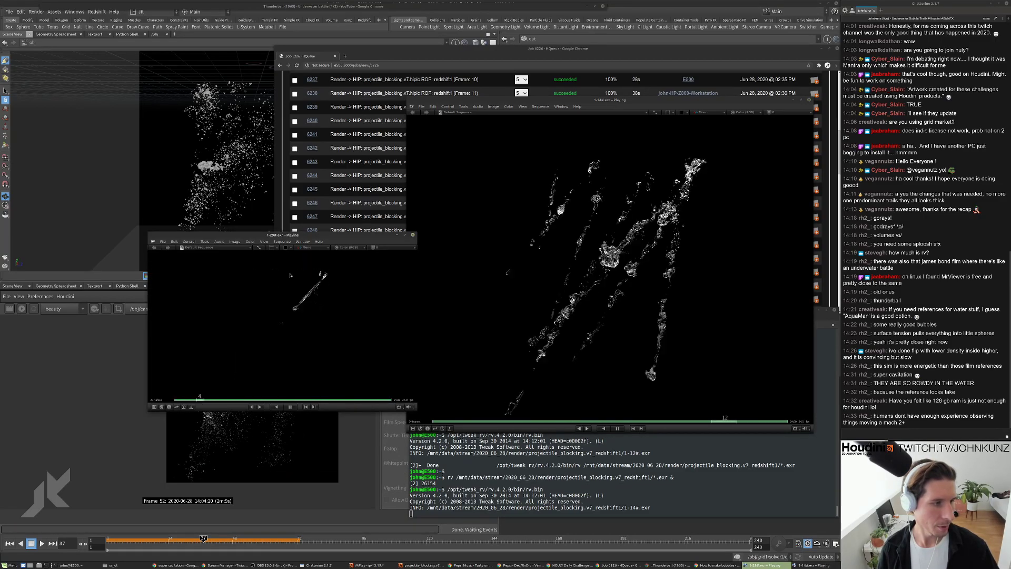
click(412, 234)
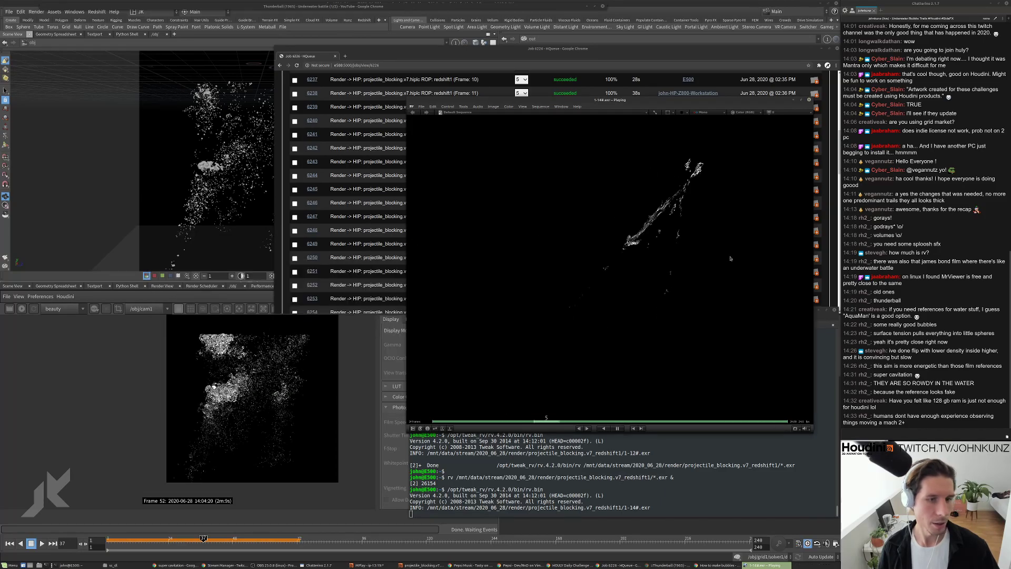
key(space)
key(space)
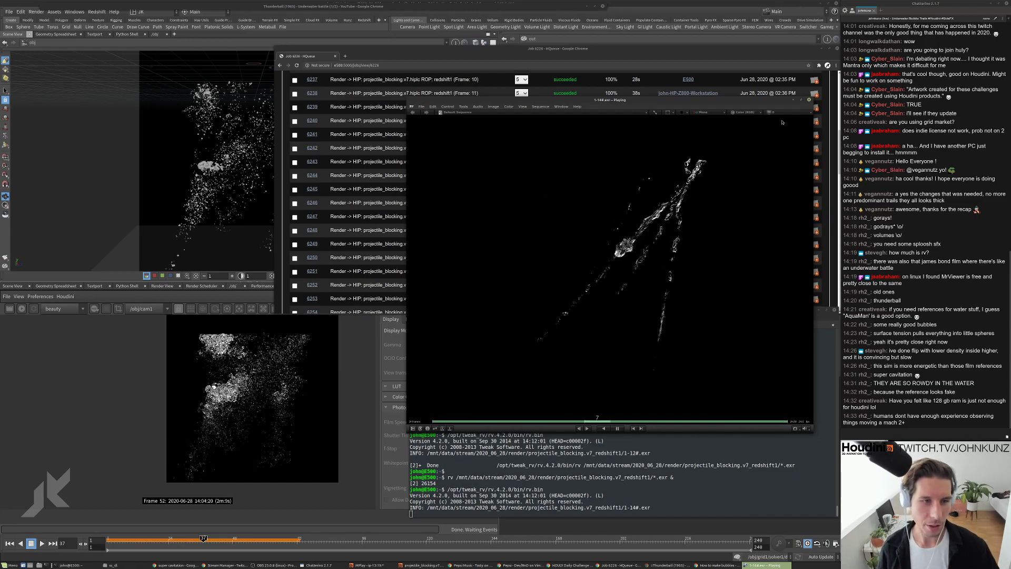
Reopen the v7 sequence in RV with its latest frames, enlarge and reposition the window, and play it
click(809, 100)
key(Up)
key(Return)
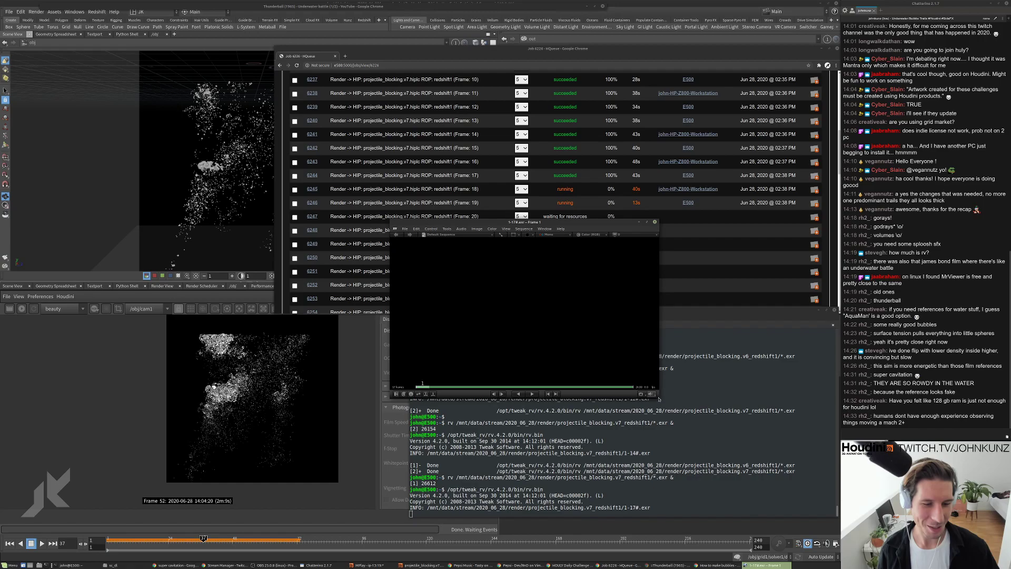
drag(656, 395, 790, 530)
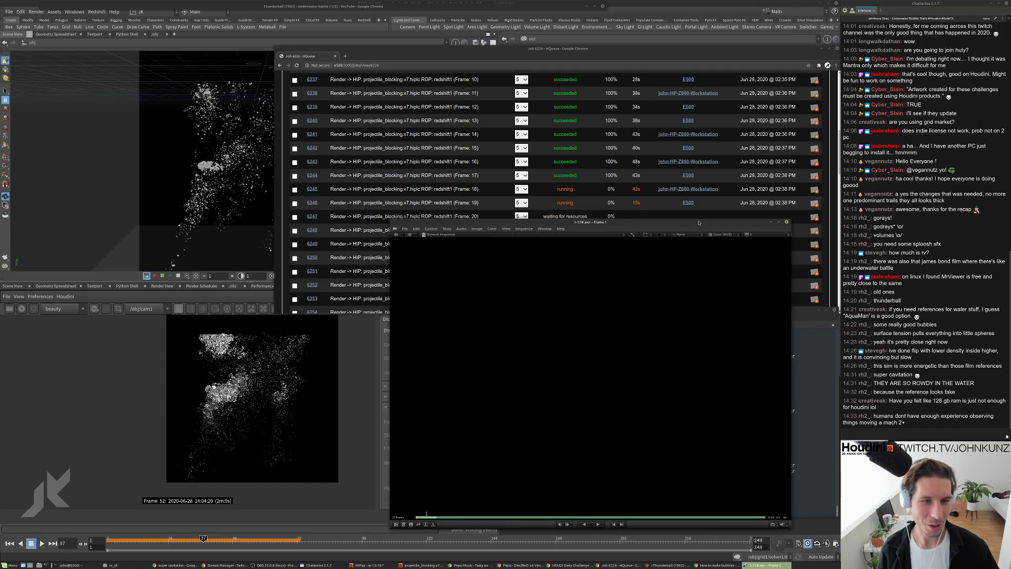
drag(700, 220, 698, 153)
key(space)
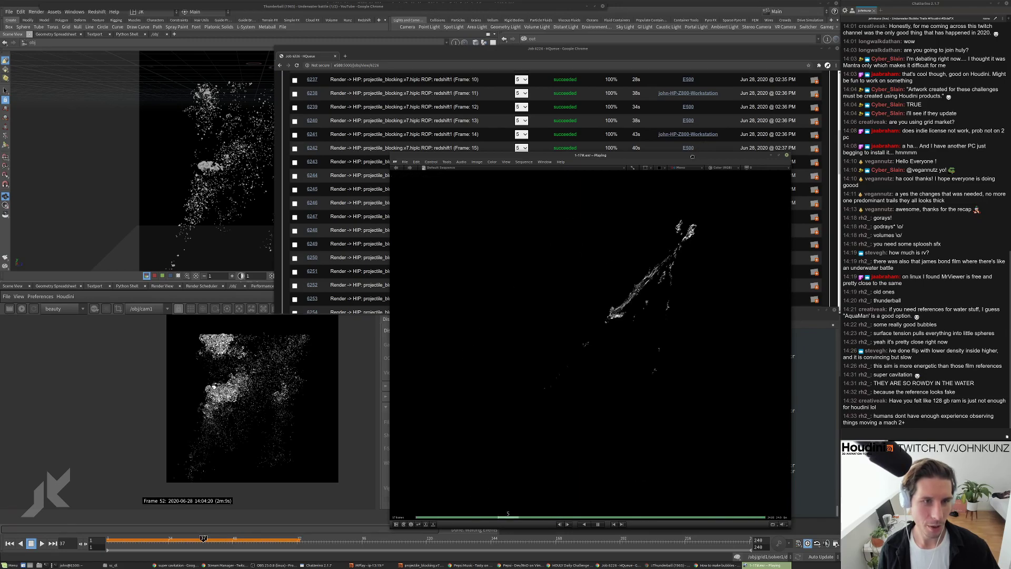
drag(689, 158, 700, 145)
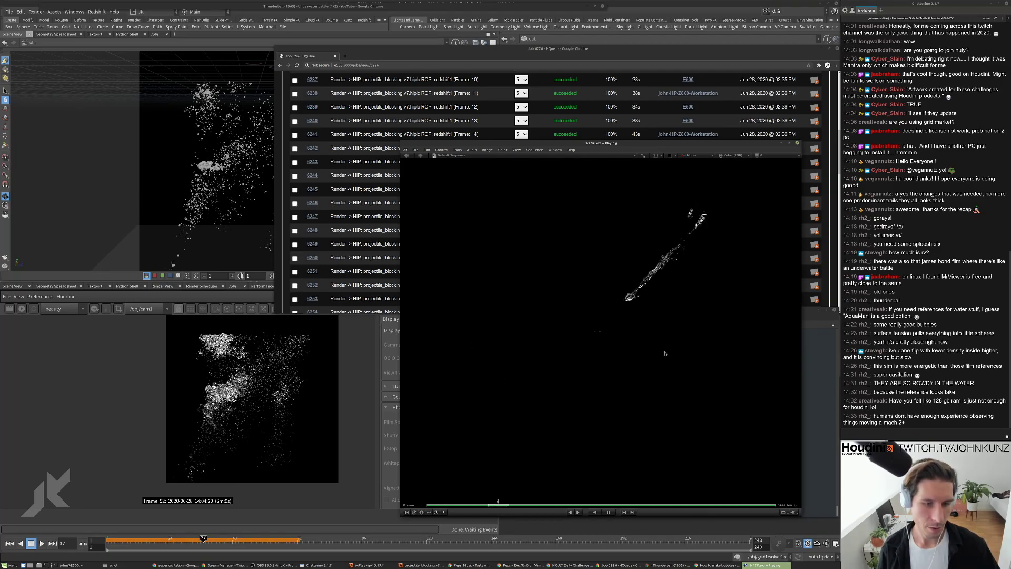
Pause the v7 playback and step through the latest frames up to frame 17 to examine the bubble trails
key(space)
key(Left)
key(Left)
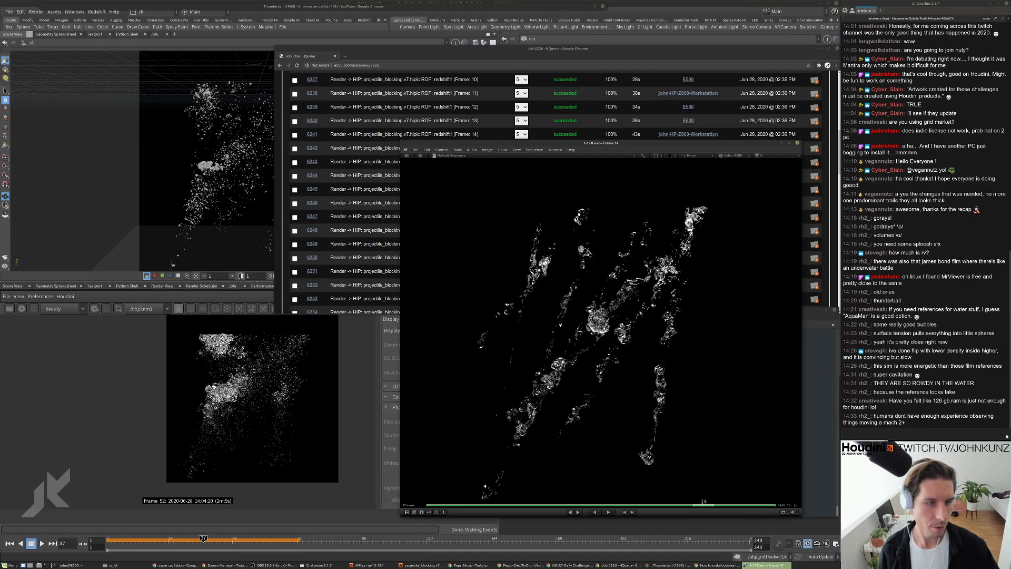
key(Right)
key(Right)
key(Right)
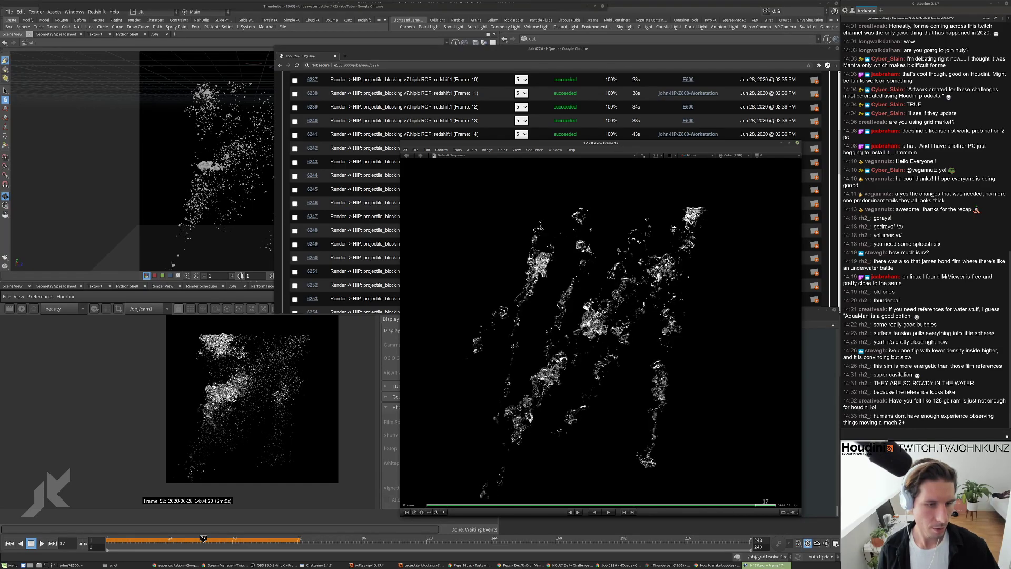
Step backward frame by frame from frame 17 of the v7 sequence to examine how the bubble trails develop
key(Left)
key(Left)
key(Left)
key(Left)
key(Left)
key(Left)
key(Left)
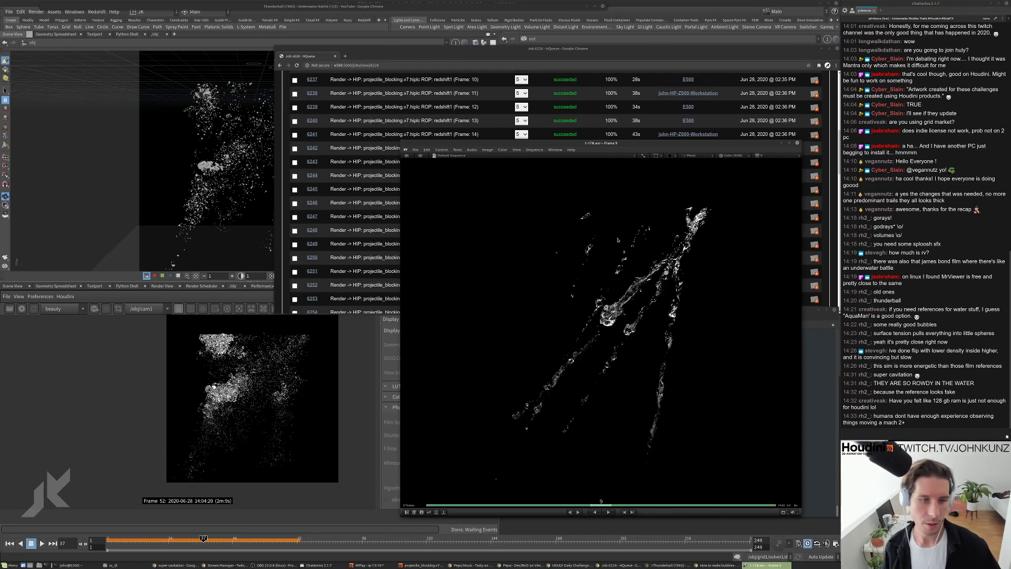
Relaunch RV on the v7 sequence to load more rendered frames, reposition its window, and quit it again
click(797, 143)
key(Return)
key(Return)
key(Up)
key(Return)
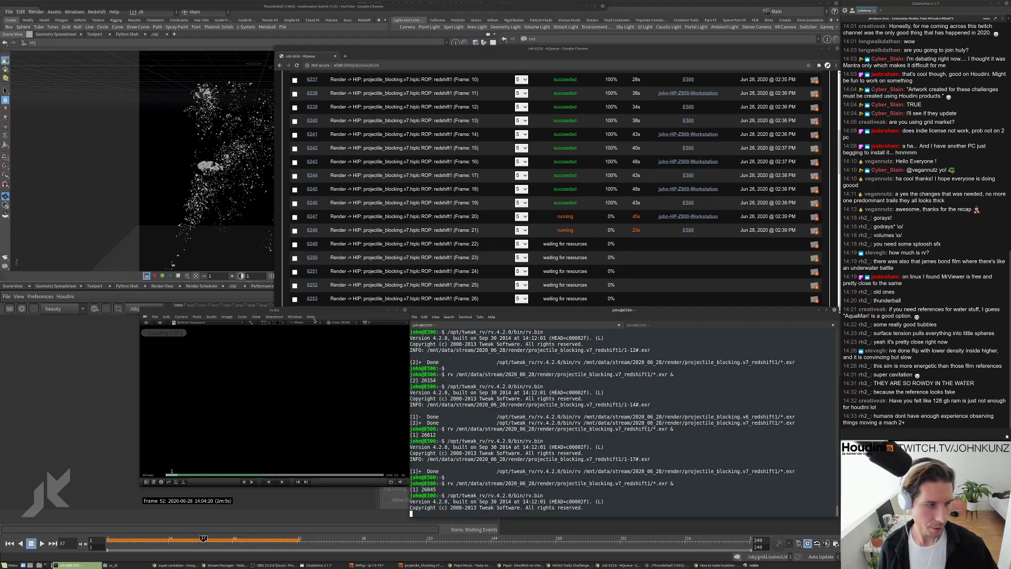
drag(362, 305, 554, 289)
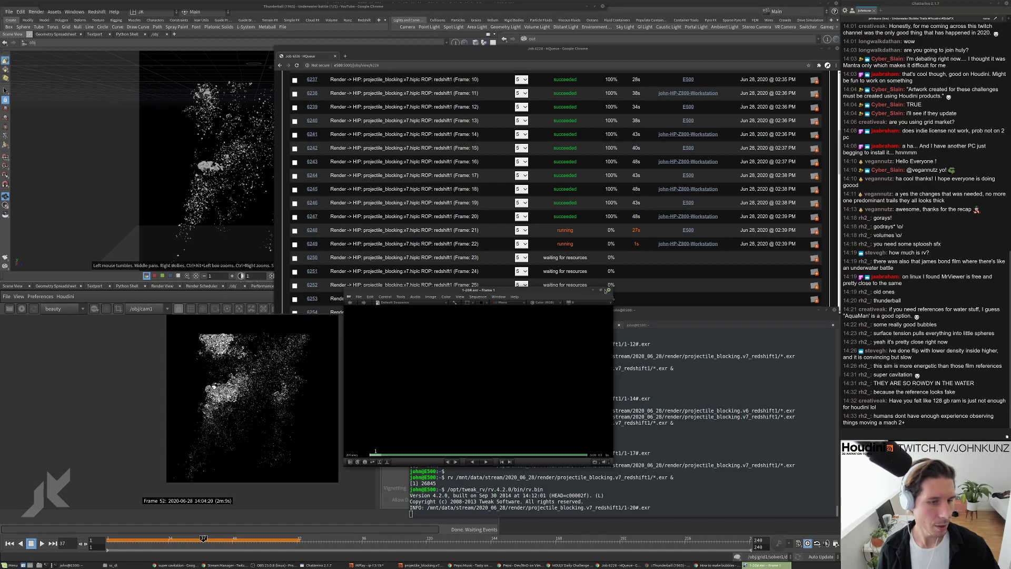
key(ctrl+q)
Check the frame progress in the render queue, reopen the v7 sequence in RV, move and enlarge the window, and play it
scroll(636, 158, up, 2)
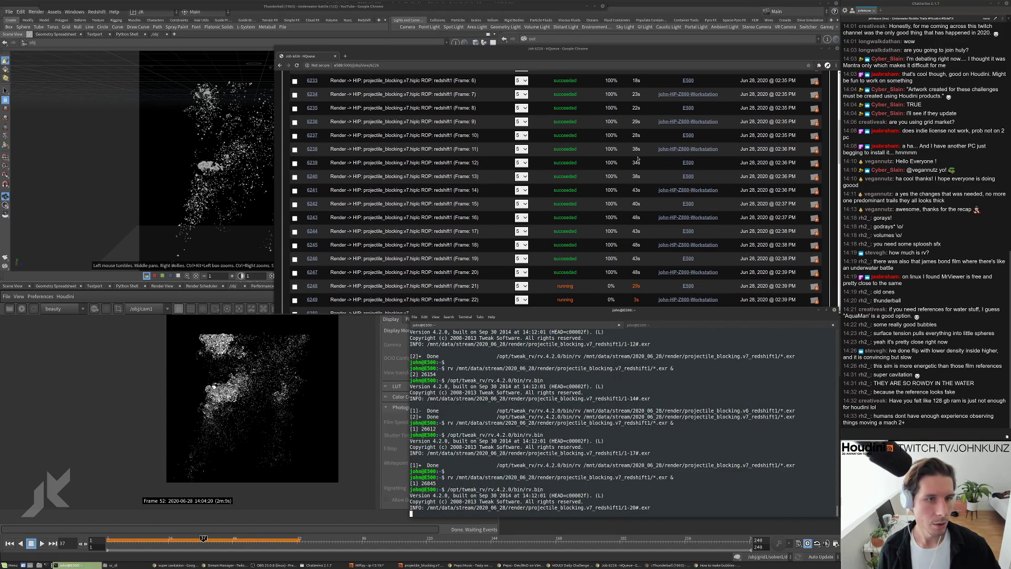
scroll(637, 158, down, 1)
scroll(632, 176, up, 2)
scroll(632, 175, down, 2)
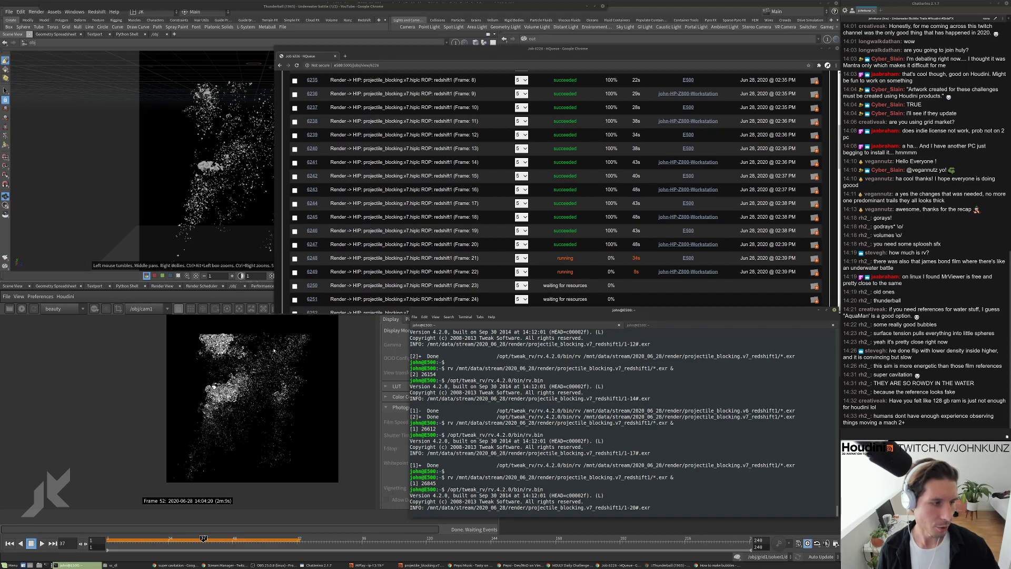
key(Return)
key(Up)
key(Return)
drag(347, 308, 623, 174)
drag(687, 353, 795, 504)
key(space)
Open the ArtStation link shared in the chat, reposition the browser window, and look through the Coca-Cola Christmas Edition project images
click(923, 422)
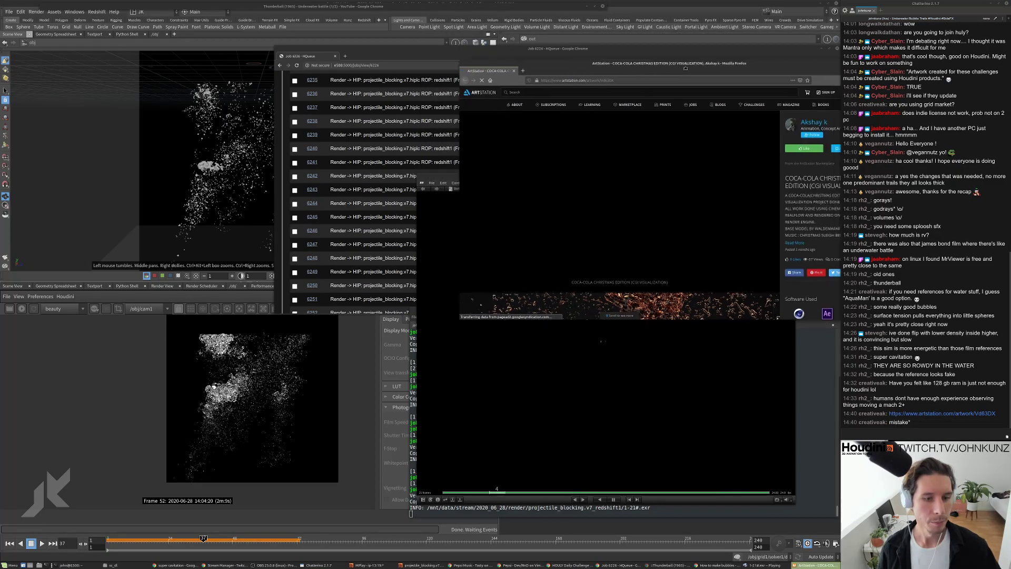
scroll(651, 268, down, 2)
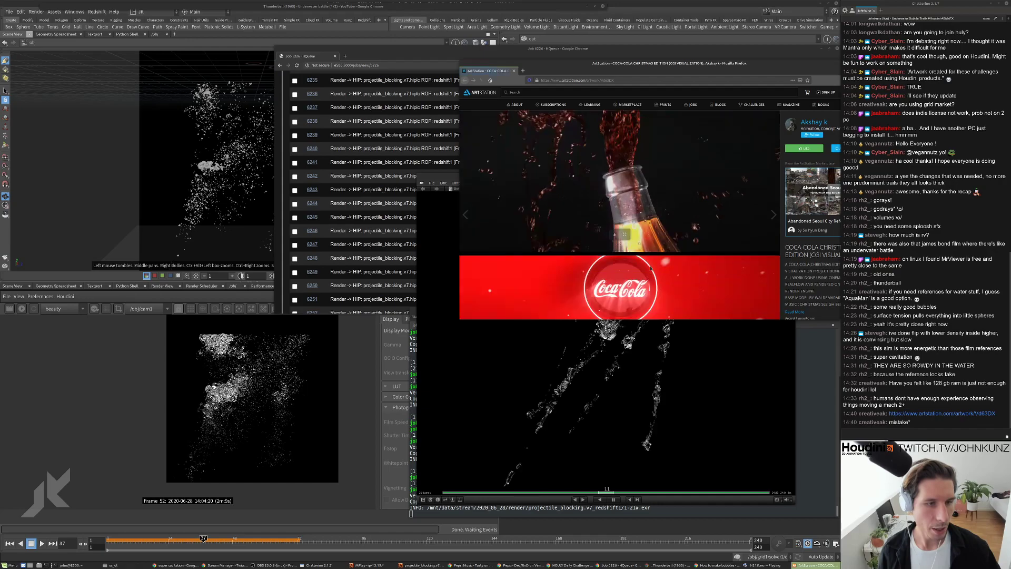
scroll(651, 268, up, 4)
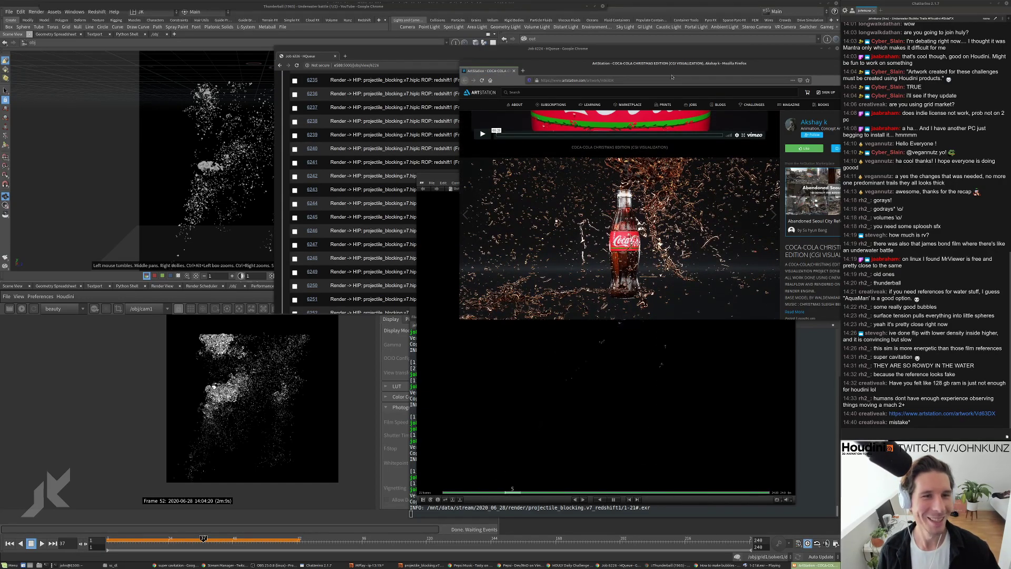
drag(671, 68, 647, 78)
scroll(635, 187, down, 5)
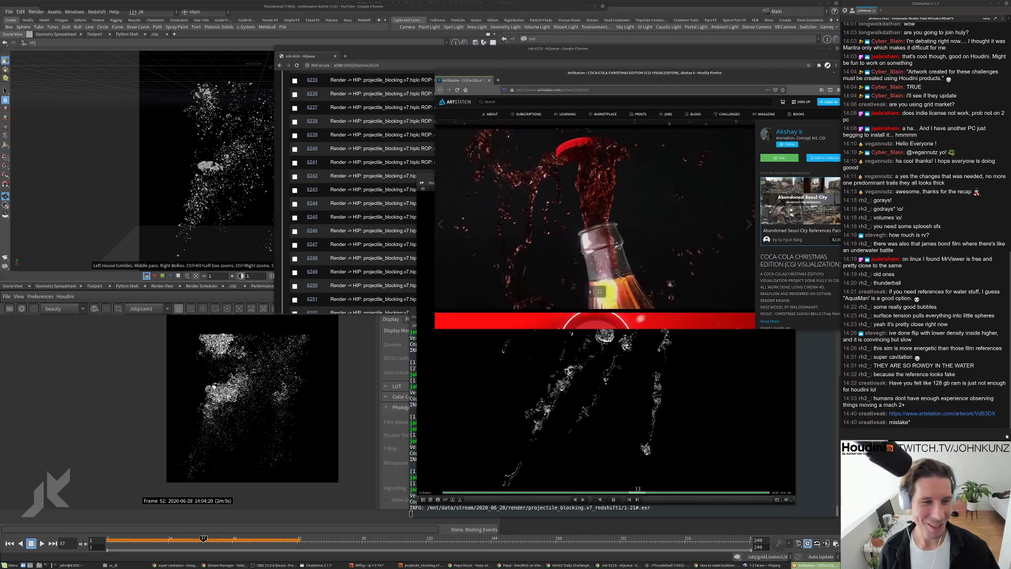
scroll(635, 187, up, 2)
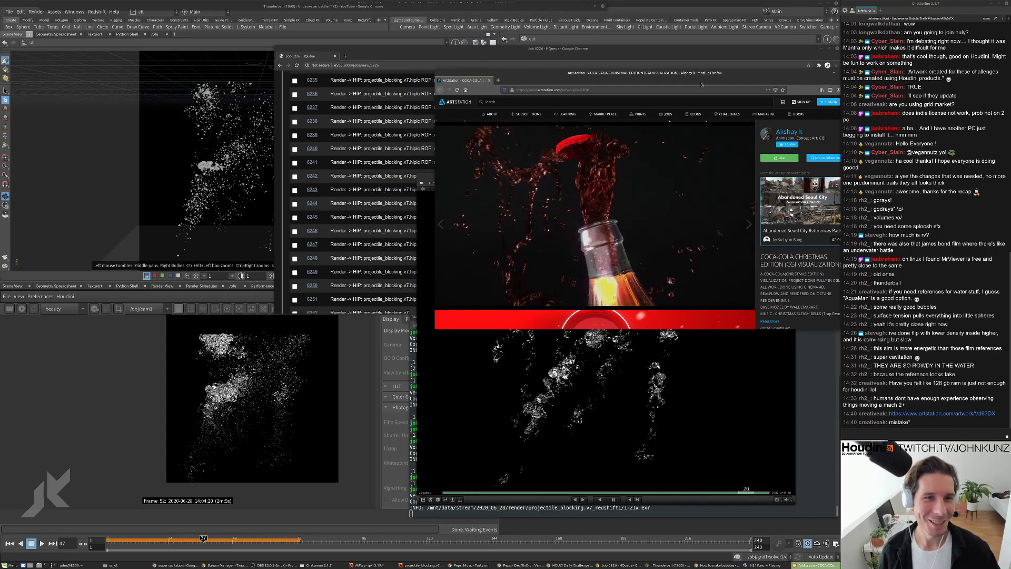
drag(701, 79, 644, 87)
scroll(787, 307, down, 8)
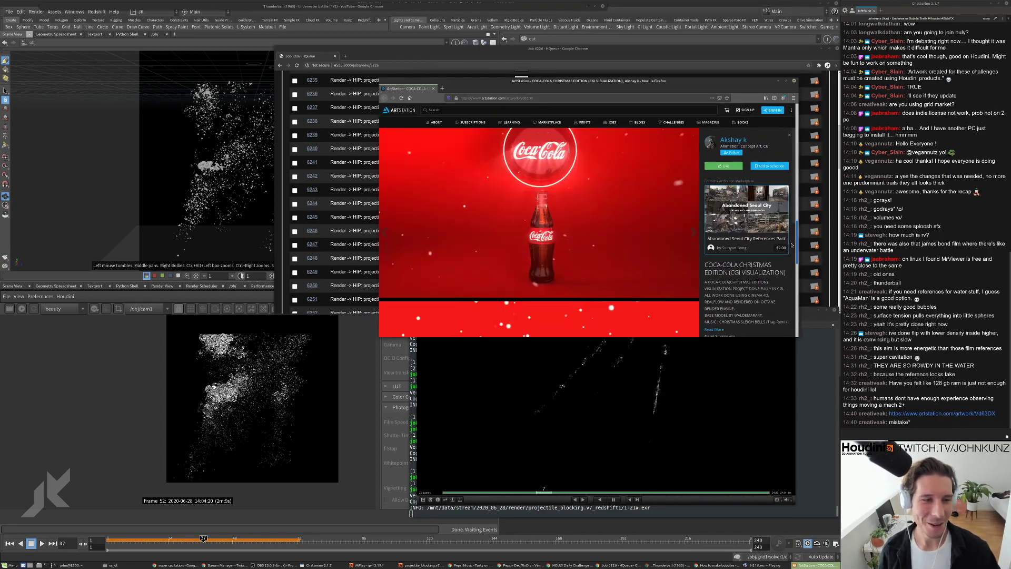
scroll(787, 307, up, 8)
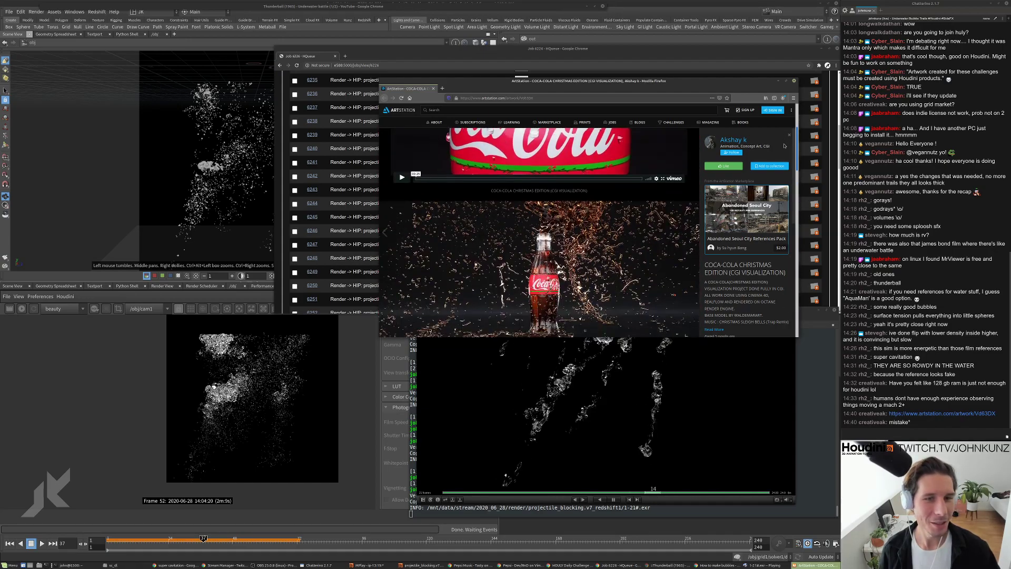
scroll(787, 308, down, 10)
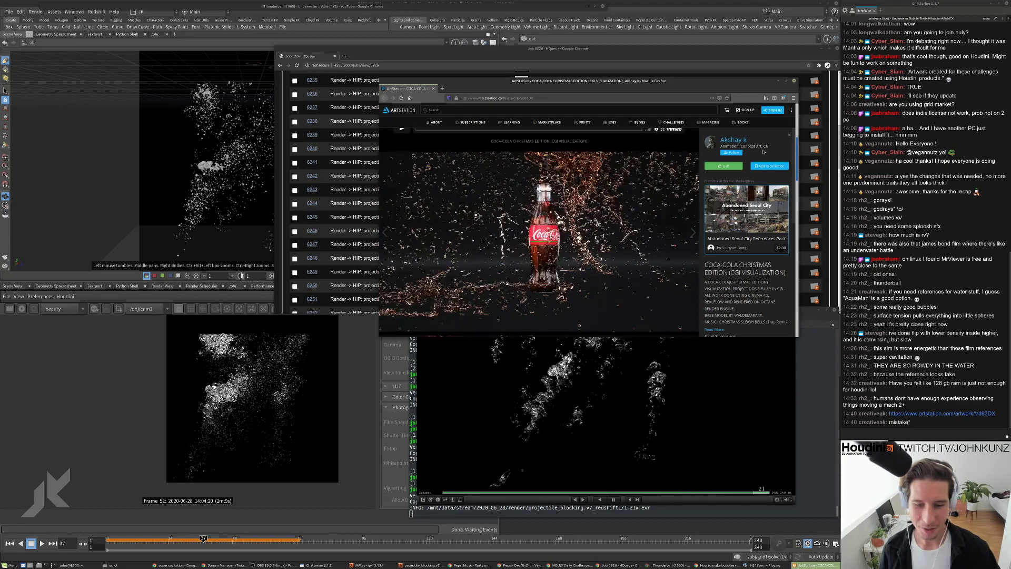
scroll(539, 232, down, 5)
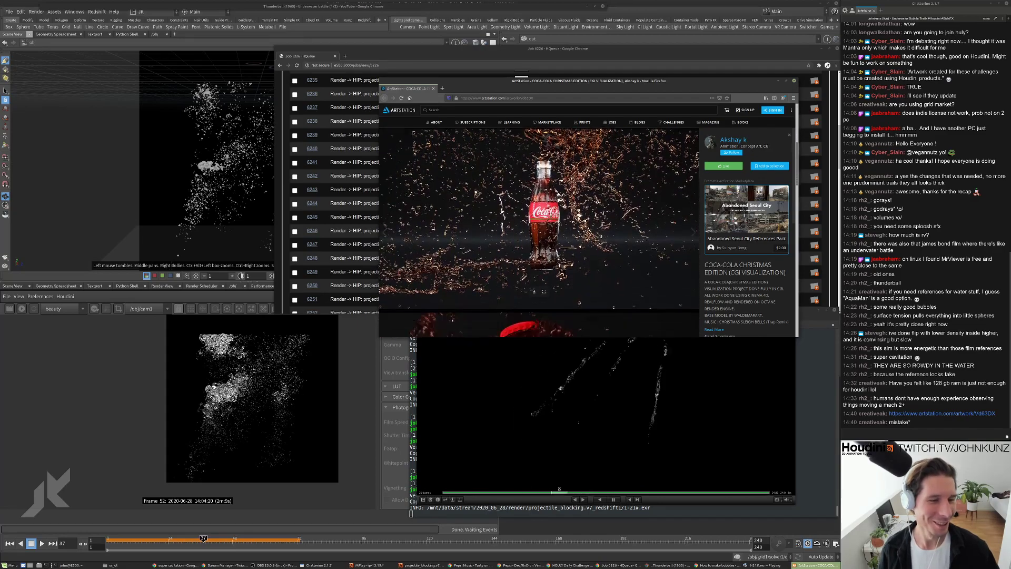
scroll(557, 228, down, 3)
scroll(558, 228, down, 6)
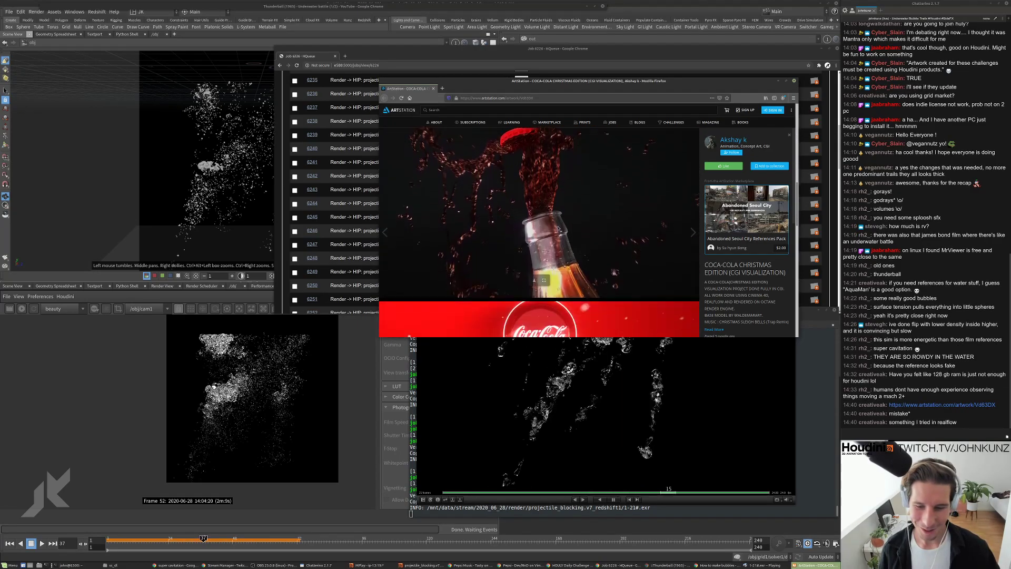
scroll(534, 246, up, 6)
scroll(534, 245, up, 5)
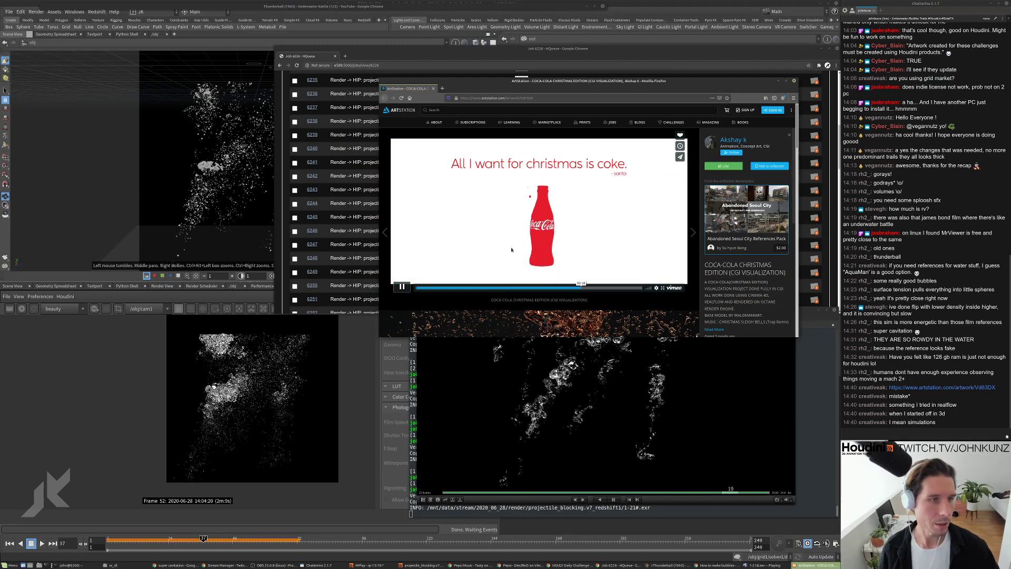
Scrub the embedded Coca-Cola video back to the liquid bursting from the bottle neck and replay that shot
drag(495, 284, 512, 287)
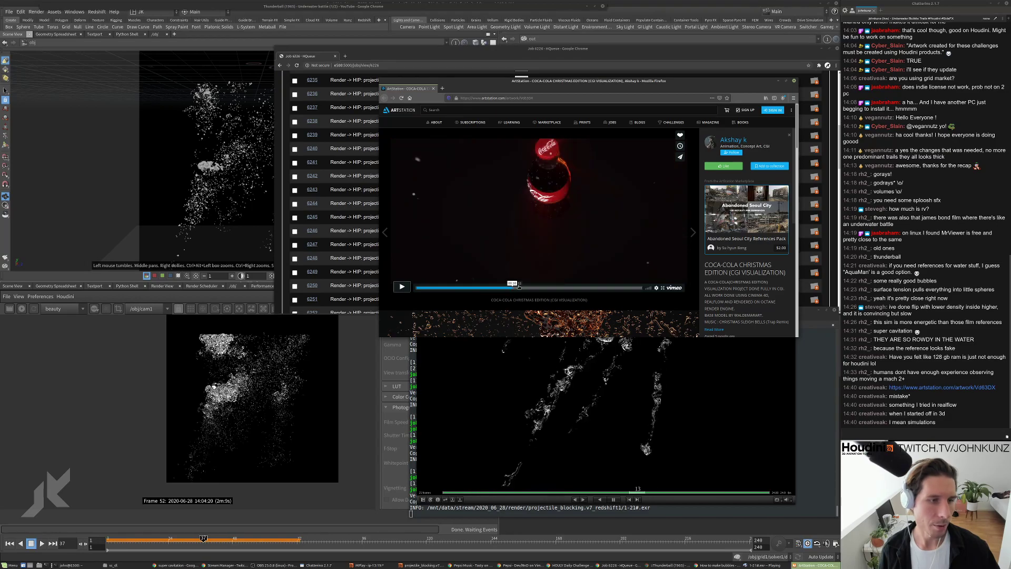
click(471, 287)
drag(456, 287, 481, 288)
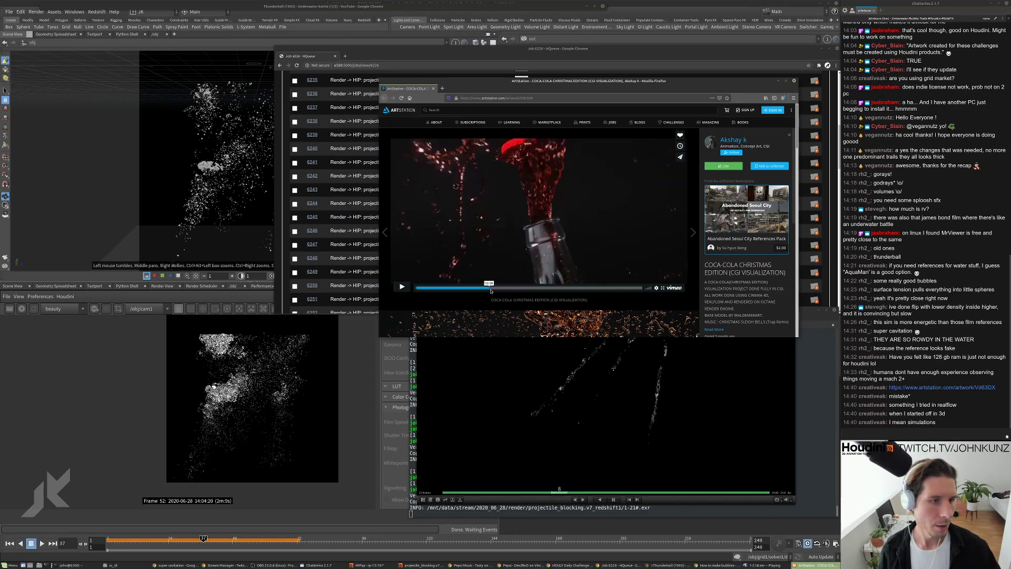
click(402, 287)
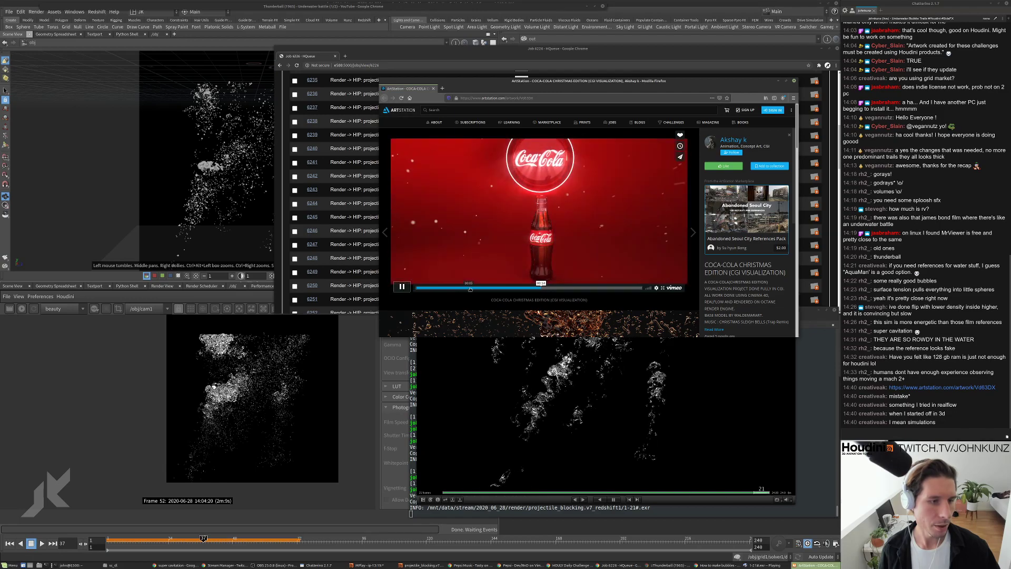
key(Left)
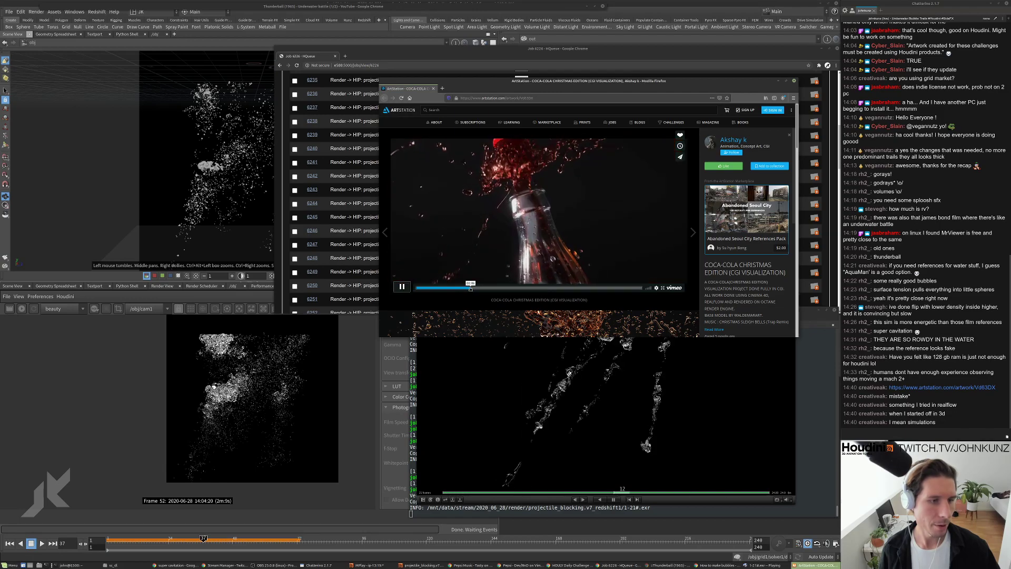
Pause and replay the video's shattering-bottle shot to study its particles, then close the ArtStation window
click(401, 287)
key(Left)
key(Left)
click(404, 282)
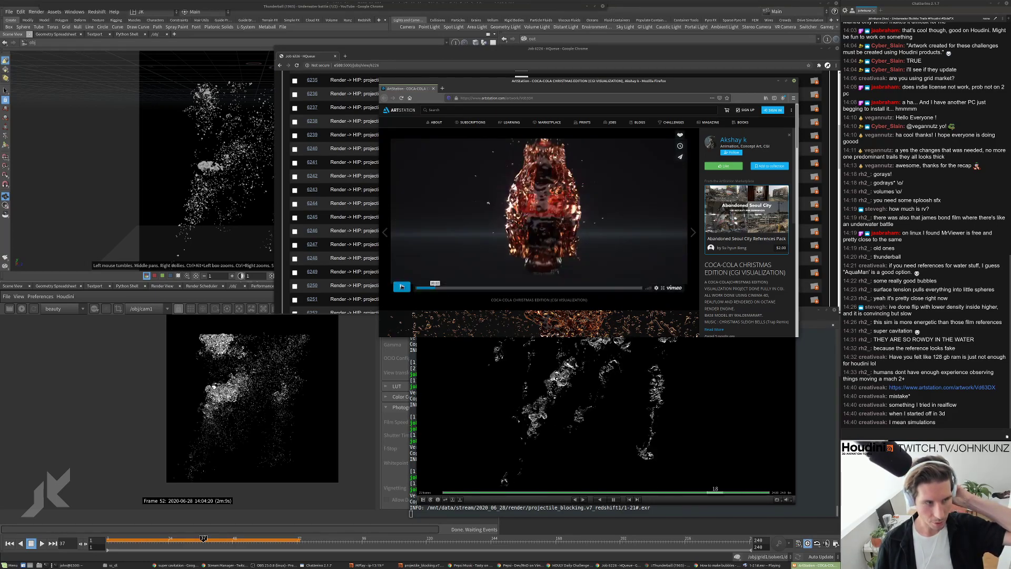
click(403, 282)
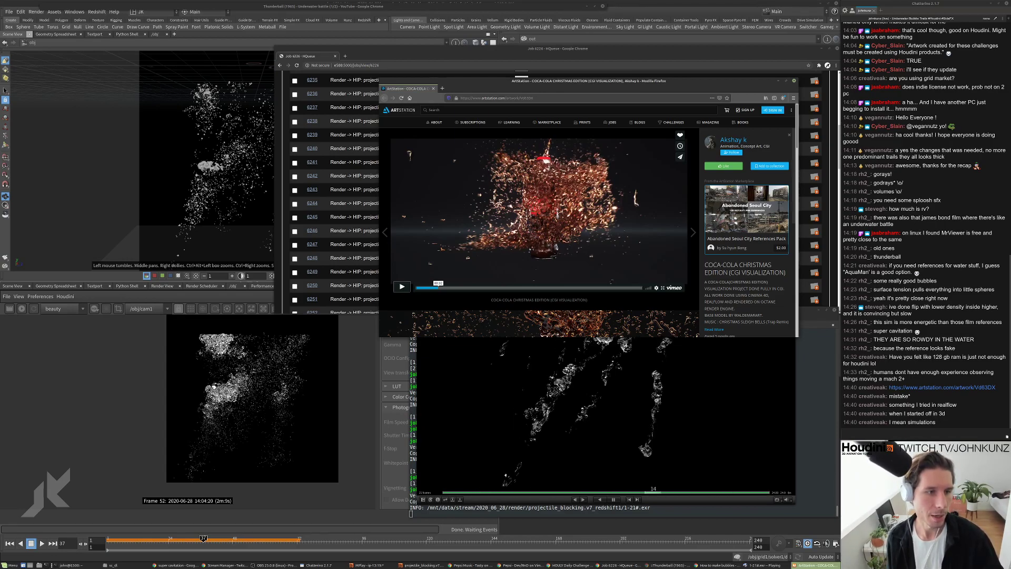
click(445, 284)
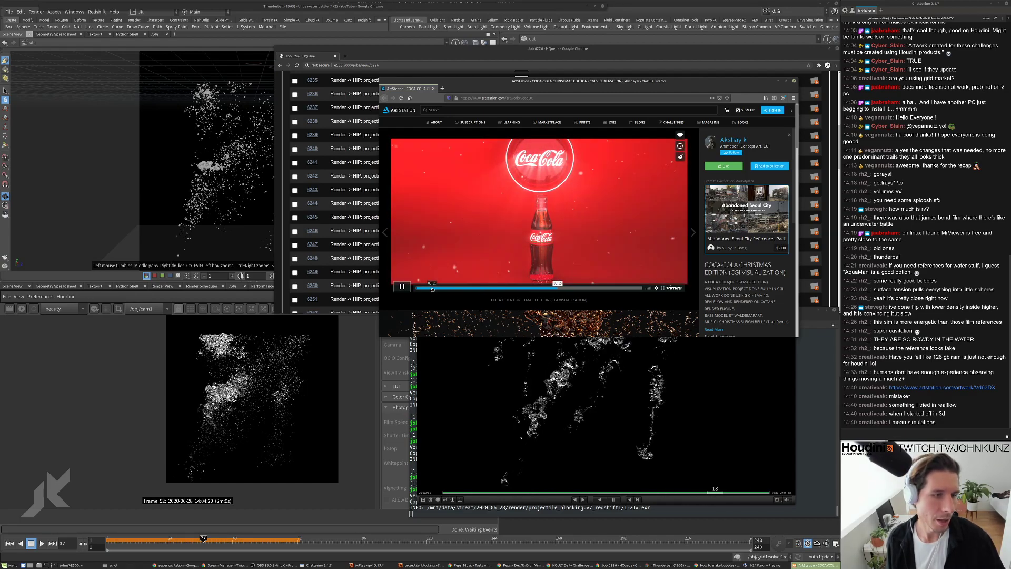
click(431, 288)
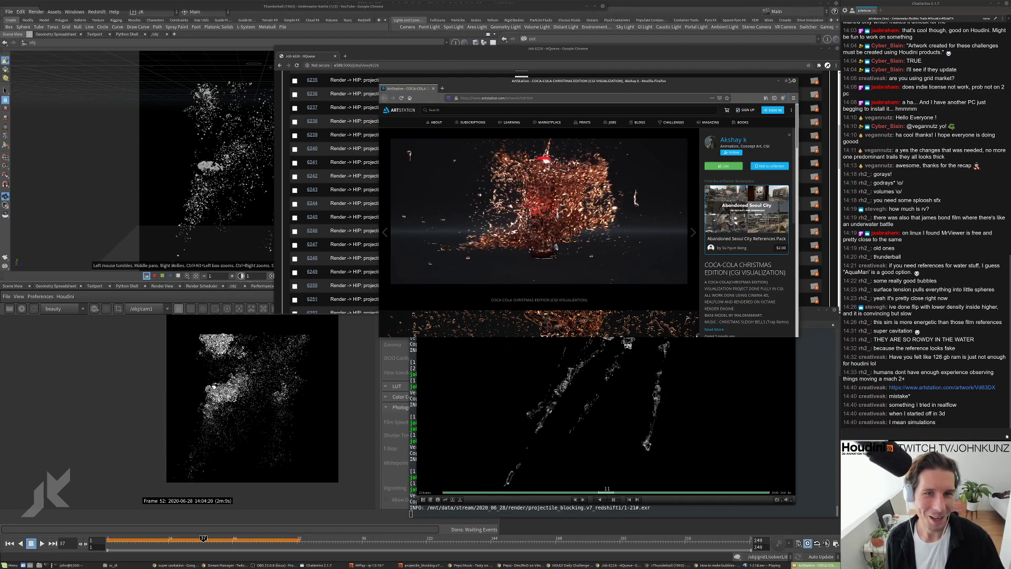
click(794, 81)
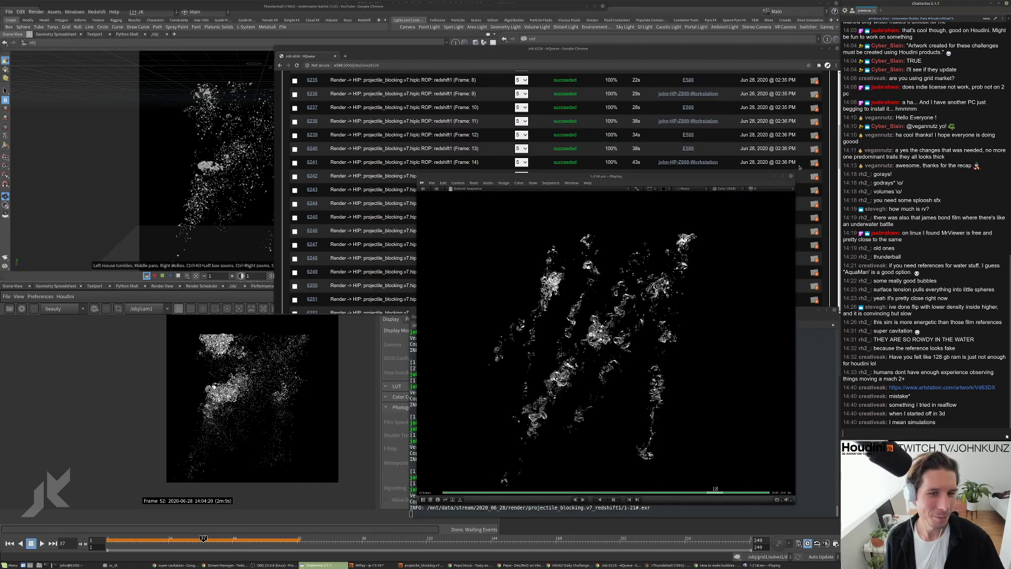
Close RV and relaunch it on the v7 sequence with the newly finished frames, enlarge the window, and play it
click(790, 176)
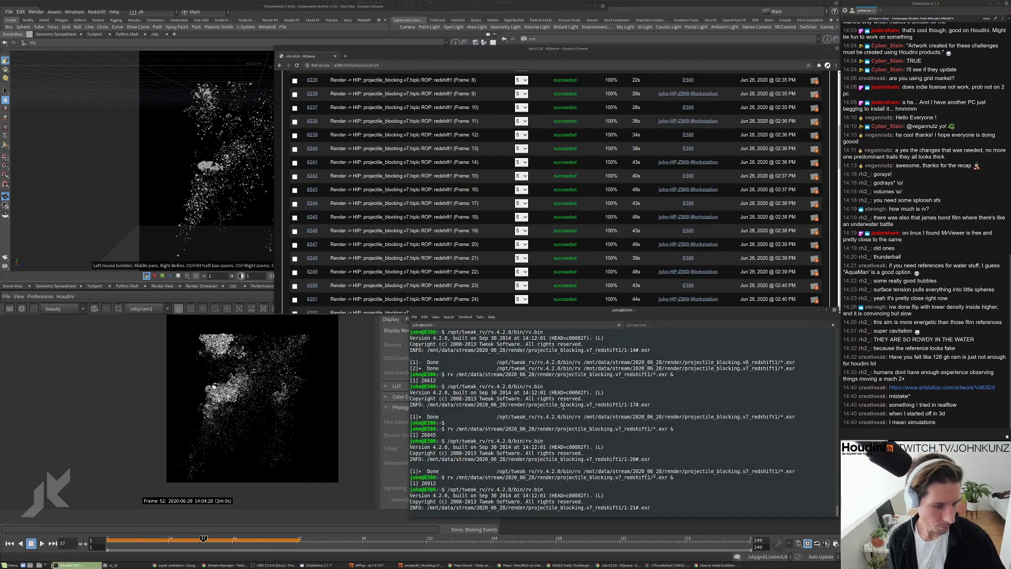
key(Return)
key(Up)
key(Return)
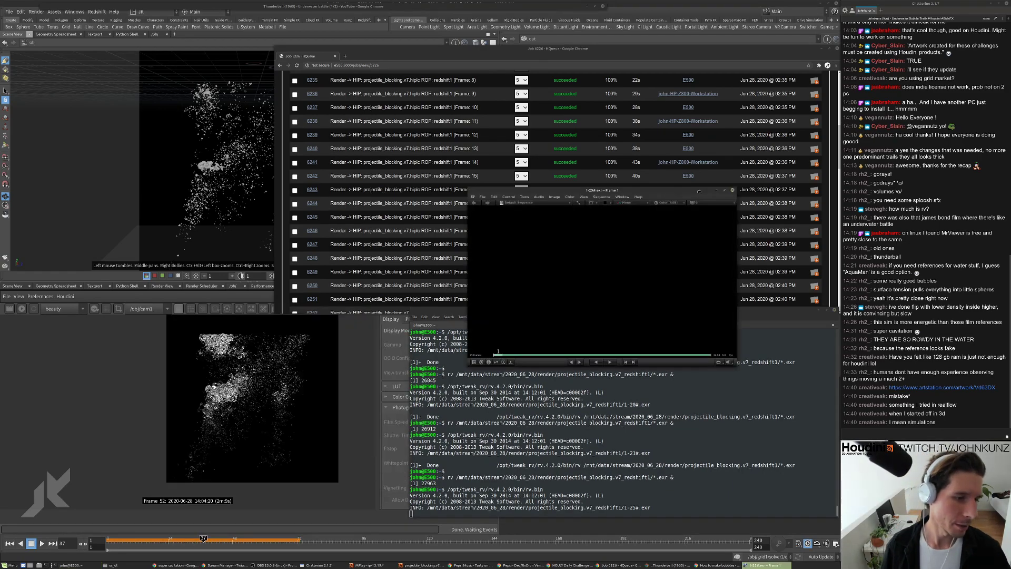
drag(737, 362, 792, 506)
key(space)
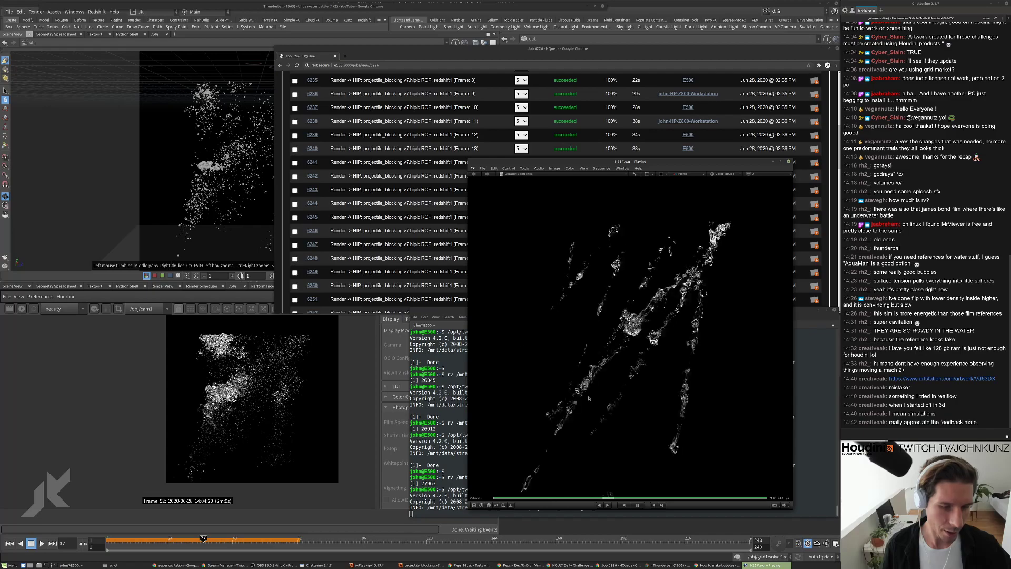
Reload the v7 sequence in a fresh RV session, start playback, and enlarge and reposition the window over the render queue
key(Escape)
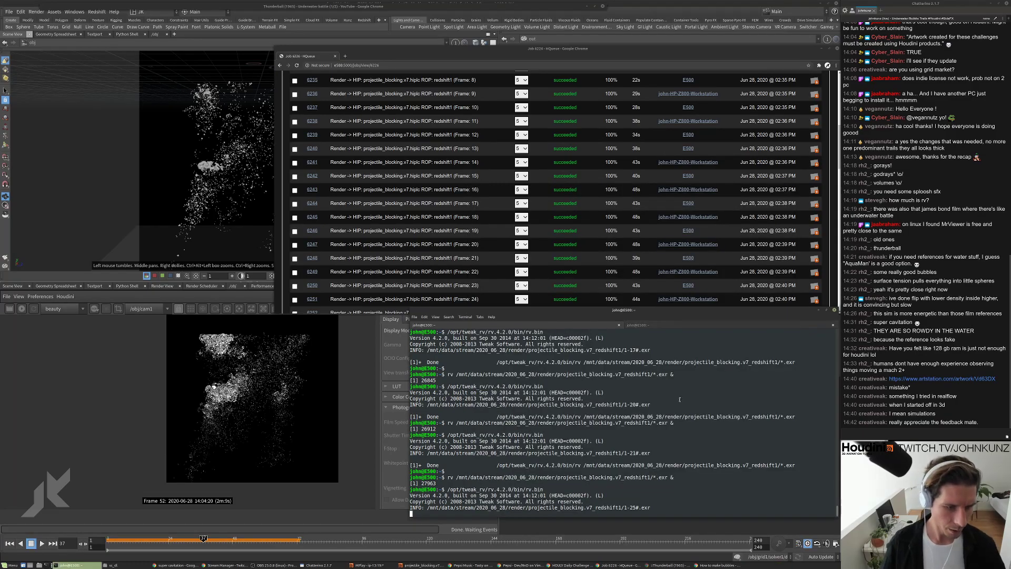
key(Up)
key(Return)
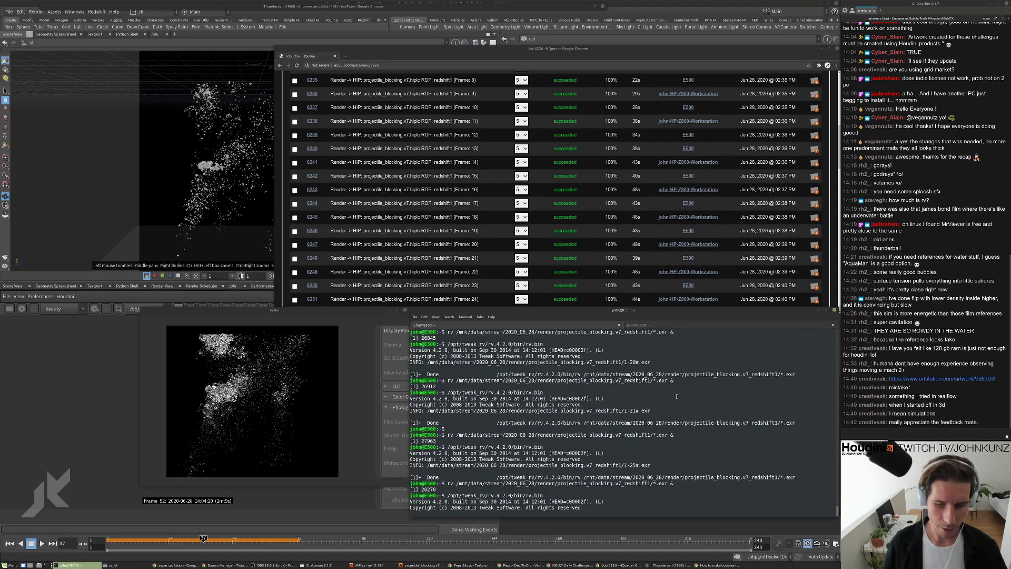
key(space)
drag(715, 224, 775, 104)
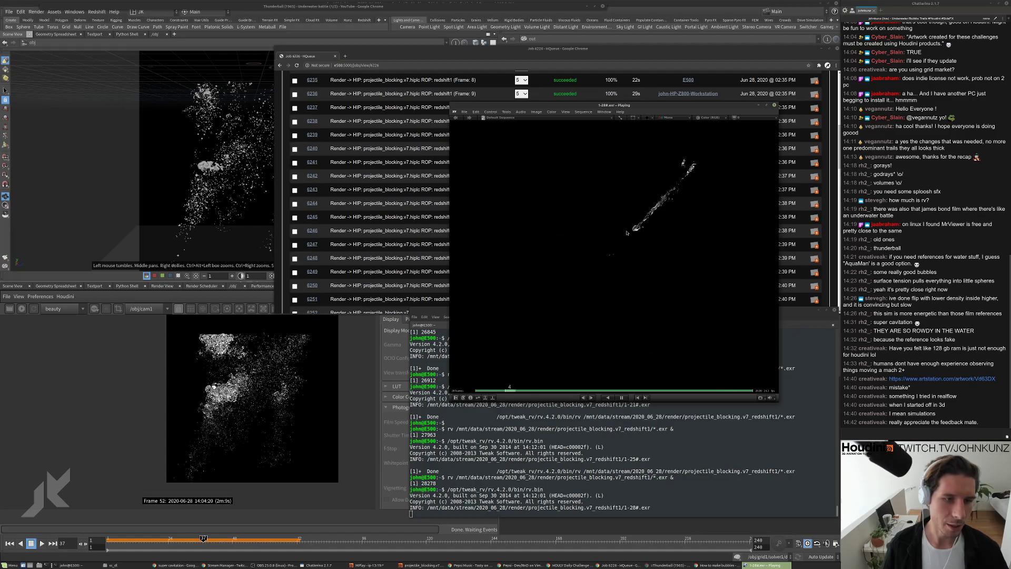
drag(675, 106, 686, 128)
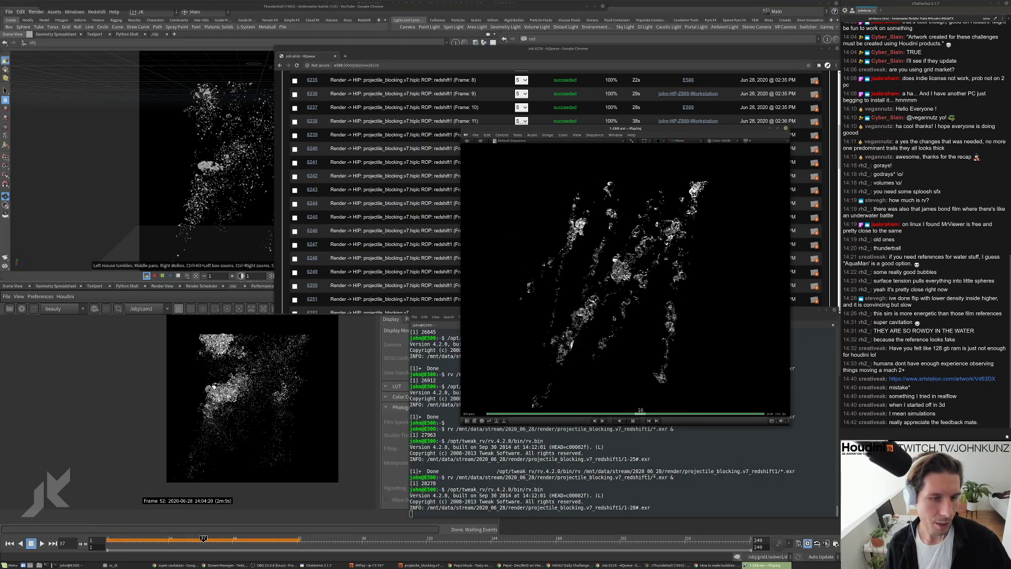
Pause the v7 playback, inspect the bubble detail at 1:1 scale, and resume playing the sequence
key(space)
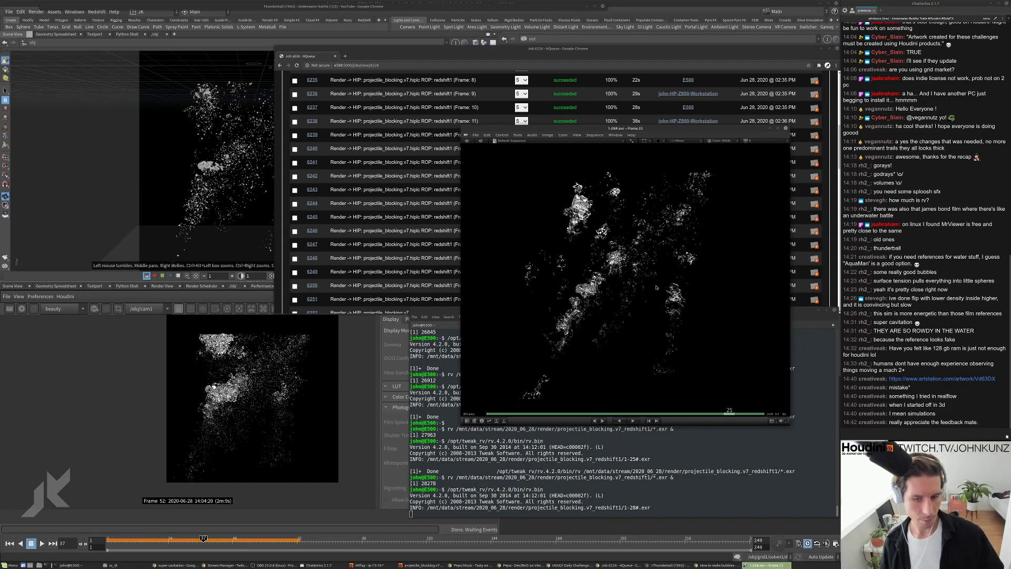
key(1)
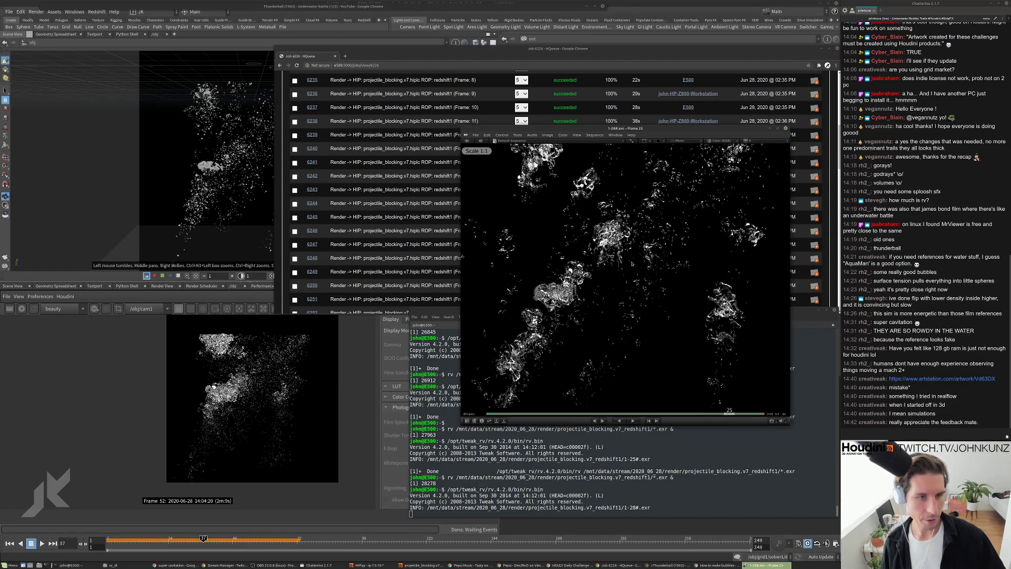
key(space)
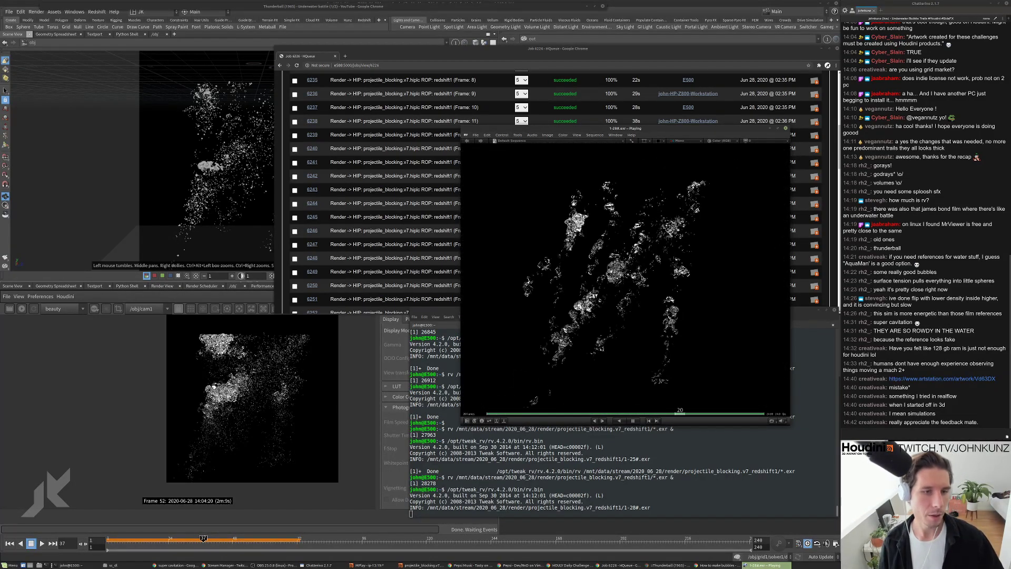
Pause the v7 sequence, step forward a frame, and zoom in on the bubble clusters to examine their detail
key(space)
key(Right)
ctrl+drag(618, 292, 660, 274)
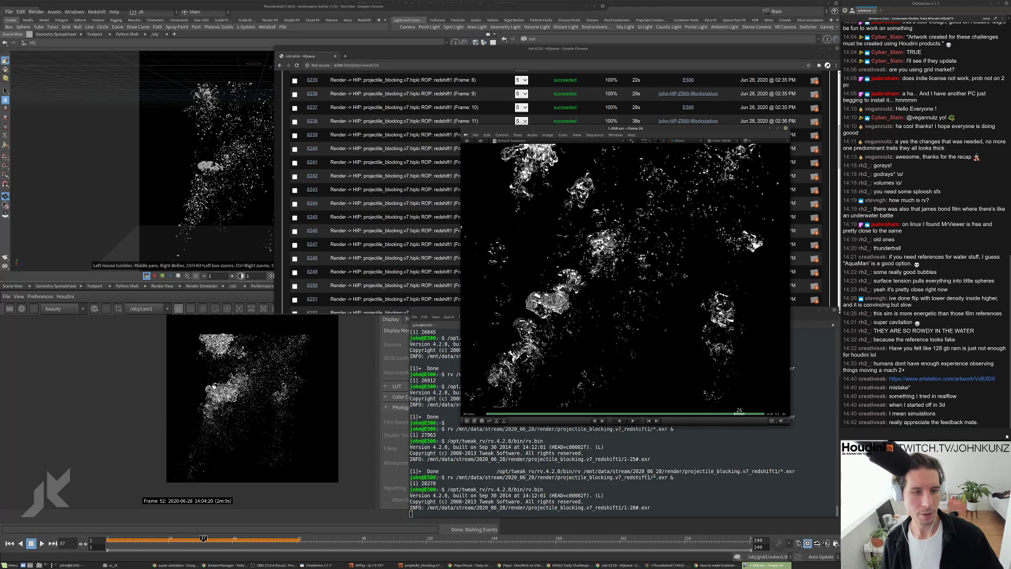
middle_drag(622, 309, 618, 259)
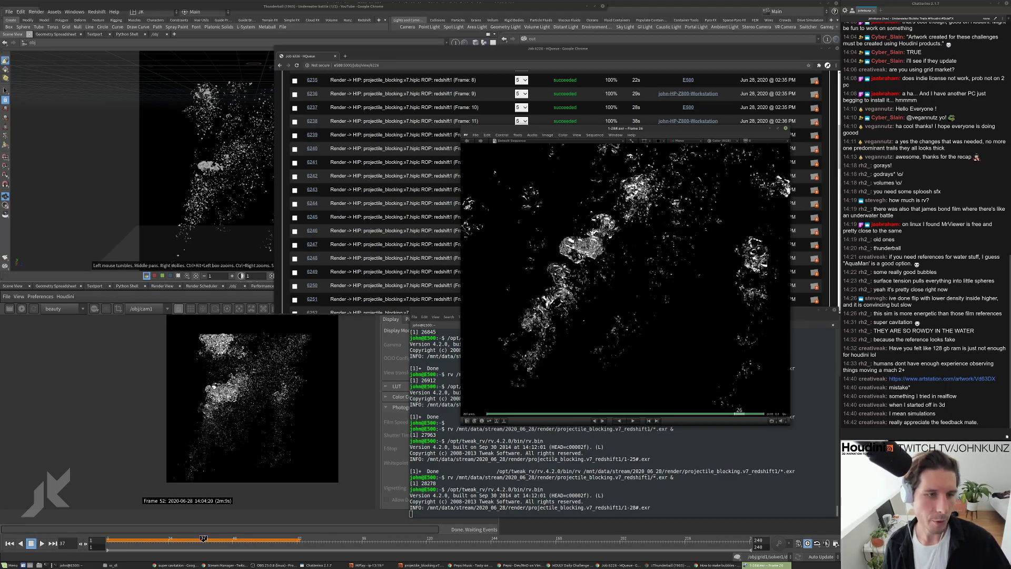
middle_drag(625, 225, 634, 231)
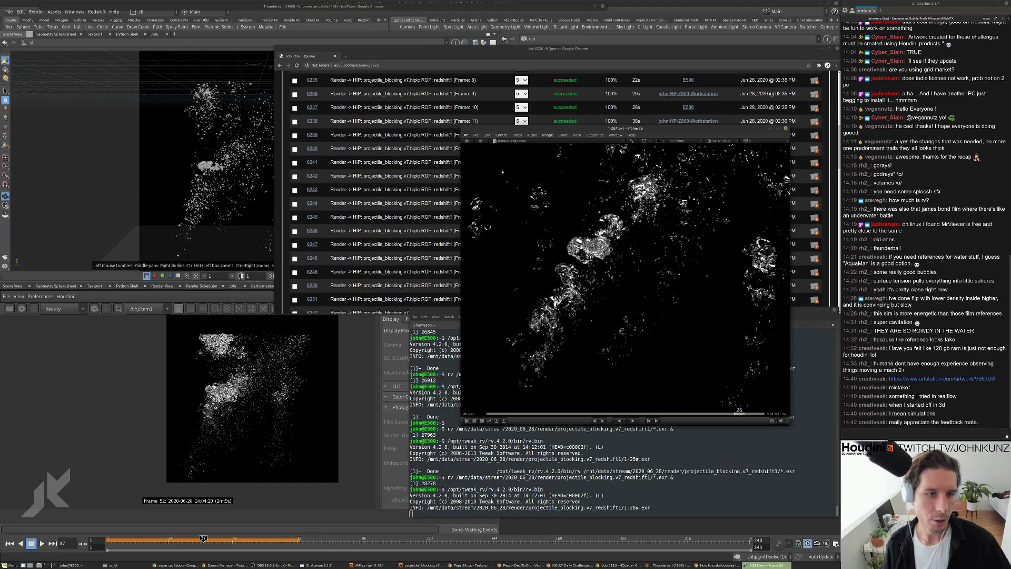
Put away RV and the render queue, and open the redshift_vopnet1 material network inside matnet1
click(785, 129)
click(680, 35)
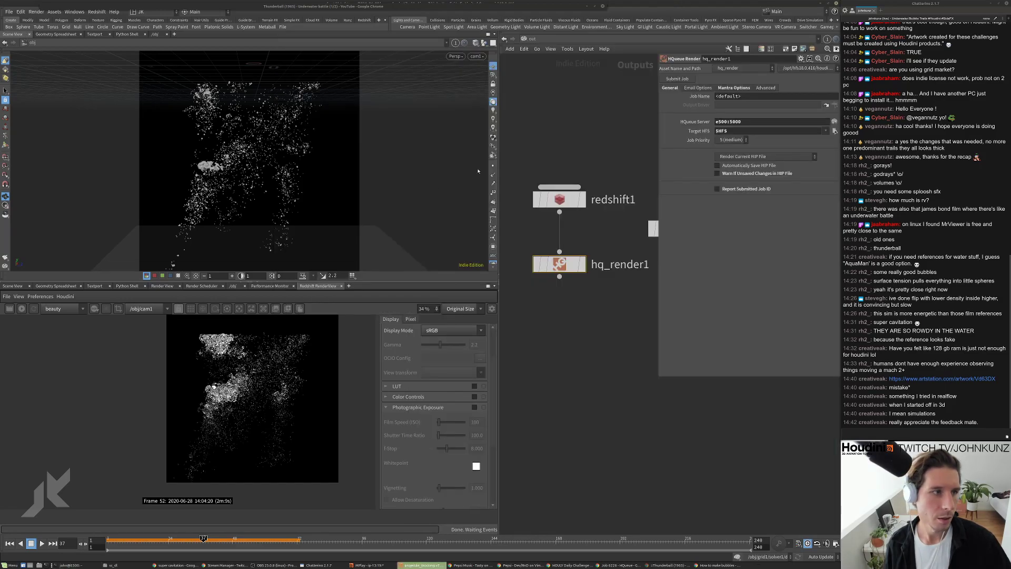
click(528, 38)
click(538, 77)
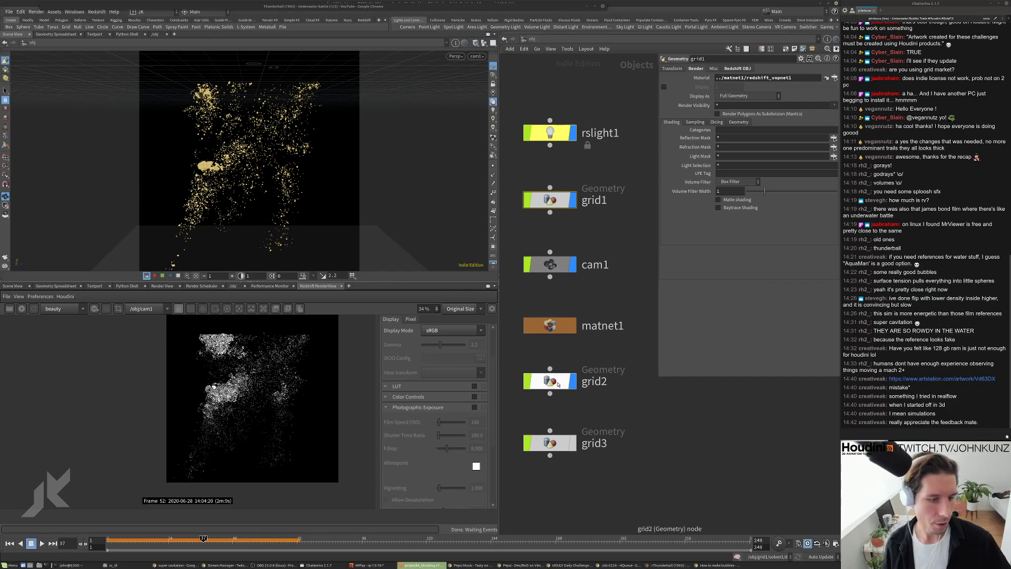
double_click(549, 325)
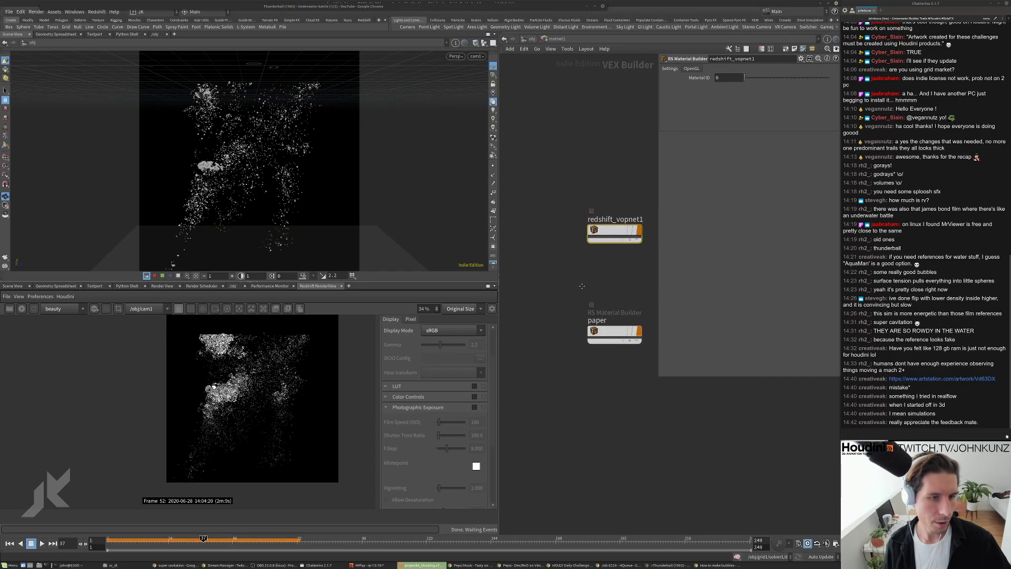
double_click(602, 236)
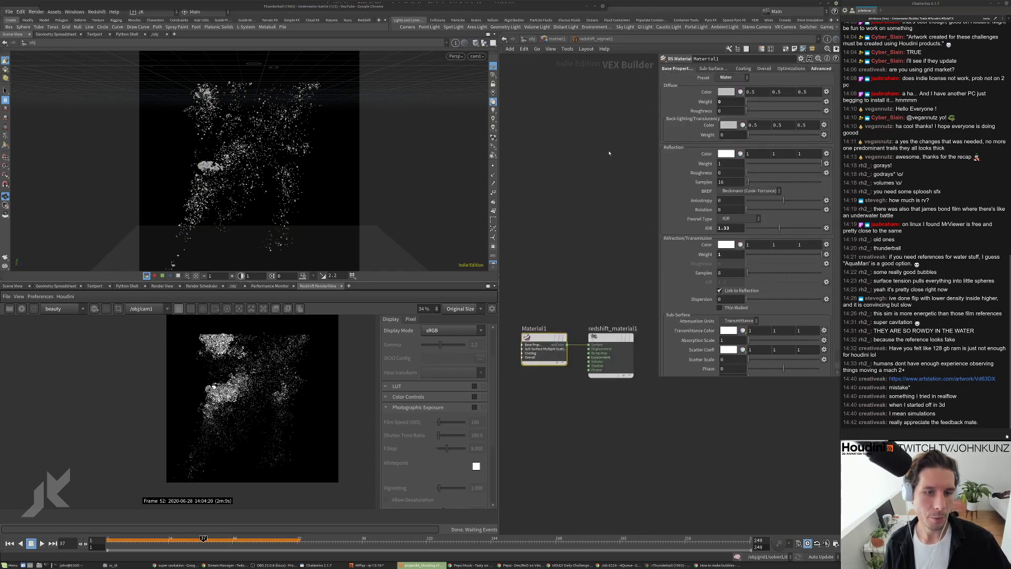
Set the water material's reflection roughness to 0.05 and start a preview render of the bubbles to inspect the cluster up close
click(730, 173)
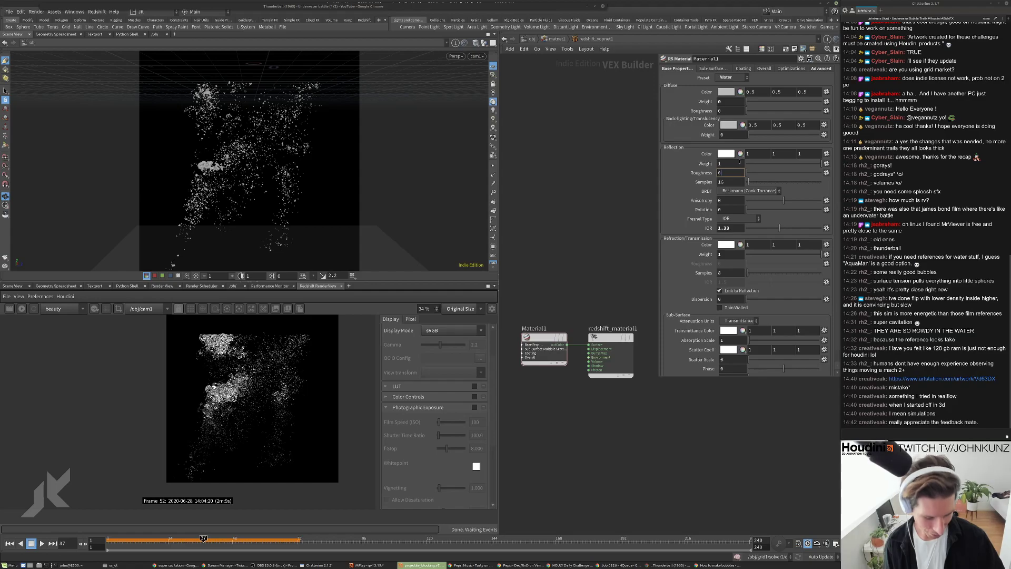
text(.05)
key(Return)
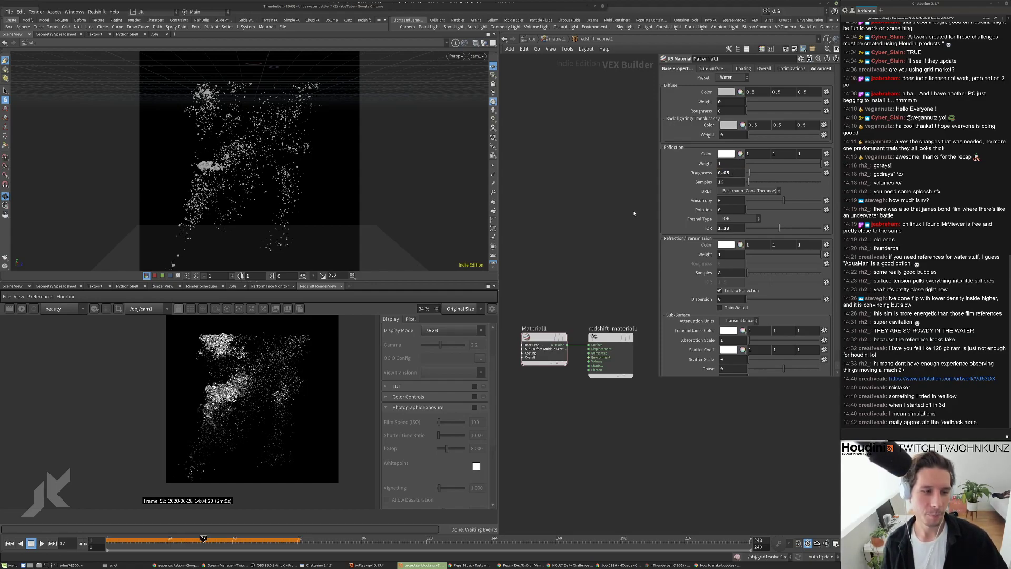
click(22, 309)
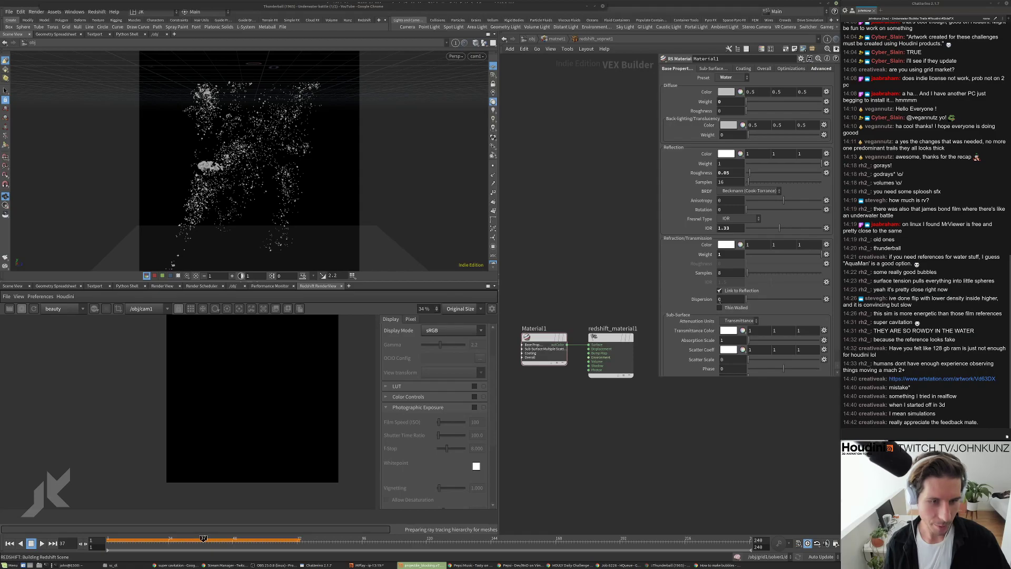
scroll(207, 412, up, 10)
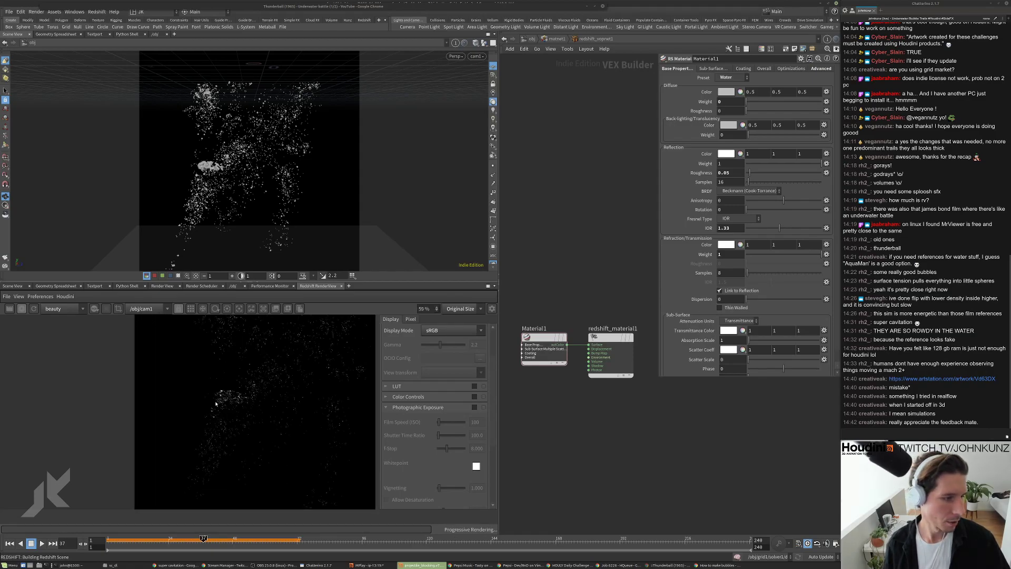
scroll(211, 369, up, 2)
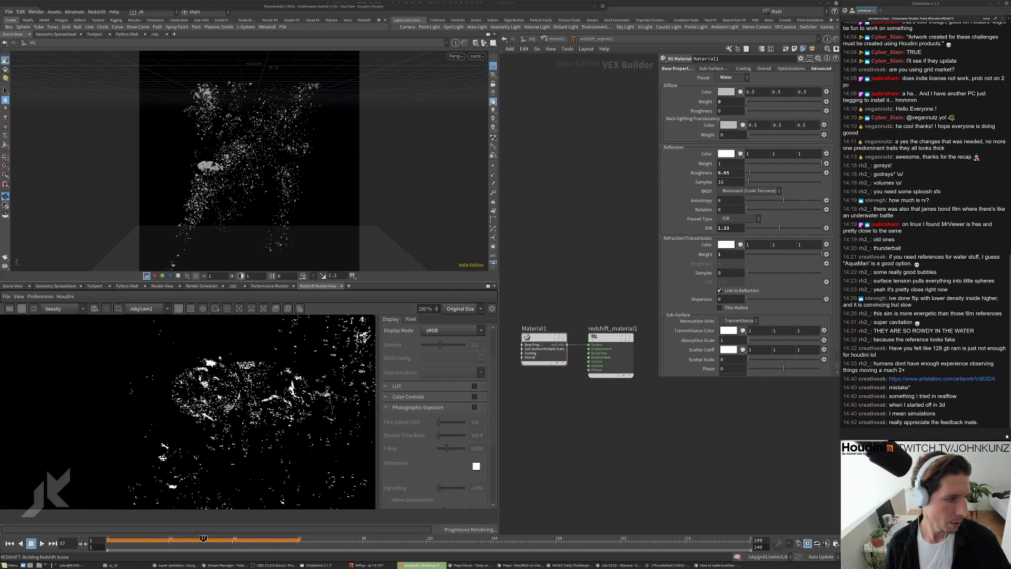
scroll(273, 369, down, 1)
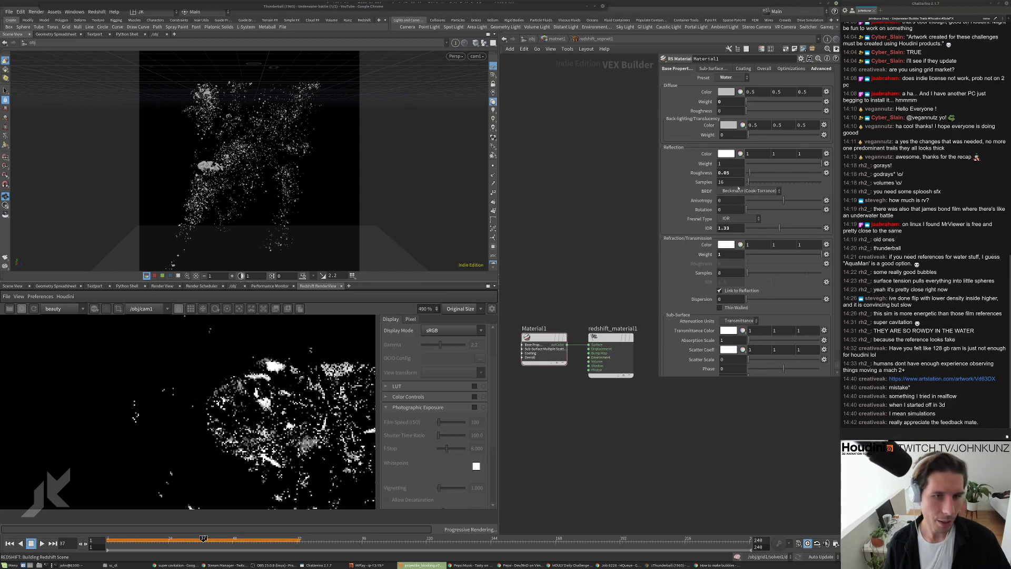
Set the reflection roughness to 0.2 and limit the preview render to a region around the dense bubble cluster
double_click(726, 173)
text(2)
key(Return)
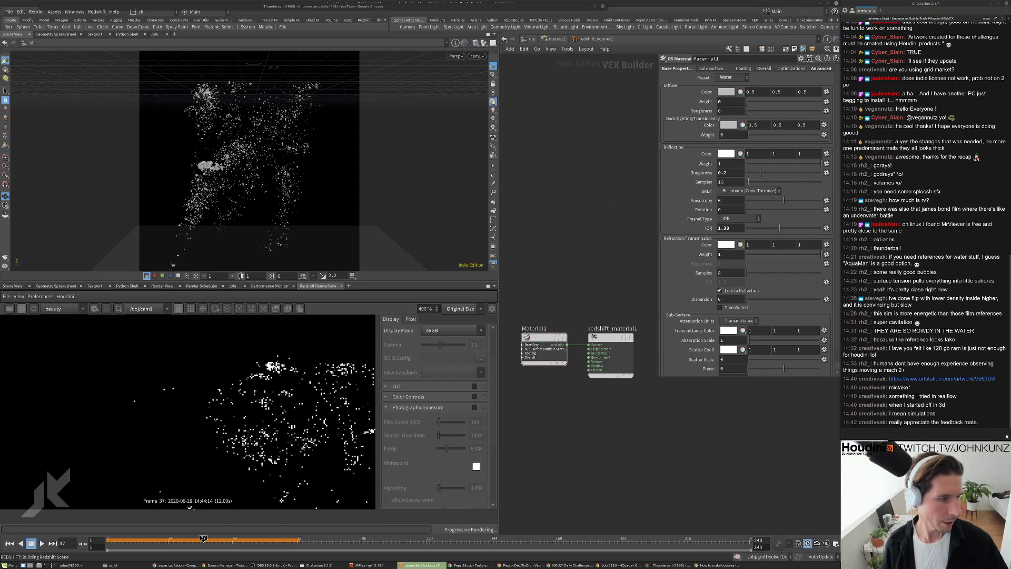
scroll(140, 378, down, 12)
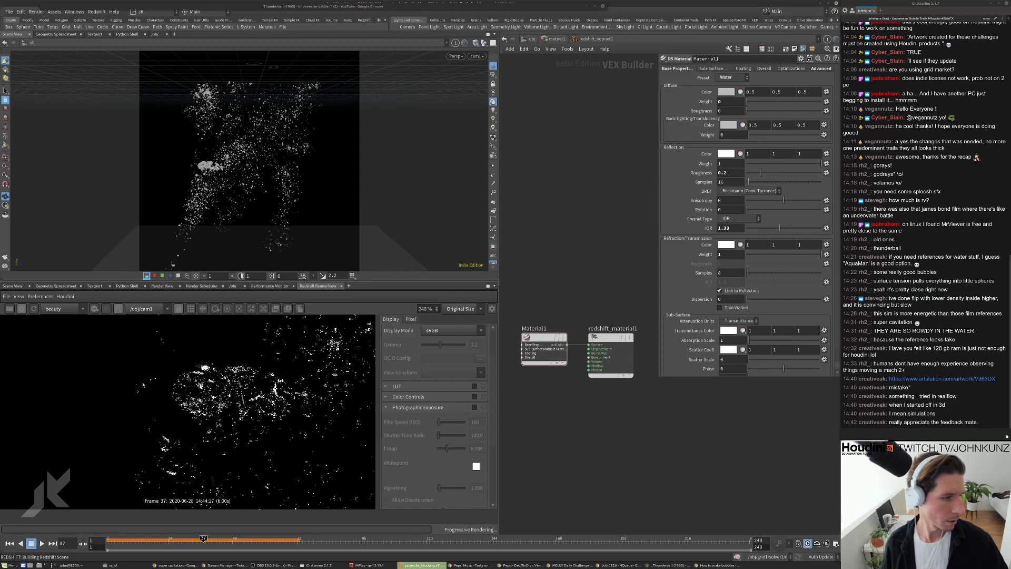
scroll(172, 396, up, 5)
scroll(173, 395, up, 1)
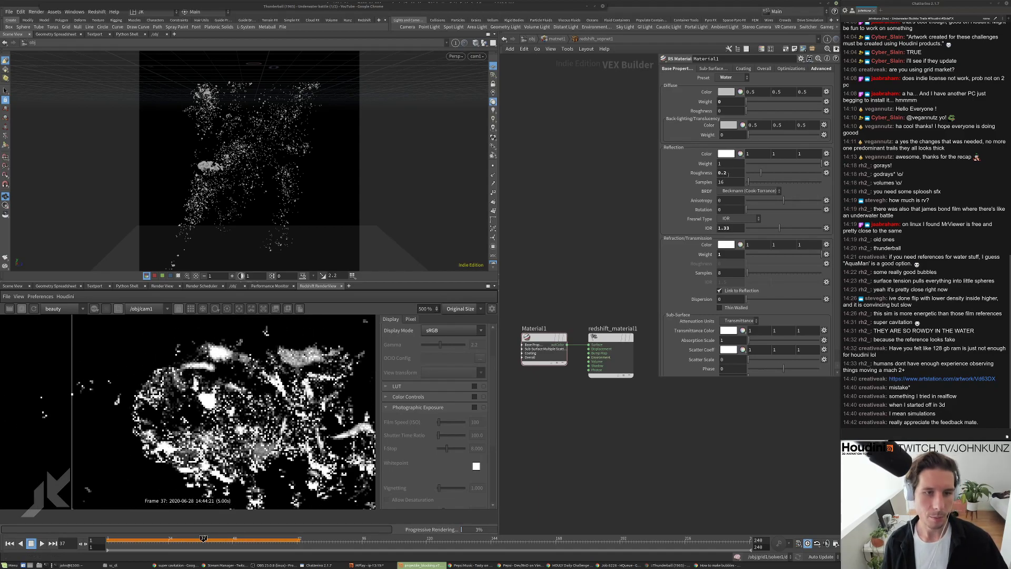
Try a reflection roughness of 0.4 and examine the bubble cluster in the preview render
key(Return)
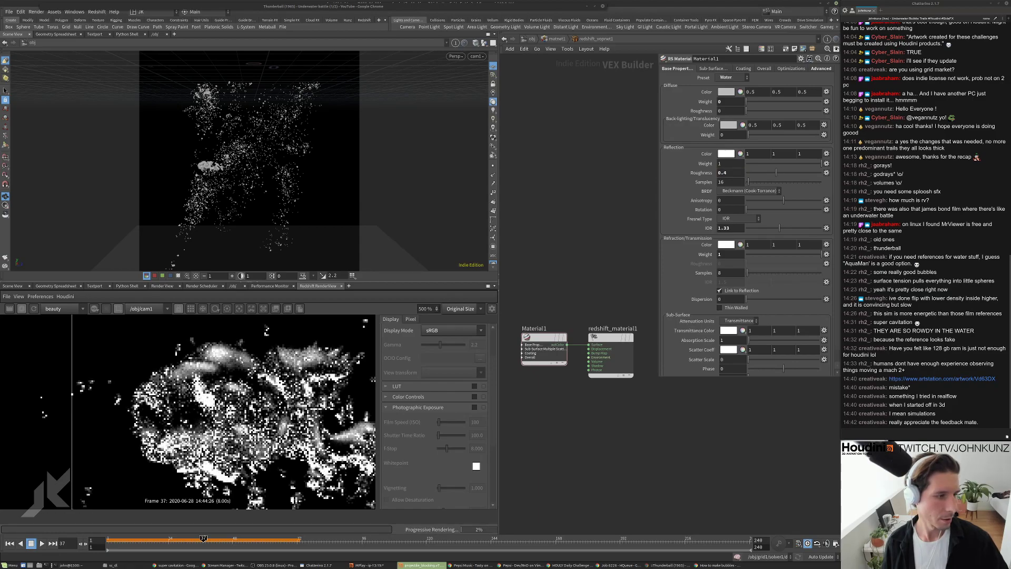
scroll(266, 384, down, 2)
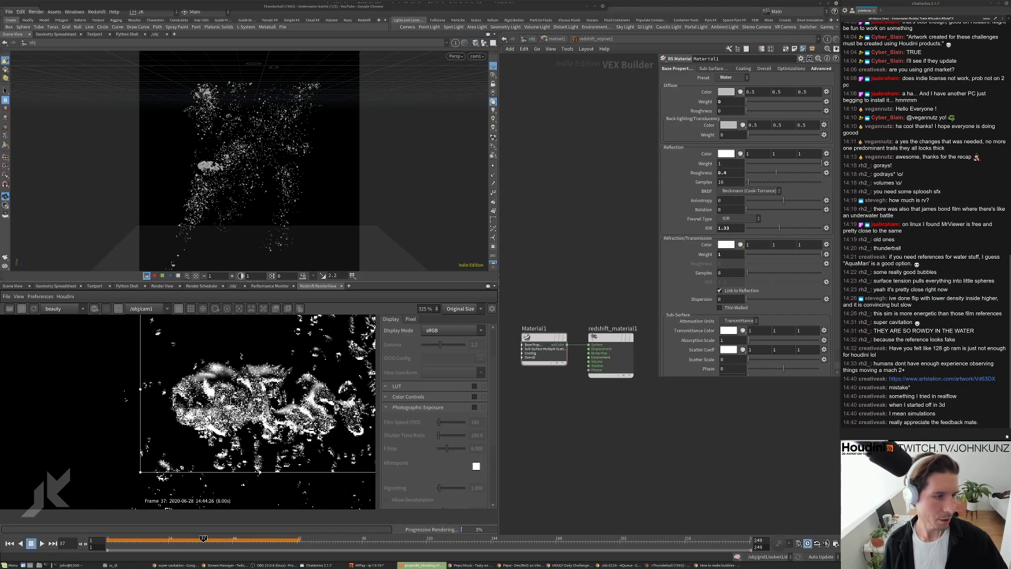
scroll(266, 384, up, 1)
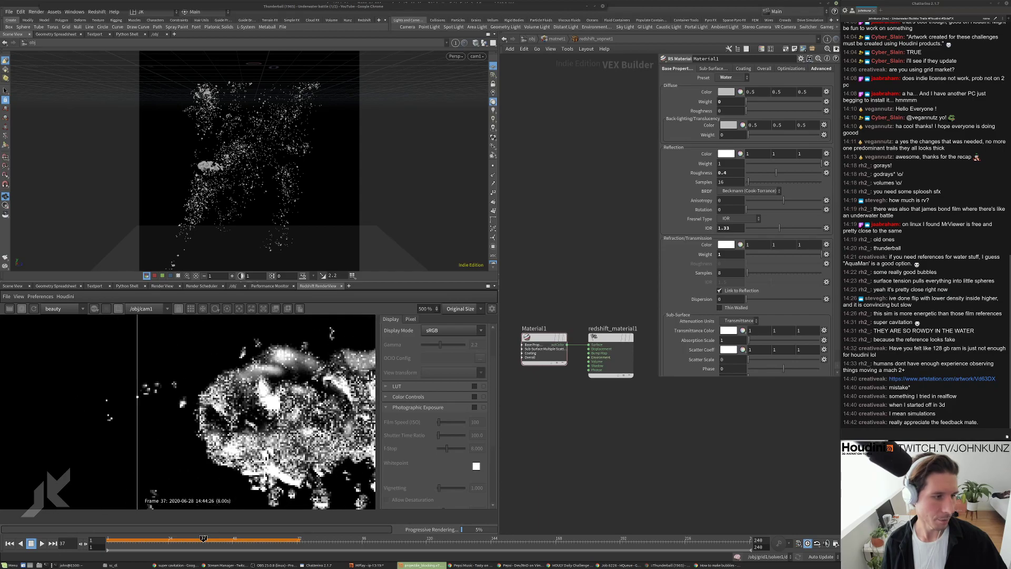
Reset the reflection roughness to 0.0 and check the cluster's highlights in the preview render
click(725, 172)
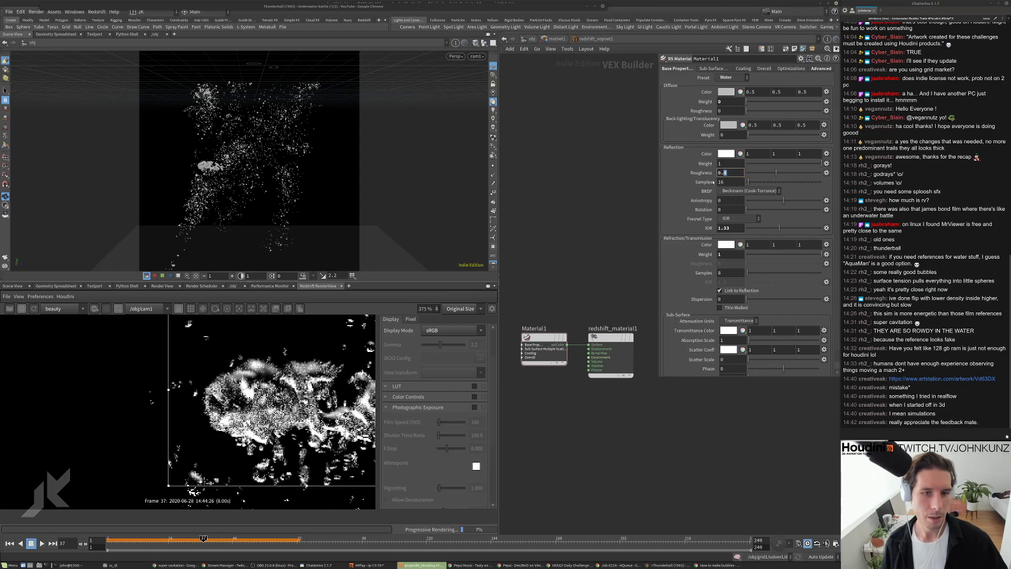
key(Return)
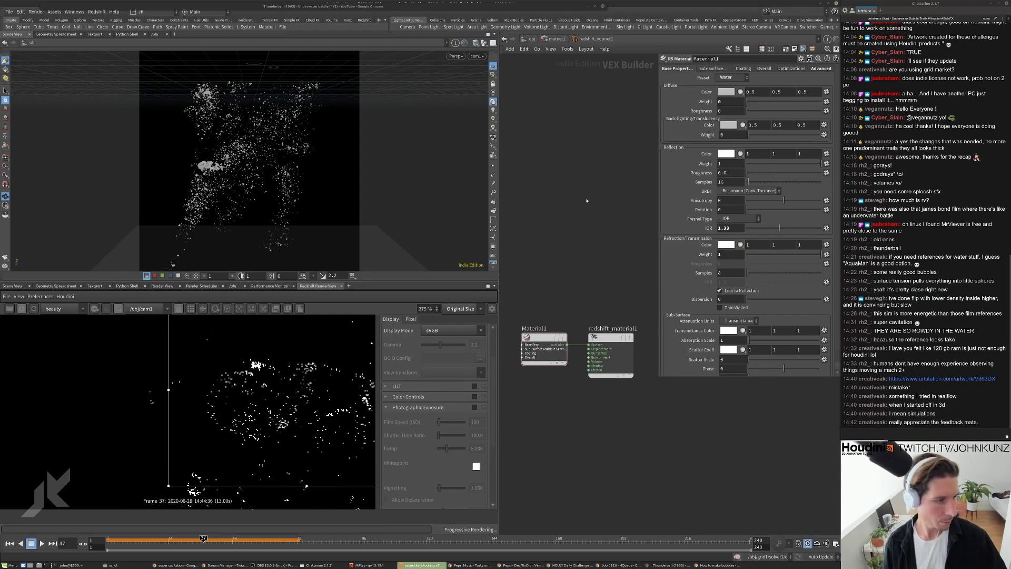
scroll(253, 382, up, 2)
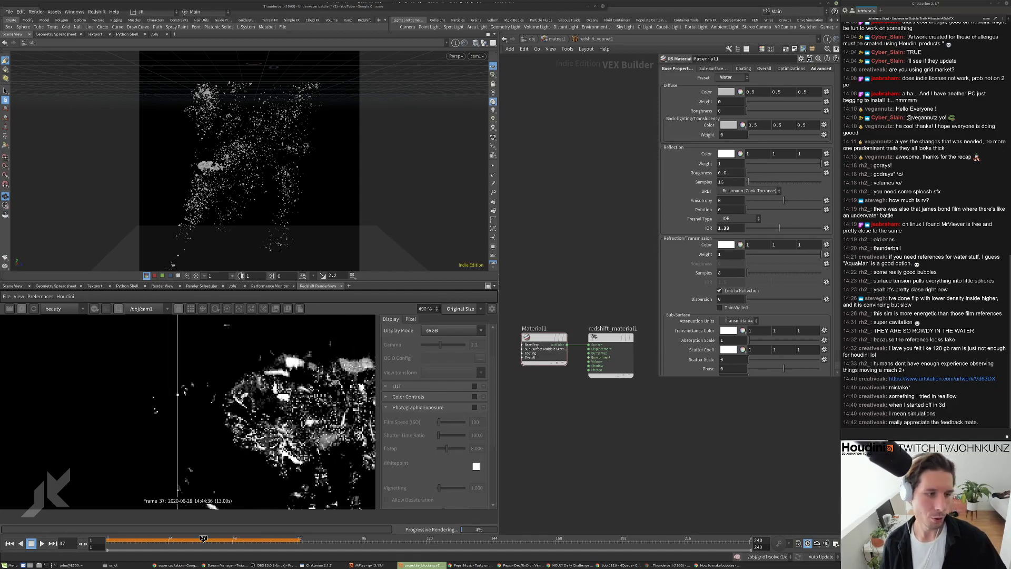
scroll(155, 391, down, 3)
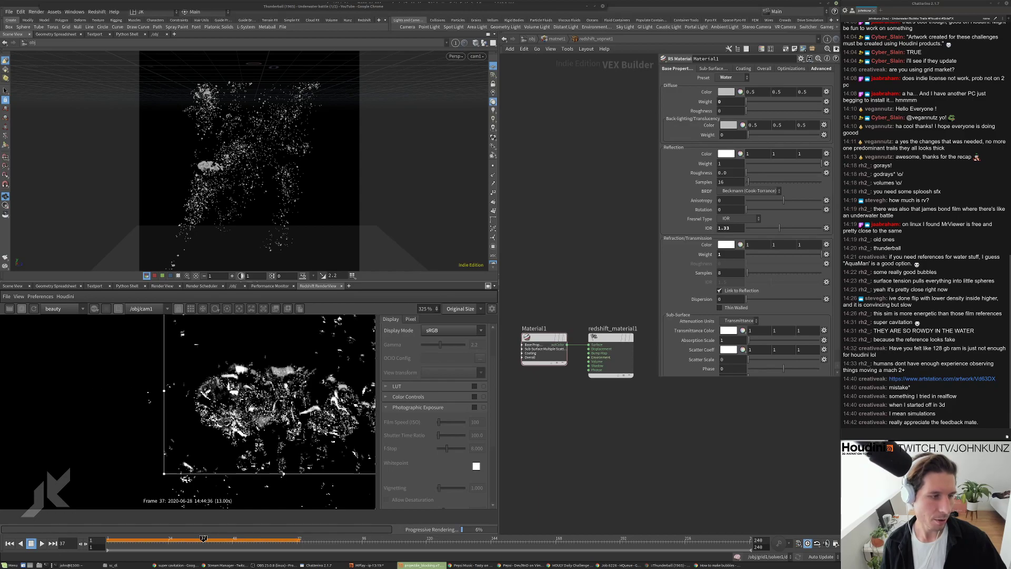
scroll(341, 397, up, 2)
Set the reflection roughness to 0.075, store a snapshot of that preview render, and enlarge the render view
text(75)
key(Return)
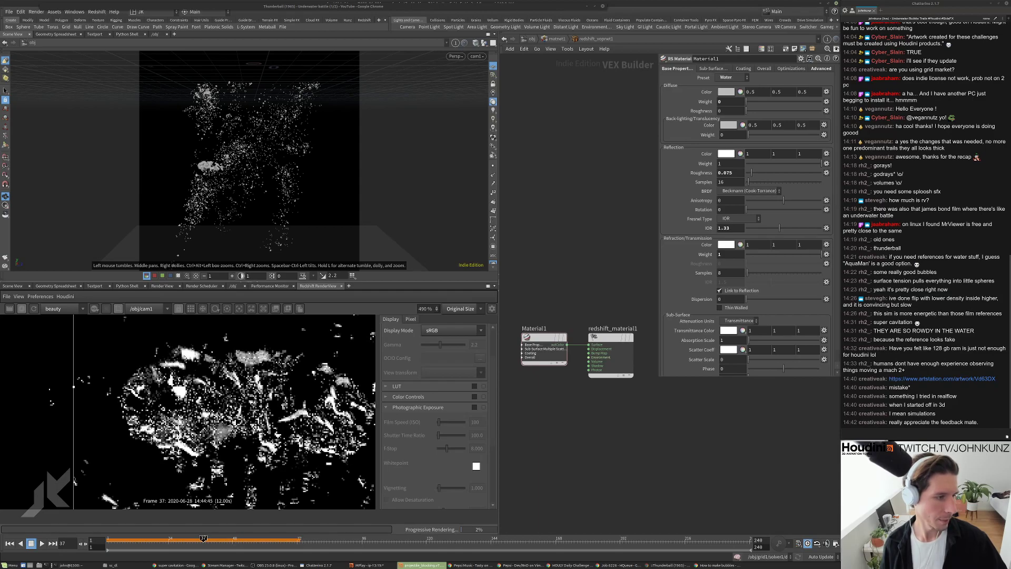
click(287, 308)
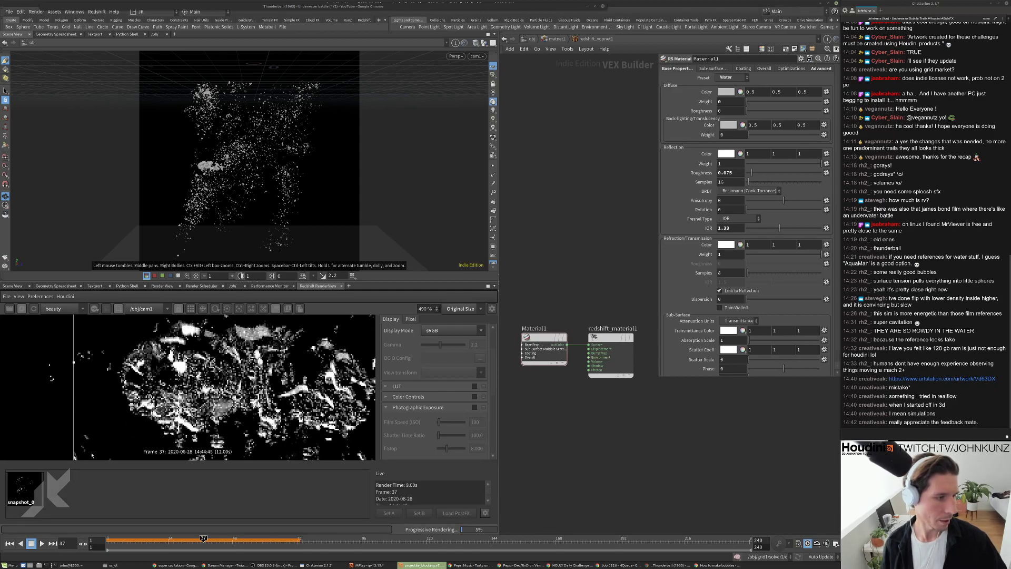
drag(427, 280, 422, 187)
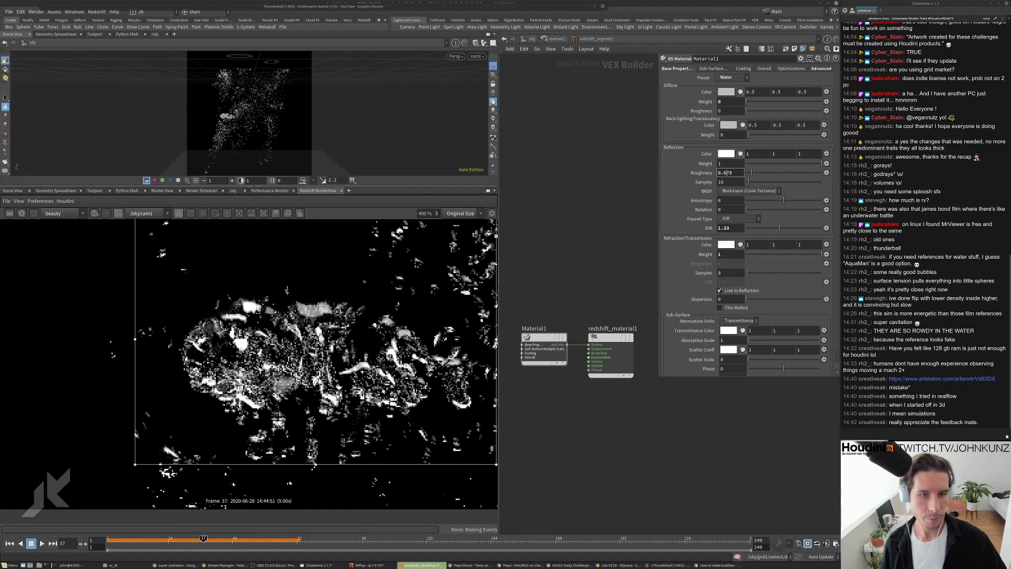
Return the reflection roughness to 0.0 and restart the preview render of the cluster region
key(BackSpace)
key(Return)
click(22, 213)
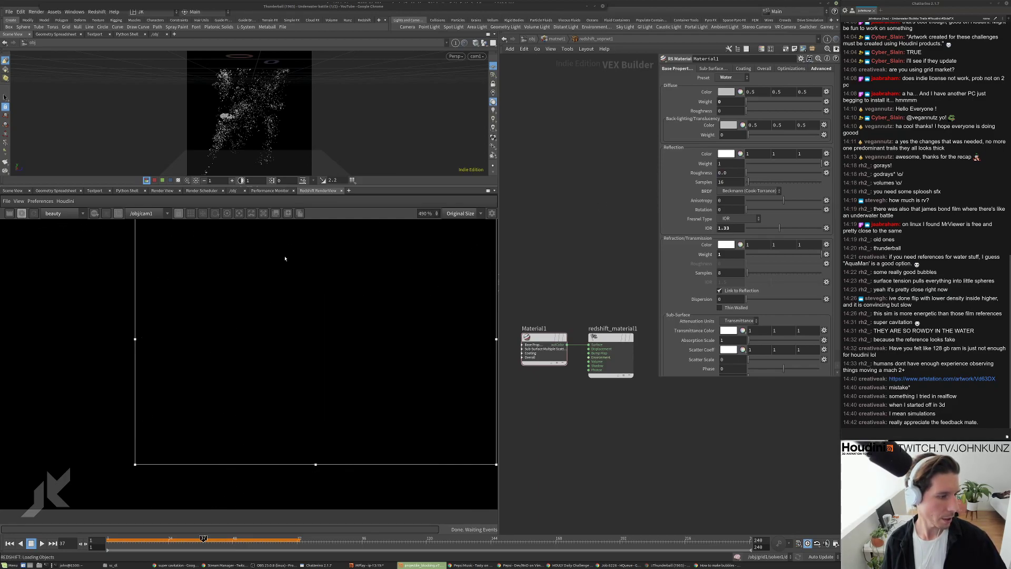
Show the stored snapshots and switch repeatedly between snapshot_0 and the live render to compare the two roughness settings
click(276, 213)
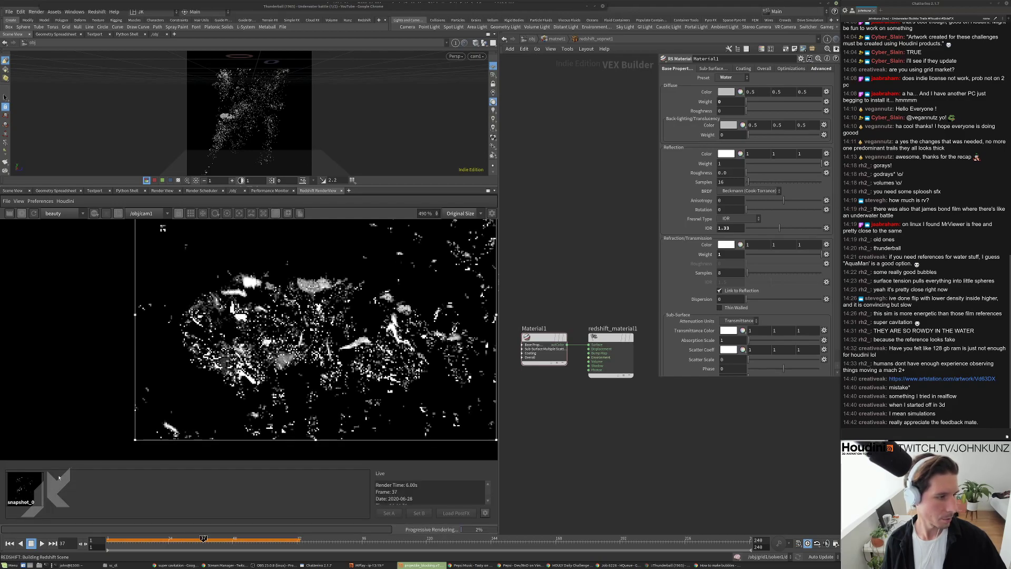
click(29, 489)
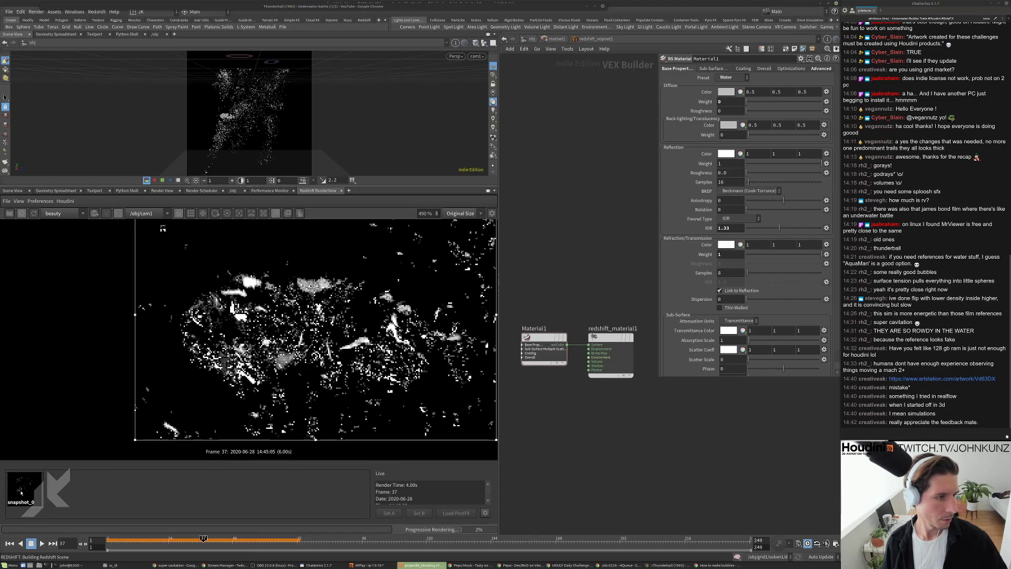
click(80, 500)
click(29, 497)
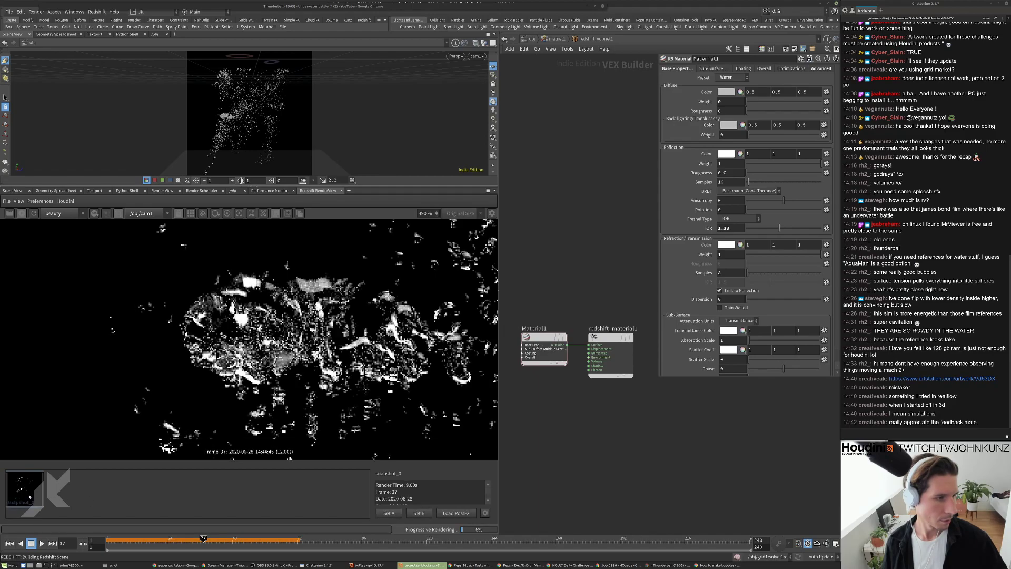
click(86, 497)
click(28, 490)
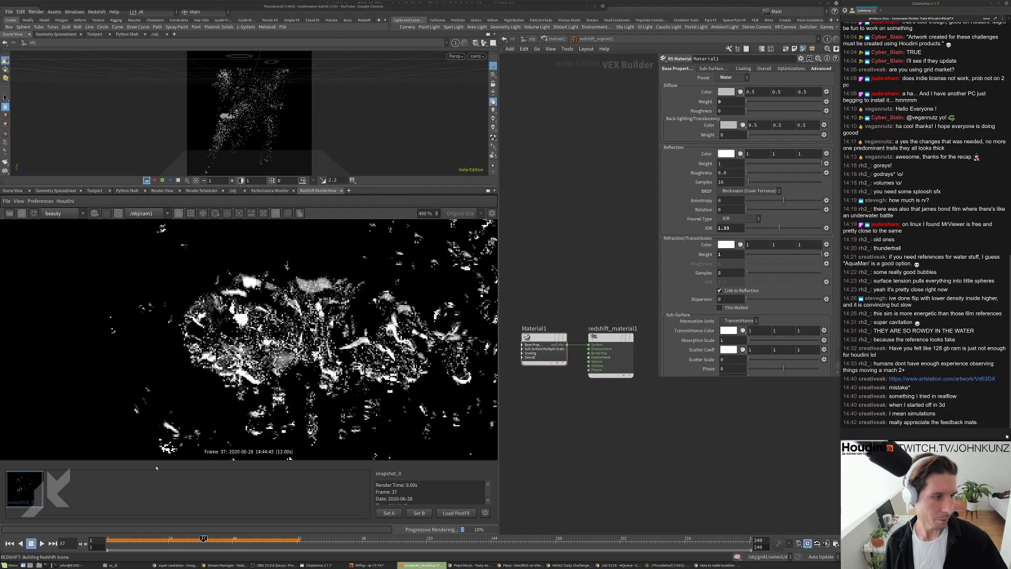
click(134, 505)
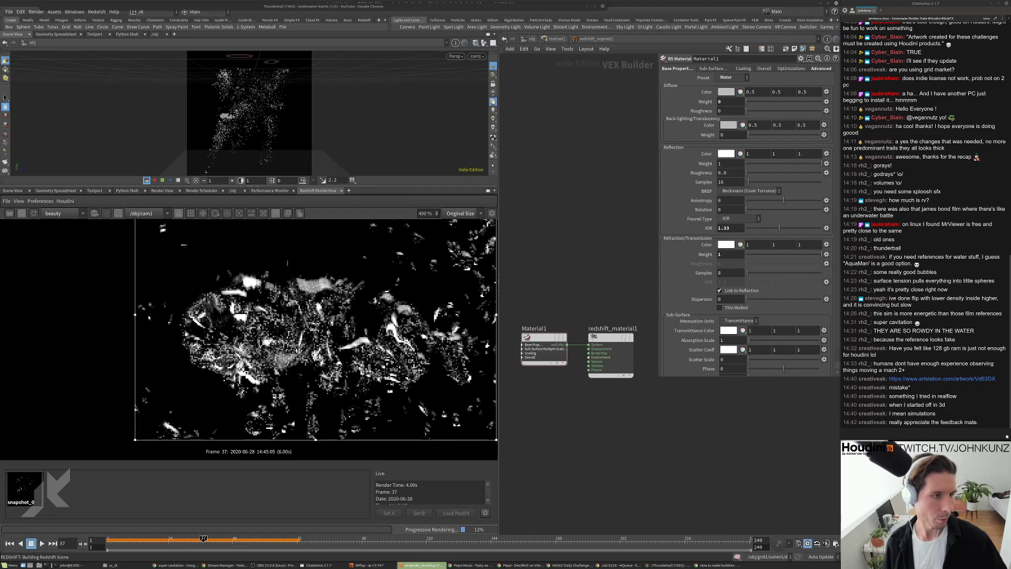
click(28, 490)
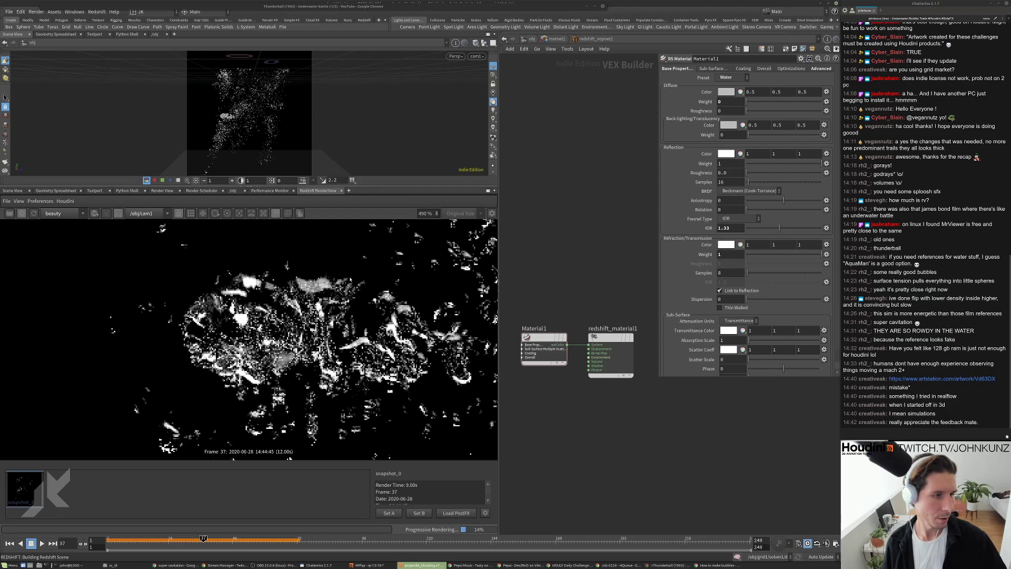
click(161, 496)
click(28, 489)
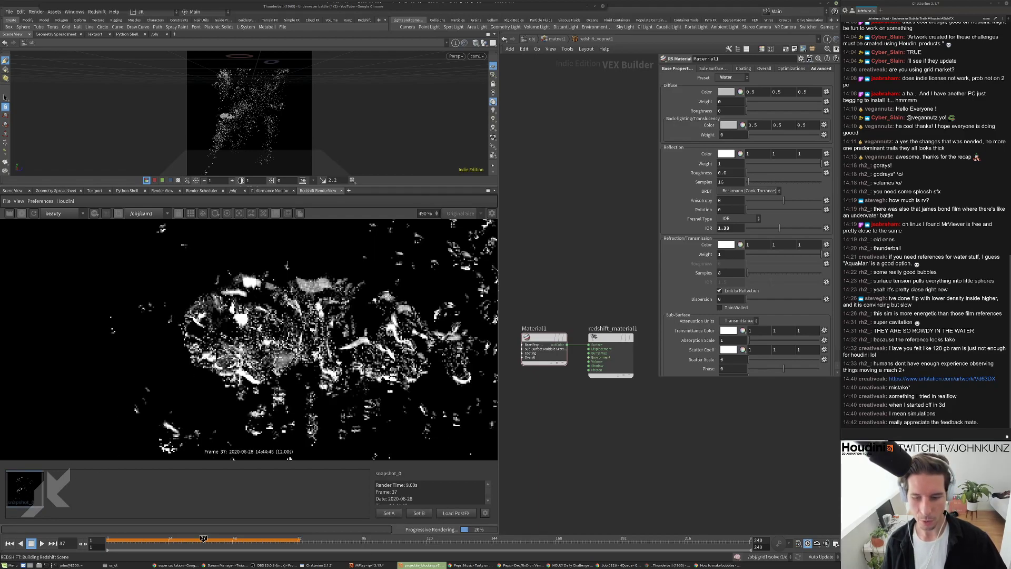
click(143, 478)
click(23, 499)
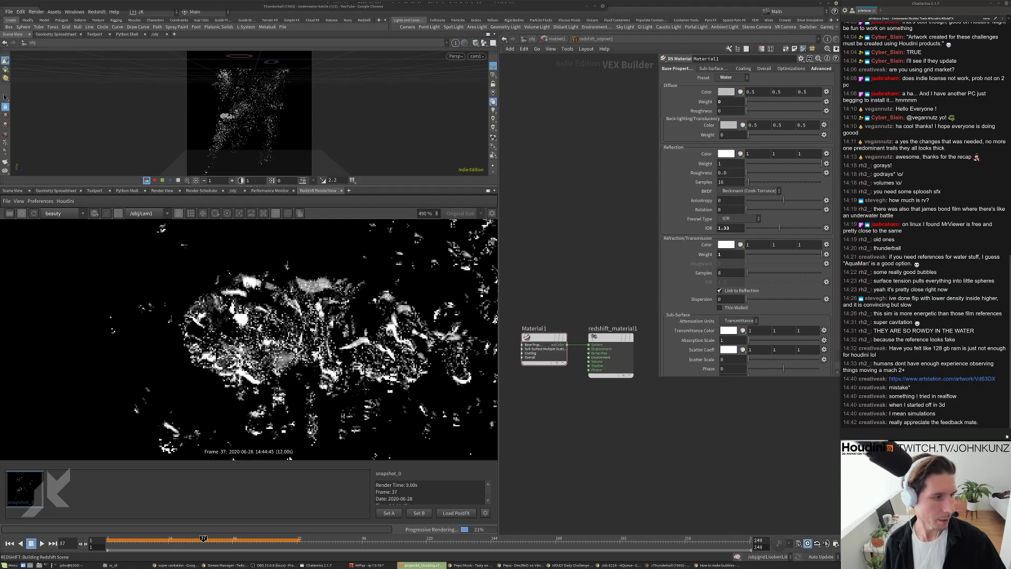
Switch between snapshot_0 and the live render once more, and examine the bubble cluster's highlights in the finished preview
click(136, 467)
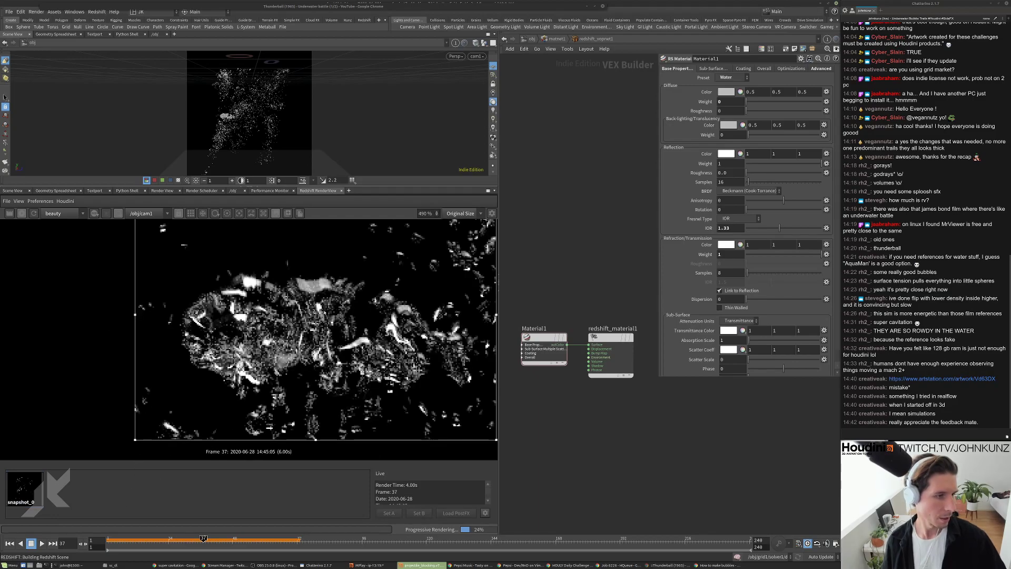
click(24, 487)
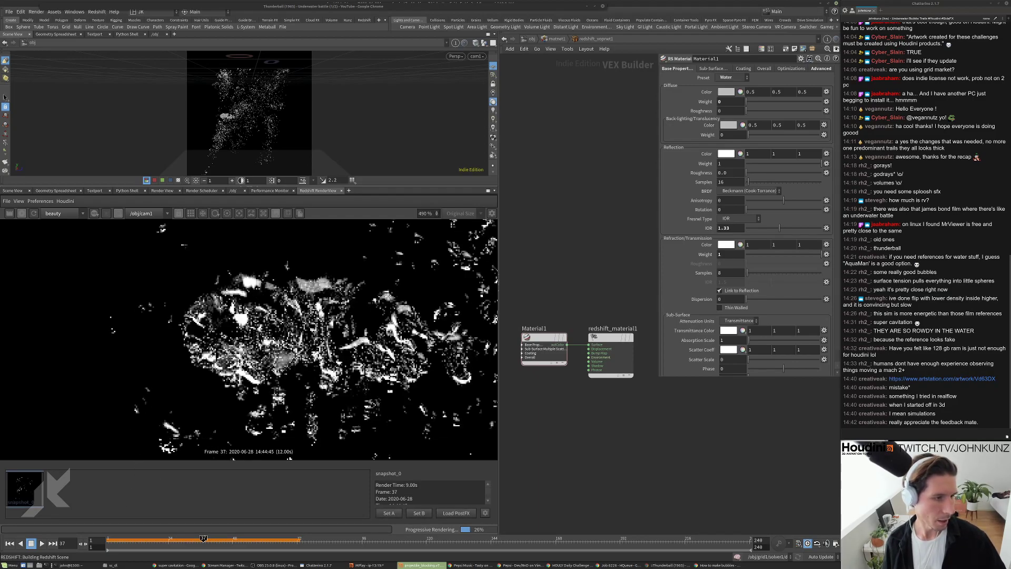
click(262, 334)
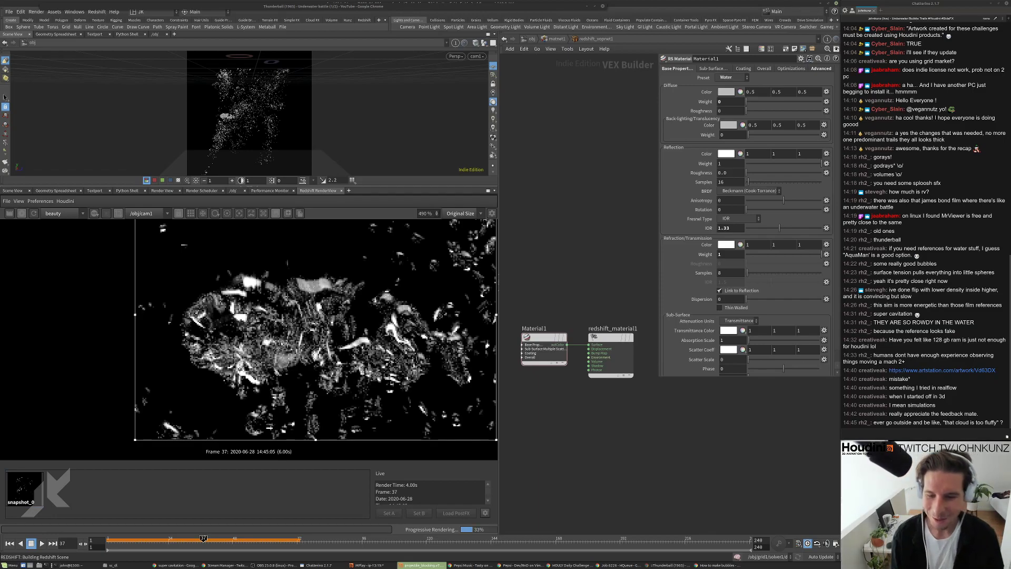
scroll(292, 355, down, 2)
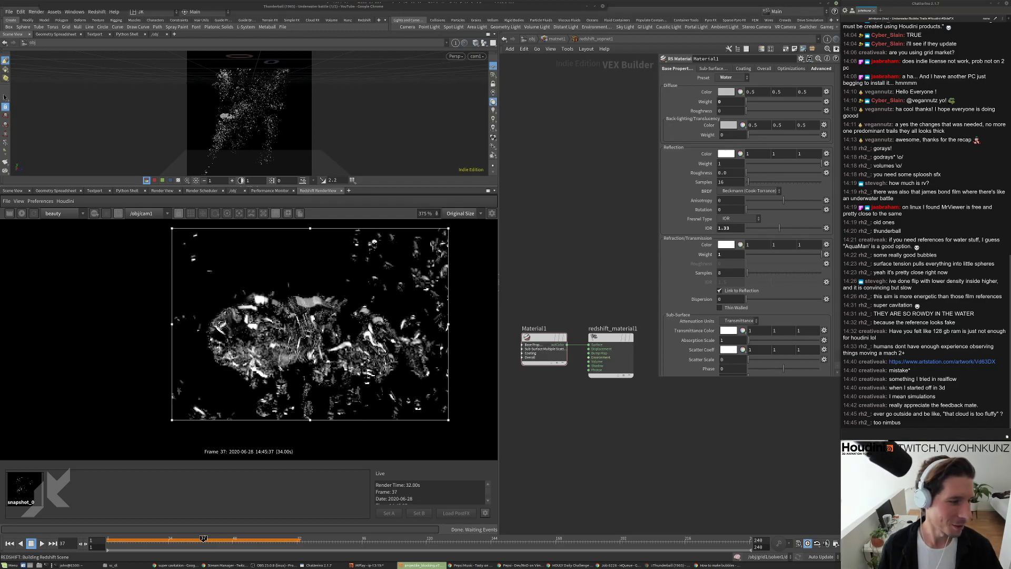
scroll(302, 341, up, 1)
scroll(189, 365, down, 1)
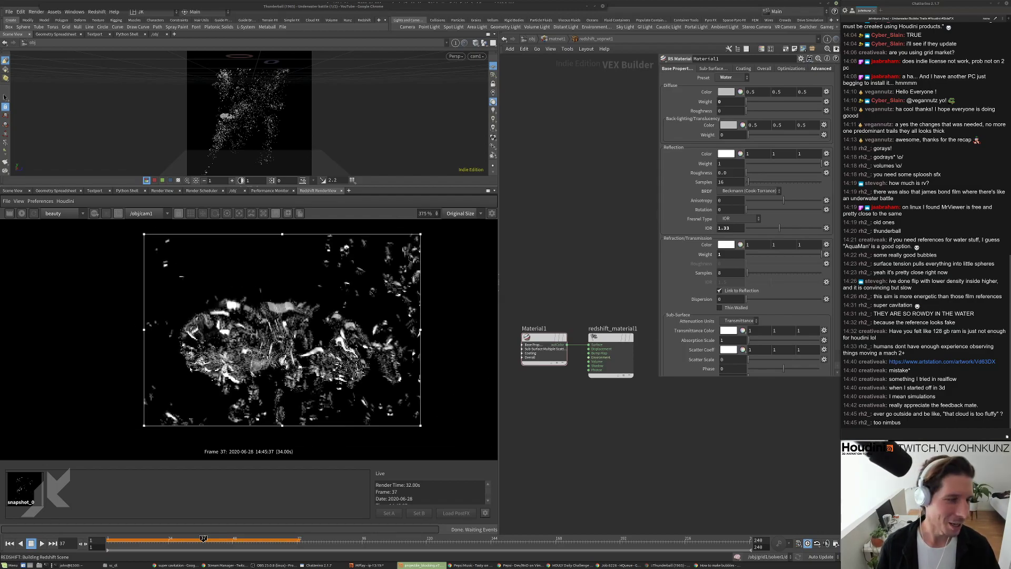
scroll(198, 377, up, 1)
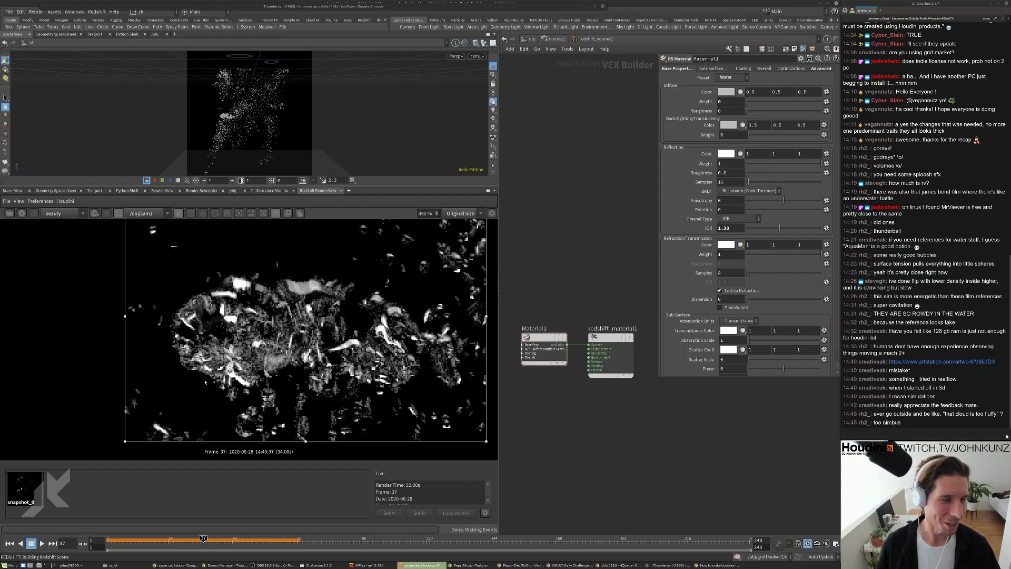
scroll(296, 319, down, 4)
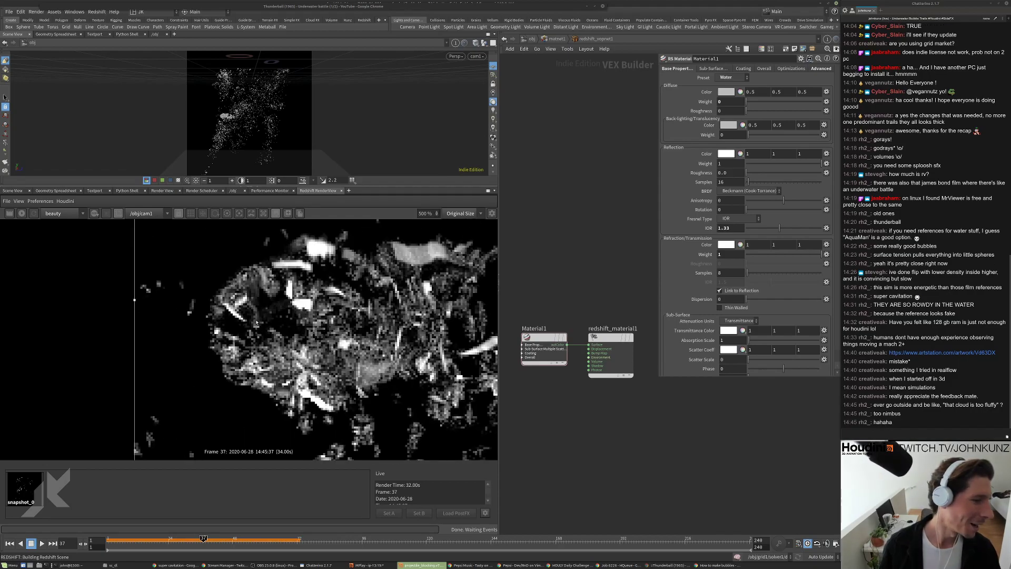
Restart the preview render, set the water material's refraction dispersion to 55, and check its effect on the cluster
click(731, 174)
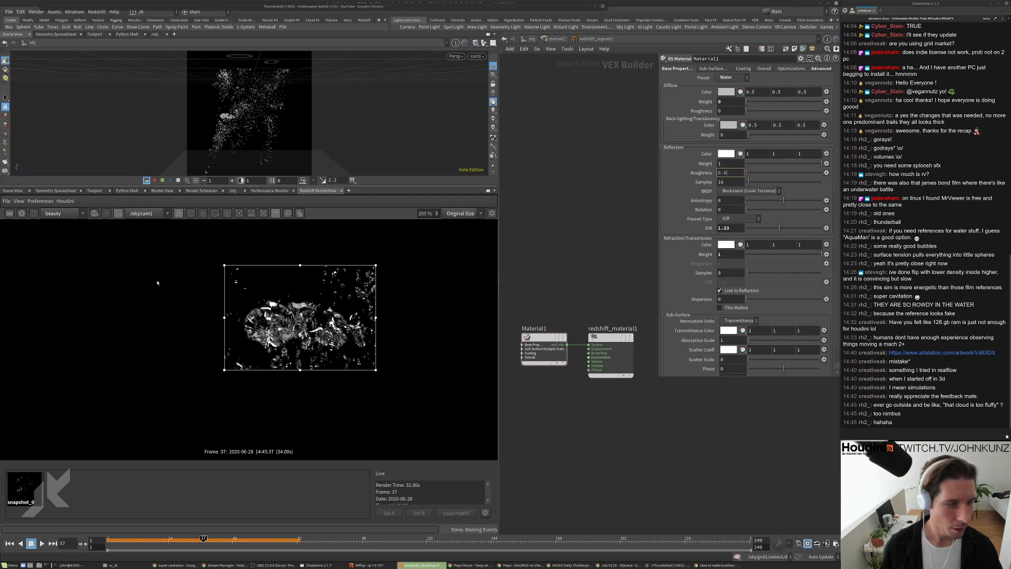
click(23, 213)
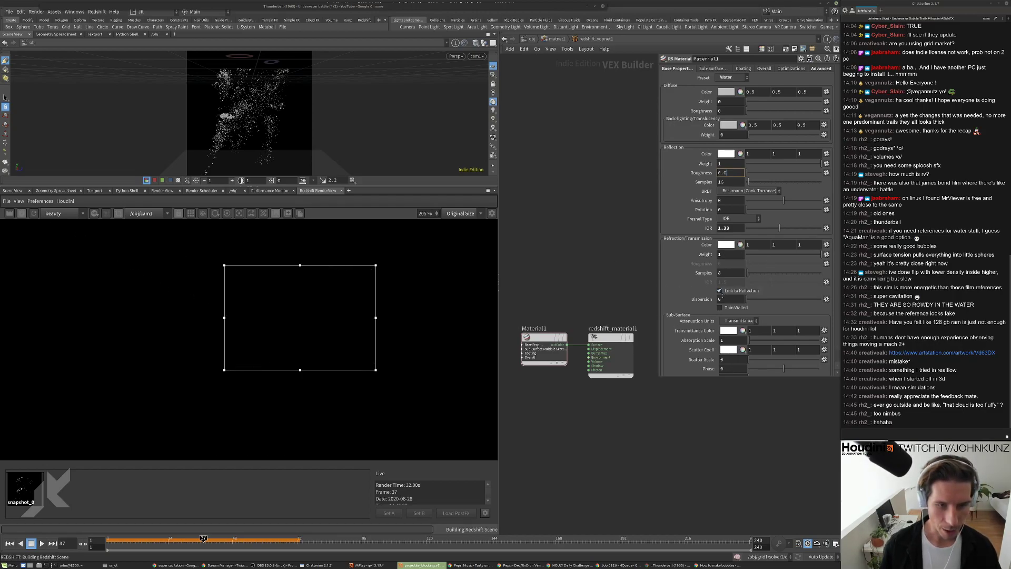
scroll(247, 337, up, 5)
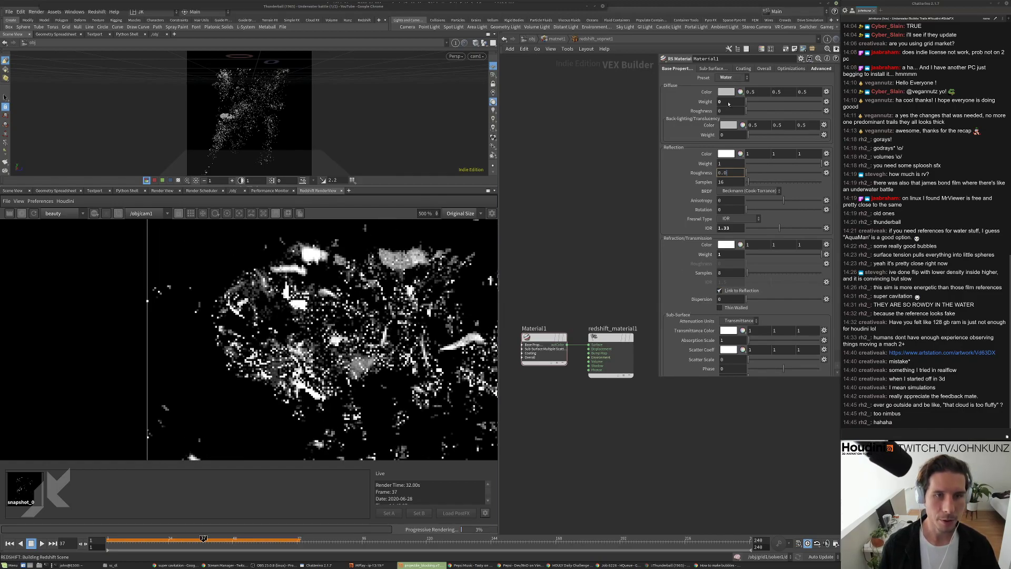
click(729, 298)
text(55)
key(Return)
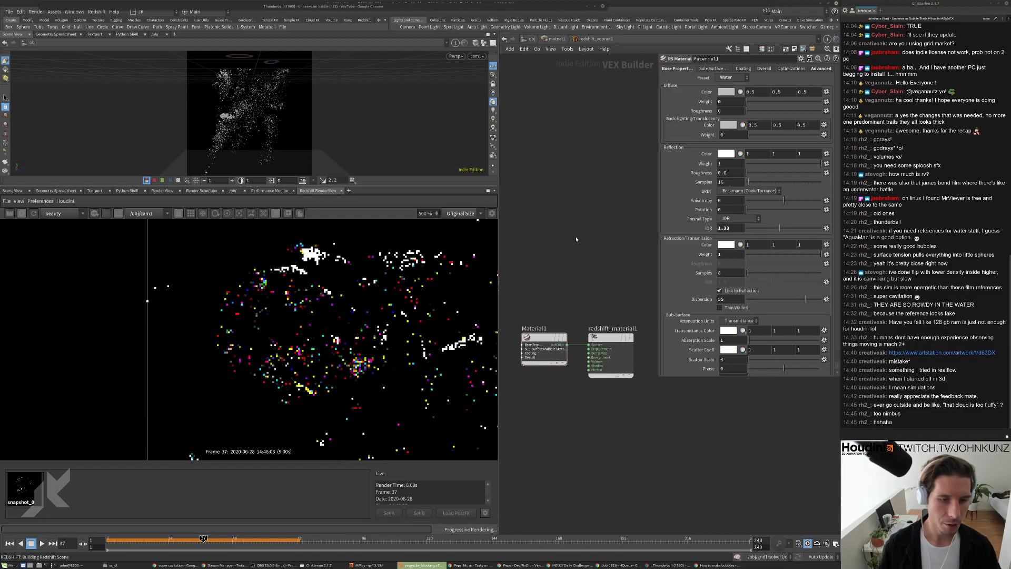
scroll(248, 337, down, 5)
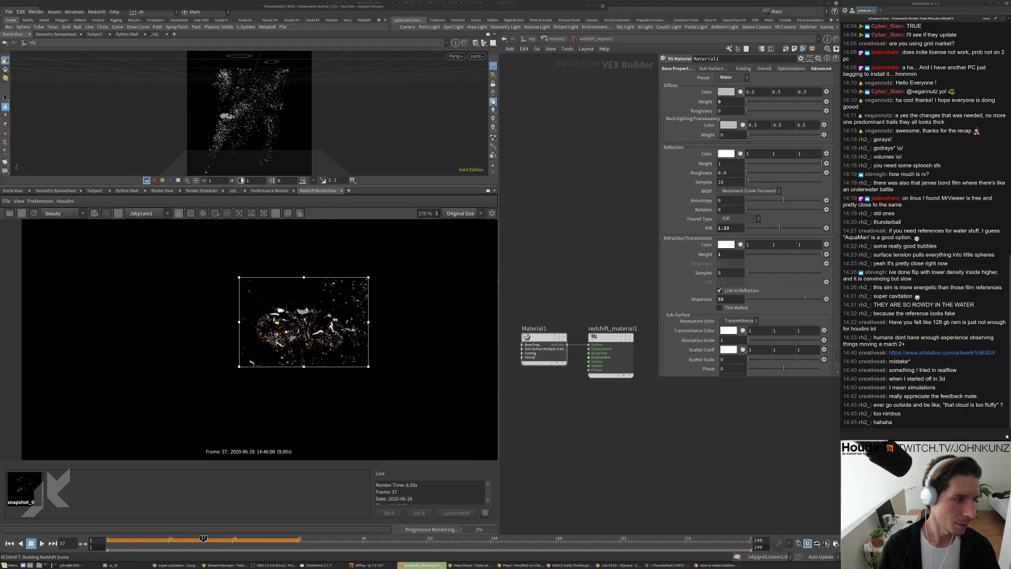
scroll(297, 329, up, 5)
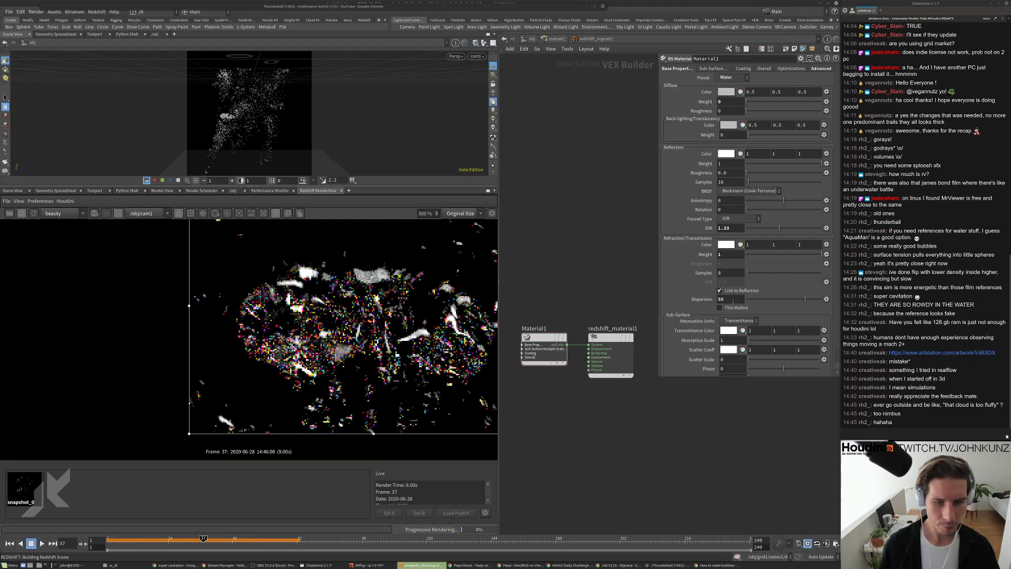
Set the refraction dispersion to 81 and inspect the bubble cluster in the preview render, both close up and as a whole
click(724, 299)
text(8)
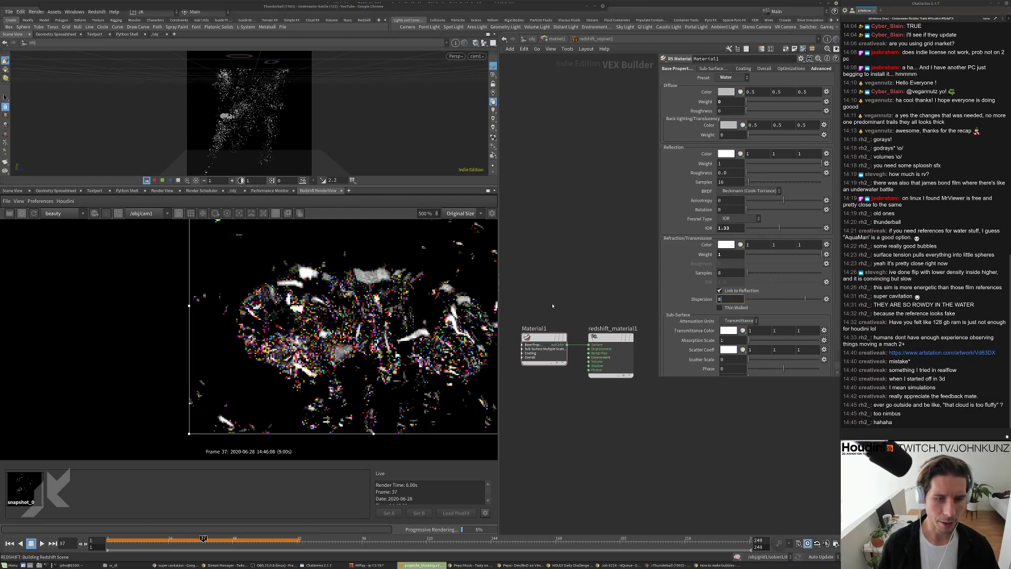
text(1)
key(Return)
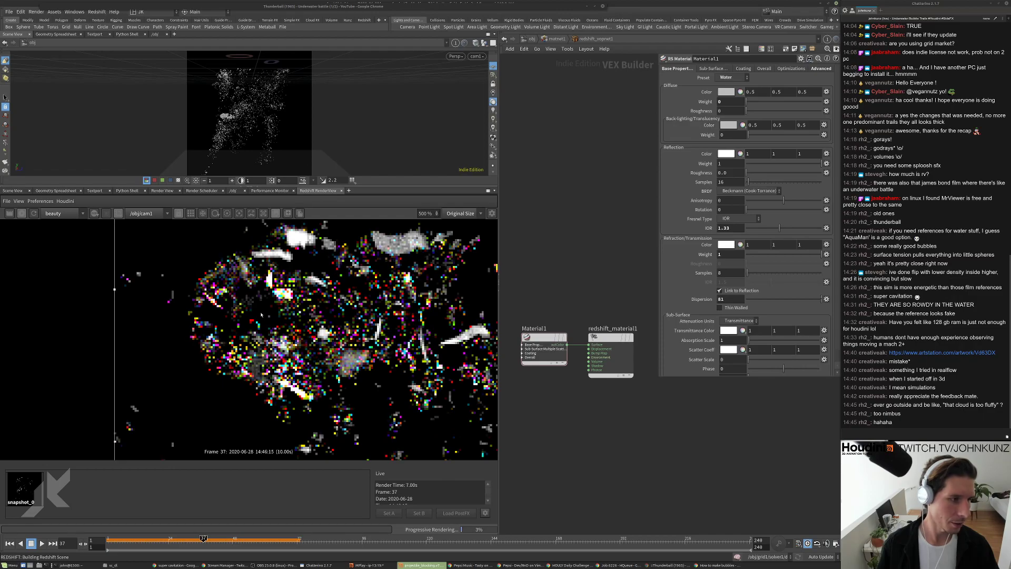
scroll(275, 343, down, 1)
scroll(275, 343, down, 5)
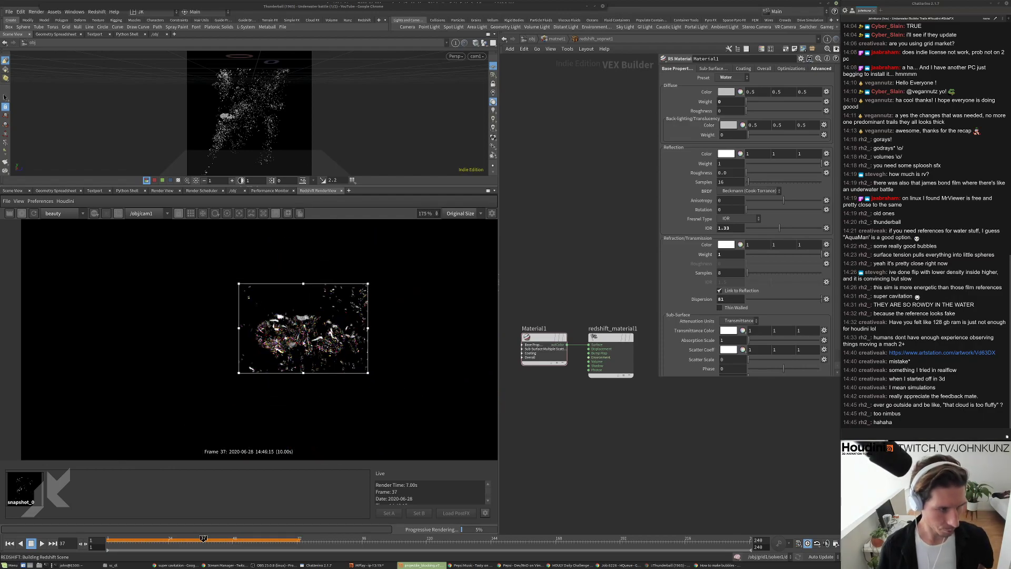
scroll(270, 342, up, 4)
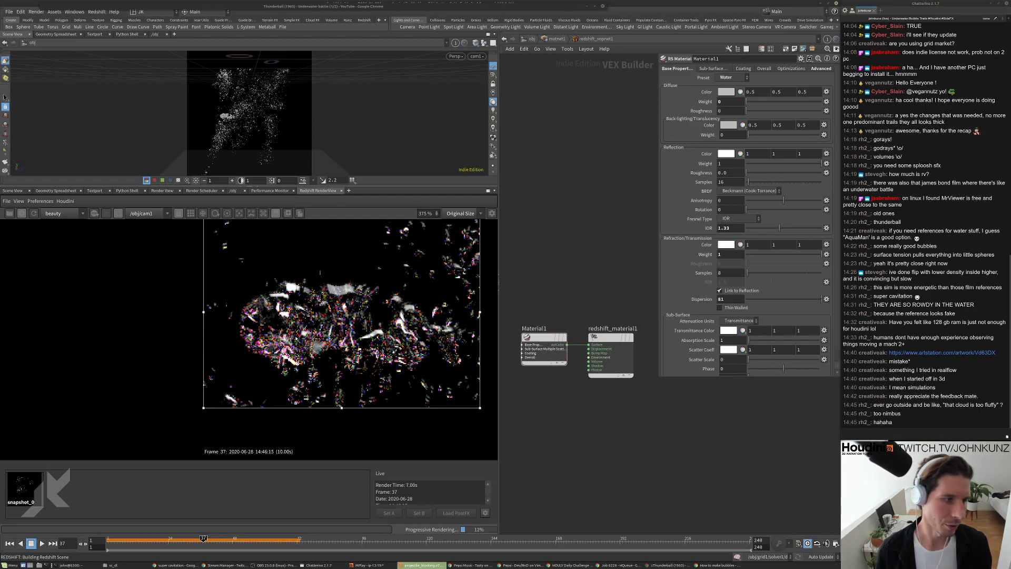
scroll(295, 332, down, 3)
scroll(310, 338, up, 3)
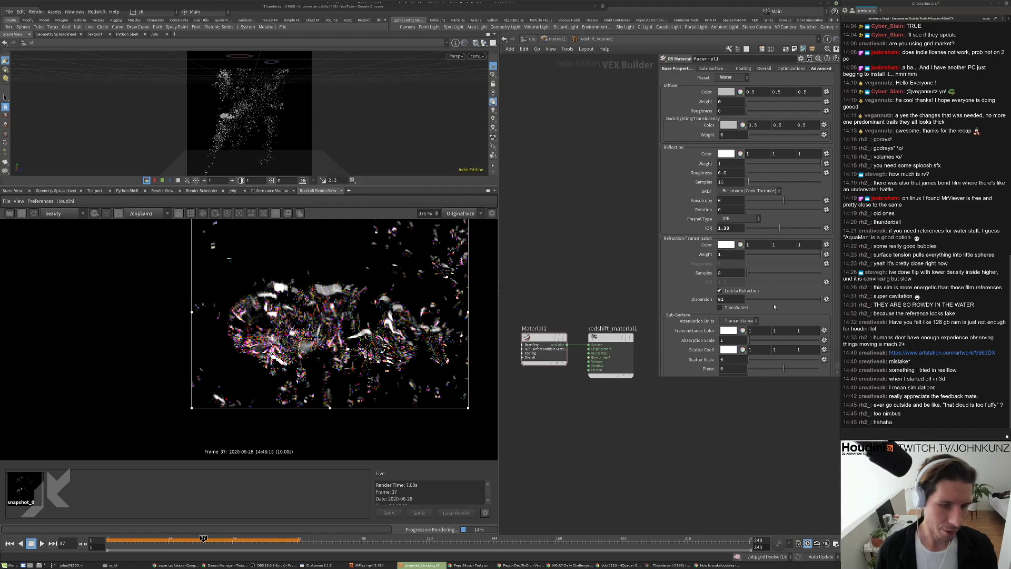
Set the refraction dispersion to 0.81 and inspect the cluster's colouring in the preview render
click(732, 299)
key(Return)
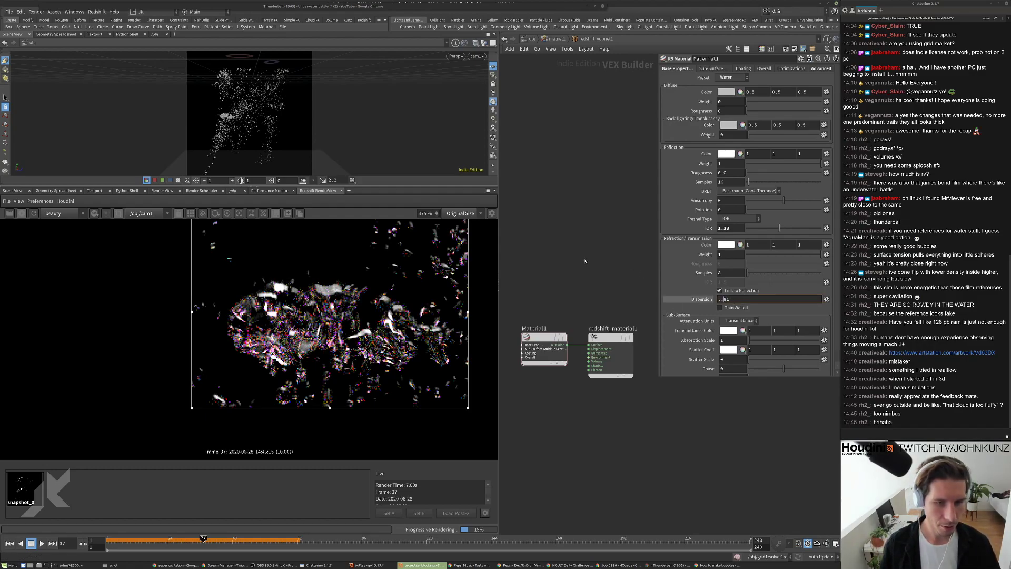
scroll(320, 343, up, 2)
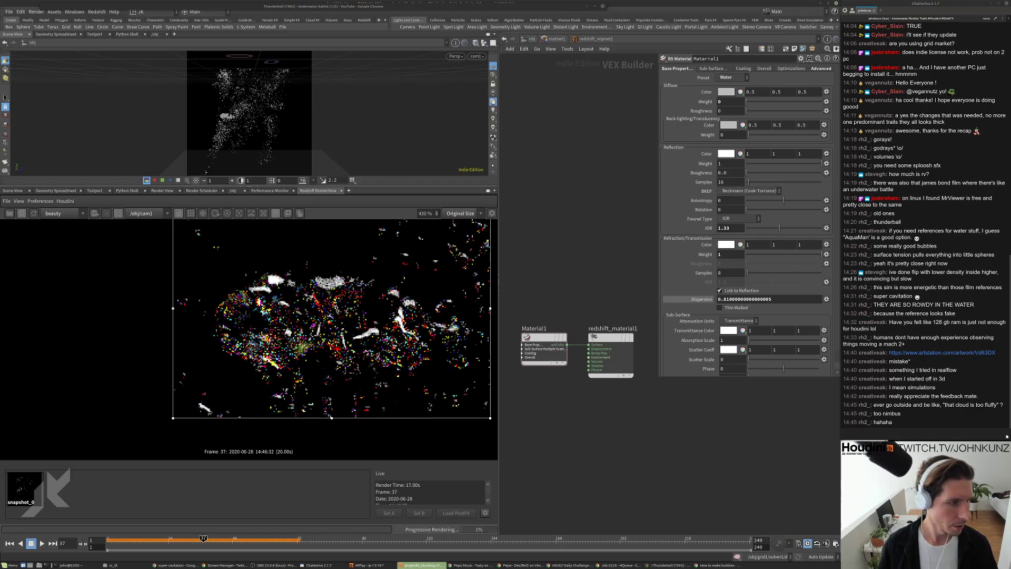
scroll(284, 326, down, 4)
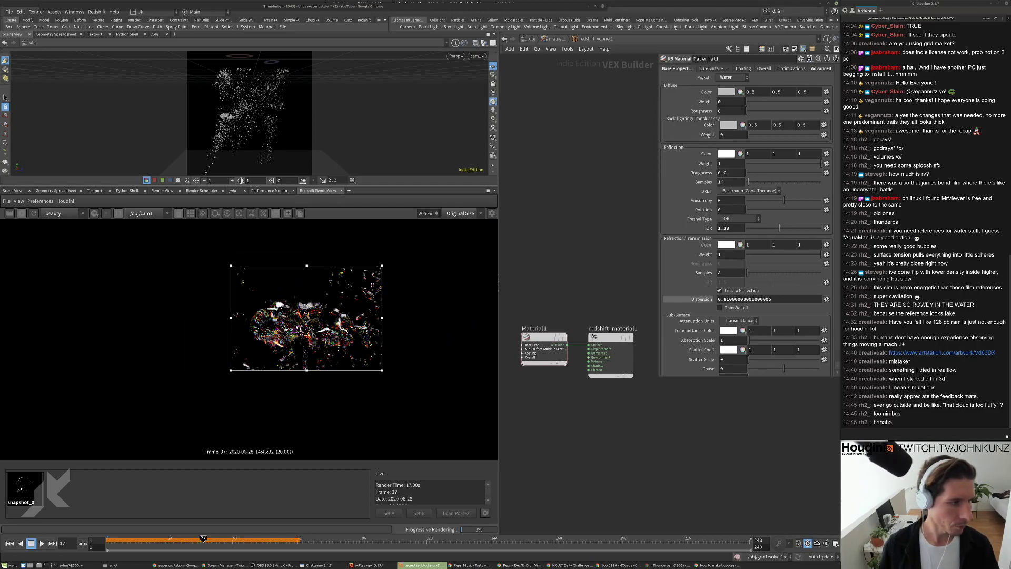
scroll(300, 316, up, 5)
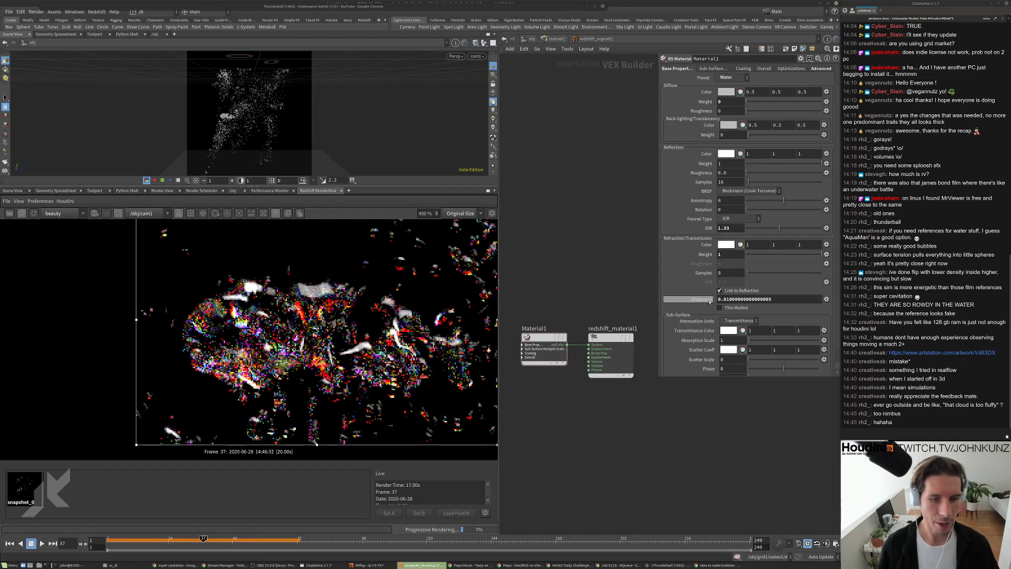
Set the refraction dispersion to 0.35 and view the whole render region
key(Return)
double_click(729, 299)
text(0.35)
key(Return)
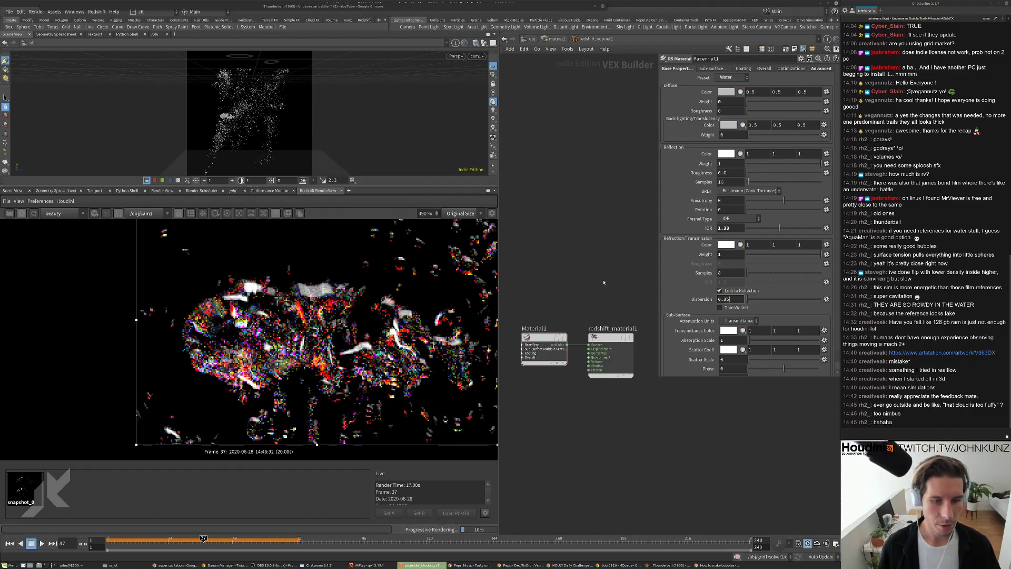
scroll(276, 333, down, 4)
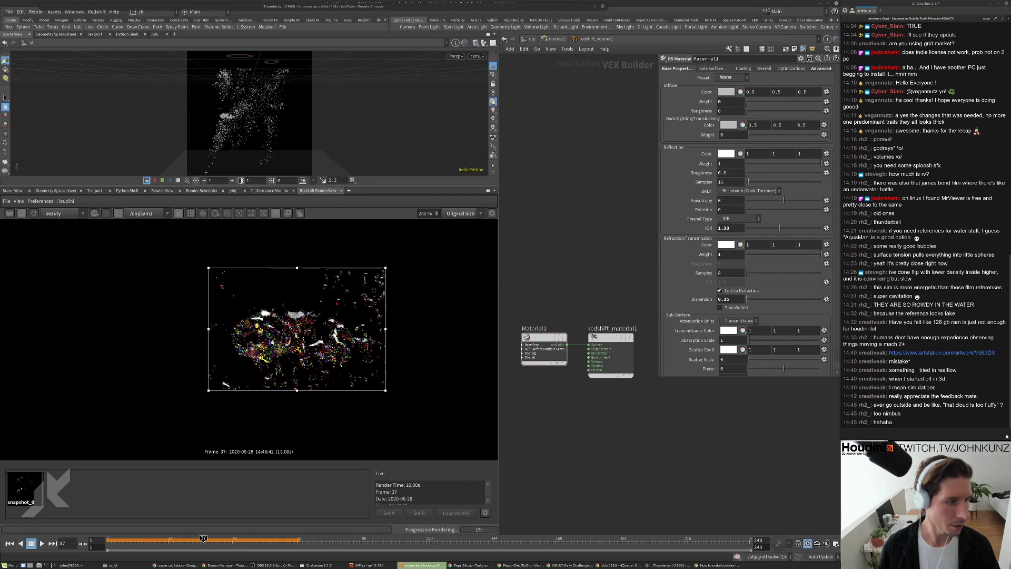
Set the refraction dispersion to 125 and check the bubble cluster close up
double_click(730, 299)
text(12)
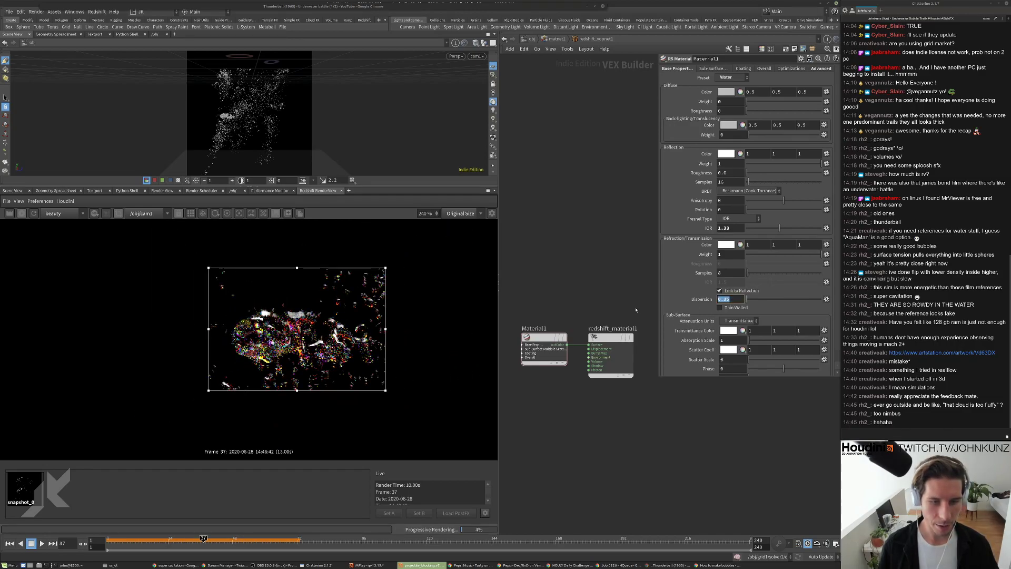
text(5)
key(Return)
scroll(211, 356, up, 4)
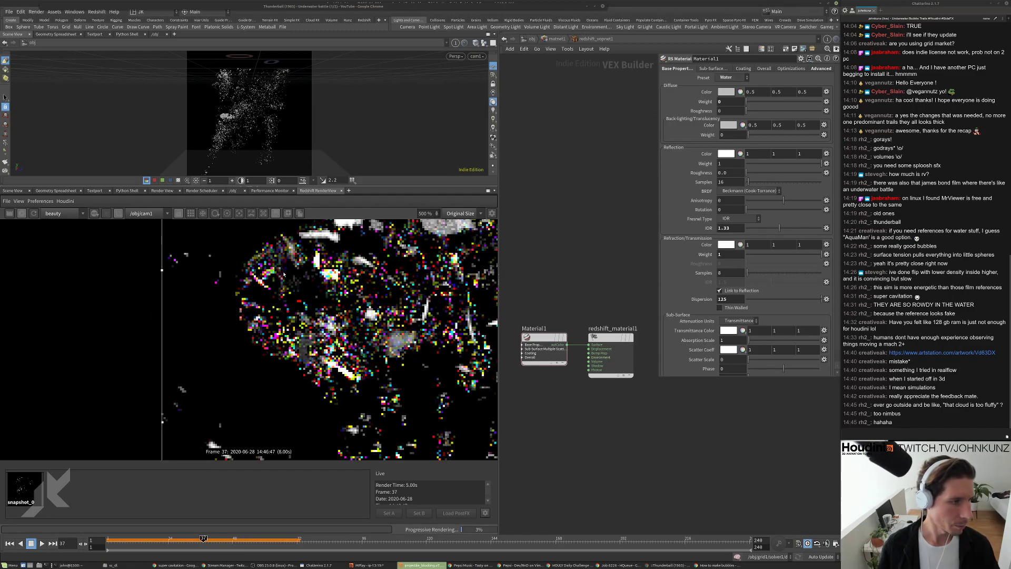
Shrink the render region to a small rectangle over the lower-left part of the bubble cluster
scroll(274, 258, down, 1)
scroll(280, 307, down, 3)
drag(386, 254, 383, 301)
drag(383, 344, 318, 343)
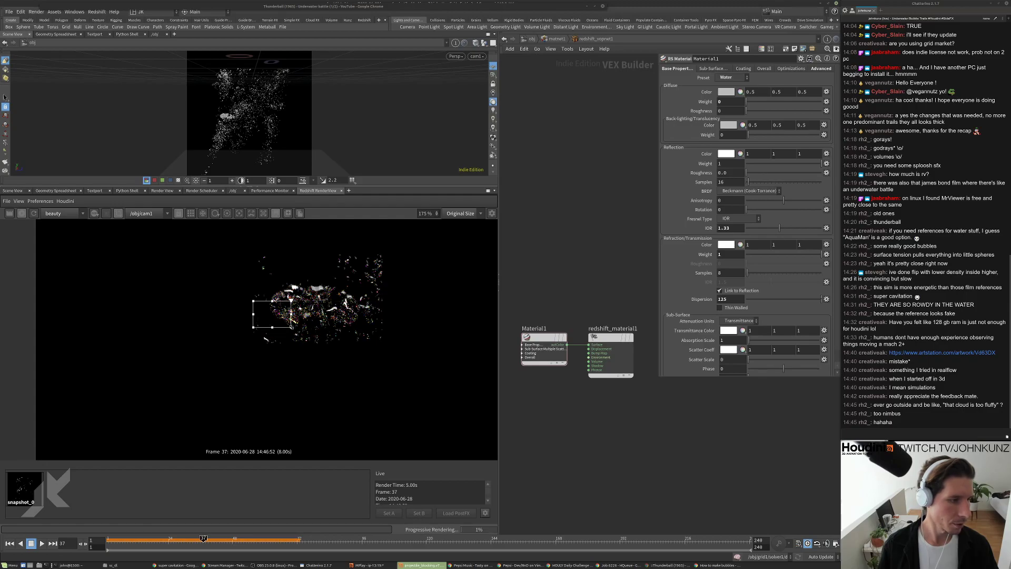
scroll(287, 322, up, 4)
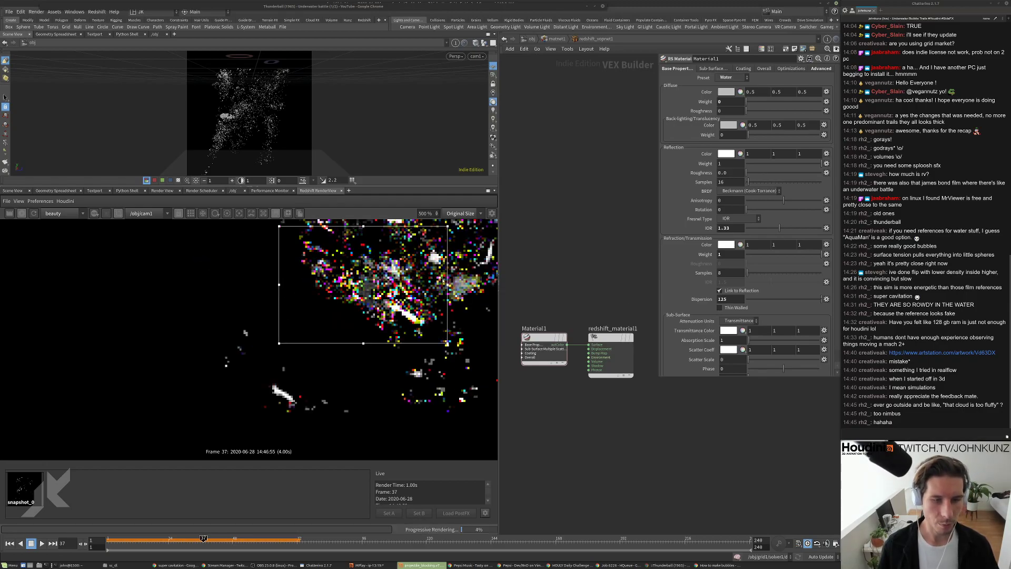
scroll(482, 288, down, 1)
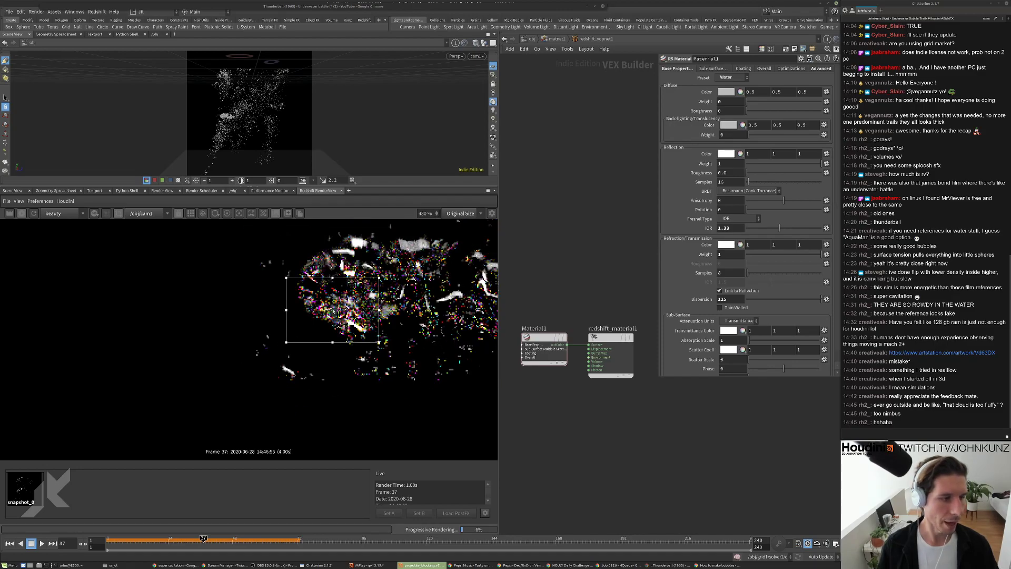
Reset the refraction dispersion to 0
double_click(731, 299)
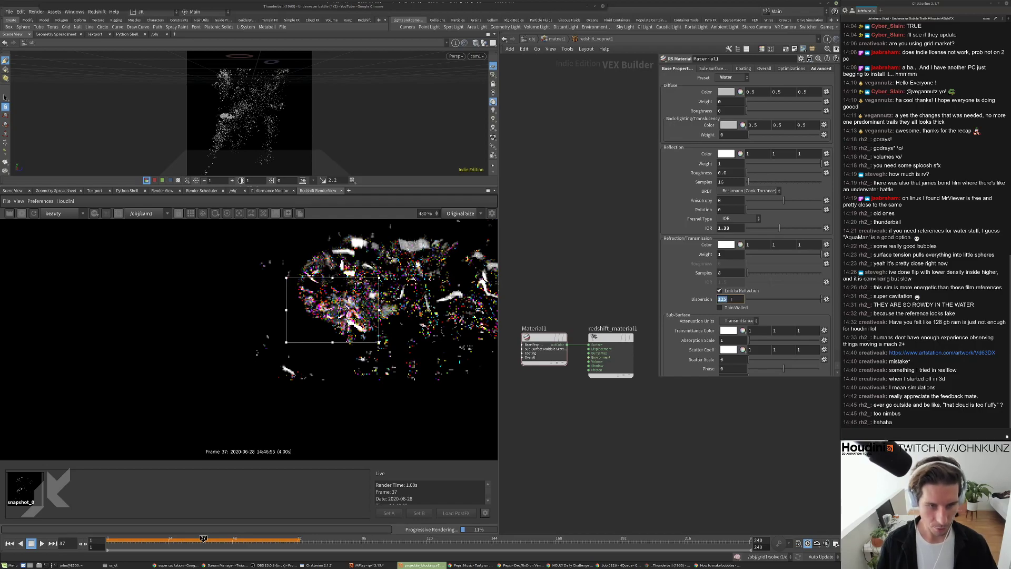
text(0)
key(Return)
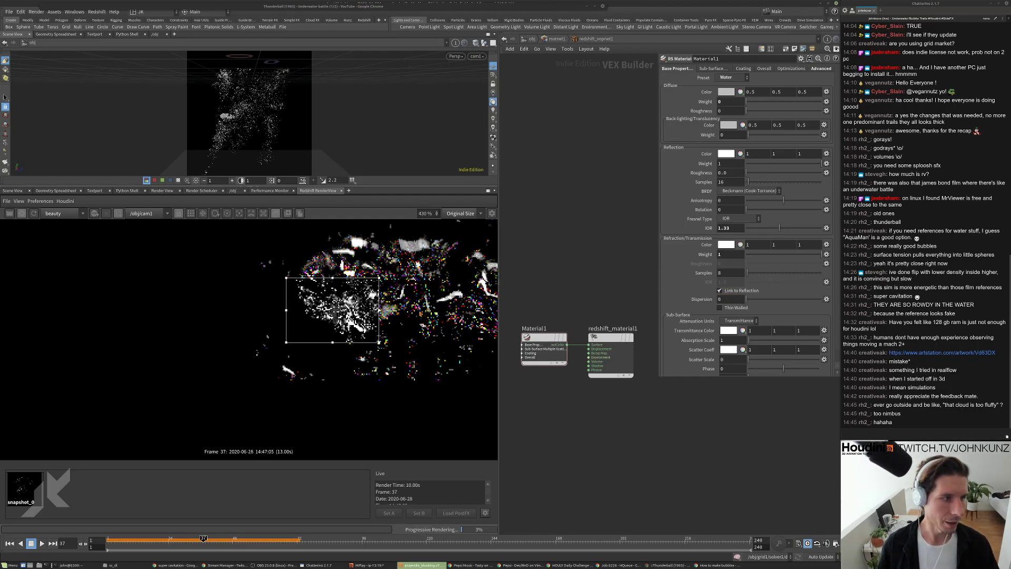
Set the reflection roughness to 0.1 and display snapshot_0 for comparison with the reduced render region
click(732, 173)
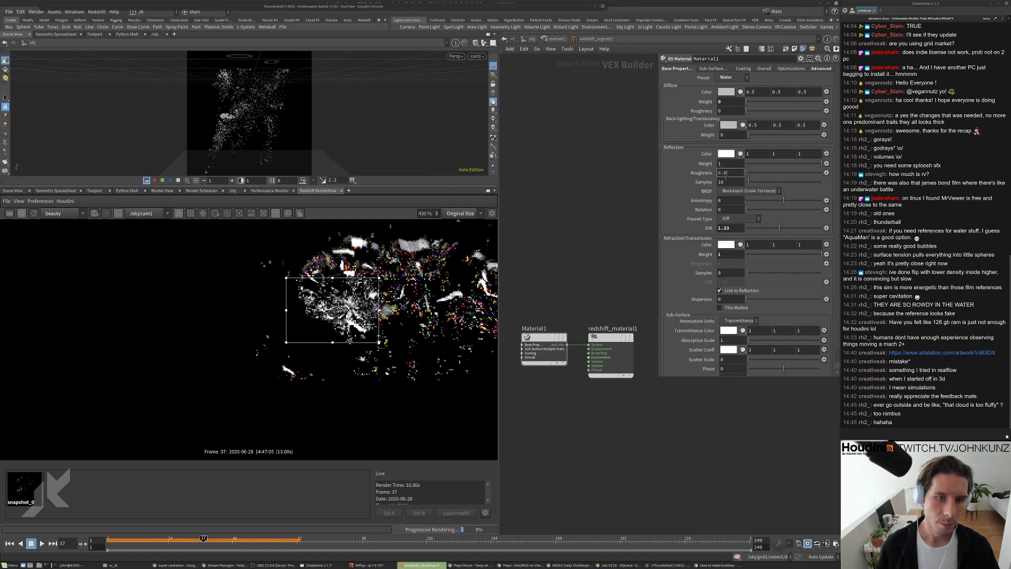
key(Return)
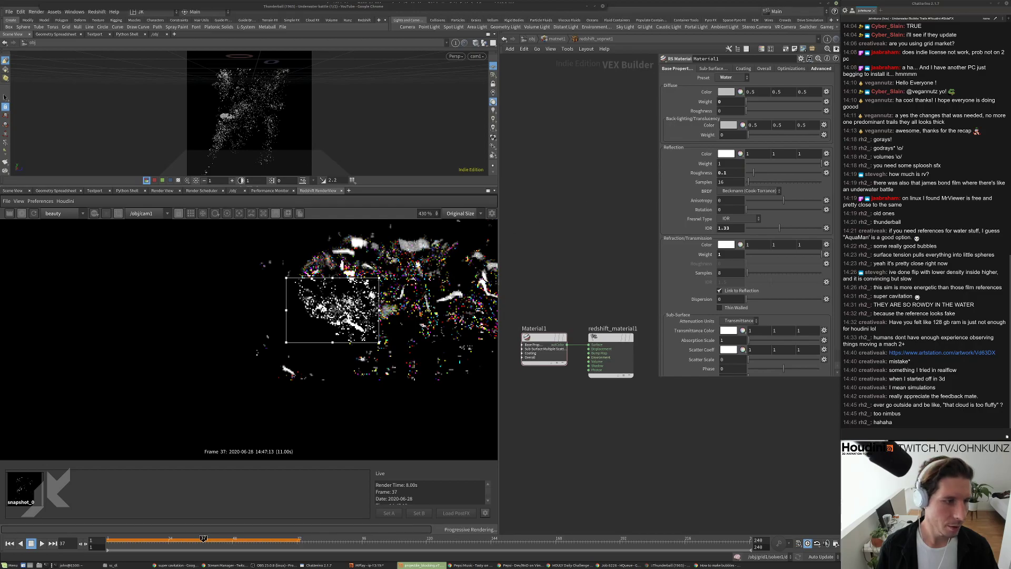
scroll(160, 354, up, 2)
scroll(159, 356, down, 2)
scroll(160, 355, up, 1)
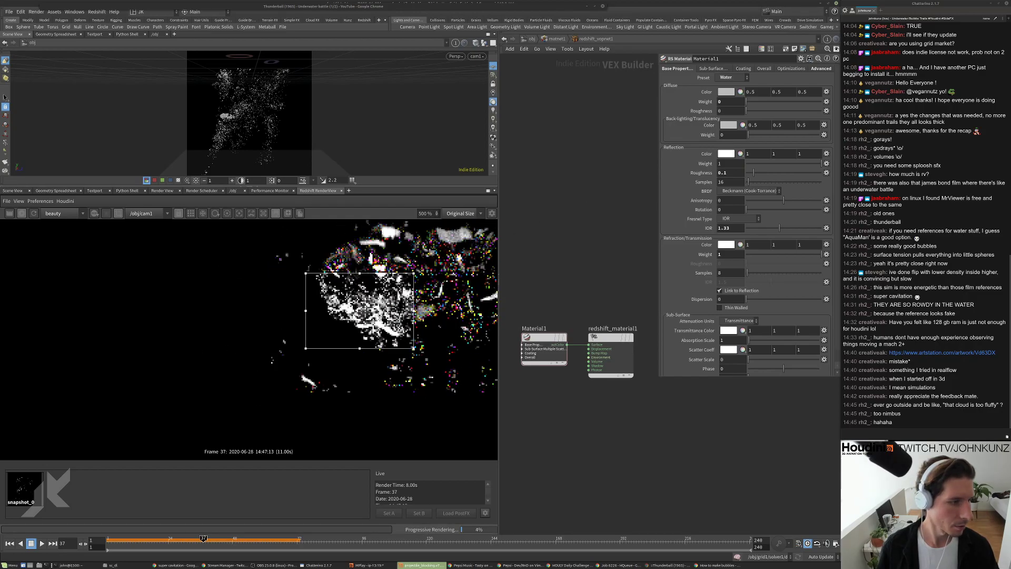
click(49, 490)
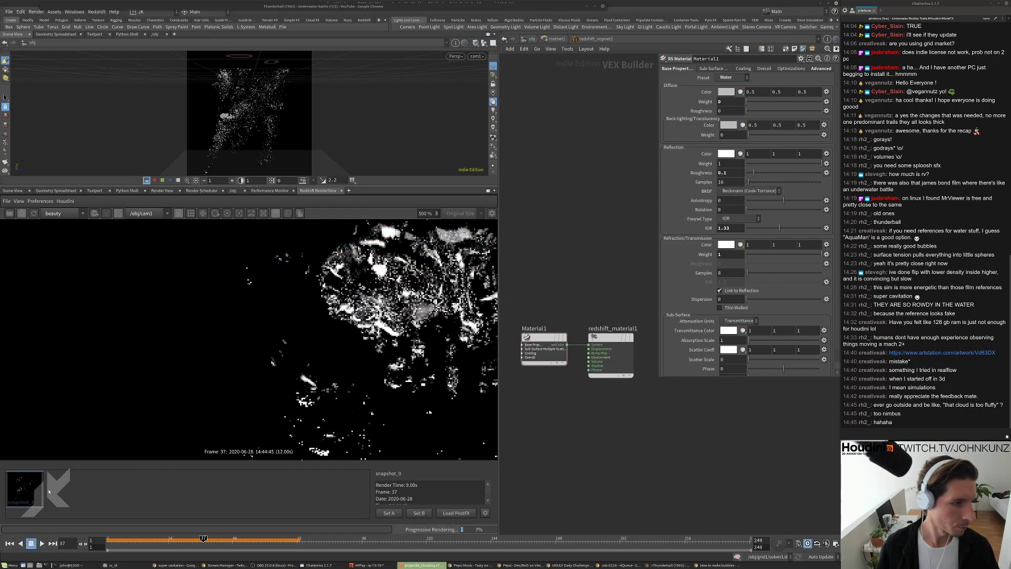
Compare snapshot_0 with the live render of the bubble cluster, alternating between them and viewing it at different magnifications
click(90, 498)
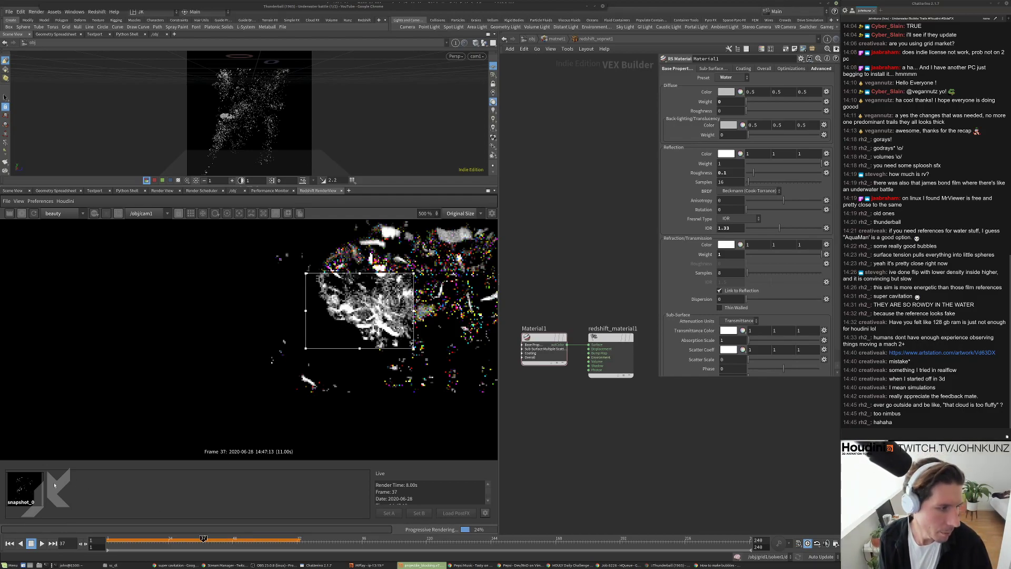
click(30, 491)
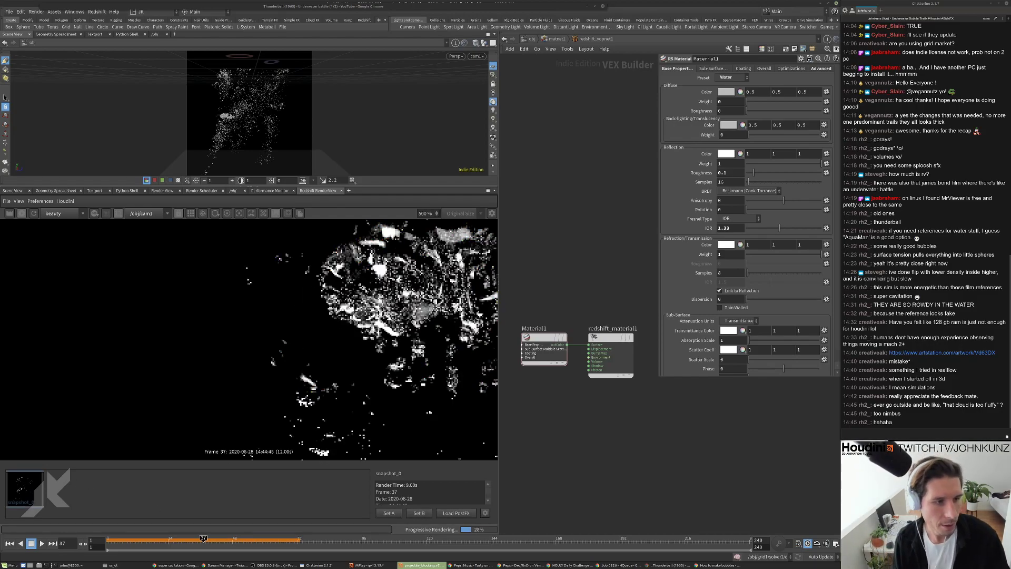
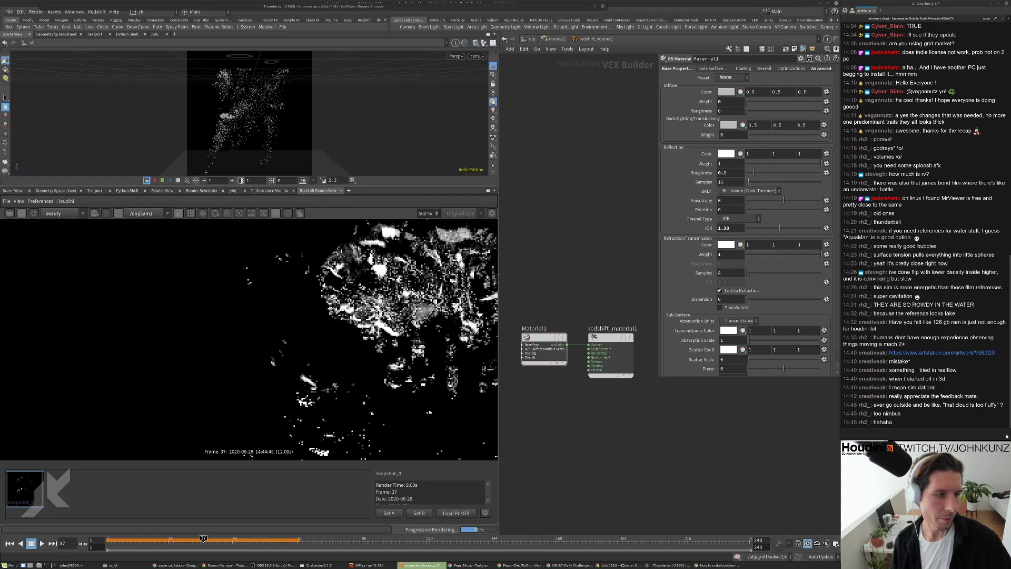
click(78, 492)
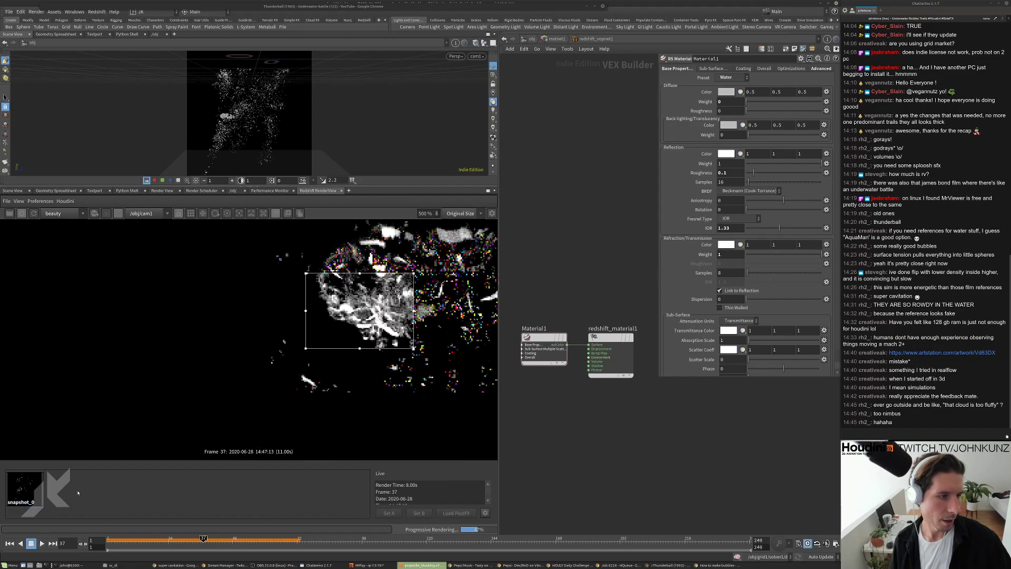
click(42, 495)
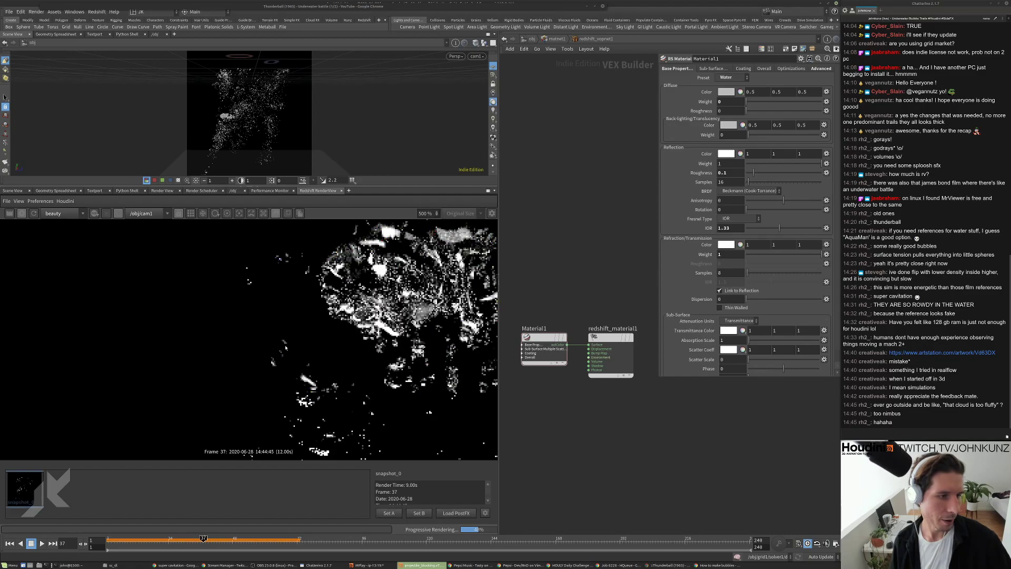
click(92, 496)
scroll(330, 331, down, 5)
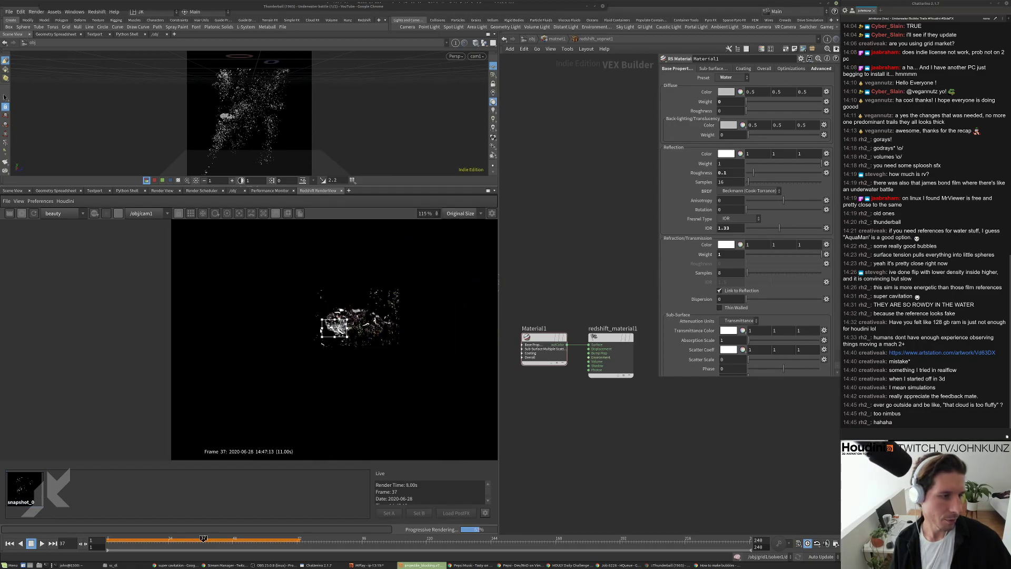
scroll(323, 330, up, 5)
scroll(328, 310, down, 1)
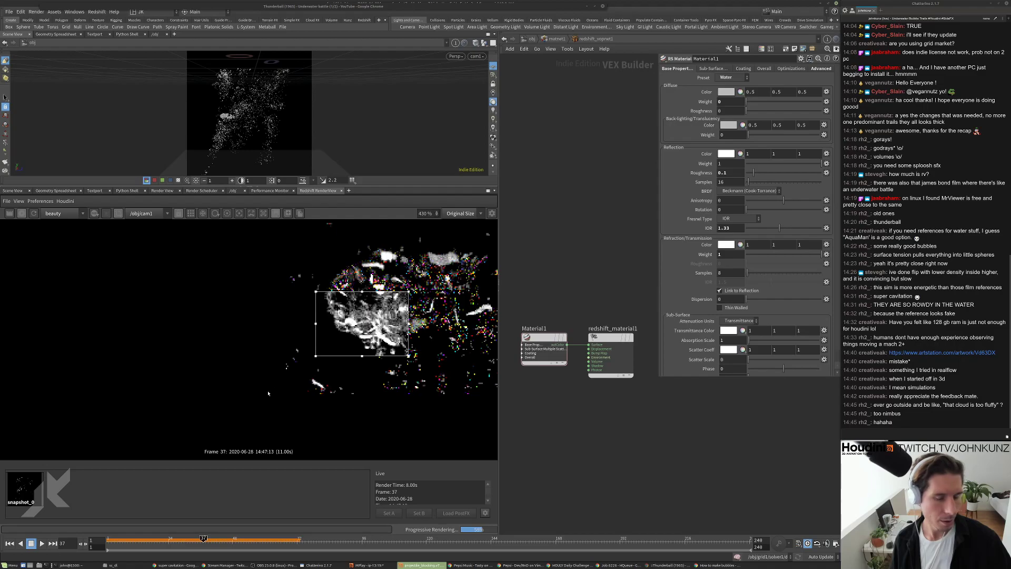
Set the water material's reflection roughness to 0.05
click(739, 174)
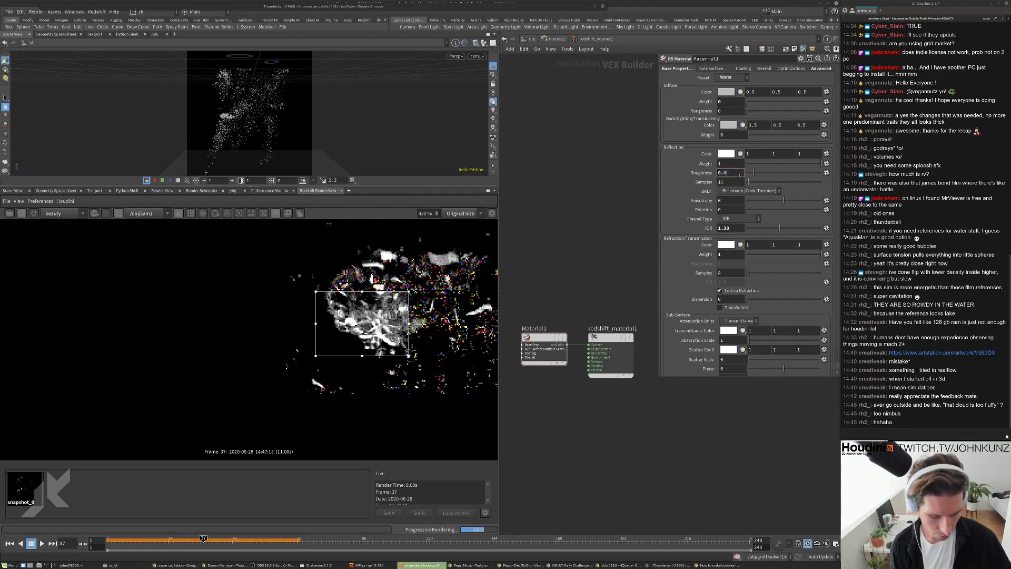
text(0.05)
key(Return)
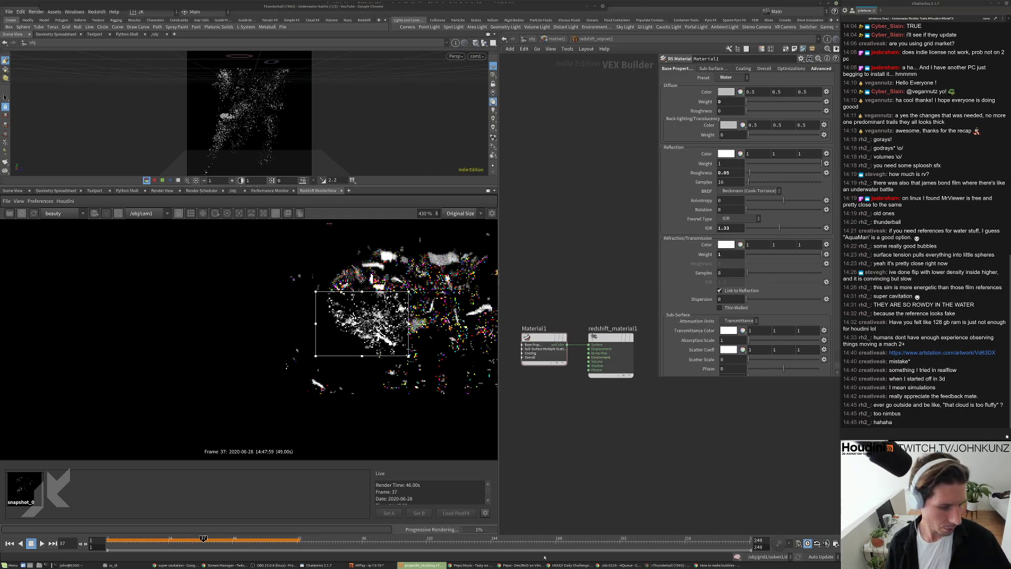
In the terminal, rerun the rv command on the projectile_blocking.v7_redshift1 EXR files to load the rendered sequence
click(71, 565)
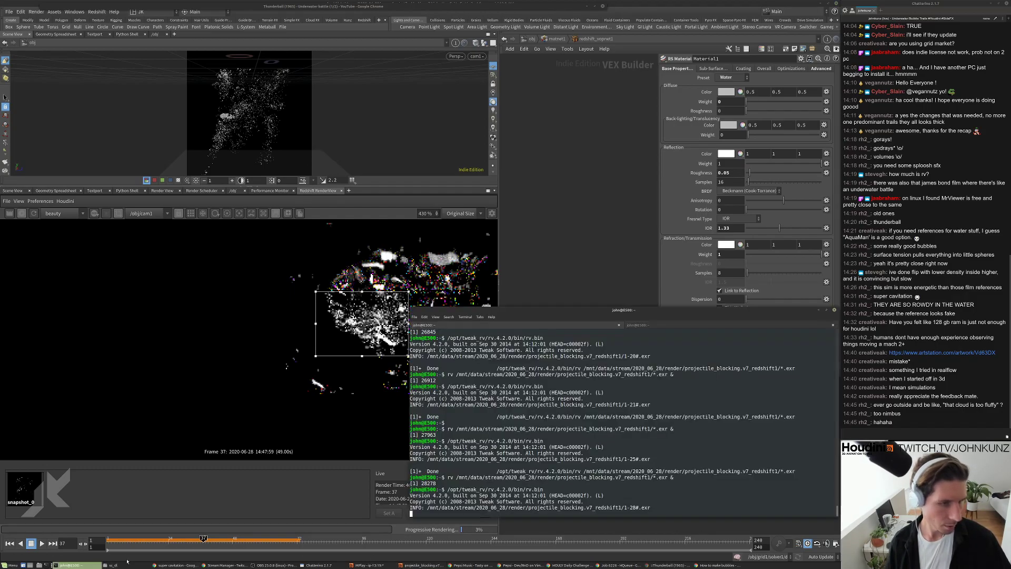
key(Return)
key(Up)
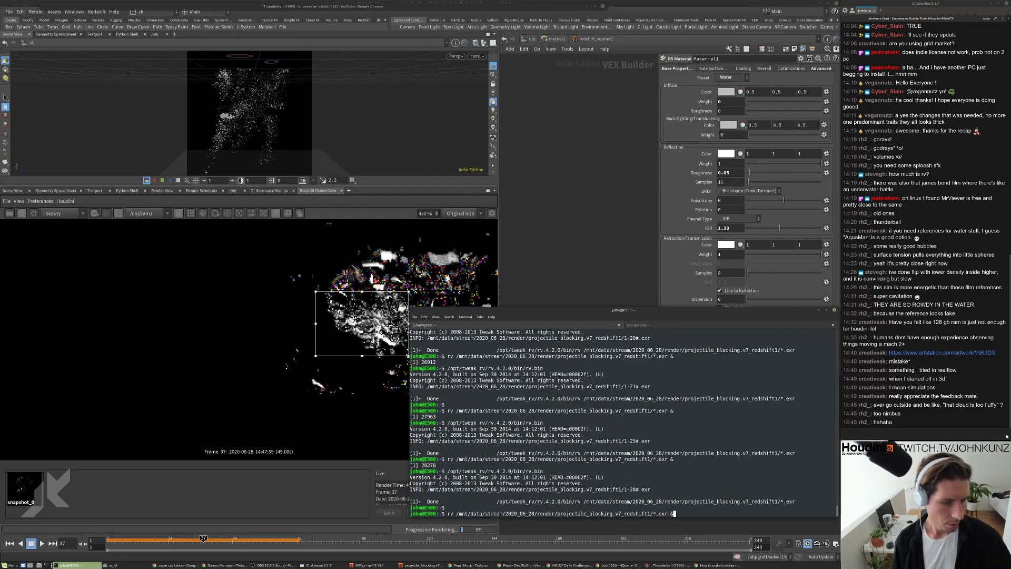
key(Return)
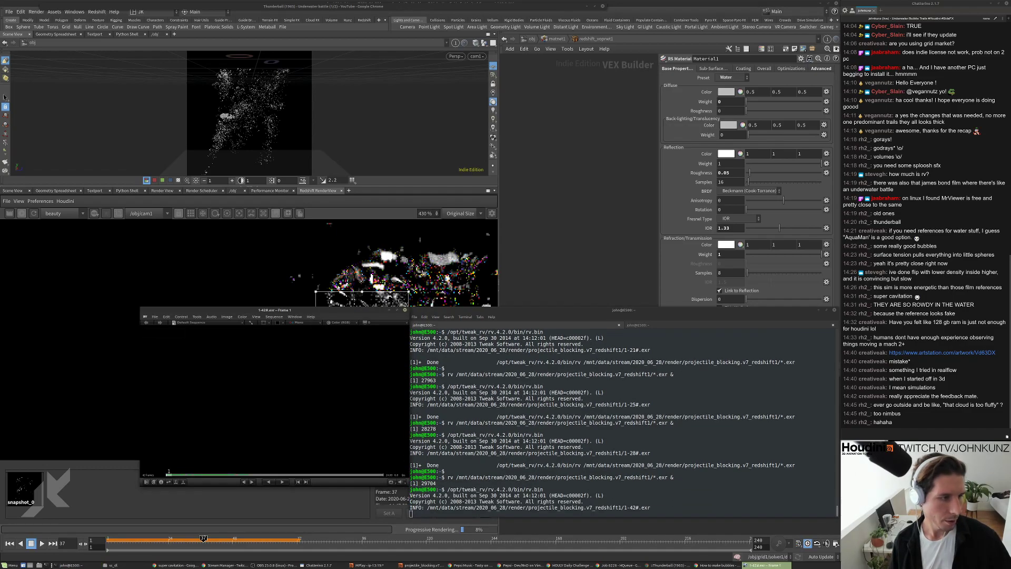
Play the rendered sequence in RV in an enlarged window placed clear of the render view, and close the player
drag(323, 310, 666, 154)
key(space)
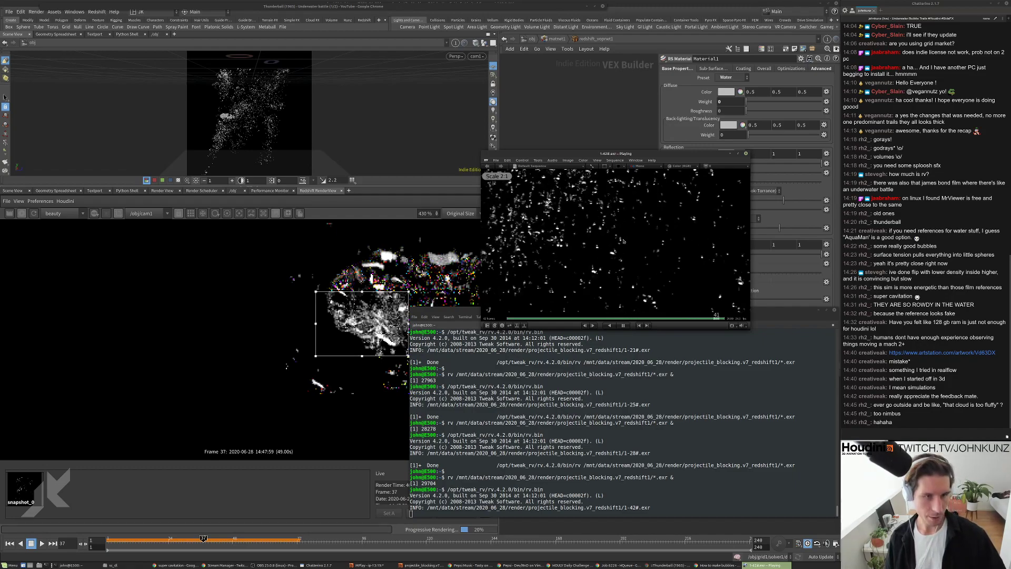
key(super+Up)
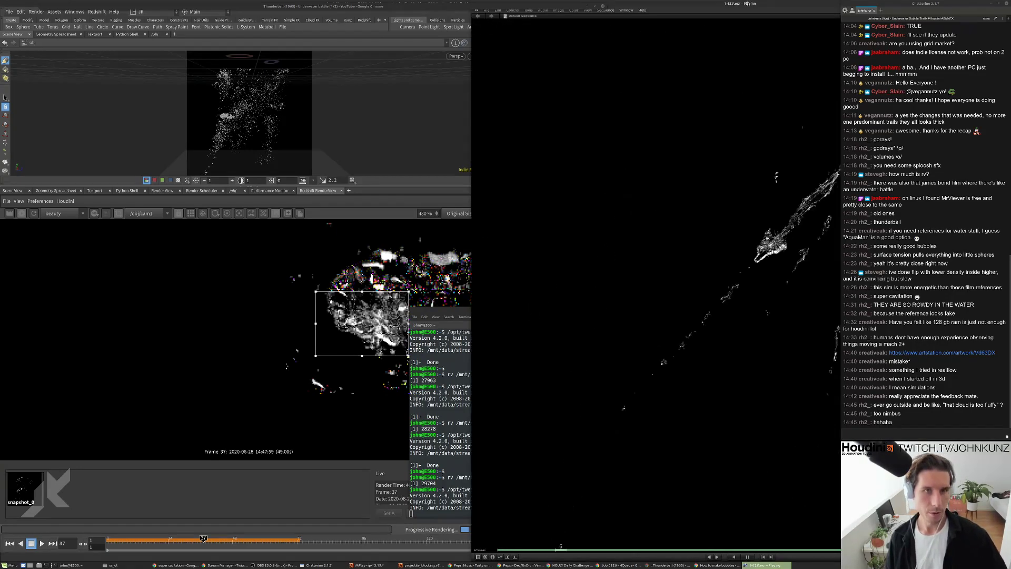
drag(741, 4, 573, 5)
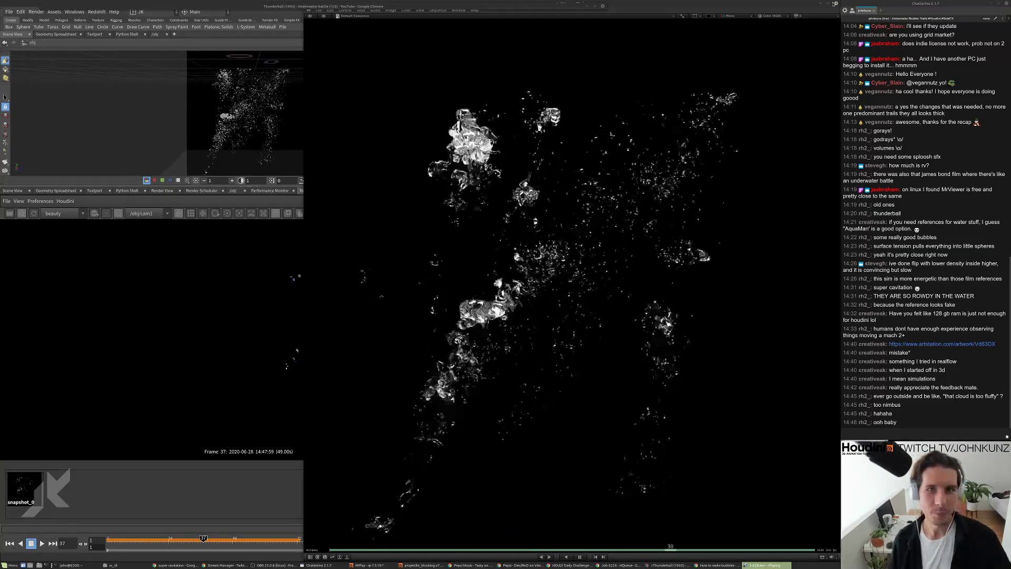
key(Escape)
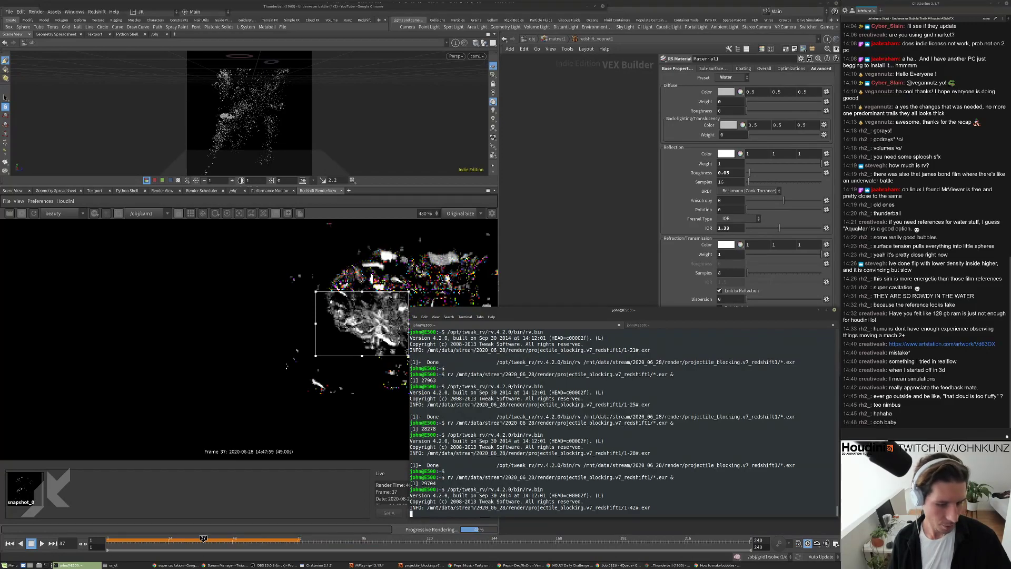
Switch to the HQueue job page in Chrome and examine the status and render times of the redshift1 frames
click(619, 565)
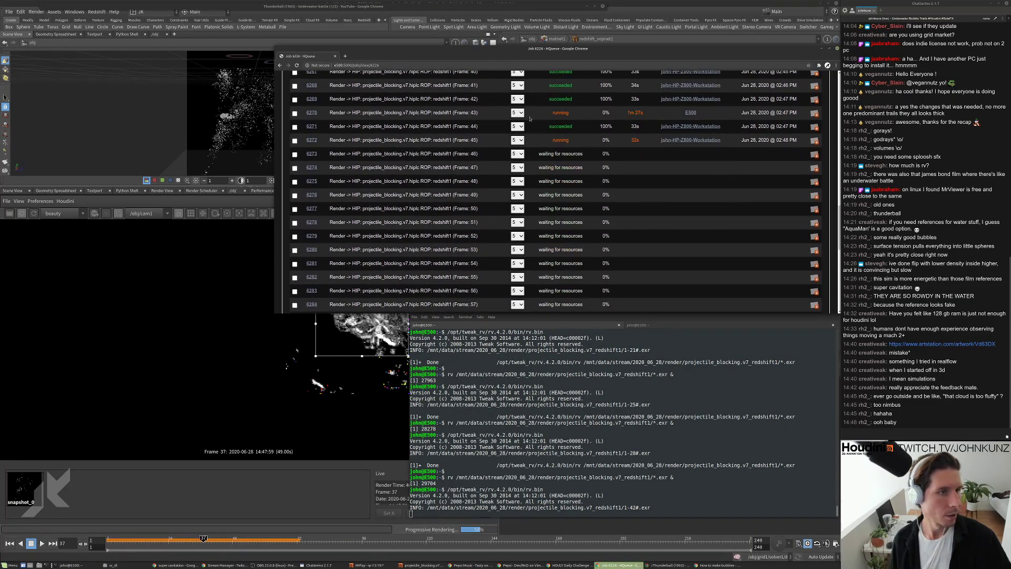
scroll(752, 238, down, 5)
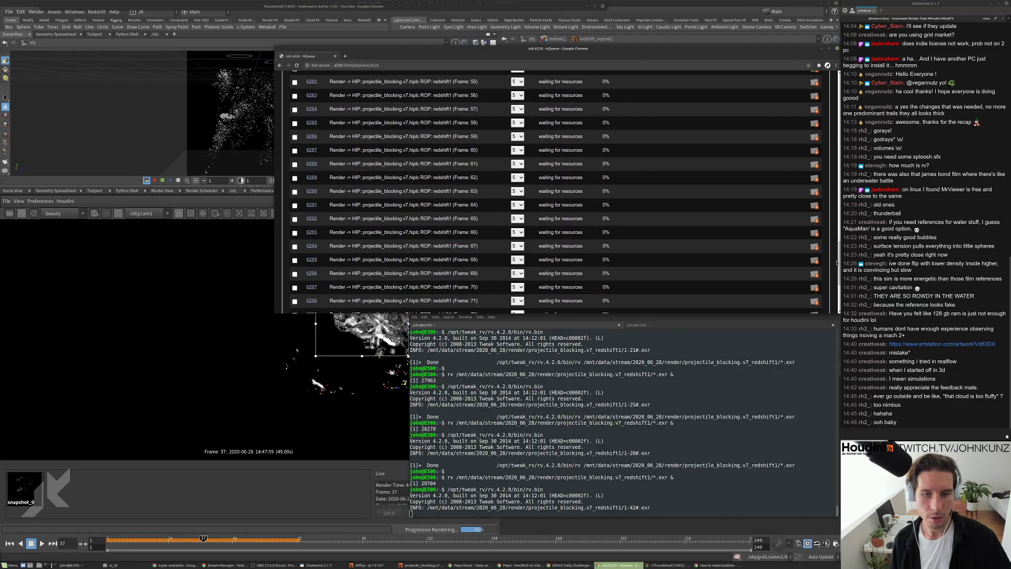
click(840, 261)
click(834, 240)
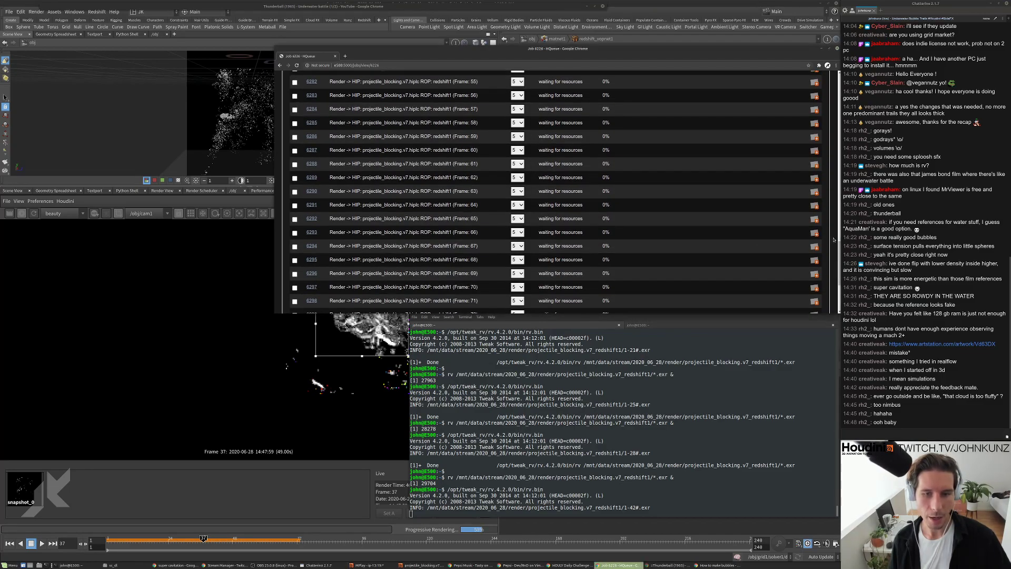
scroll(582, 144, up, 6)
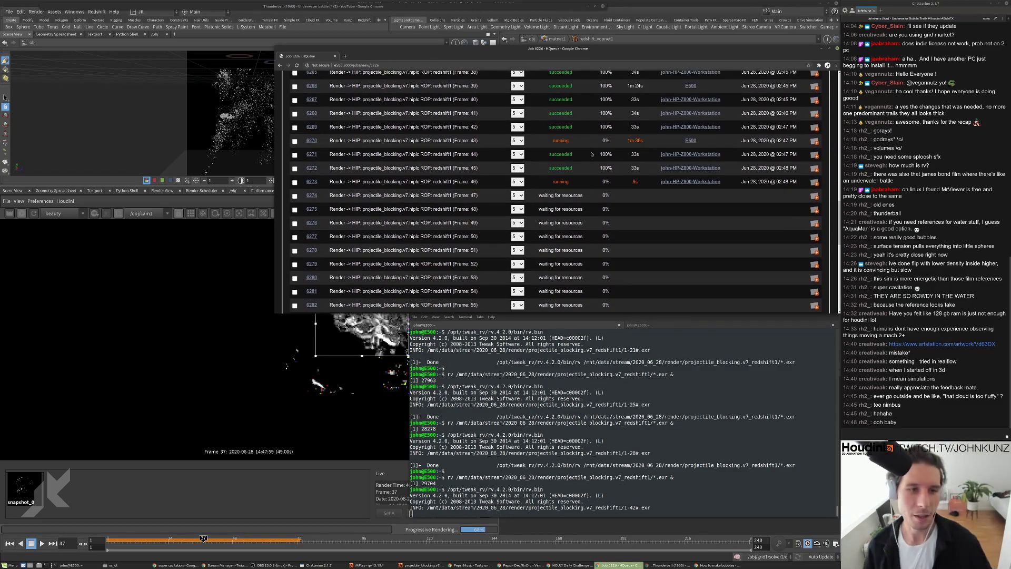
scroll(605, 154, down, 1)
scroll(629, 151, up, 1)
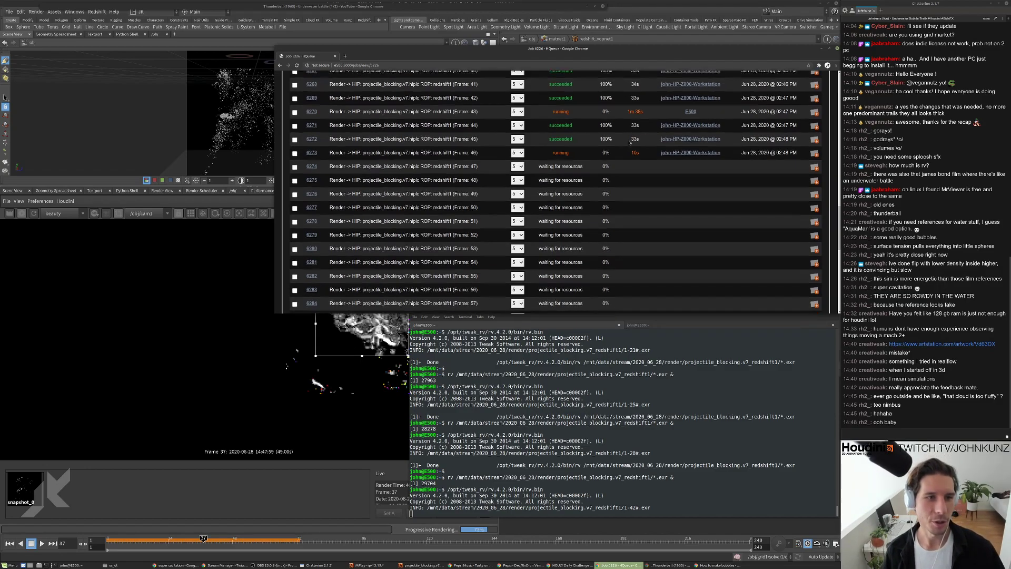
scroll(606, 207, down, 1)
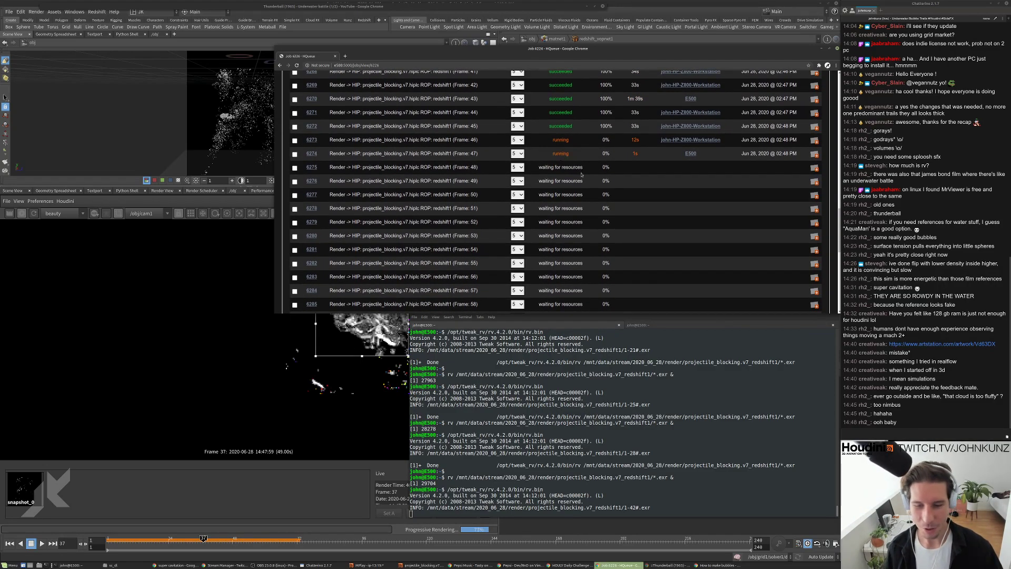
Reload the projectile_blocking.v7_redshift1 EXR sequence in RV from the terminal, play it full screen and pause it
click(573, 388)
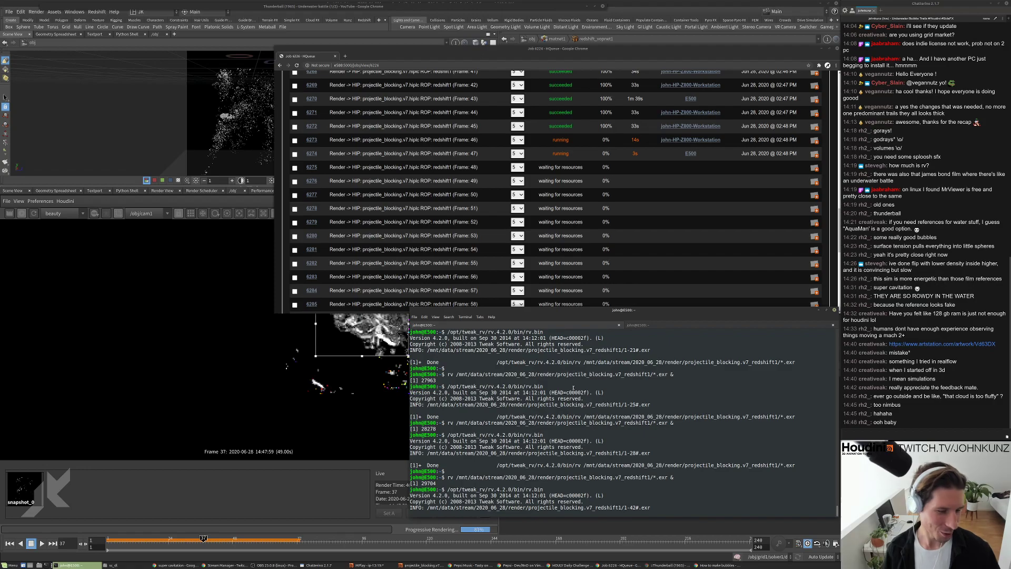
key(Return)
key(Return)
key(Up)
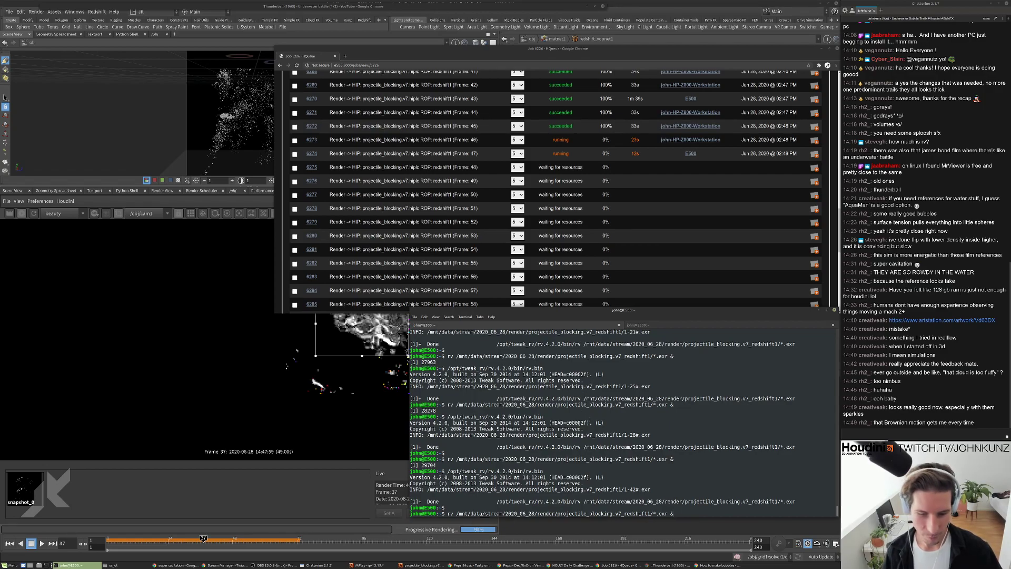
key(Return)
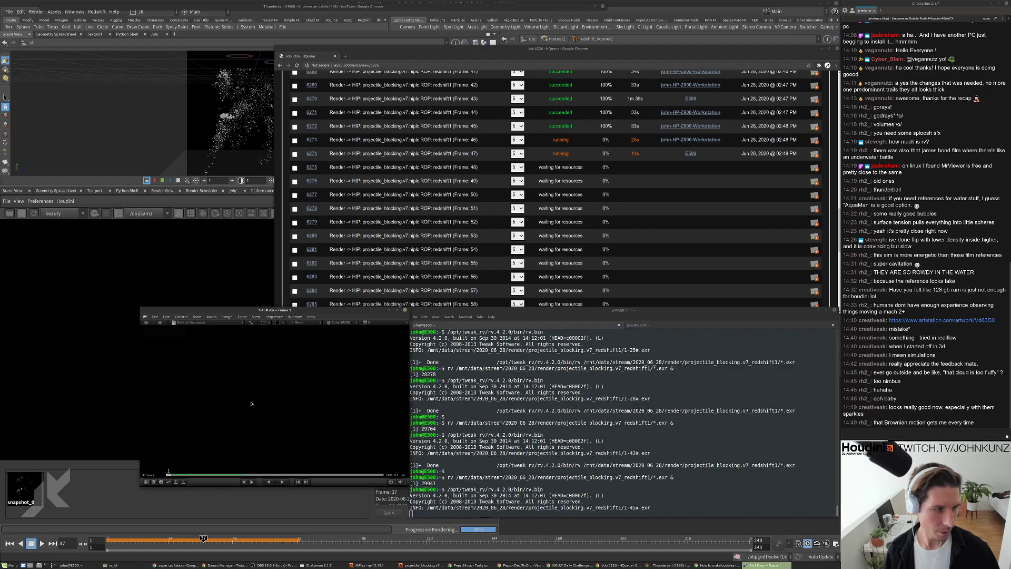
key(grave)
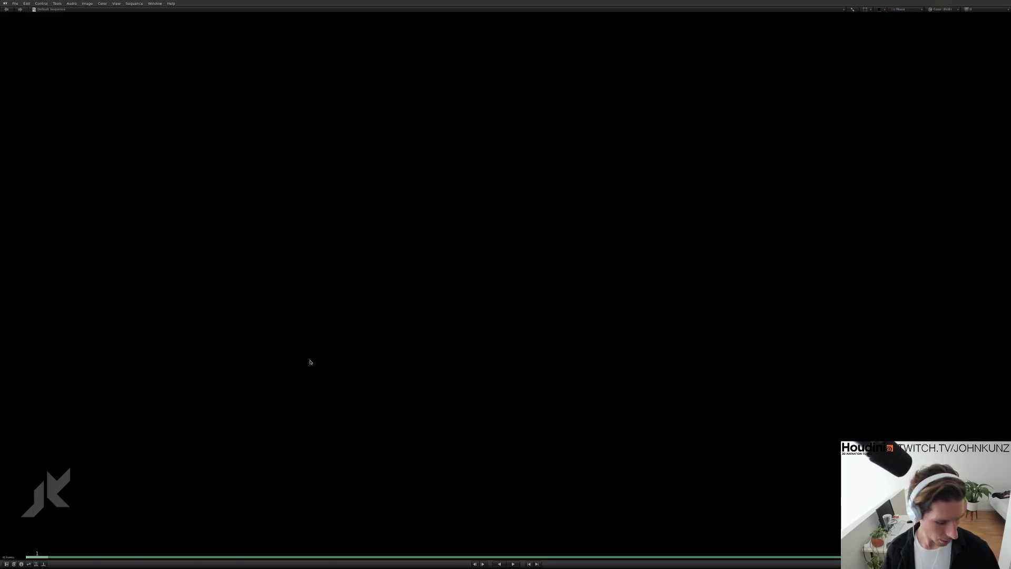
key(space)
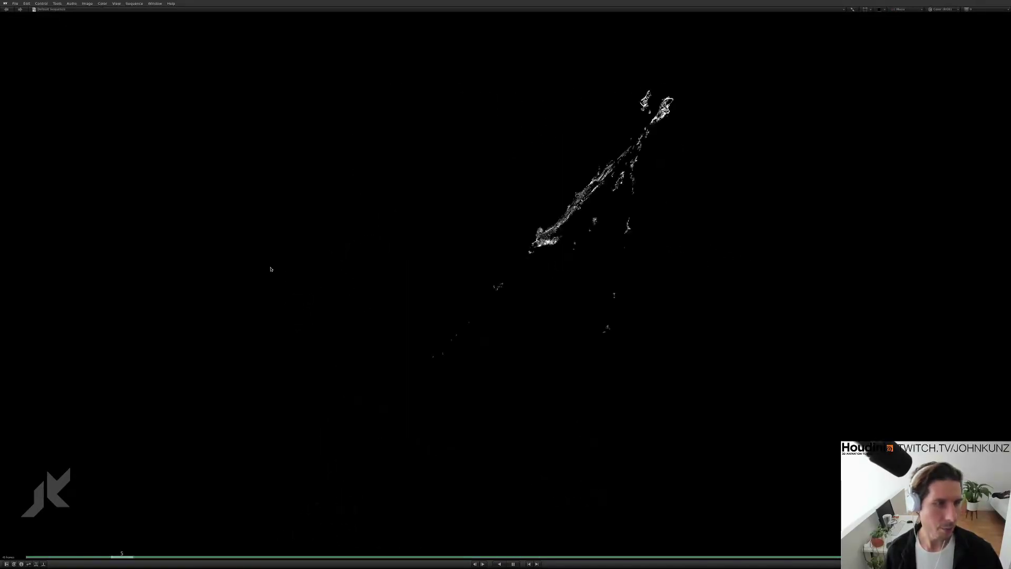
key(space)
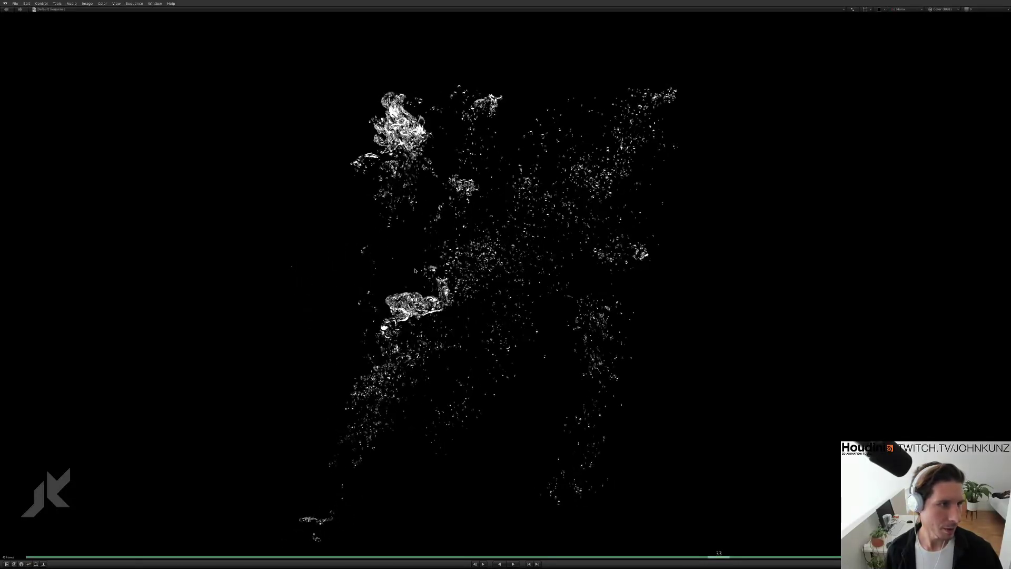
Enlarge the paused frame and step back and forth through neighbouring frames to examine the bubble clusters and small particles
scroll(415, 270, up, 2)
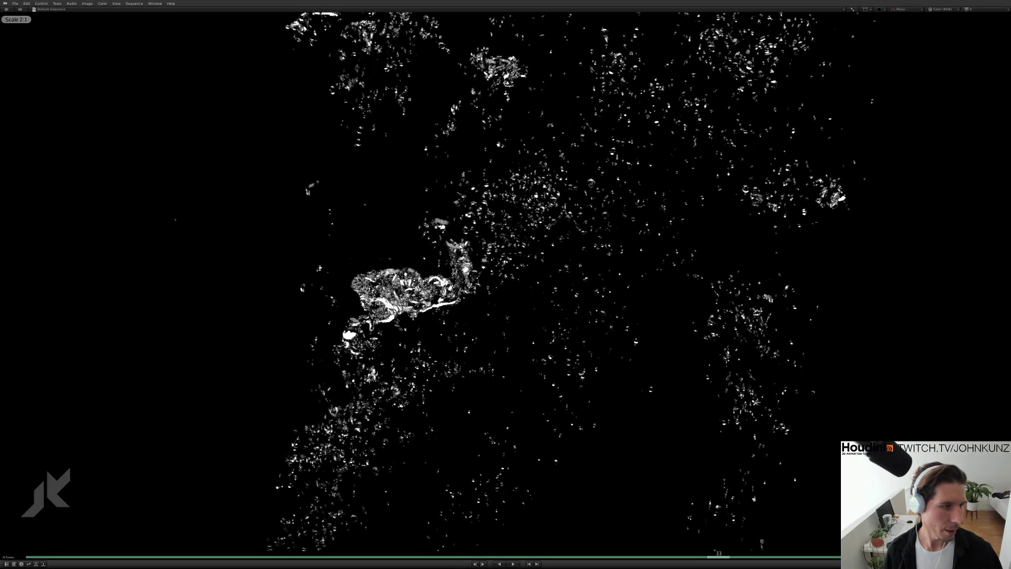
key(Left)
key(Left)
key(Right)
key(Right)
key(Left)
key(Right)
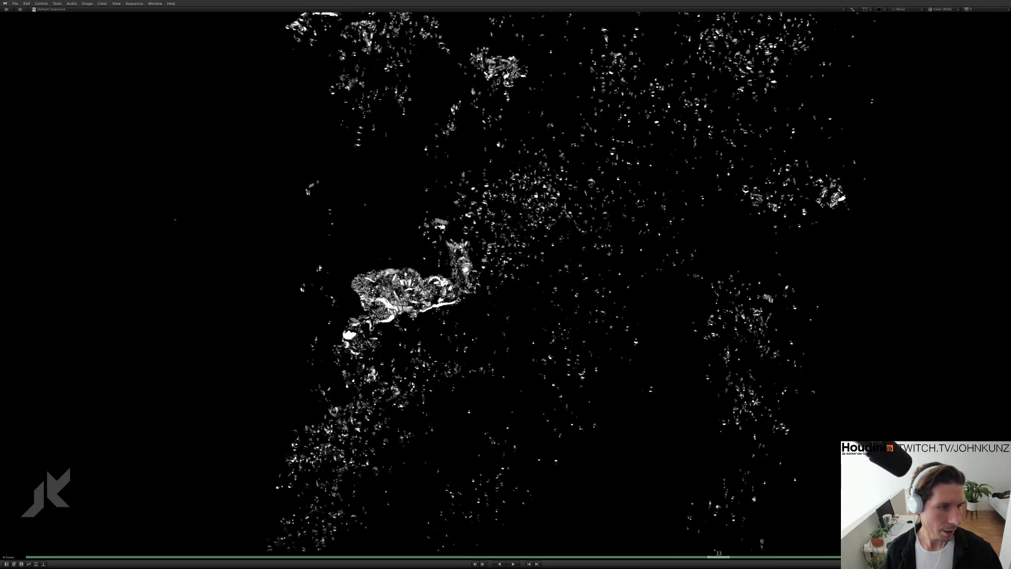
key(Left)
key(Left)
key(Left)
key(Left)
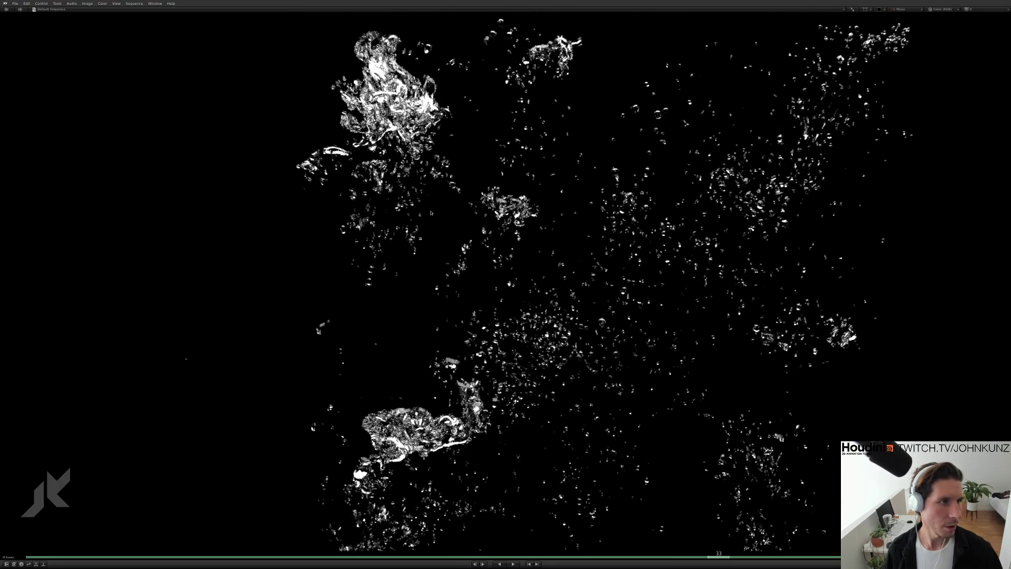
key(Right)
key(Right)
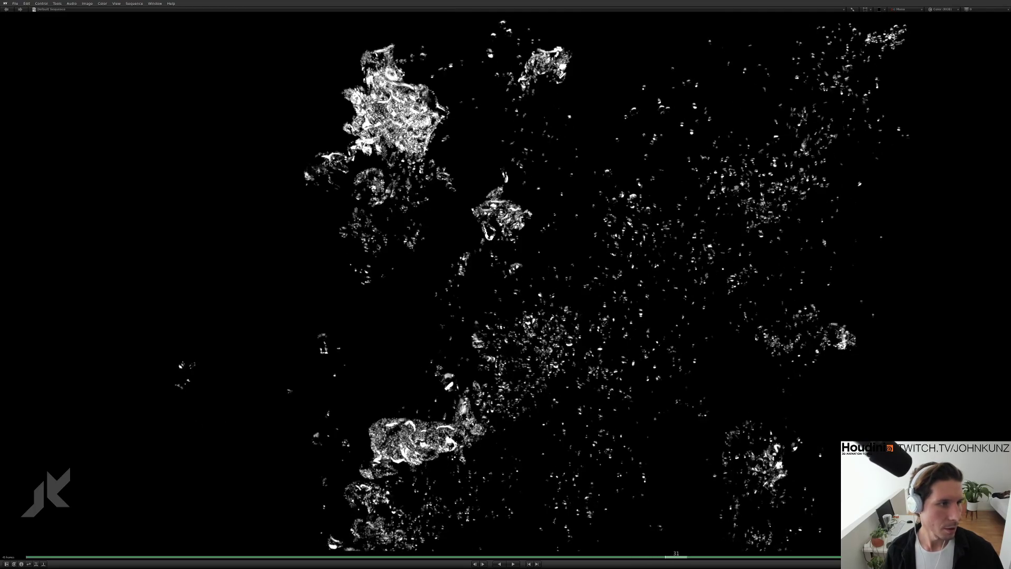
middle_drag(451, 179, 362, 276)
middle_drag(494, 345, 534, 315)
key(space)
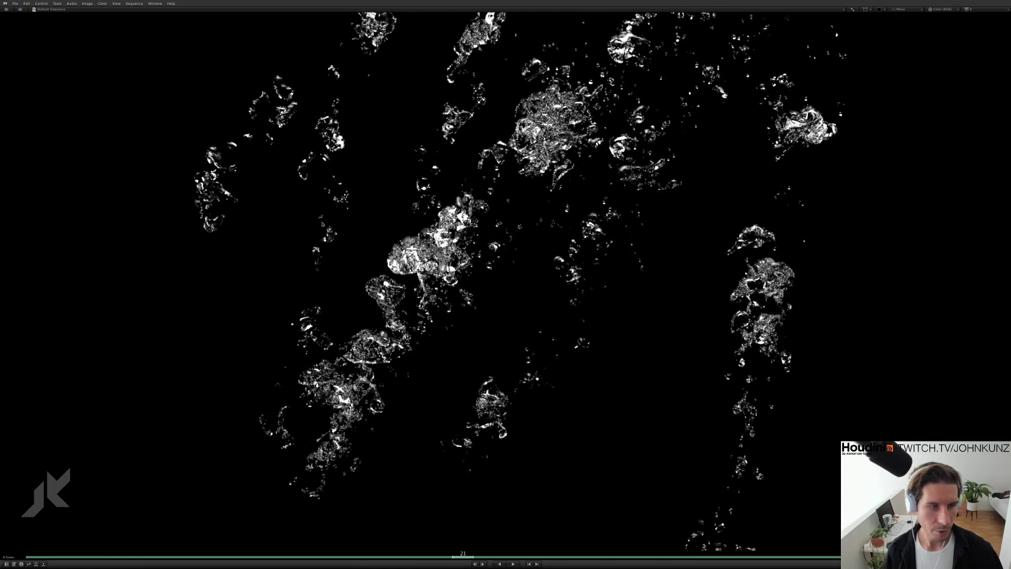
Leave full screen, close the sequence player and check the progress of the remaining frames in the HQueue job
key(grave)
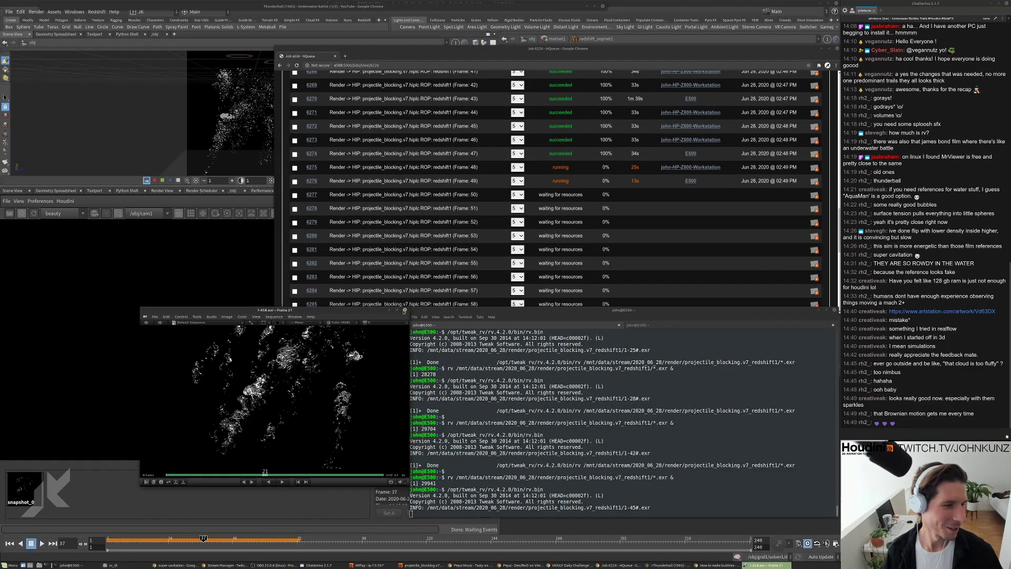
click(405, 310)
scroll(604, 181, down, 3)
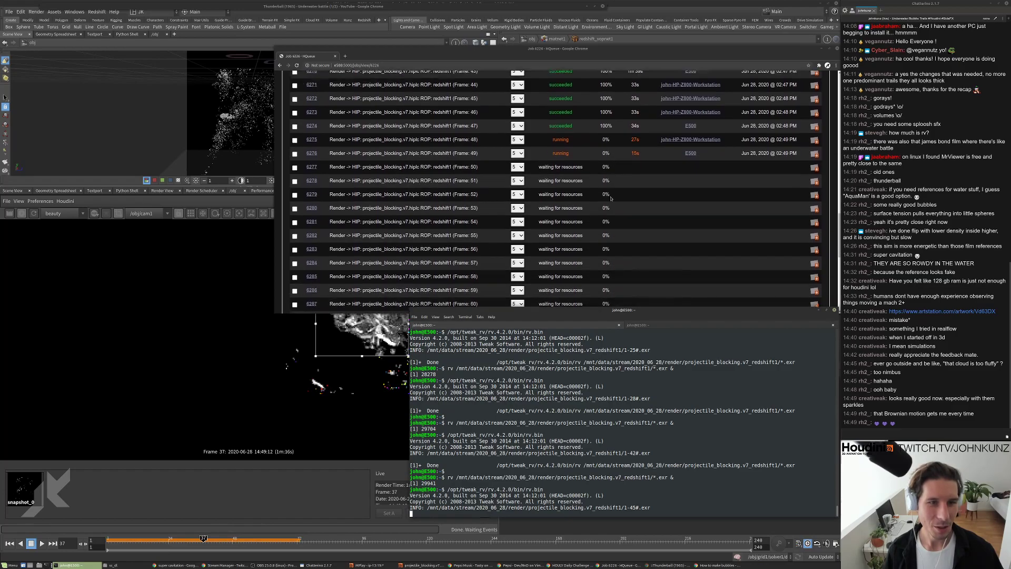
Reload the projectile_blocking.v7_redshift1 EXR sequence in RV from the terminal, enlarge the player and start playback
key(Return)
key(Up)
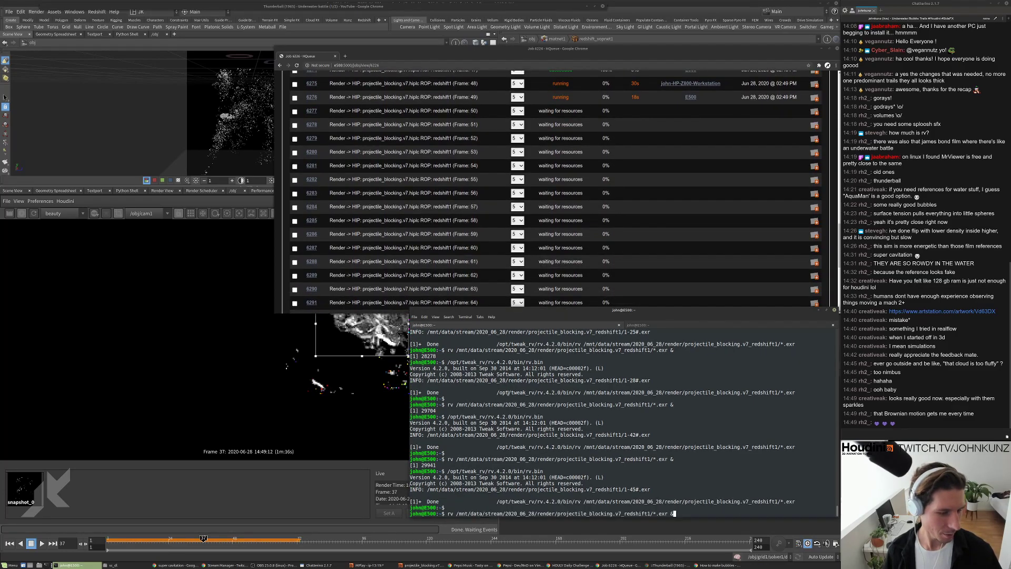
key(Return)
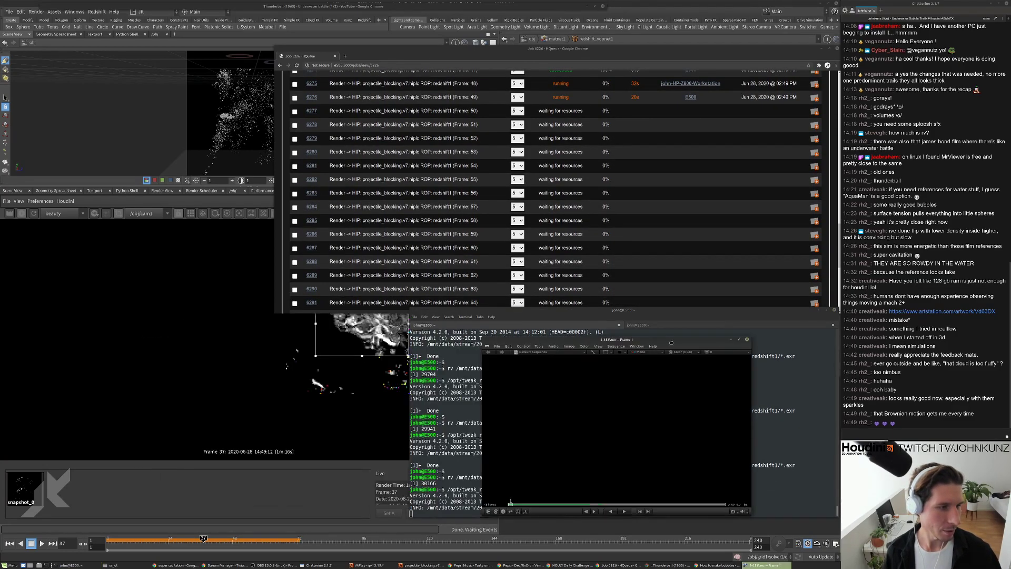
key(space)
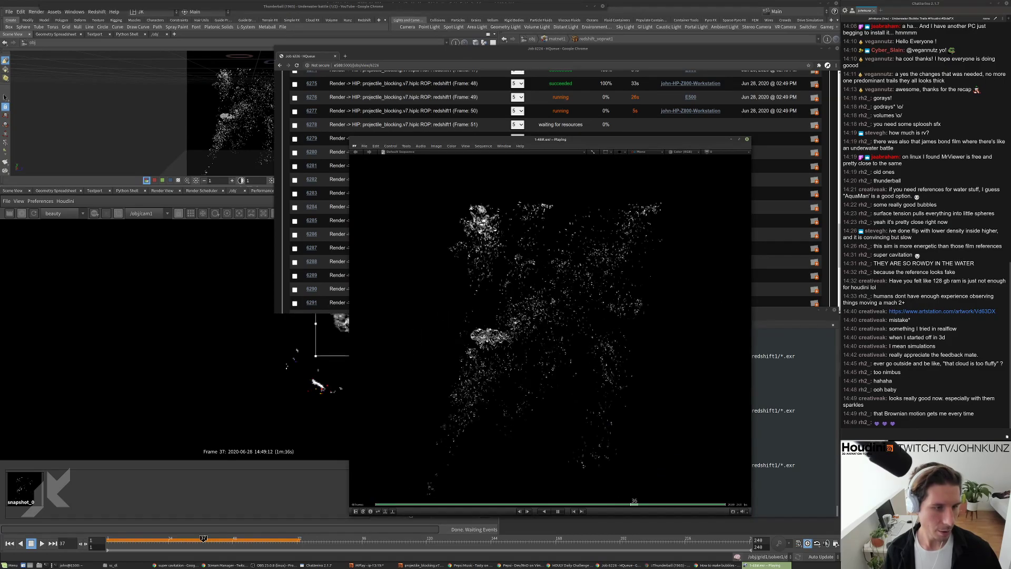
Scrub back to the early frames and pause the playback to examine how the projectile trails break up into bubbles
drag(558, 322, 411, 327)
key(space)
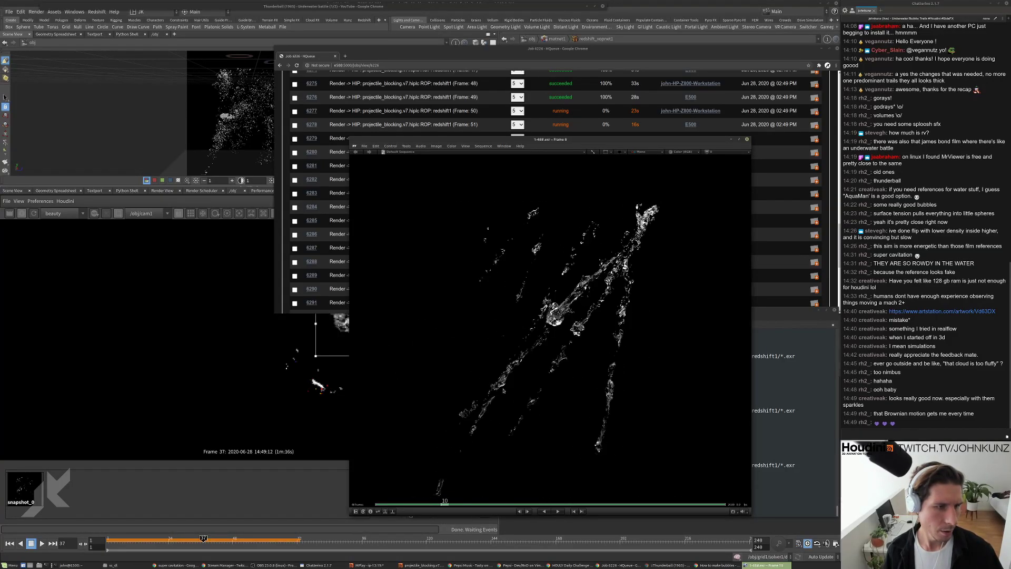
key(space)
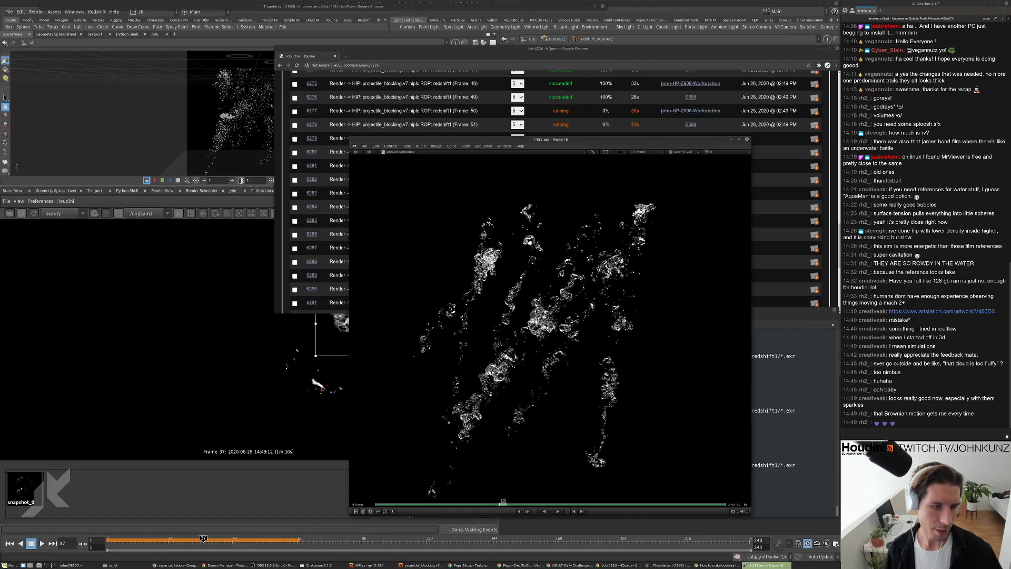
key(space)
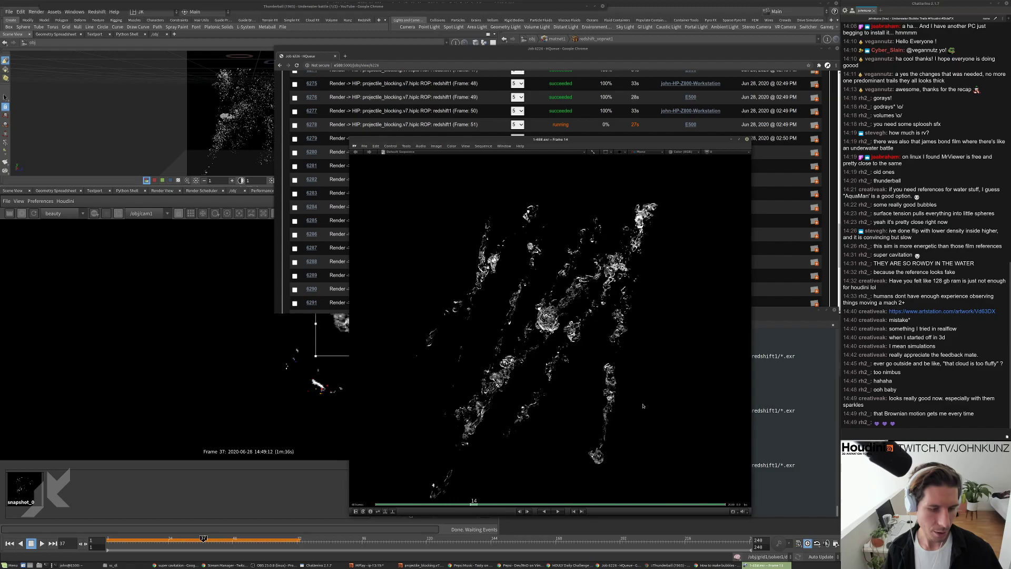
Step from frame 14 to 20 and back to 18 to compare the bubble clusters, scrub further and resume playback
key(Right)
key(Right)
key(Right)
key(Right)
key(Right)
key(Right)
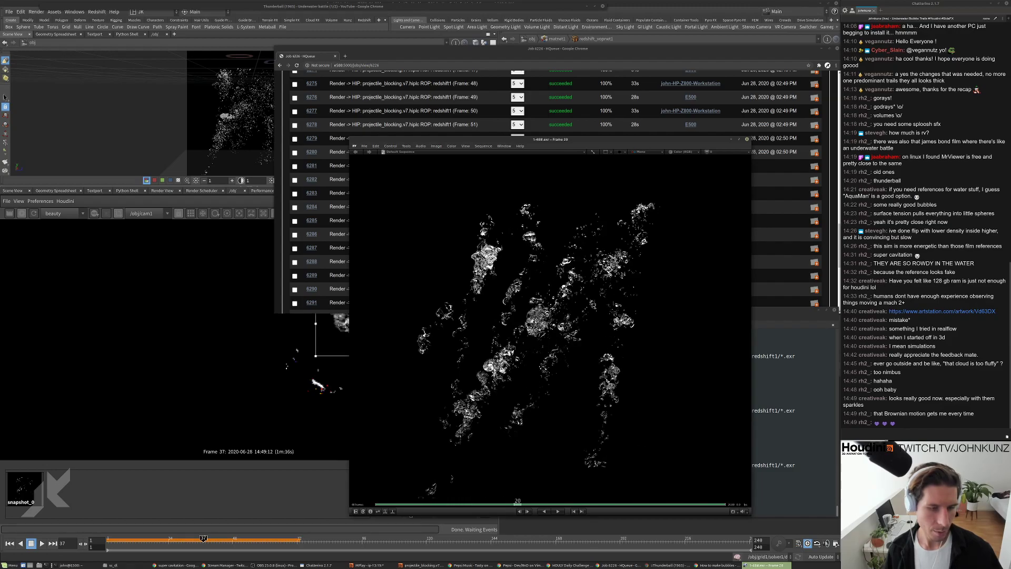
key(Left)
key(Left)
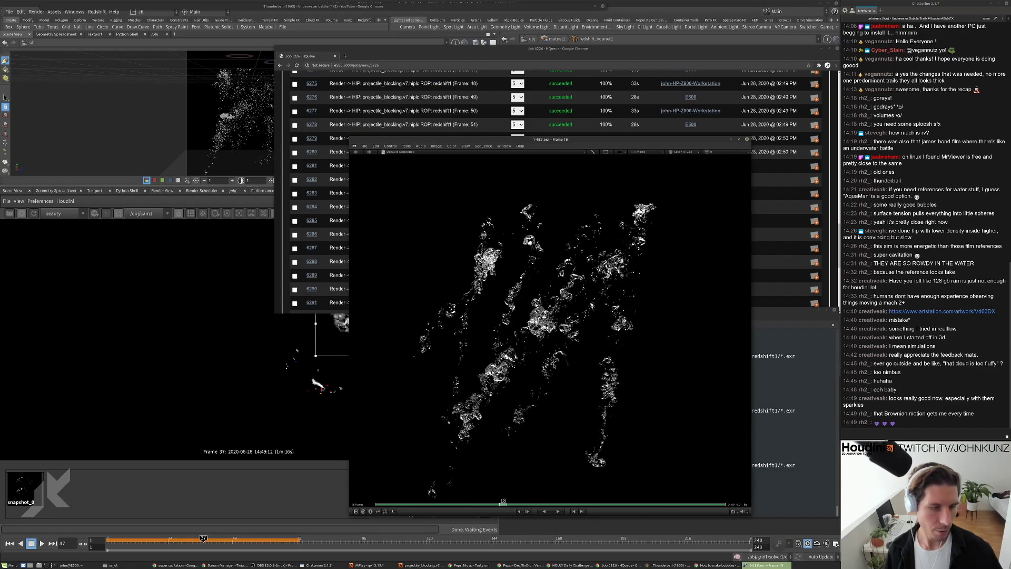
drag(556, 285, 620, 284)
key(Up)
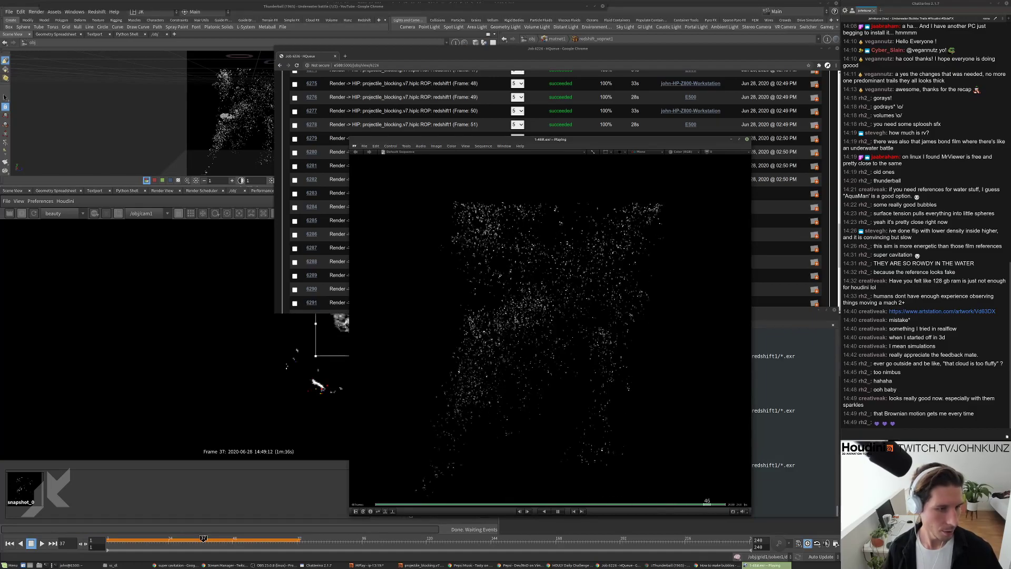
Close the sequence player and examine the HQueue job for the status and render times of the redshift1 frames
key(Escape)
scroll(652, 219, down, 5)
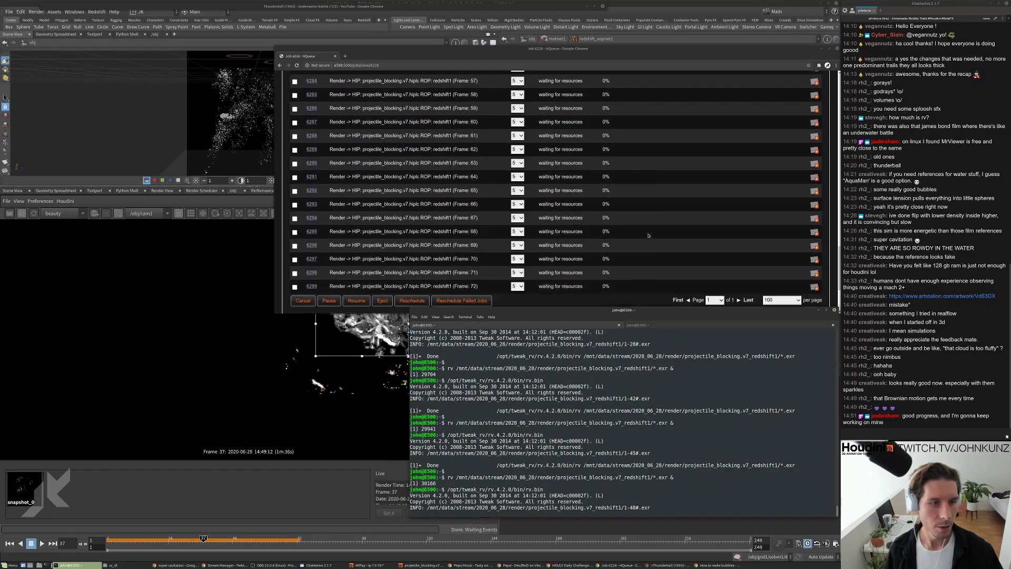
scroll(614, 266, up, 10)
scroll(614, 267, up, 3)
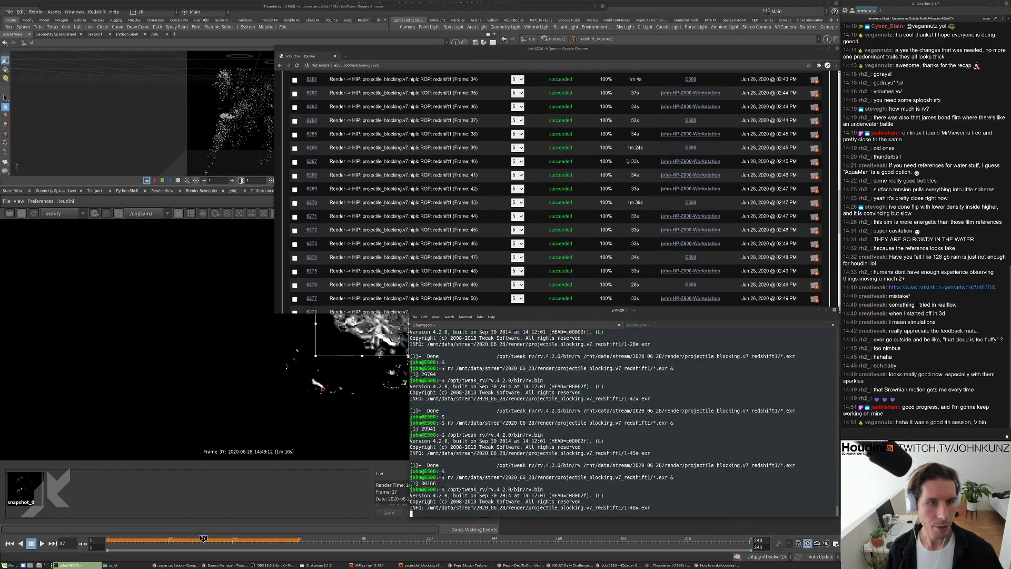
Load the updated projectile_blocking.v7_redshift1 sequence in RV again, move and enlarge its window over the job page and play it
key(Return)
key(Return)
key(Up)
key(Return)
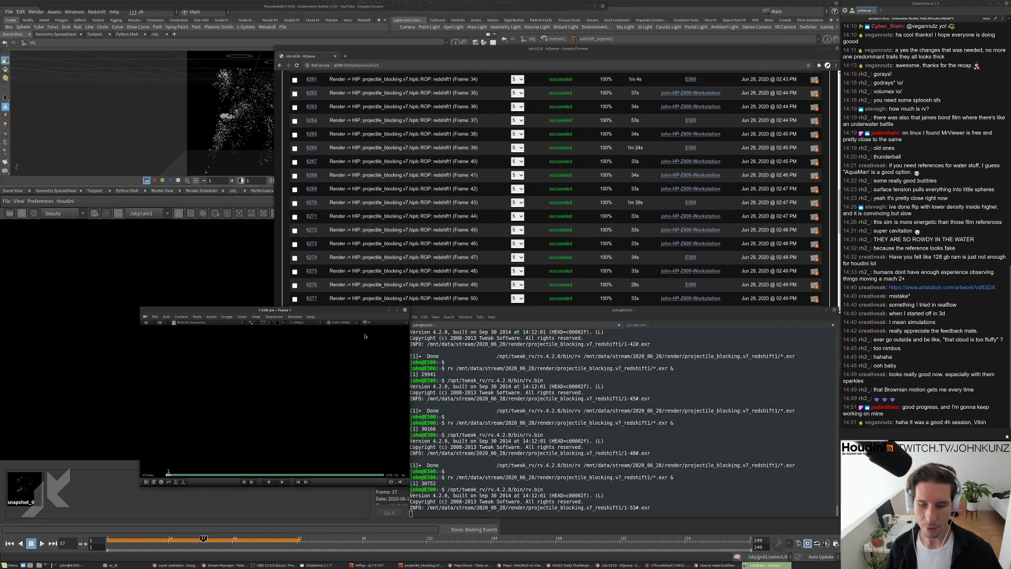
drag(287, 310, 593, 206)
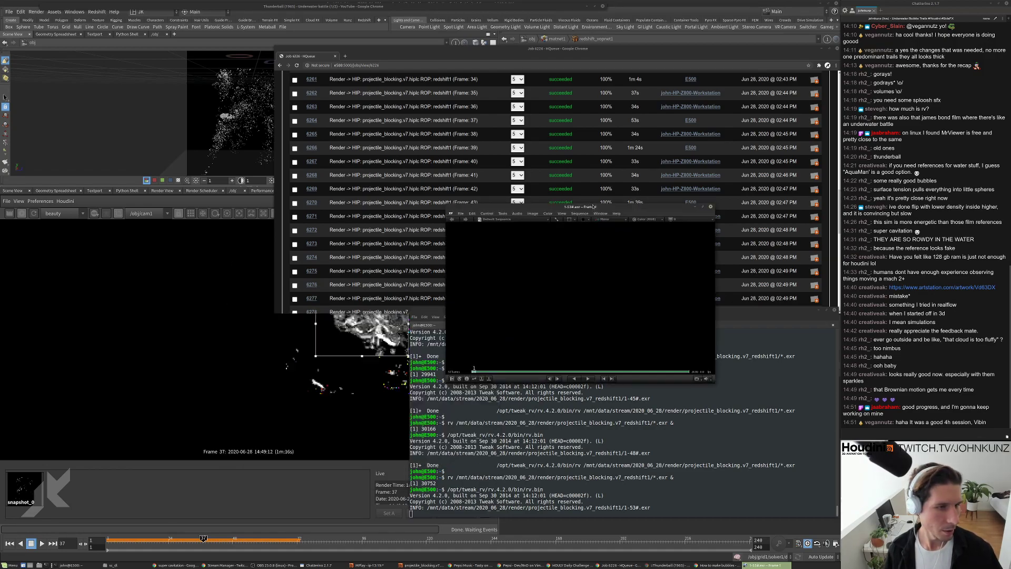
drag(713, 380, 777, 516)
key(space)
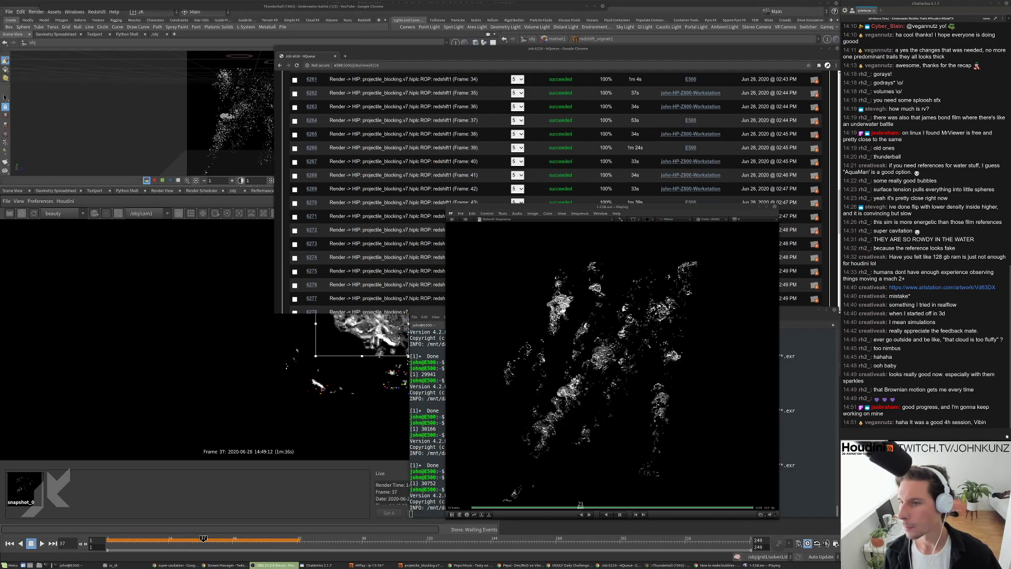
Switch to the Chatterino stream chat and view the newest messages
click(954, 435)
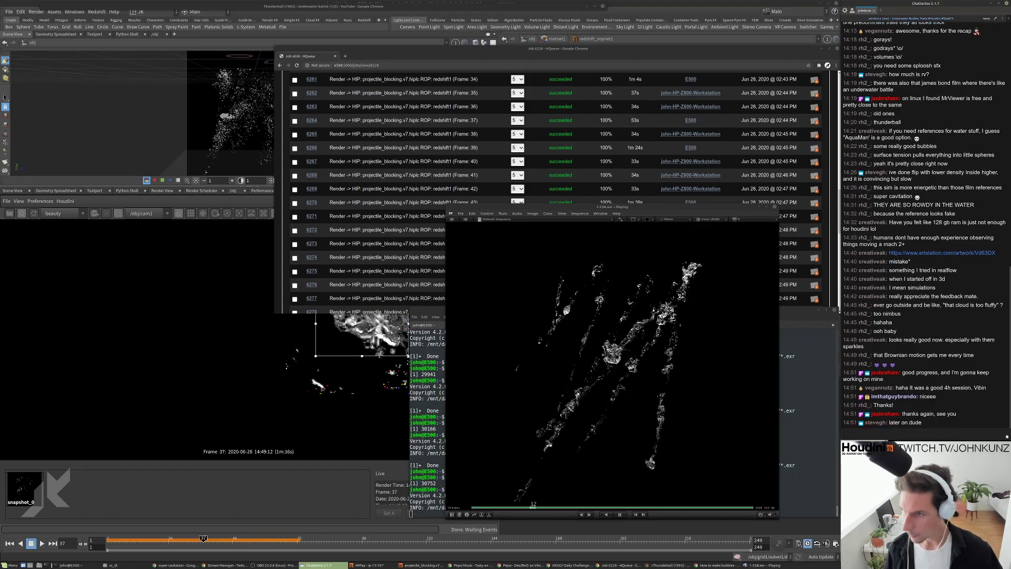